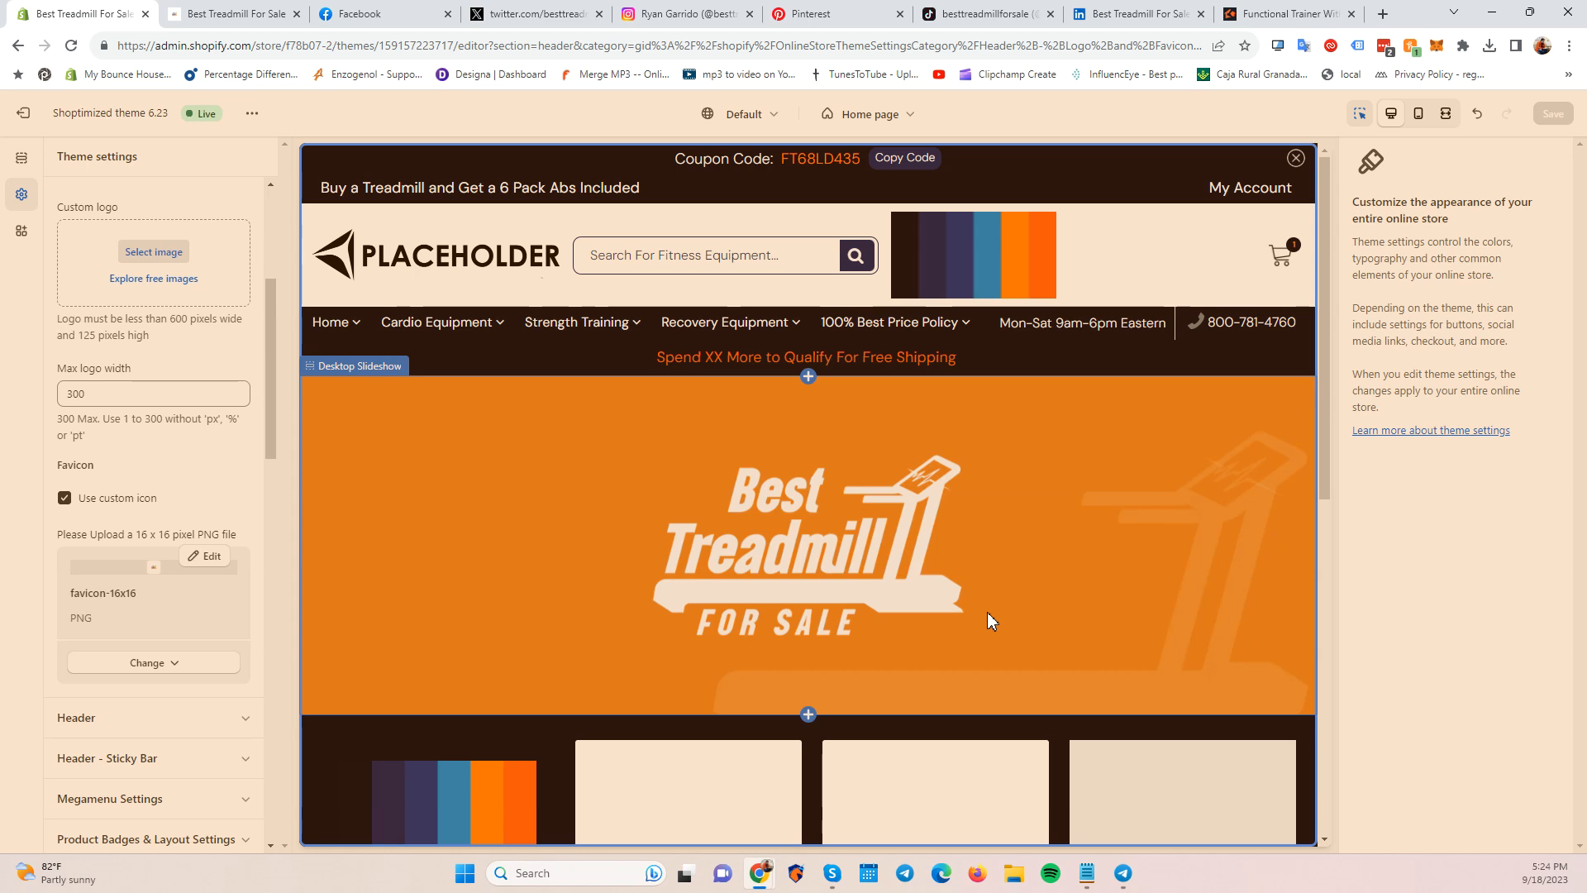
# Switch to the Notepad setup checklist and restore its window to a smaller size, moved over the theme editor.
pyautogui.click(1086, 872)
pyautogui.click(380, 361)
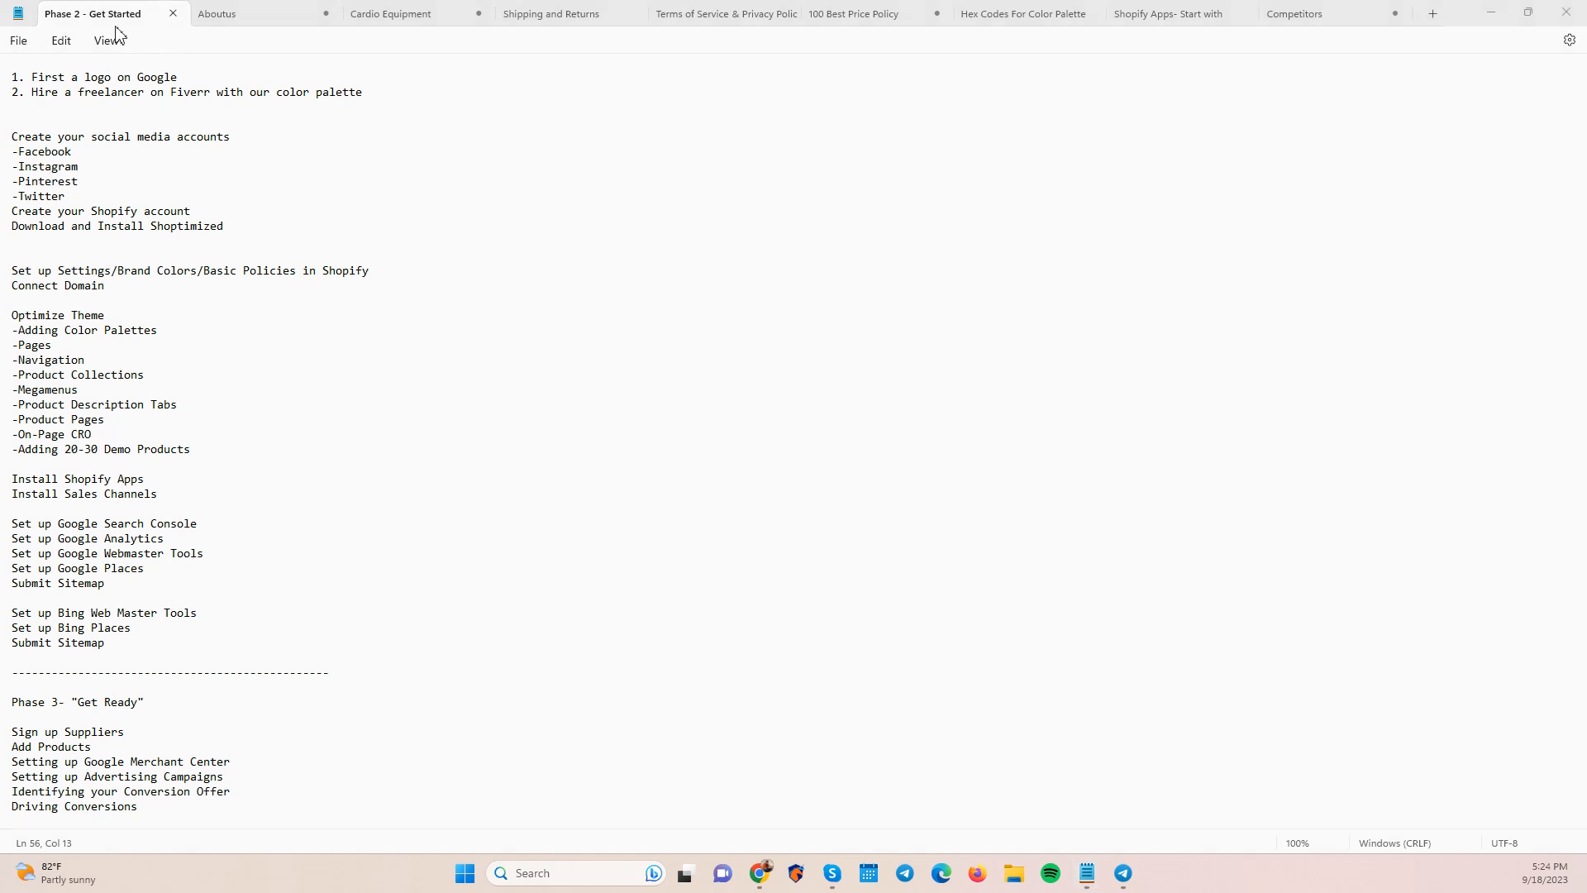
pyautogui.click(358, 433)
pyautogui.scroll(1, 835, 499)
pyautogui.scroll(-1, 836, 499)
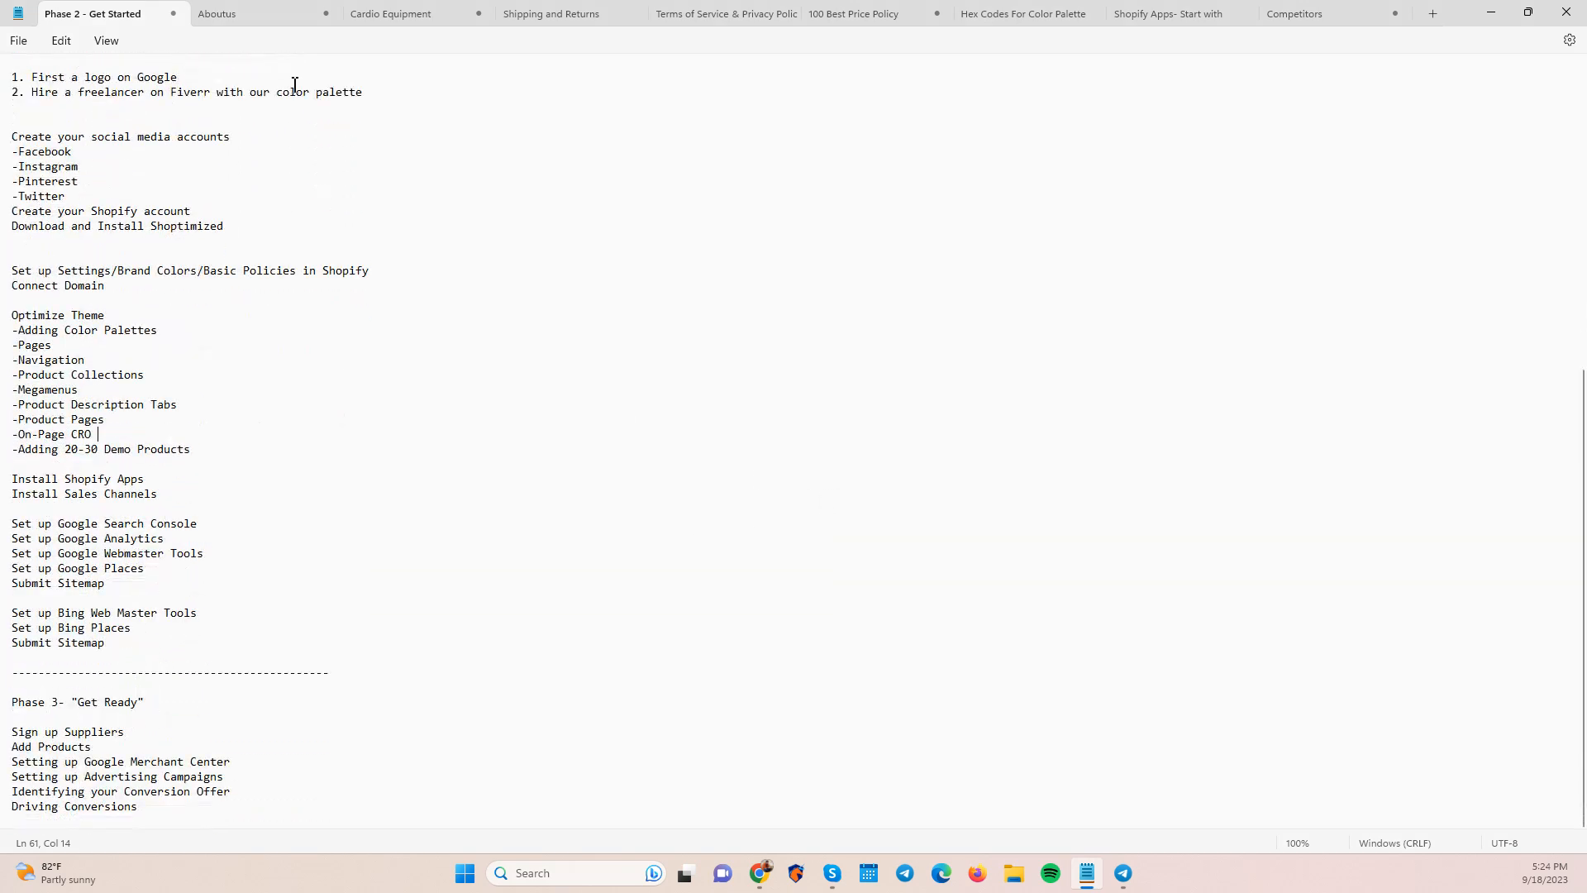
pyautogui.doubleClick(1452, 9)
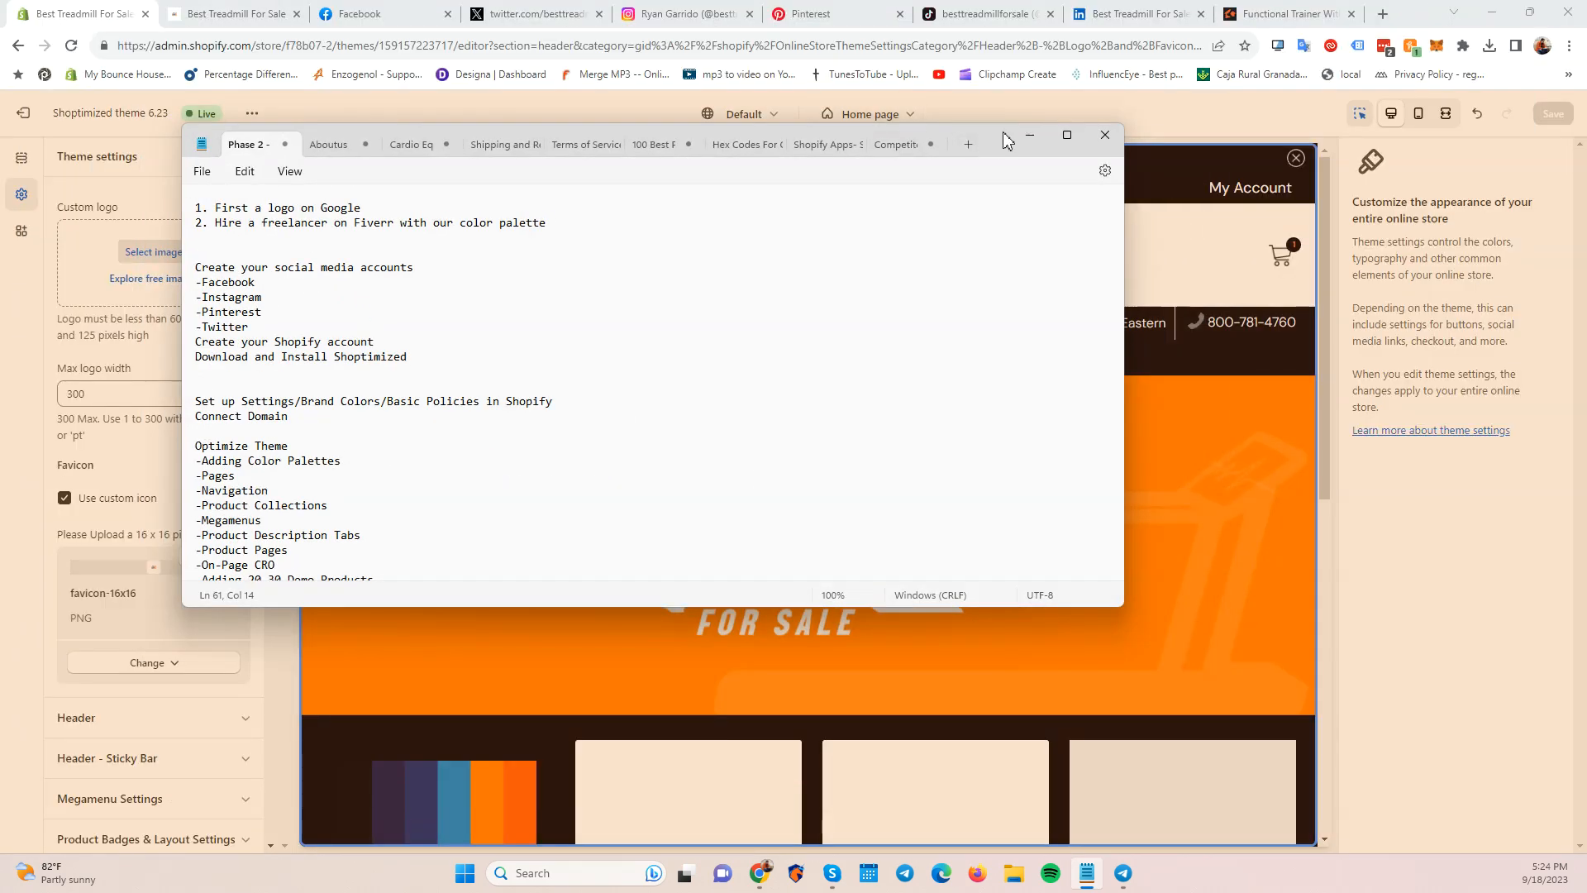
pyautogui.moveTo(1007, 142); pyautogui.dragTo(1050, 127)
# Review the Optimize Theme tasks in the checklist, highlighting the list and its Adding Color Palettes item.
pyautogui.scroll(-1, 302, 463)
pyautogui.scroll(-2, 302, 465)
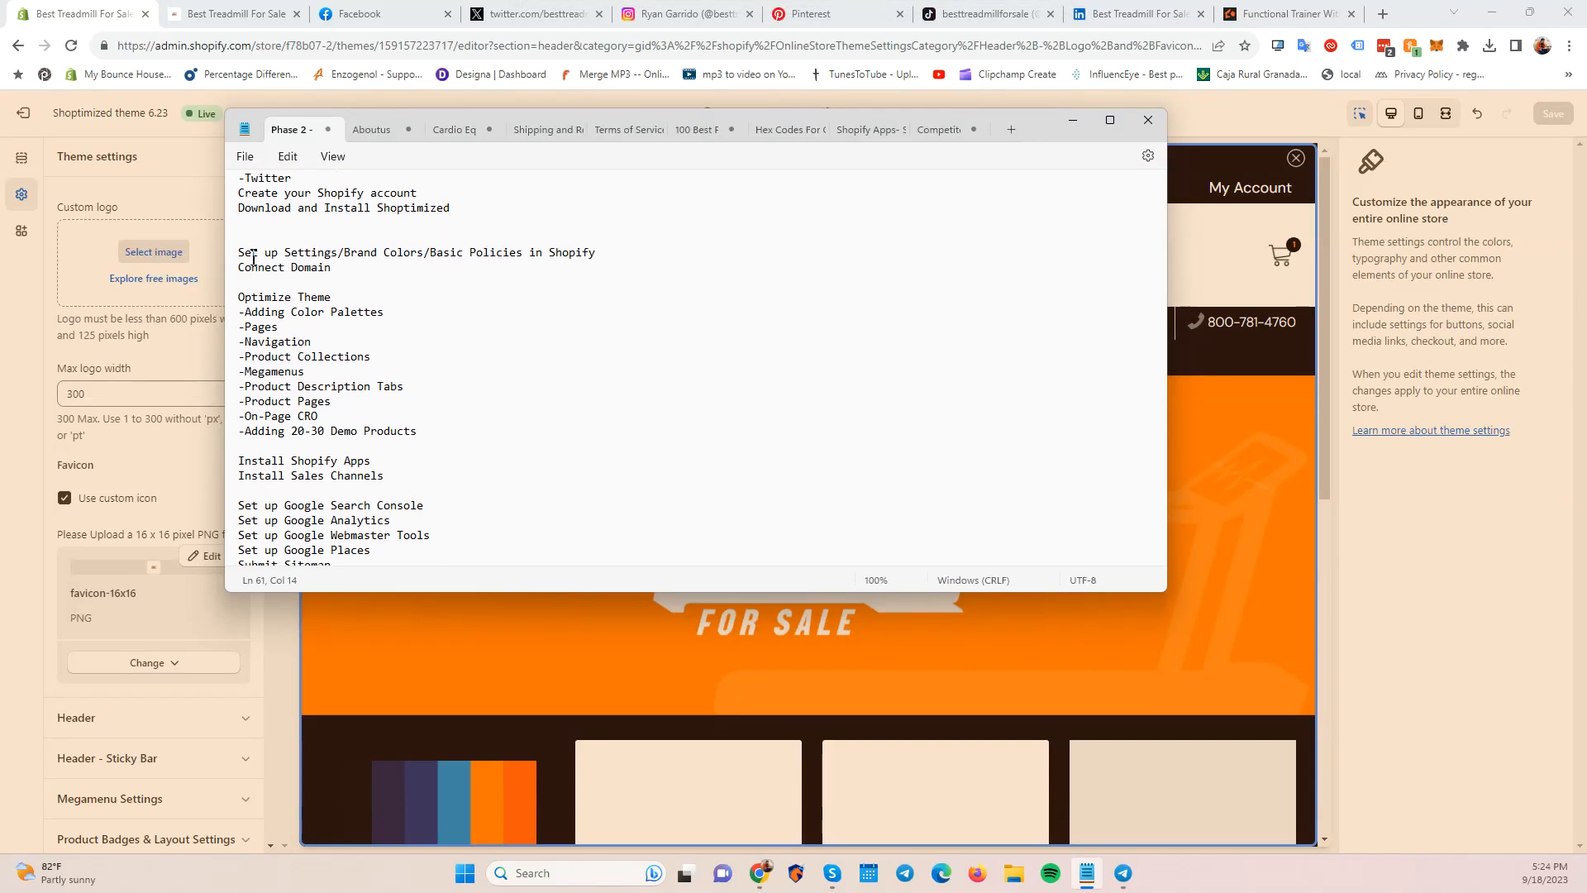
pyautogui.moveTo(237, 299); pyautogui.dragTo(468, 453)
pyautogui.click(534, 372)
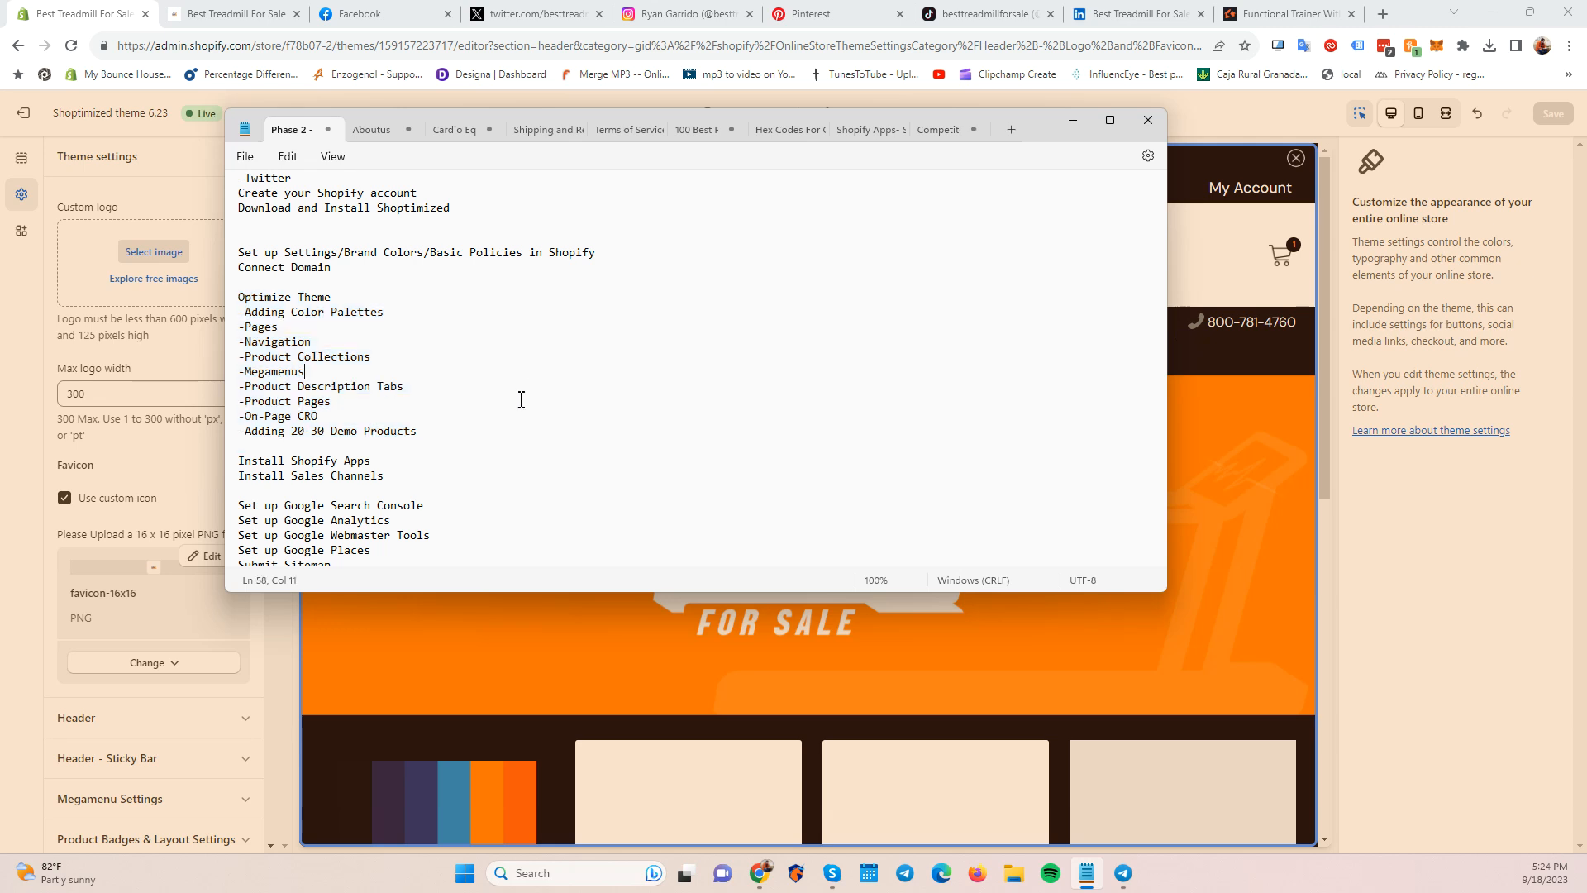
pyautogui.tripleClick(241, 314)
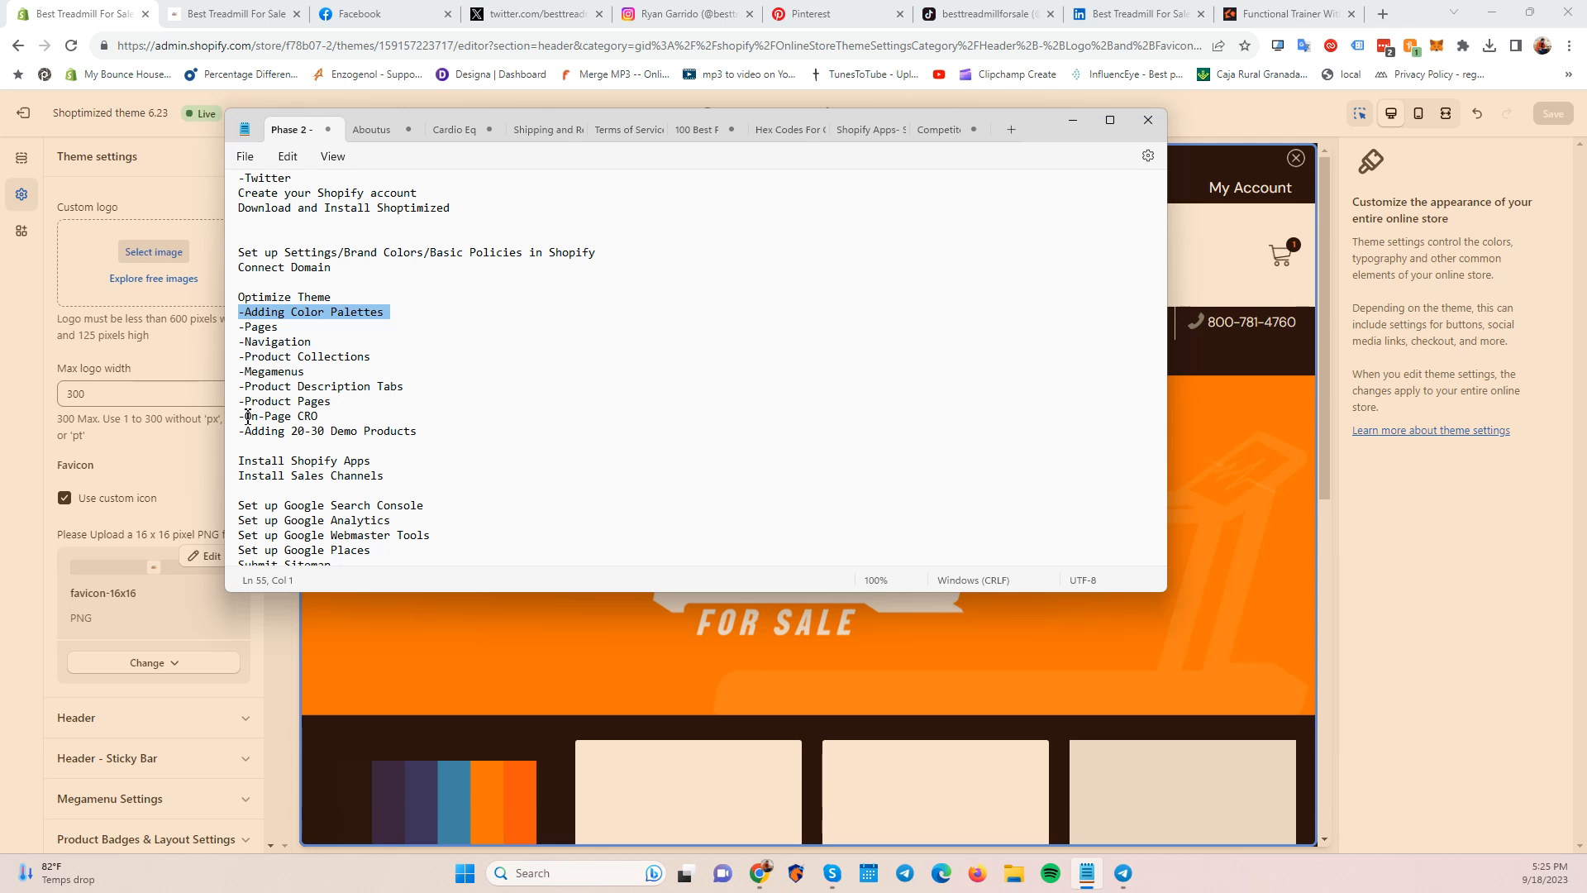
# Append "Conversion Rate Optimization" to the On-Page CRO item in the checklist.
pyautogui.click(323, 418)
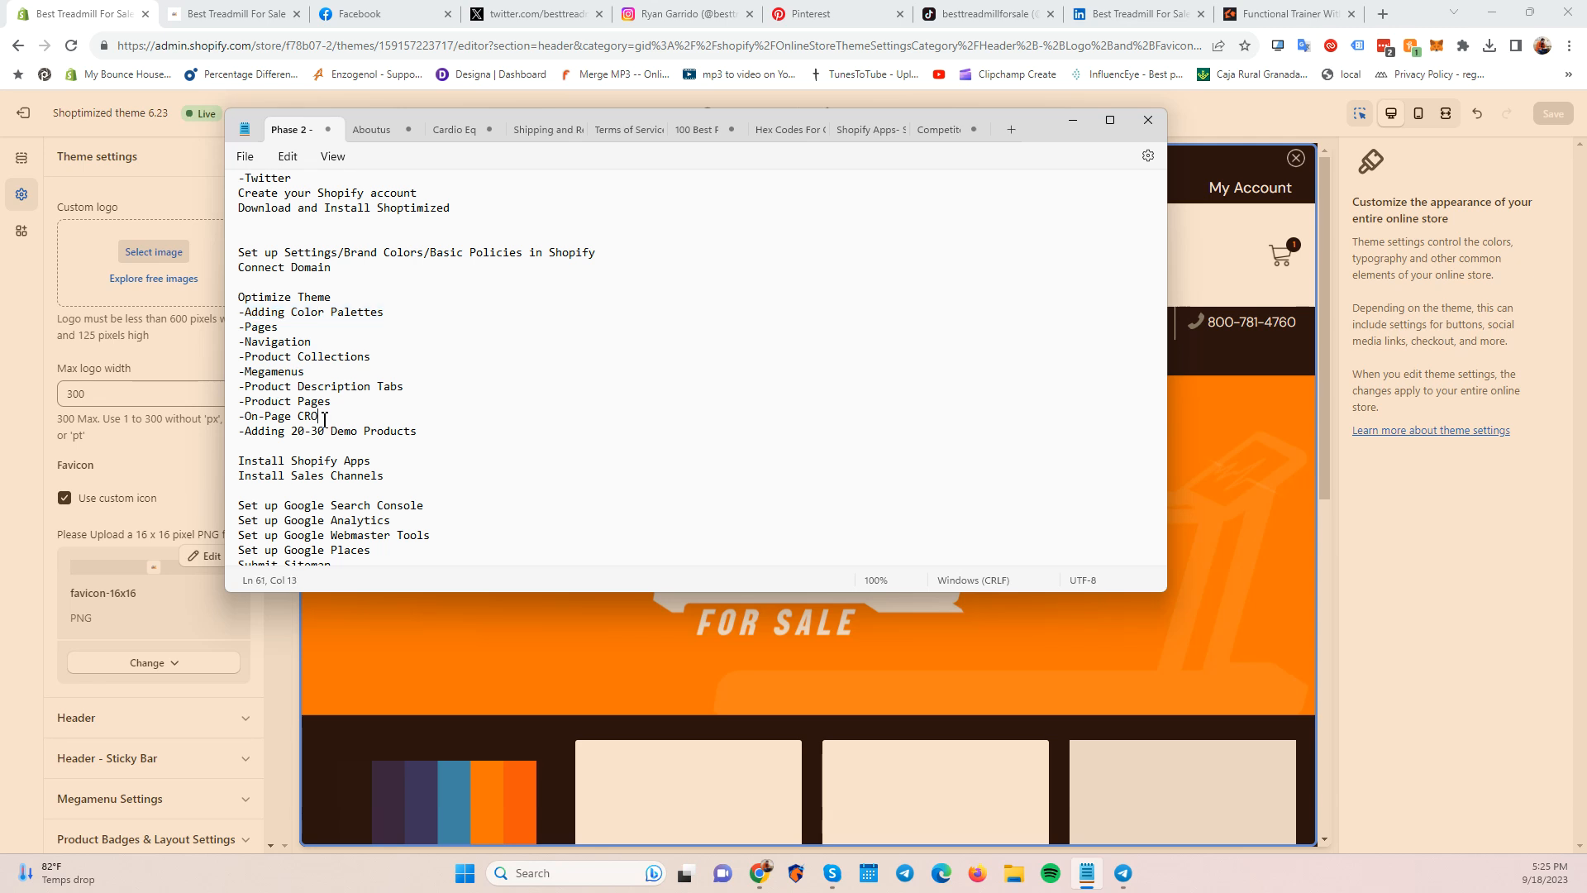
pyautogui.write('Conversion Rate Optimization')
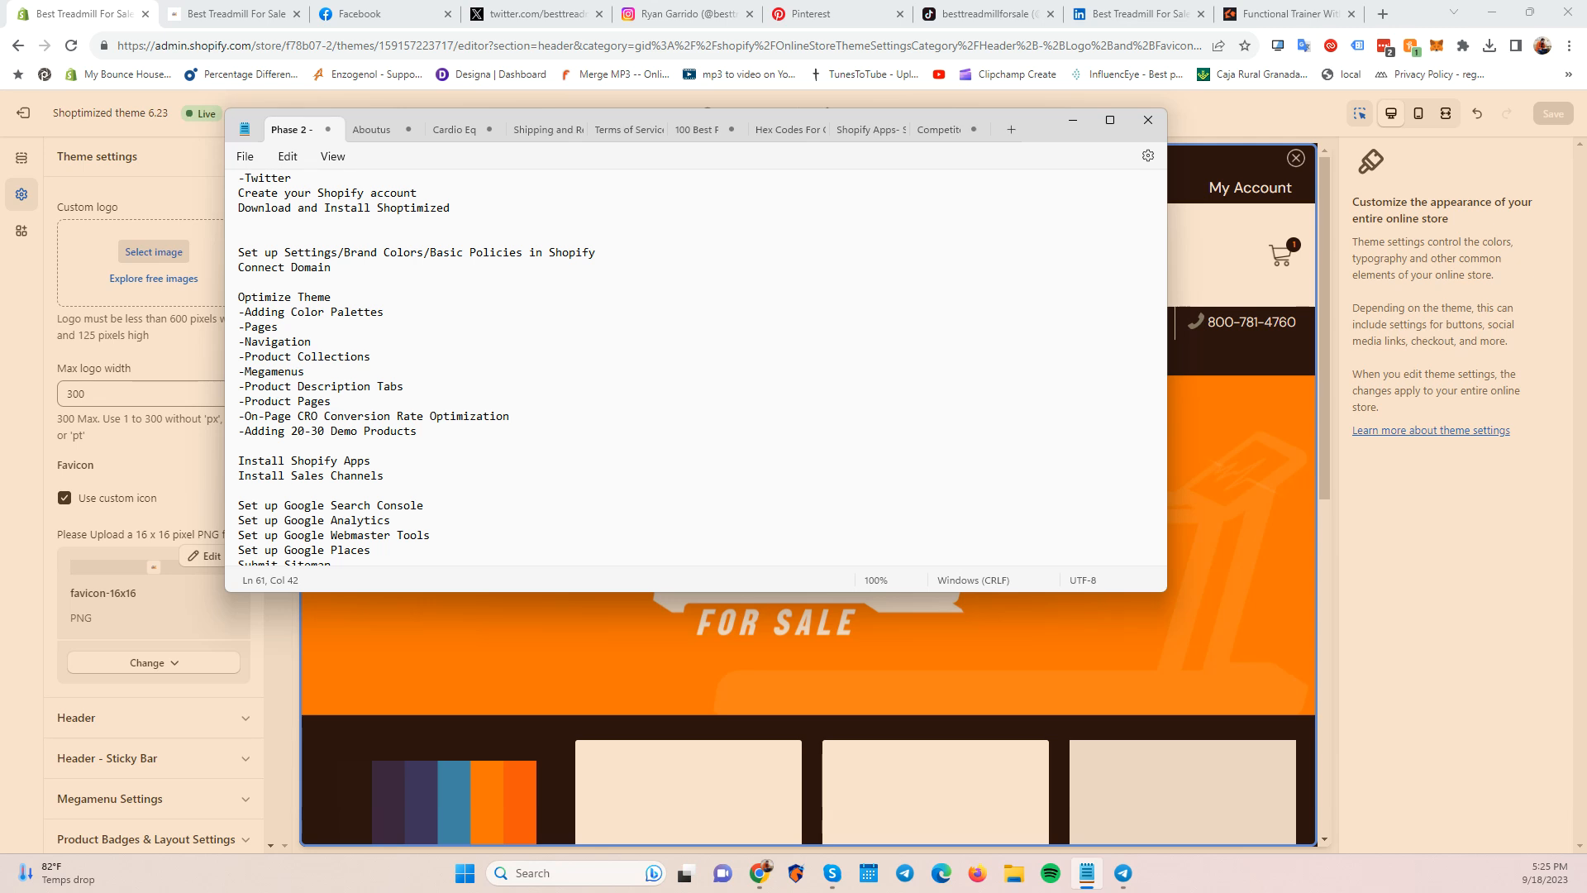
pyautogui.click(326, 416)
# Highlight the Optimize Theme heading and look back over the checklist's earlier setup tasks.
pyautogui.moveTo(239, 312); pyautogui.dragTo(239, 298)
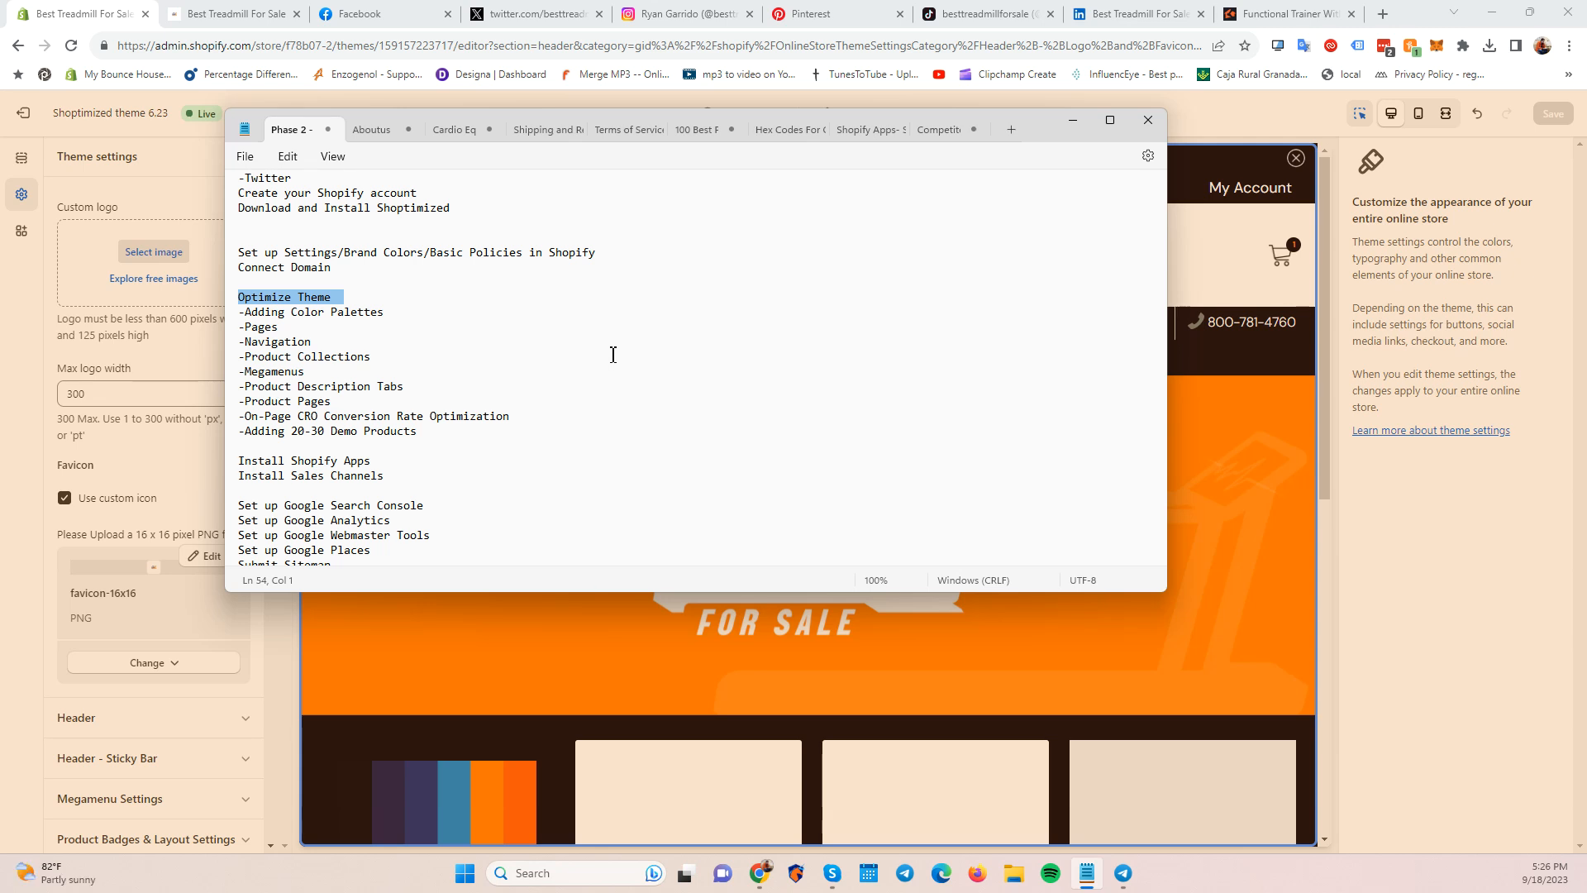
pyautogui.moveTo(1106, 128)
pyautogui.scroll(2, 355, 337)
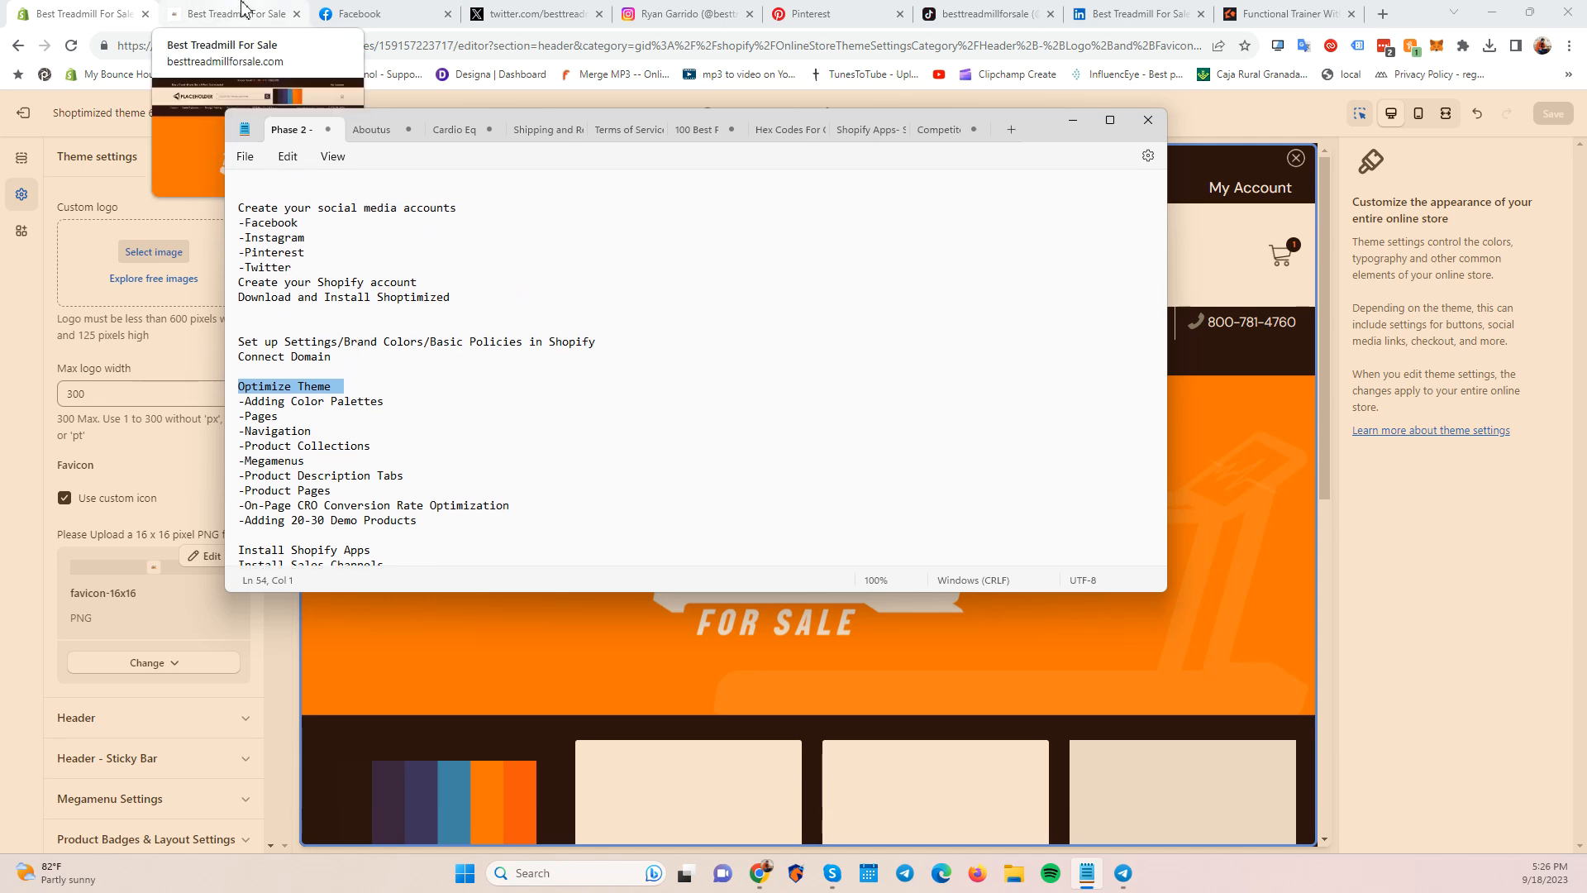
# Switch to the browser and review the store's Facebook page, including its cover, intro, contact details, social links and photos.
pyautogui.click(243, 13)
pyautogui.click(390, 13)
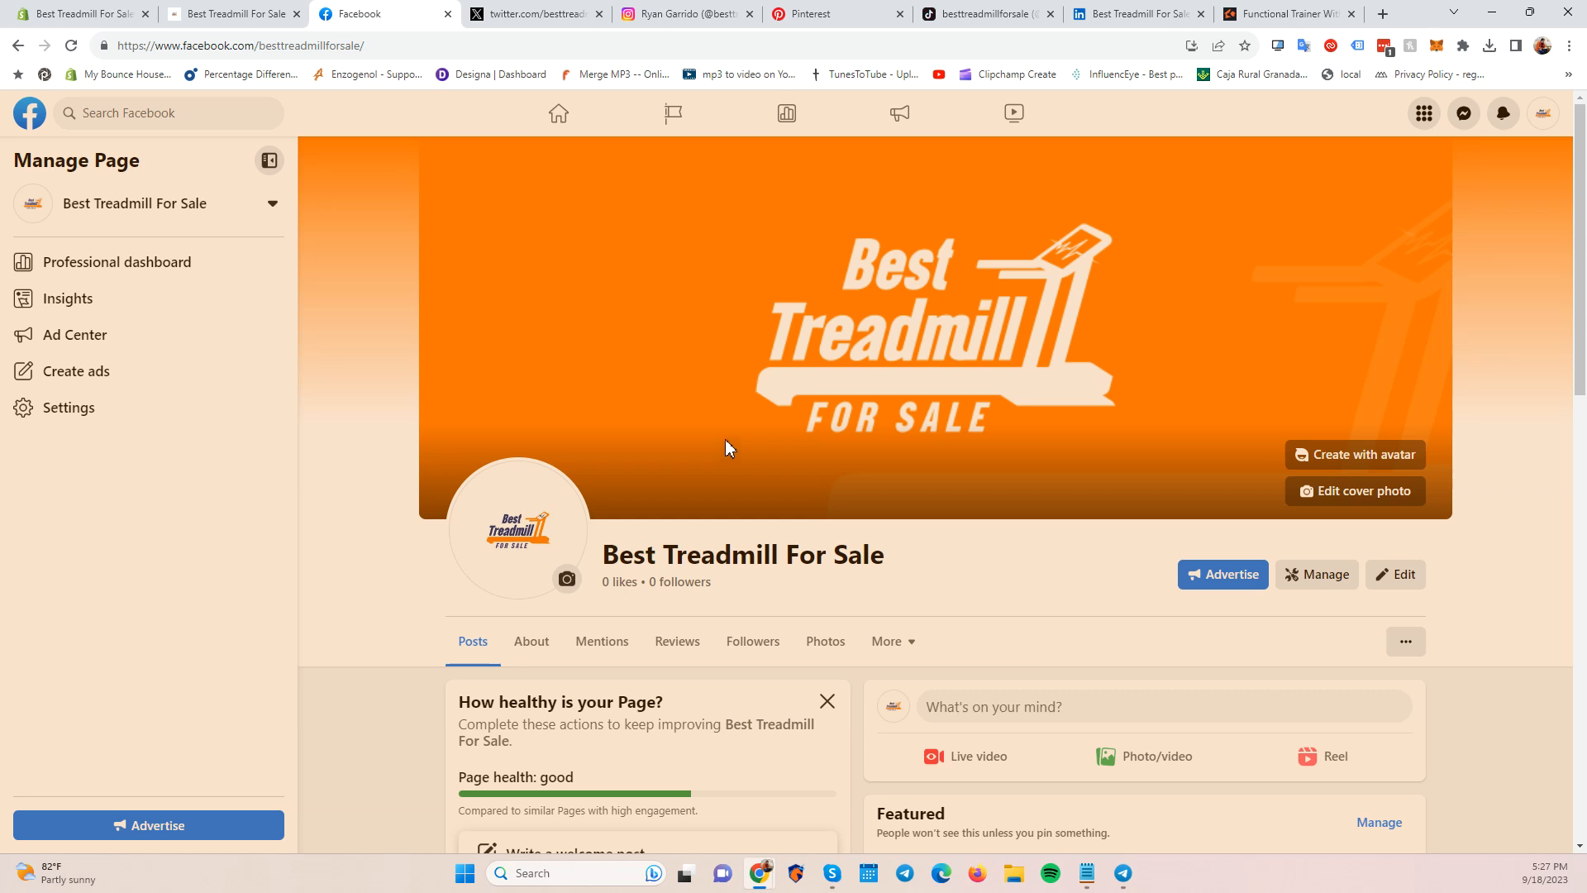
pyautogui.scroll(-5, 726, 440)
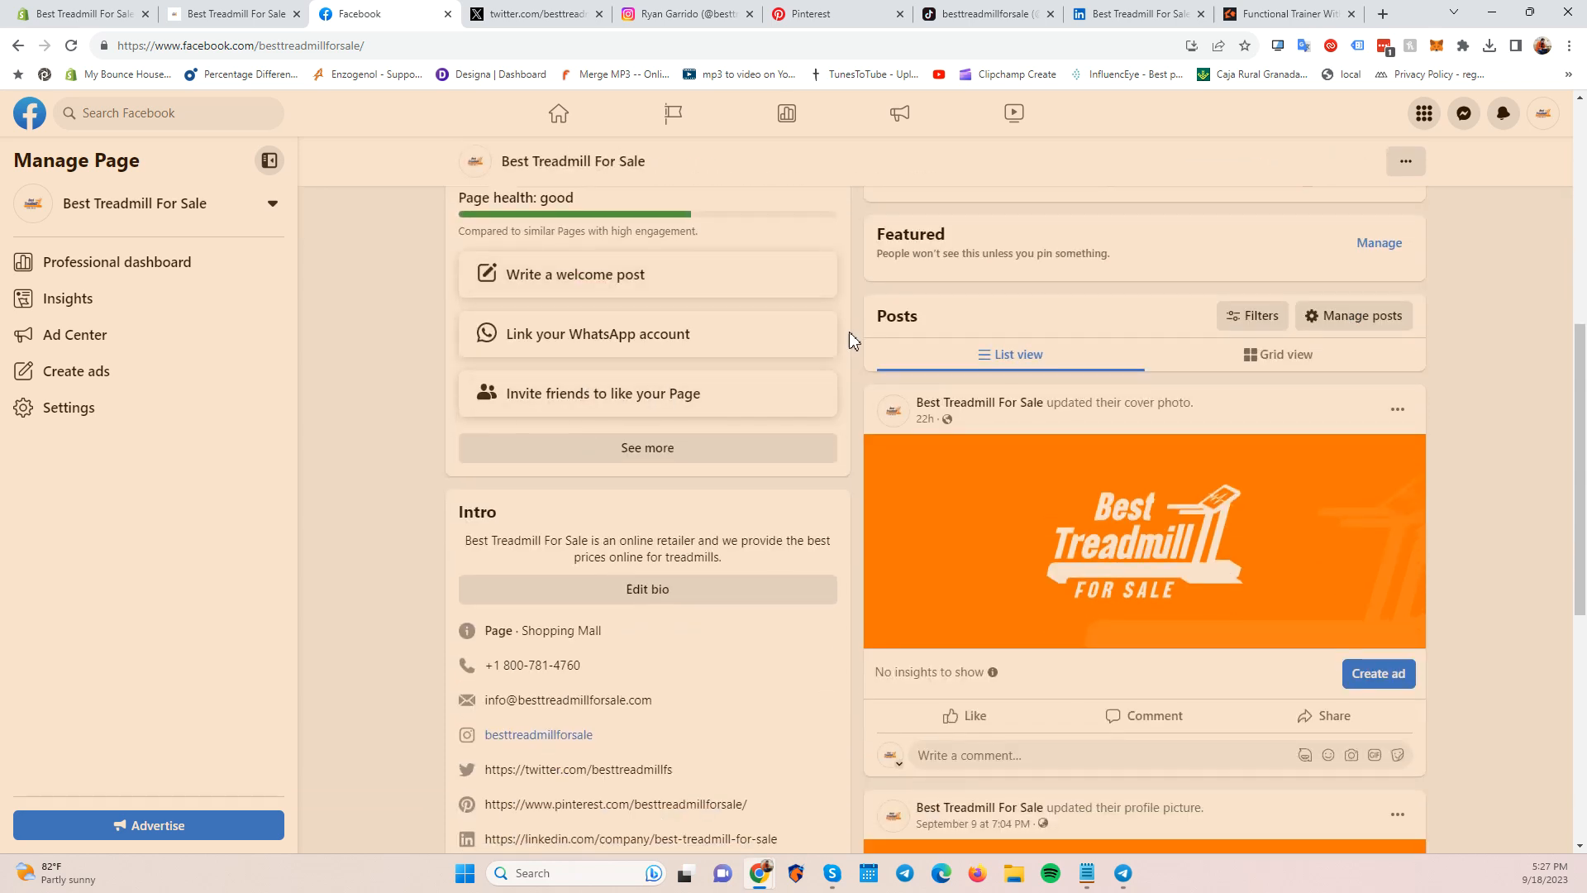
pyautogui.scroll(-3, 850, 335)
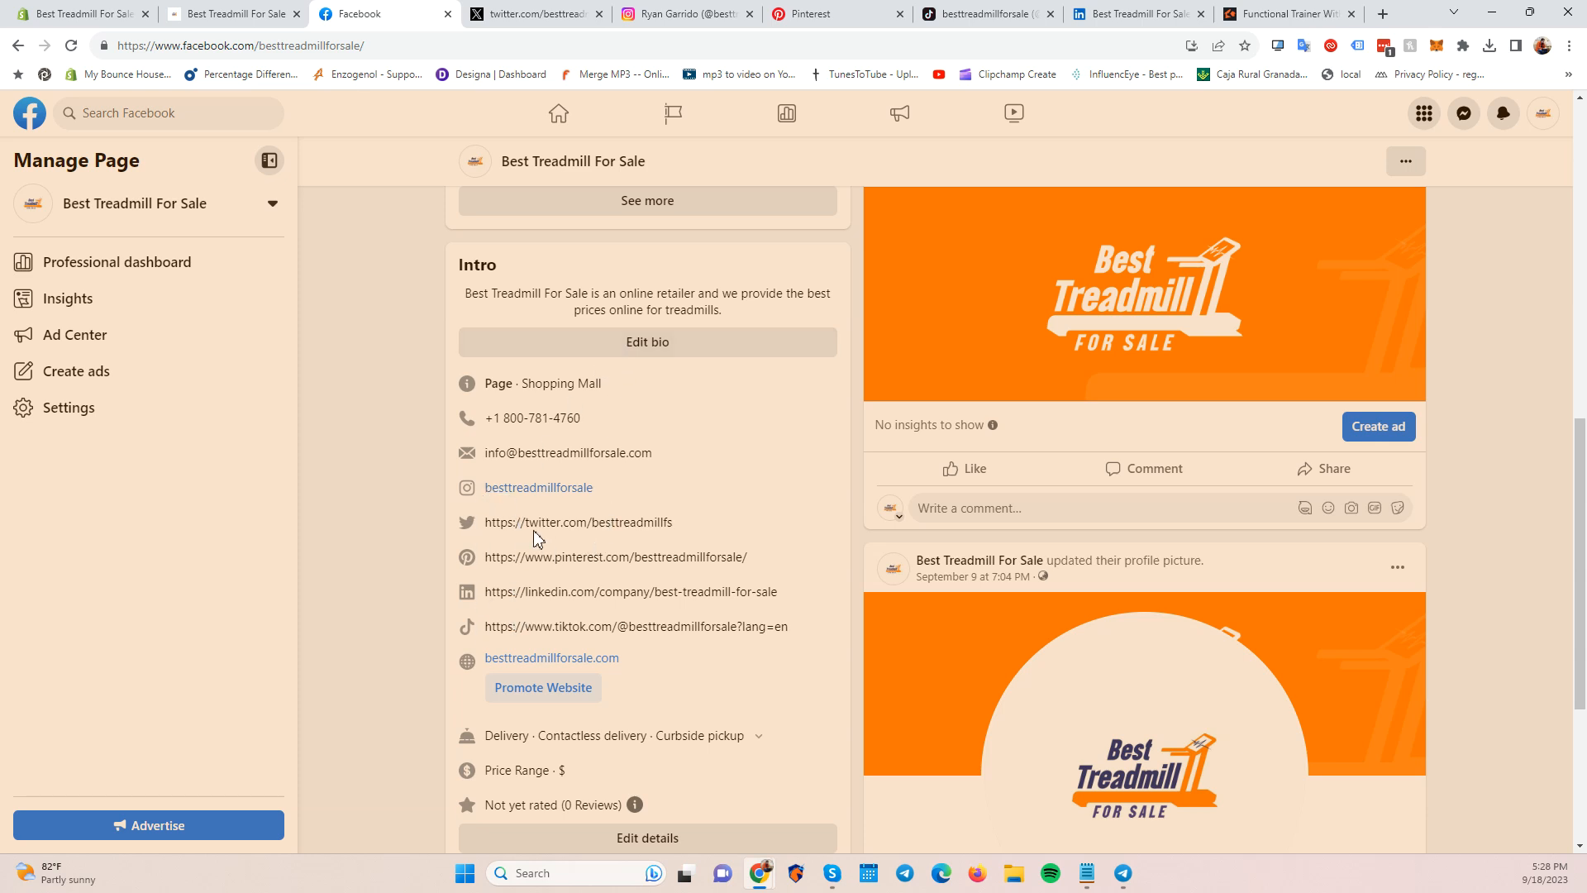
pyautogui.scroll(-2, 525, 553)
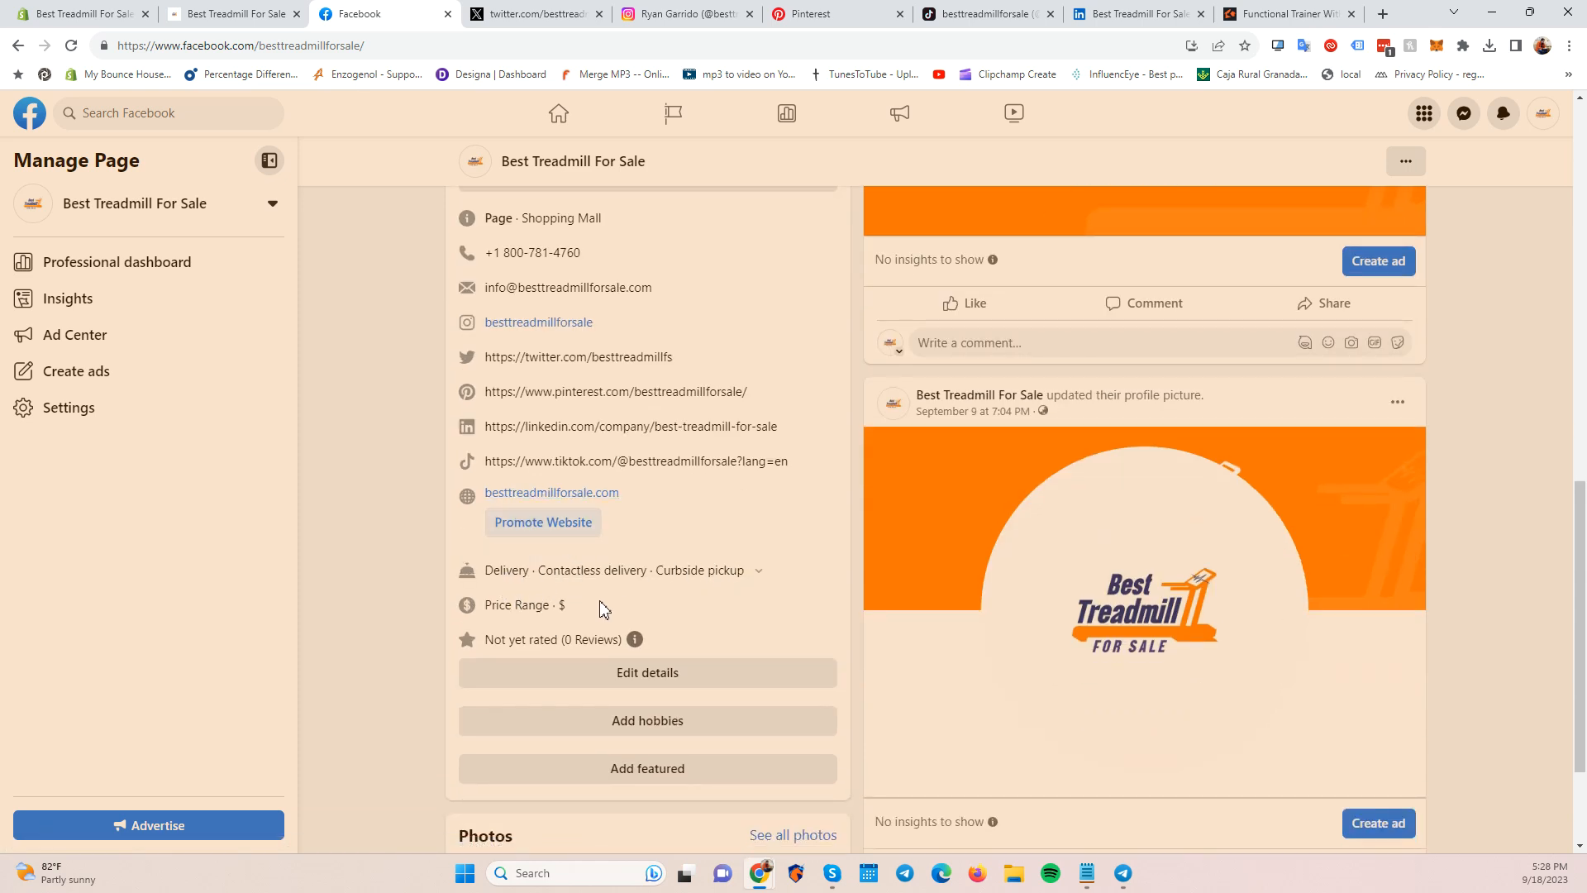
pyautogui.scroll(-2, 662, 554)
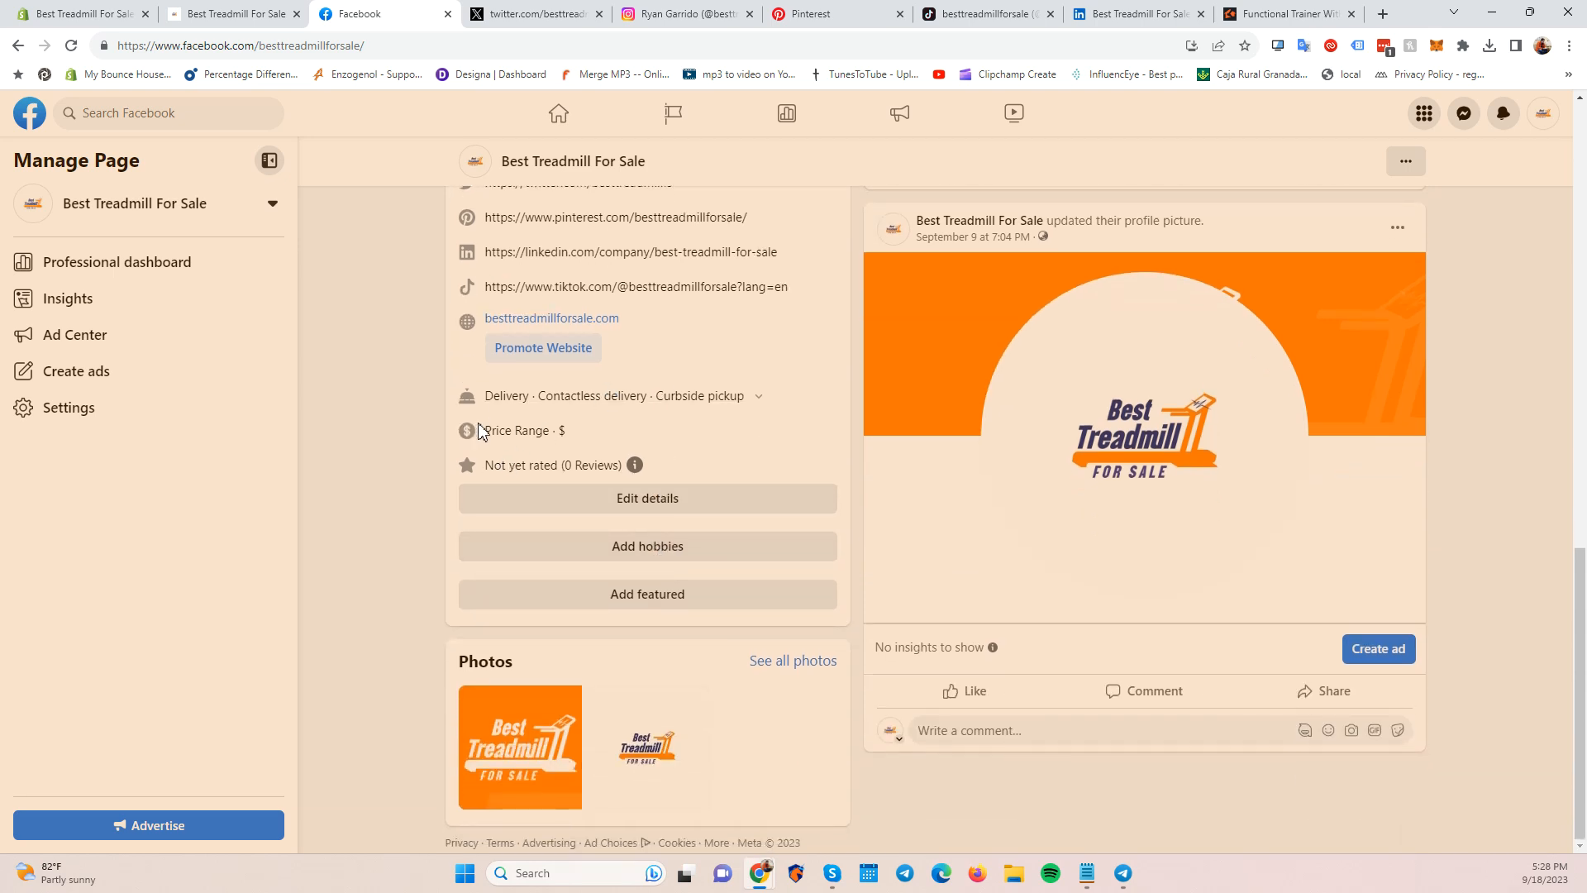
pyautogui.scroll(10, 549, 487)
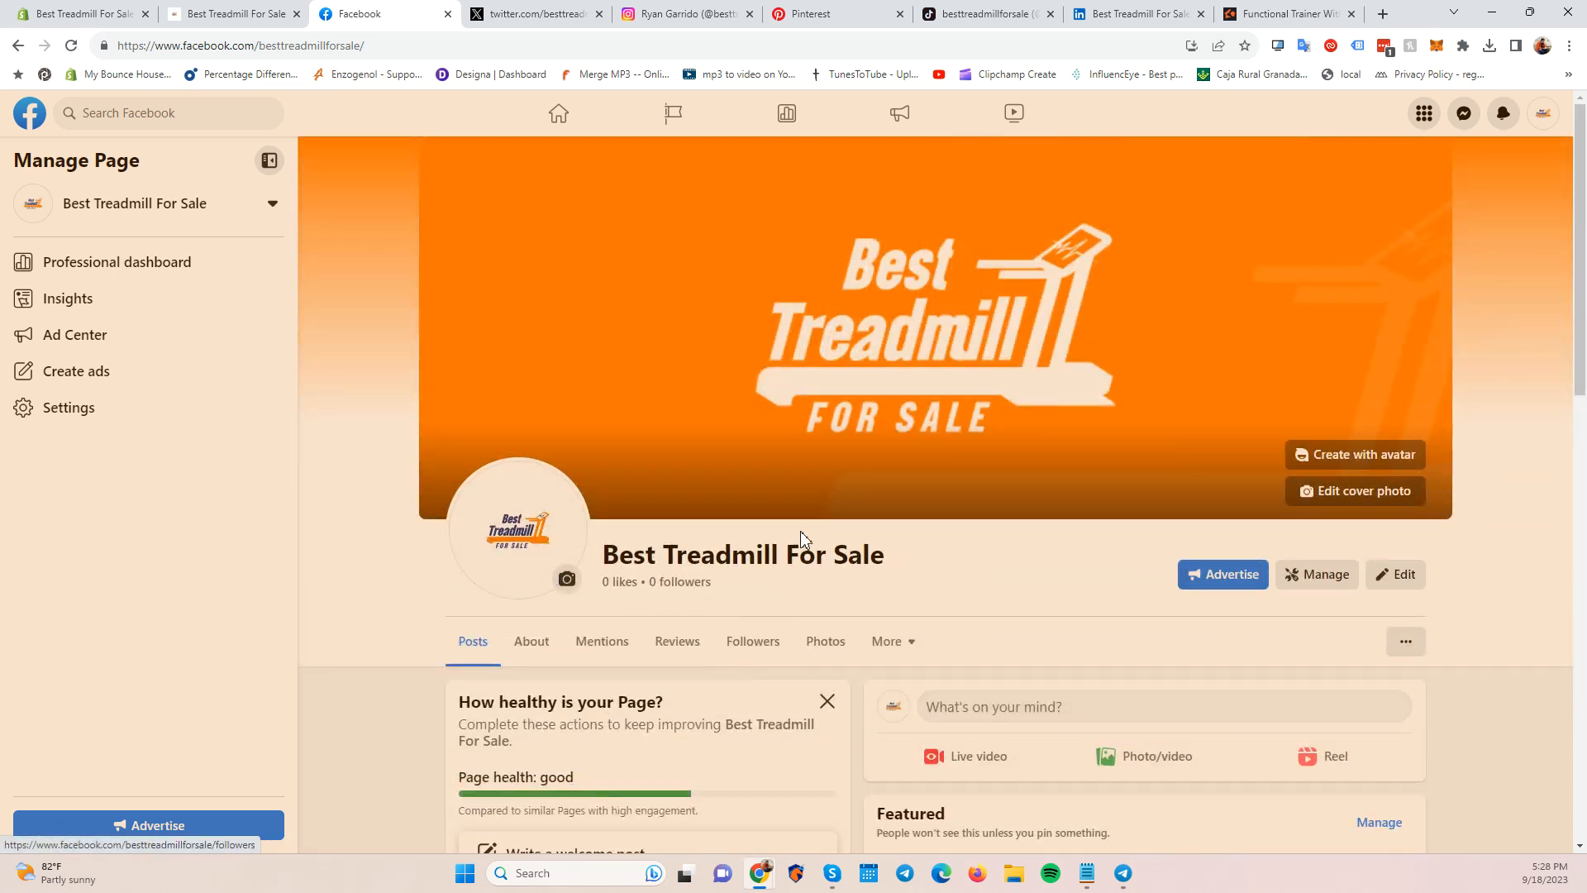
# View the store's Twitter, Instagram and Pinterest profiles, reading the full about text on Pinterest.
pyautogui.click(537, 14)
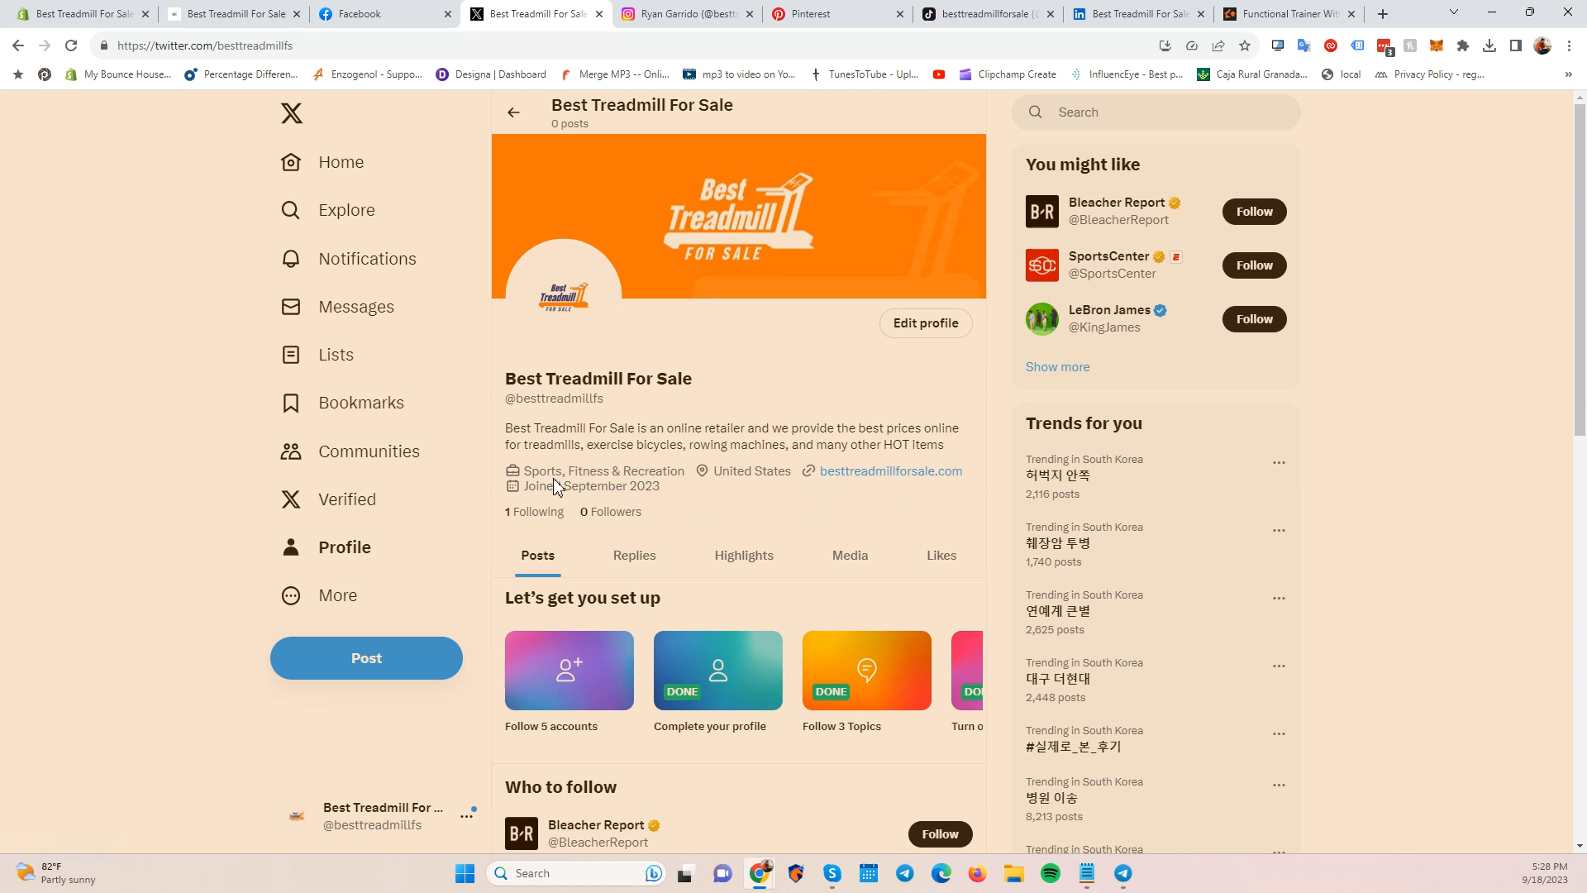
pyautogui.click(657, 8)
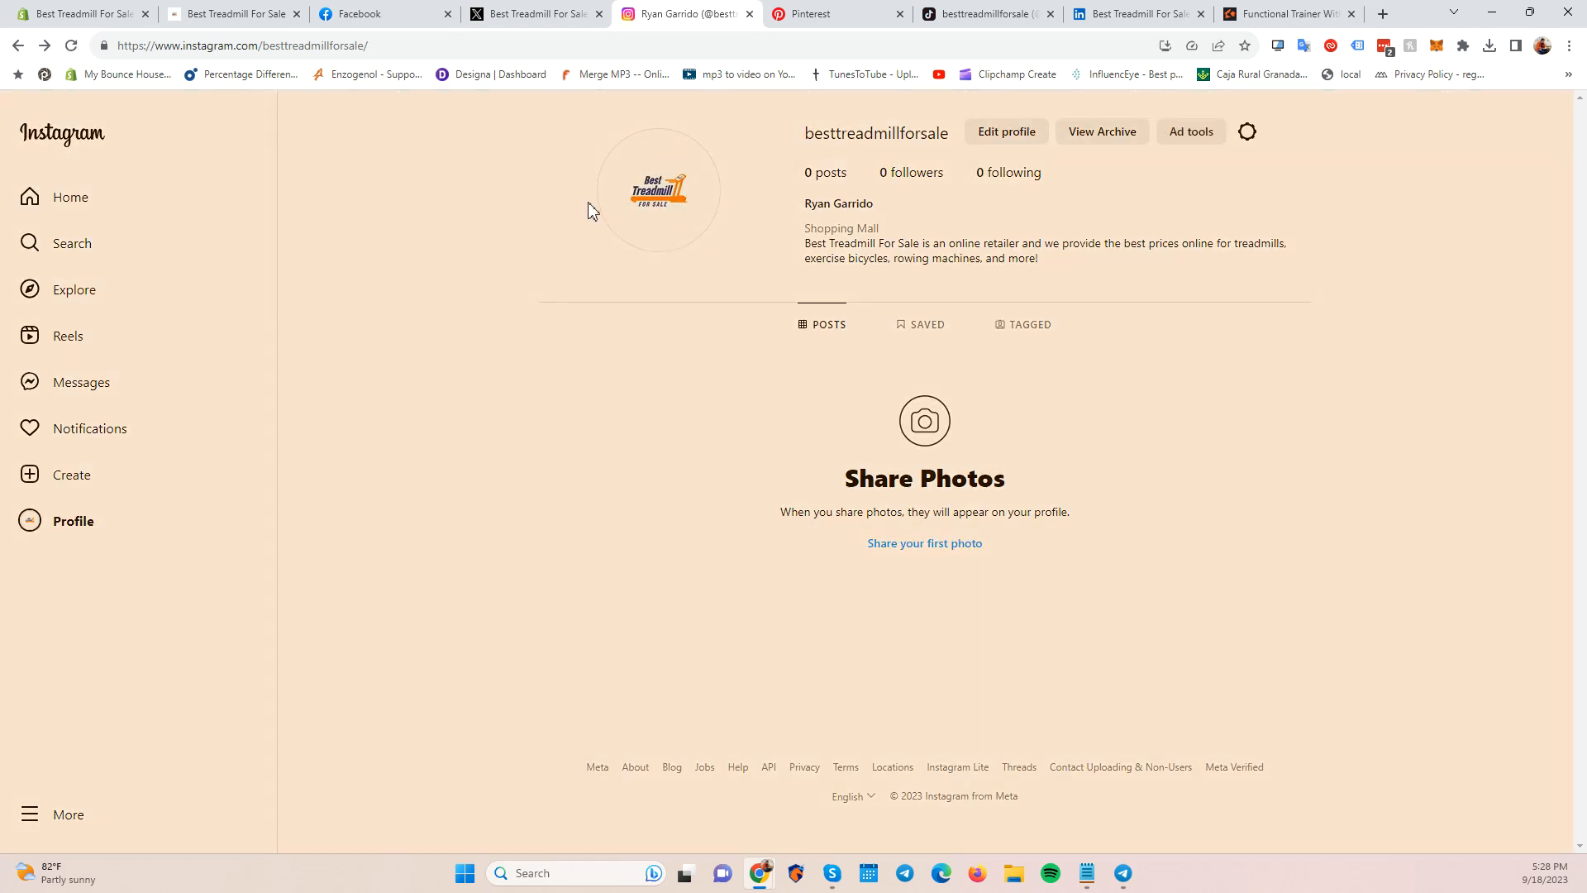
pyautogui.click(776, 10)
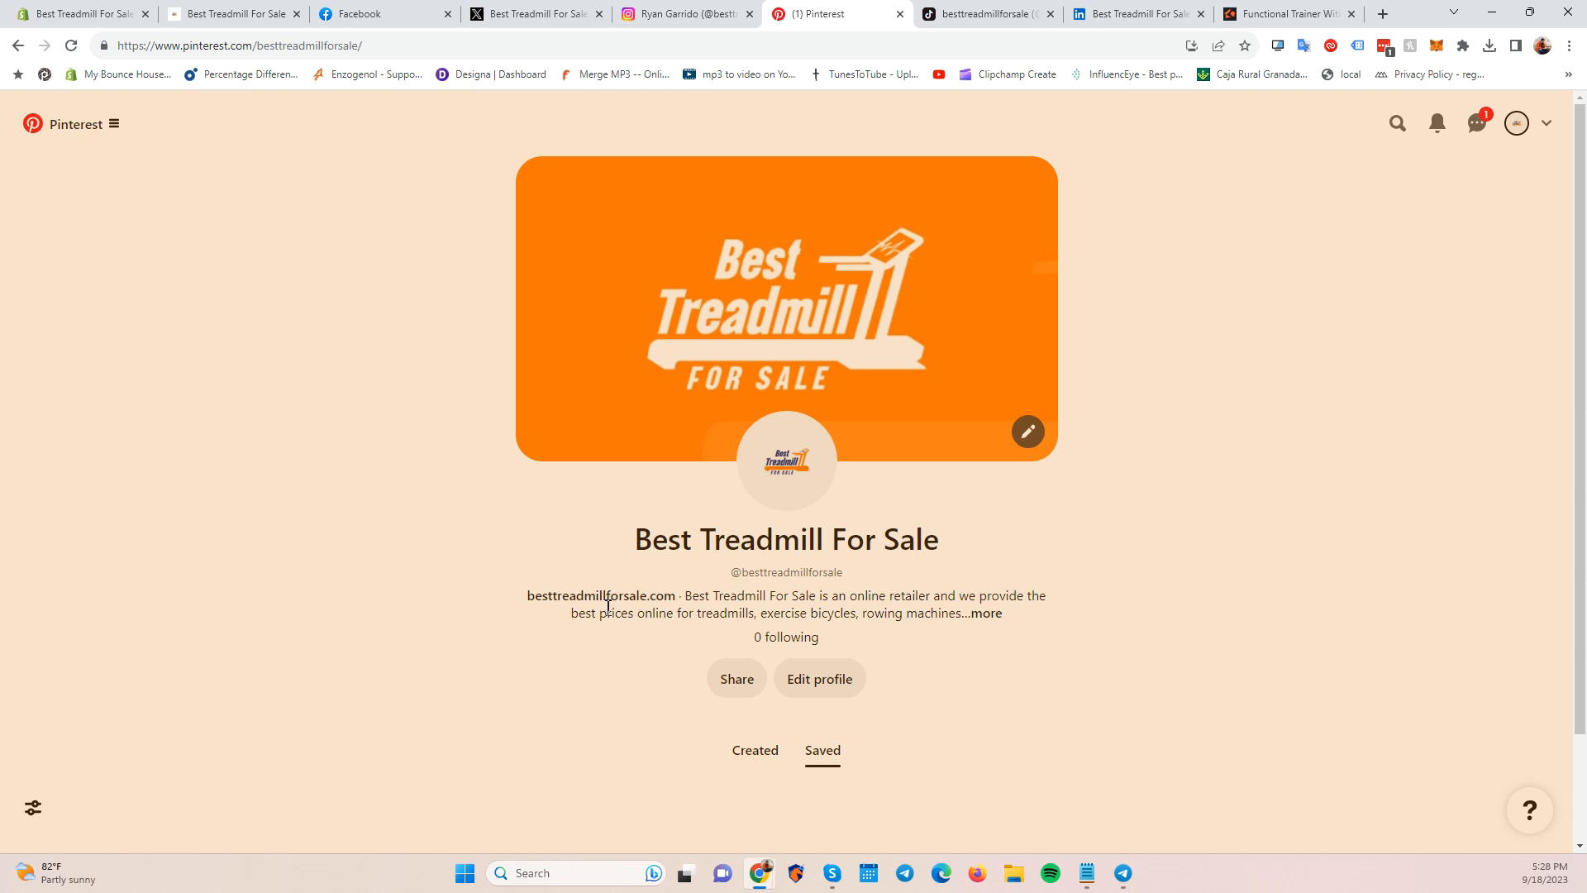
pyautogui.click(988, 613)
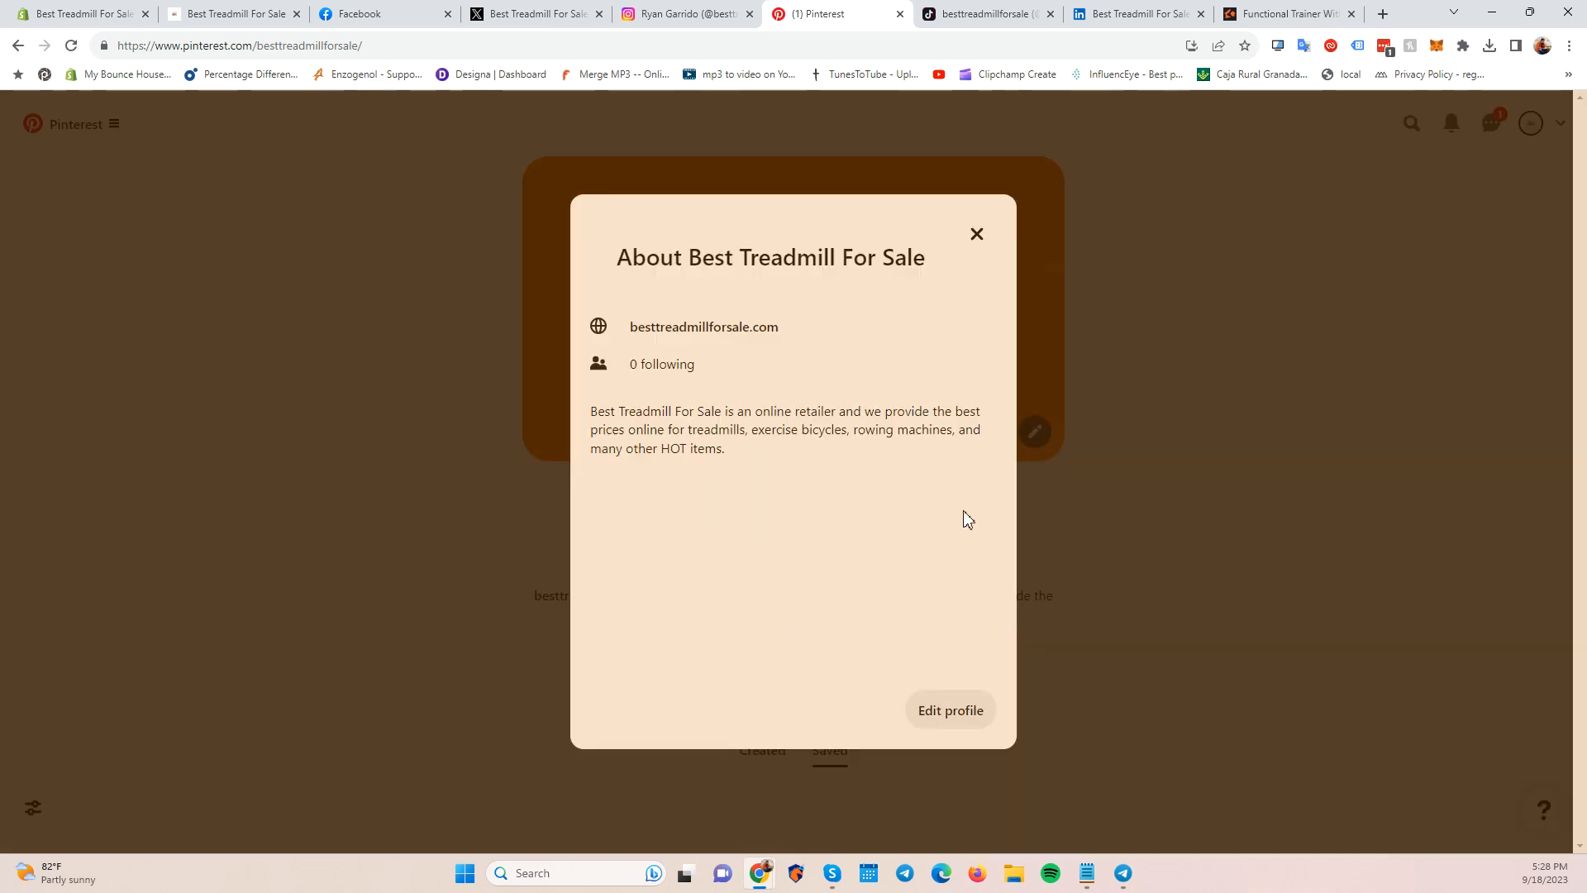
pyautogui.click(980, 236)
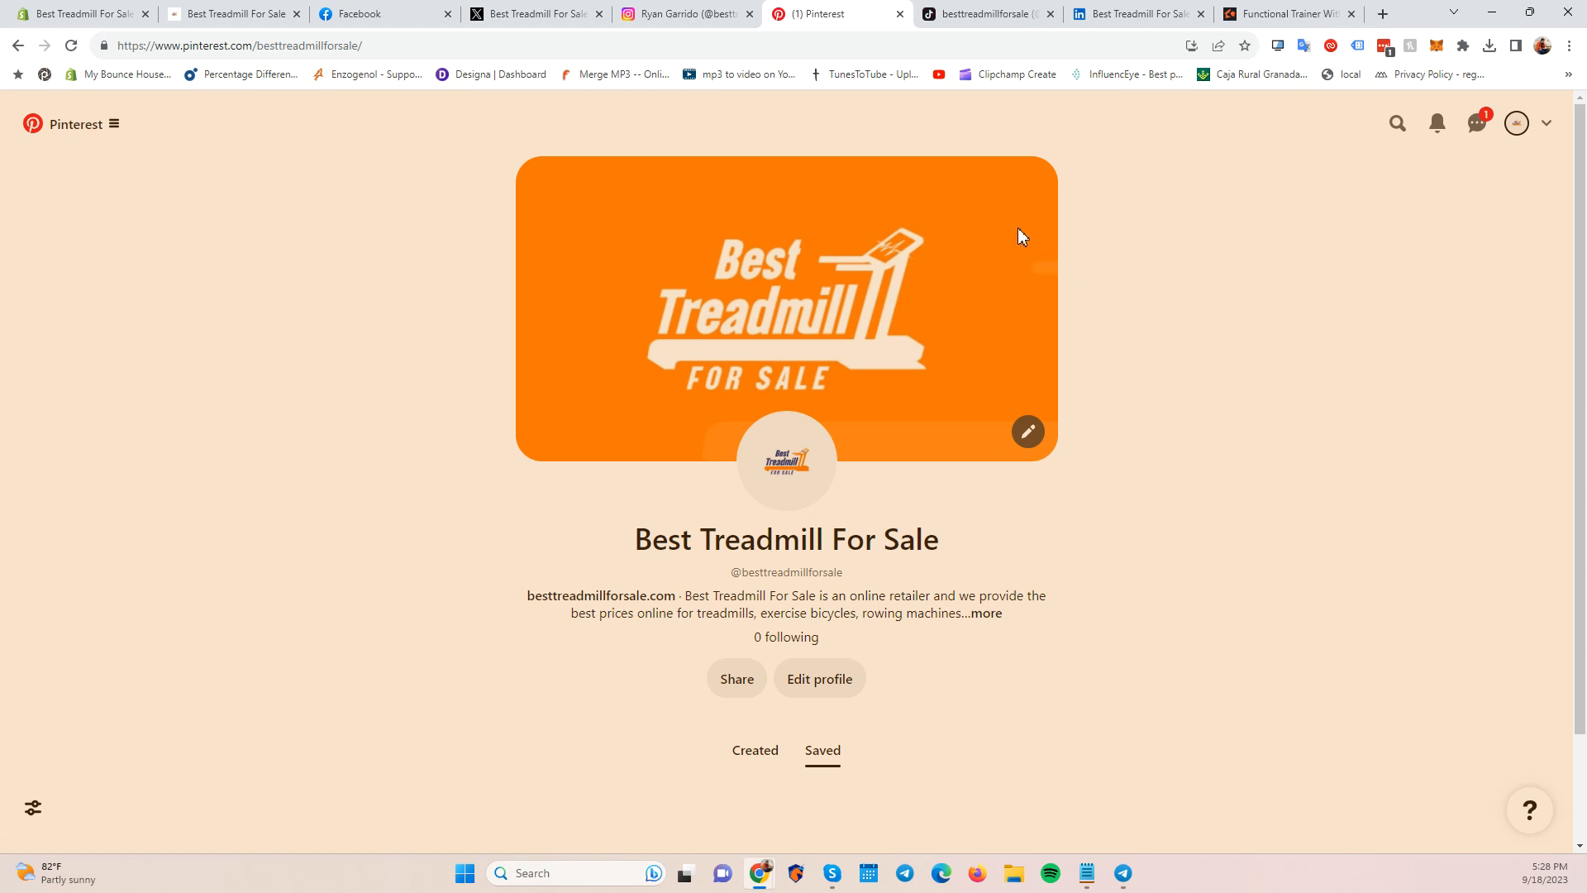
# View the store's TikTok profile and look over its LinkedIn company page.
pyautogui.click(964, 8)
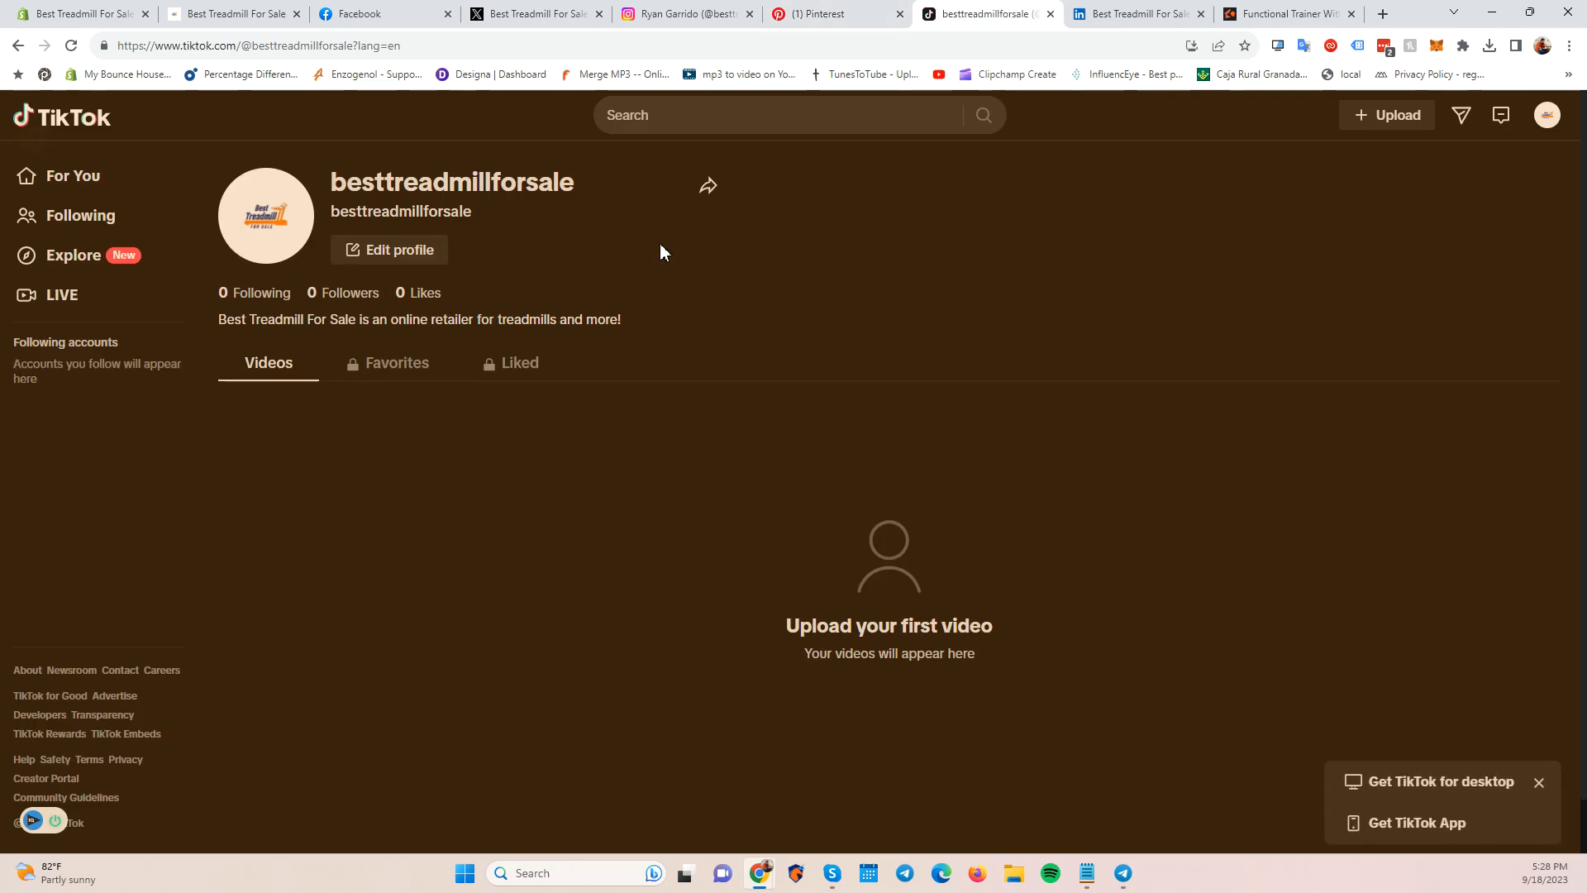
pyautogui.click(1081, 10)
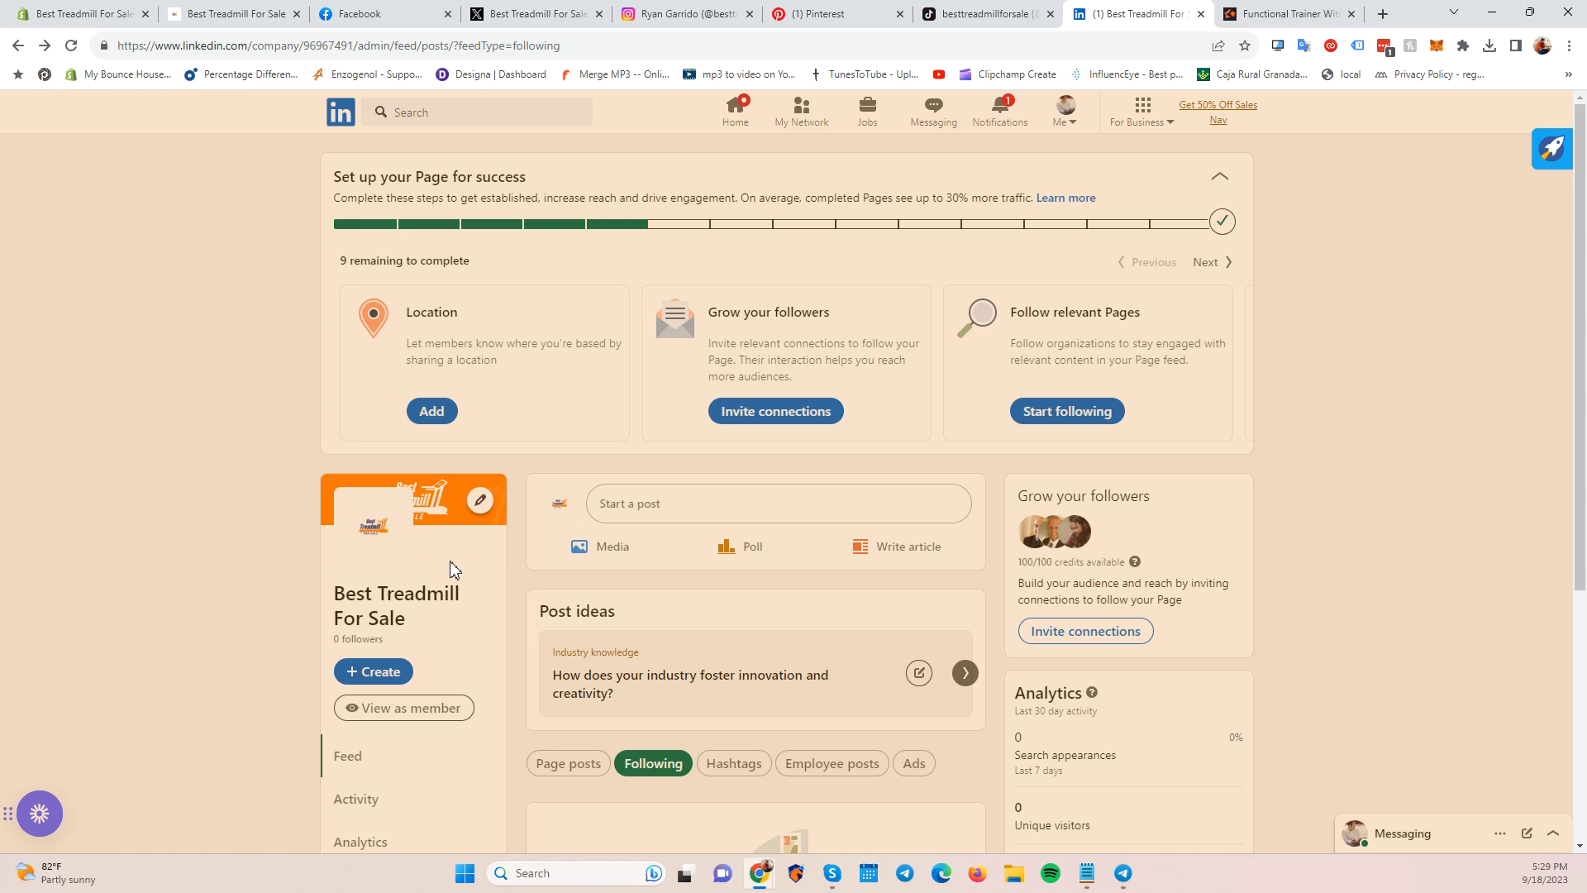
pyautogui.scroll(-3, 474, 556)
pyautogui.scroll(3, 471, 558)
# Check the live storefront and the theme editor's settings and sections, and exit to the Themes page.
pyautogui.click(230, 7)
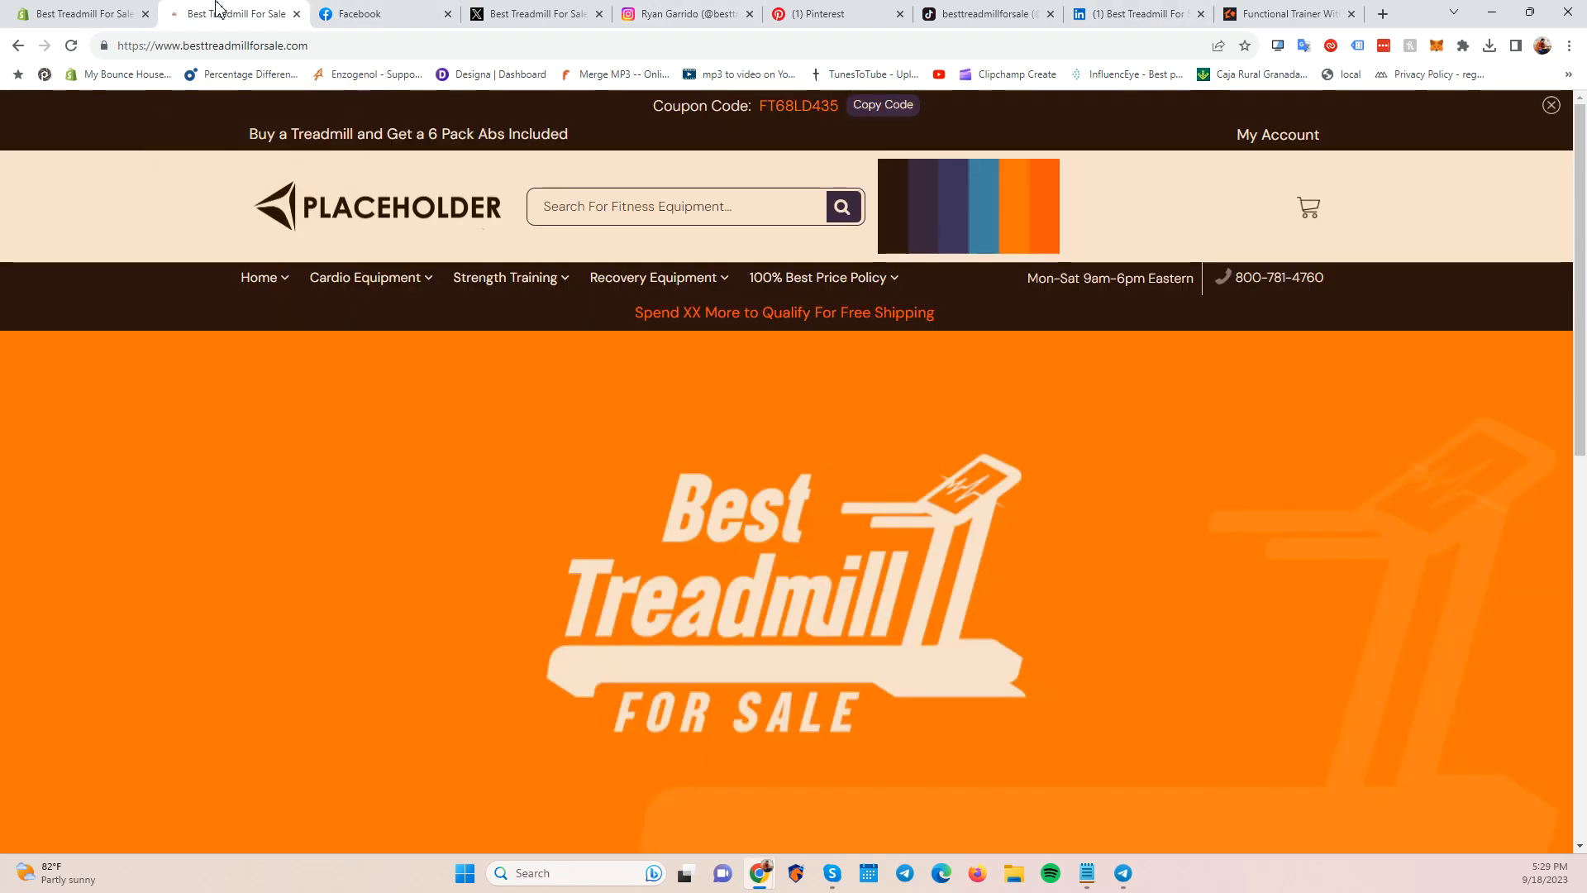
pyautogui.click(90, 14)
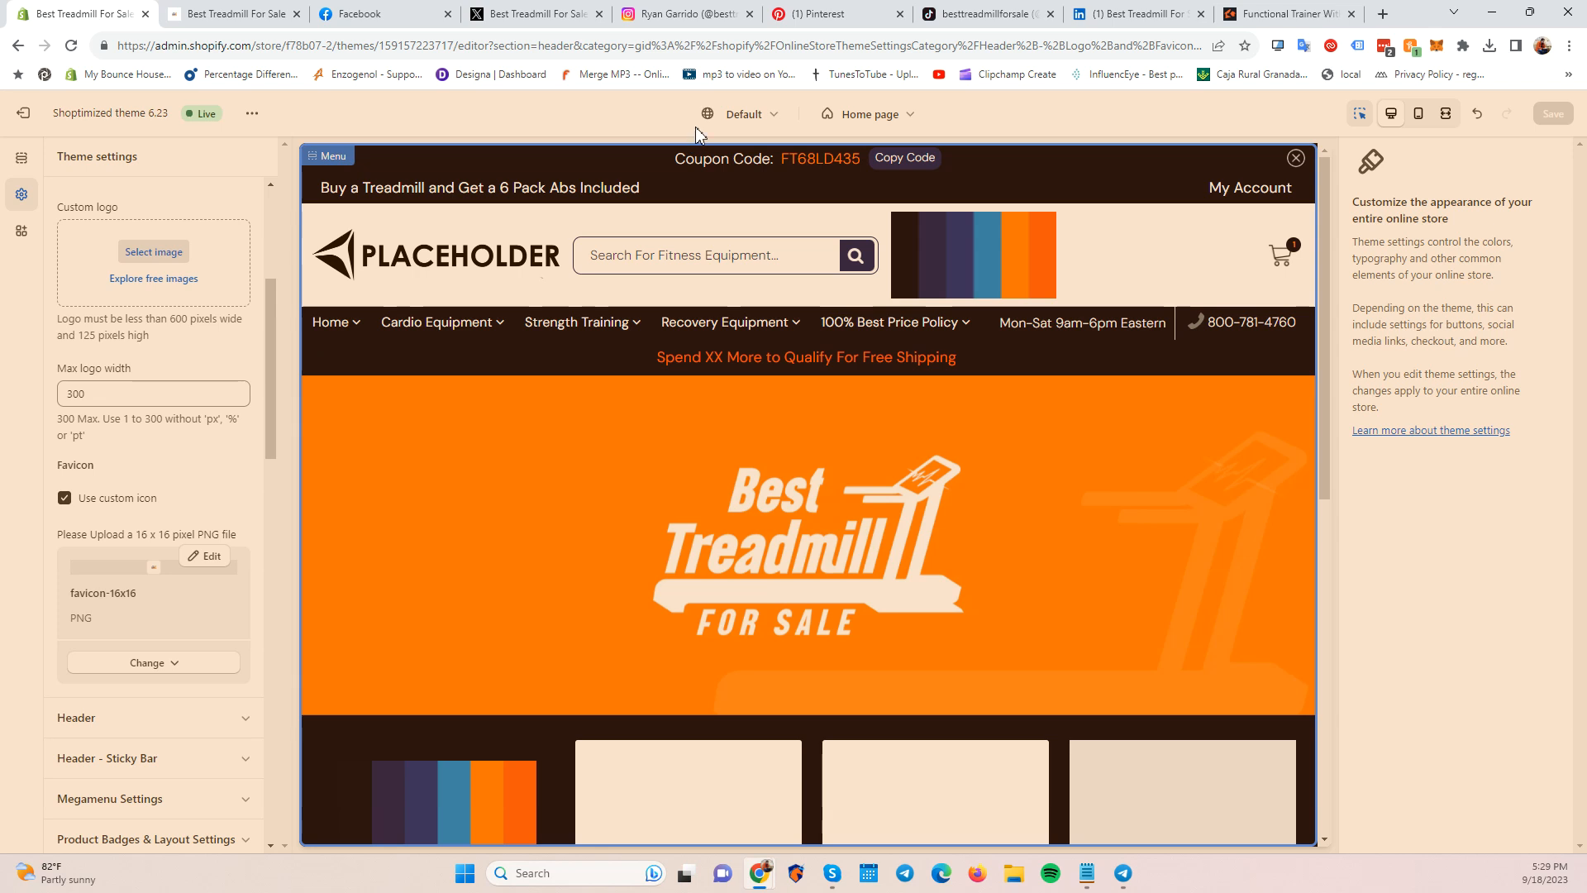
pyautogui.scroll(4, 231, 414)
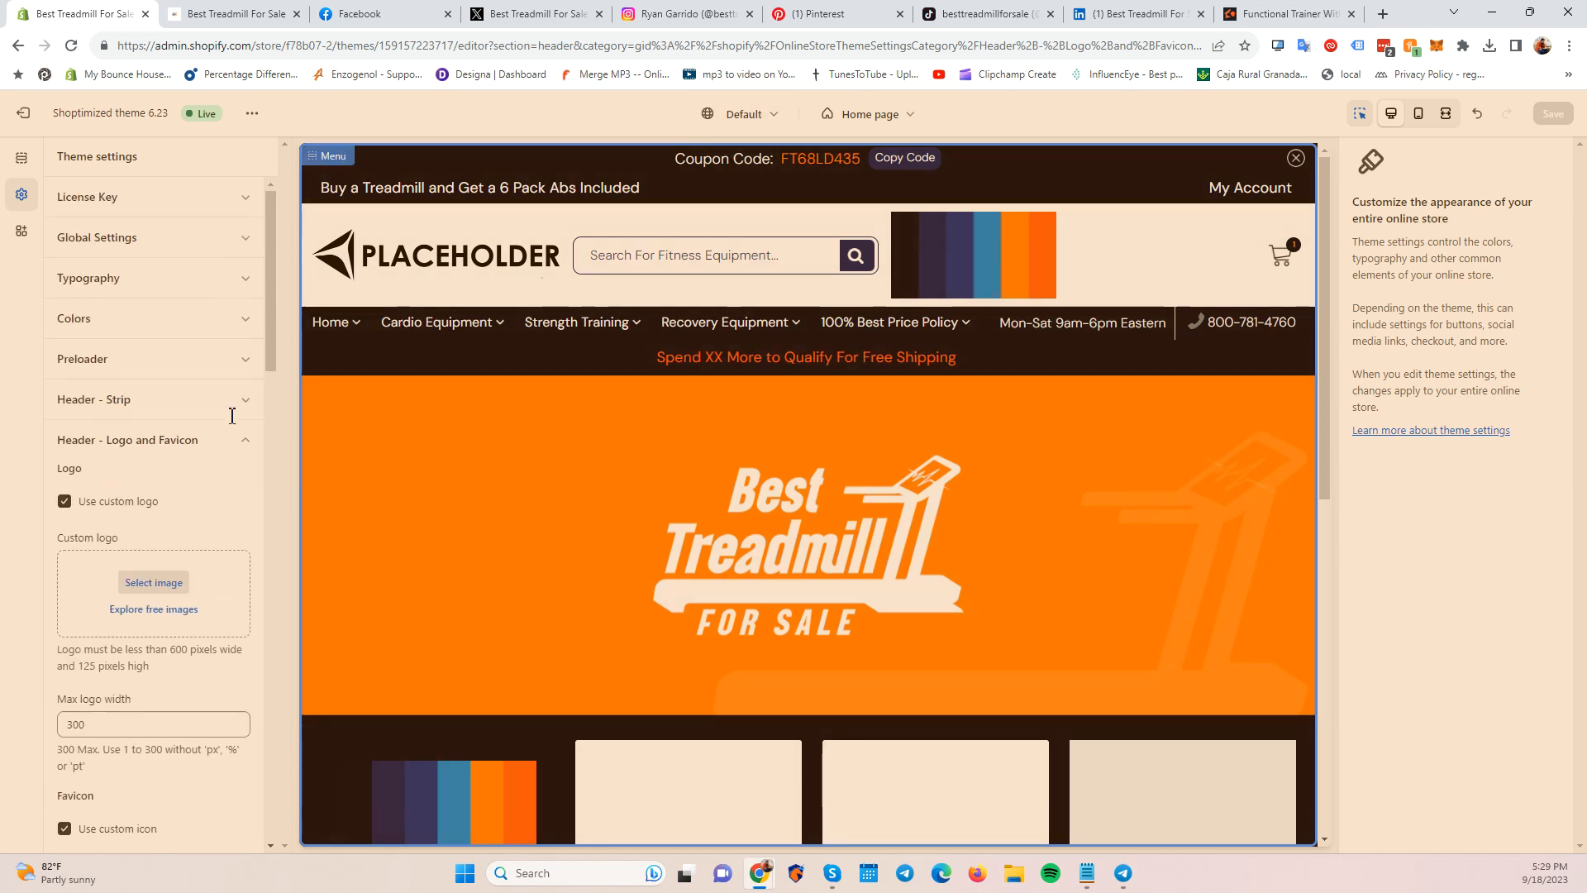
pyautogui.click(37, 153)
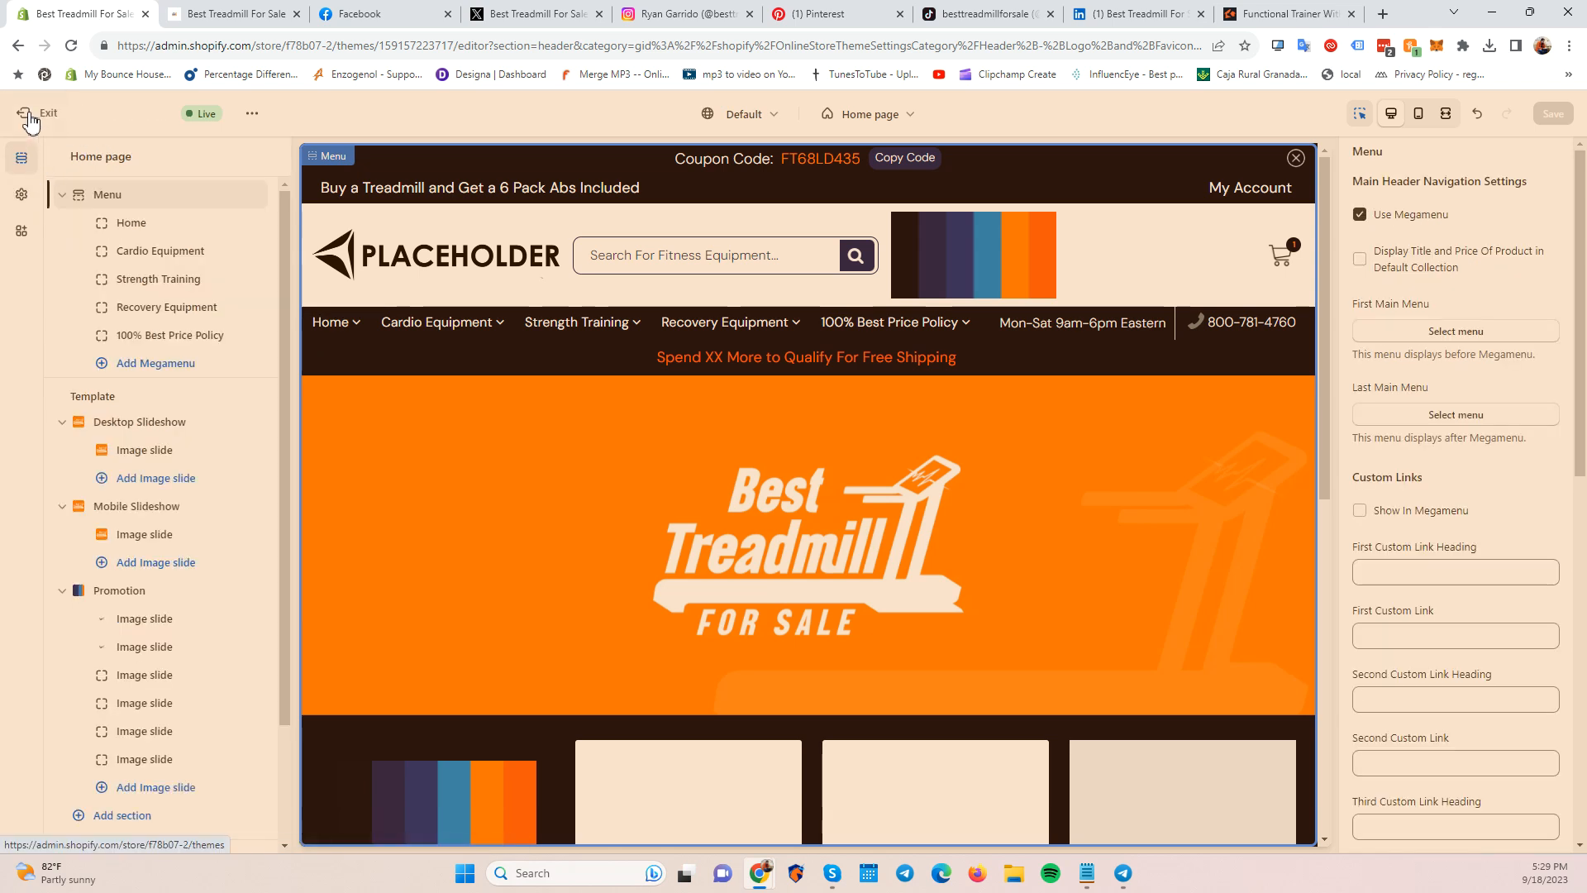
pyautogui.click(31, 117)
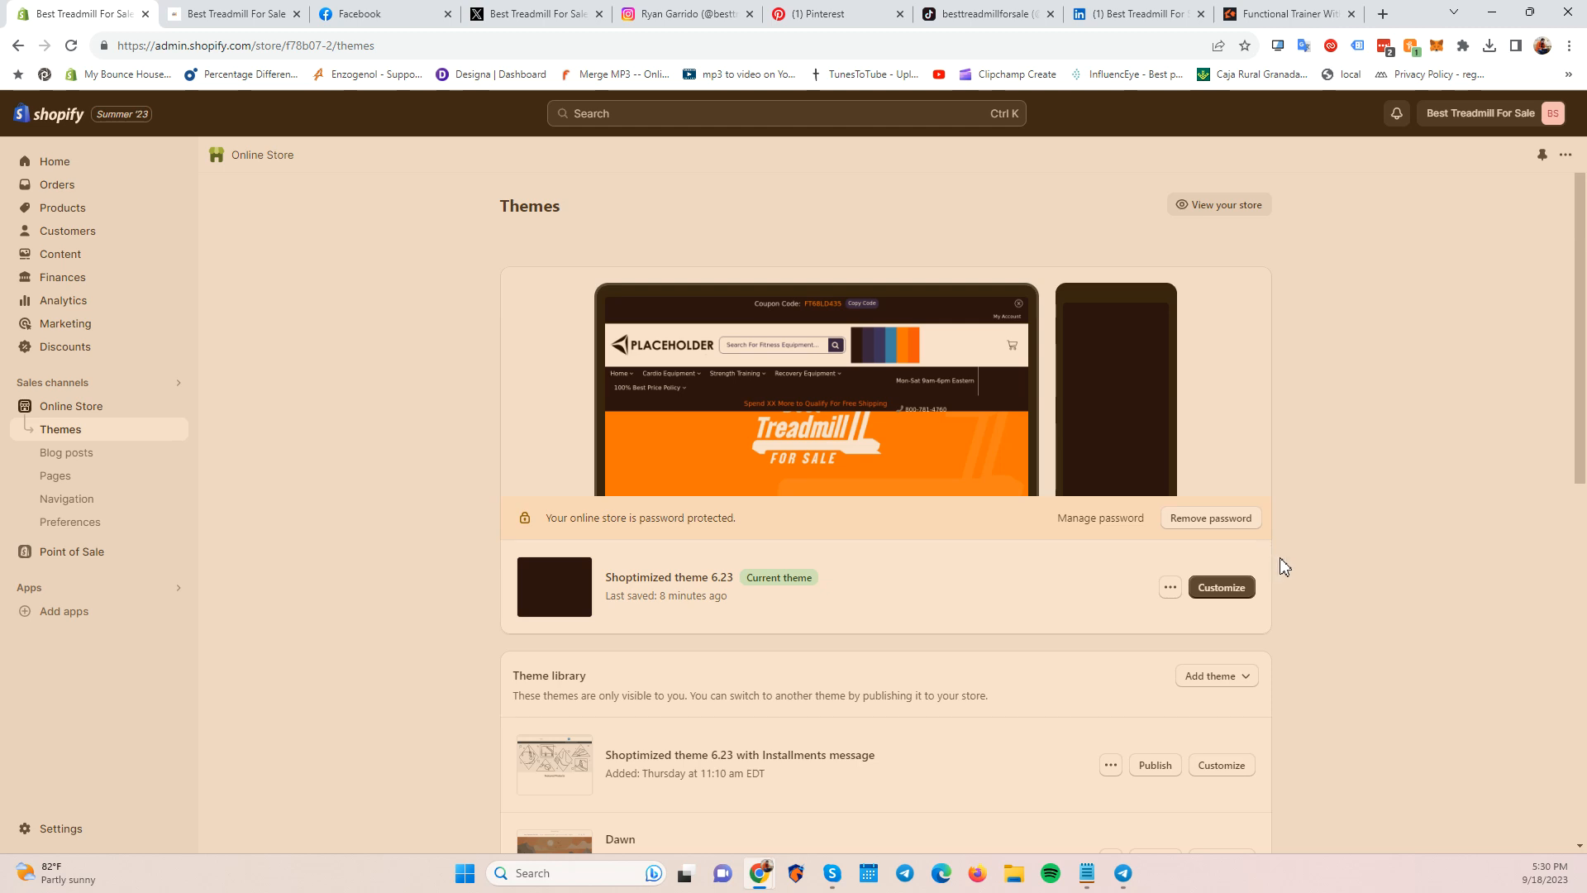
# Open the current Shoptimized theme 6.23 for customization and look over the home page preview.
pyautogui.click(1218, 588)
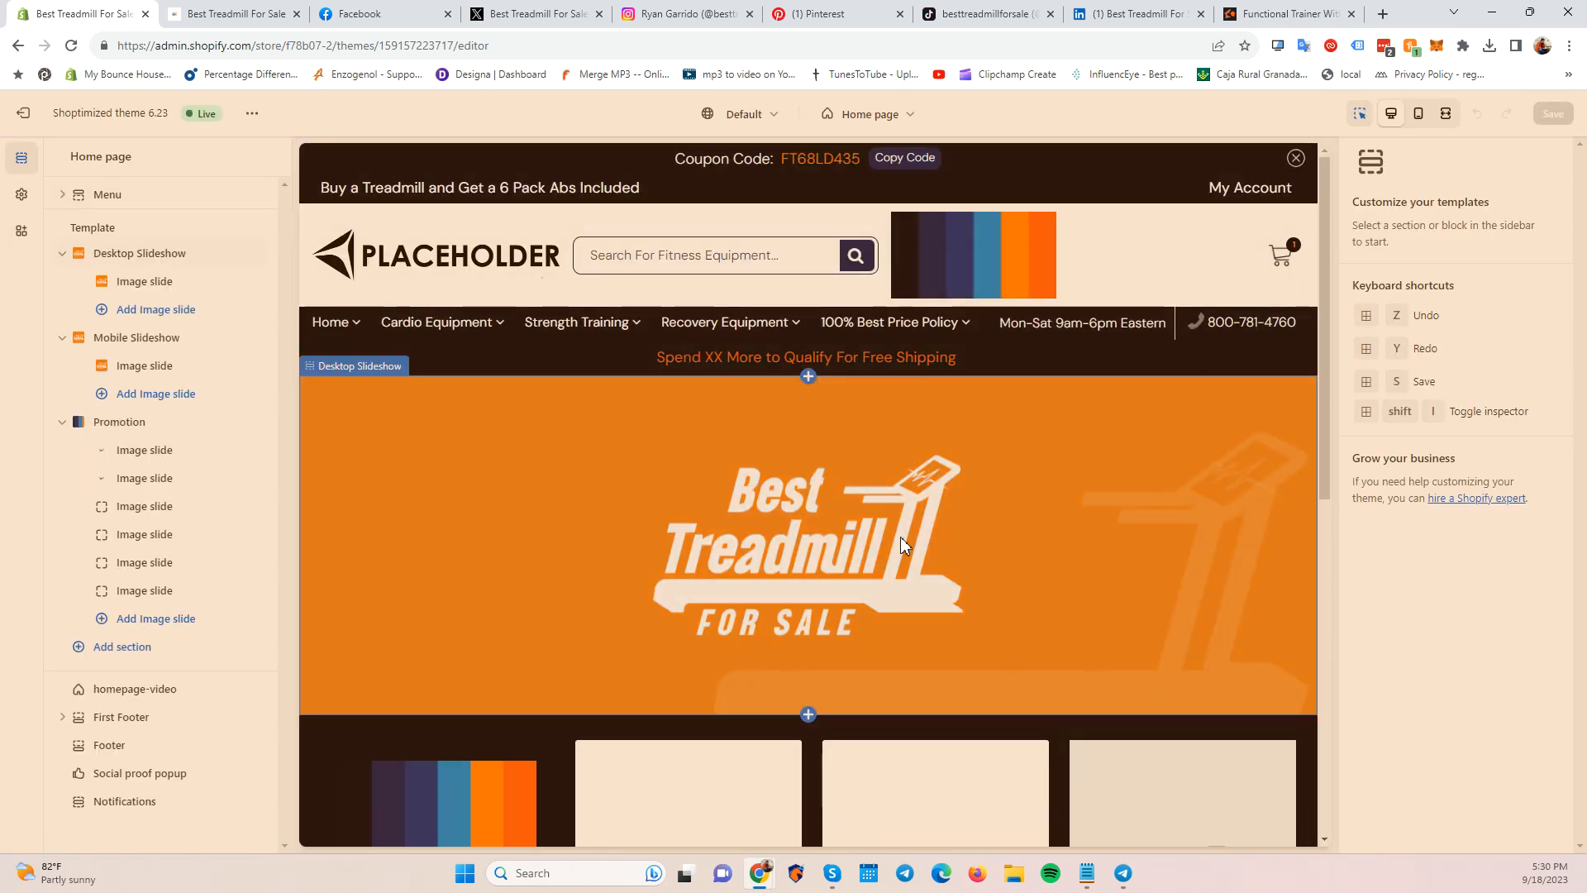
pyautogui.scroll(-10, 900, 537)
pyautogui.scroll(10, 900, 537)
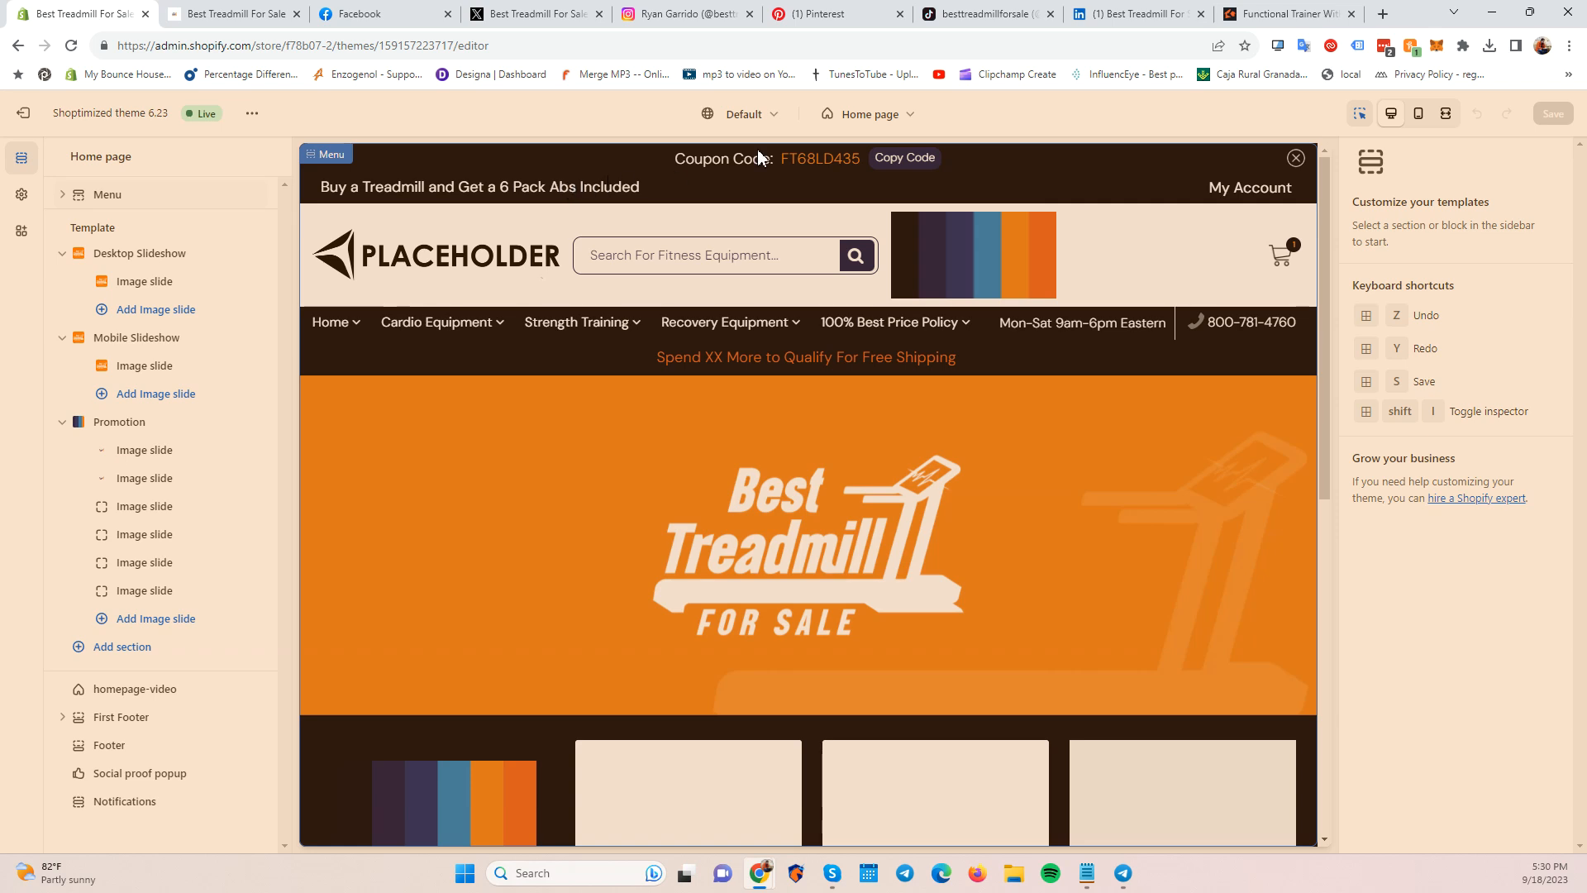
# View the page templates available in the theme editor and examine the home page down to its footer.
pyautogui.click(878, 123)
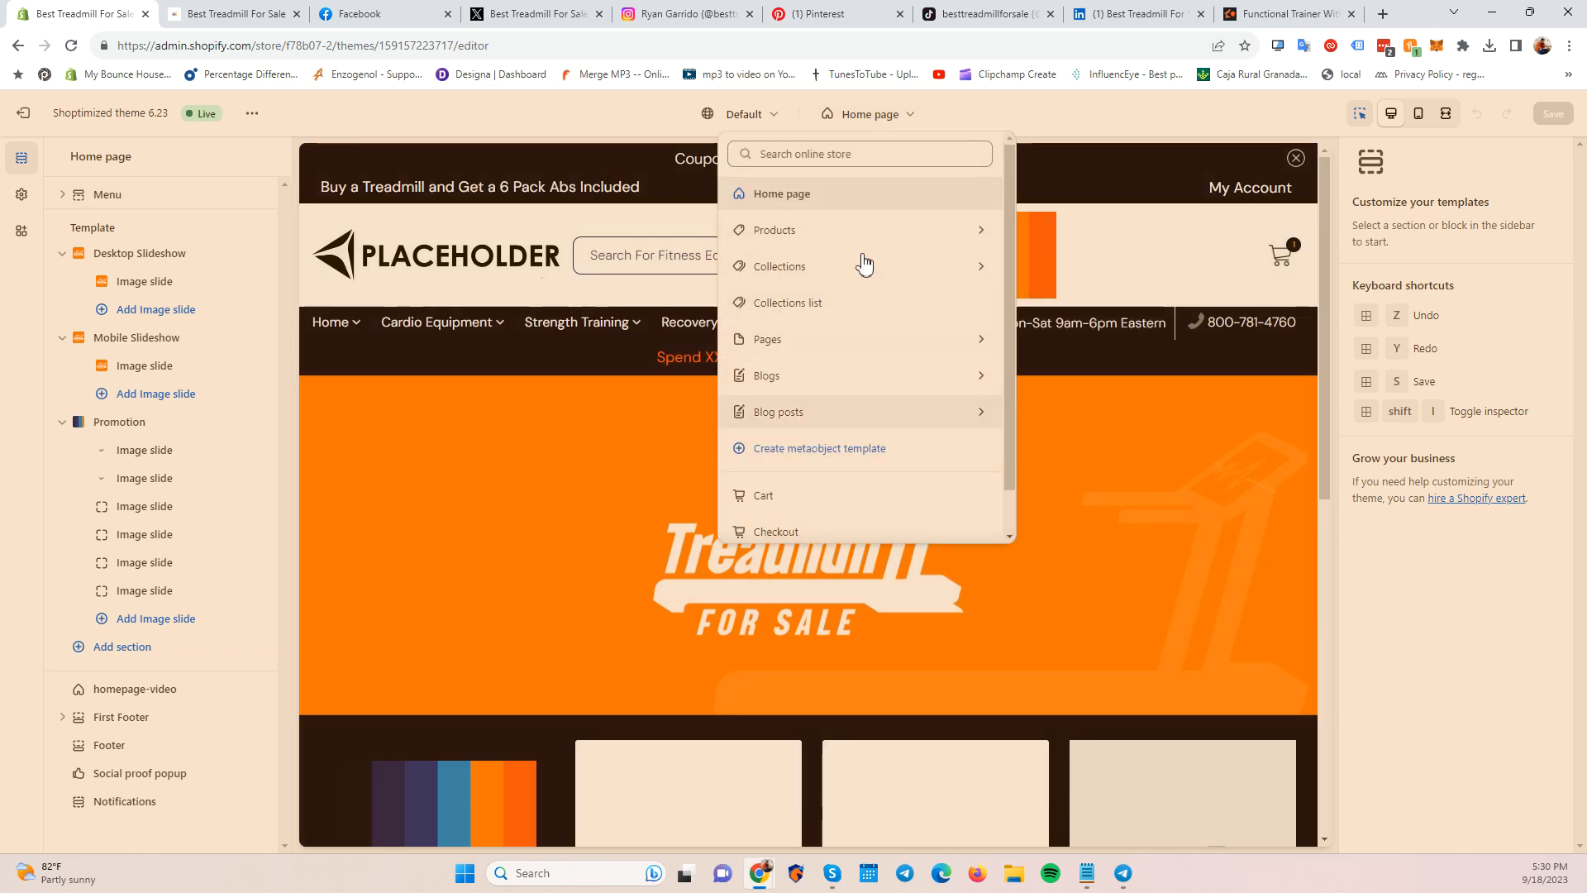
pyautogui.click(998, 118)
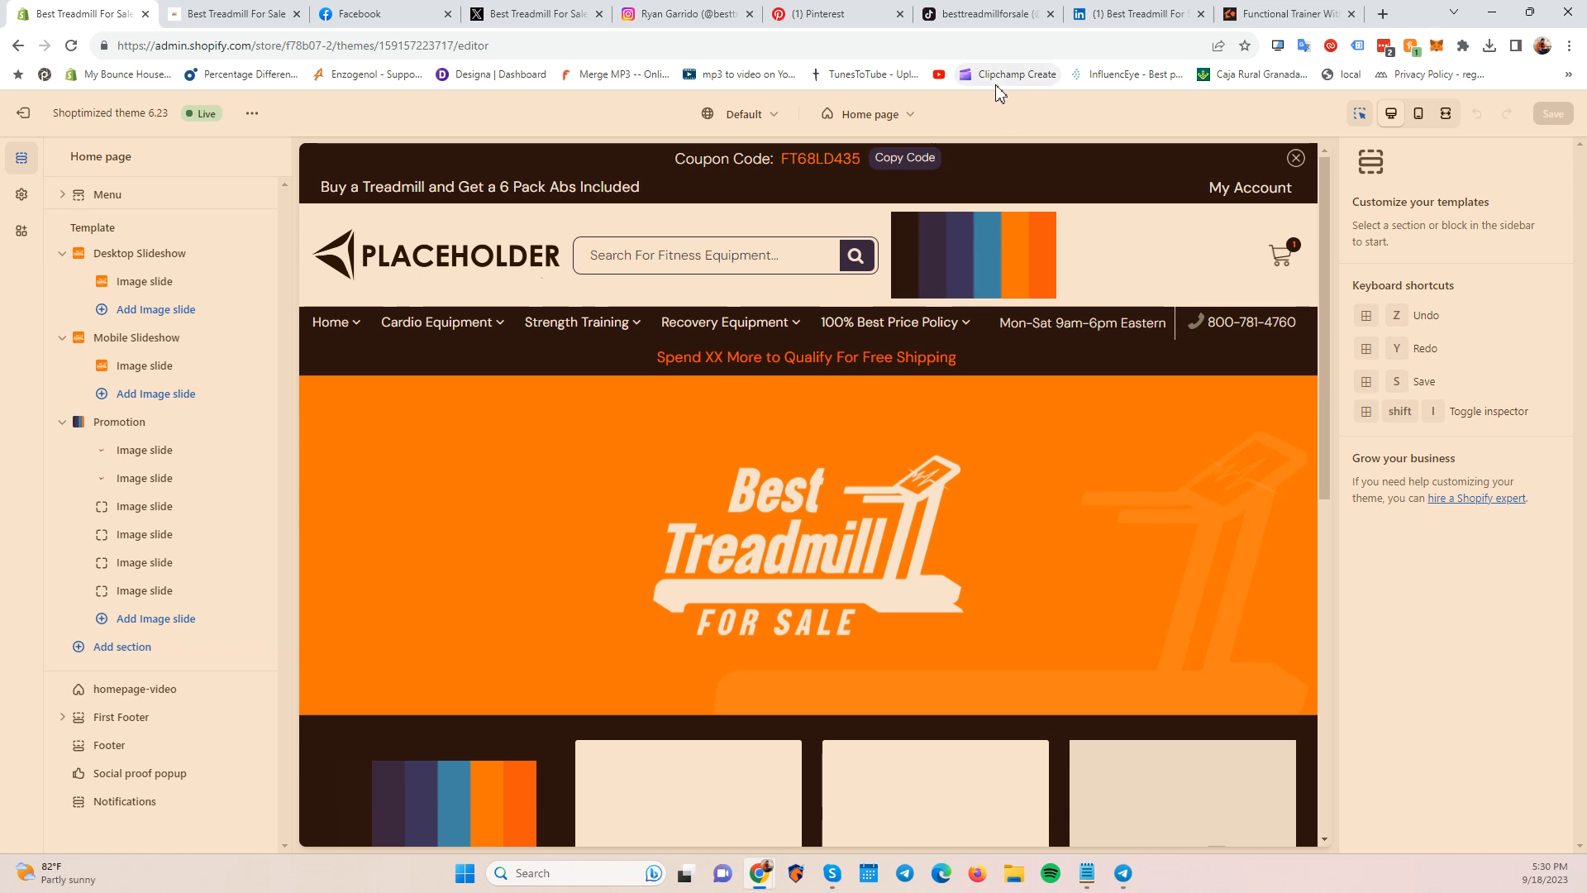
pyautogui.scroll(-10, 1046, 605)
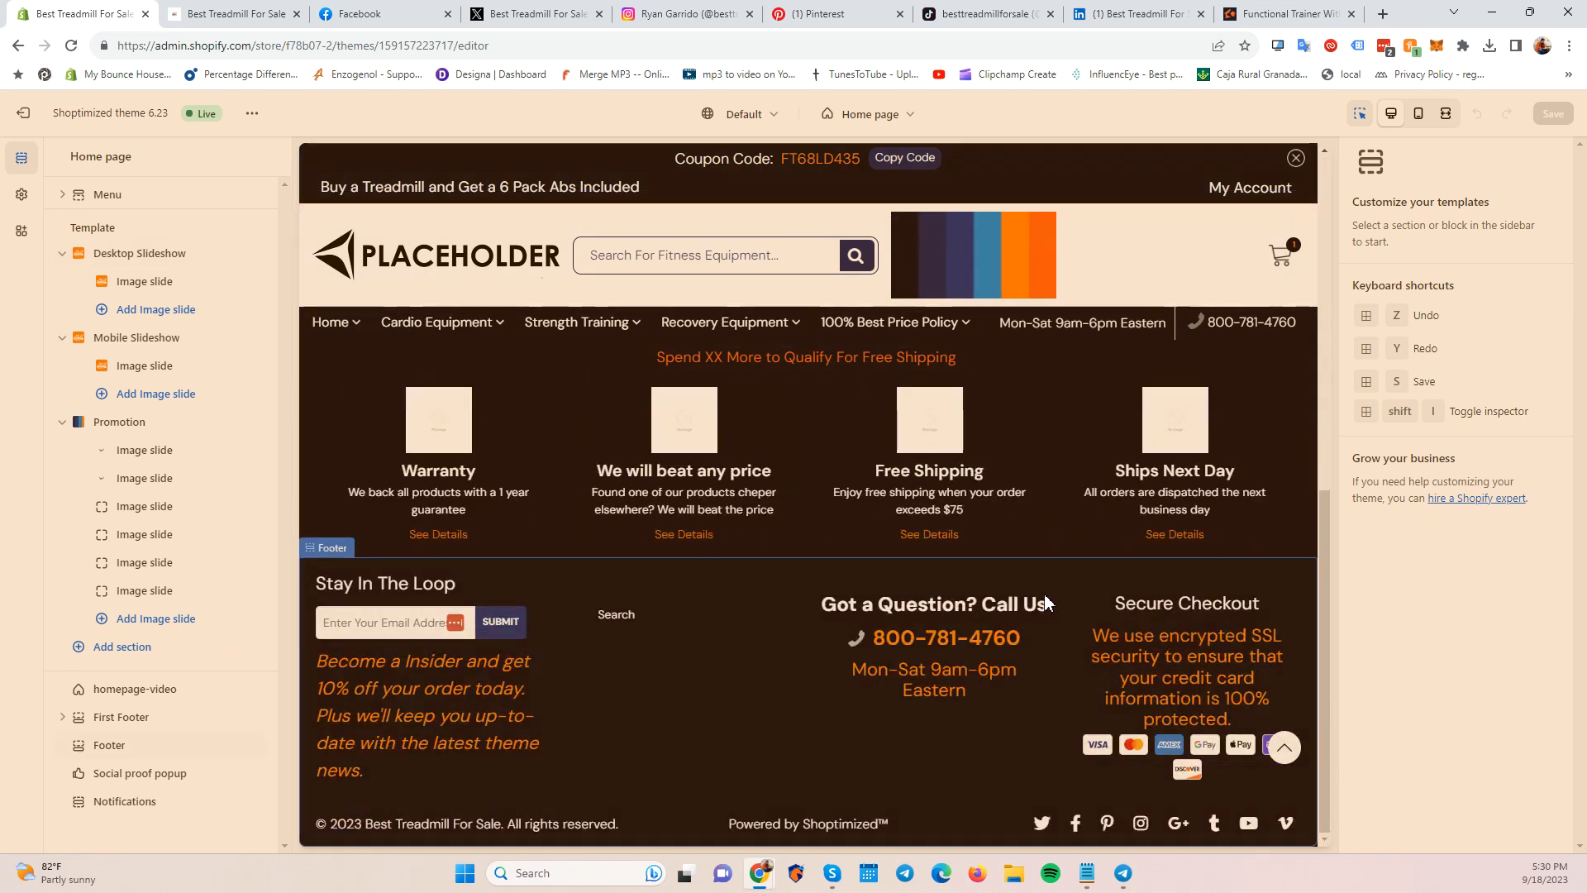
pyautogui.scroll(10, 1043, 602)
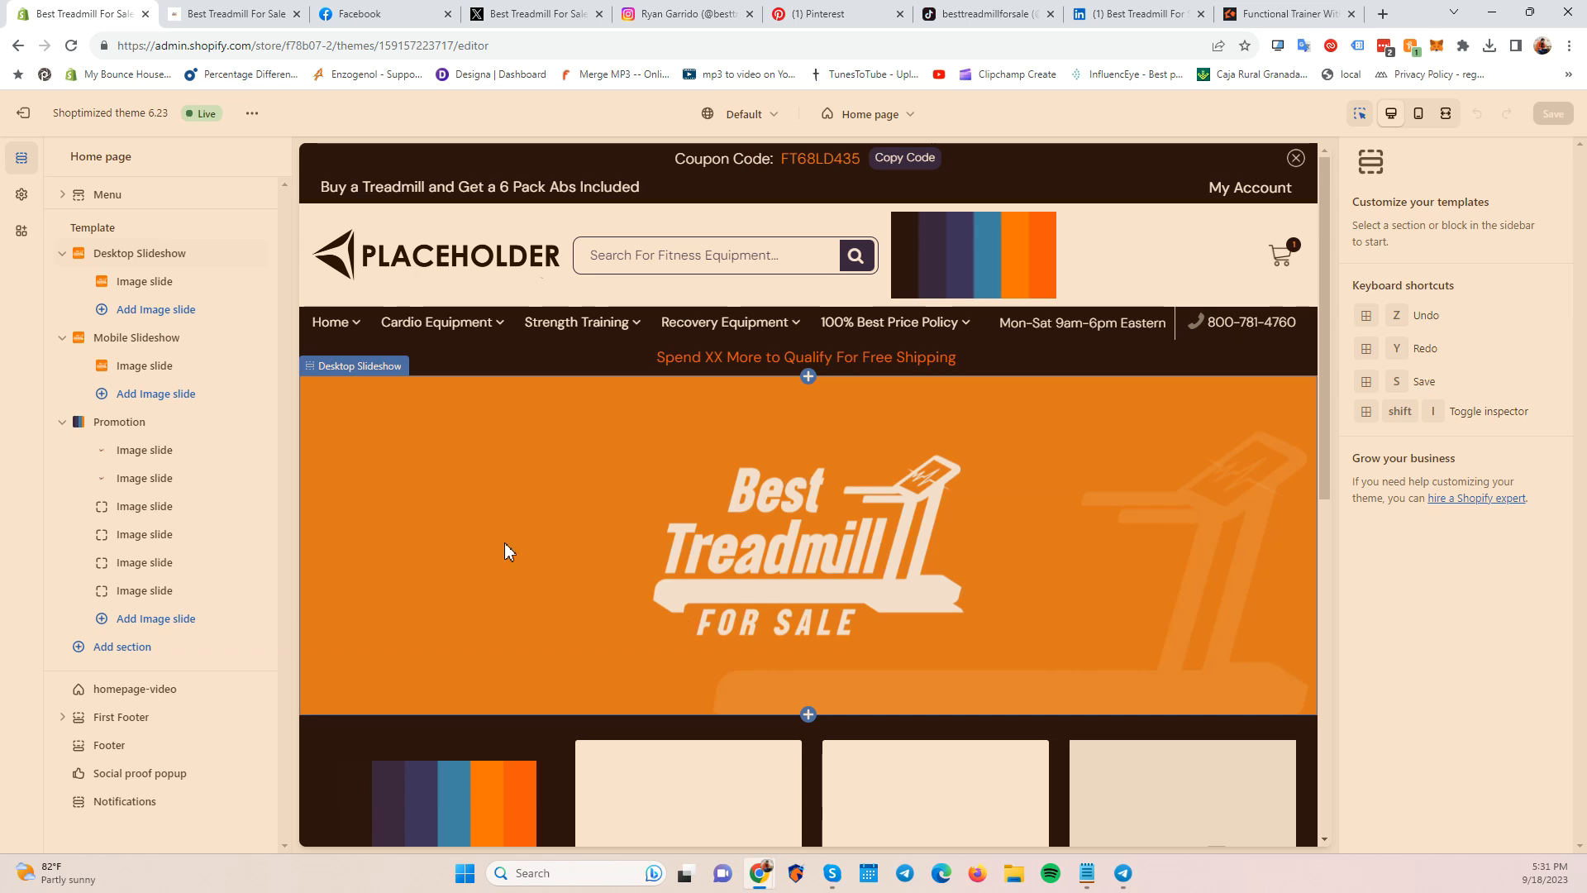
# View the theme settings and the app embeds of the theme.
pyautogui.click(24, 196)
pyautogui.click(24, 229)
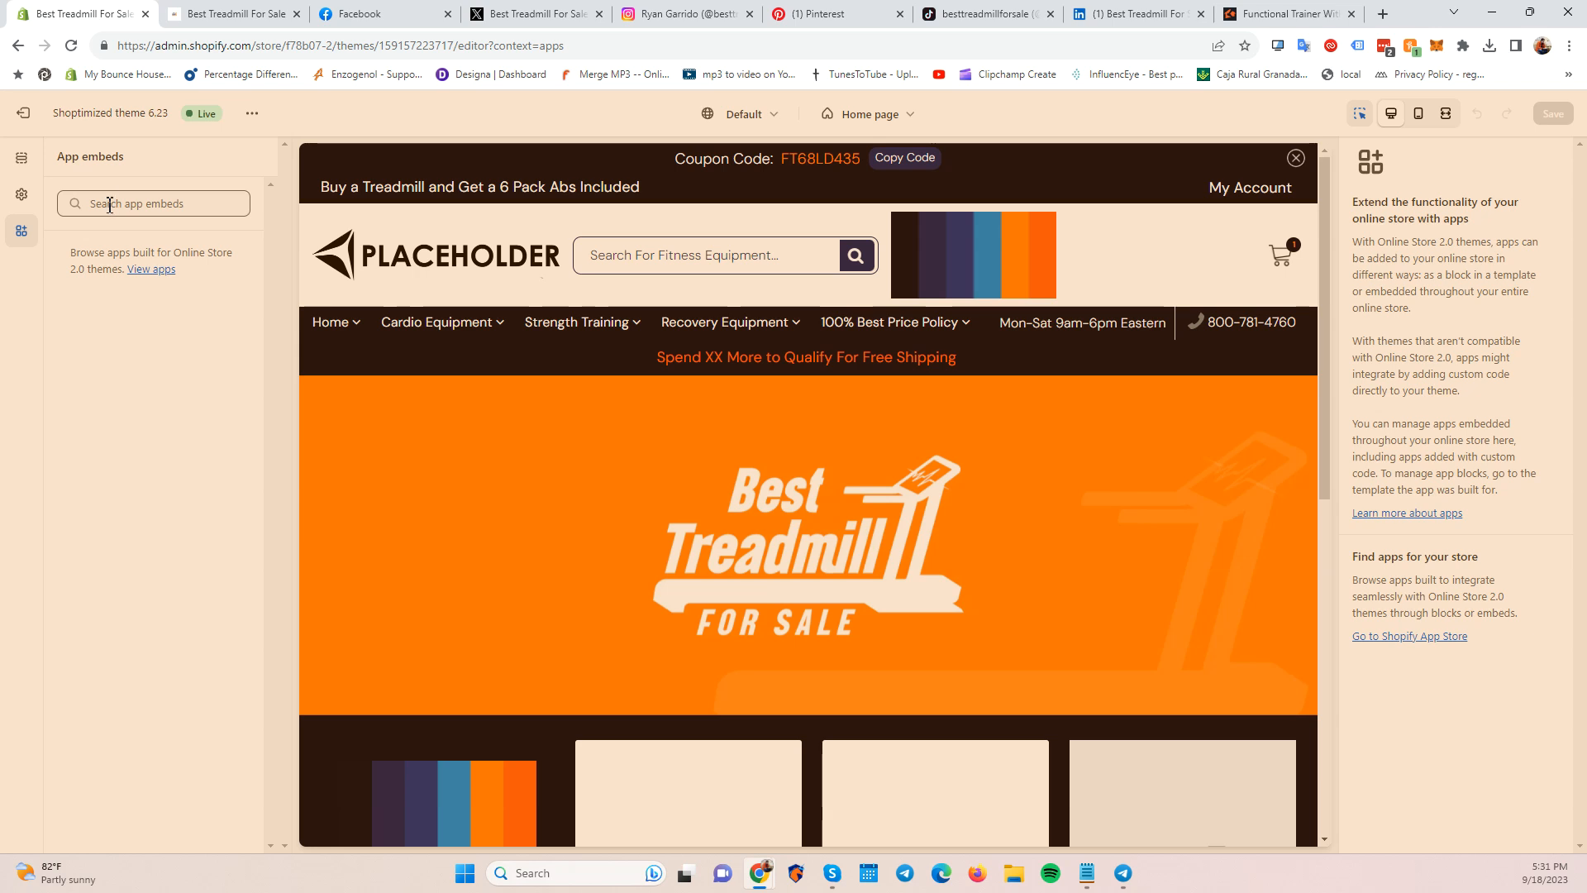
# Open the first image slide of the home page's Promotion section and look over its image and the preview.
pyautogui.click(22, 158)
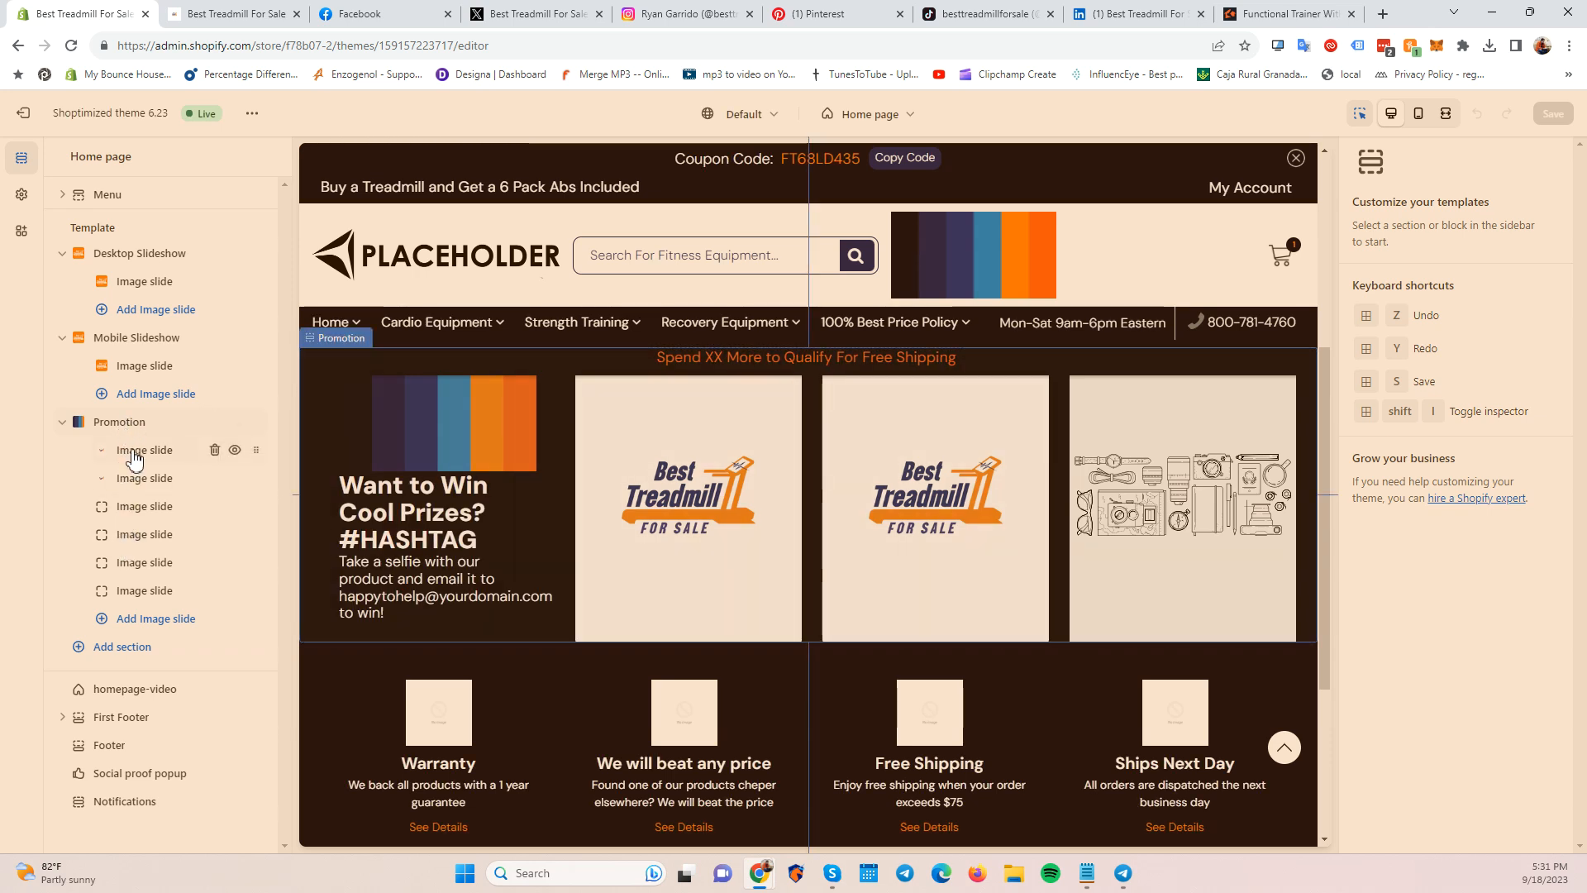
pyautogui.click(134, 457)
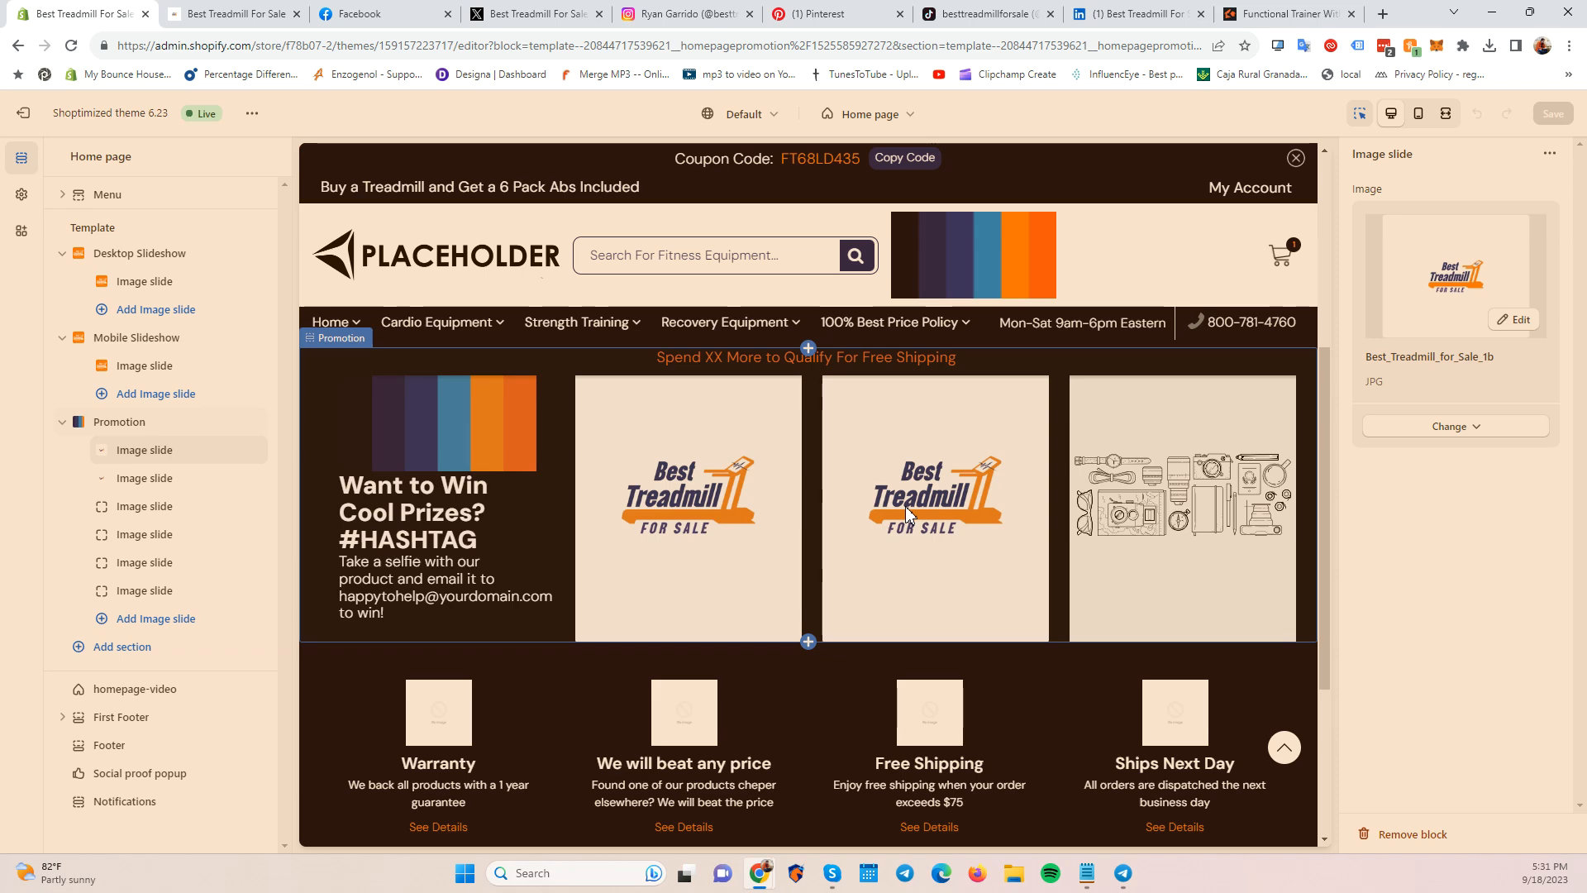
pyautogui.scroll(5, 861, 559)
pyautogui.scroll(-8, 861, 579)
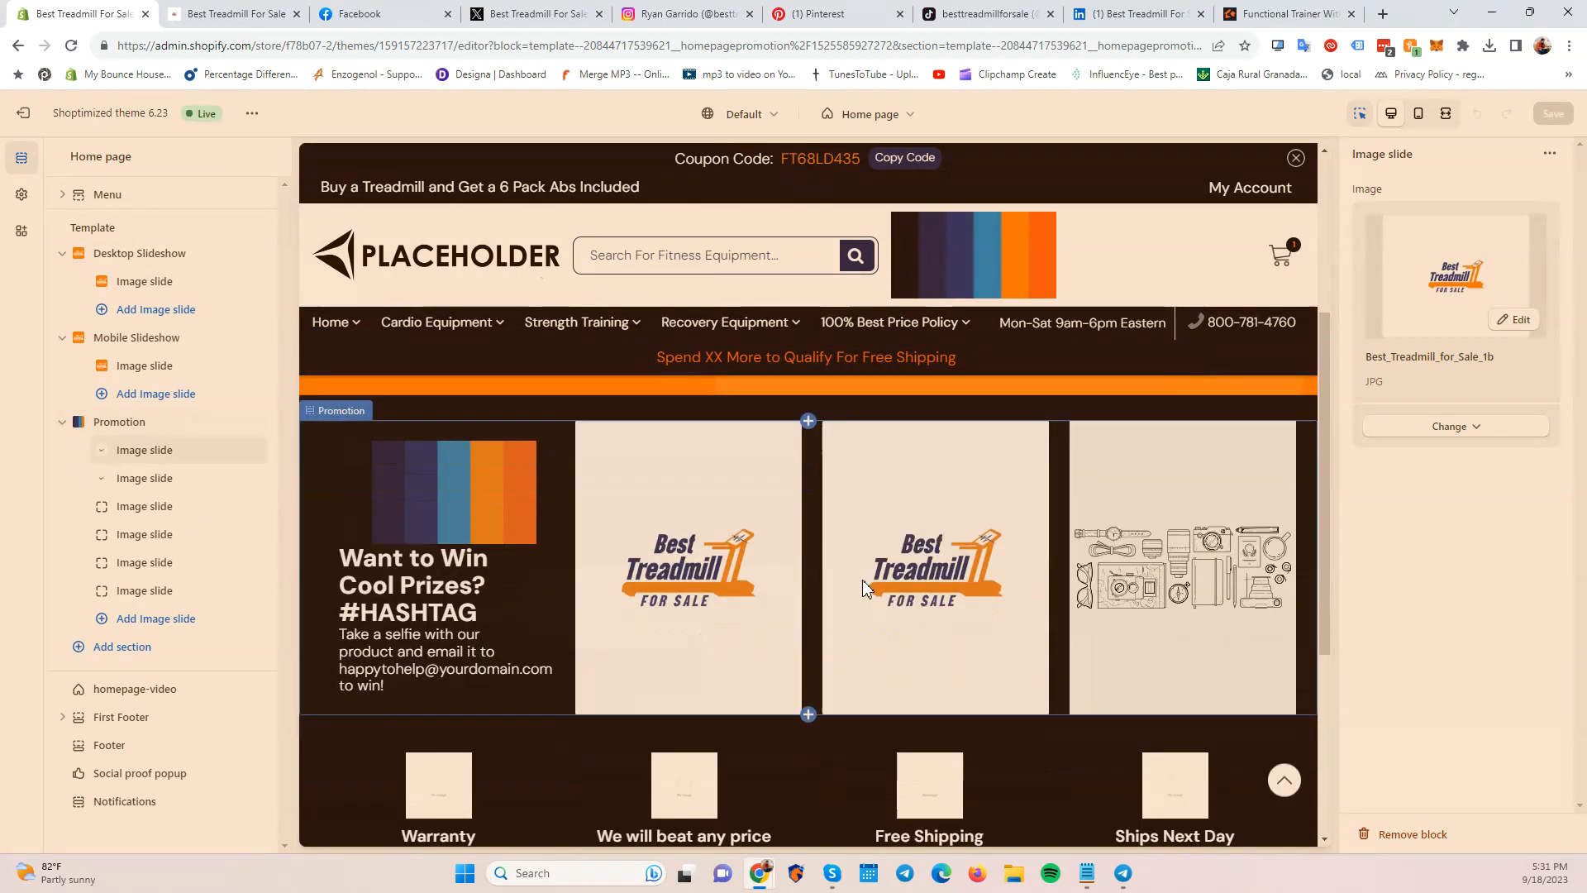
pyautogui.scroll(7, 861, 582)
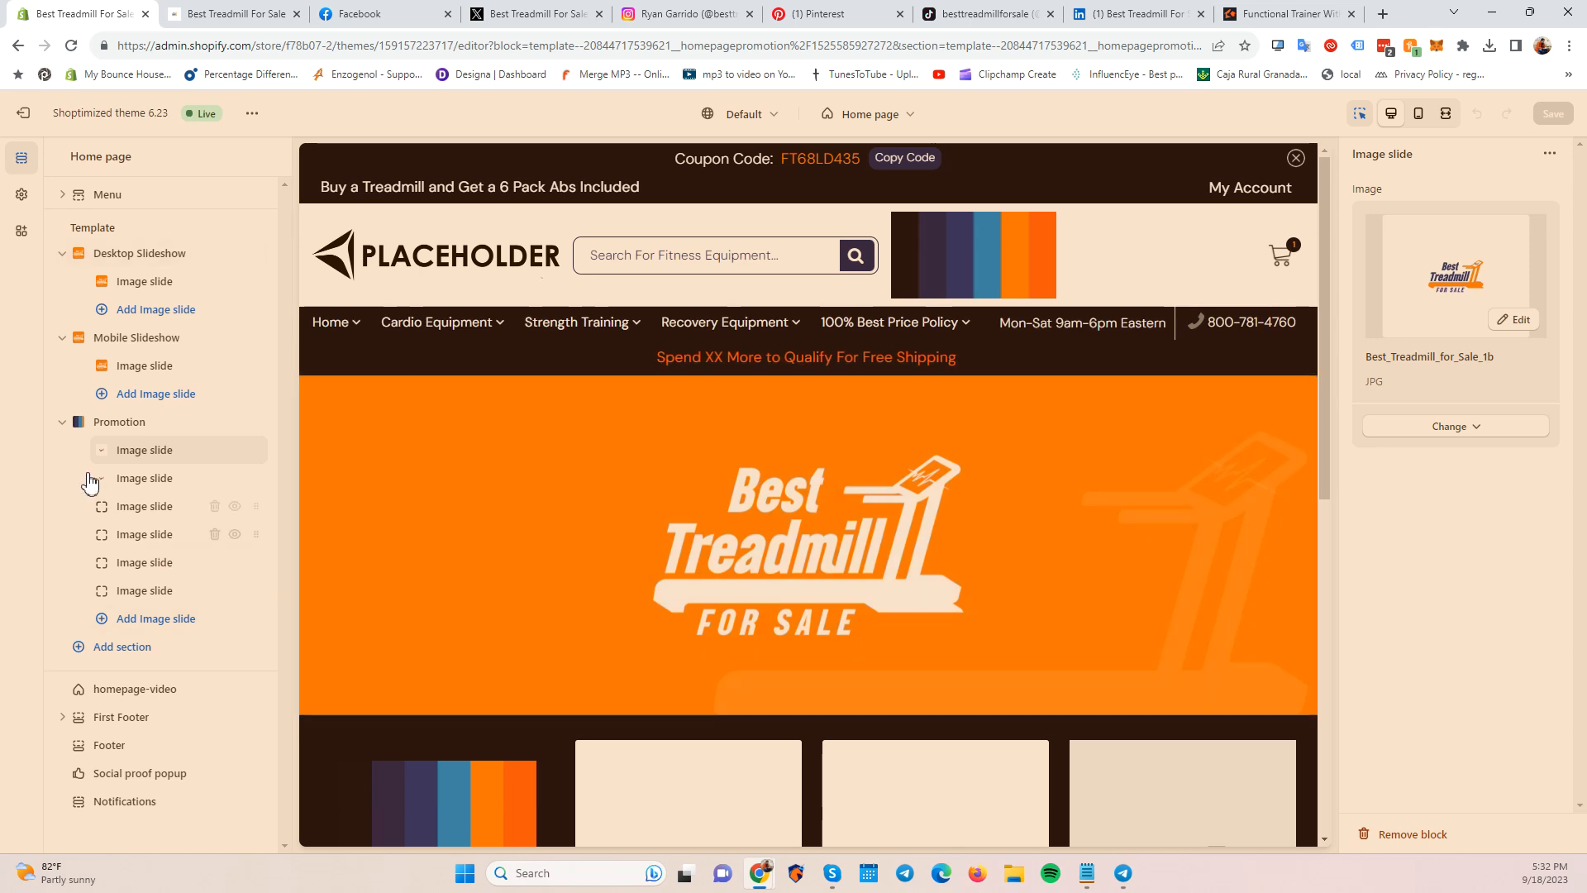
# View the Global Settings and Typography groups in the theme settings.
pyautogui.click(21, 194)
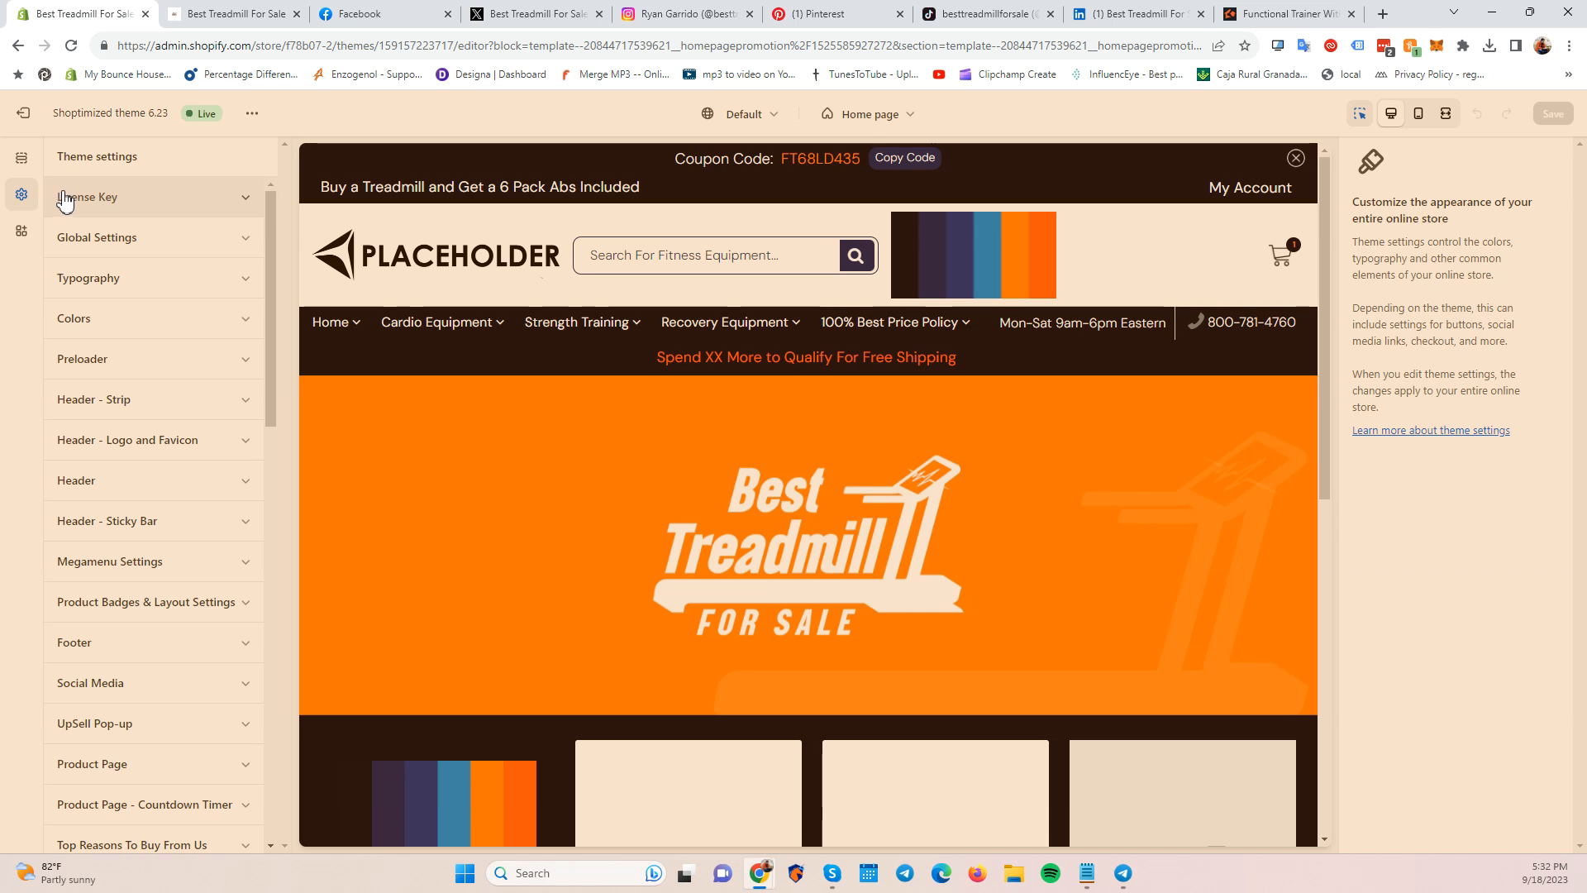
pyautogui.click(93, 239)
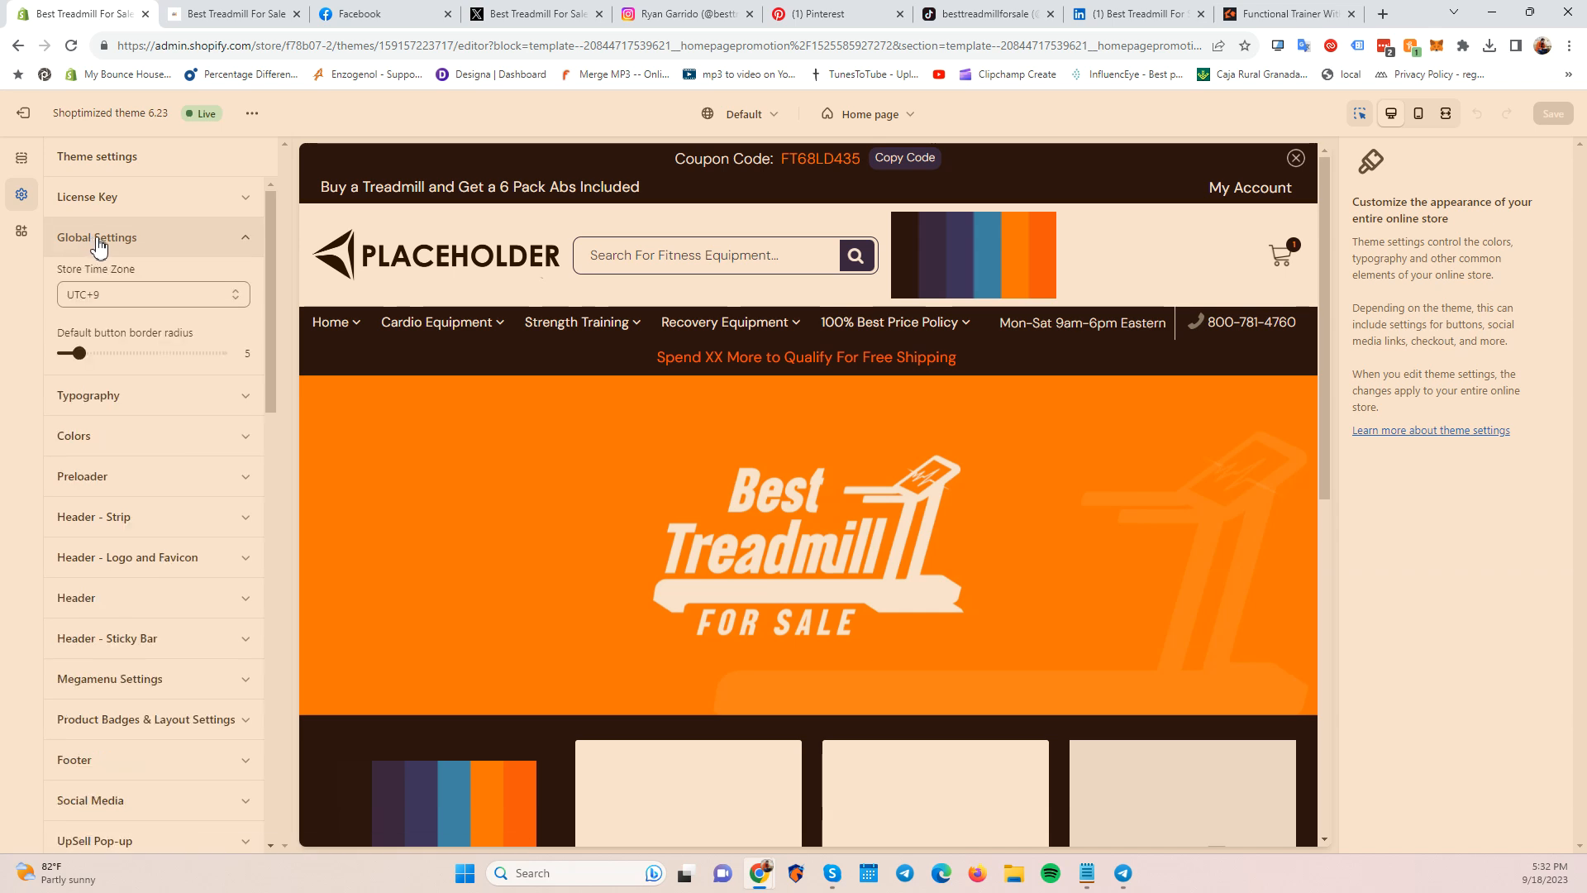
pyautogui.click(120, 240)
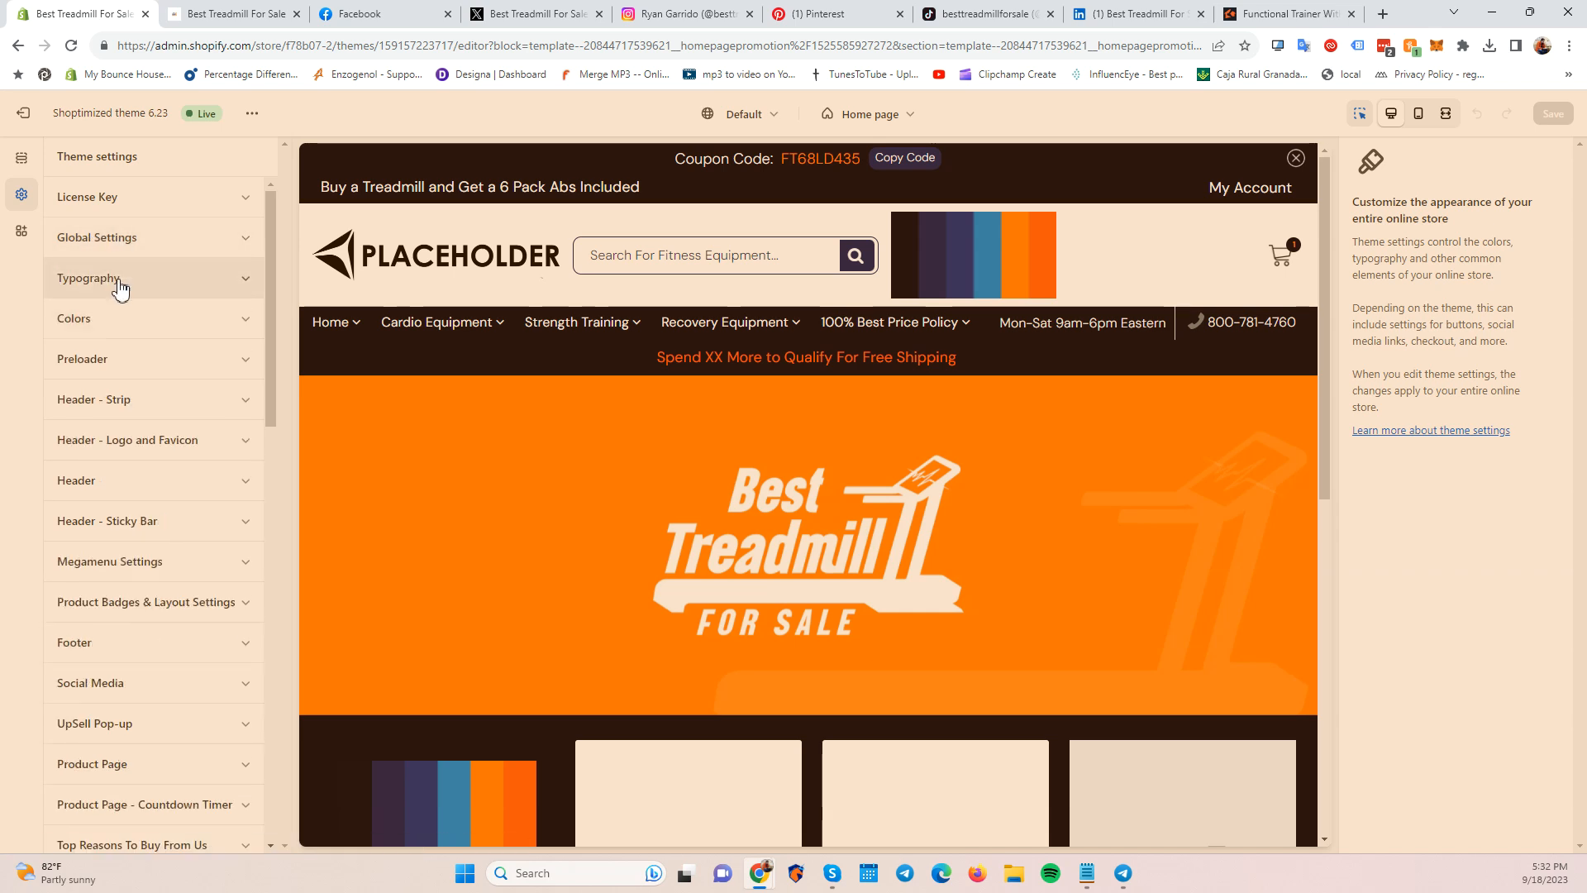
pyautogui.click(118, 281)
pyautogui.click(120, 285)
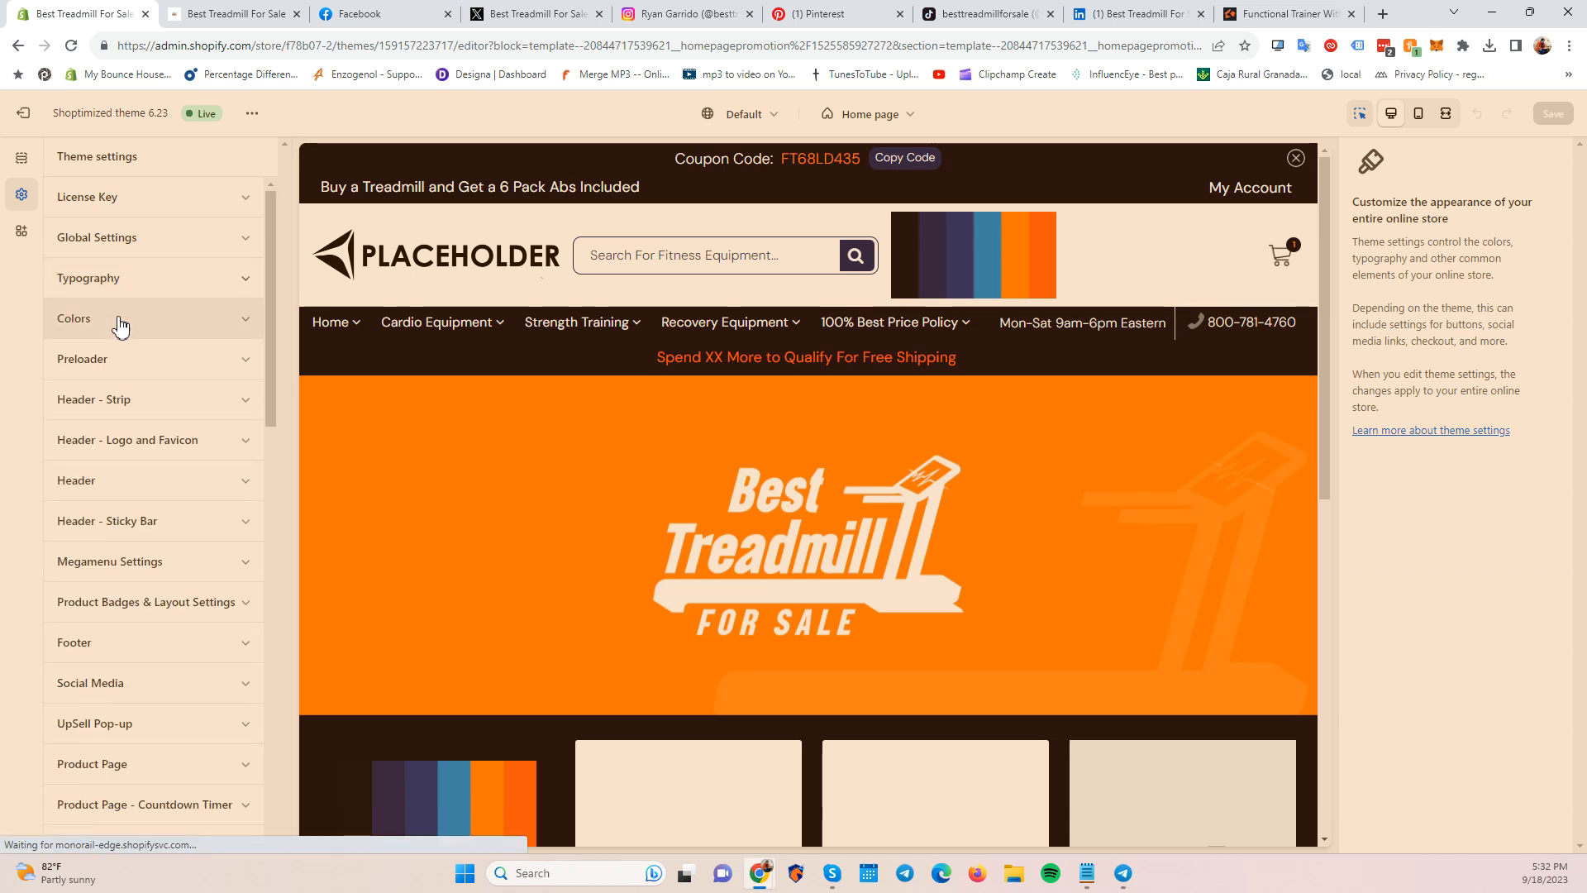
# Expand the theme's color settings and view the pickers for Cart Icon, Cart Count Background and Mobile Cart Count Background colors.
pyautogui.click(117, 319)
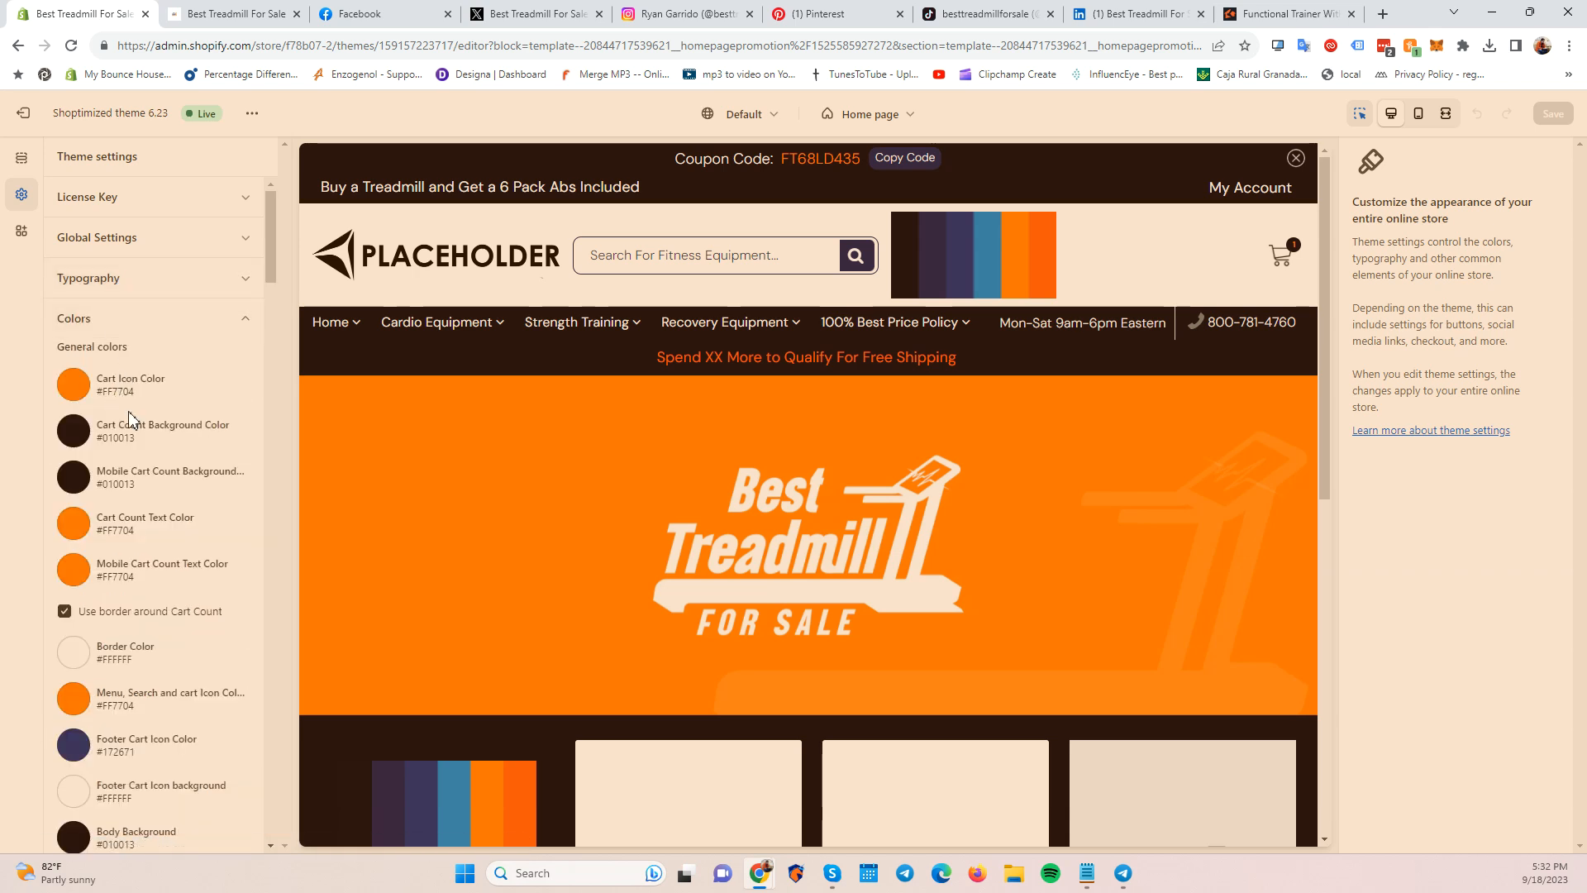
pyautogui.click(139, 382)
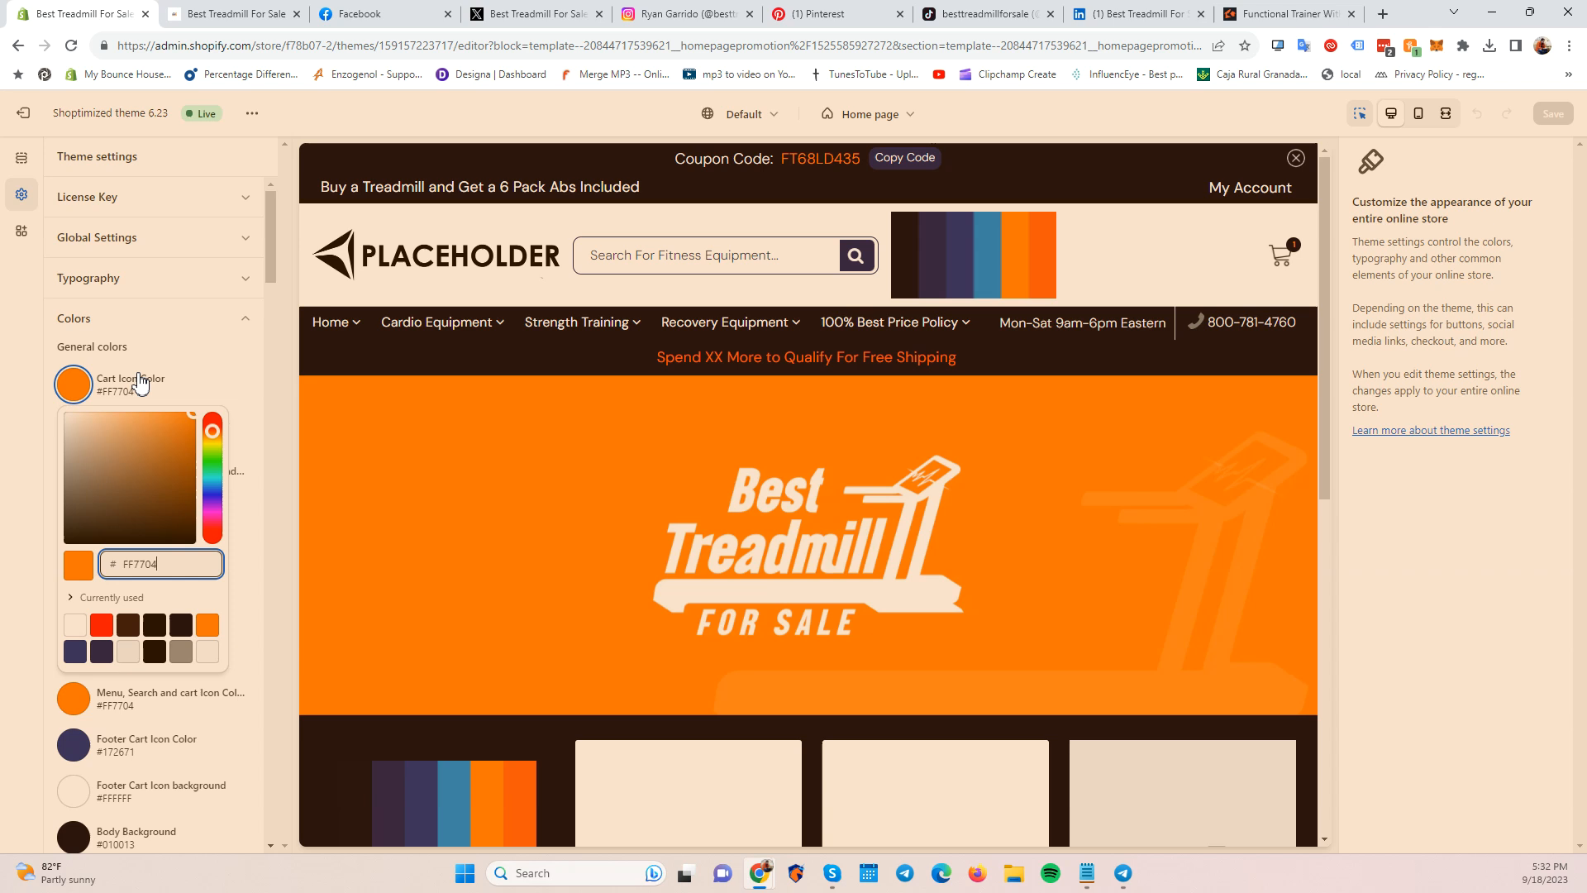
pyautogui.click(137, 383)
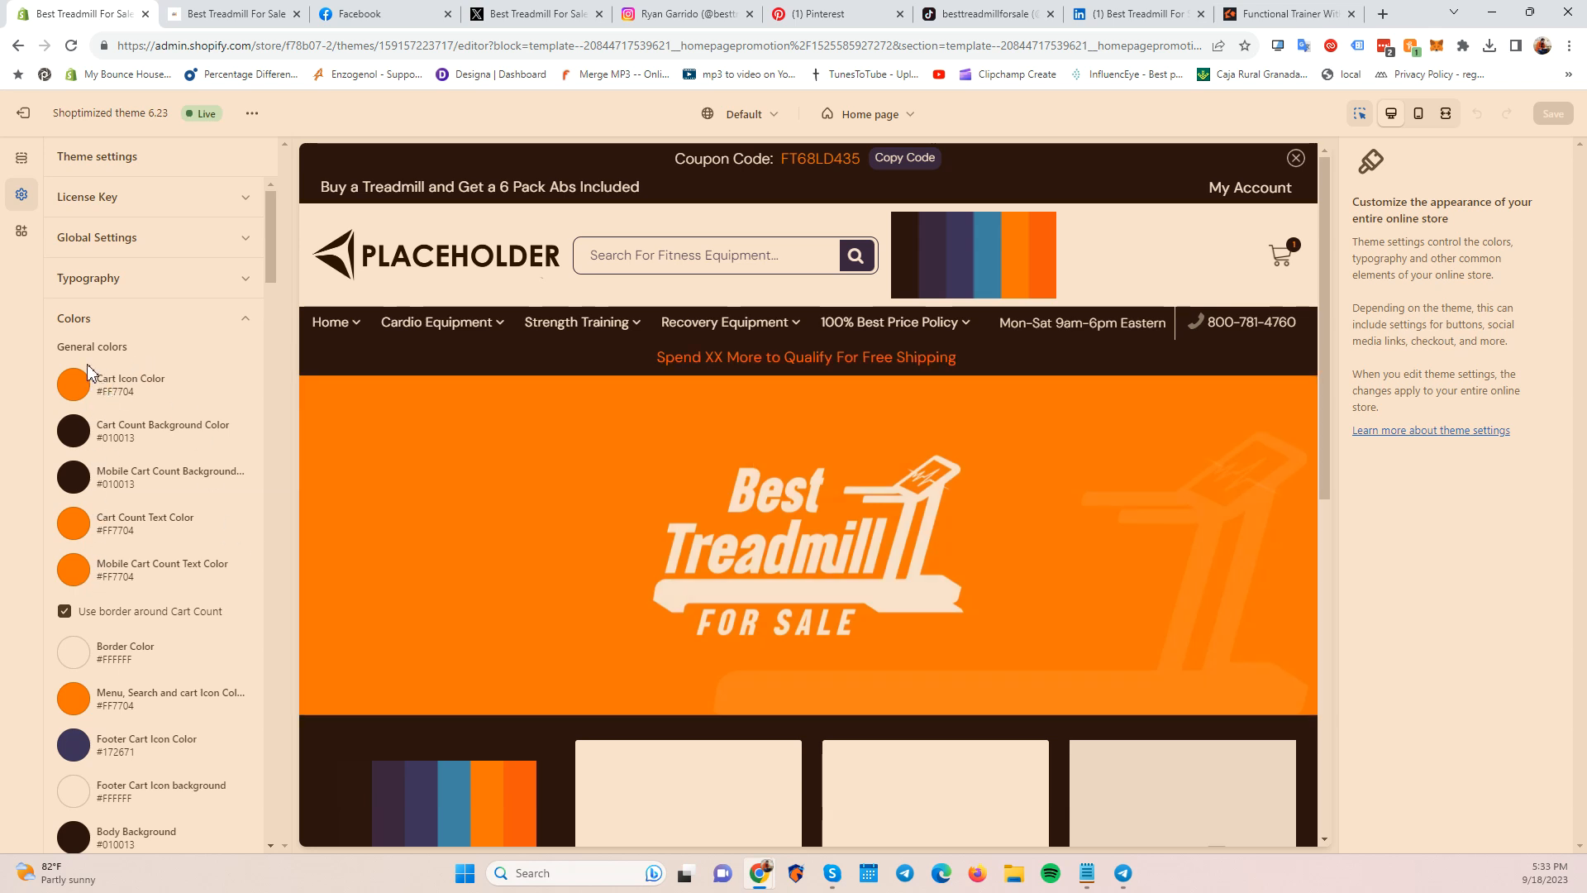
pyautogui.click(84, 390)
pyautogui.click(83, 390)
pyautogui.click(76, 434)
pyautogui.click(76, 436)
pyautogui.click(76, 486)
pyautogui.click(74, 487)
# Examine the color settings from the general colors through Checkout Button, Quantity Selector and pop-up colors, returning to the body colors.
pyautogui.scroll(-2, 170, 496)
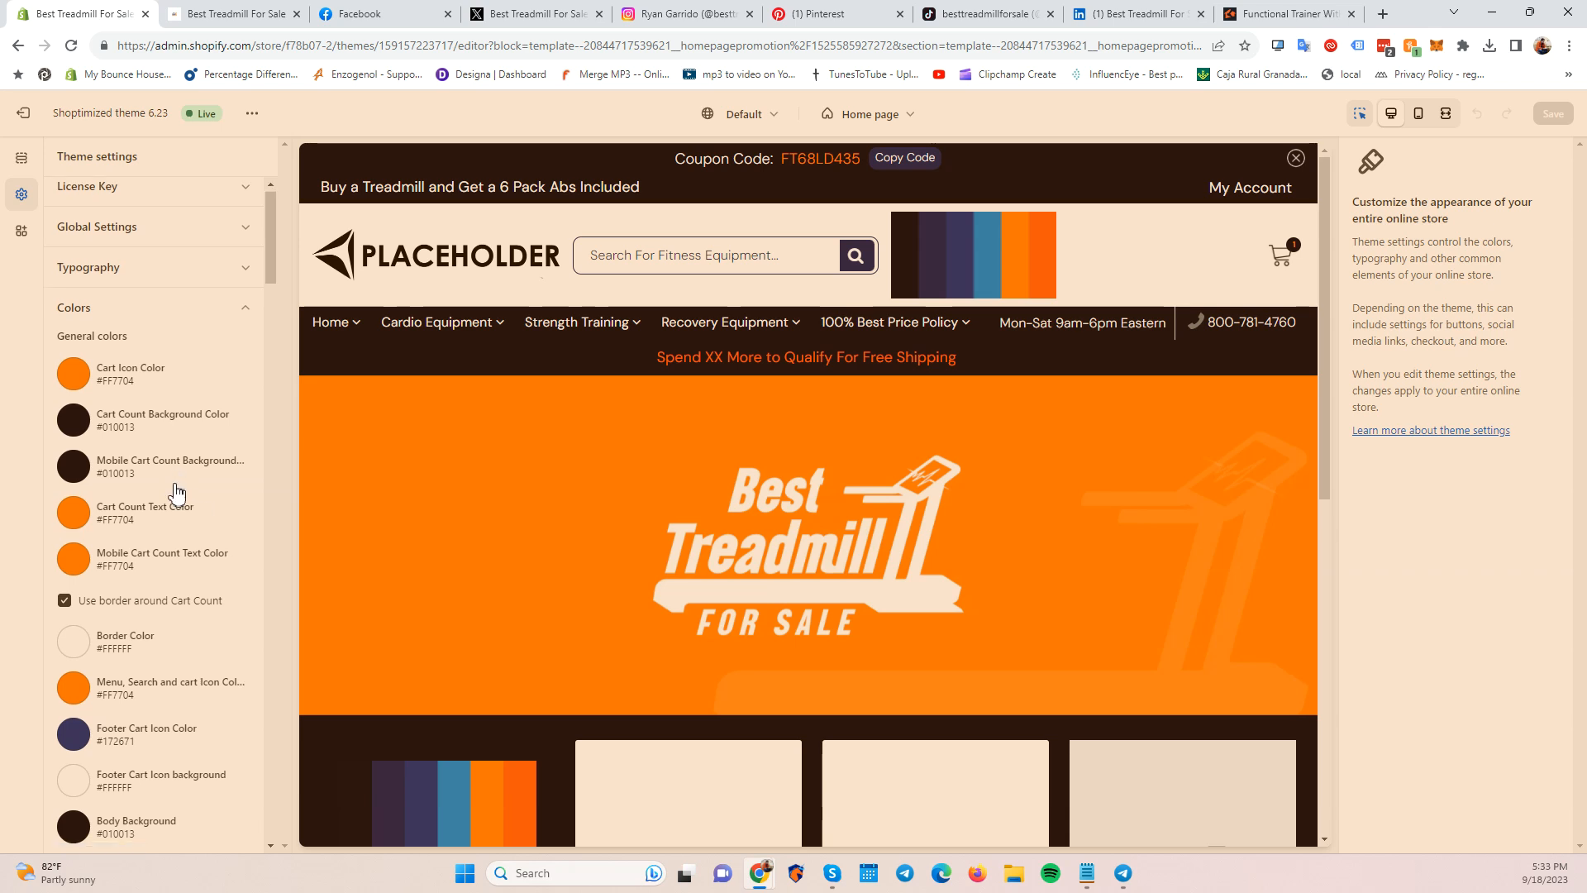
pyautogui.scroll(-2, 132, 649)
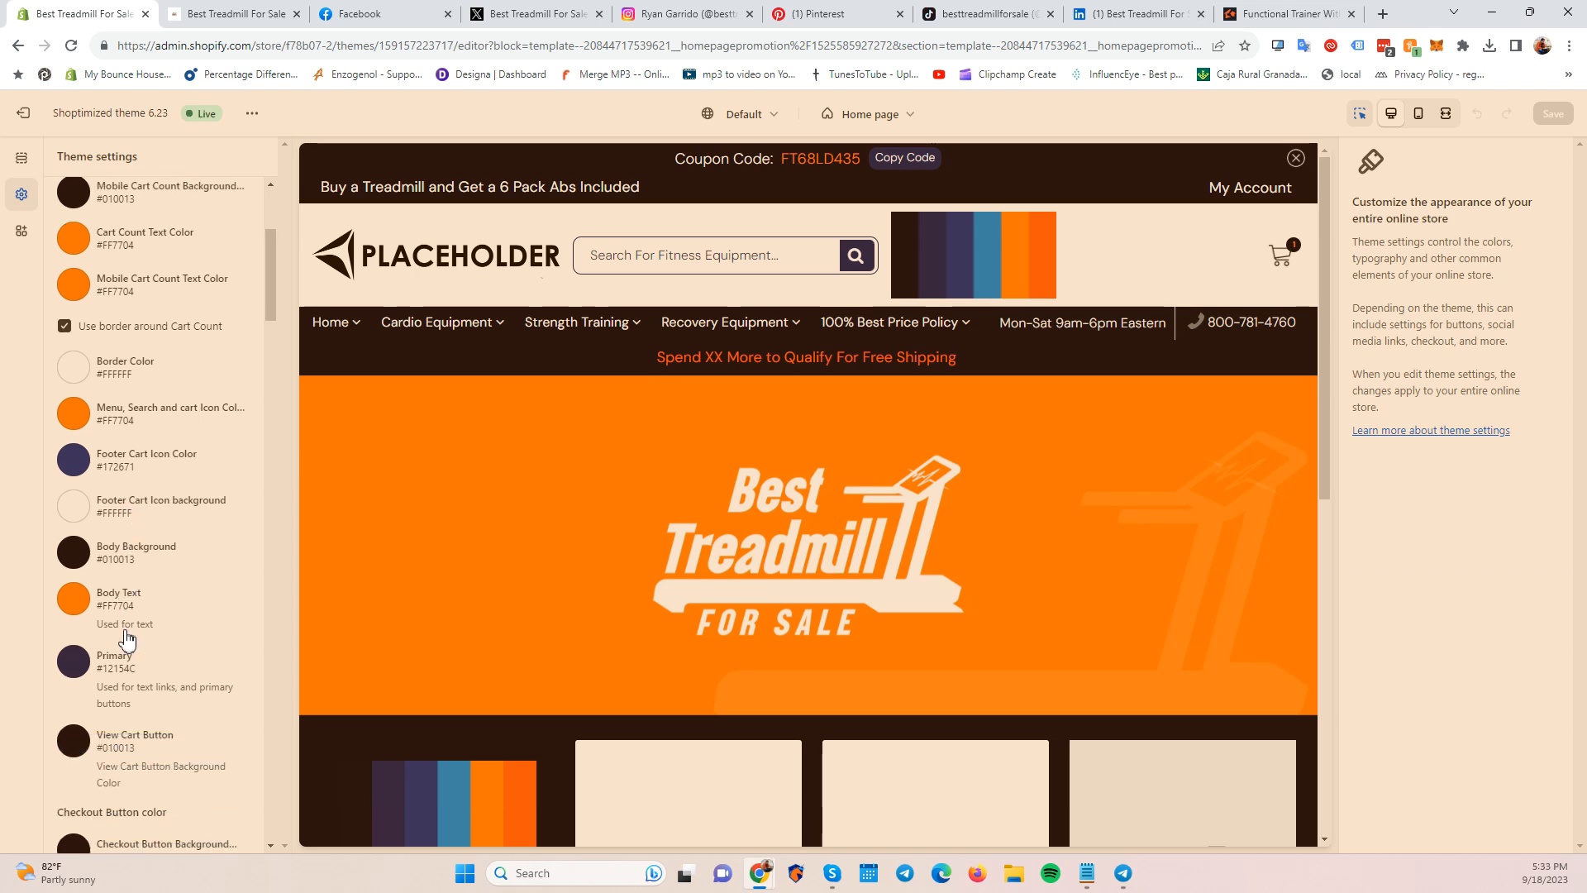
pyautogui.scroll(-7, 120, 621)
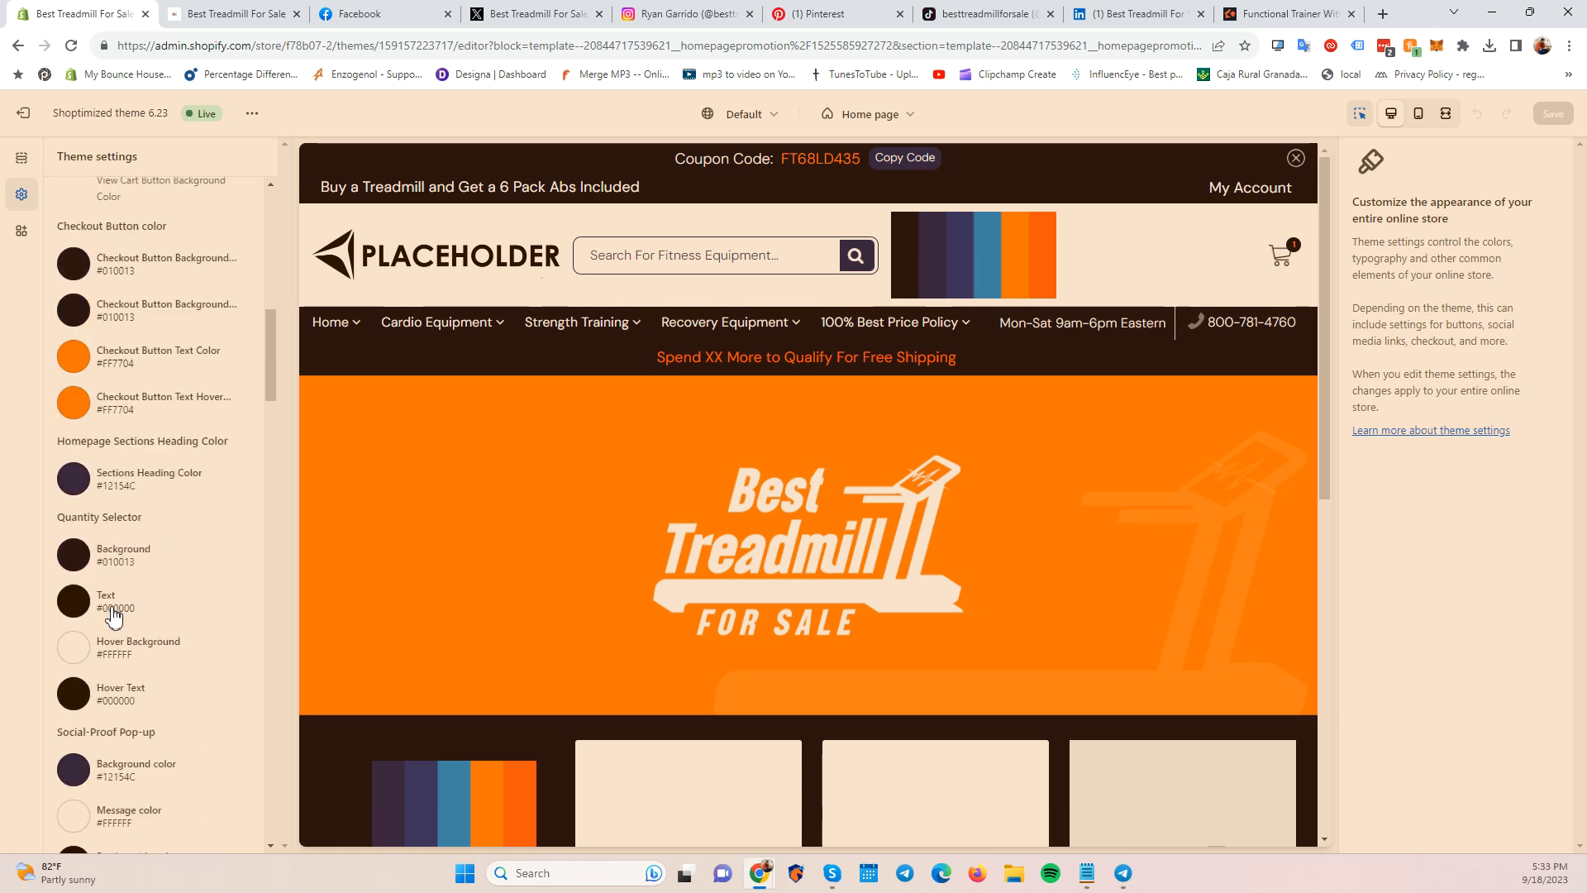
pyautogui.scroll(-4, 656, 640)
pyautogui.scroll(-3, 656, 640)
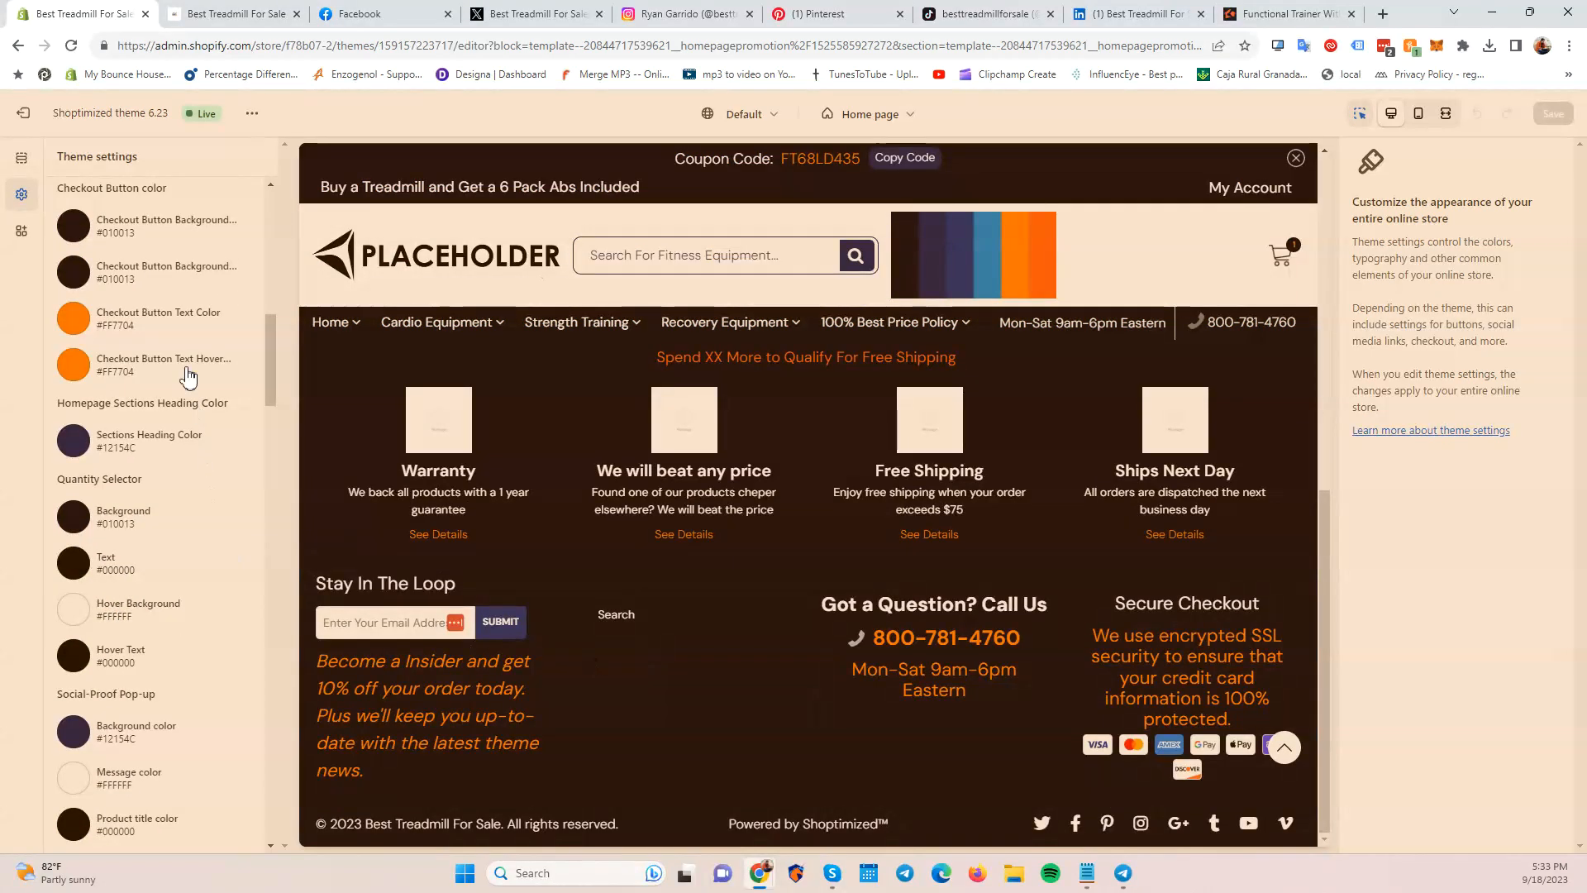
pyautogui.scroll(5, 86, 661)
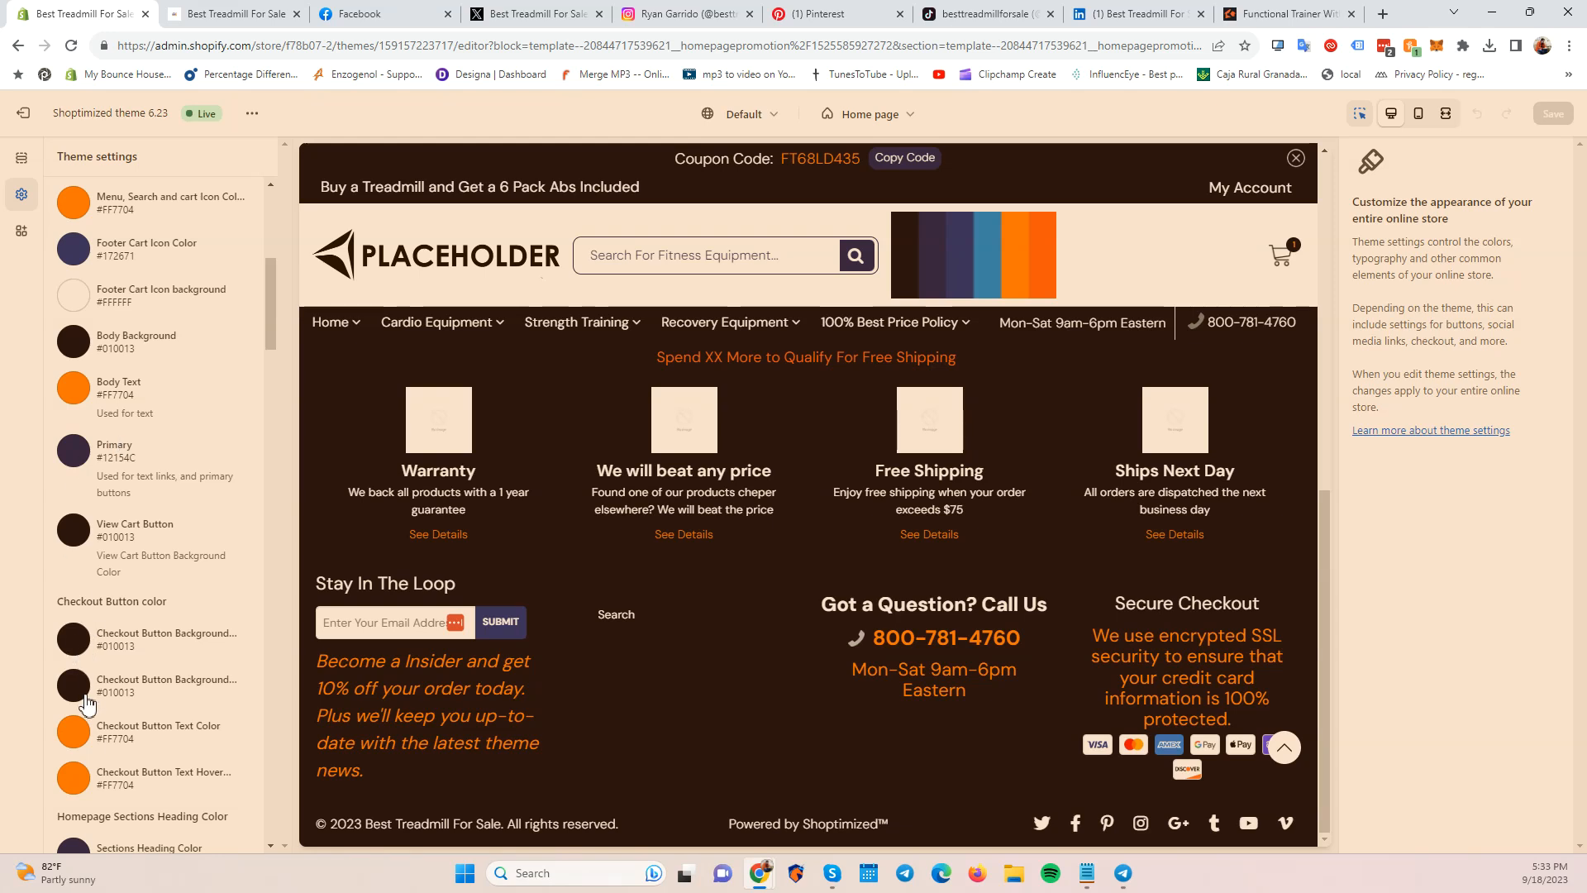
pyautogui.scroll(-2, 81, 674)
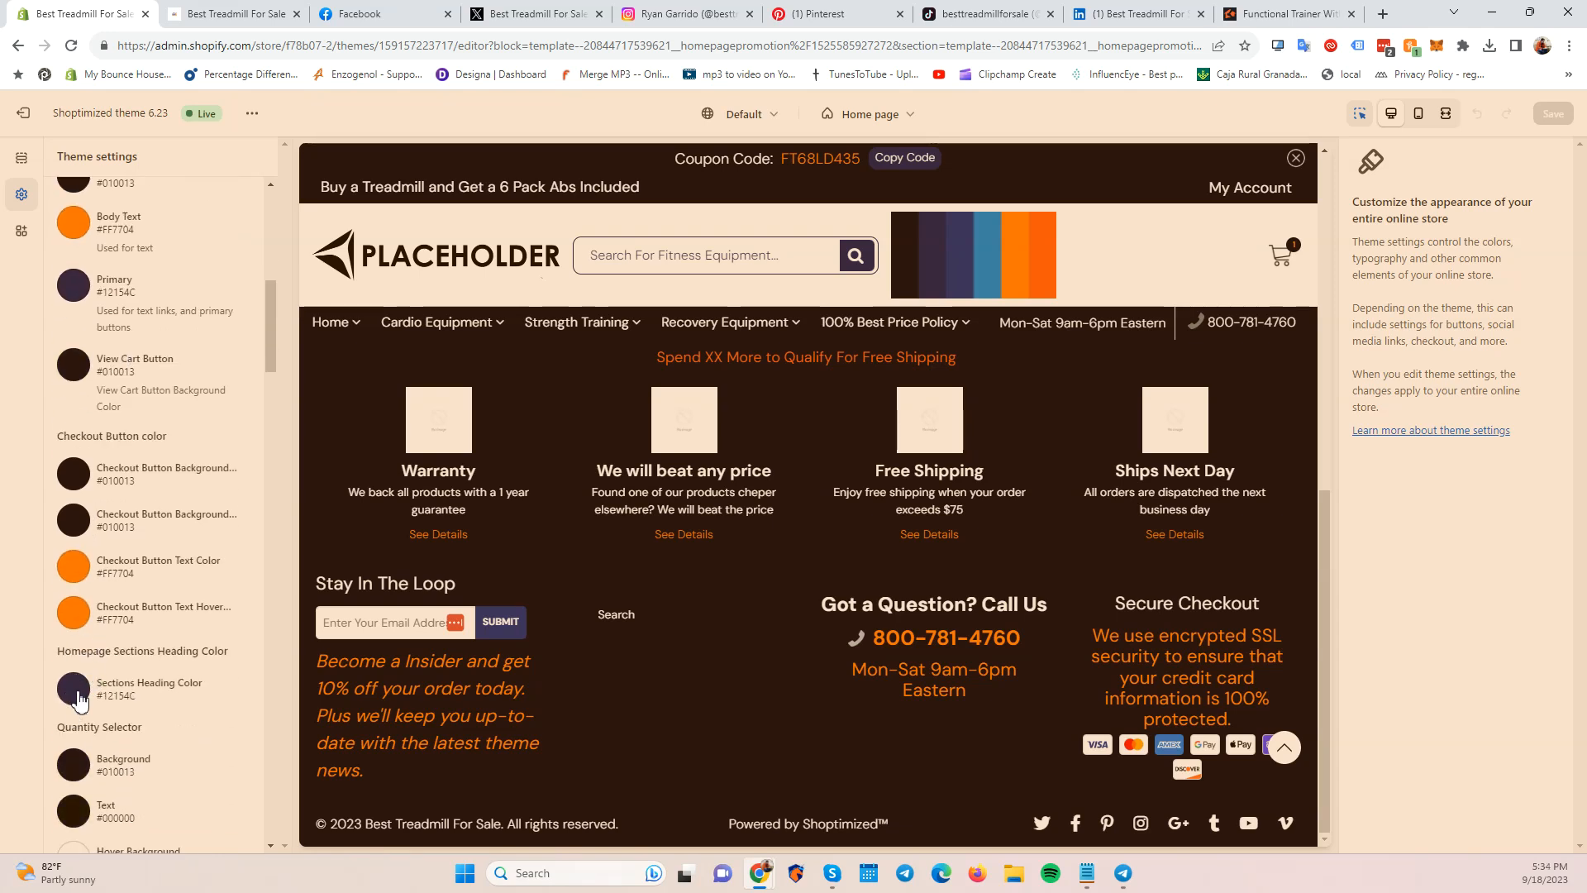
pyautogui.scroll(-4, 76, 699)
pyautogui.scroll(-2, 97, 545)
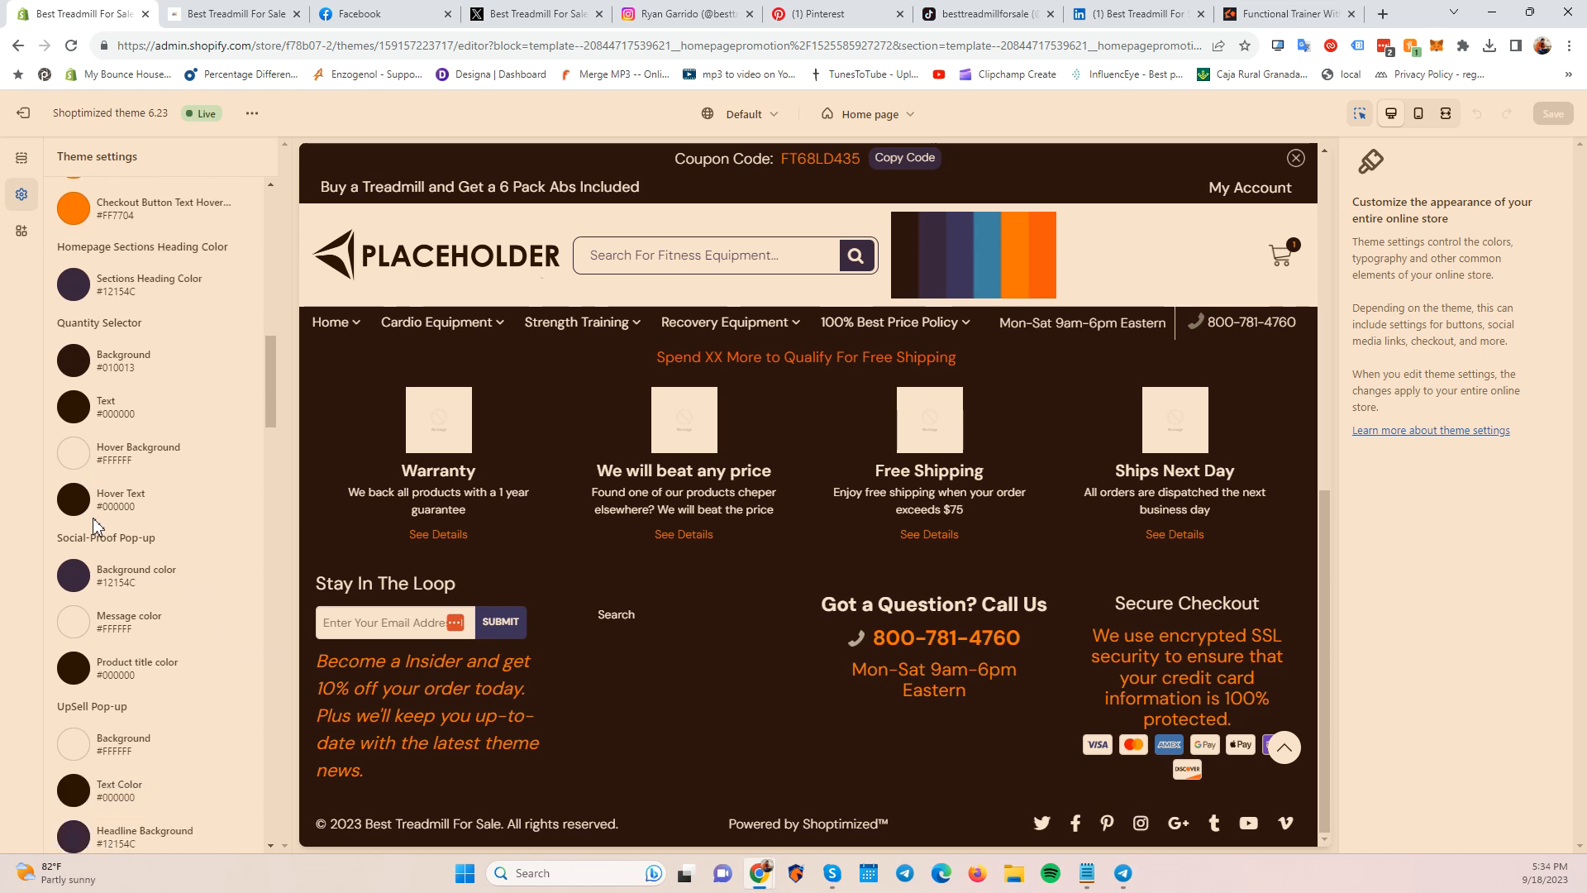
pyautogui.scroll(10, 94, 397)
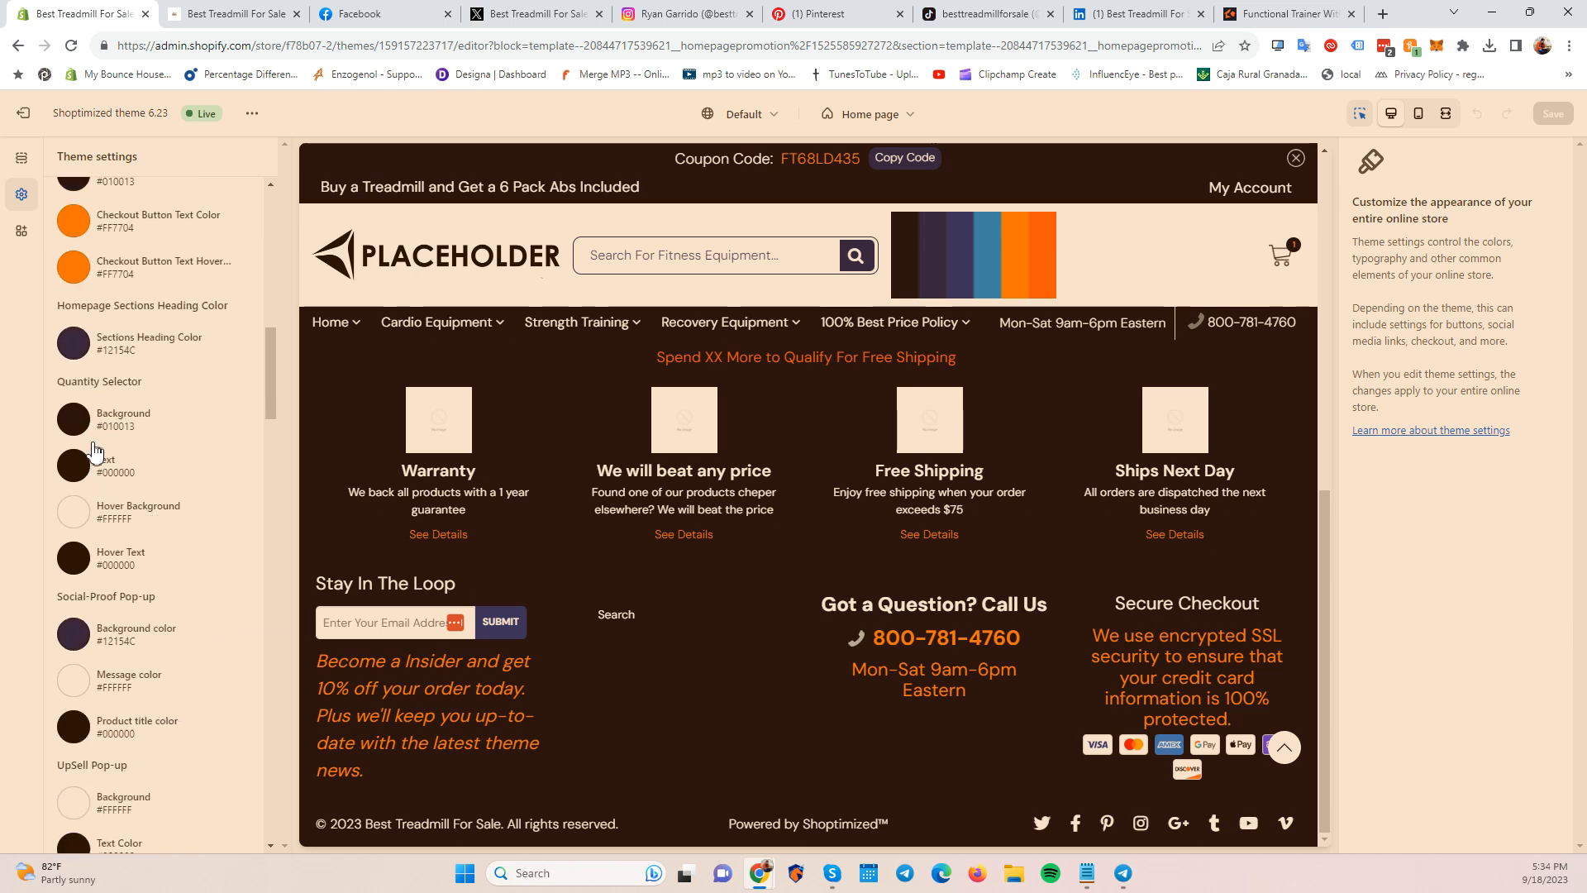
pyautogui.scroll(5, 93, 456)
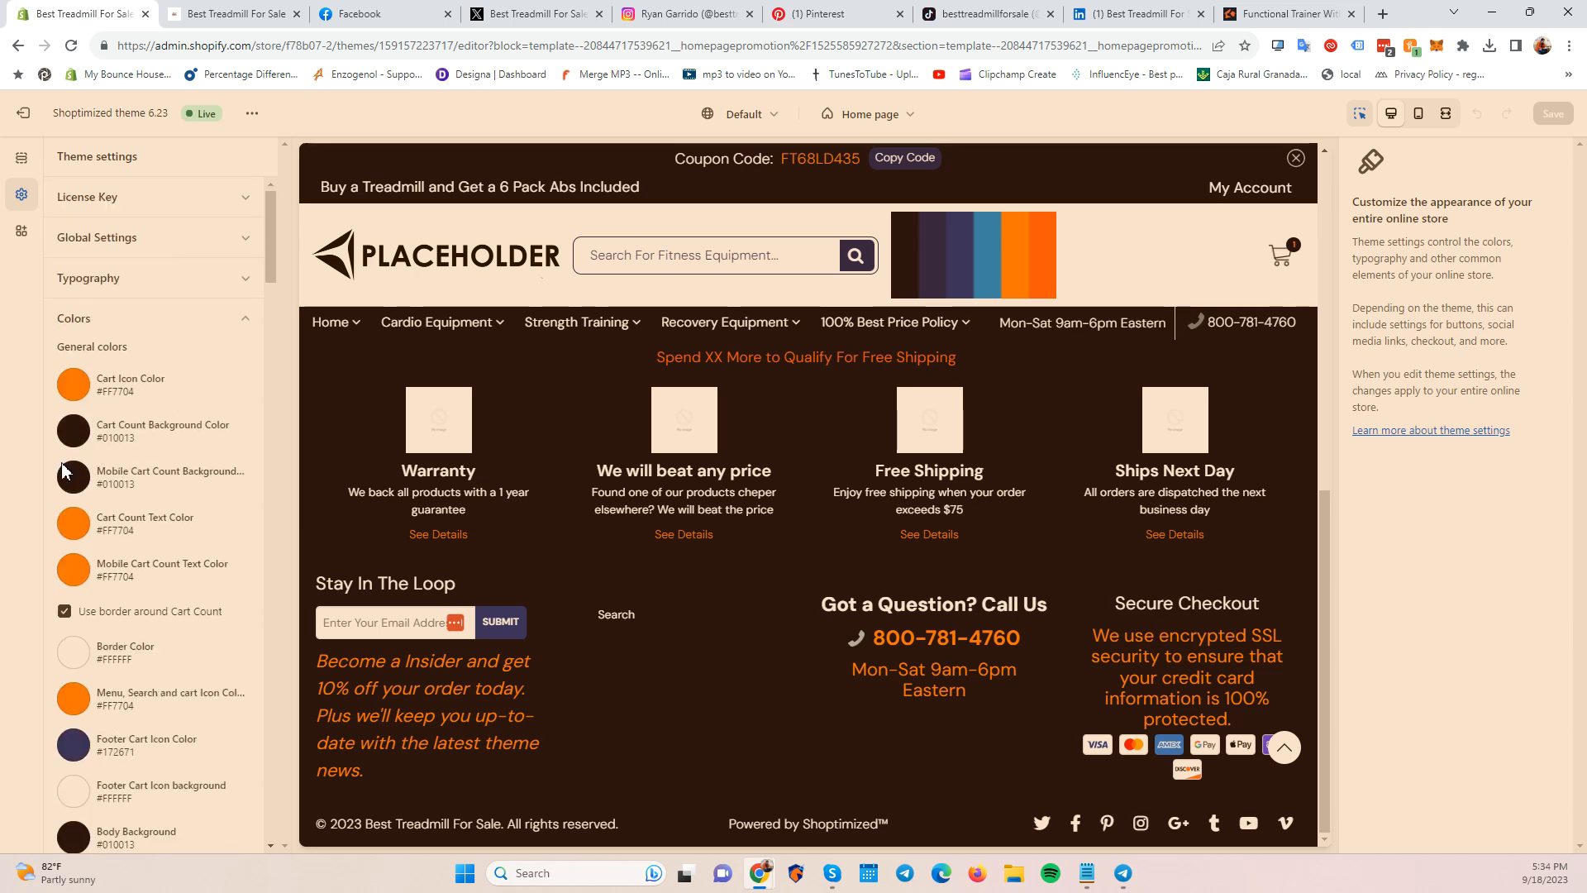
pyautogui.scroll(-2, 82, 464)
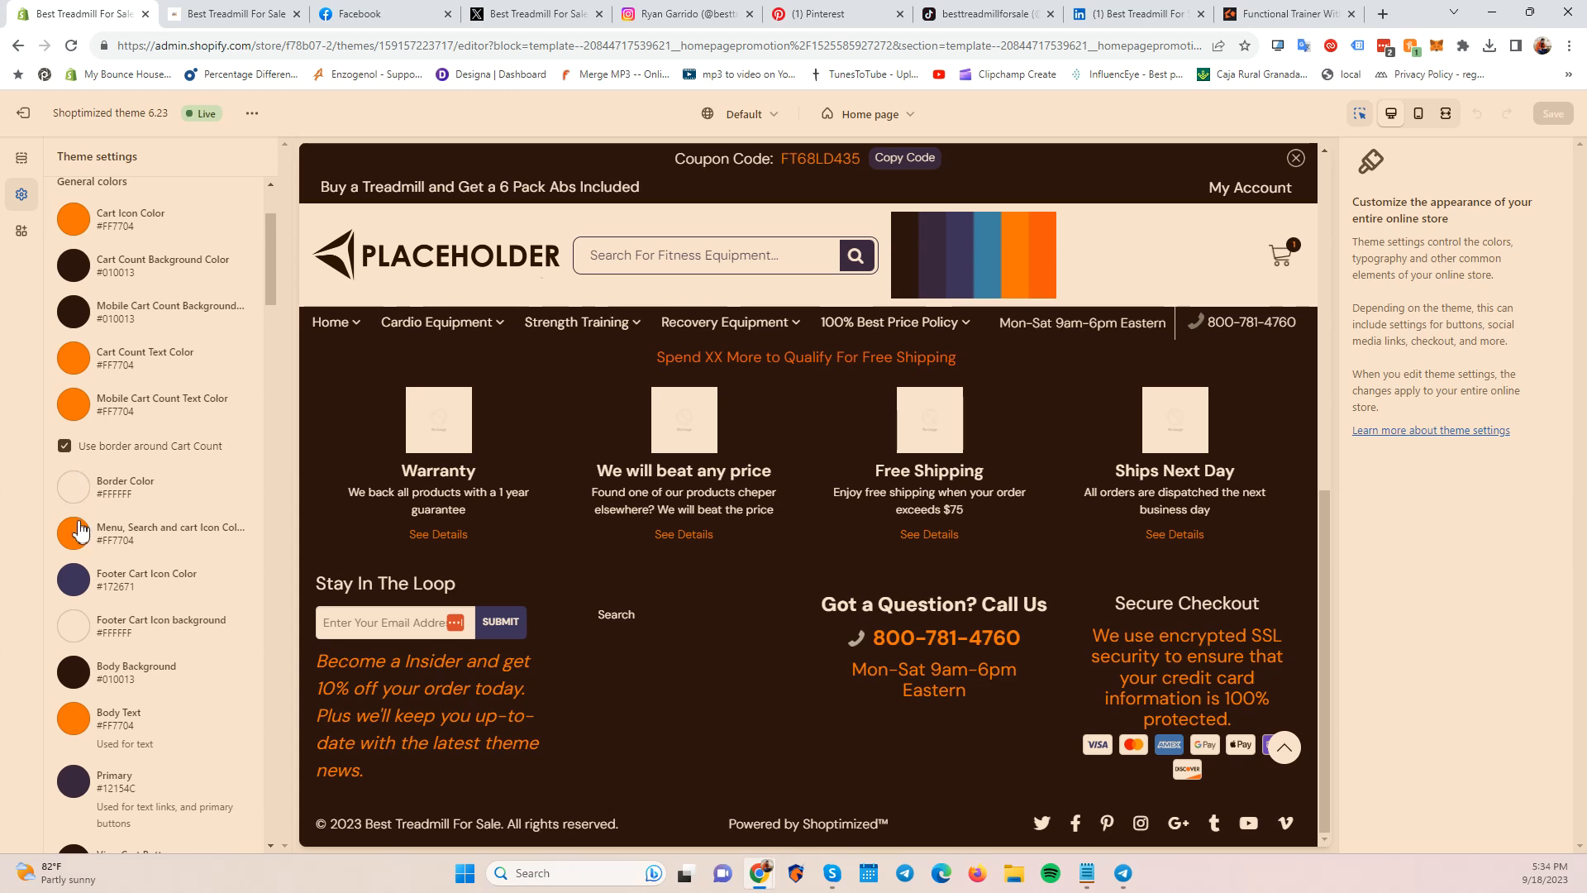
pyautogui.scroll(-1, 78, 541)
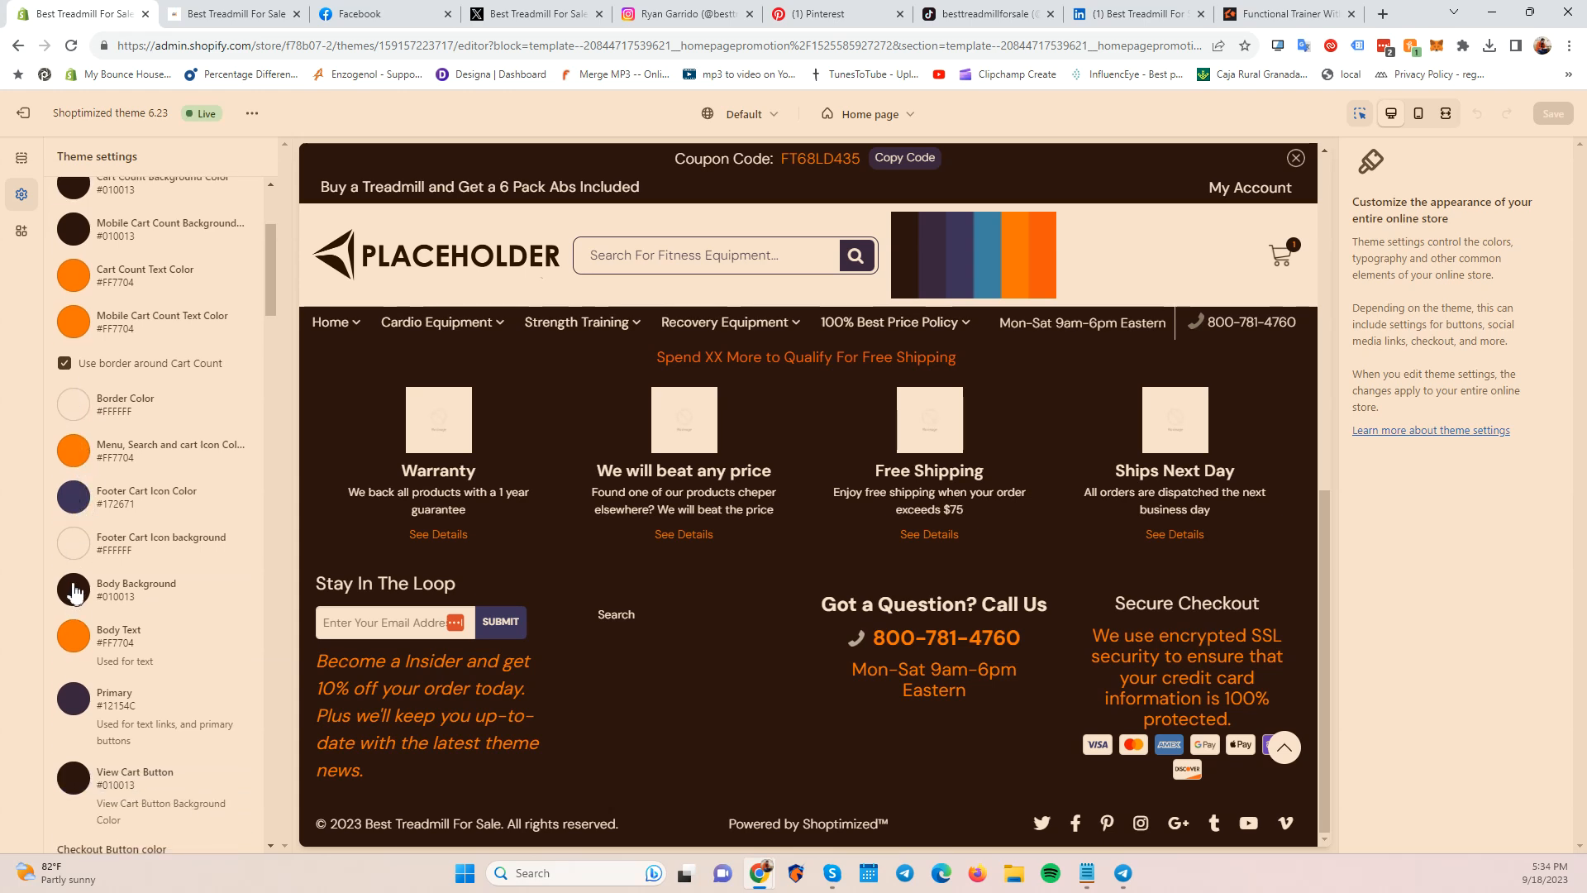
# Set the Body Text color to white (#FFFFFF) and check the home page preview.
pyautogui.click(80, 637)
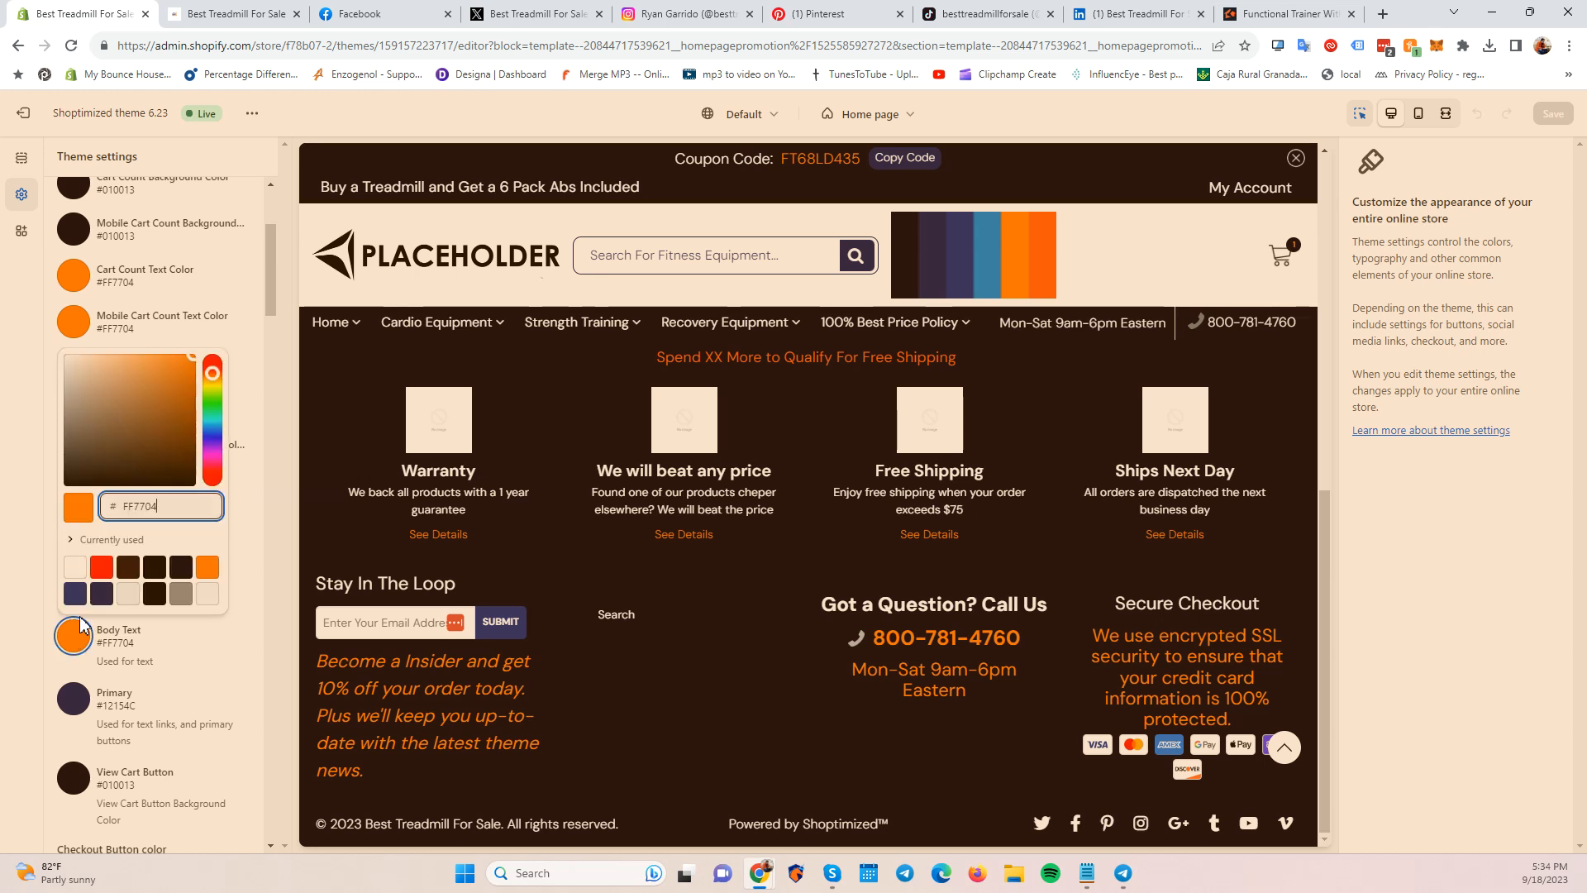
pyautogui.click(75, 623)
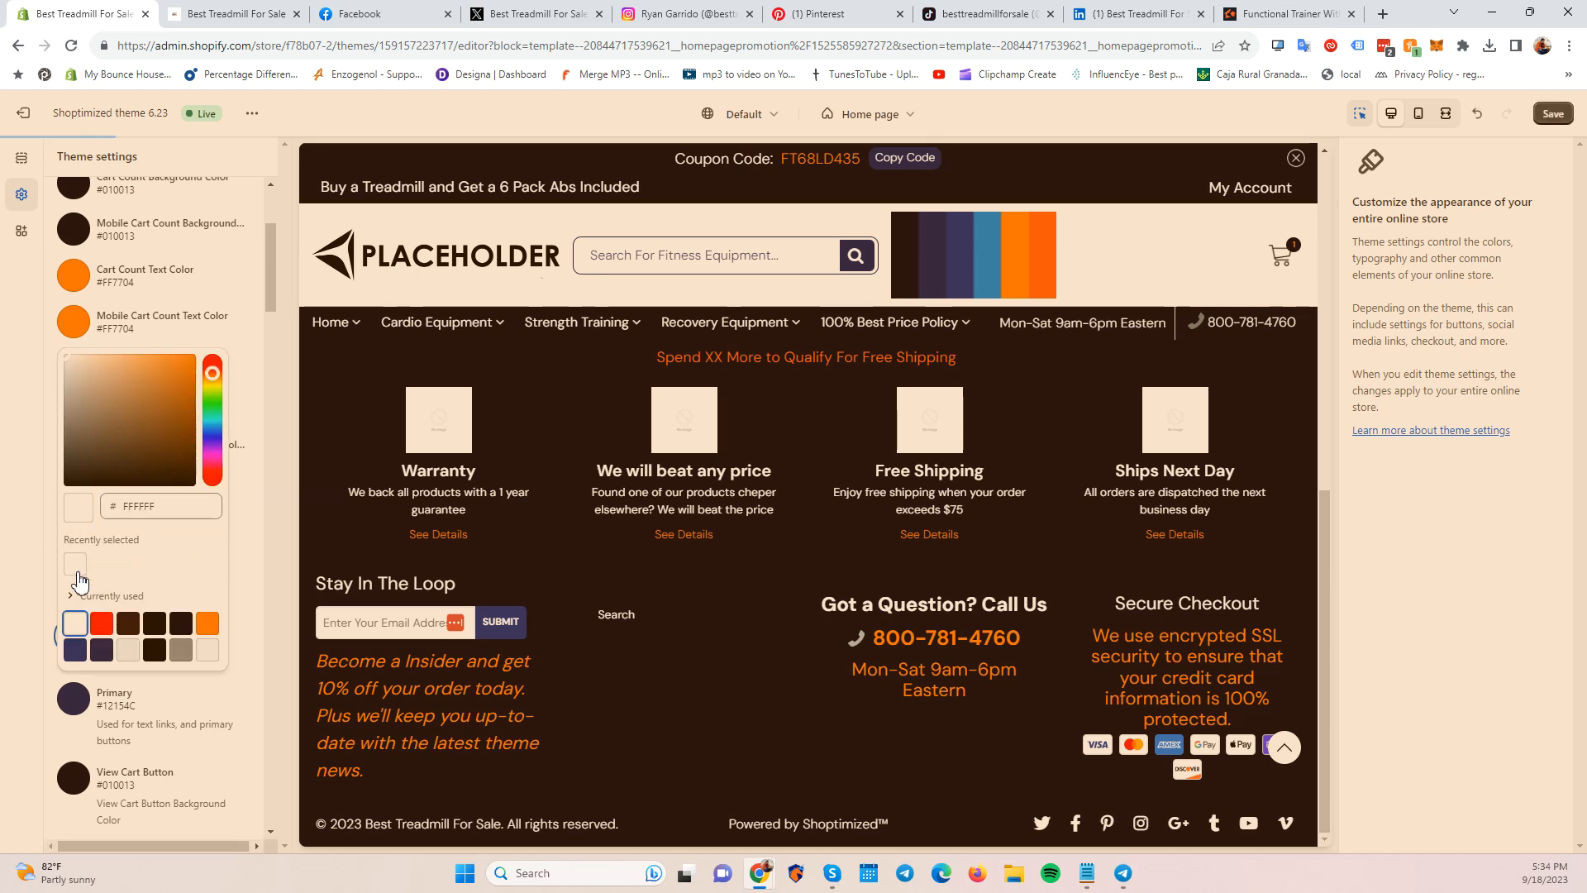
pyautogui.click(231, 681)
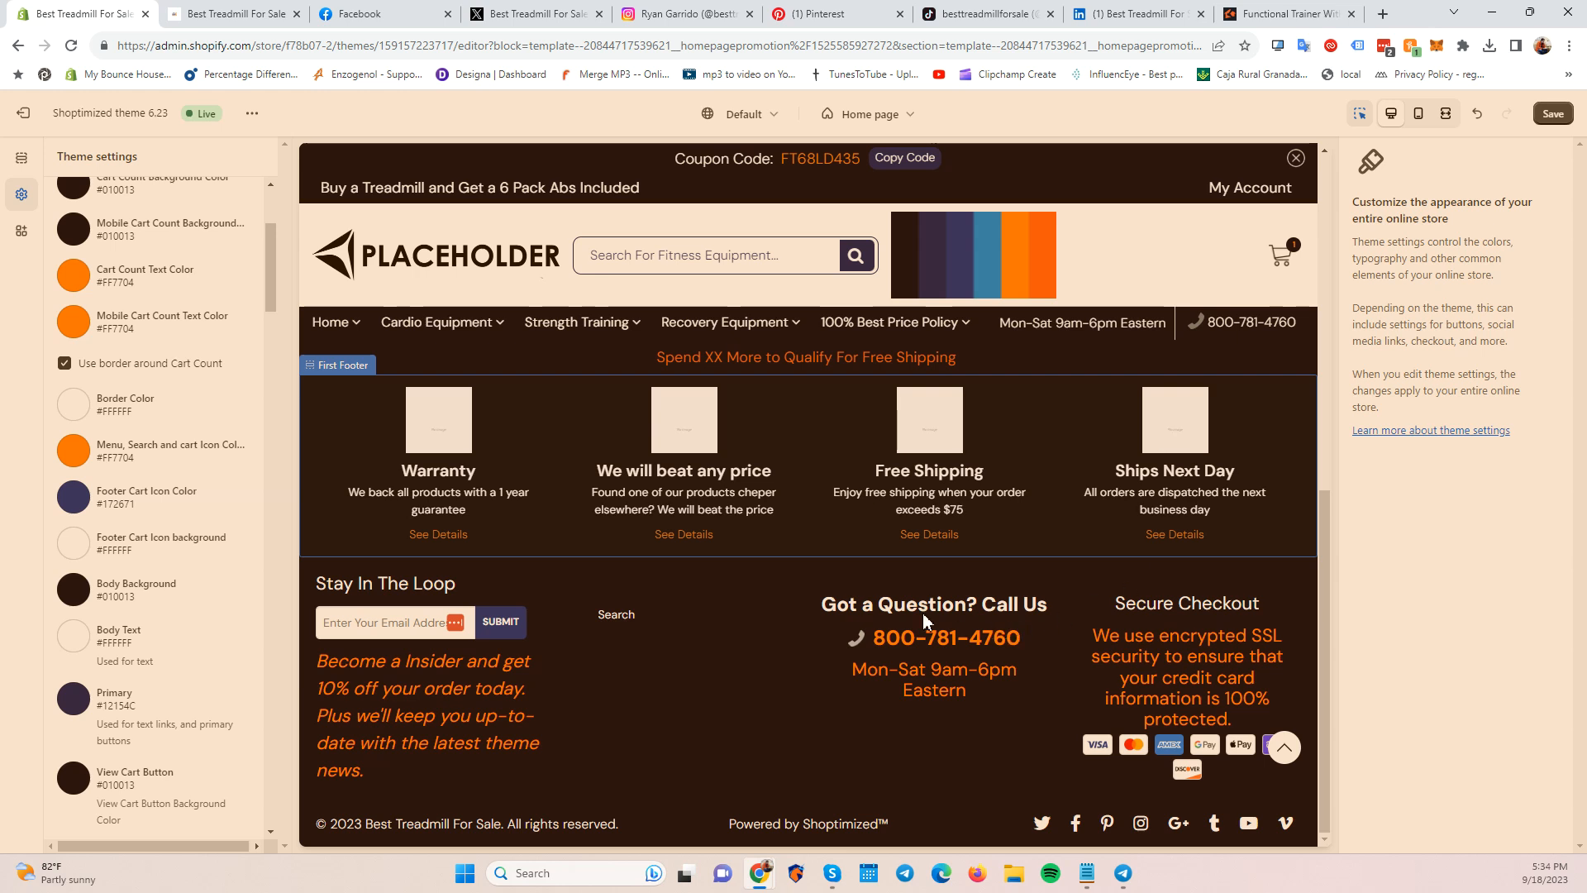
pyautogui.scroll(8, 876, 600)
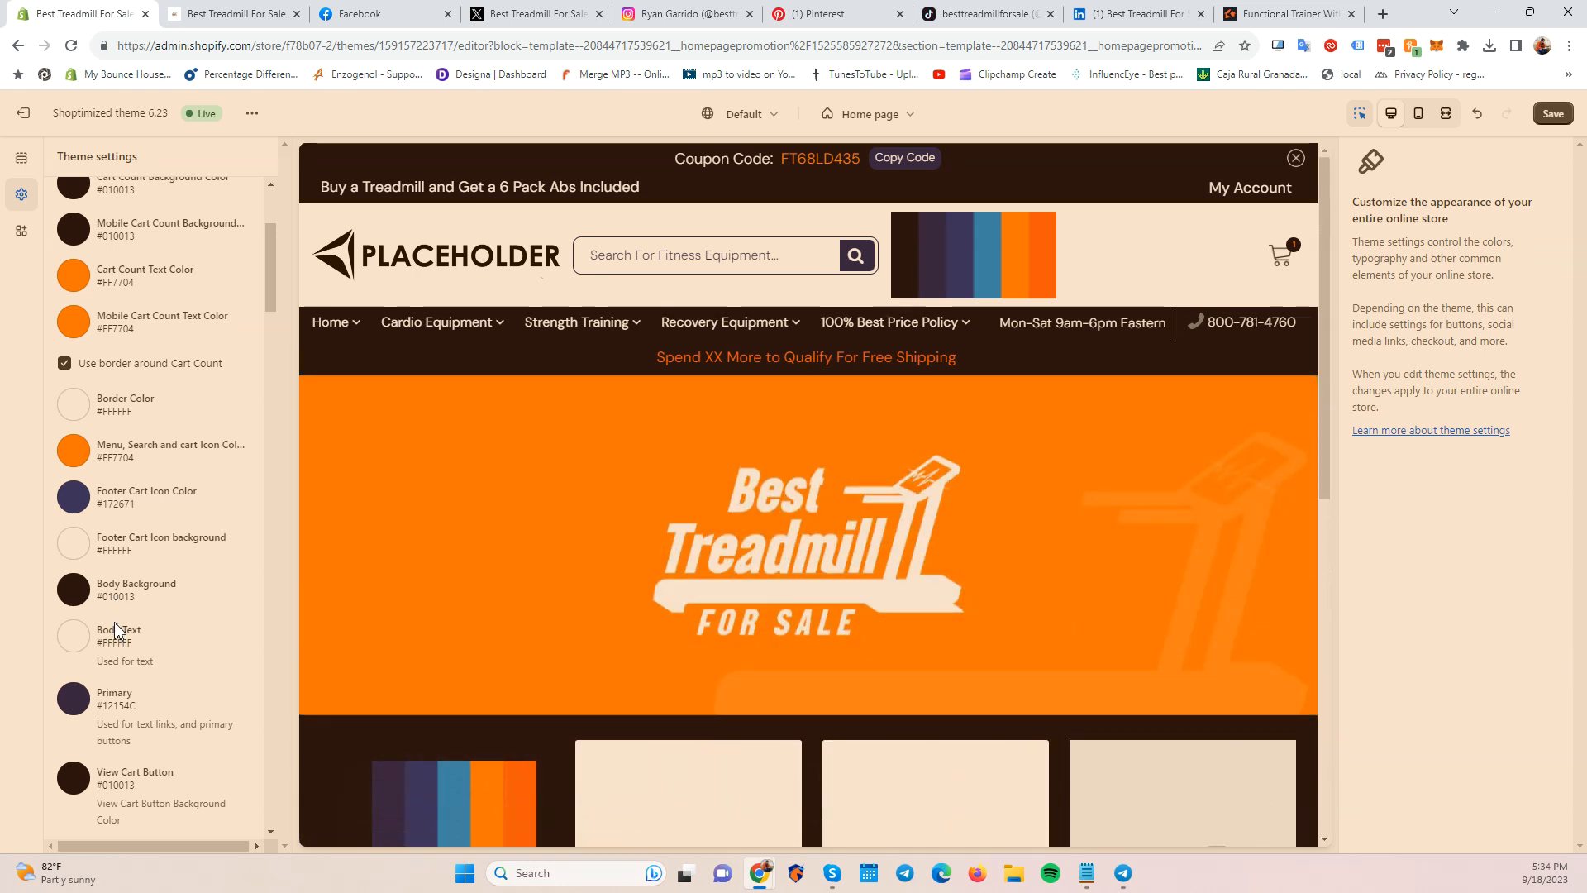
# Set the Body Text color back to orange (#FF7704) and check the preview down to the footer.
pyautogui.scroll(-3, 124, 608)
pyautogui.scroll(-1, 385, 557)
pyautogui.click(134, 402)
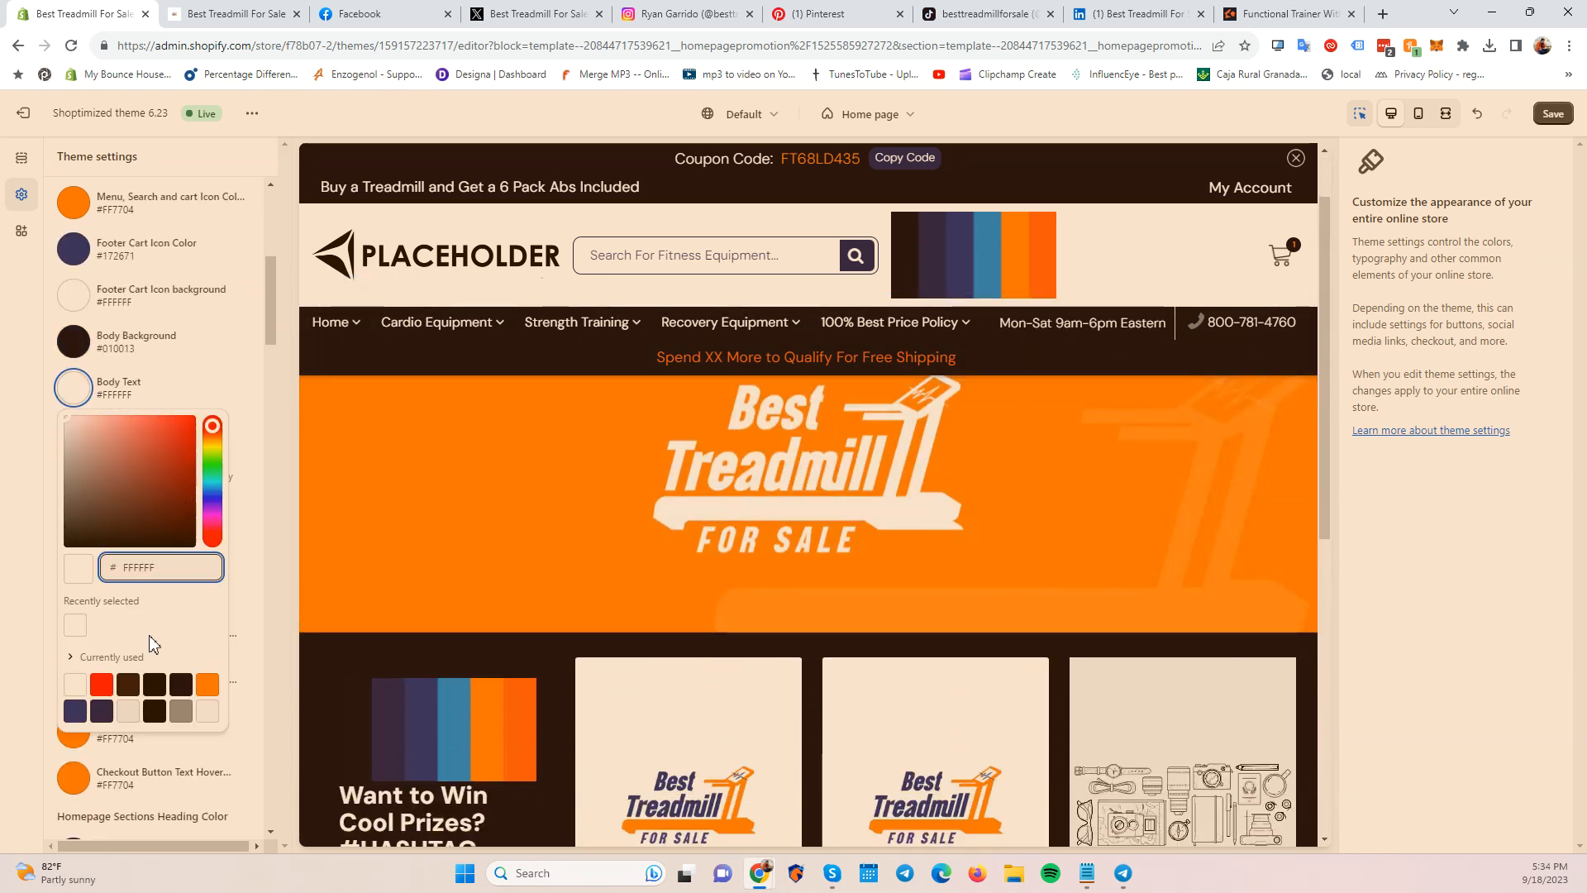
pyautogui.click(207, 684)
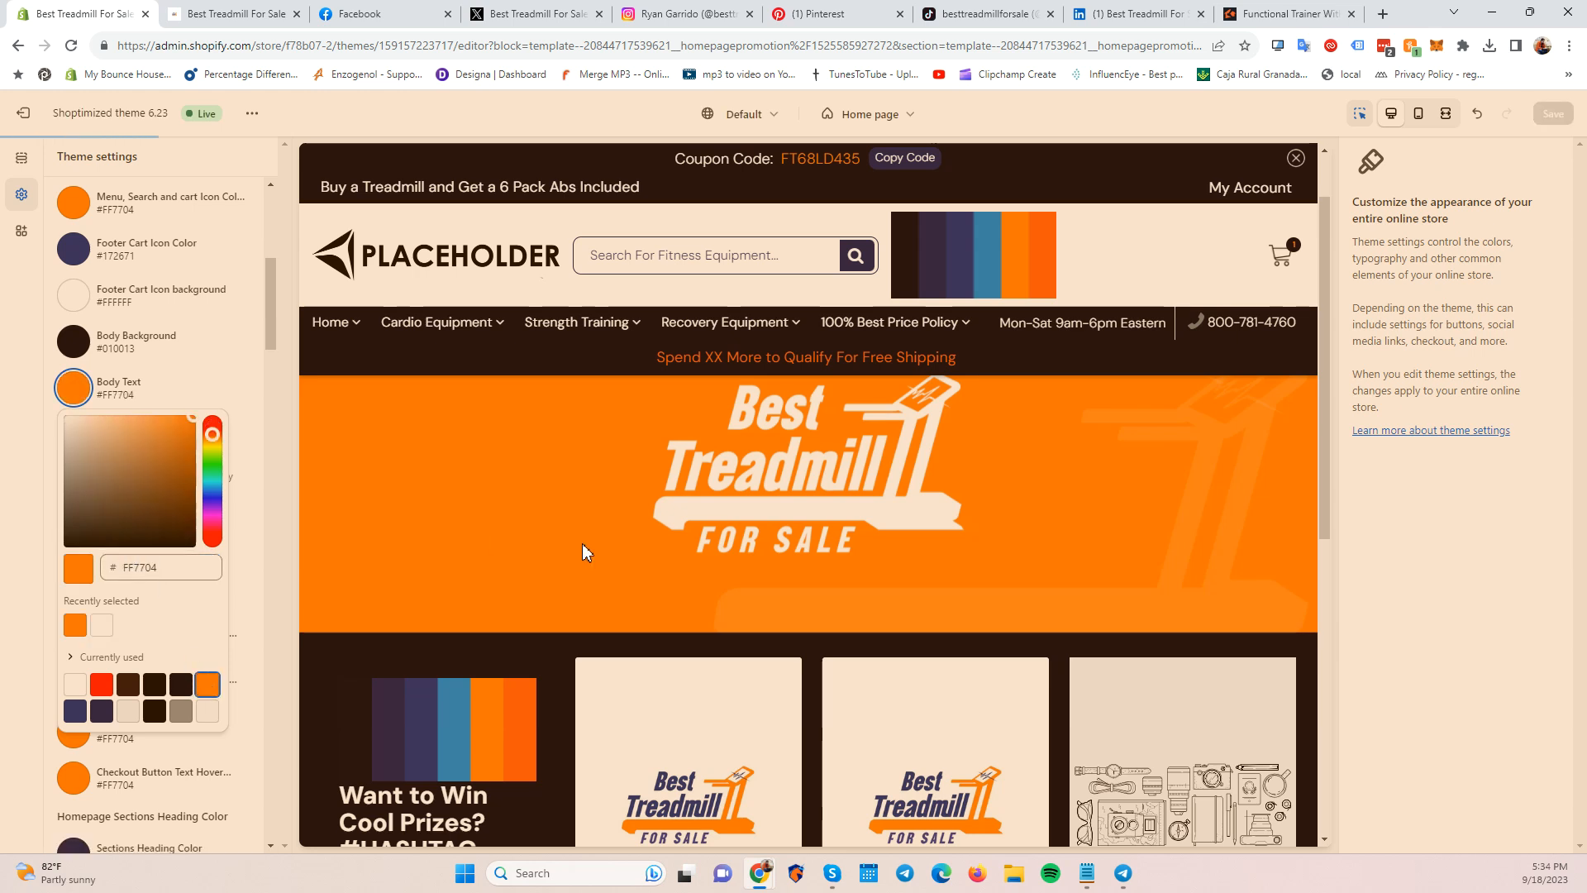
pyautogui.scroll(-8, 484, 570)
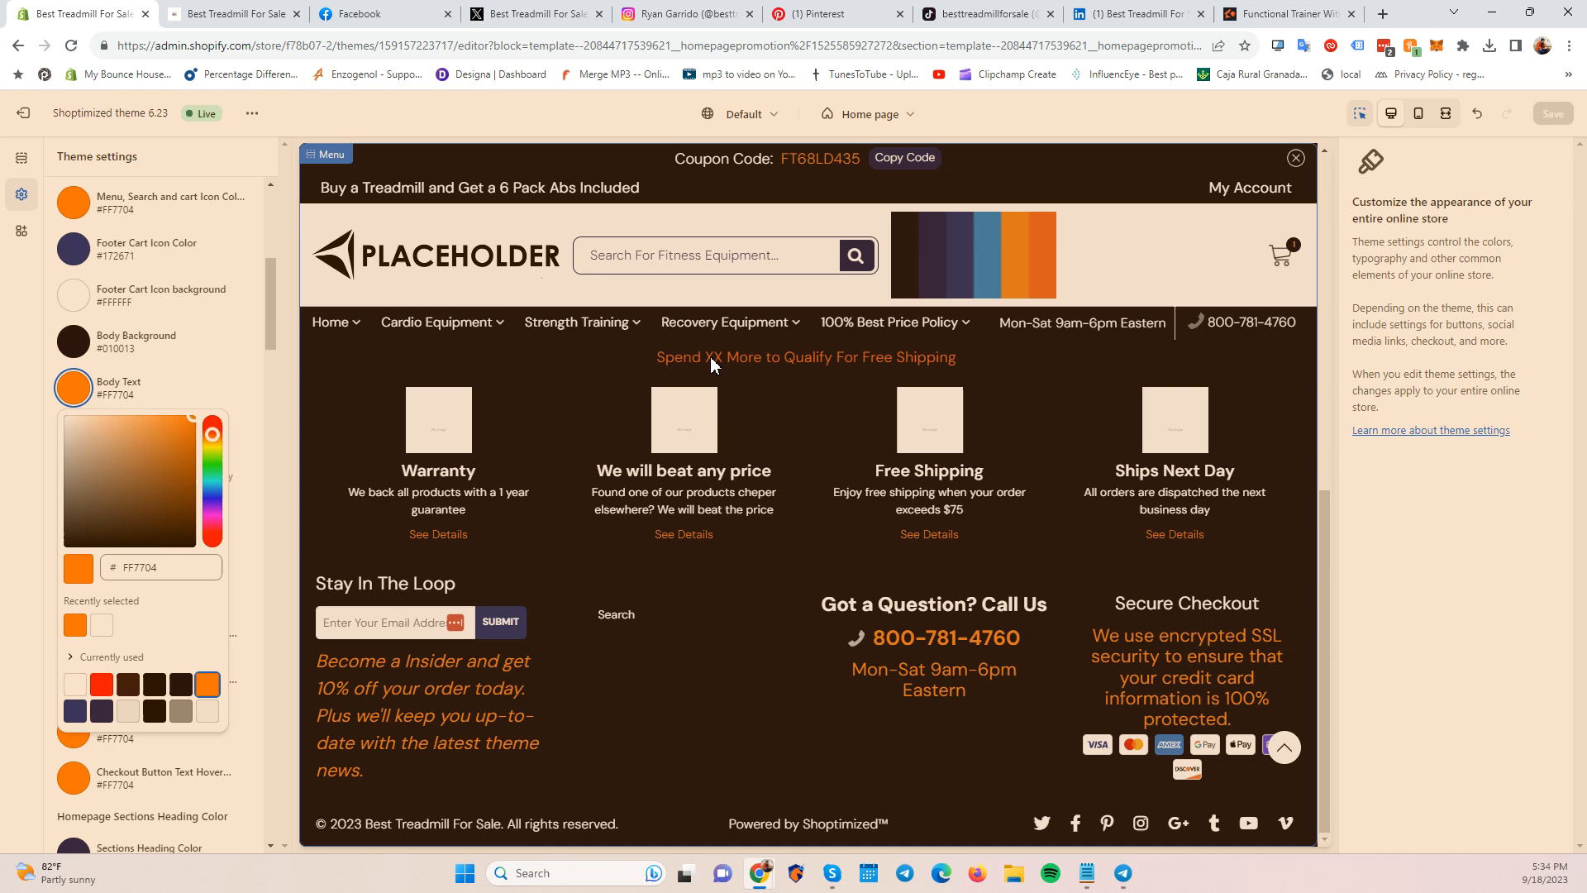
pyautogui.click(247, 386)
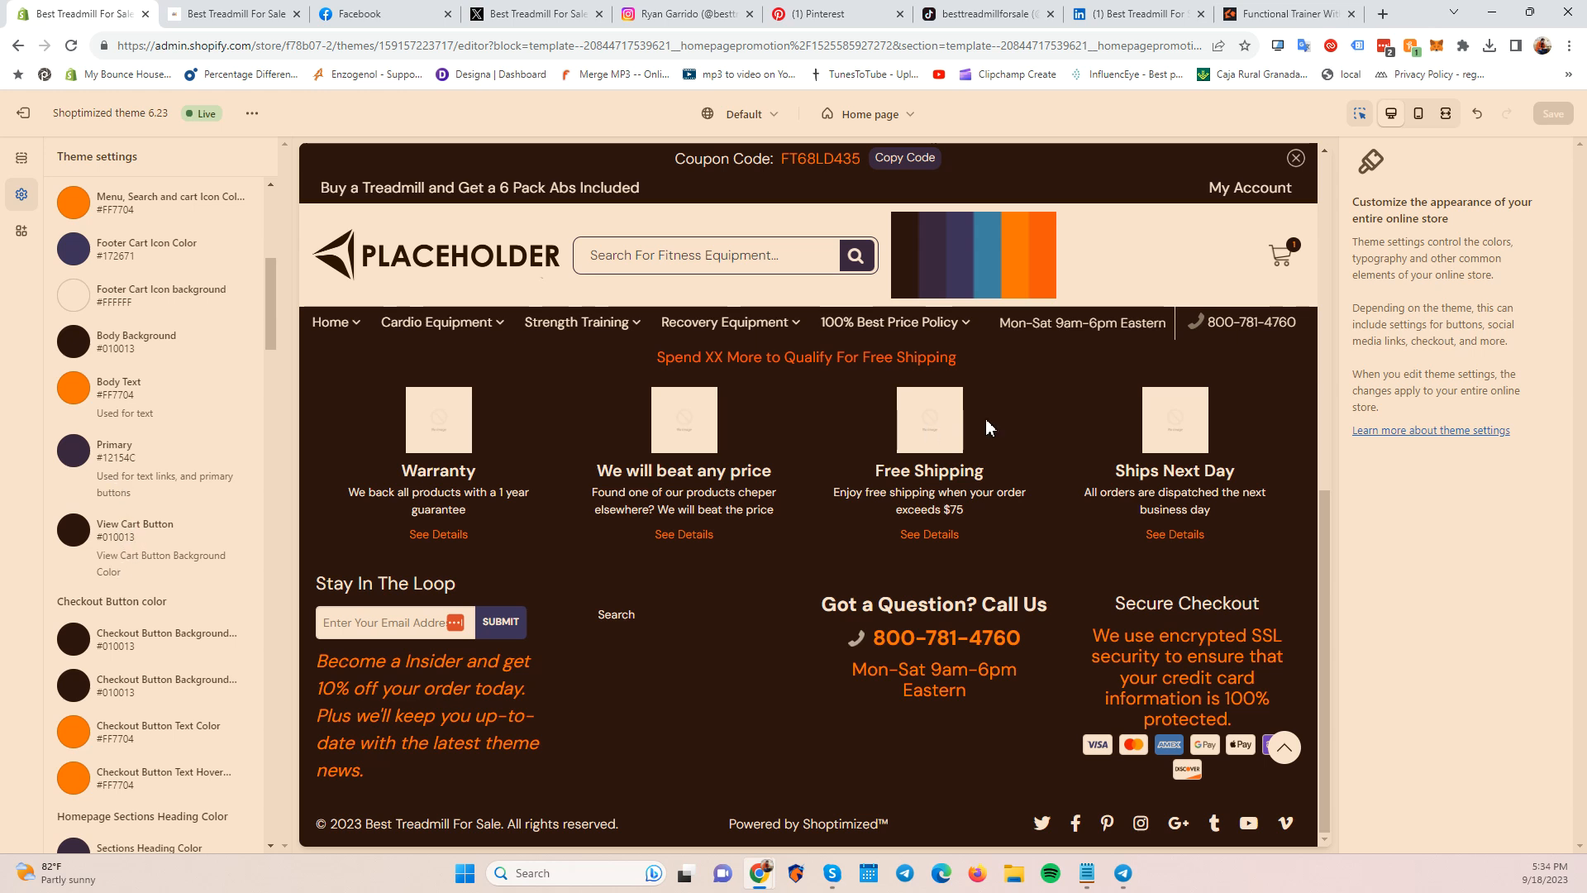
# Look through the Notifications, Footer, Collections and Product Information Popup color settings and return to the general colors.
pyautogui.scroll(5, 134, 451)
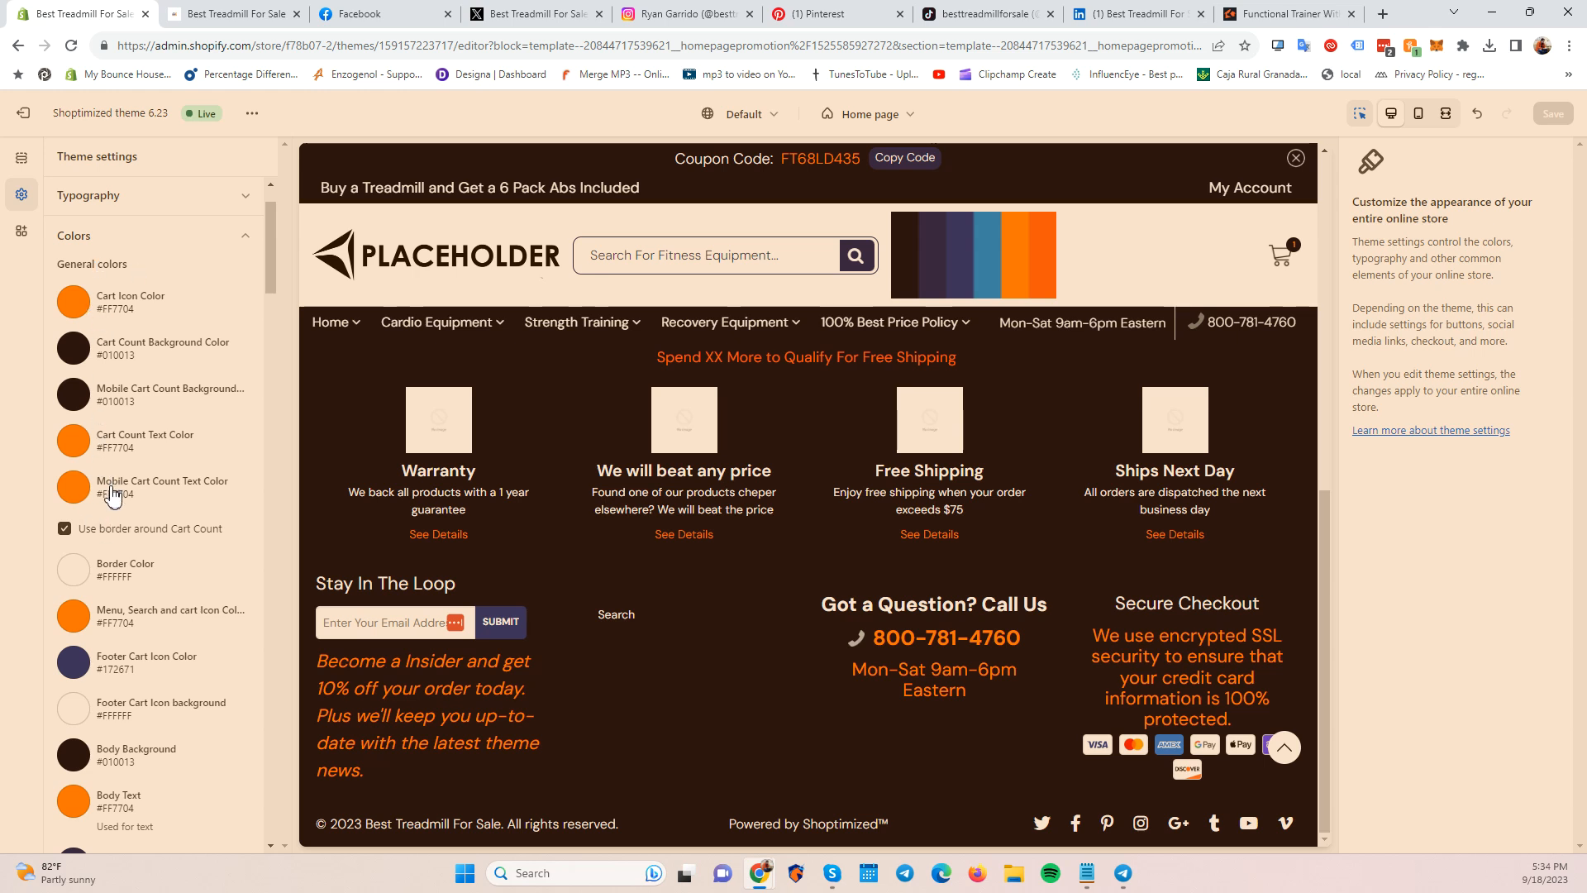
pyautogui.scroll(-20, 113, 494)
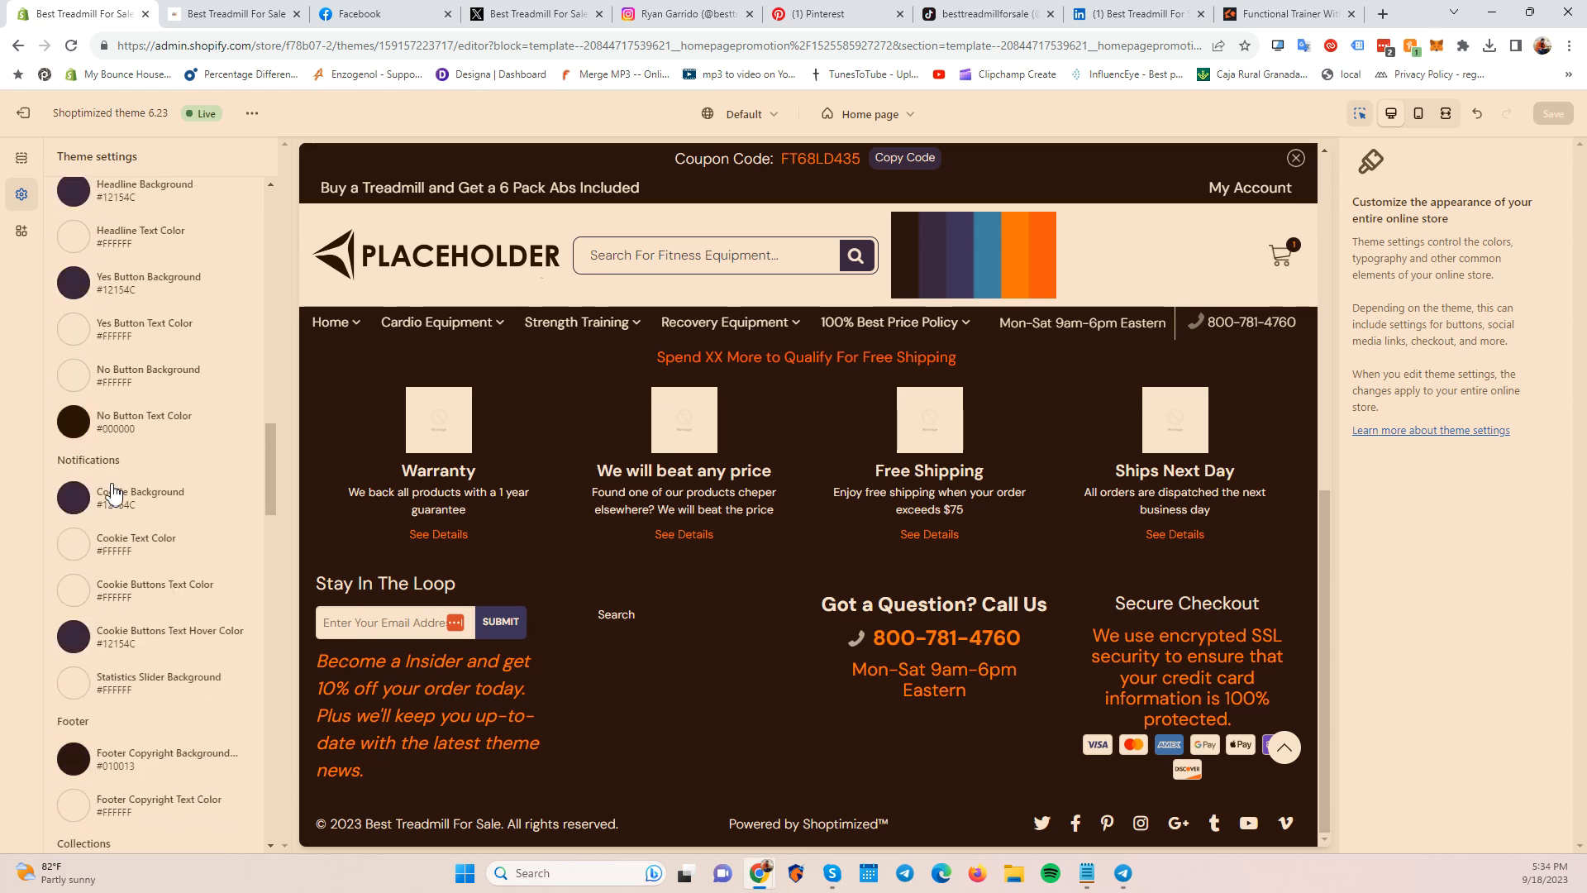
pyautogui.scroll(-5, 113, 494)
pyautogui.scroll(10, 113, 494)
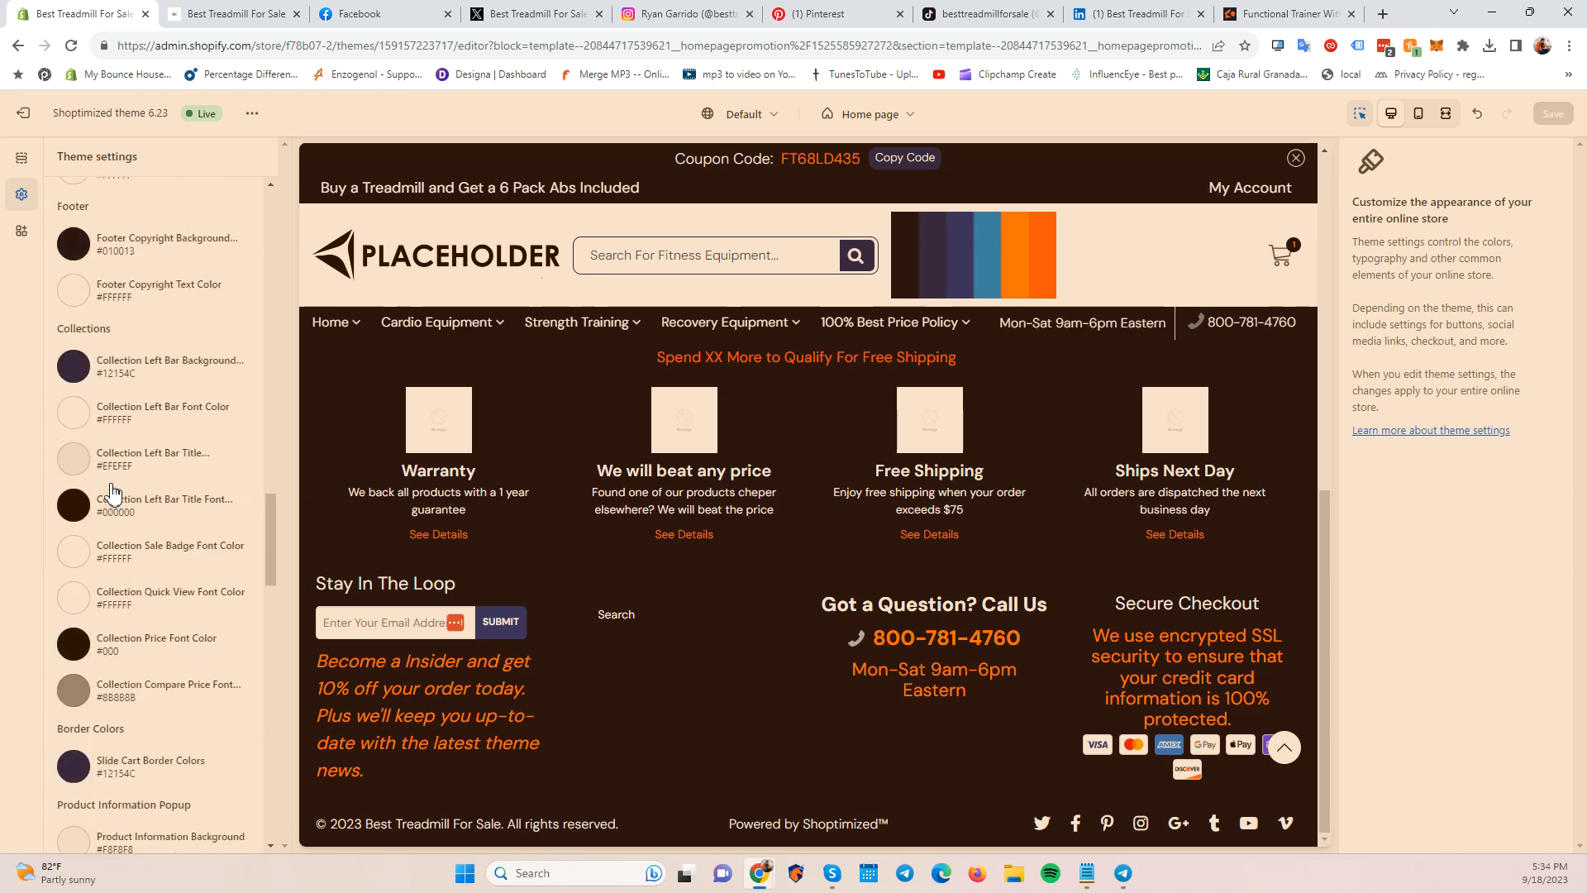
pyautogui.scroll(10, 113, 494)
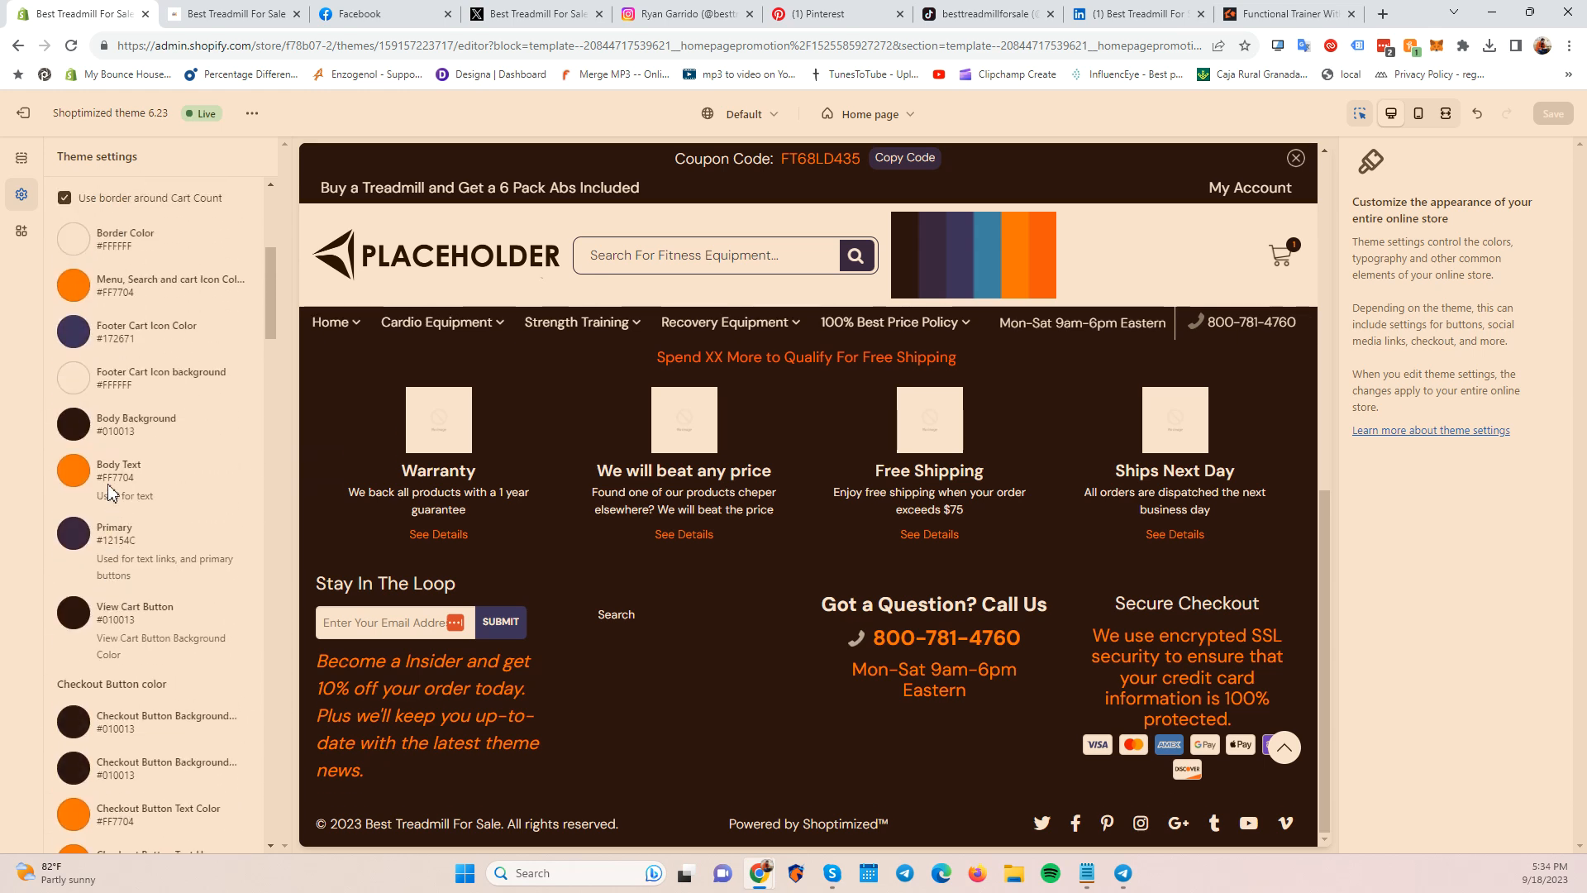
pyautogui.scroll(1, 106, 493)
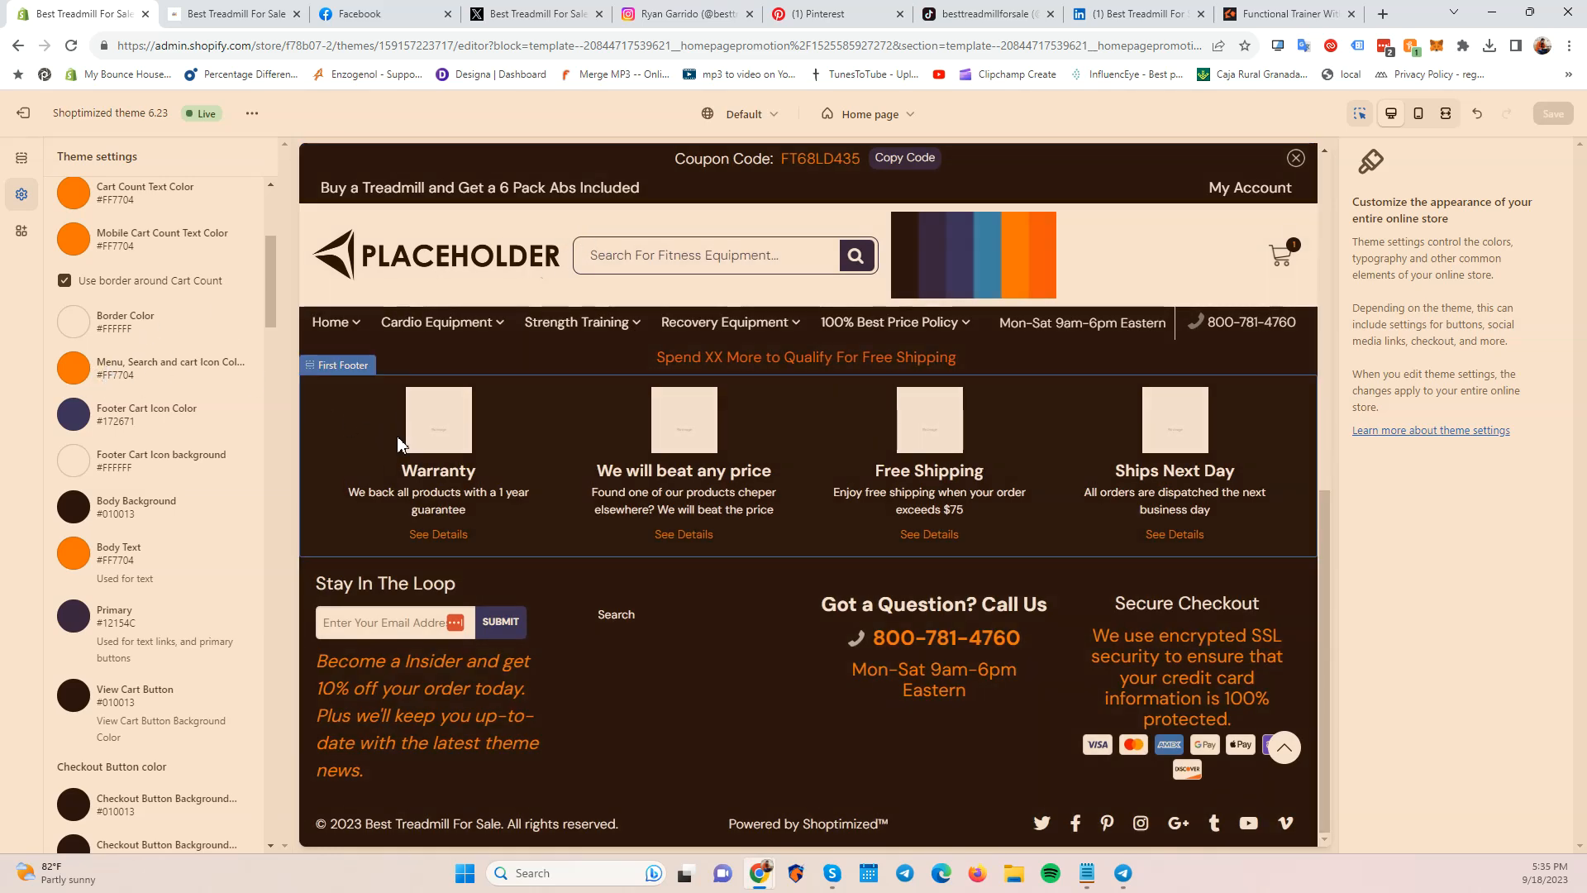
# Review the home page preview from the top alongside the body, primary and checkout button colors, and collapse the Colors settings.
pyautogui.scroll(5, 509, 568)
pyautogui.scroll(3, 509, 568)
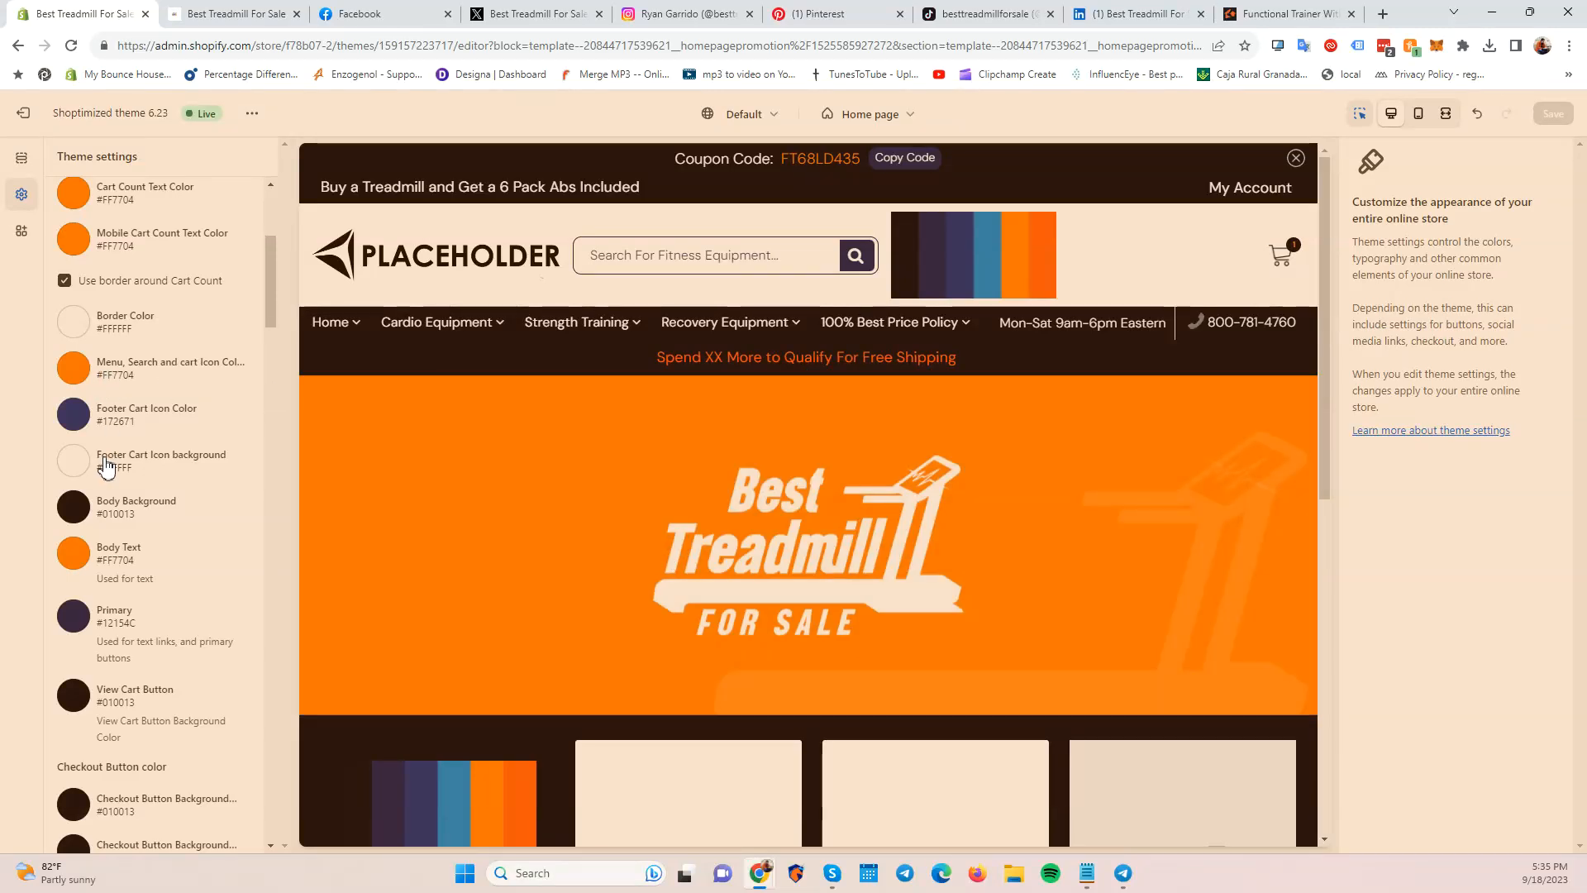
pyautogui.scroll(-1, 105, 472)
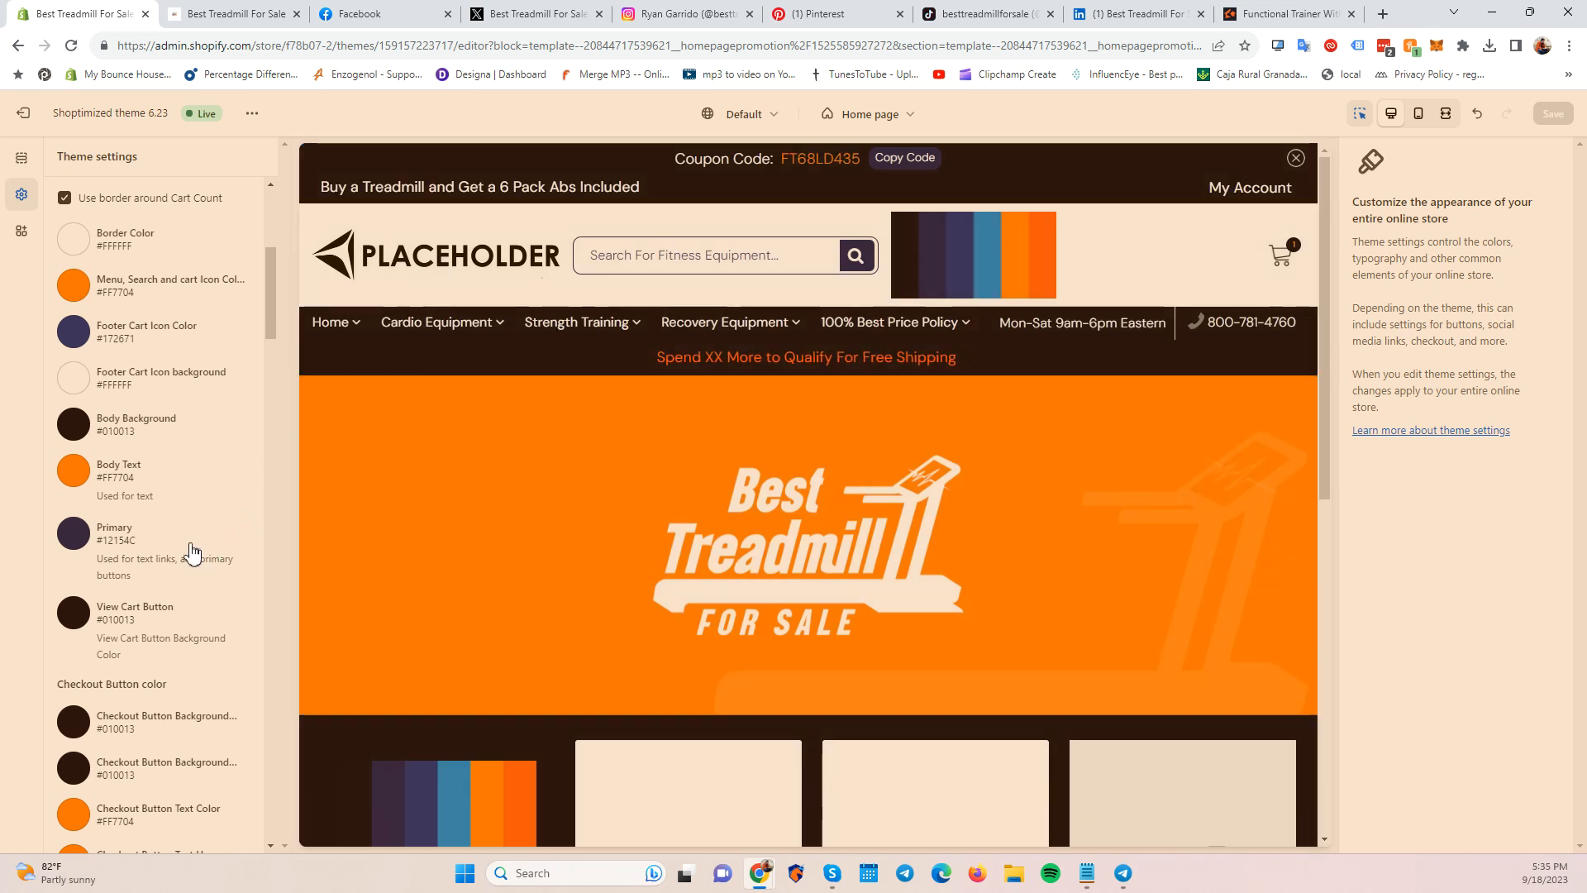
pyautogui.scroll(-8, 190, 550)
pyautogui.scroll(7, 188, 552)
pyautogui.scroll(5, 186, 554)
pyautogui.click(247, 322)
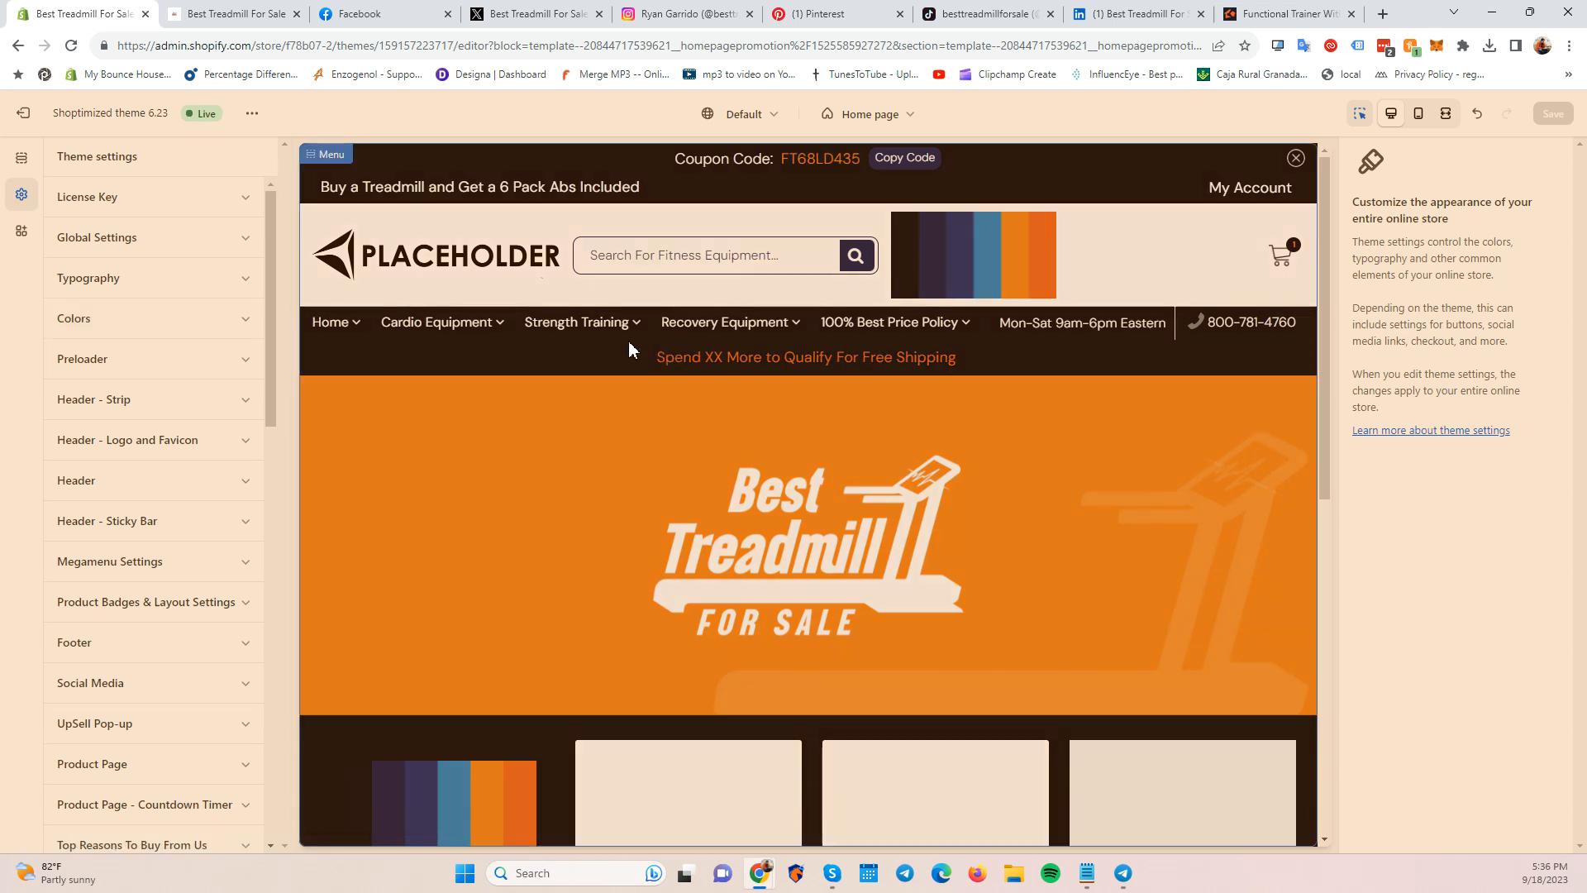
# Look through the Colors settings down to the Product Information Popup colors, collapse them and briefly check the Preloader settings.
pyautogui.click(182, 331)
pyautogui.scroll(-20, 140, 547)
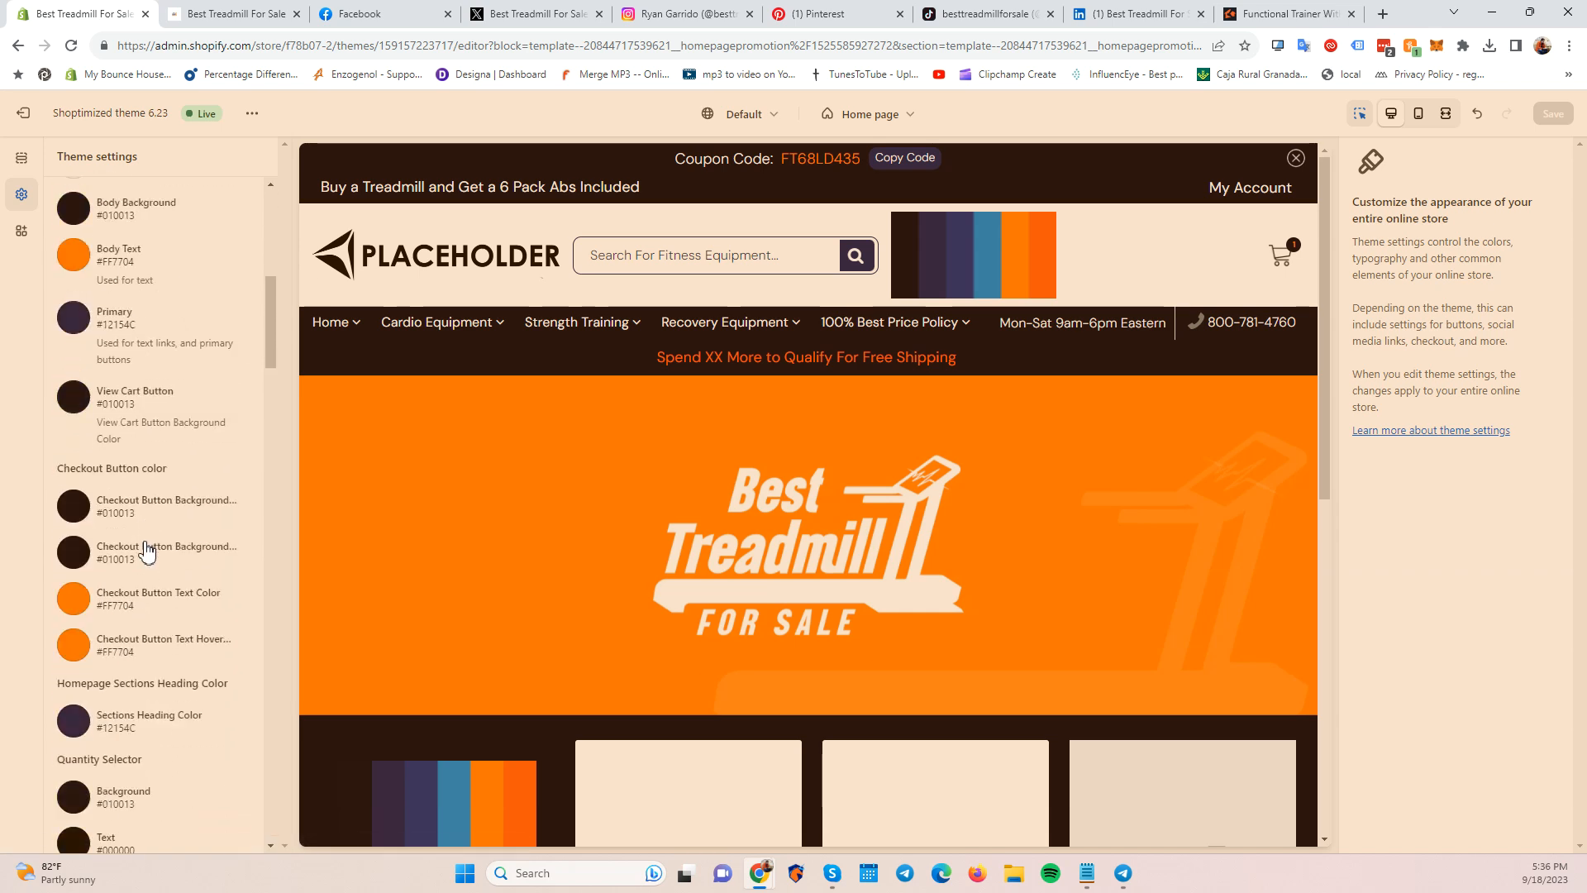
pyautogui.scroll(-5, 147, 547)
pyautogui.scroll(15, 145, 548)
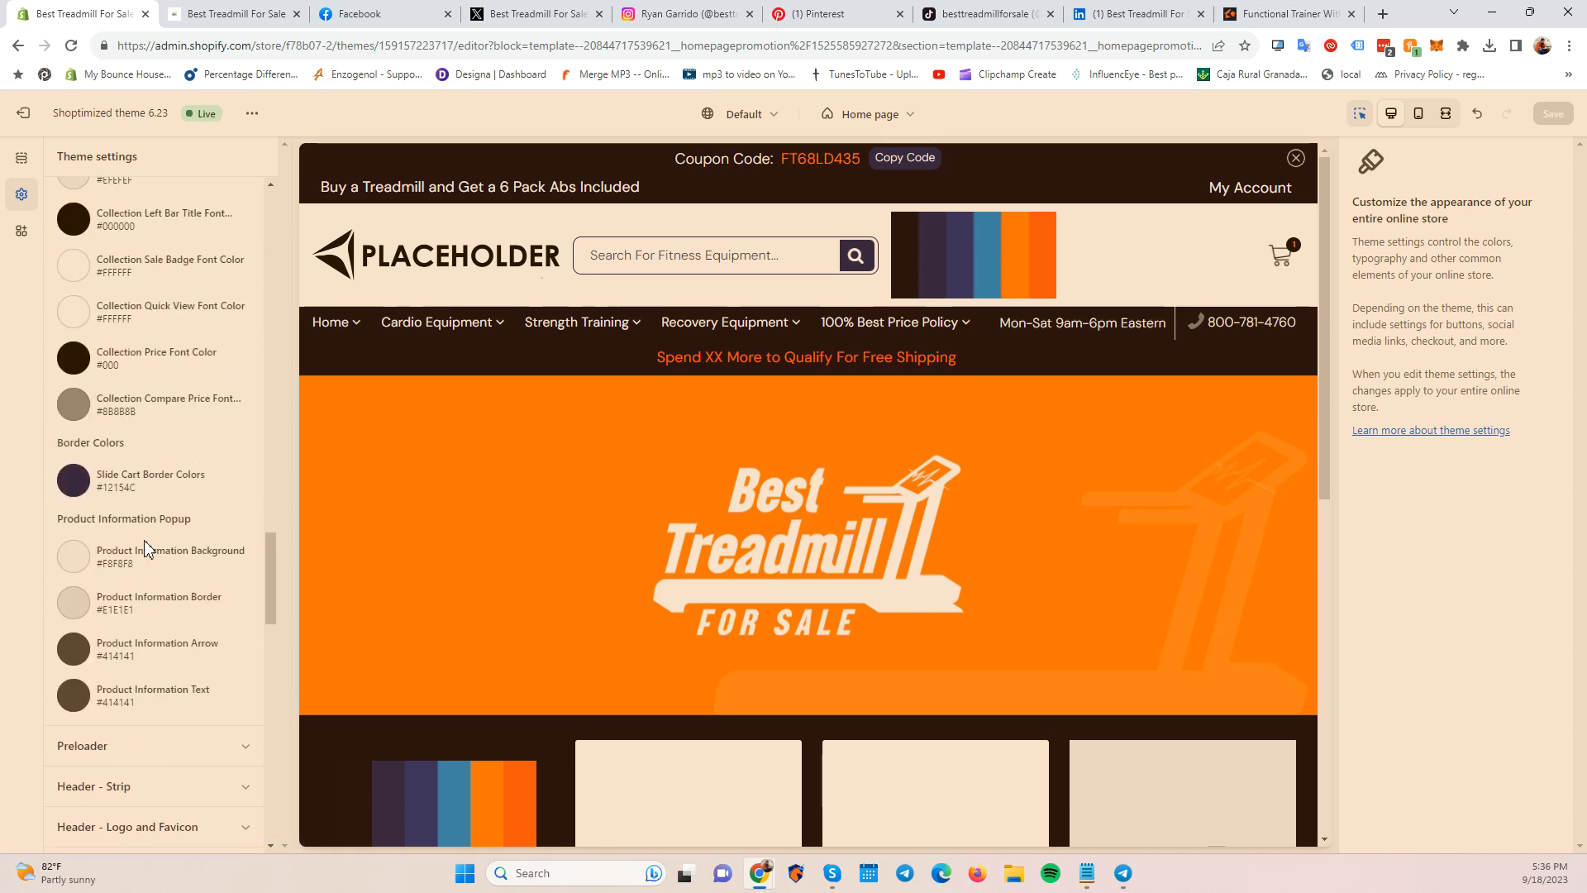
pyautogui.scroll(15, 184, 461)
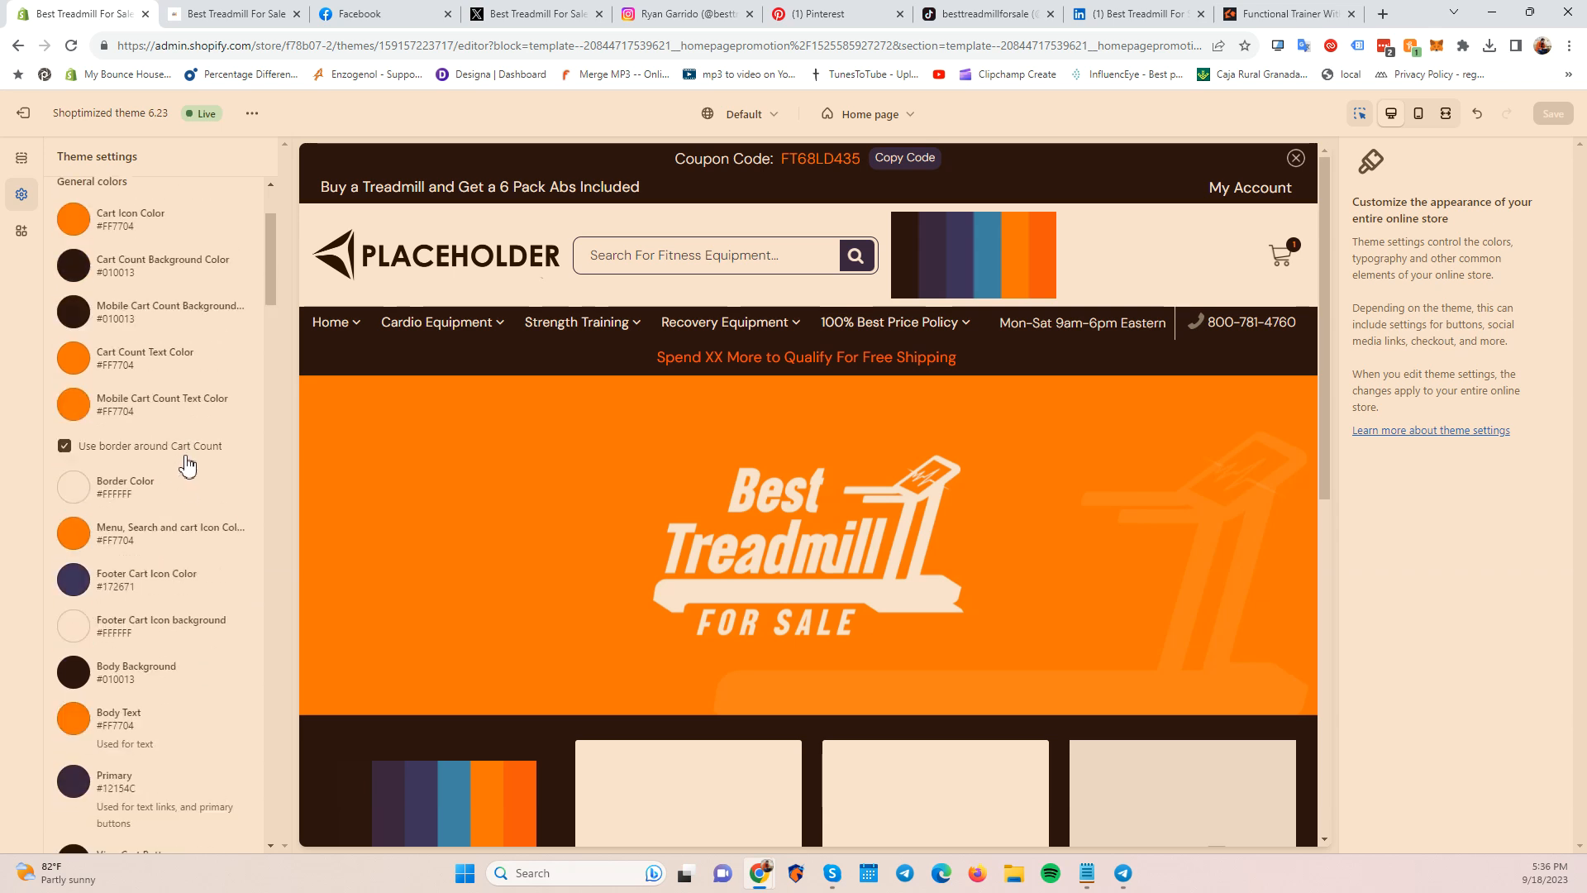
pyautogui.click(210, 320)
pyautogui.click(177, 358)
pyautogui.click(162, 369)
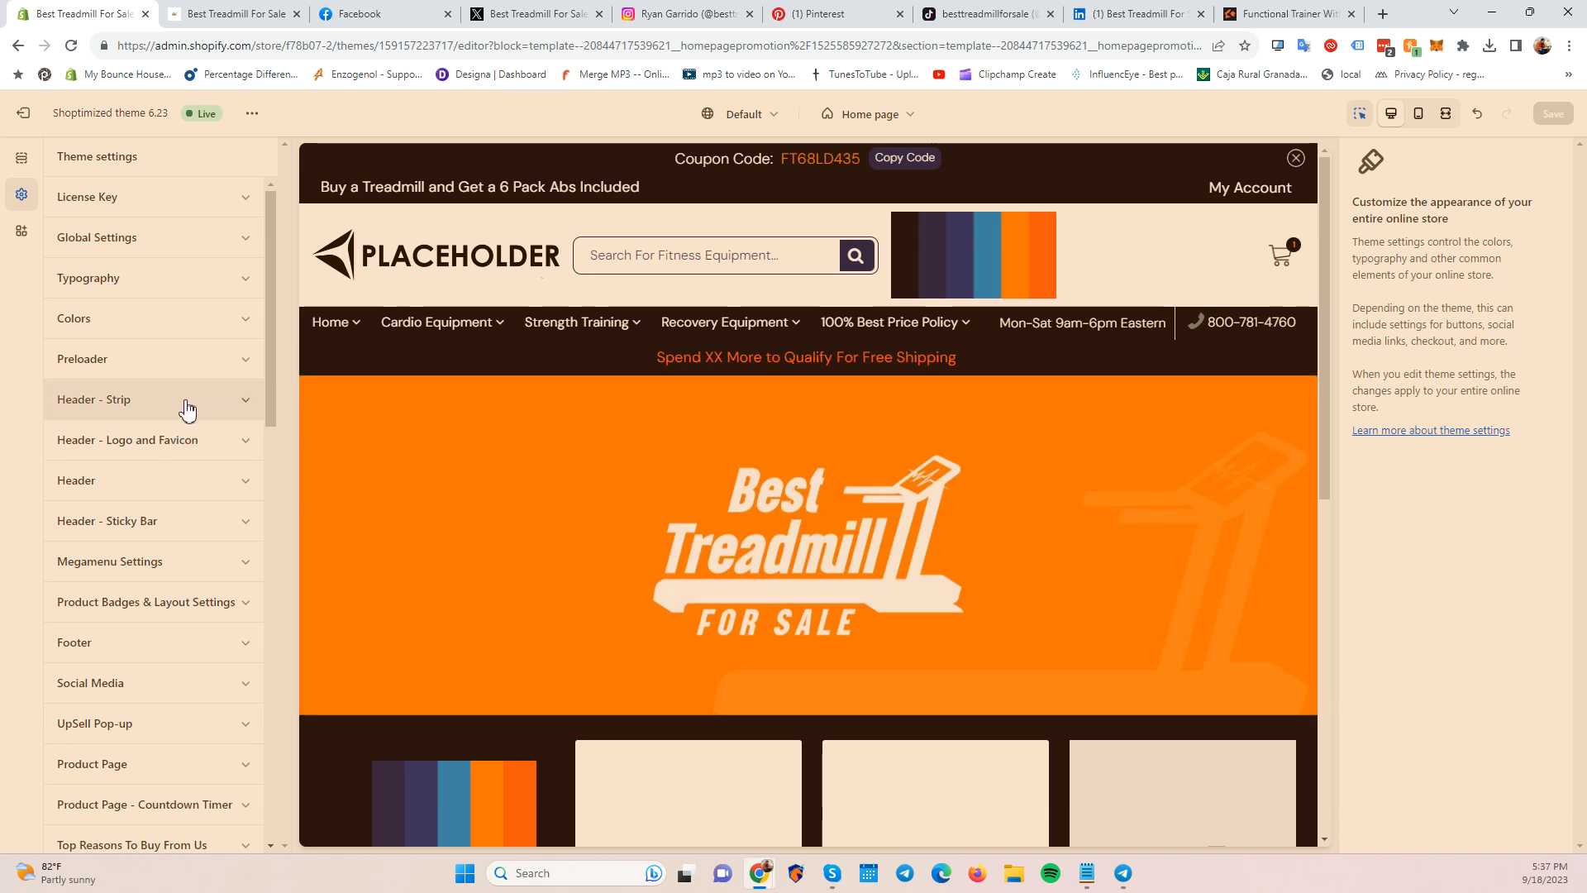
# Examine the Header - Strip settings from the colors and top bar text through Mobile Header to the Facebook Page Plugin.
pyautogui.click(189, 411)
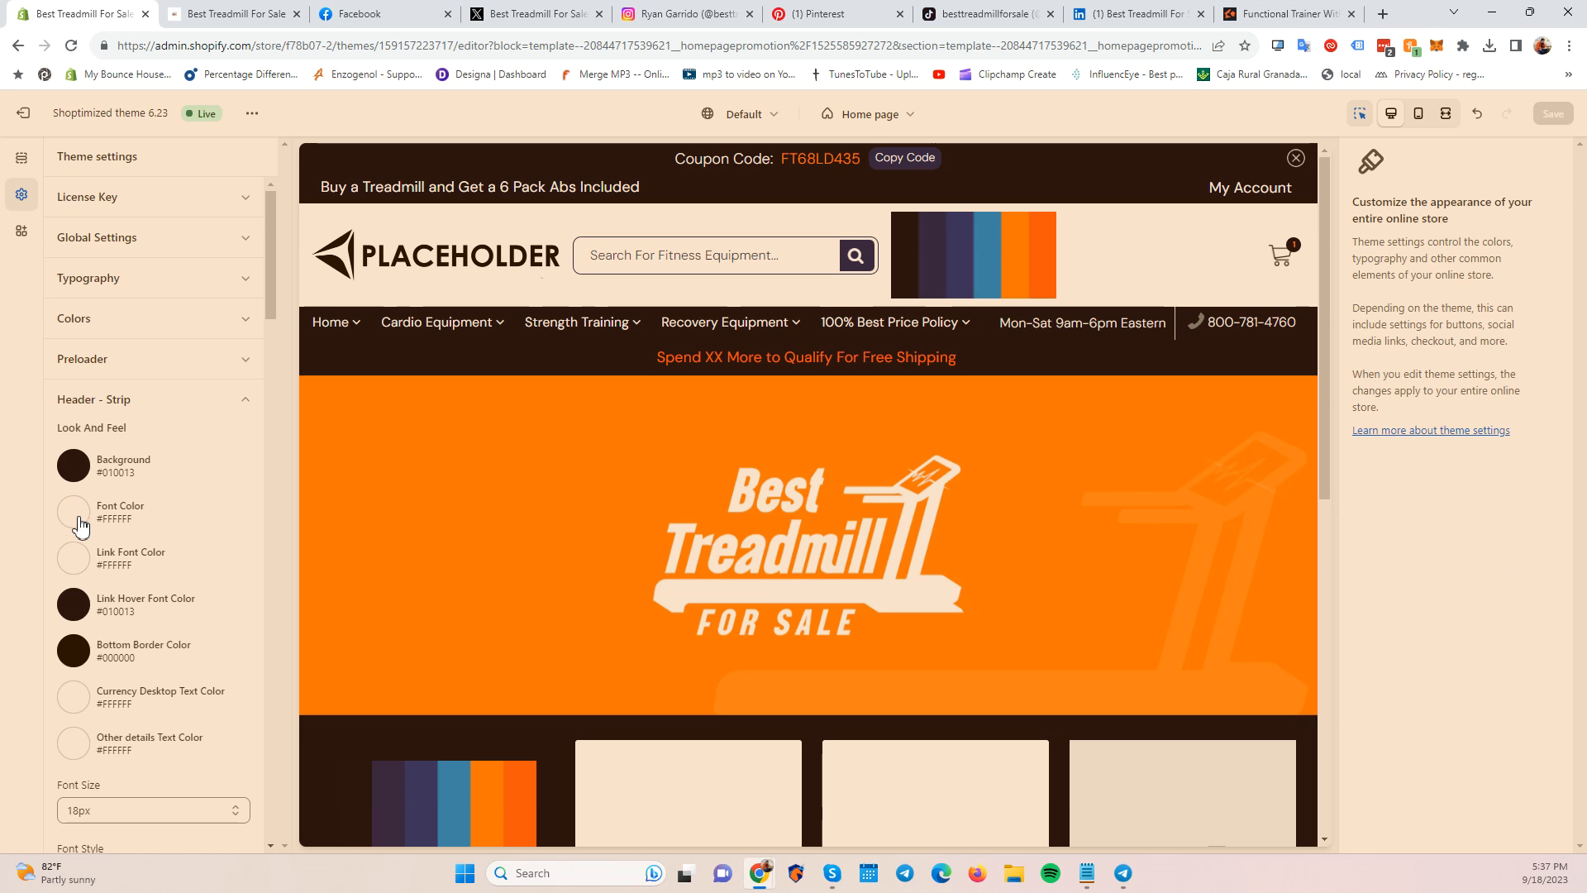
pyautogui.scroll(-4, 124, 480)
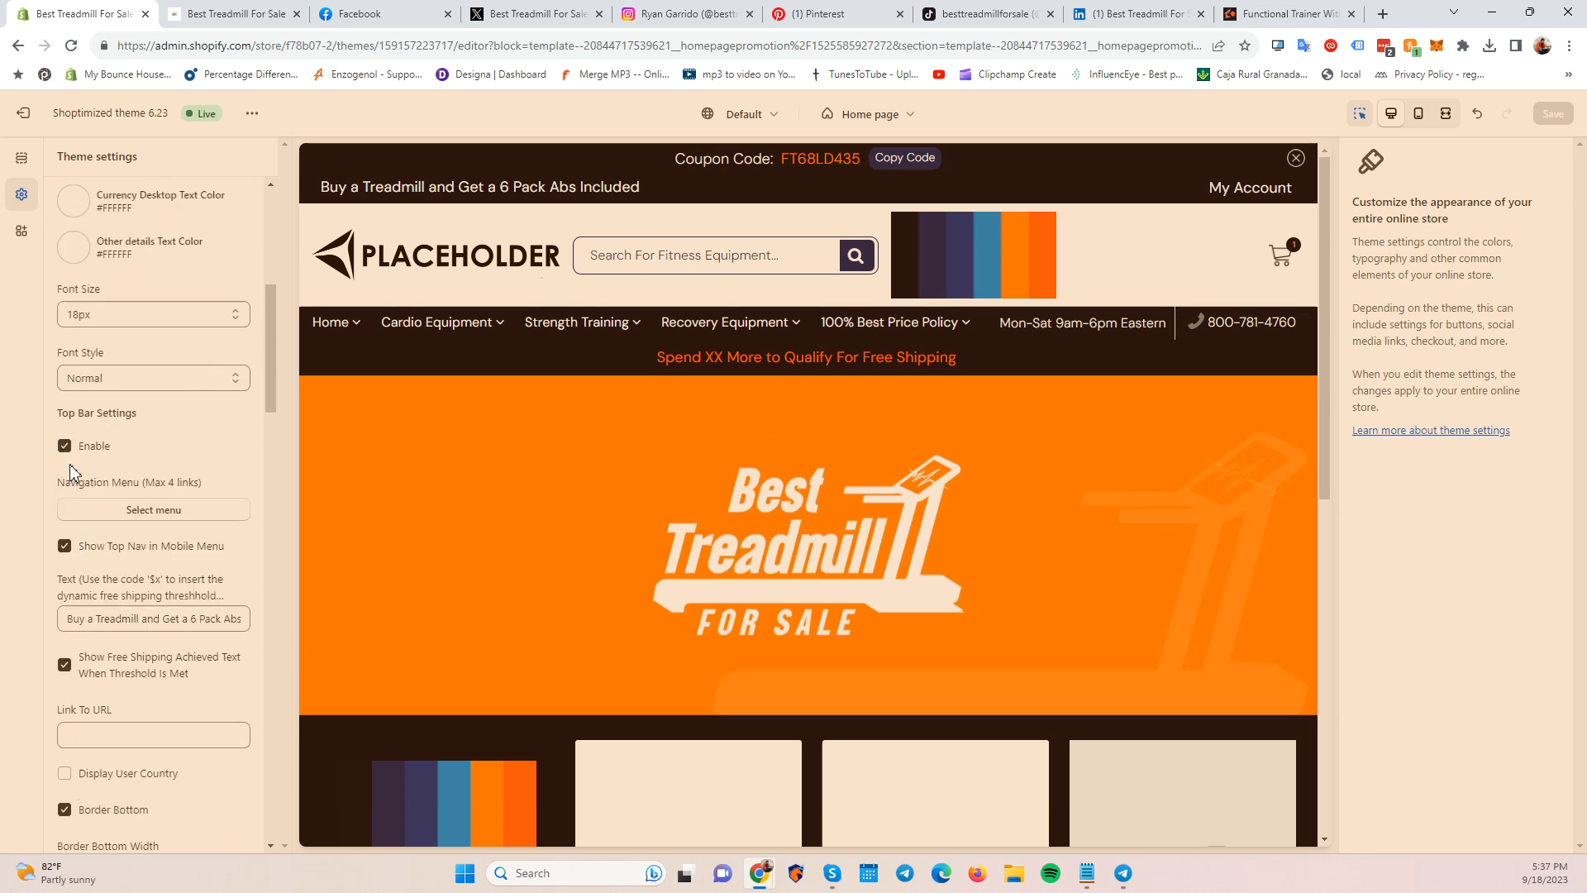
pyautogui.scroll(-1, 75, 616)
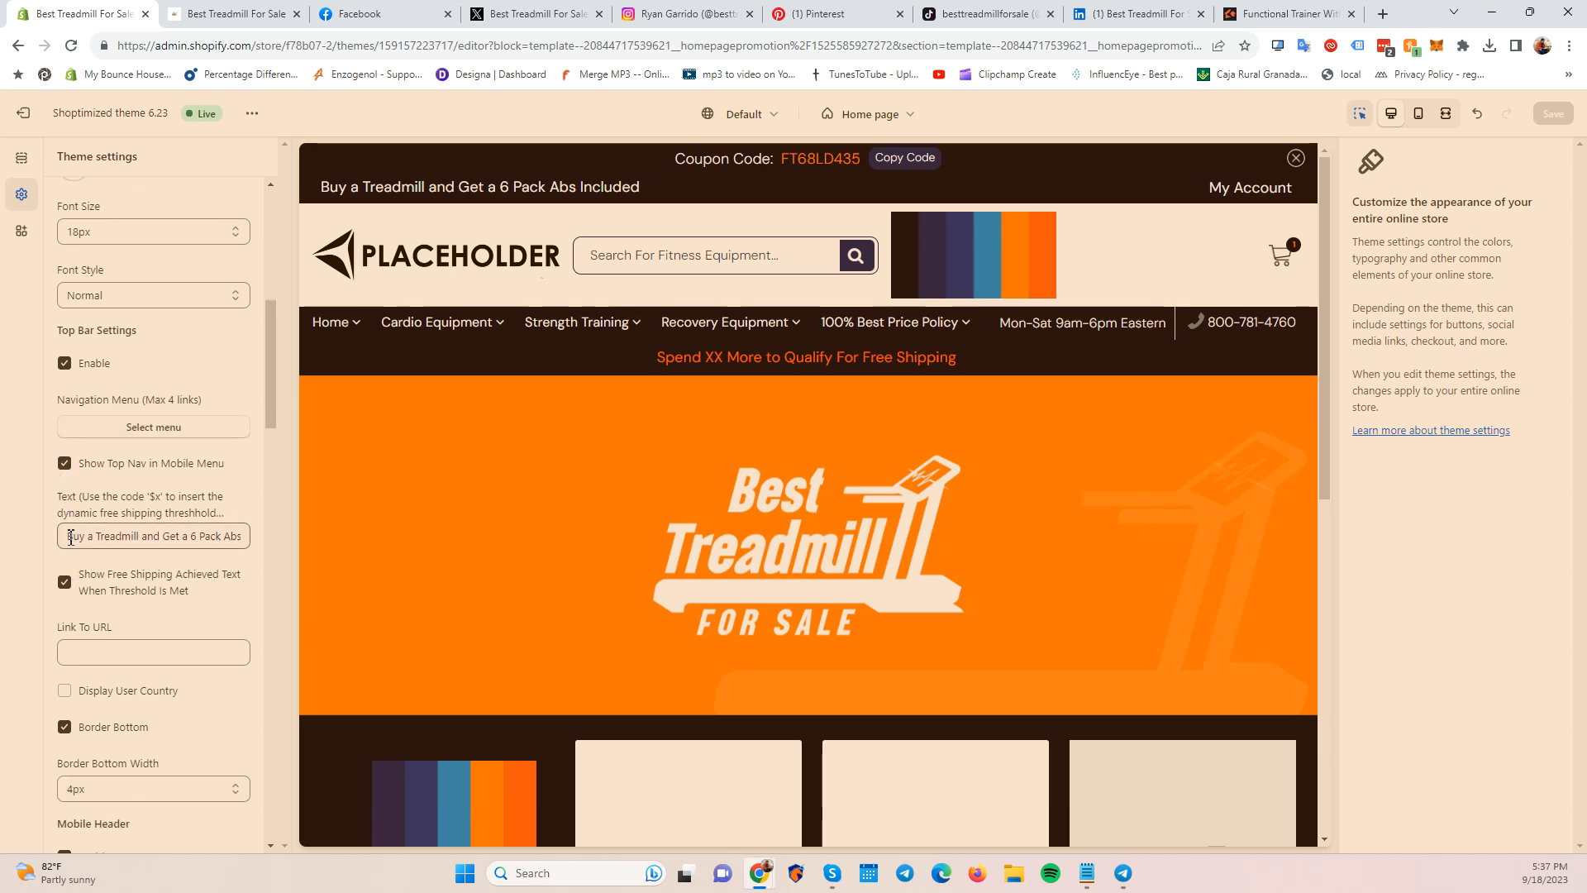
pyautogui.moveTo(69, 536); pyautogui.dragTo(245, 538)
pyautogui.click(178, 536)
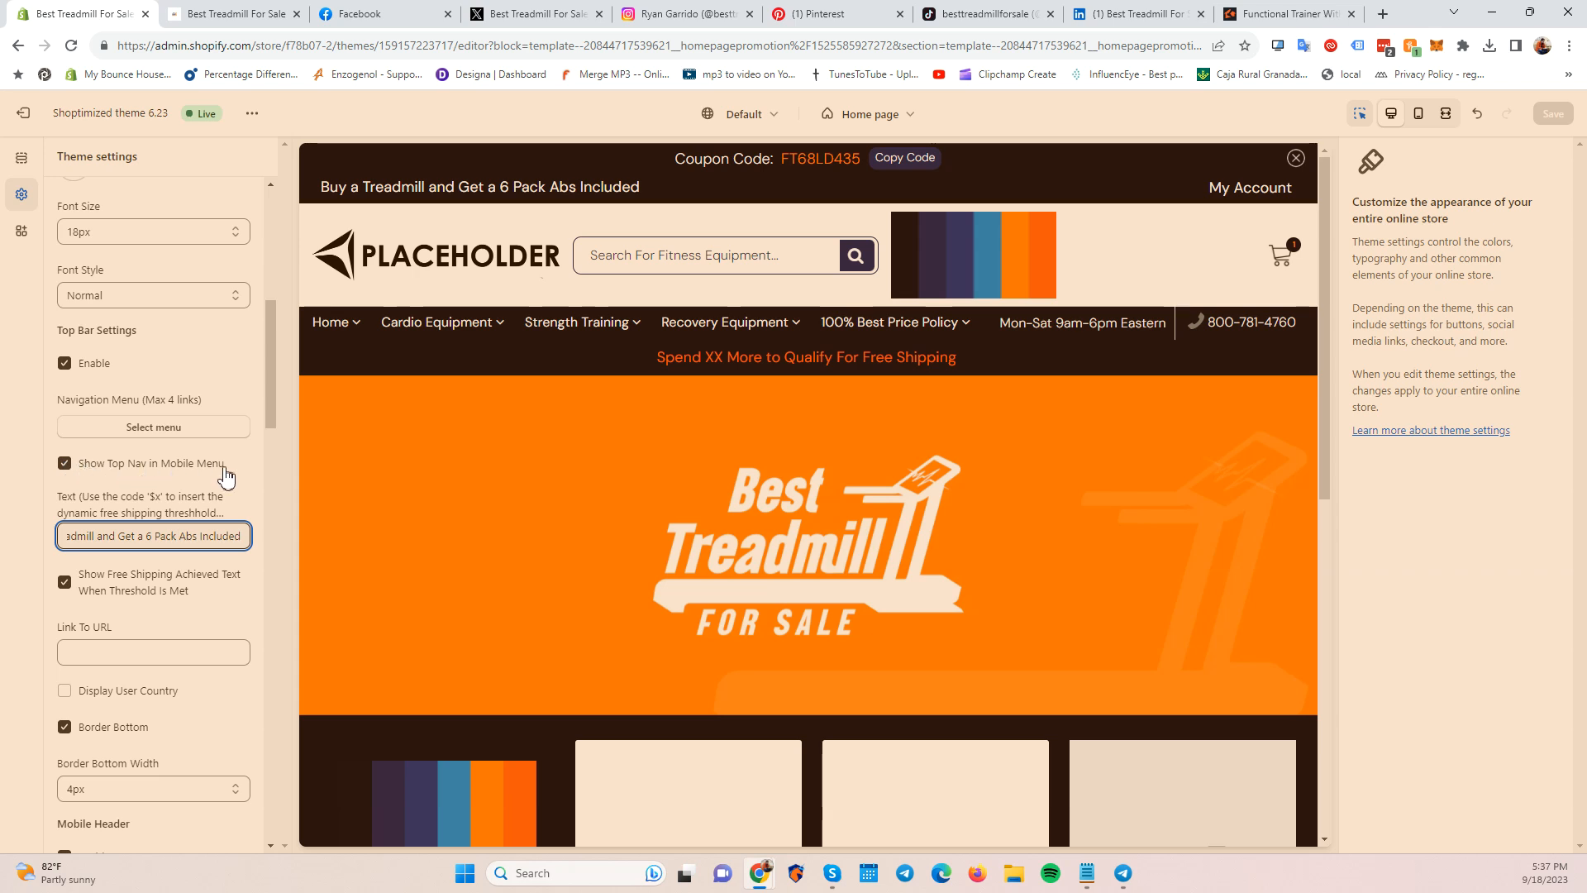
pyautogui.scroll(-2, 224, 475)
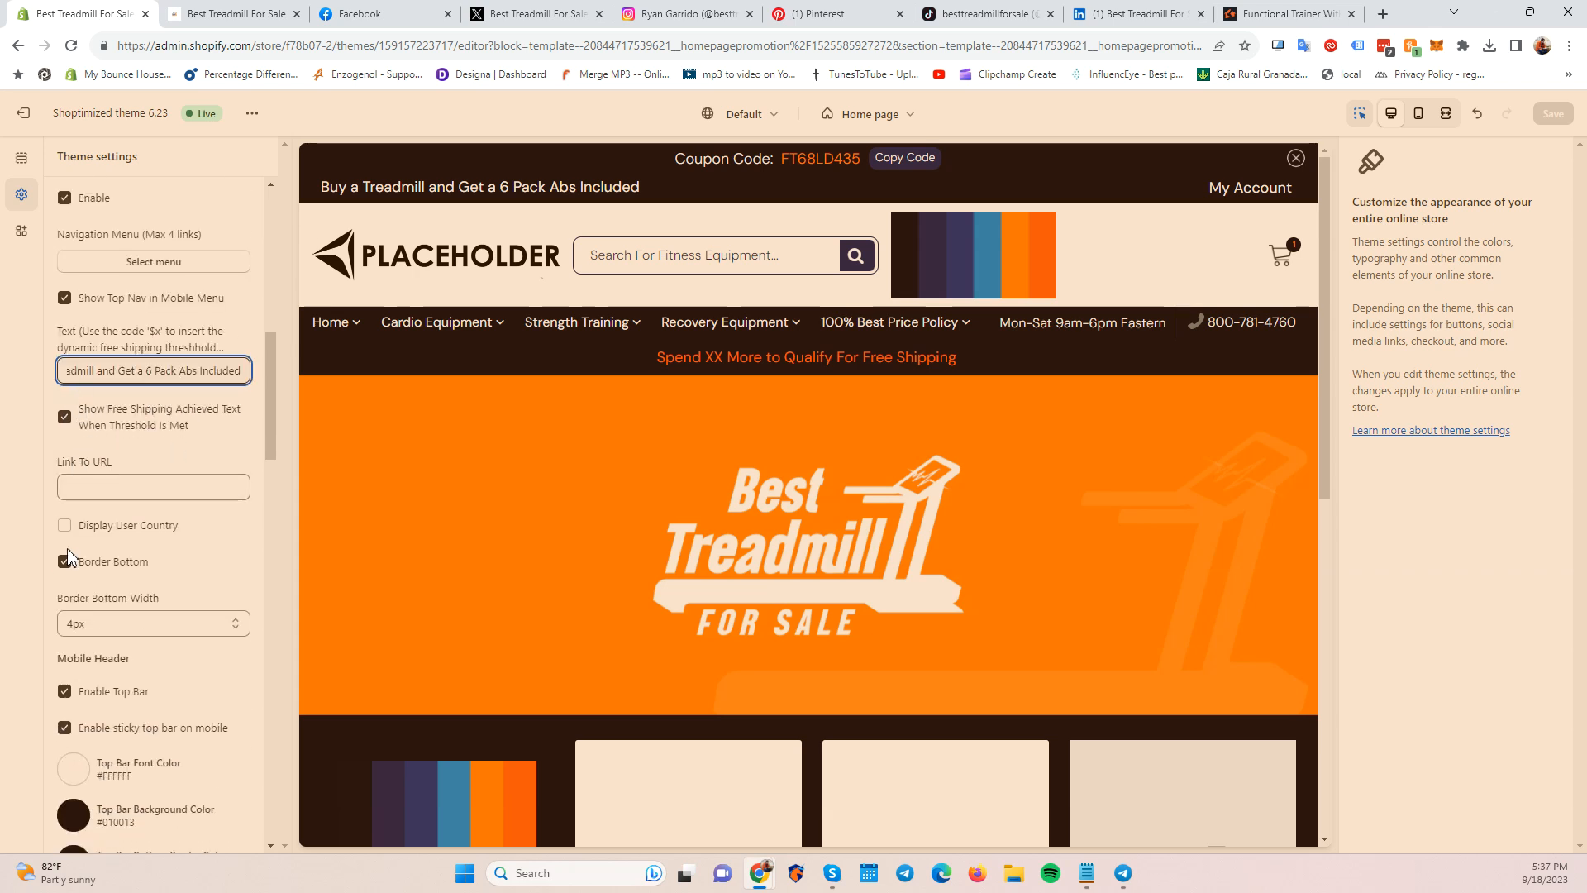
pyautogui.scroll(-2, 86, 546)
pyautogui.scroll(-3, 91, 539)
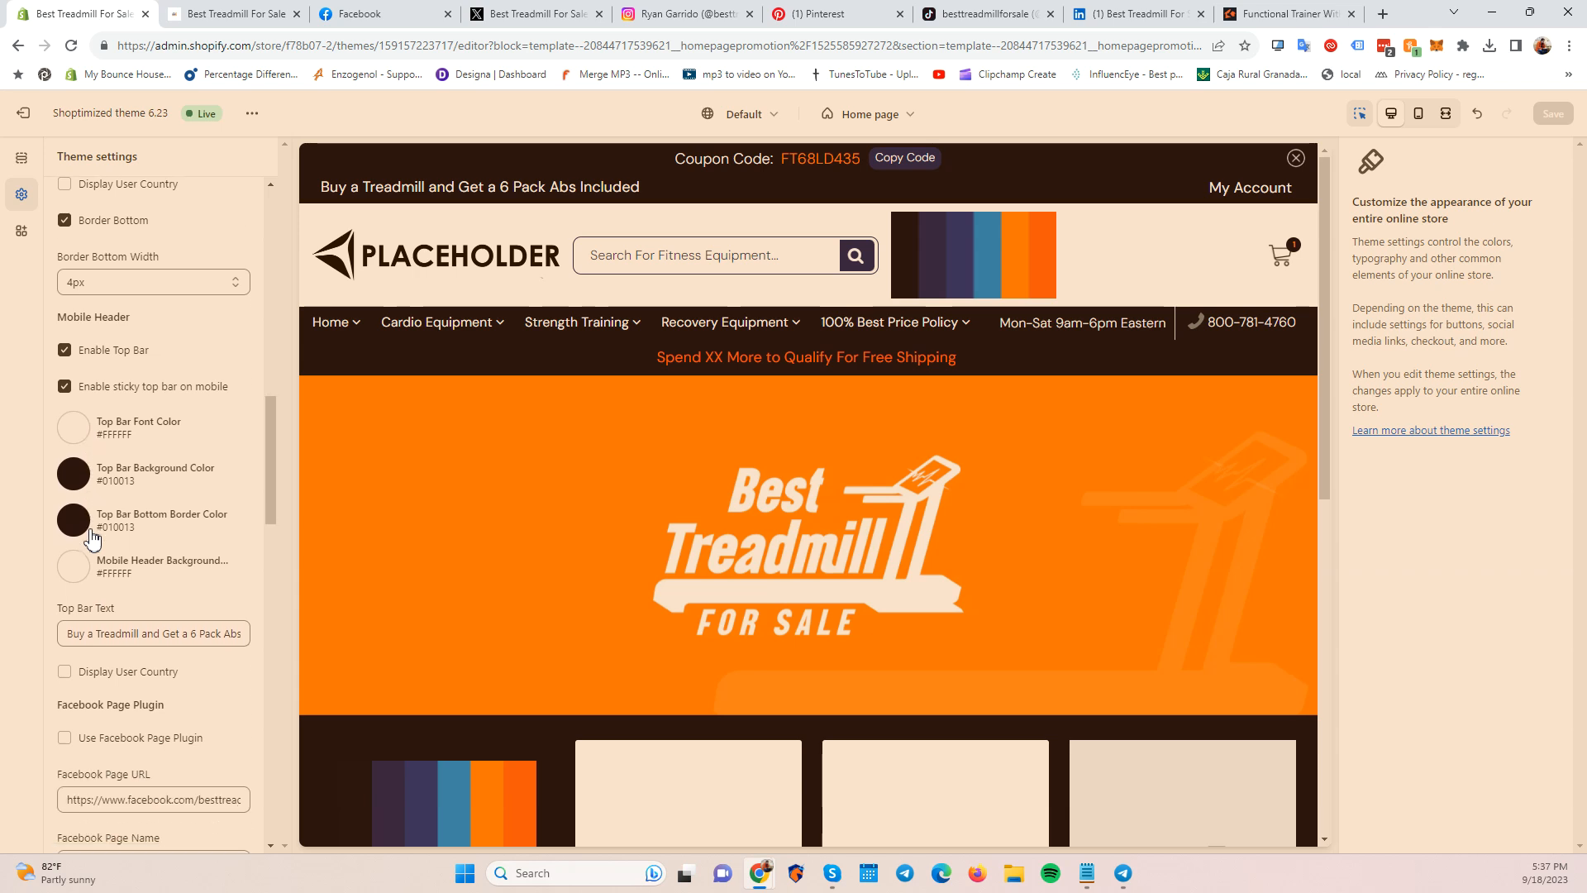
pyautogui.scroll(-3, 91, 539)
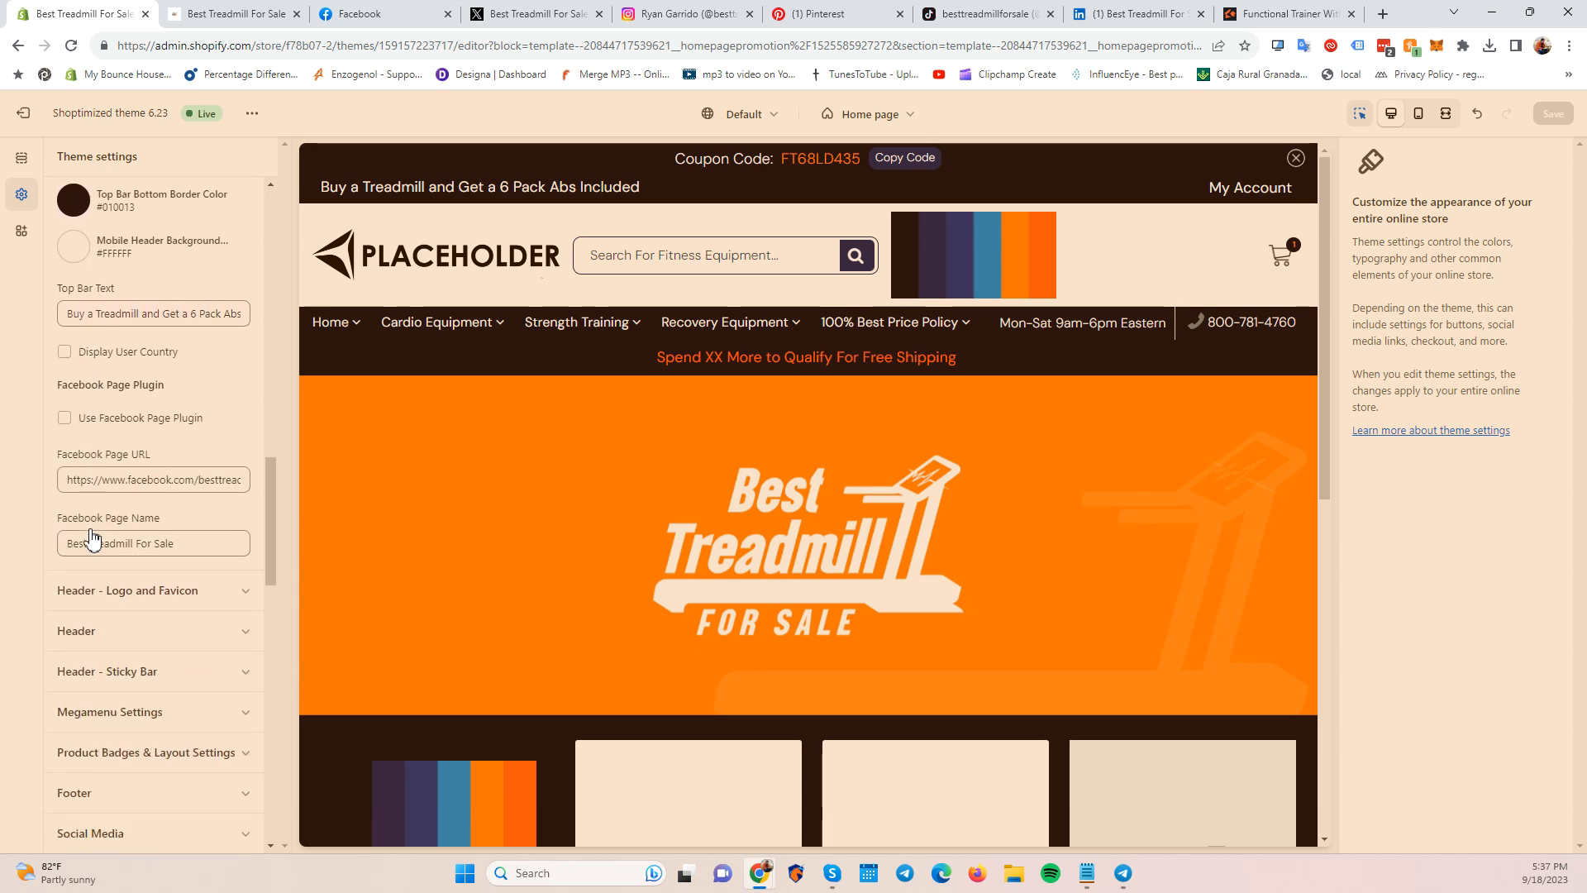
# Recheck the Header - Strip font, top bar and Mobile Header options, and collapse the section.
pyautogui.scroll(3, 91, 539)
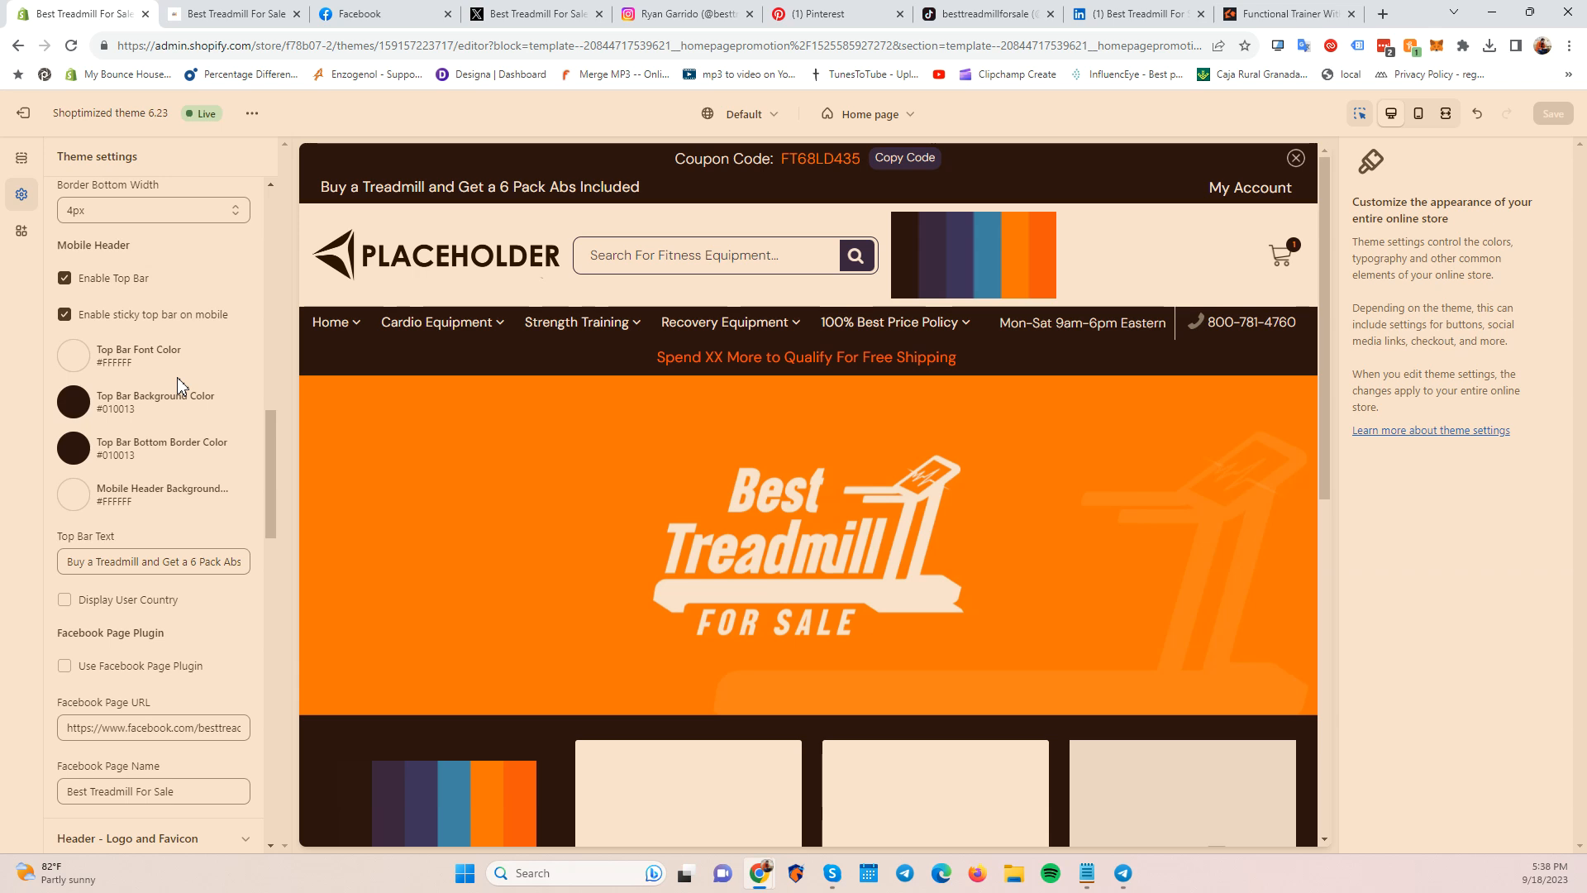
pyautogui.scroll(2, 177, 377)
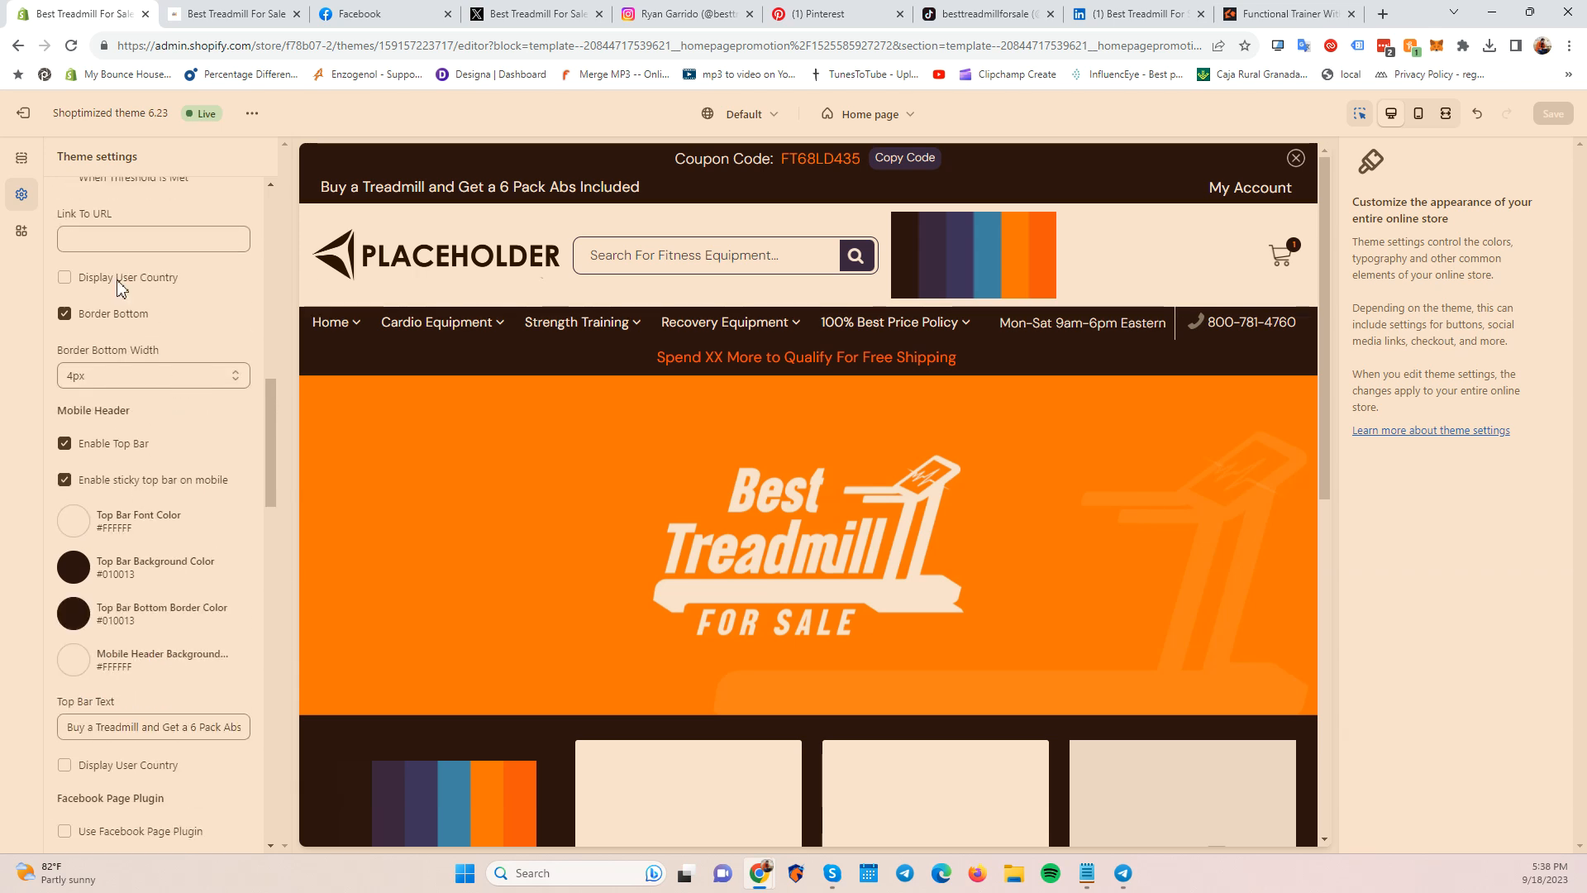
pyautogui.scroll(3, 117, 306)
pyautogui.scroll(5, 150, 495)
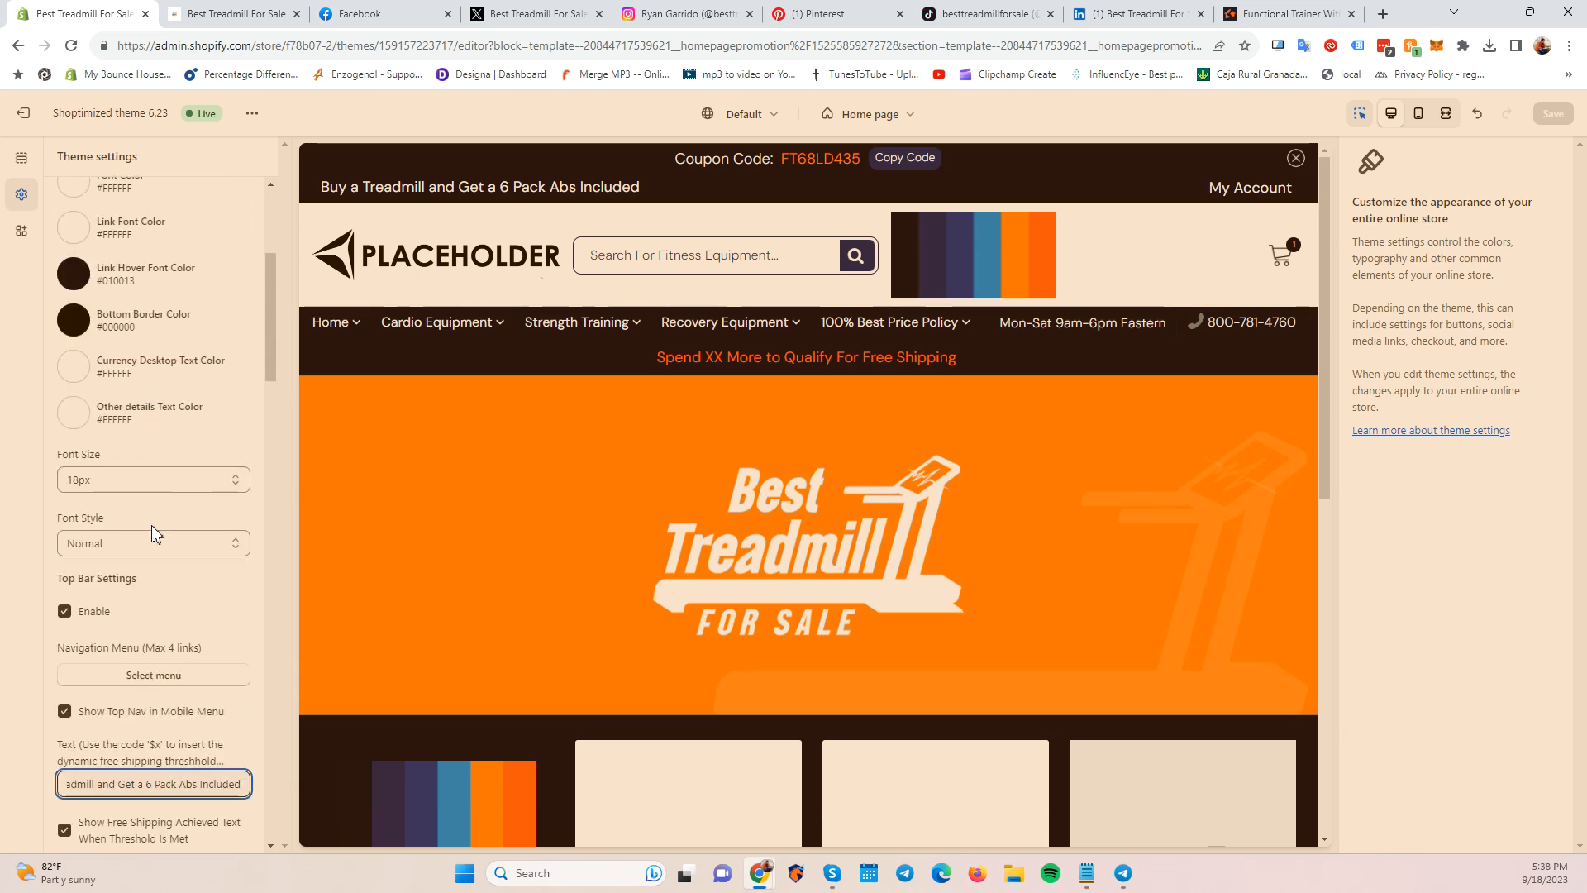
pyautogui.scroll(1, 152, 531)
pyautogui.scroll(-4, 153, 533)
pyautogui.scroll(-3, 154, 533)
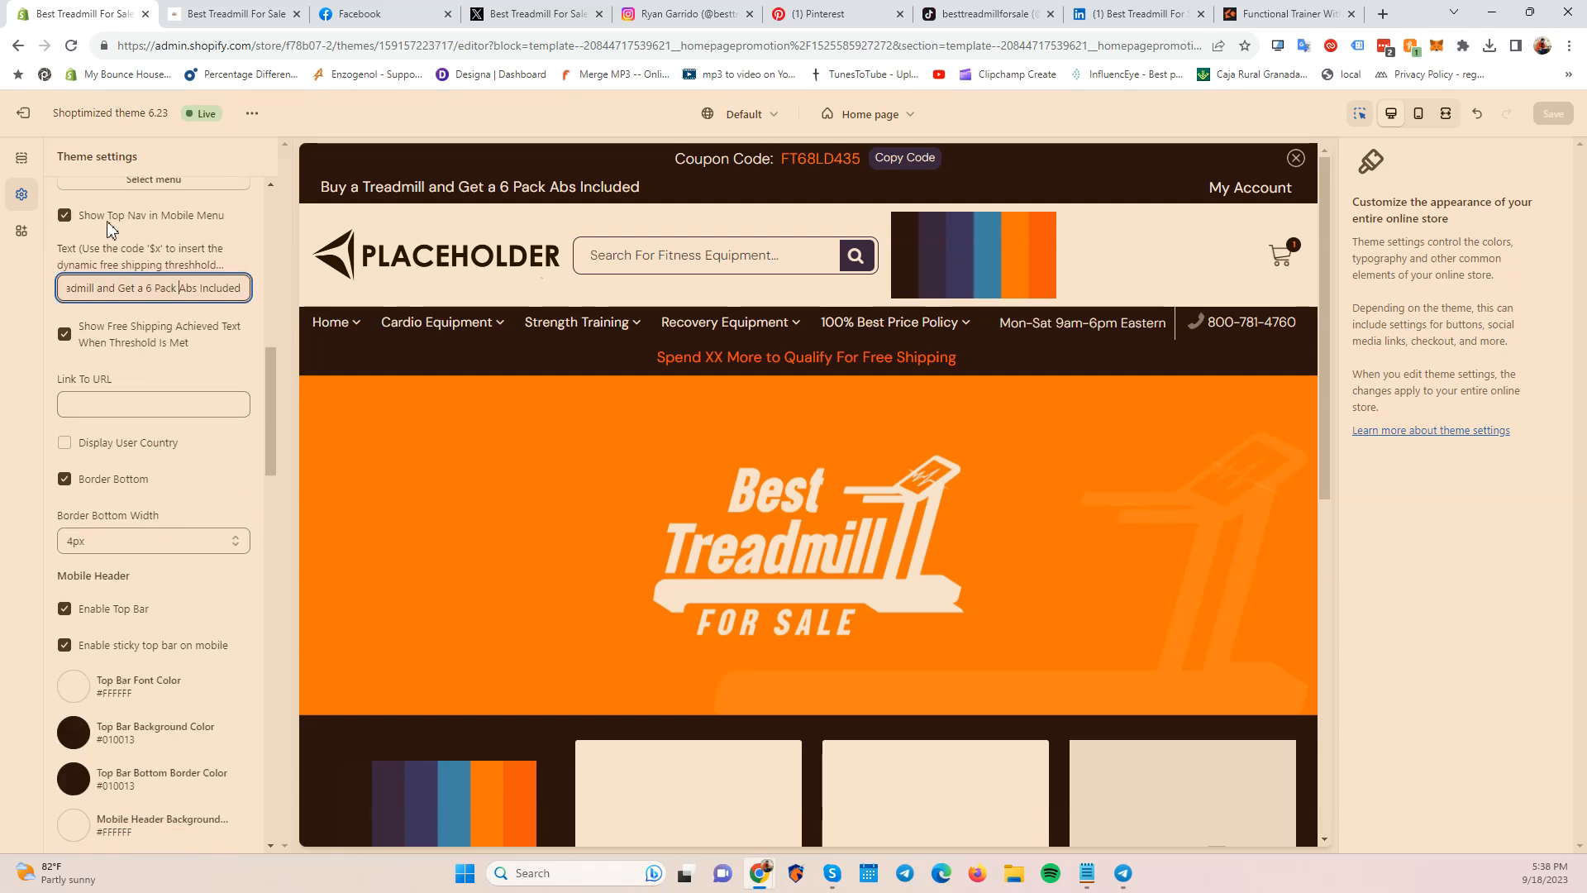
pyautogui.scroll(-4, 179, 496)
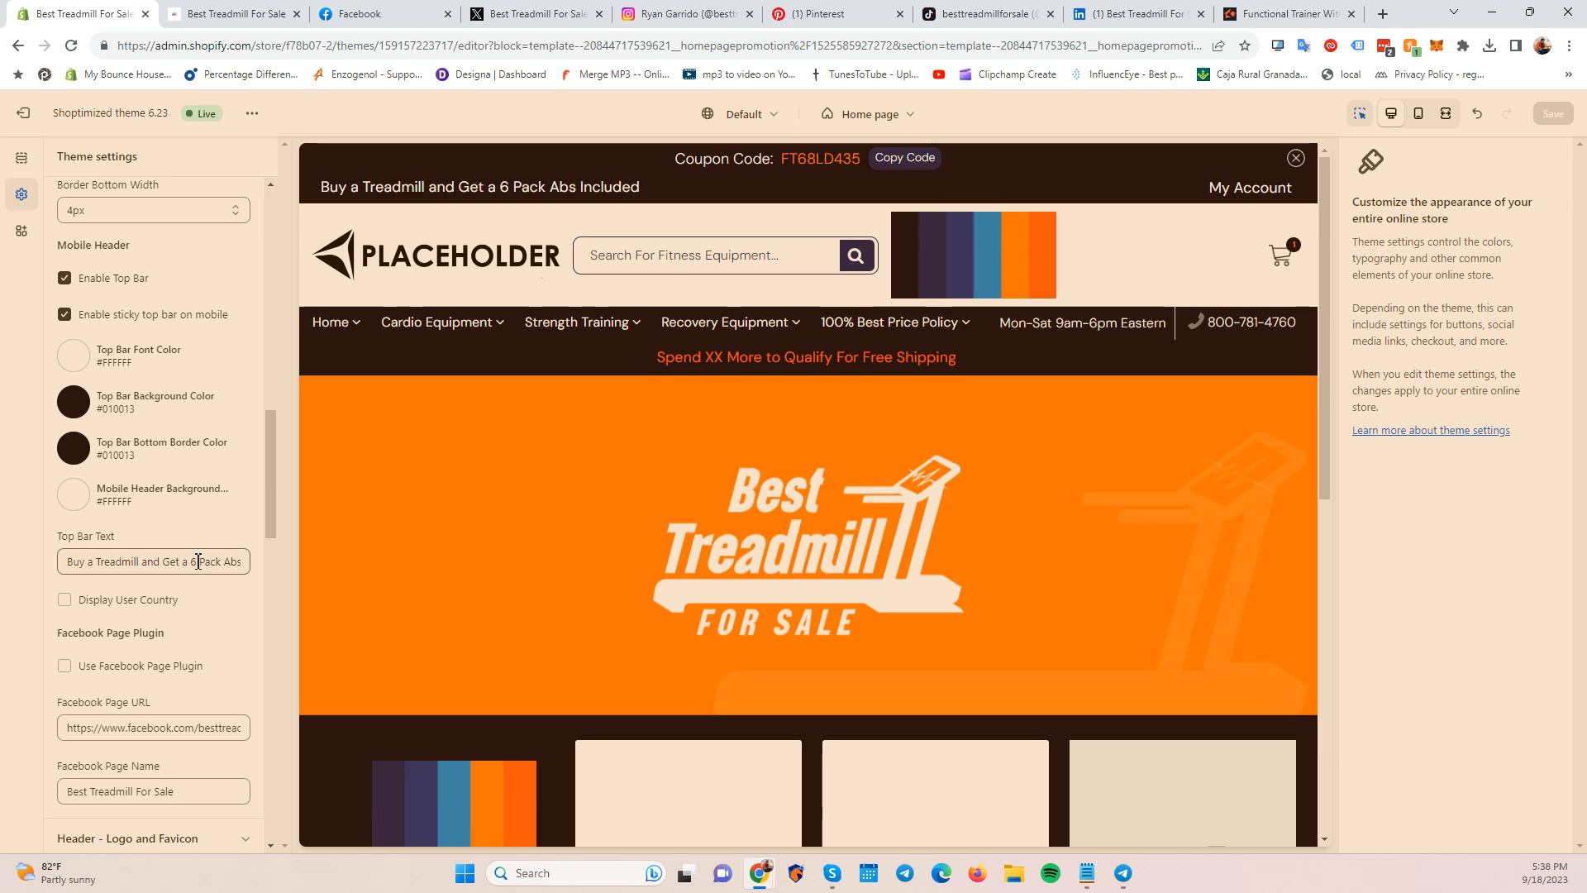
pyautogui.scroll(-4, 201, 606)
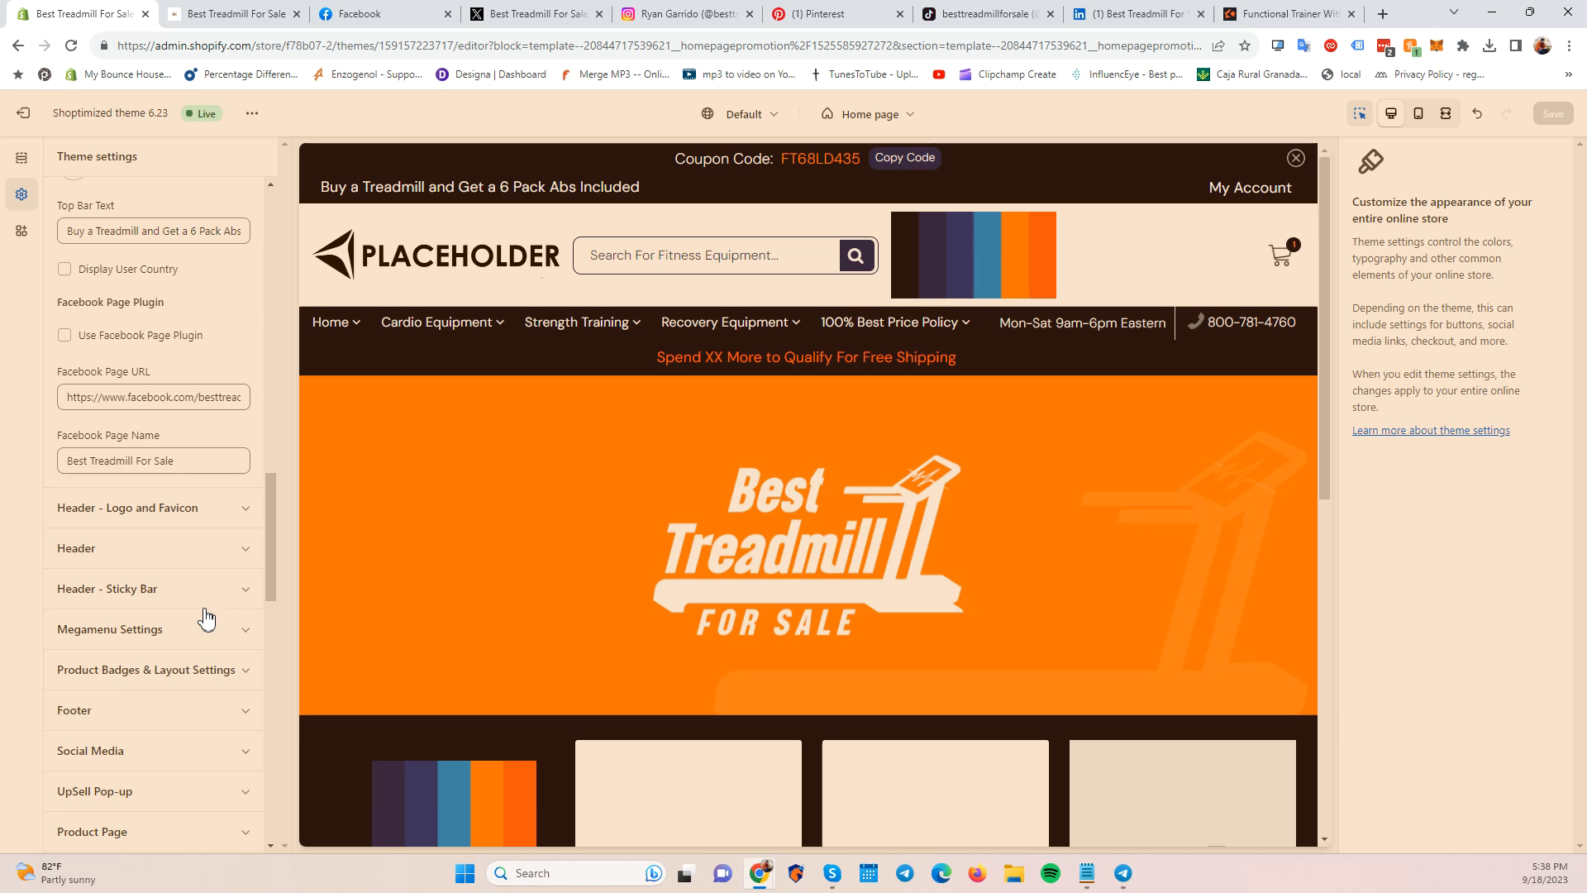
pyautogui.click(215, 592)
pyautogui.scroll(4, 213, 583)
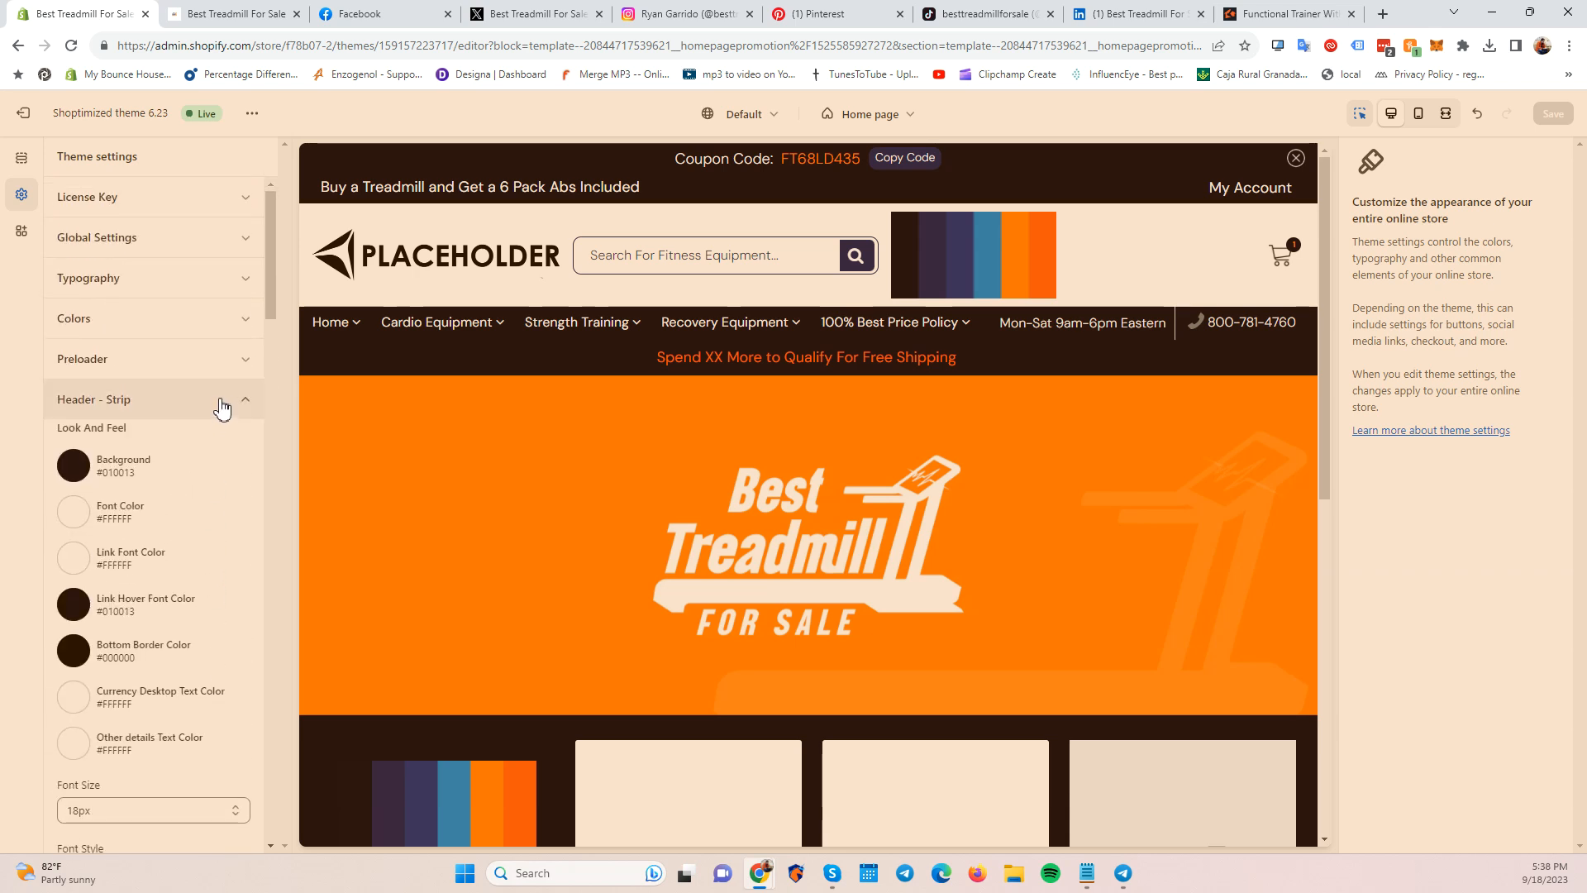
pyautogui.click(222, 405)
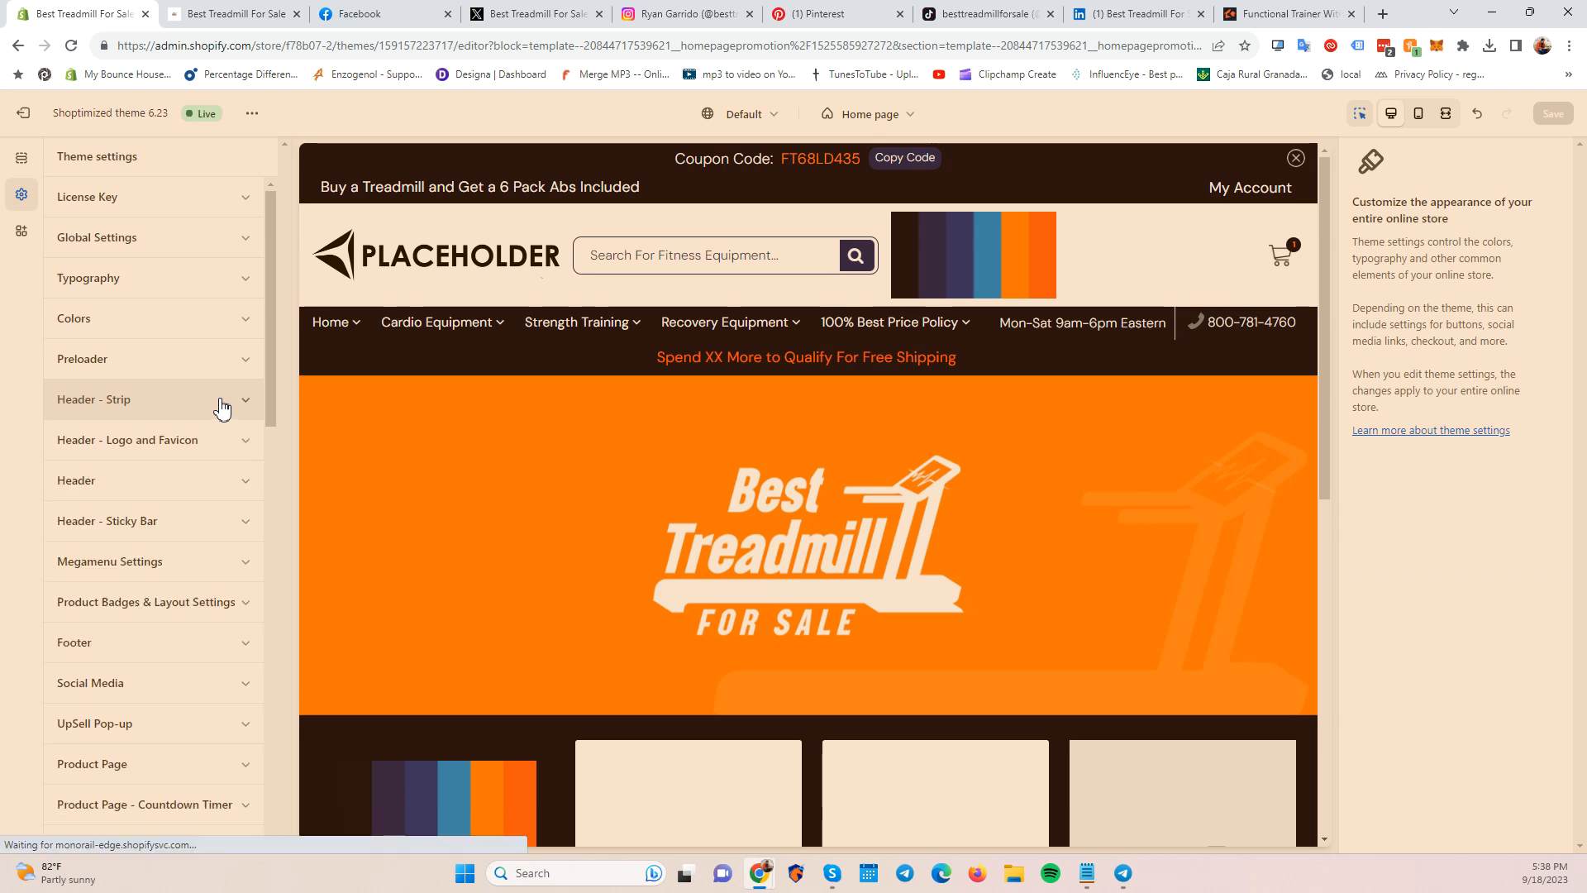
# Review the Header - Logo and Favicon settings, covering the custom logo, maximum logo width and custom favicon, and locate the favicon on the store's browser tab.
pyautogui.click(198, 441)
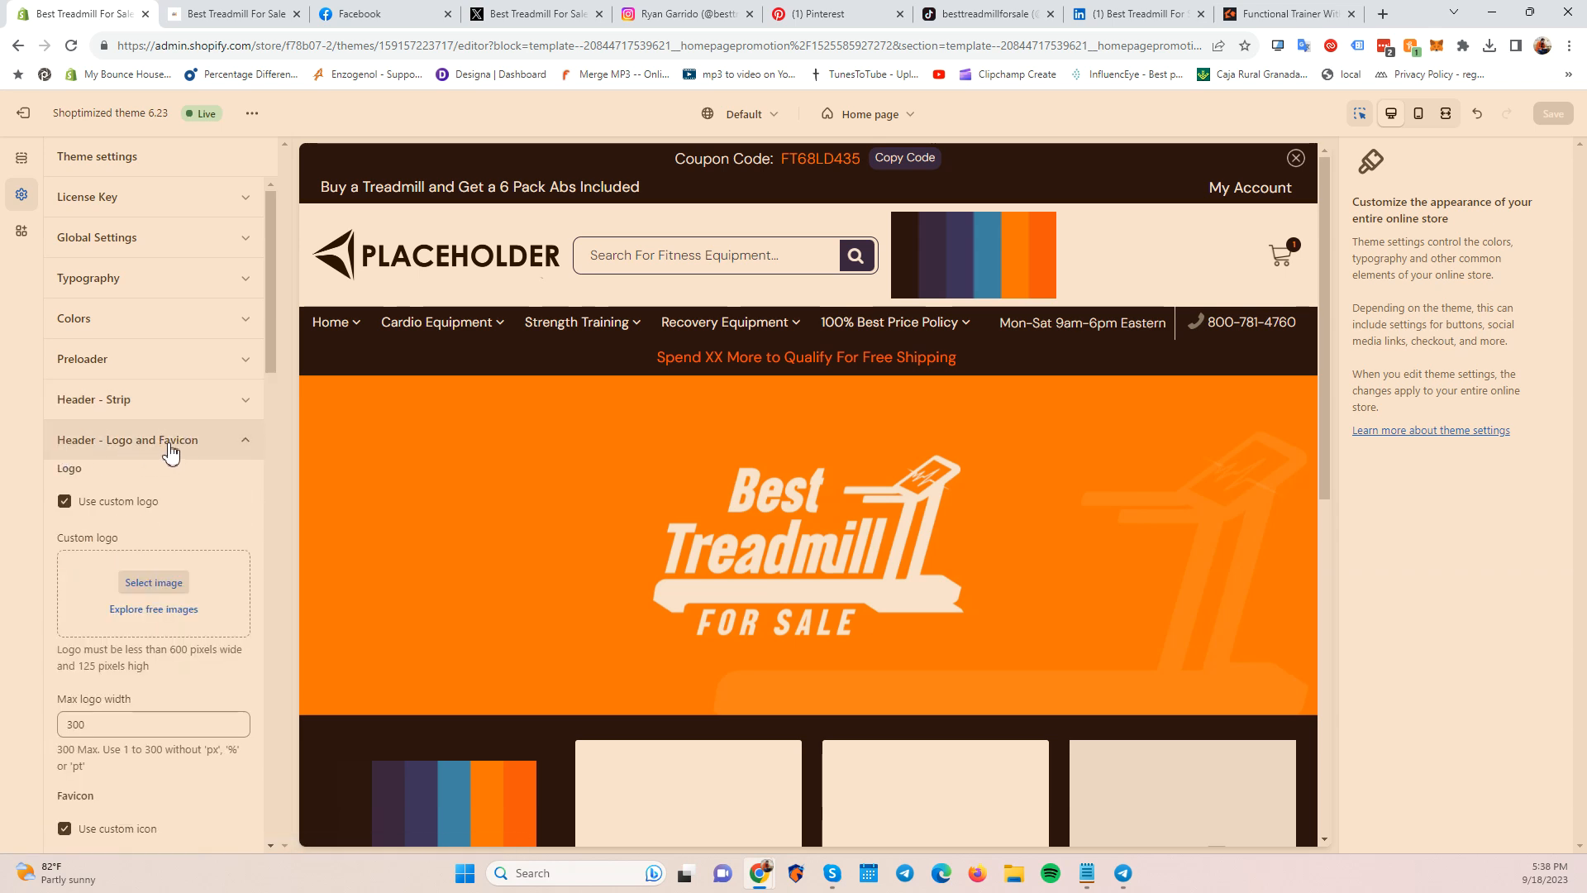
pyautogui.scroll(-2, 145, 601)
pyautogui.scroll(2, 144, 582)
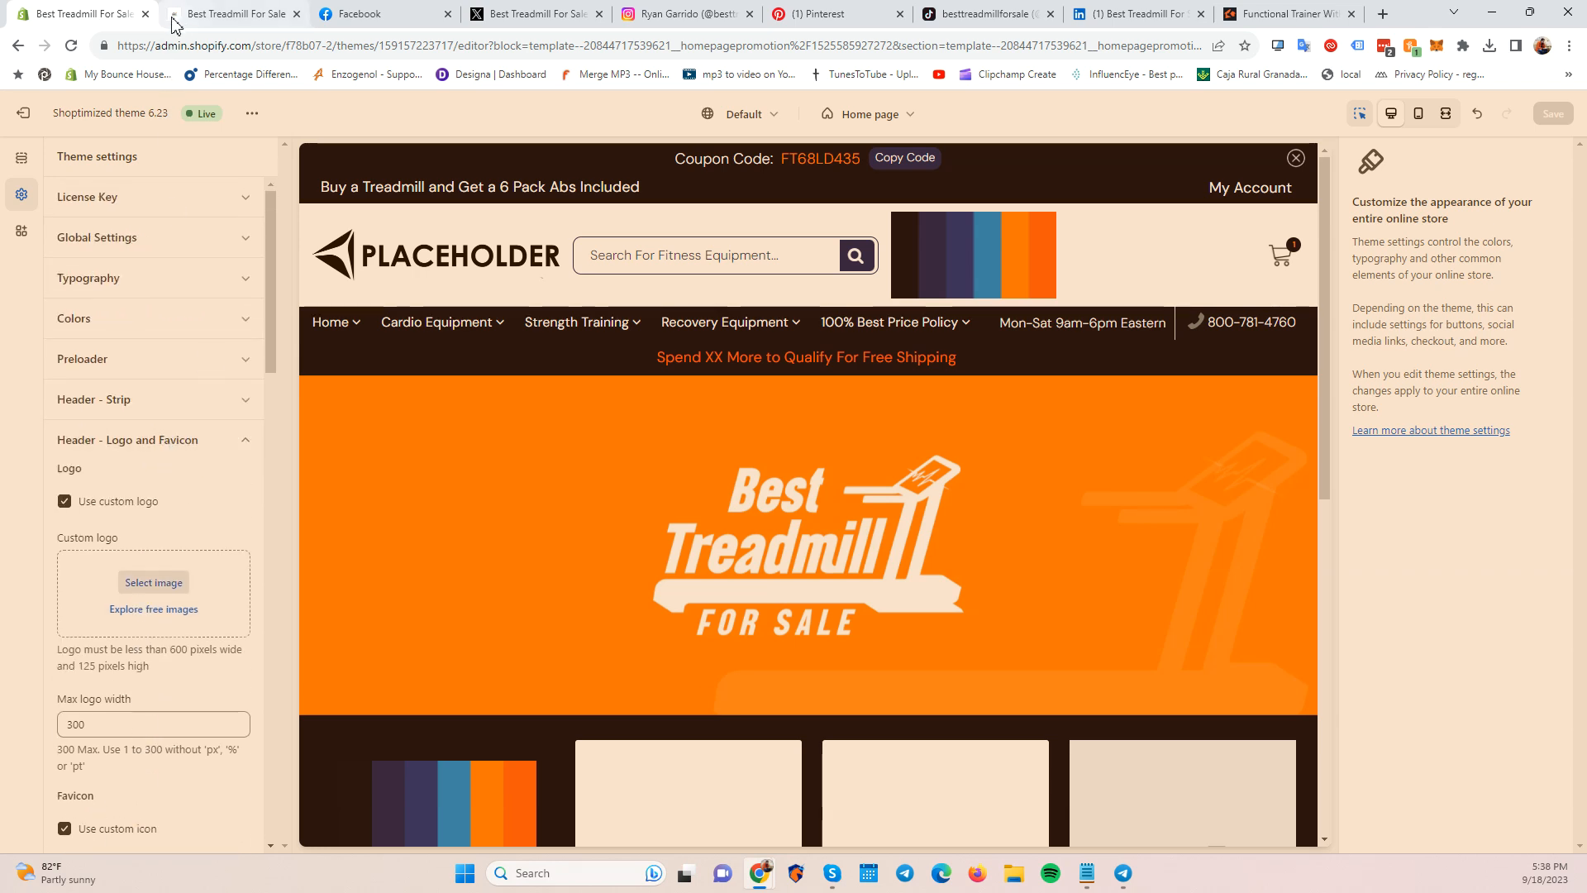
pyautogui.moveTo(175, 23)
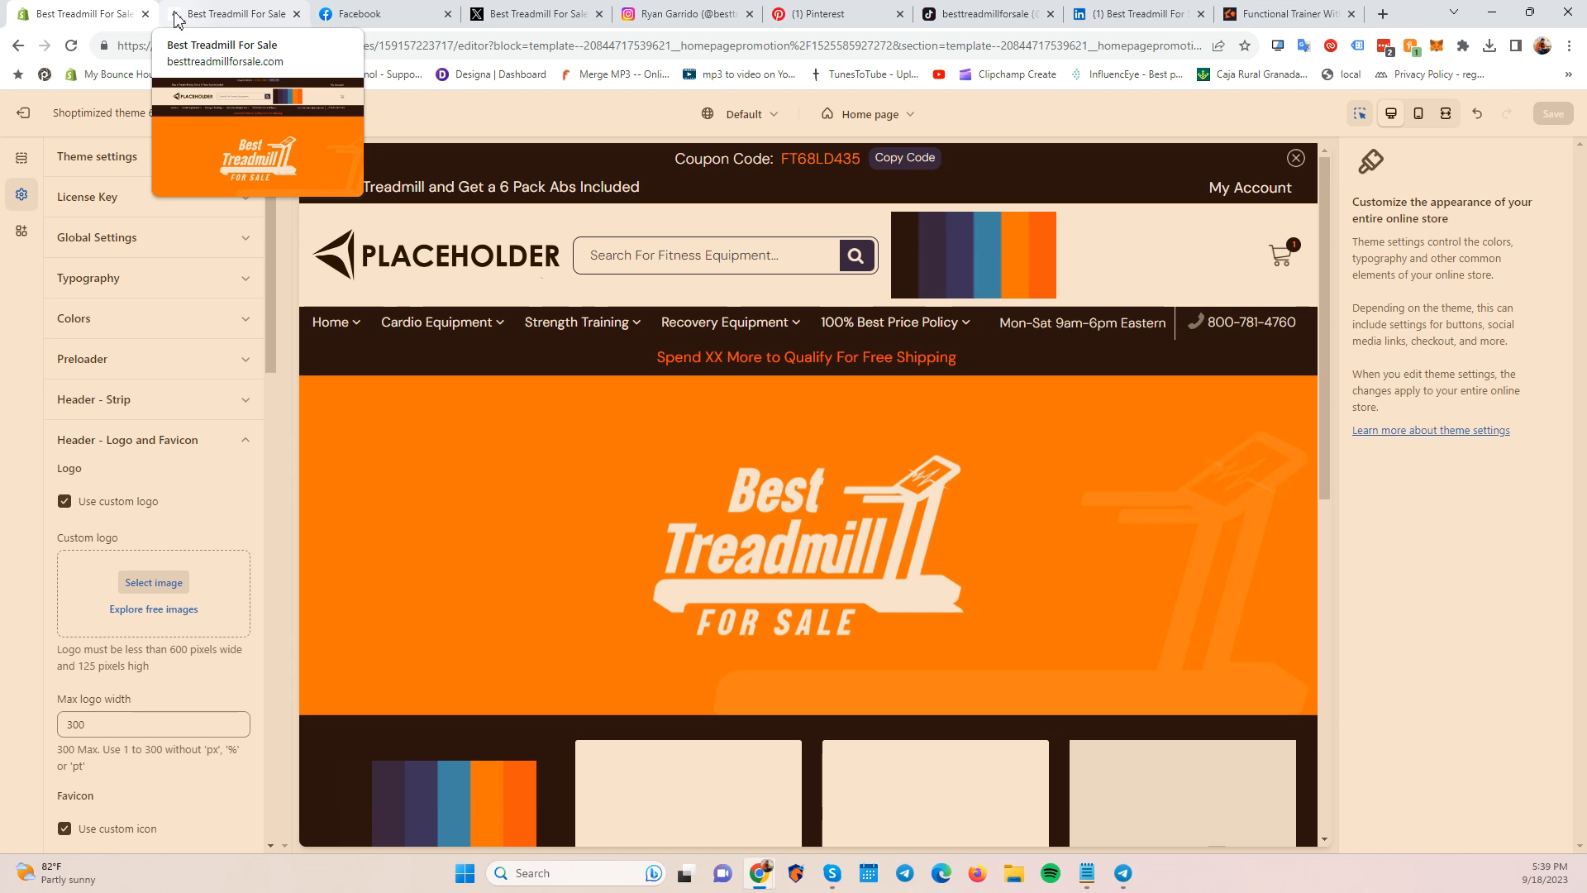
pyautogui.scroll(-2, 178, 463)
pyautogui.scroll(-1, 177, 470)
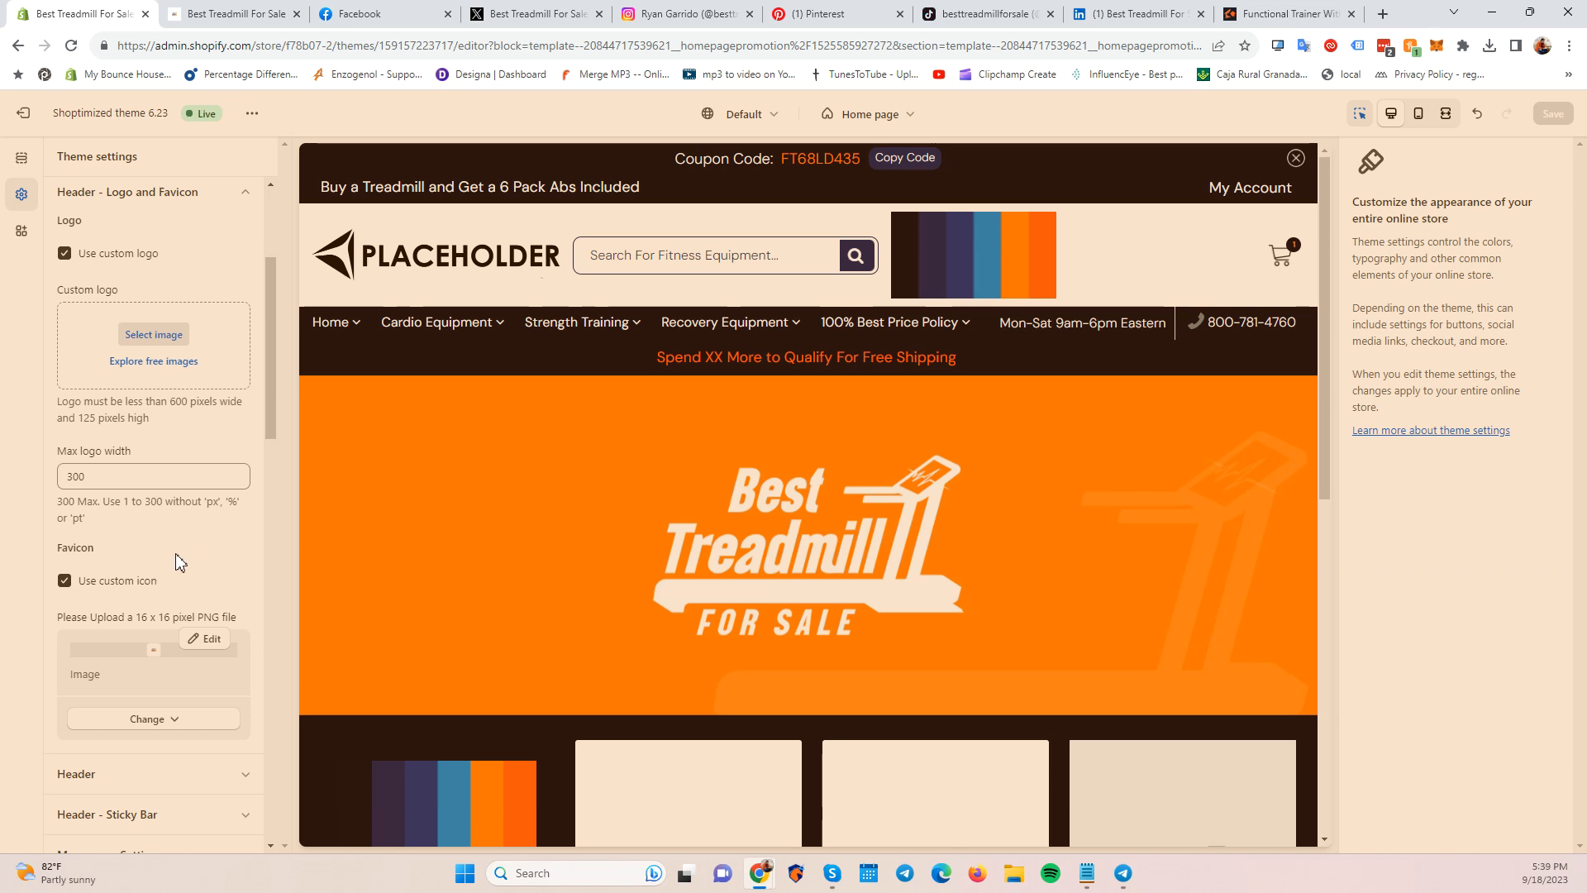
pyautogui.scroll(-2, 110, 598)
pyautogui.scroll(-2, 160, 514)
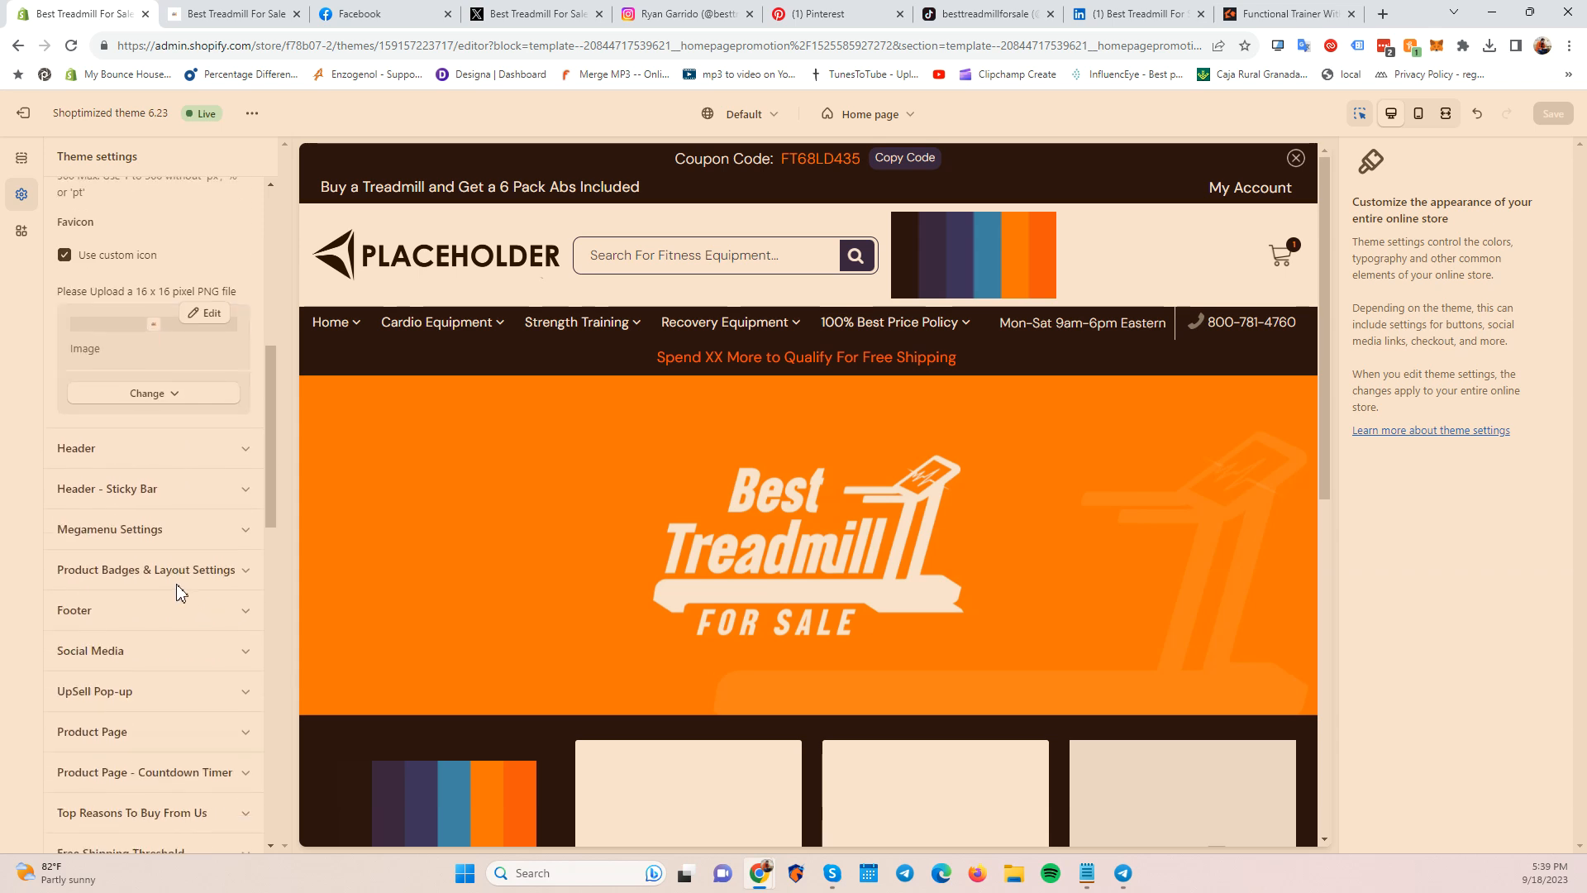
# Open the Header settings and examine the sticky header and cart icon options alongside the home page preview from slideshow to footer.
pyautogui.click(166, 449)
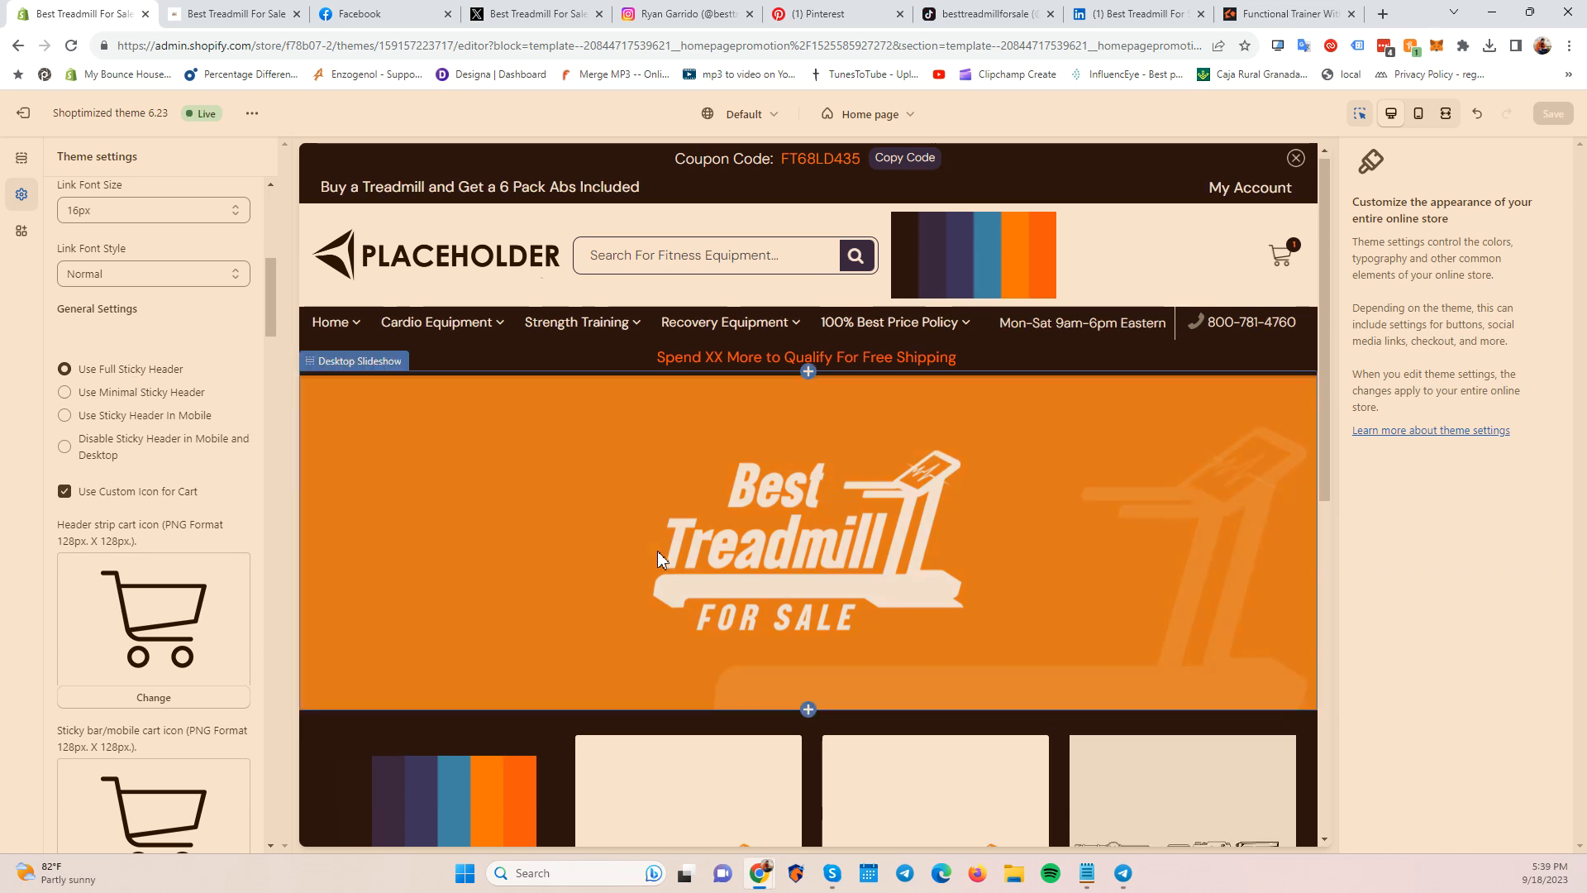
pyautogui.scroll(-10, 657, 551)
pyautogui.scroll(8, 629, 587)
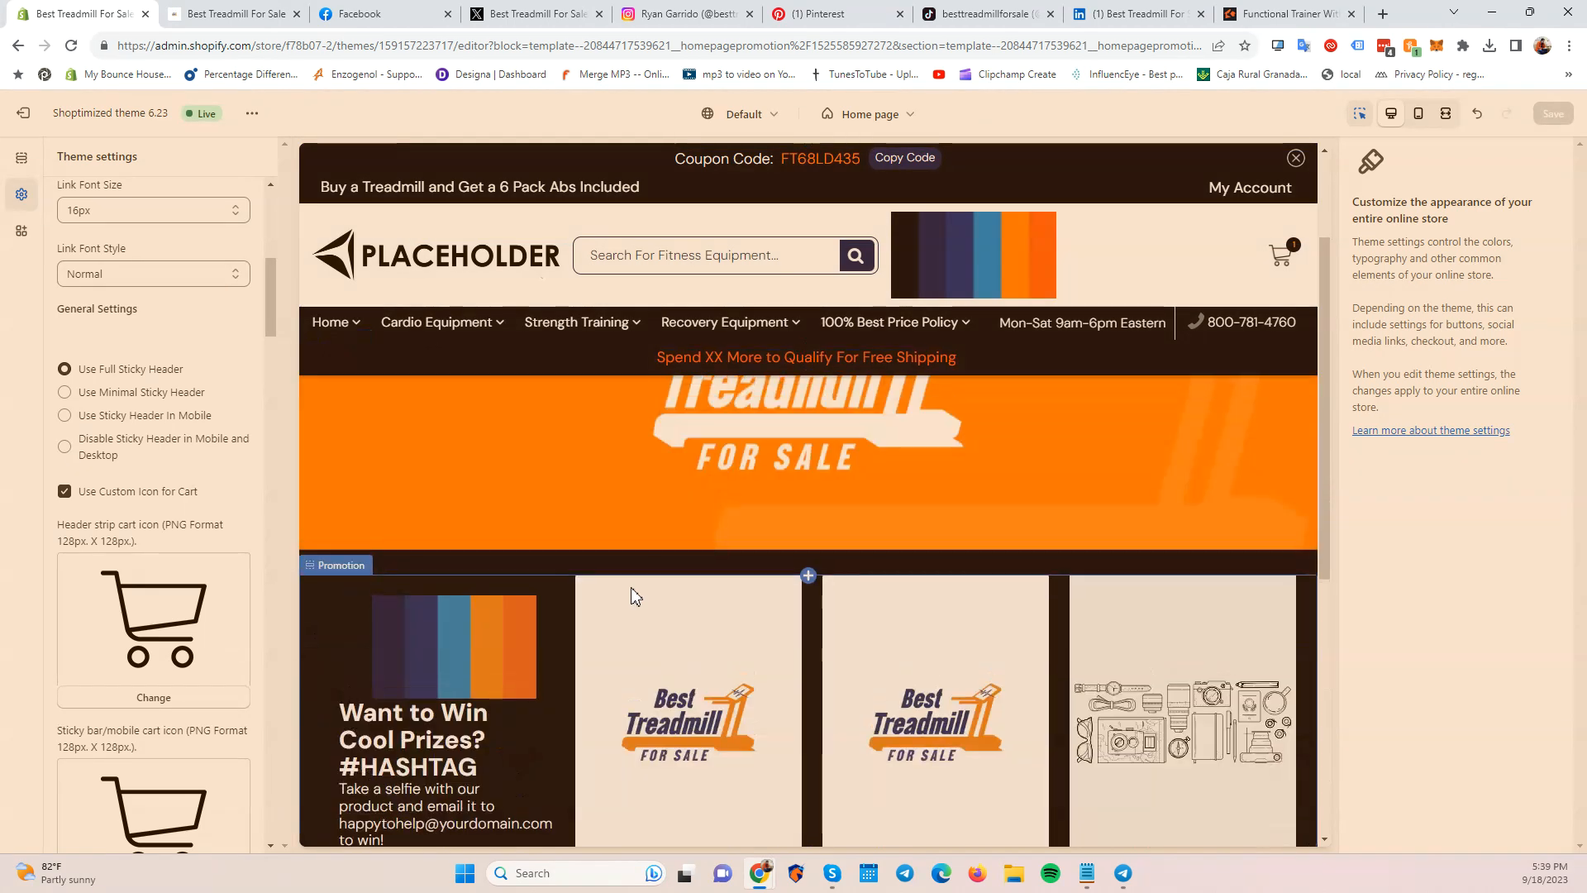
pyautogui.scroll(-1, 632, 595)
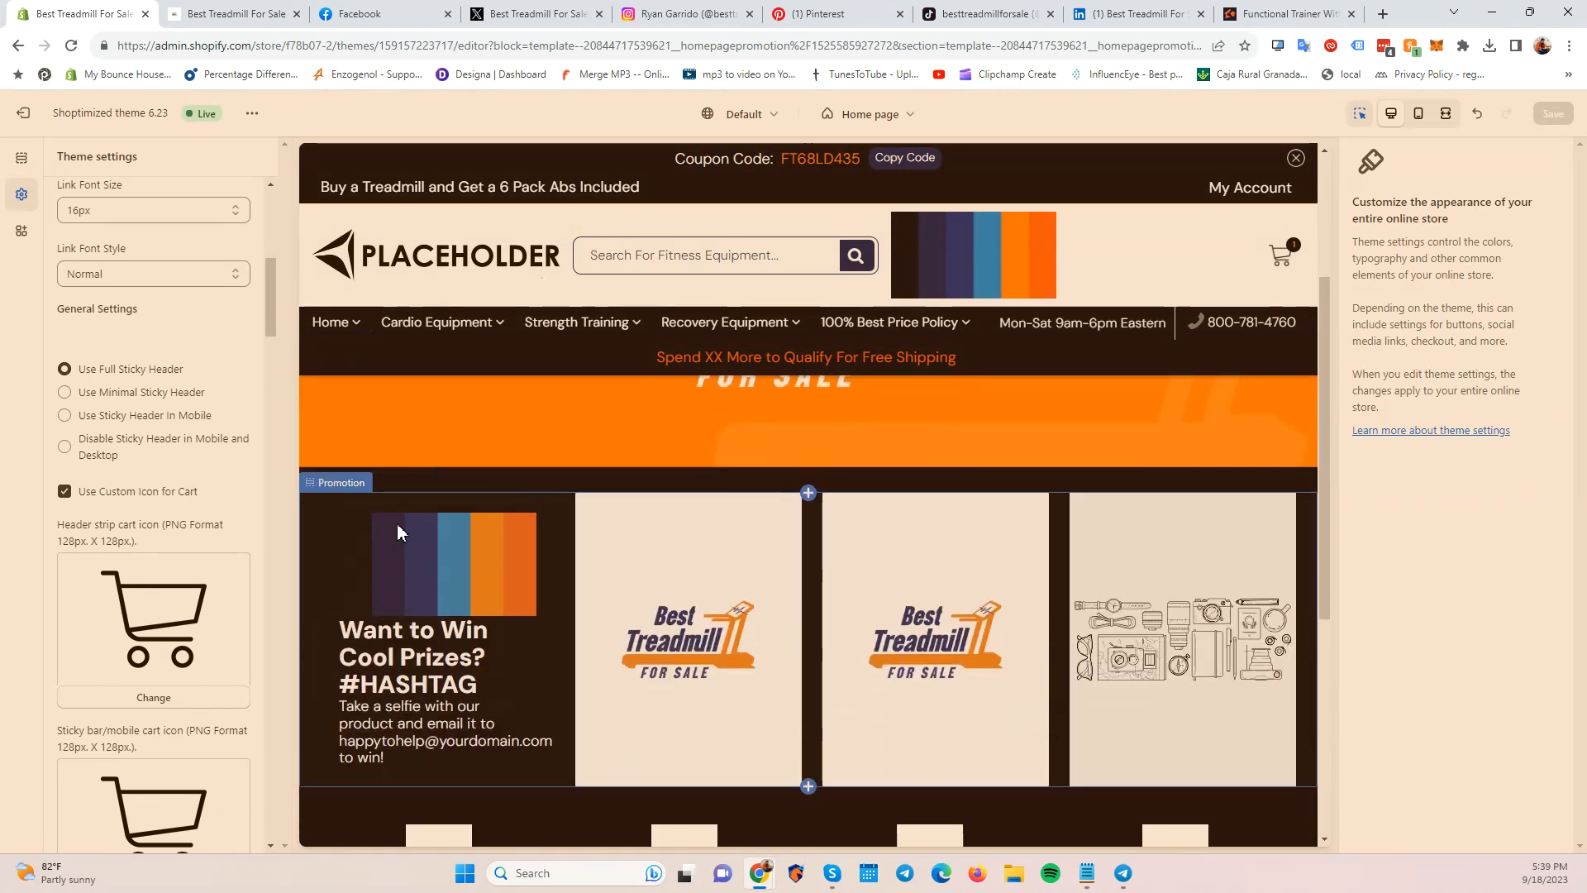
pyautogui.scroll(-4, 587, 628)
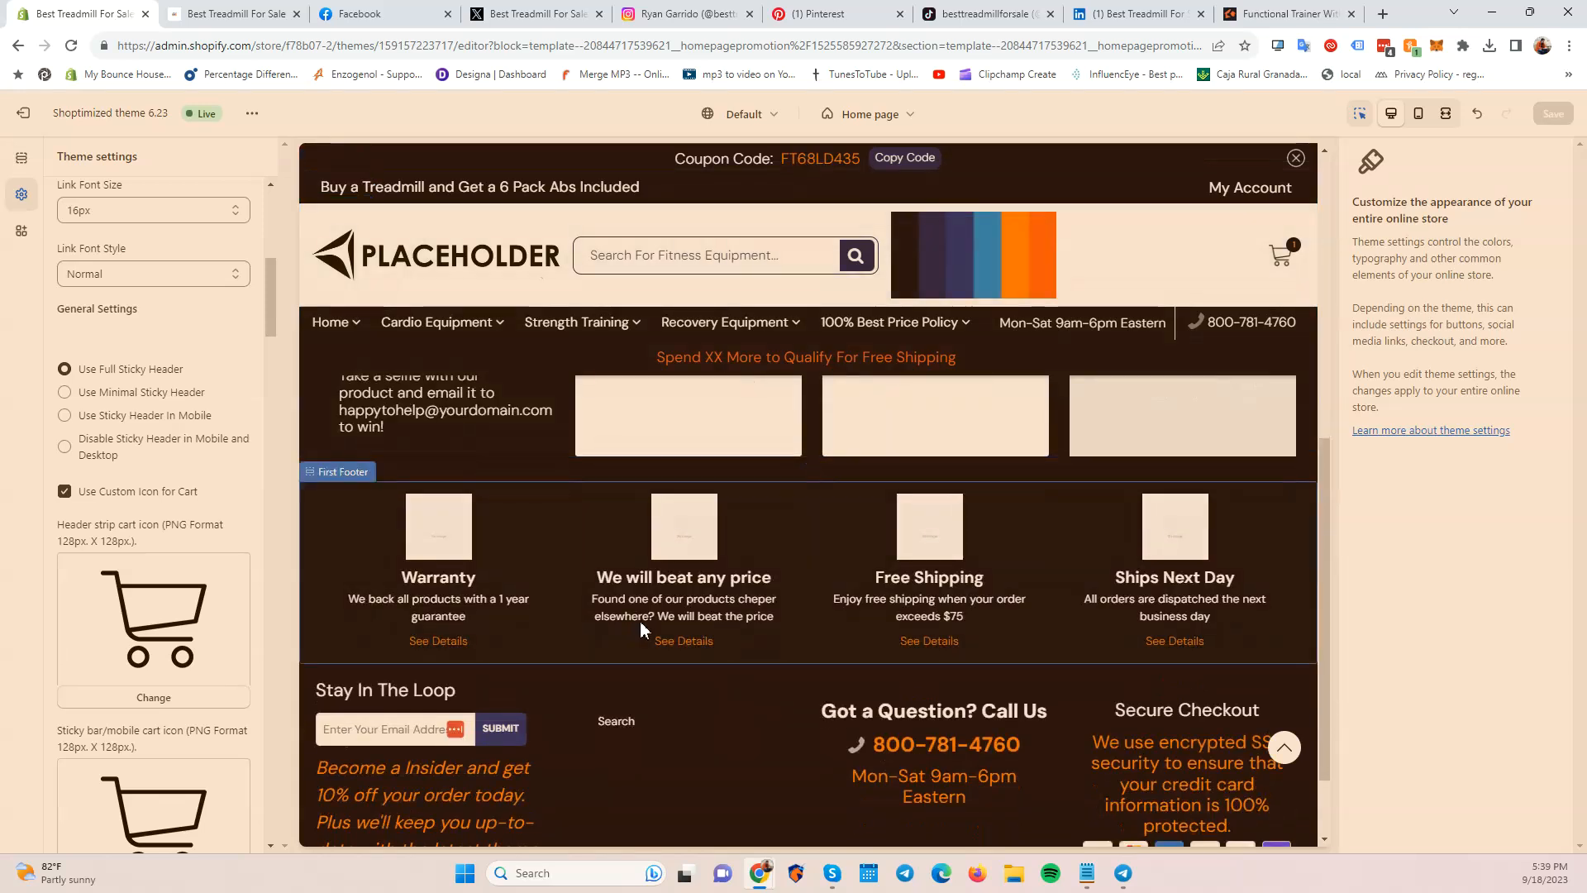
pyautogui.scroll(-1, 639, 628)
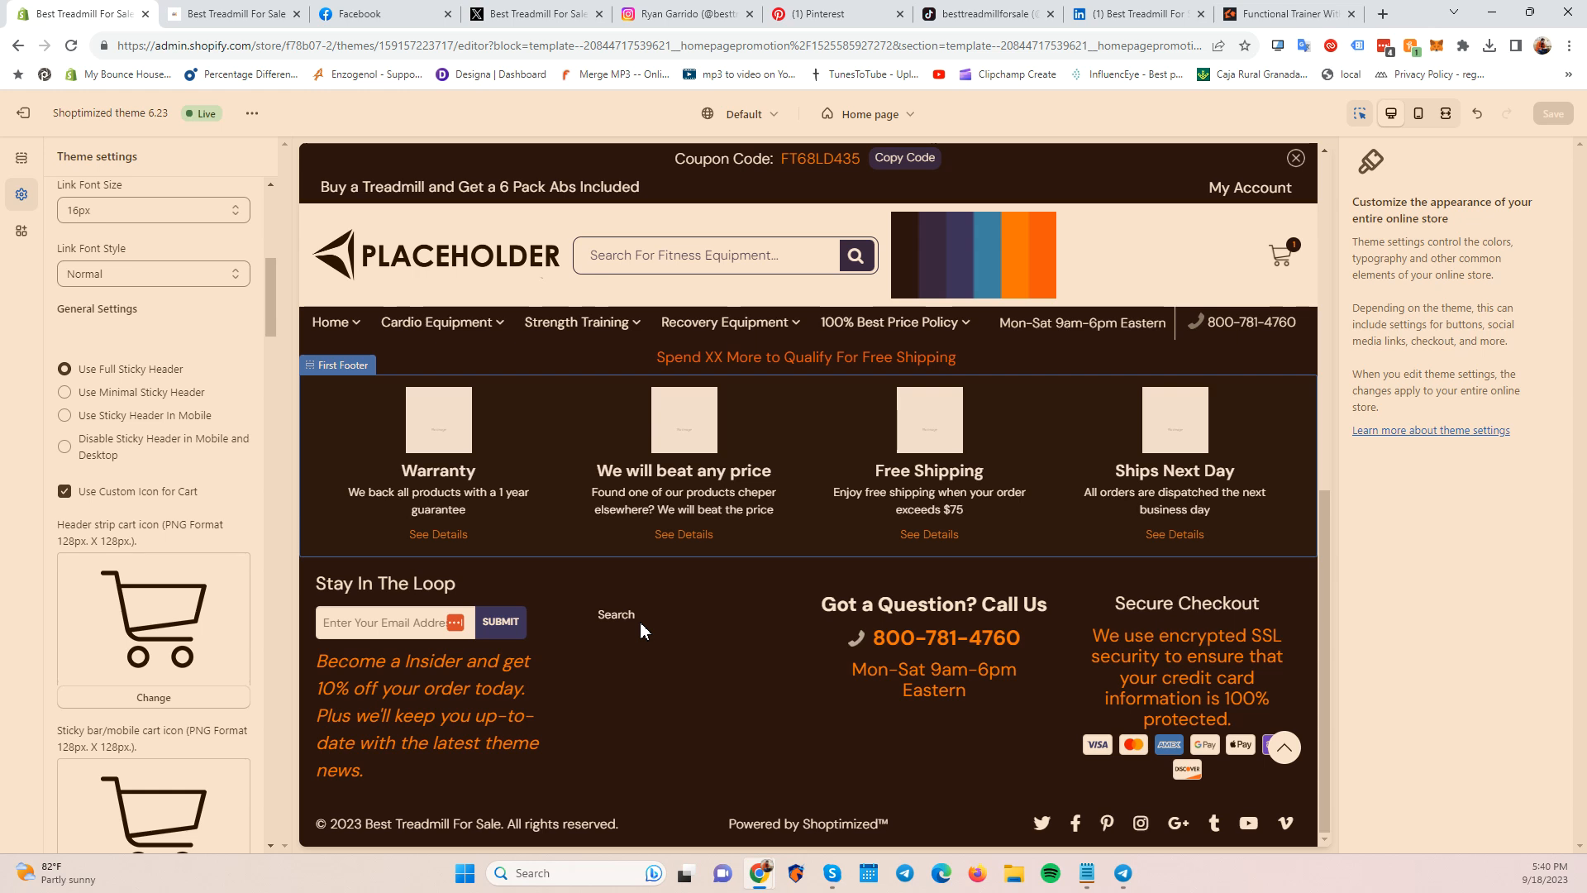
pyautogui.scroll(7, 643, 630)
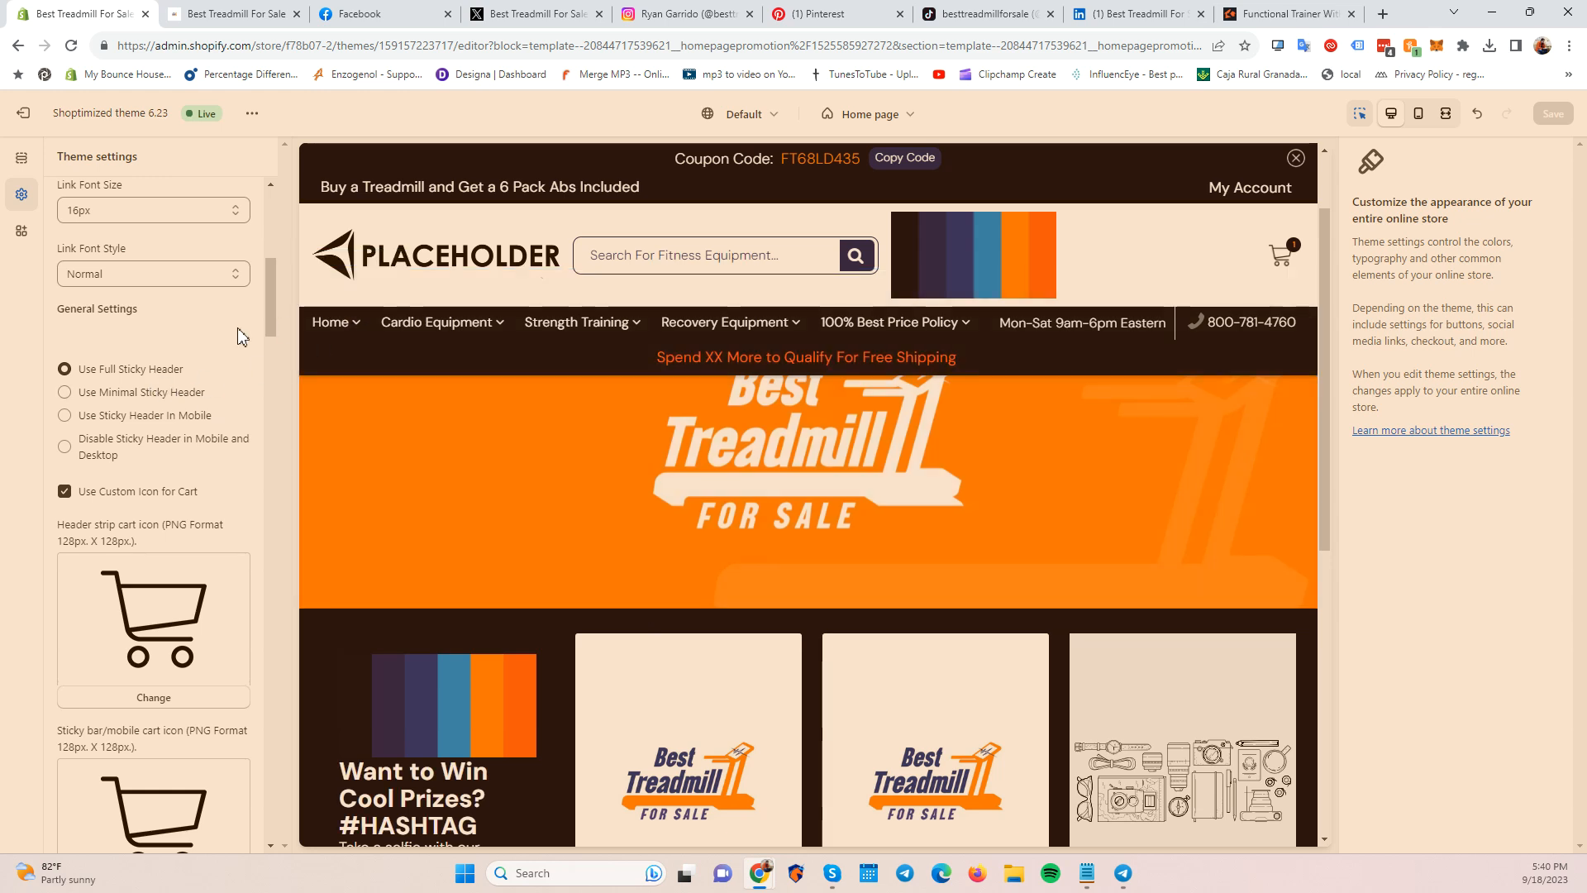
pyautogui.scroll(-1, 129, 379)
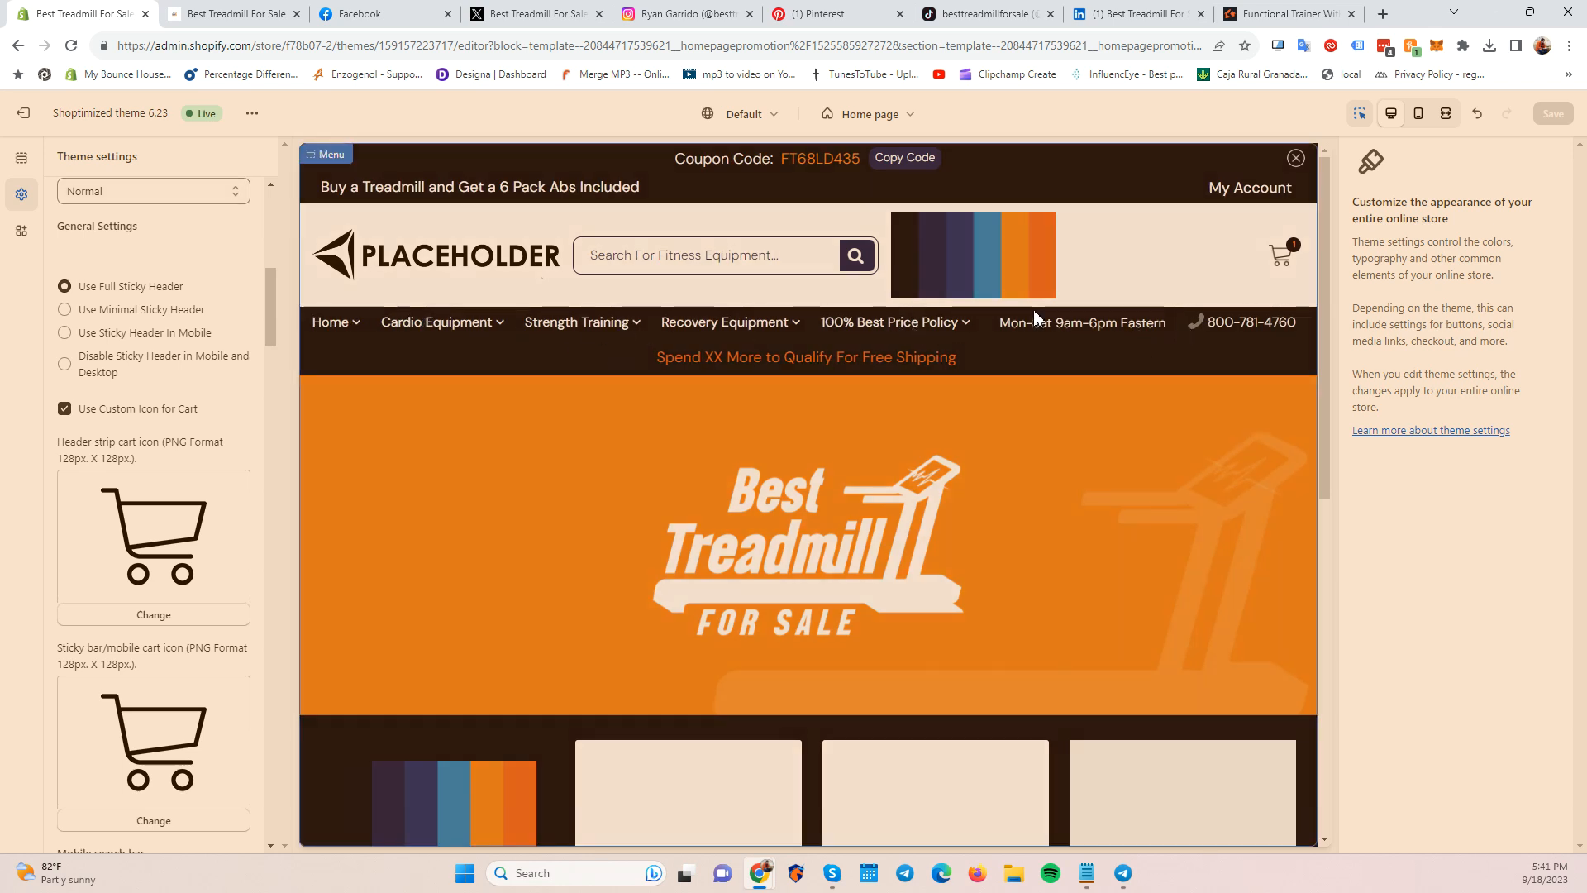
pyautogui.scroll(-4, 1017, 372)
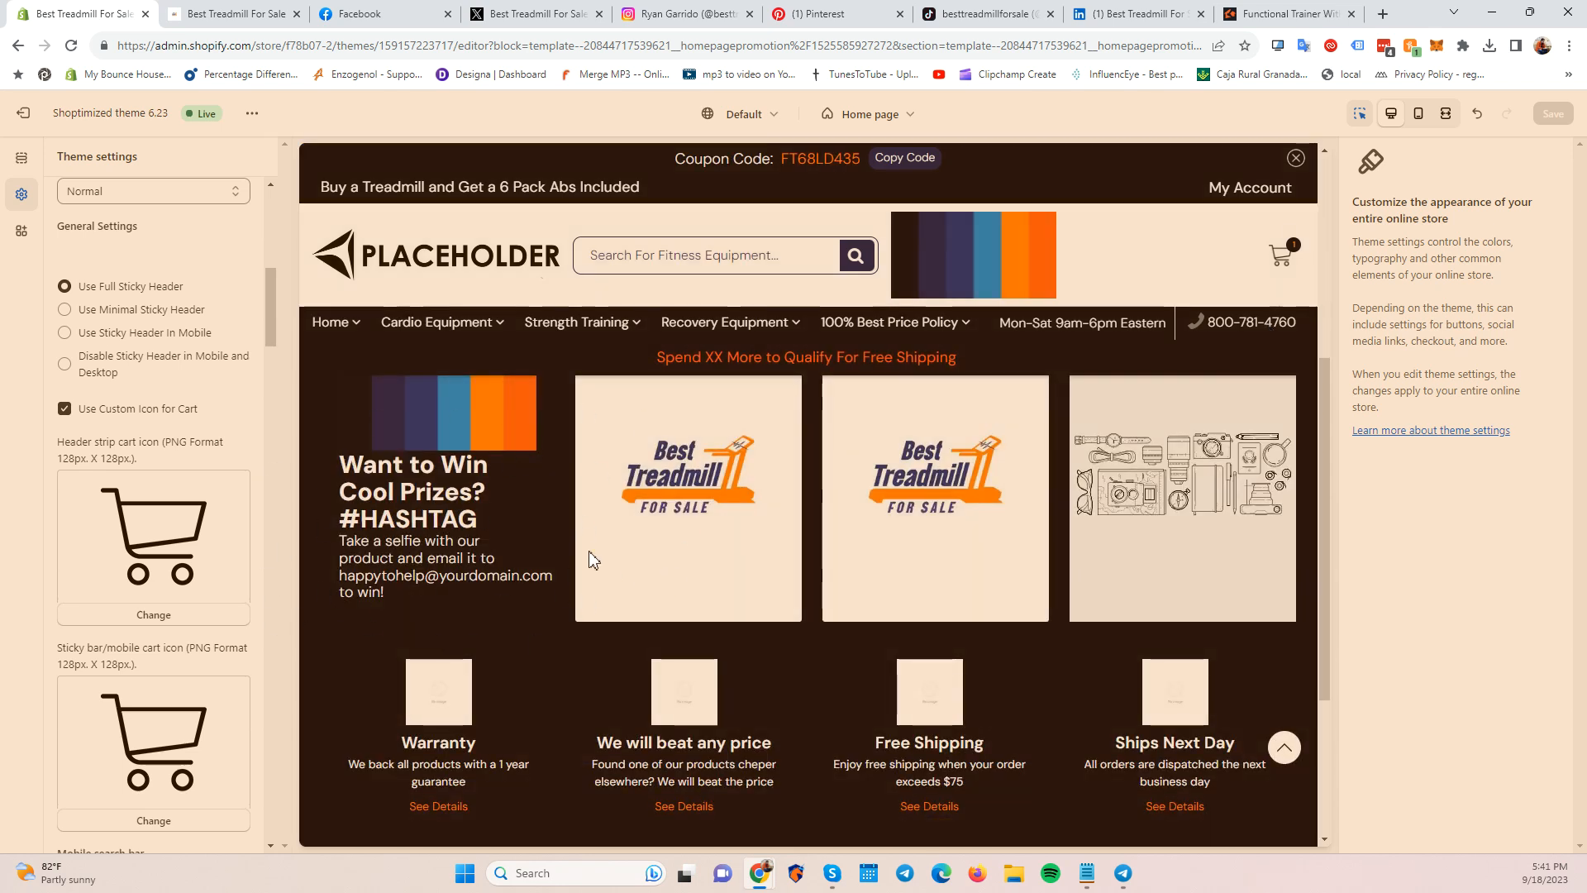
pyautogui.scroll(-3, 602, 531)
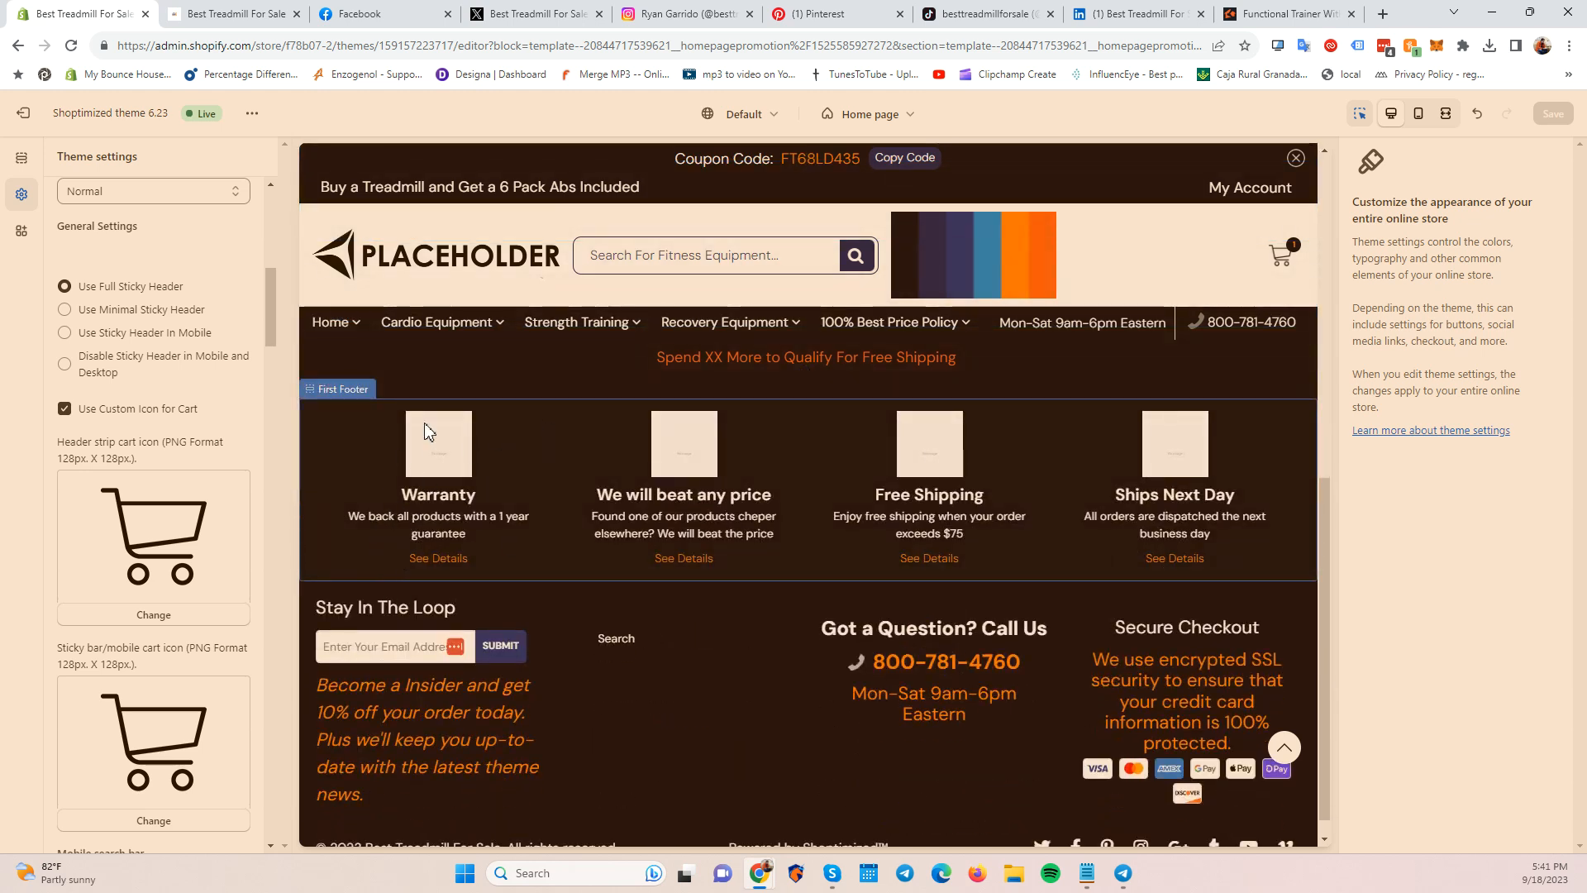
pyautogui.scroll(-1, 669, 661)
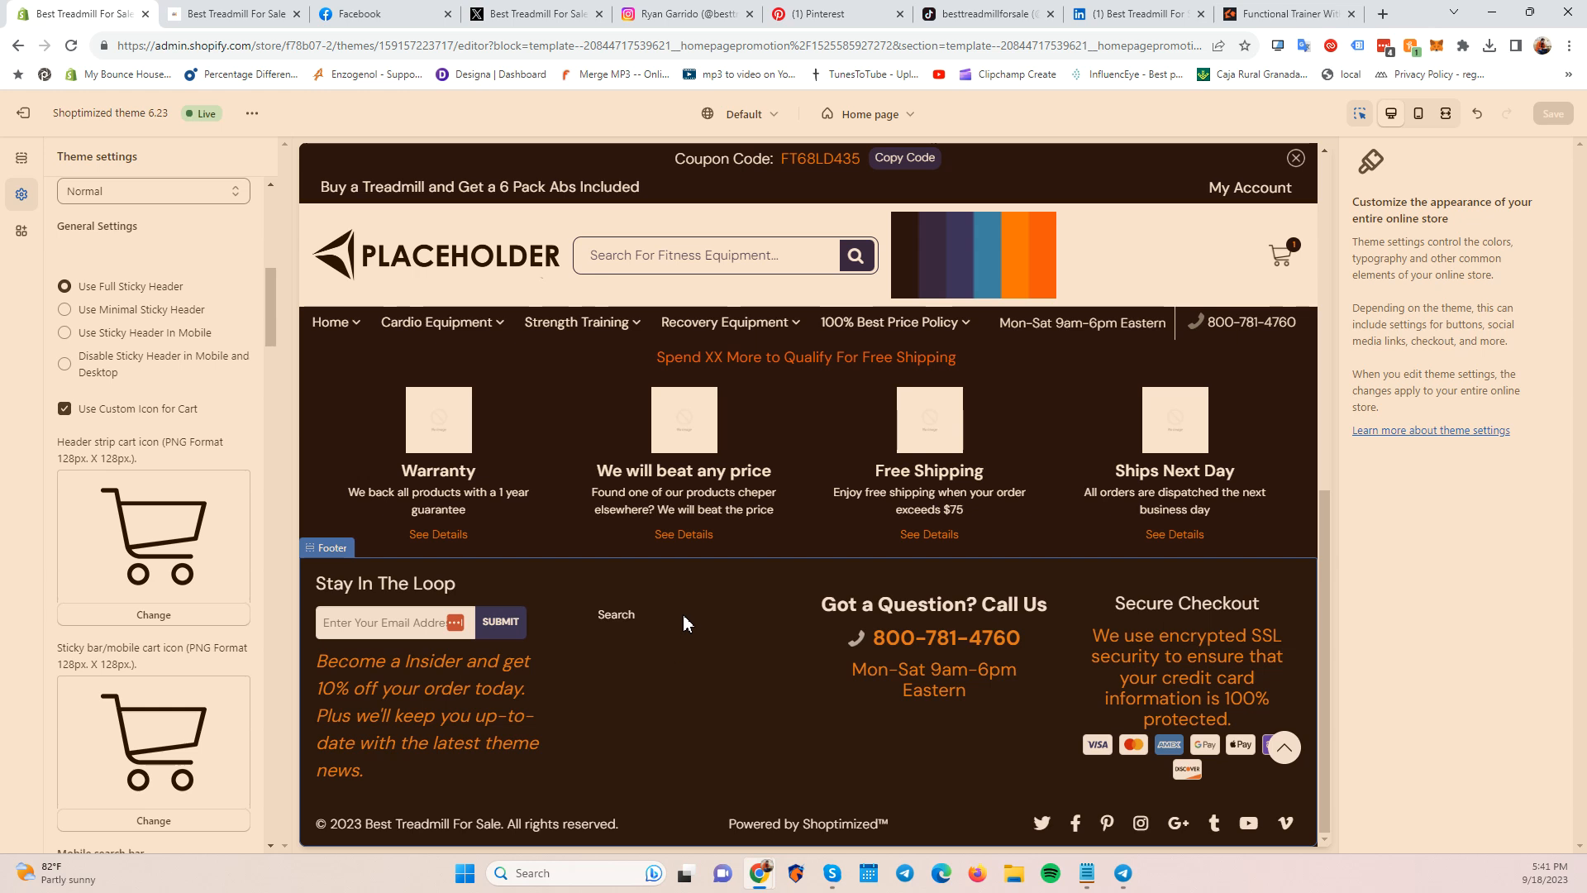
pyautogui.scroll(1, 124, 397)
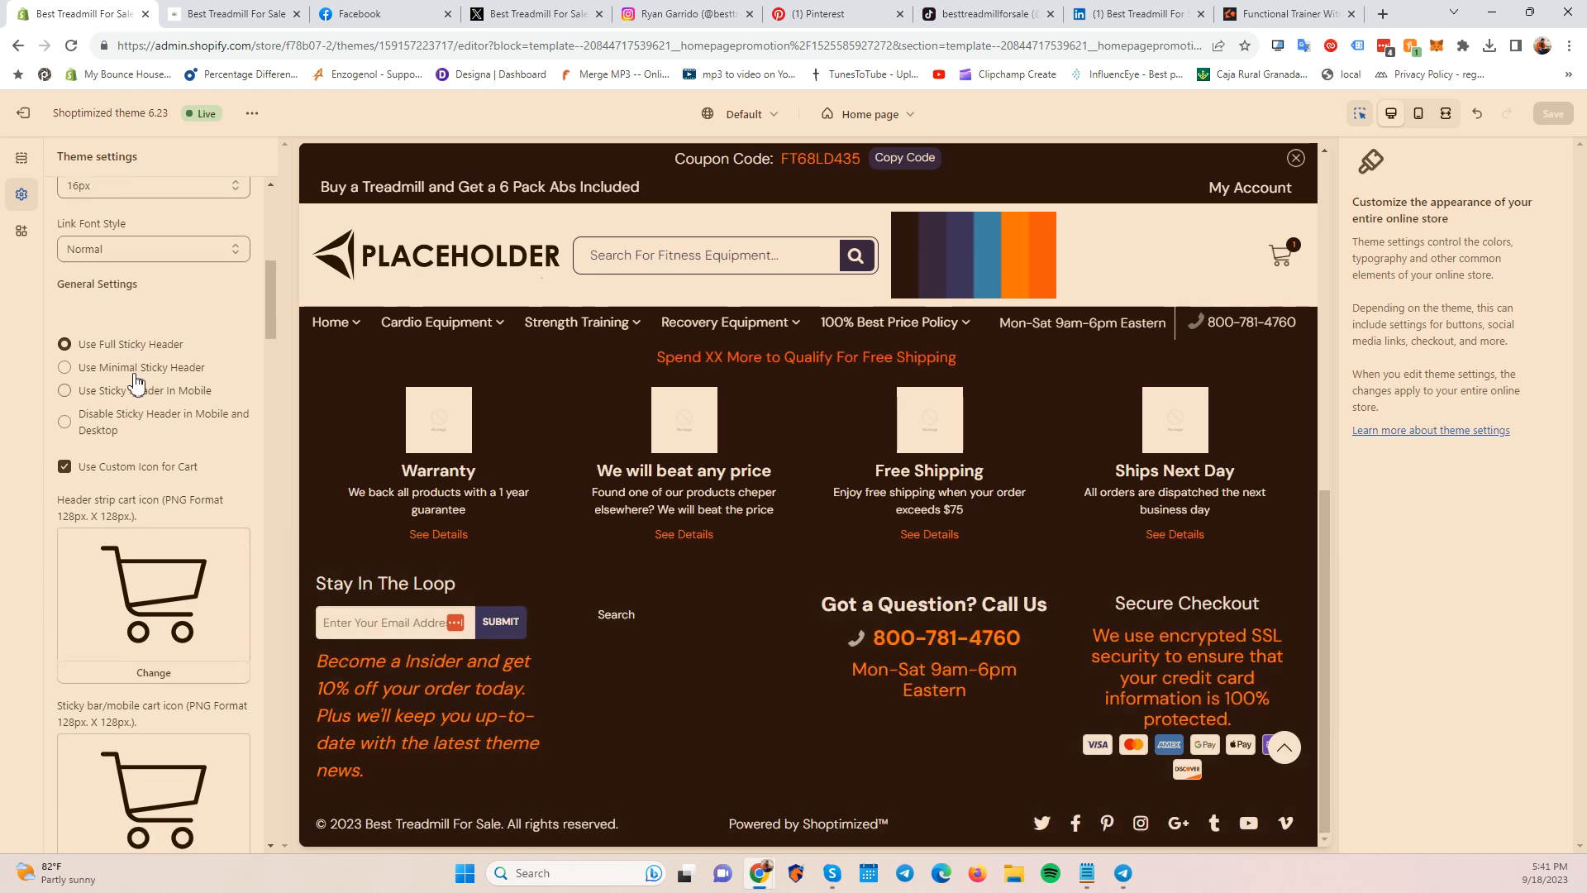
# Review the remaining Header settings, from navigation alignment, promotion banner and search field to contact details and opening hours.
pyautogui.scroll(-4, 137, 383)
pyautogui.scroll(-7, 137, 382)
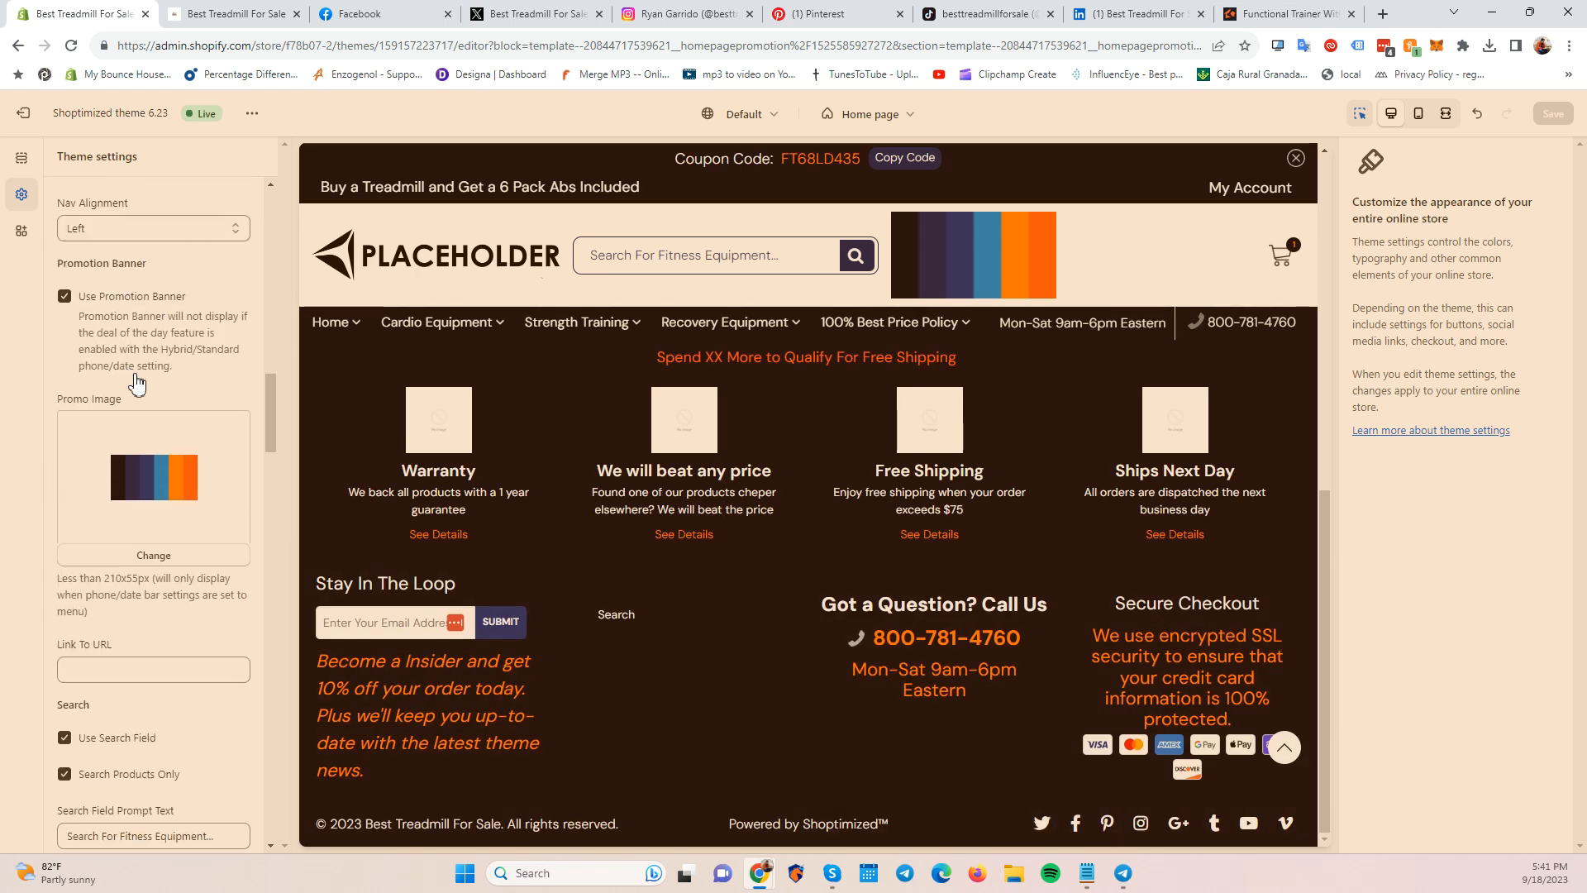
pyautogui.scroll(-1, 137, 382)
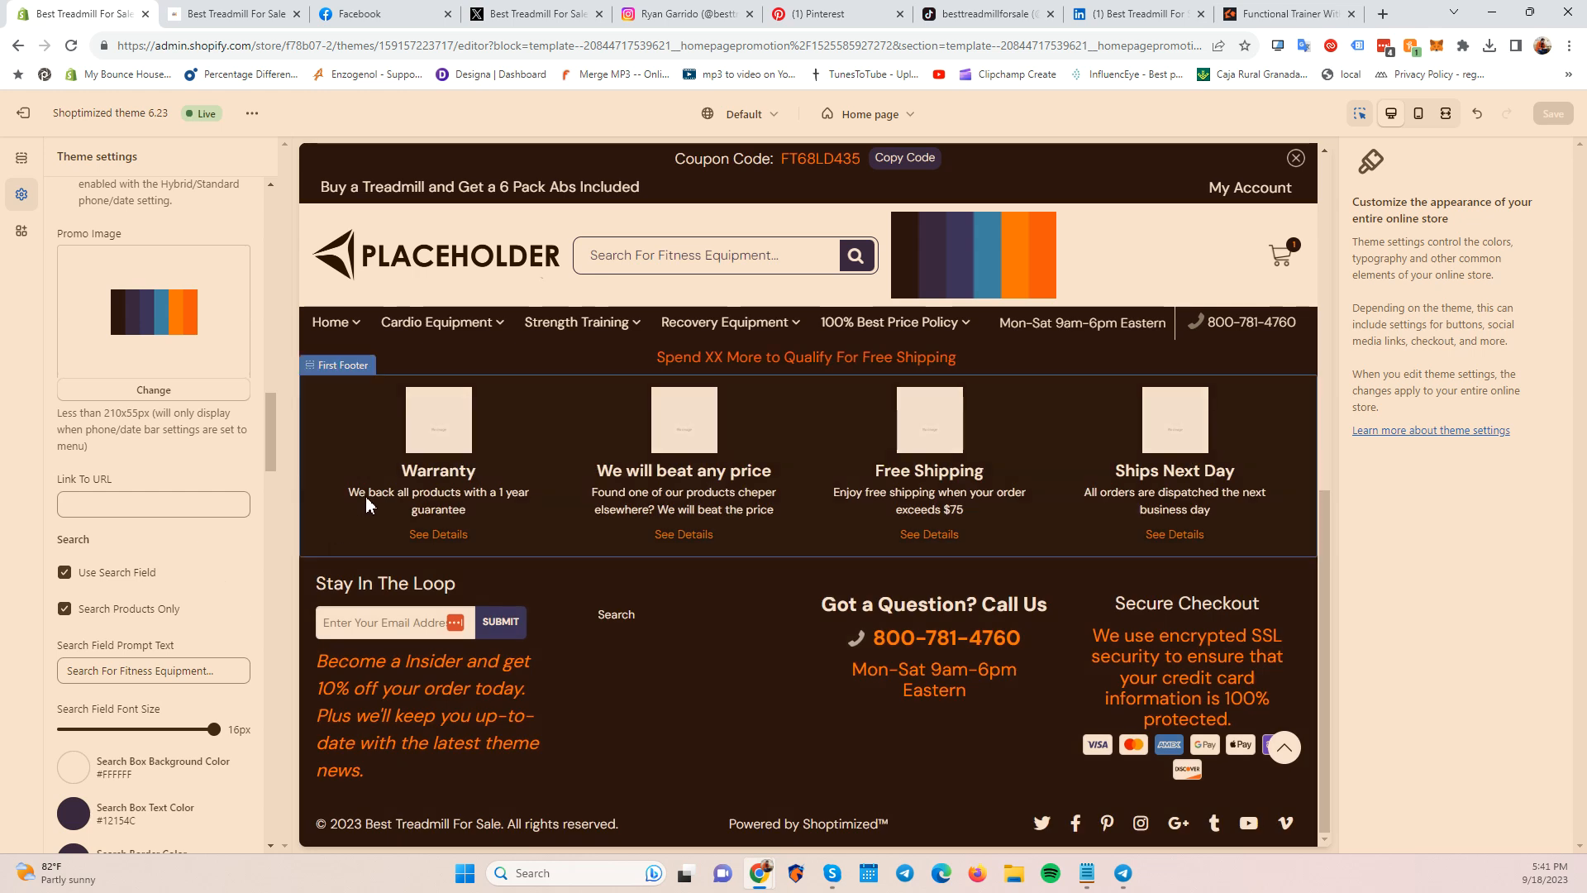
pyautogui.click(161, 670)
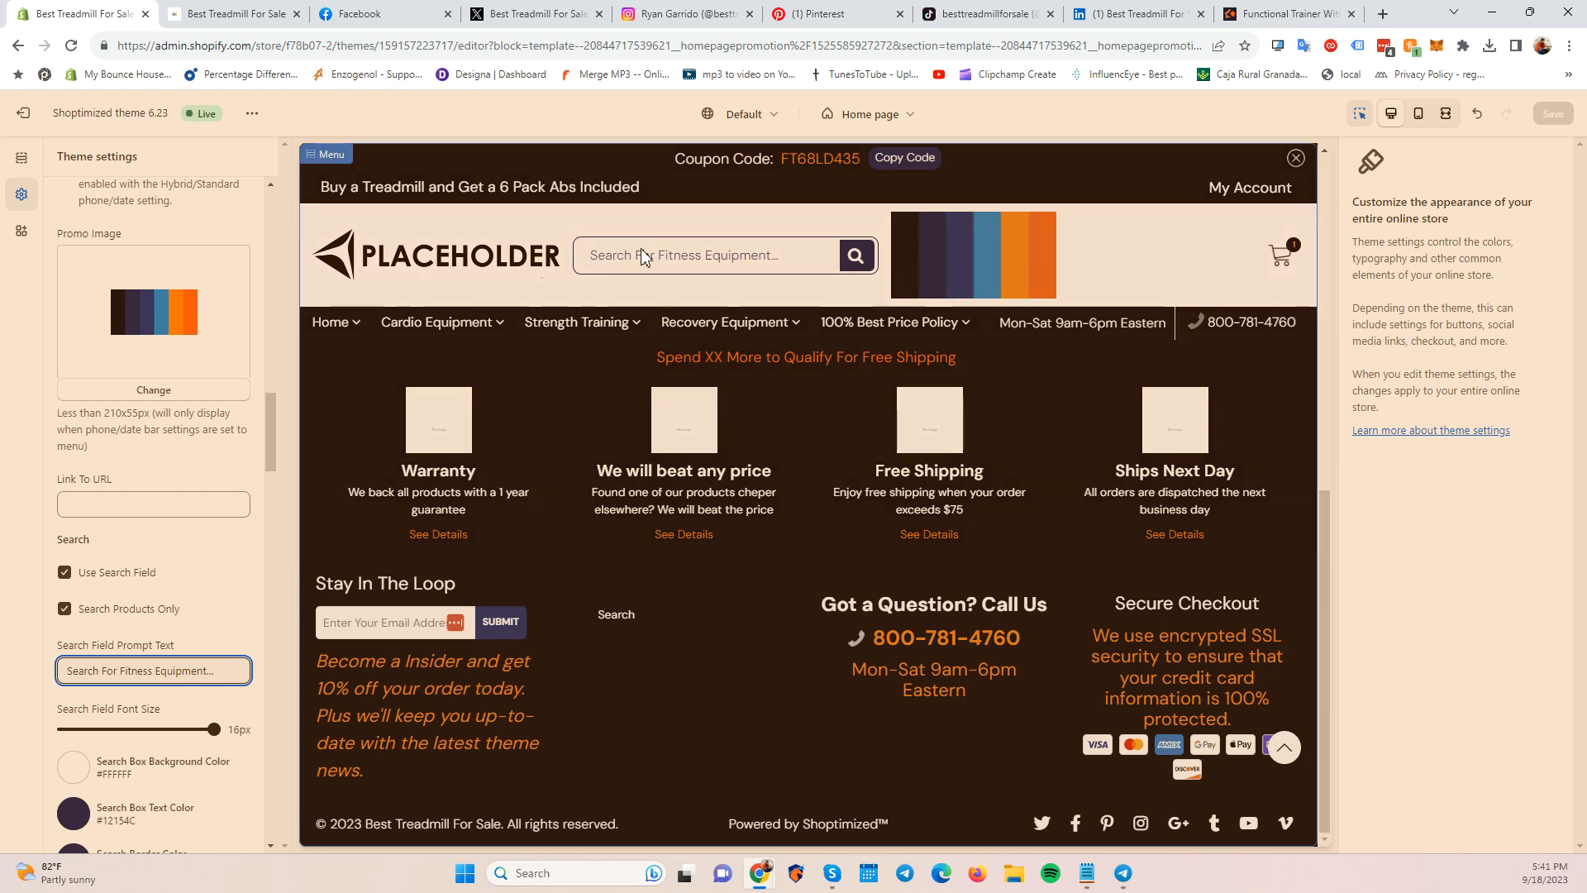
pyautogui.scroll(-6, 82, 583)
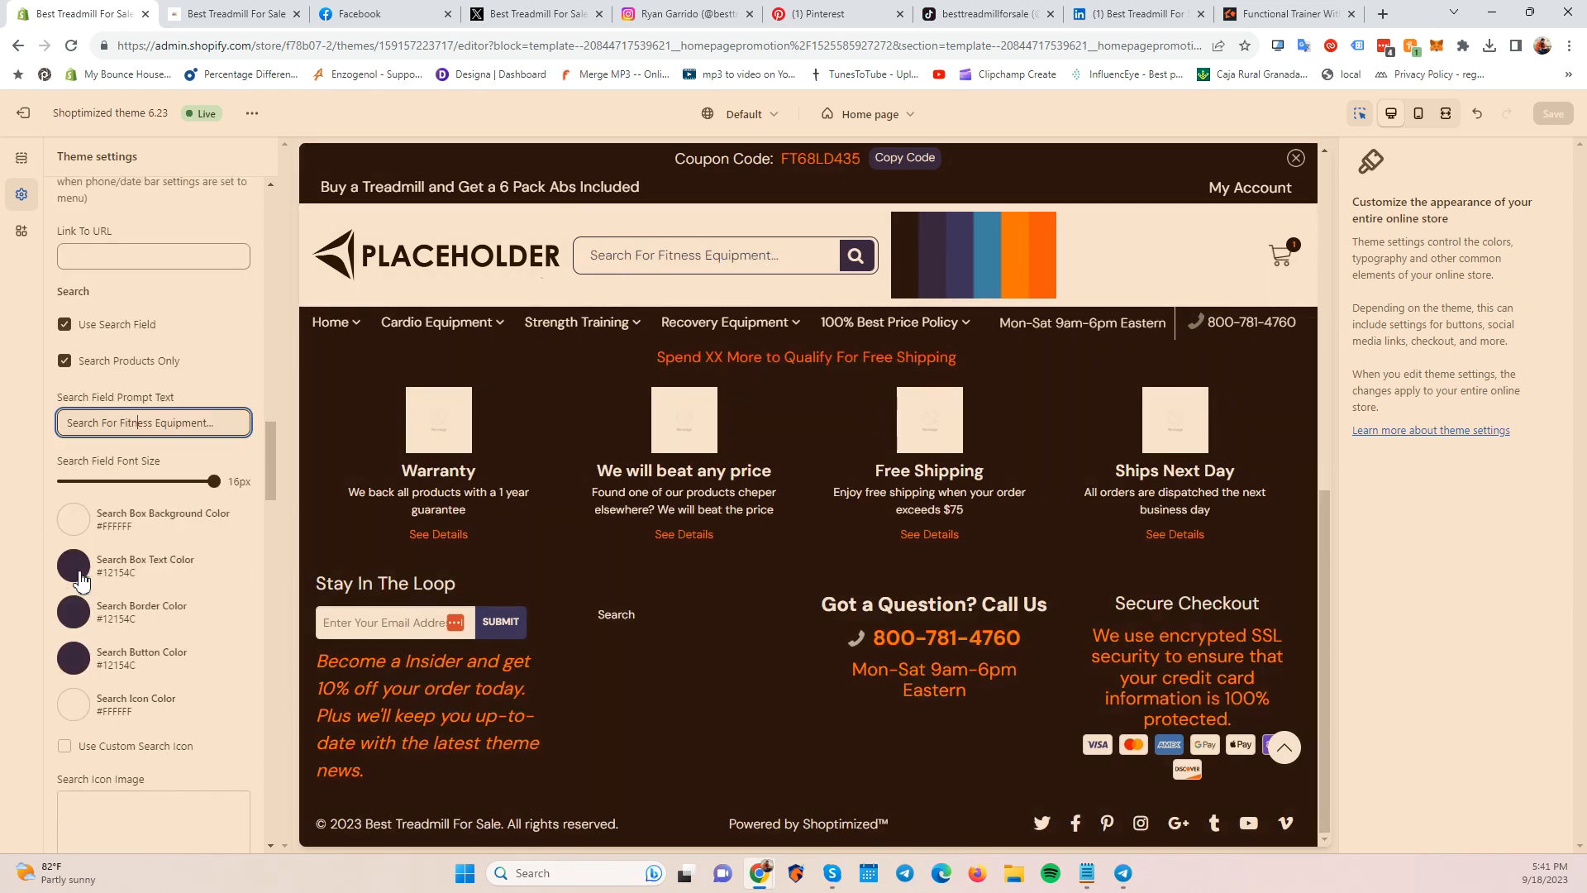
pyautogui.scroll(-6, 82, 582)
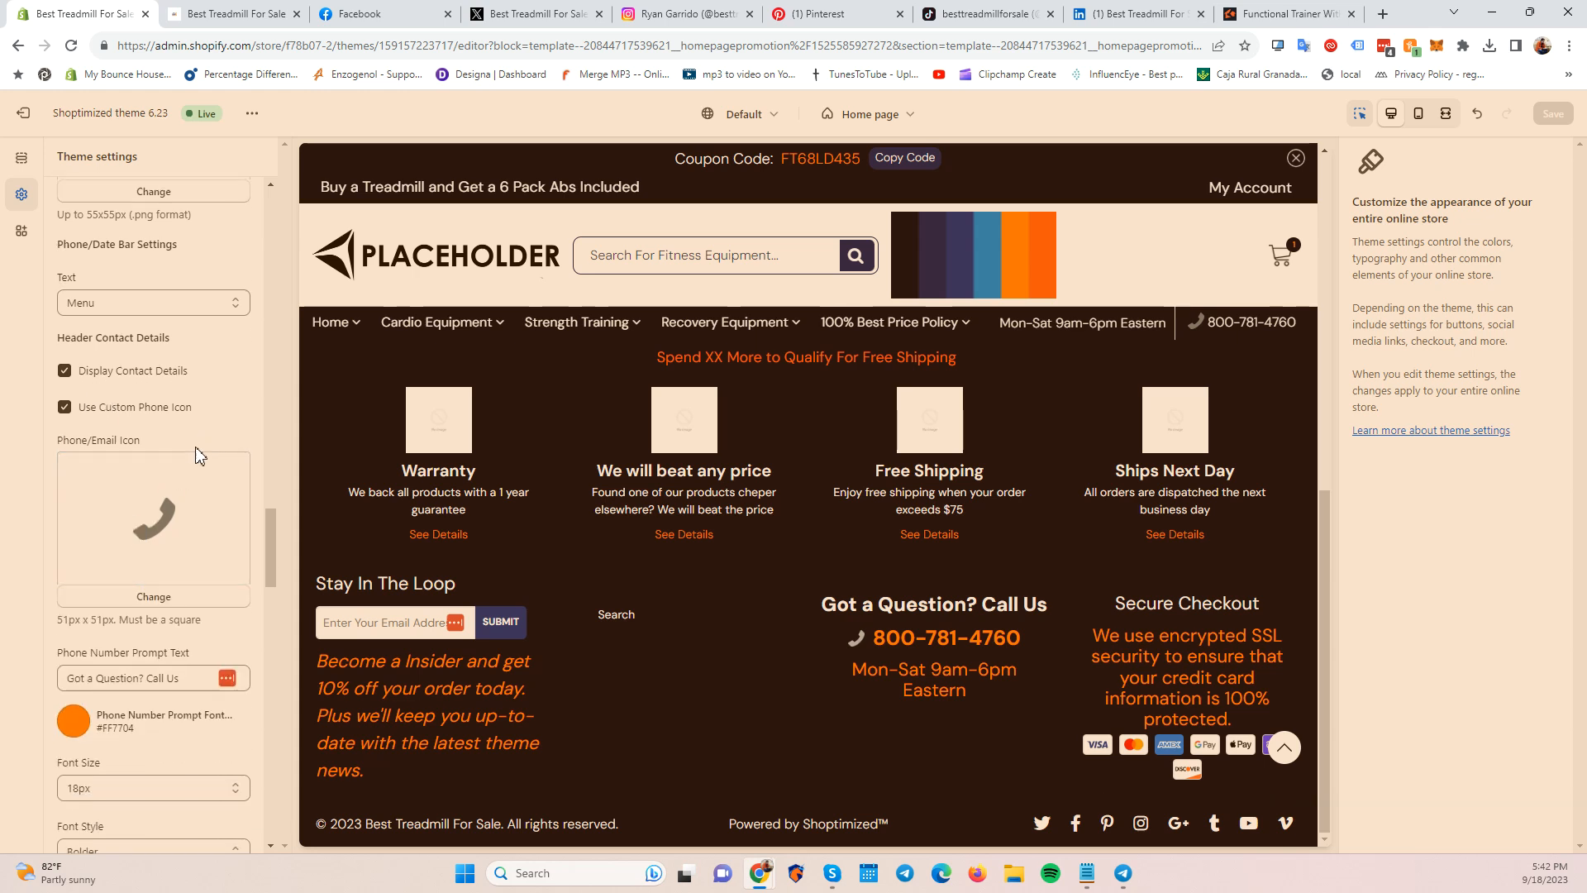
pyautogui.scroll(-1, 188, 454)
pyautogui.scroll(-3, 187, 450)
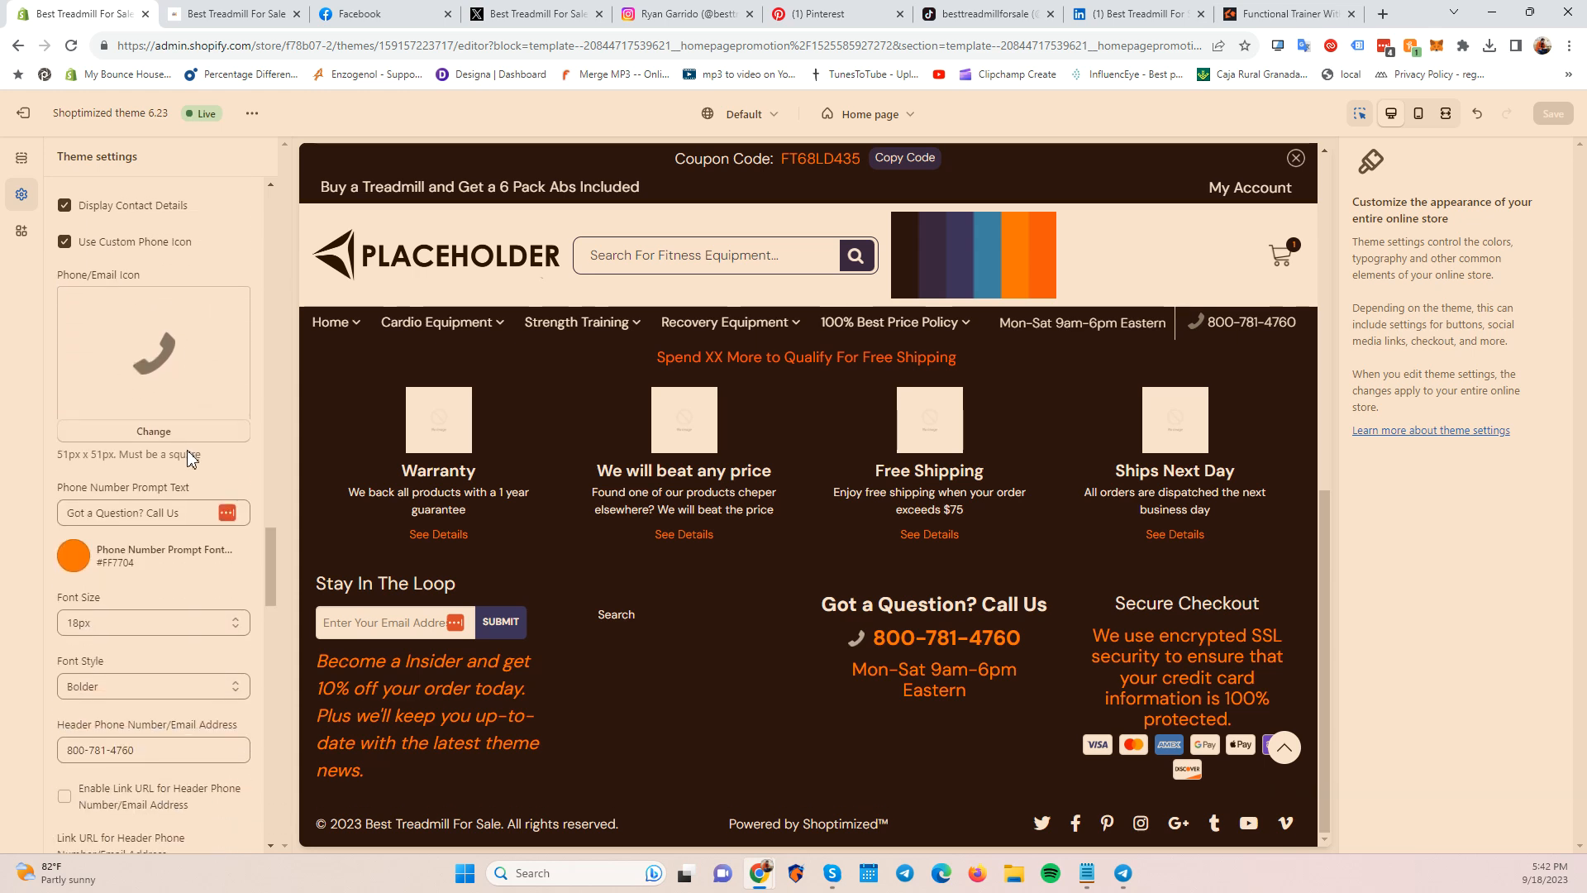
pyautogui.scroll(-4, 186, 457)
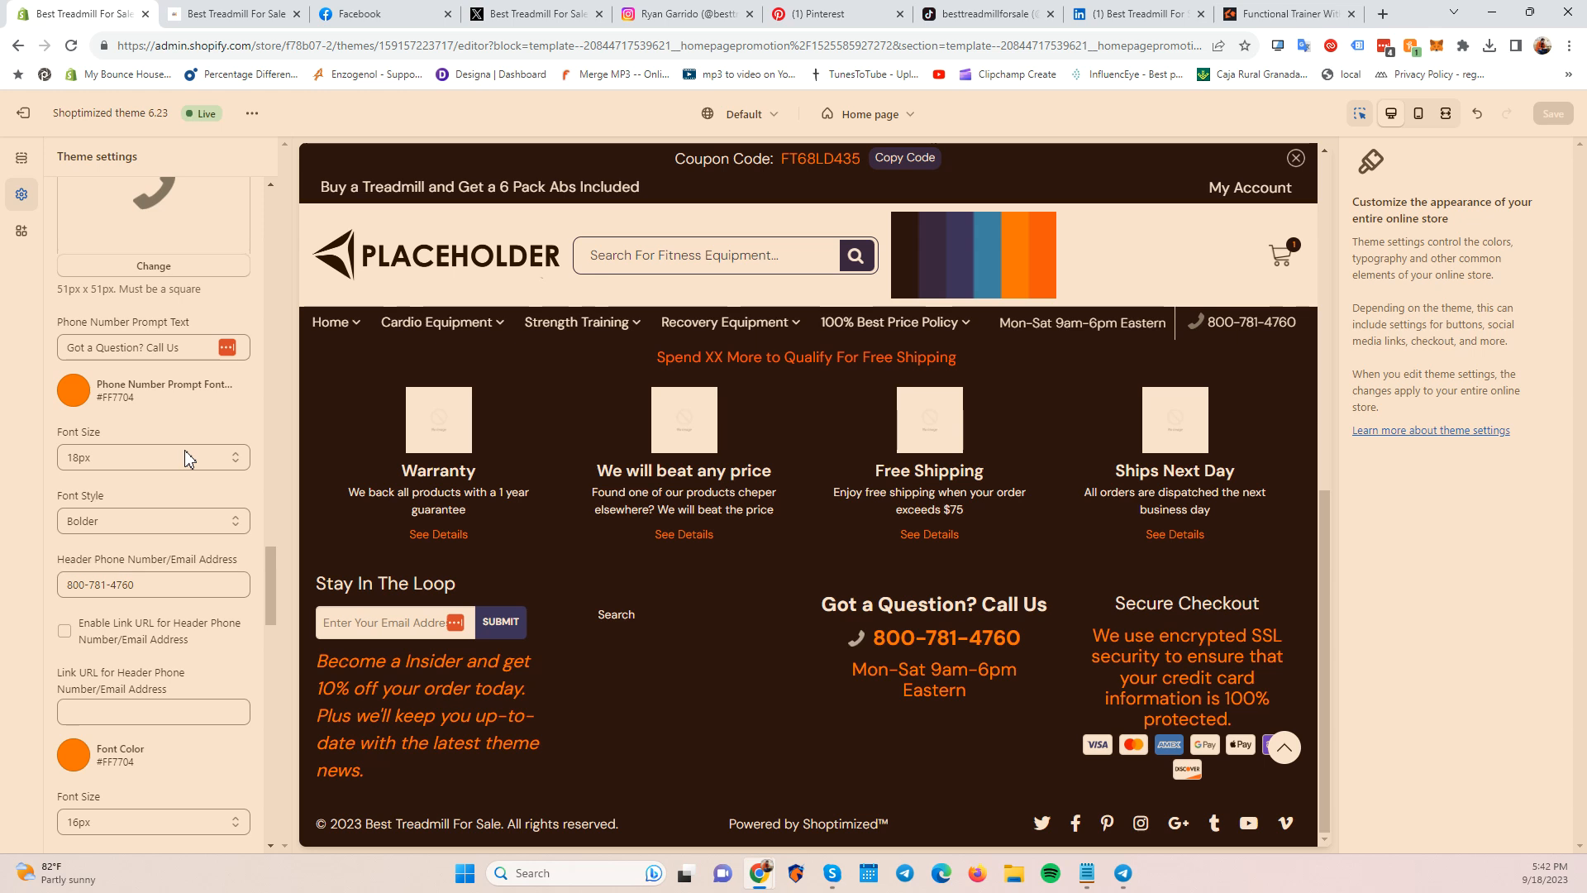
pyautogui.scroll(-5, 189, 457)
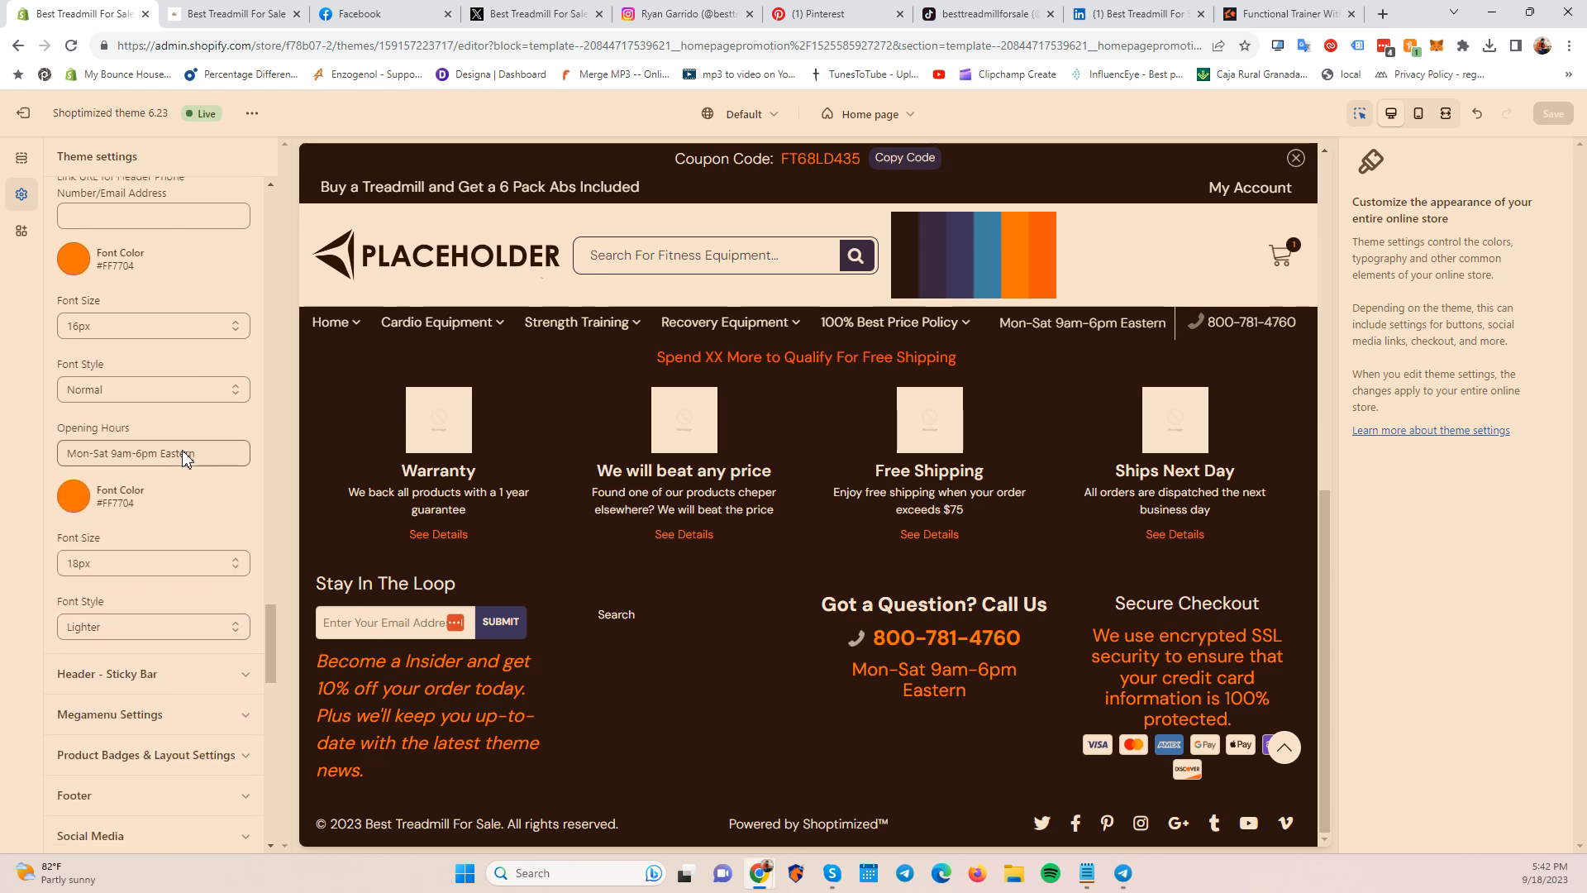
pyautogui.scroll(-1, 186, 457)
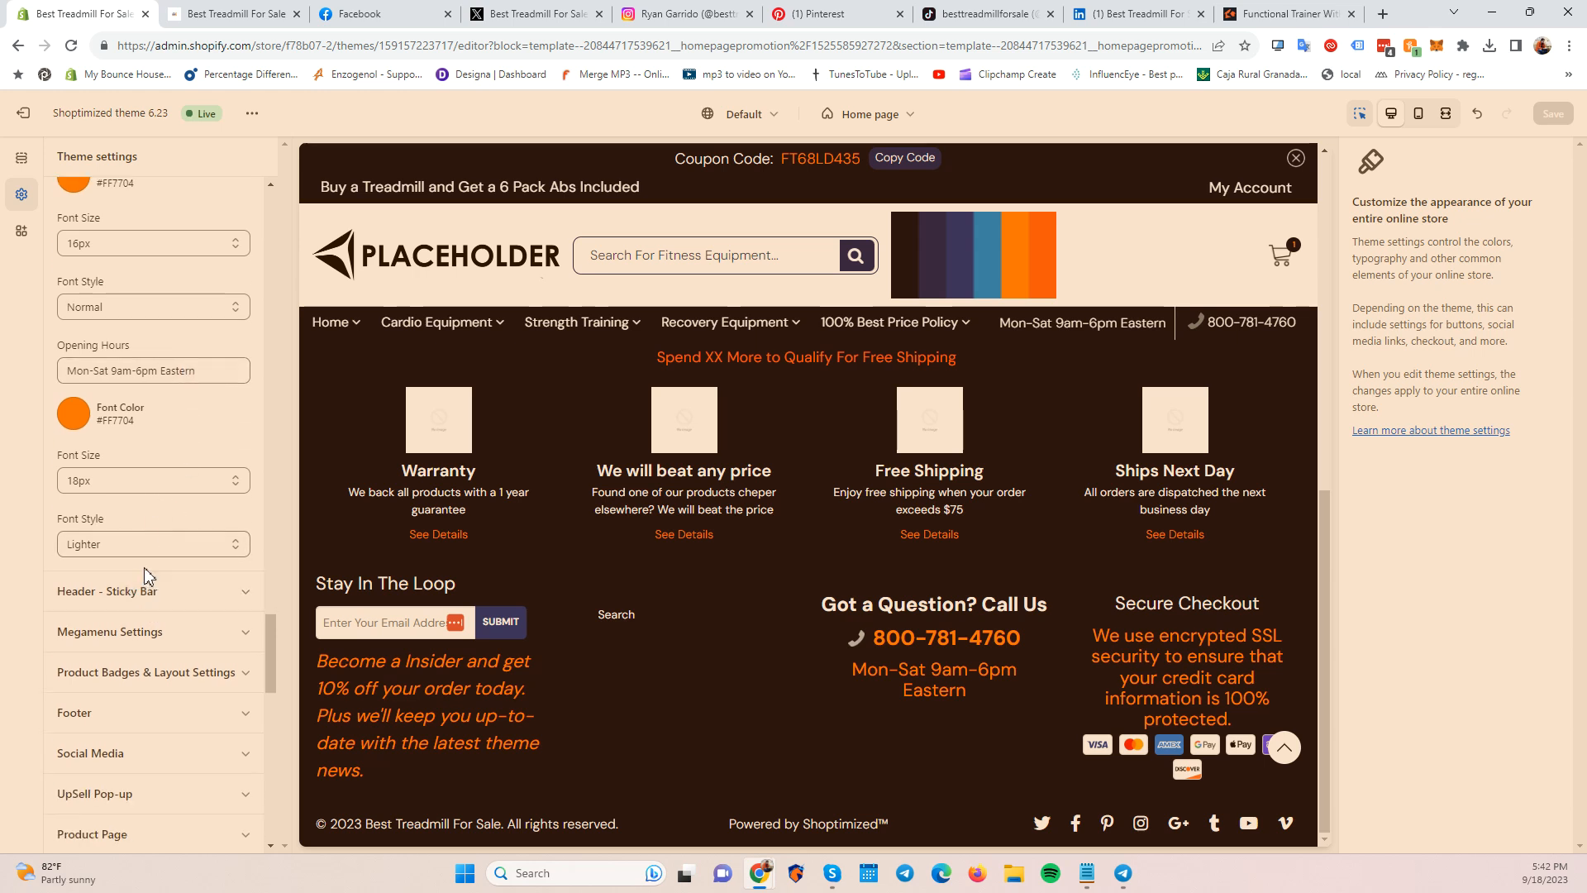
# Collapse the Header settings and review the Header - Sticky Bar options, from colors and type to the countdown values.
pyautogui.click(137, 601)
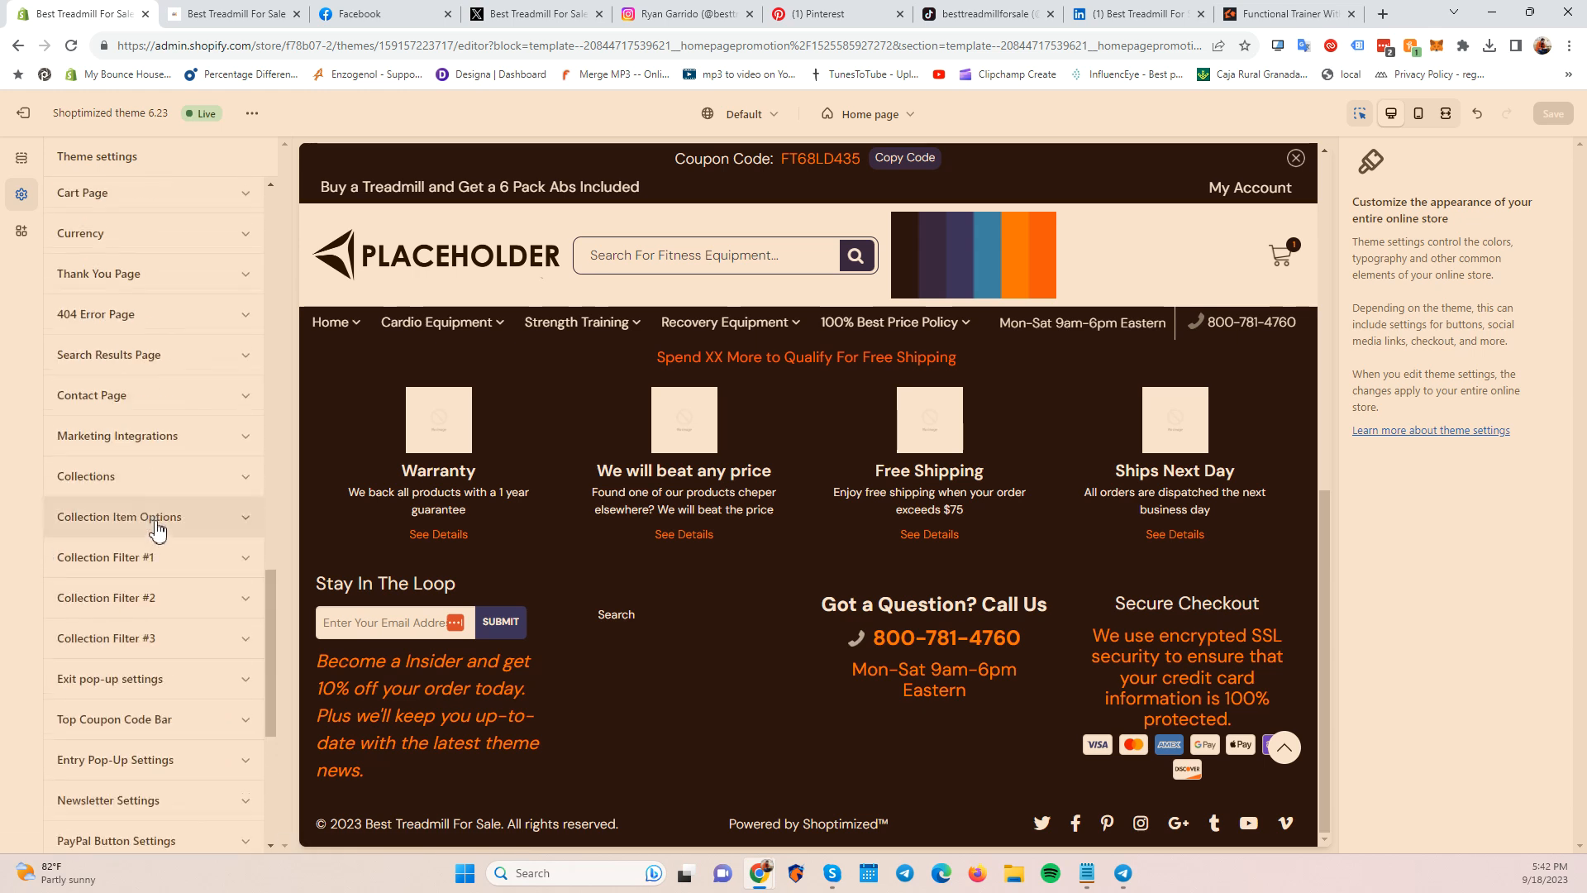
pyautogui.scroll(3, 157, 536)
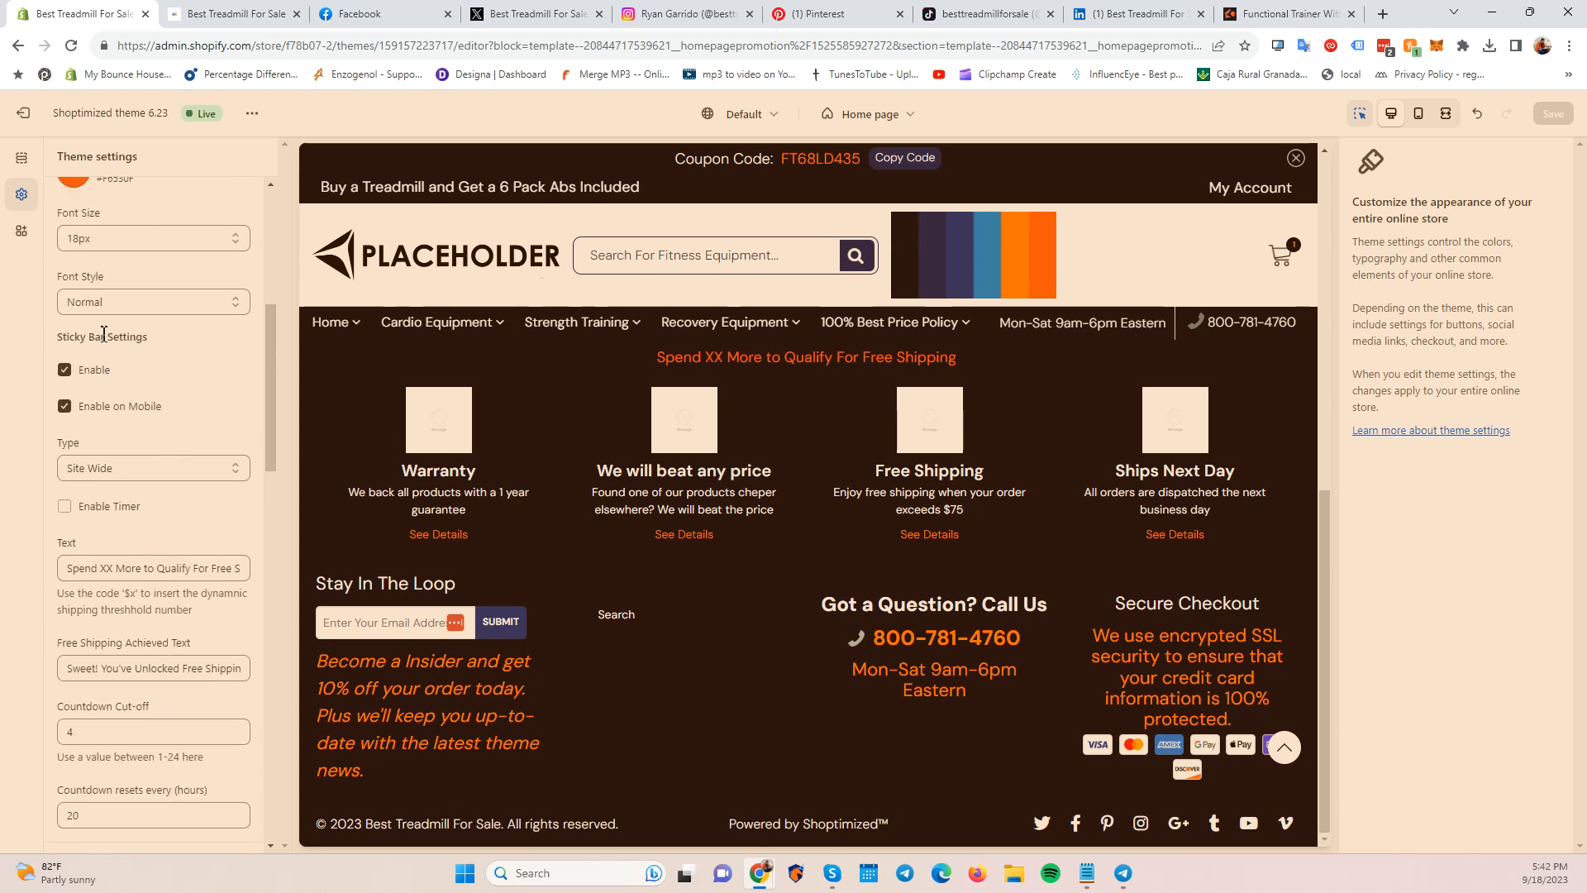
pyautogui.scroll(5, 101, 390)
pyautogui.click(97, 403)
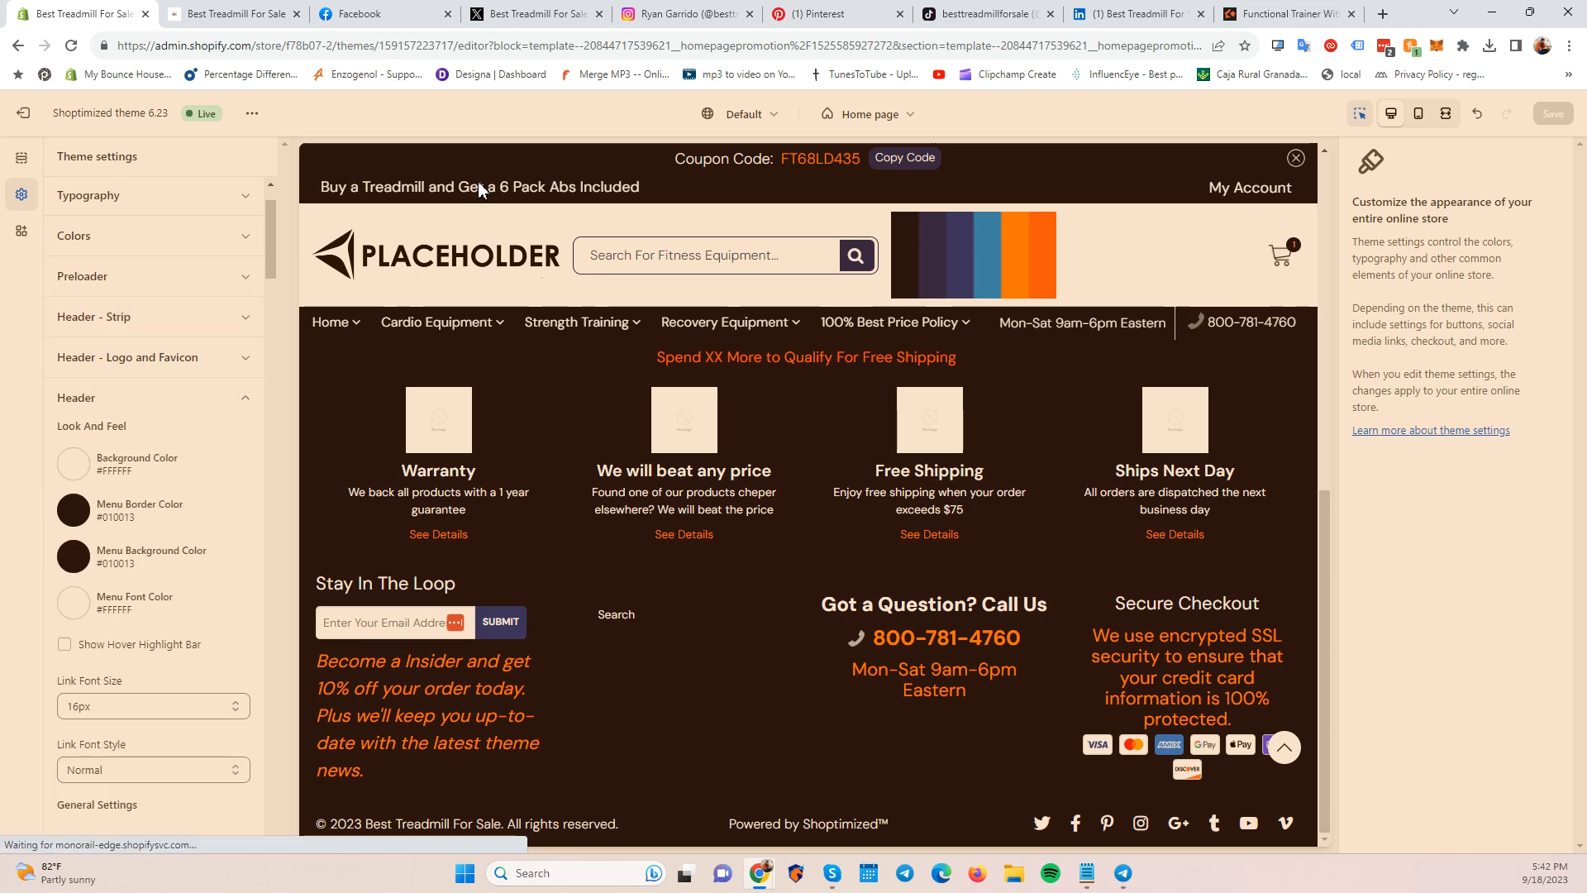
pyautogui.click(166, 398)
pyautogui.click(149, 440)
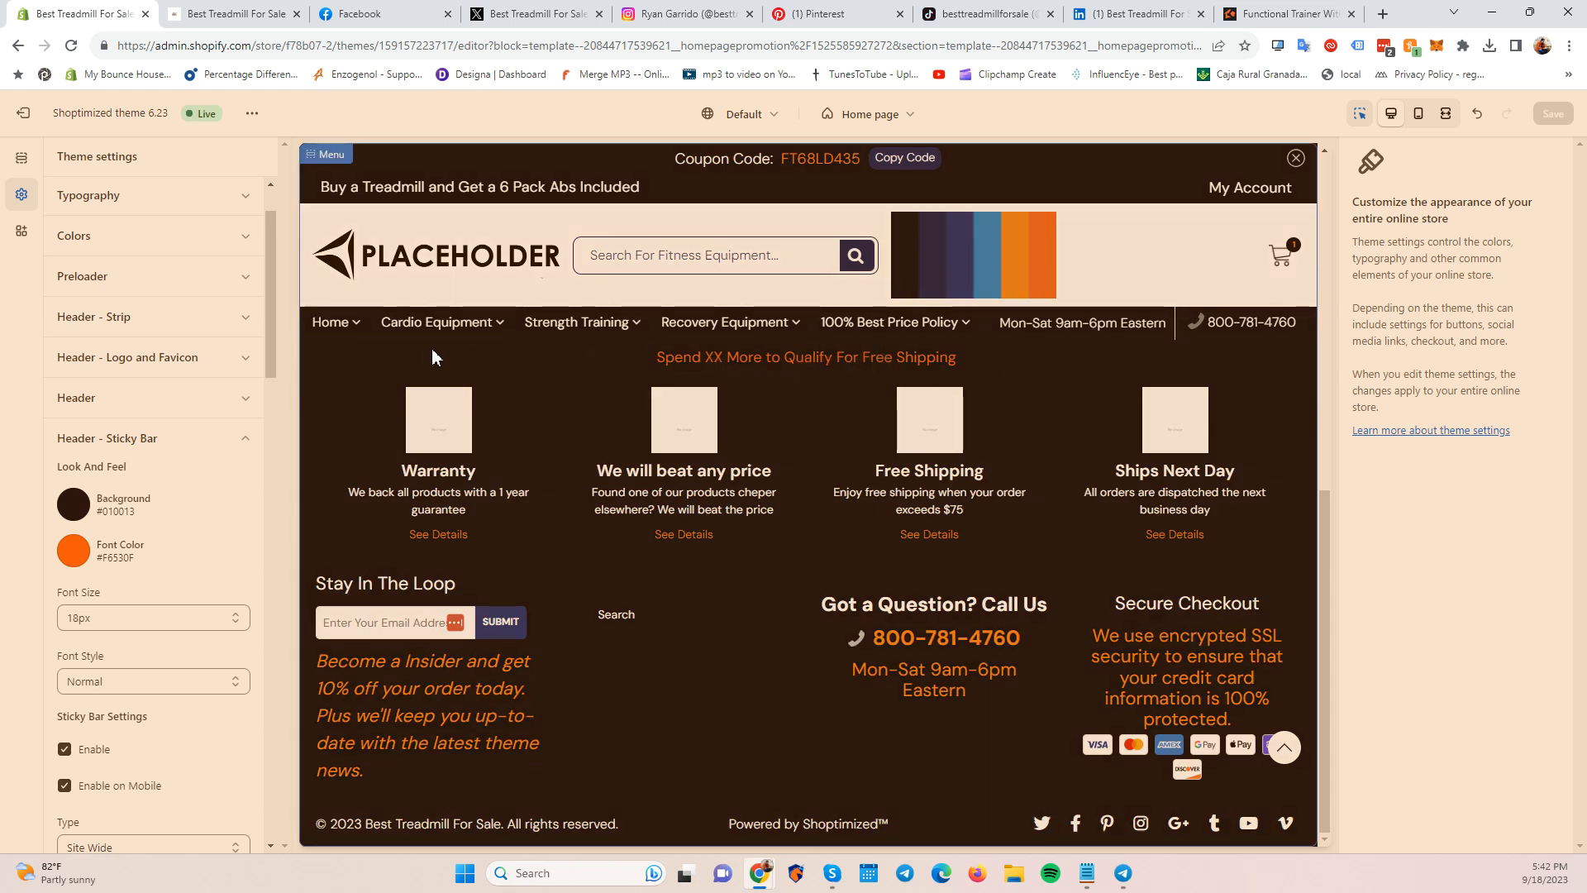
pyautogui.scroll(-7, 124, 513)
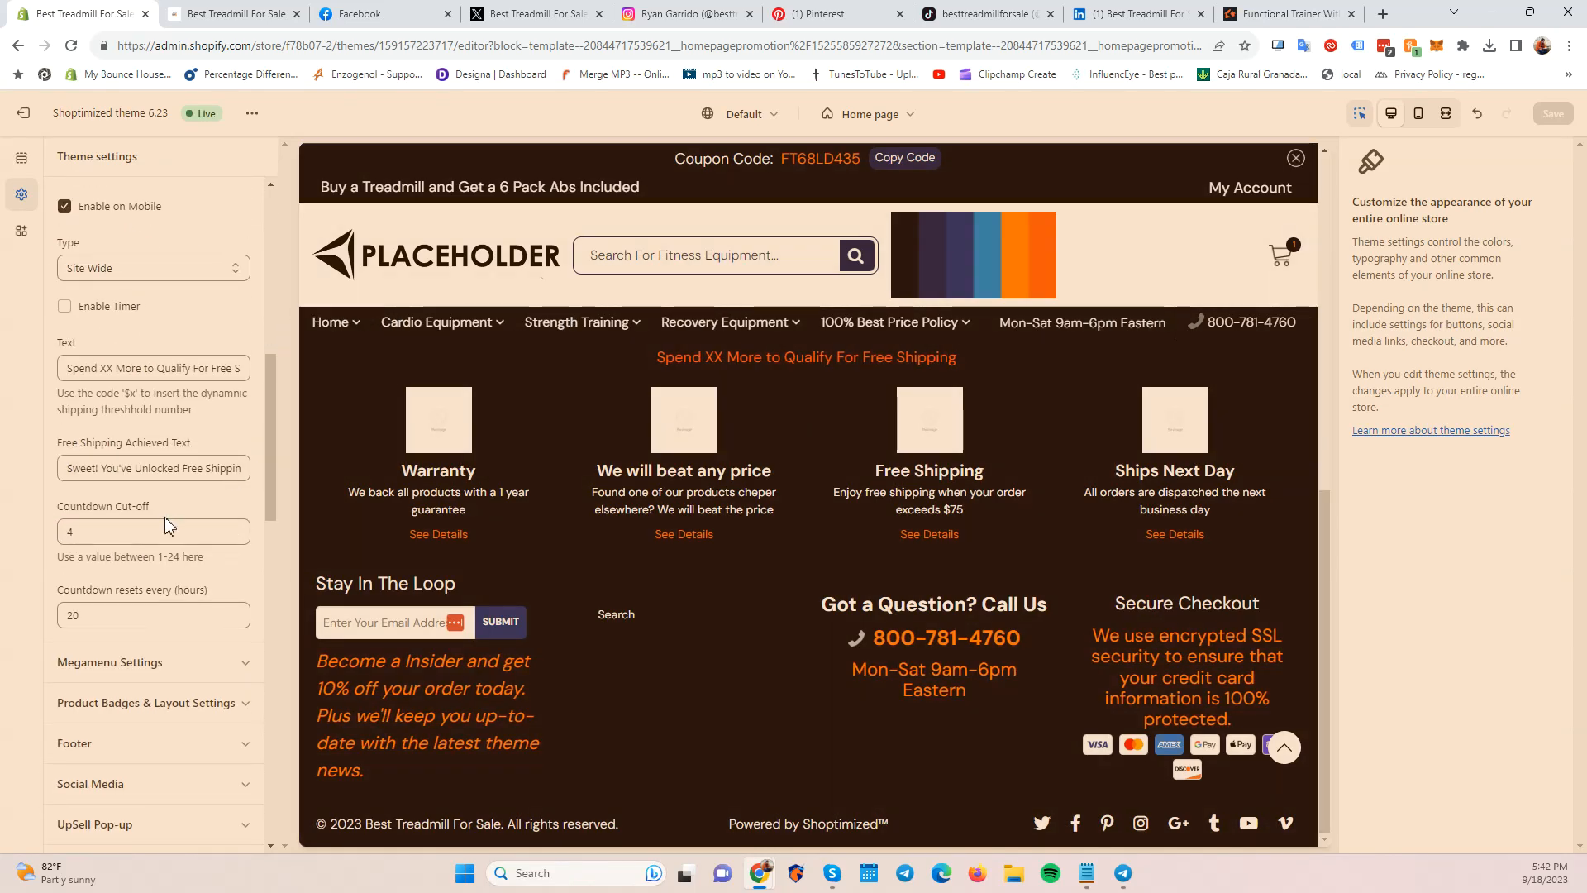
# Replace the sticky bar text with "Buy a Treadmill Today and Get Free Shipping on All Orders".
pyautogui.scroll(4, 163, 521)
pyautogui.moveTo(67, 699); pyautogui.dragTo(313, 699)
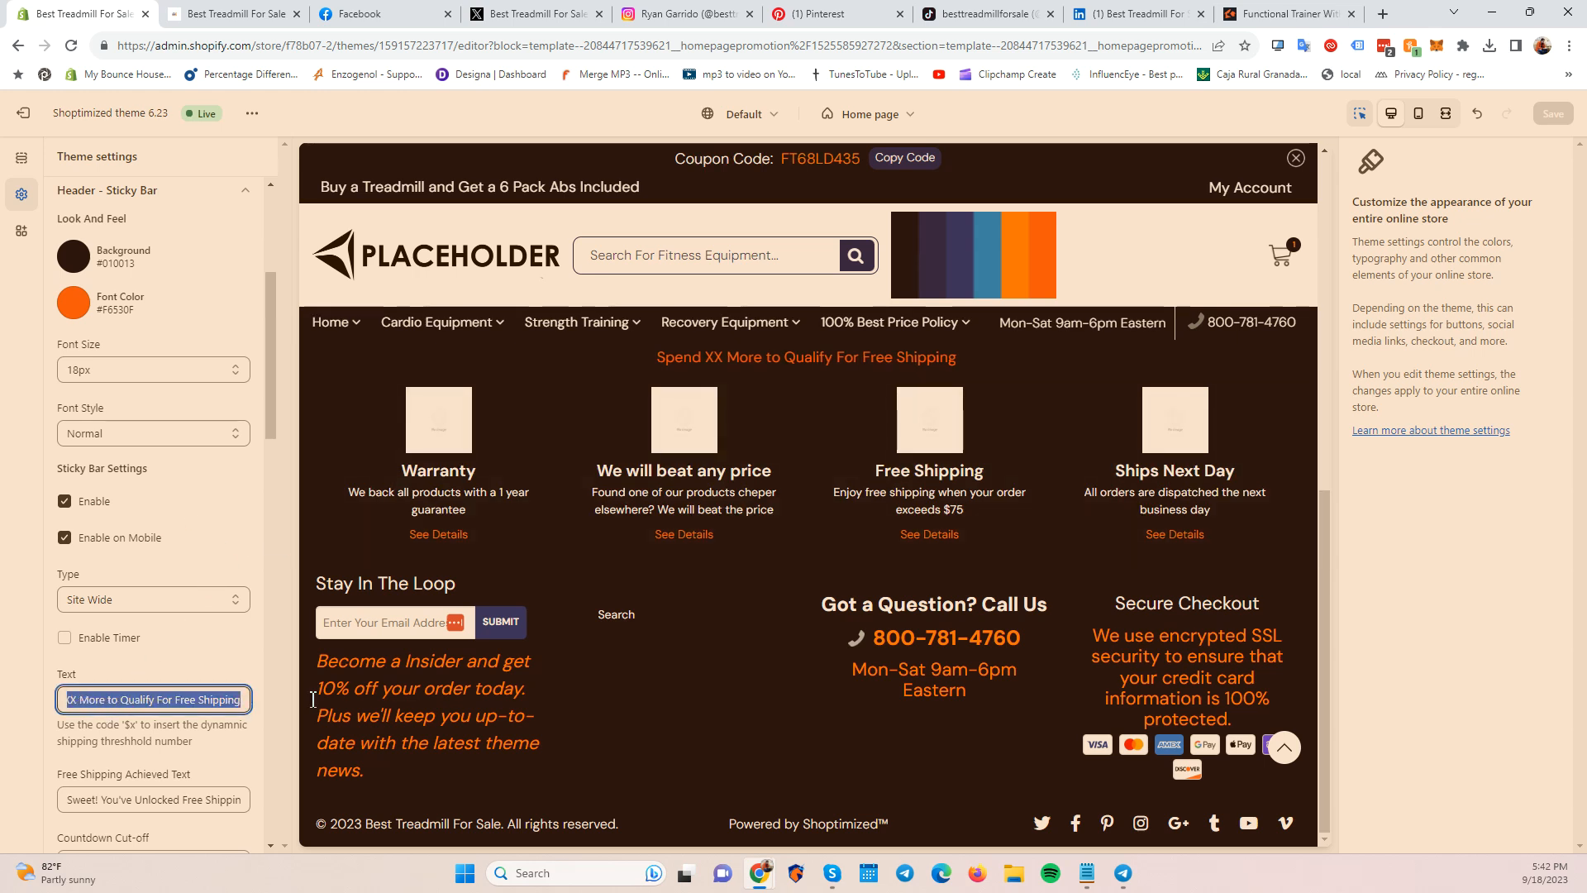
pyautogui.click(158, 696)
pyautogui.tripleClick(159, 697)
pyautogui.write('Buy a Treadmil')
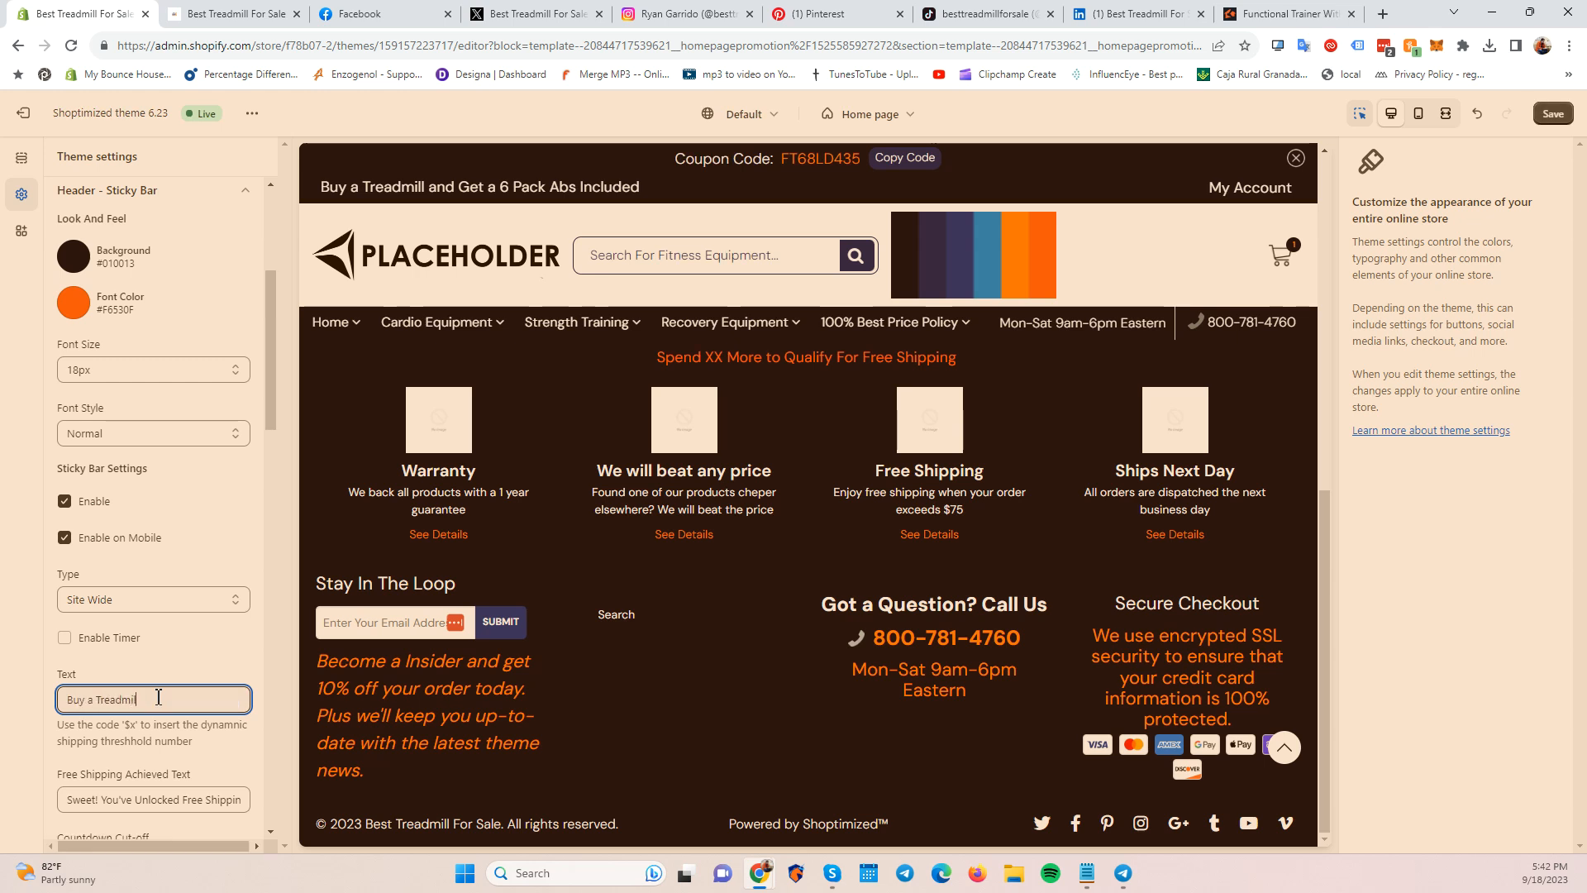
pyautogui.write('l Today and Get Free Shipping on A')
pyautogui.write('ll Orders')
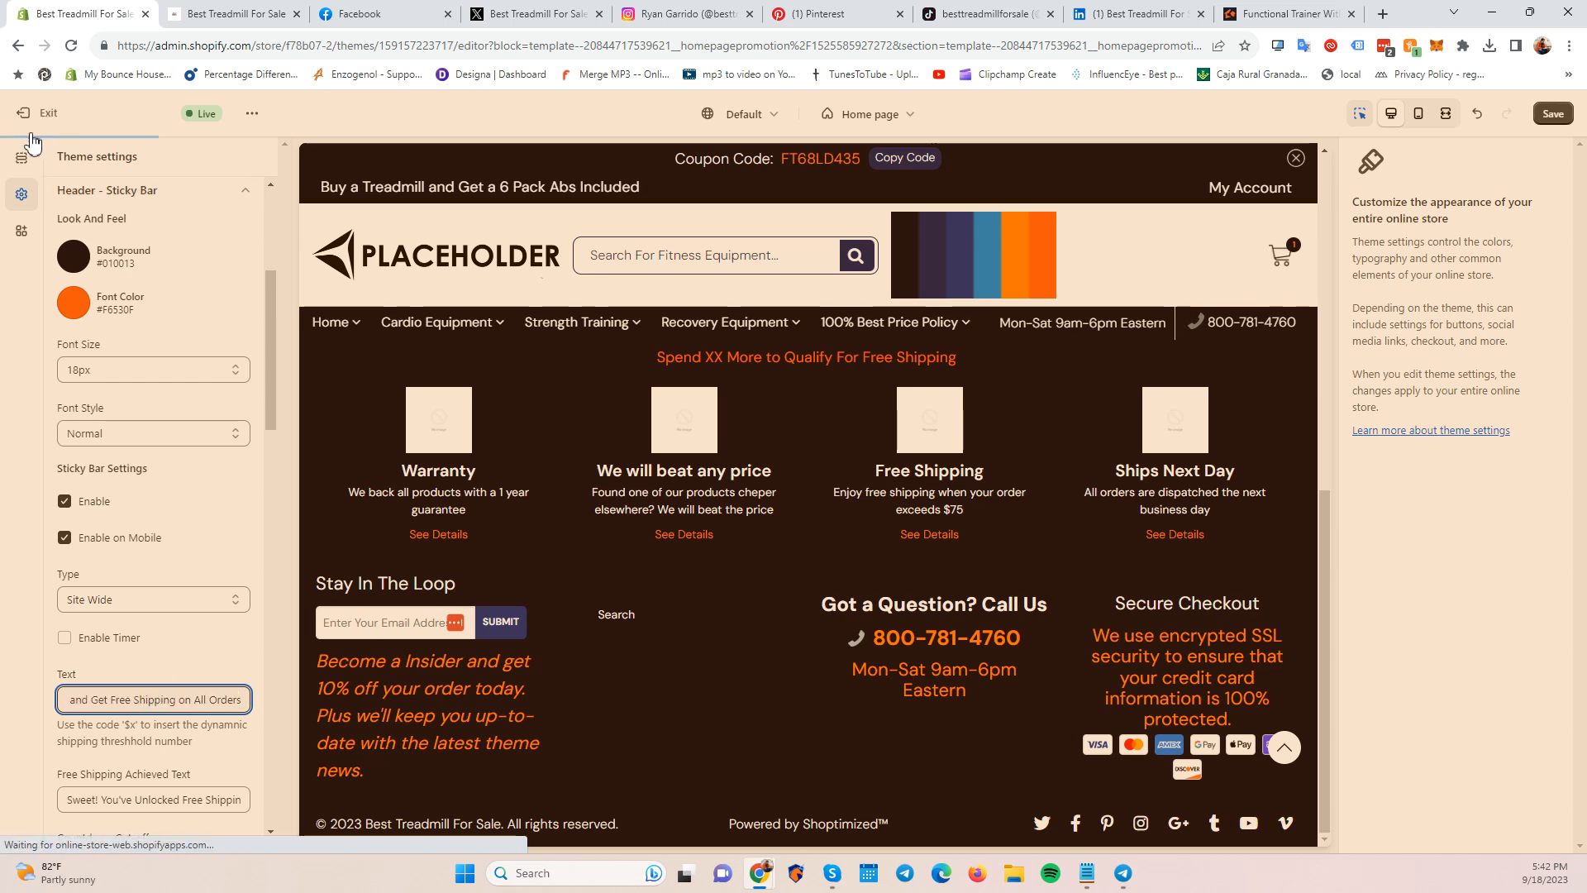
pyautogui.click(264, 644)
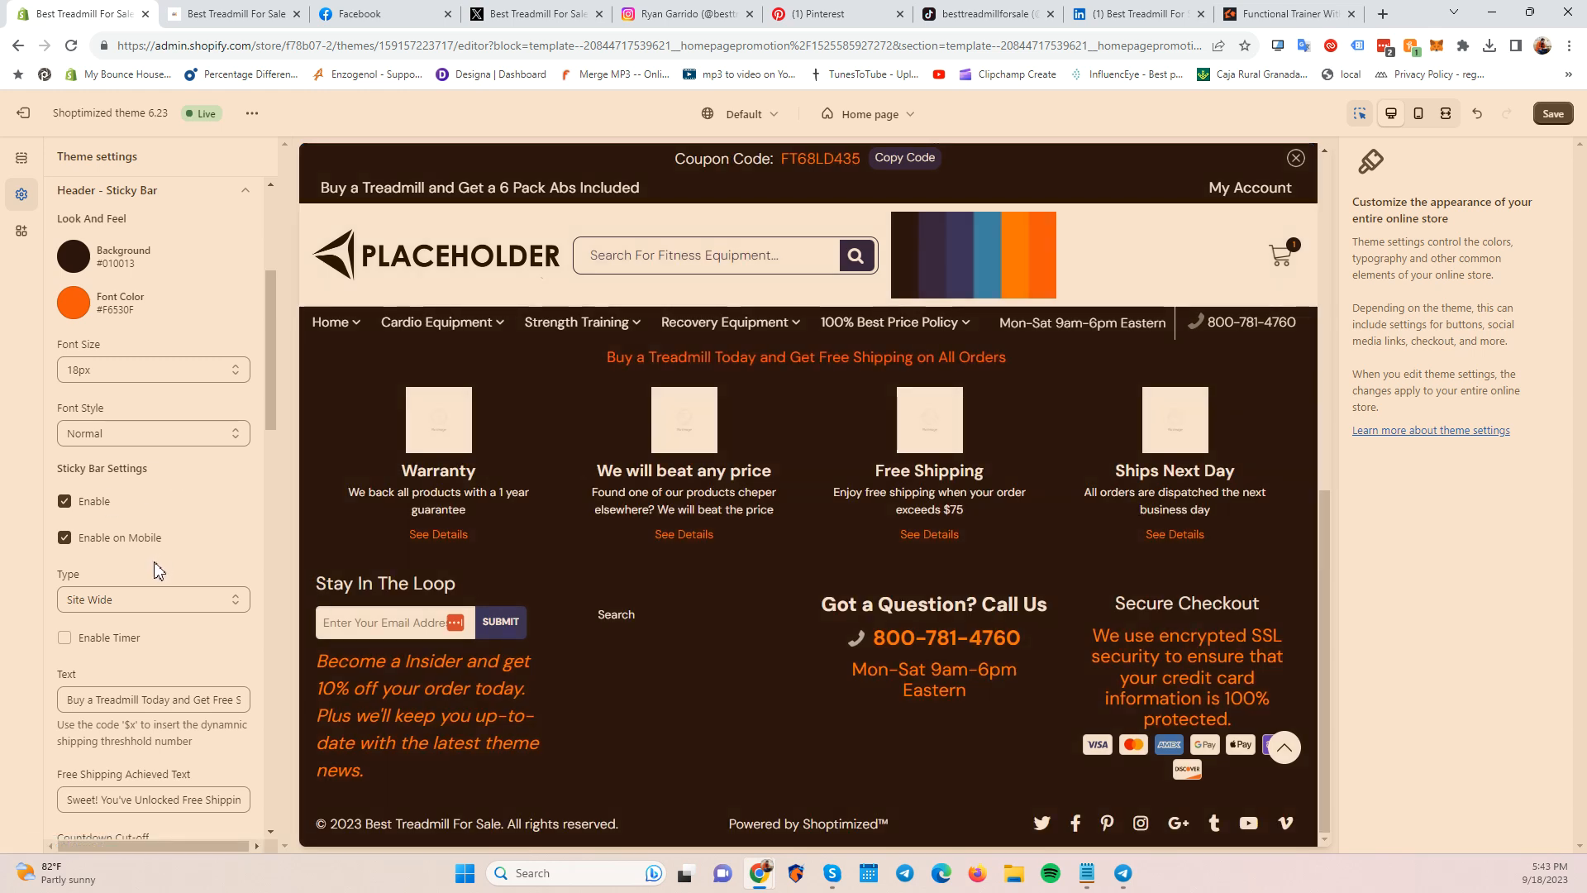
# Open the Megamenu Settings and review their background, list title, link and custom link options down to the line height.
pyautogui.scroll(-5, 156, 567)
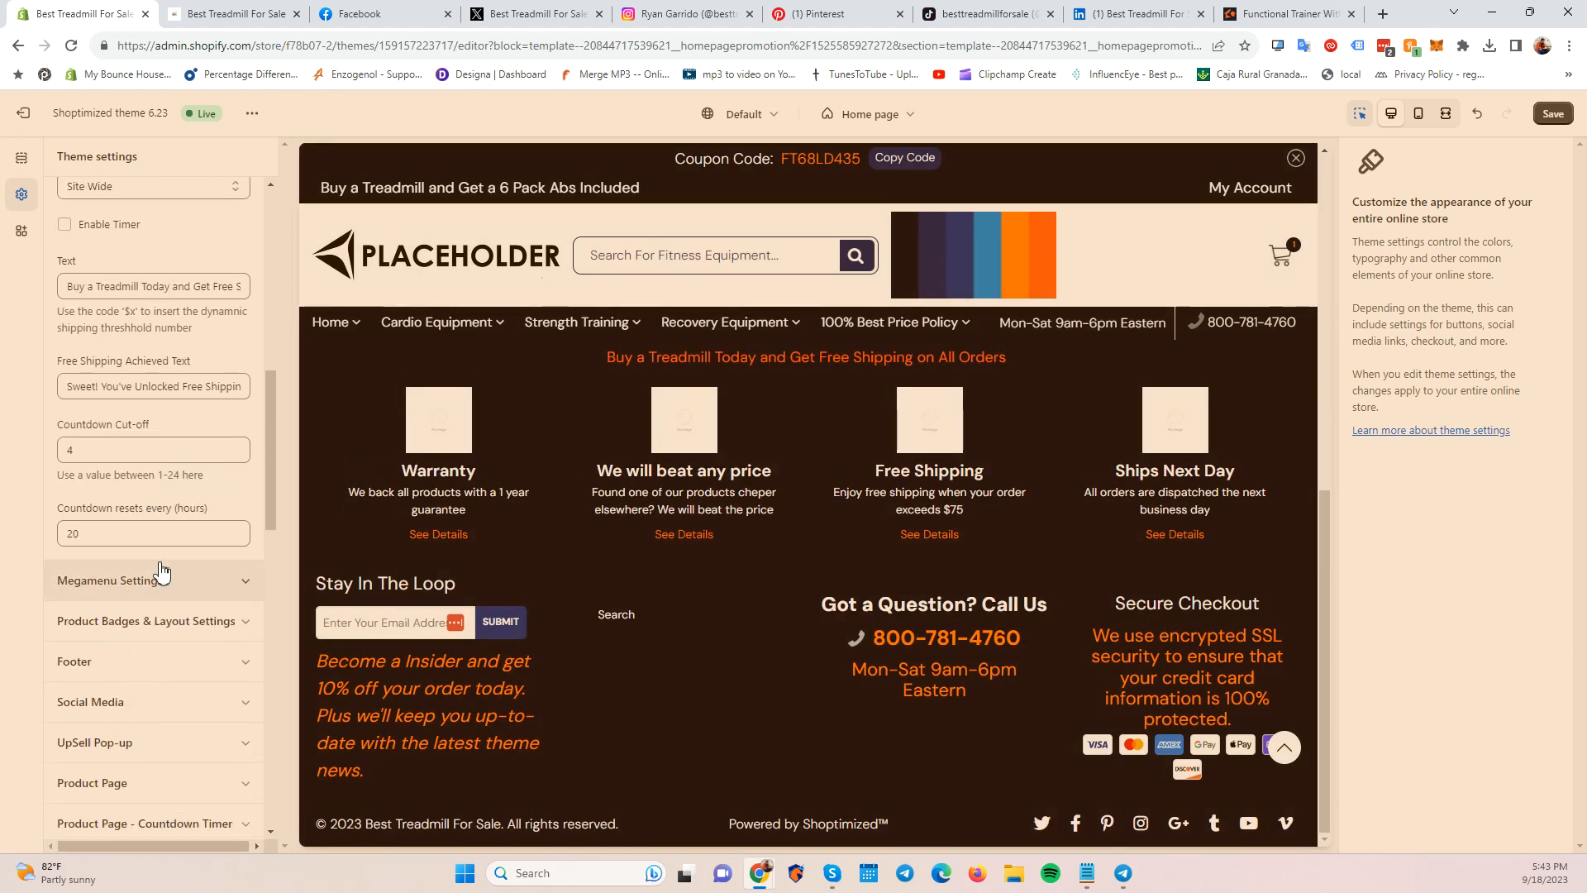
pyautogui.click(157, 578)
pyautogui.scroll(7, 189, 399)
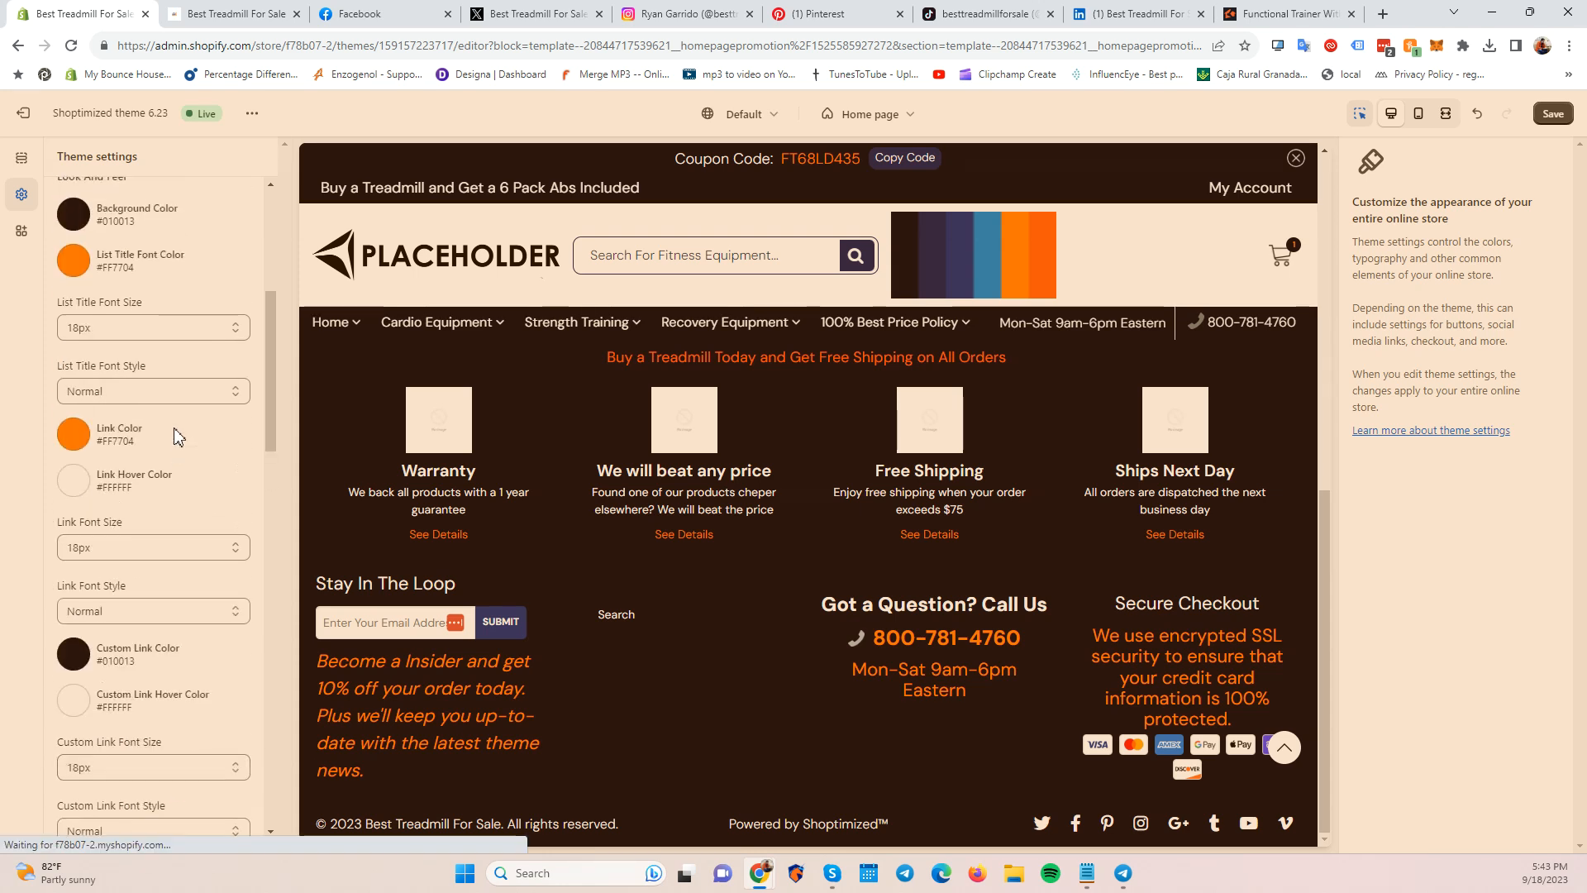
pyautogui.scroll(-2, 92, 495)
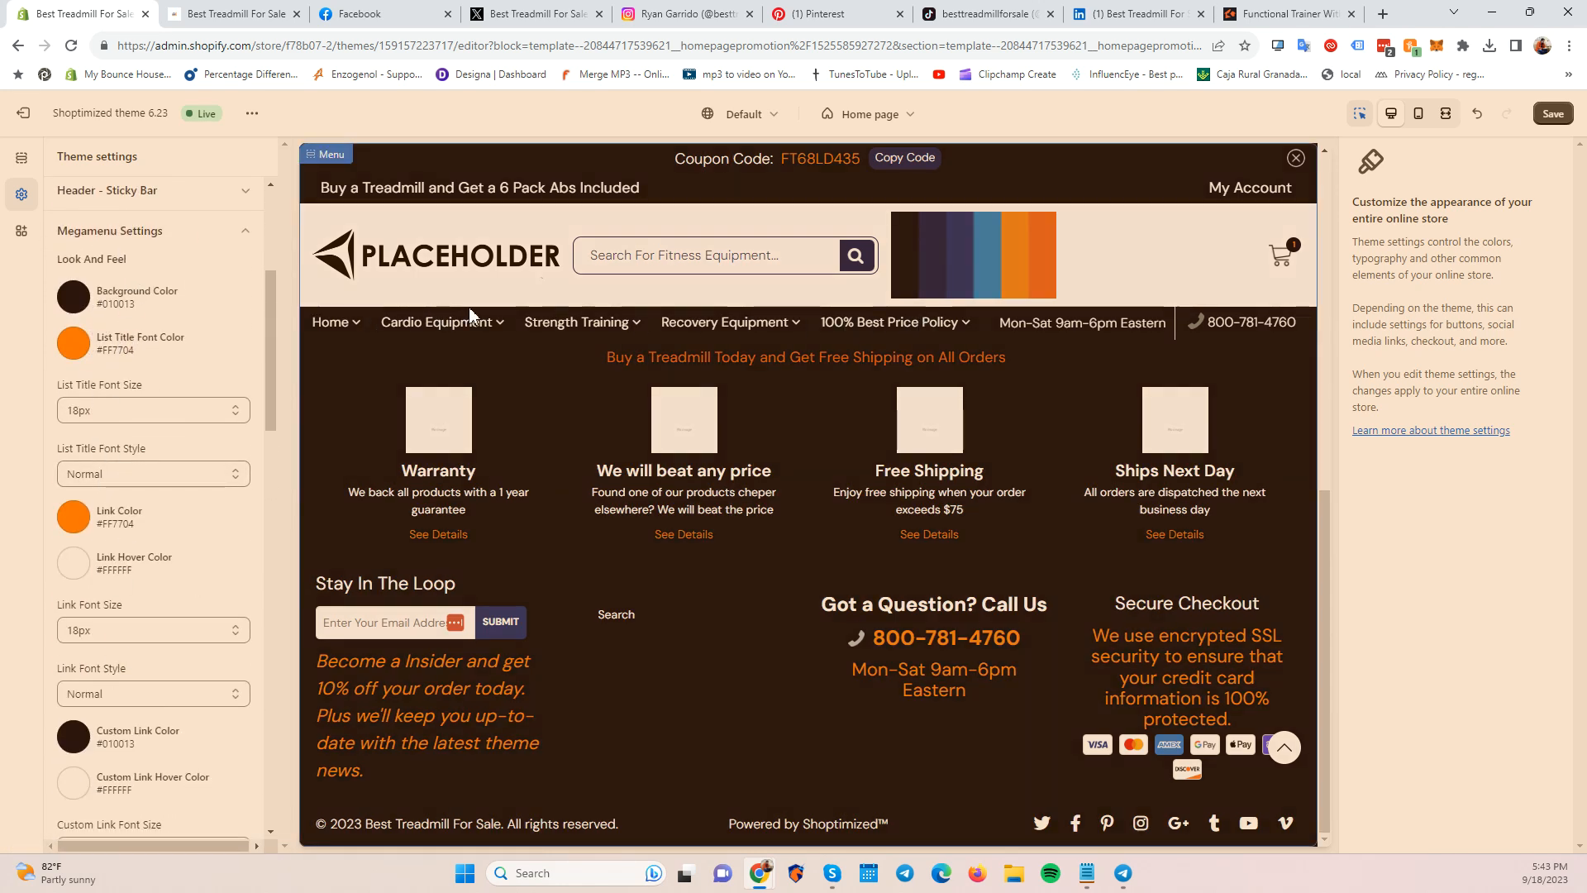
pyautogui.scroll(-3, 222, 455)
pyautogui.scroll(-4, 221, 456)
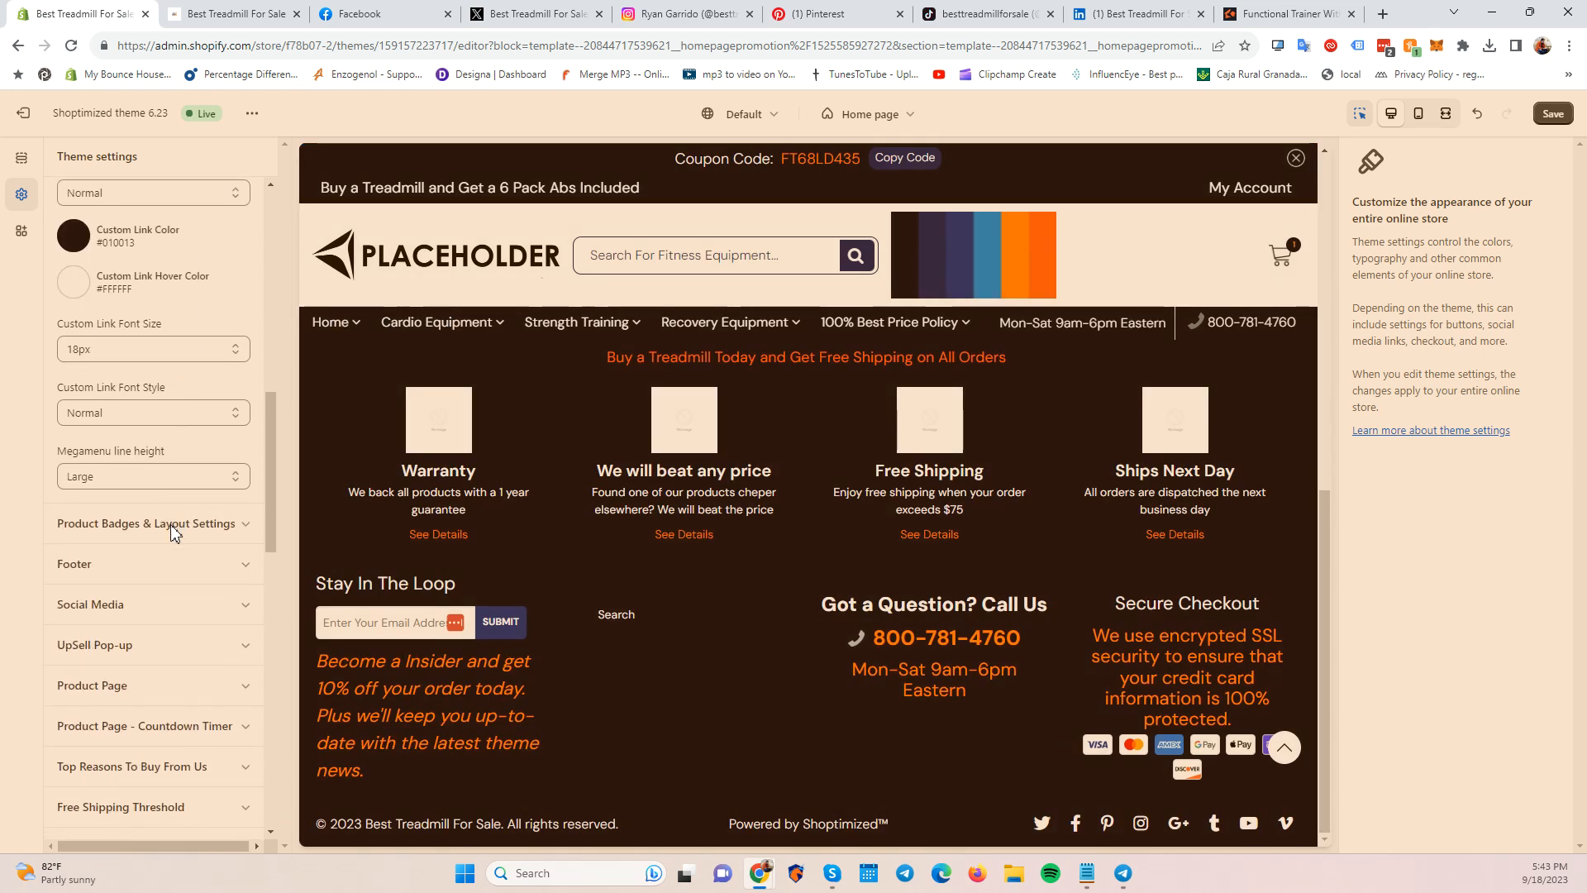
# Open the Product Badges & Layout Settings, review the arrow, collection item and button options, and collapse the section.
pyautogui.click(177, 446)
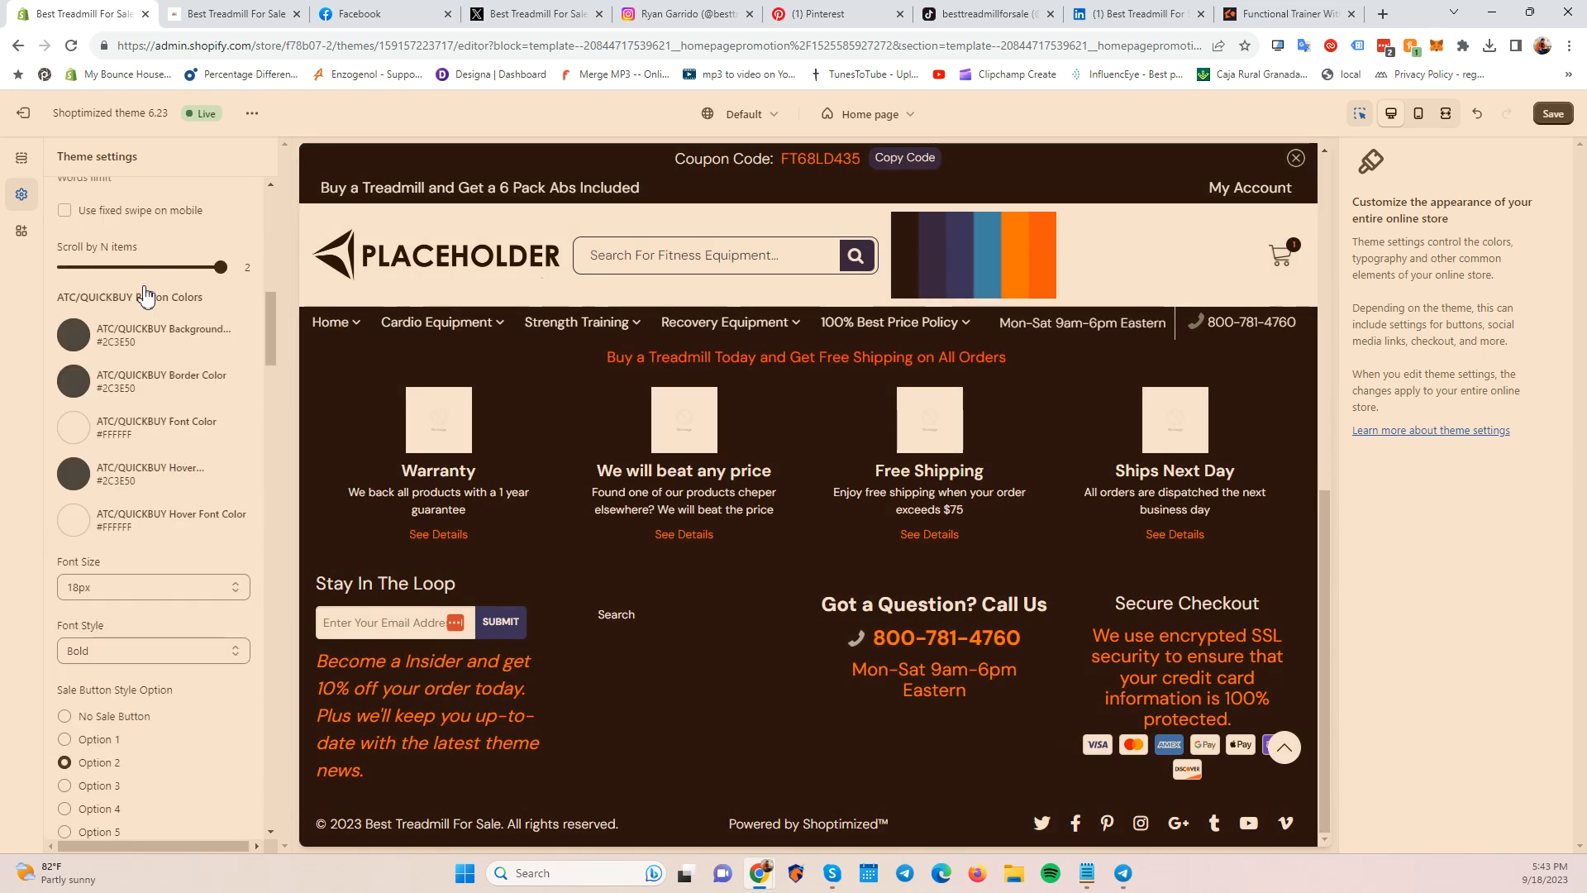
pyautogui.scroll(6, 147, 296)
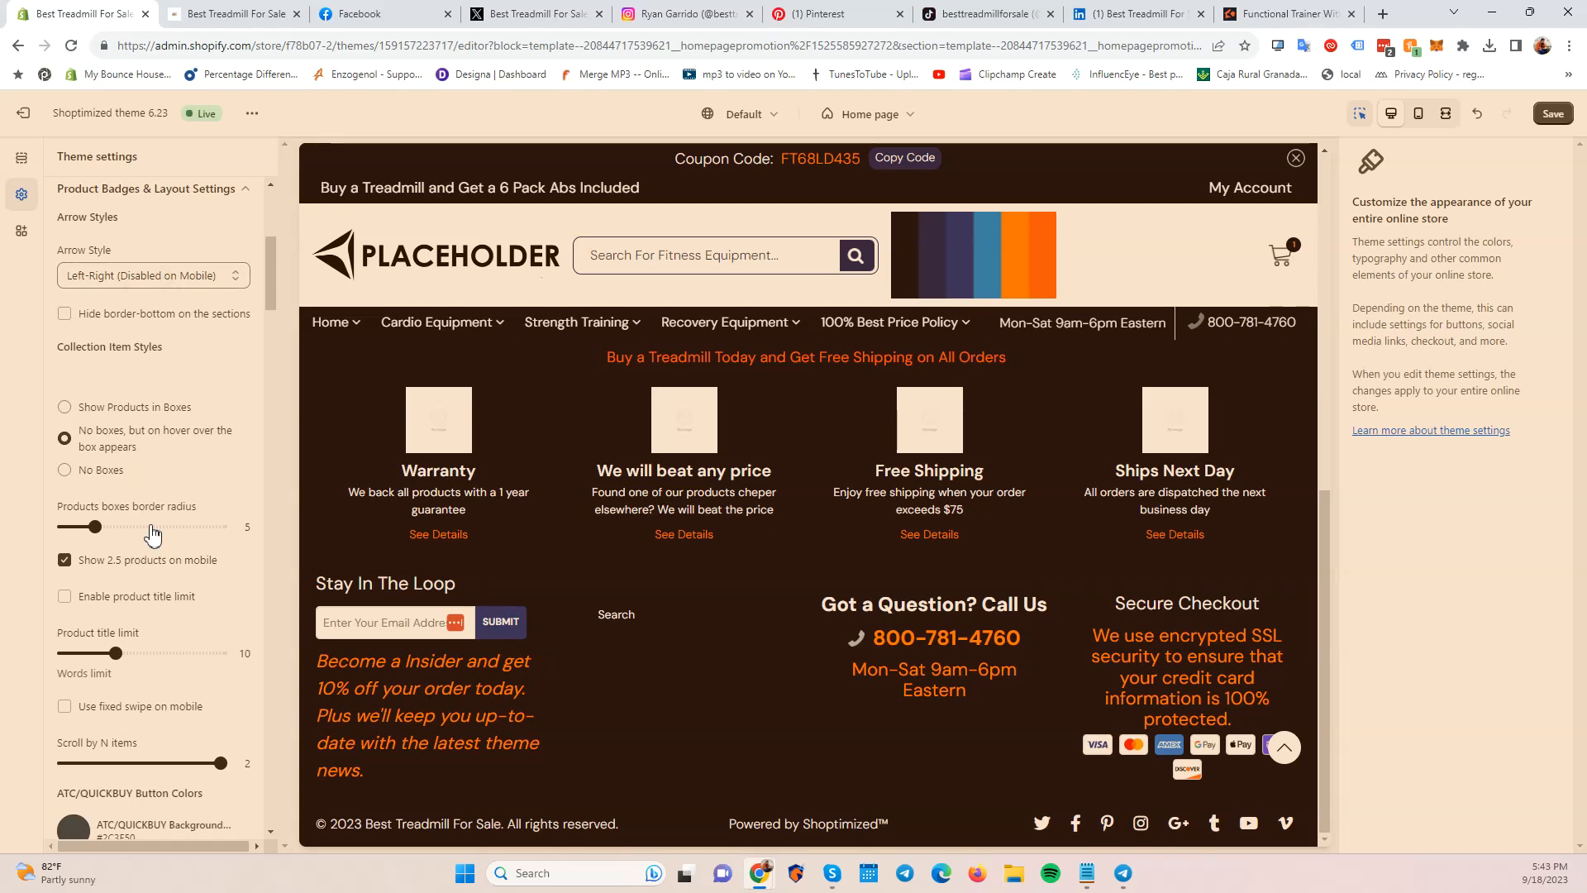
pyautogui.scroll(4, 153, 536)
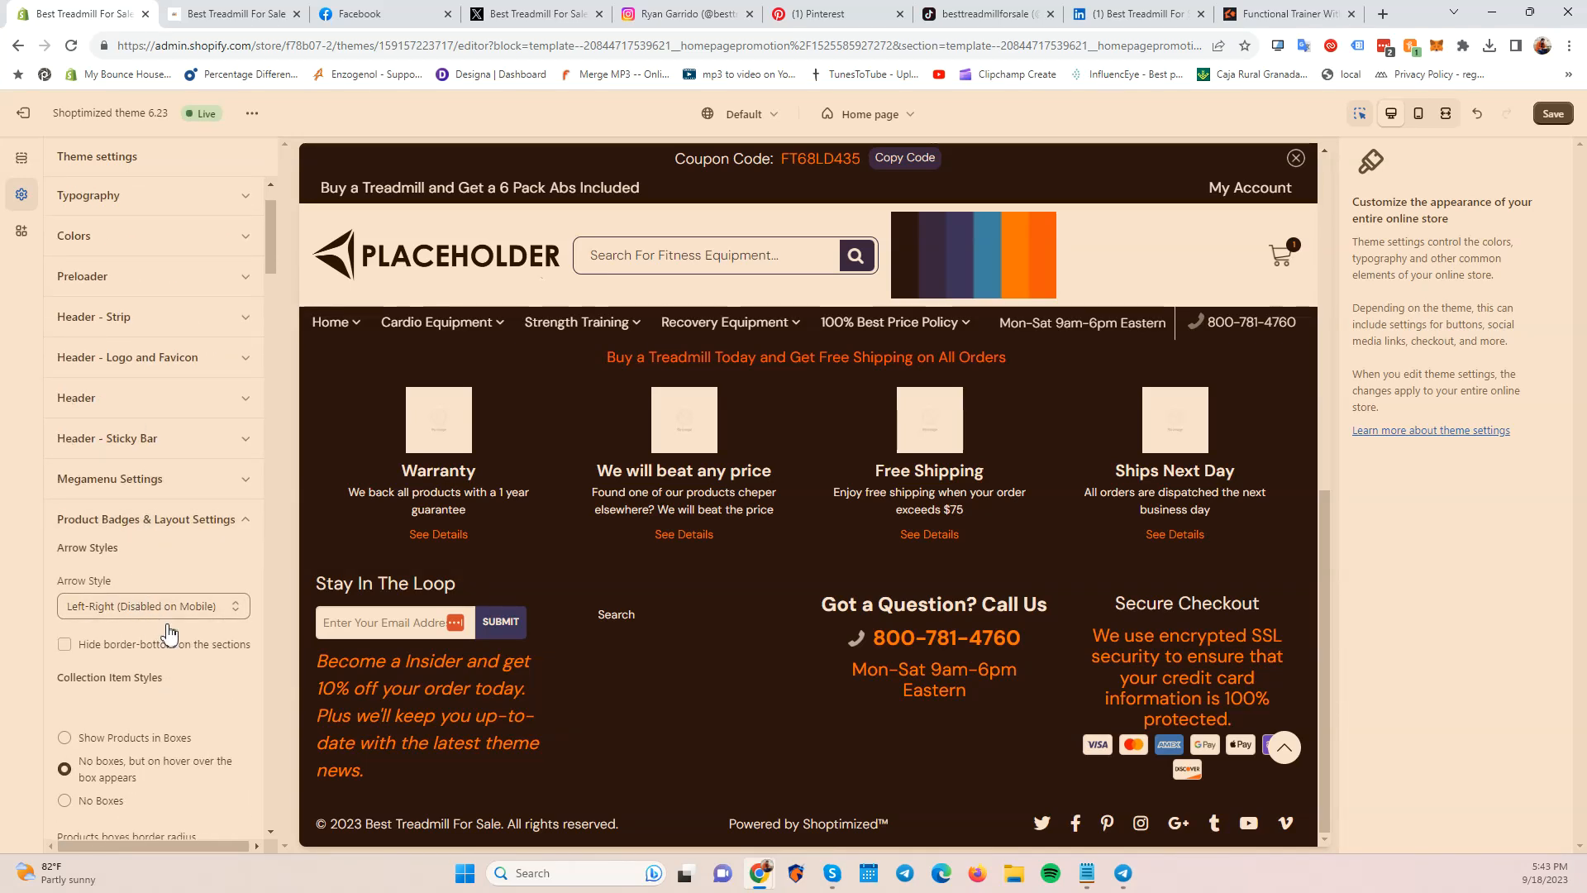
pyautogui.click(177, 520)
# Open the Footer settings, review the Look And Feel colors and font options, and collapse the section.
pyautogui.click(137, 572)
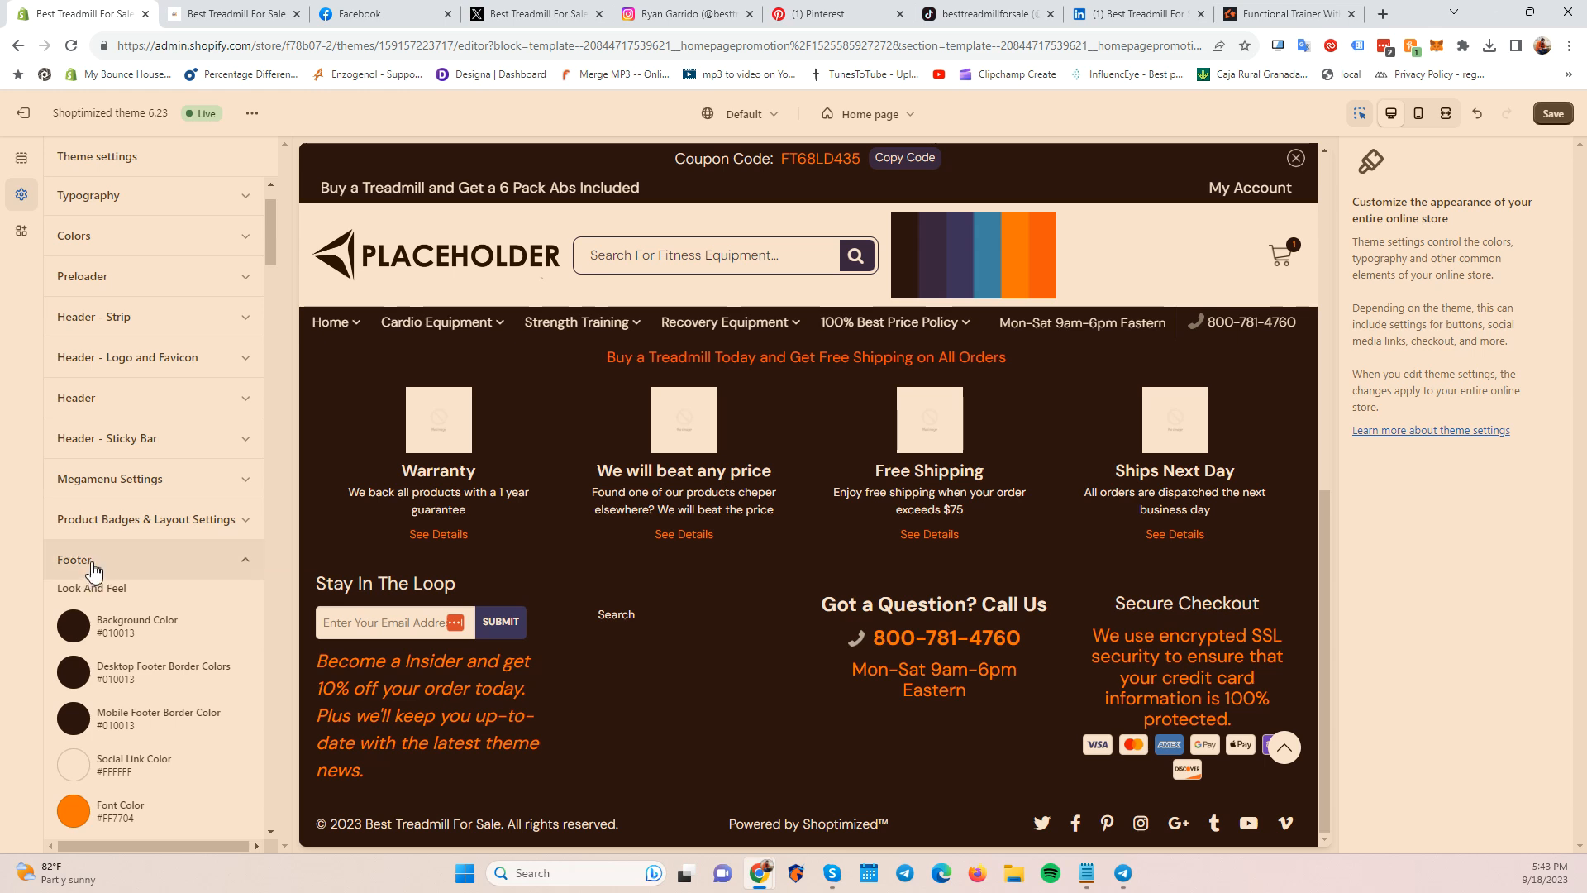
pyautogui.scroll(-2, 91, 562)
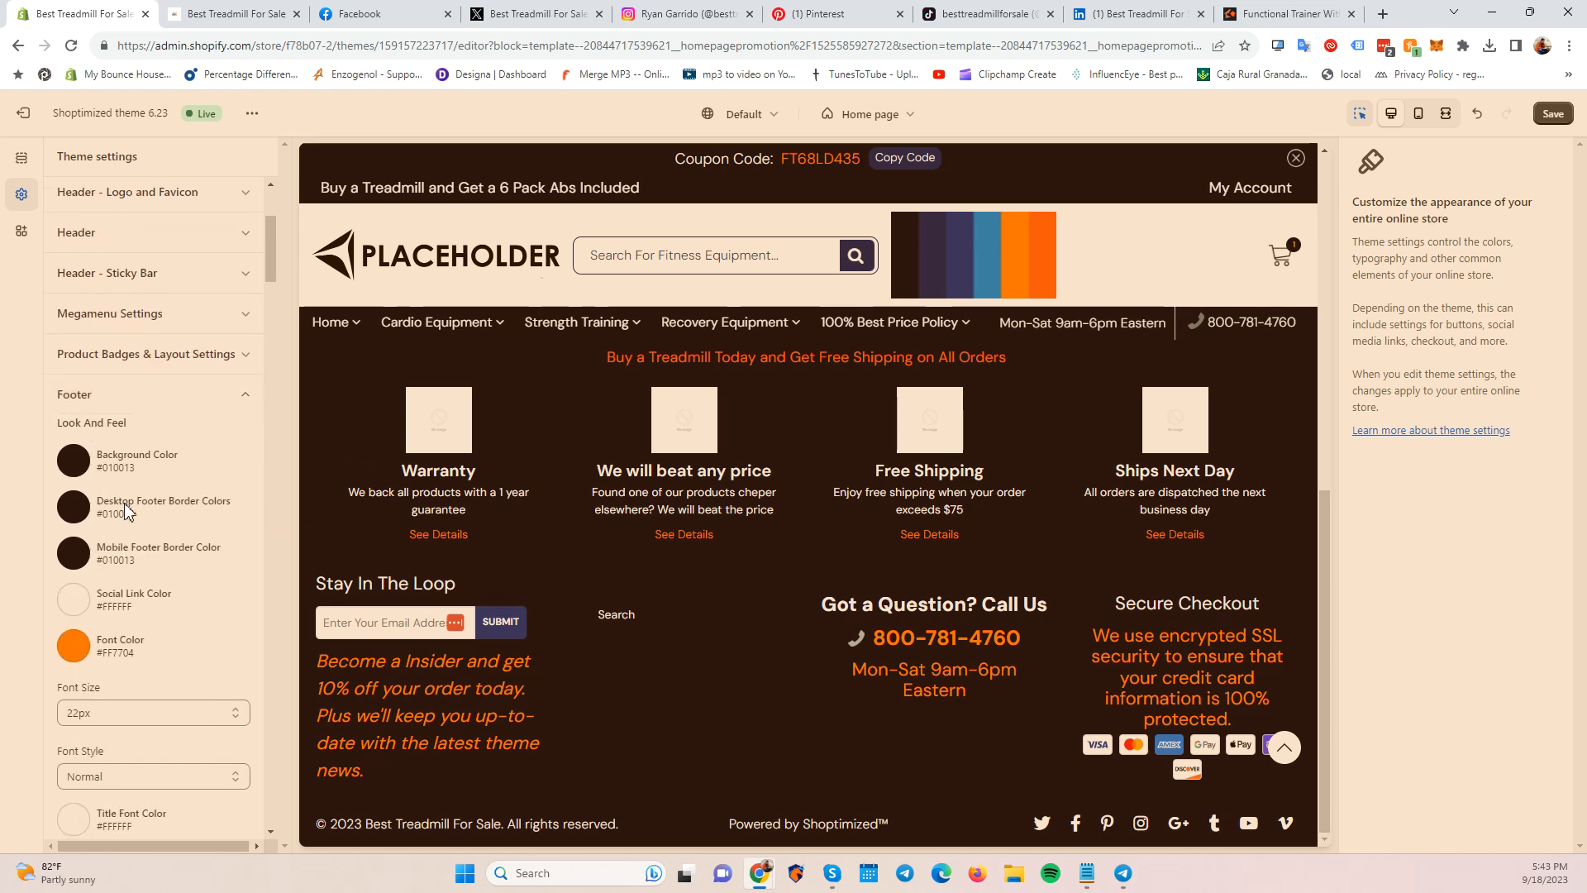
pyautogui.click(148, 400)
# Review the Social Media settings, from the footer display option through the Twitter to Vimeo URLs, and collapse the section.
pyautogui.click(142, 433)
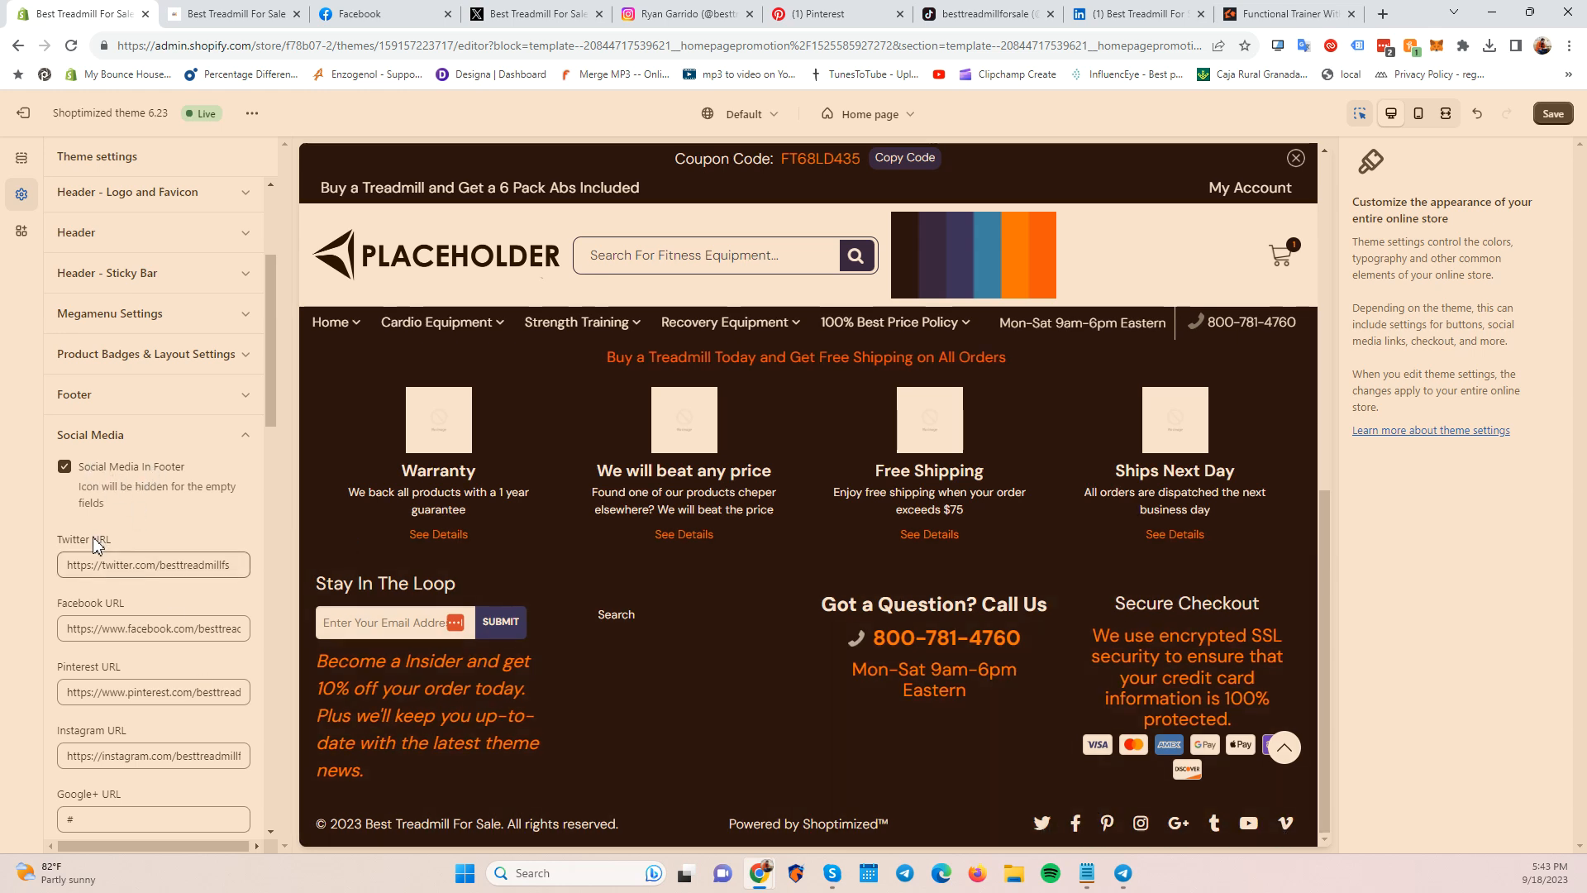
pyautogui.scroll(-2, 120, 728)
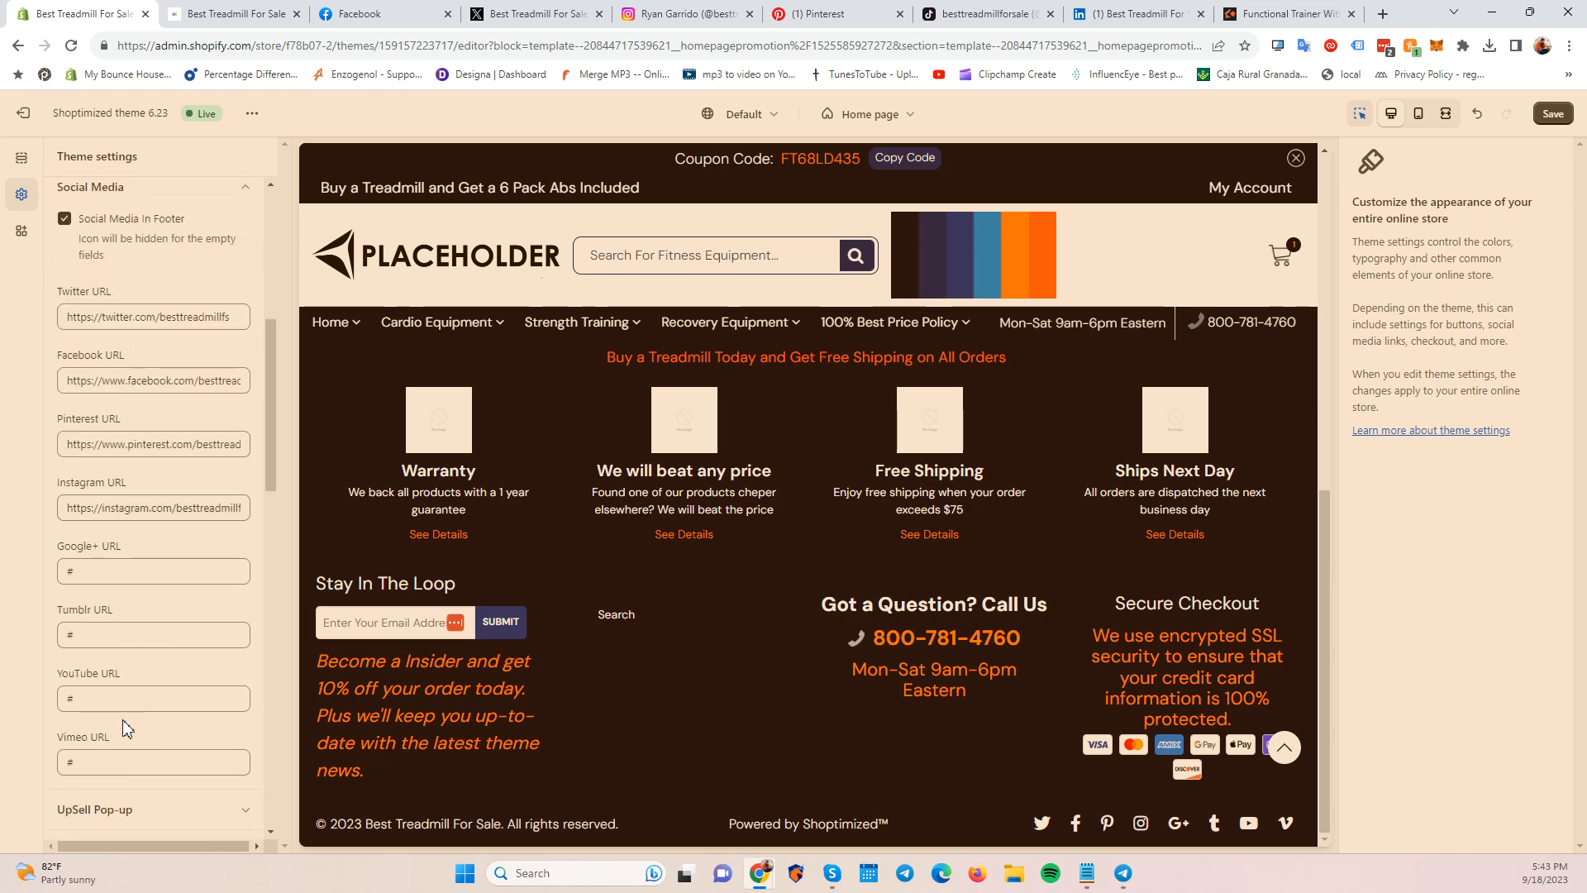
pyautogui.scroll(2, 124, 727)
pyautogui.click(213, 435)
pyautogui.click(213, 435)
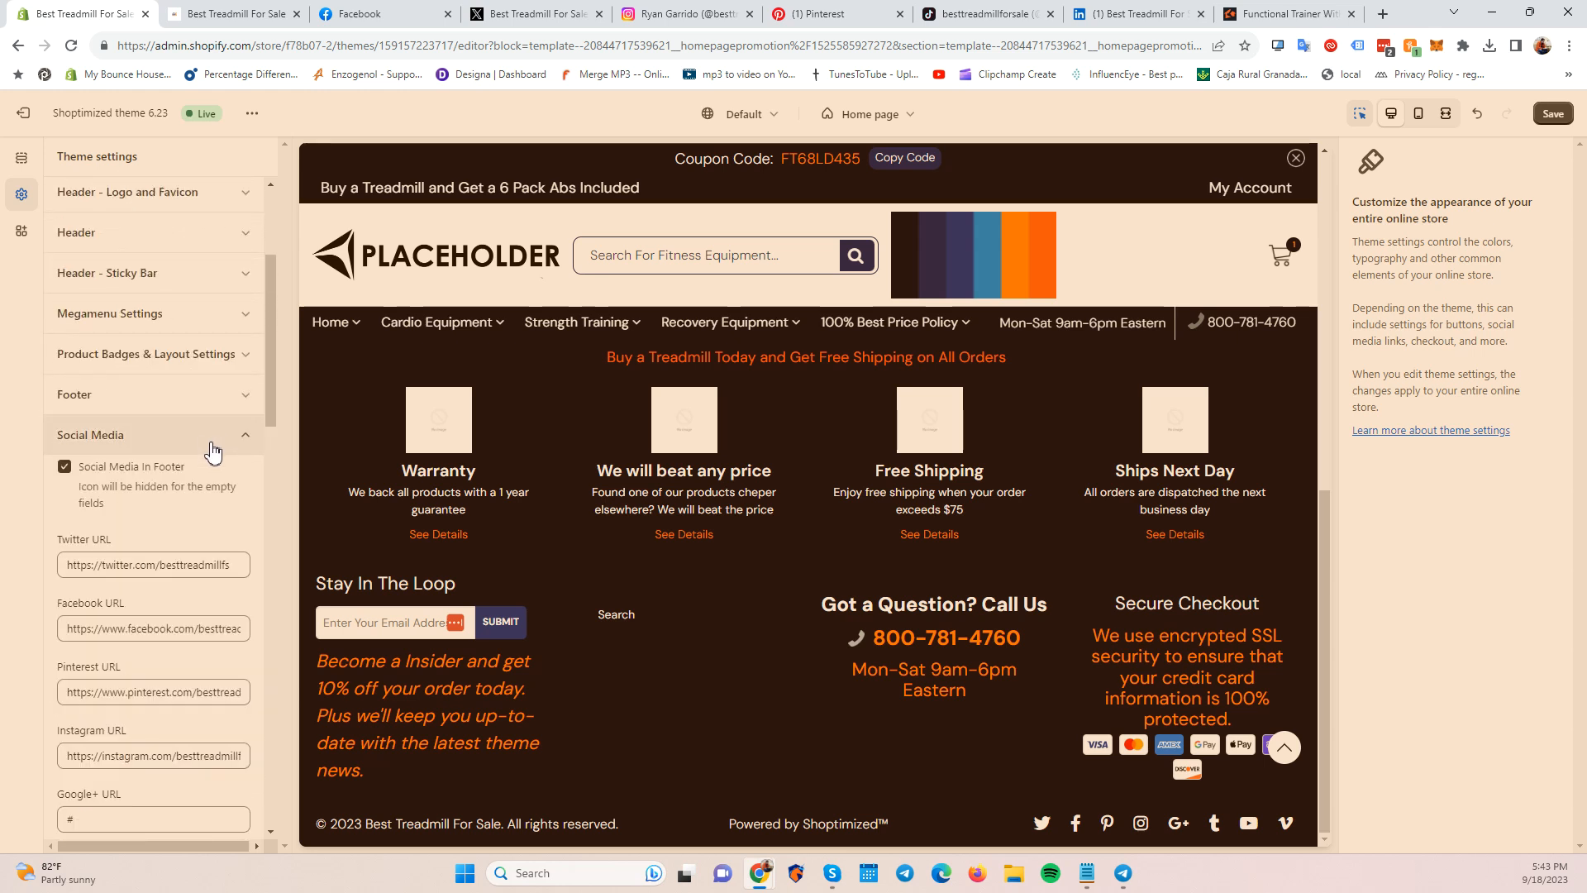
pyautogui.scroll(-3, 99, 810)
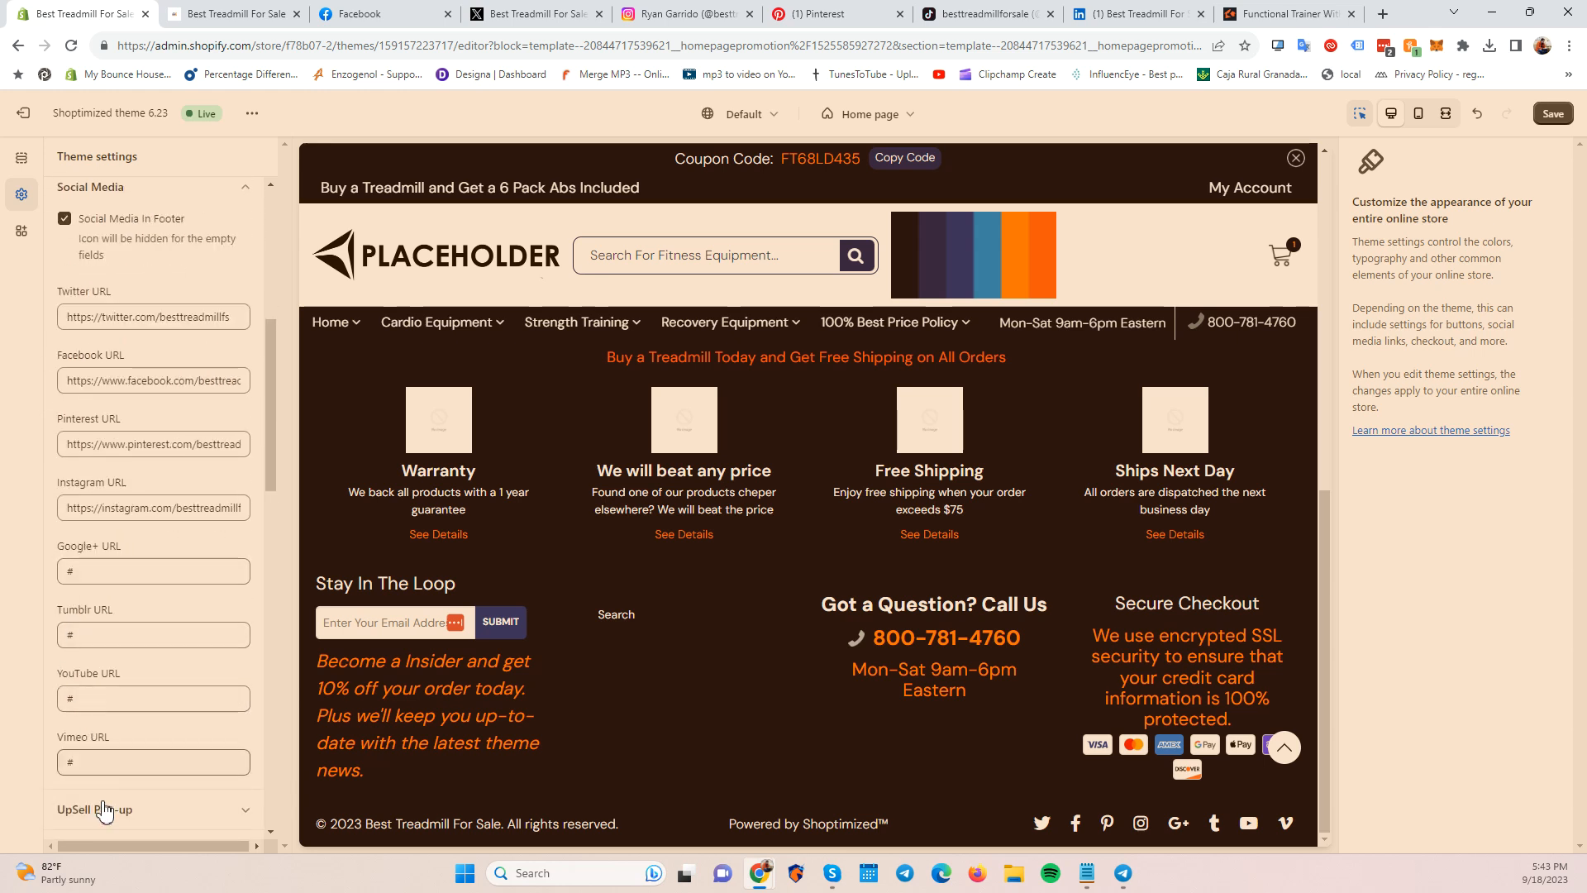
pyautogui.scroll(1, 116, 661)
pyautogui.scroll(5, 136, 595)
pyautogui.click(144, 603)
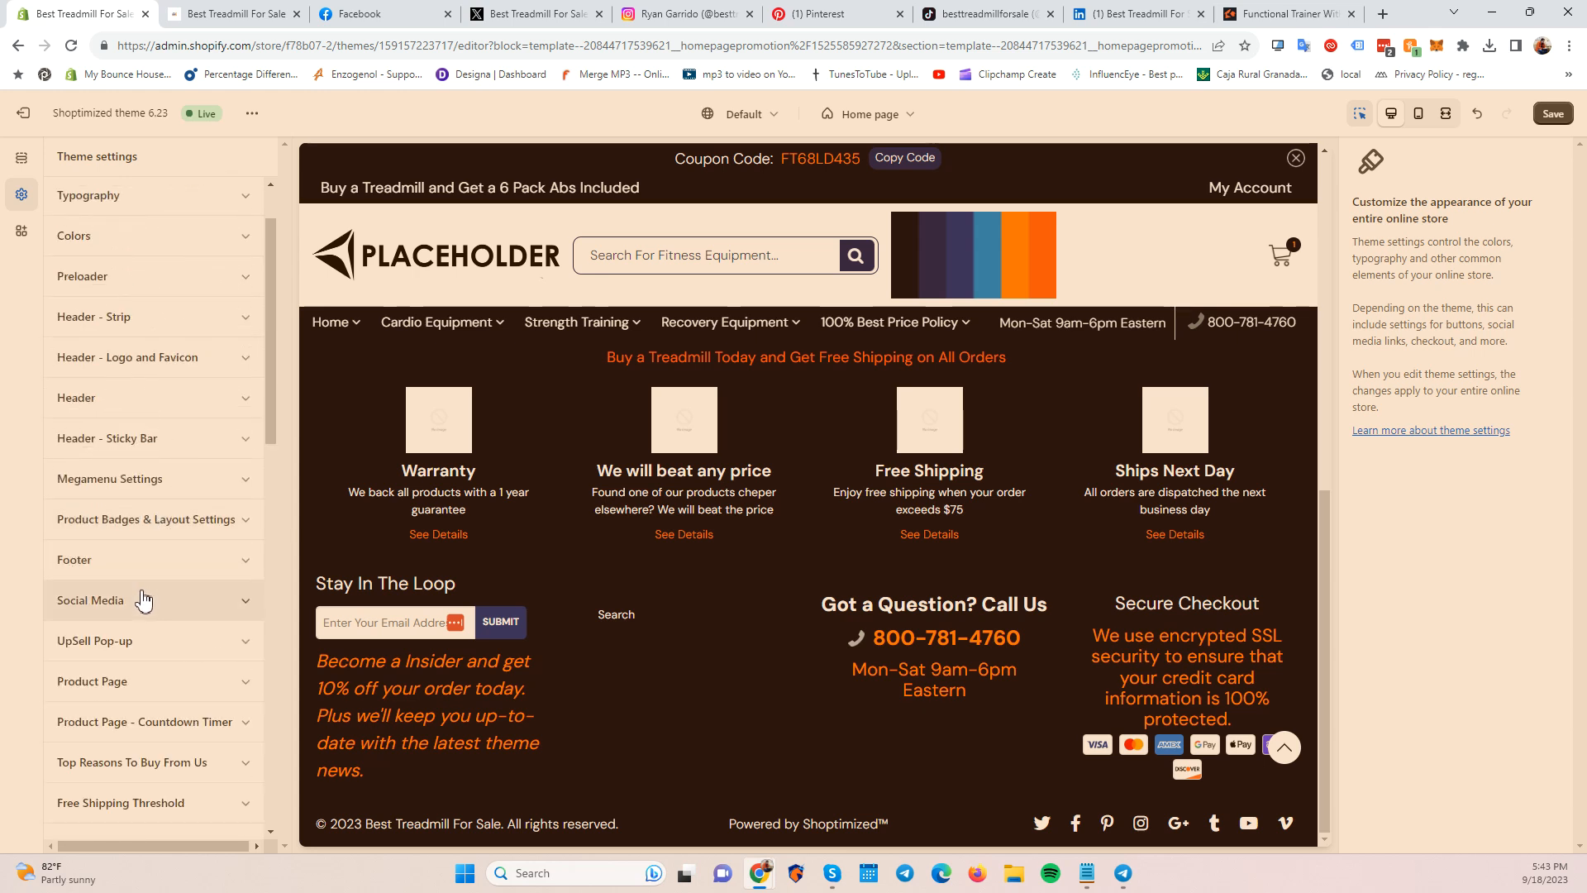
# Inspect the UpSell Pop-up, Product Page and Product Page - Countdown Timer settings, collapsing each section after viewing it.
pyautogui.scroll(-2, 161, 529)
pyautogui.click(165, 488)
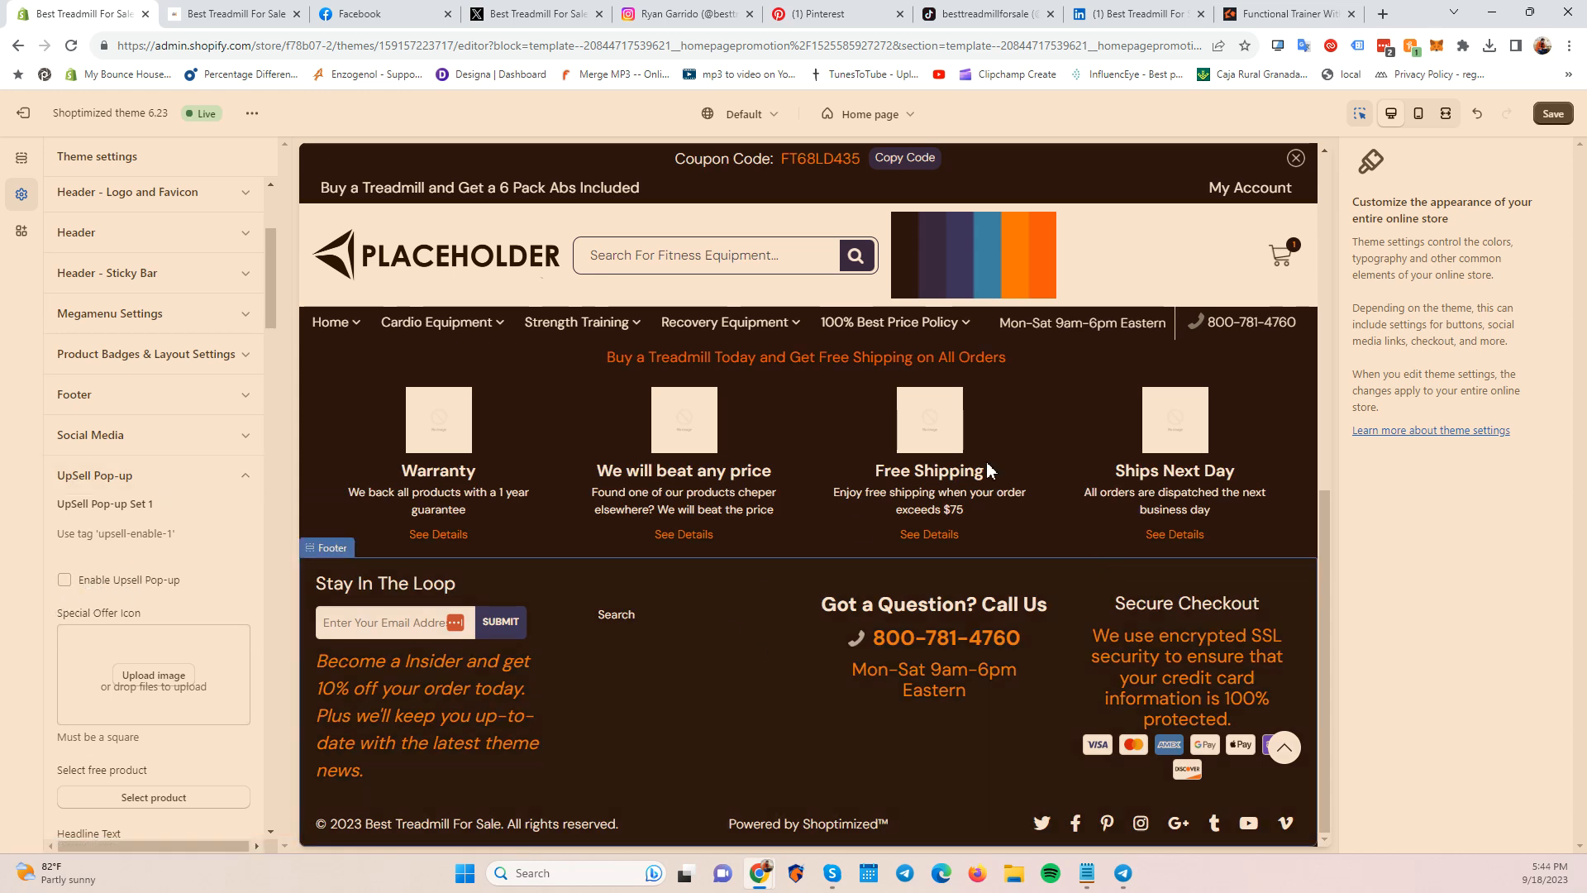
pyautogui.click(154, 489)
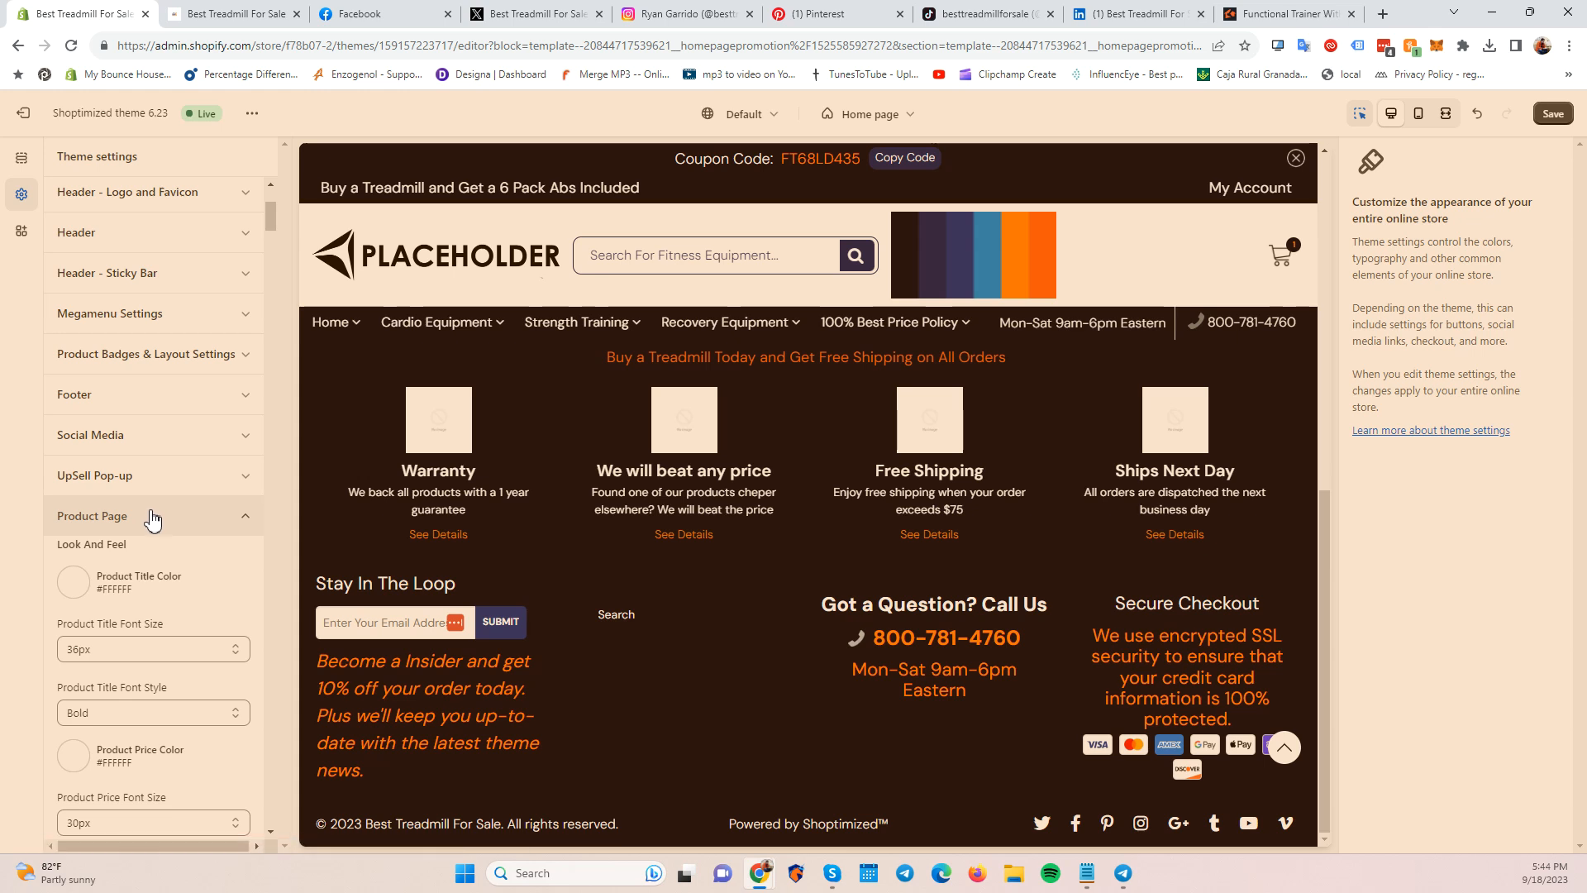
pyautogui.click(153, 517)
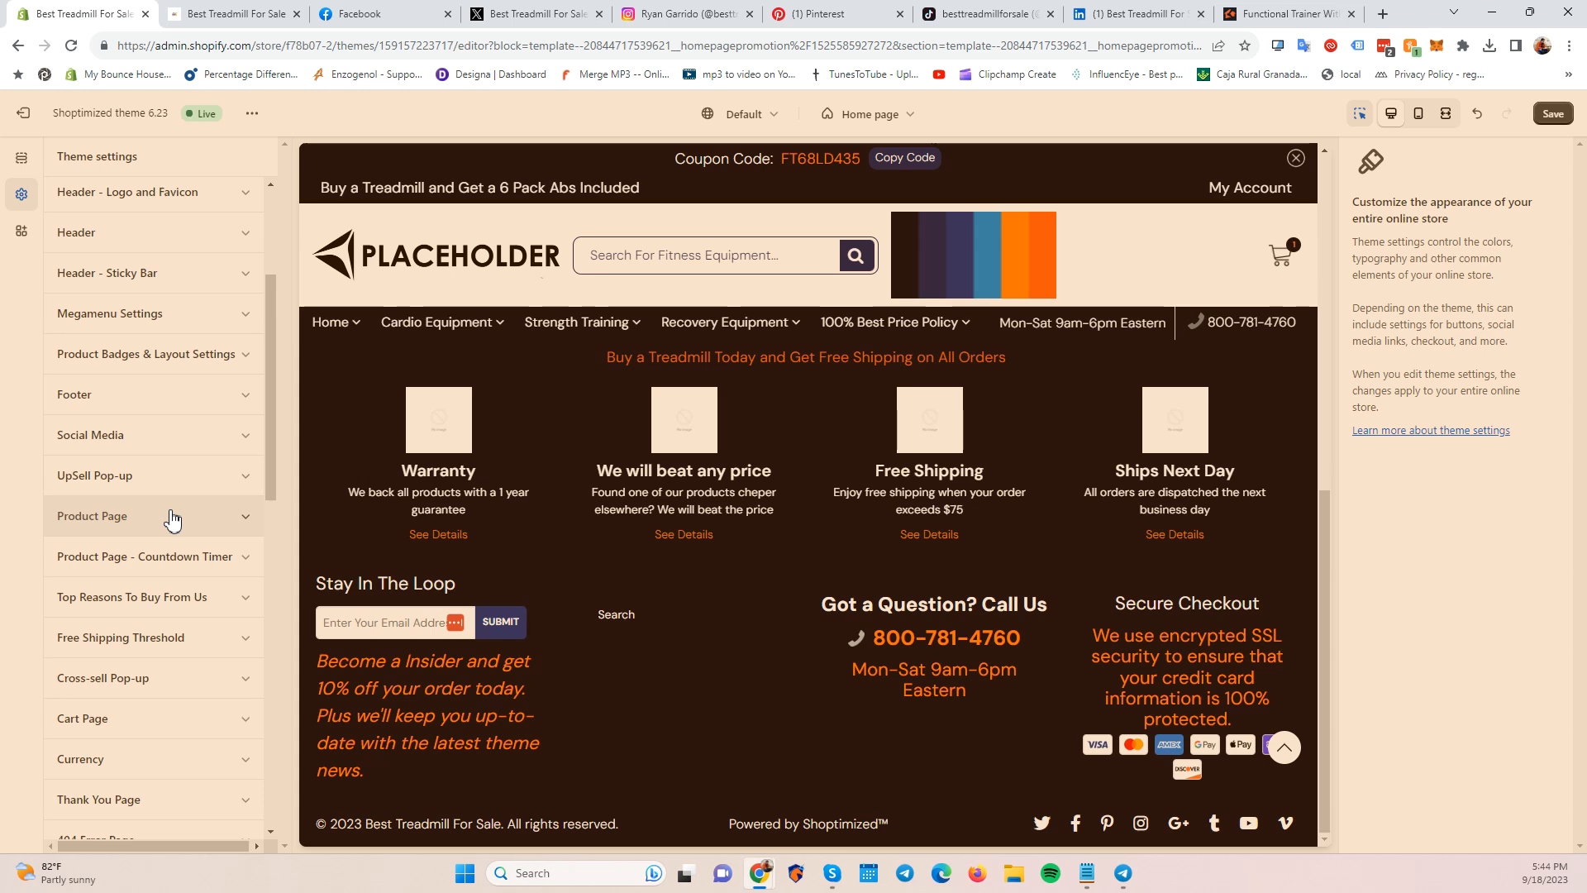
pyautogui.click(115, 569)
pyautogui.click(113, 567)
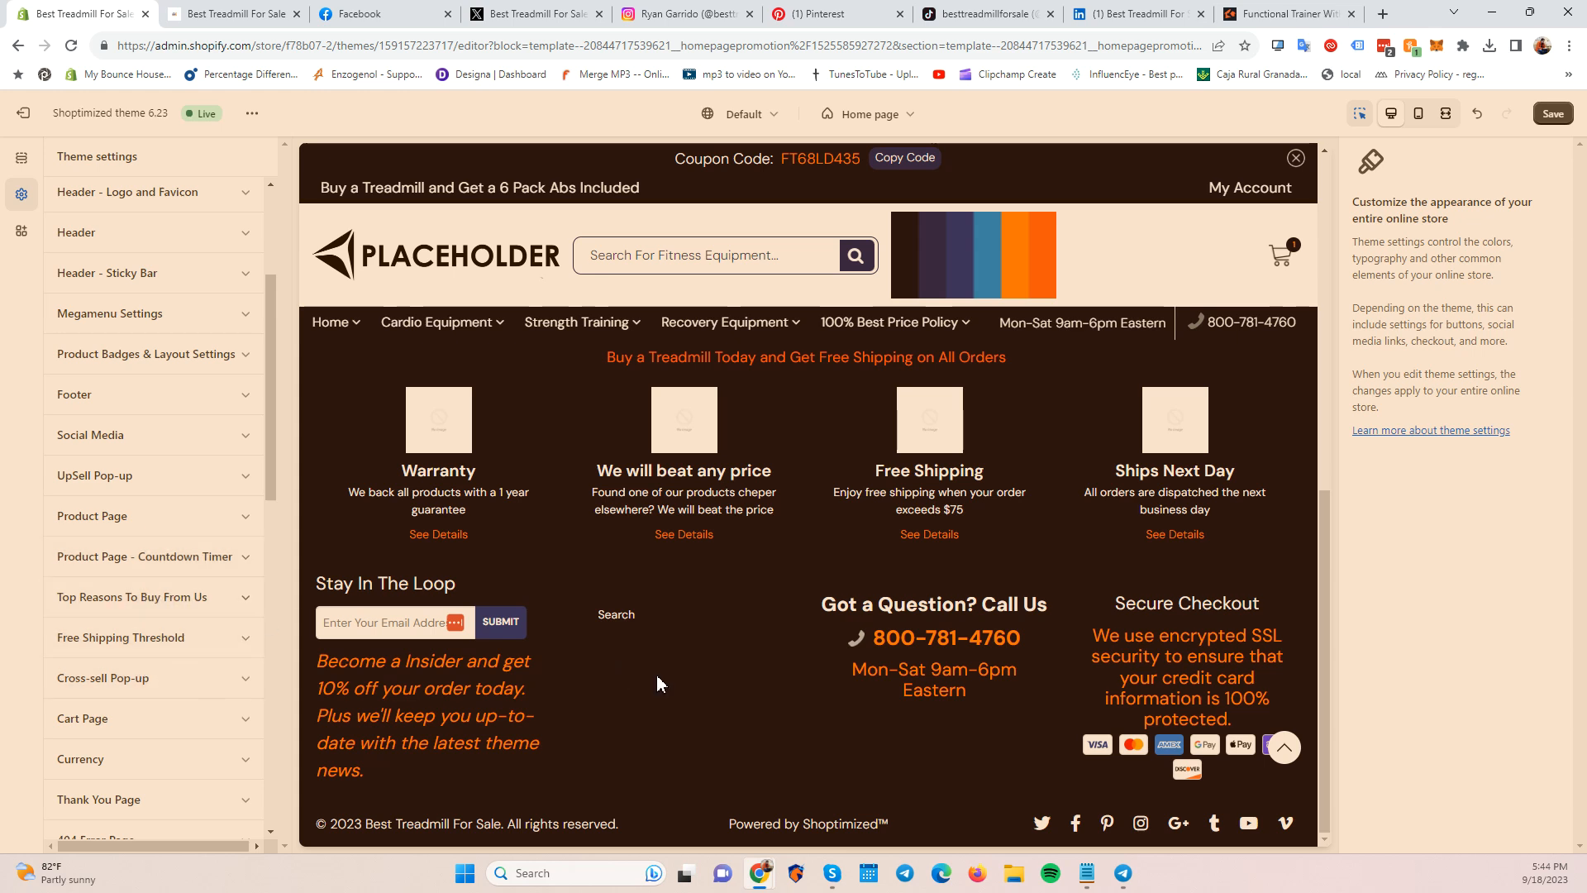
# Look over the list of remaining theme settings sections down to Back to Top Arrow.
pyautogui.scroll(-1, 87, 643)
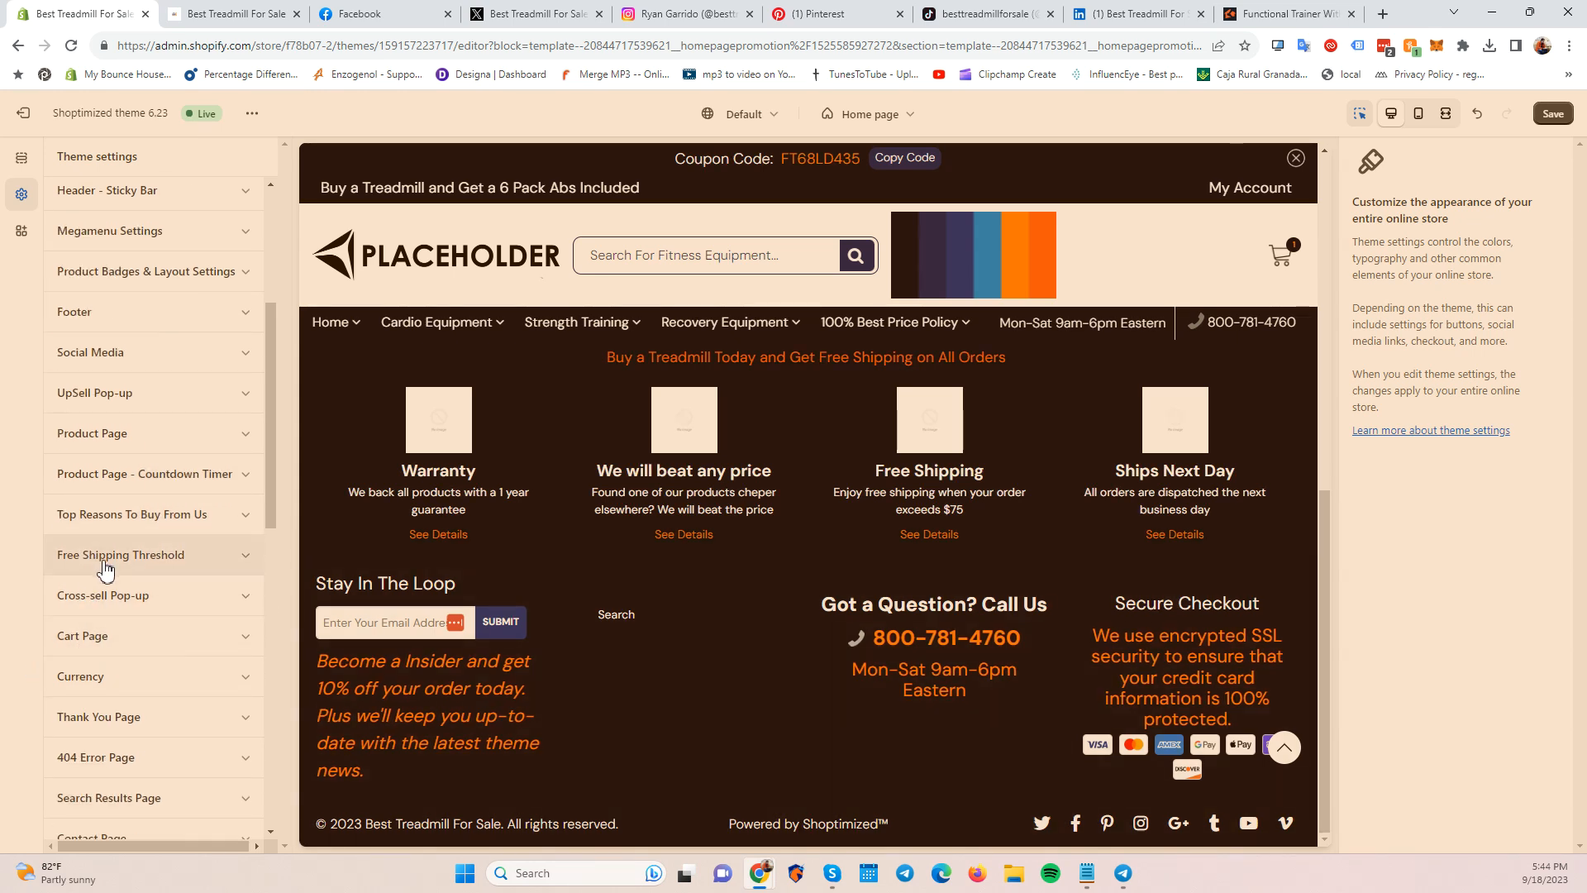
pyautogui.scroll(-2, 114, 749)
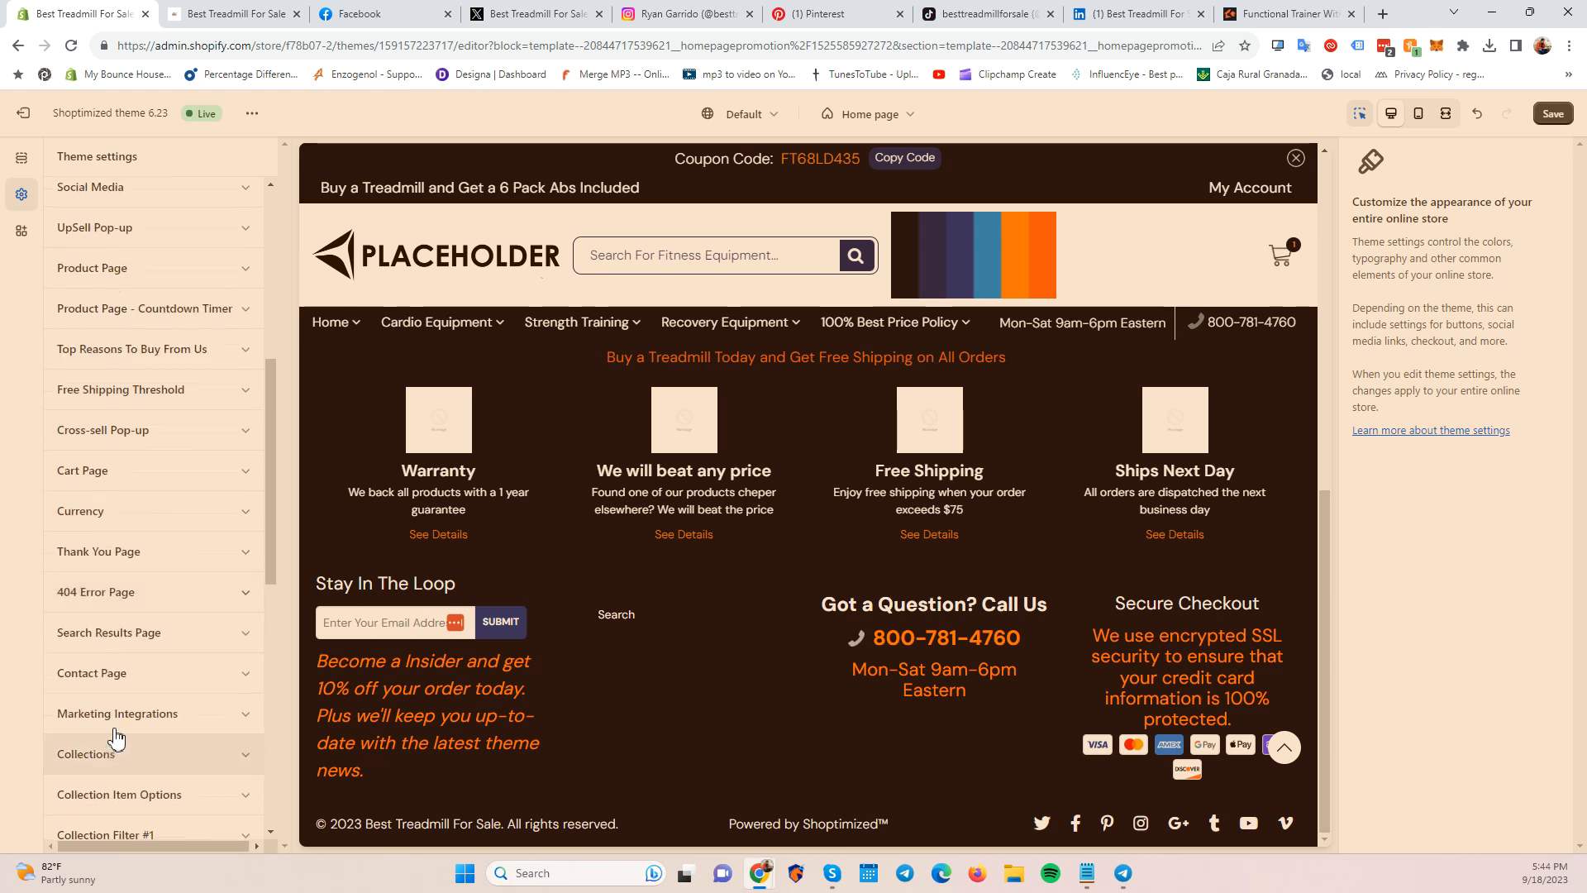
pyautogui.scroll(-2, 115, 769)
pyautogui.scroll(-3, 114, 792)
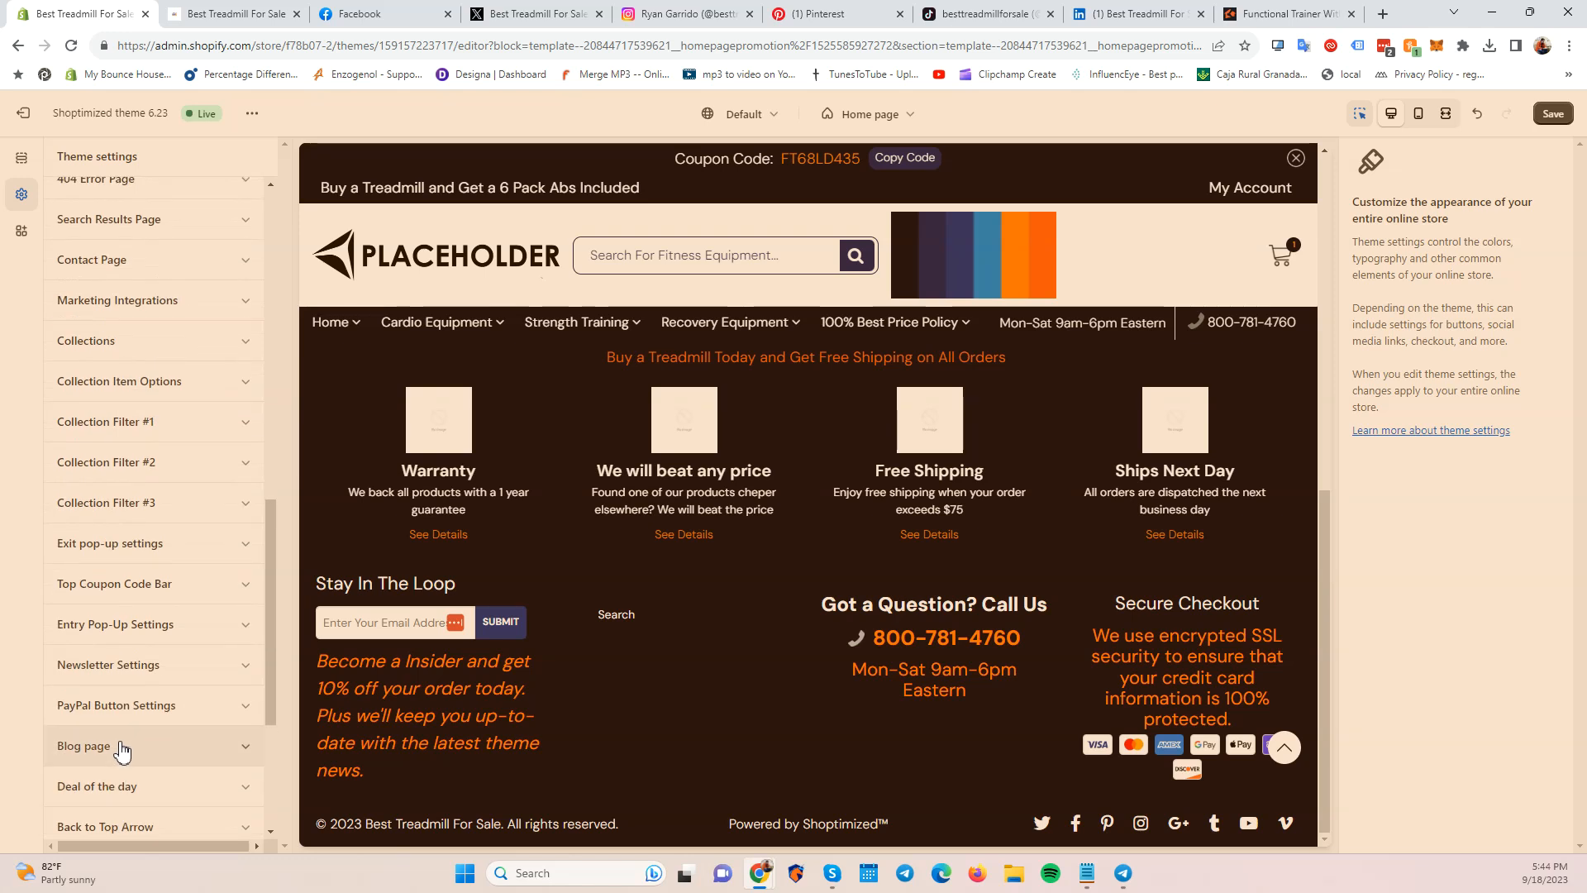
pyautogui.scroll(5, 116, 744)
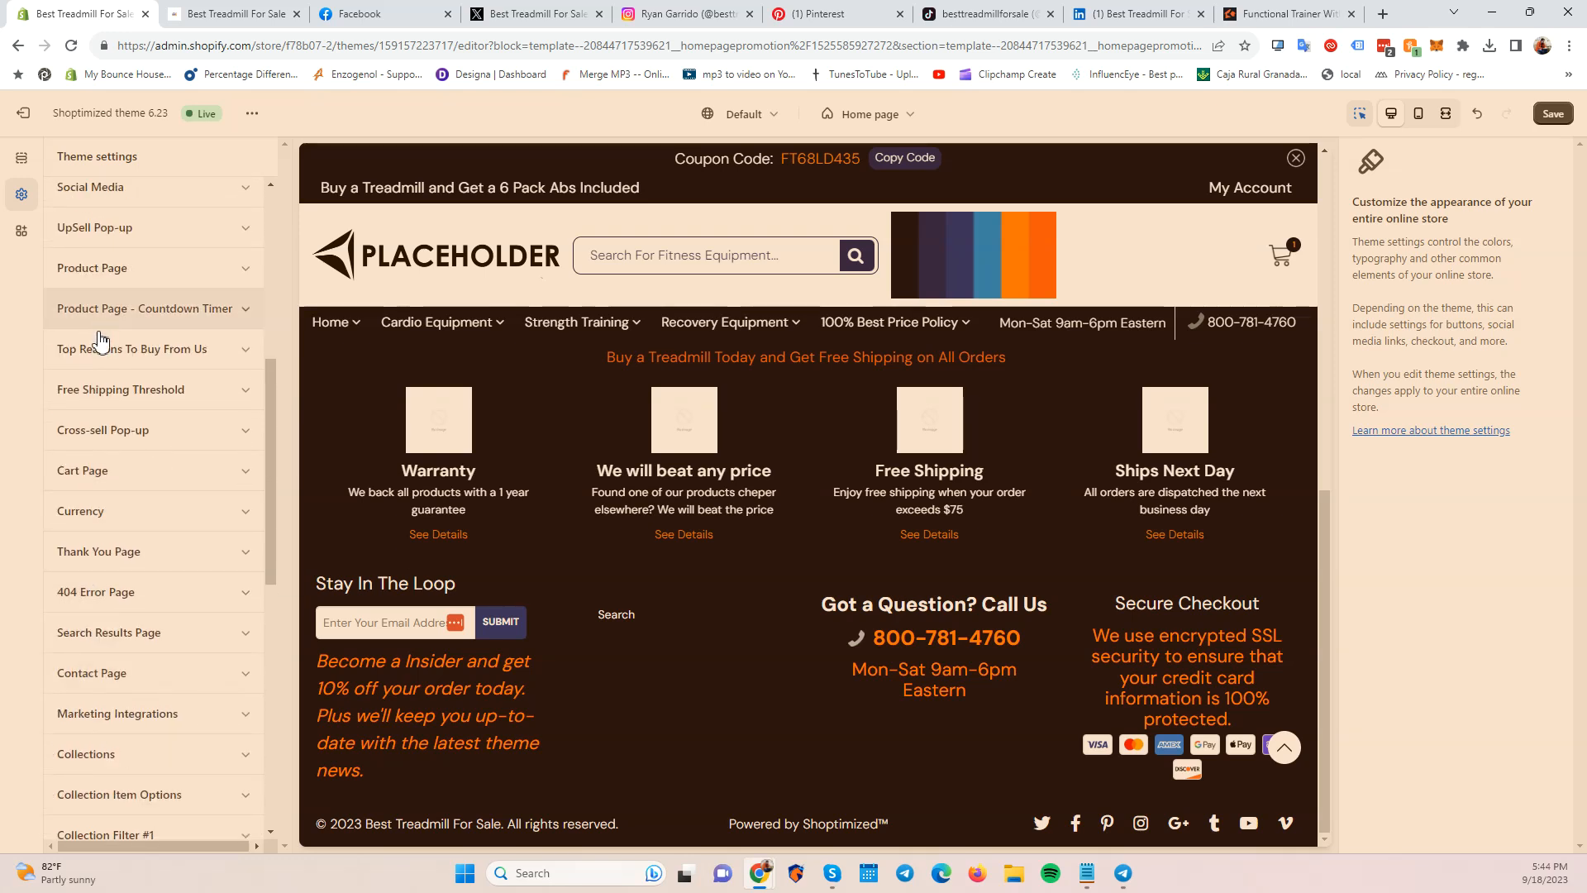
# Check the Cart Page settings and the currency conversion options under Currency, leaving both sections collapsed.
pyautogui.click(101, 470)
pyautogui.click(104, 469)
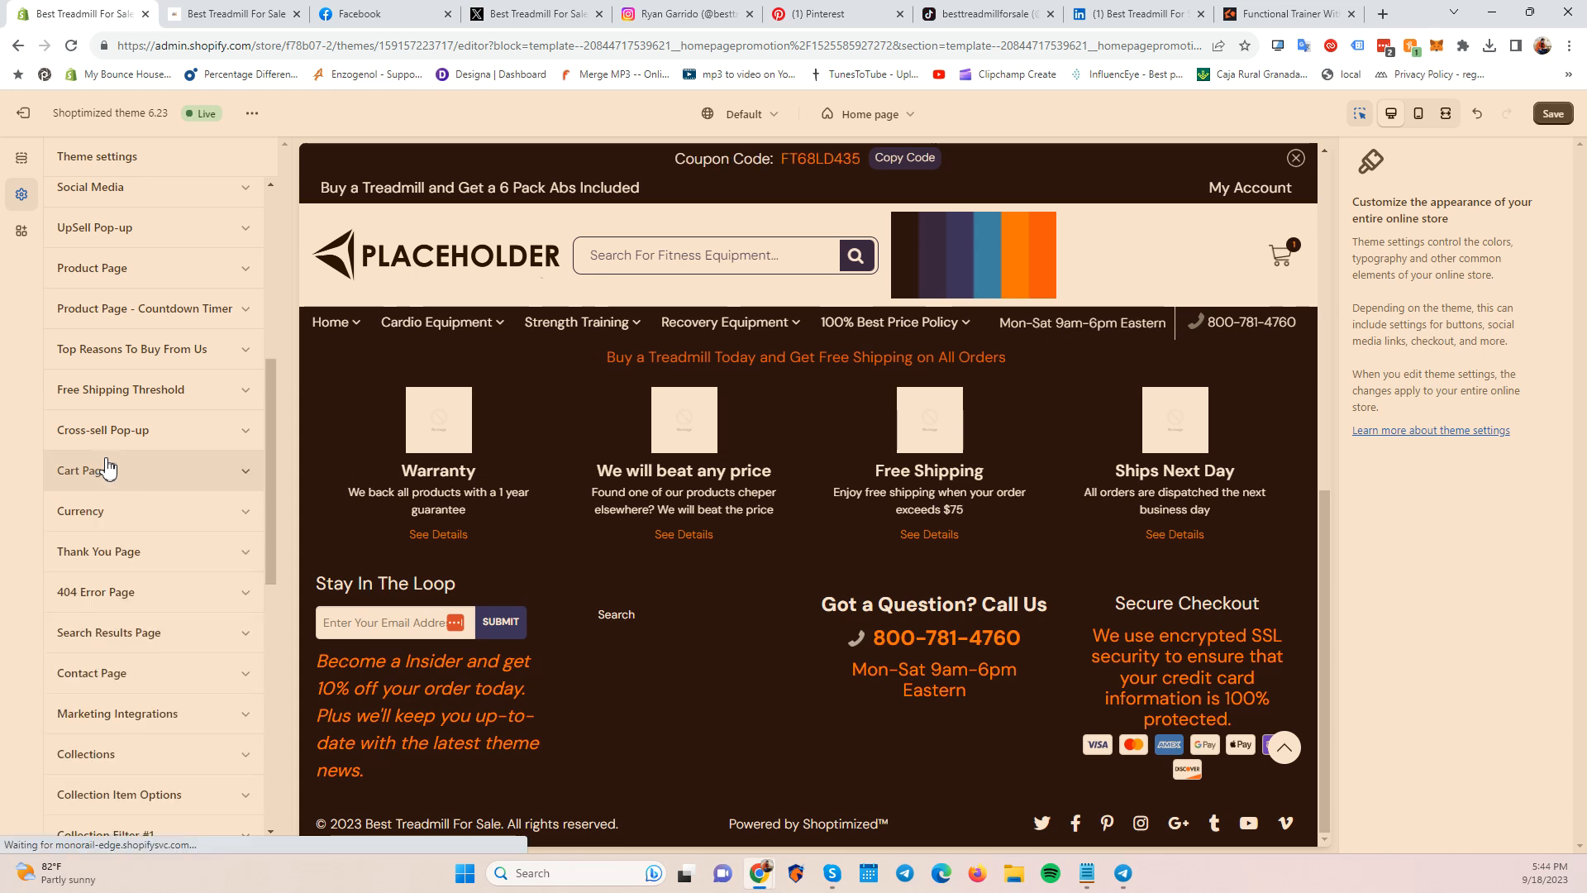
pyautogui.click(124, 521)
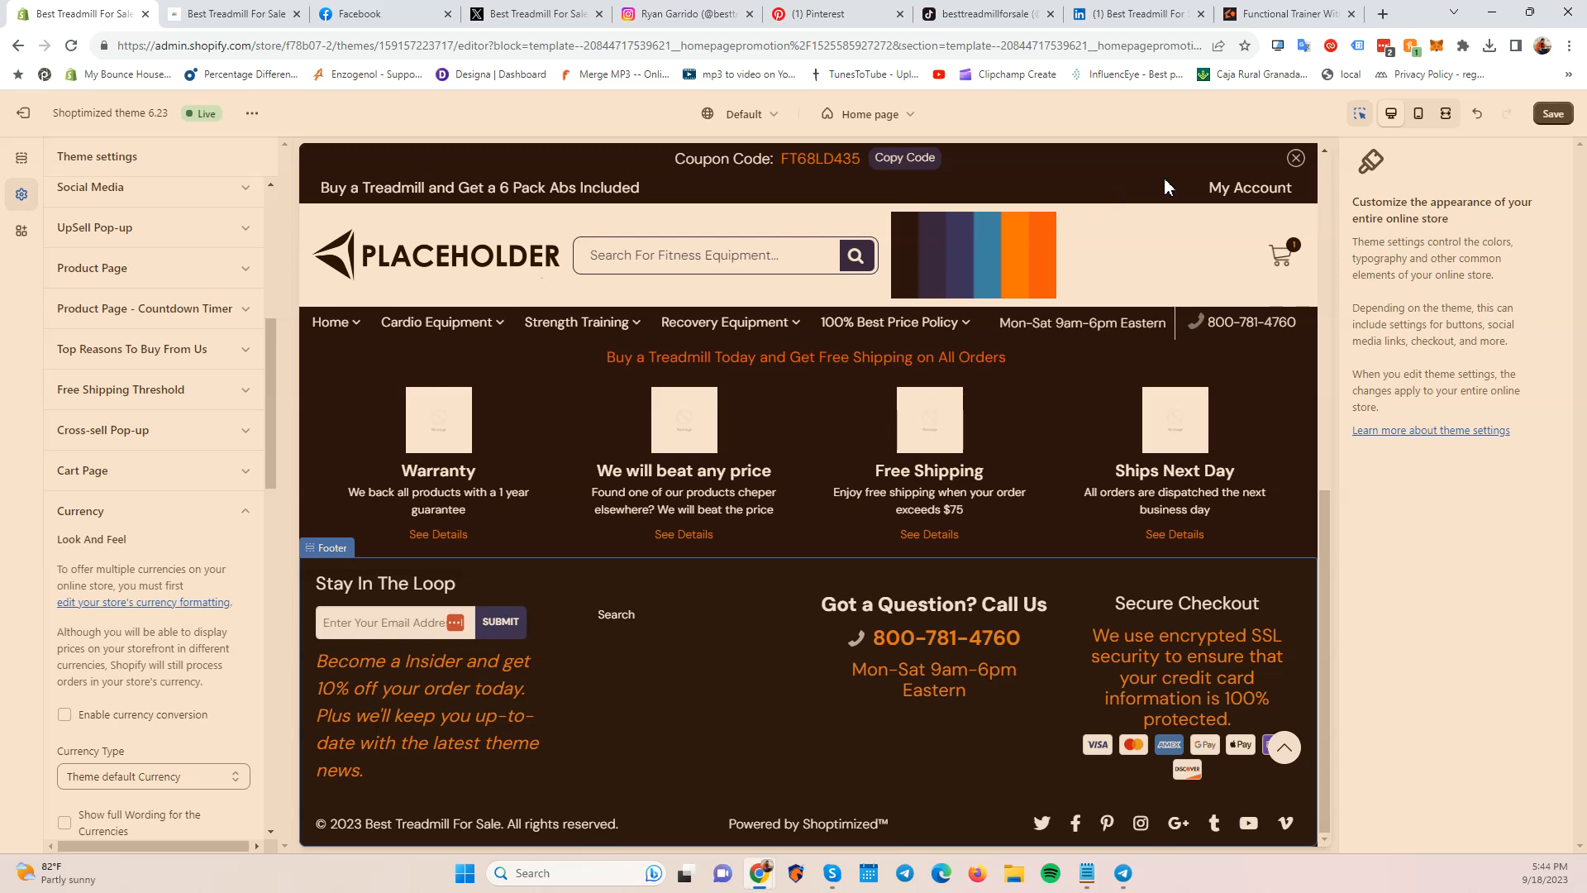
pyautogui.click(128, 512)
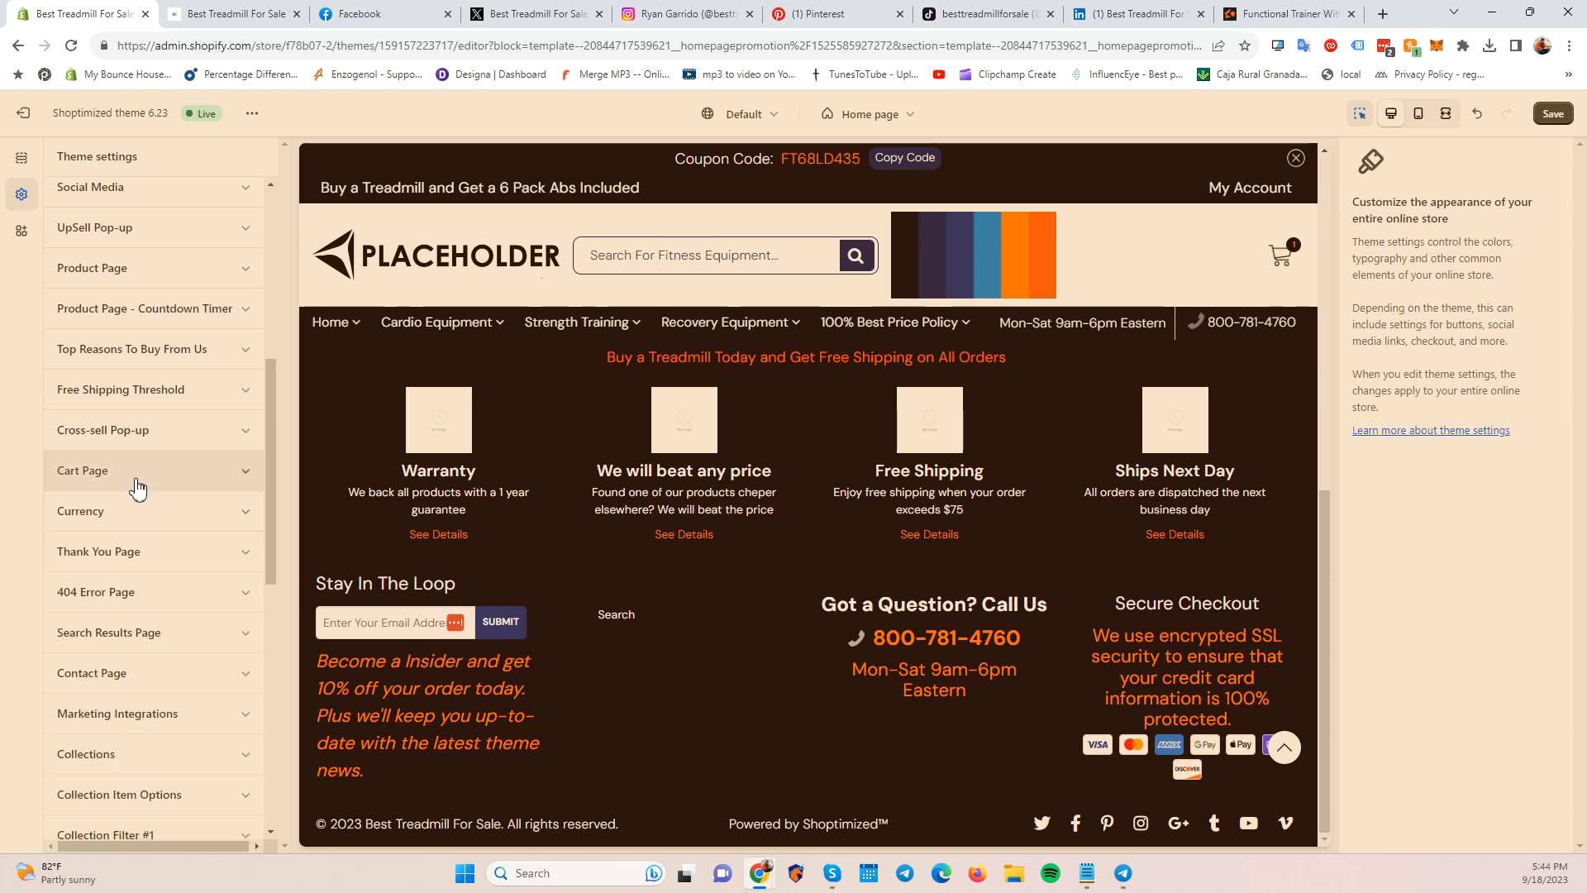
# Briefly inspect the Cart Page, Thank You Page and 404 Error Page settings, collapsing each one again.
pyautogui.click(139, 479)
pyautogui.click(143, 485)
pyautogui.click(140, 552)
pyautogui.click(141, 552)
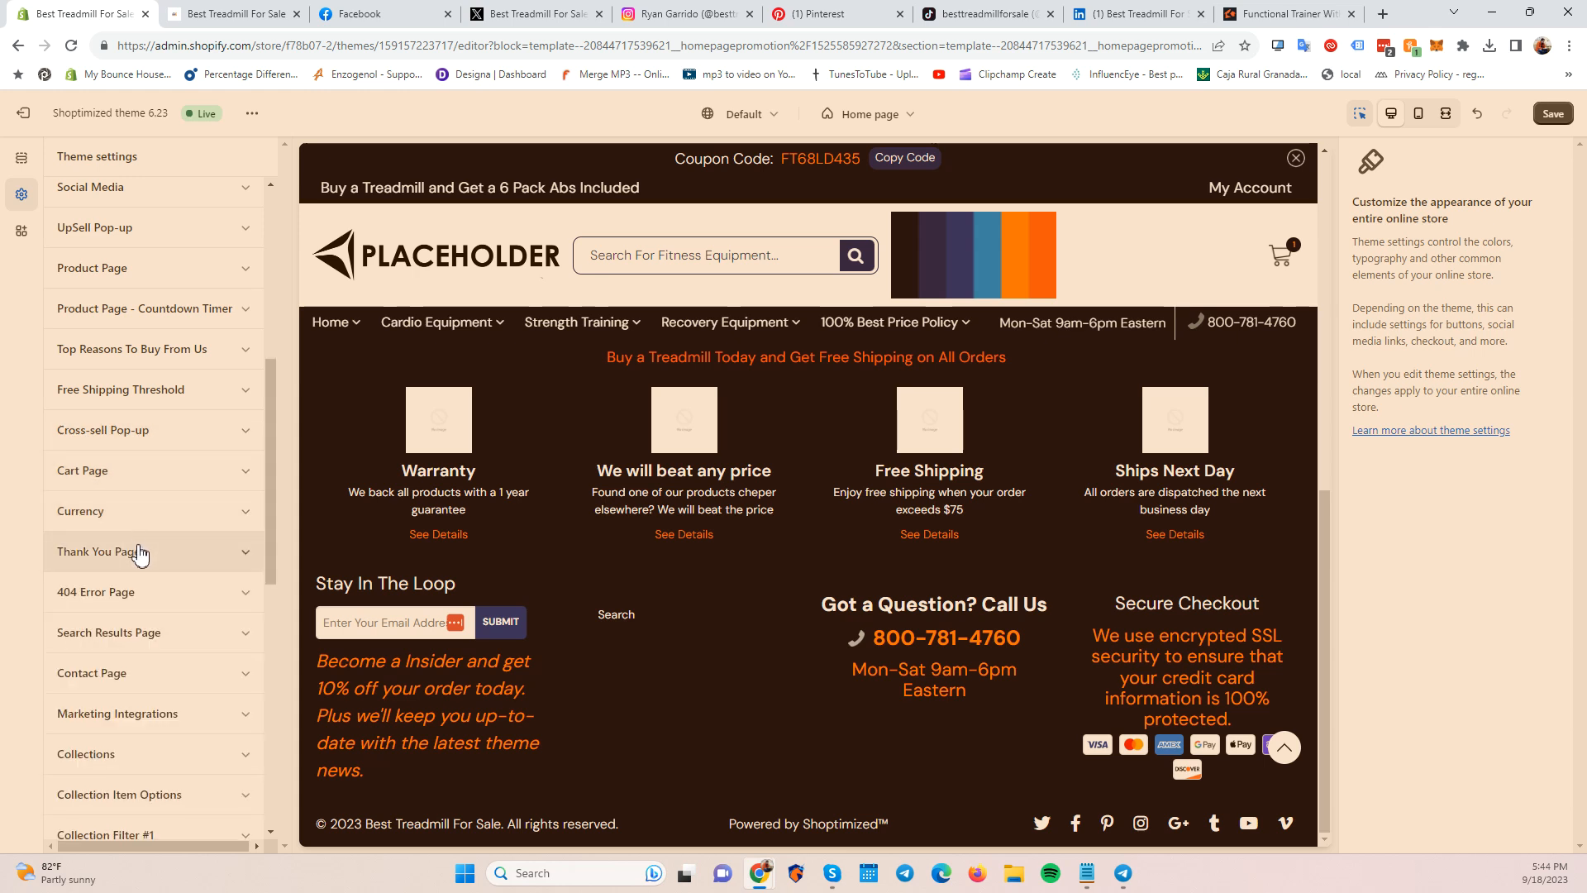
pyautogui.scroll(-1, 141, 552)
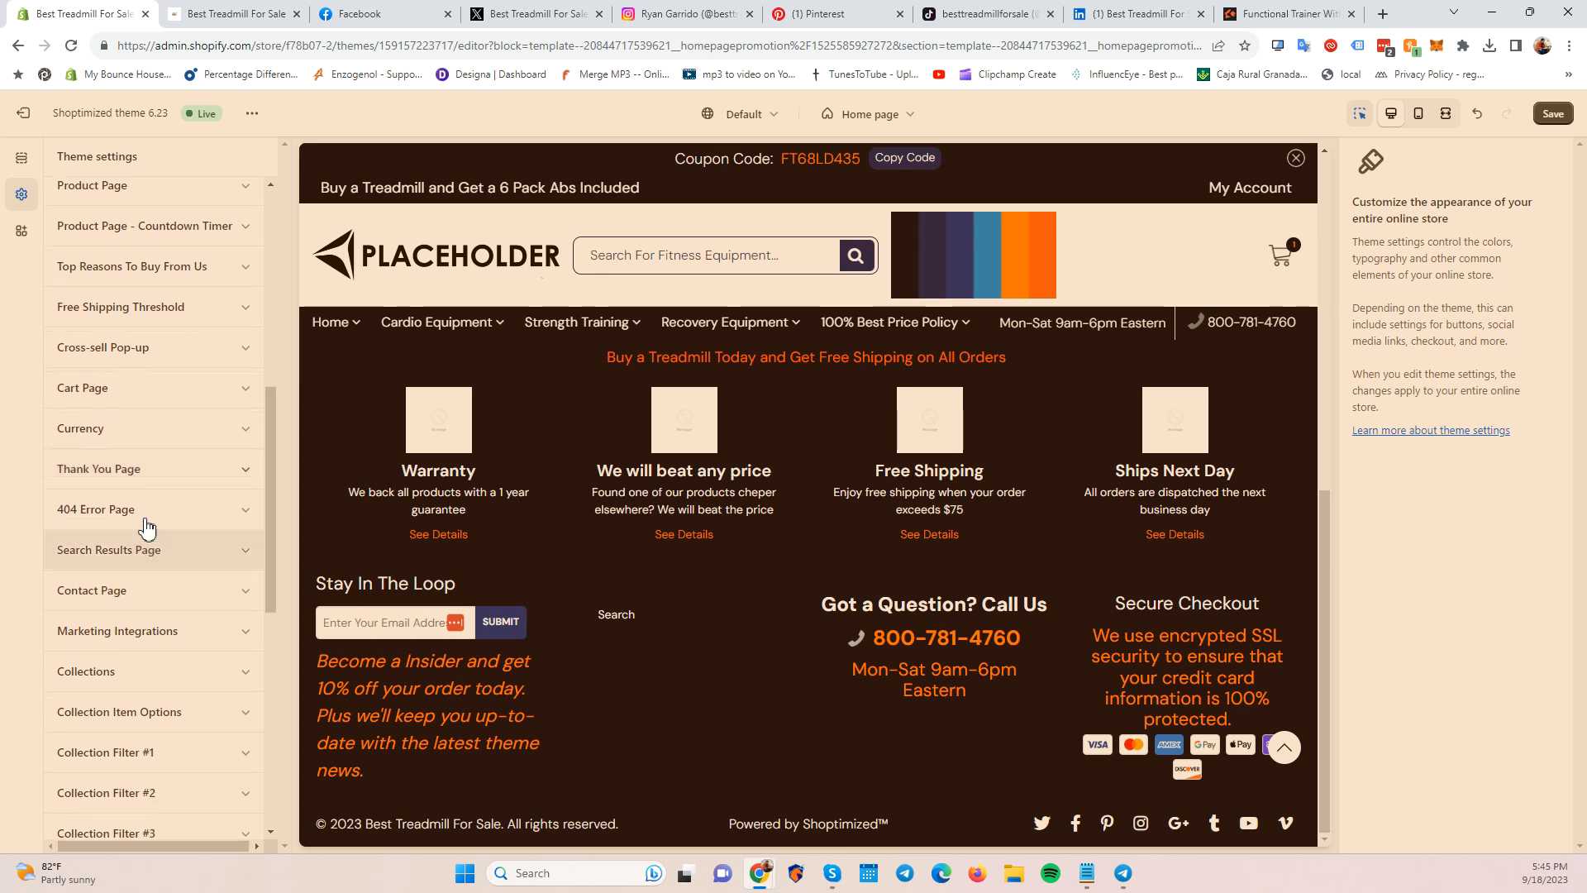
pyautogui.click(151, 513)
pyautogui.click(152, 514)
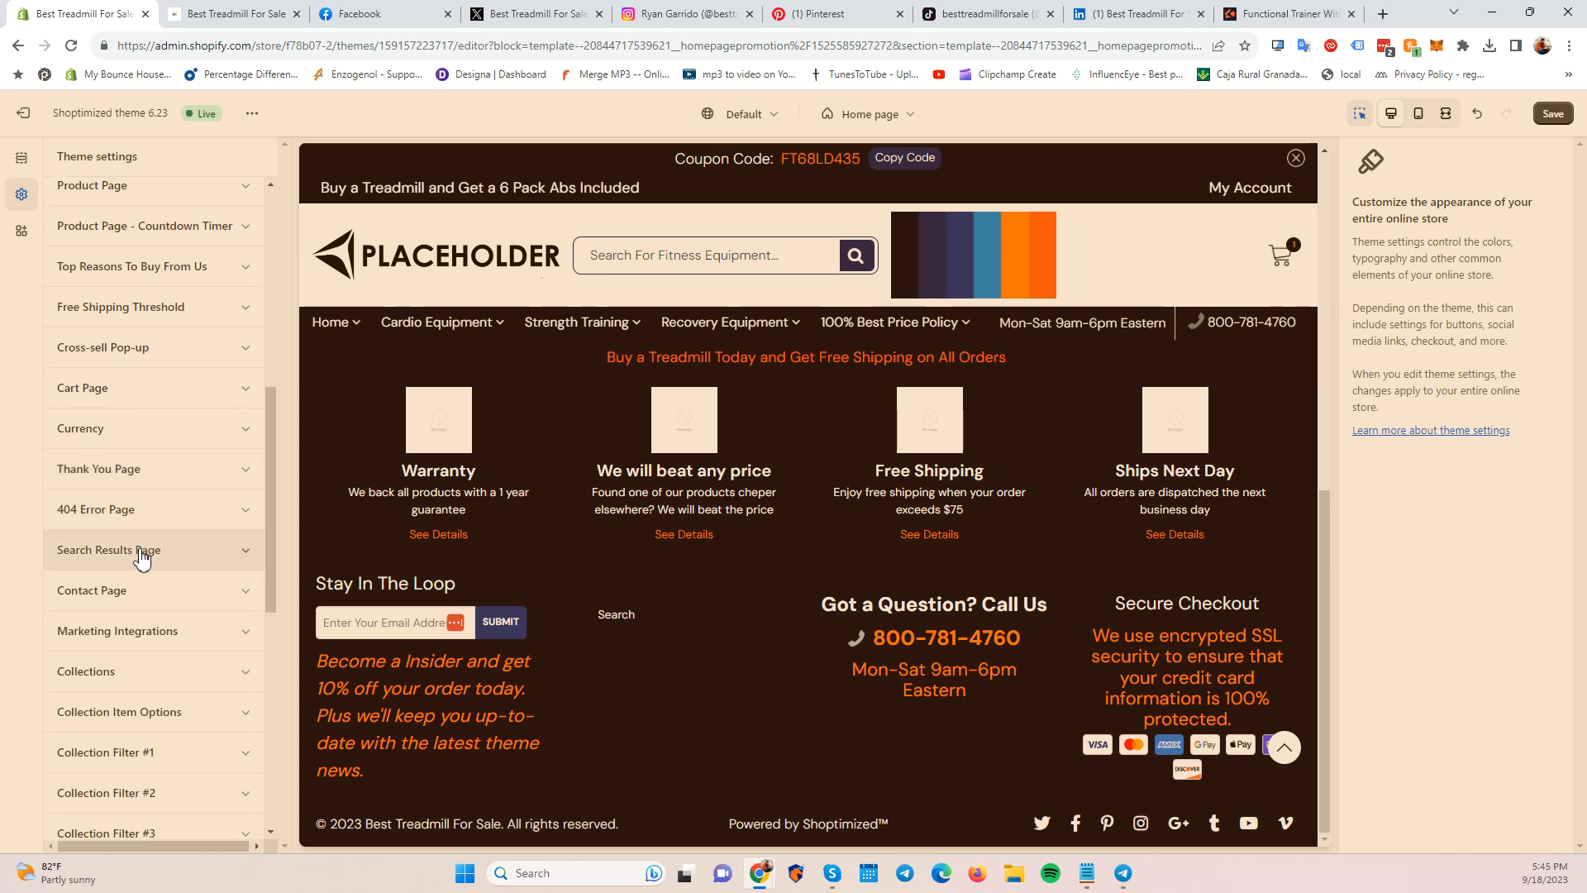
# Review the Search Results Page settings, from heading styles and search titles to the help texts and Speak To Image, and collapse the section.
pyautogui.click(143, 560)
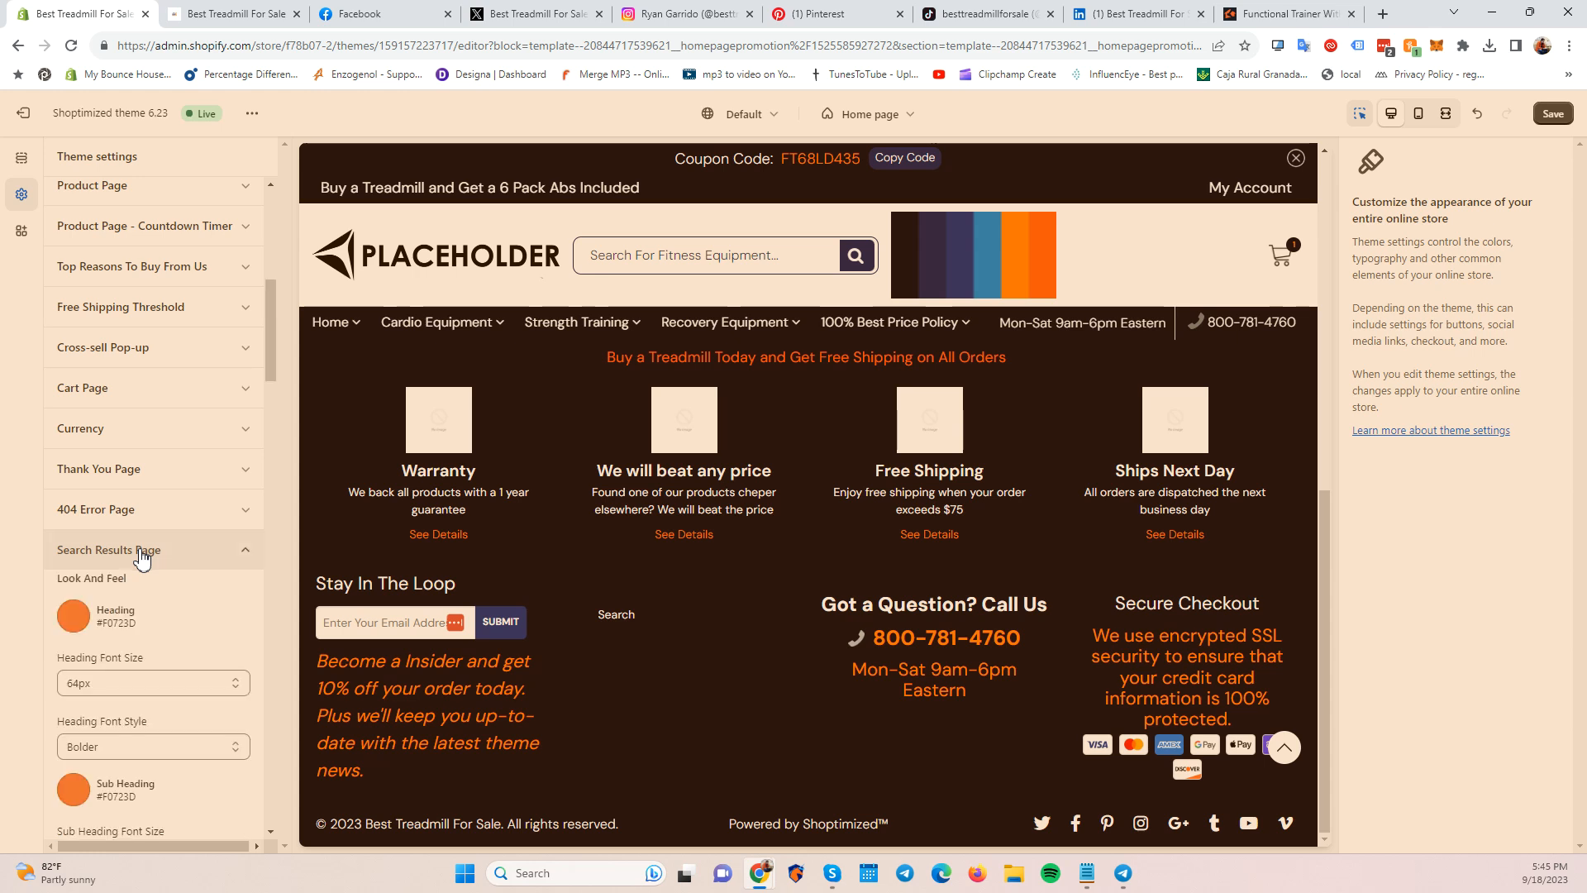
pyautogui.click(143, 560)
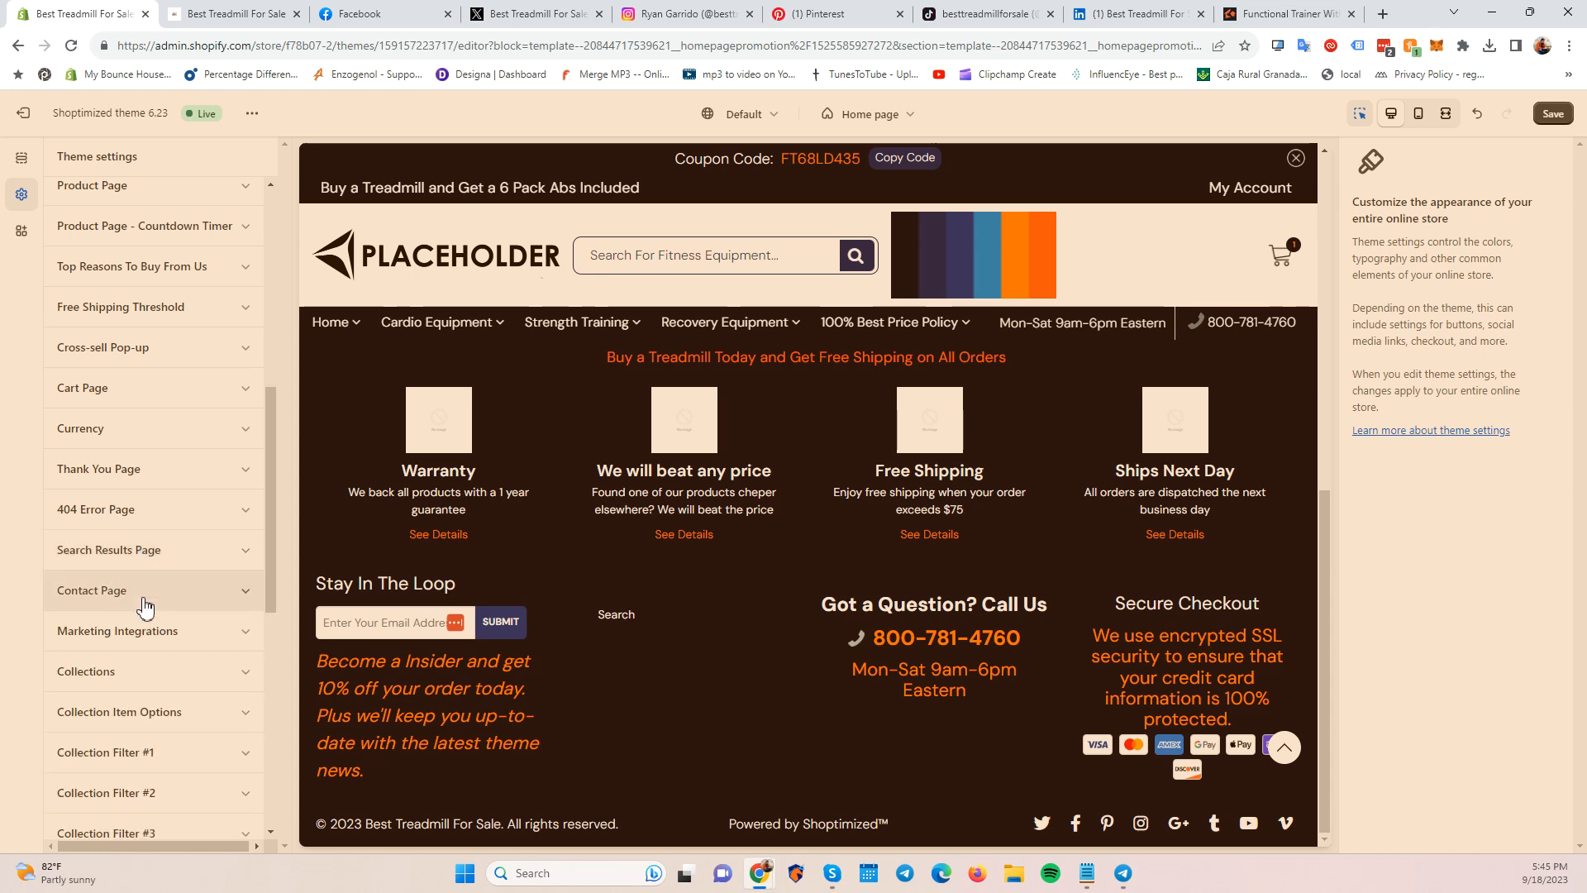
pyautogui.click(148, 550)
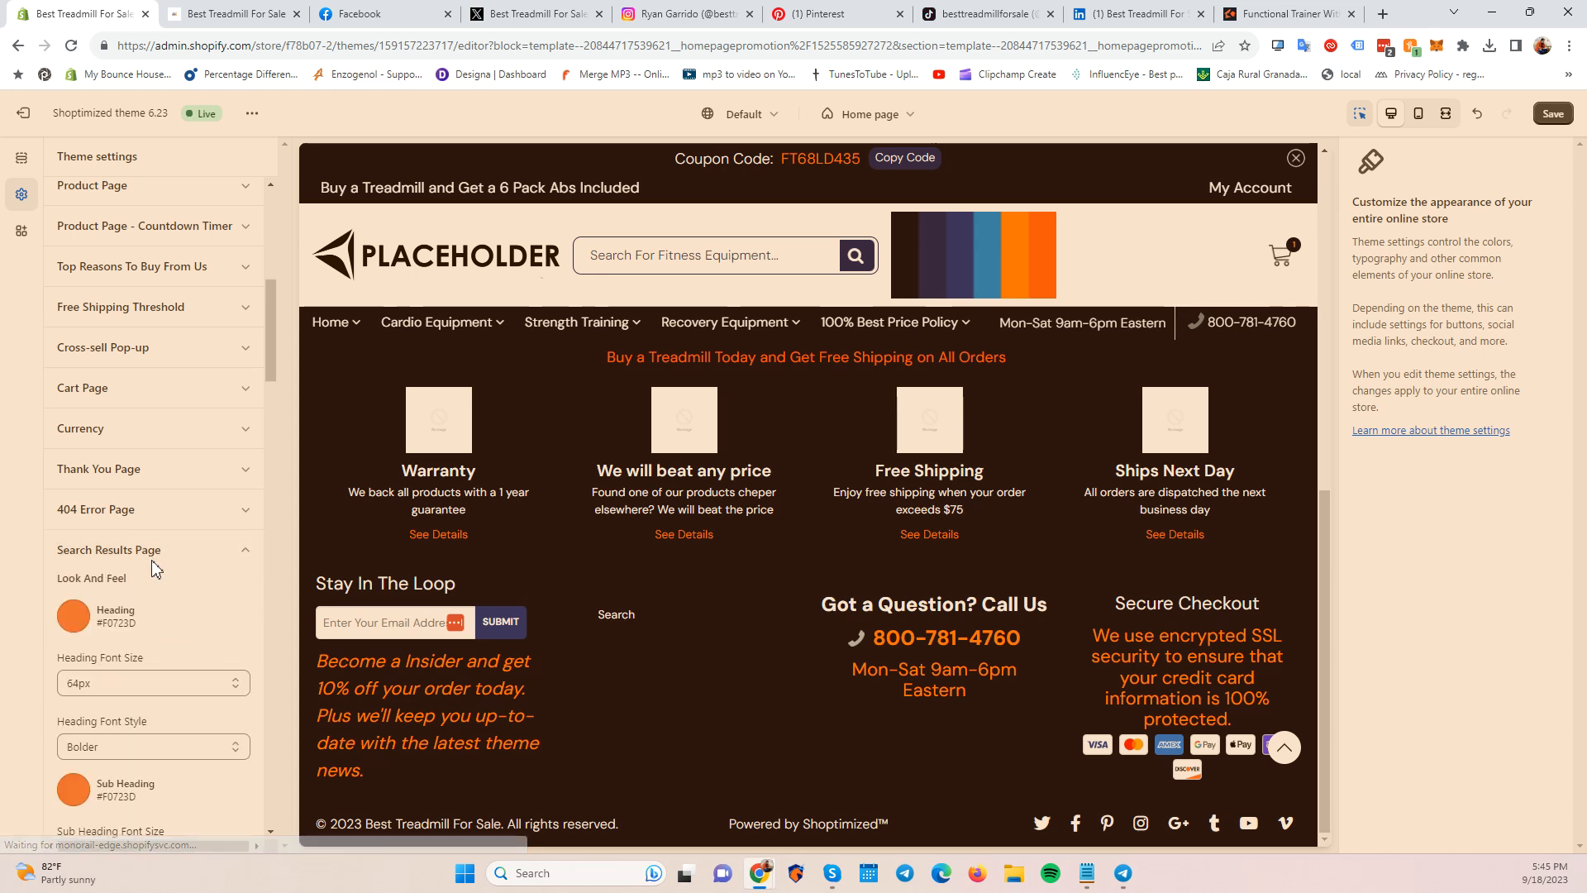
pyautogui.scroll(-2, 153, 566)
pyautogui.scroll(-6, 155, 568)
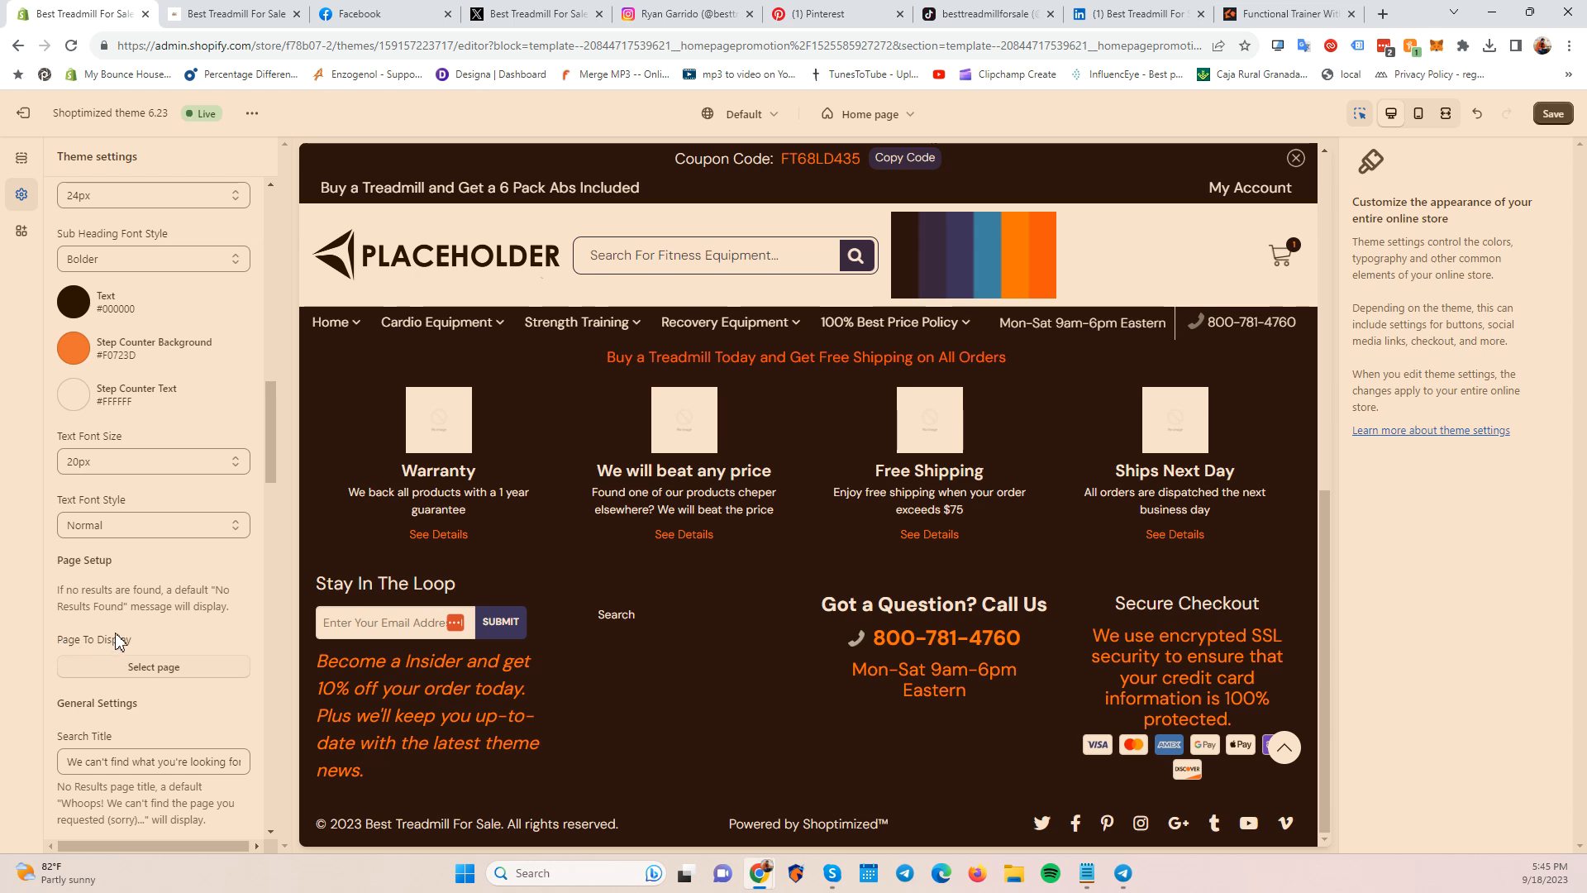
pyautogui.scroll(-2, 135, 696)
pyautogui.scroll(-2, 135, 696)
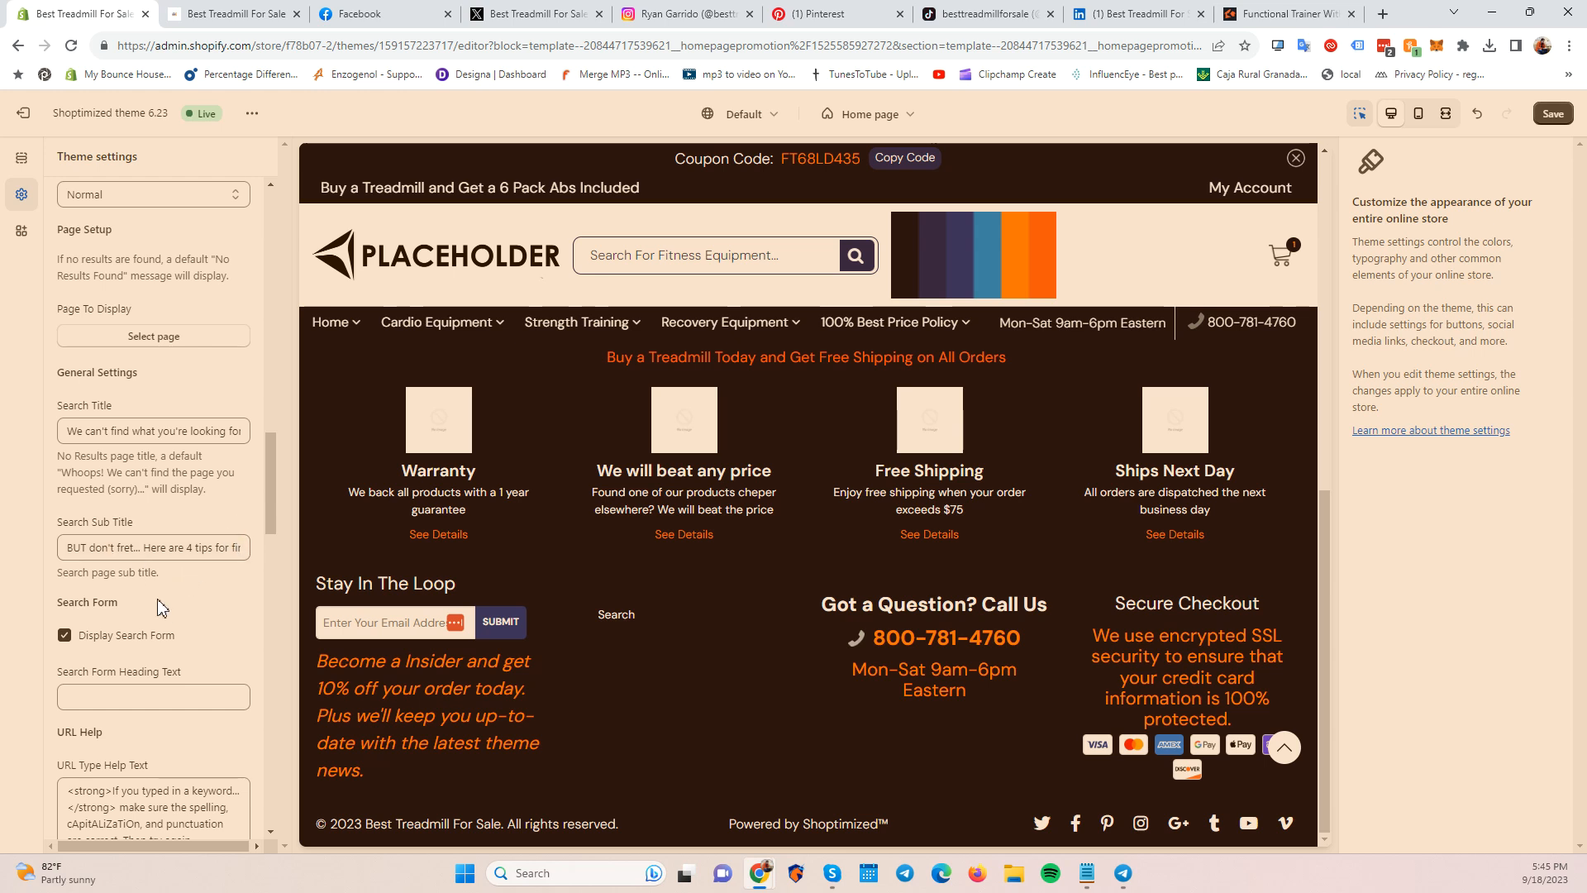
pyautogui.scroll(-8, 165, 628)
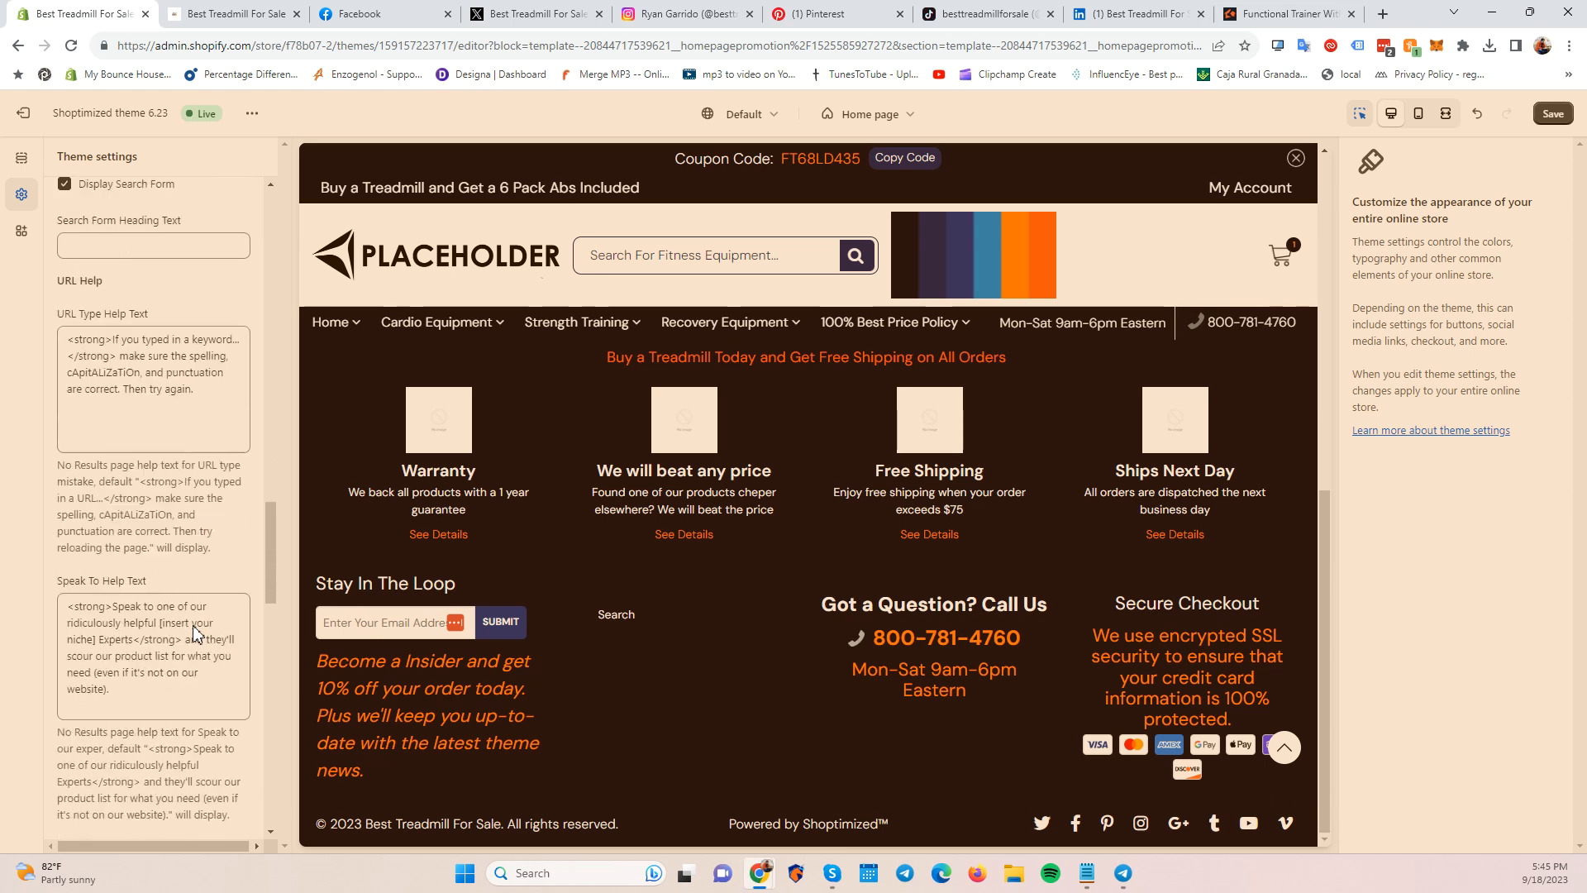
pyautogui.scroll(5, 187, 661)
pyautogui.scroll(-7, 188, 678)
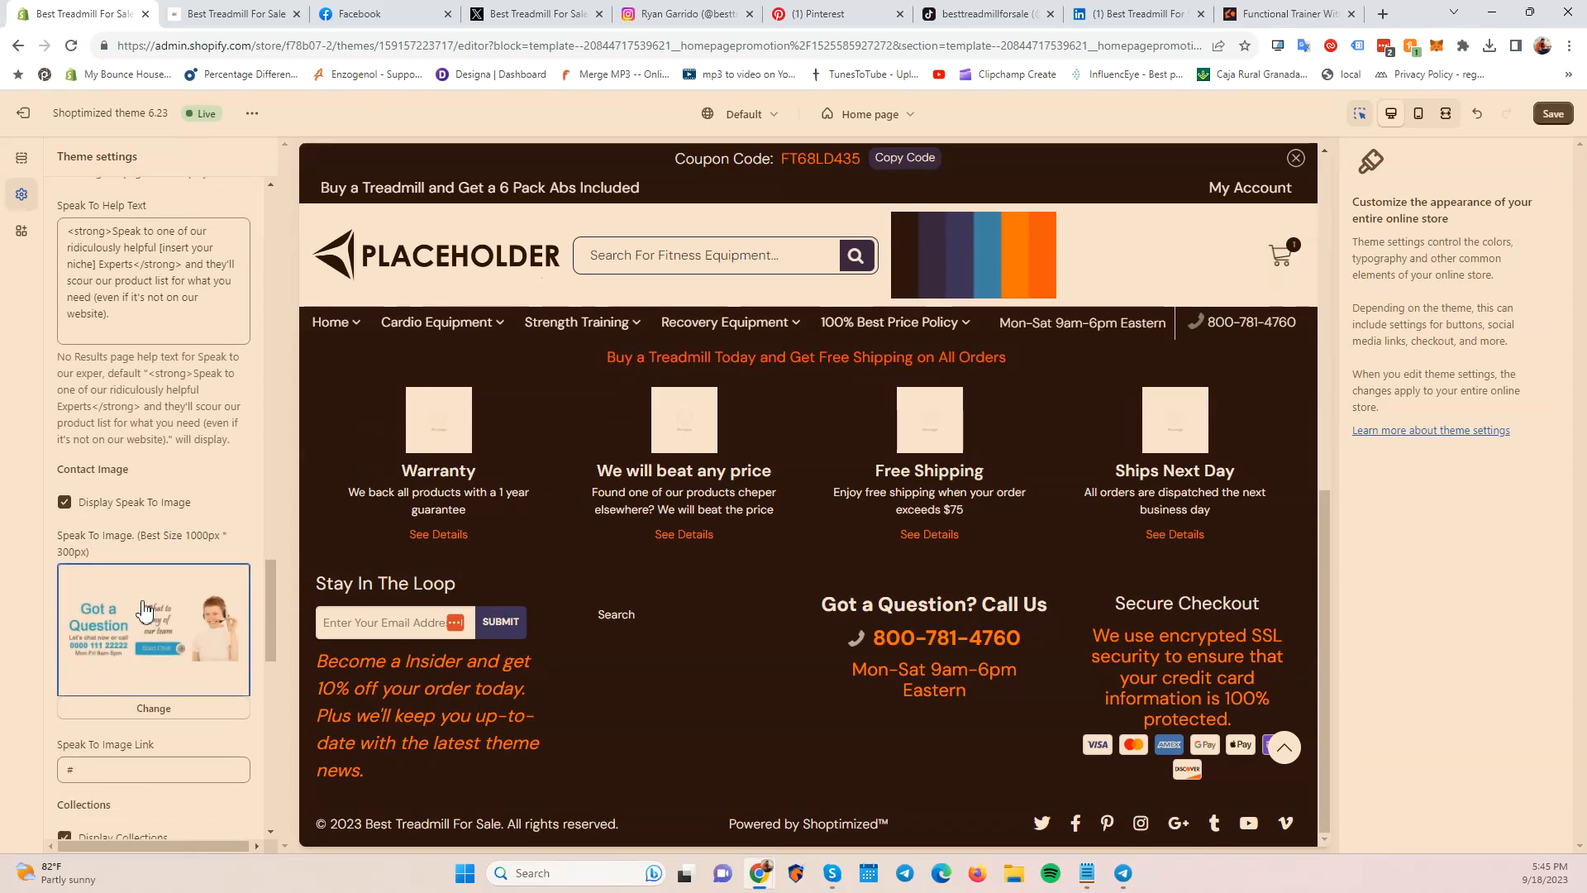
pyautogui.scroll(3, 157, 662)
pyautogui.scroll(15, 156, 661)
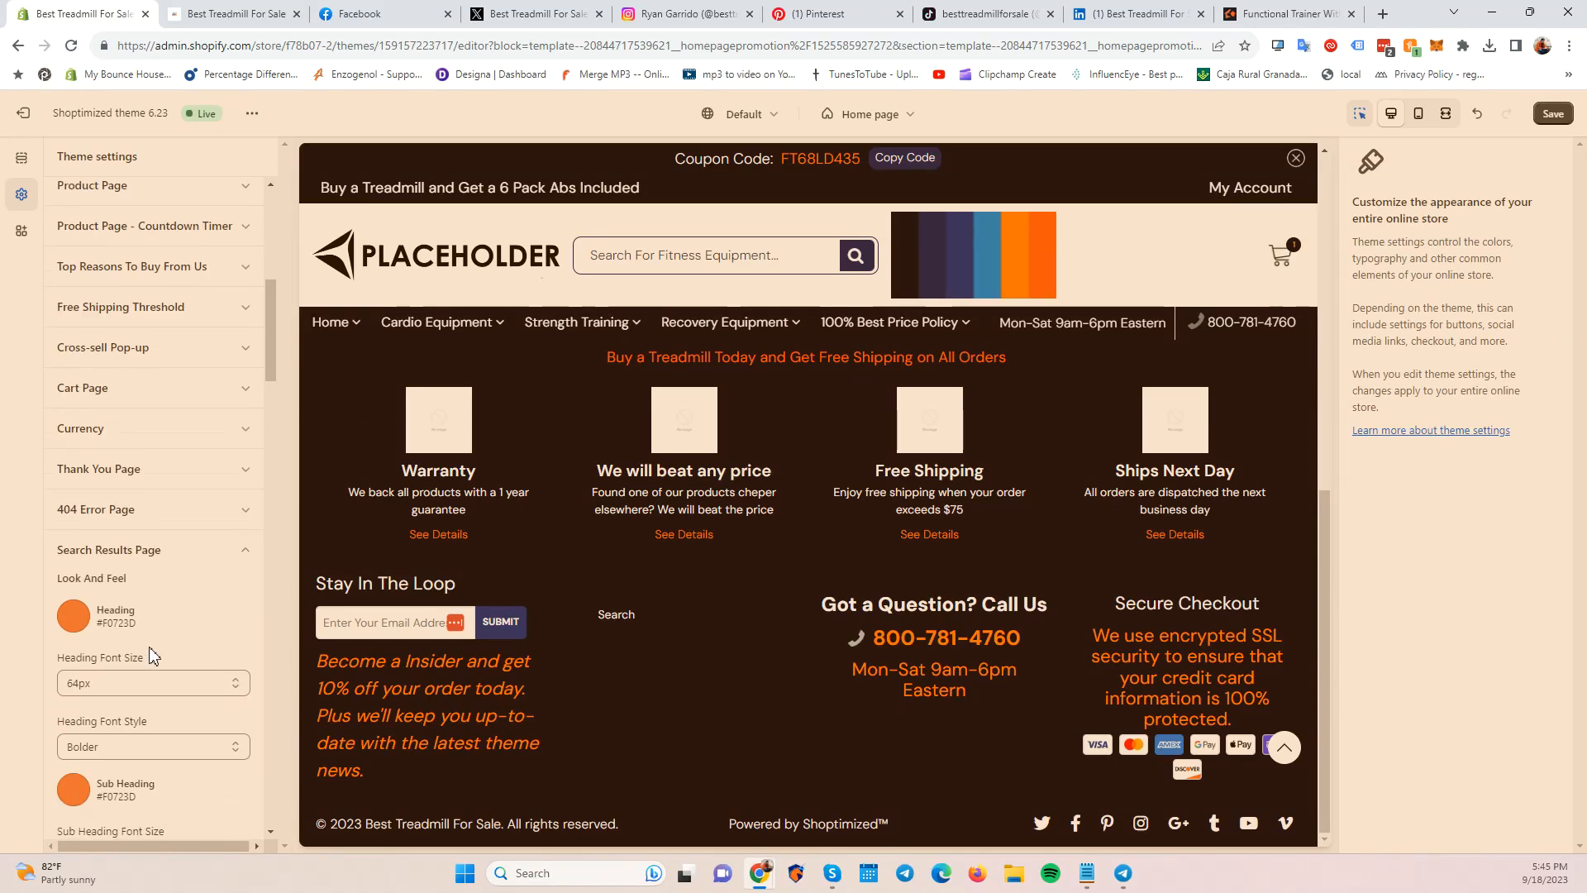
pyautogui.click(160, 552)
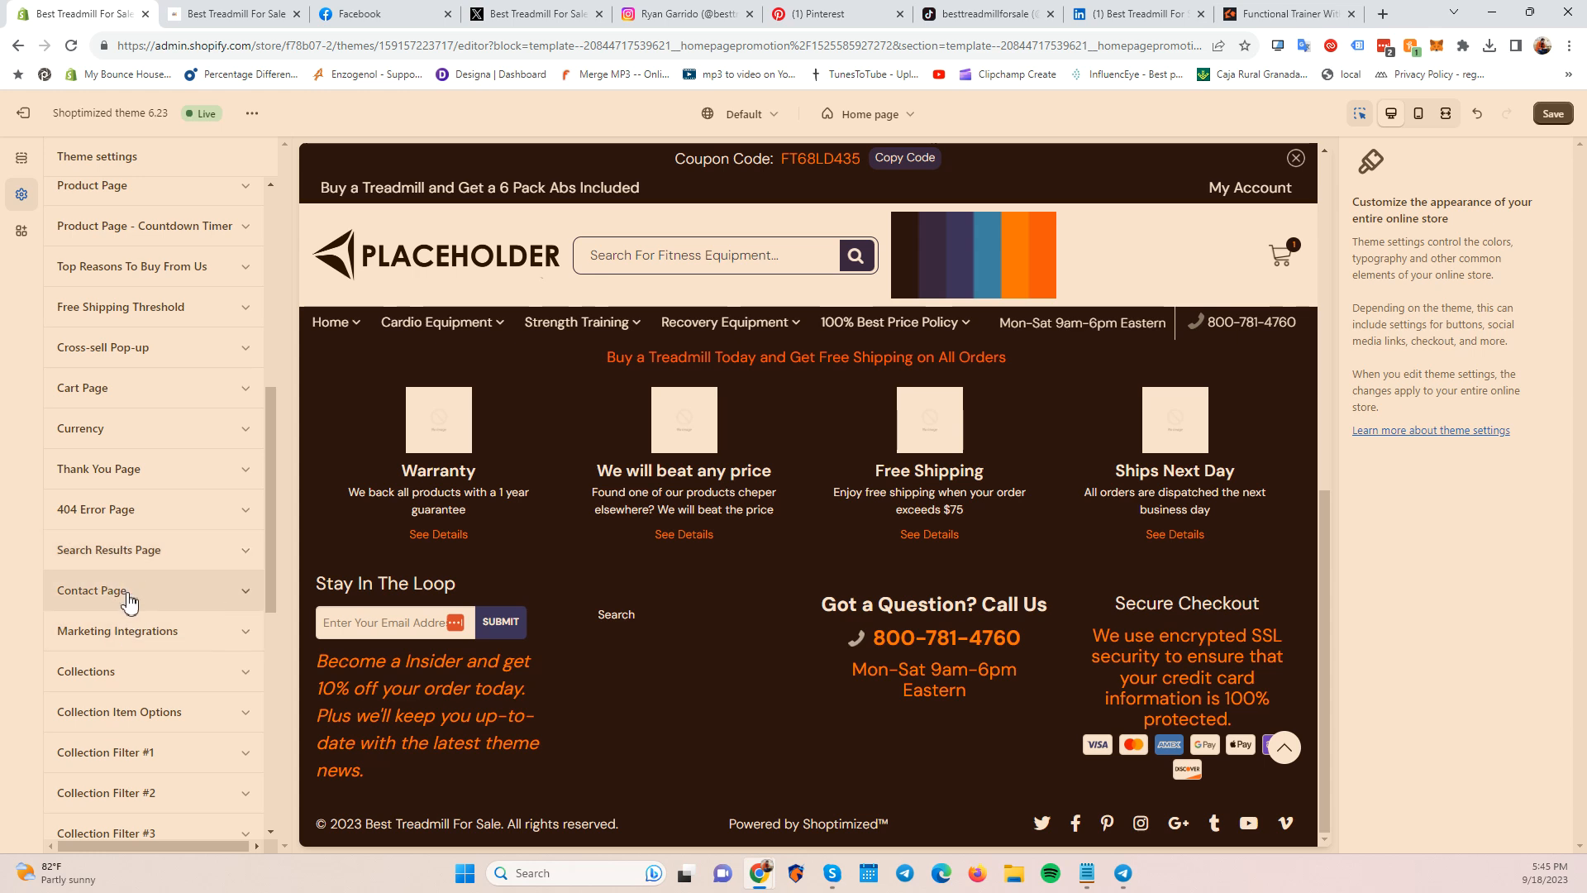
# Review the Contact Page settings, including the title, help text and contact details, and collapse the section.
pyautogui.click(164, 585)
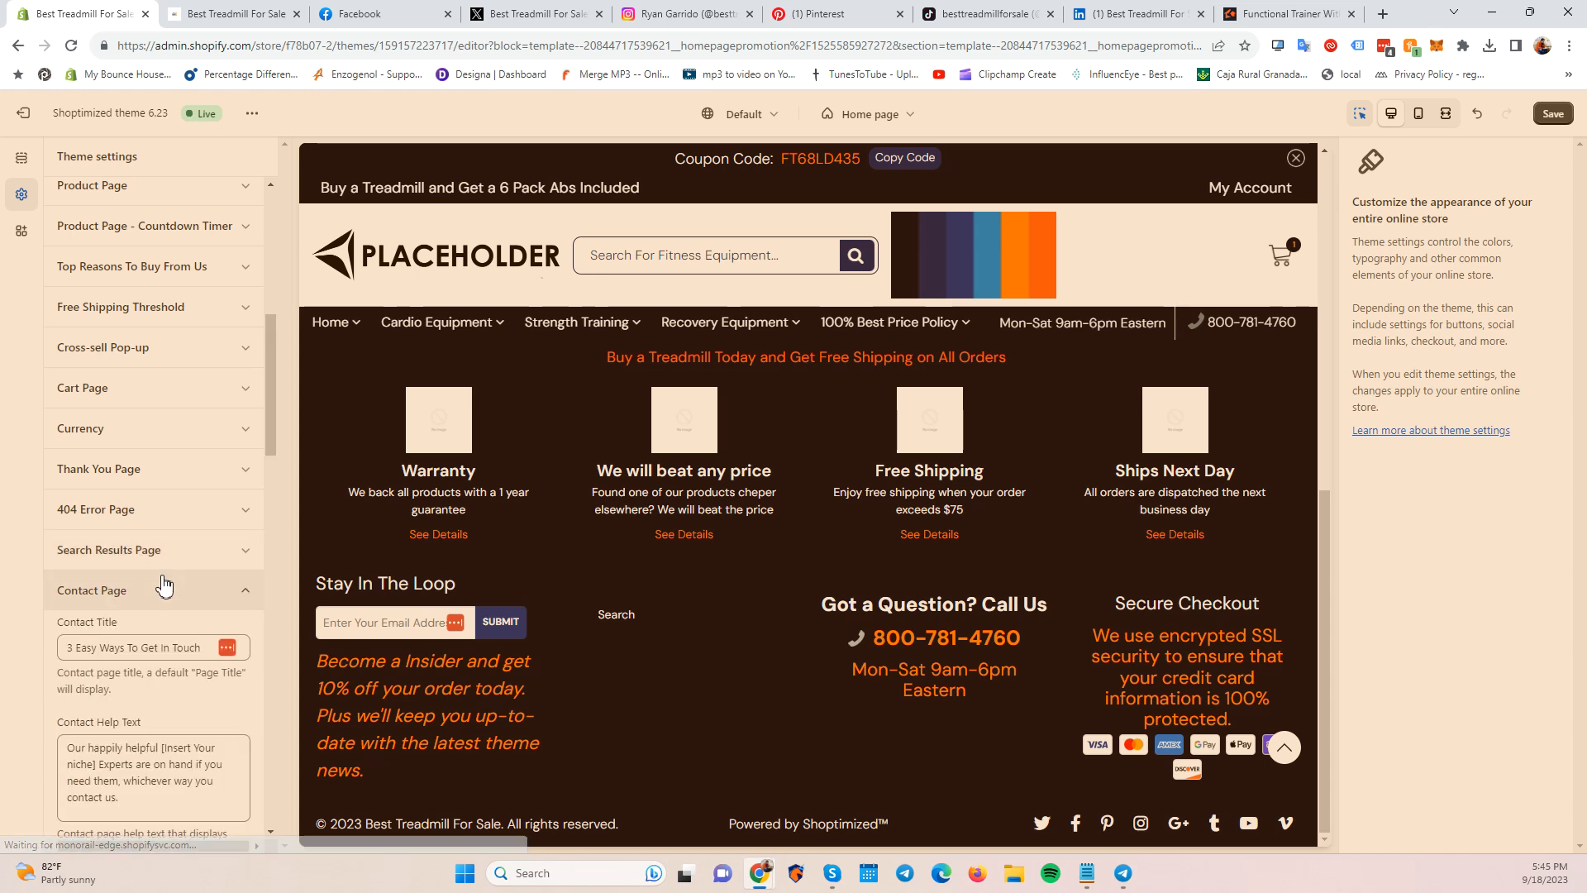
pyautogui.scroll(-5, 110, 778)
pyautogui.scroll(-4, 110, 777)
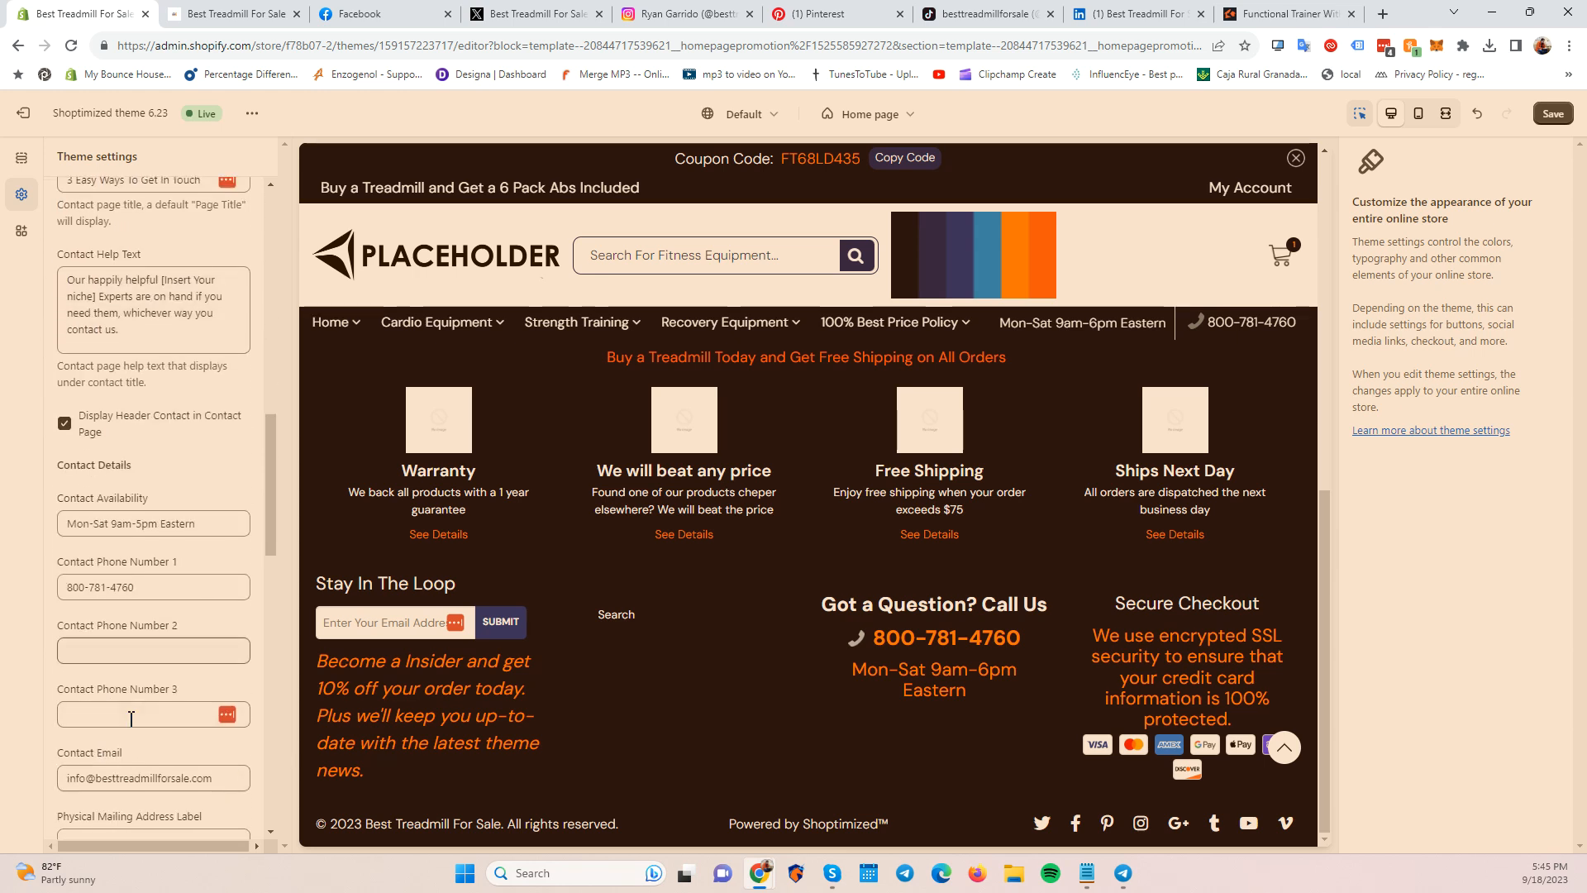
pyautogui.scroll(5, 124, 621)
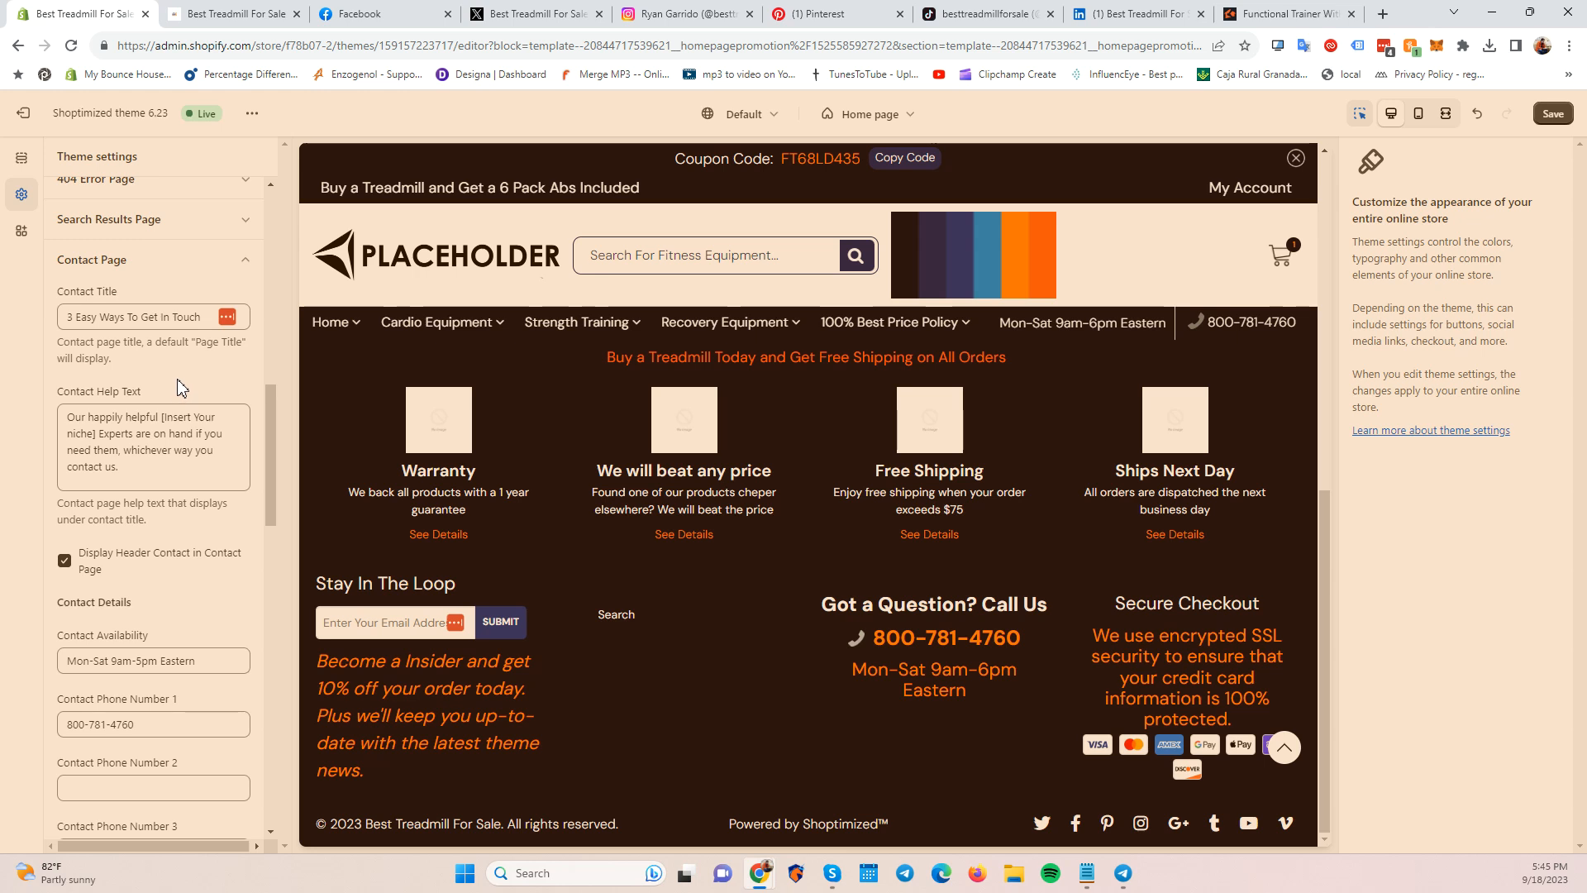
pyautogui.click(117, 263)
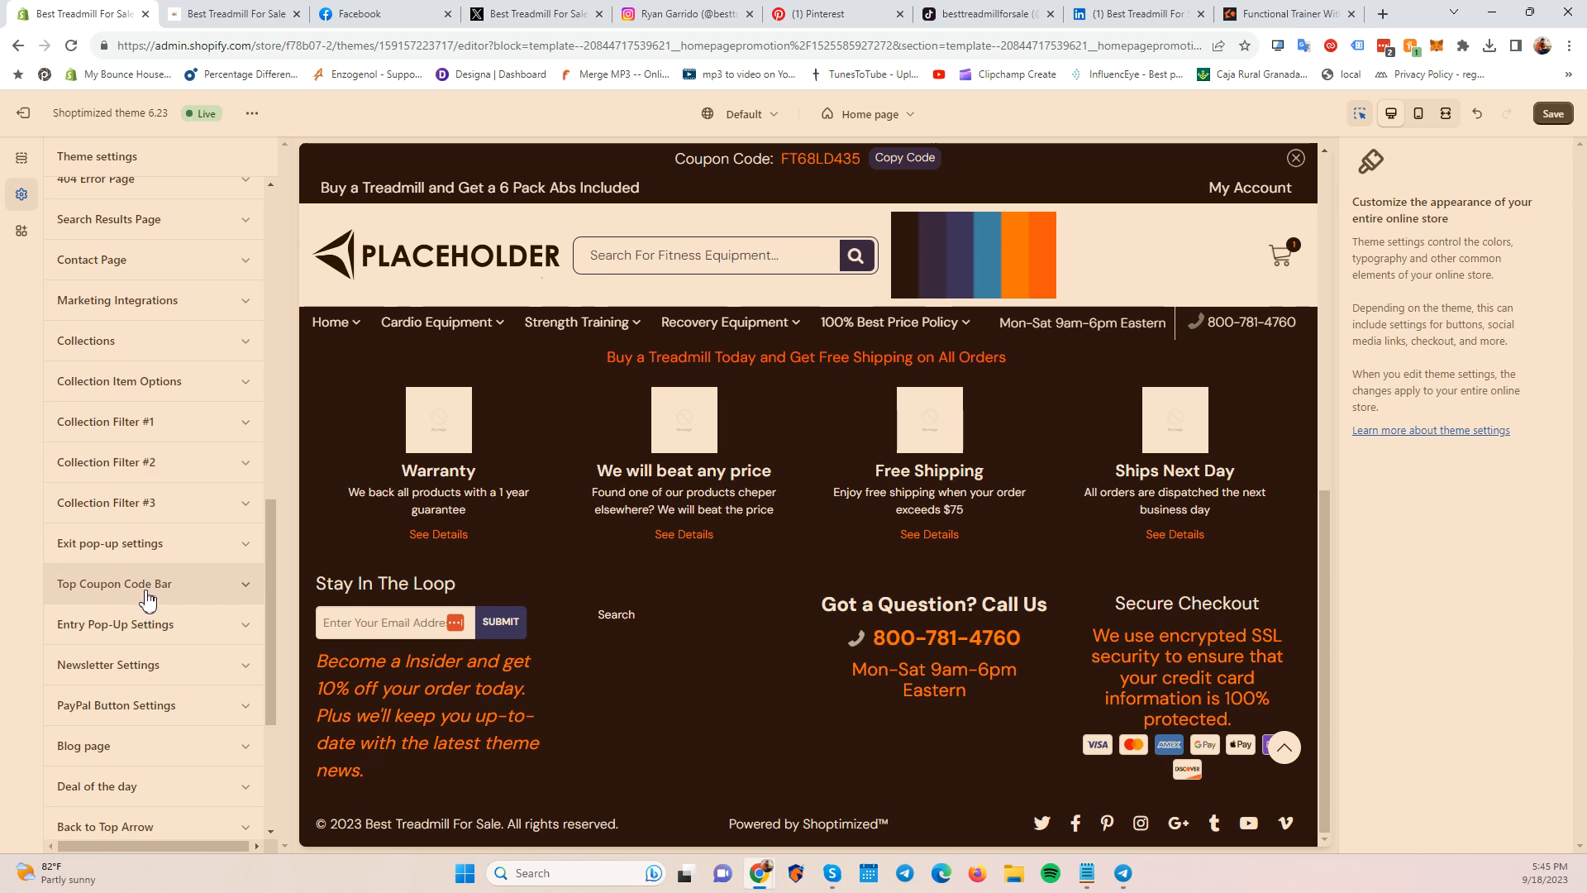
# Check the Back to Top Arrow setting near the end of the theme settings and collapse it again.
pyautogui.scroll(-3, 156, 637)
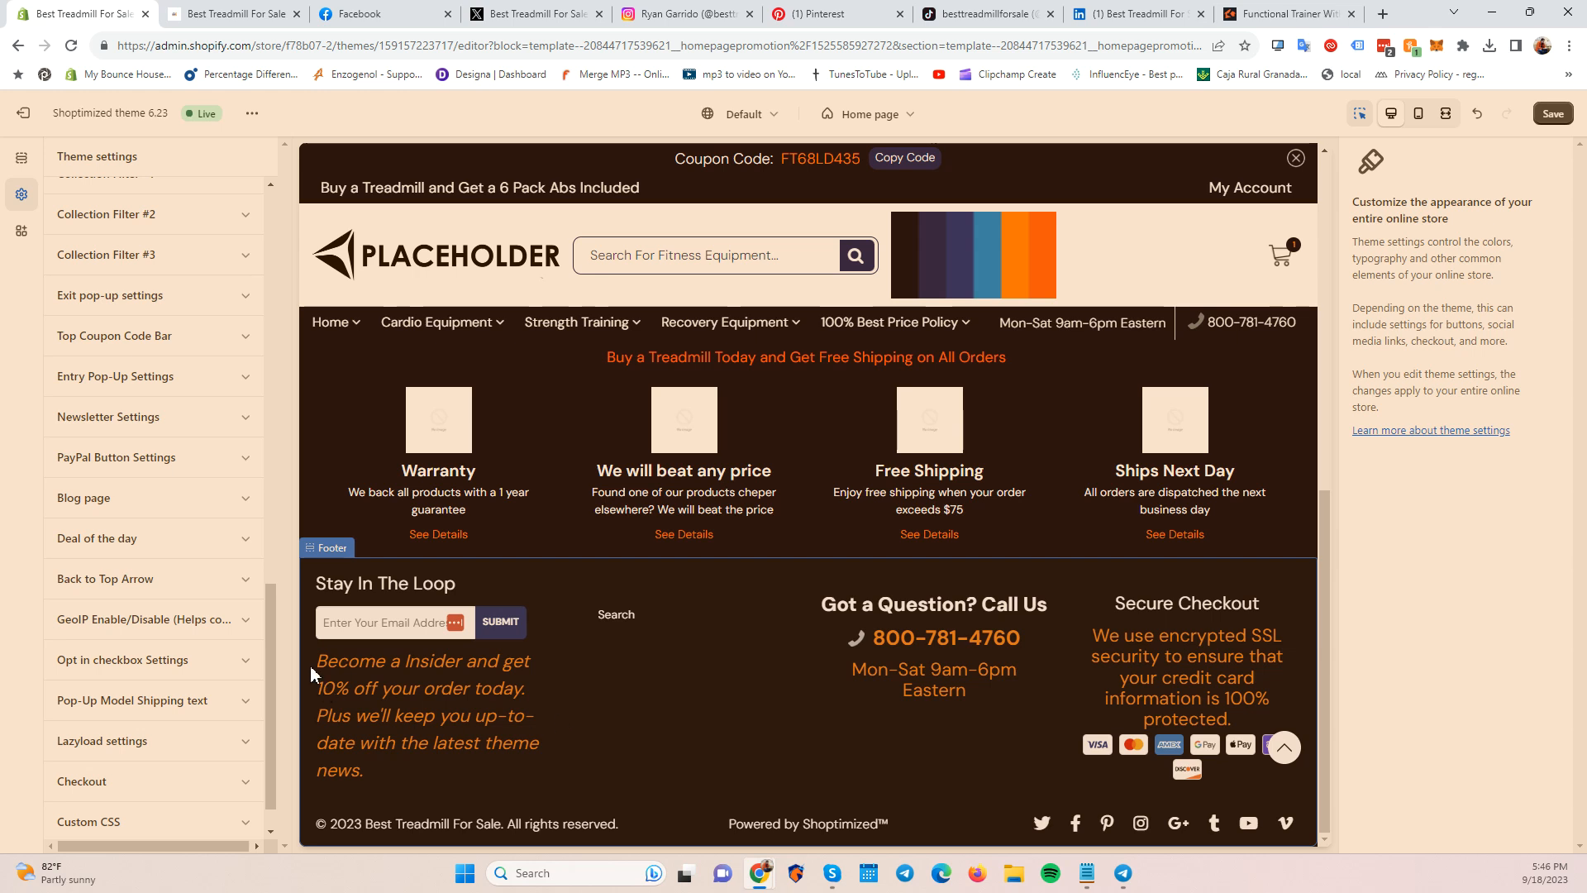
pyautogui.scroll(-1, 183, 496)
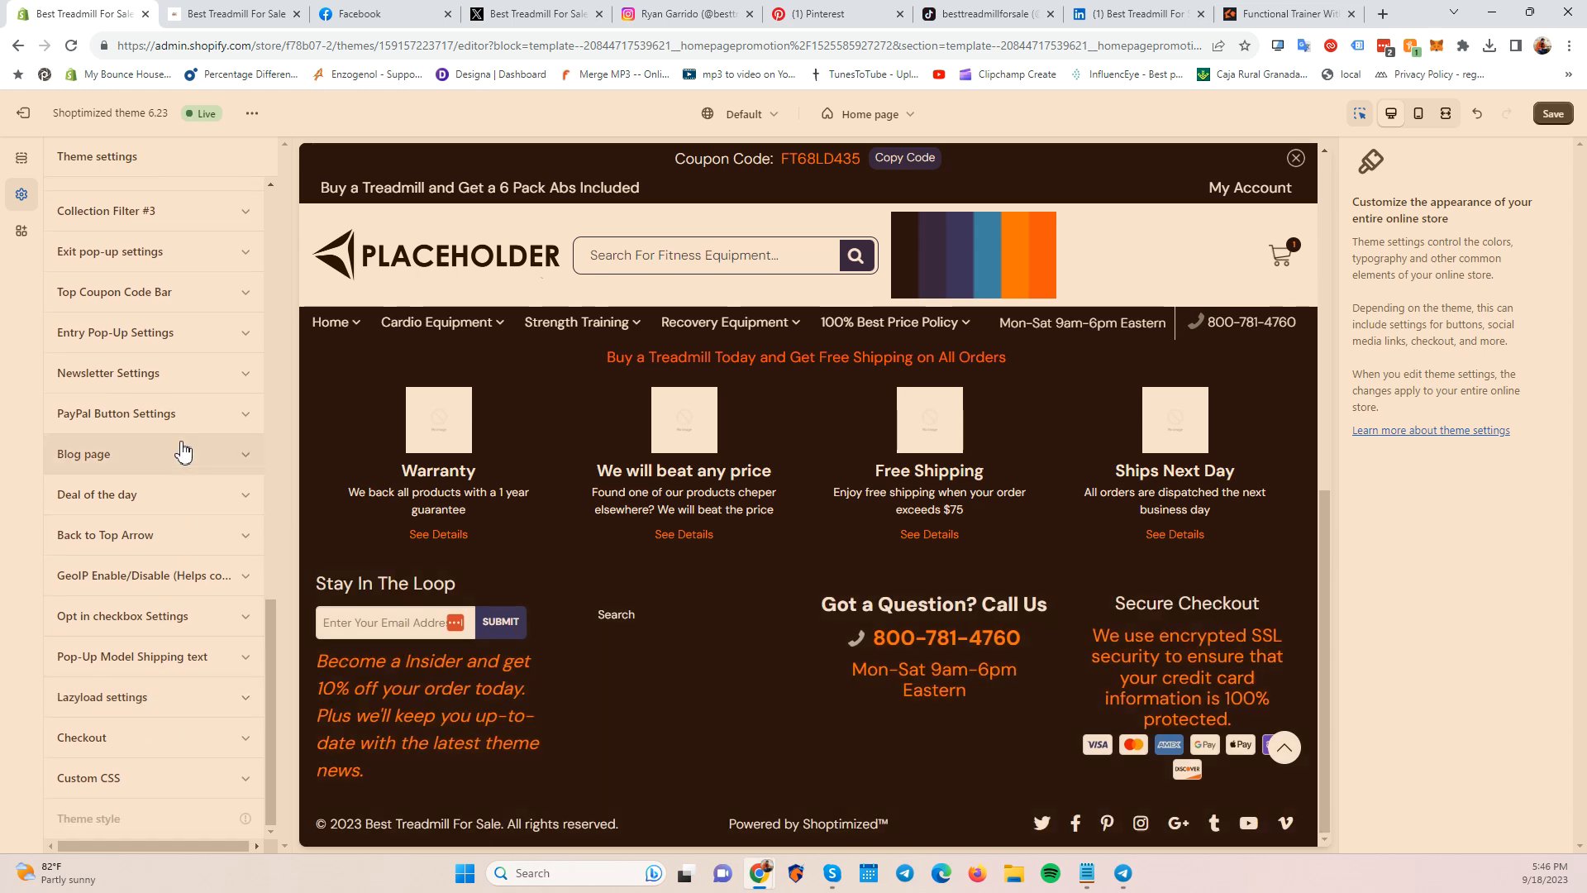
pyautogui.click(177, 536)
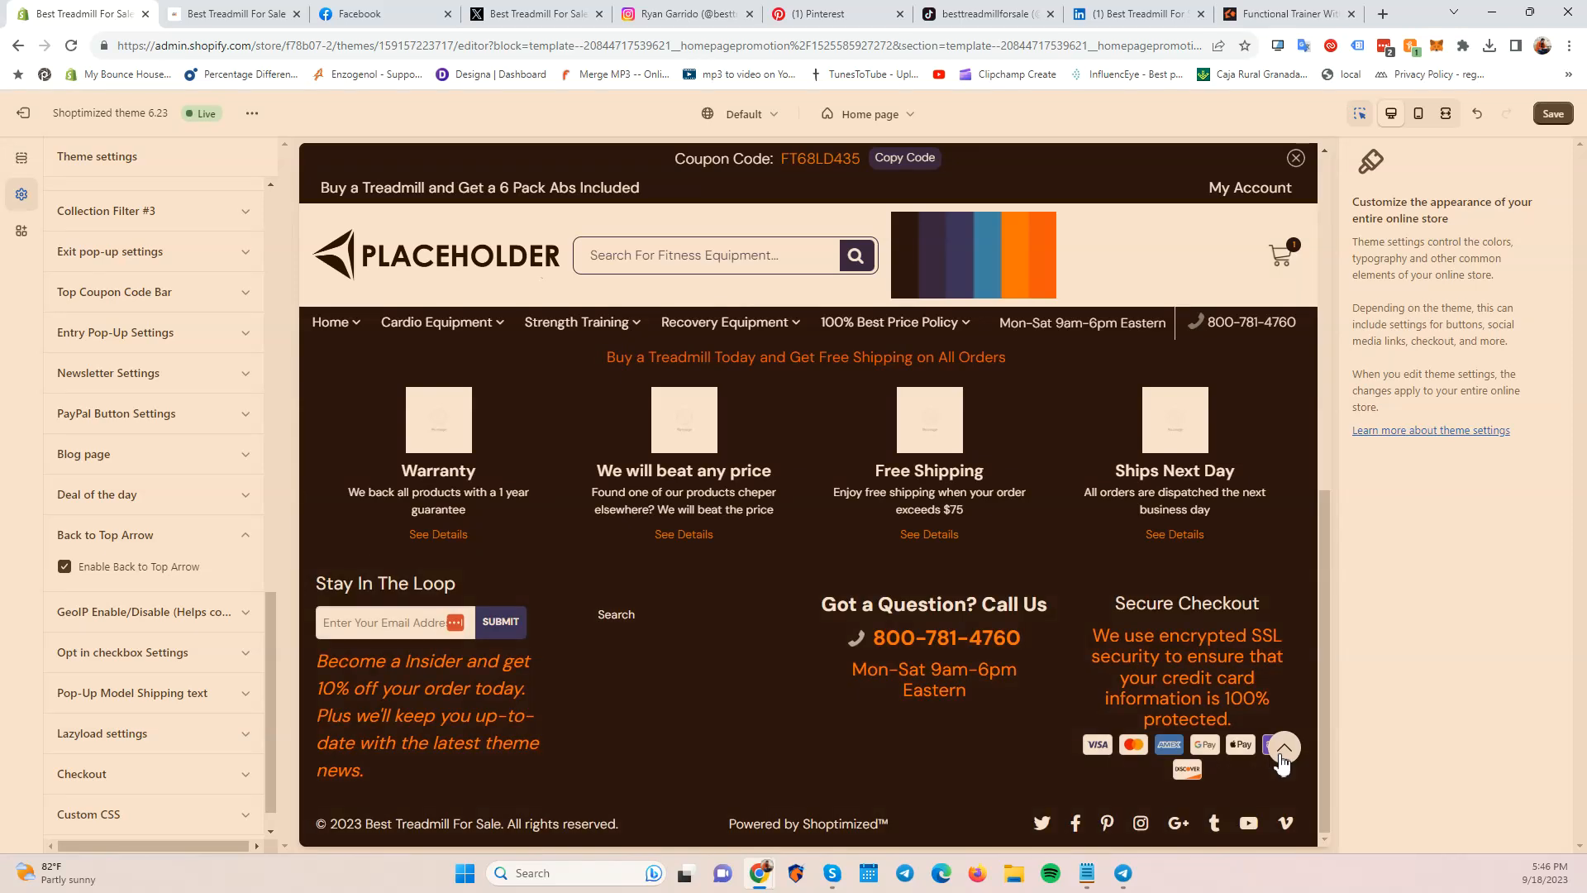
pyautogui.click(116, 537)
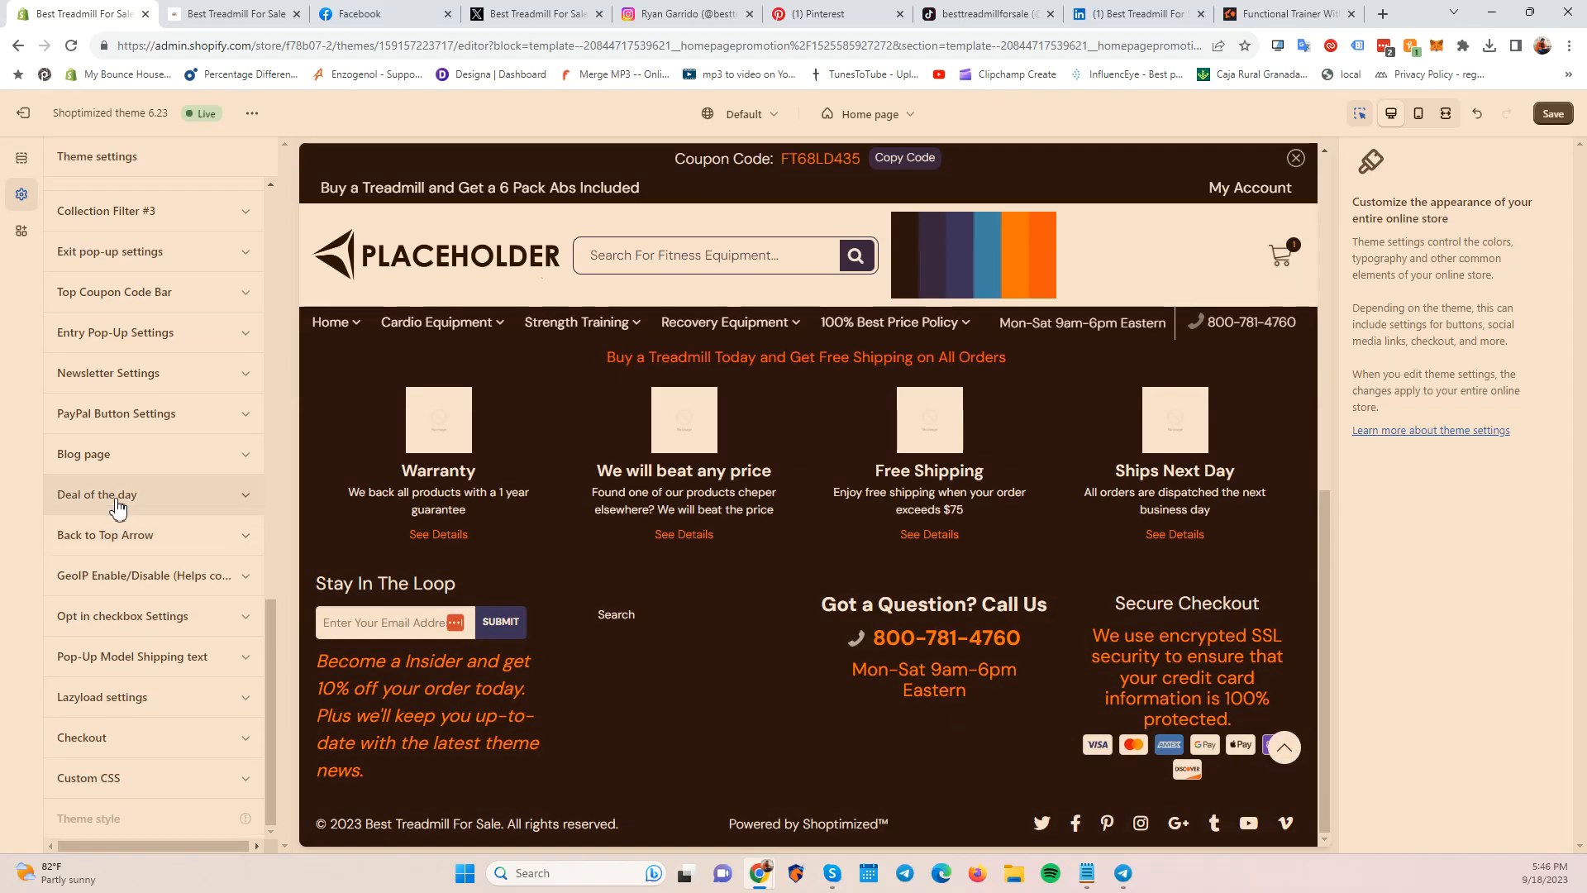
# Briefly inspect the Deal of the day, Blog page, PayPal Button, Newsletter and Entry Pop-Up settings, collapse them and return to the start of the list.
pyautogui.click(115, 500)
pyautogui.click(117, 499)
pyautogui.click(126, 462)
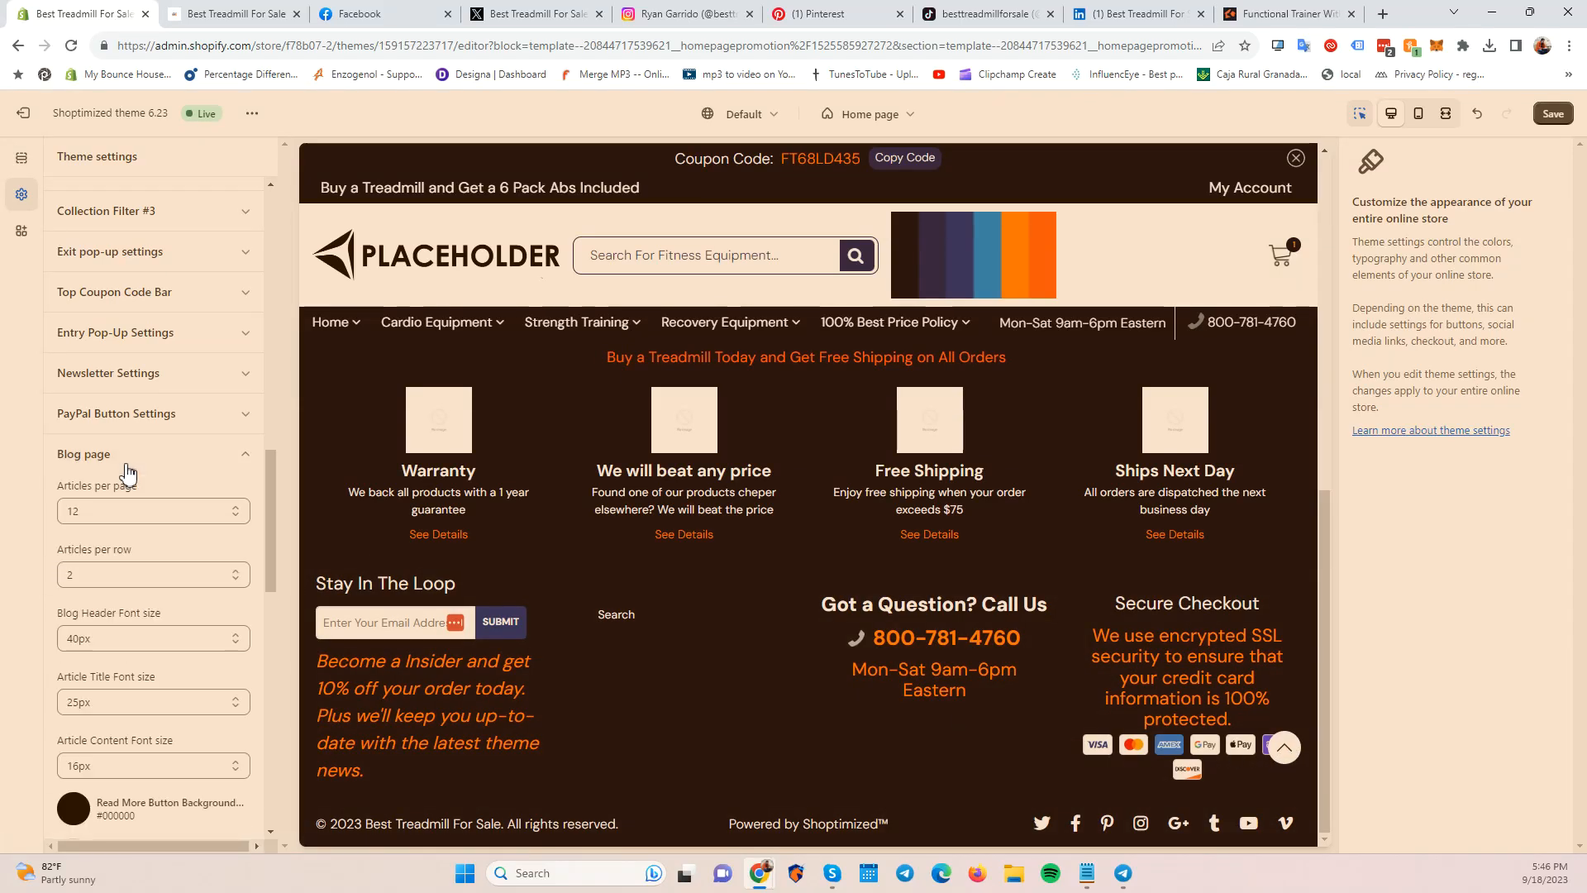
pyautogui.click(134, 418)
pyautogui.click(146, 378)
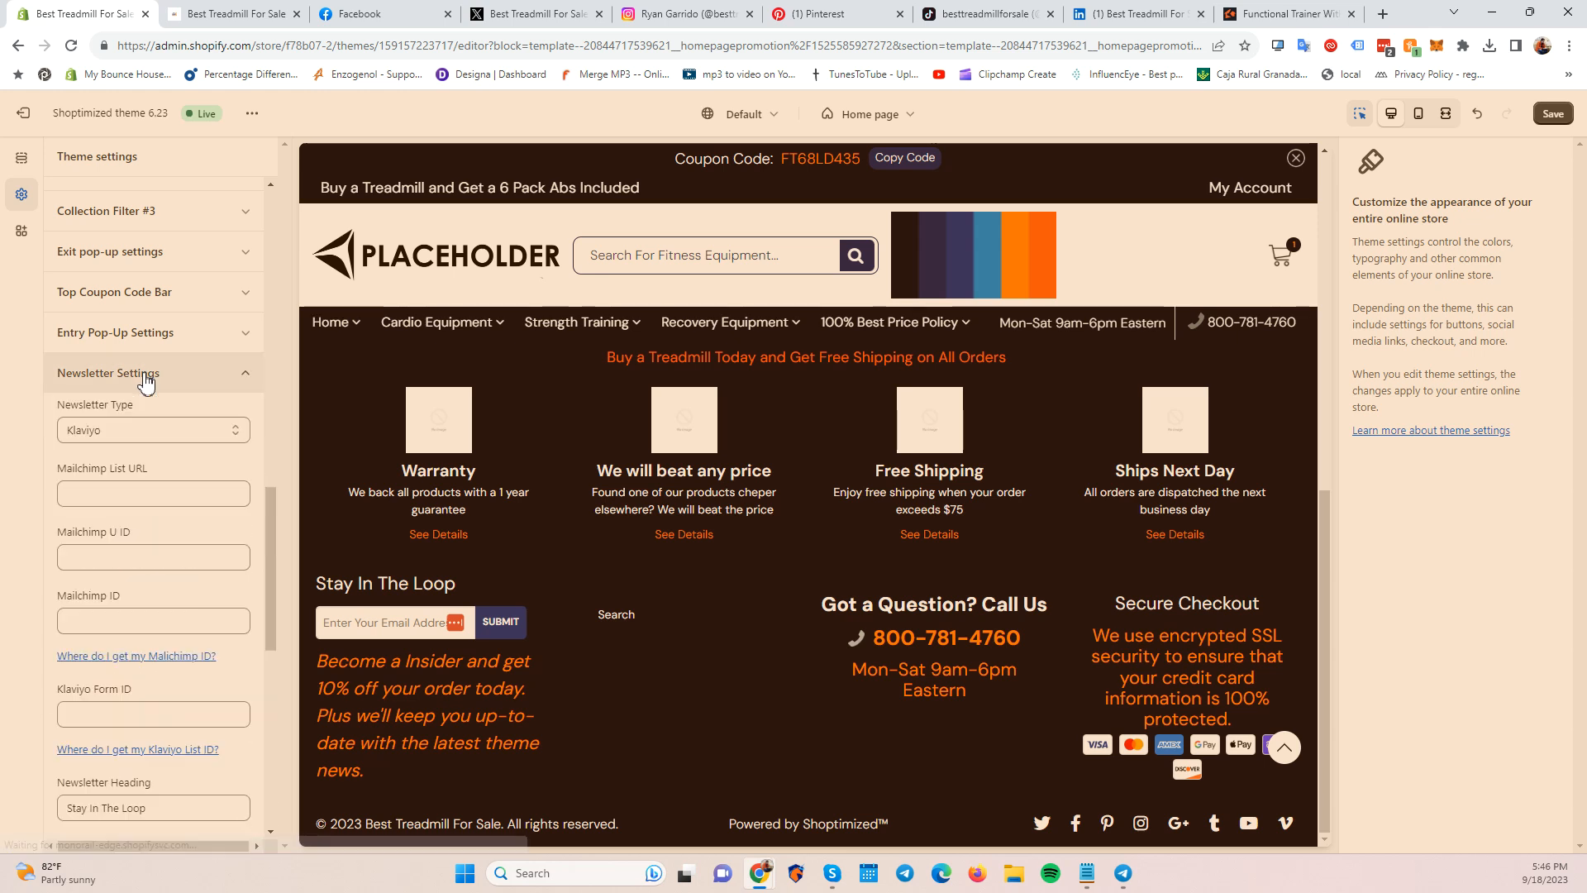
pyautogui.click(147, 376)
pyautogui.click(164, 339)
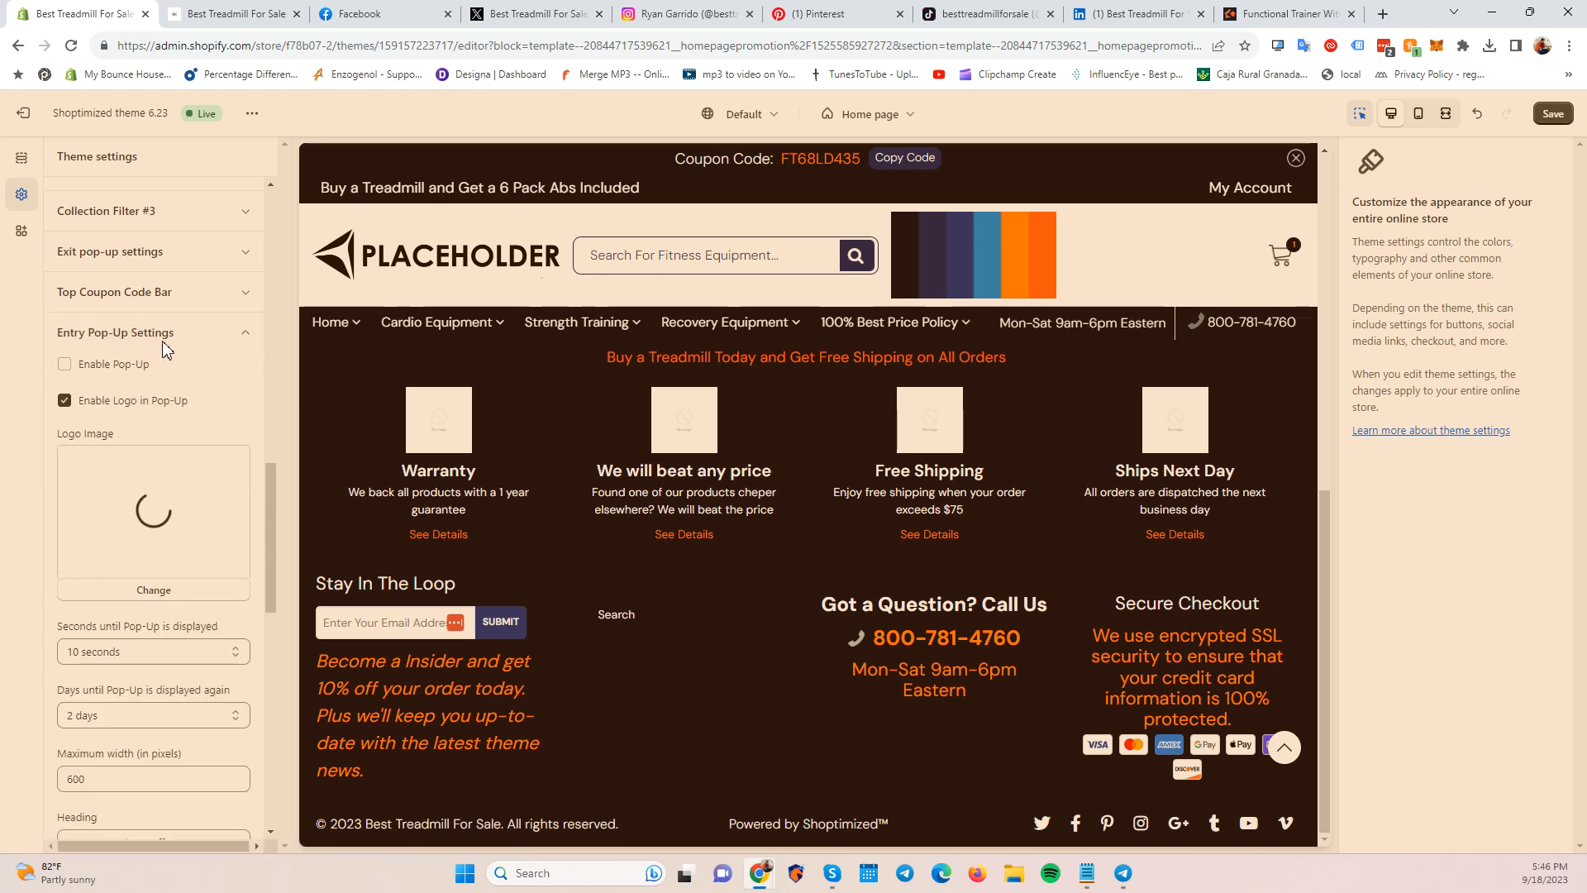
pyautogui.click(169, 334)
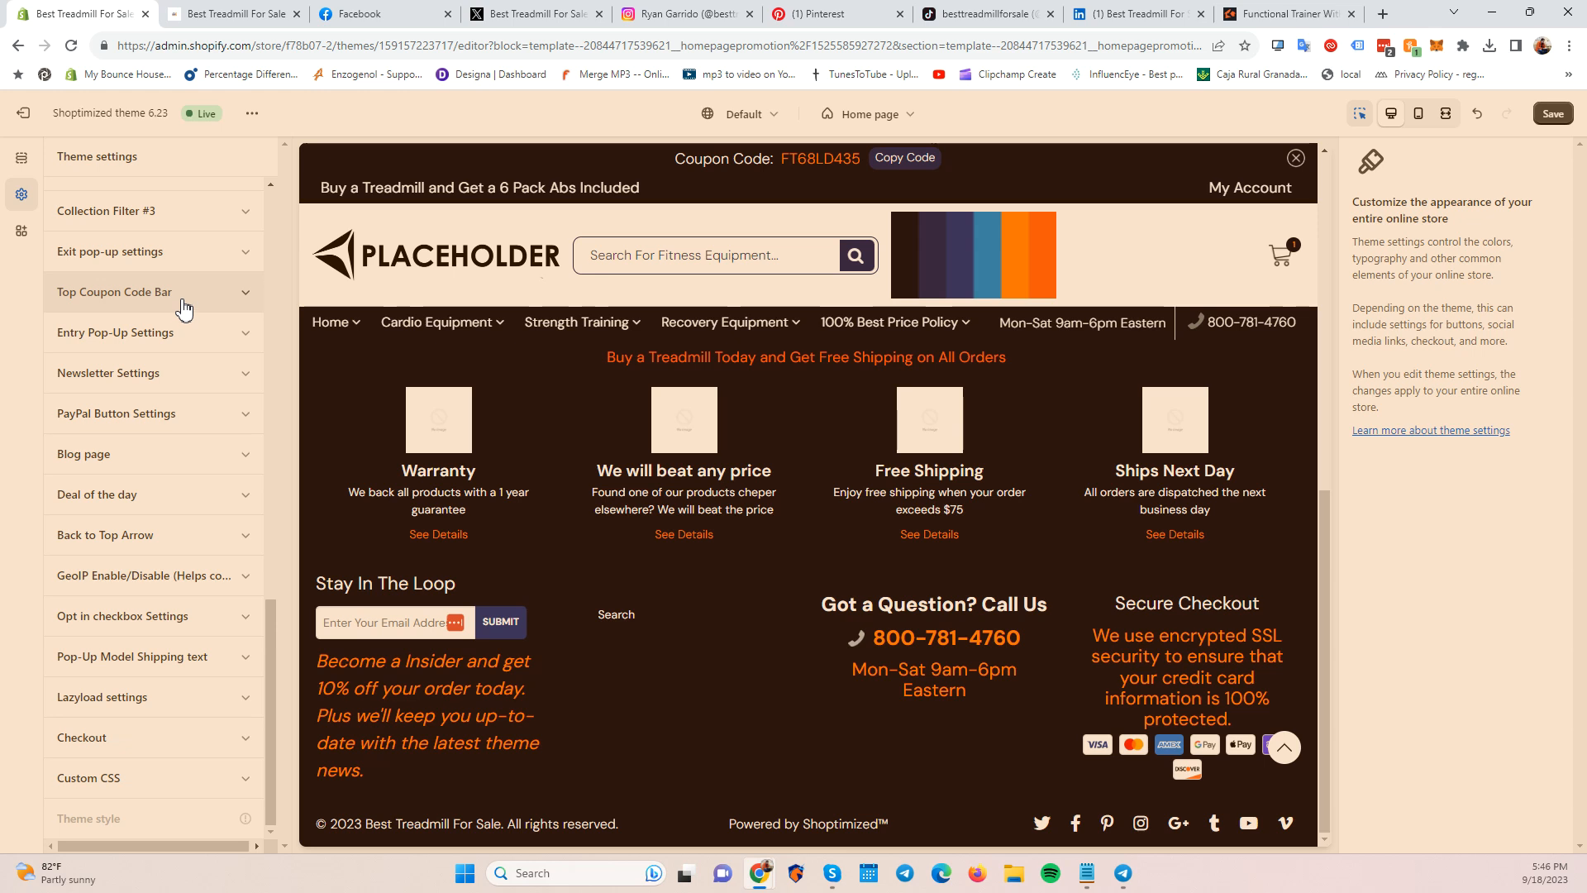
pyautogui.scroll(8, 727, 629)
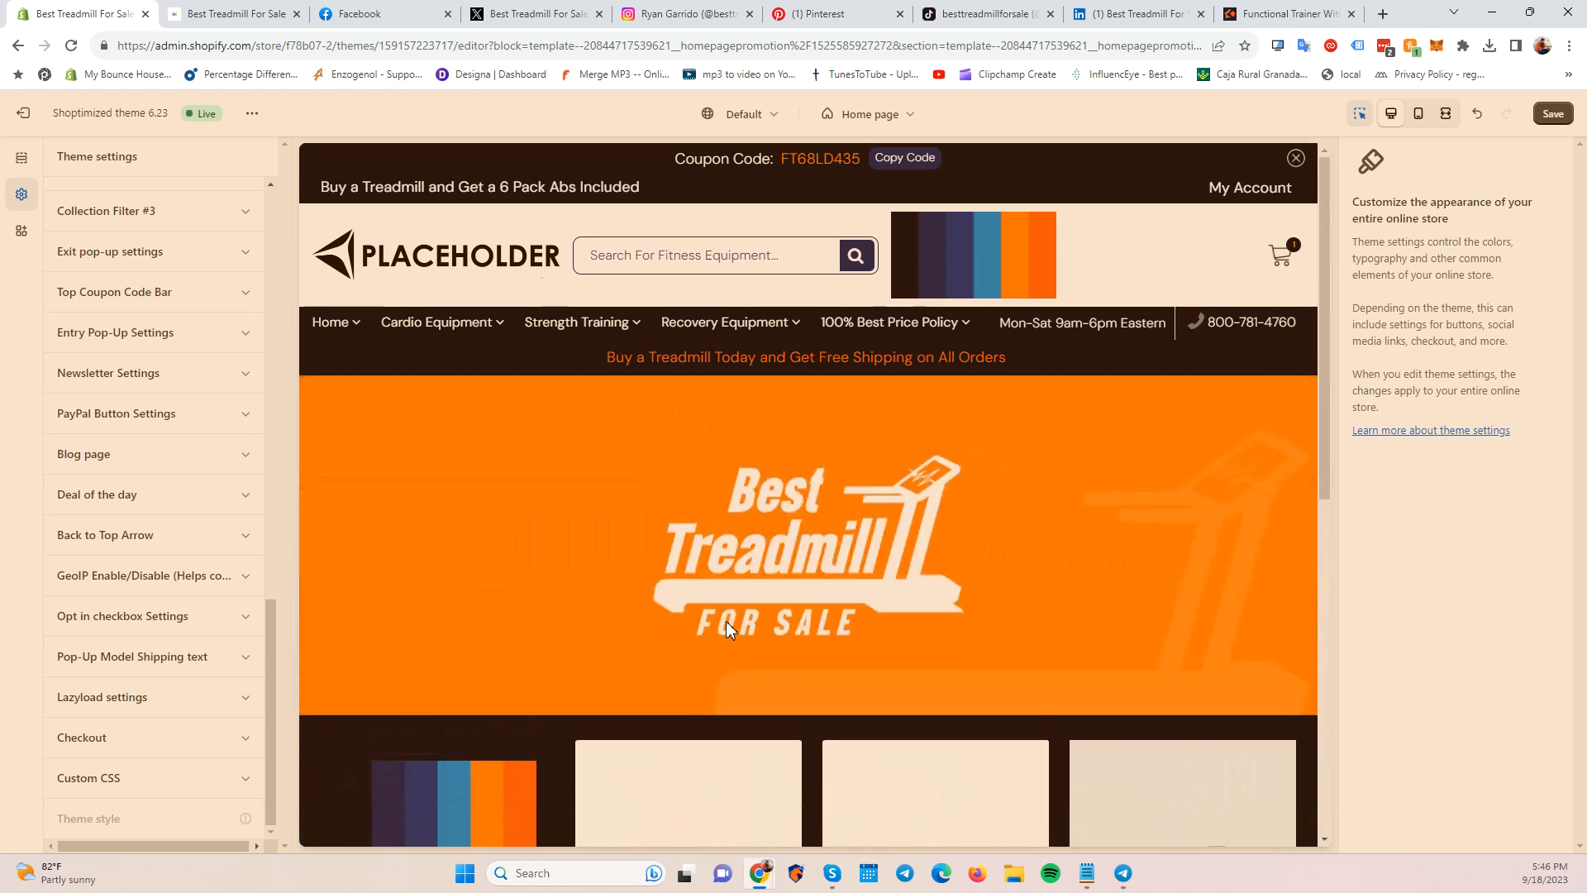
pyautogui.scroll(10, 207, 489)
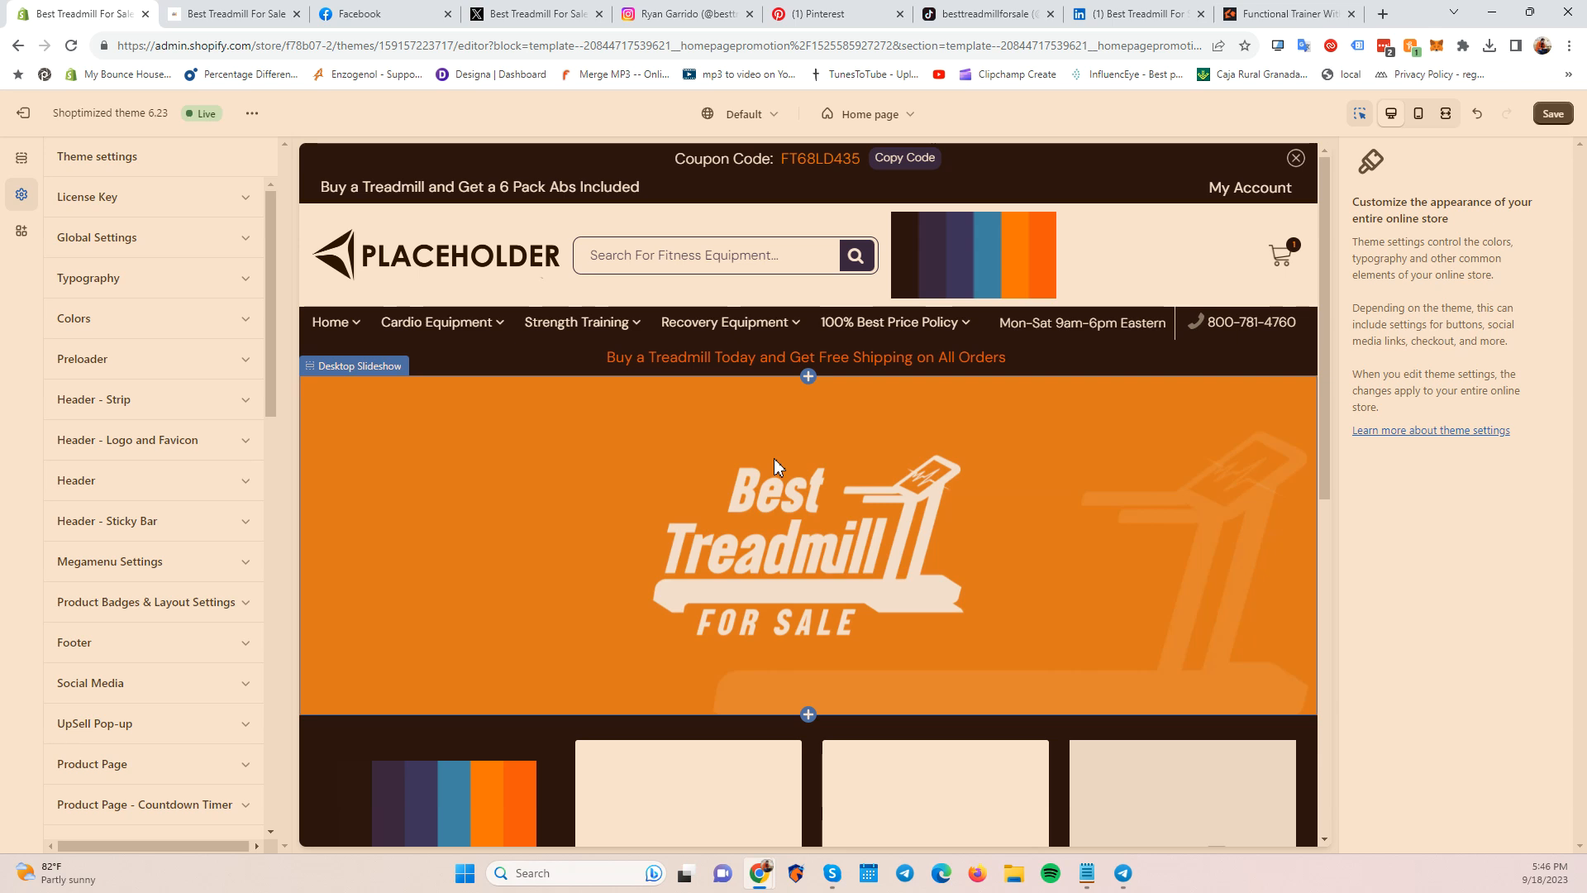
# Switch to the Fitness Superstore website and look over the layout of its Plate Loaded Strength Equipment page.
pyautogui.click(1263, 12)
pyautogui.scroll(4, 901, 460)
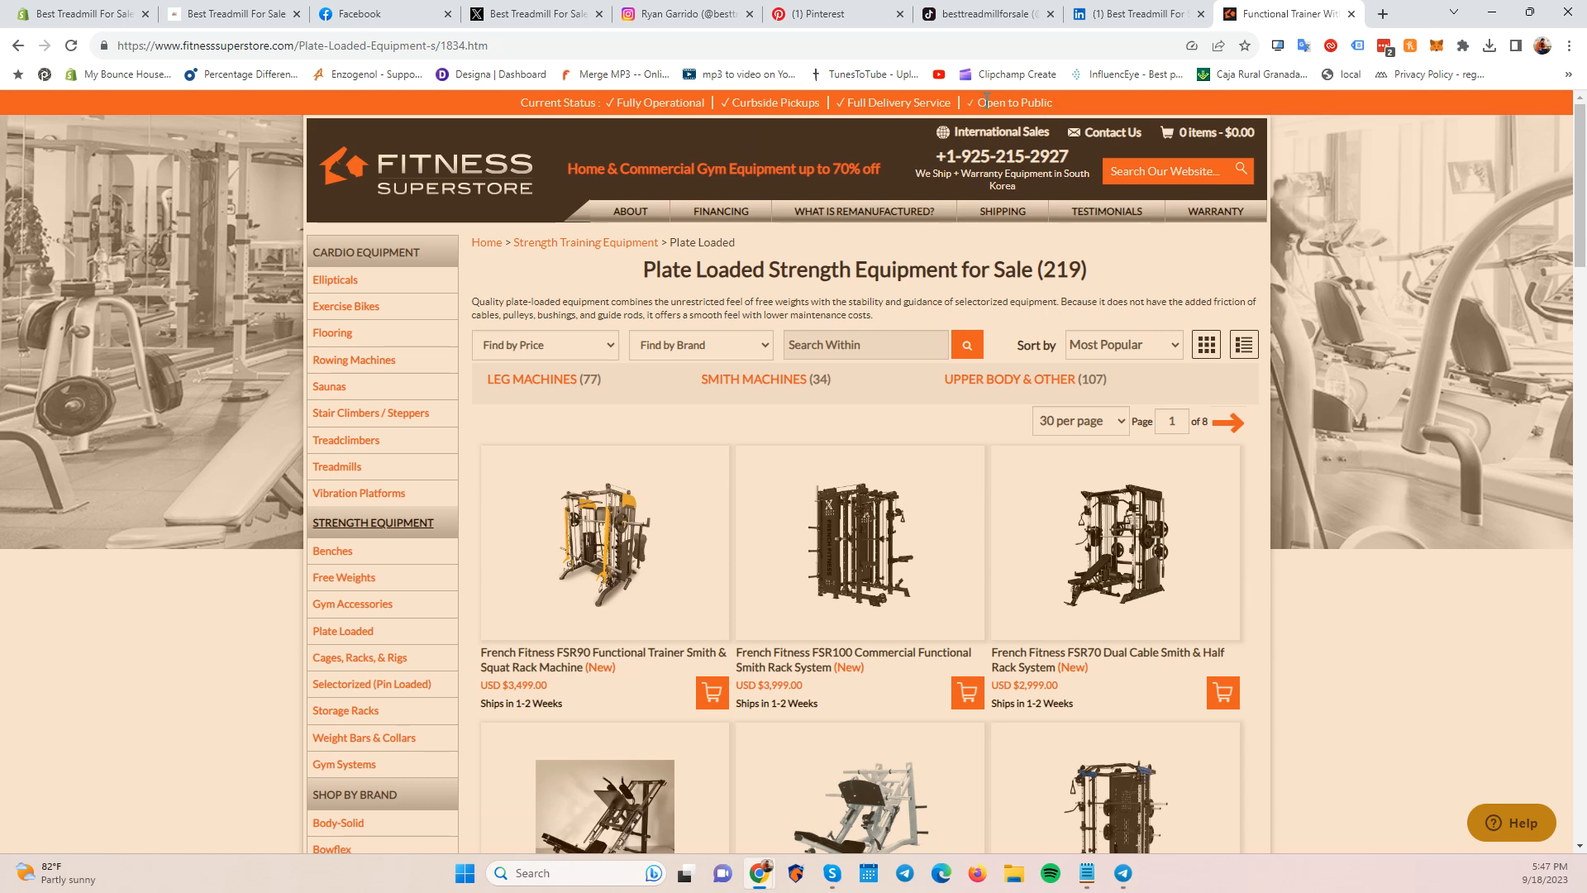
pyautogui.scroll(-10, 481, 602)
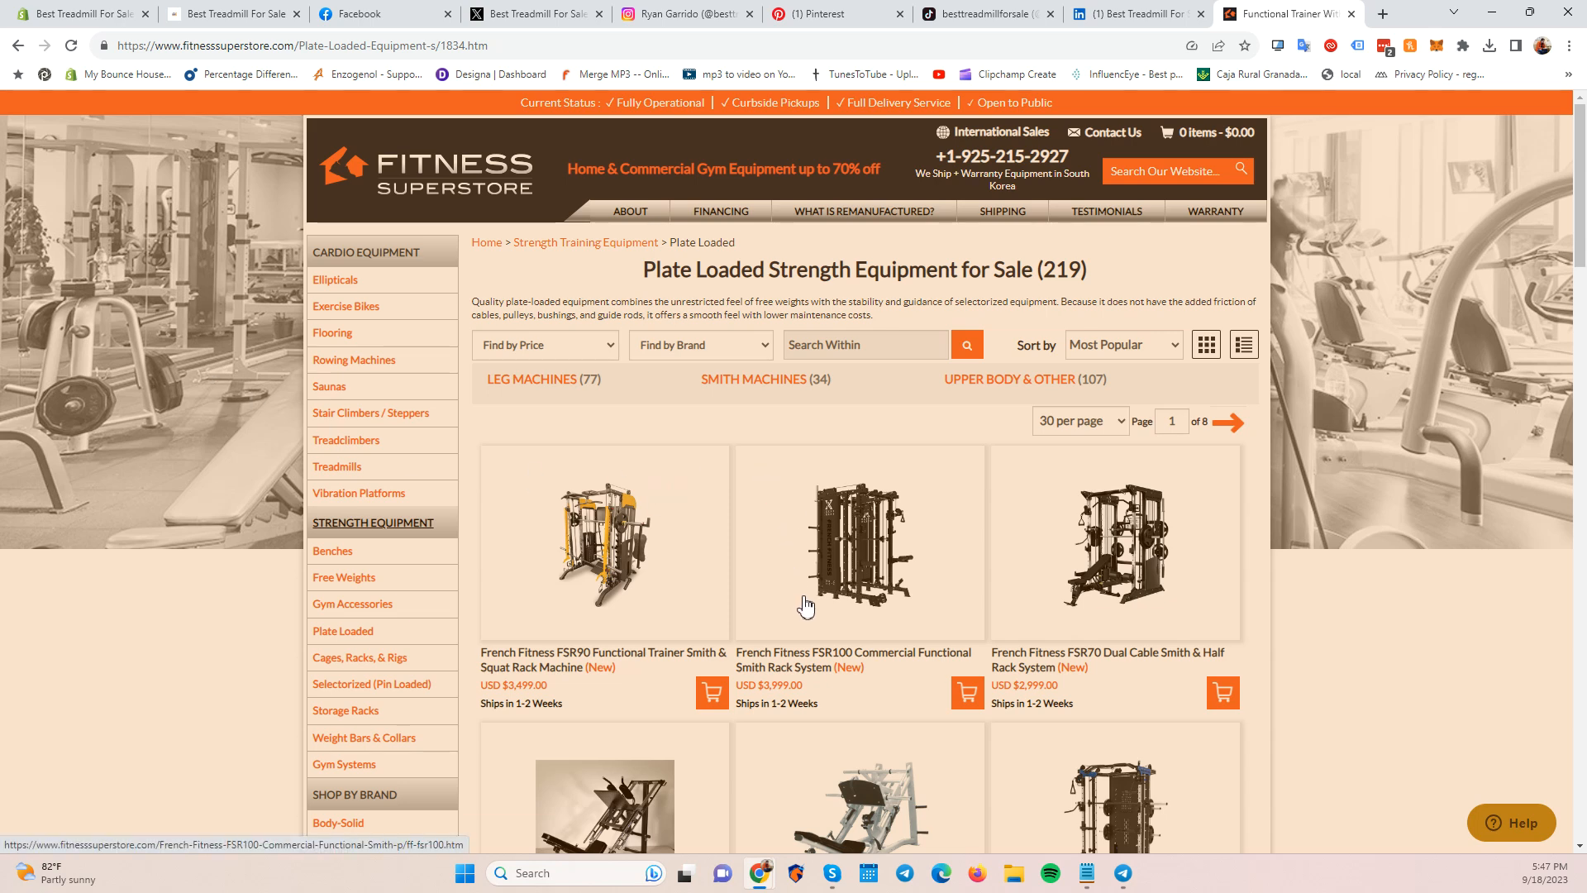
pyautogui.scroll(-10, 805, 606)
pyautogui.scroll(10, 806, 607)
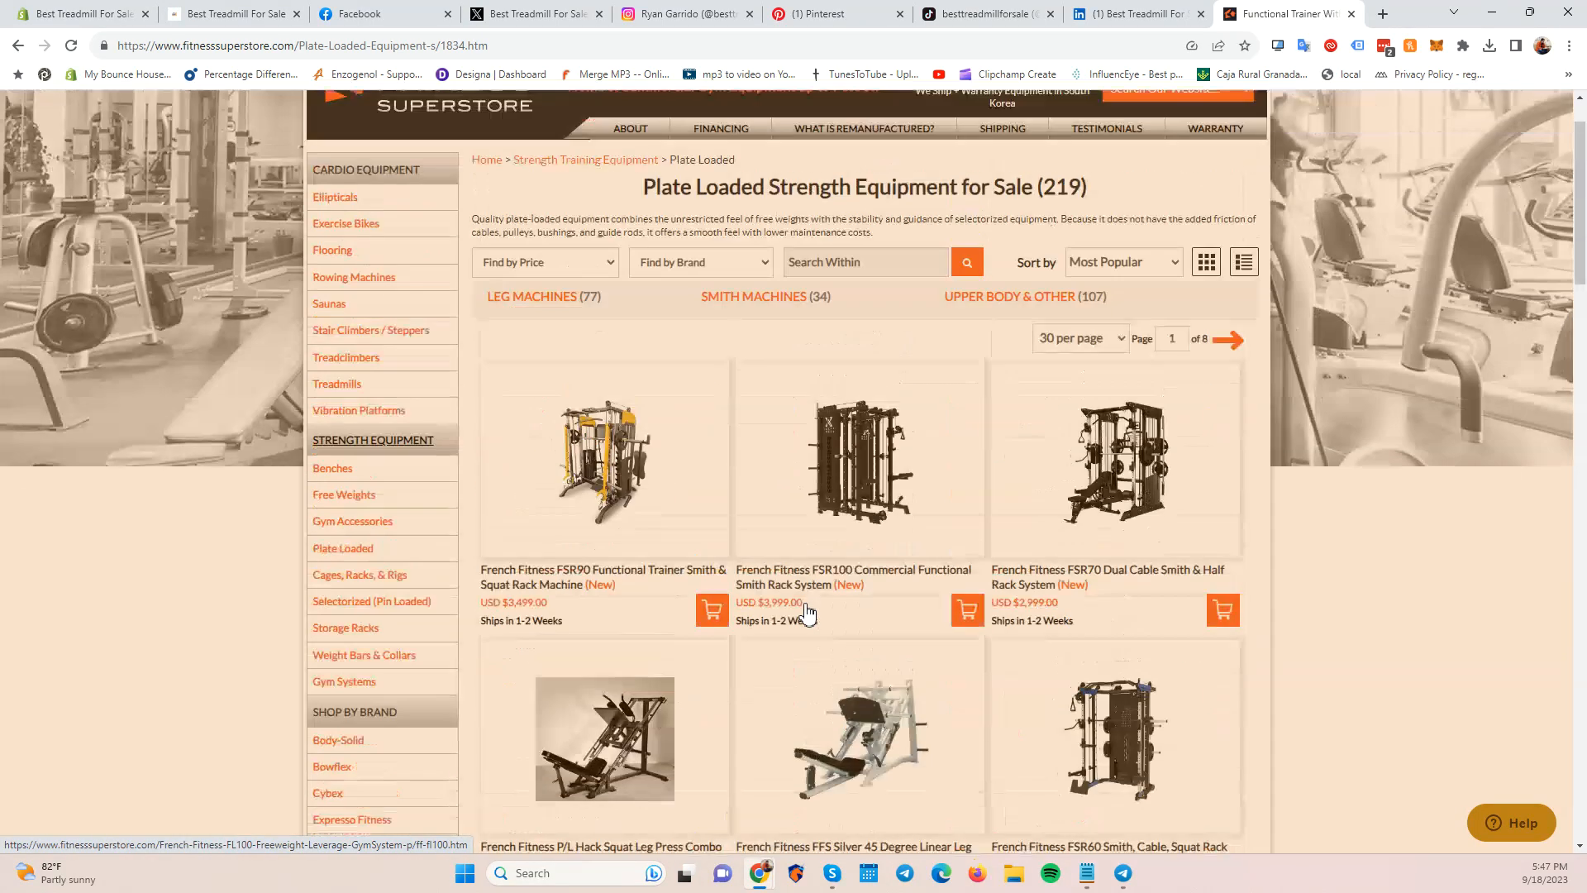
pyautogui.scroll(-8, 806, 611)
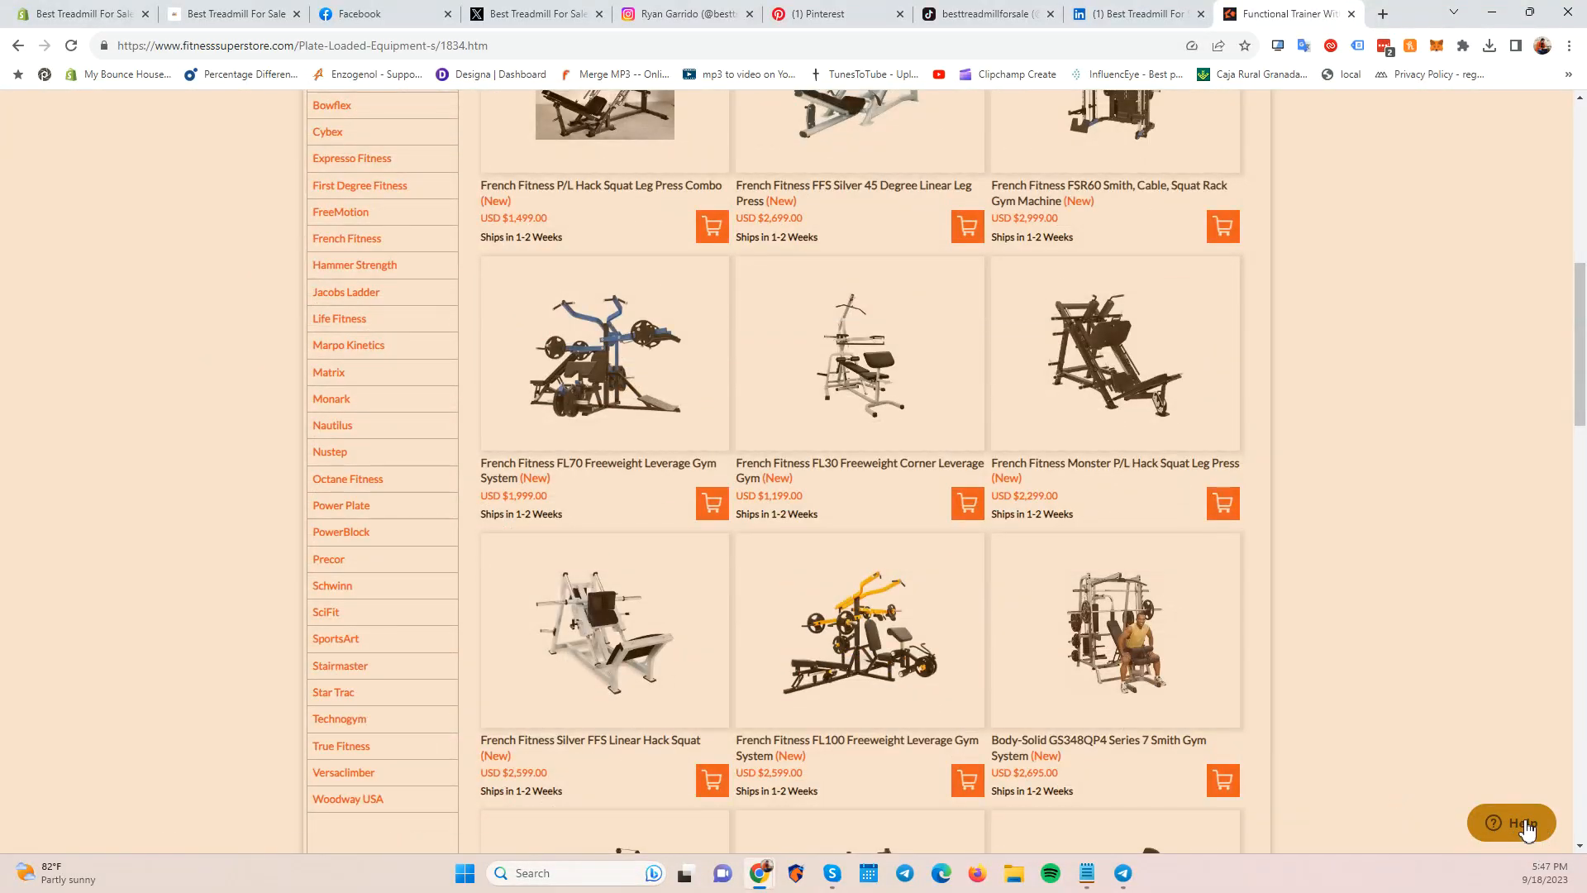
pyautogui.scroll(9, 1529, 769)
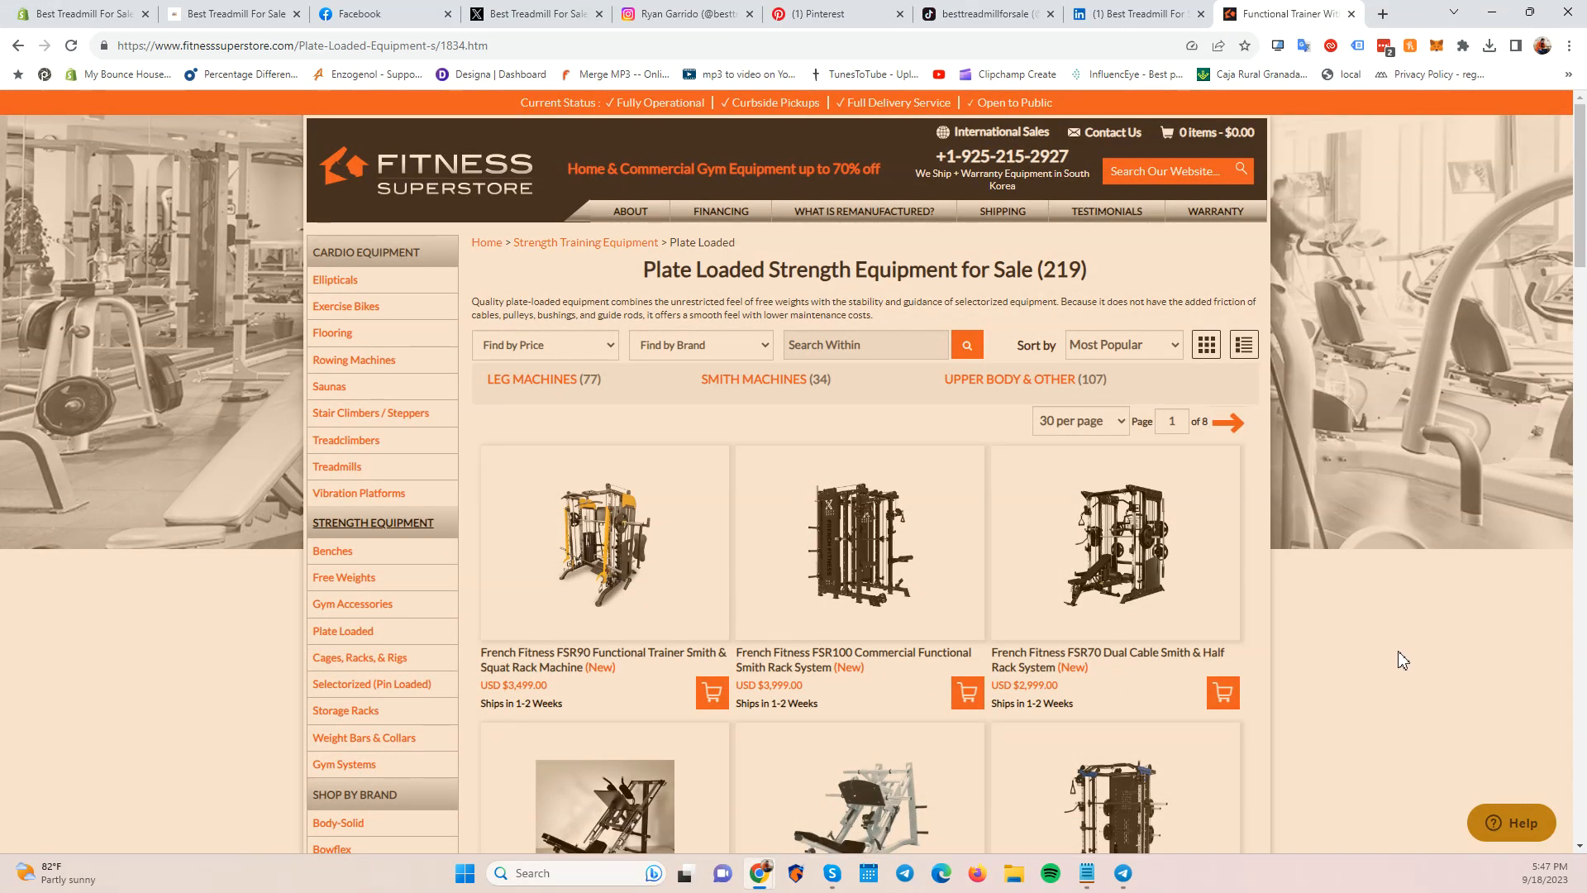
# Return to the Shopify theme editor, show the Home page's sections and expand the Menu section to view its items.
pyautogui.click(62, 9)
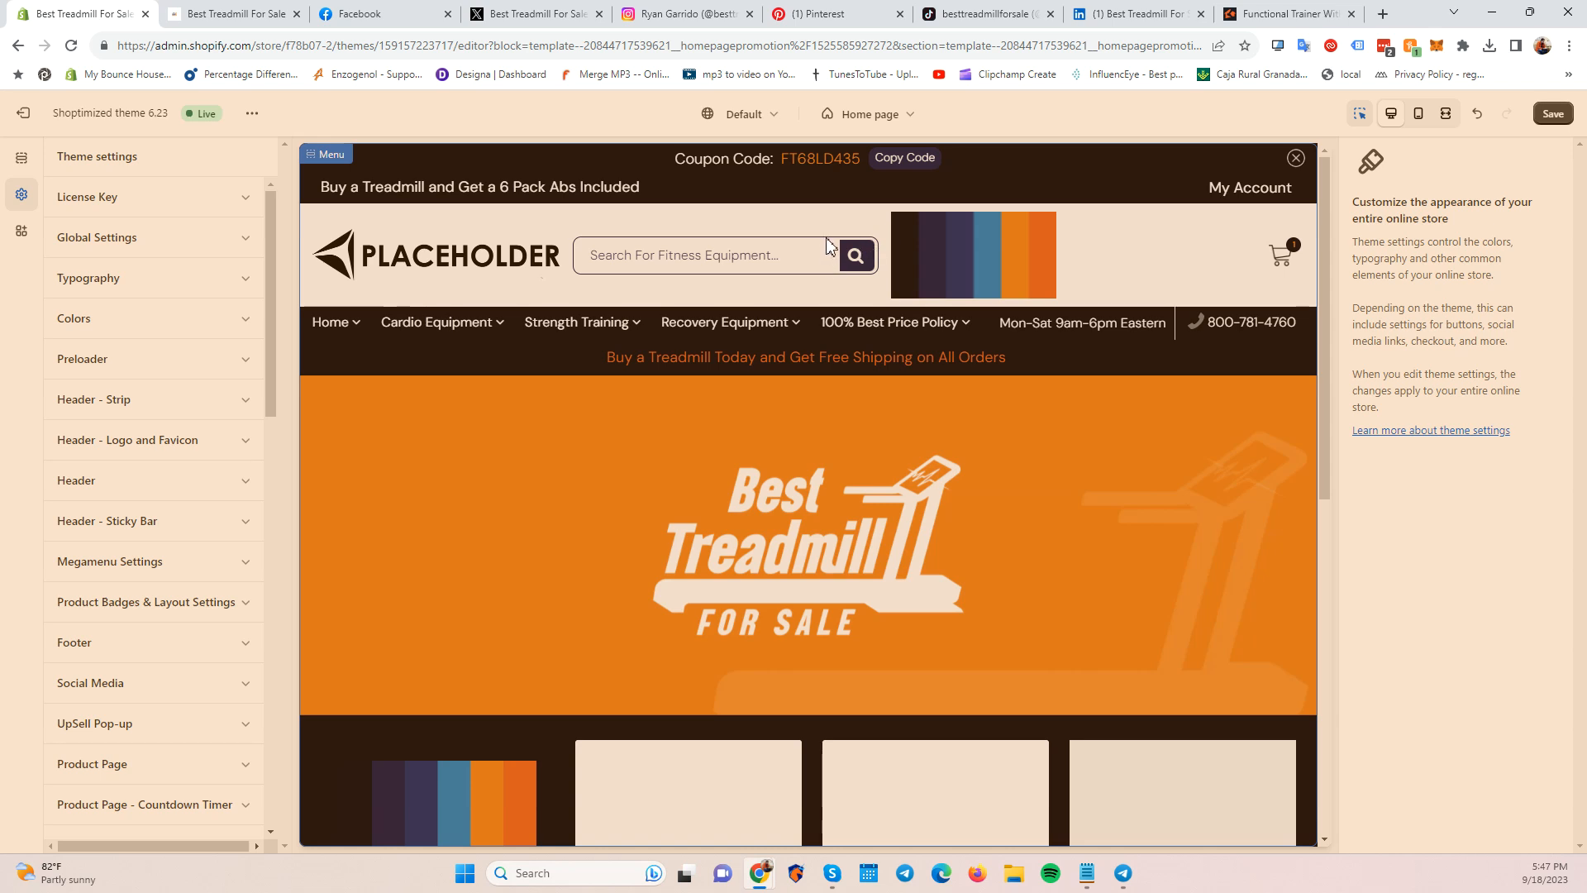
pyautogui.click(872, 115)
pyautogui.click(872, 115)
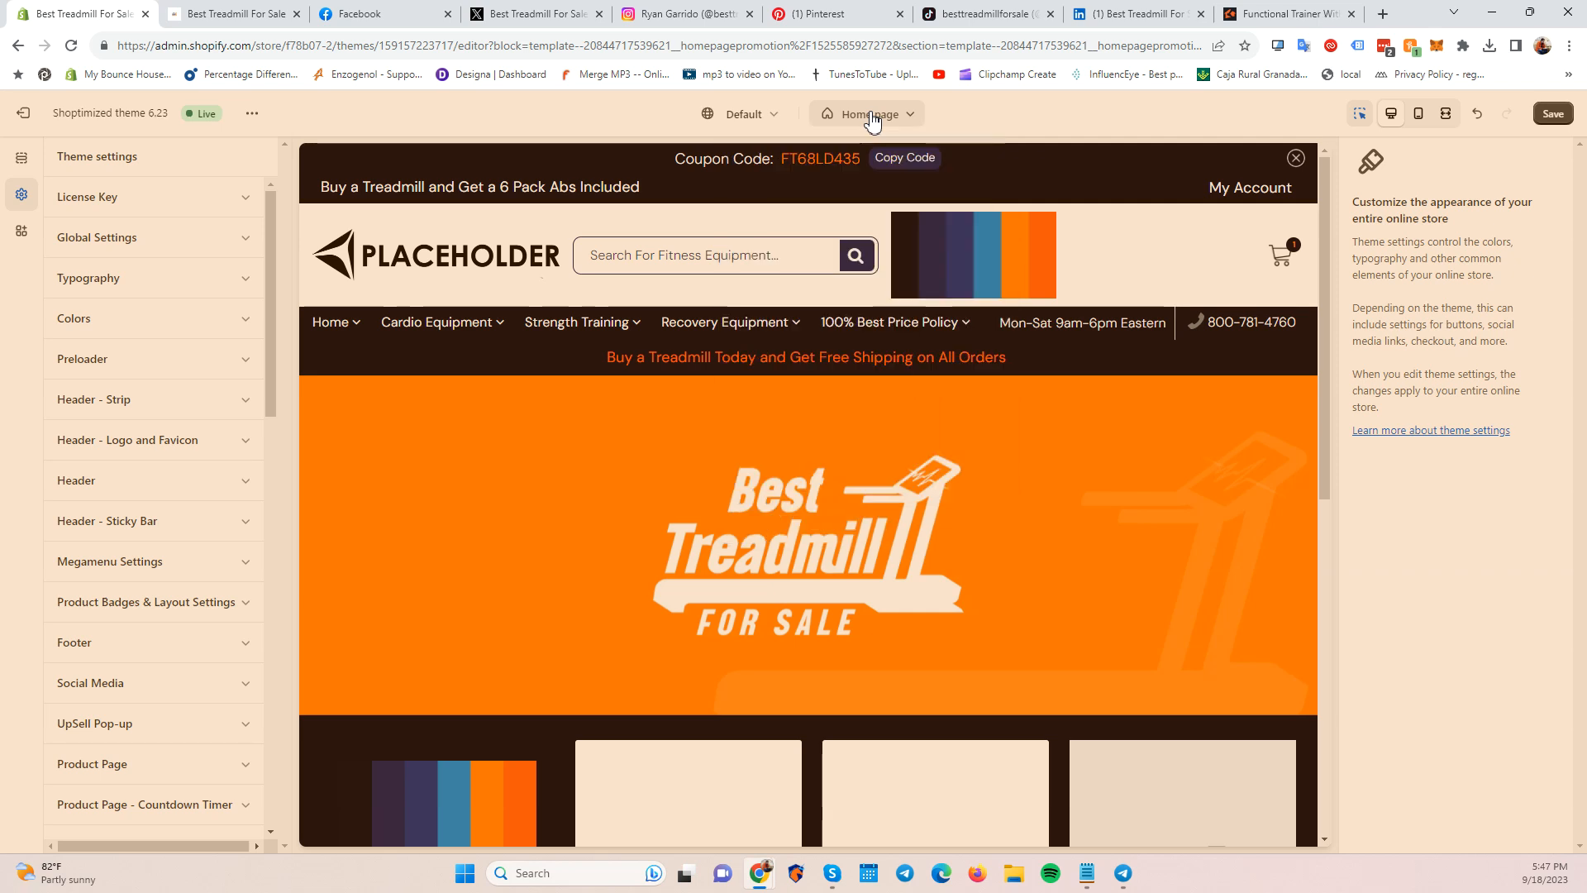
pyautogui.click(22, 160)
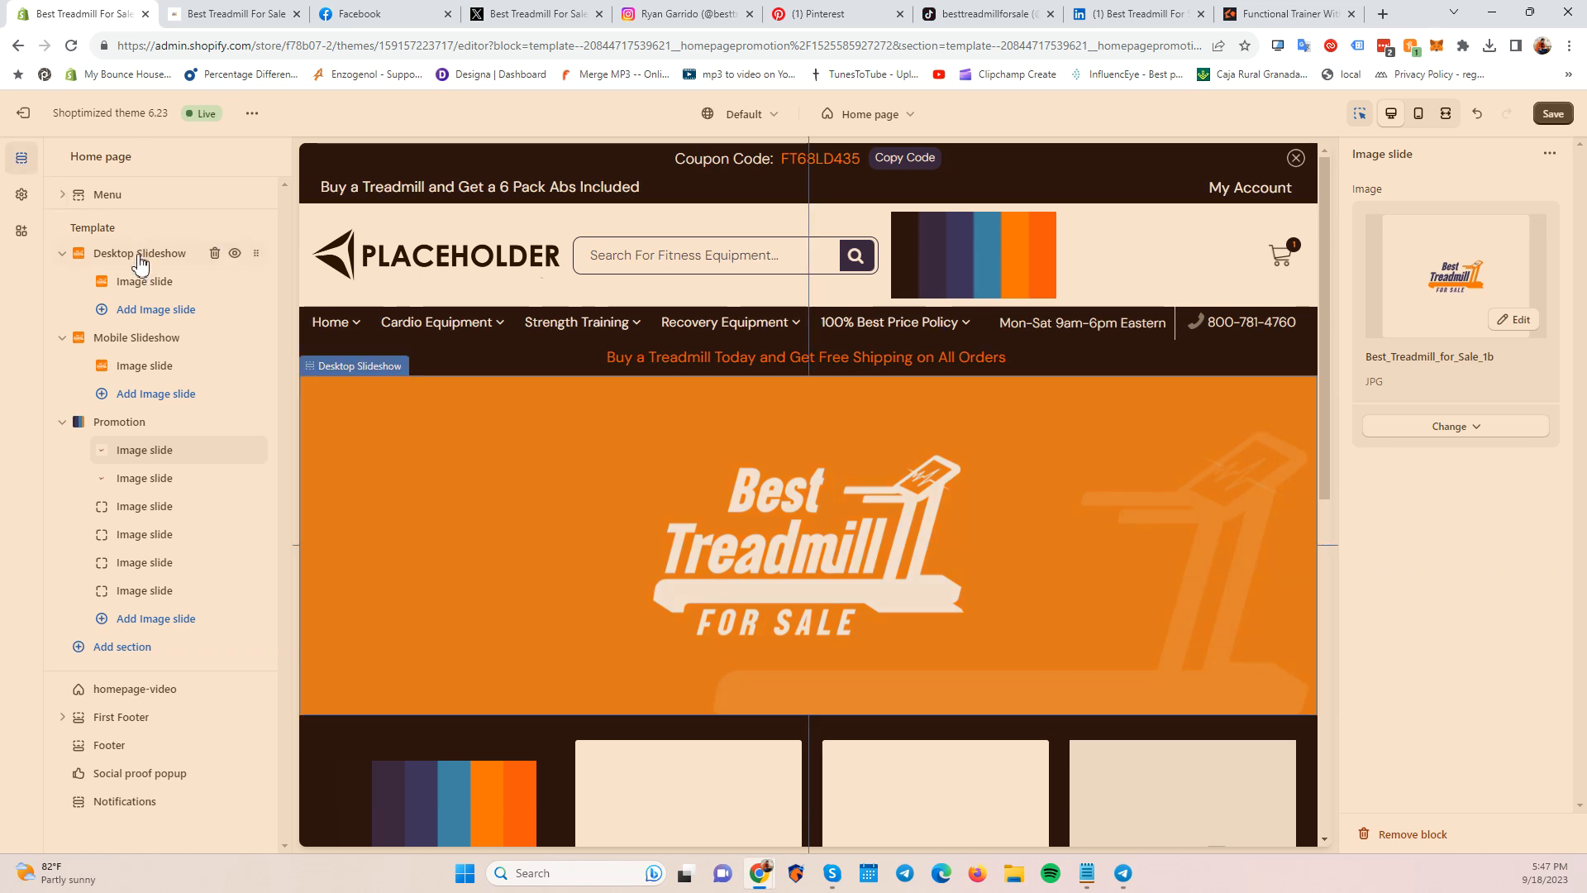
pyautogui.click(64, 196)
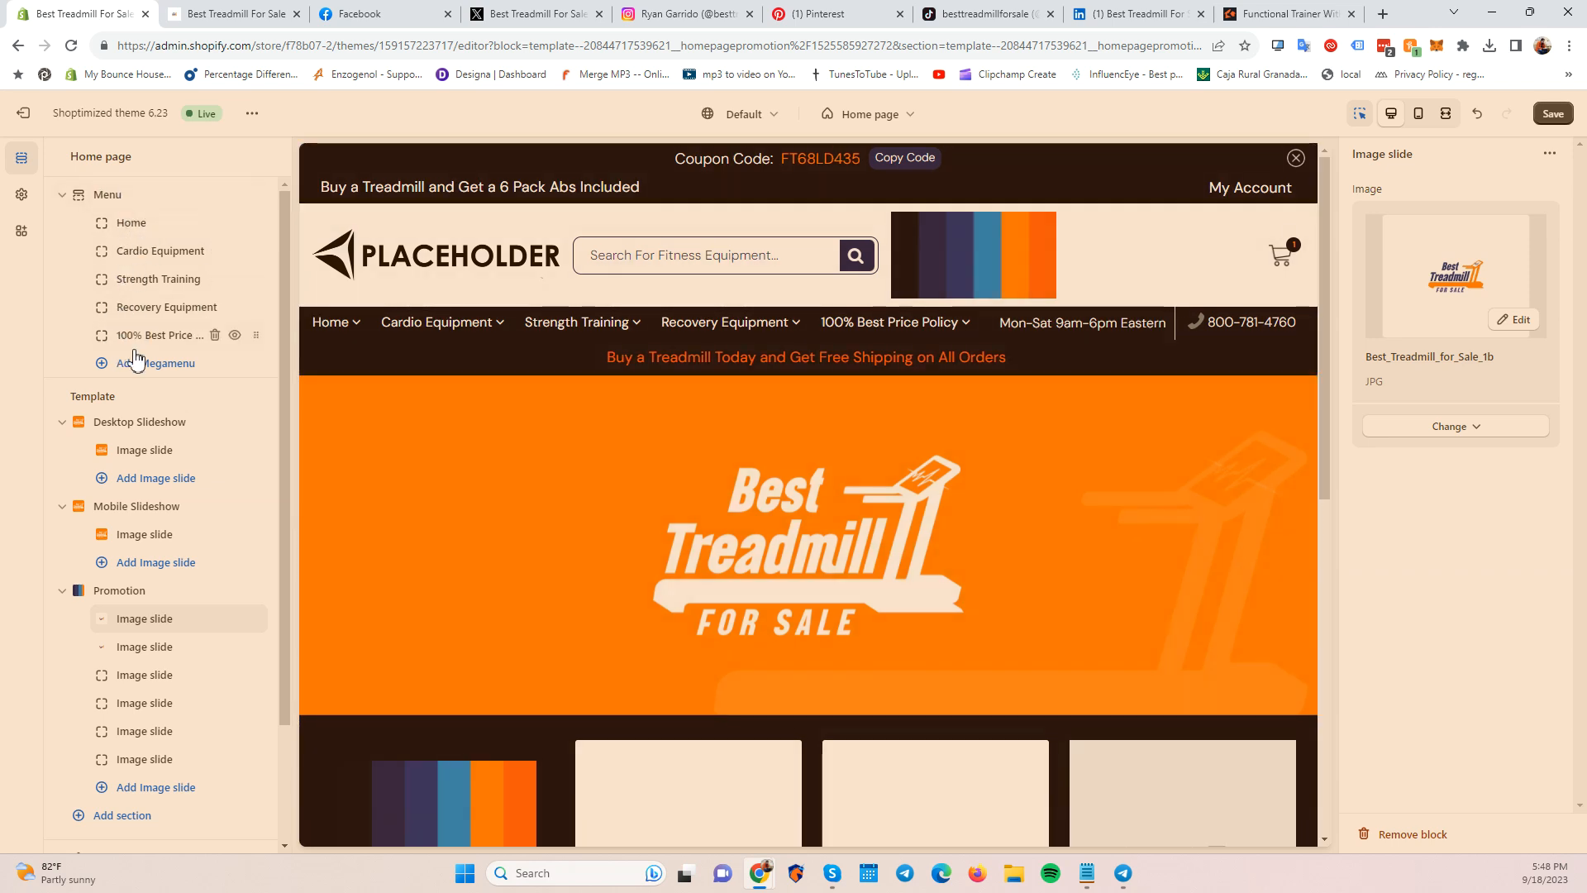
# Browse the Products and Pages entries among the editable page templates, and open the Default product template.
pyautogui.click(899, 130)
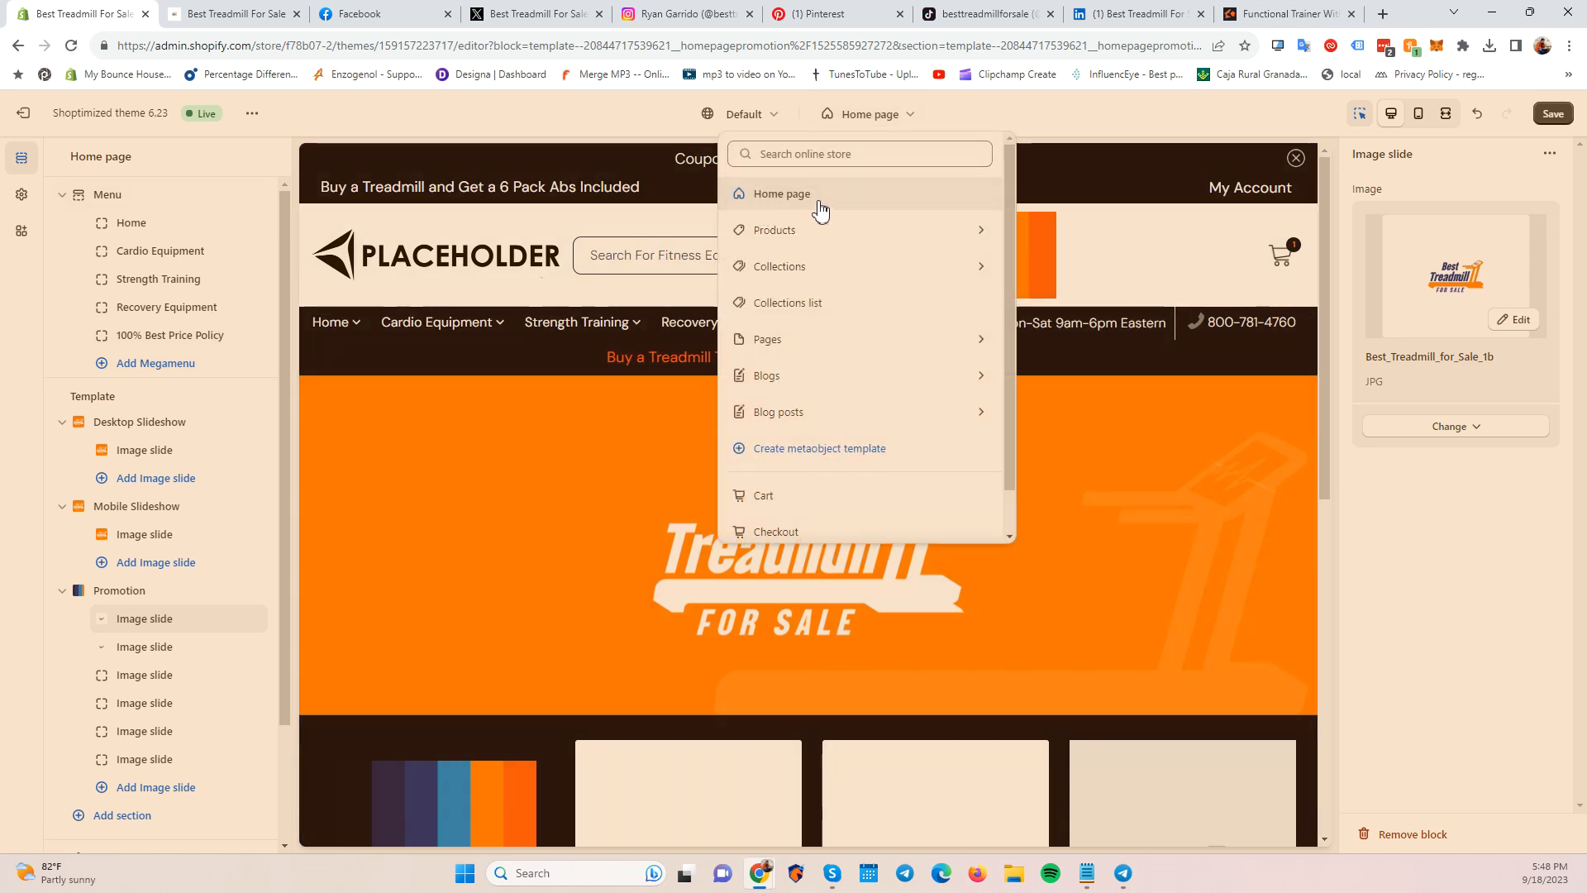
pyautogui.click(789, 227)
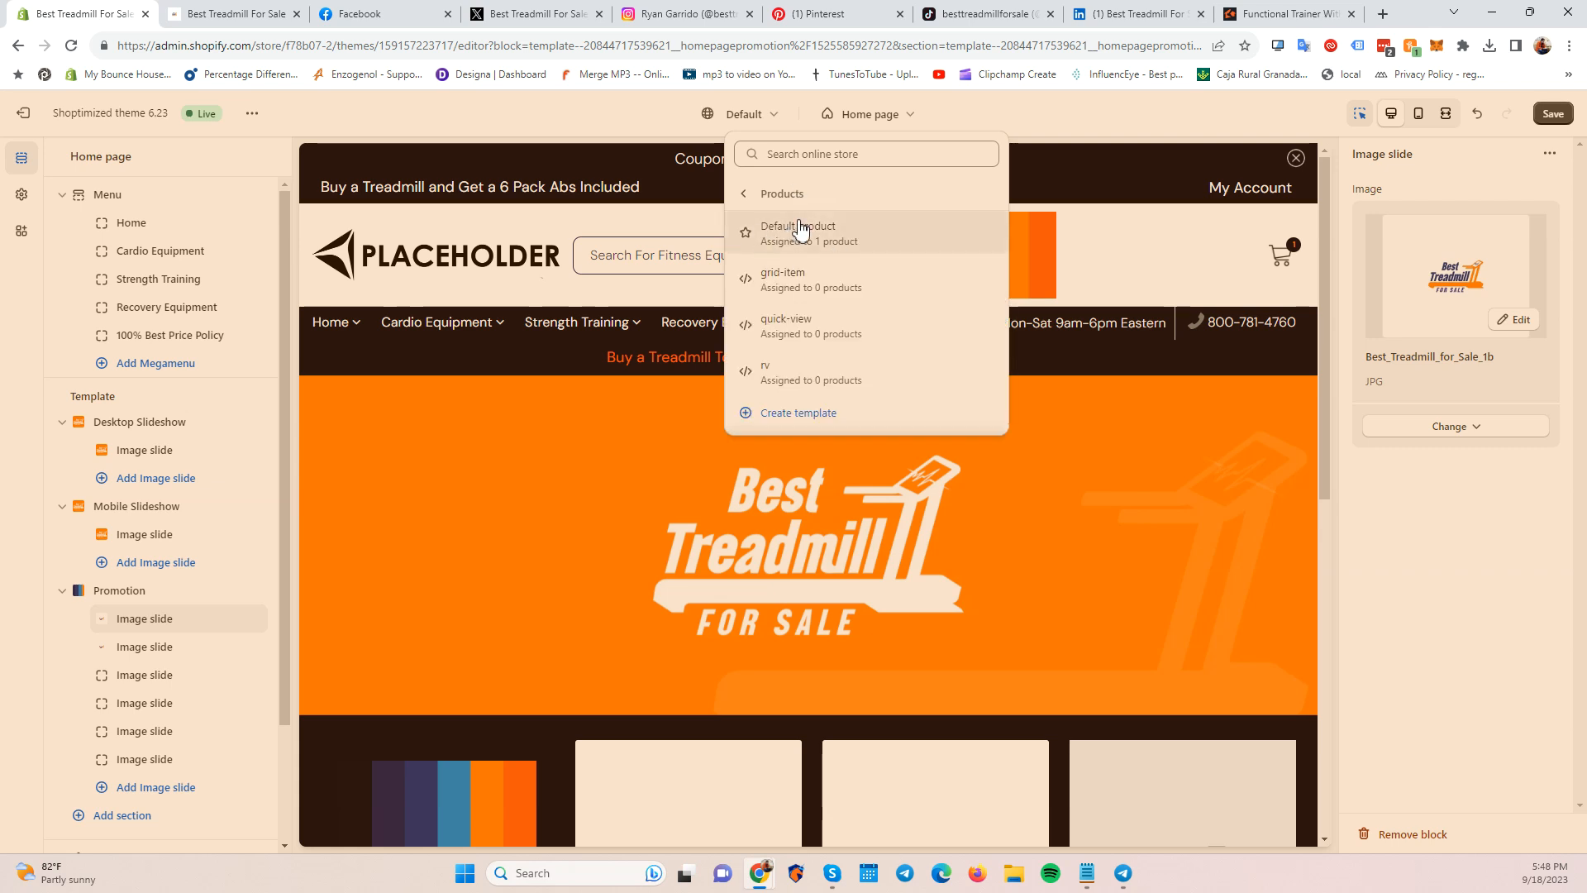
pyautogui.click(750, 199)
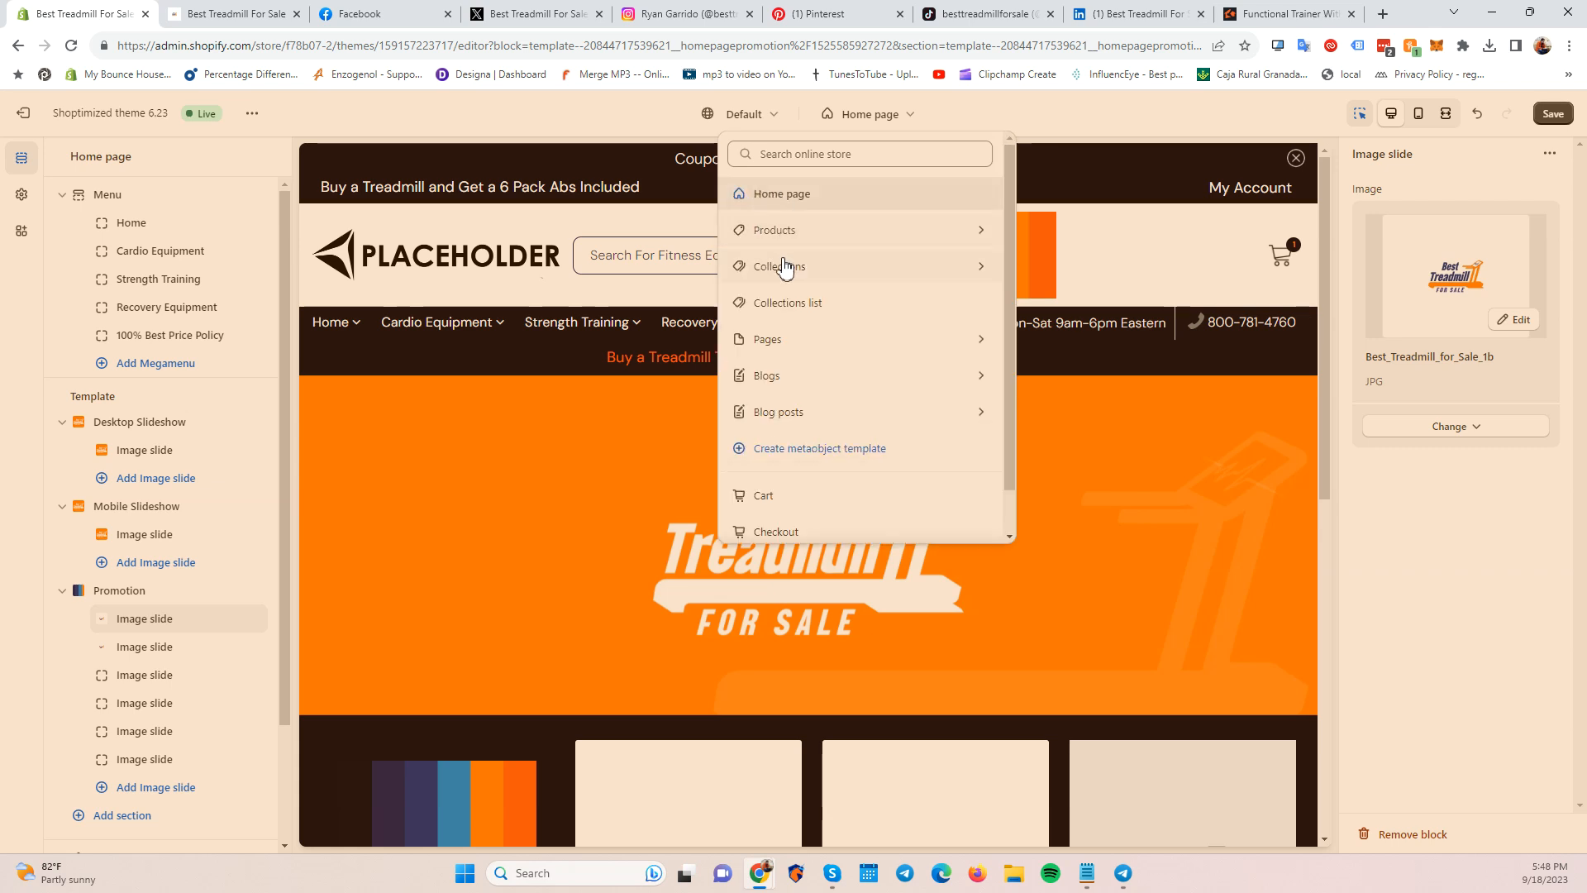
pyautogui.click(785, 339)
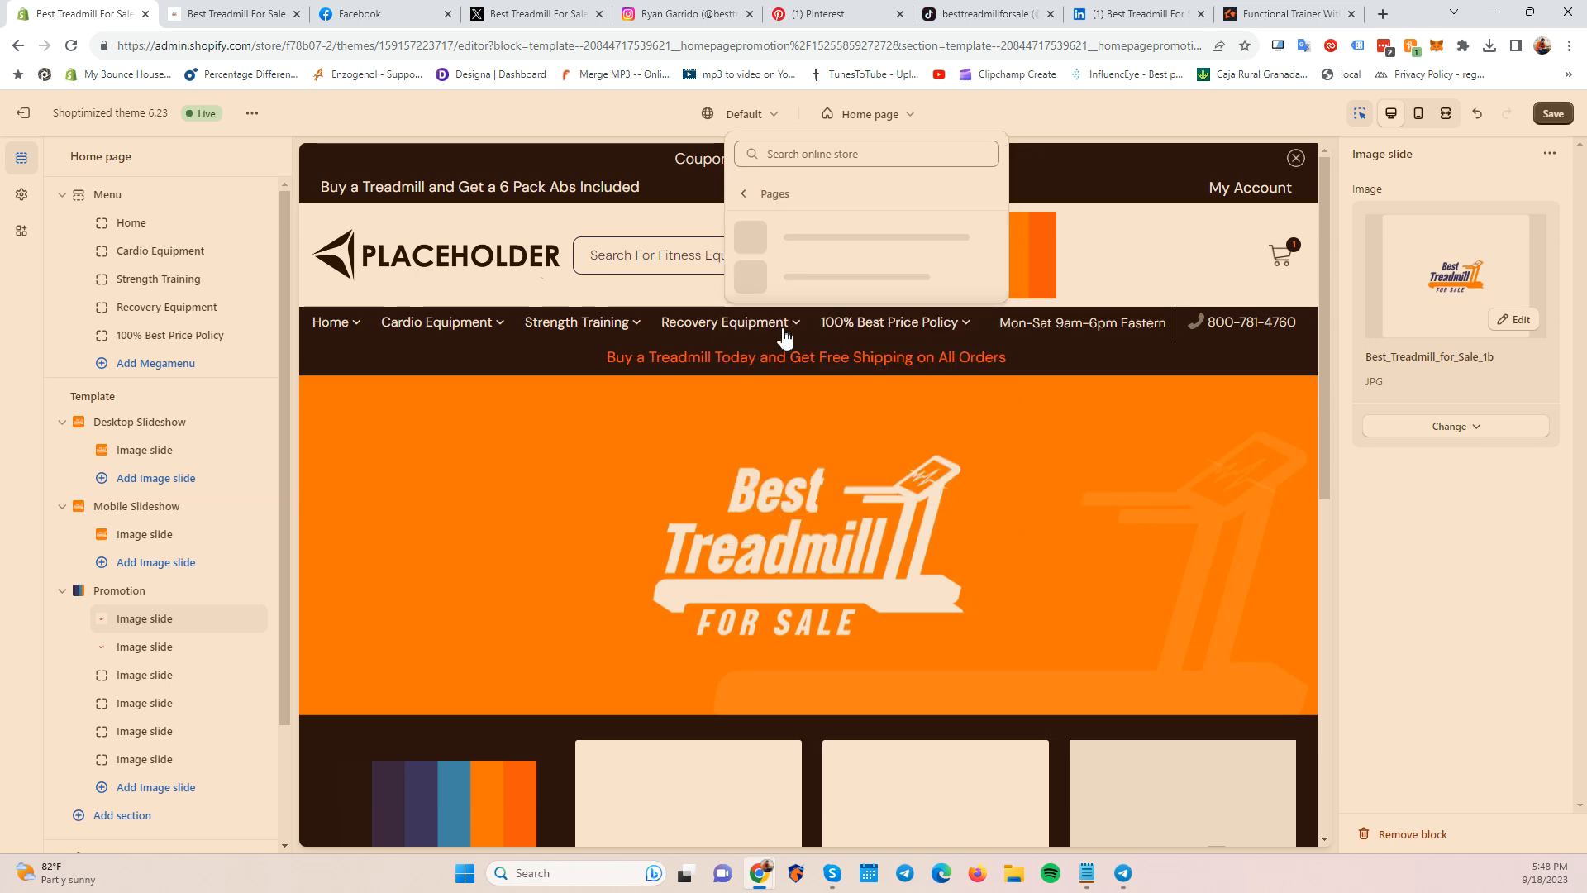
pyautogui.click(747, 197)
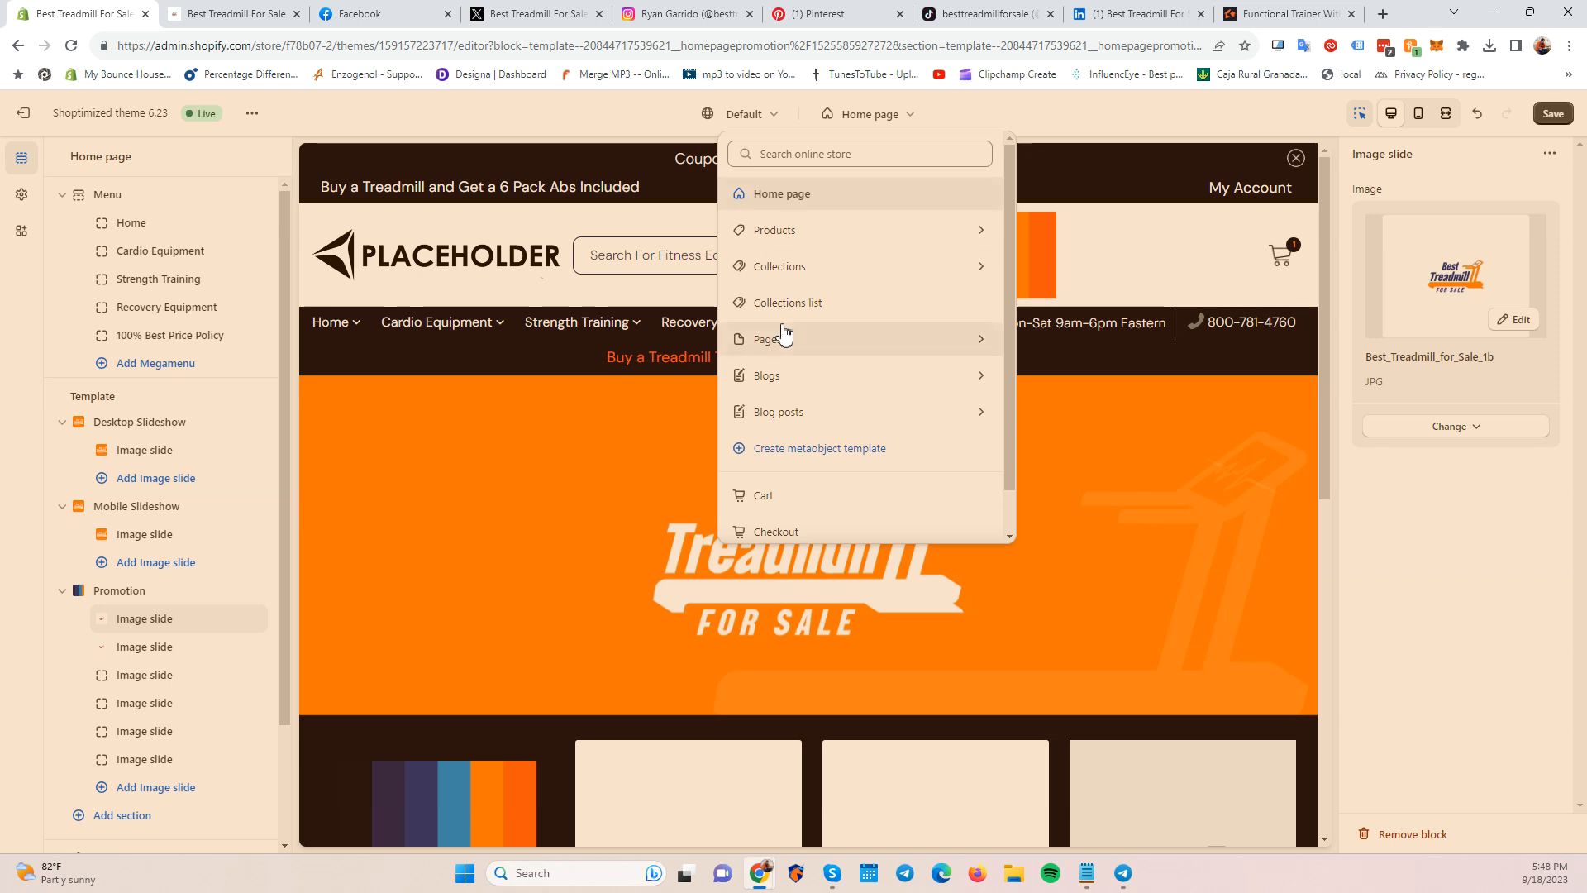
pyautogui.scroll(-1, 797, 479)
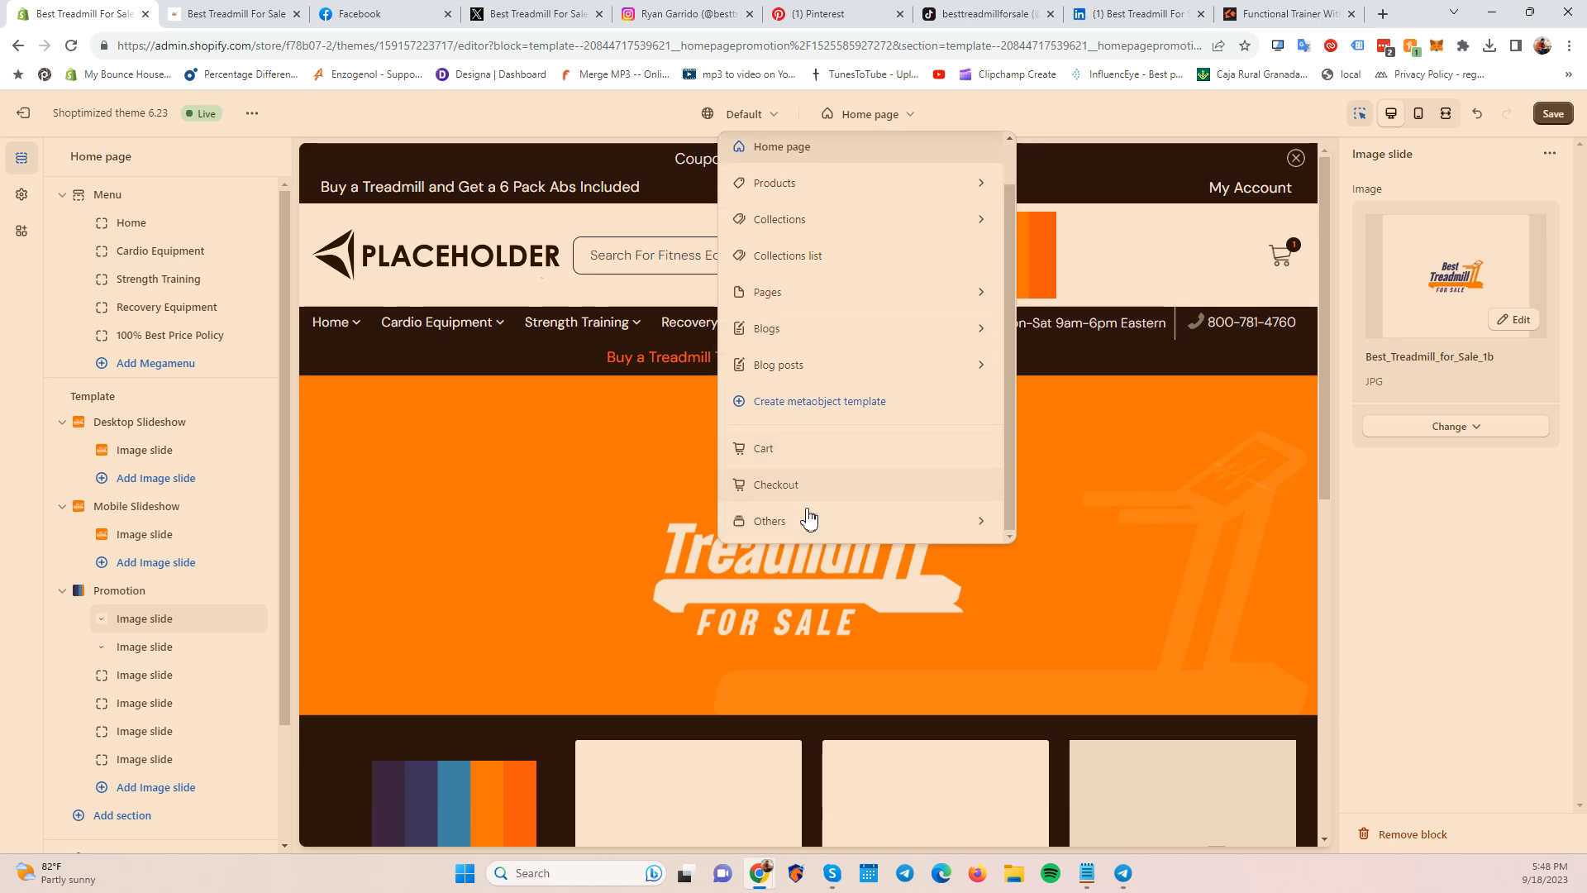
pyautogui.scroll(1, 797, 425)
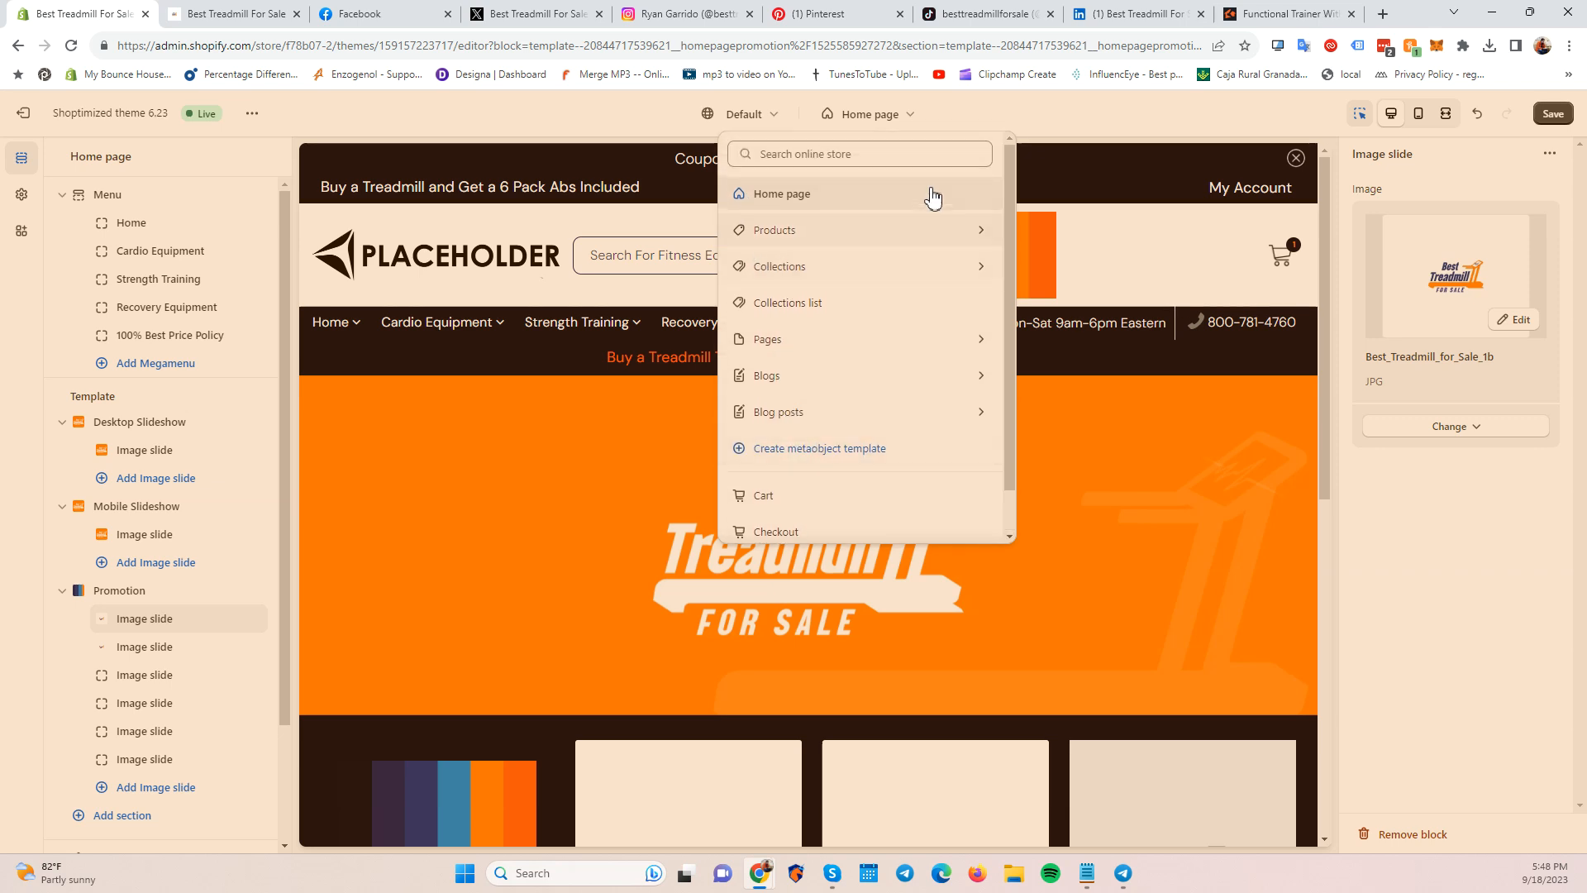
pyautogui.click(856, 233)
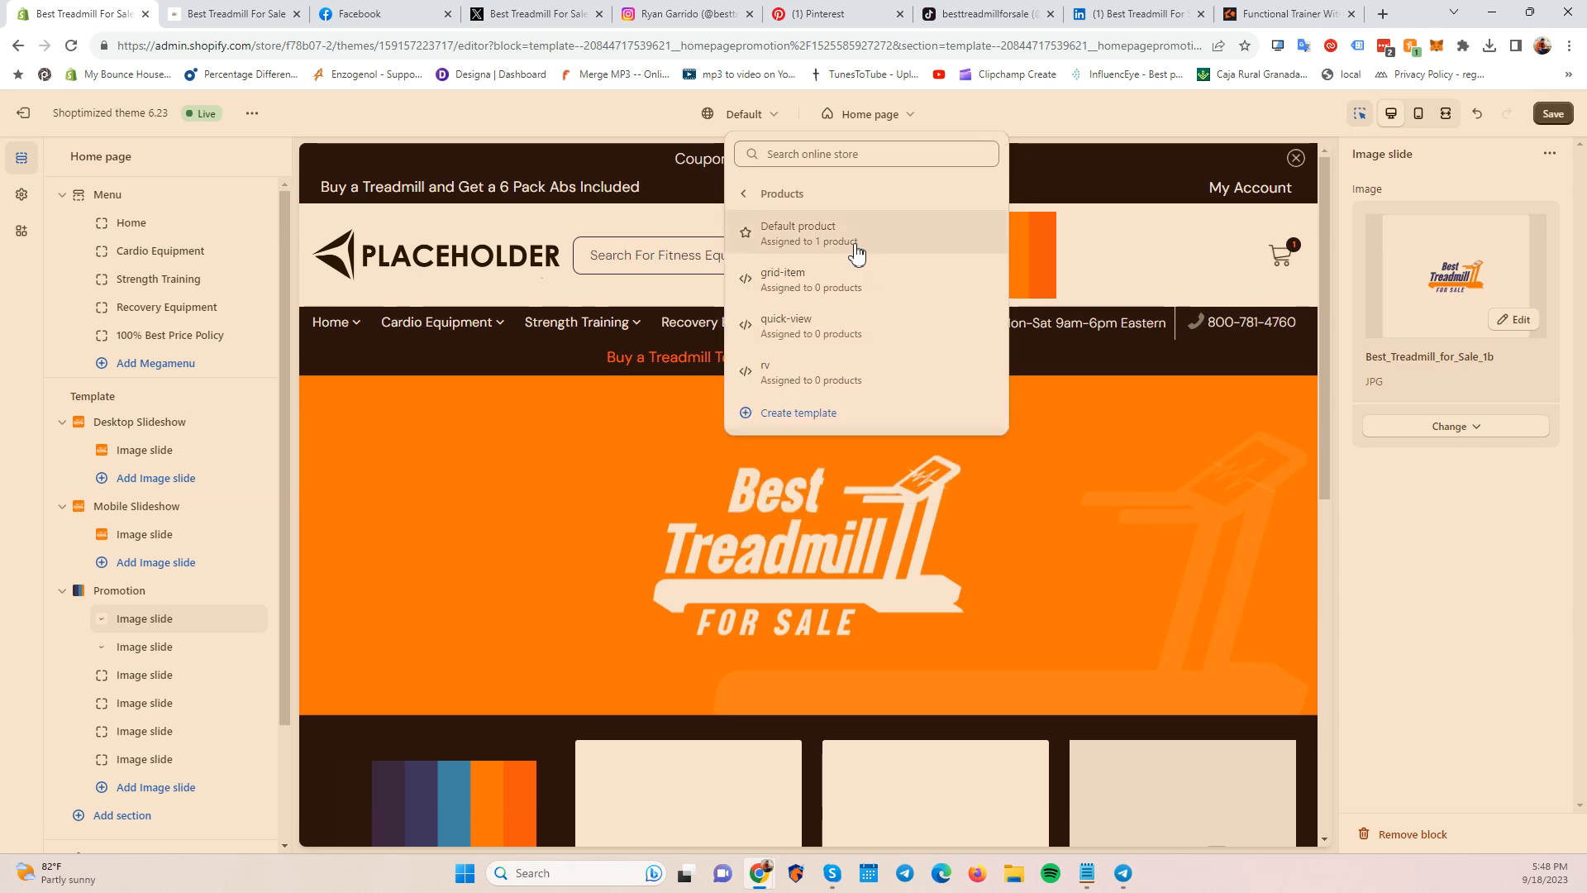
pyautogui.click(854, 245)
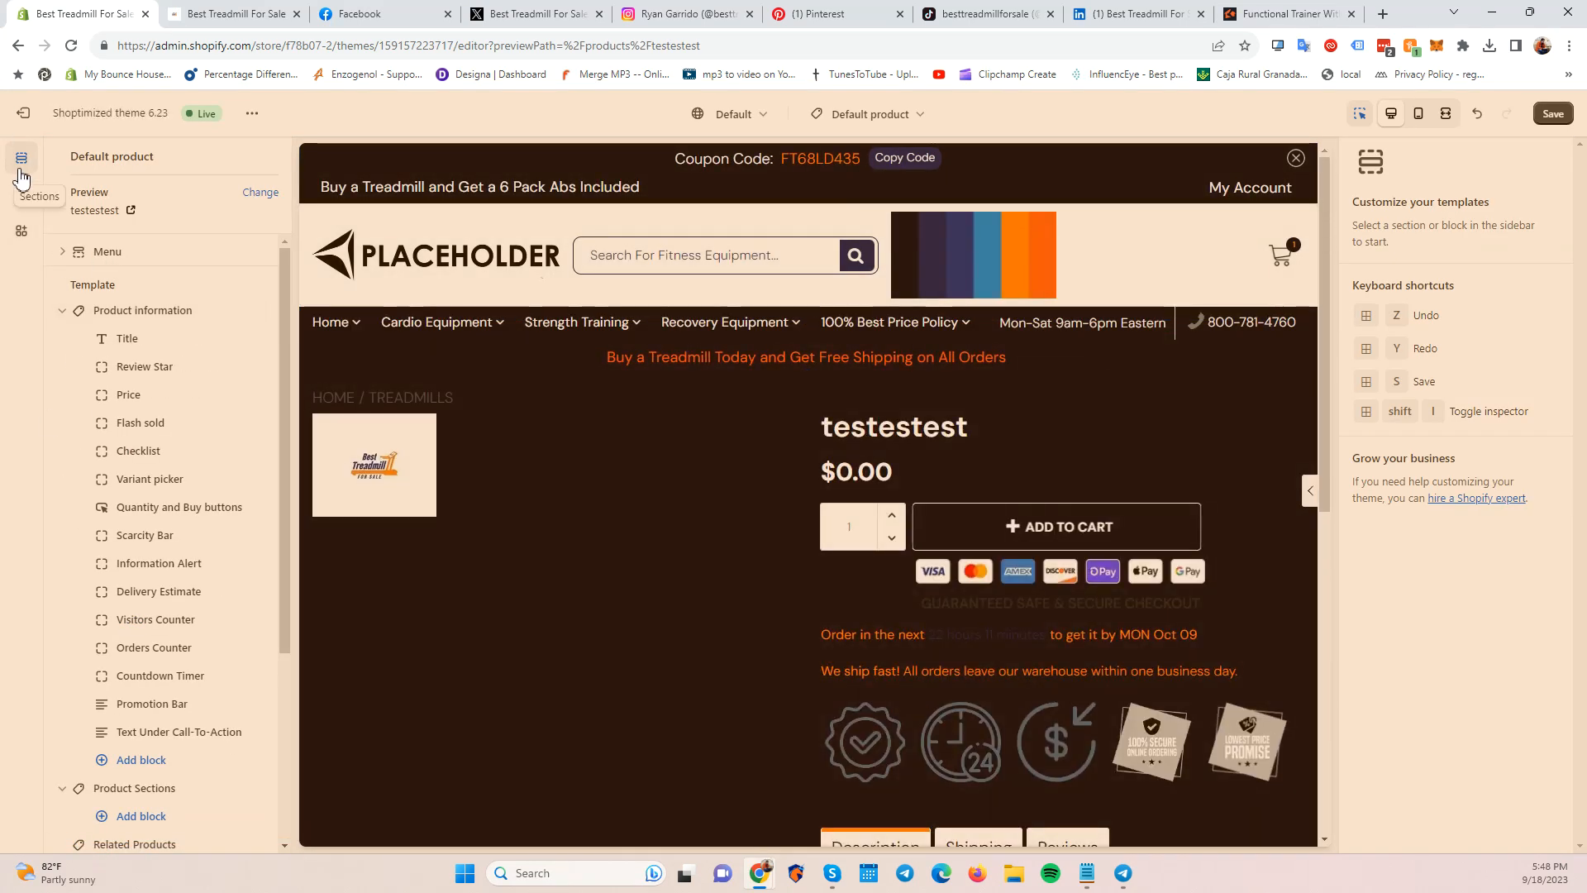
# Look over the Default product template's sections and preview, and inspect the Price and Variant picker block settings.
pyautogui.scroll(-3, 161, 382)
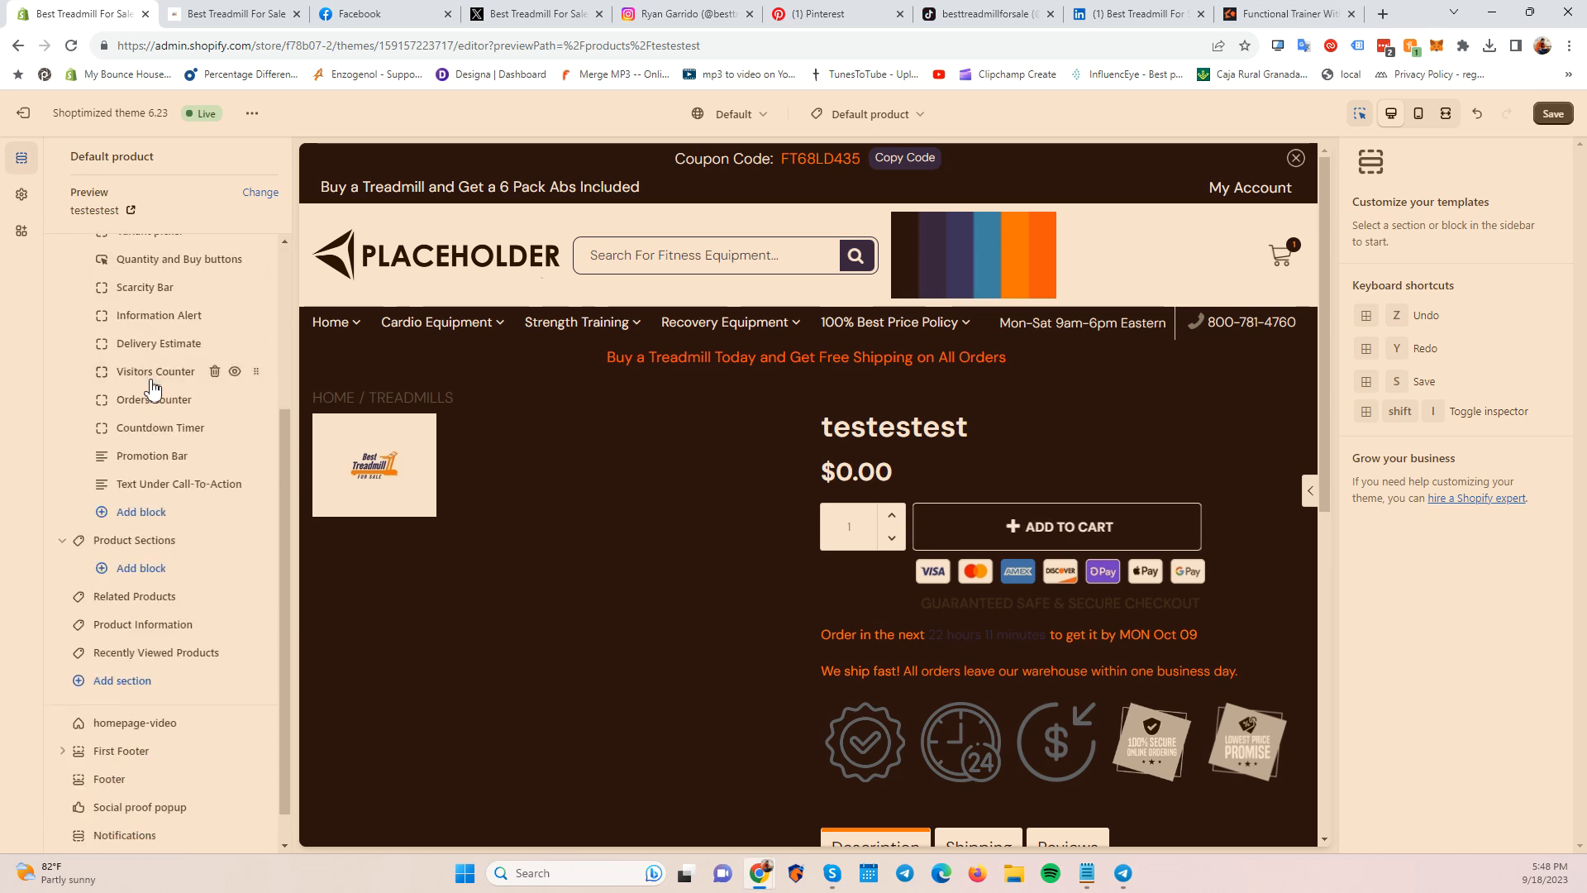
pyautogui.scroll(3, 130, 626)
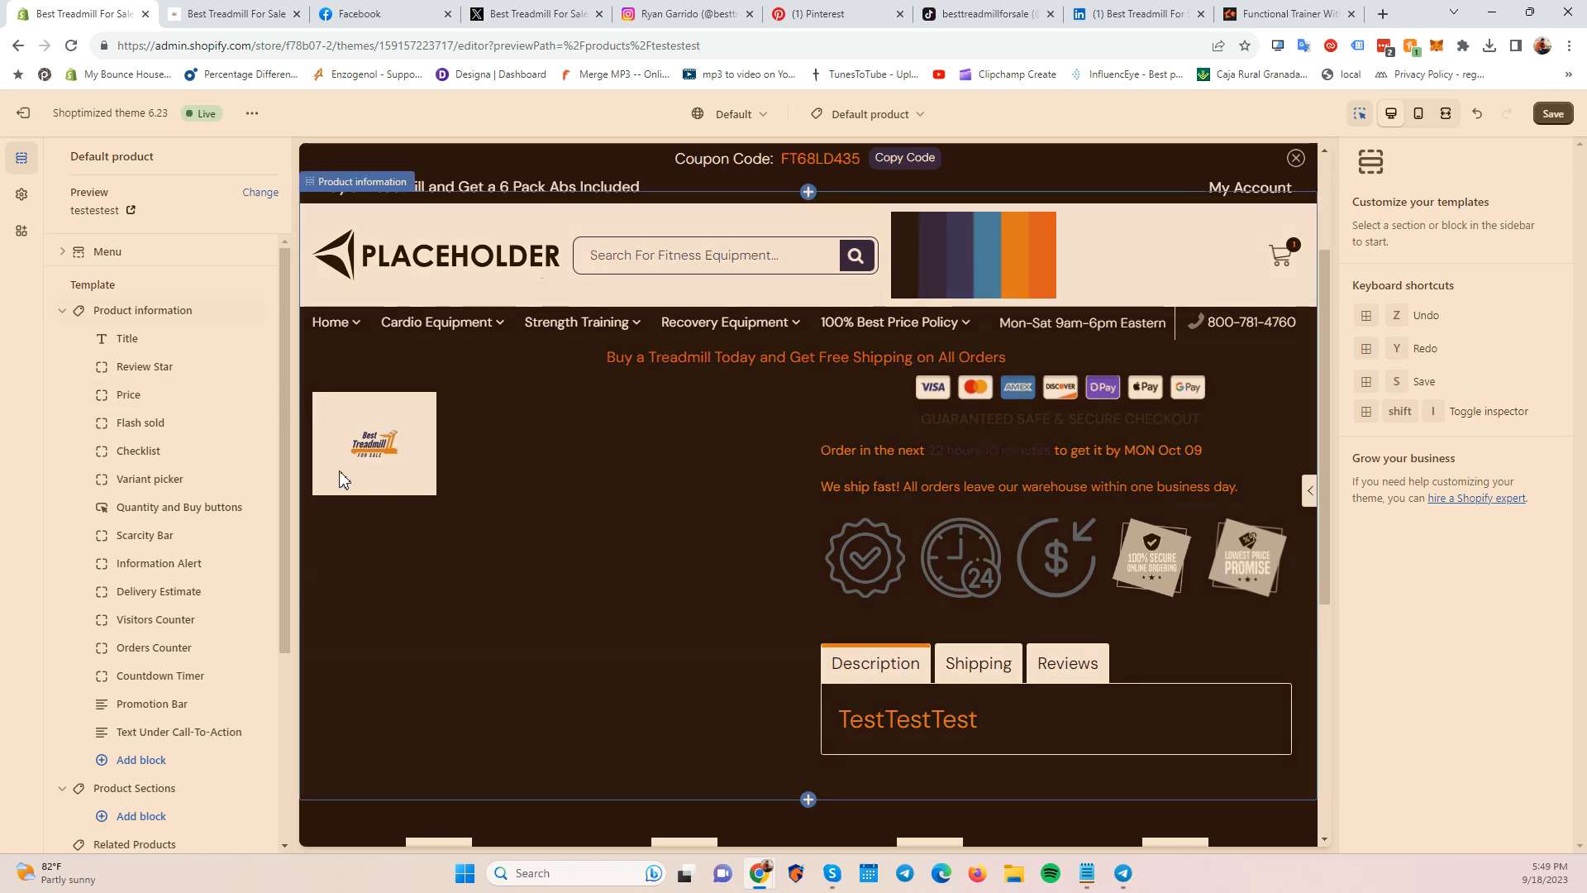
pyautogui.click(136, 398)
pyautogui.click(128, 481)
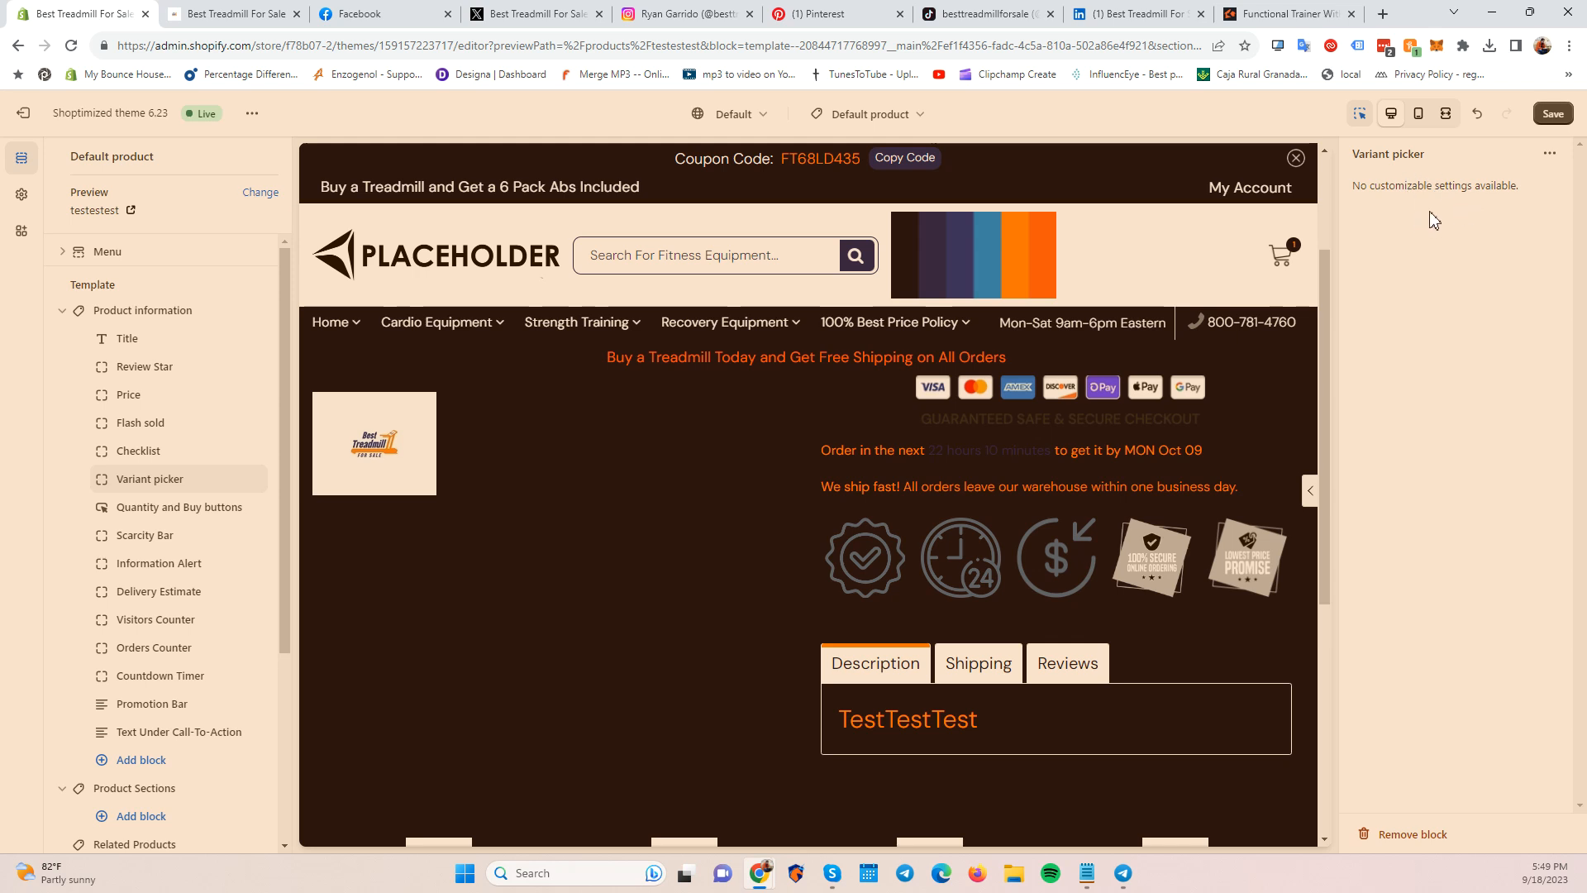
# Return to the Home page template and look over its whole desktop preview, from the slideshow down to the footer.
pyautogui.scroll(-3, 141, 463)
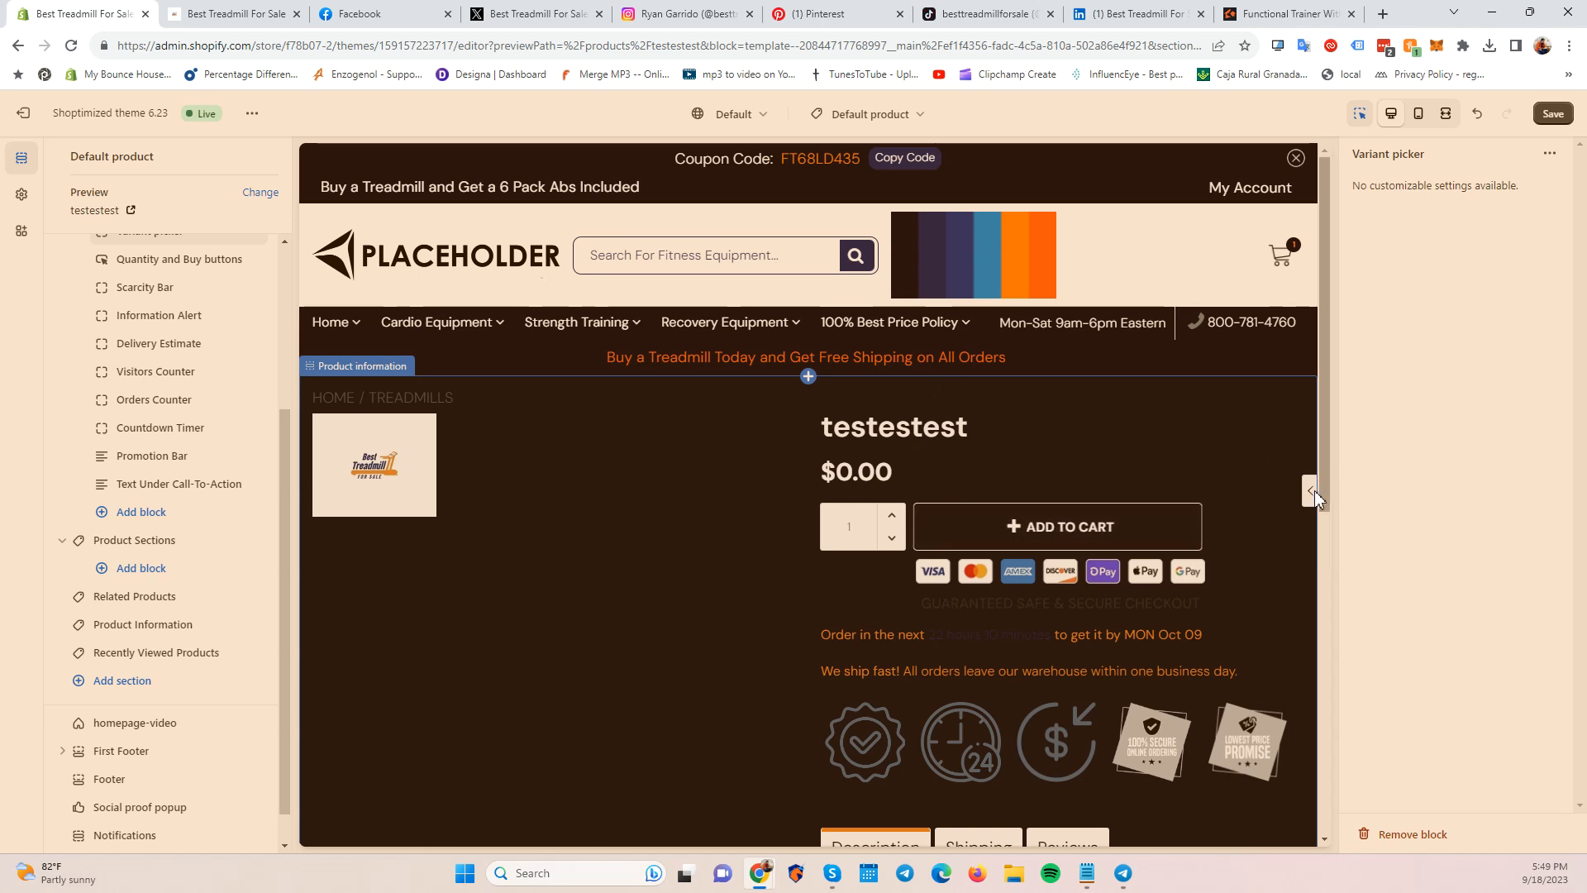
pyautogui.click(910, 116)
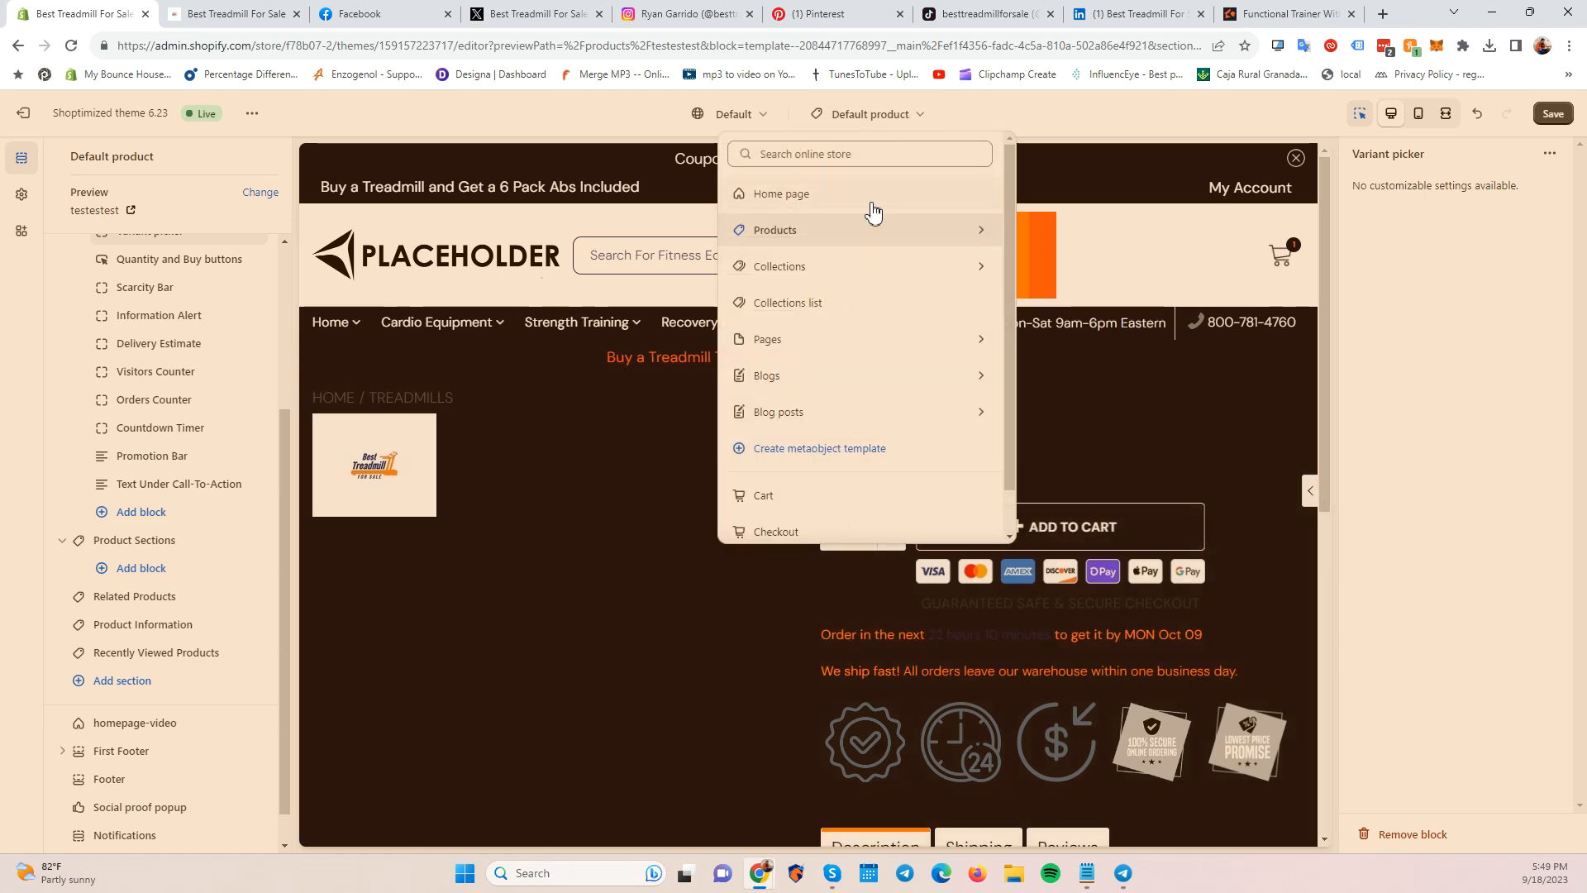
pyautogui.click(776, 198)
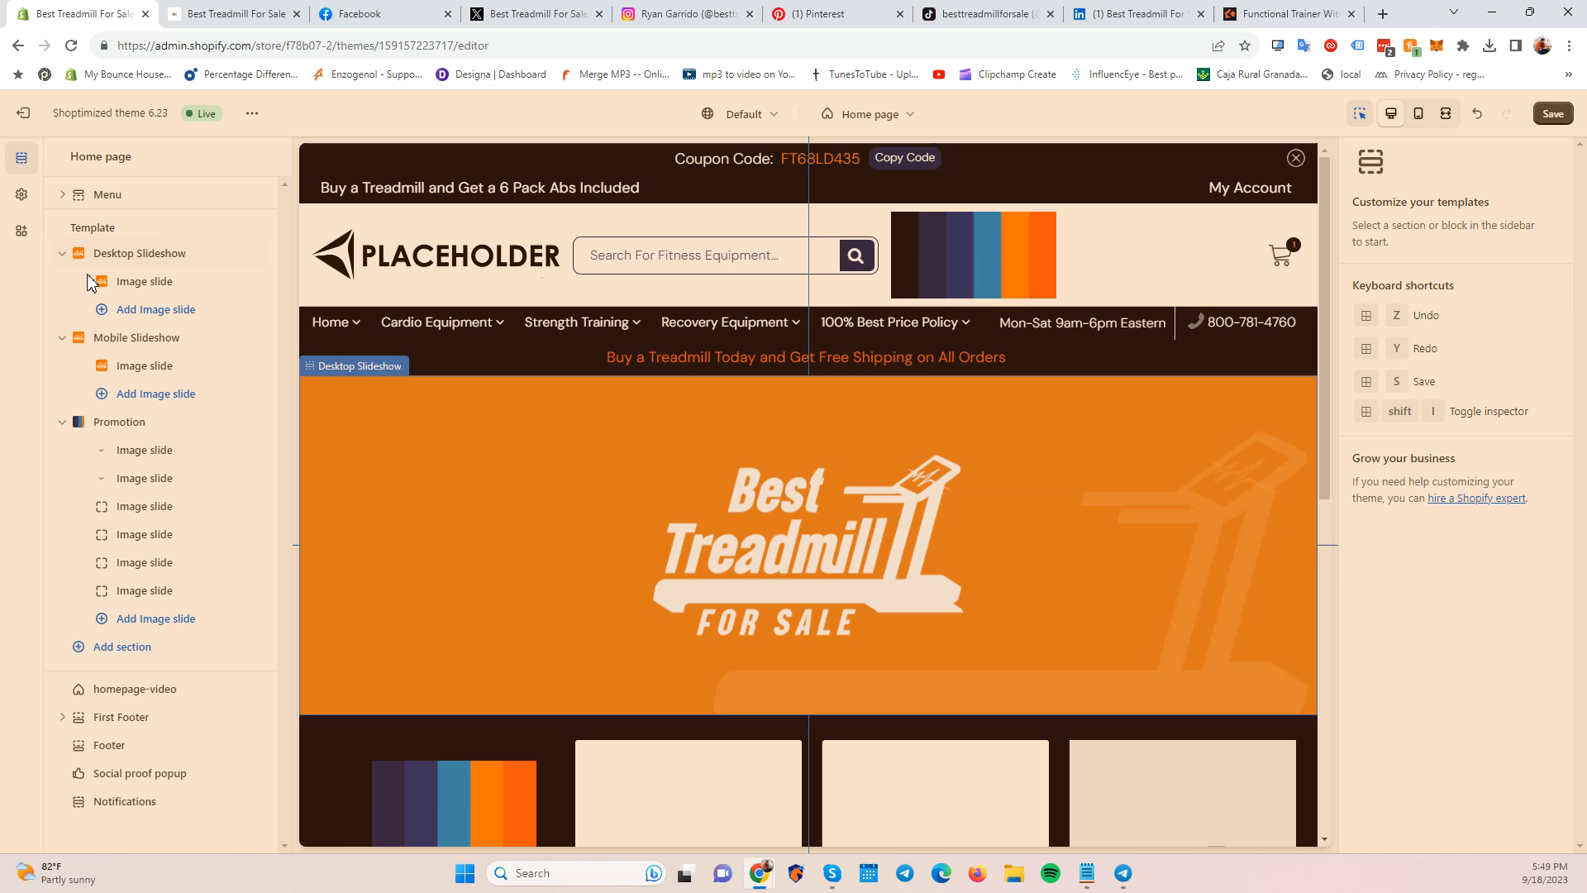
pyautogui.moveTo(145, 750)
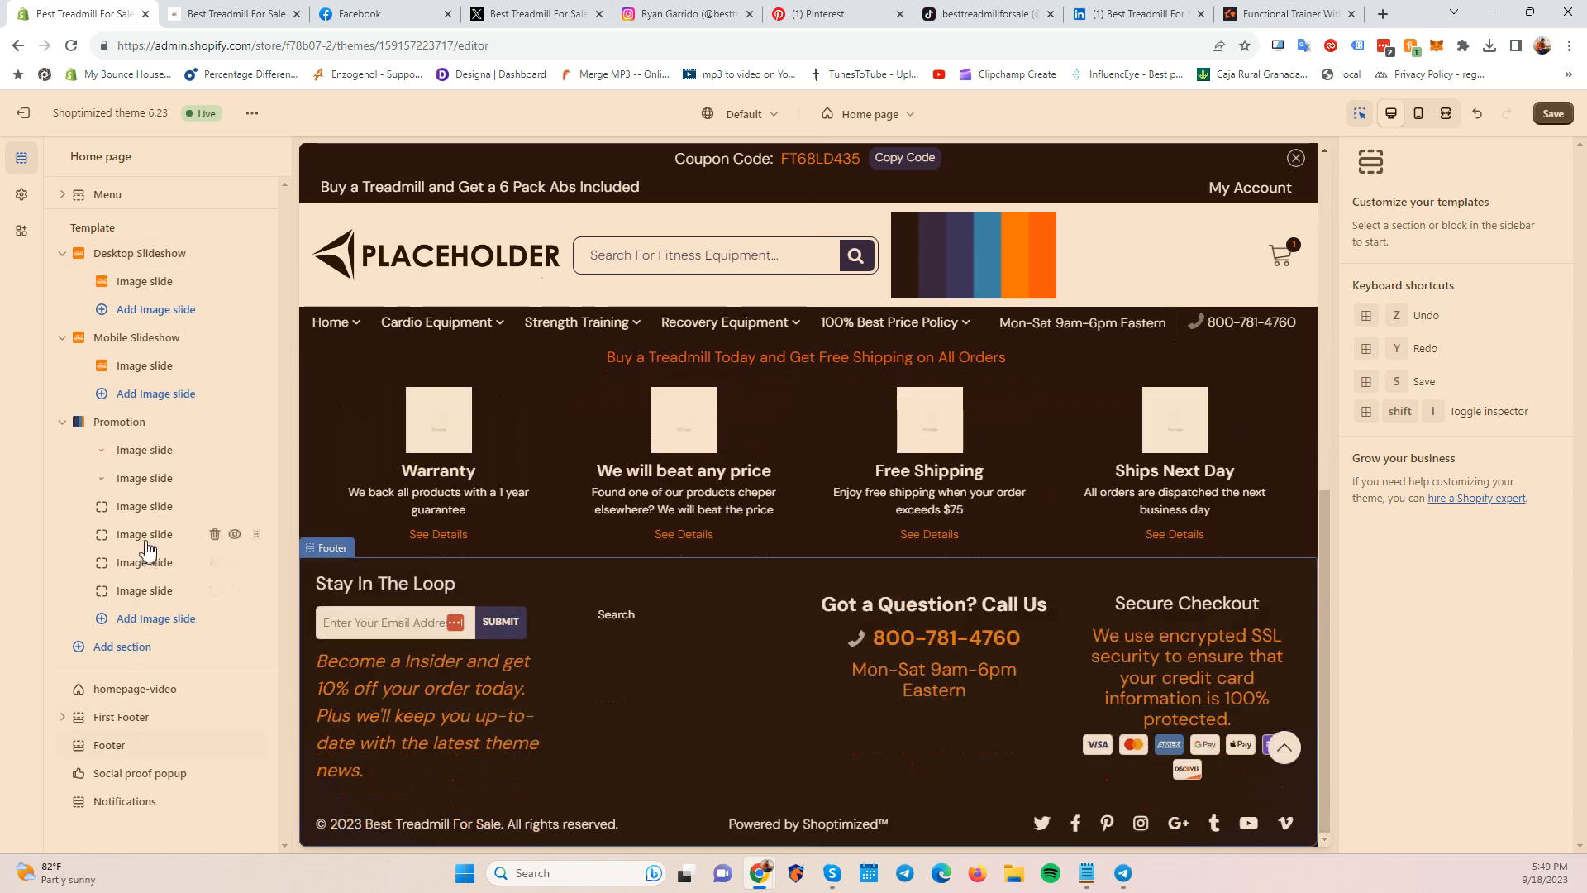
pyautogui.scroll(8, 518, 588)
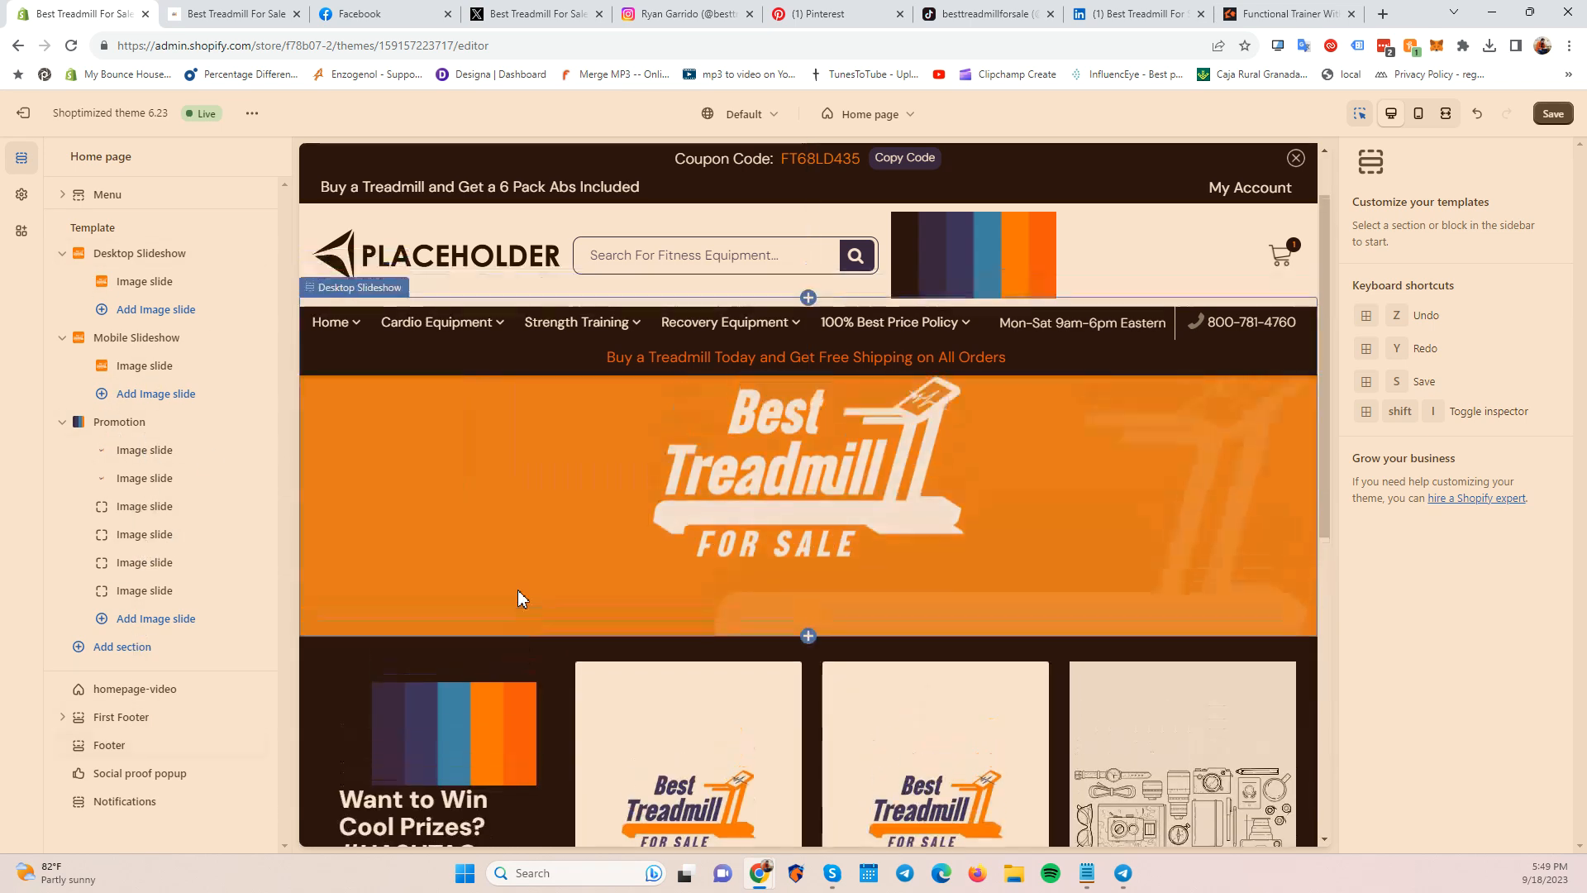
pyautogui.scroll(-3, 518, 590)
pyautogui.scroll(-4, 518, 588)
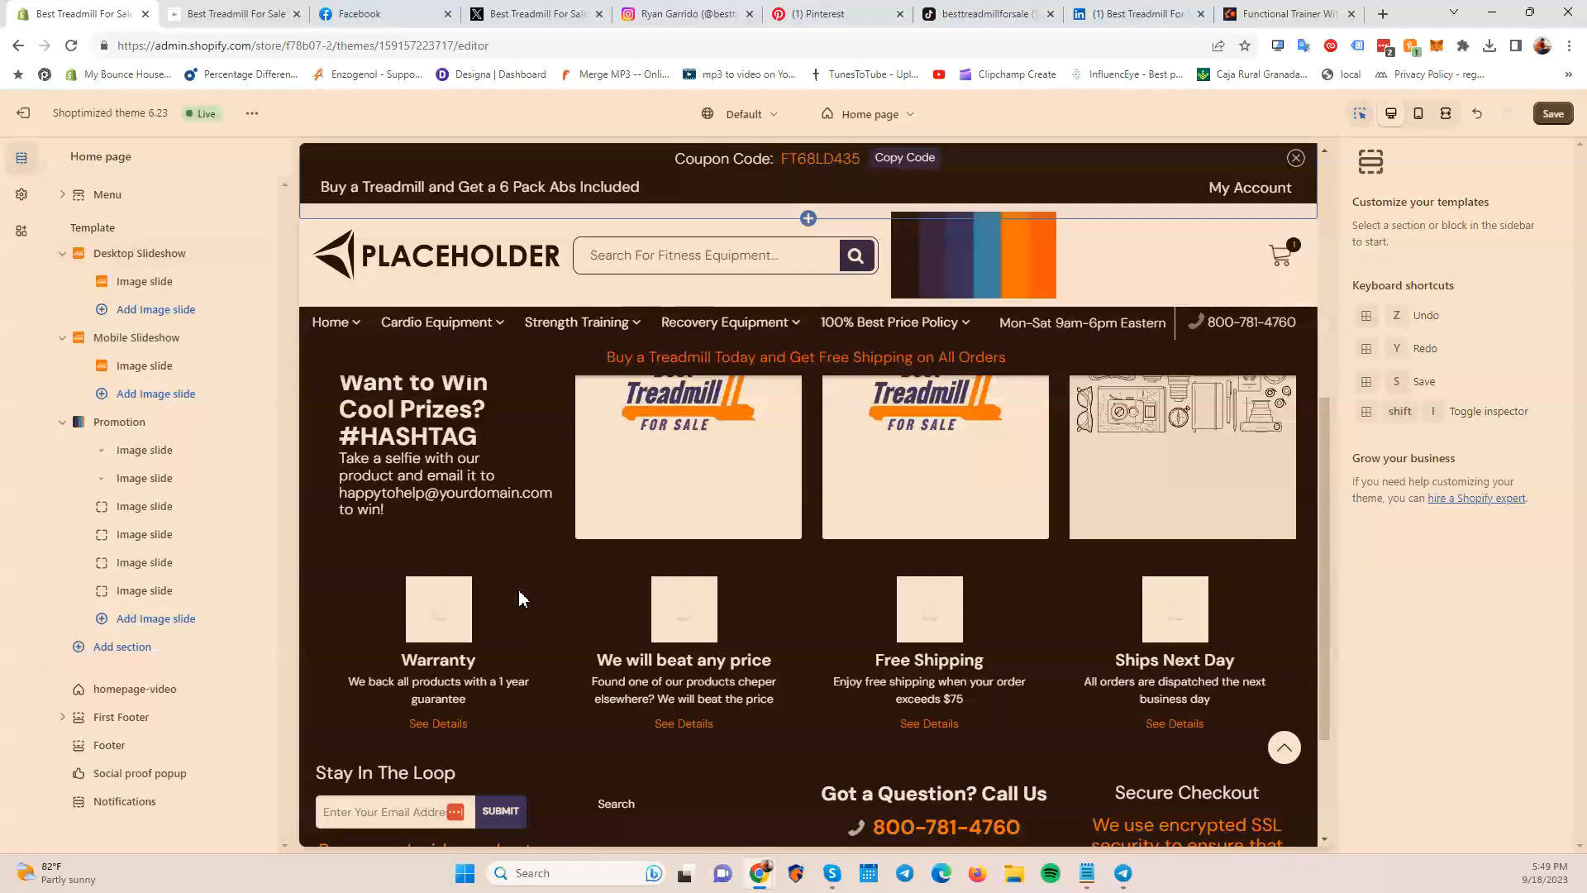
pyautogui.scroll(3, 463, 562)
pyautogui.scroll(-3, 440, 545)
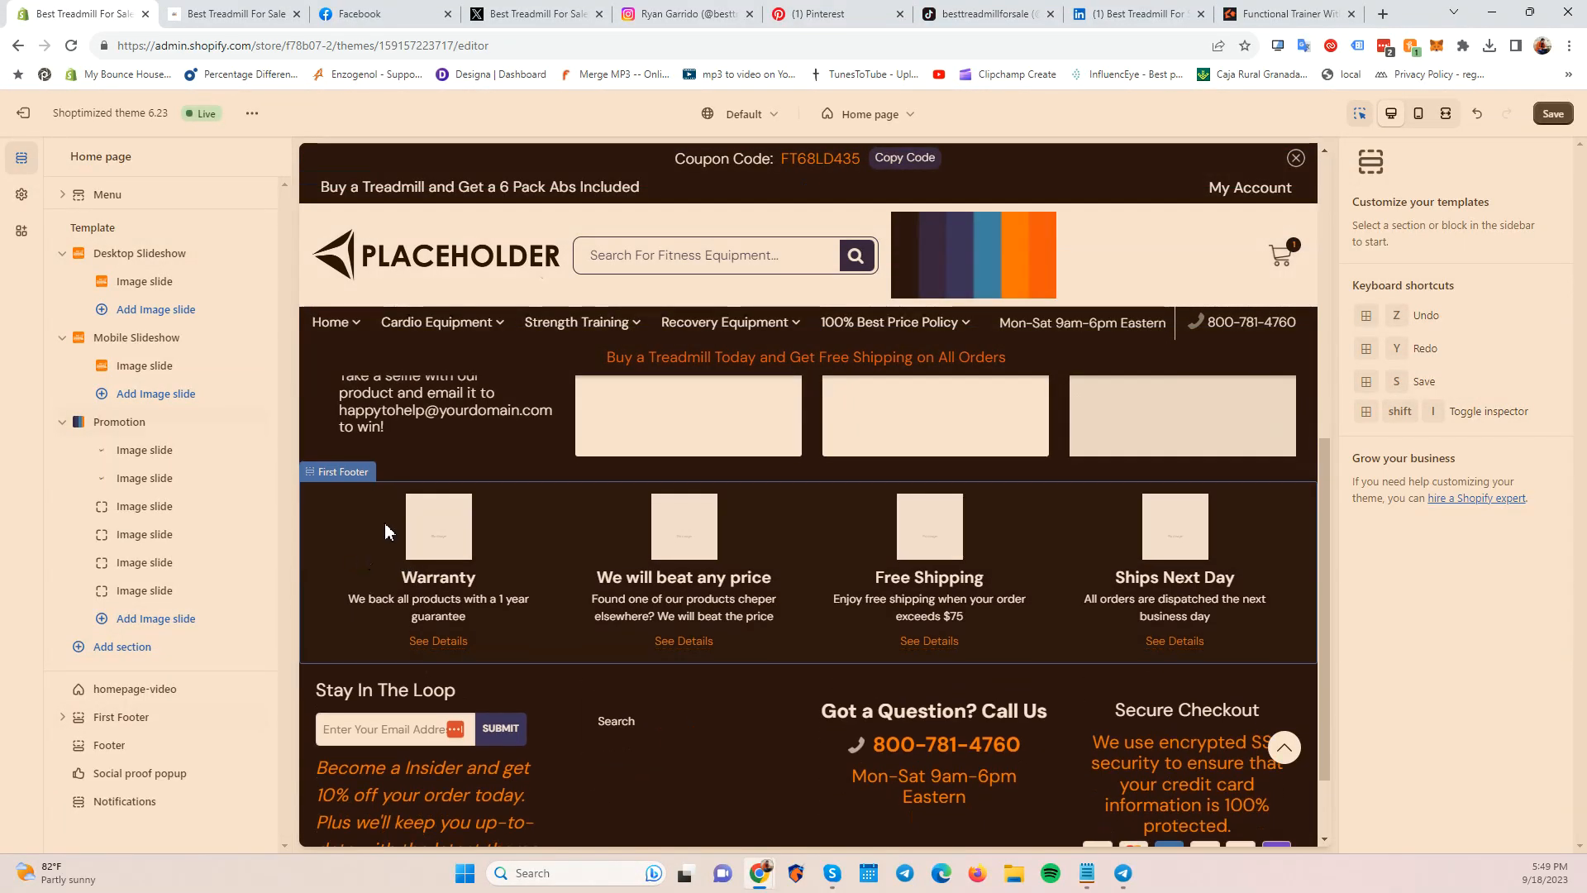
pyautogui.scroll(-2, 718, 657)
pyautogui.scroll(10, 665, 706)
pyautogui.scroll(1, 665, 707)
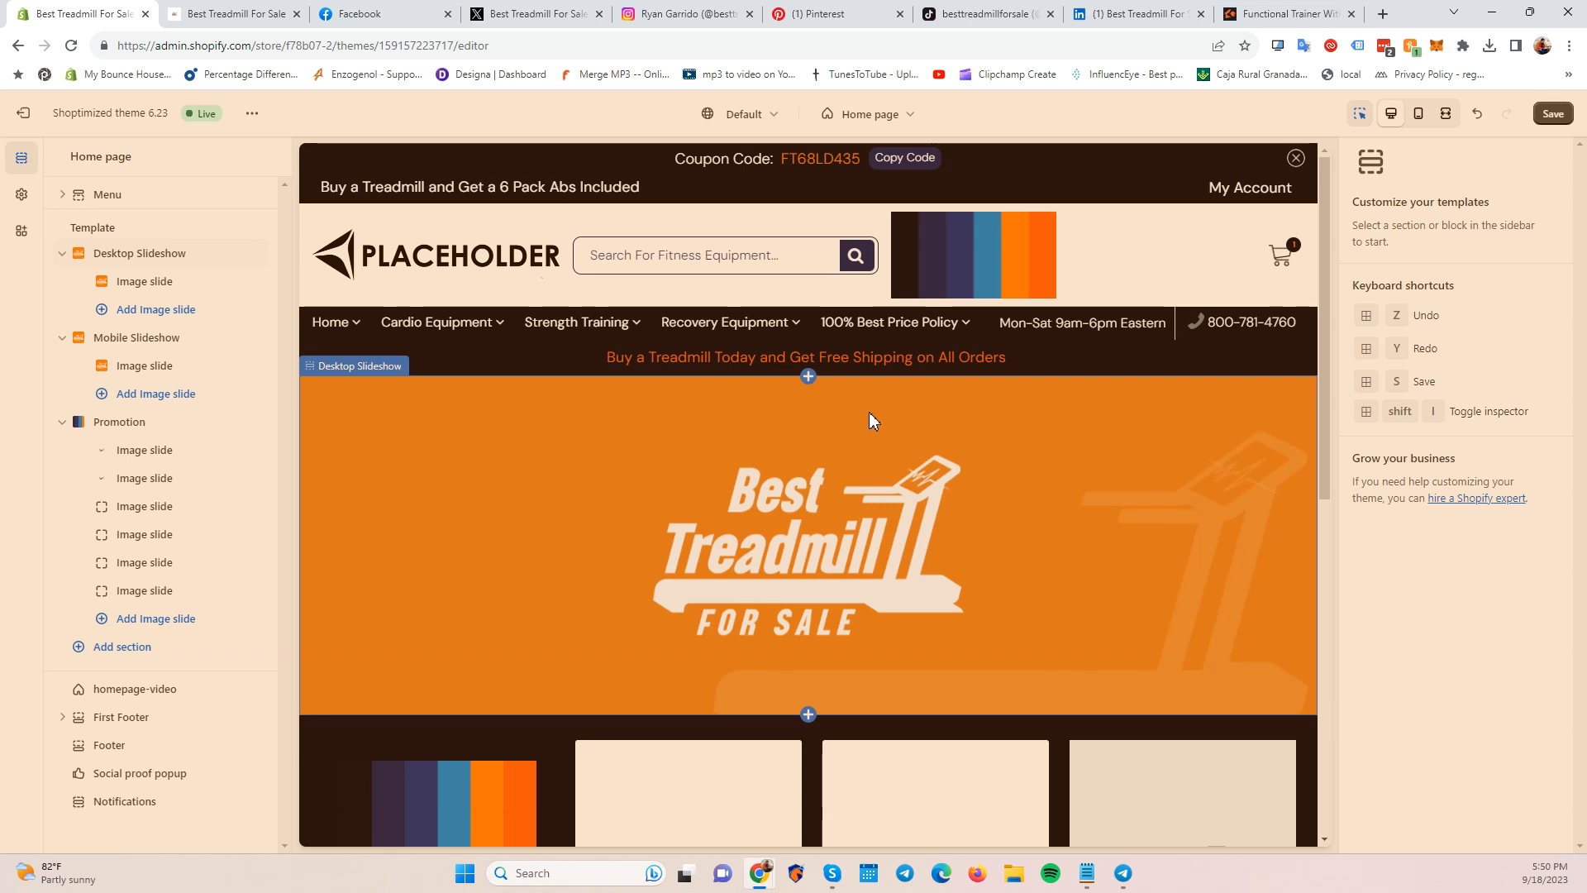
# Switch the Home page preview to the mobile view and look it over down to the footer.
pyautogui.click(1417, 115)
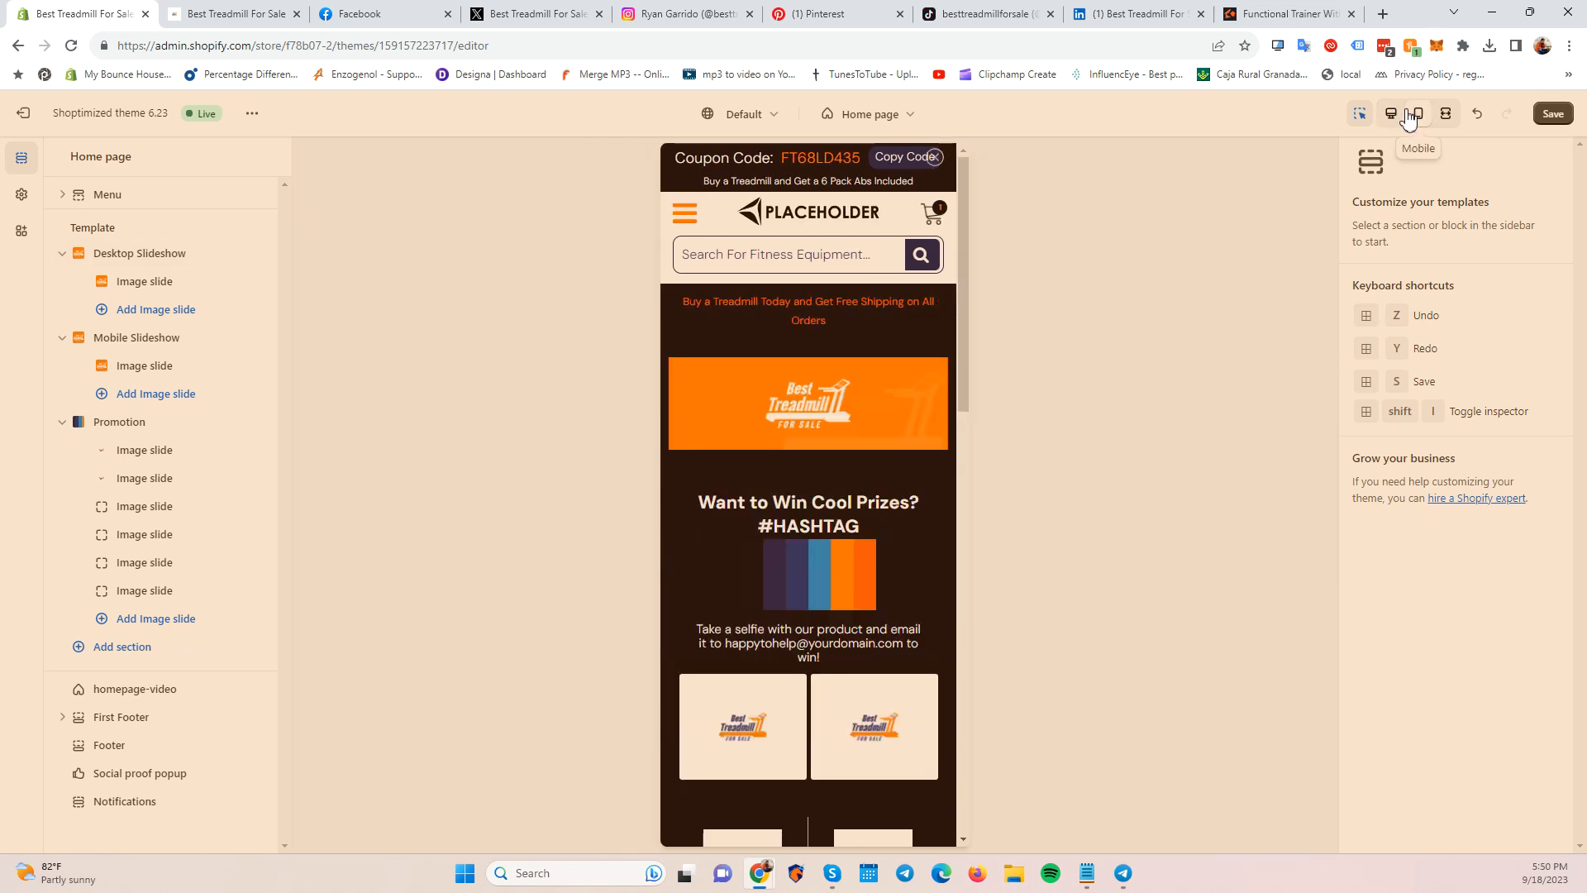
pyautogui.scroll(-5, 899, 364)
pyautogui.scroll(-10, 899, 363)
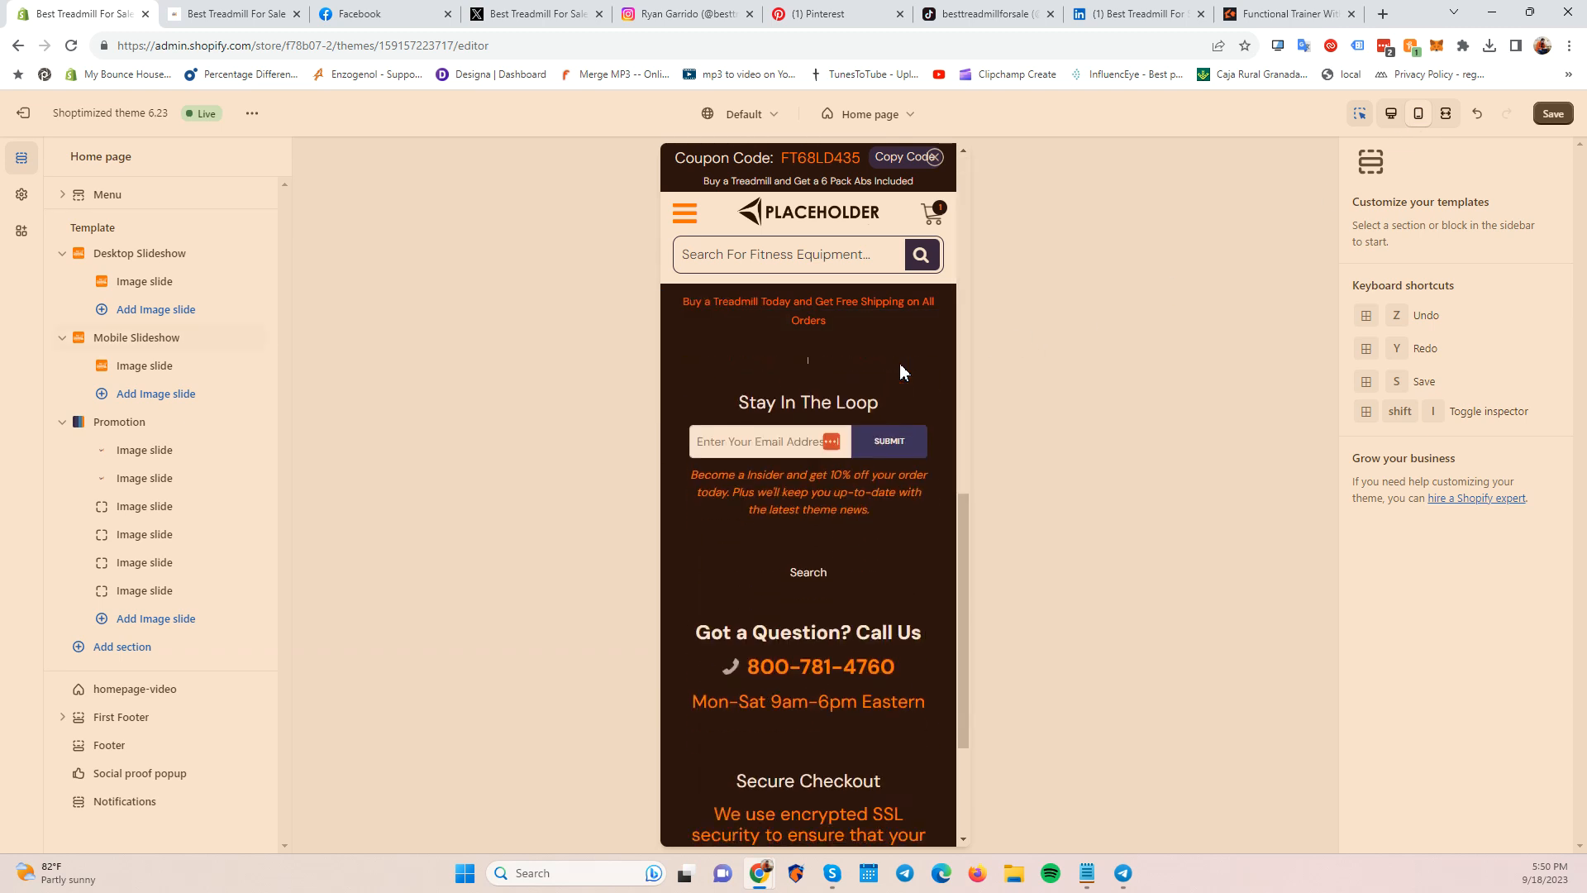
pyautogui.scroll(12, 824, 486)
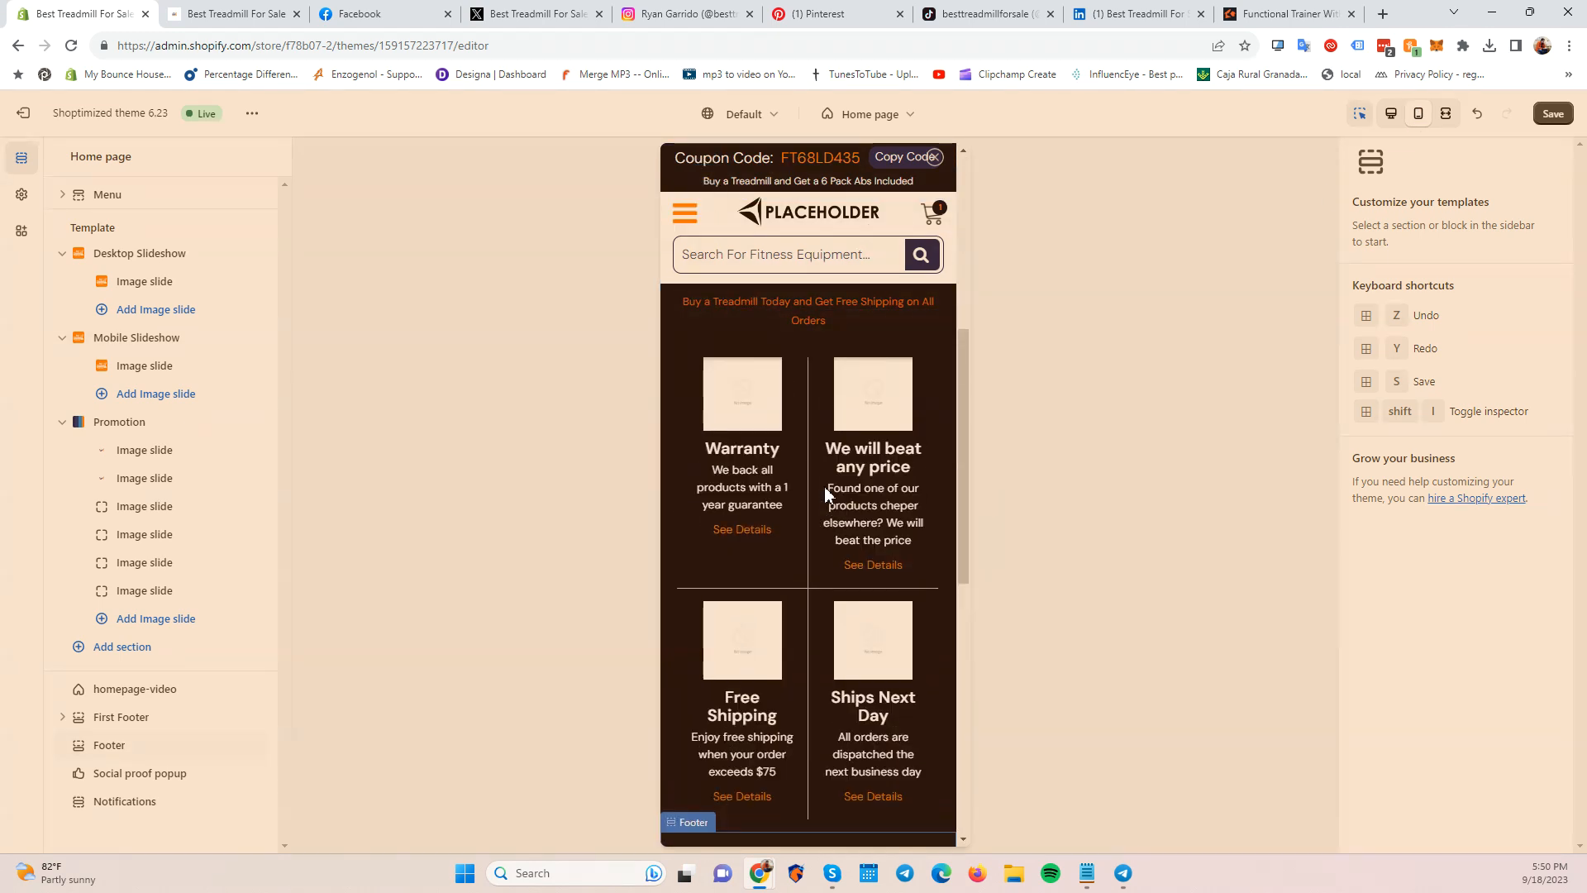
pyautogui.scroll(-10, 825, 486)
pyautogui.scroll(-3, 825, 486)
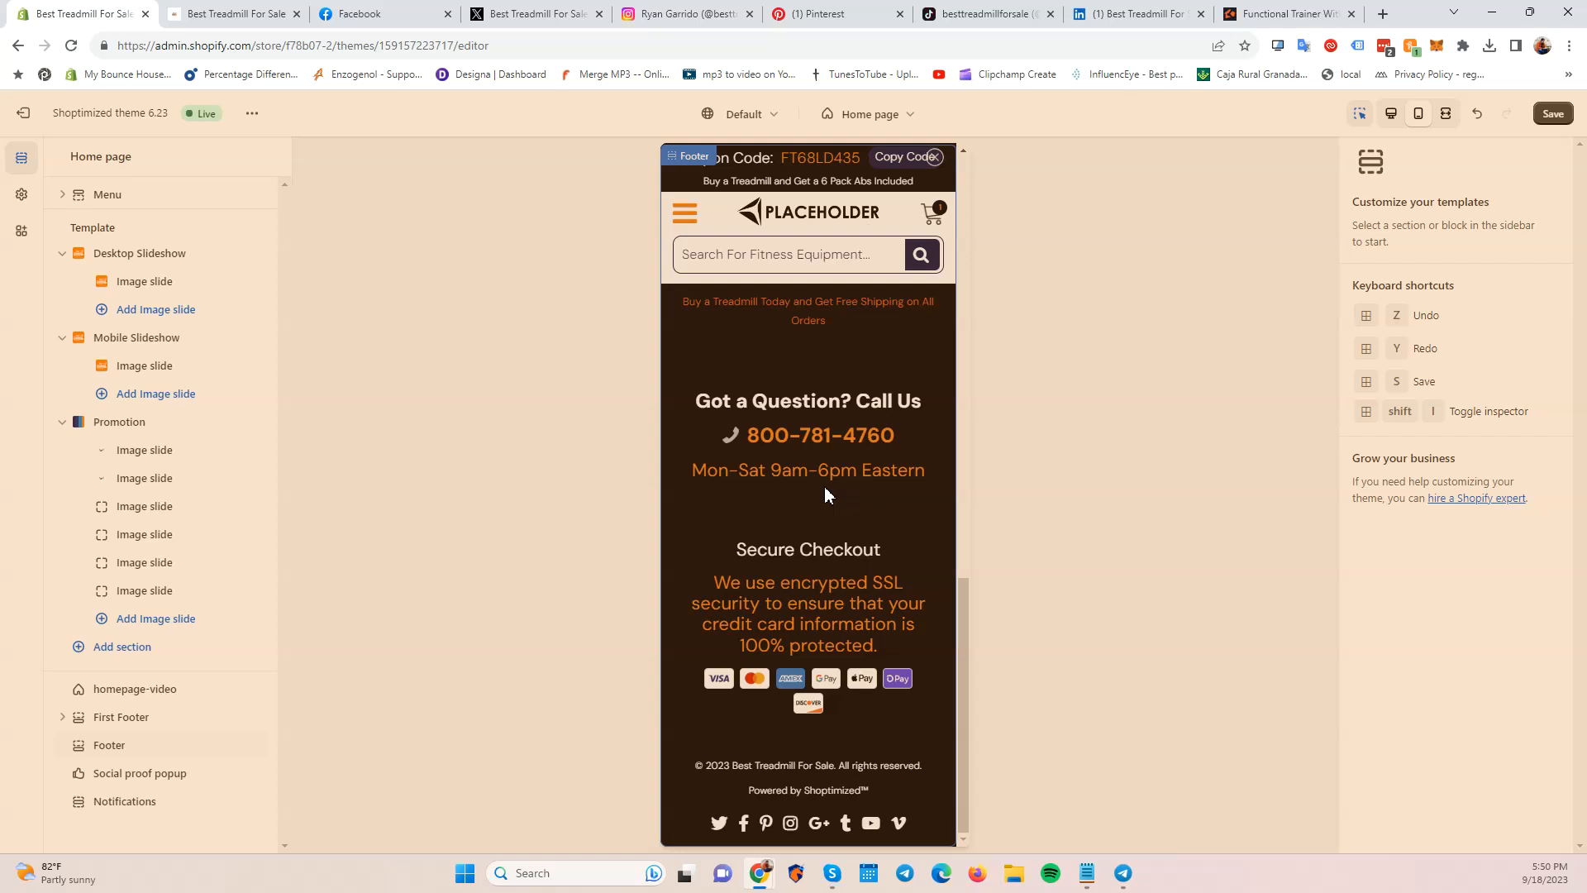
pyautogui.scroll(12, 825, 485)
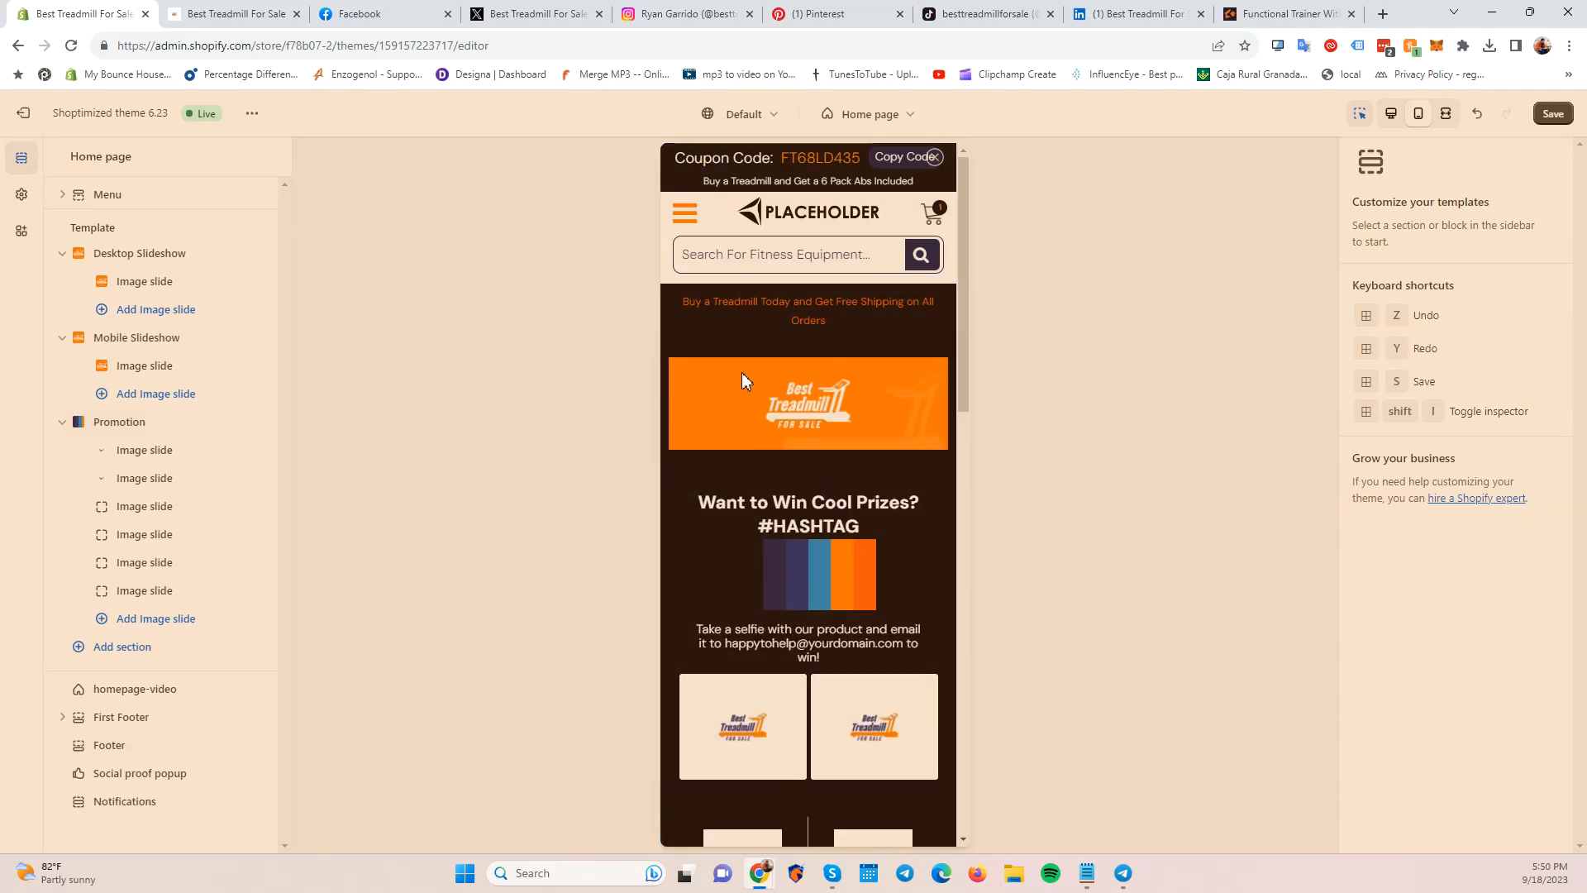
# Open and close the navigation menu in the mobile preview, and return the preview to the desktop view.
pyautogui.click(684, 217)
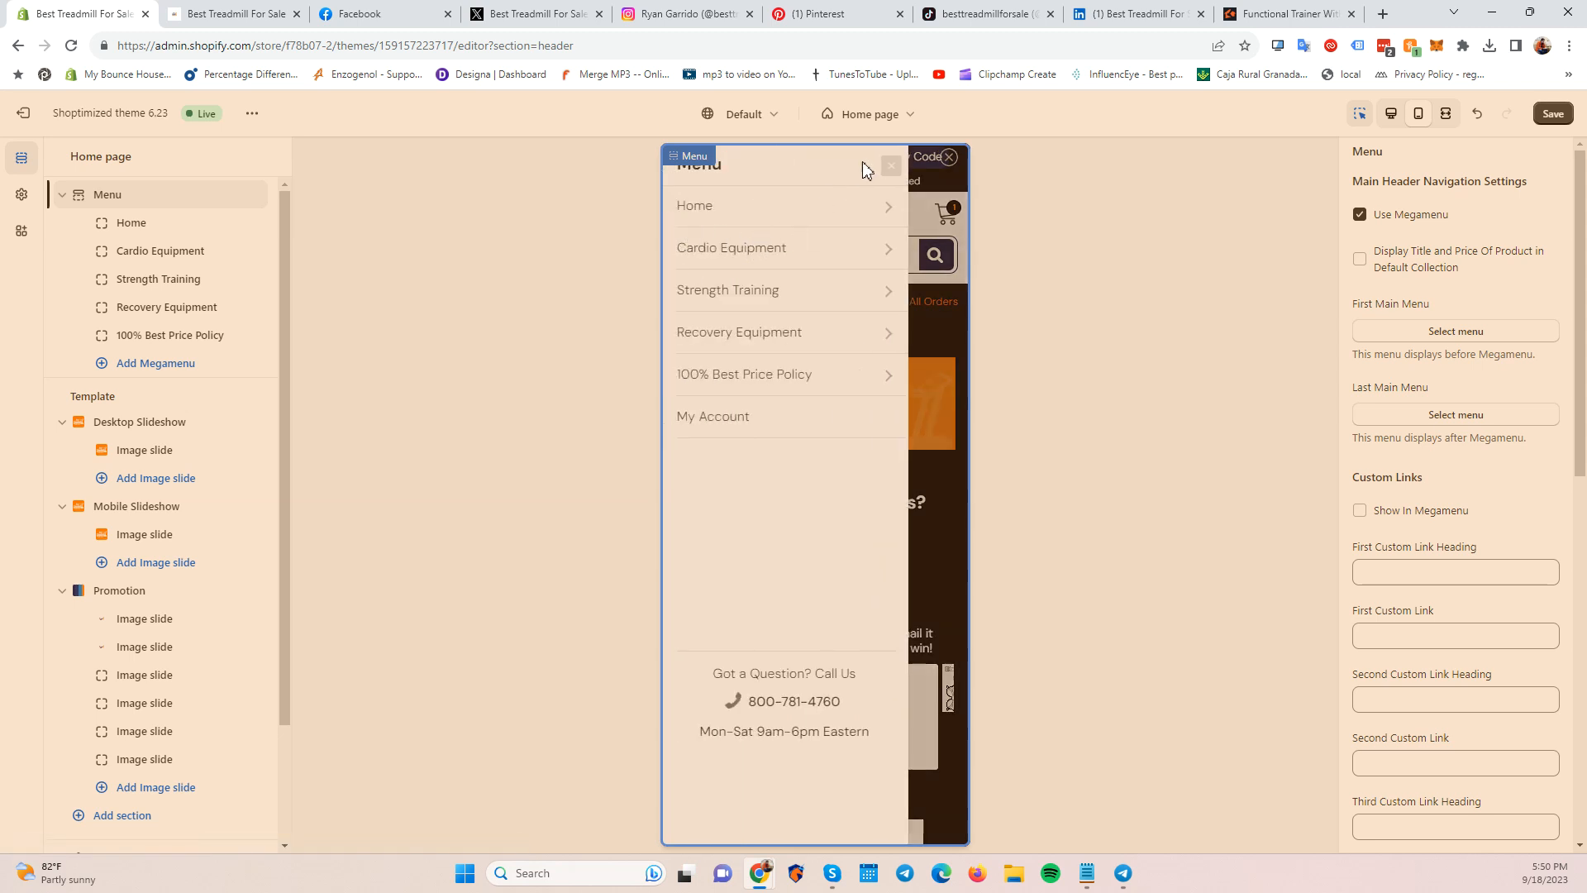
pyautogui.click(892, 172)
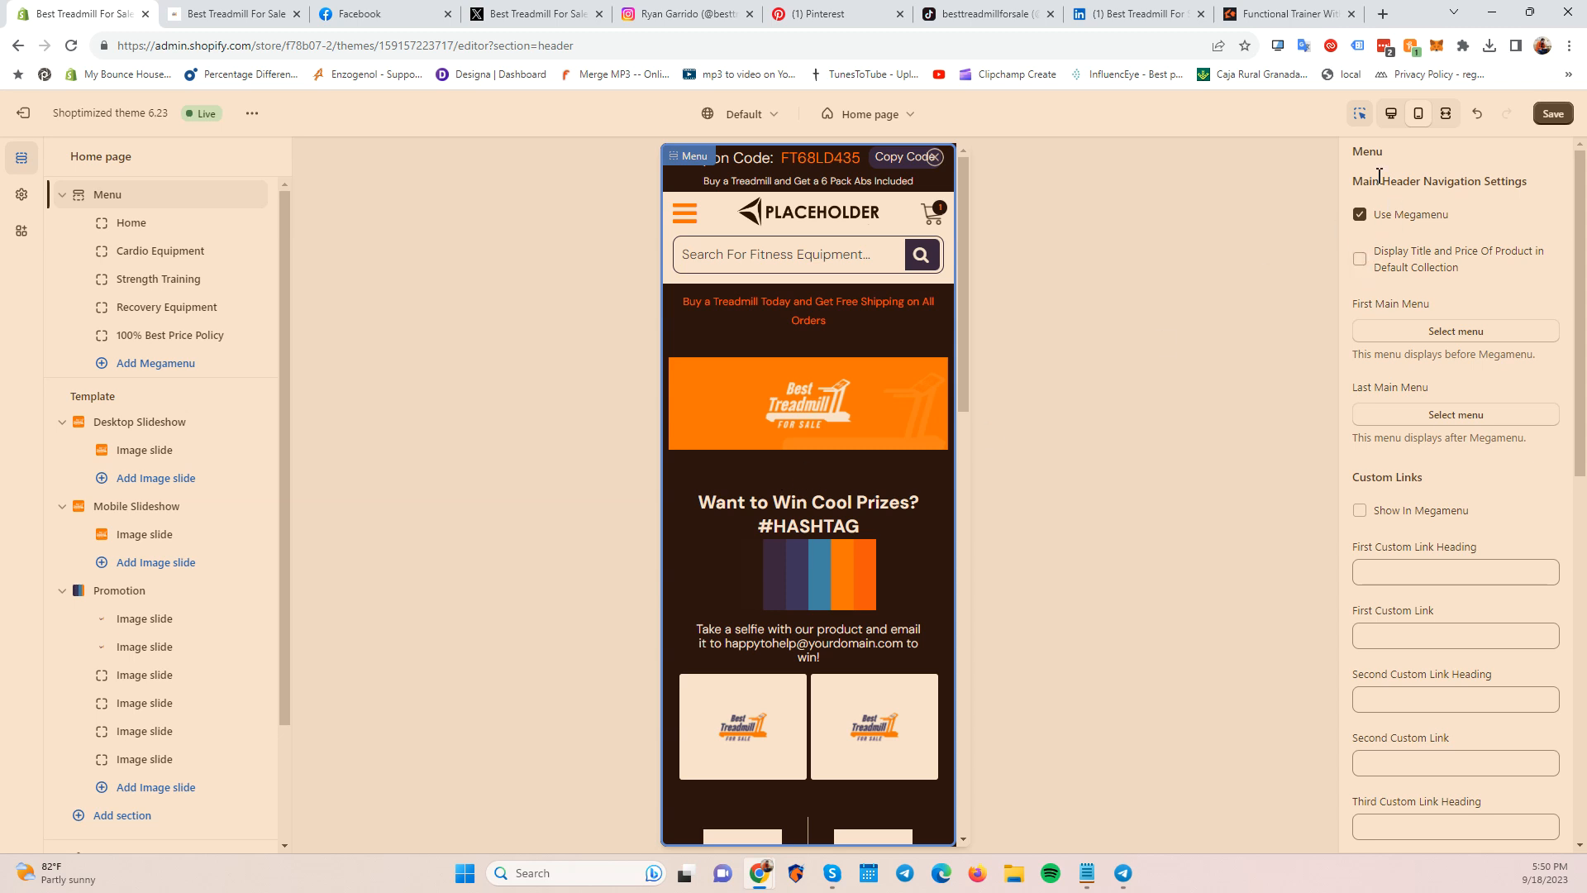
pyautogui.click(1389, 116)
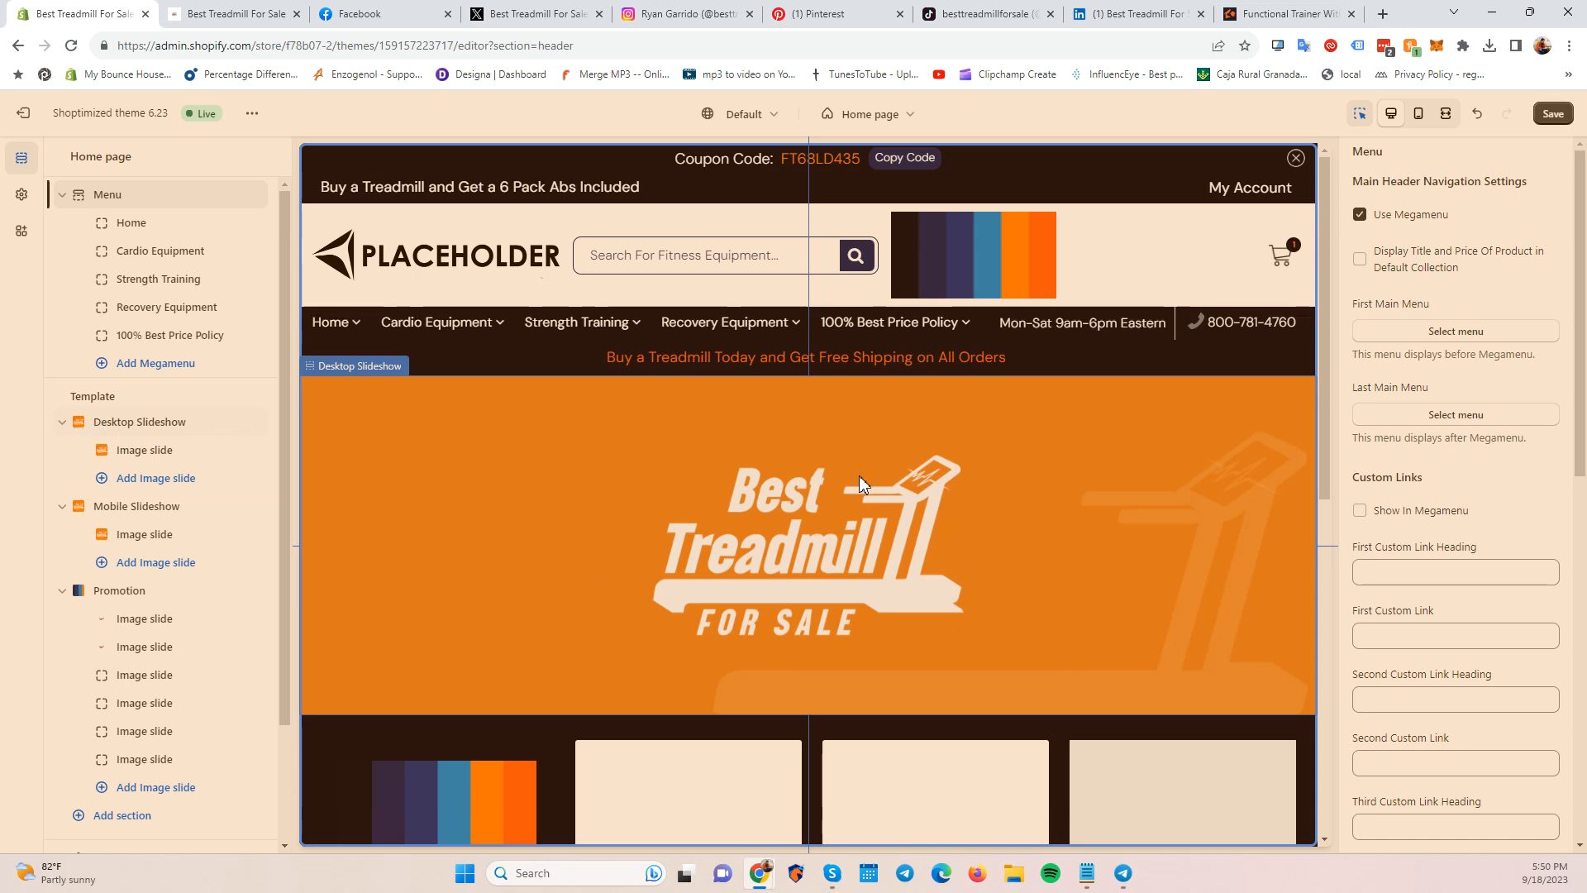
# Open the Mobile Slideshow section and review its slider, font size and color settings.
pyautogui.click(112, 514)
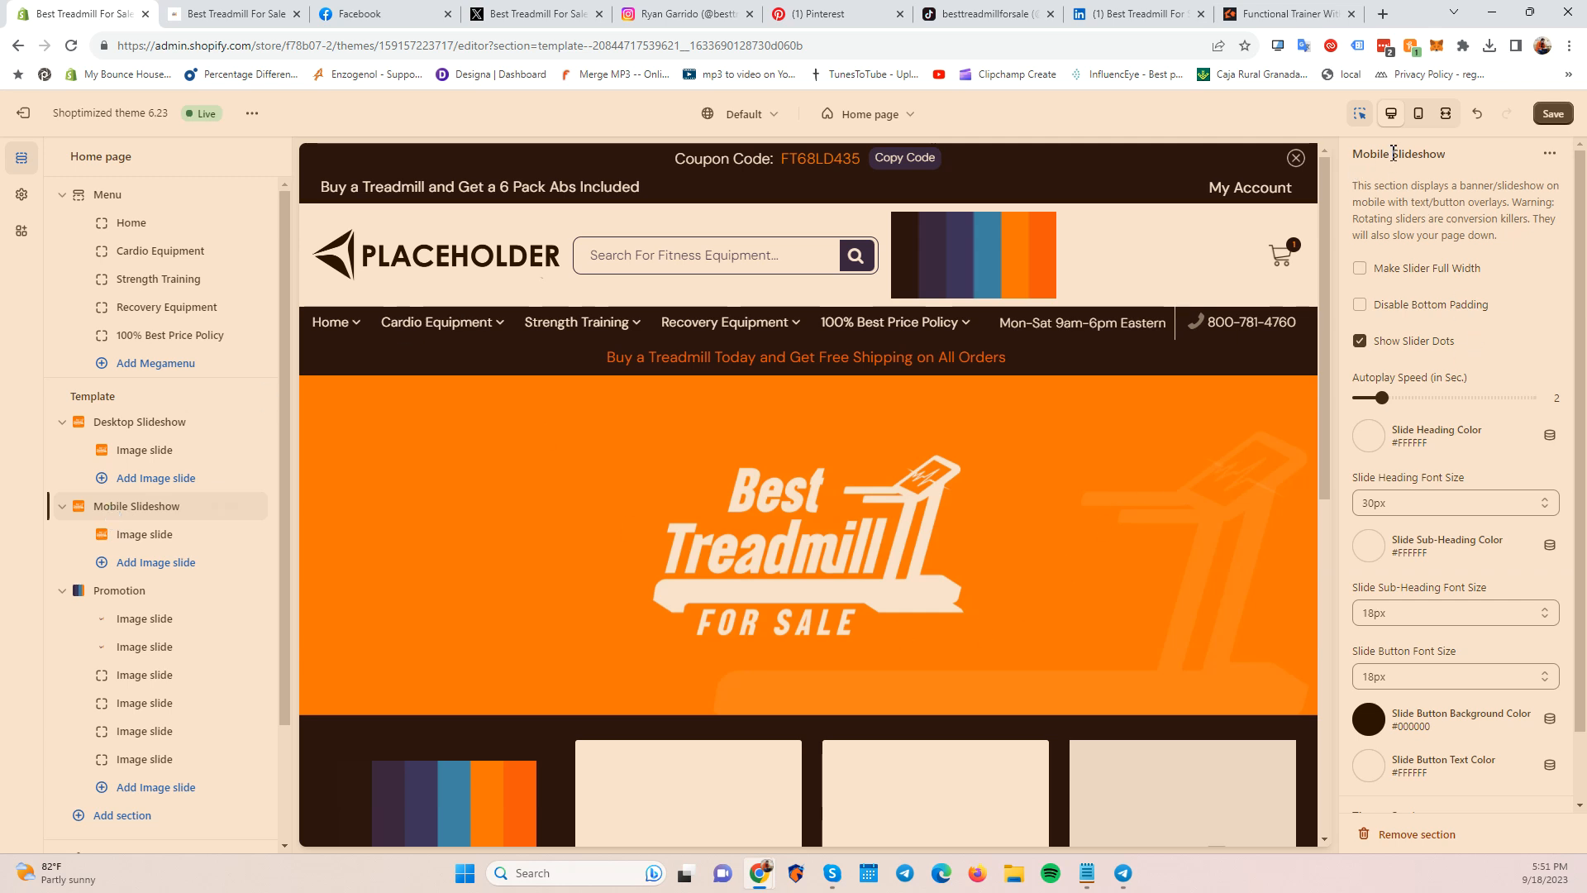
pyautogui.scroll(-2, 1413, 487)
pyautogui.scroll(2, 1396, 545)
pyautogui.scroll(-2, 1444, 378)
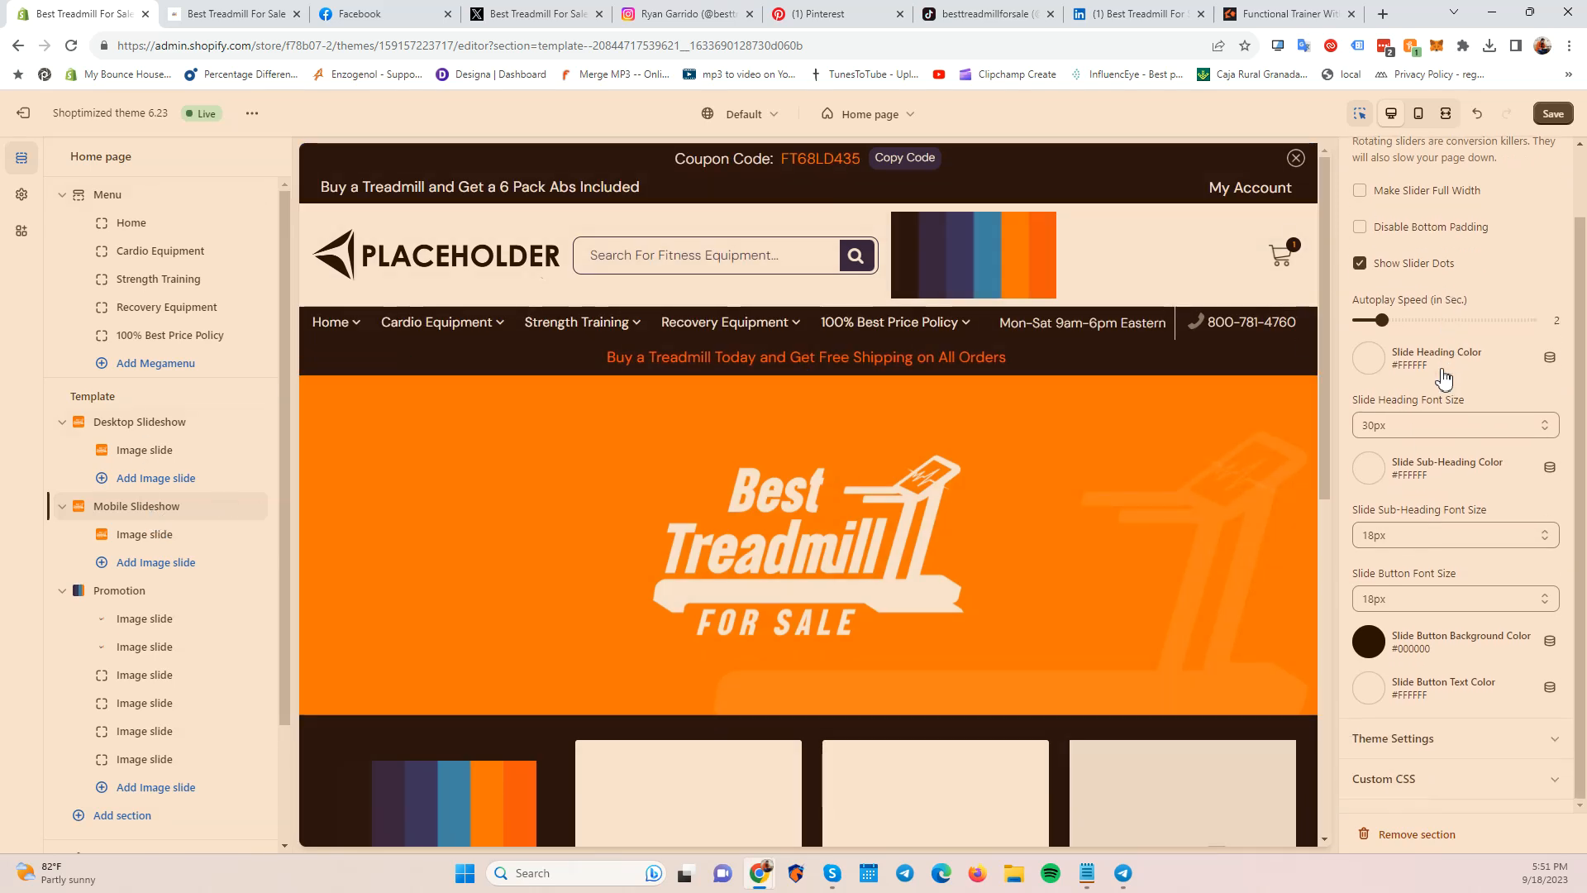
pyautogui.scroll(2, 1405, 368)
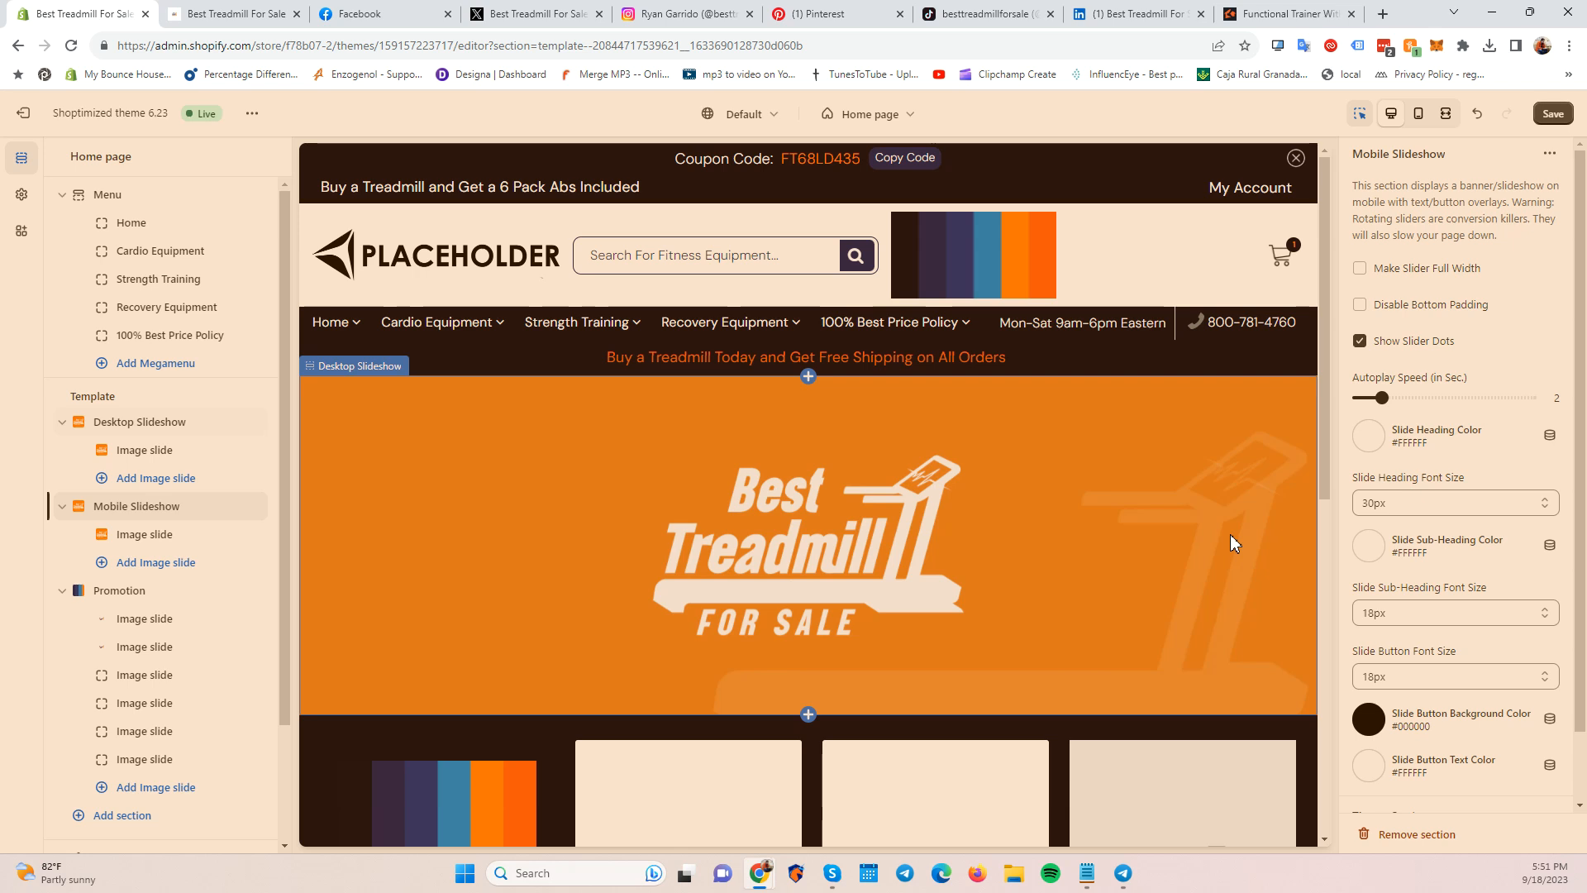
pyautogui.scroll(-1, 1435, 506)
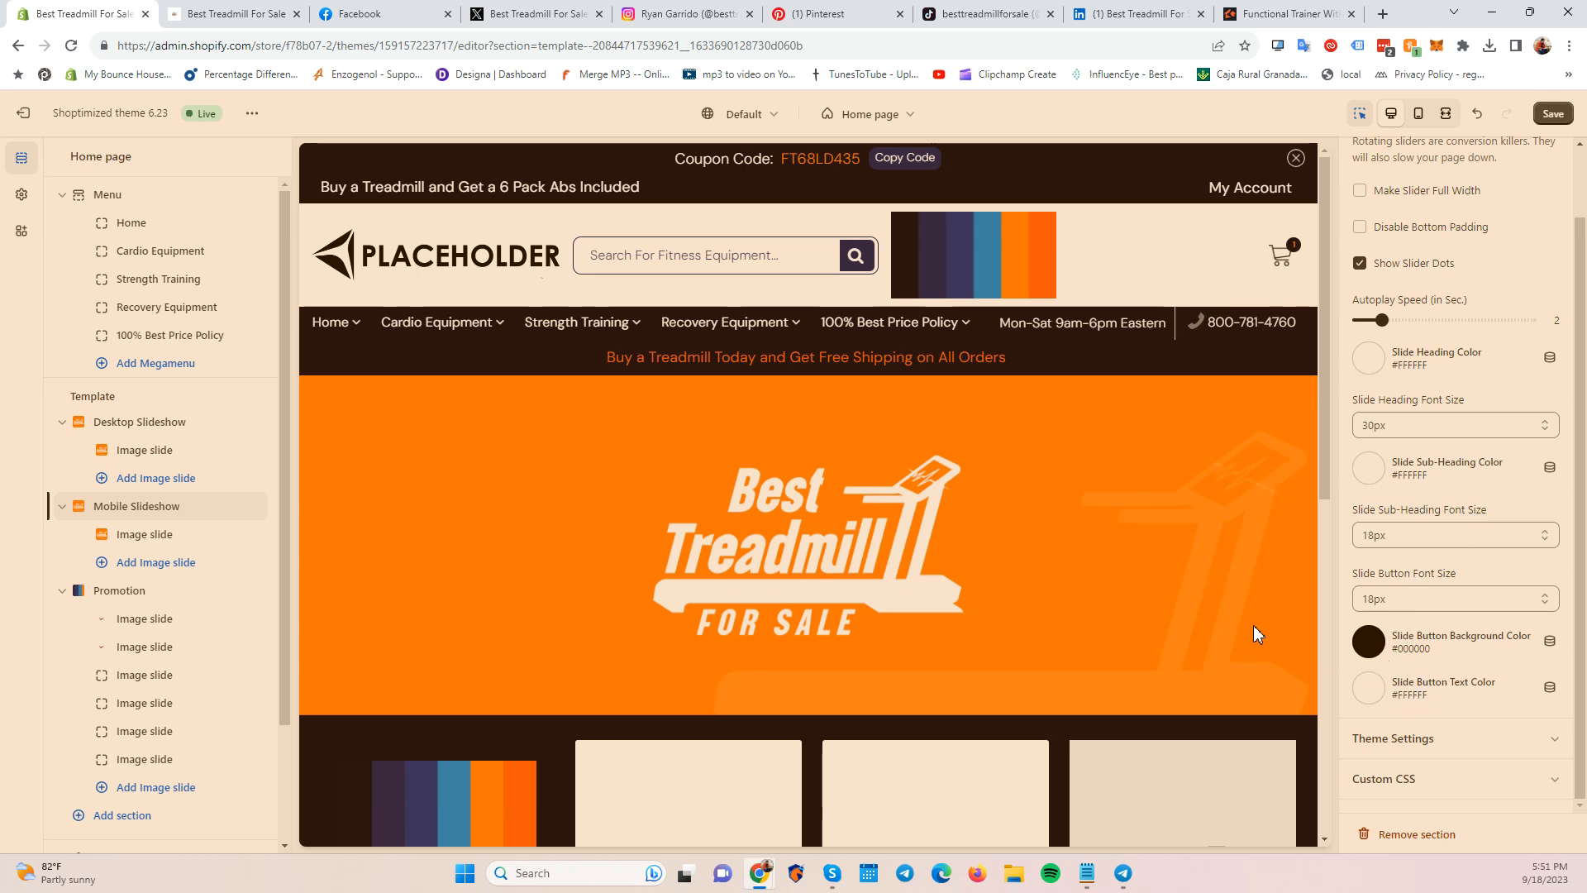
pyautogui.scroll(1, 1405, 479)
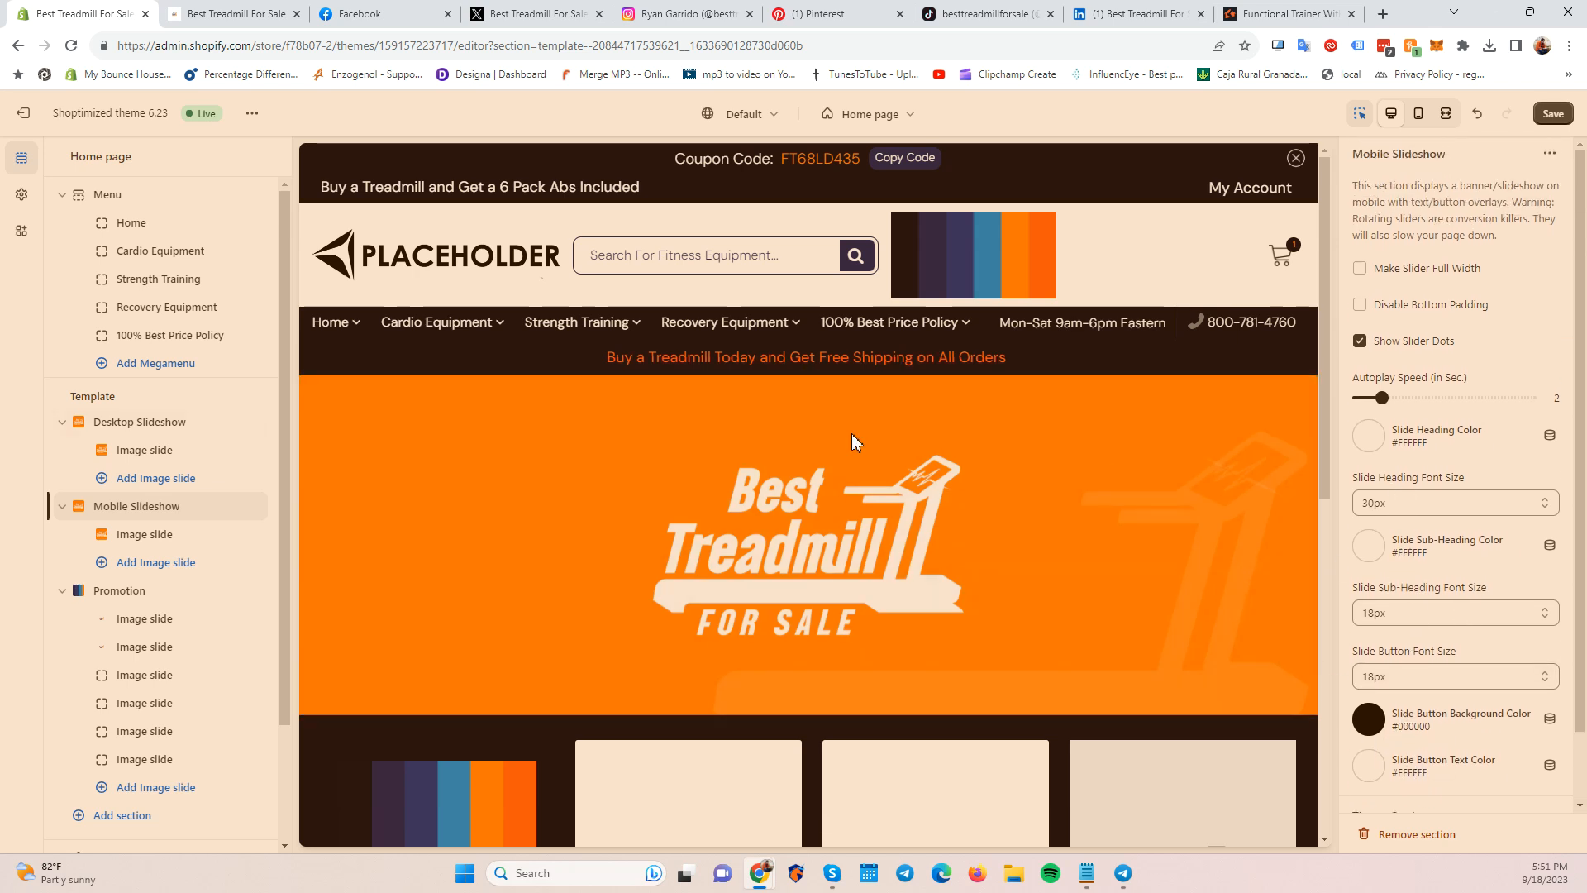
# Open the Desktop Slideshow section and review its settings.
pyautogui.click(139, 422)
pyautogui.scroll(-1, 1436, 494)
pyautogui.scroll(1, 1436, 493)
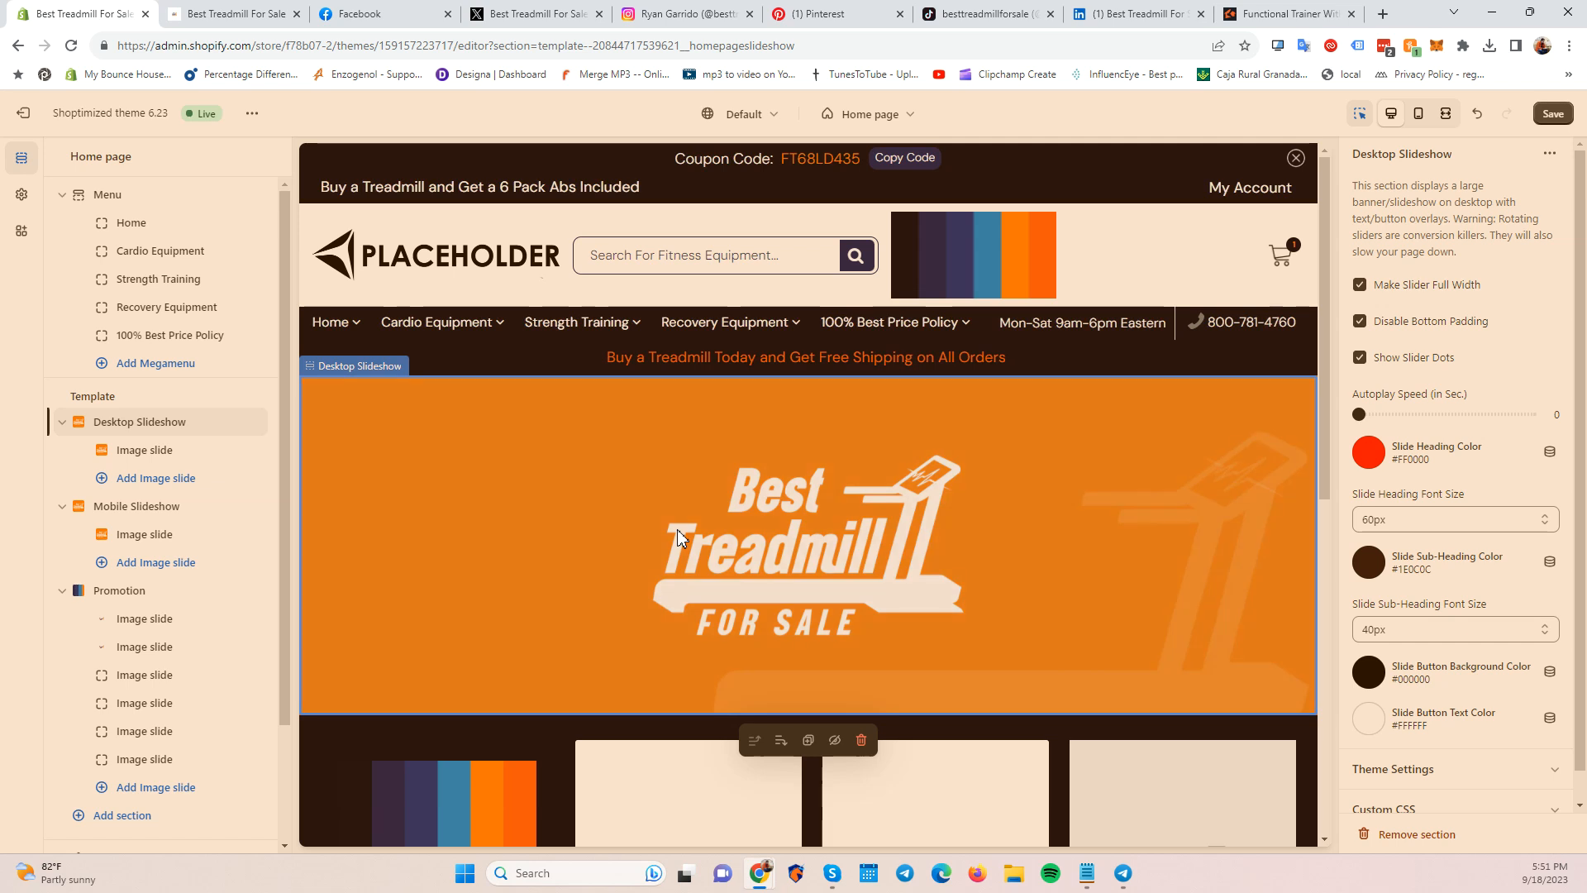
# Switch to the Notepad notes, review the Optimize Theme checklist's color palette and Pages items, and return to the theme editor.
pyautogui.click(1087, 873)
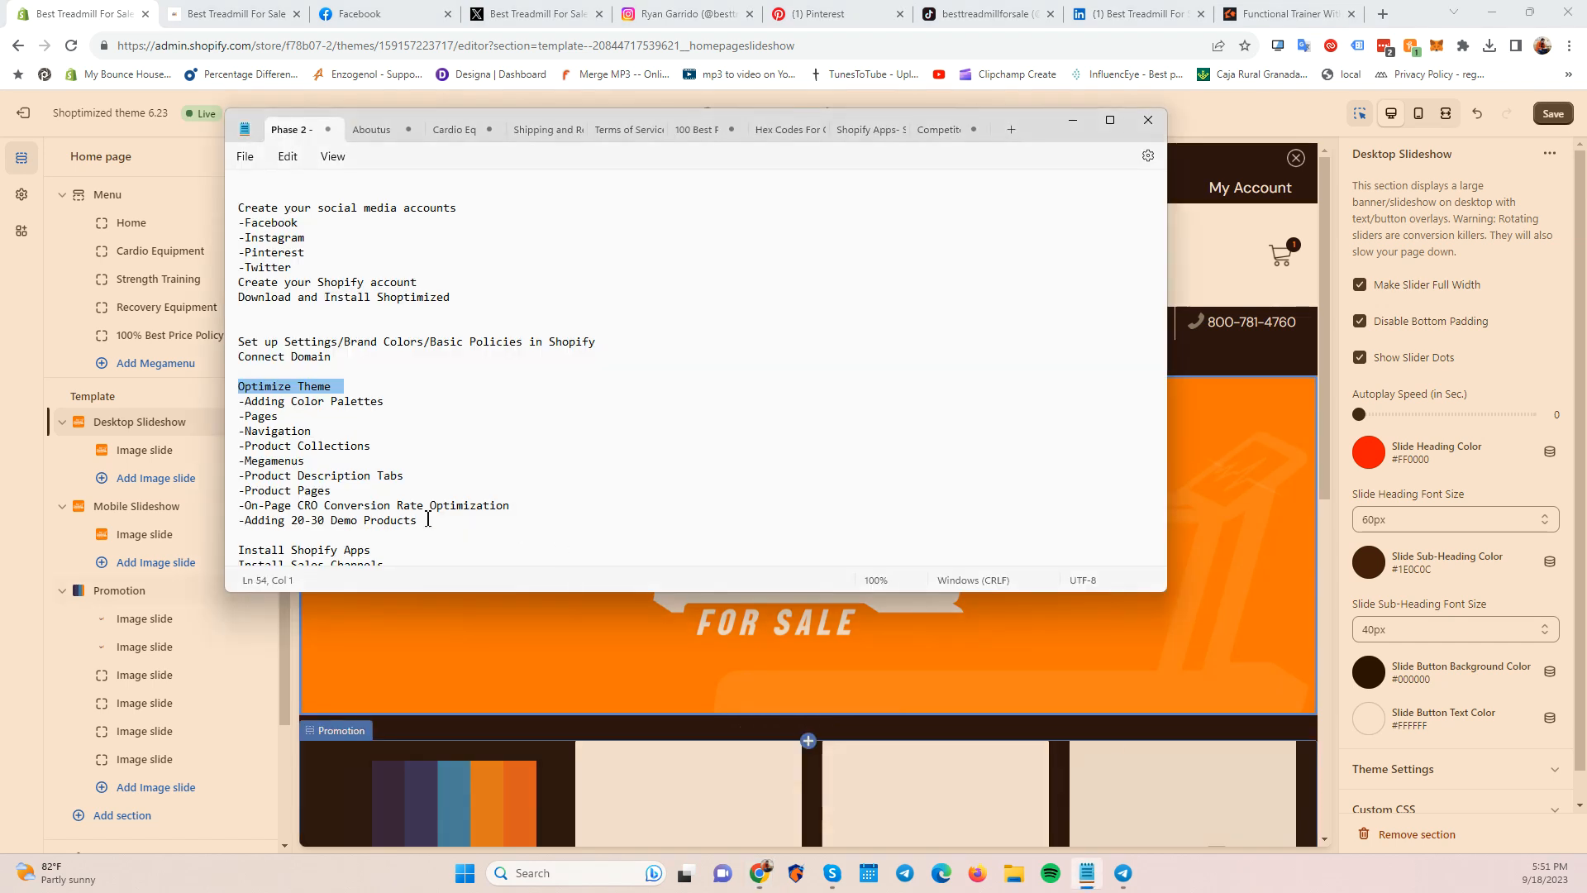
pyautogui.click(332, 403)
pyautogui.moveTo(385, 402); pyautogui.dragTo(245, 401)
pyautogui.click(491, 421)
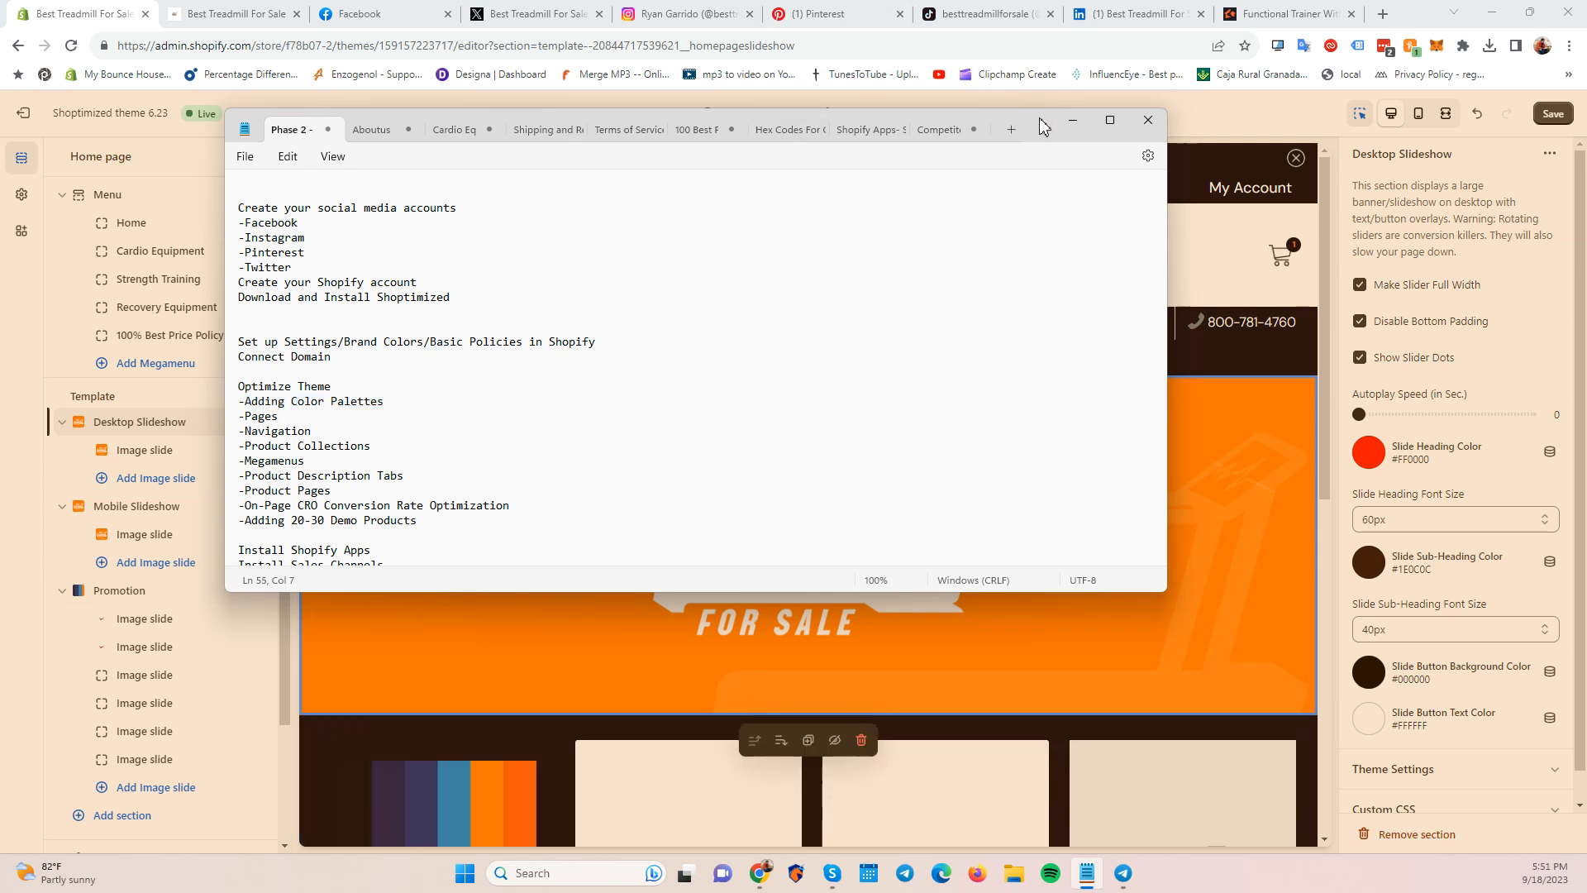
pyautogui.doubleClick(1040, 126)
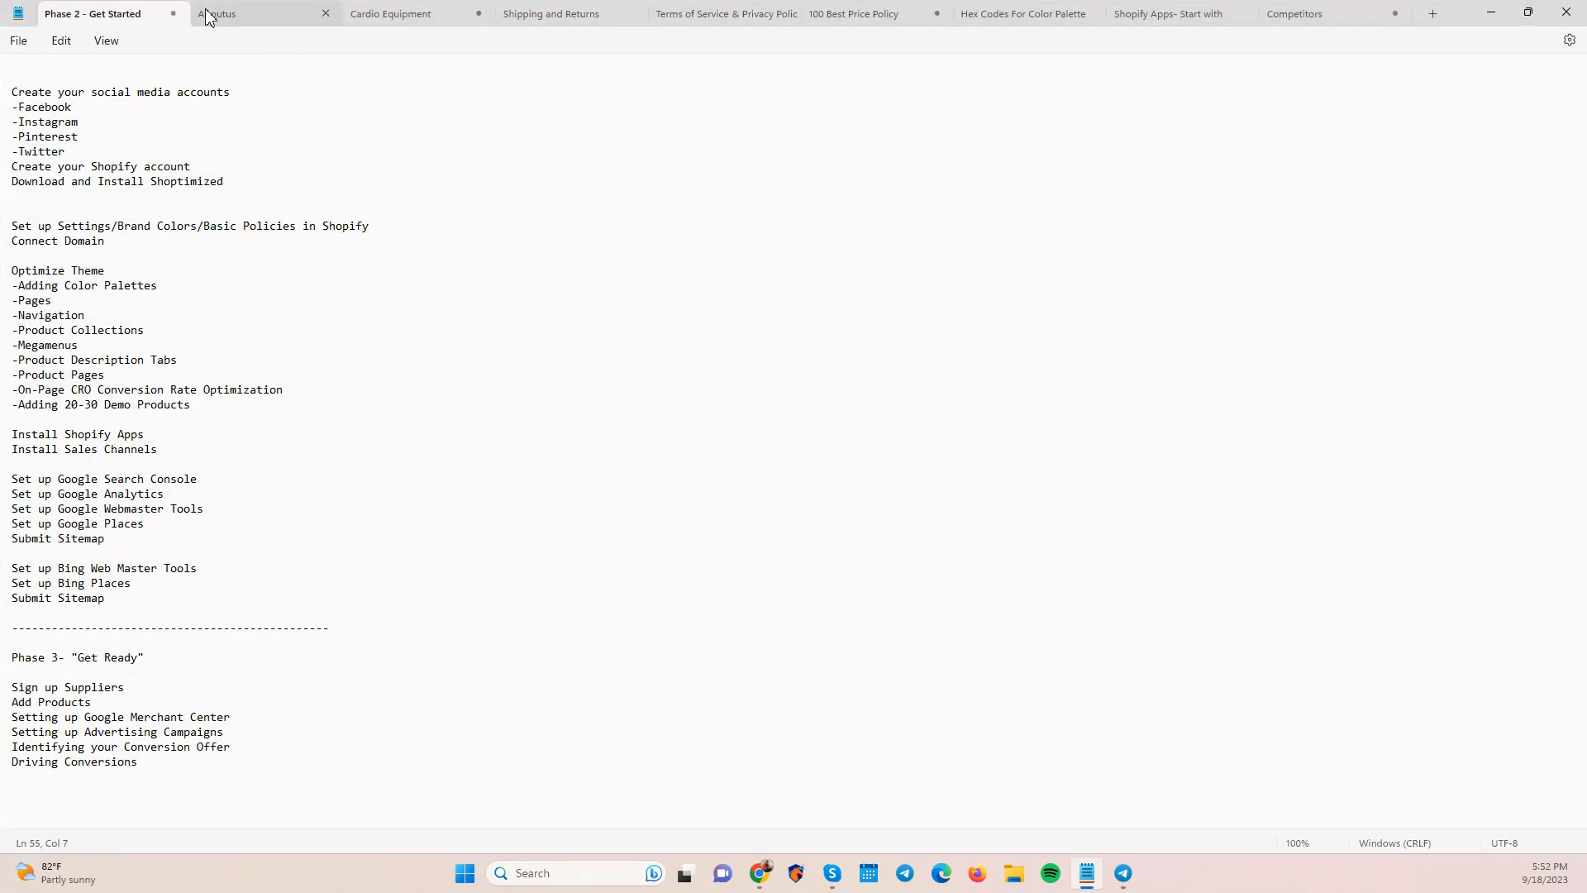
pyautogui.doubleClick(1454, 12)
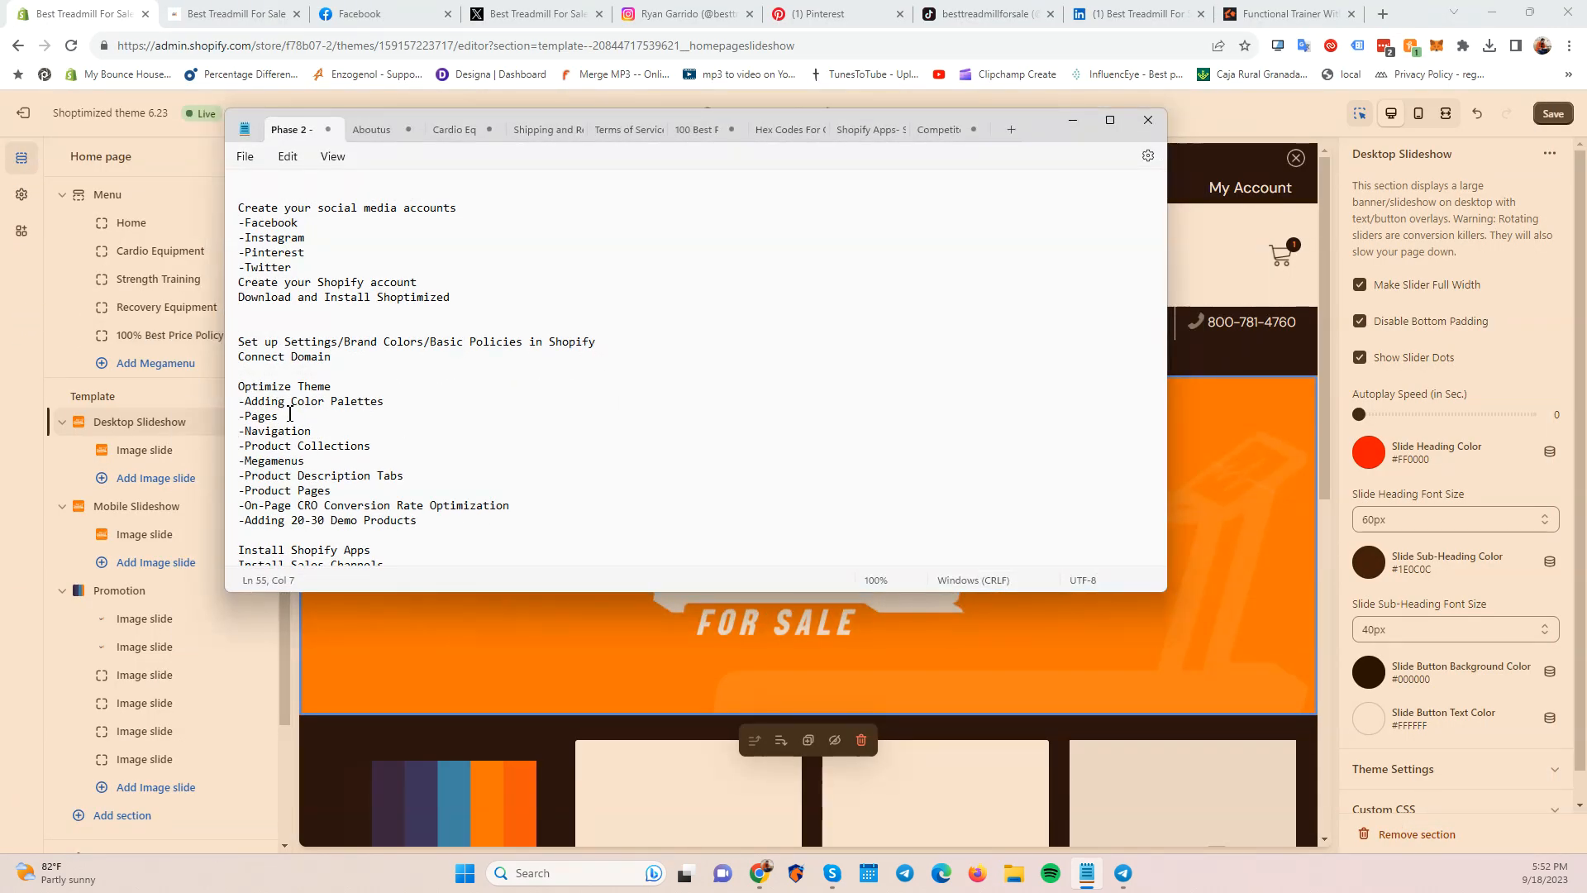
pyautogui.doubleClick(251, 417)
pyautogui.click(351, 419)
pyautogui.click(1073, 120)
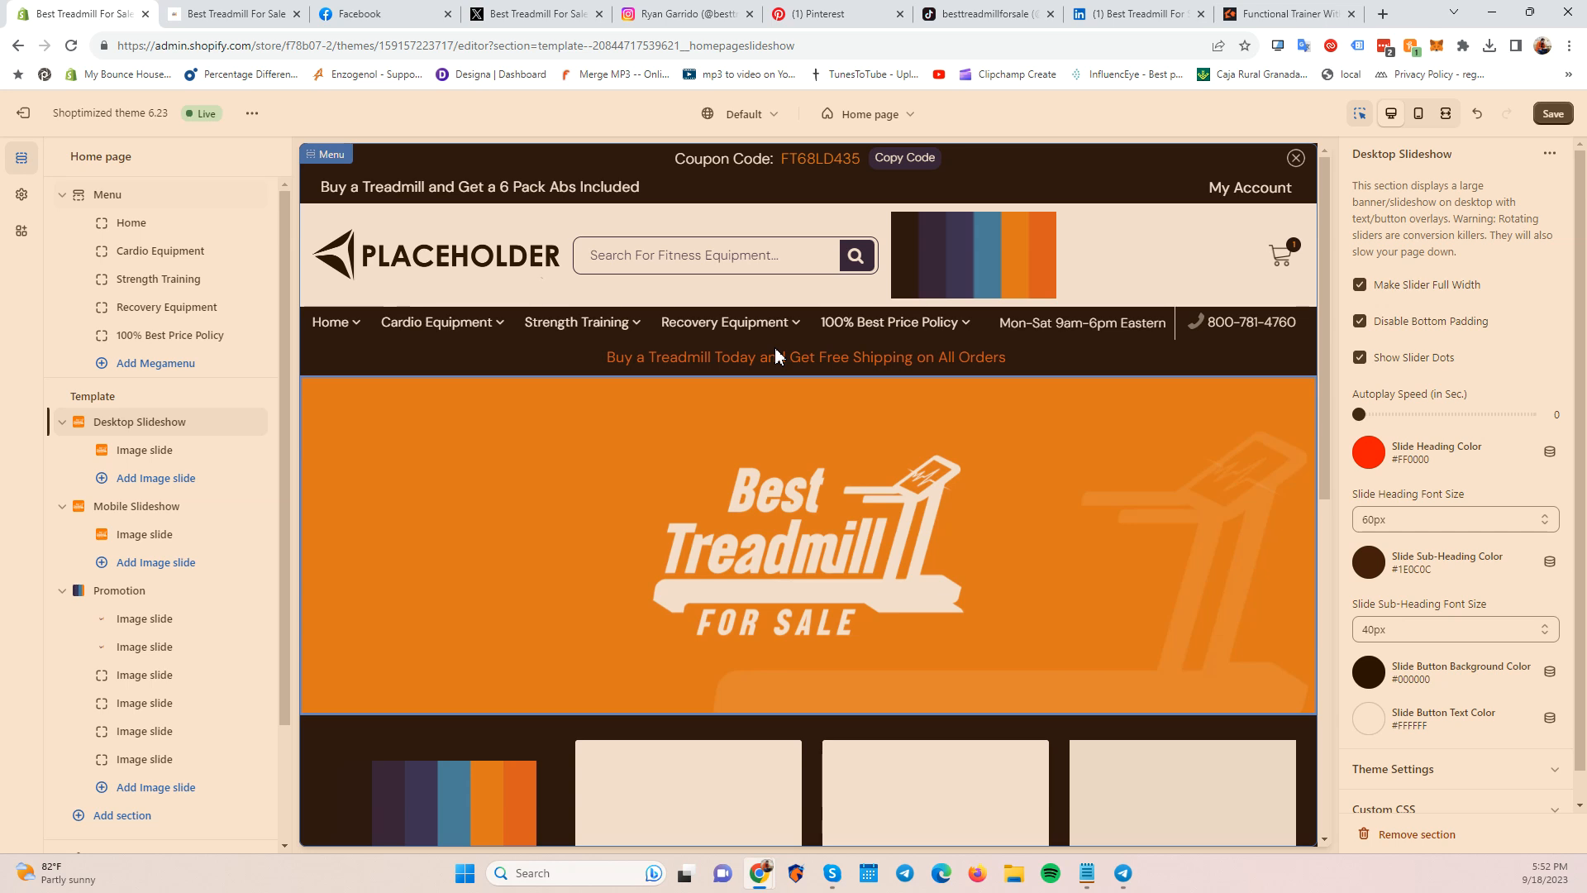
# Reopen the Notepad notes, highlight Pages in the Optimize Theme checklist and show the notes full screen.
pyautogui.click(1090, 874)
pyautogui.click(276, 417)
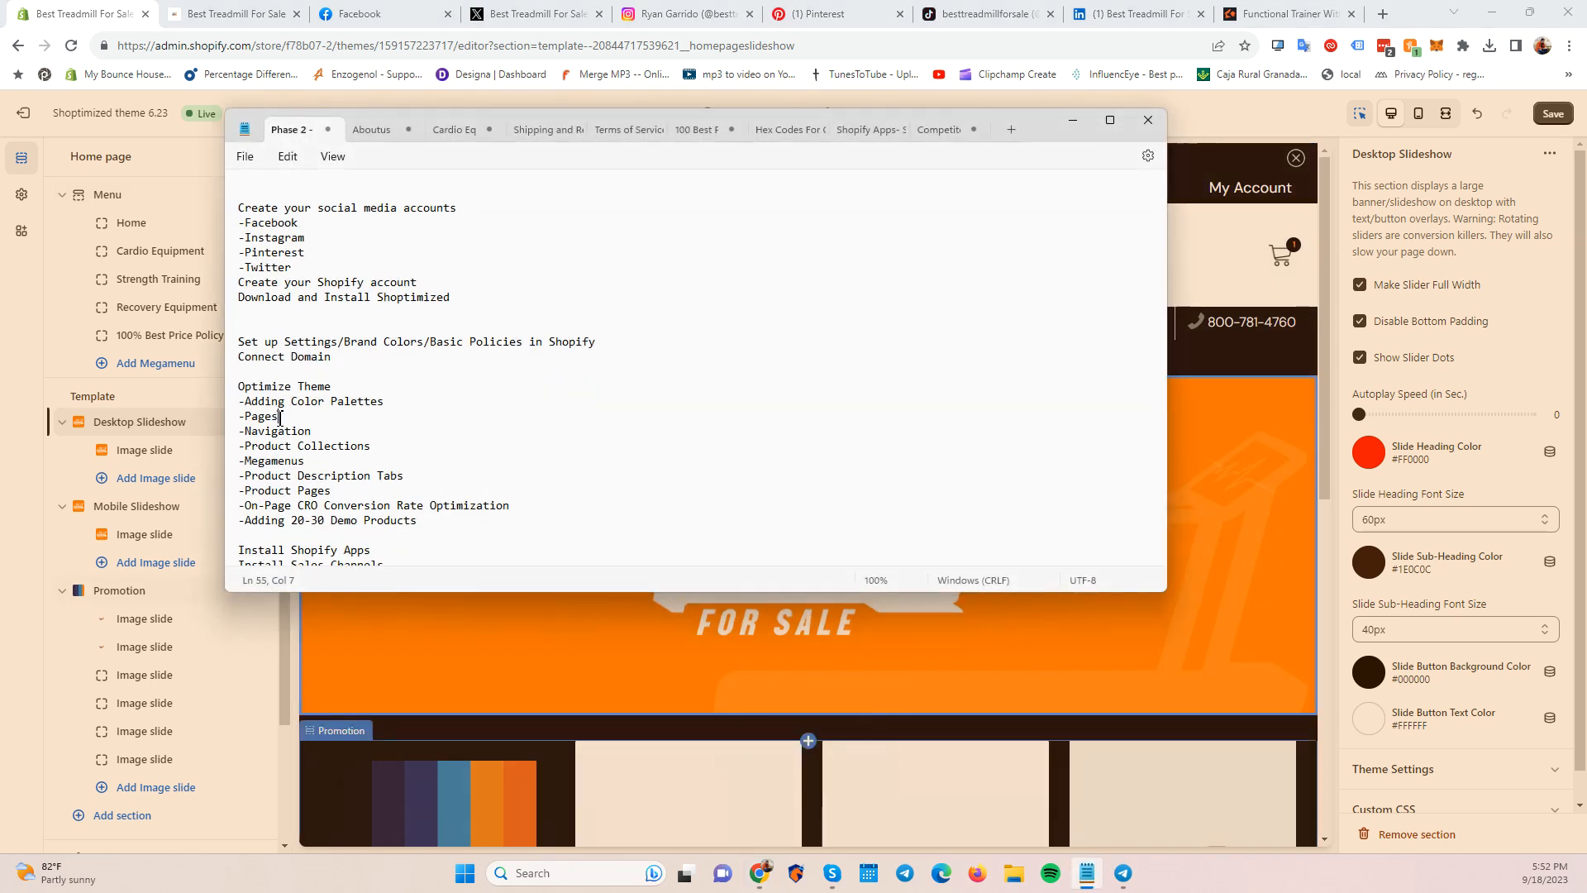
pyautogui.doubleClick(275, 418)
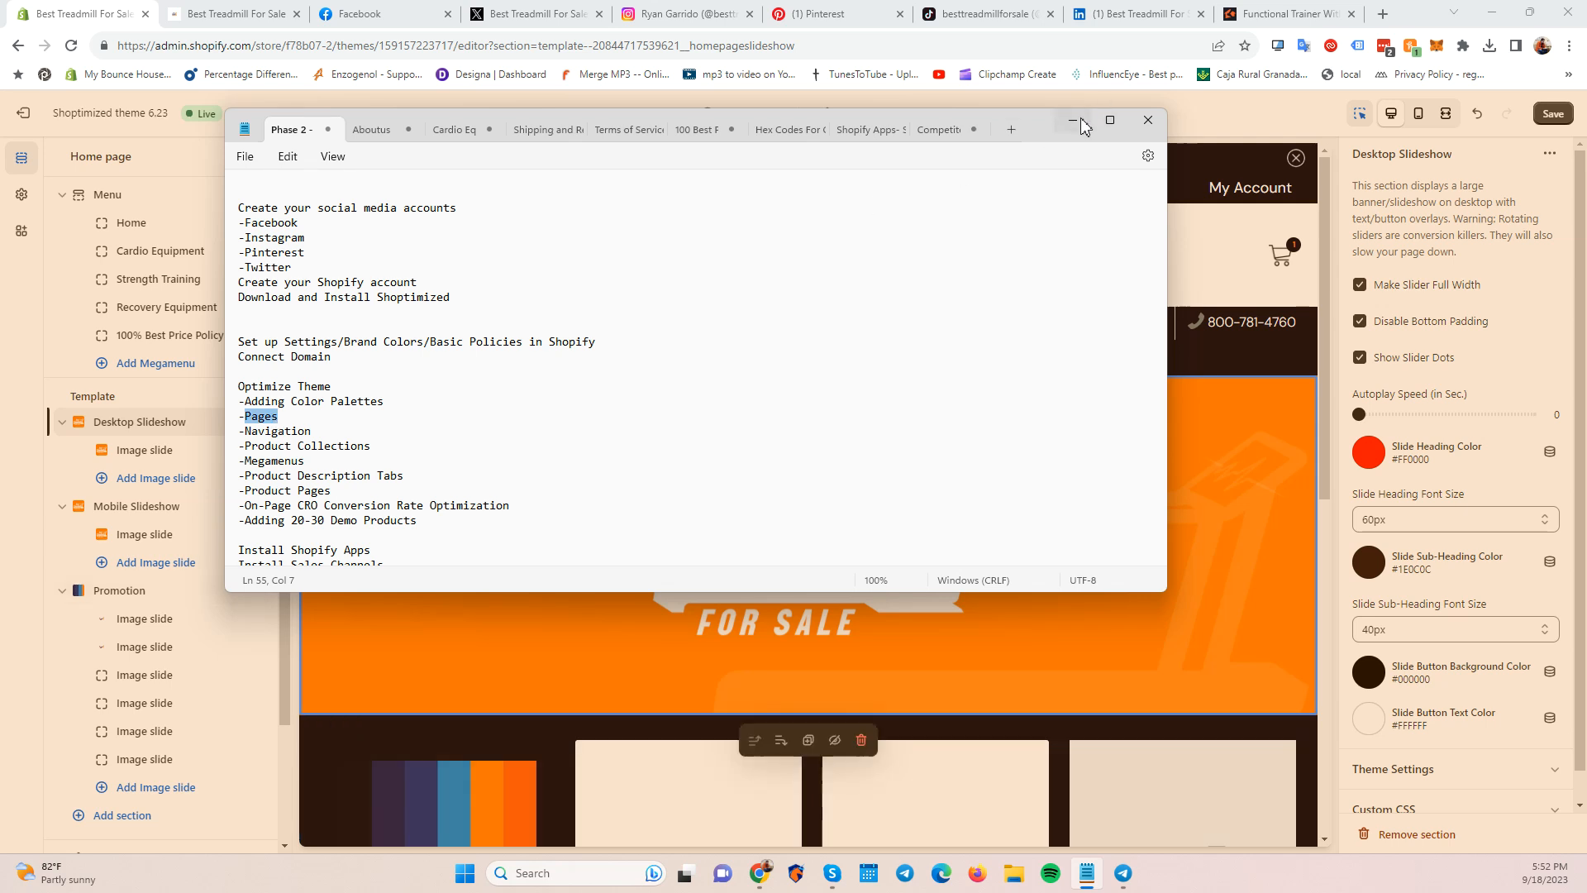
pyautogui.click(1108, 123)
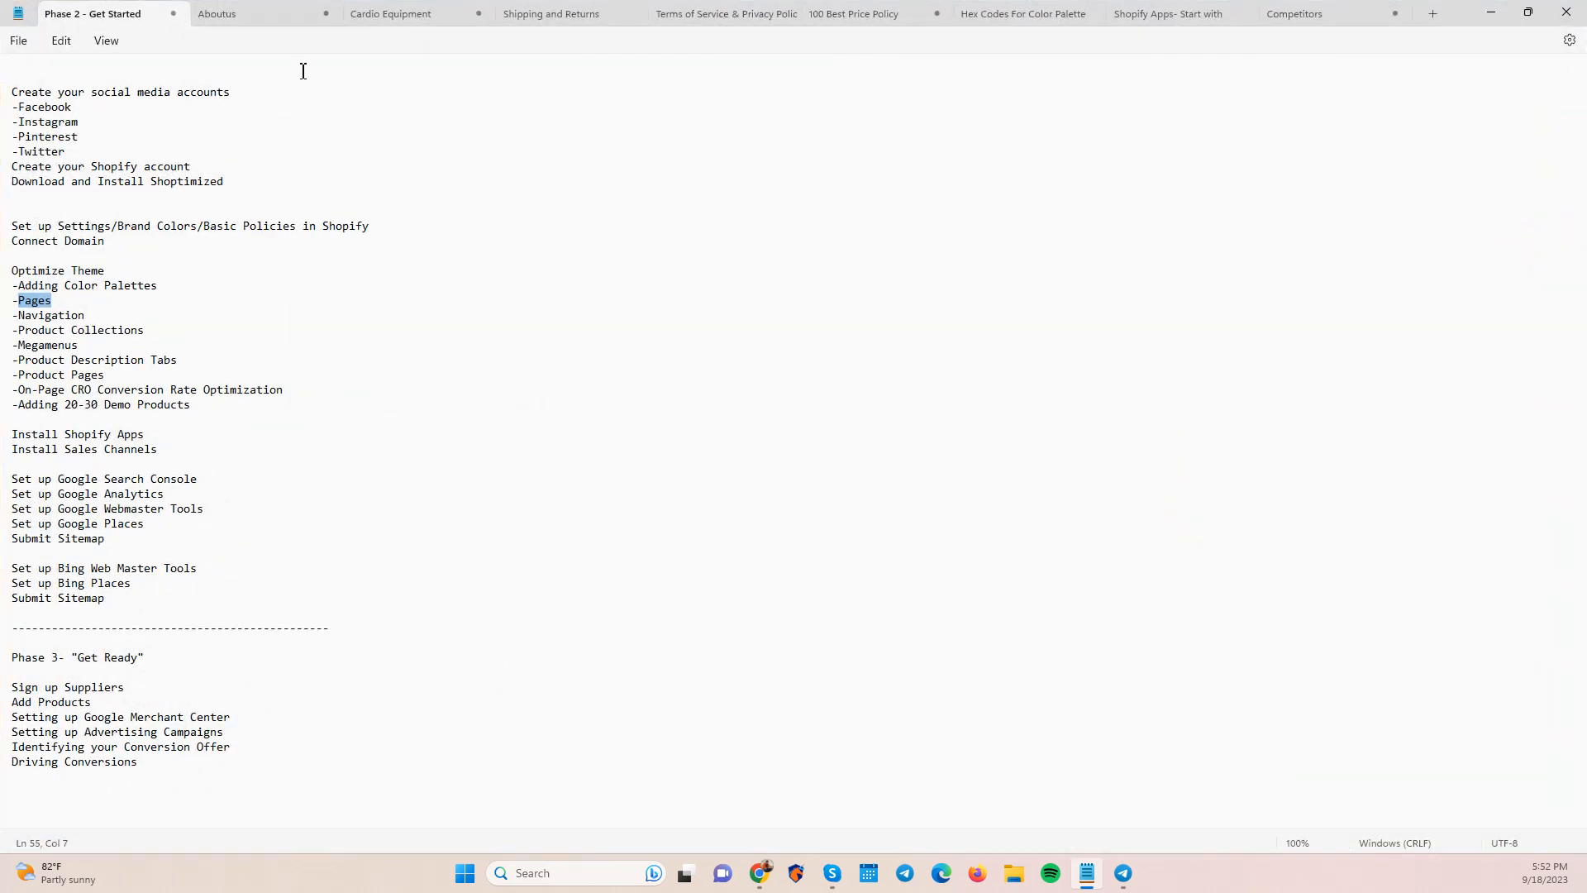
# Look through the prepared Aboutus, Shipping and Returns, Terms of Service & Privacy Policy and 100 Best Price Policy notes.
pyautogui.click(265, 12)
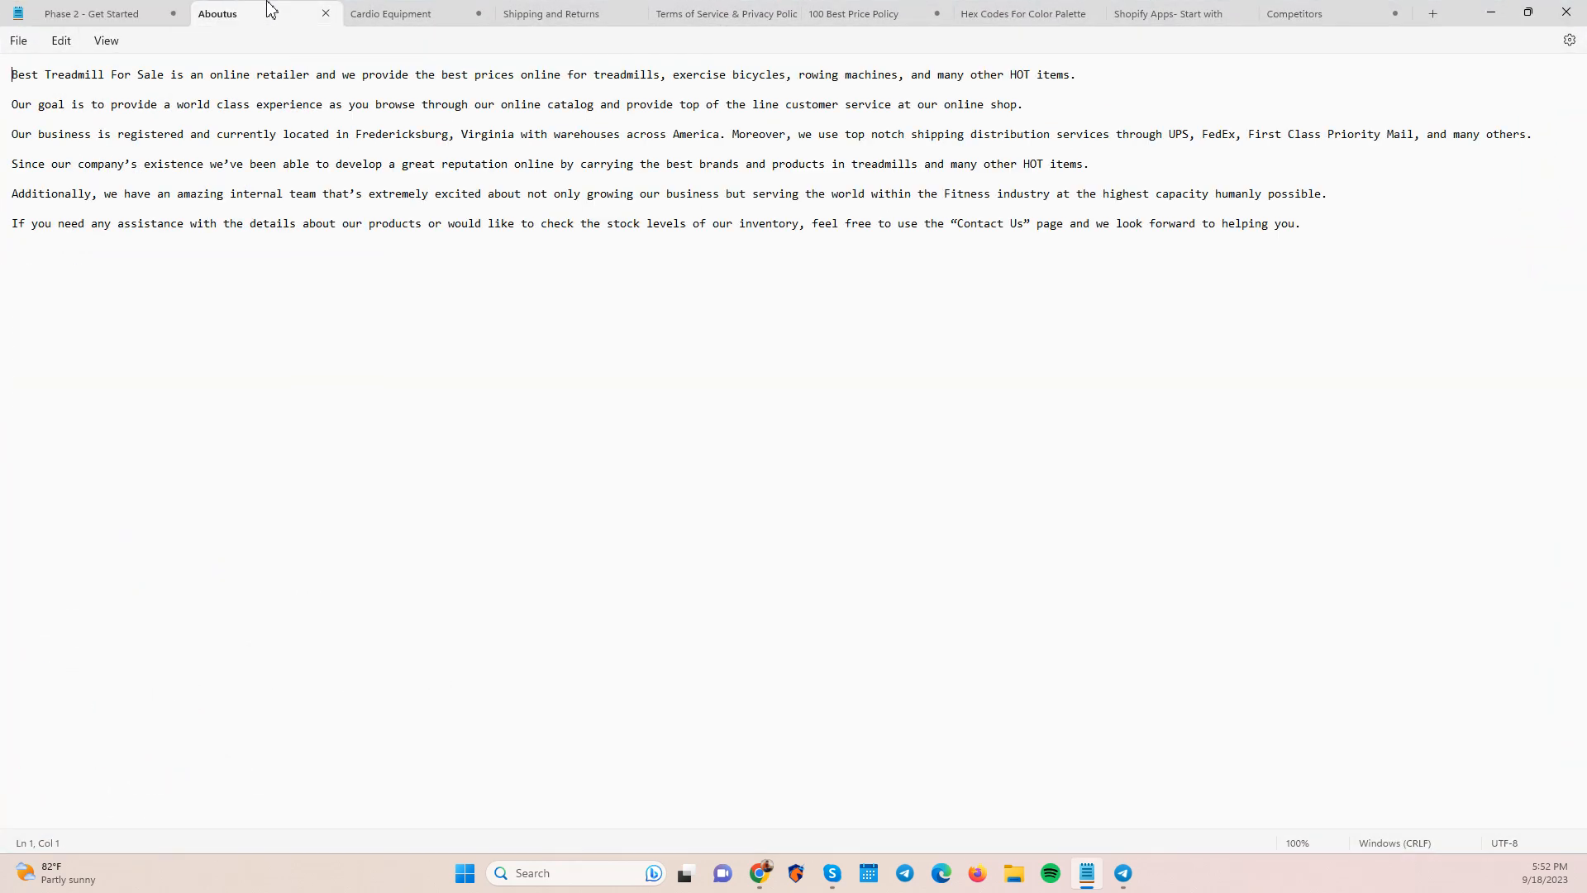
pyautogui.click(513, 9)
pyautogui.click(686, 11)
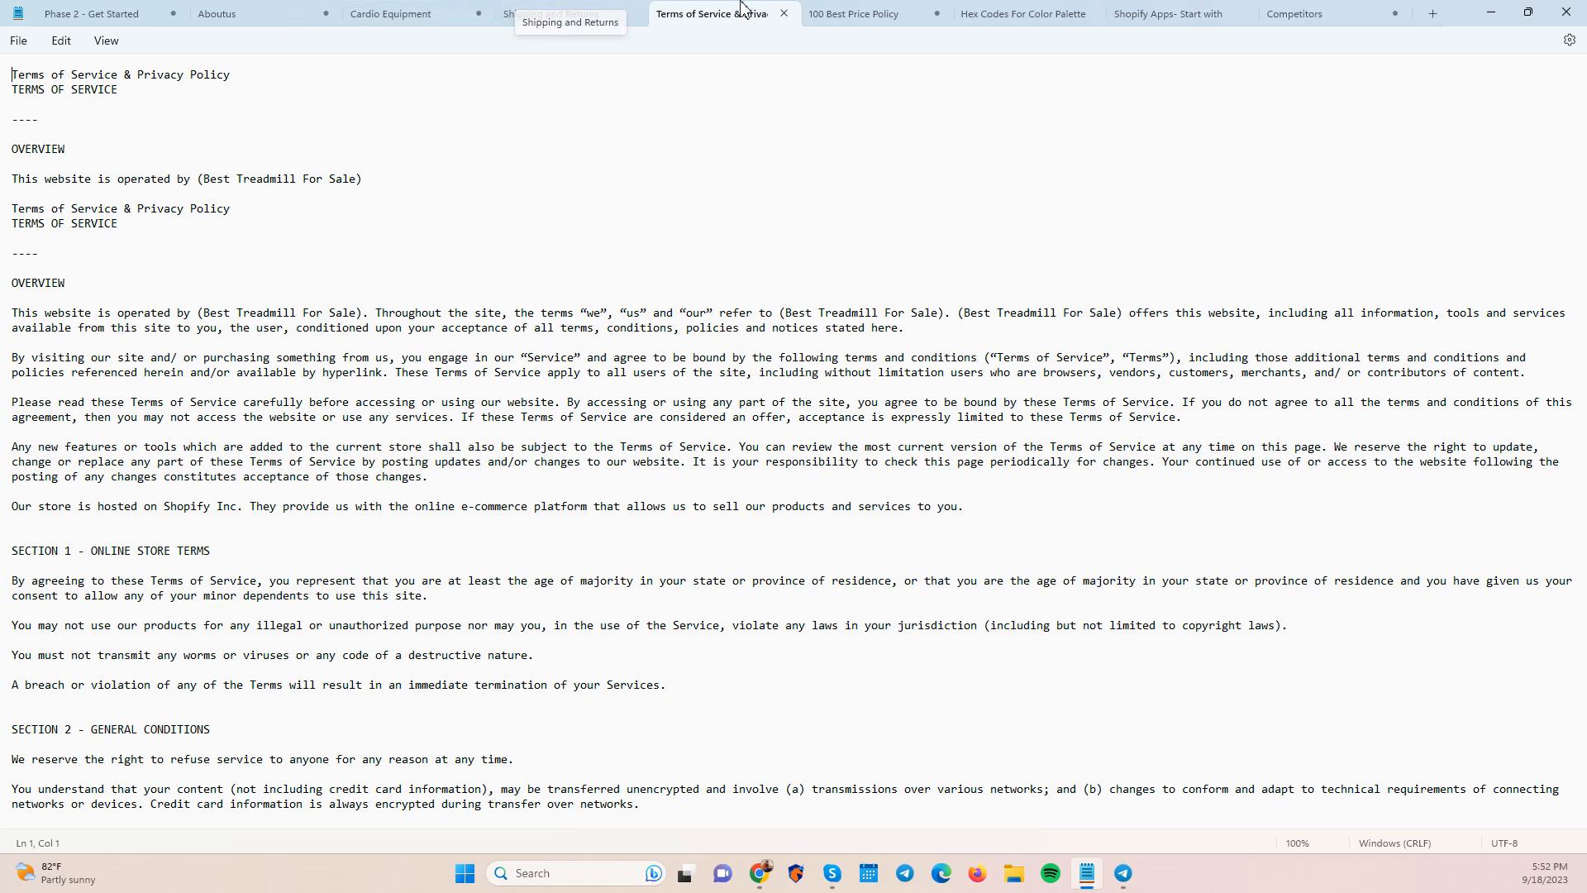
pyautogui.click(854, 25)
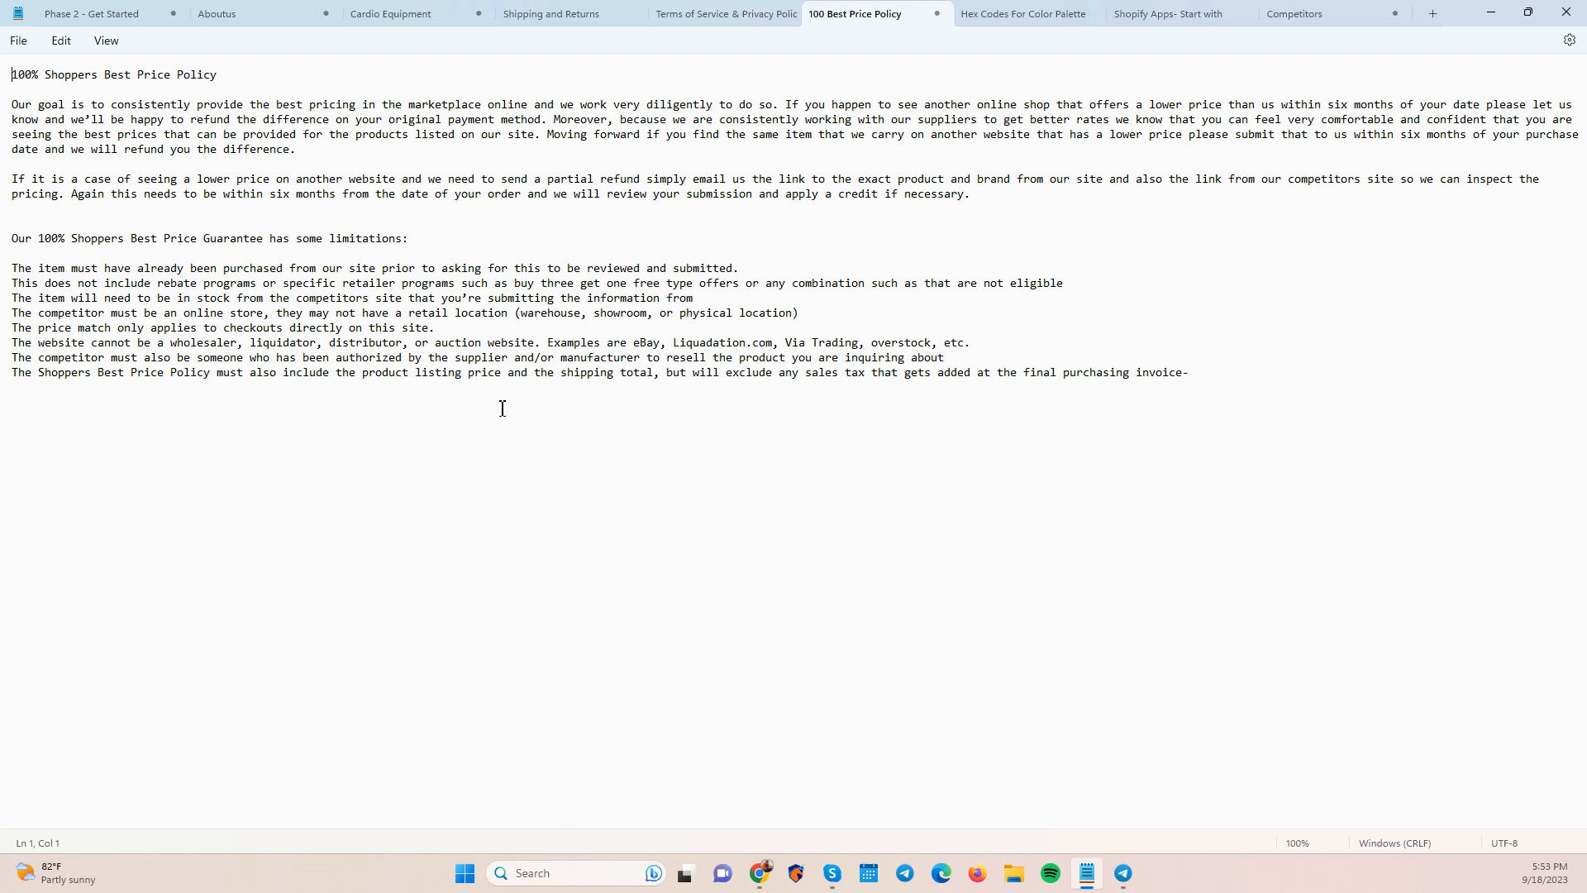
pyautogui.click(461, 373)
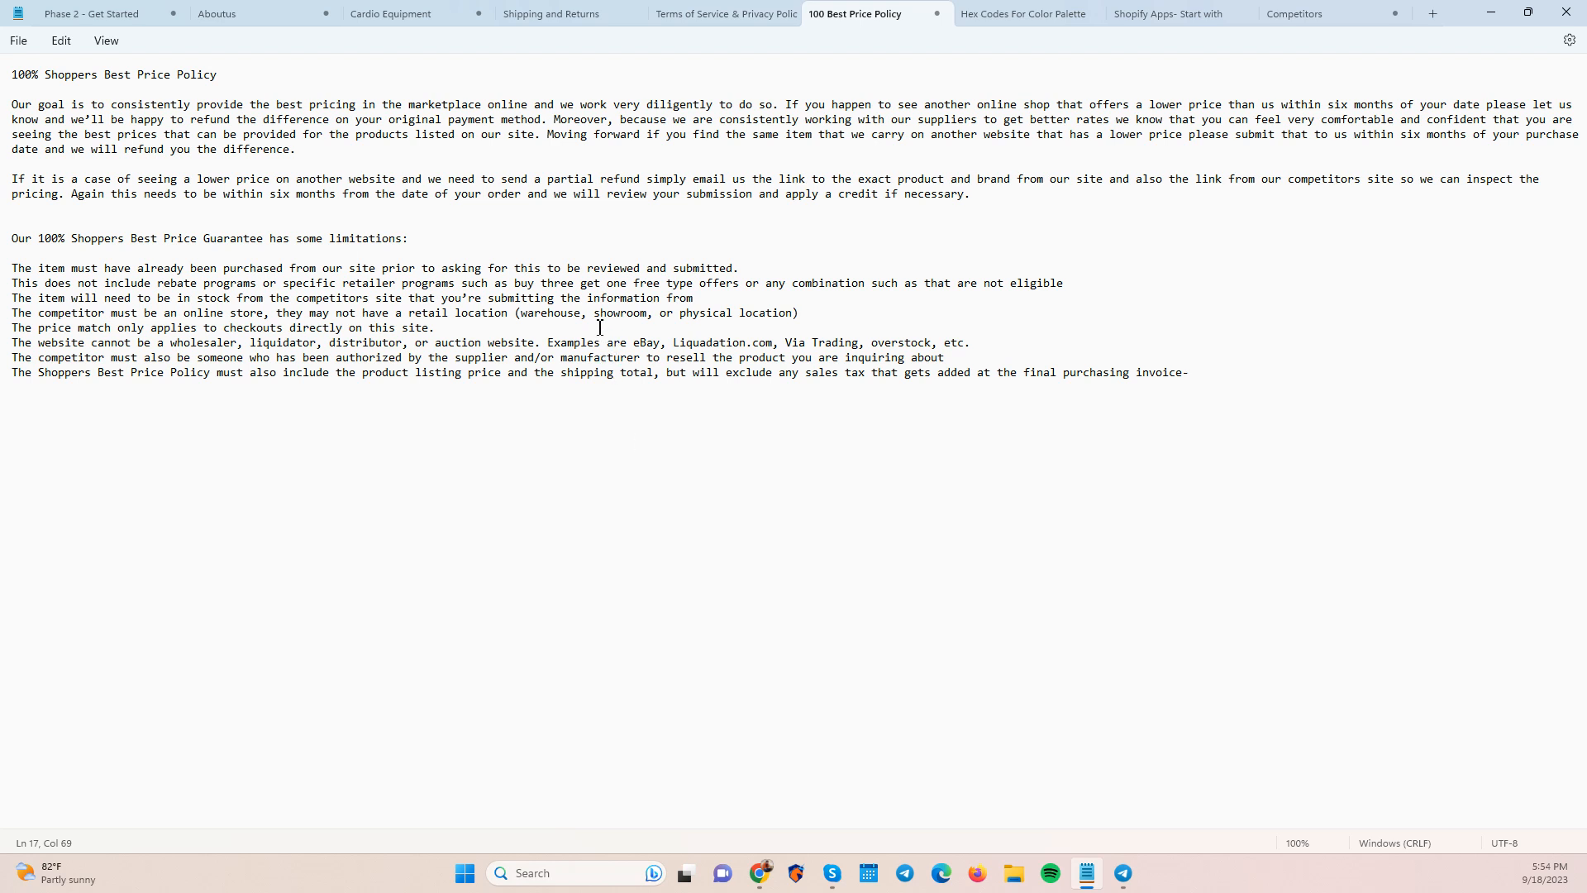
pyautogui.click(729, 8)
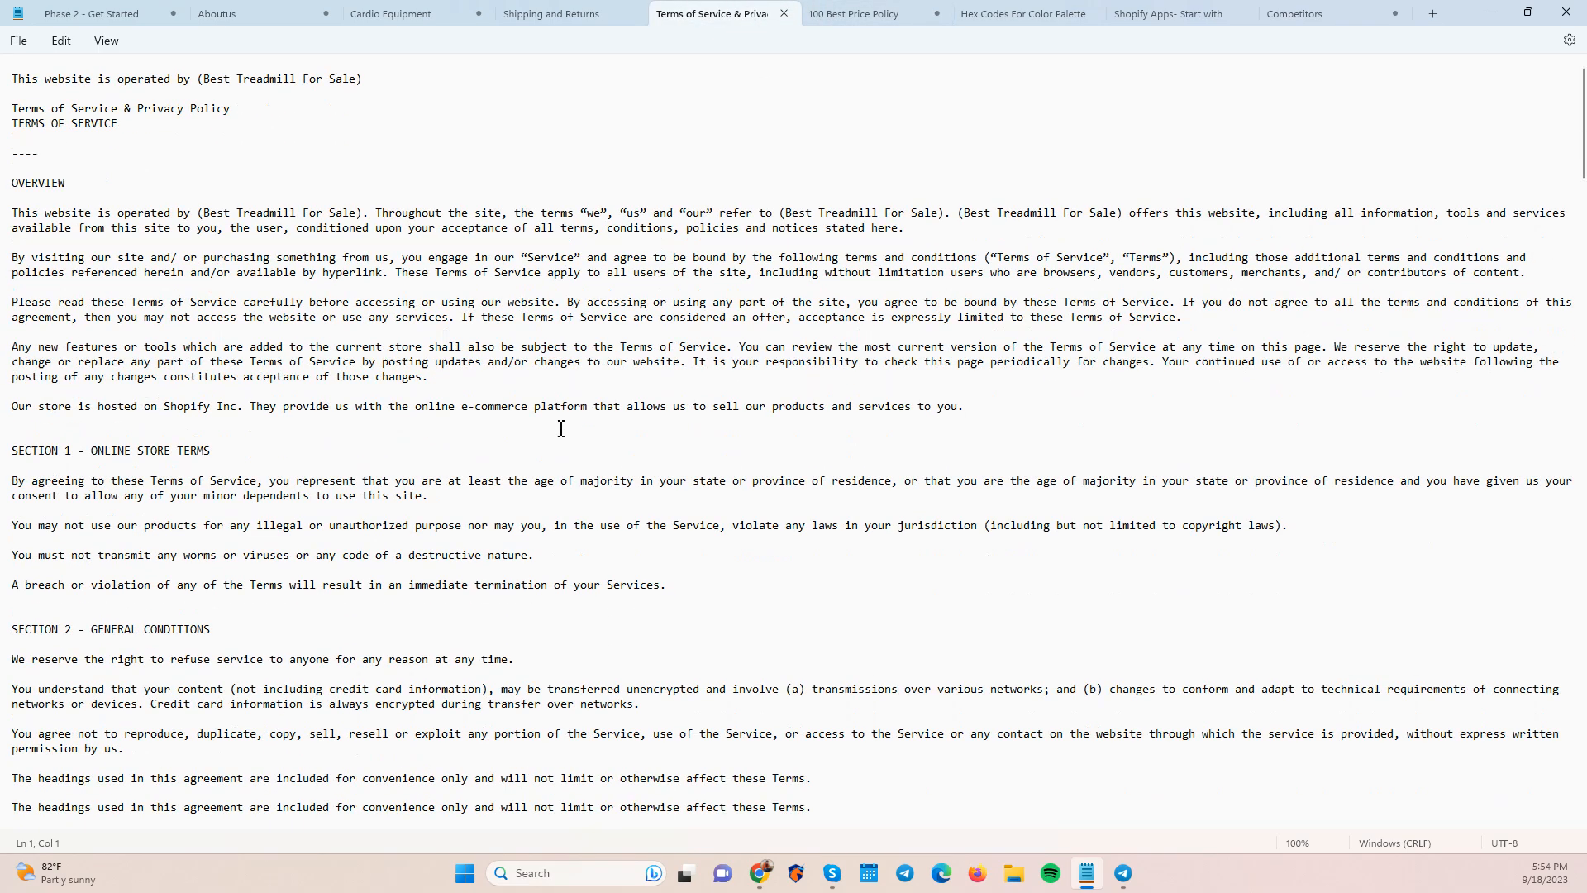
# Revisit the Shipping and Returns and Aboutus notes and return to the Optimize Theme checklist in the Phase 2 - Get Started note.
pyautogui.click(579, 14)
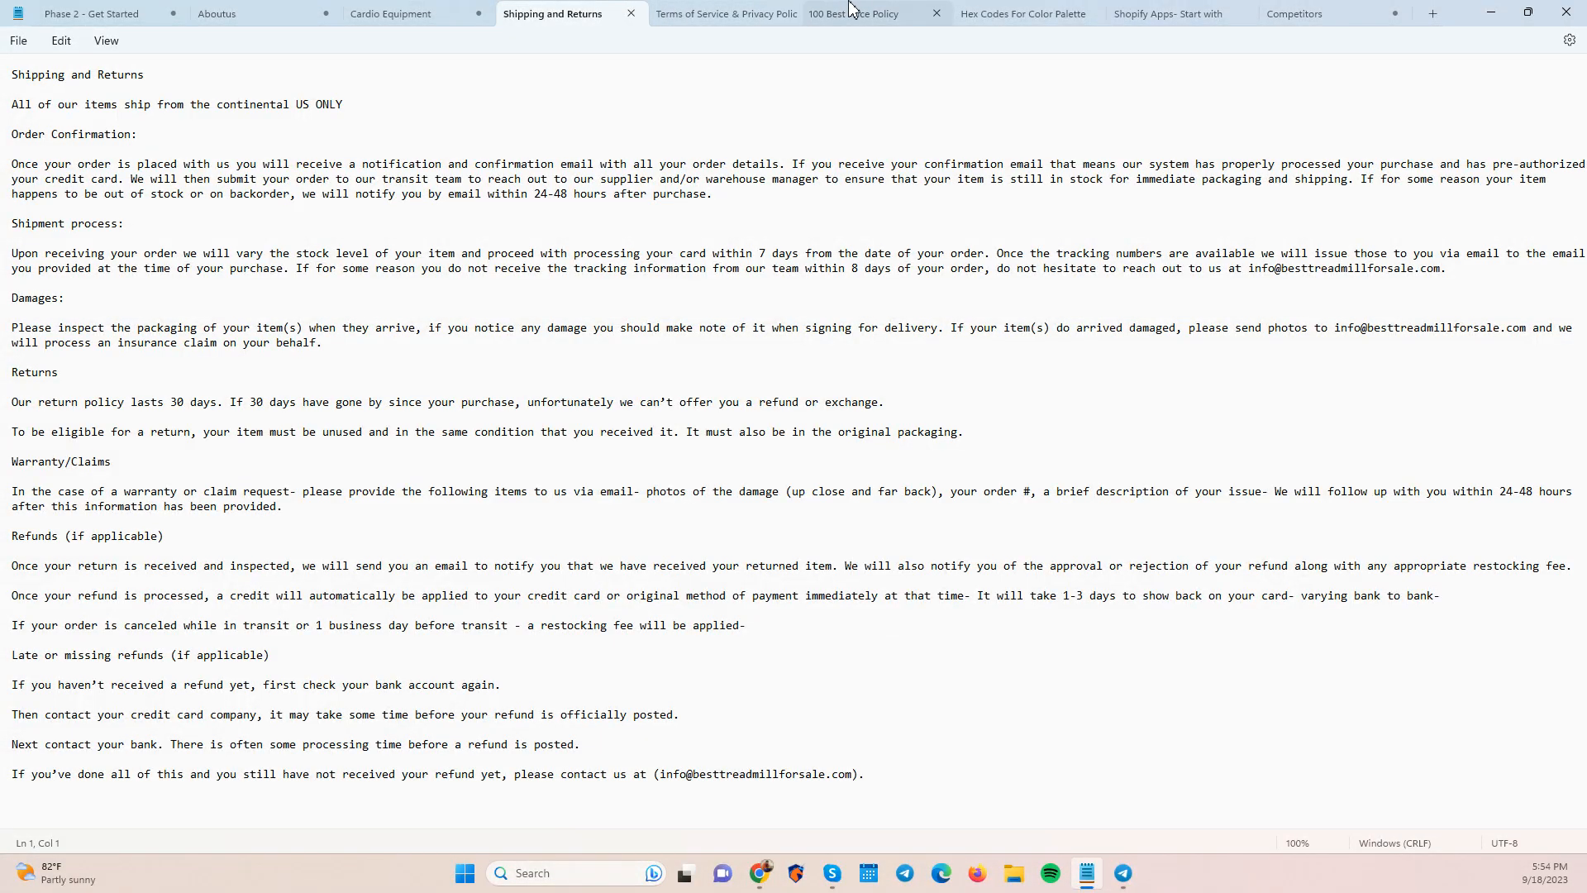
pyautogui.click(244, 12)
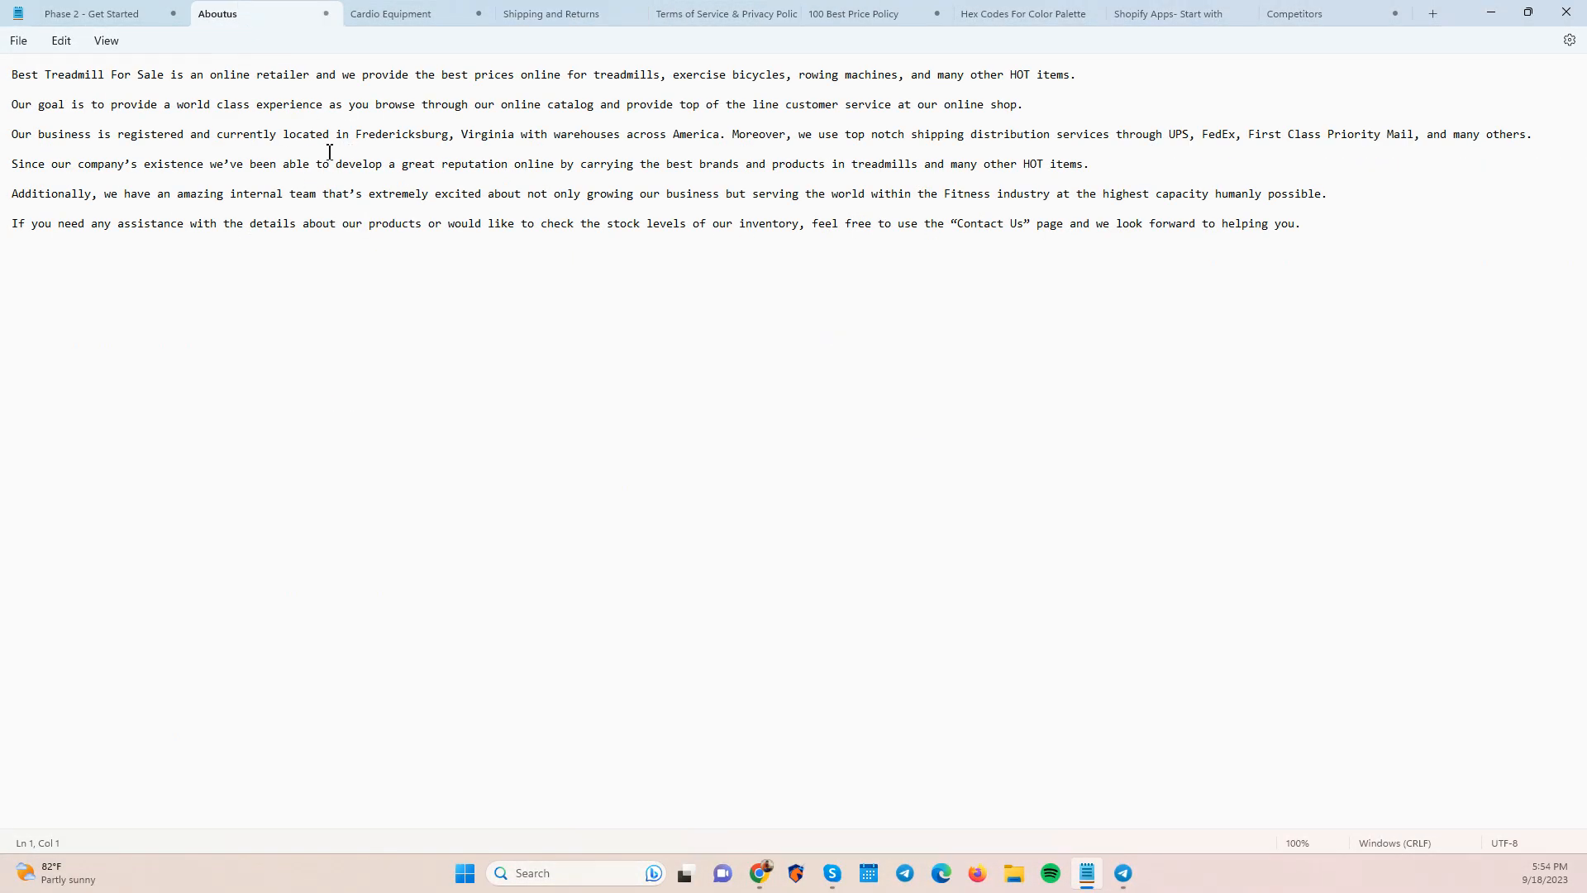
pyautogui.click(149, 10)
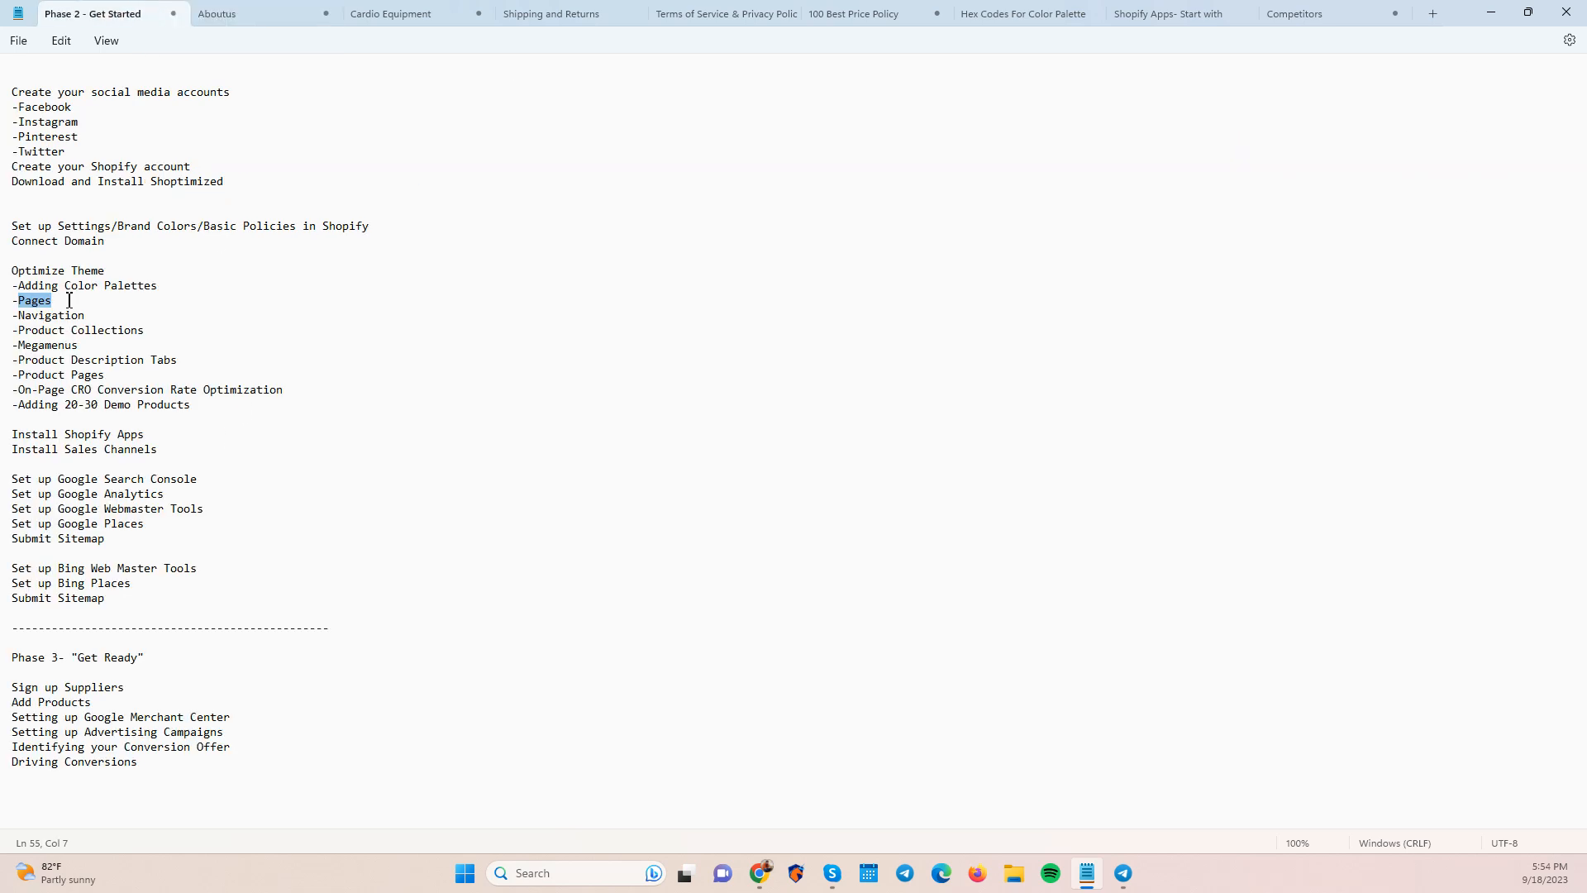
pyautogui.click(84, 330)
# Switch to the Shopify theme editor, save the Shoptimized theme and go to the online store's Pages list.
pyautogui.hotkey('alt', 'Tab')
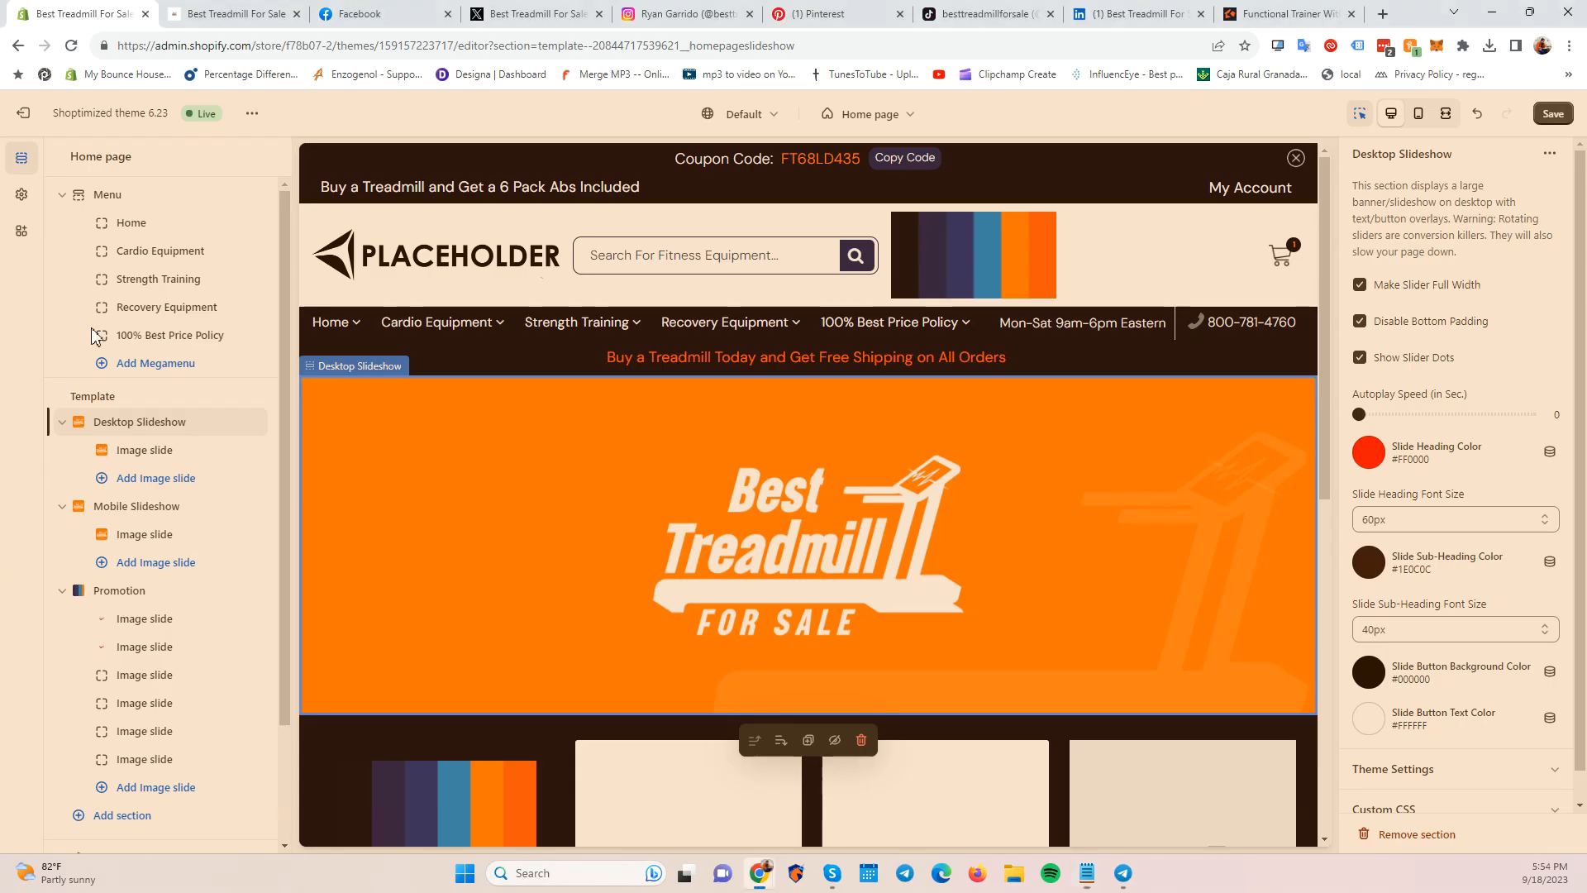
pyautogui.click(1553, 114)
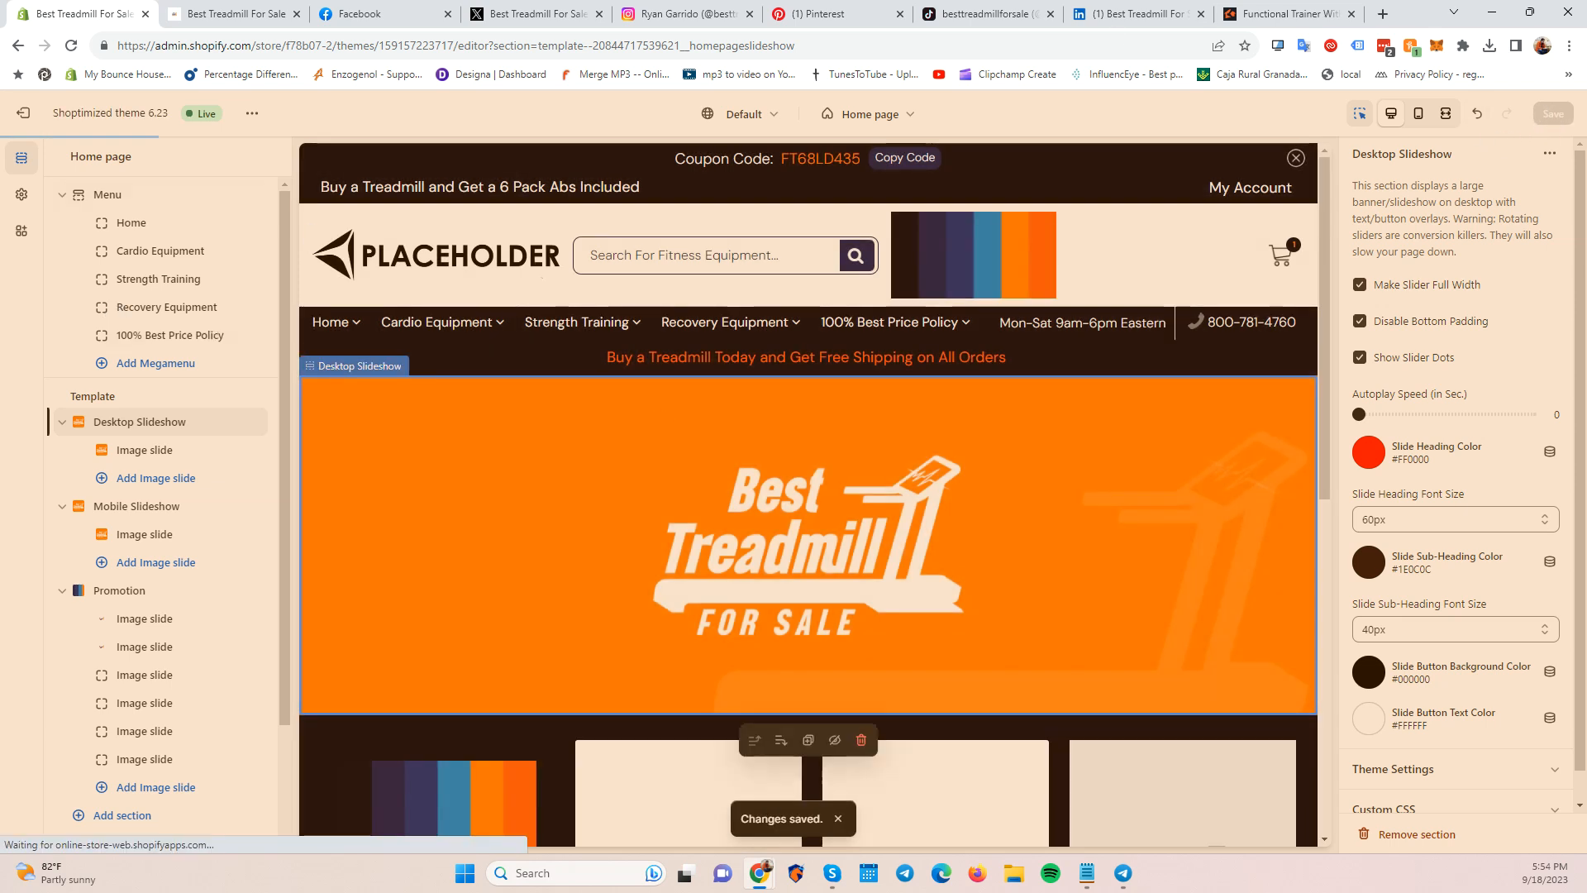
pyautogui.click(25, 118)
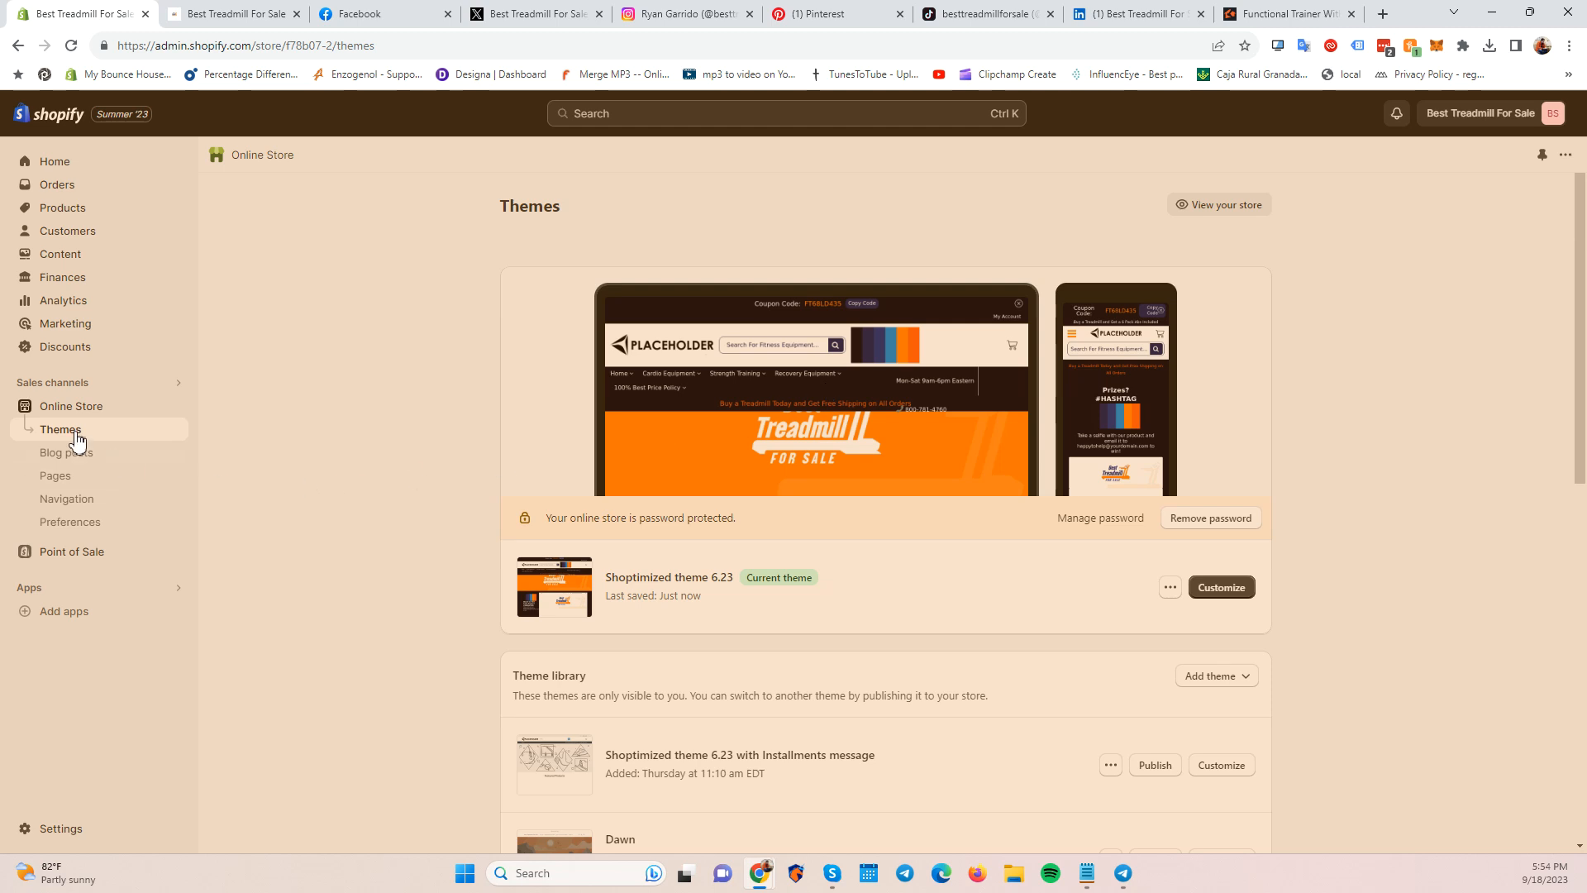
pyautogui.click(52, 477)
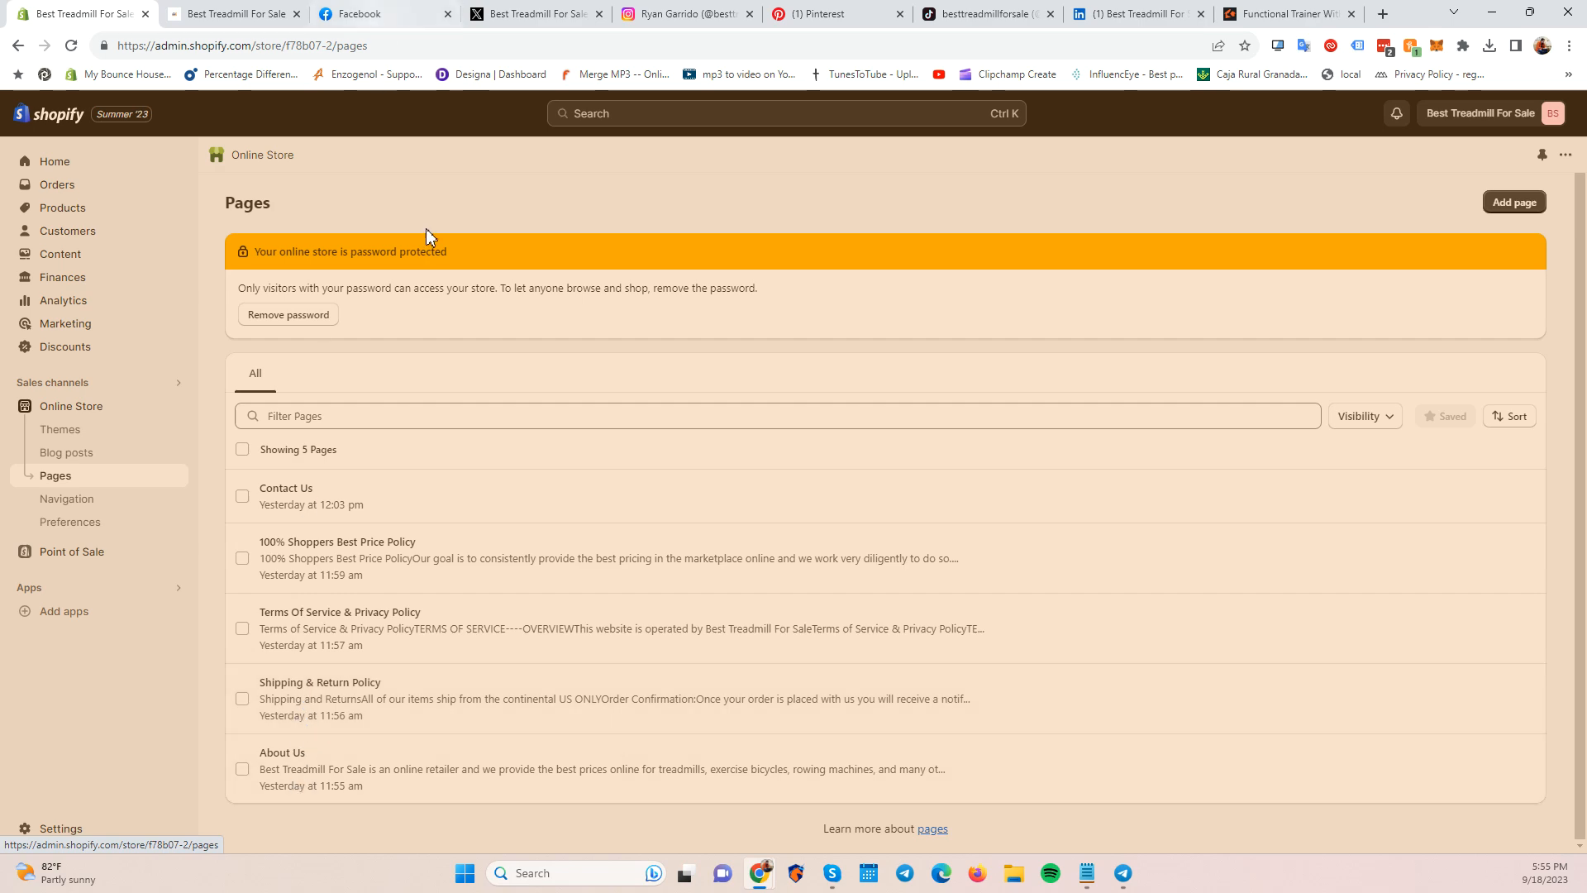
# Glance at the Notepad checklist, return to Shopify's Pages list, open the About Us page and look over its content.
pyautogui.hotkey('alt', 'Tab')
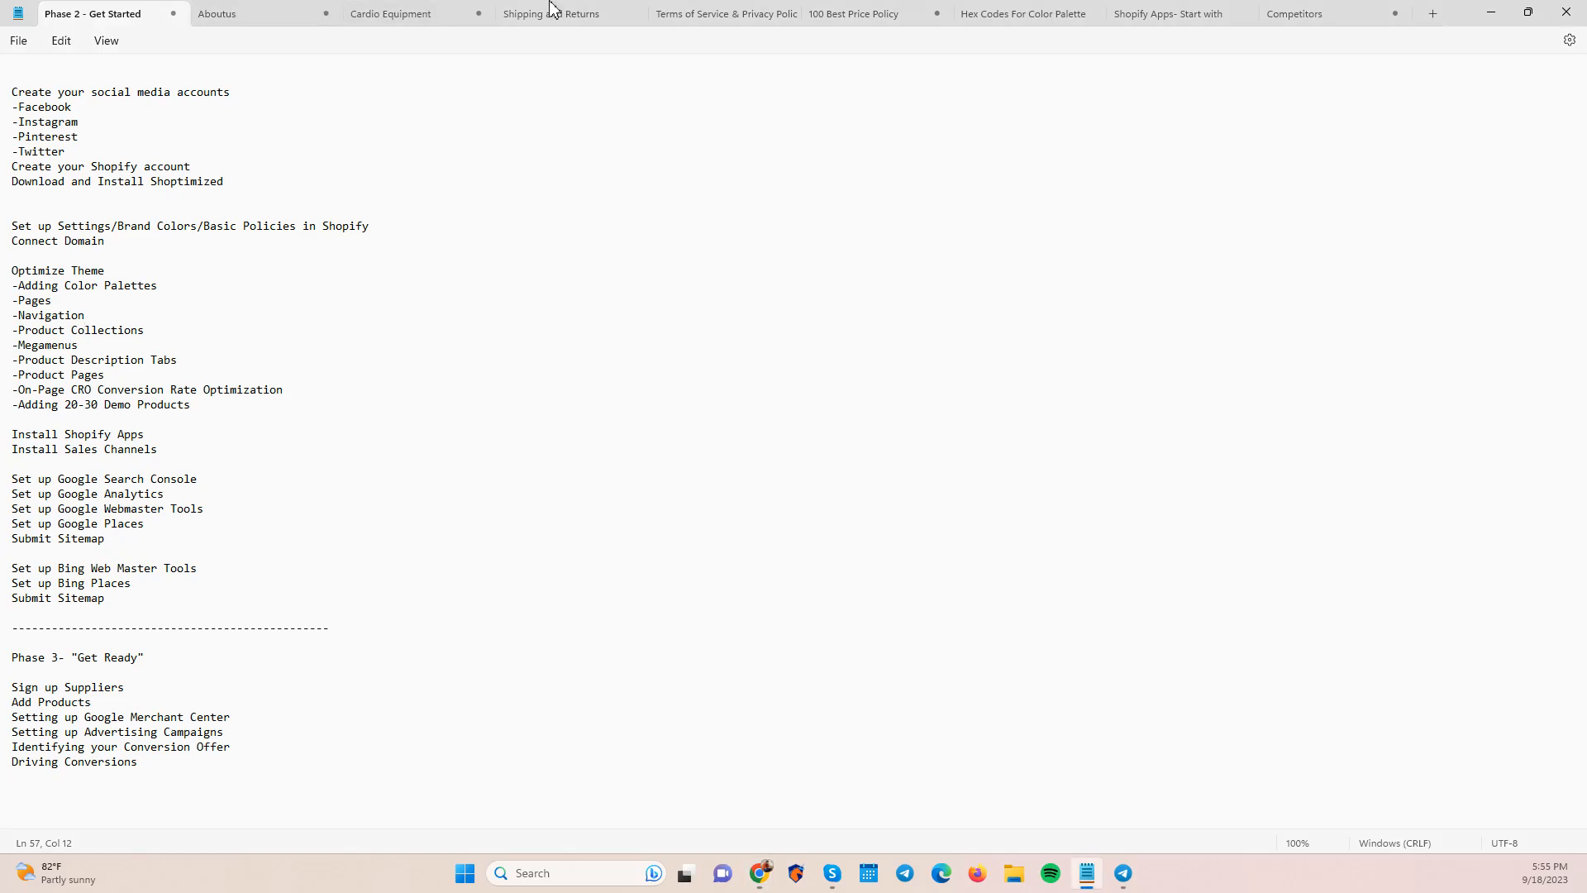
pyautogui.hotkey('alt', 'Tab')
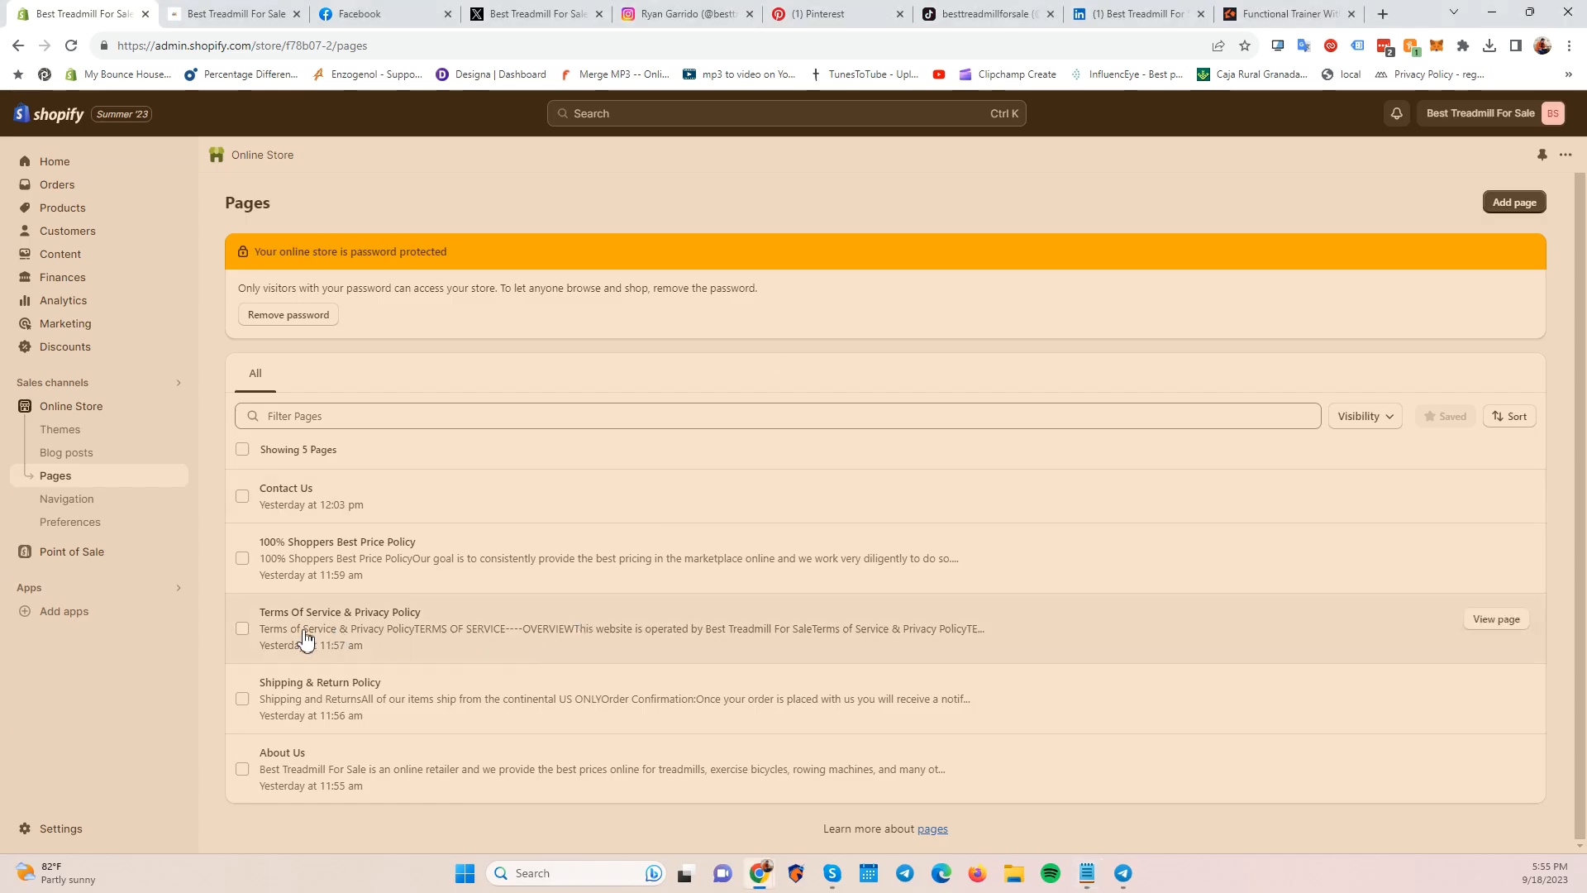
pyautogui.click(299, 759)
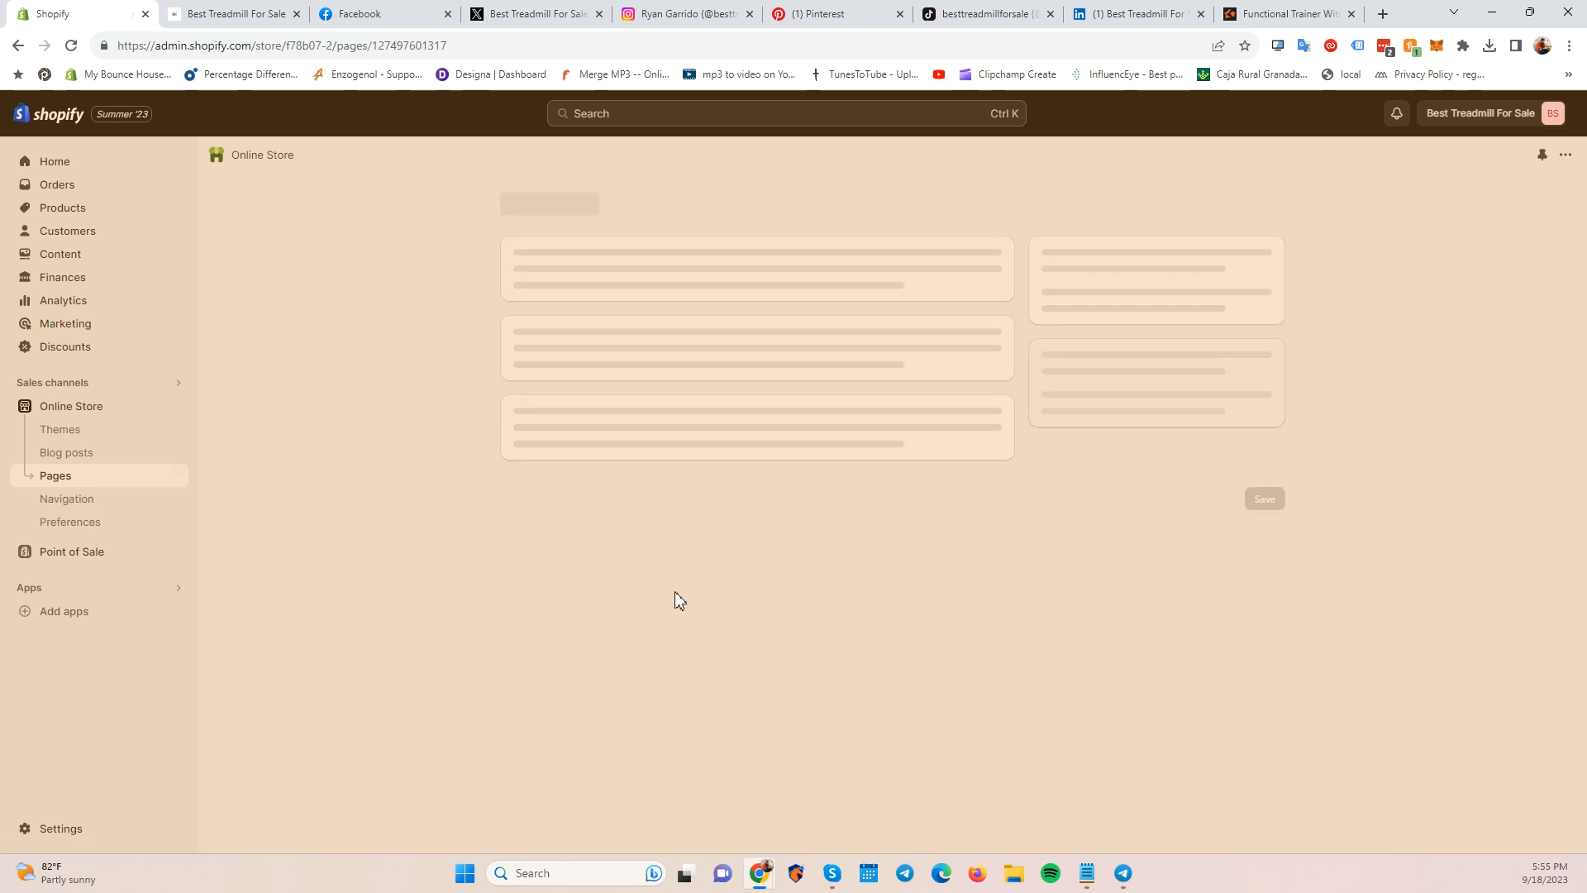
pyautogui.hotkey('alt', 'Left')
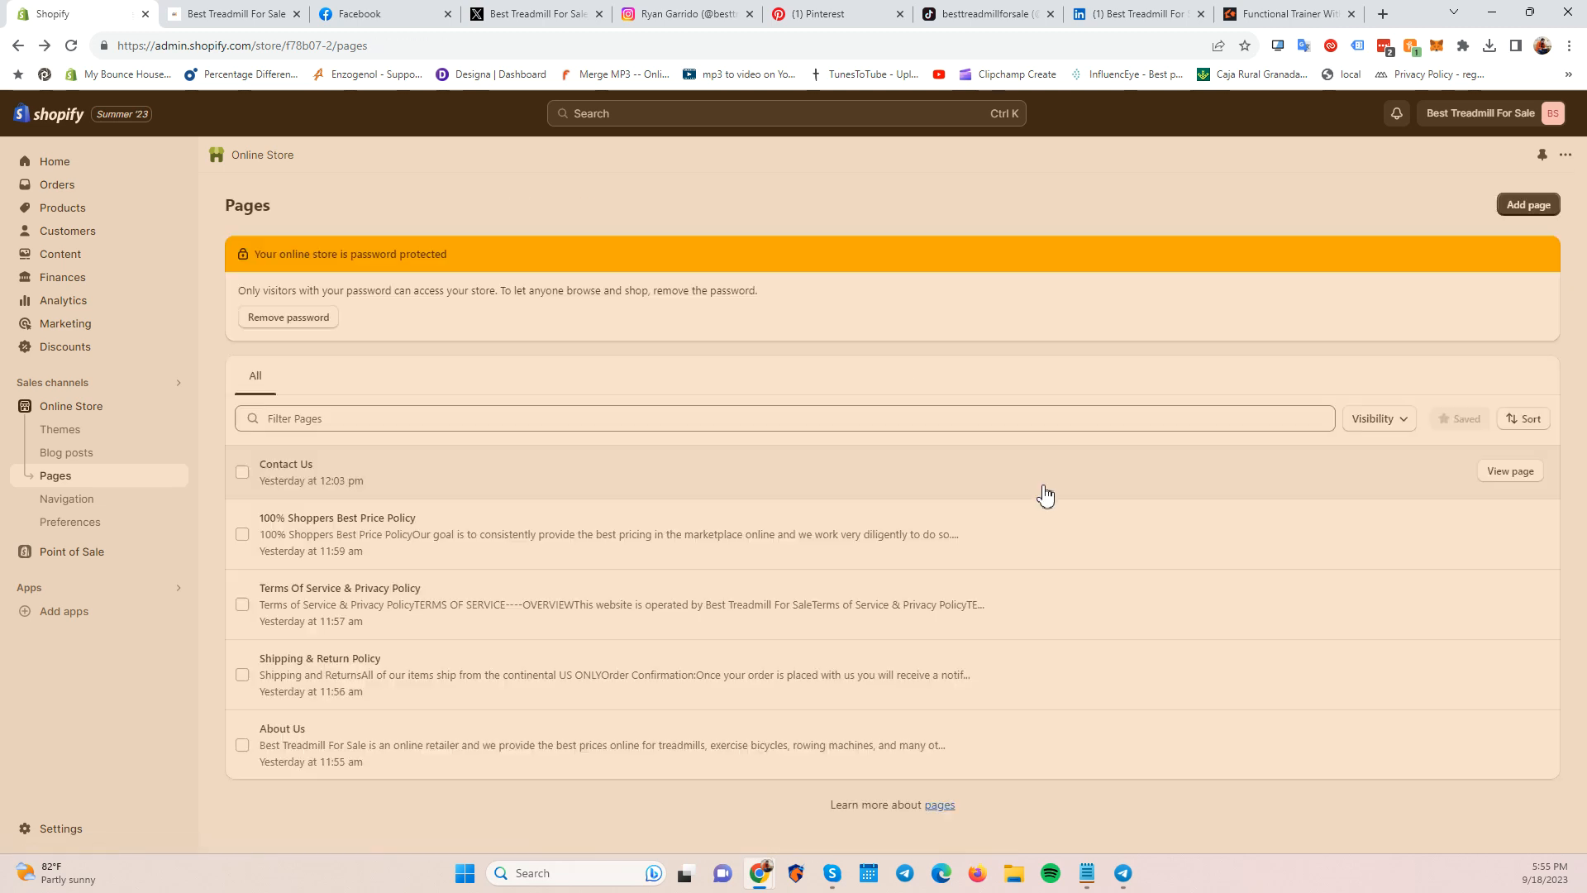
pyautogui.click(295, 765)
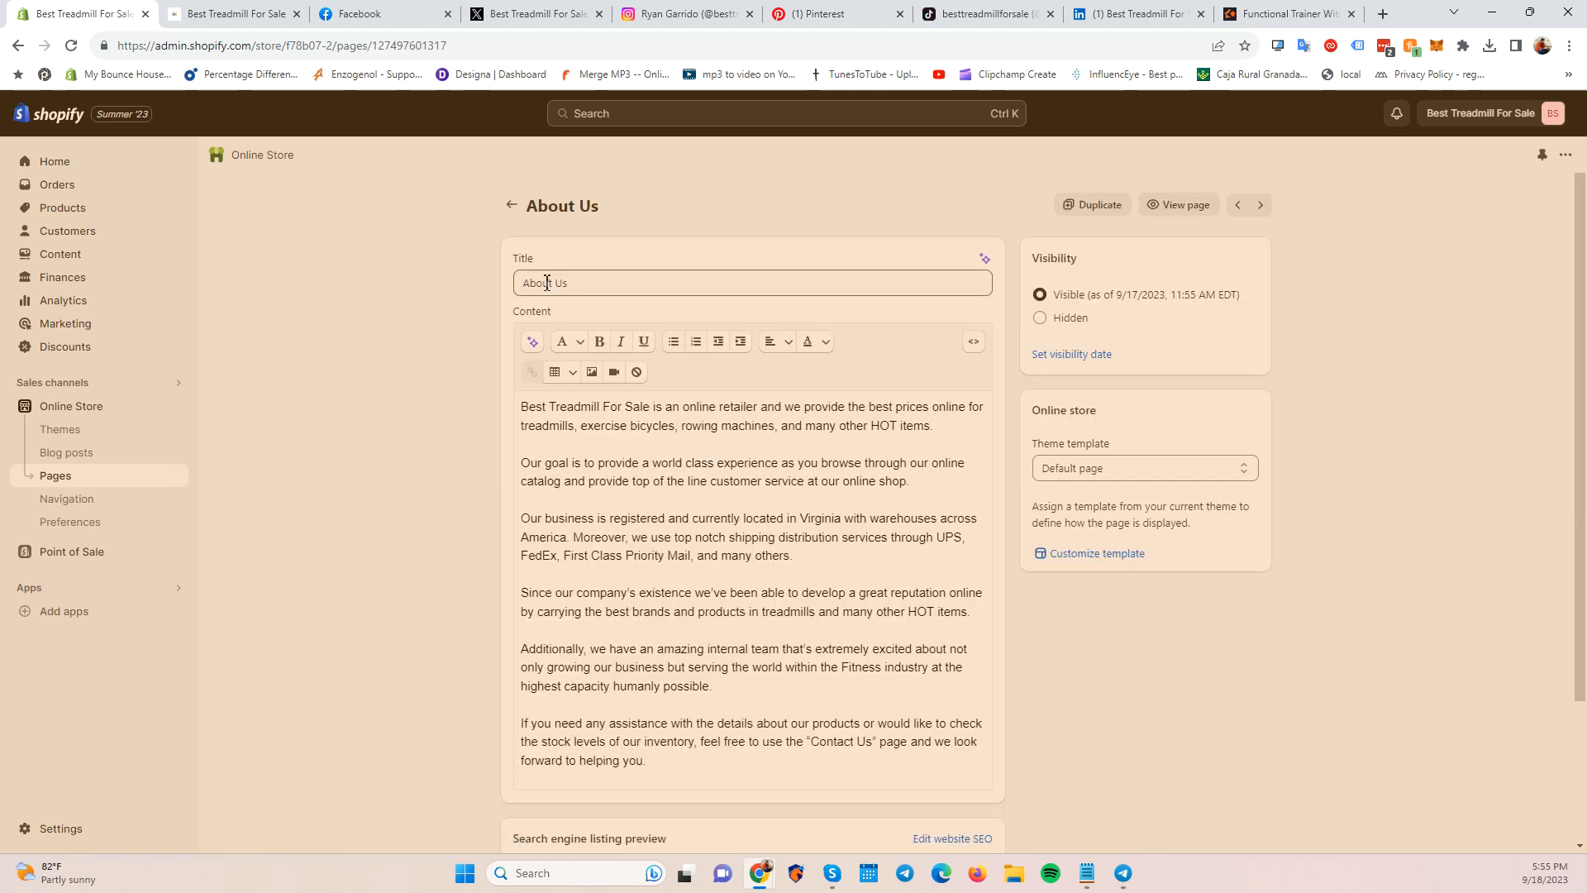
pyautogui.scroll(-2, 634, 491)
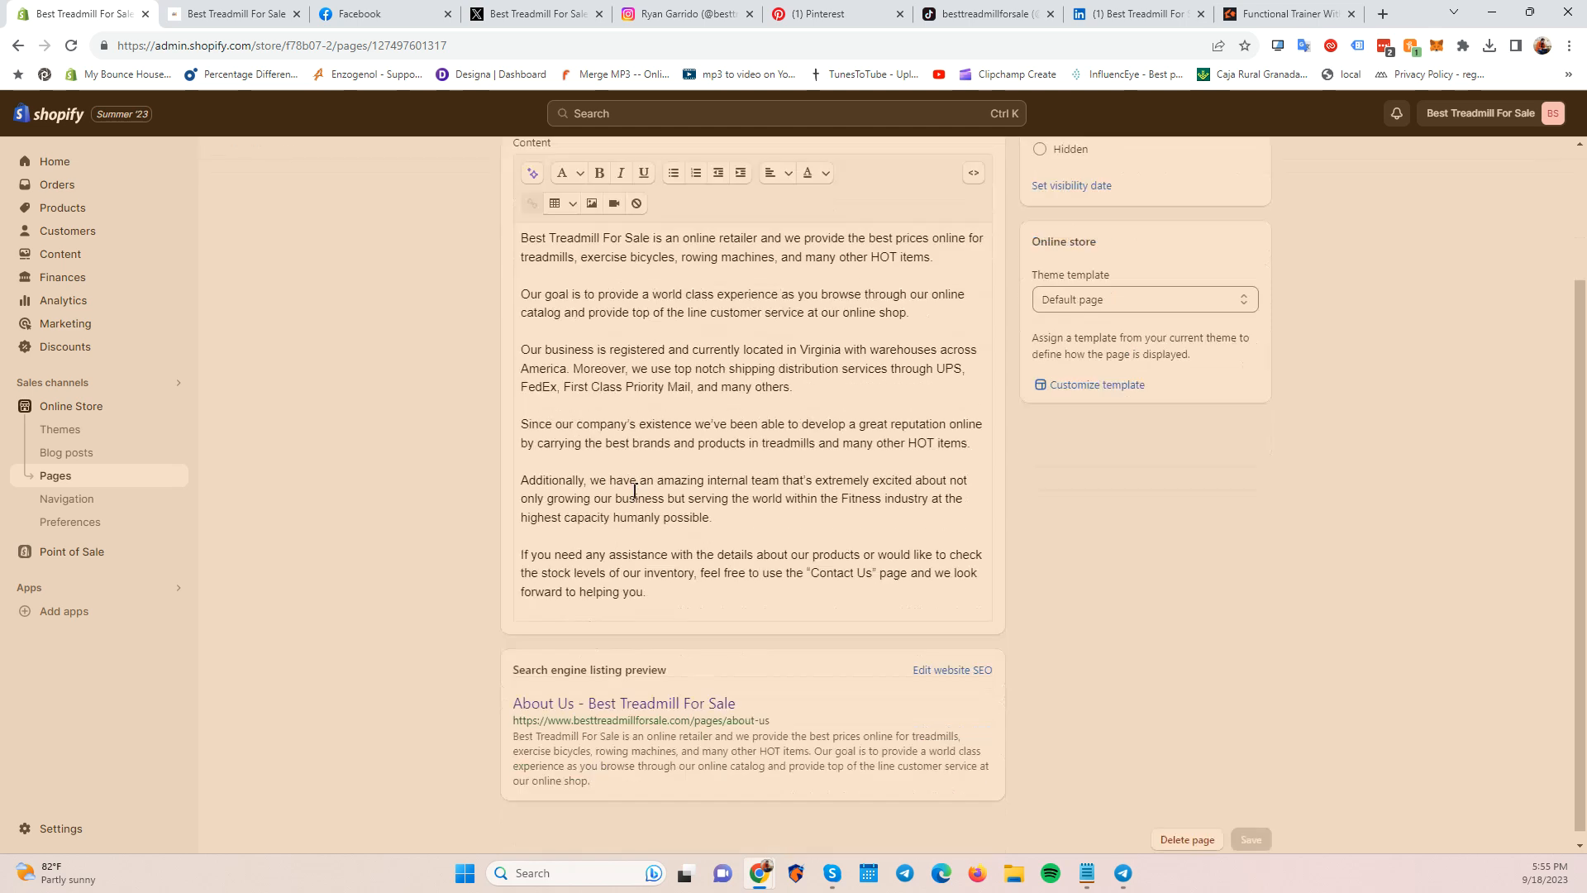
pyautogui.scroll(2, 742, 464)
pyautogui.scroll(-2, 808, 516)
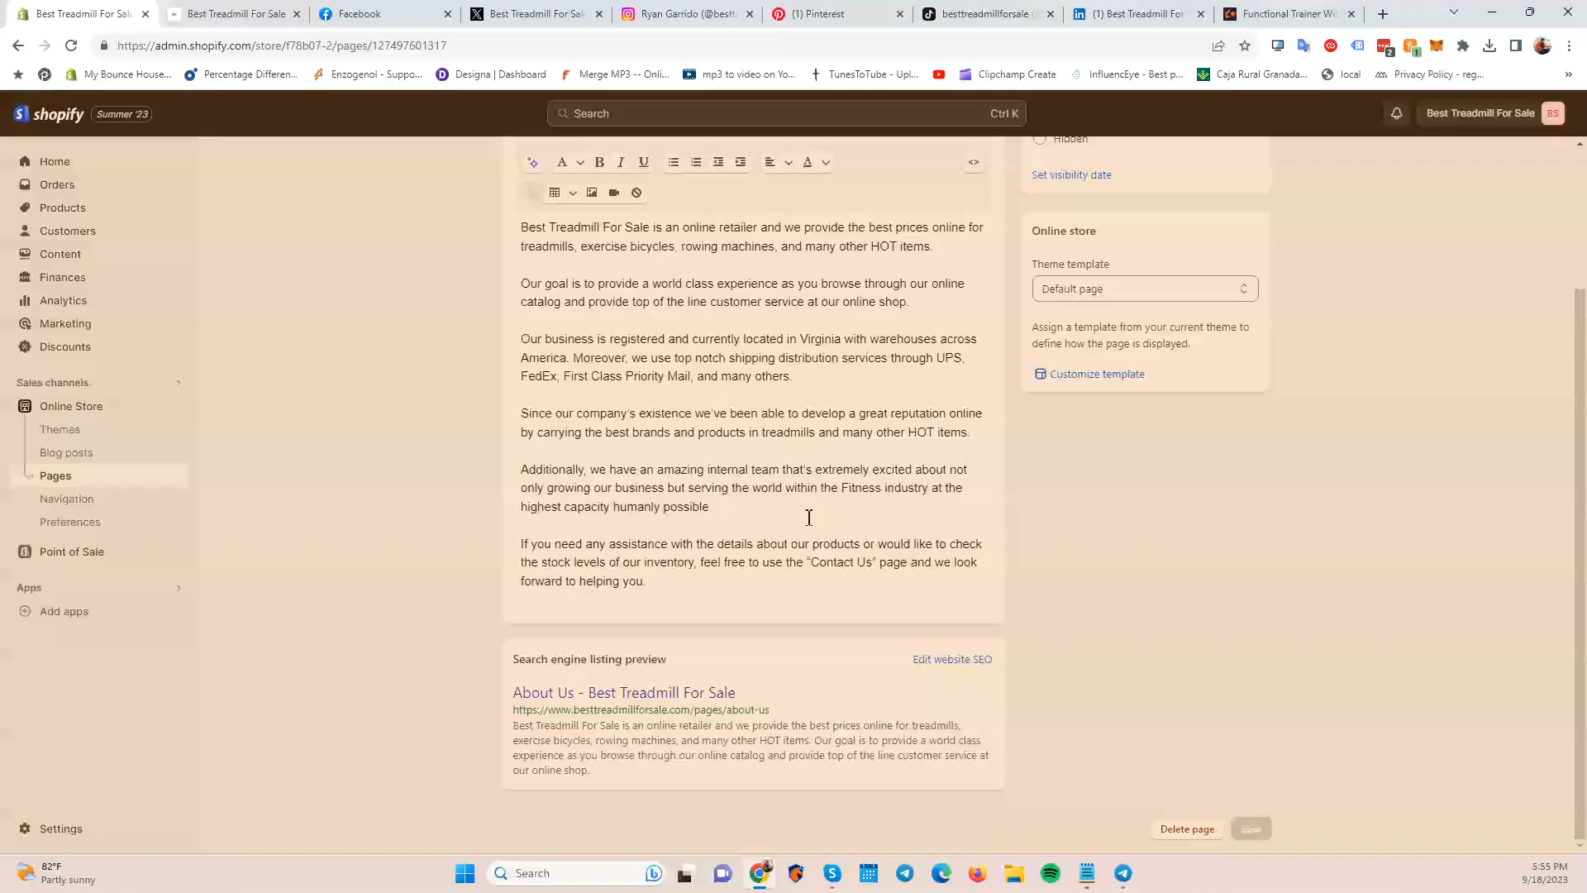
# Open the website SEO fields of the About Us page and examine its page title and meta description.
pyautogui.click(957, 661)
pyautogui.scroll(-3, 826, 703)
pyautogui.moveTo(523, 580); pyautogui.dragTo(705, 577)
pyautogui.click(926, 560)
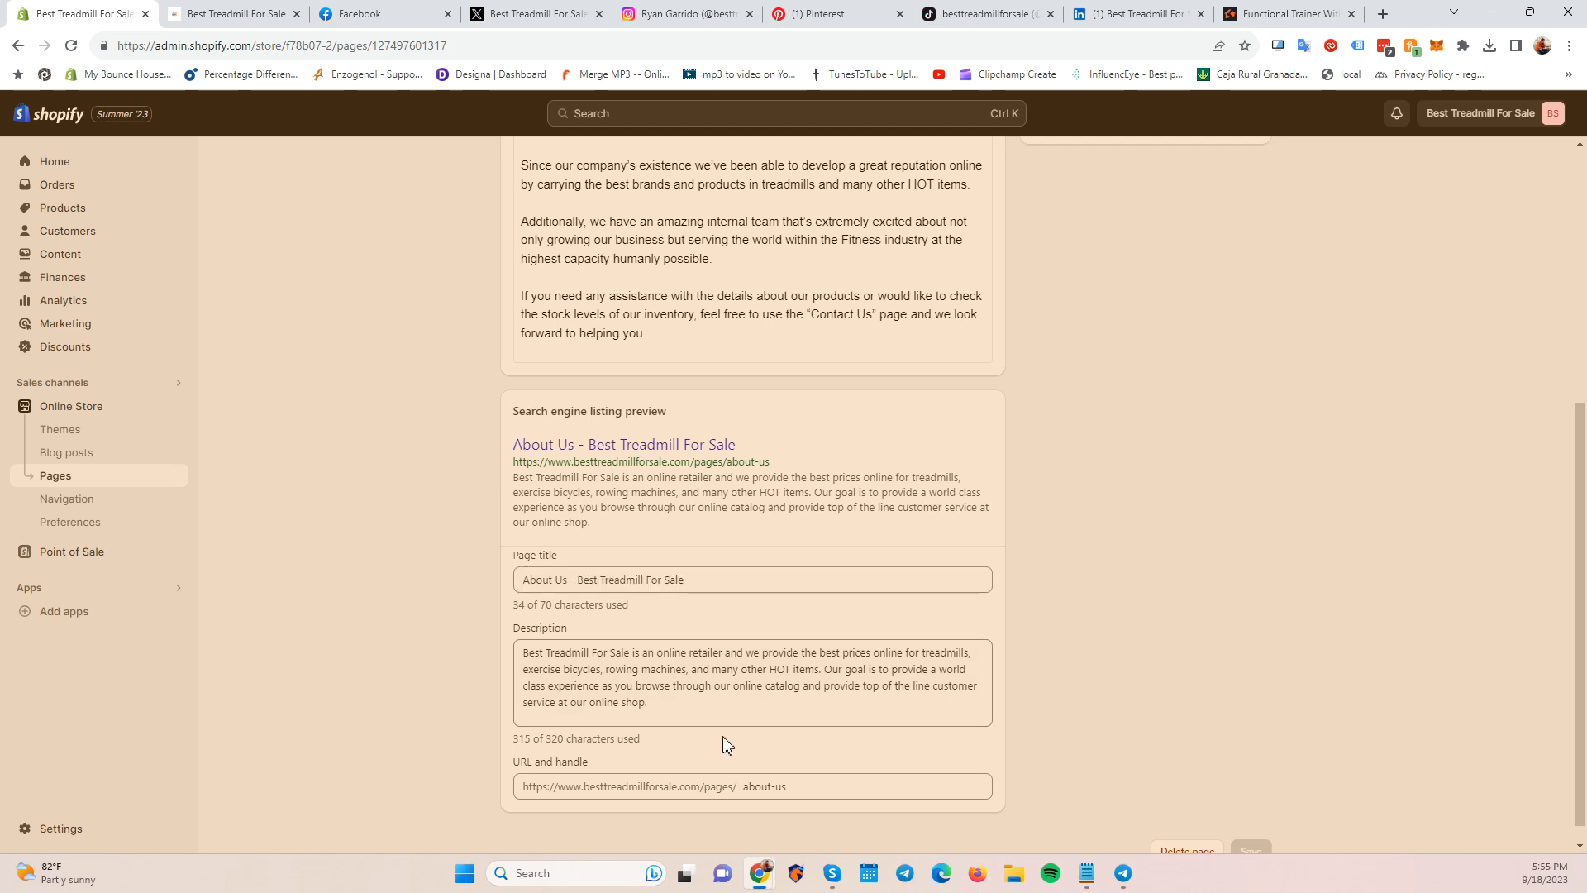
pyautogui.click(672, 697)
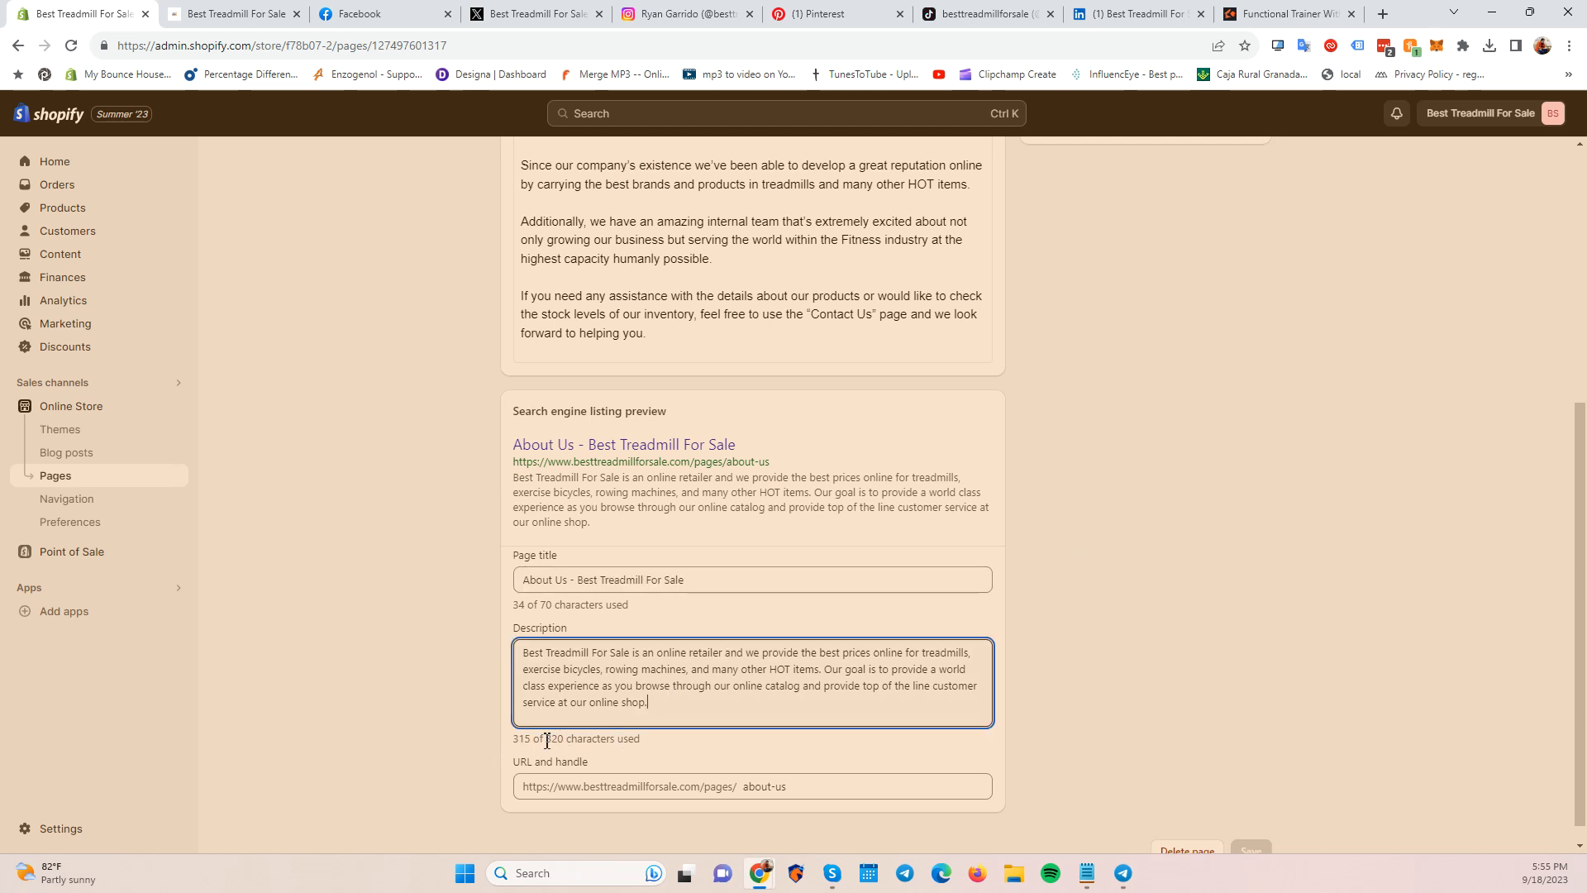
# Compare the About Us body text with its meta description and highlight the description's character limit.
pyautogui.scroll(5, 717, 465)
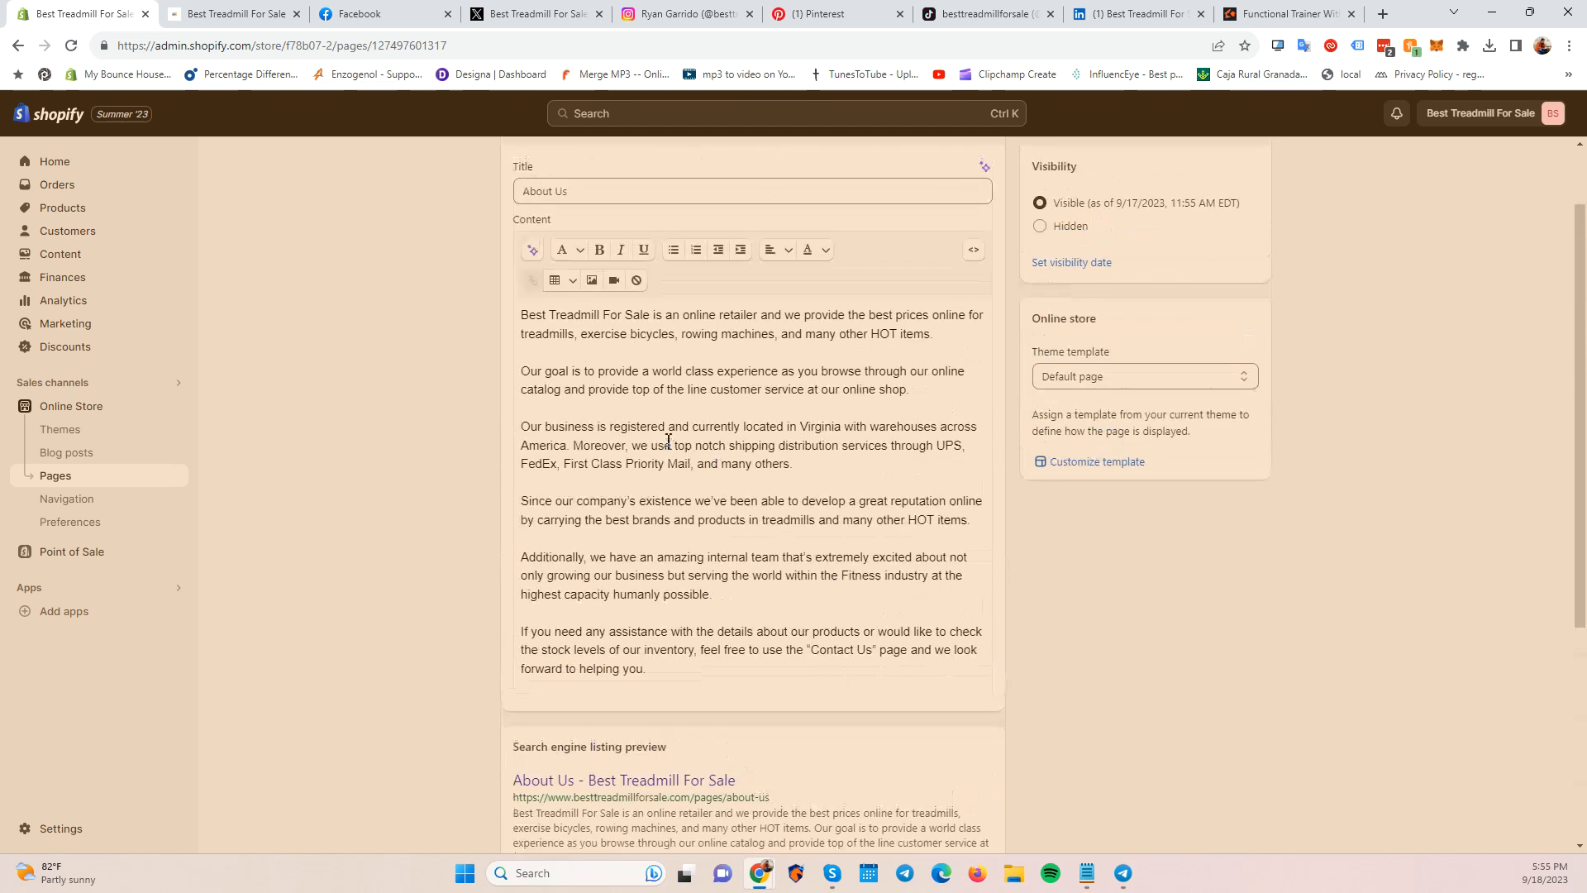
pyautogui.scroll(-4, 832, 457)
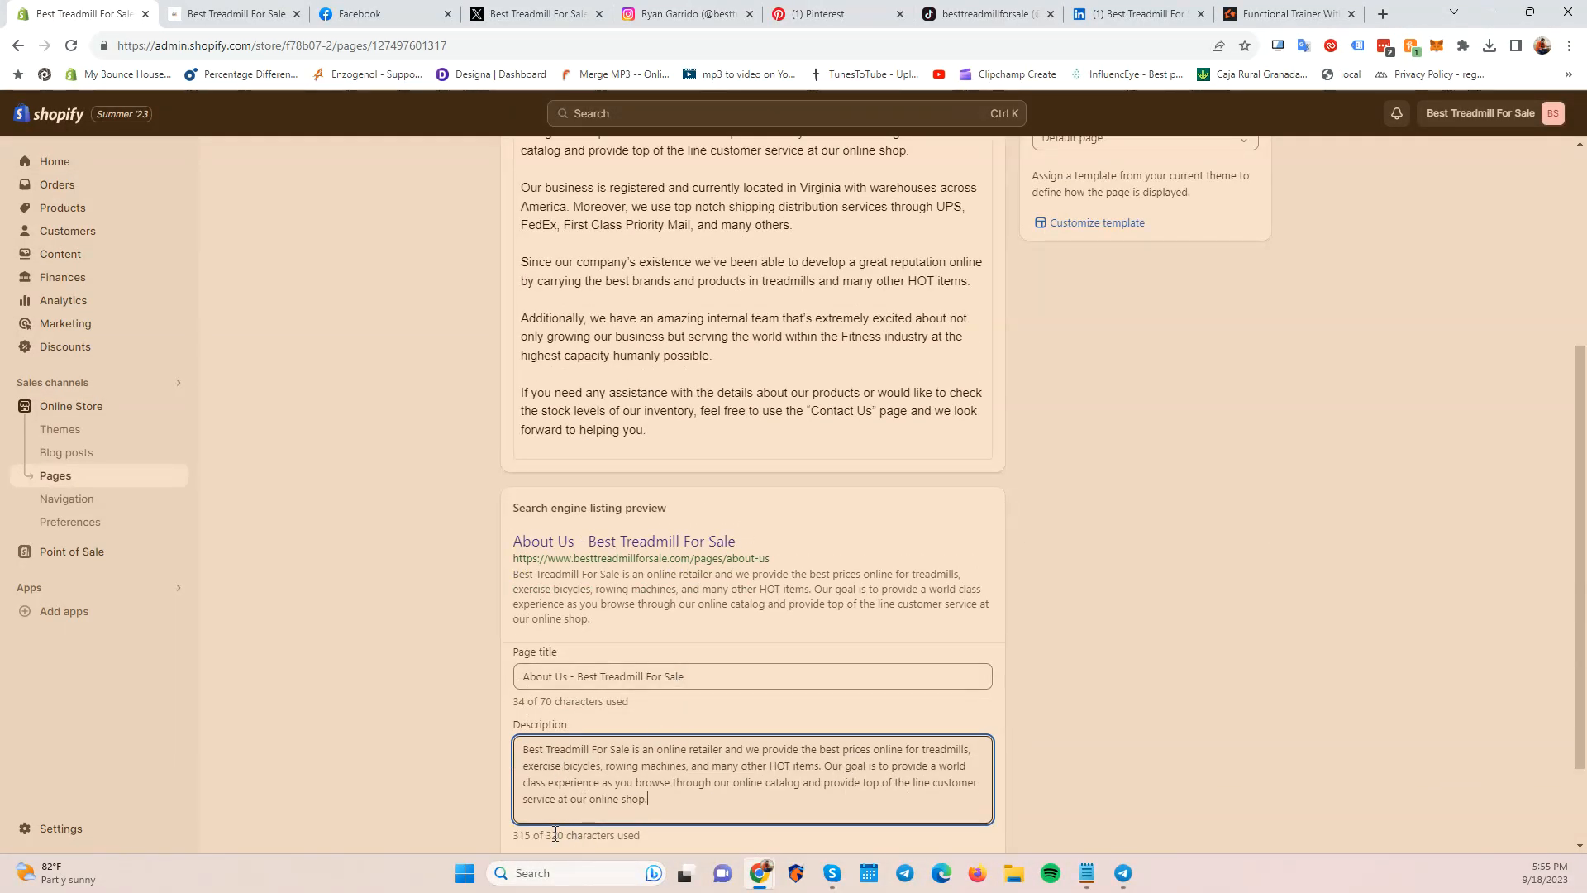
pyautogui.scroll(-1, 556, 833)
pyautogui.moveTo(543, 752); pyautogui.dragTo(565, 750)
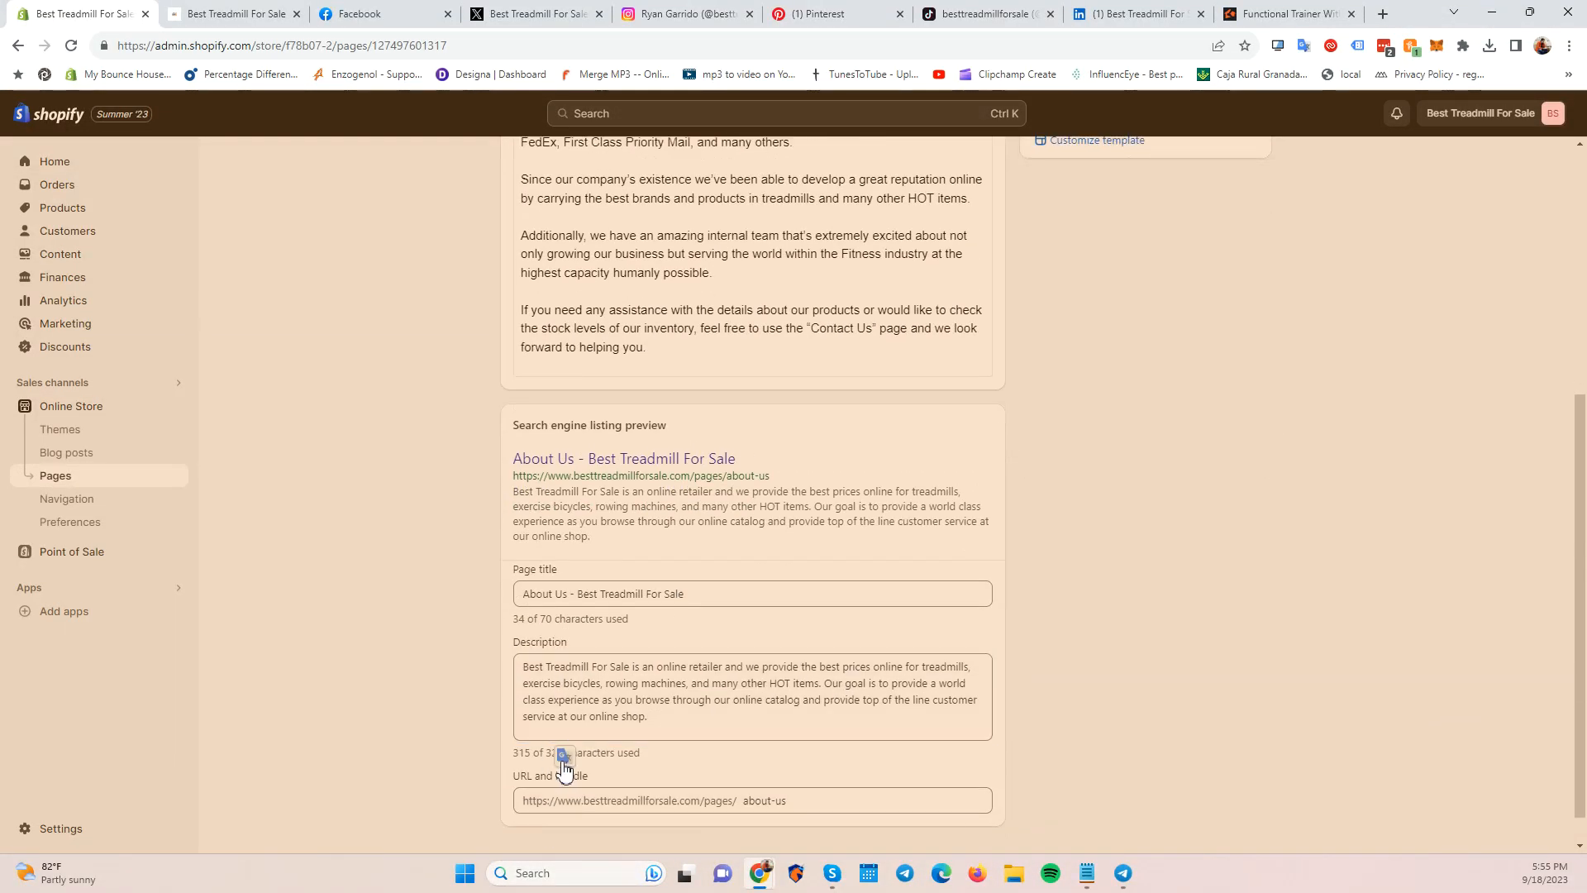
pyautogui.scroll(5, 557, 754)
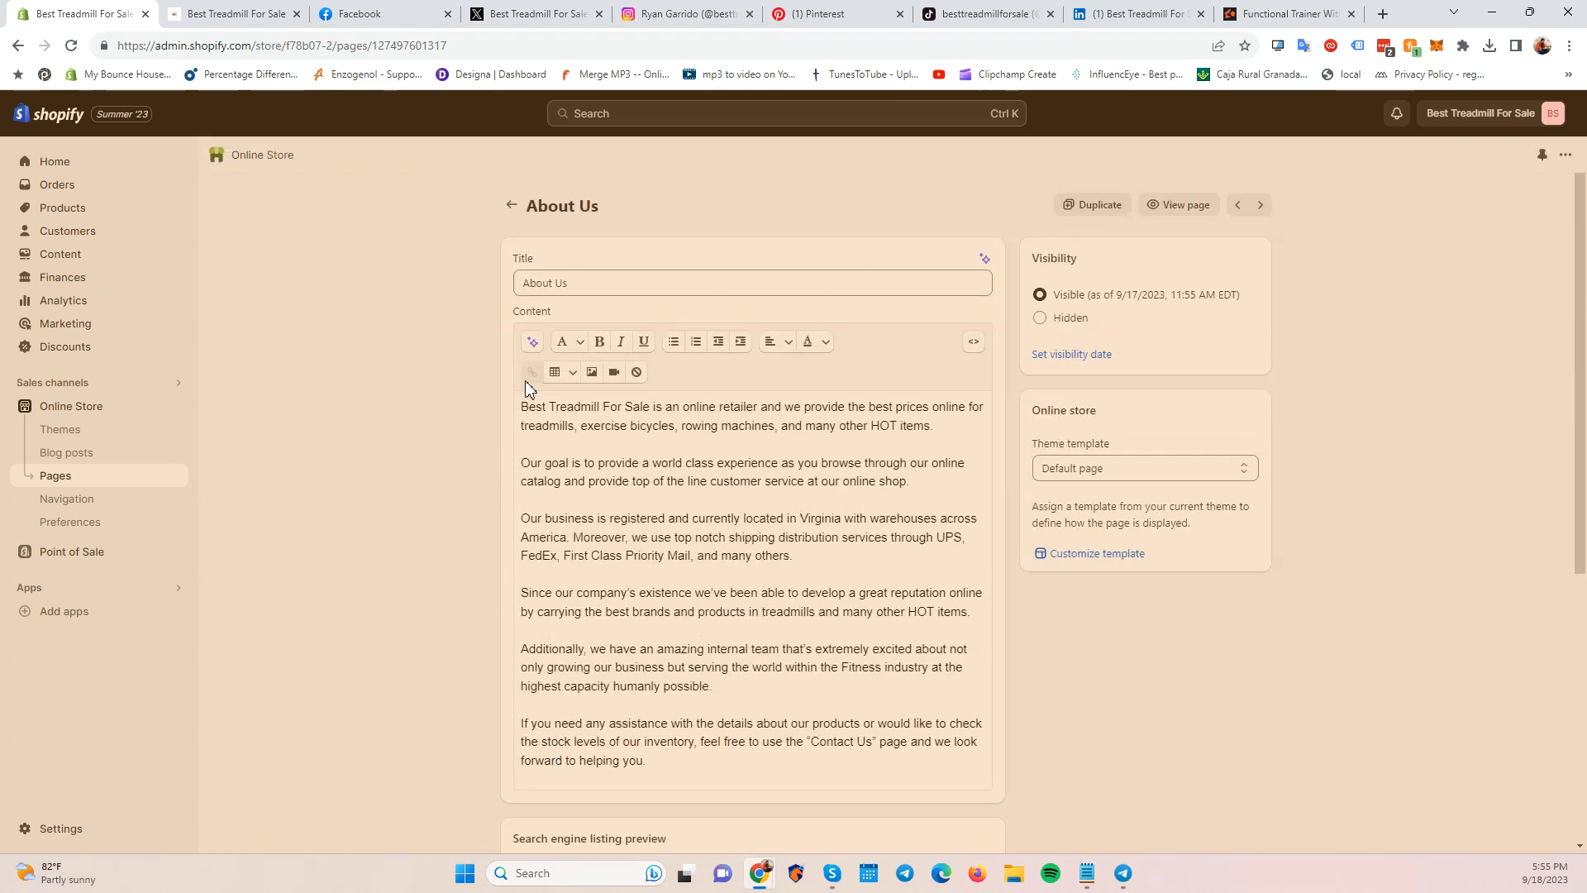
pyautogui.scroll(-5, 1144, 760)
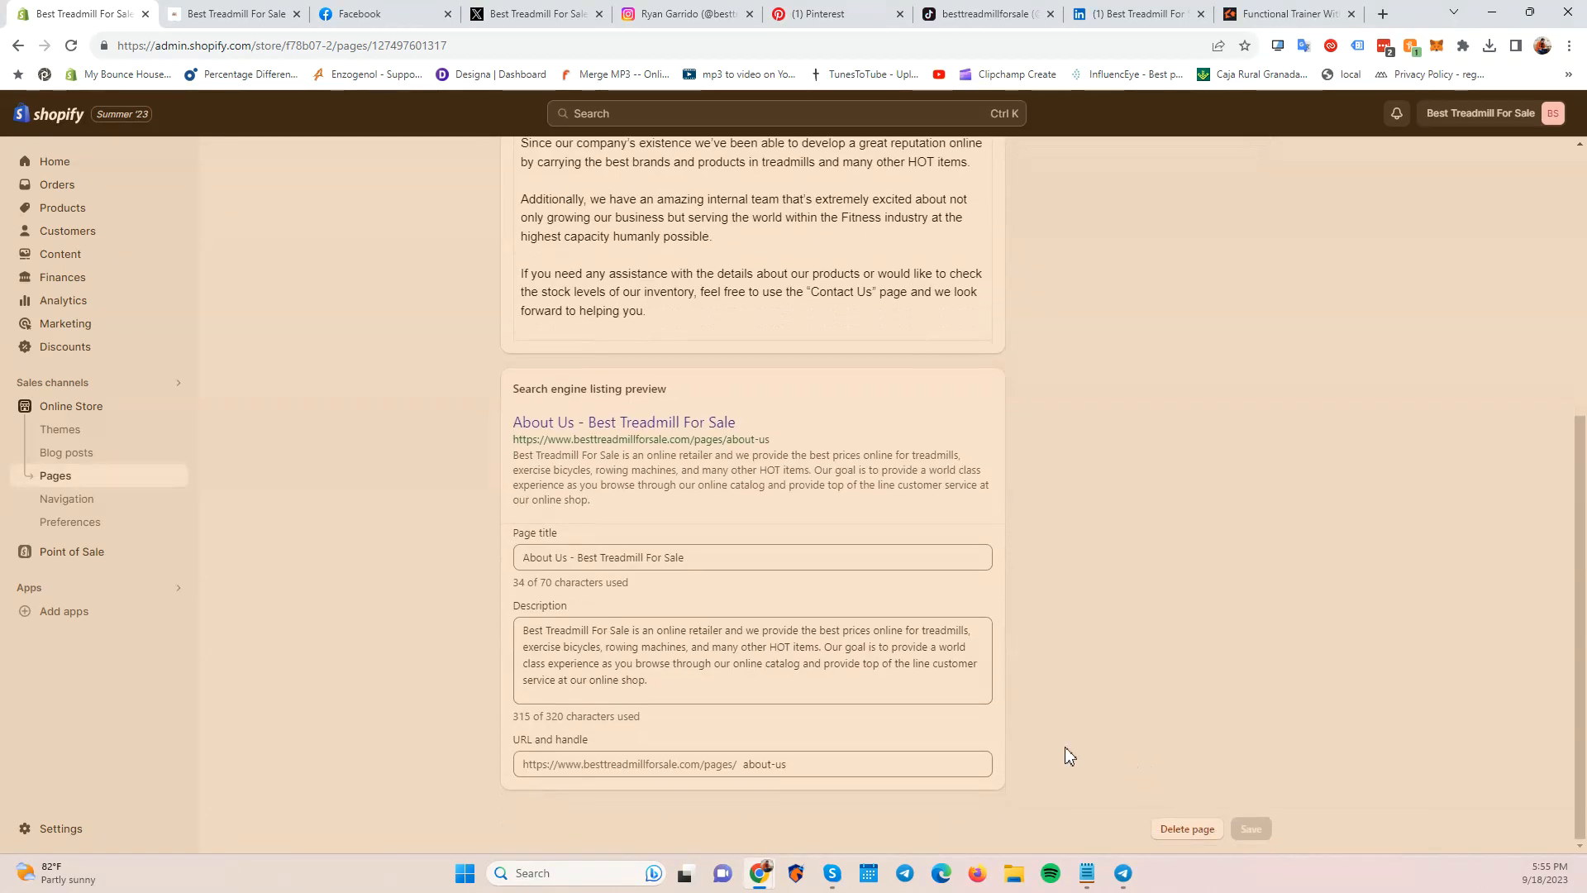
# Highlight the About Us page's search engine listing preview heading and the store name within its SEO page title.
pyautogui.moveTo(510, 400); pyautogui.dragTo(676, 405)
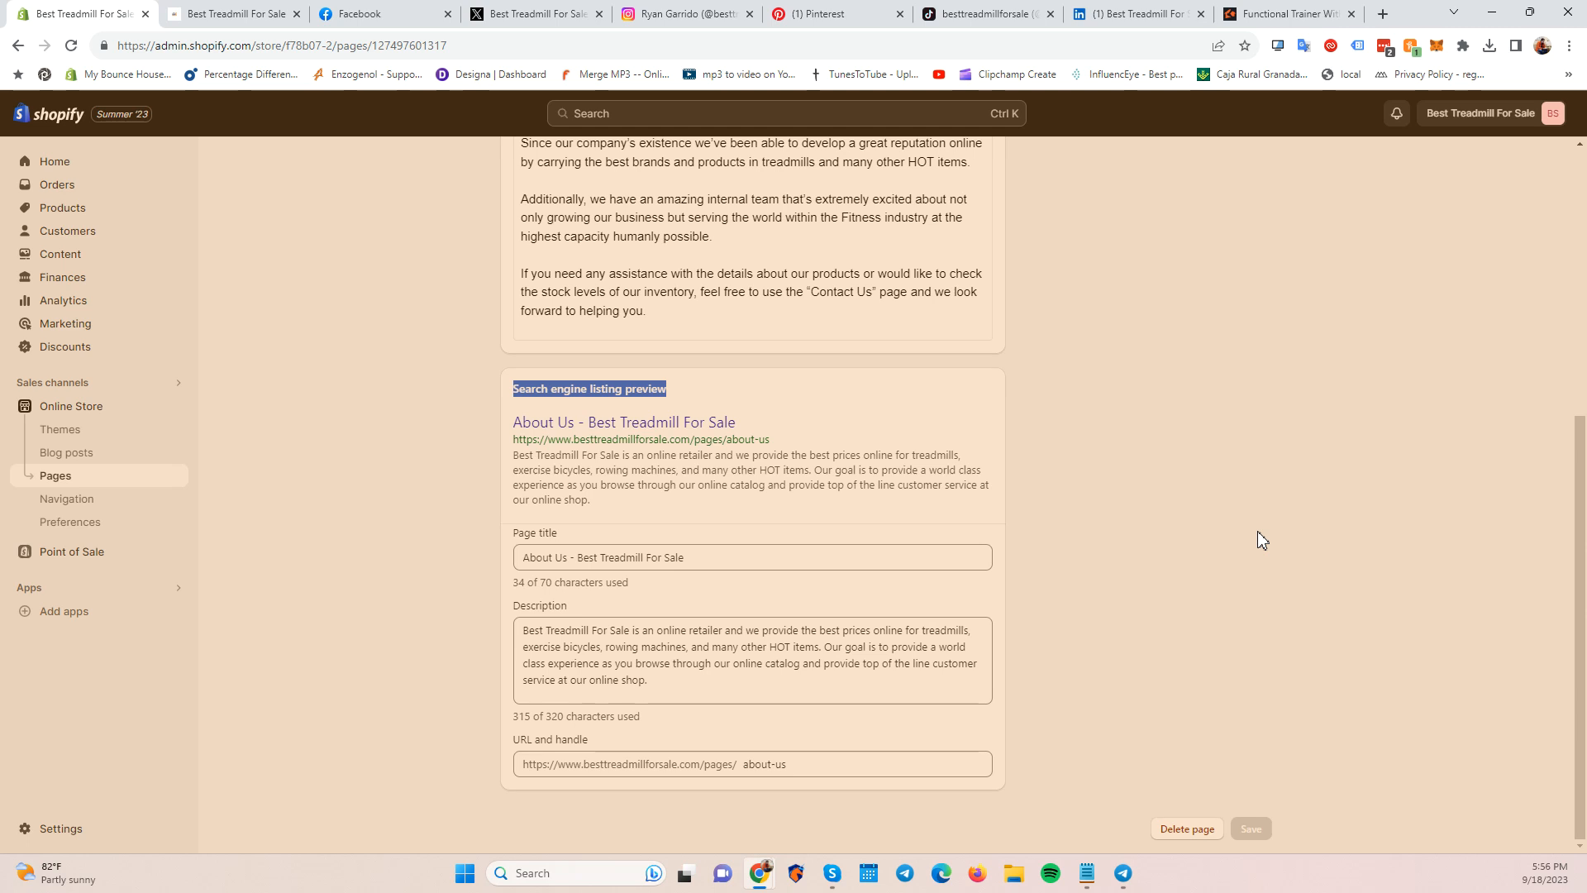
pyautogui.click(592, 691)
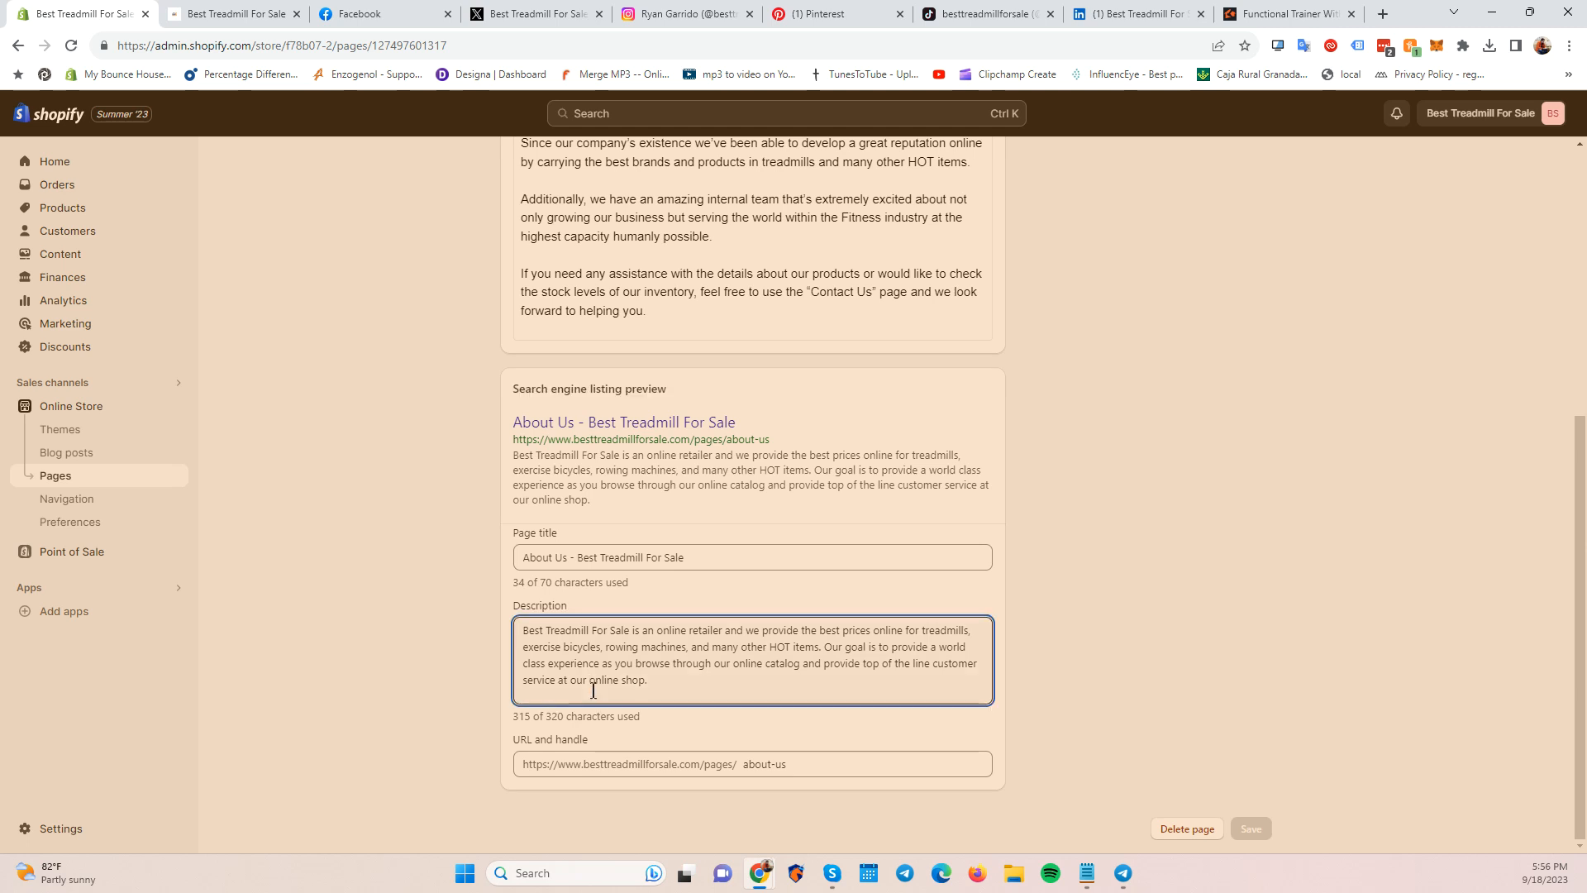
pyautogui.moveTo(576, 559); pyautogui.dragTo(686, 560)
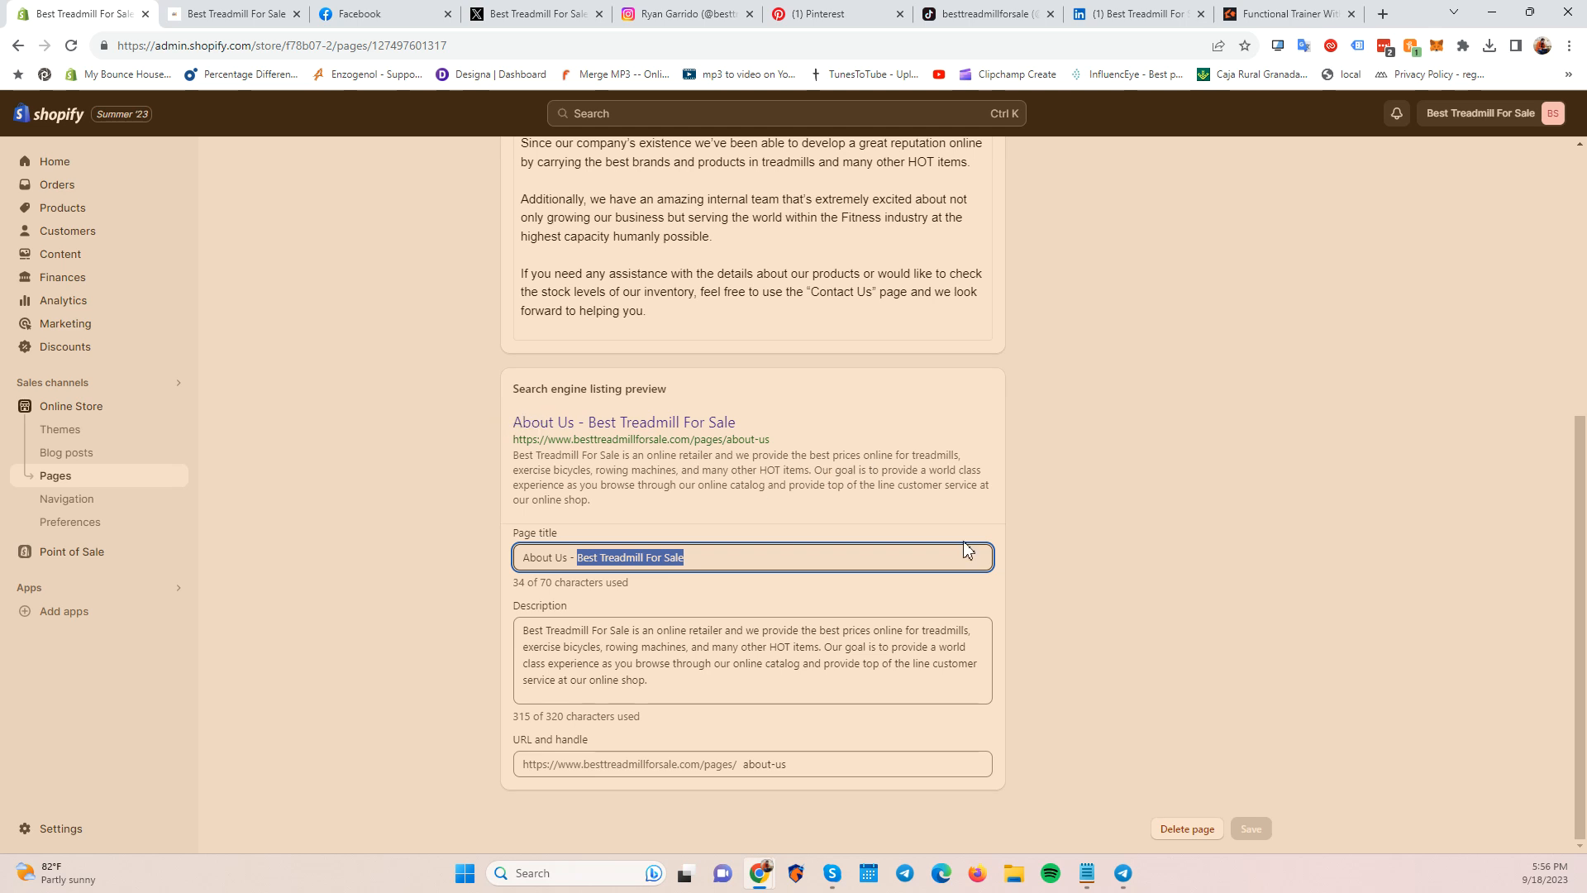
pyautogui.scroll(5, 1000, 570)
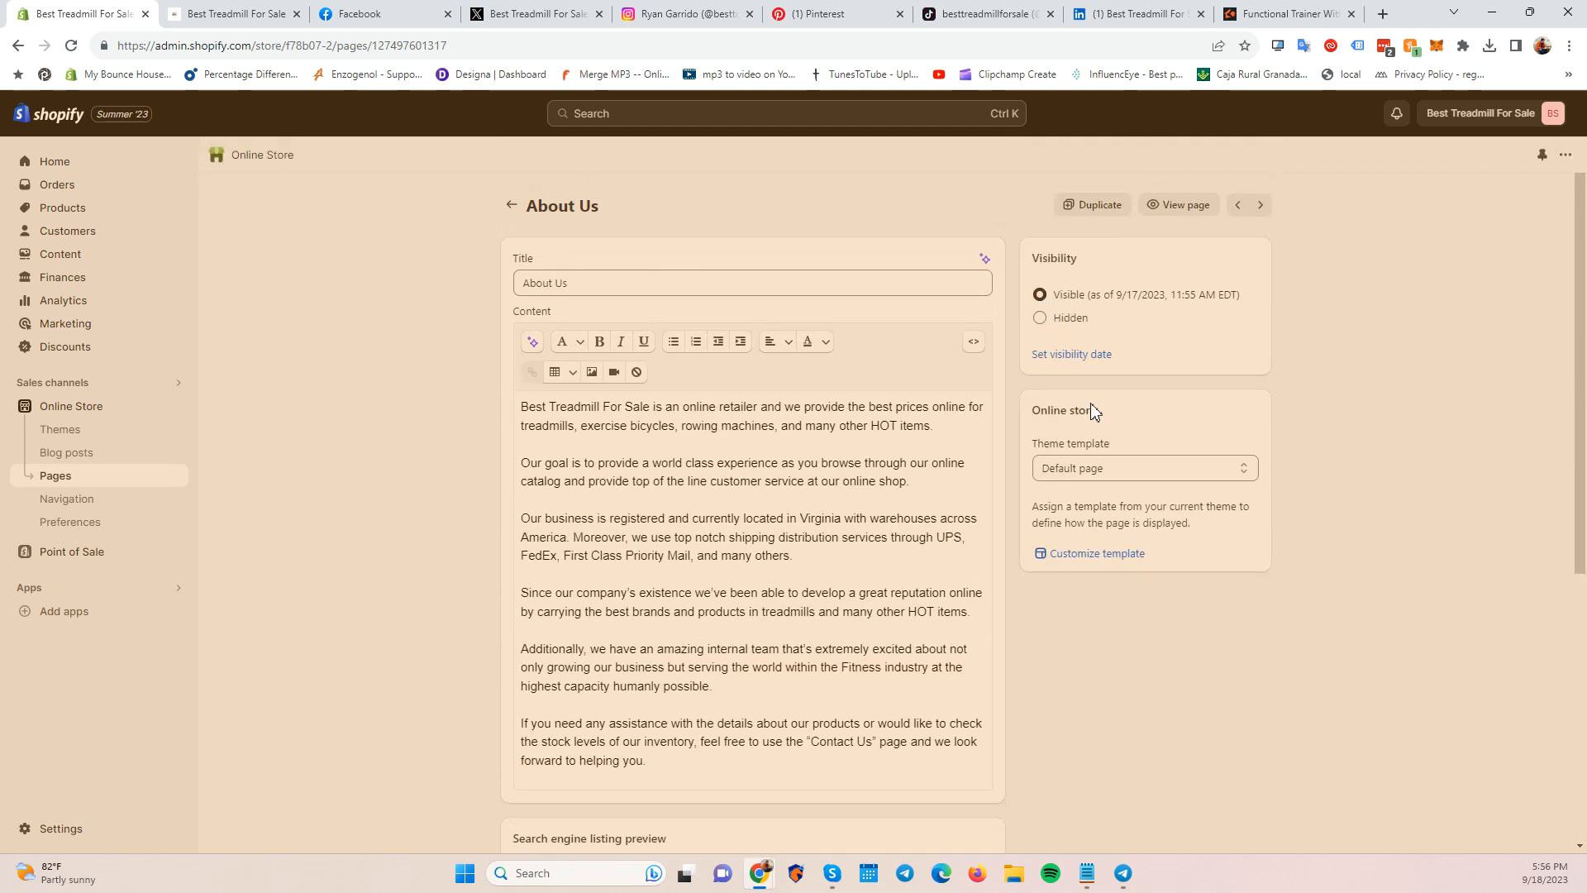
# Return to the Pages list, open the 100% Shoppers Best Price Policy page and read through its content.
pyautogui.click(511, 208)
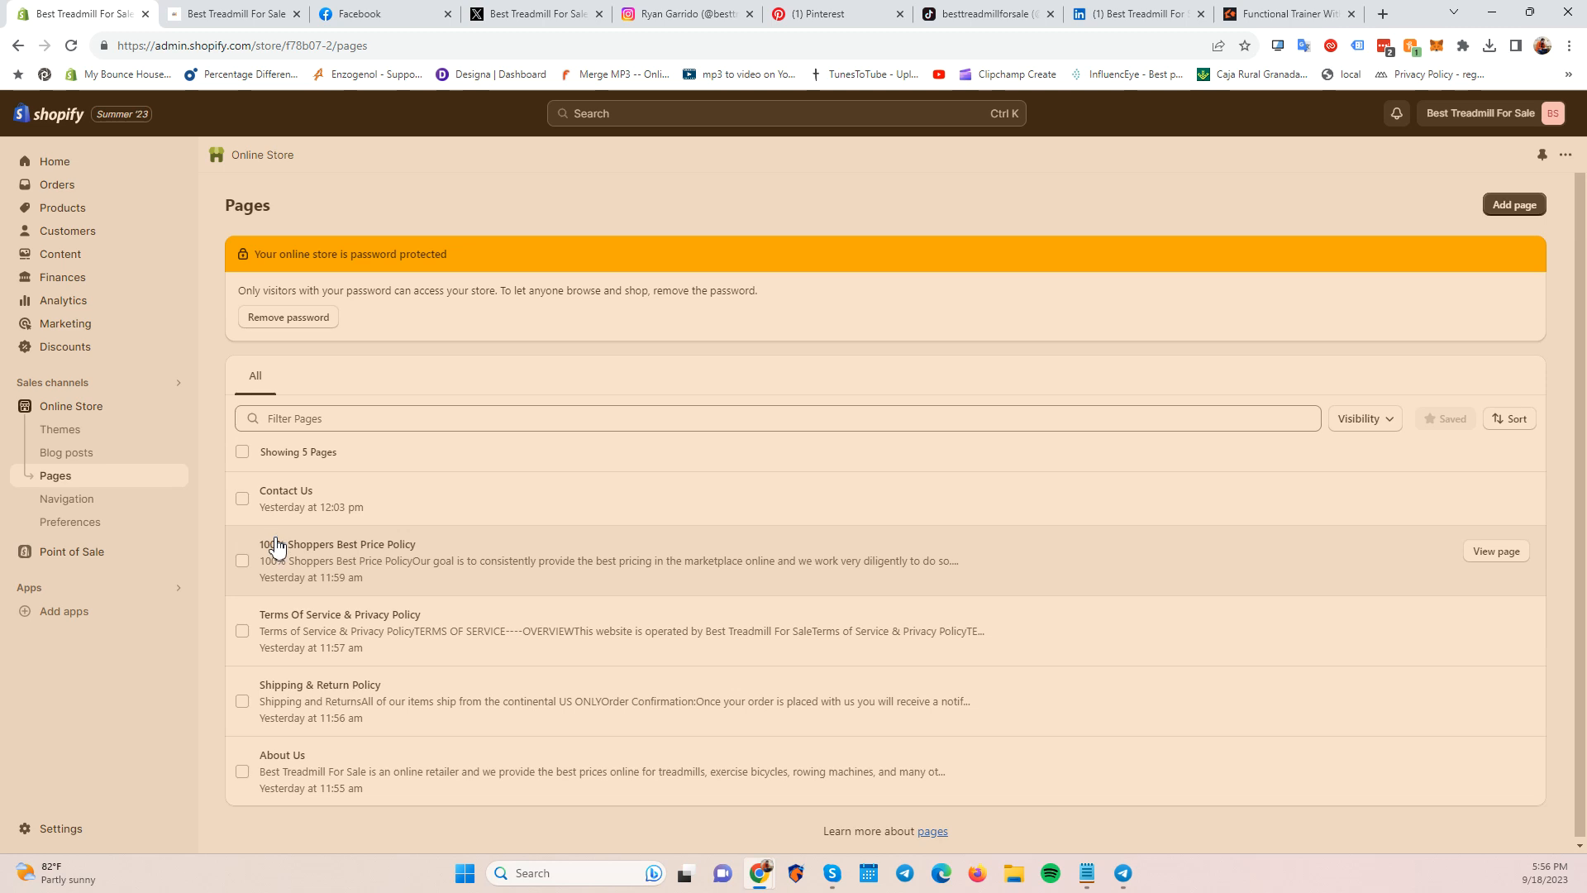
pyautogui.click(282, 551)
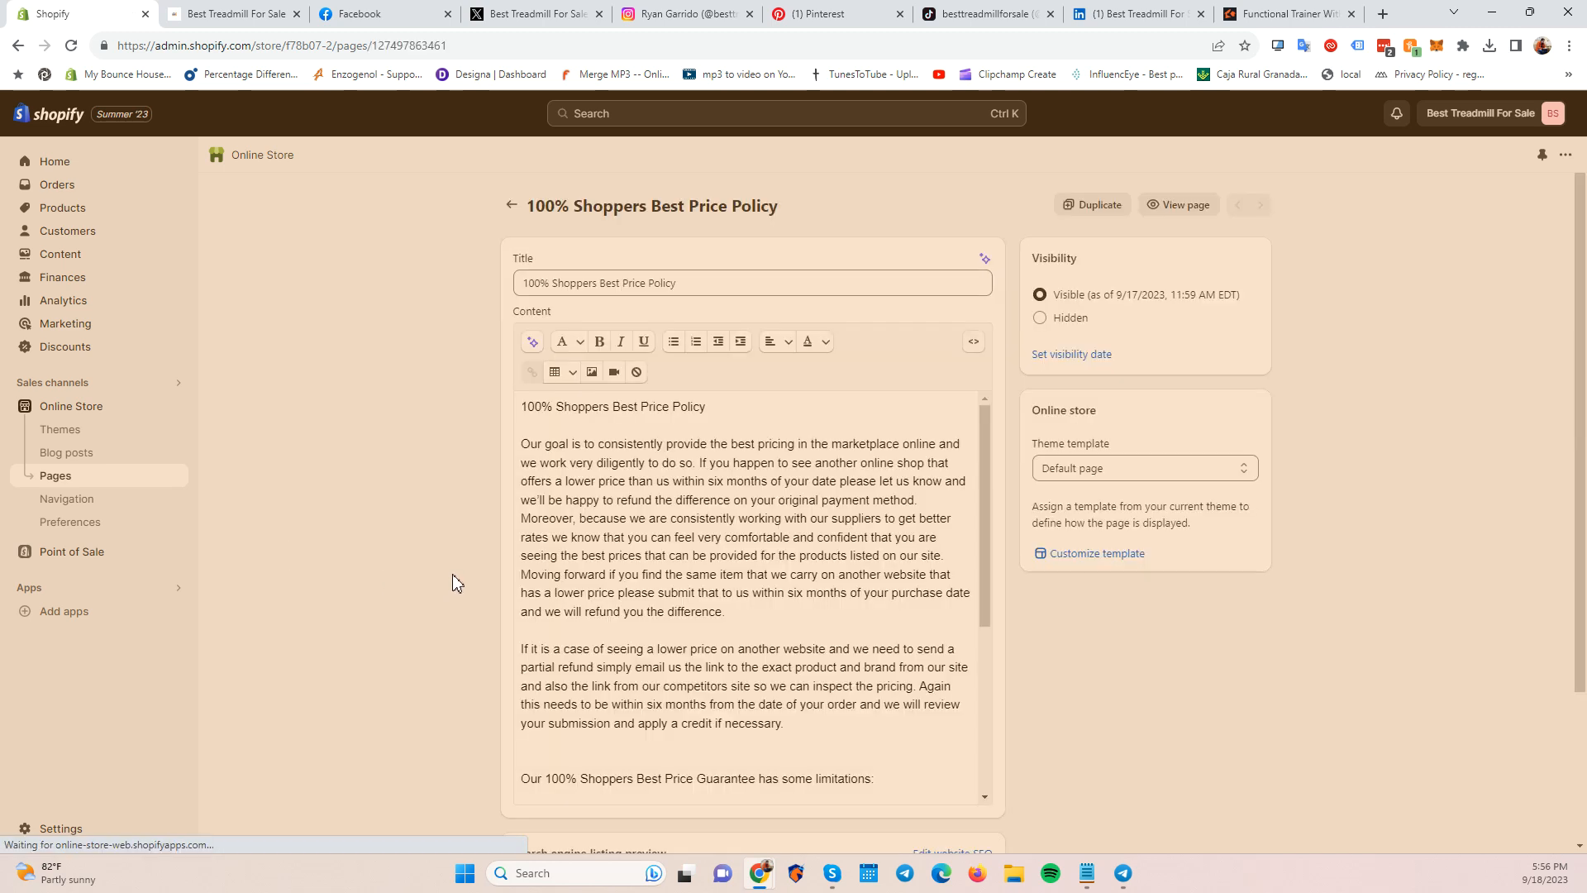
pyautogui.scroll(-6, 743, 579)
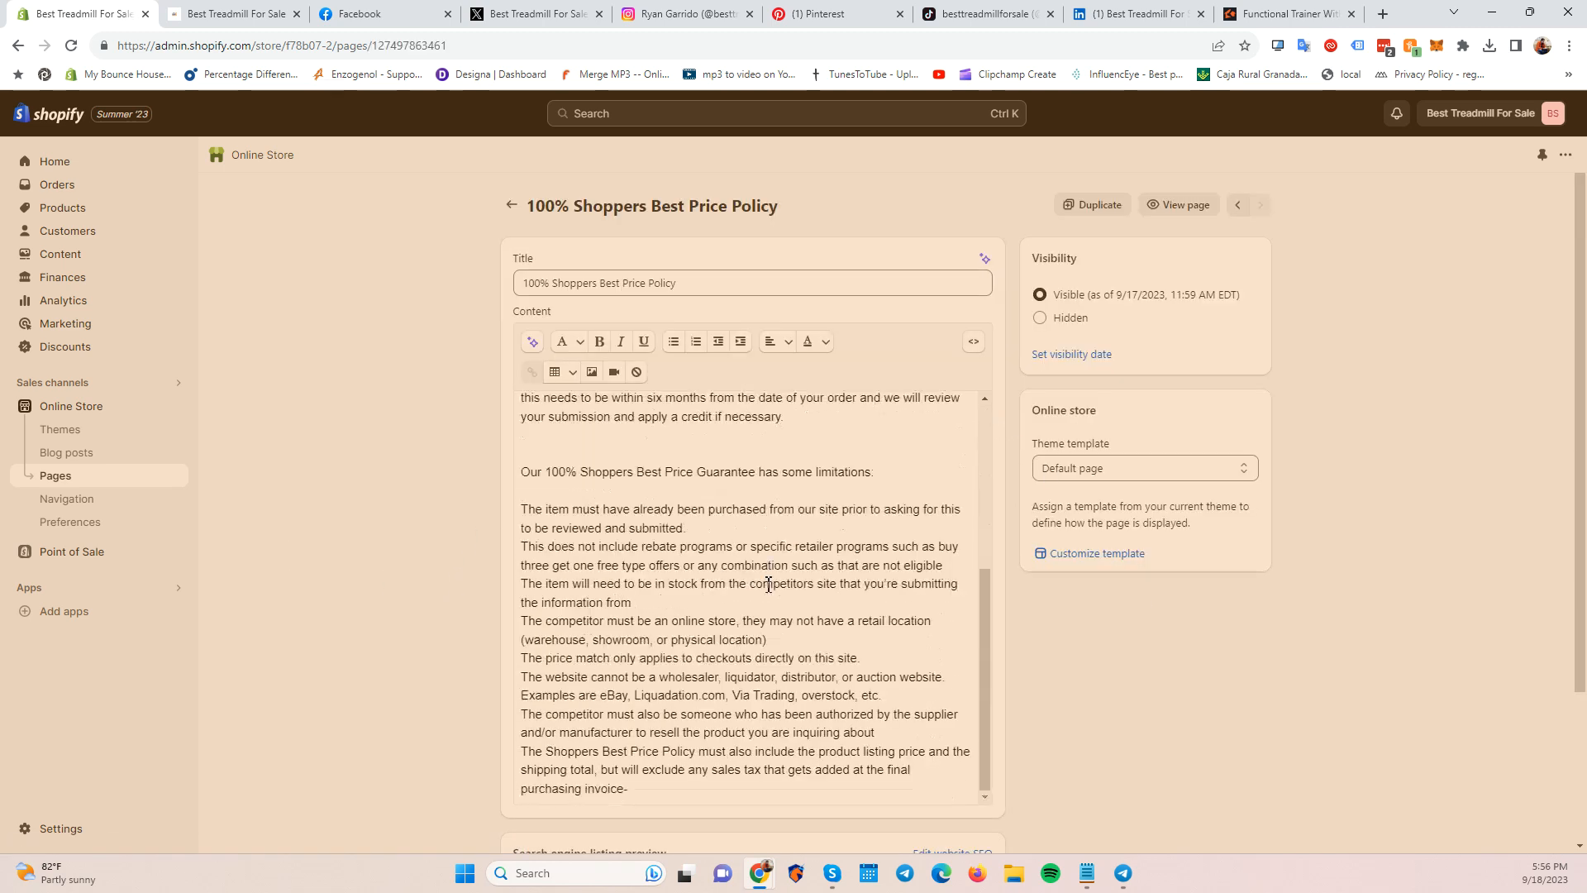
pyautogui.scroll(-2, 368, 620)
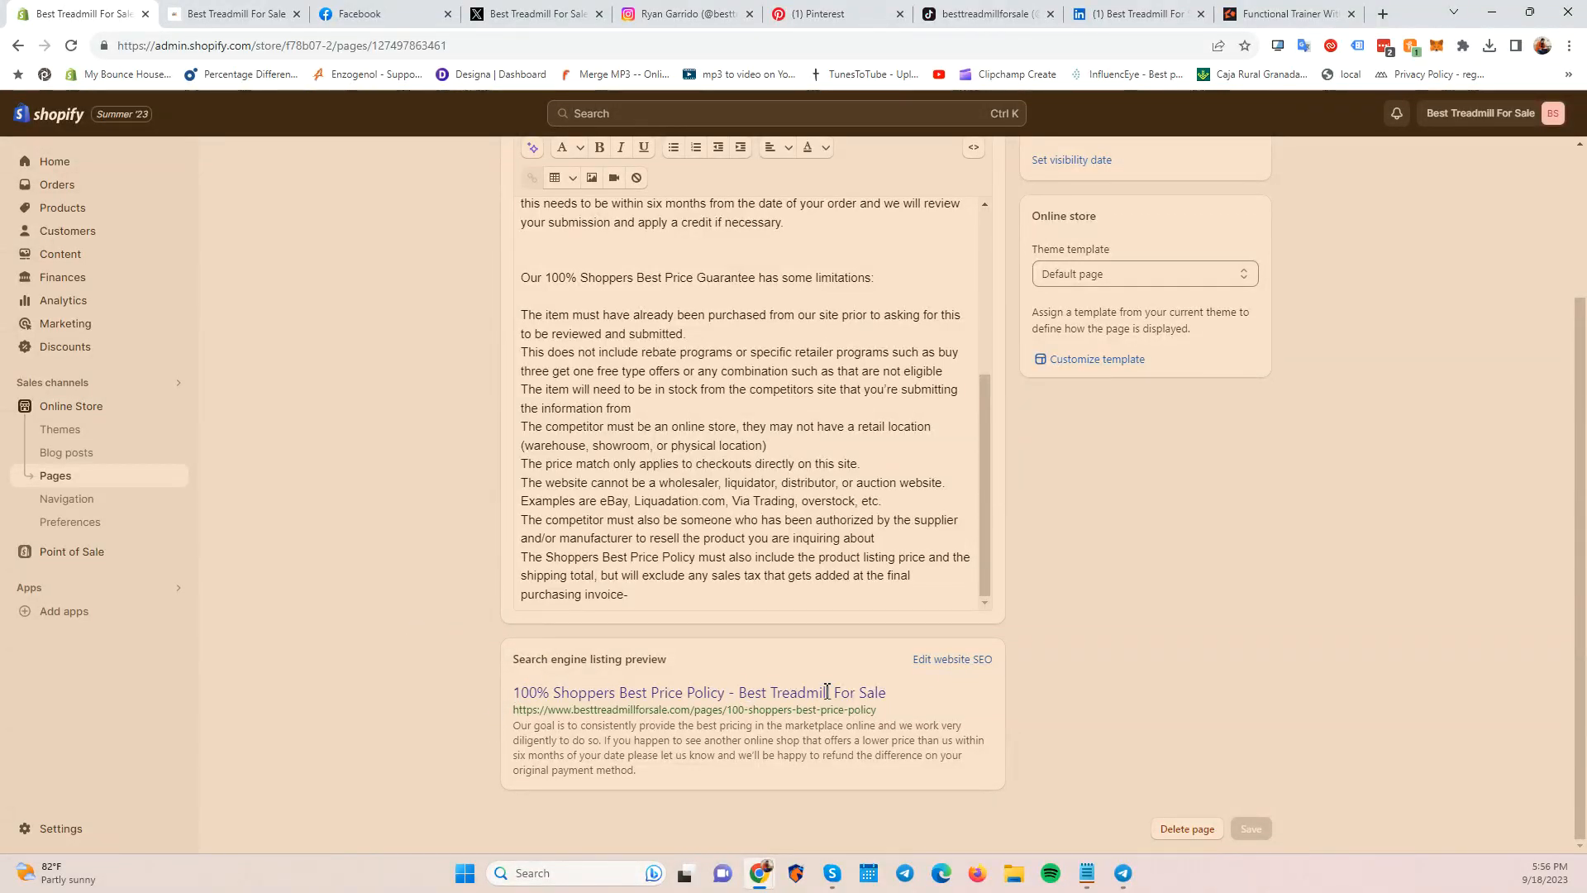
# Open the Best Price Policy page's website SEO fields, highlight its URL handle and review the page's settings.
pyautogui.click(952, 660)
pyautogui.scroll(-3, 955, 681)
pyautogui.moveTo(905, 790); pyautogui.dragTo(625, 781)
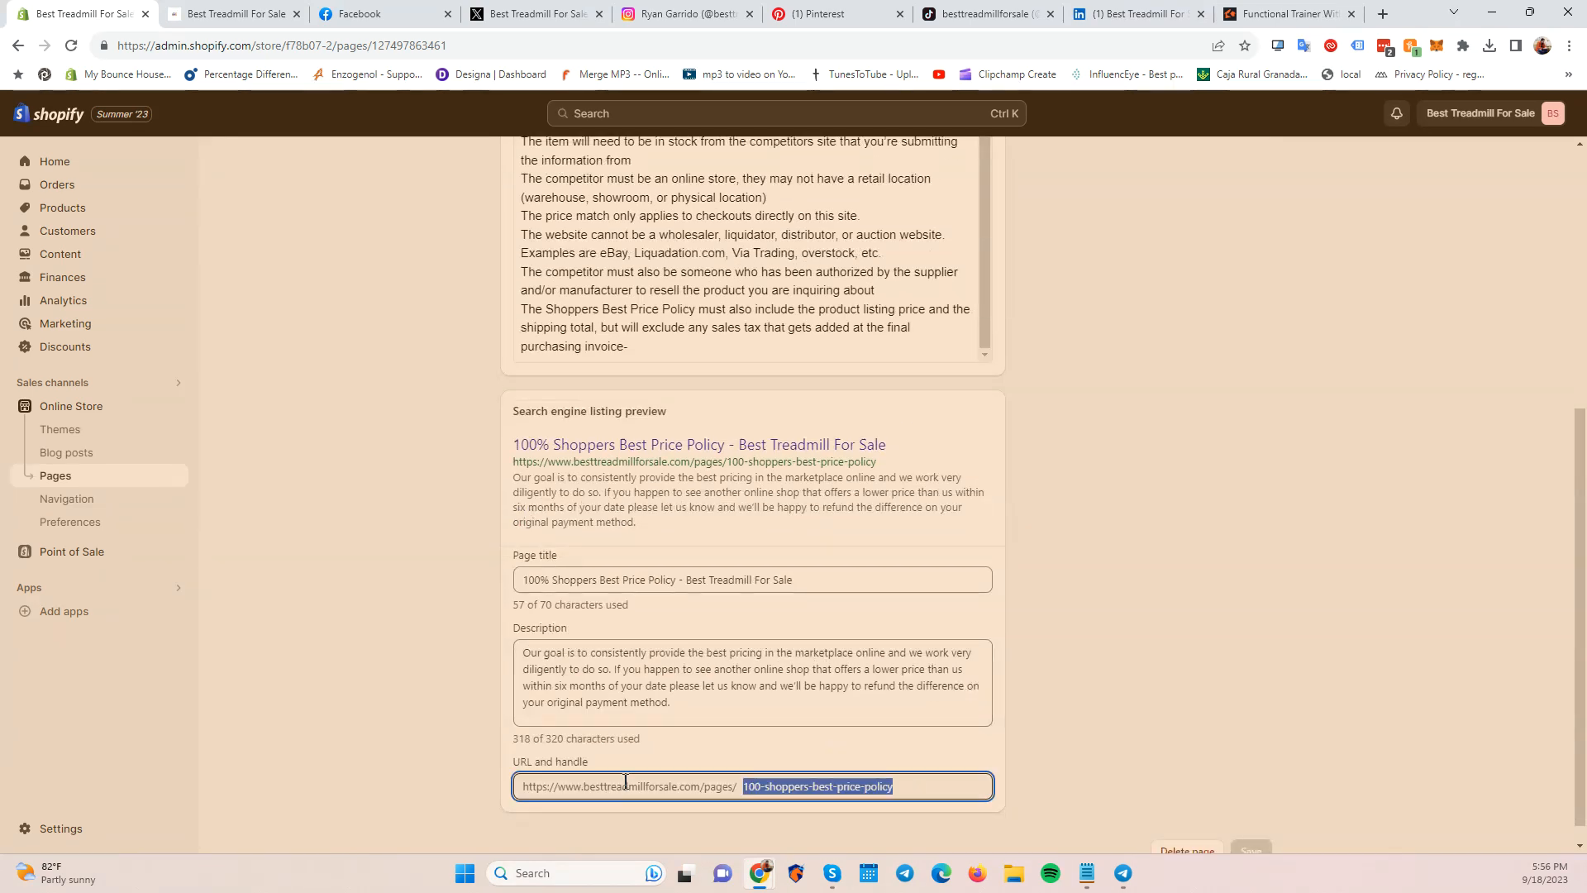
pyautogui.click(1044, 707)
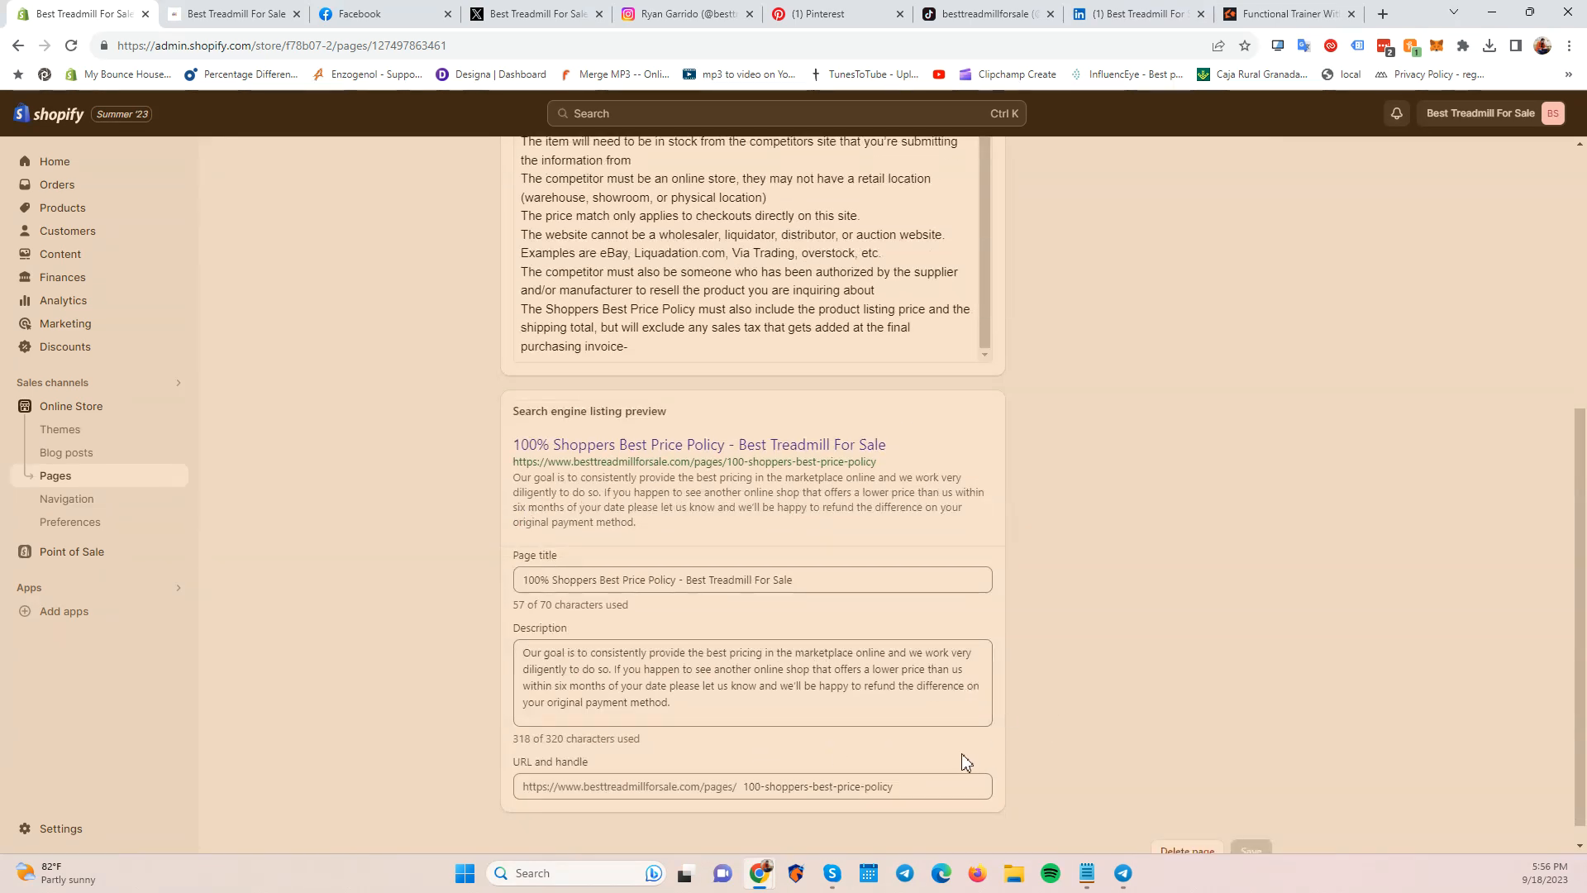
pyautogui.scroll(6, 953, 768)
pyautogui.scroll(-6, 1174, 681)
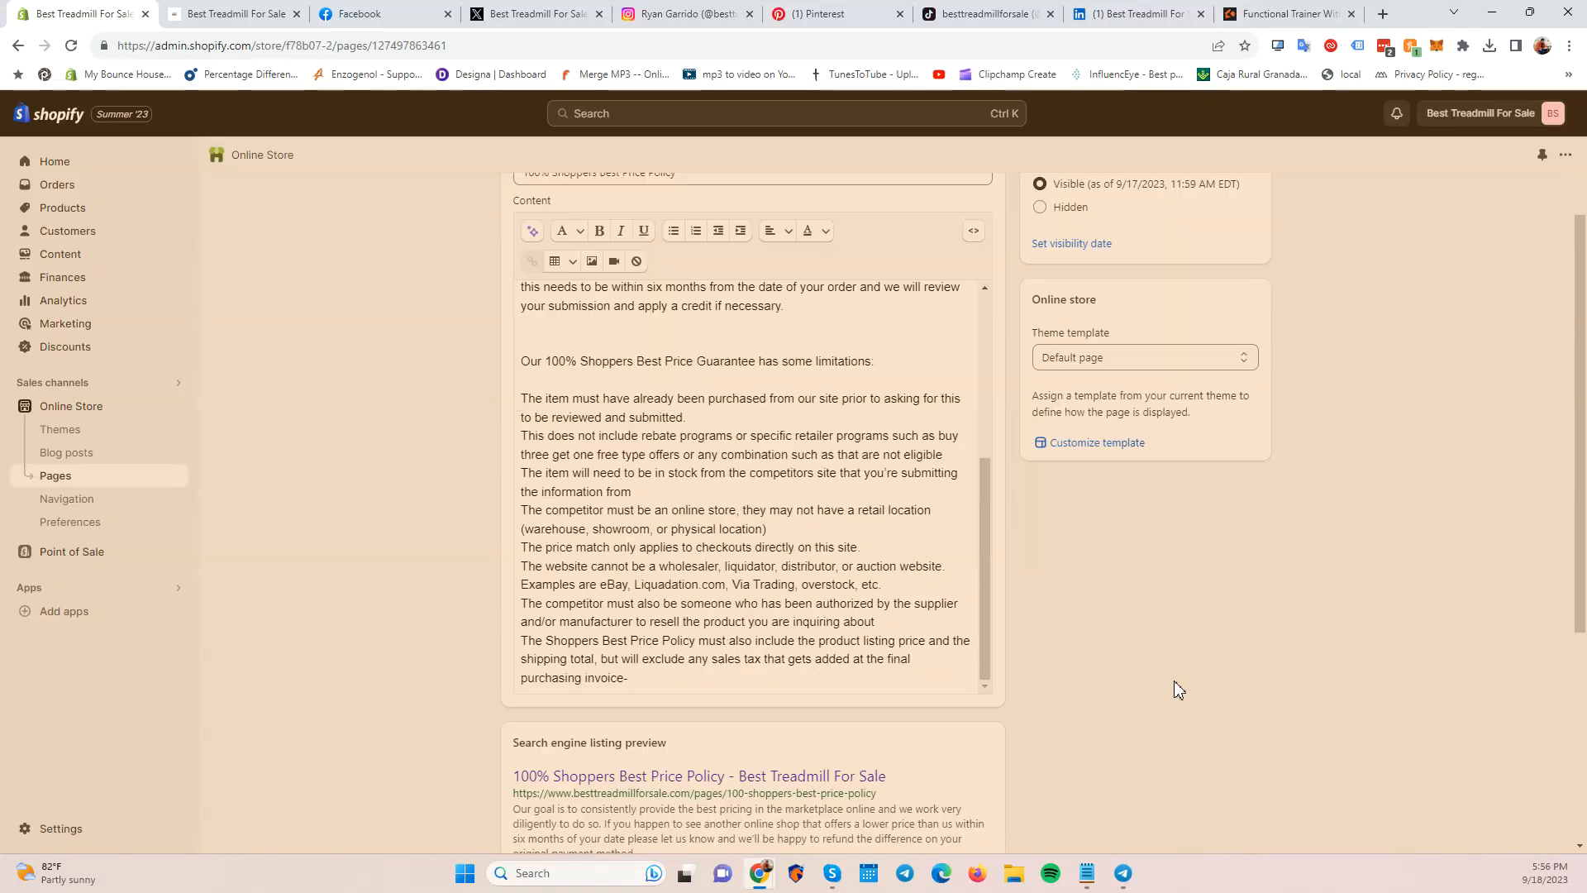
pyautogui.scroll(5, 1174, 681)
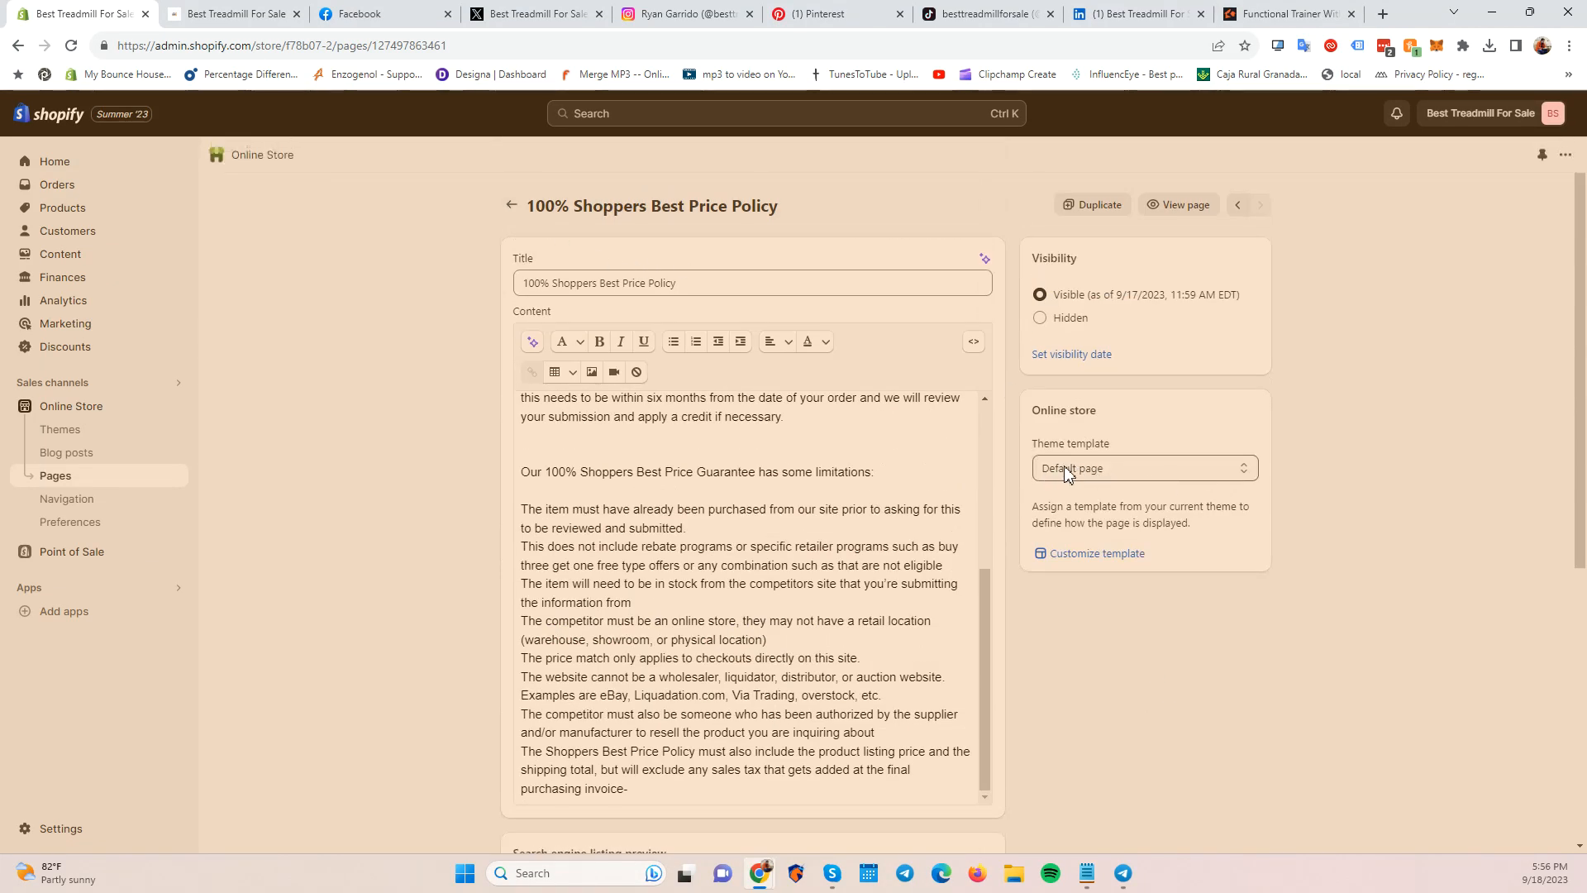
# Go back to the Pages list and open the Contact Us page to view its theme template and listing preview.
pyautogui.click(511, 205)
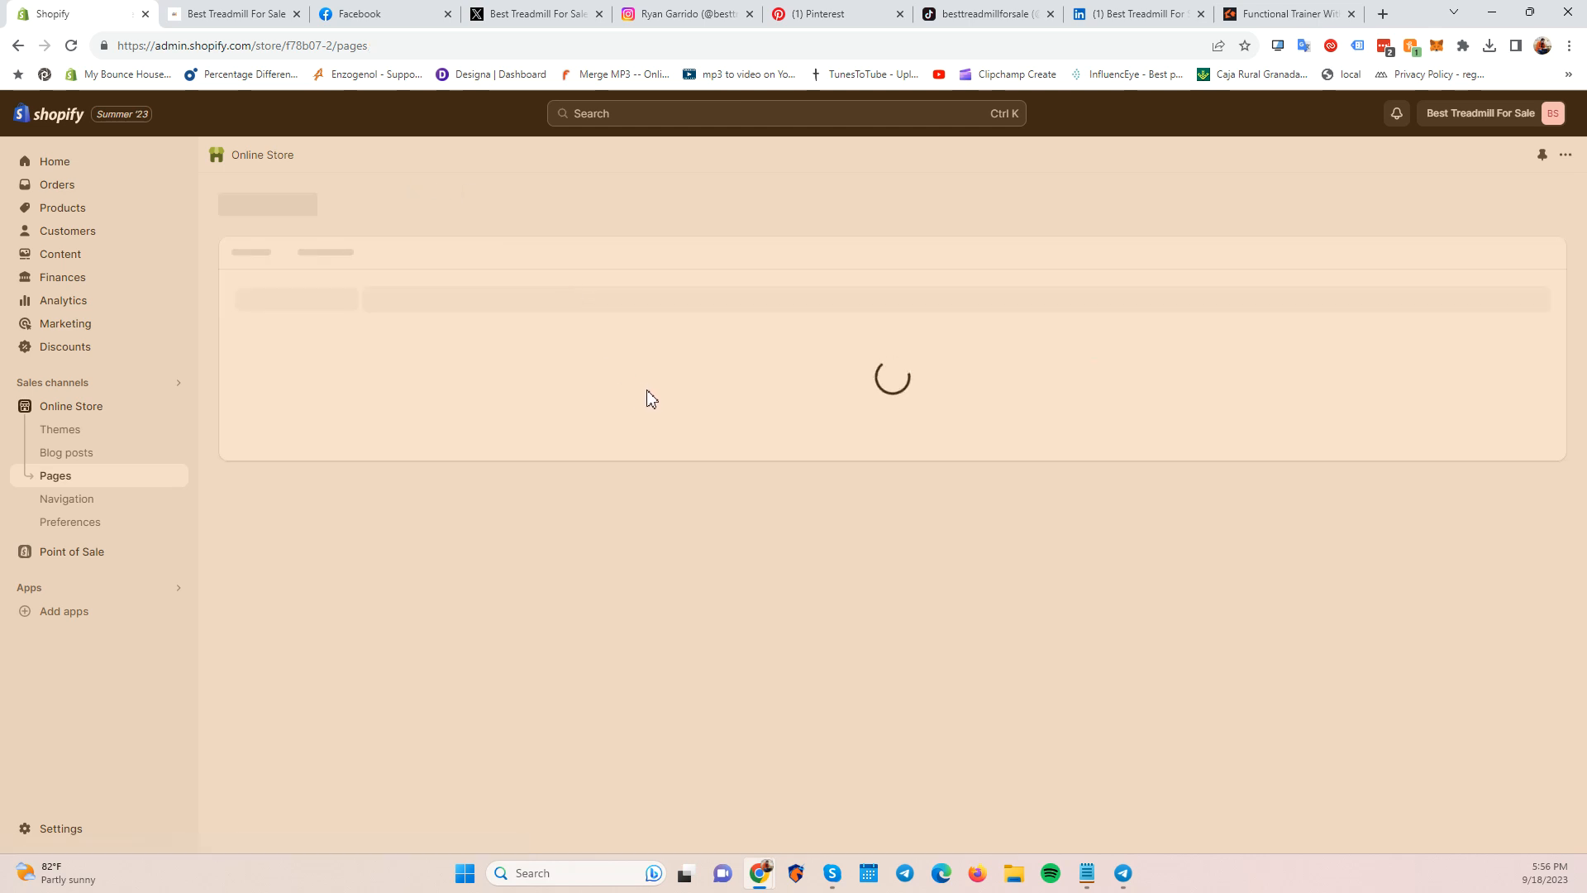
pyautogui.click(298, 496)
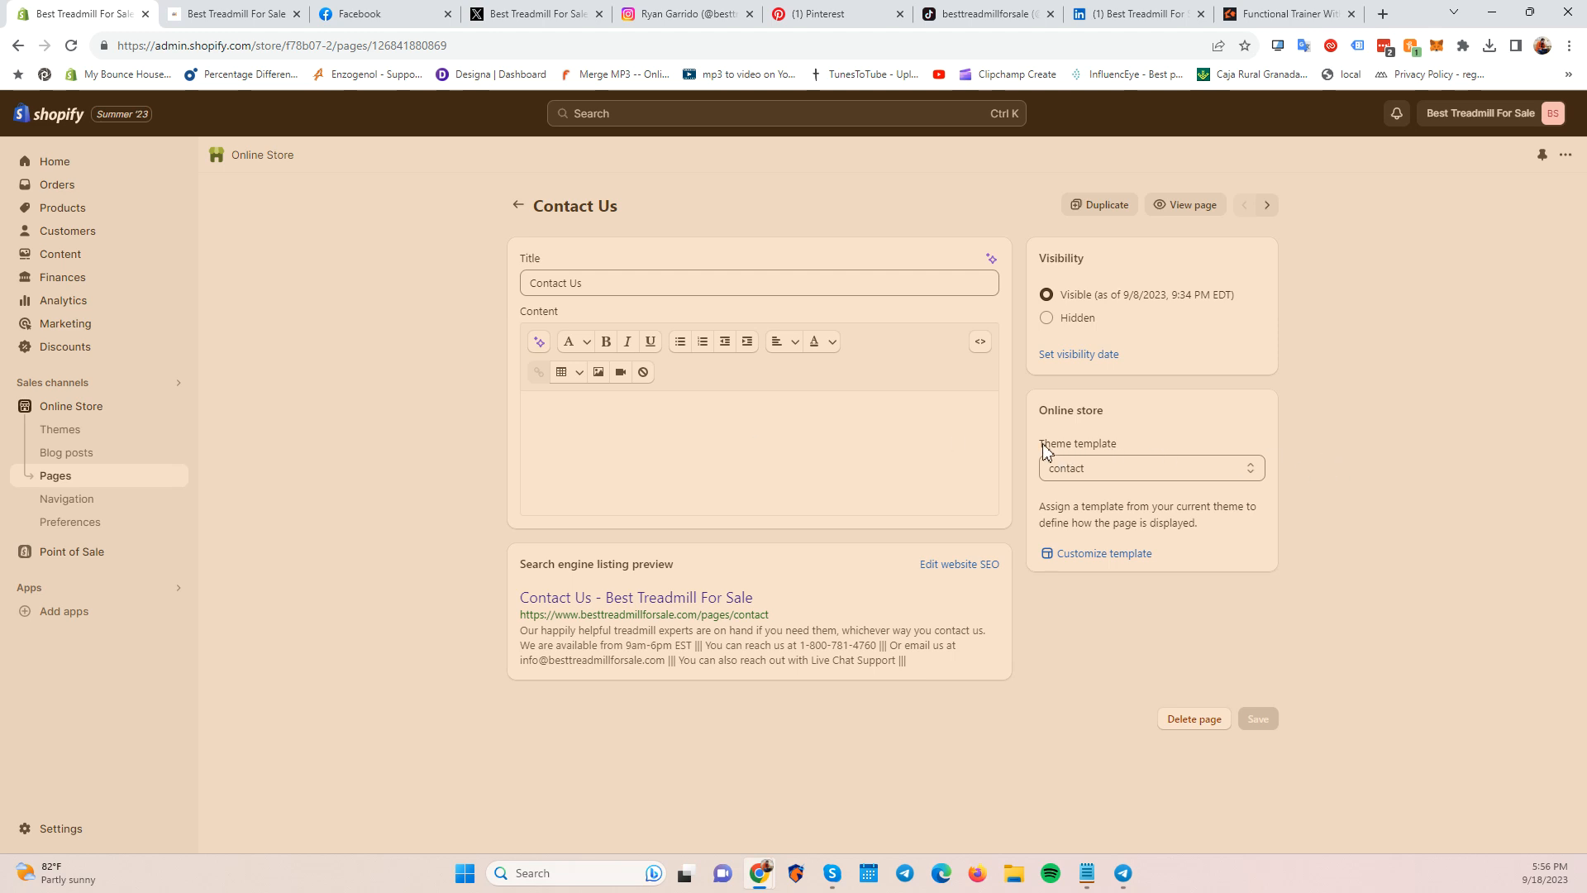
# Review the available theme templates for the Contact Us page and choose contact.
pyautogui.moveTo(1046, 444)
pyautogui.mouseDown()
pyautogui.moveTo(1120, 444)
pyautogui.moveTo(1066, 442)
pyautogui.mouseUp()
pyautogui.click(1146, 438)
pyautogui.click(1391, 456)
pyautogui.click(1068, 469)
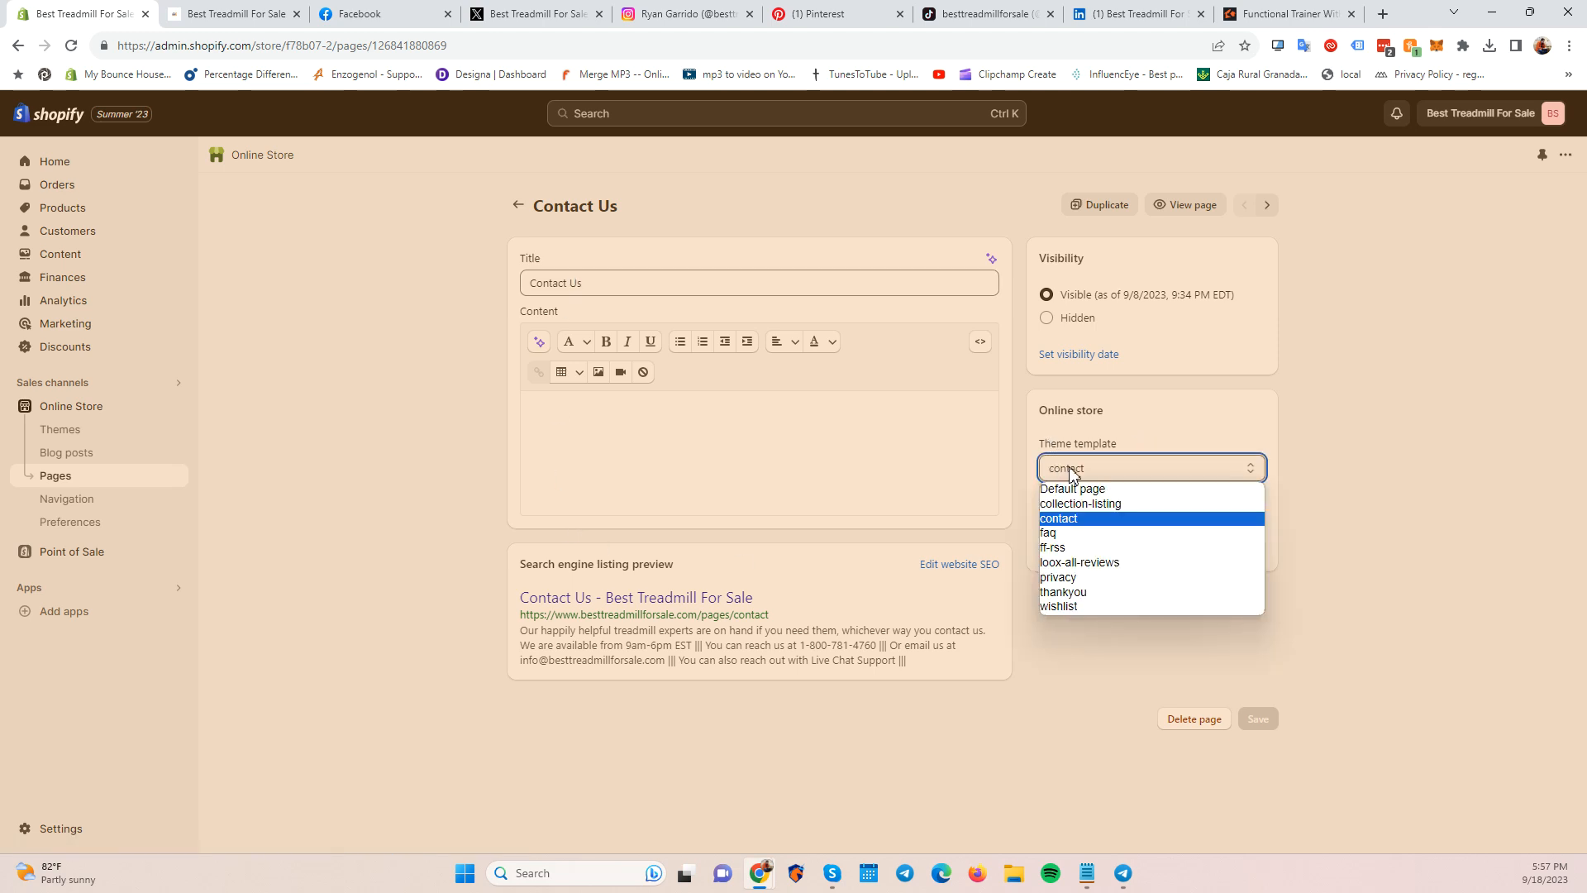
pyautogui.click(1062, 519)
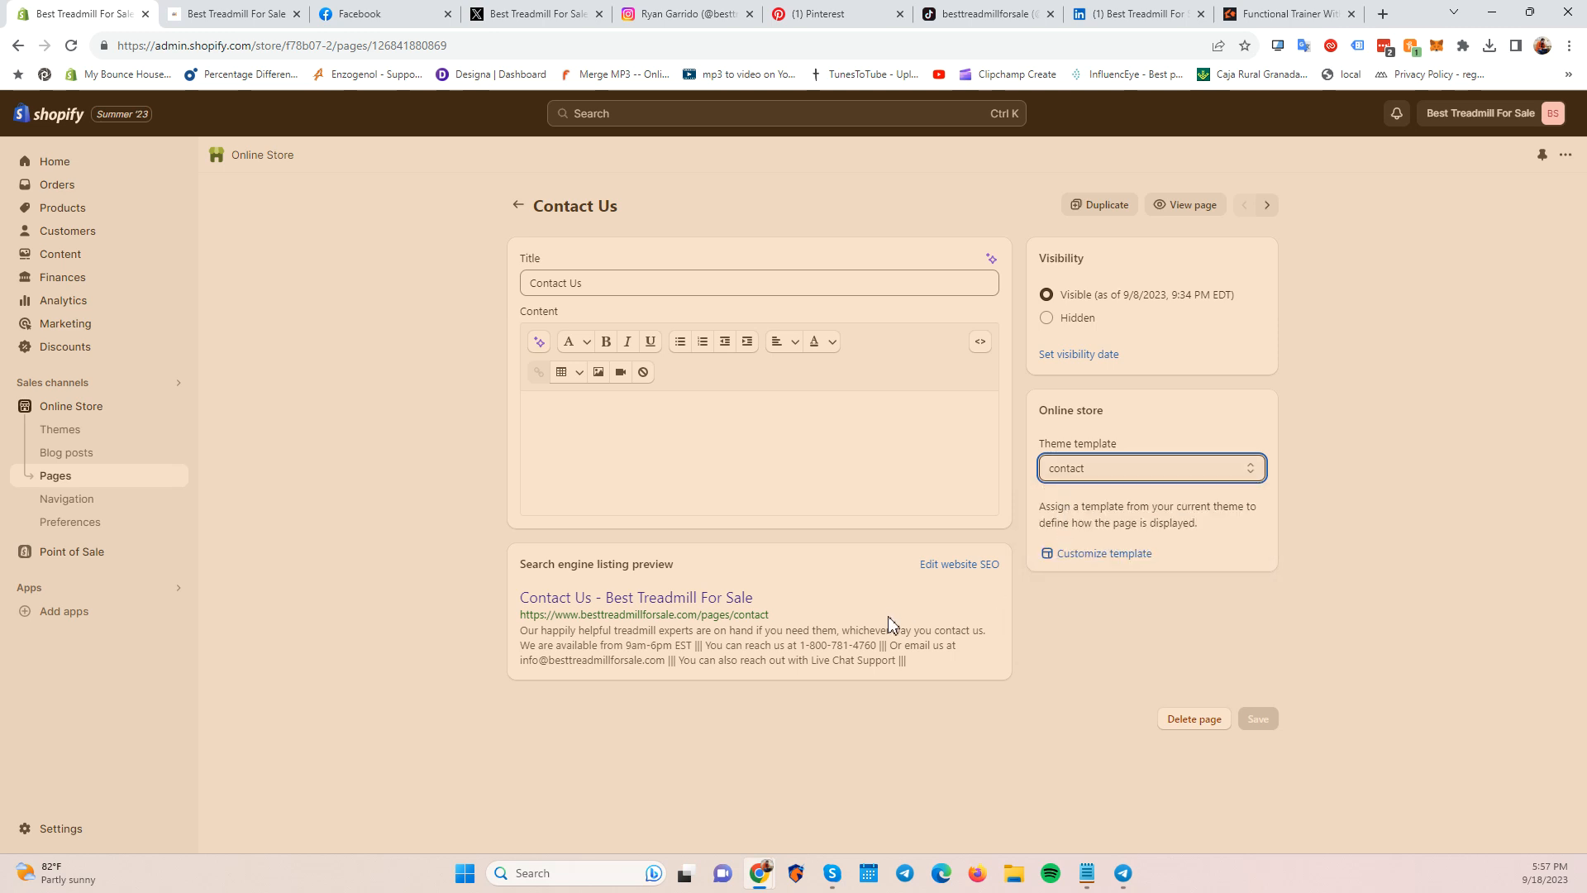
# Open the Contact Us page's website SEO fields and review its page title, description and URL handle.
pyautogui.click(929, 567)
pyautogui.scroll(-2, 931, 616)
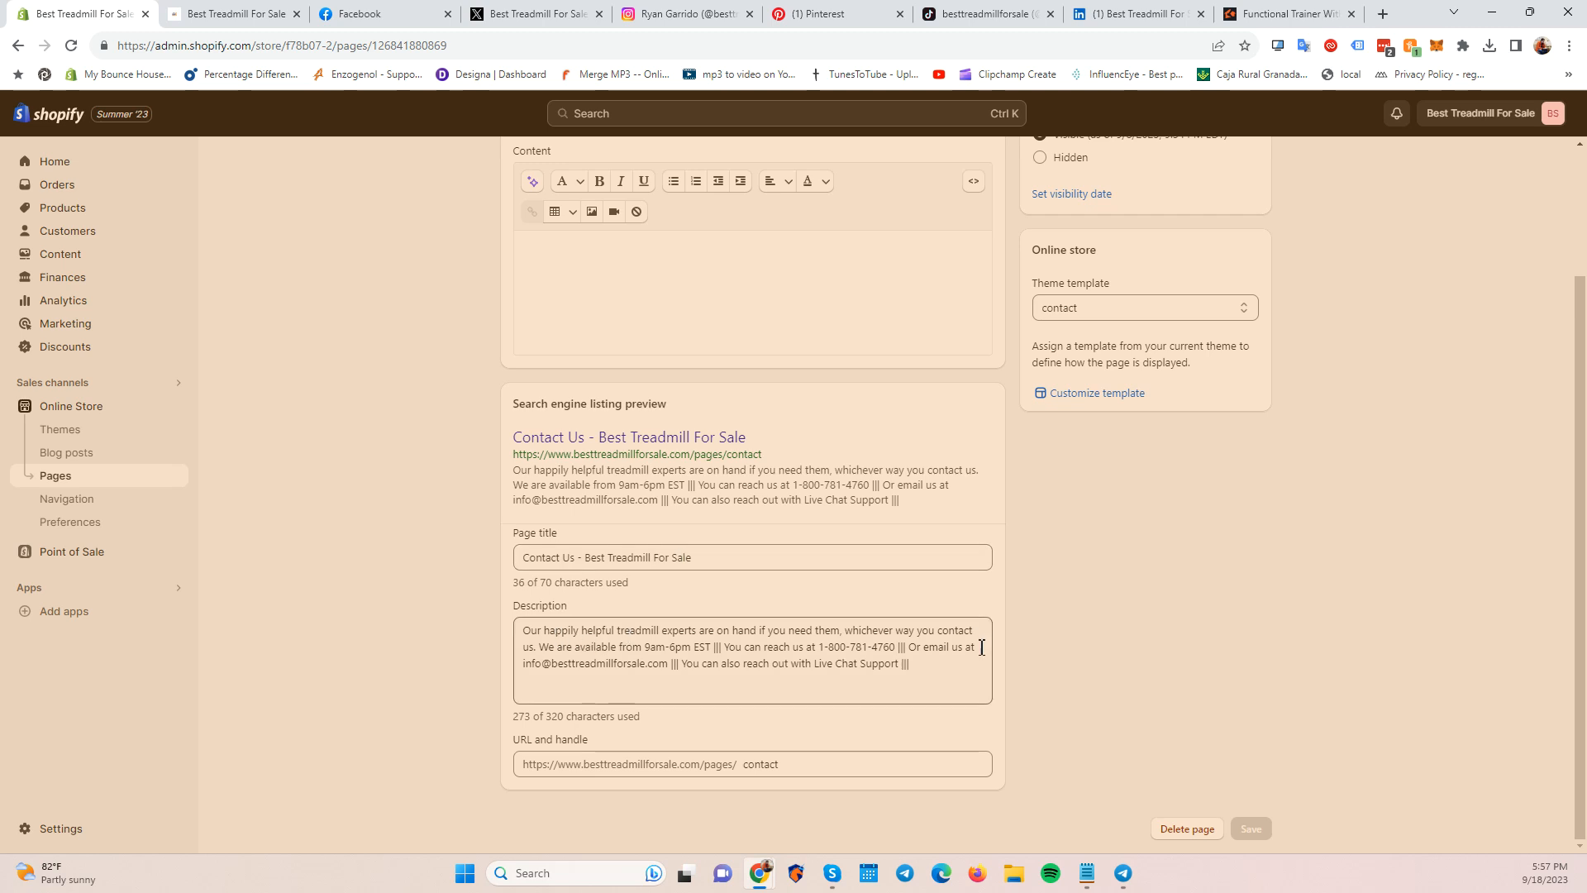
pyautogui.click(910, 666)
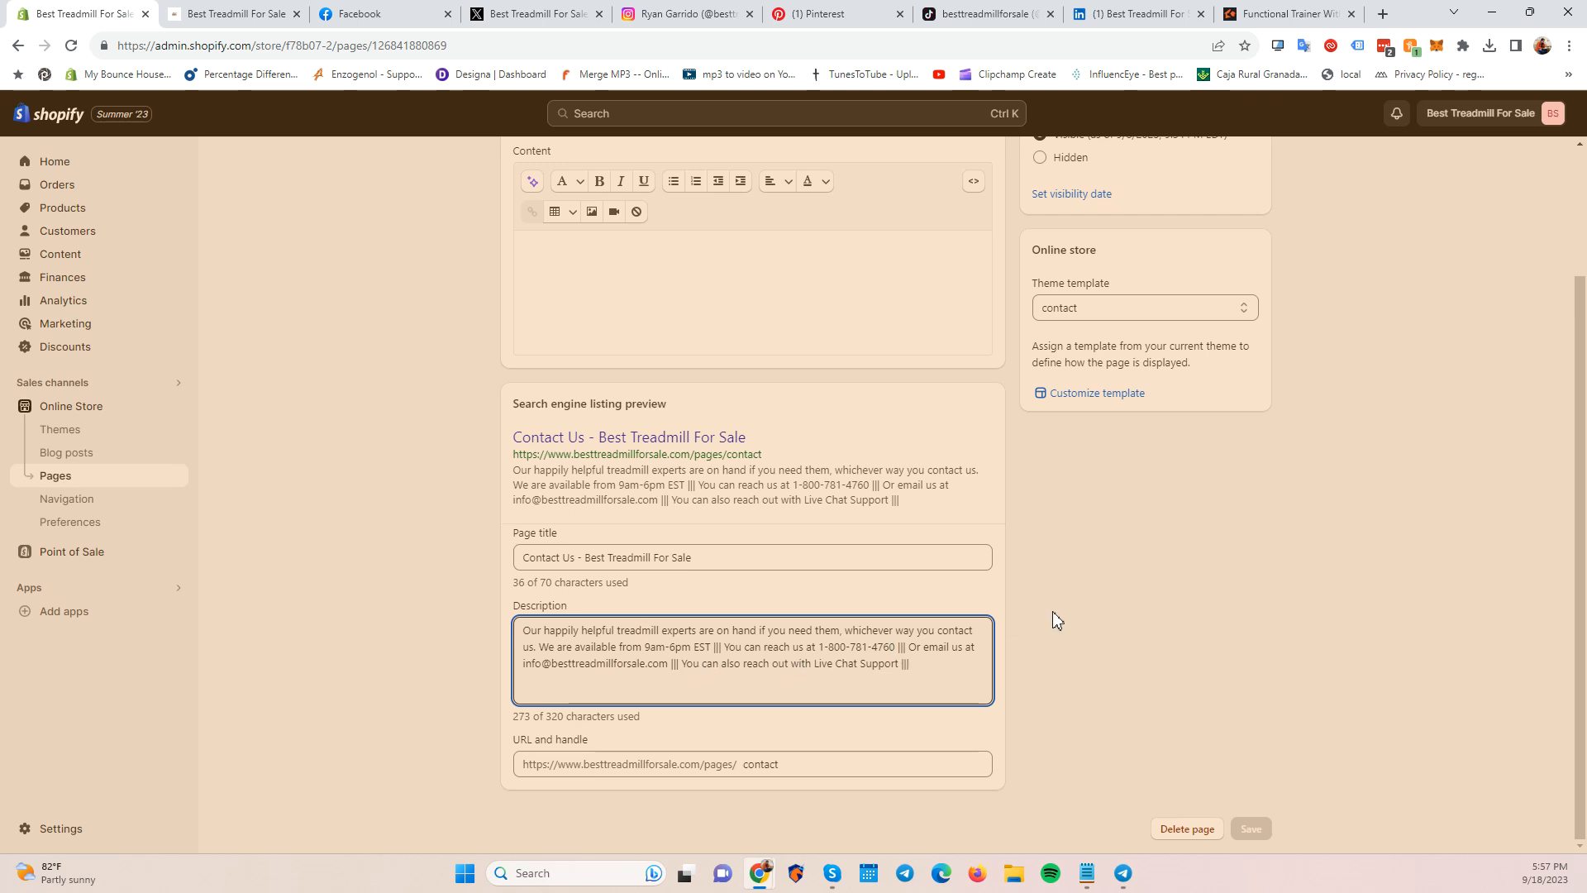
# Return to the Pages list, then switch to the Phase 2 checklist in Notepad and highlight the Navigation item under Optimize Theme.
pyautogui.scroll(2, 1052, 612)
pyautogui.click(503, 206)
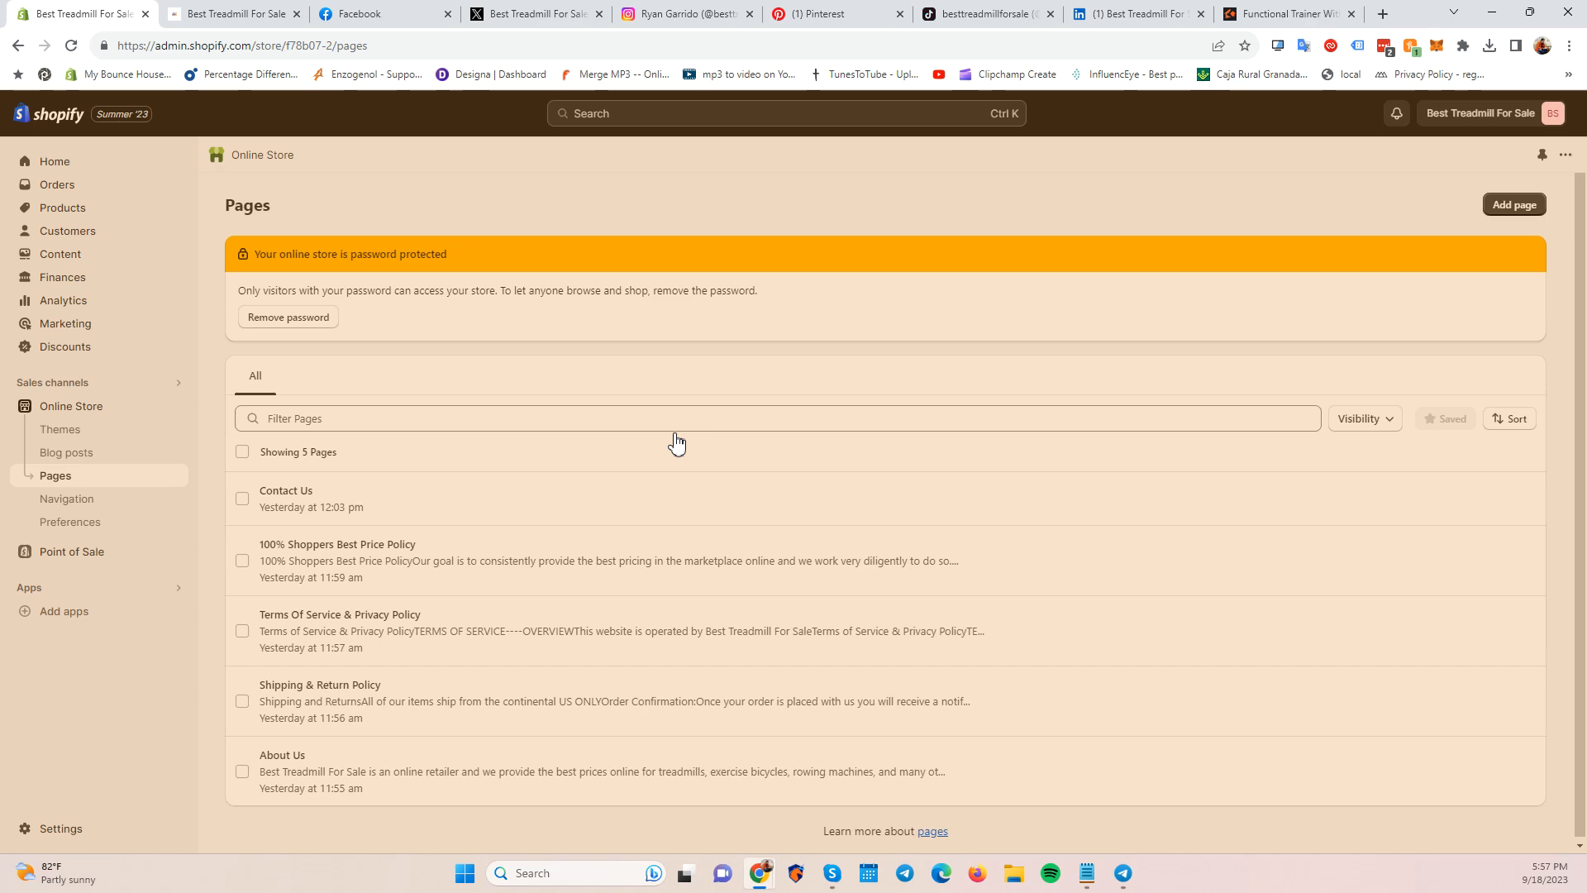
pyautogui.click(1086, 873)
pyautogui.moveTo(58, 302)
pyautogui.mouseDown()
pyautogui.moveTo(27, 303)
pyautogui.moveTo(87, 313)
pyautogui.moveTo(32, 318)
pyautogui.mouseUp()
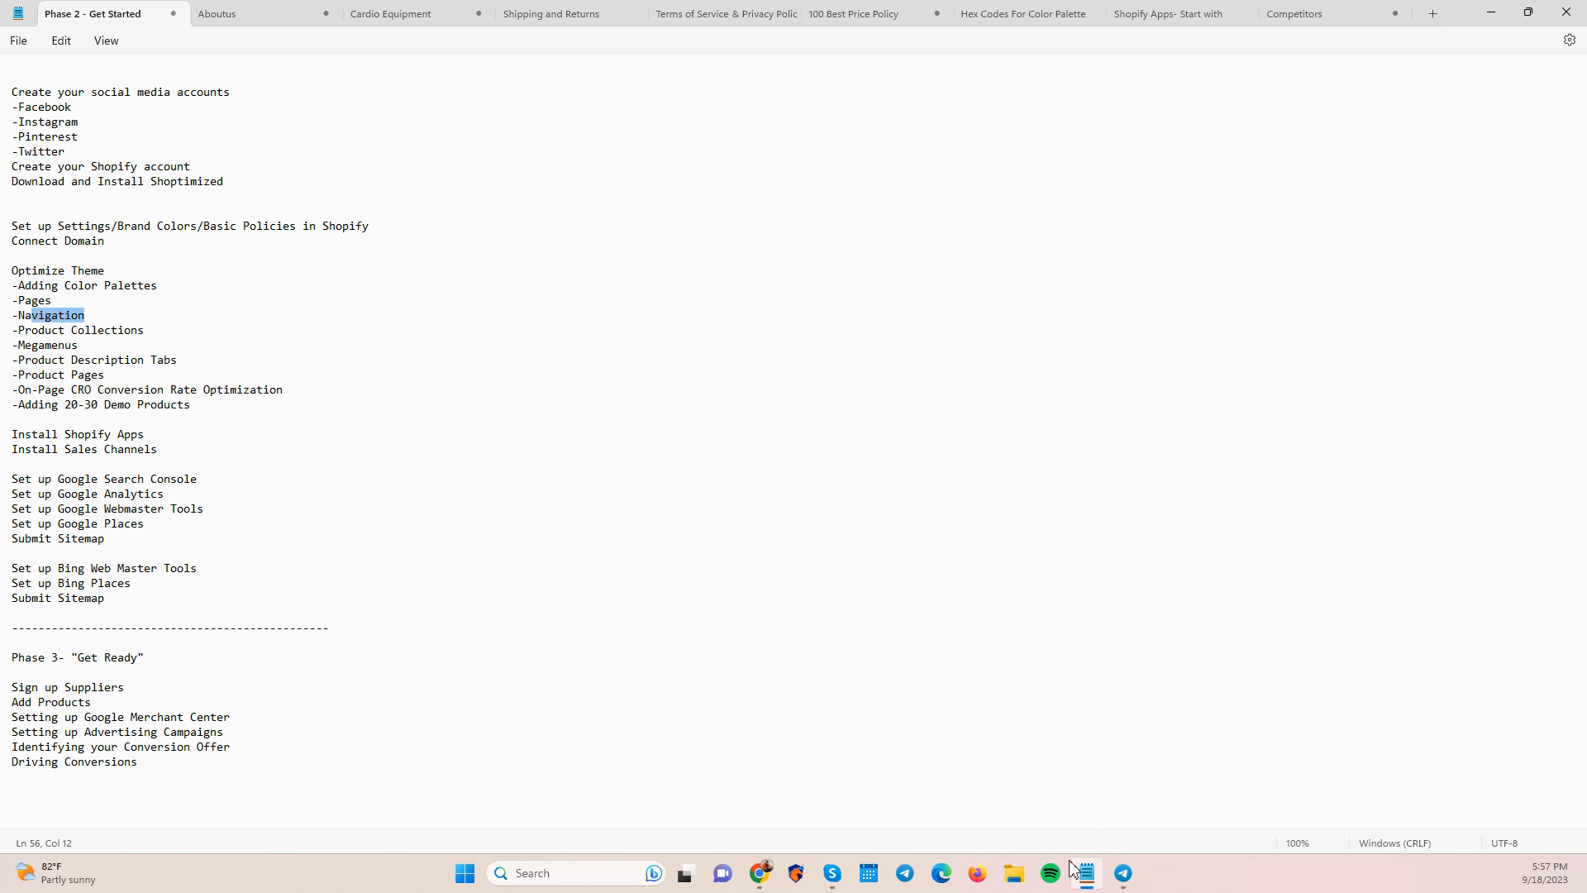
# Switch to the Shopify admin in Chrome and open the Home menu from the online store's navigation settings.
pyautogui.click(760, 873)
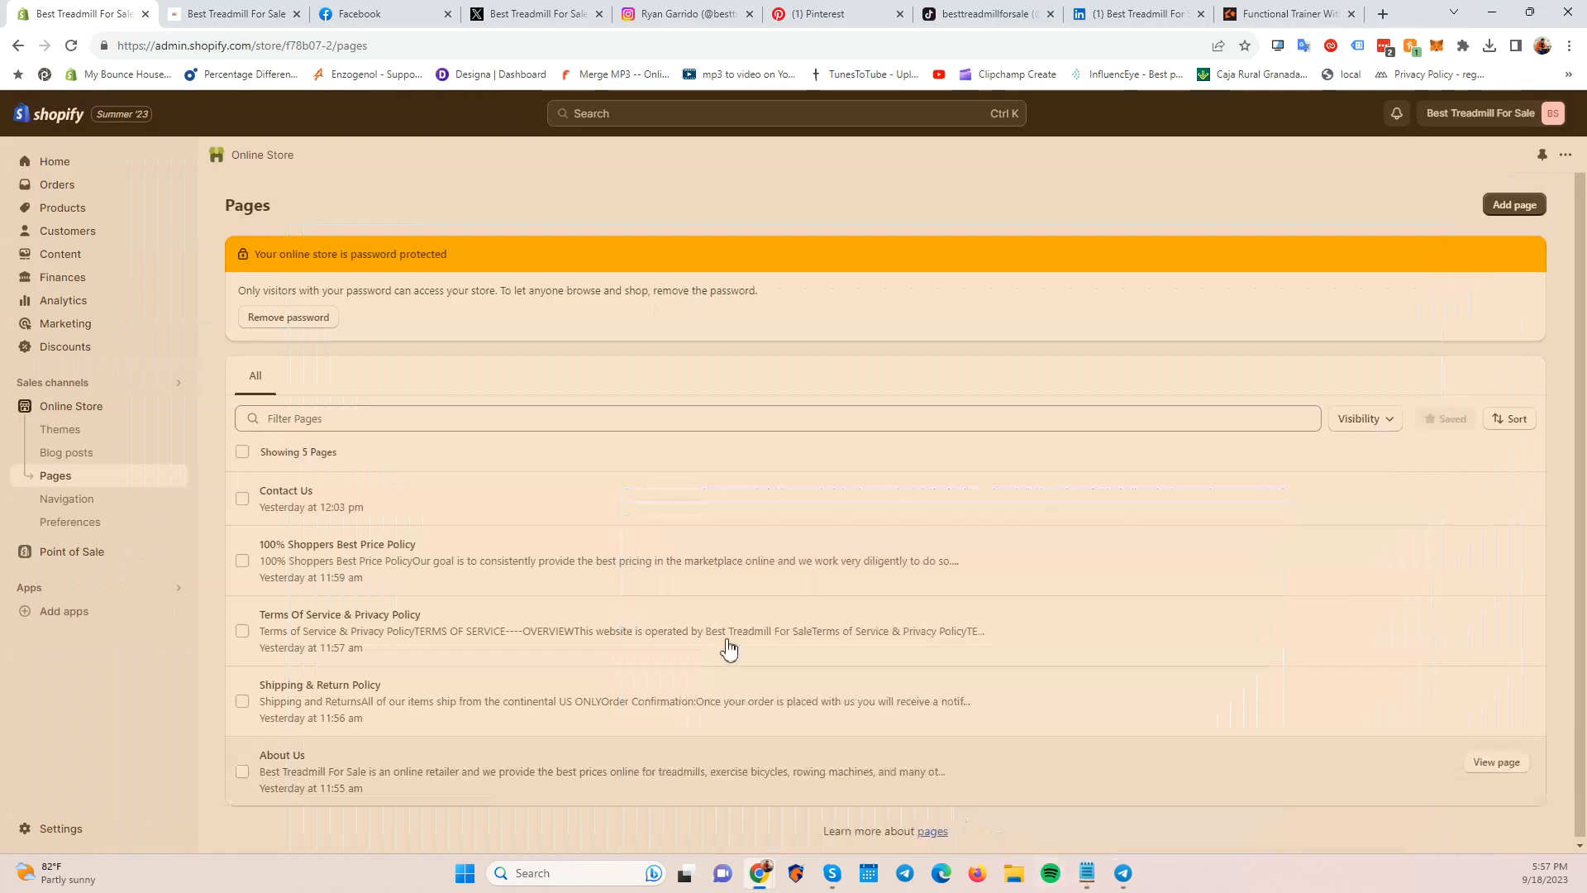
pyautogui.click(103, 502)
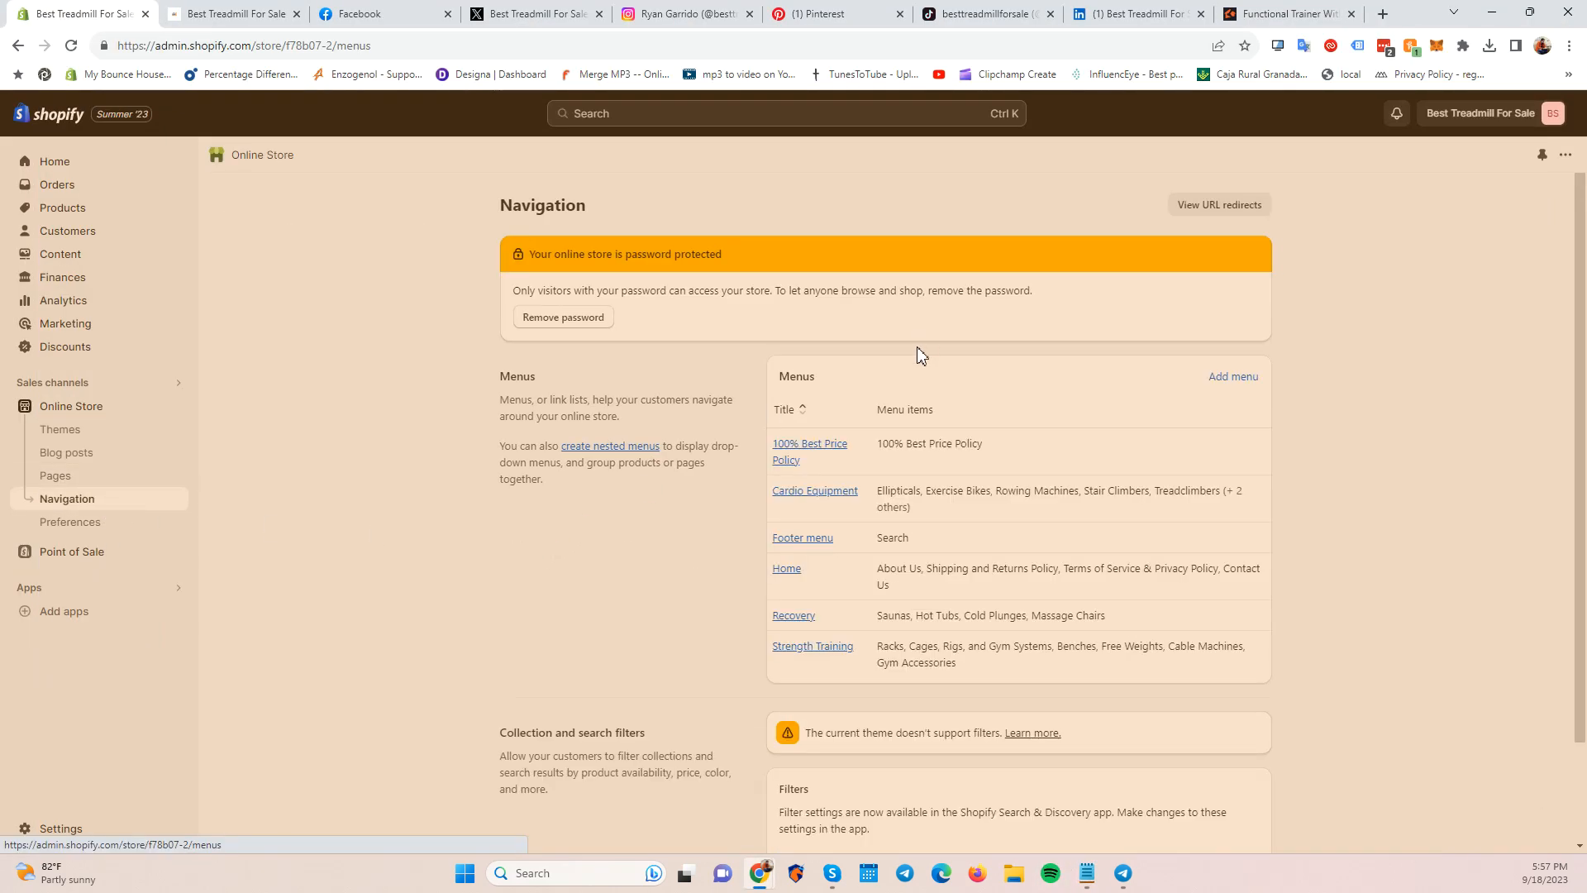
pyautogui.moveTo(781, 381); pyautogui.dragTo(818, 383)
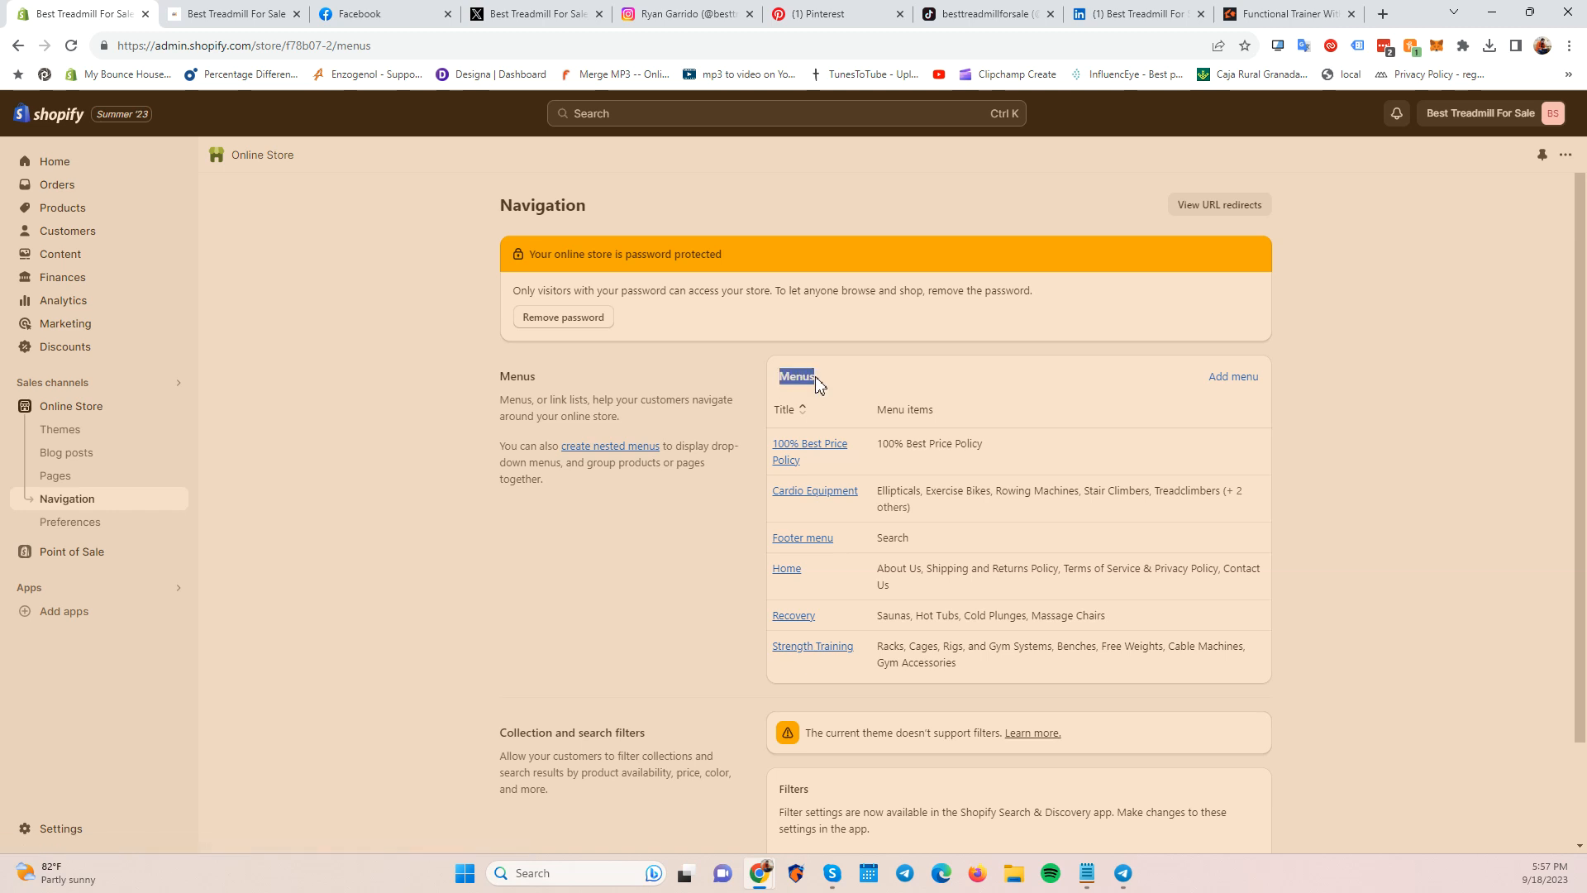
pyautogui.click(368, 498)
pyautogui.click(786, 569)
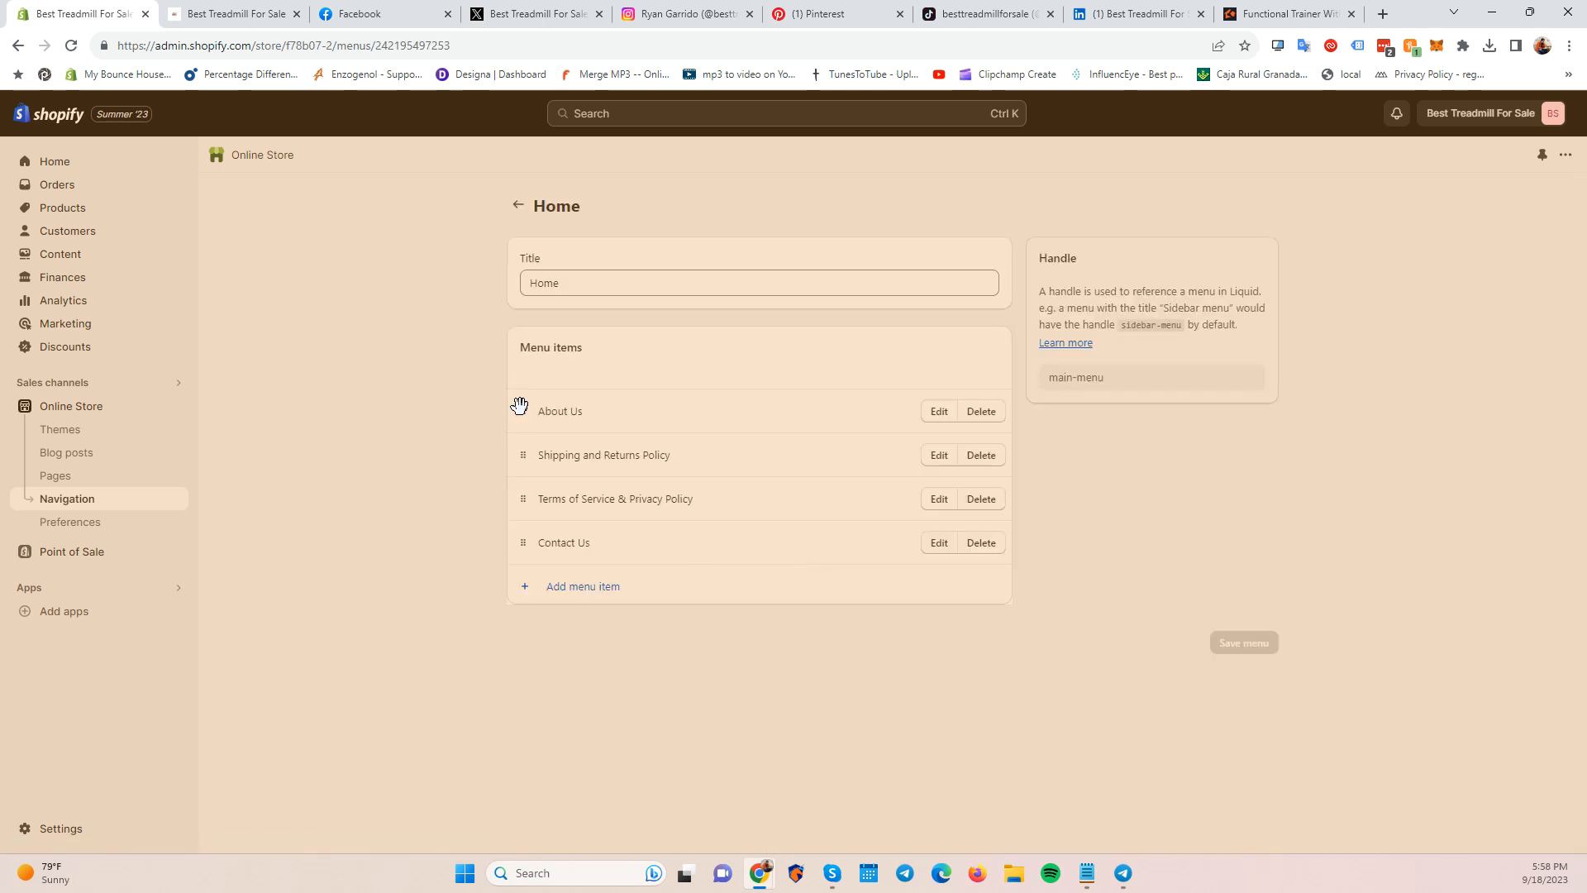
pyautogui.click(603, 280)
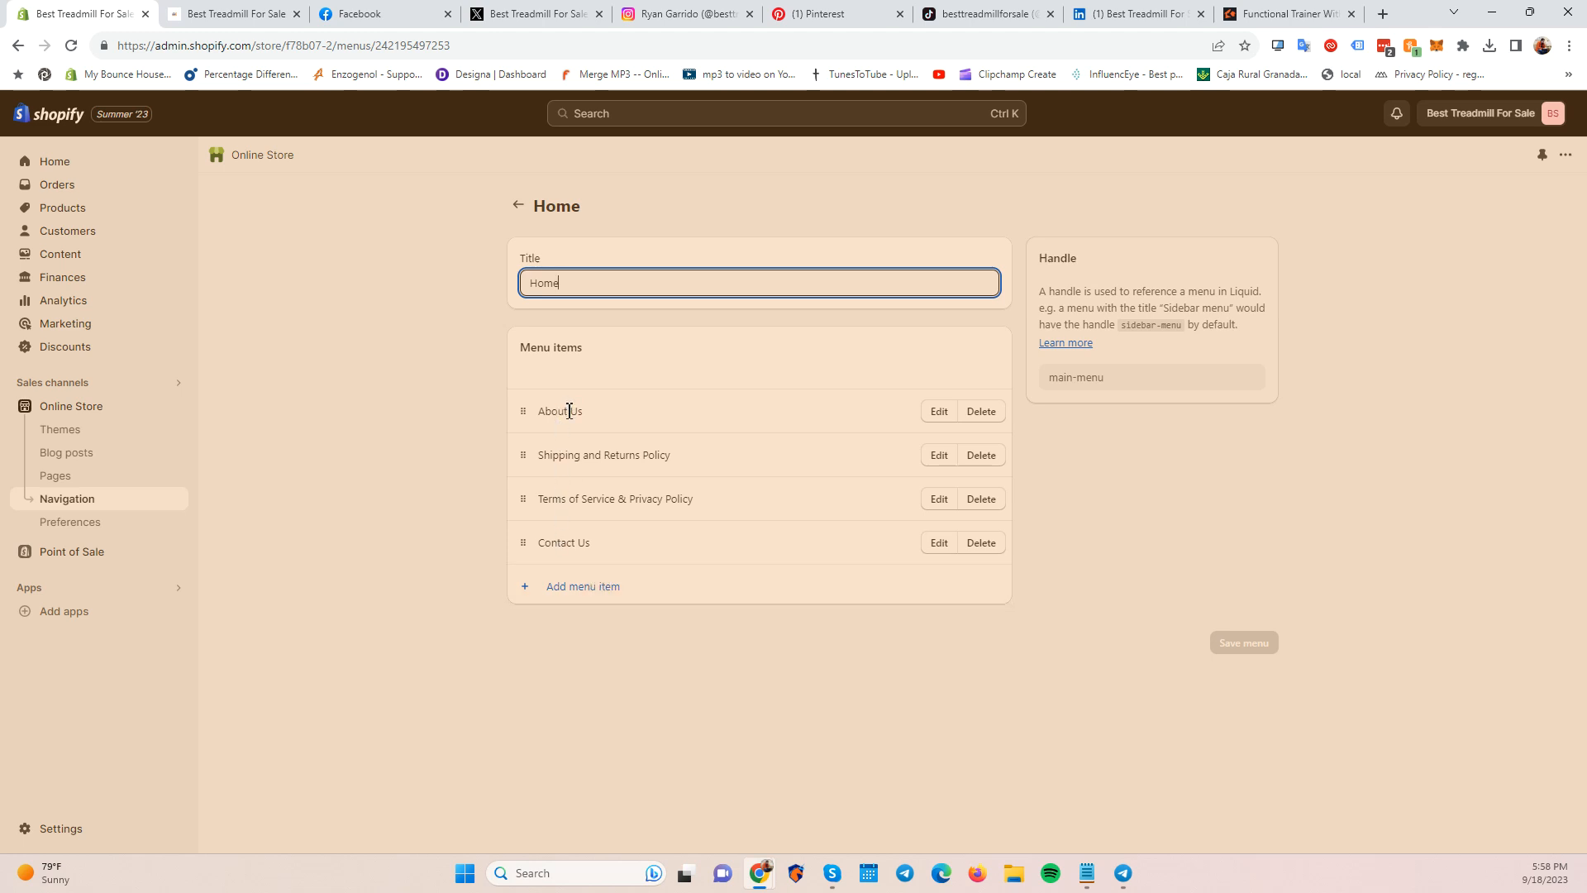
pyautogui.click(588, 586)
pyautogui.click(1339, 226)
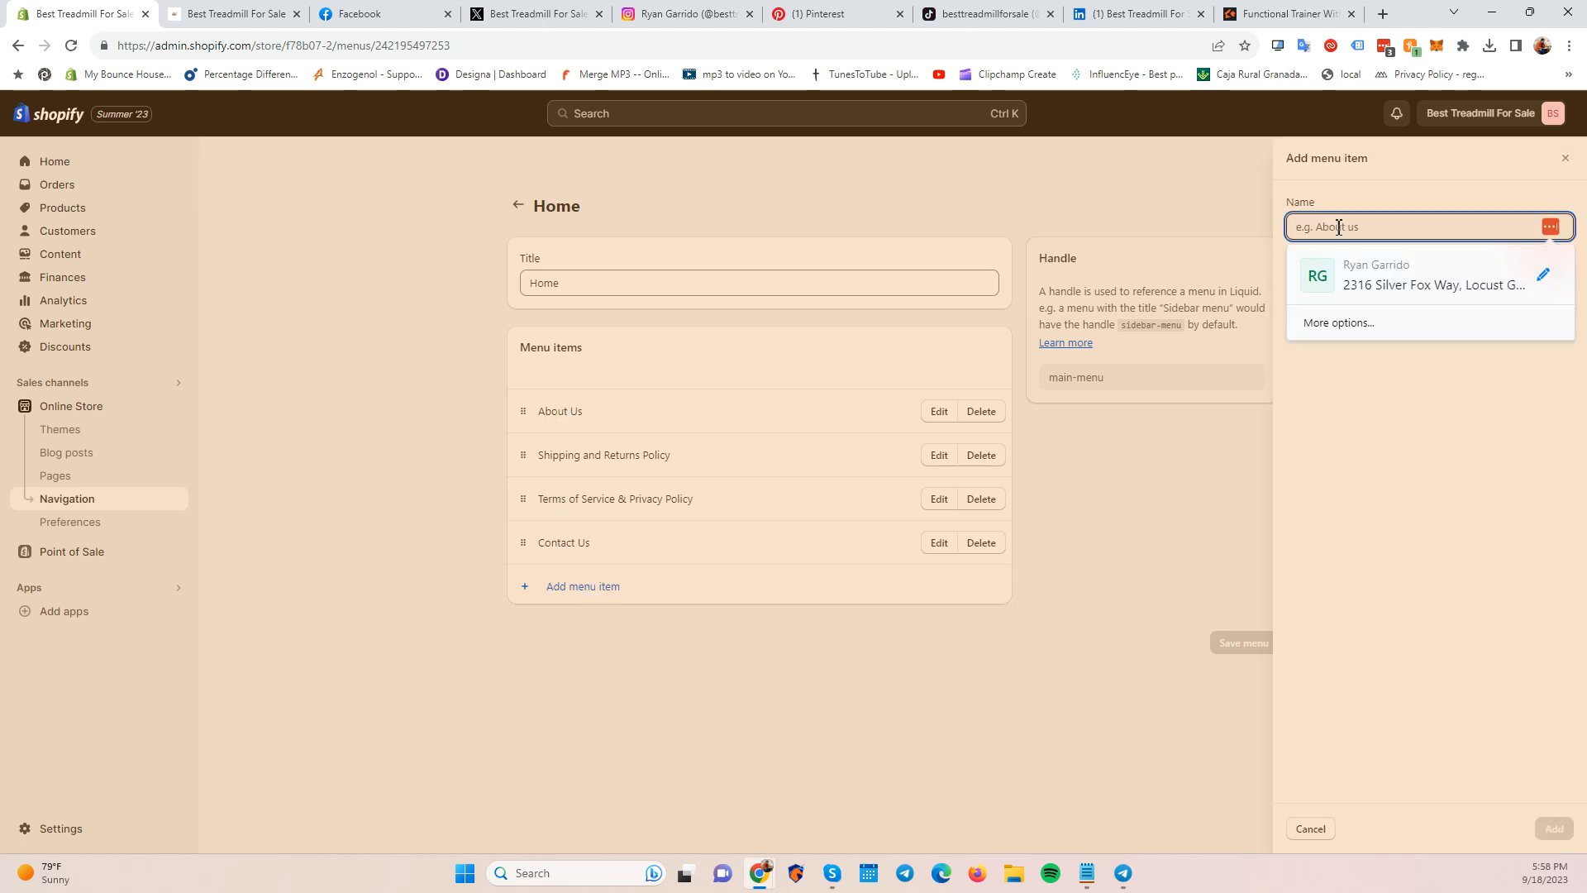
pyautogui.click(1317, 233)
pyautogui.click(1228, 486)
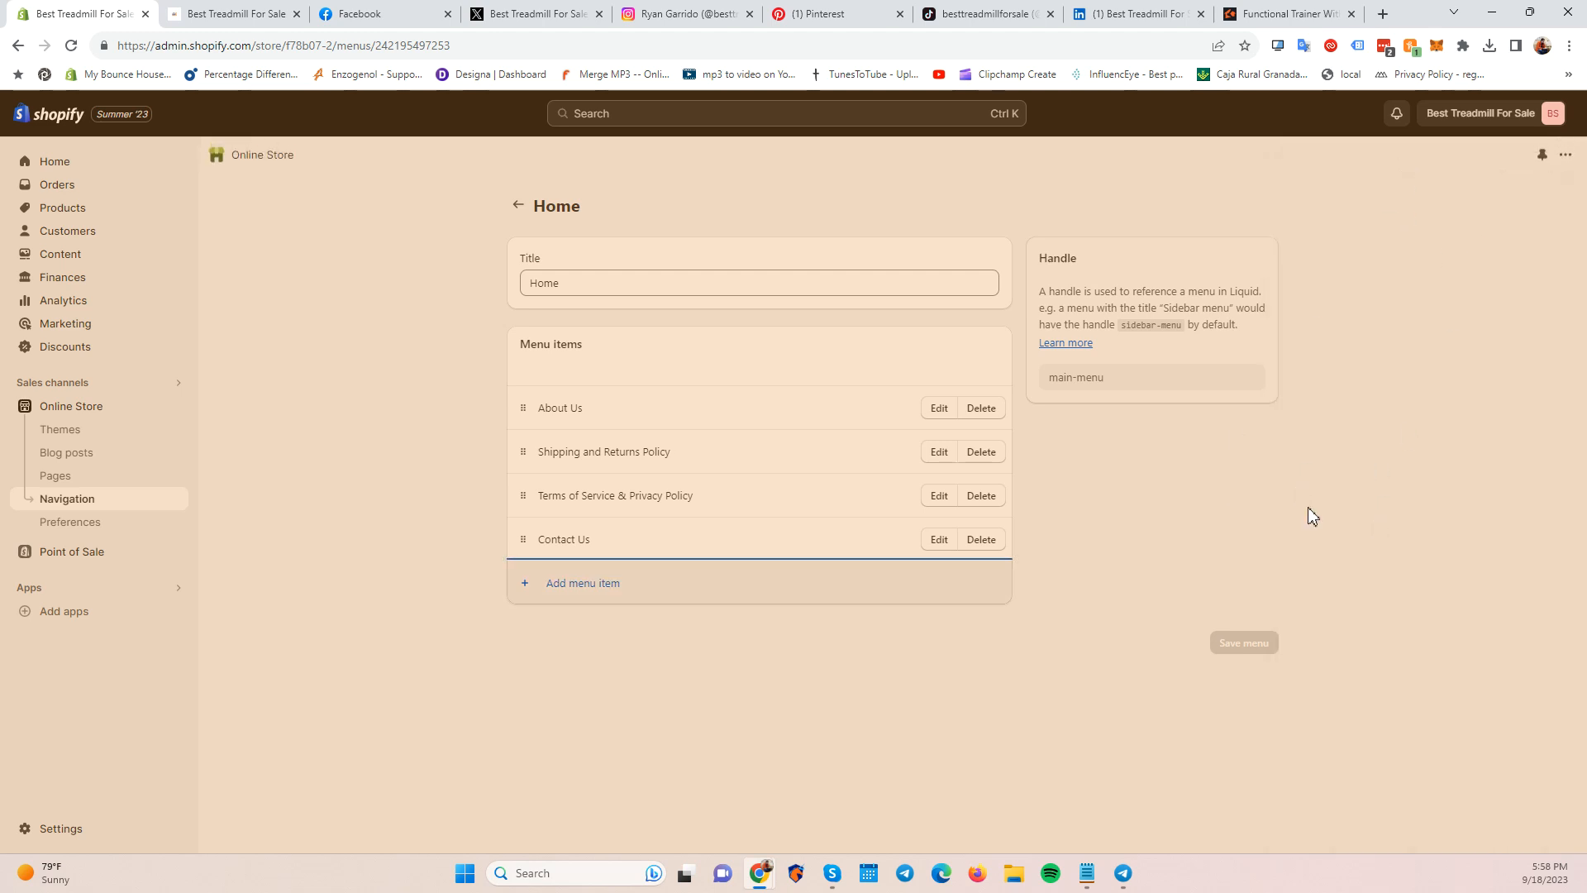
# Start a new item in the Home menu named About Us and link it to the About Us page.
pyautogui.click(585, 581)
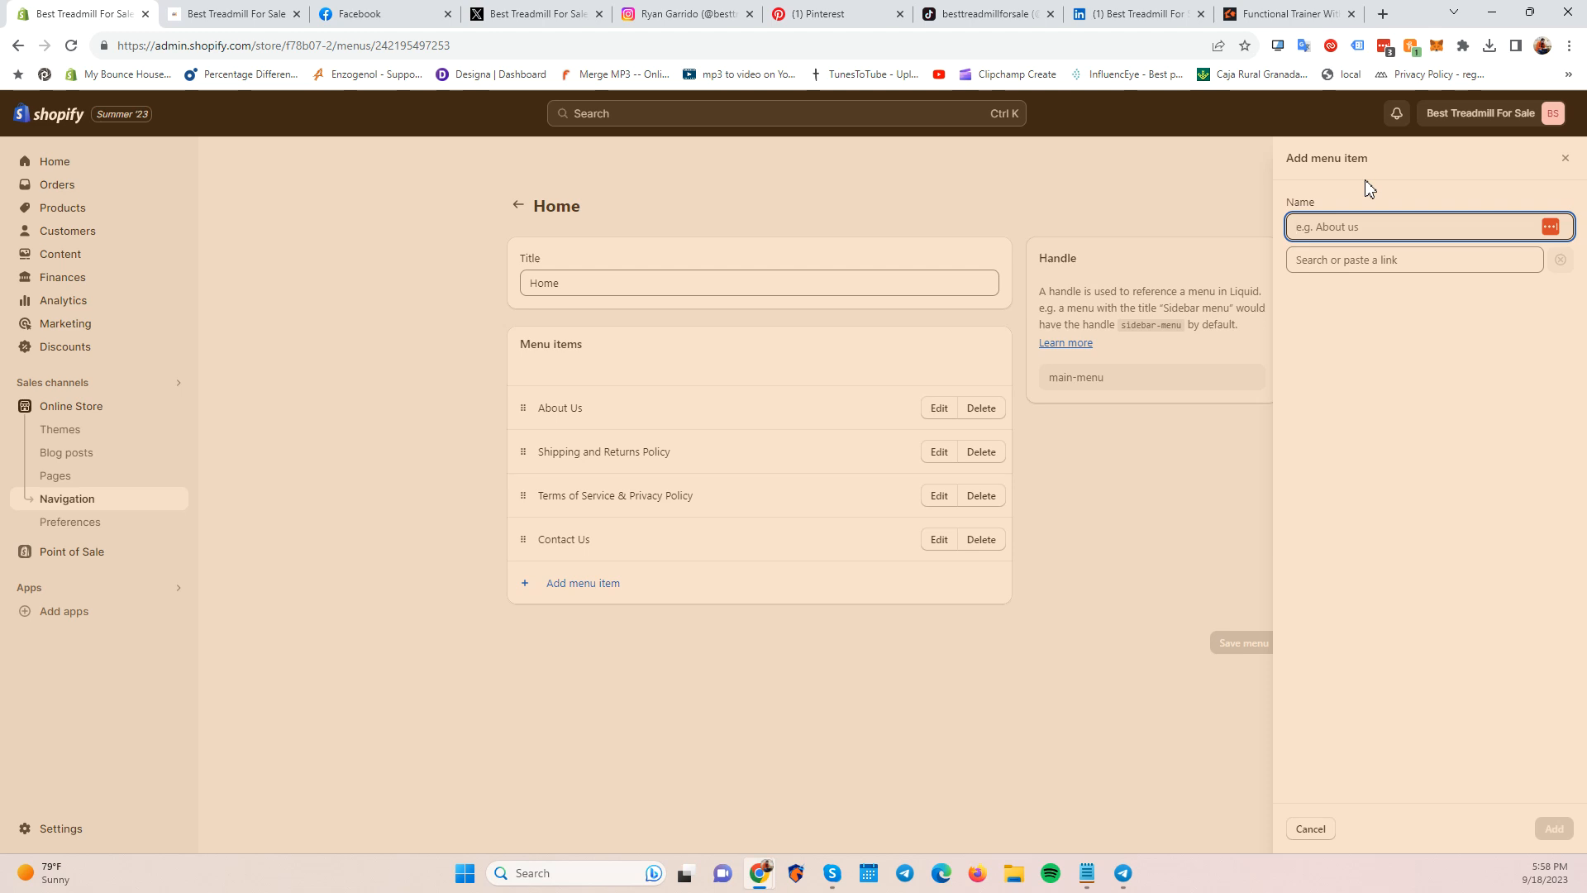
pyautogui.write('About Us')
pyautogui.click(1338, 261)
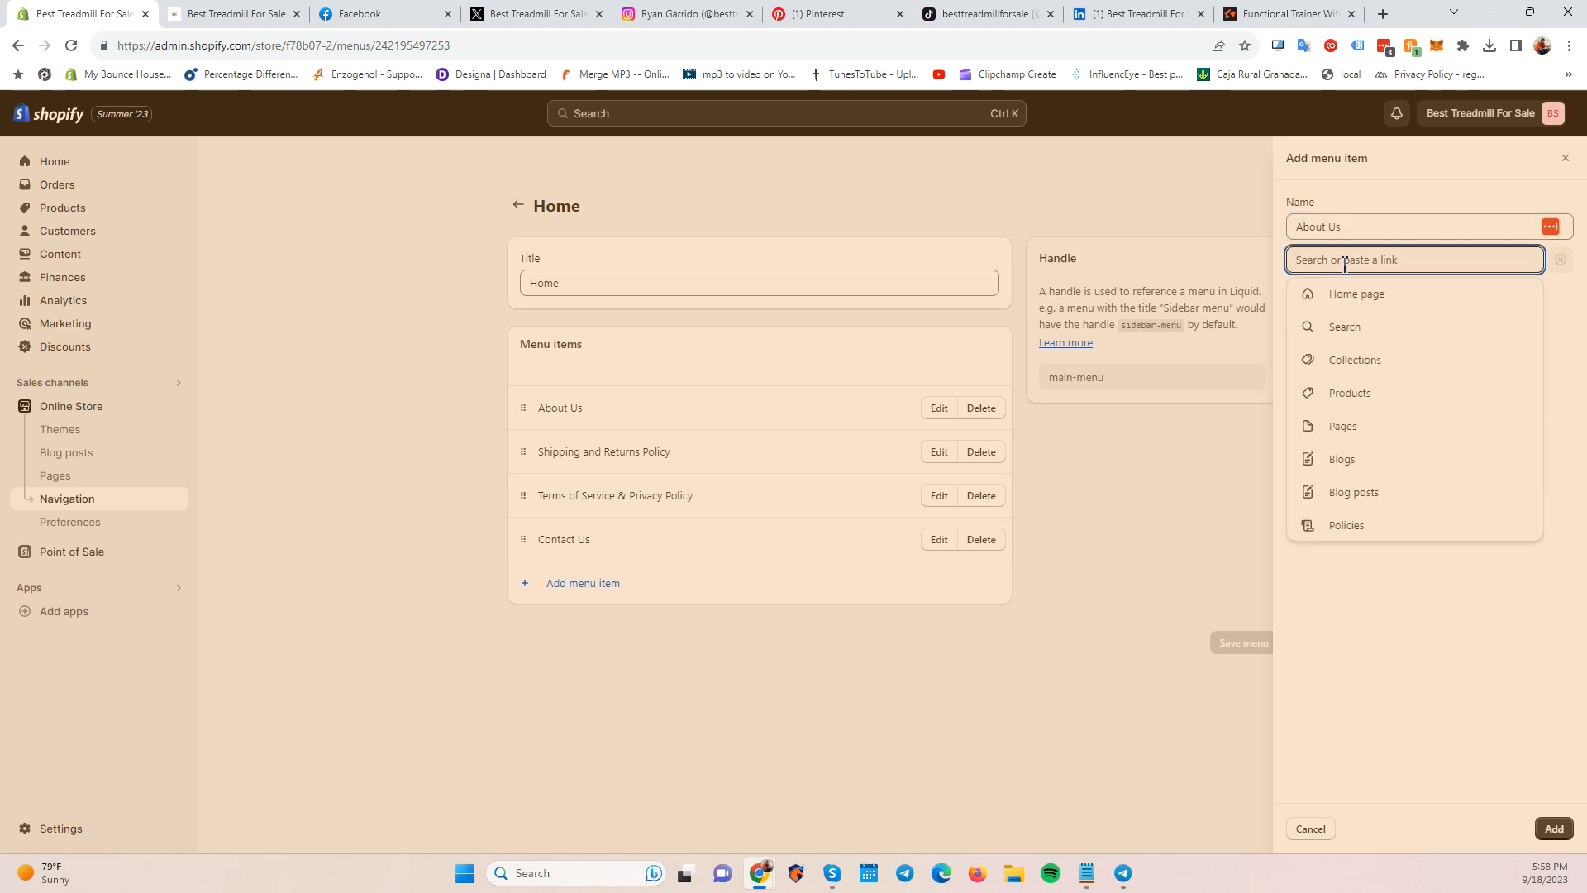
pyautogui.click(1345, 428)
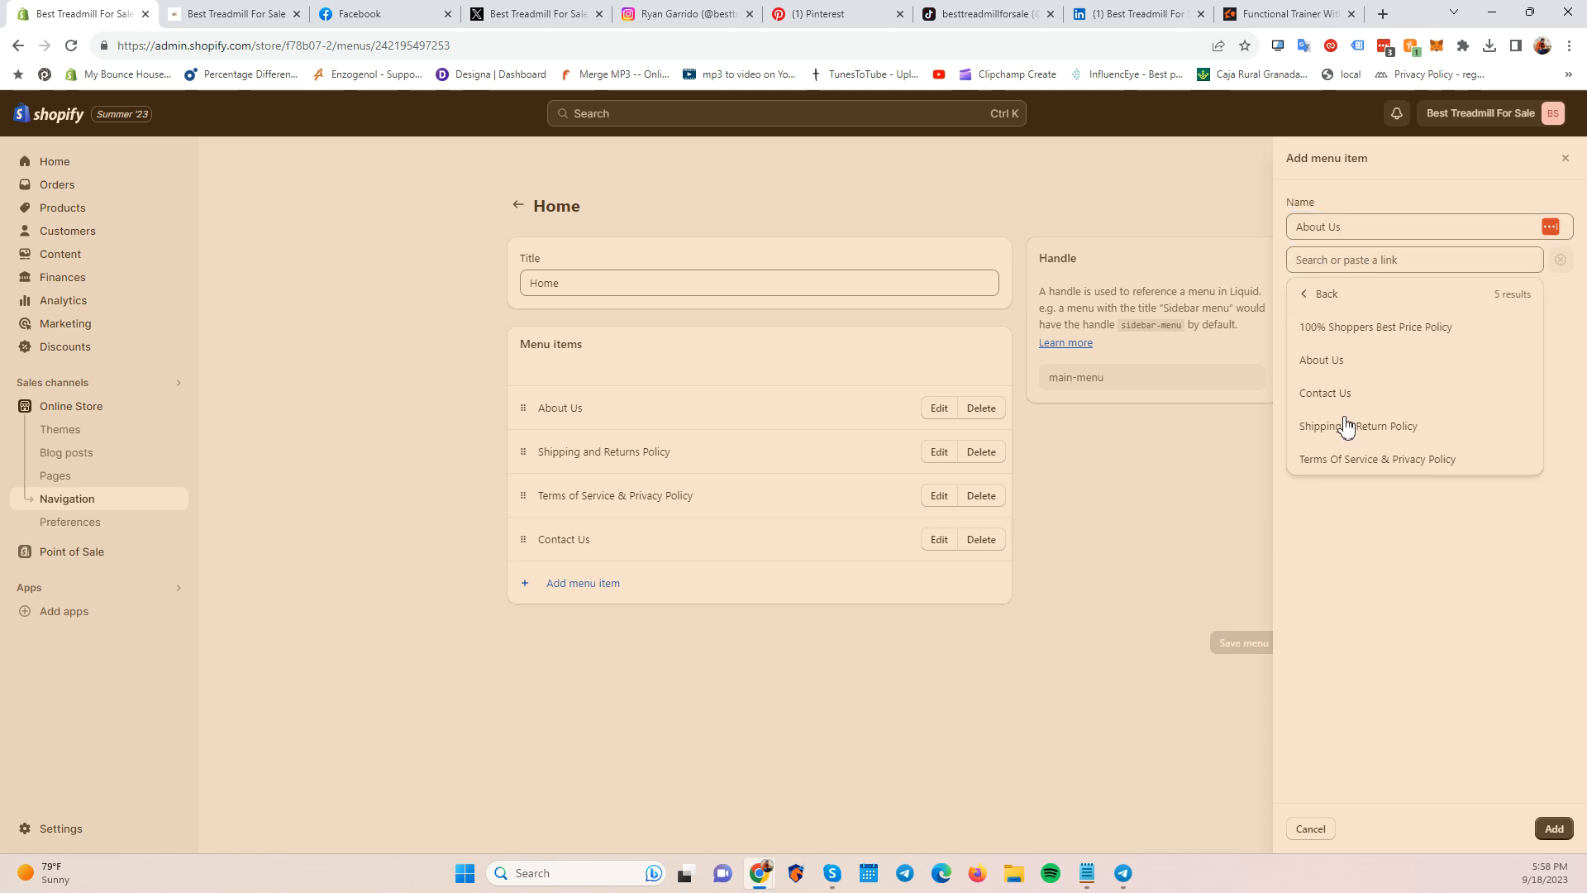
pyautogui.click(1347, 362)
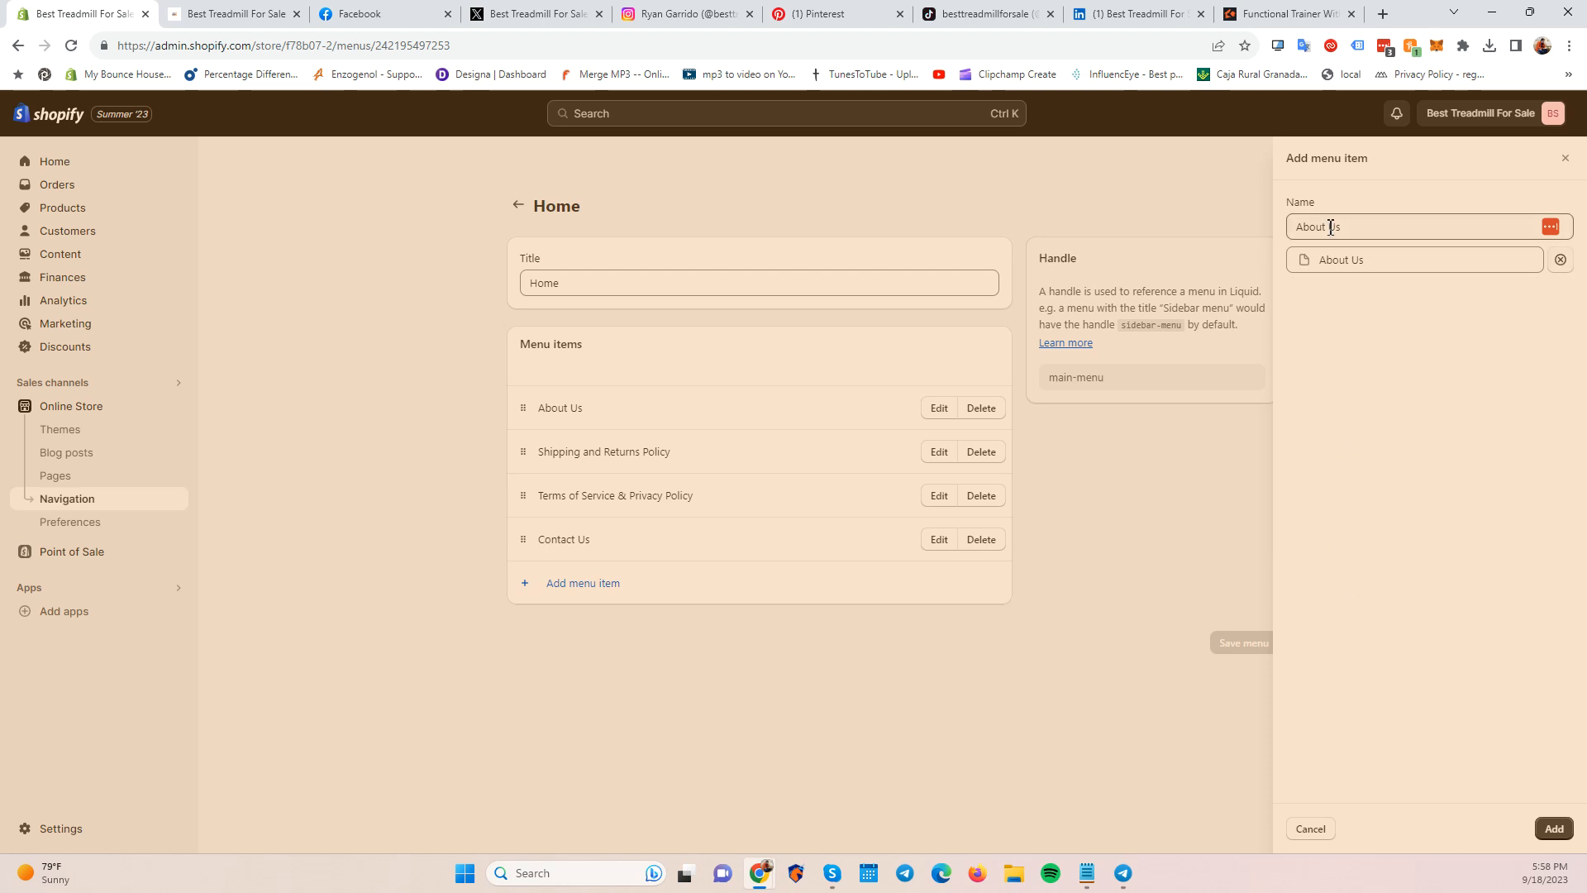
pyautogui.moveTo(1297, 227); pyautogui.dragTo(1361, 224)
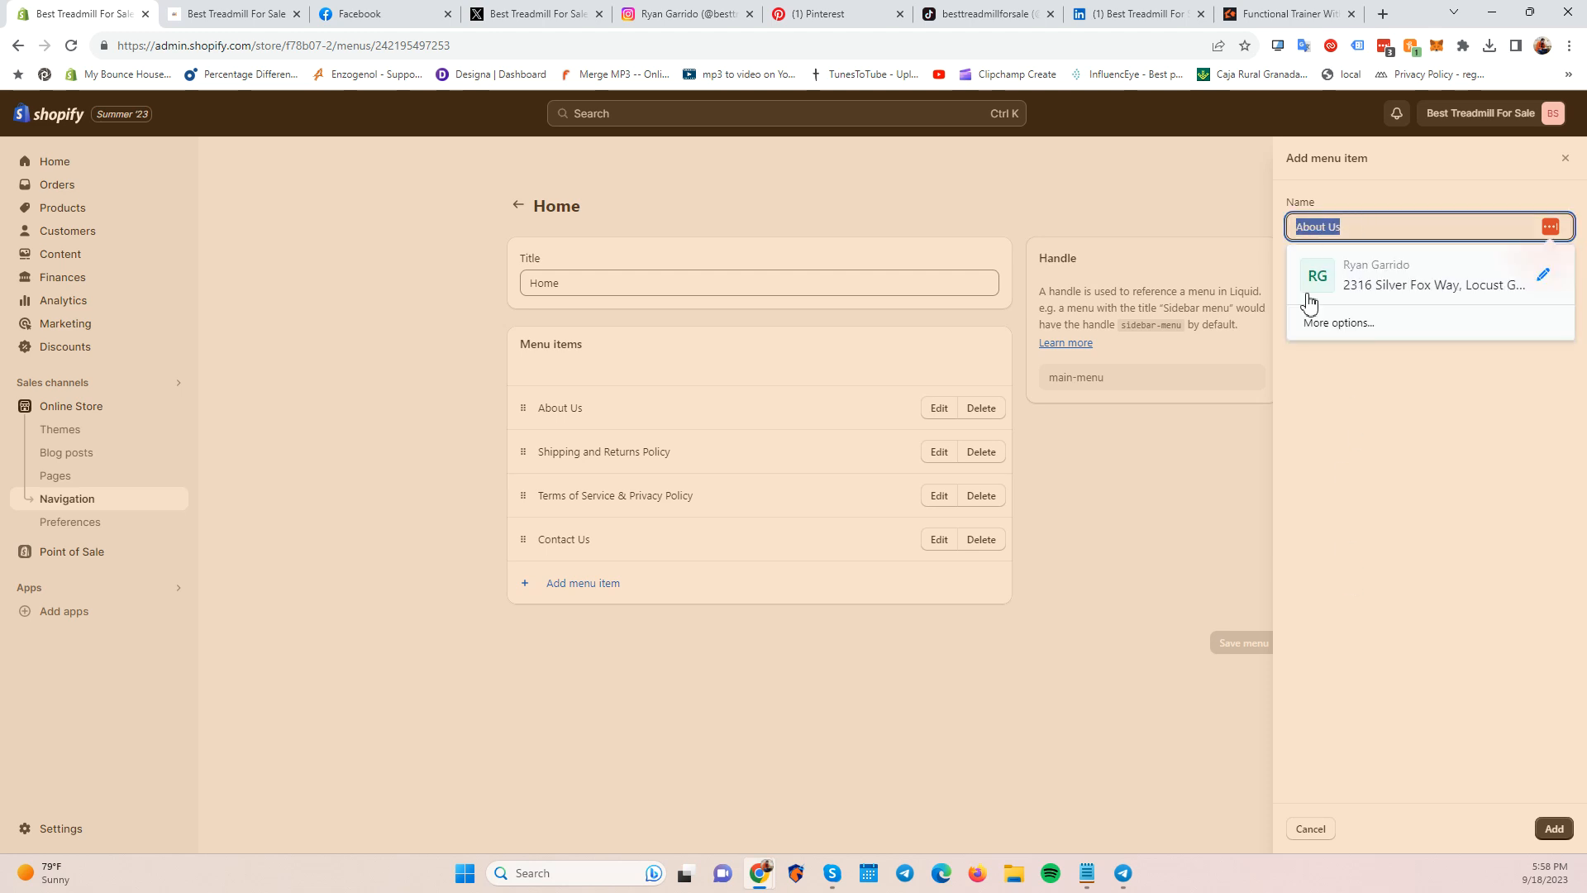
pyautogui.click(1336, 497)
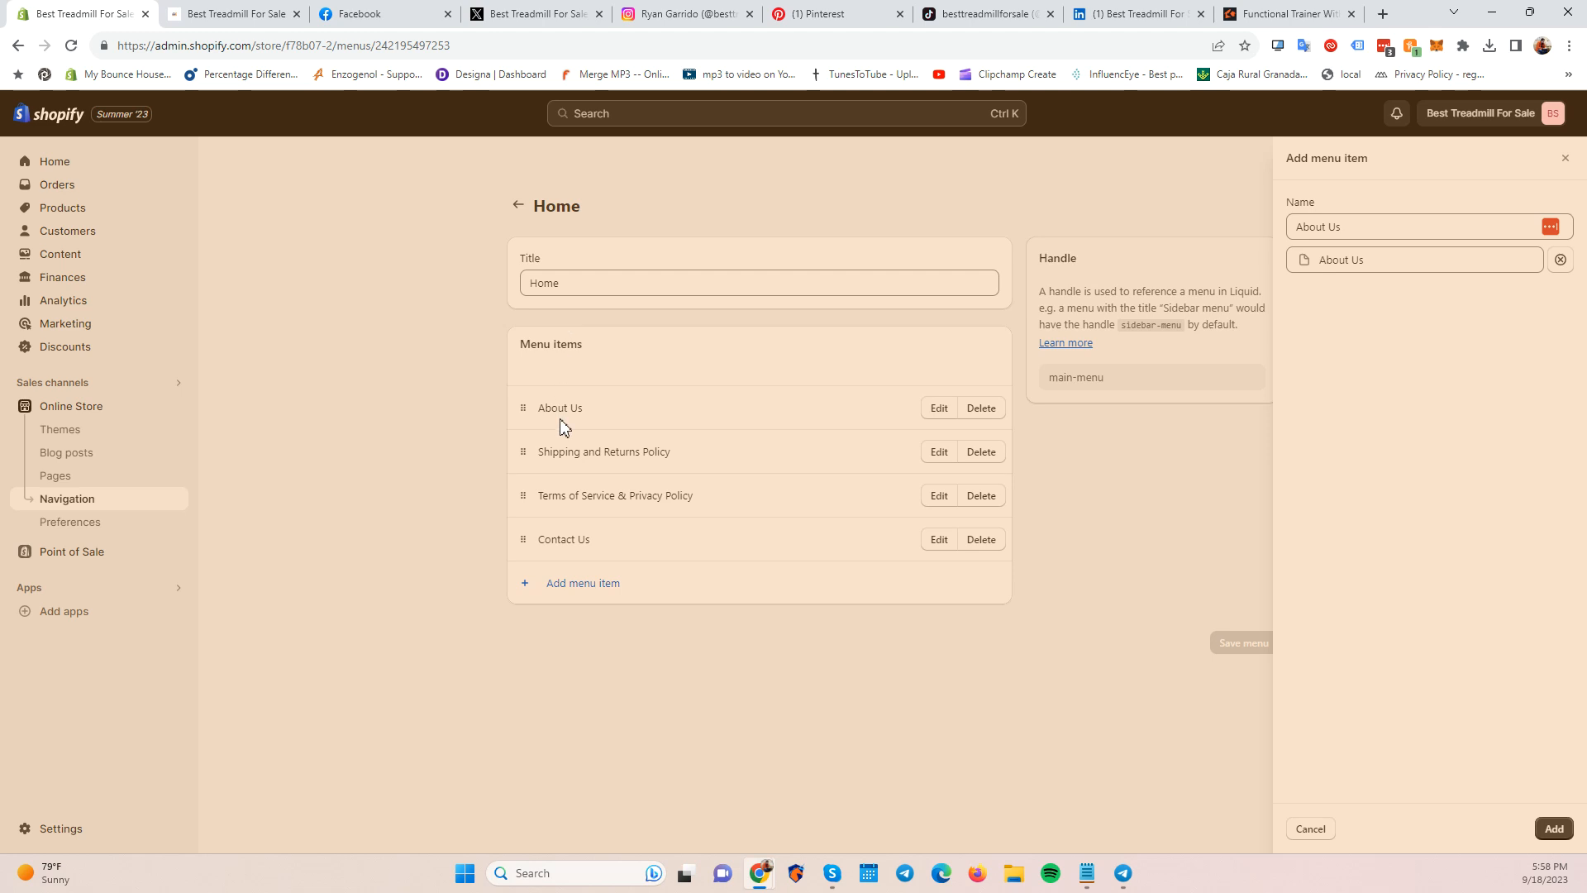
# Look at the Home menu in the live storefront's navigation bar and return to the unfinished menu item in the admin.
pyautogui.click(236, 14)
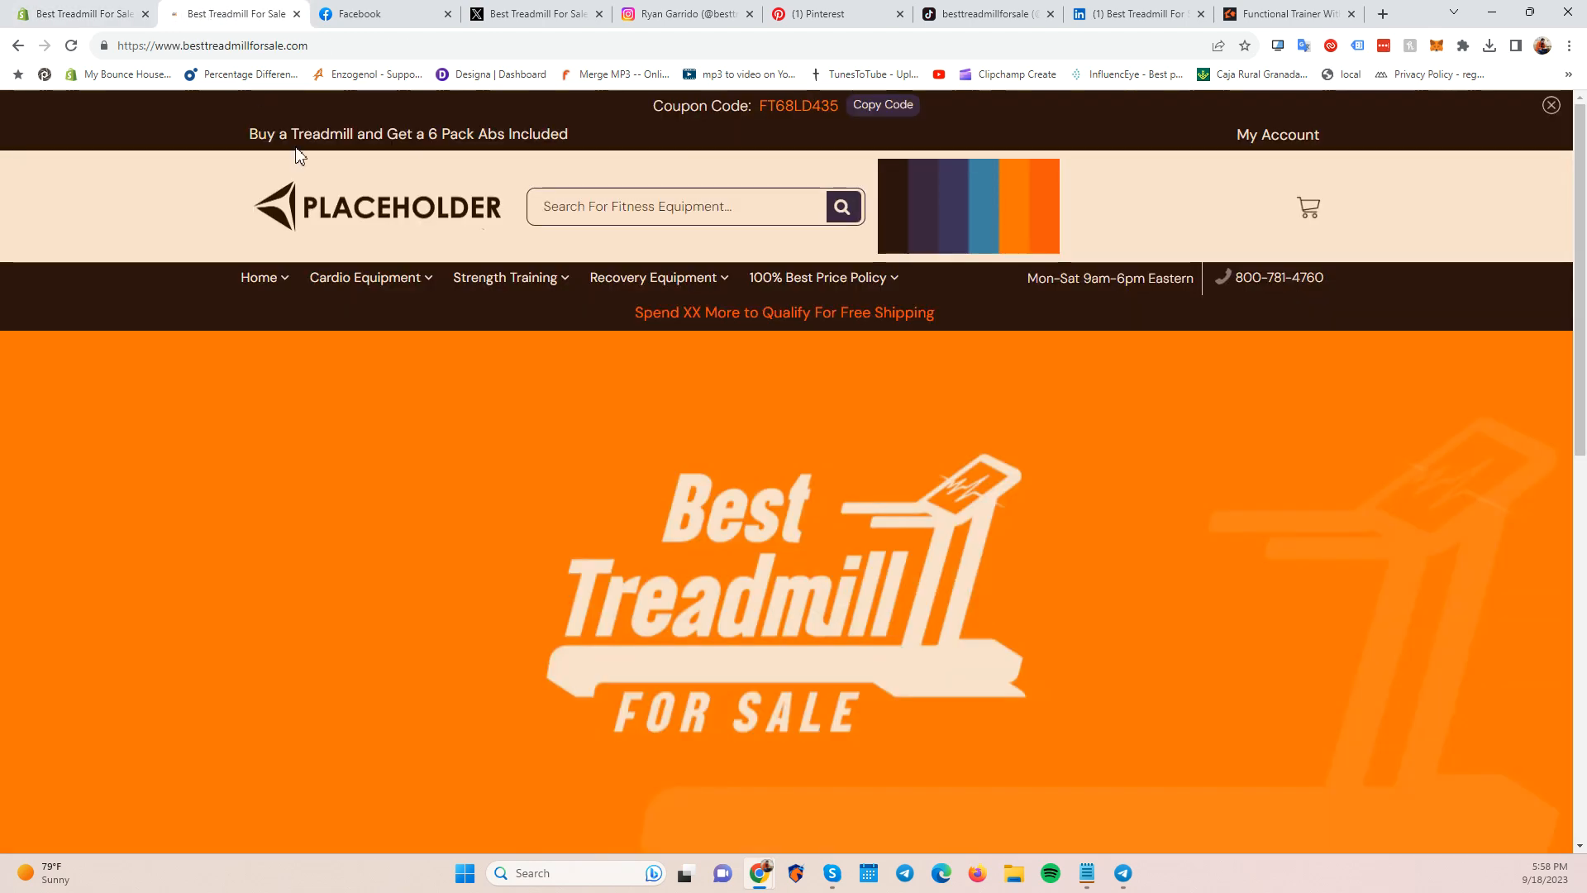
pyautogui.moveTo(252, 275)
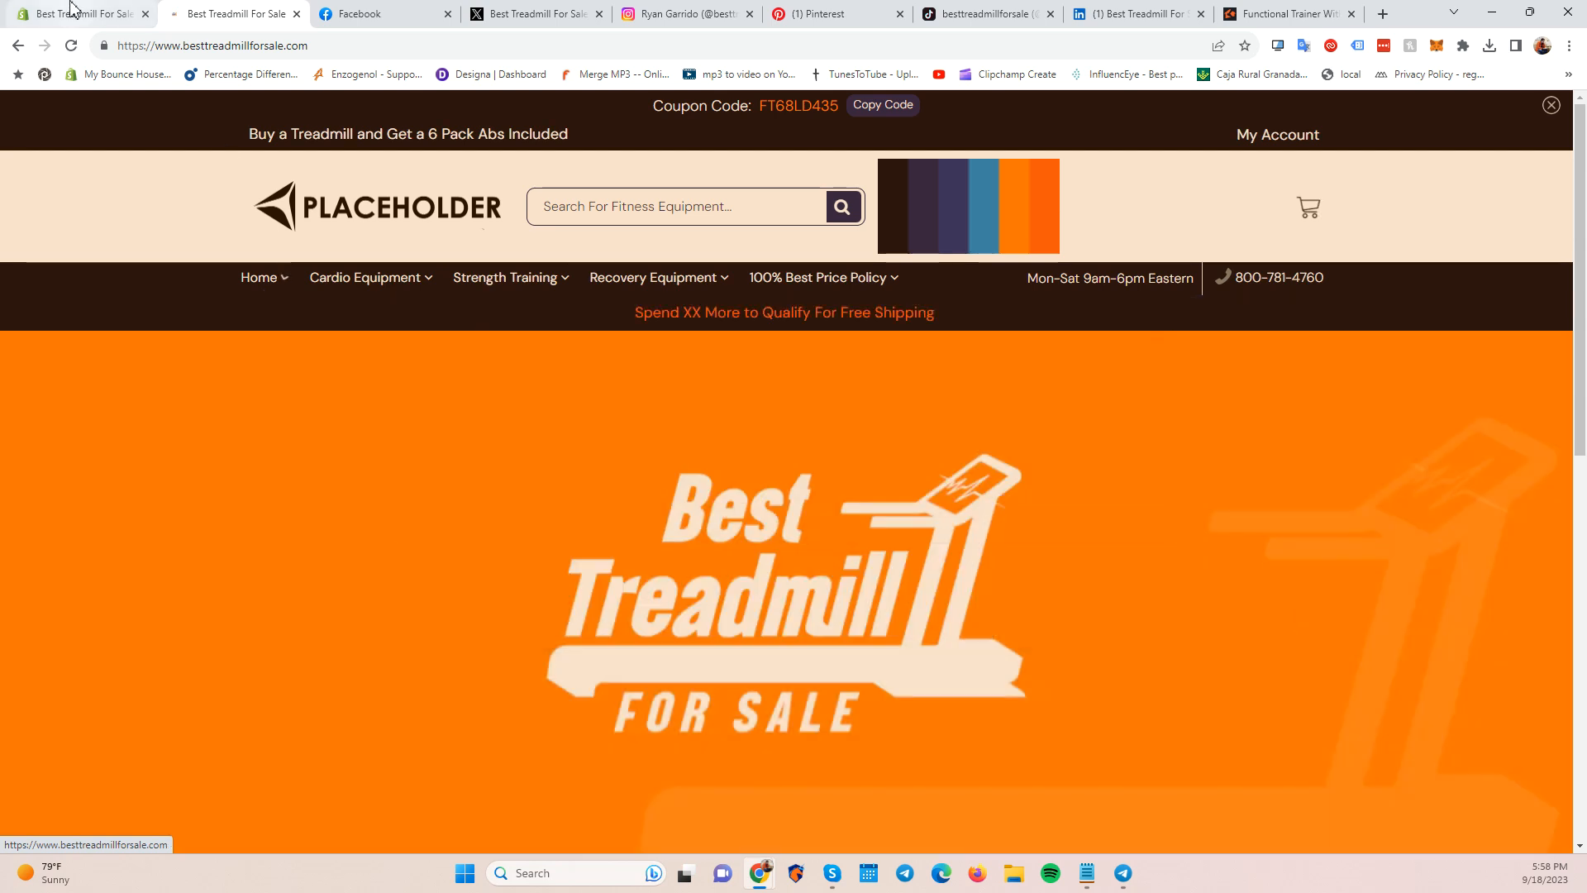
pyautogui.click(78, 14)
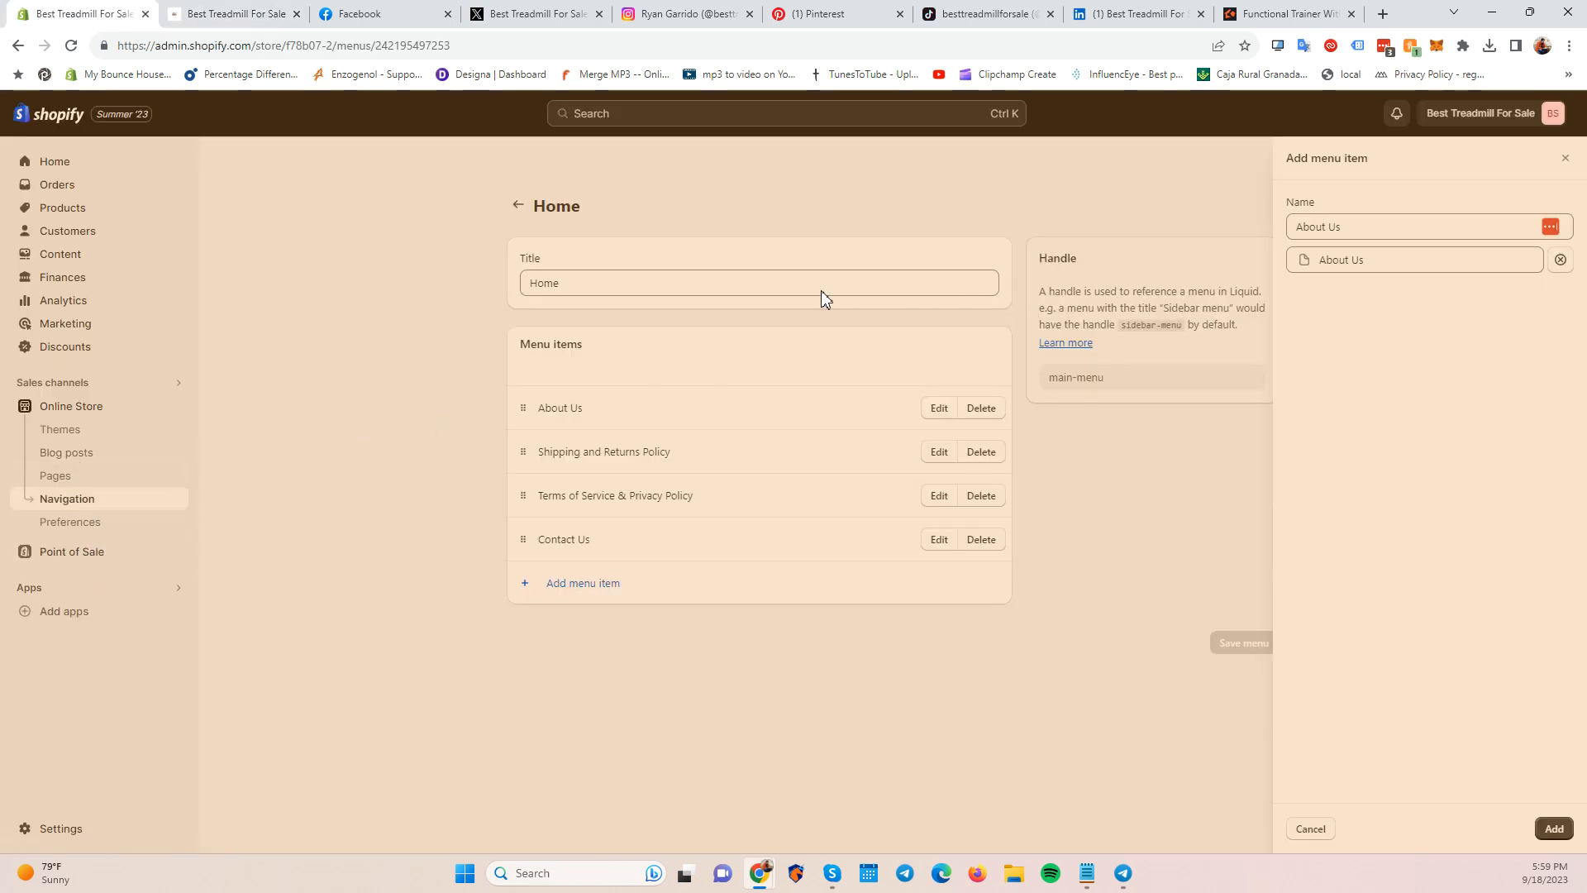
pyautogui.click(521, 205)
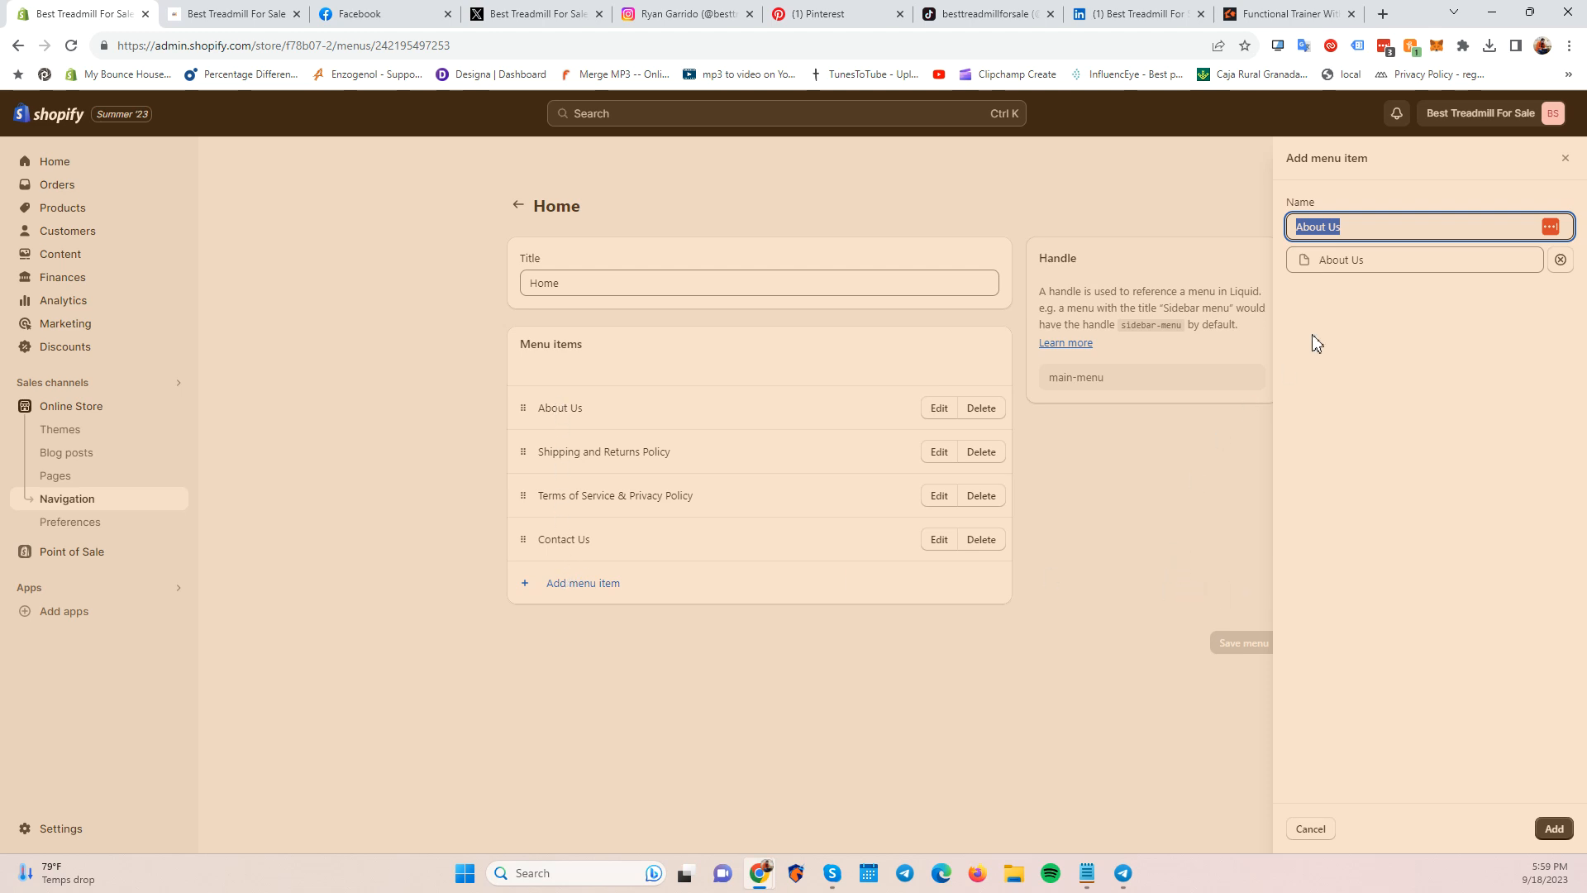
# Change the new menu item's name to 100% Best Price Policy.
pyautogui.click(1376, 232)
pyautogui.hotkey('ctrl', 'a')
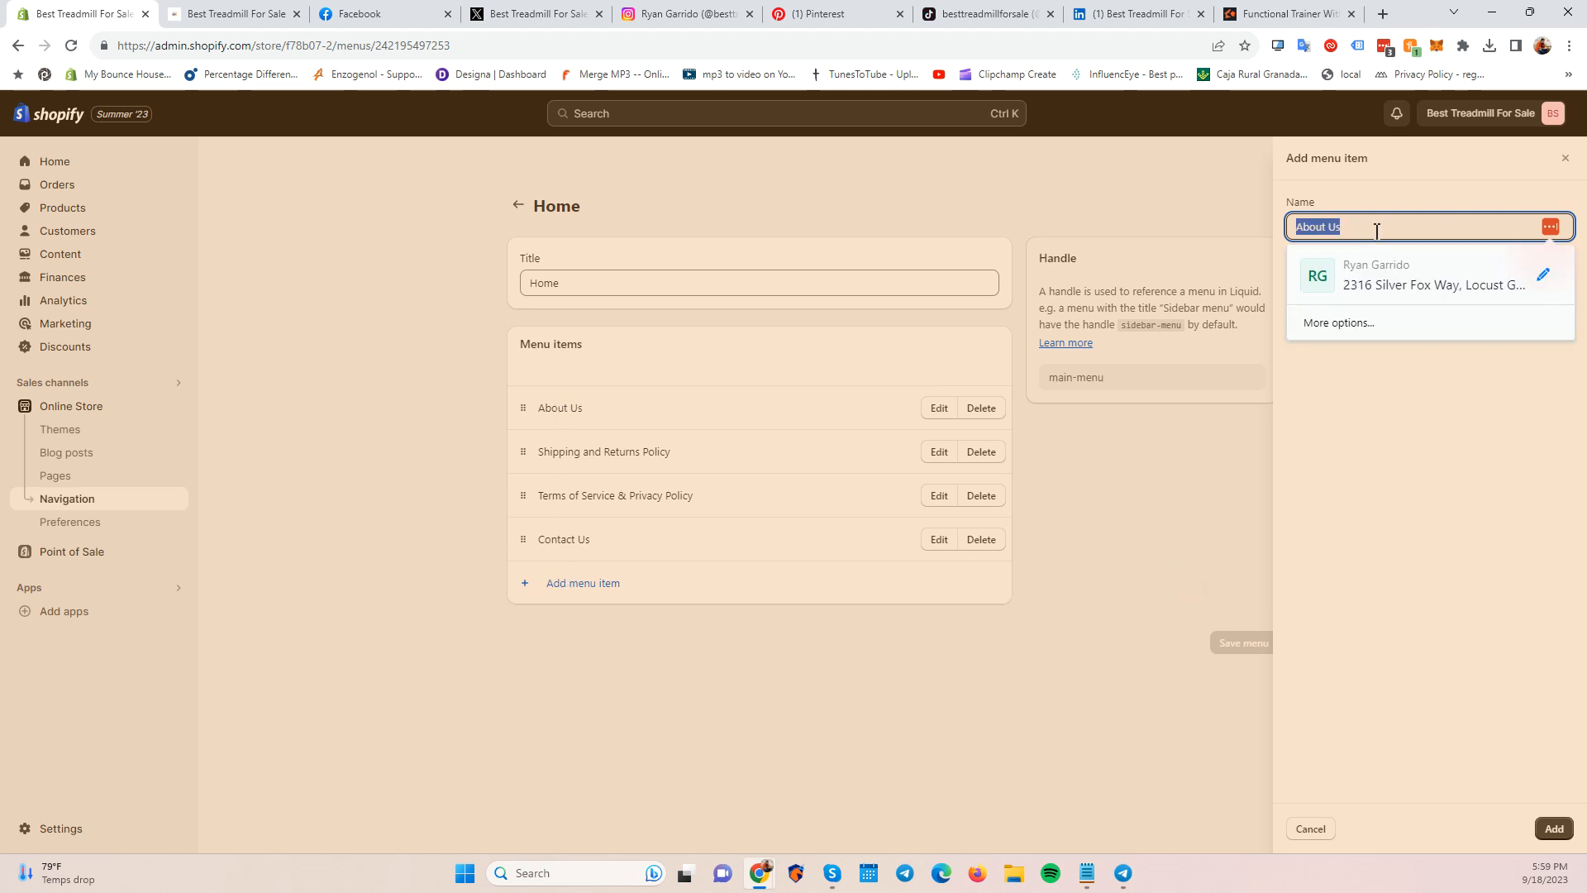
pyautogui.write('100')
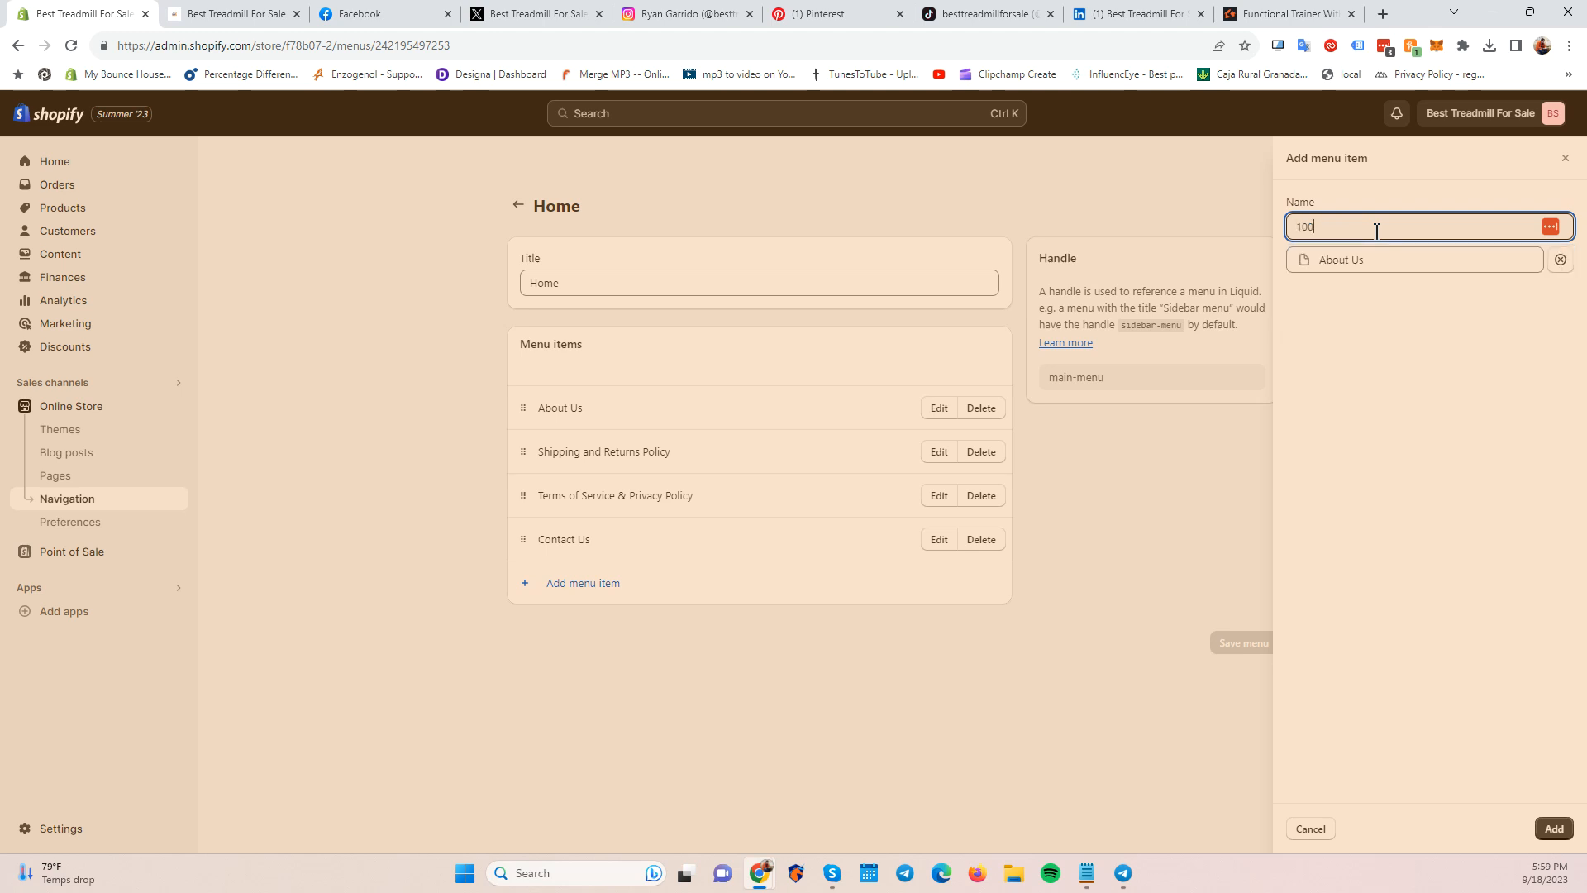
pyautogui.hotkey('ctrl', 'a')
pyautogui.write('10')
# Link the item to the 100% Shoppers Best Price Policy page, add it and save the Home menu.
pyautogui.click(1367, 259)
pyautogui.click(1380, 417)
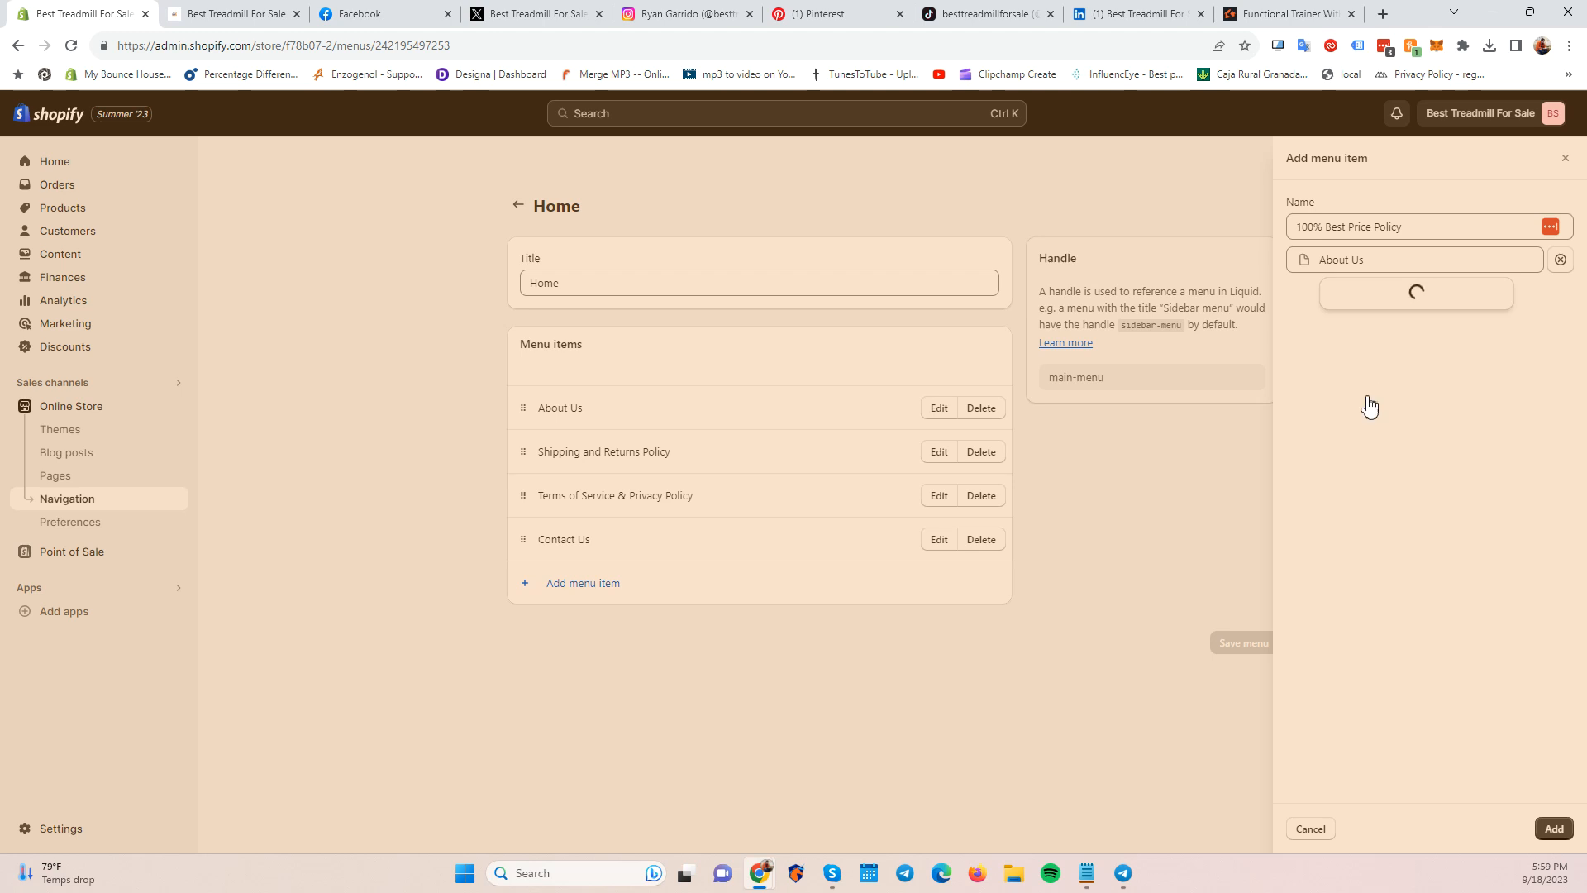
pyautogui.click(1366, 323)
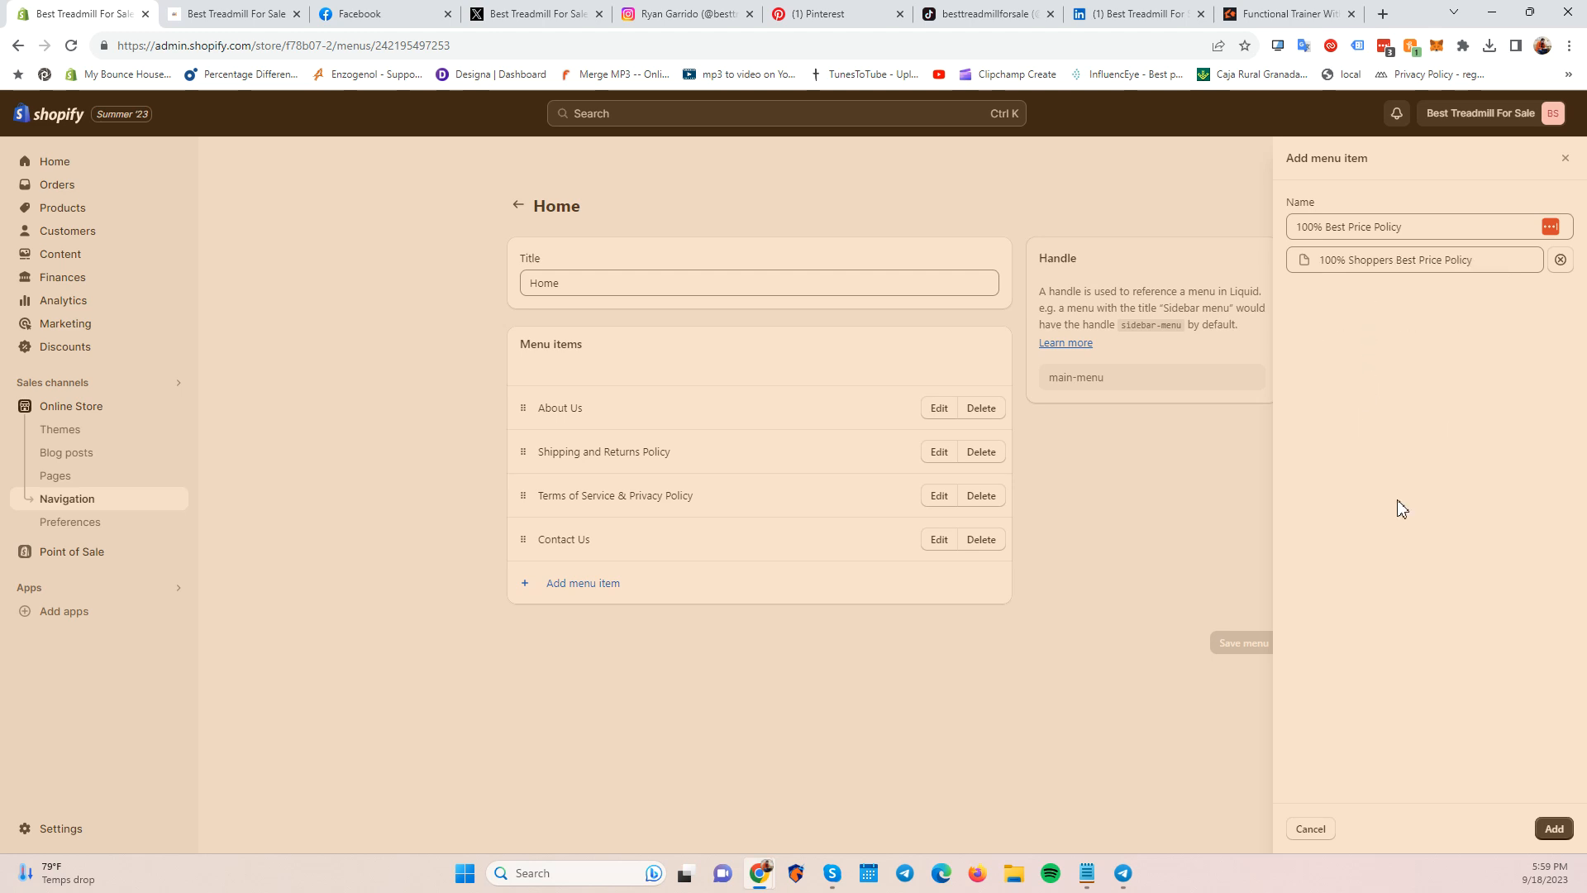
pyautogui.click(1543, 825)
pyautogui.click(1263, 689)
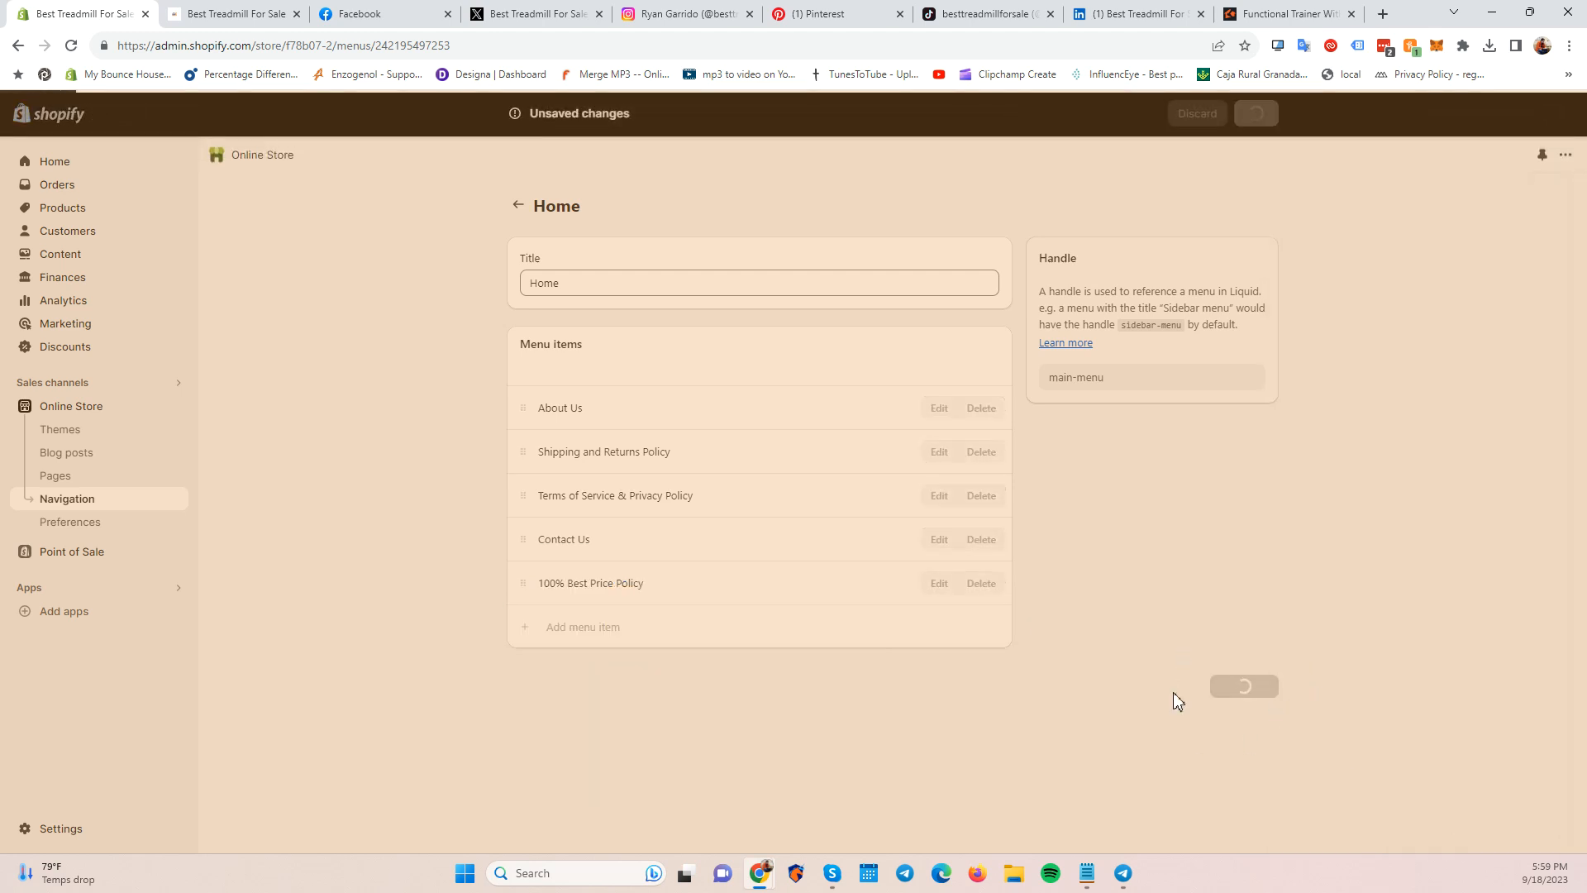
# Reload the live storefront, check its navigation menus for the saved change and return to the Shopify admin.
pyautogui.click(236, 14)
pyautogui.press('F5')
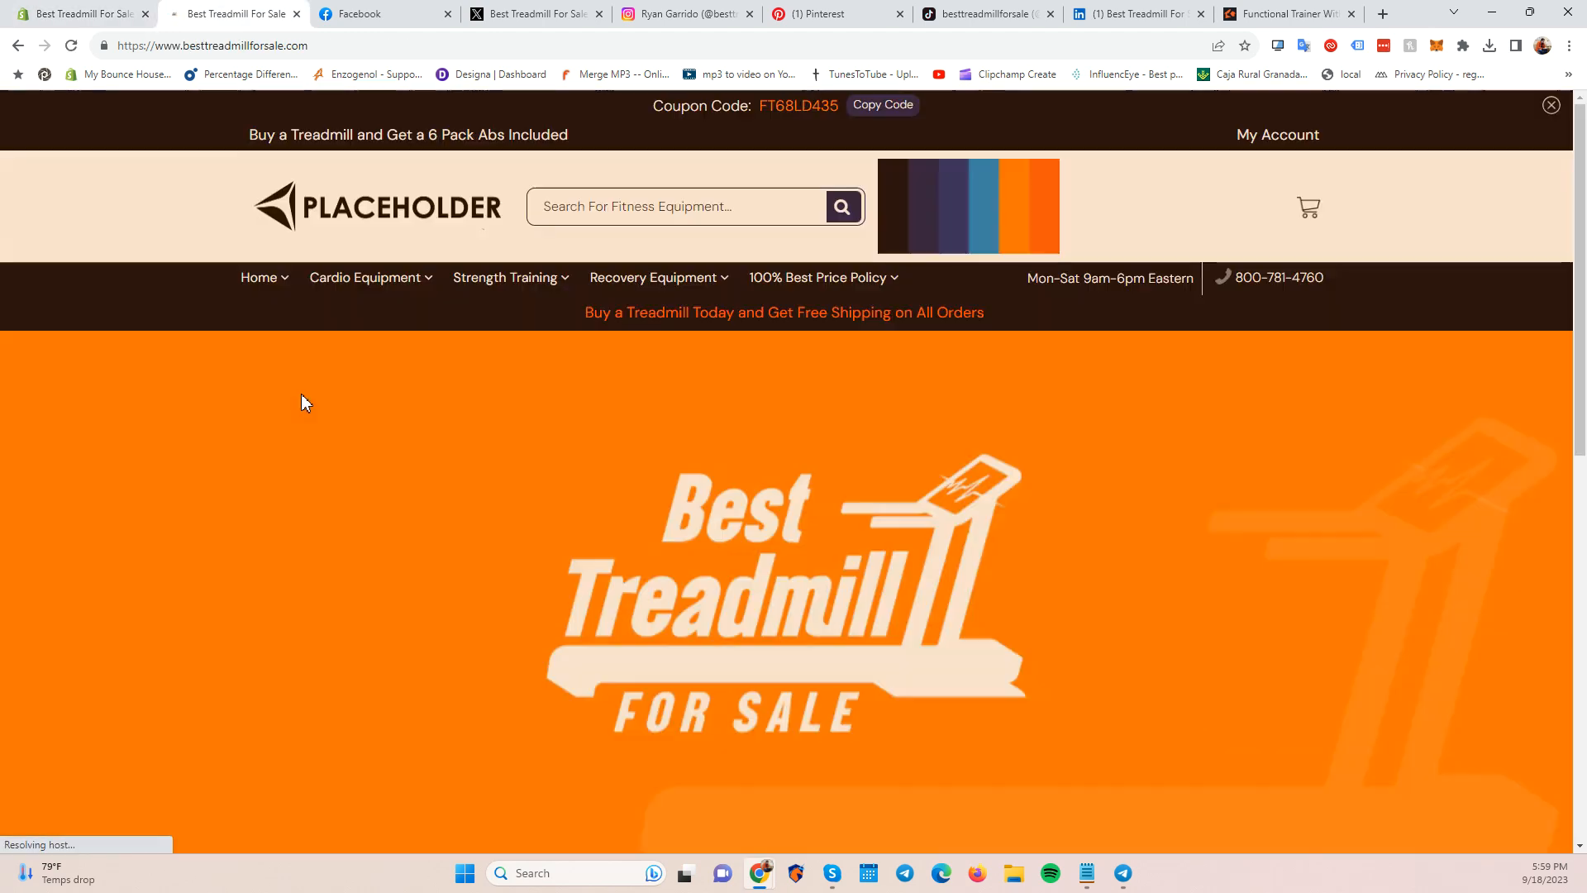
pyautogui.moveTo(261, 291)
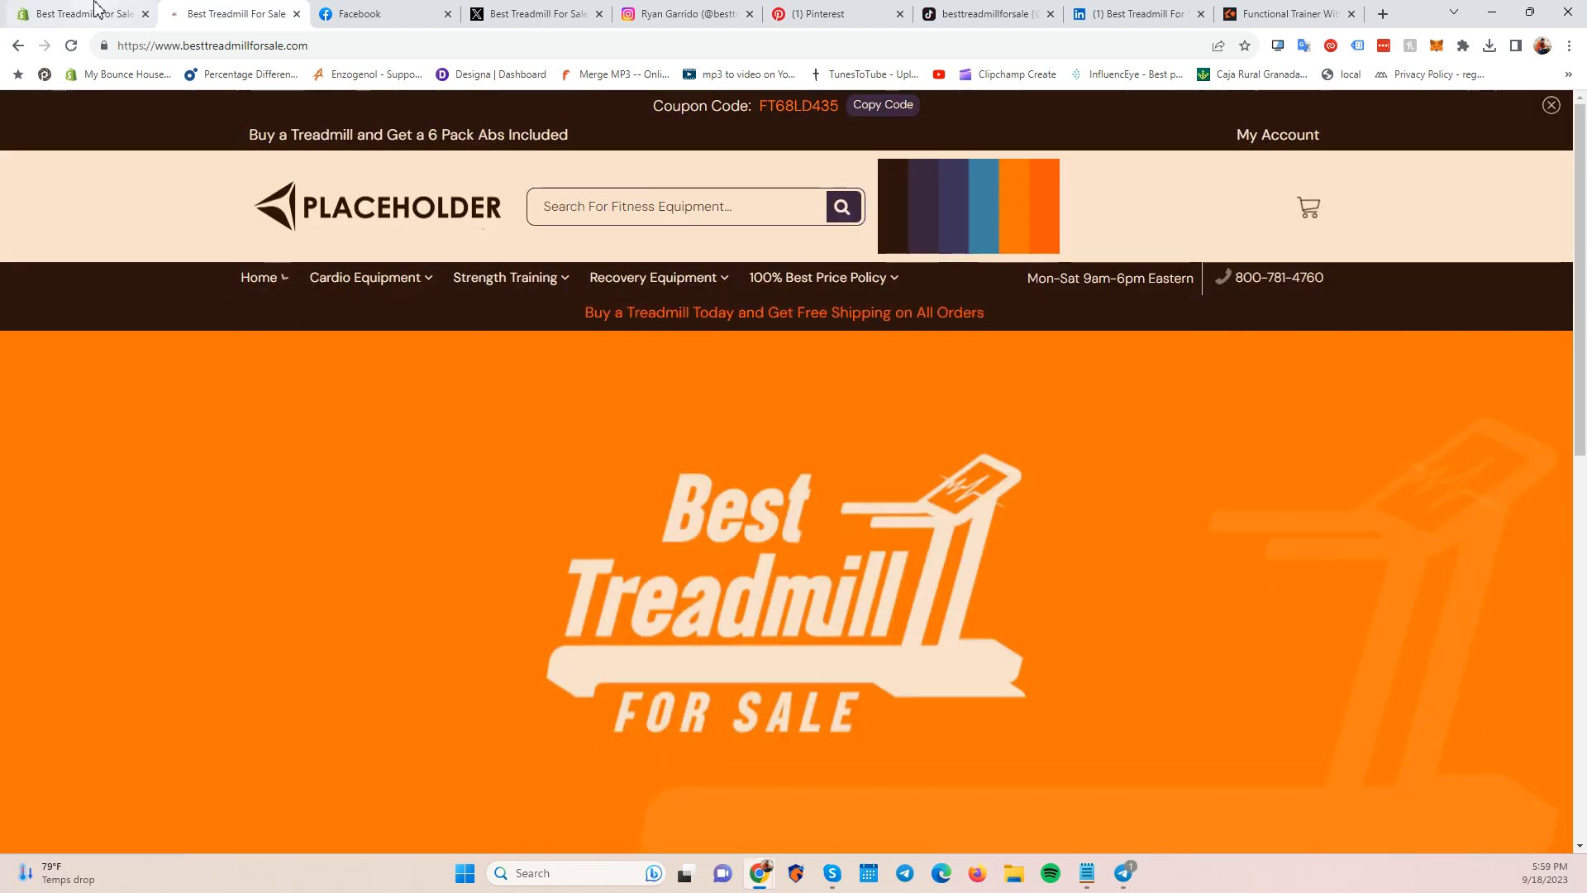
pyautogui.click(99, 12)
pyautogui.click(213, 11)
pyautogui.moveTo(266, 282)
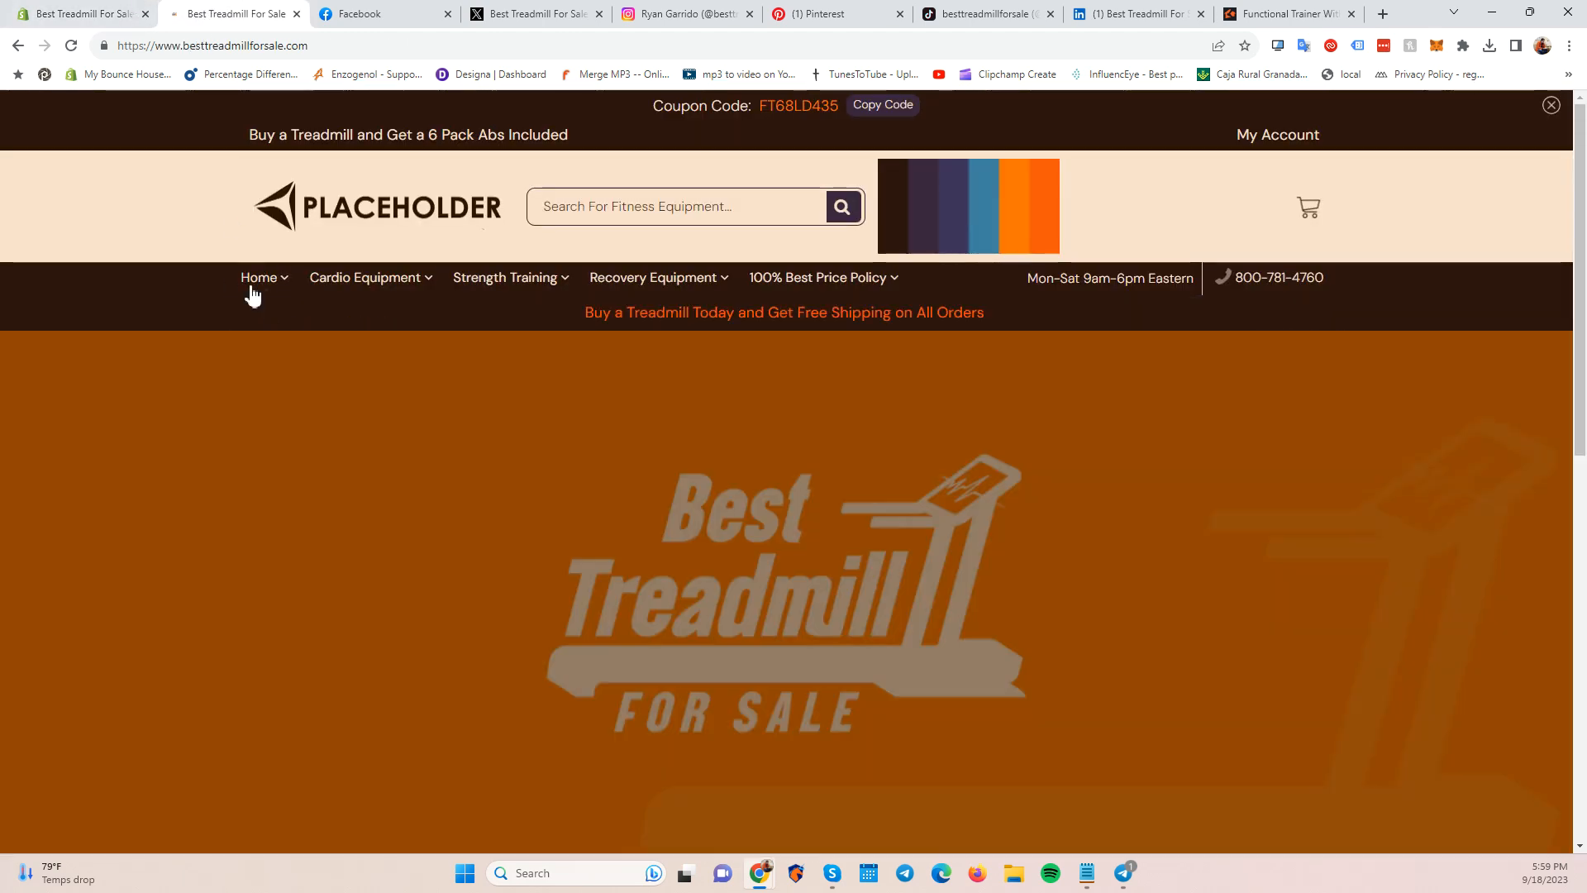
pyautogui.moveTo(538, 275)
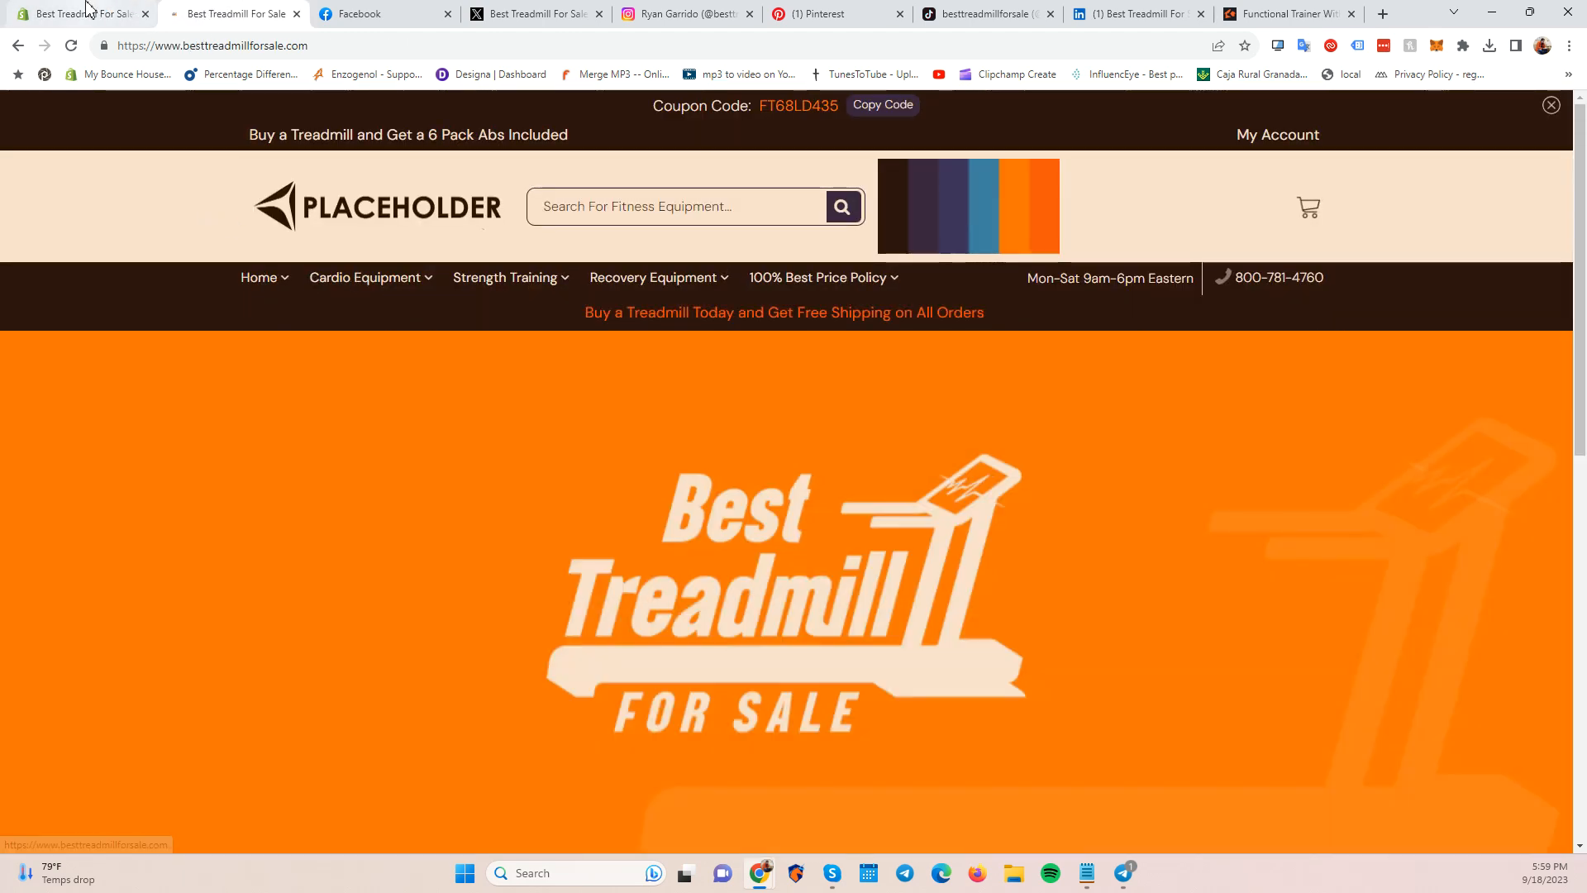
pyautogui.click(83, 14)
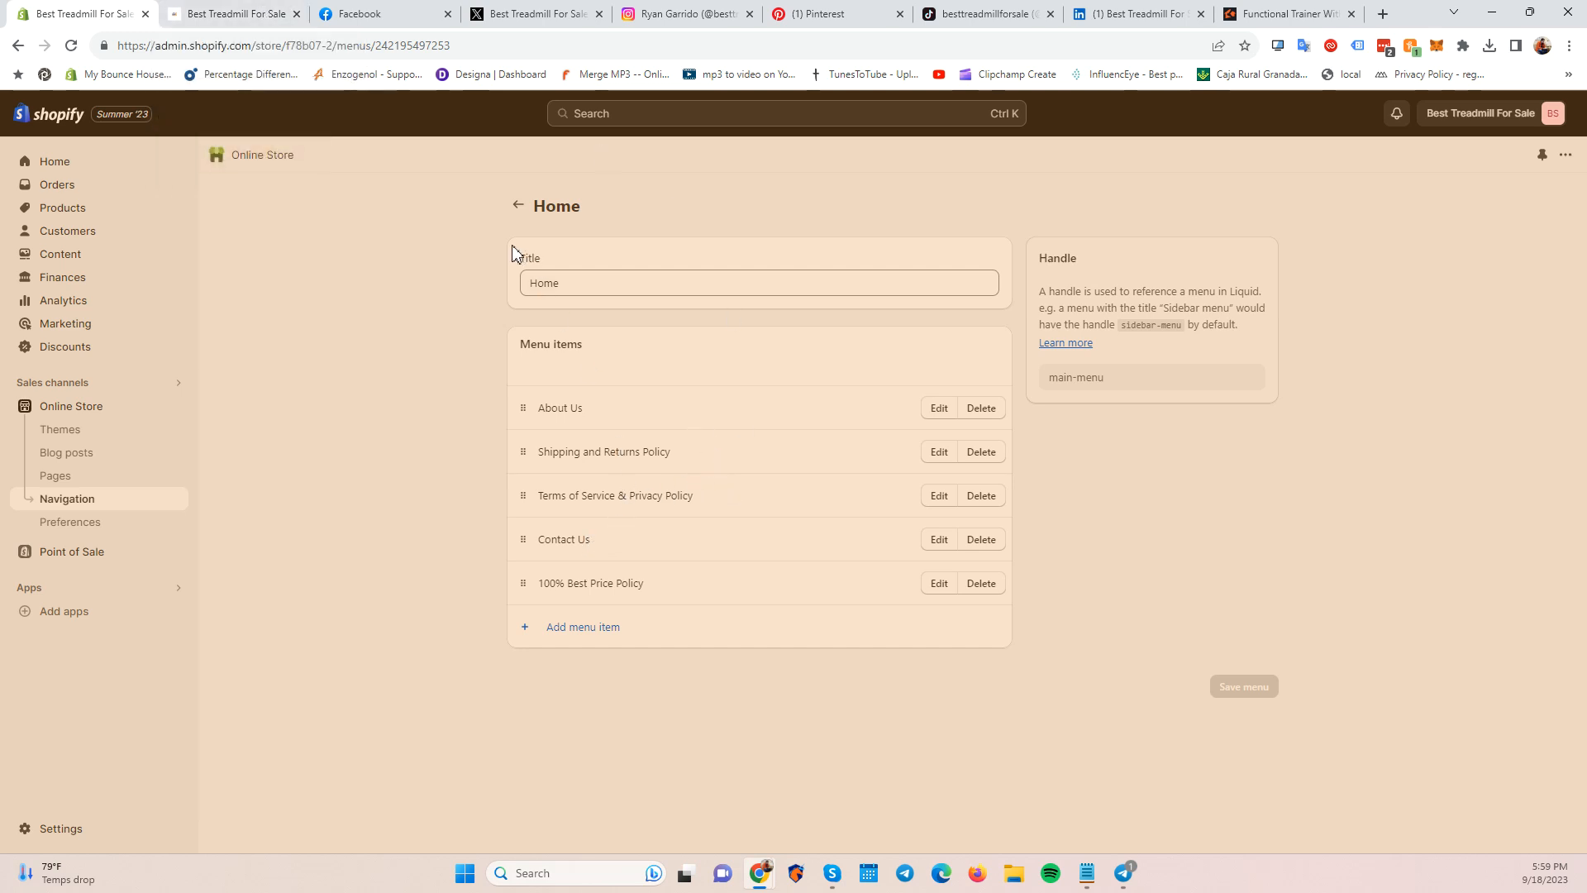
# Return to the list of navigation menus and review the Navigation and Product Collections entries in the Notepad checklist.
pyautogui.click(519, 205)
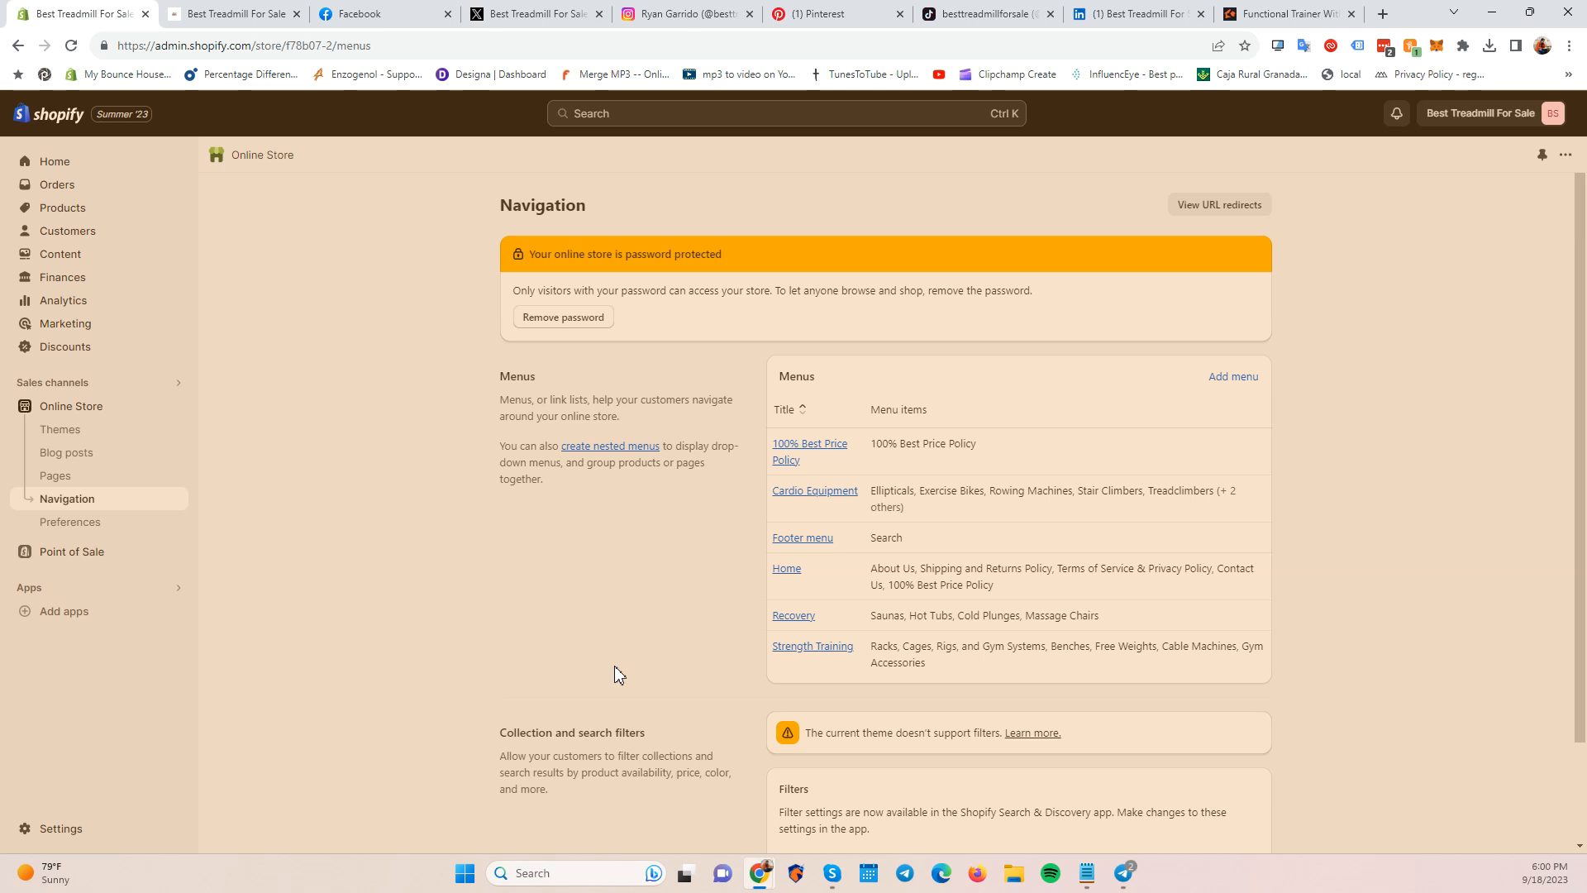
pyautogui.click(1086, 873)
pyautogui.click(57, 311)
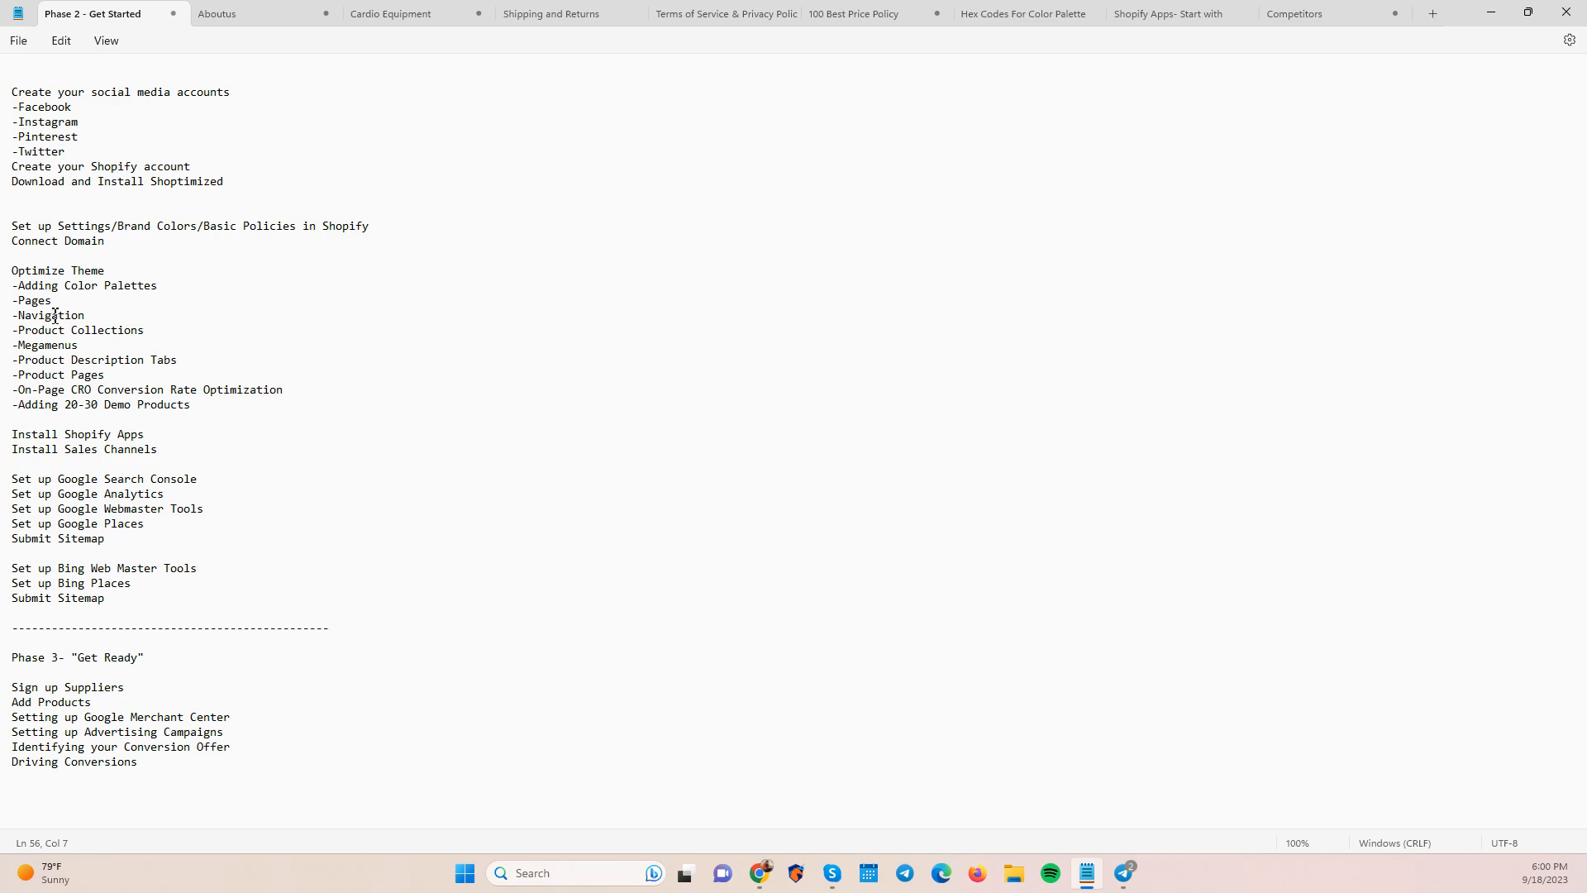
pyautogui.hotkey('alt', 'Tab')
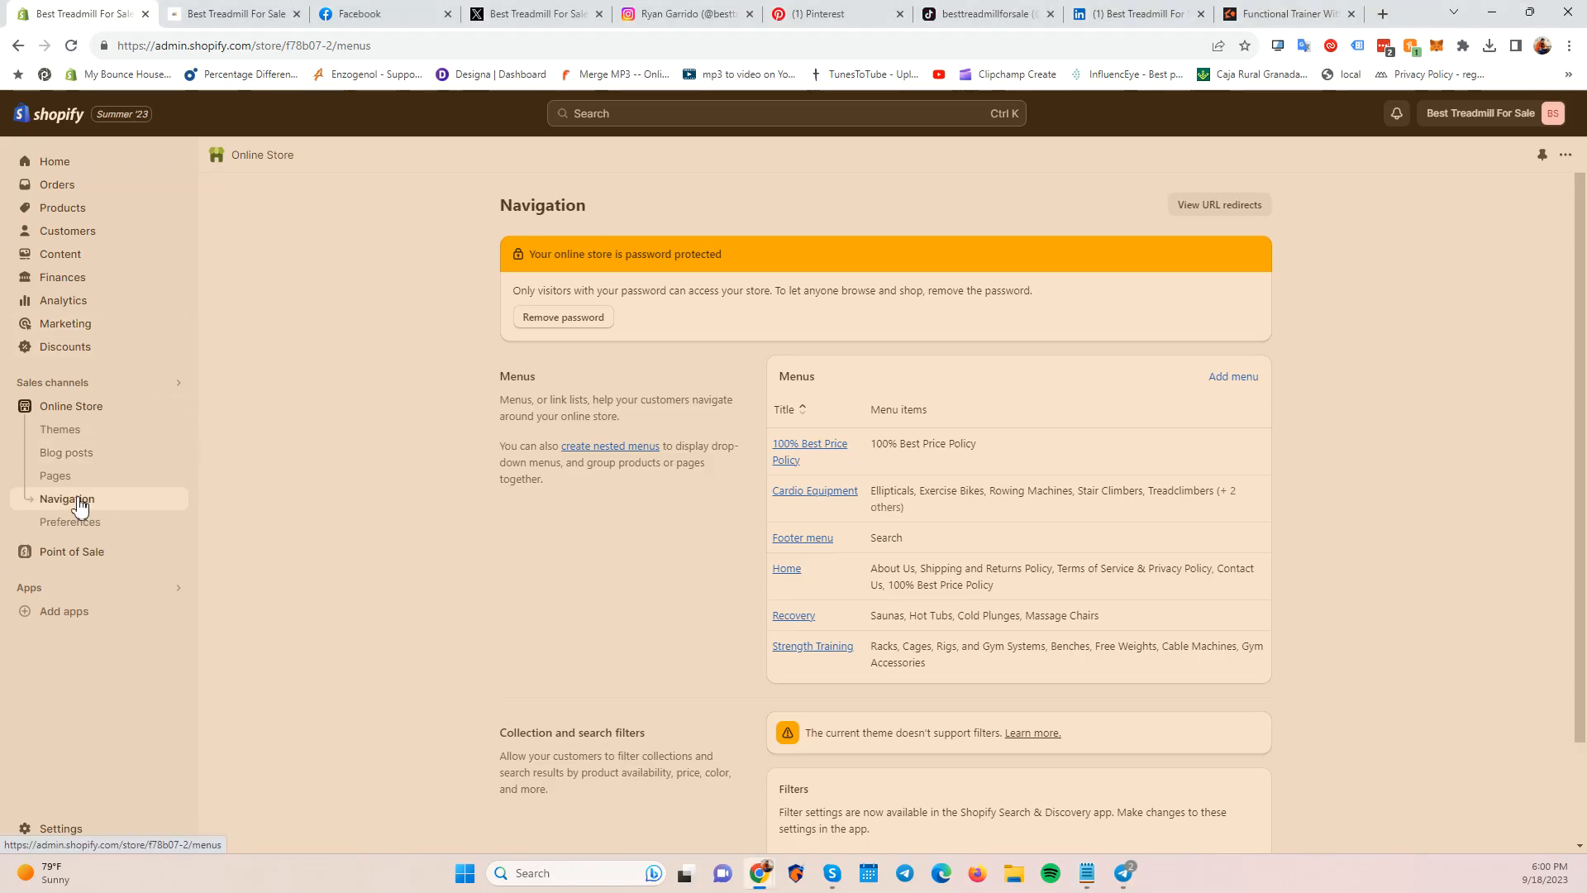
pyautogui.hotkey('alt', 'Tab')
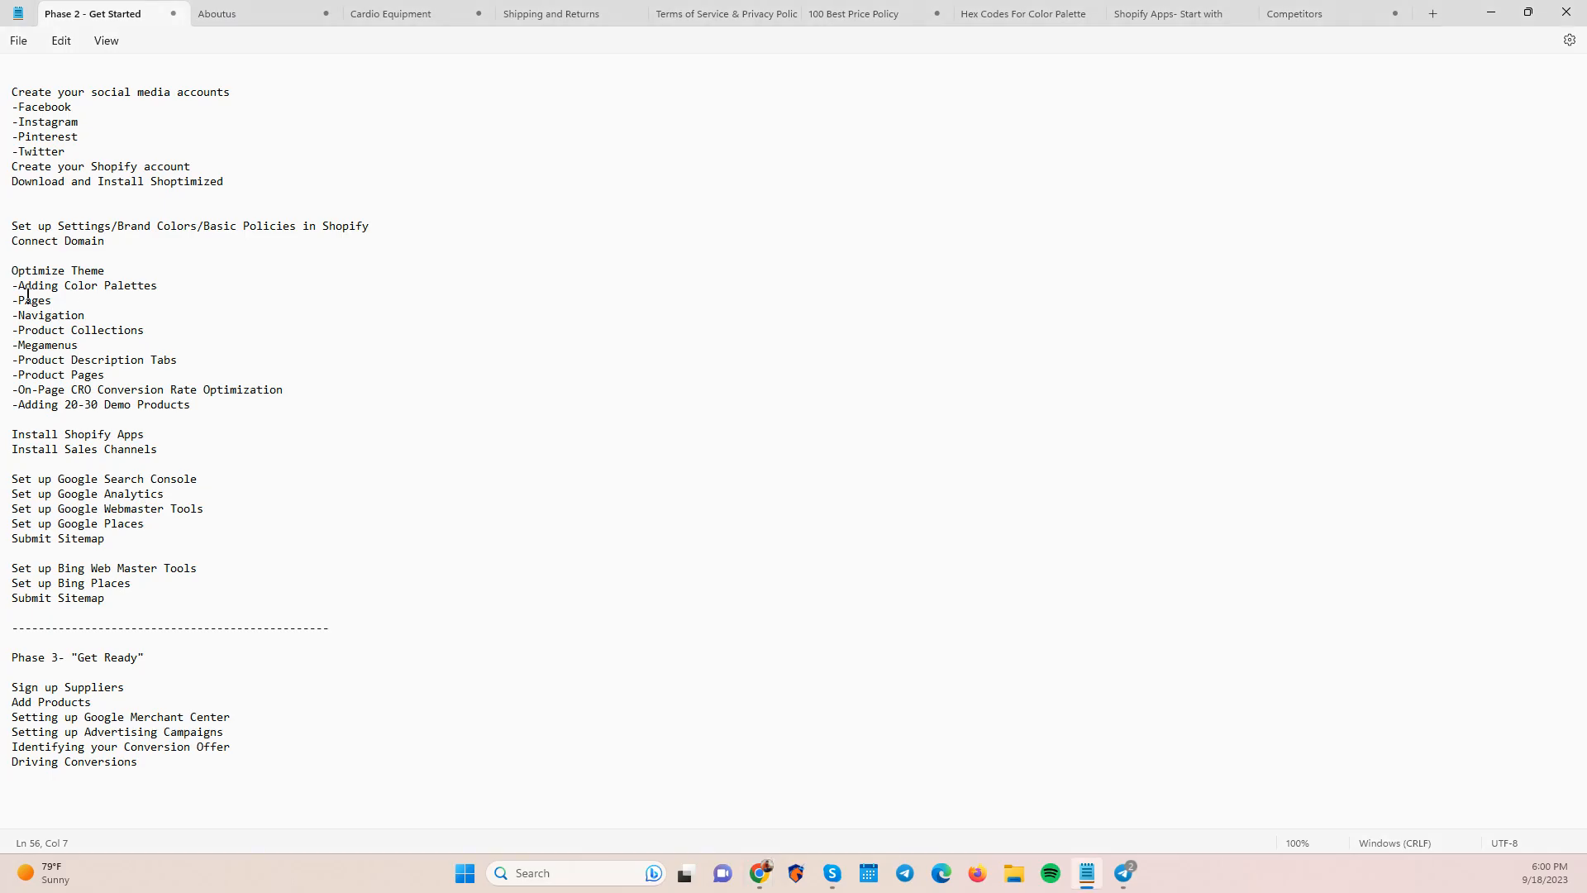
pyautogui.click(74, 328)
pyautogui.keyDown('shift'); pyautogui.click(19, 331); pyautogui.keyUp('shift')
# Open the product collections in the Shopify admin, look through them and compare them with the storefront's Cardio Equipment menu.
pyautogui.hotkey('alt', 'Tab')
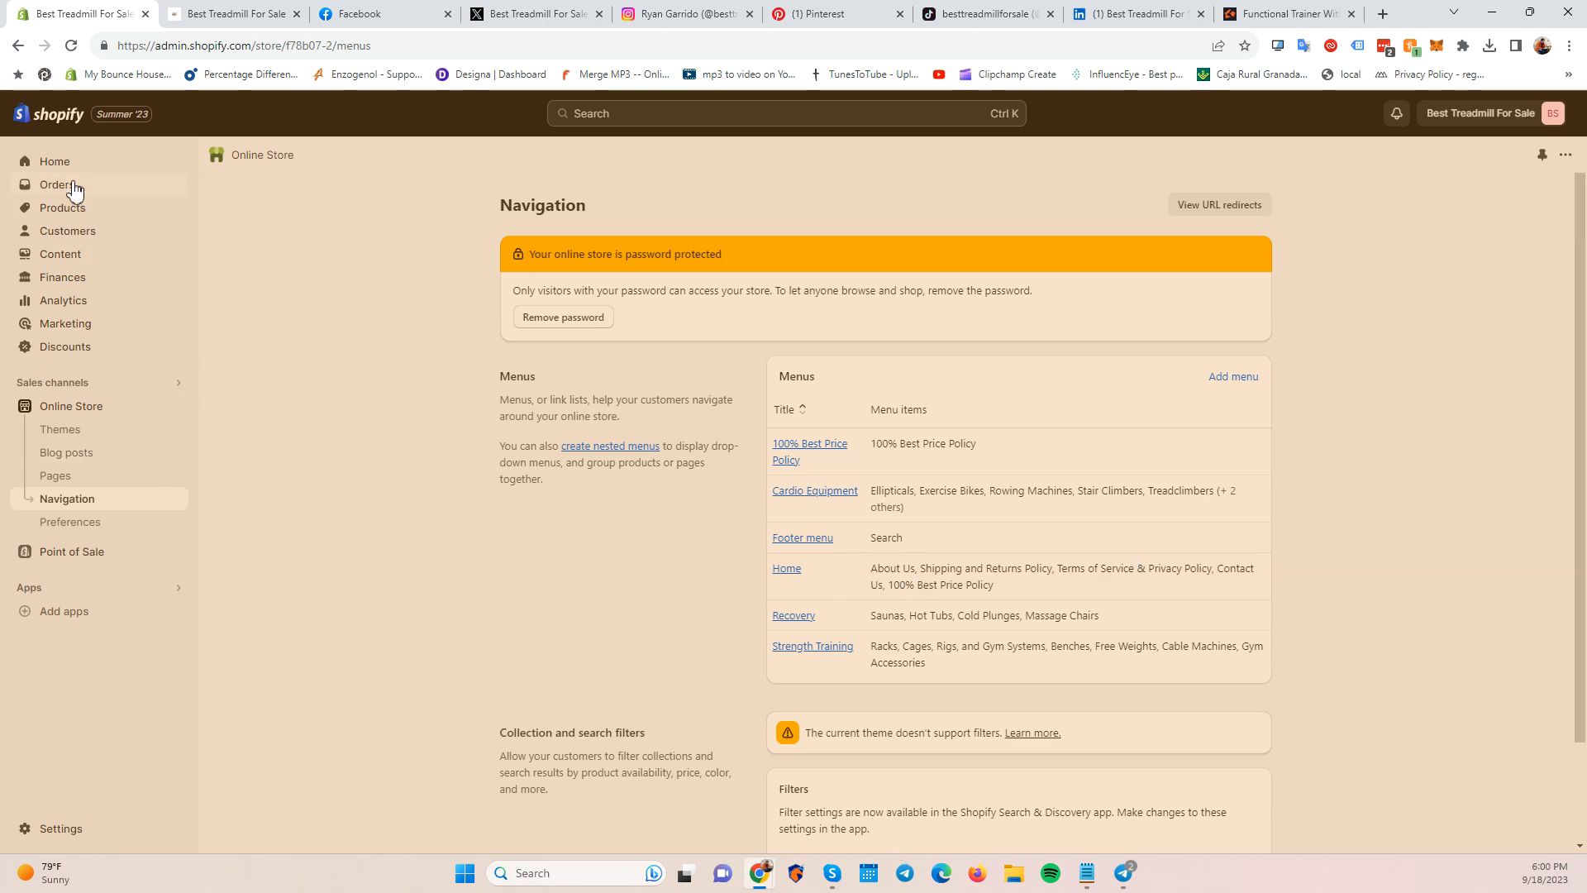
pyautogui.click(69, 213)
pyautogui.click(70, 229)
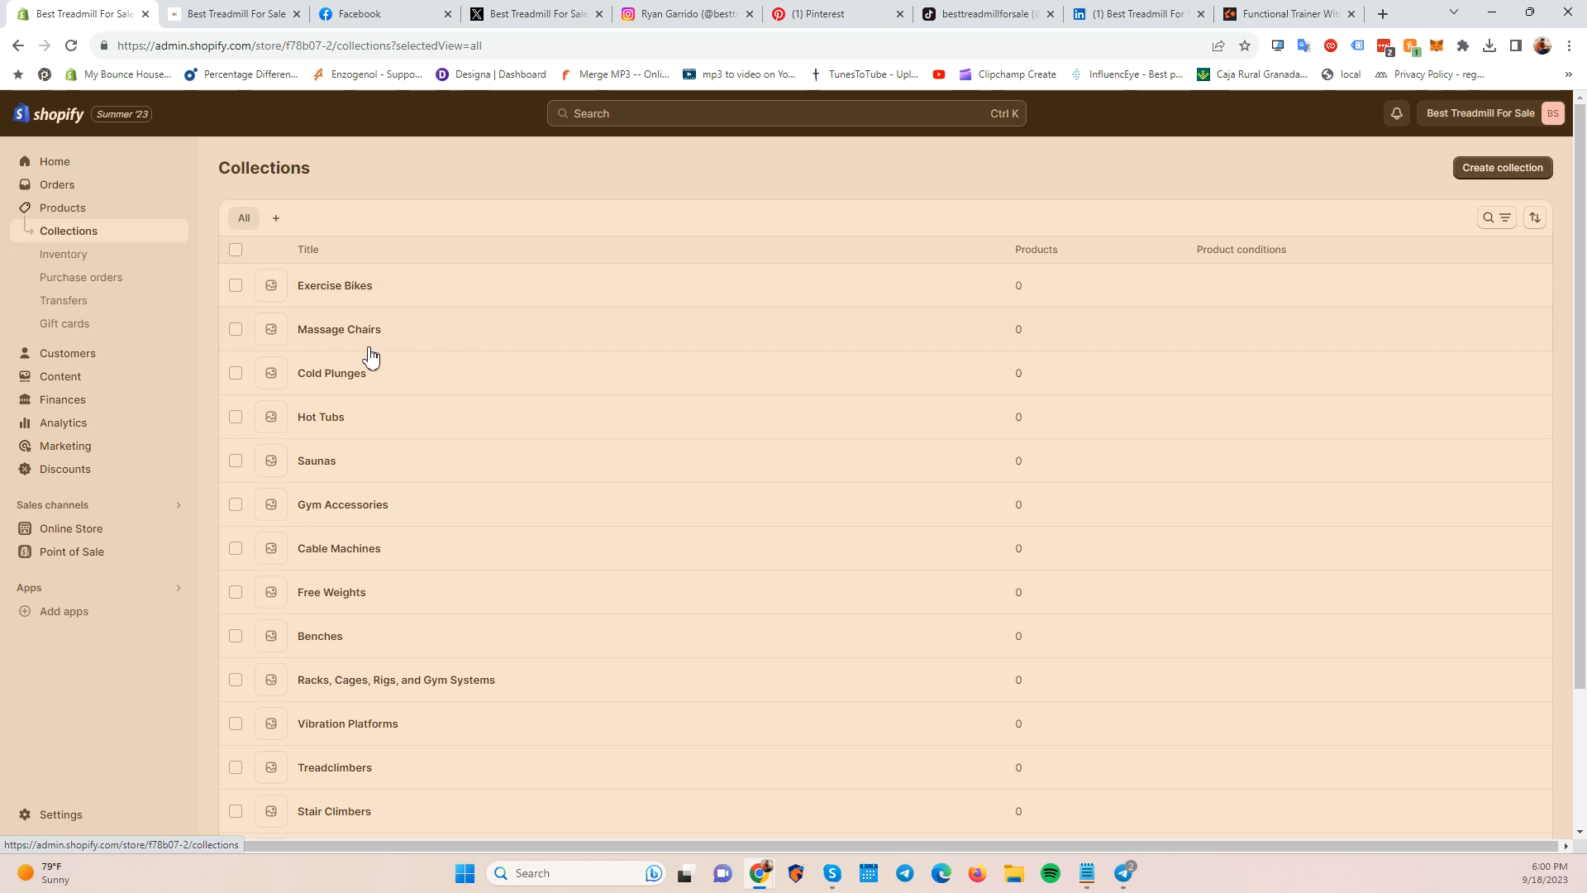
pyautogui.scroll(-2, 358, 463)
pyautogui.scroll(1, 357, 554)
pyautogui.scroll(1, 357, 555)
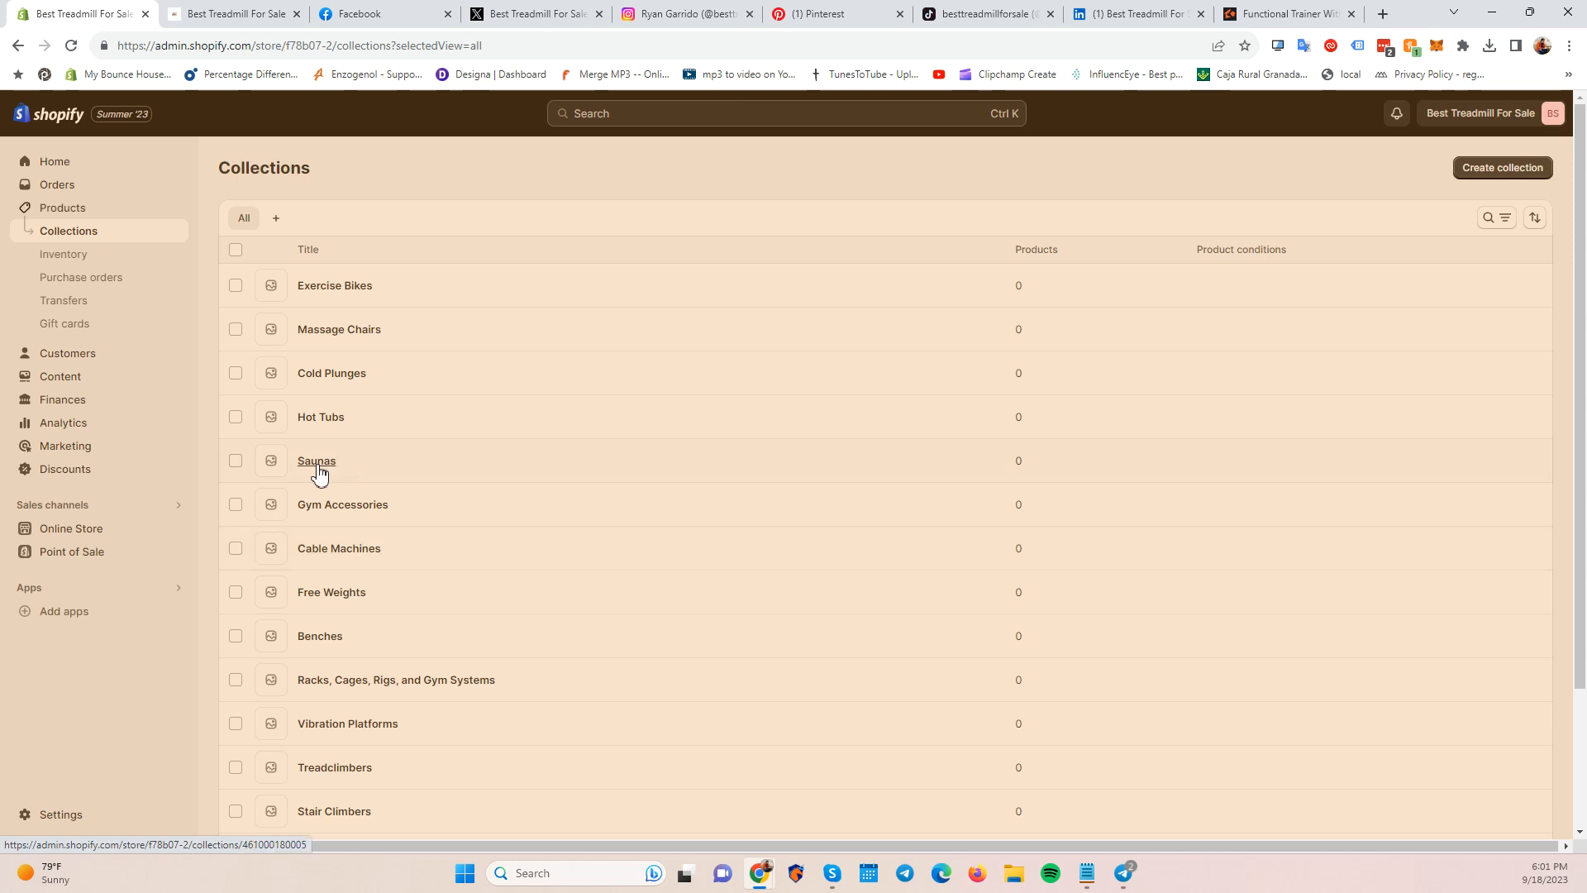
pyautogui.click(241, 7)
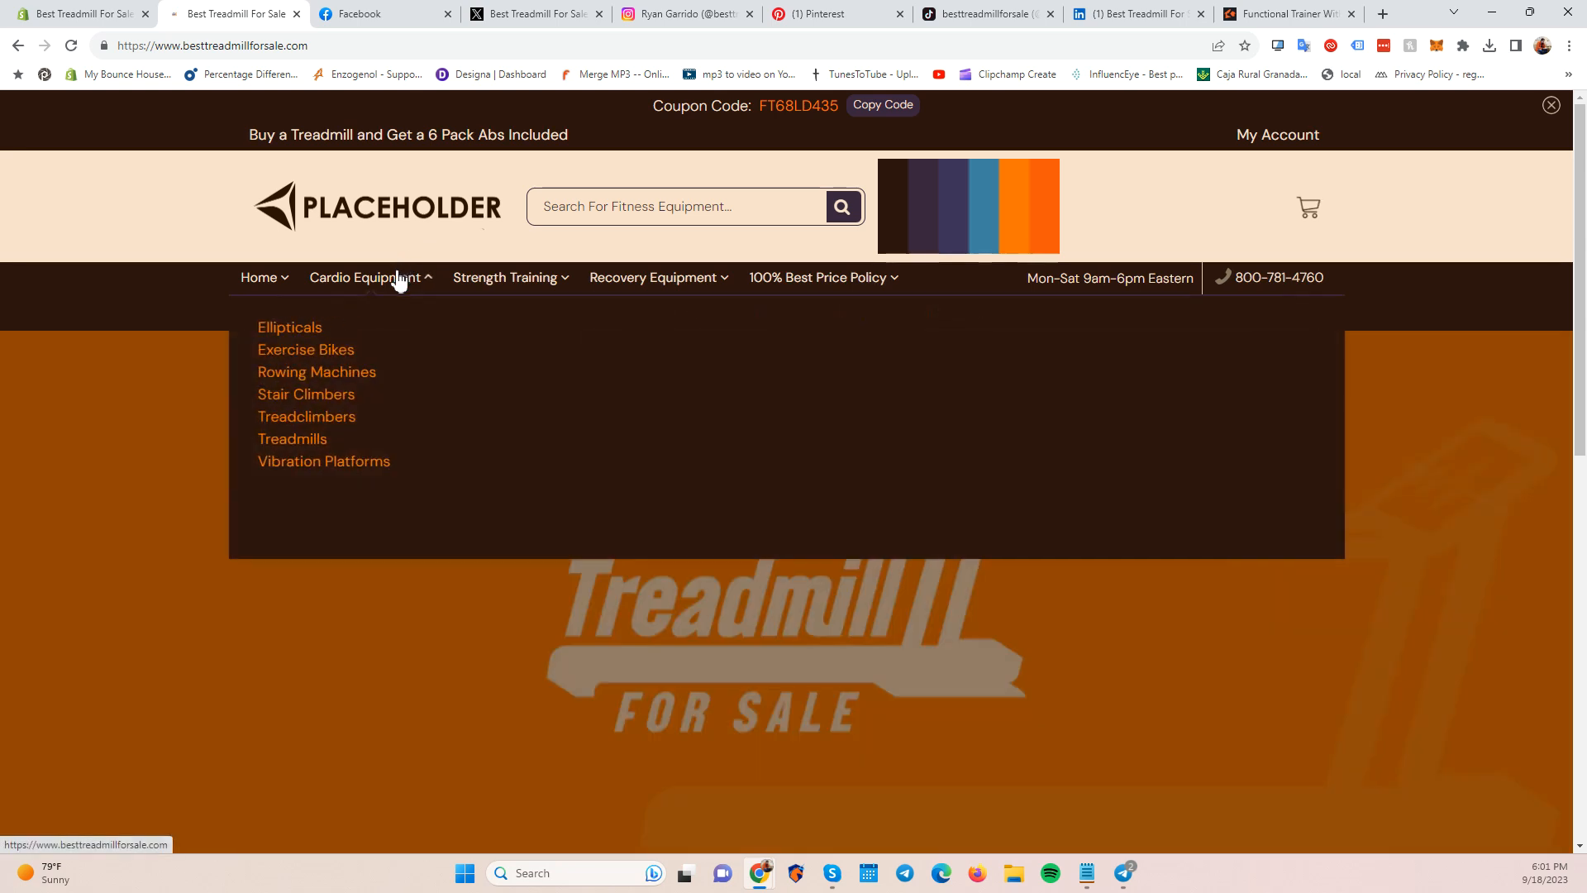
# Look through the storefront's Strength Training and Recovery Equipment menus and compare them with the Product Collections entry in the Notepad checklist.
pyautogui.moveTo(506, 284)
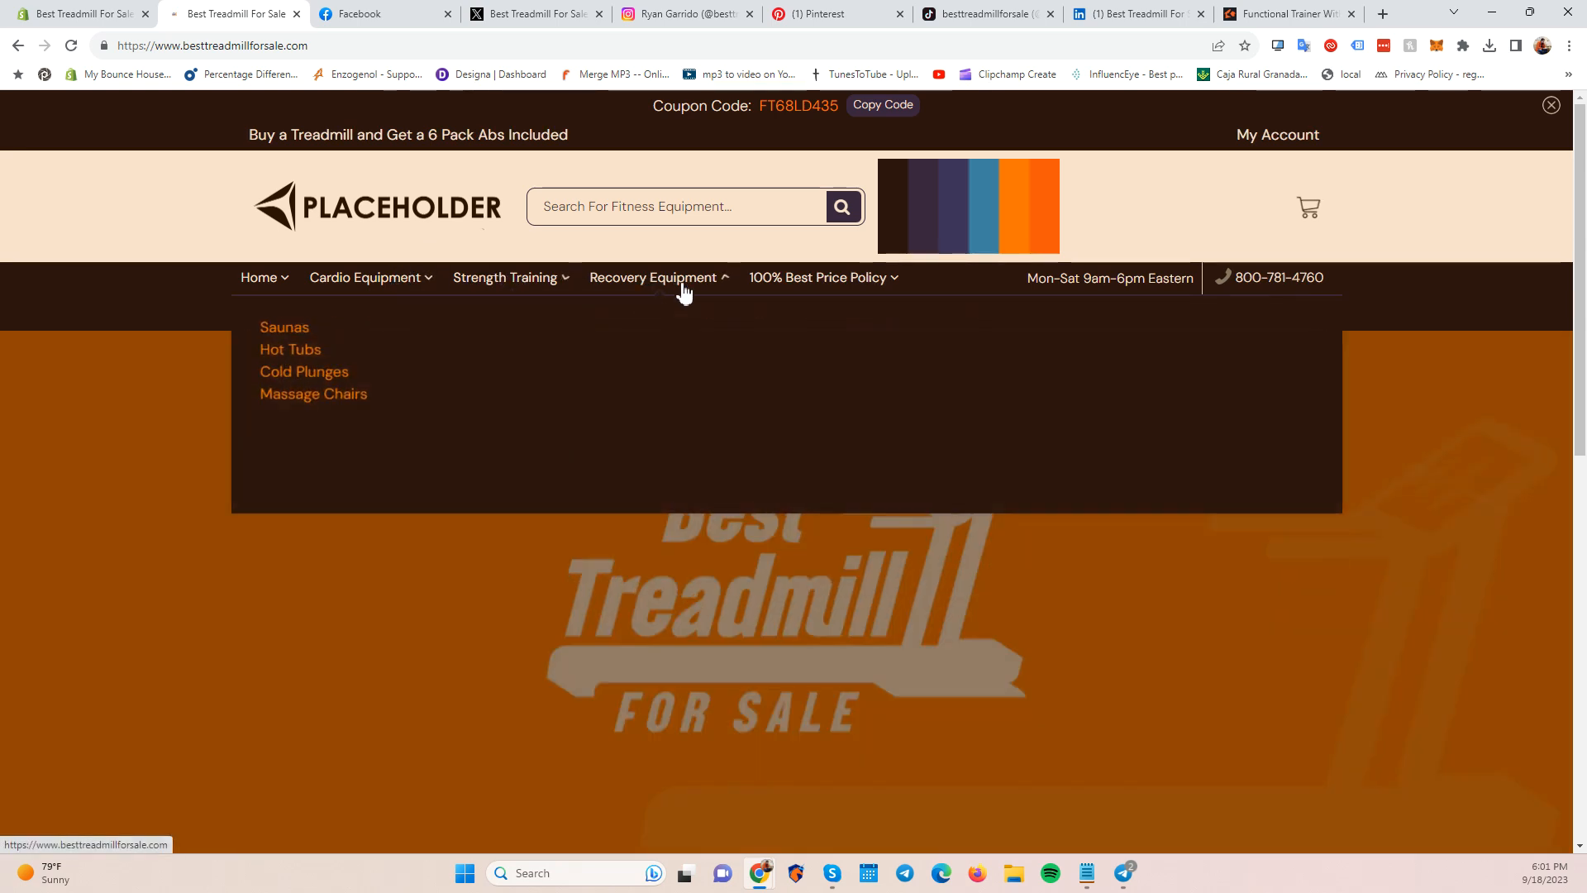
pyautogui.moveTo(359, 295)
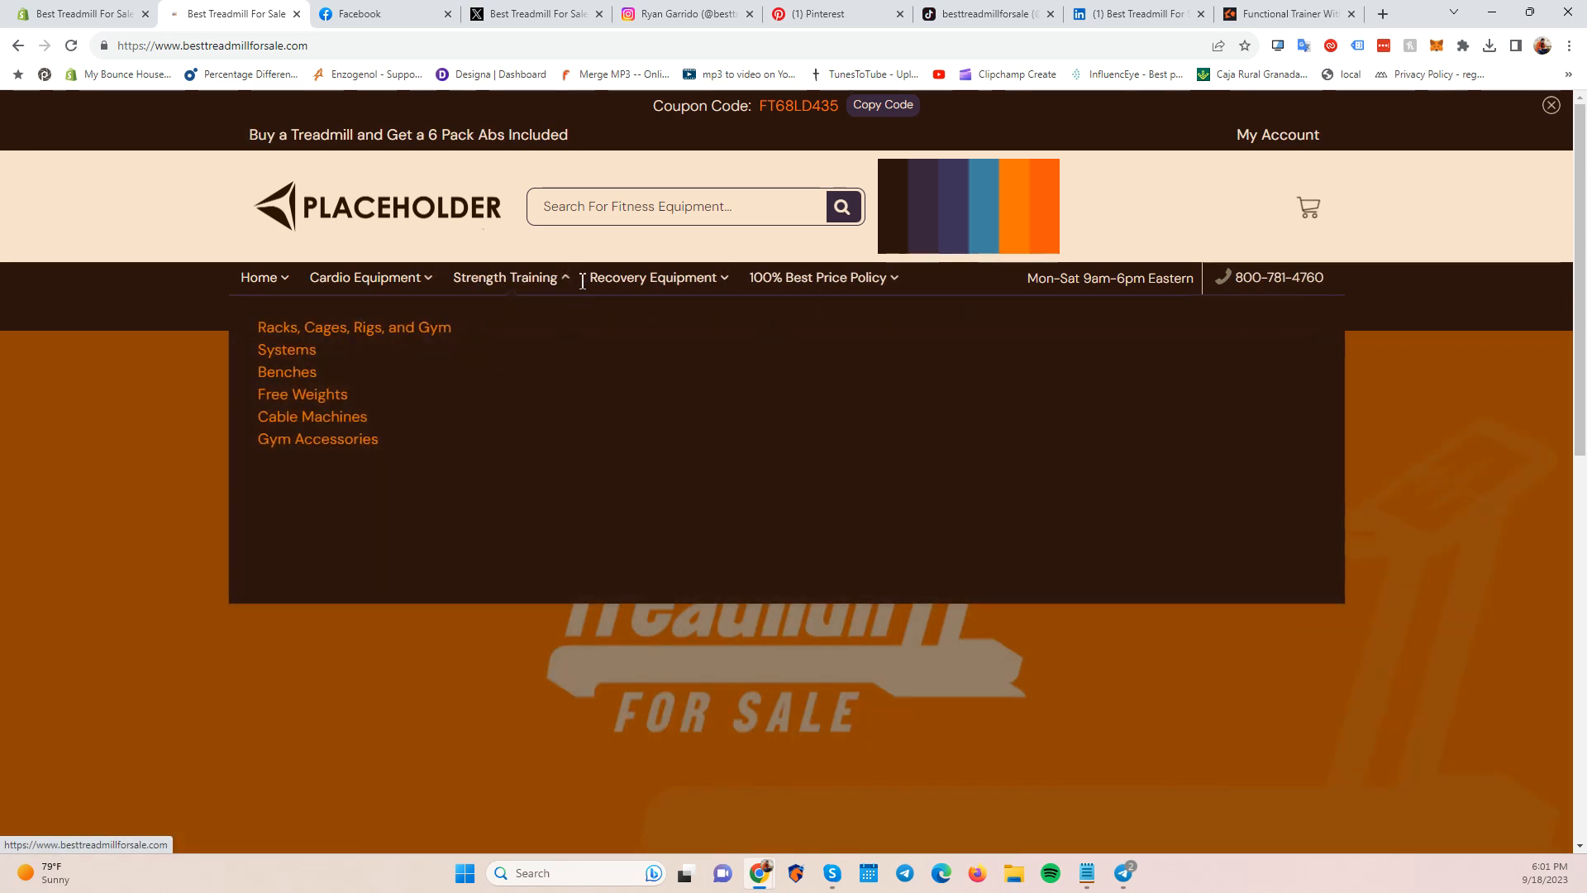
pyautogui.hotkey('alt', 'Tab')
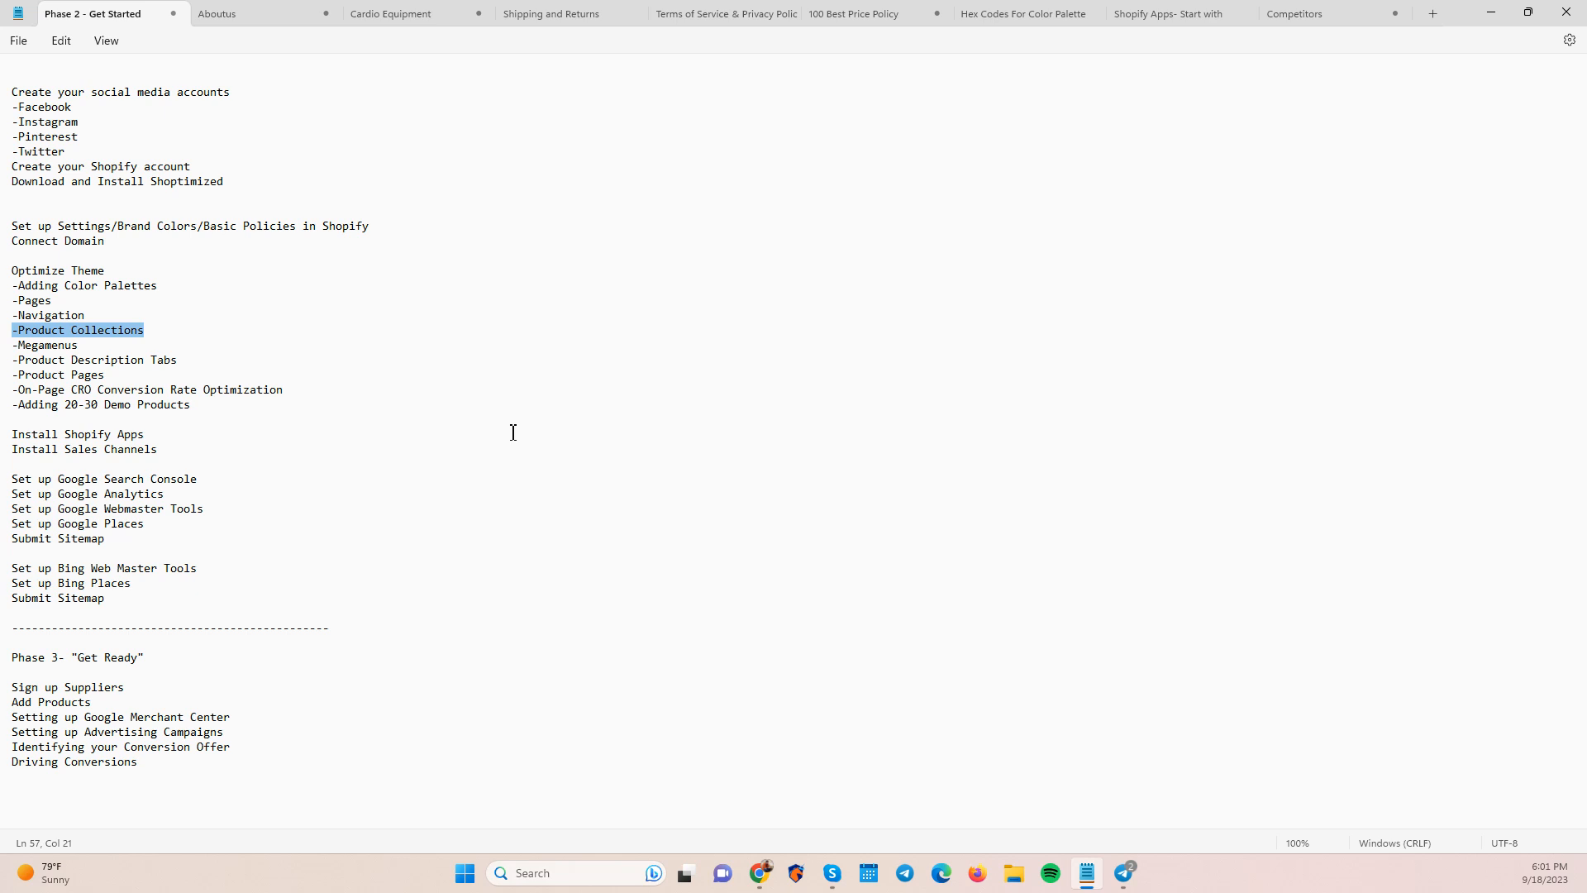
pyautogui.hotkey('alt', 'Tab')
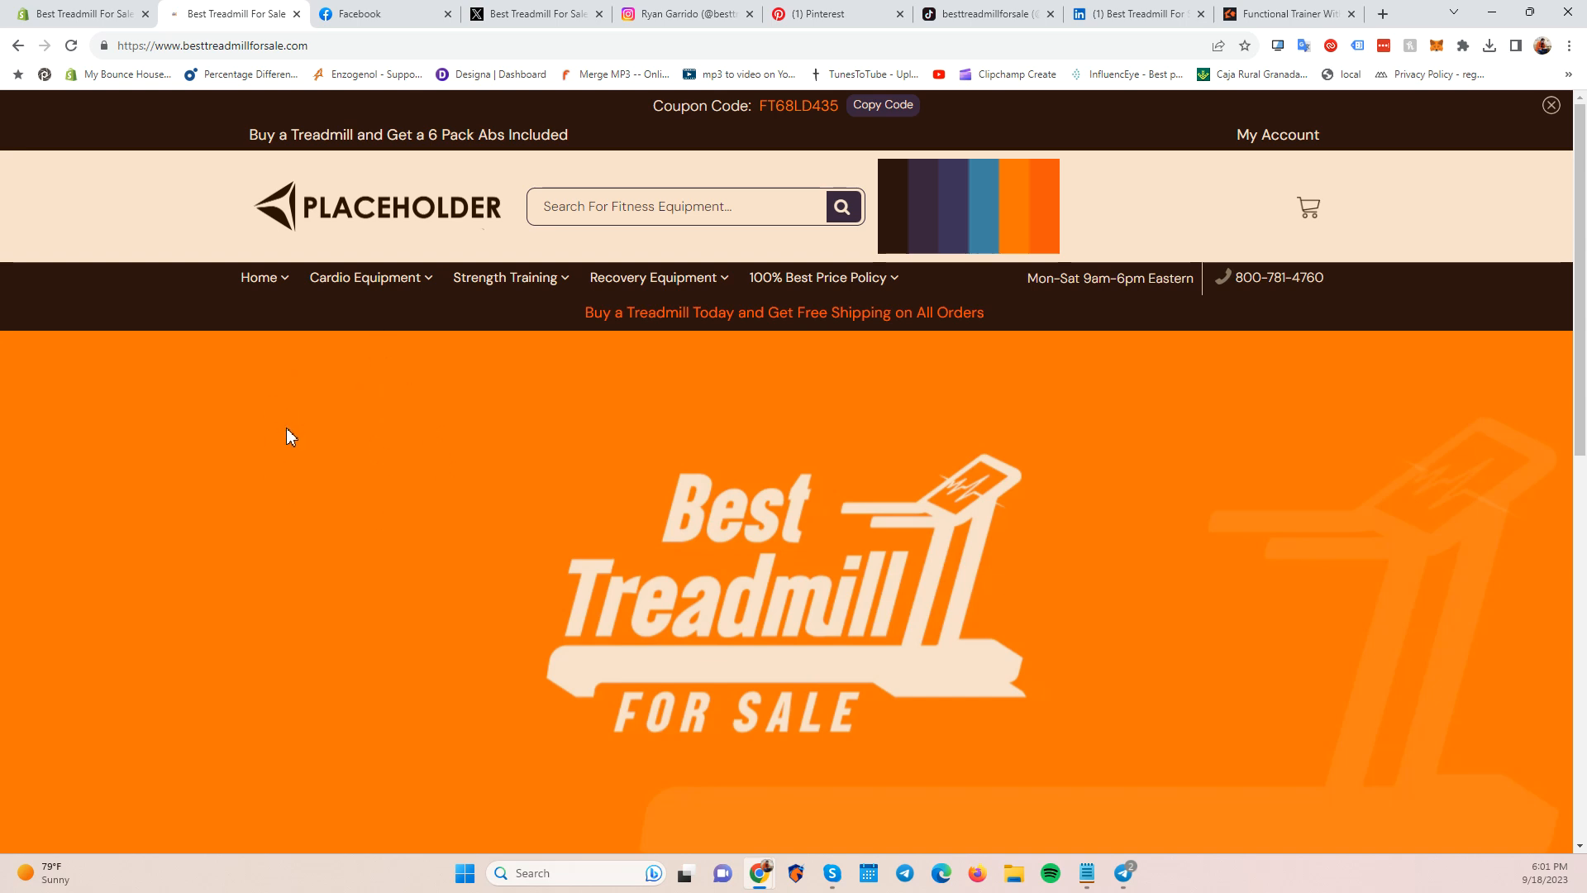
pyautogui.hotkey('alt', 'Tab')
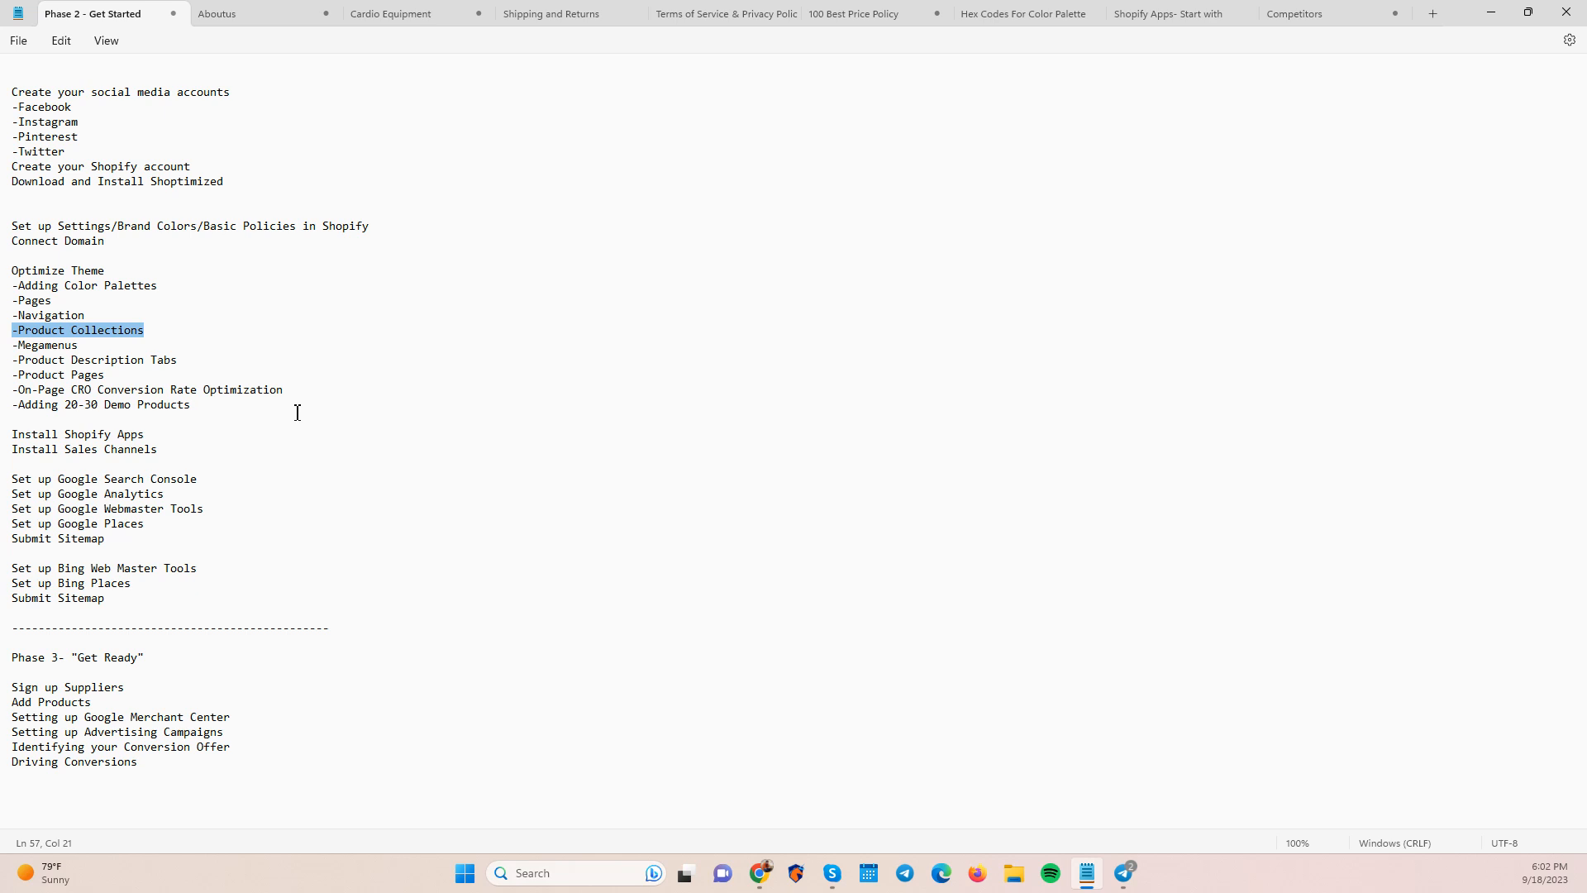
# Check the Competitors note in Notepad, then examine Fitness Superstore's Cardio Equipment, Strength Equipment and Shop by Brand category lists in the browser.
pyautogui.click(1314, 11)
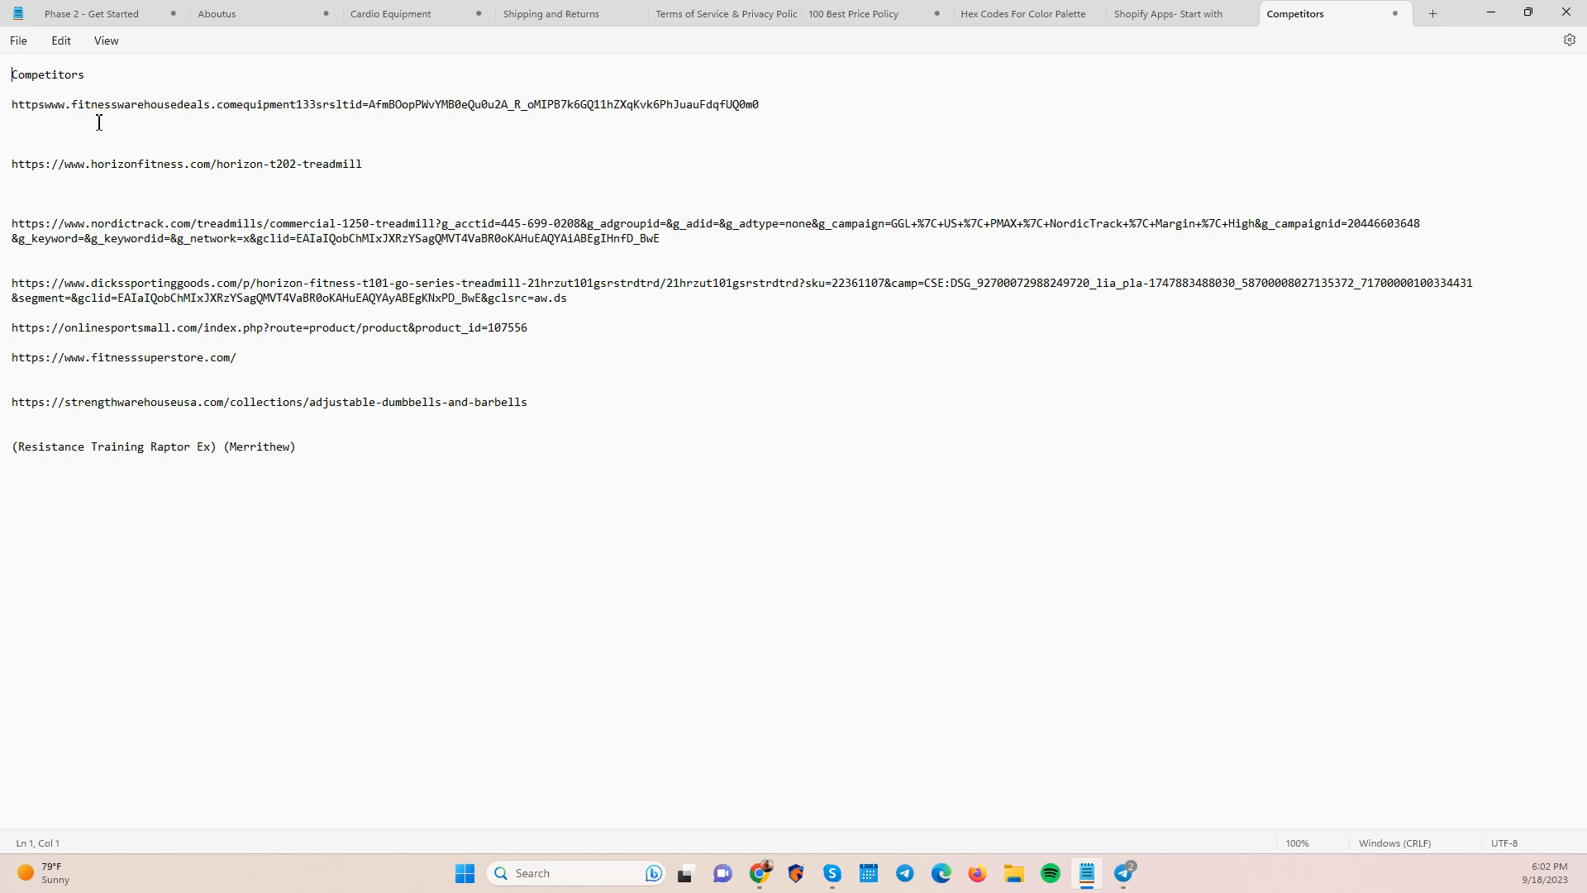
pyautogui.hotkey('alt', 'Tab')
pyautogui.click(1307, 16)
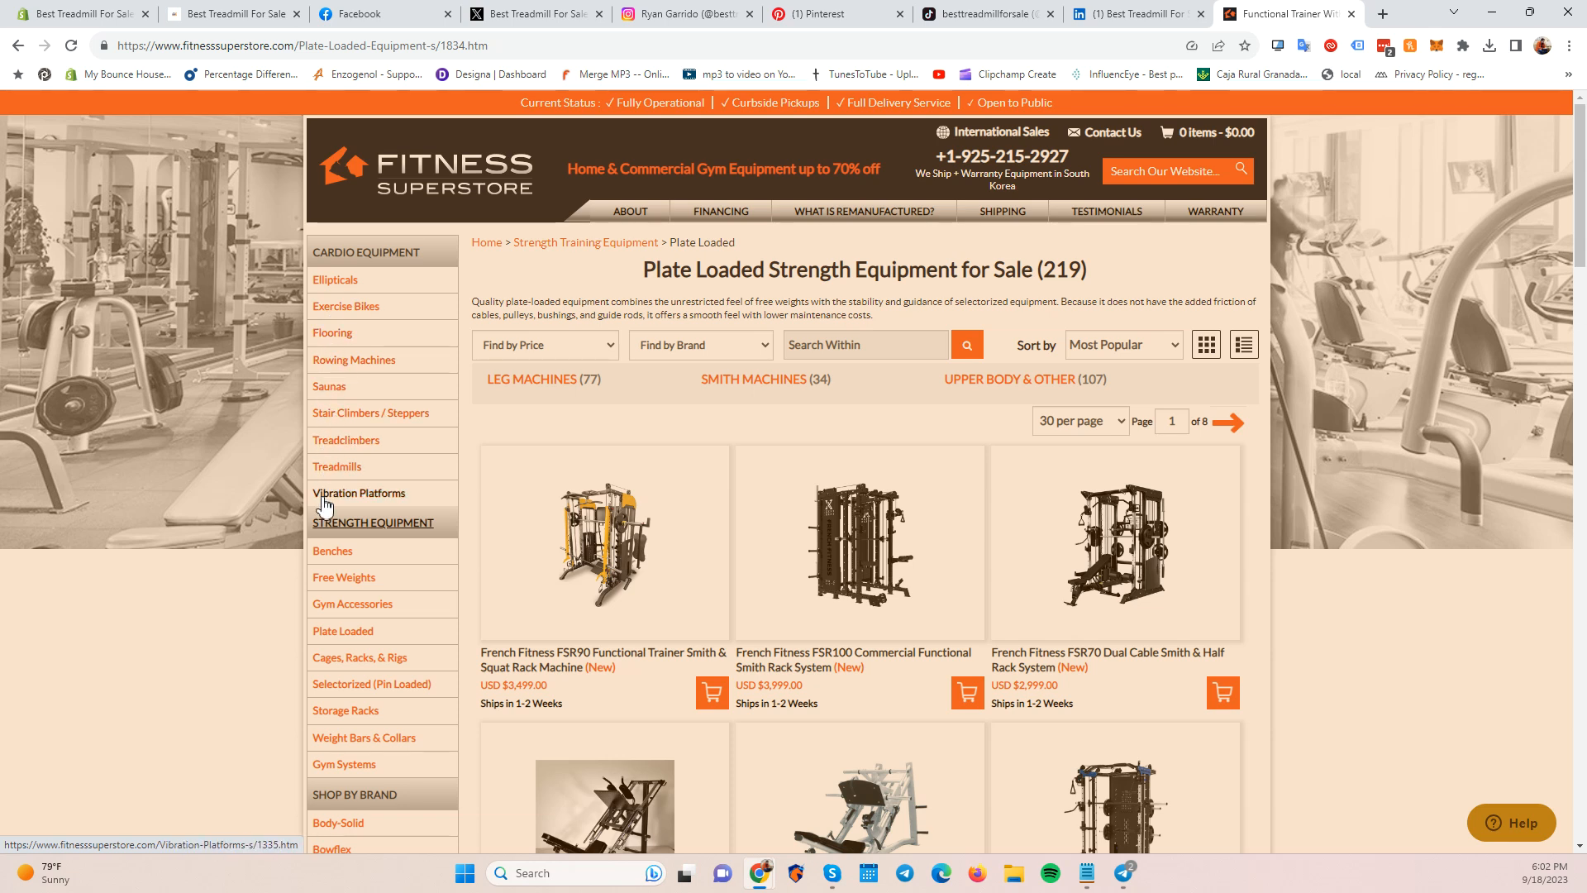
pyautogui.moveTo(440, 258); pyautogui.dragTo(307, 257)
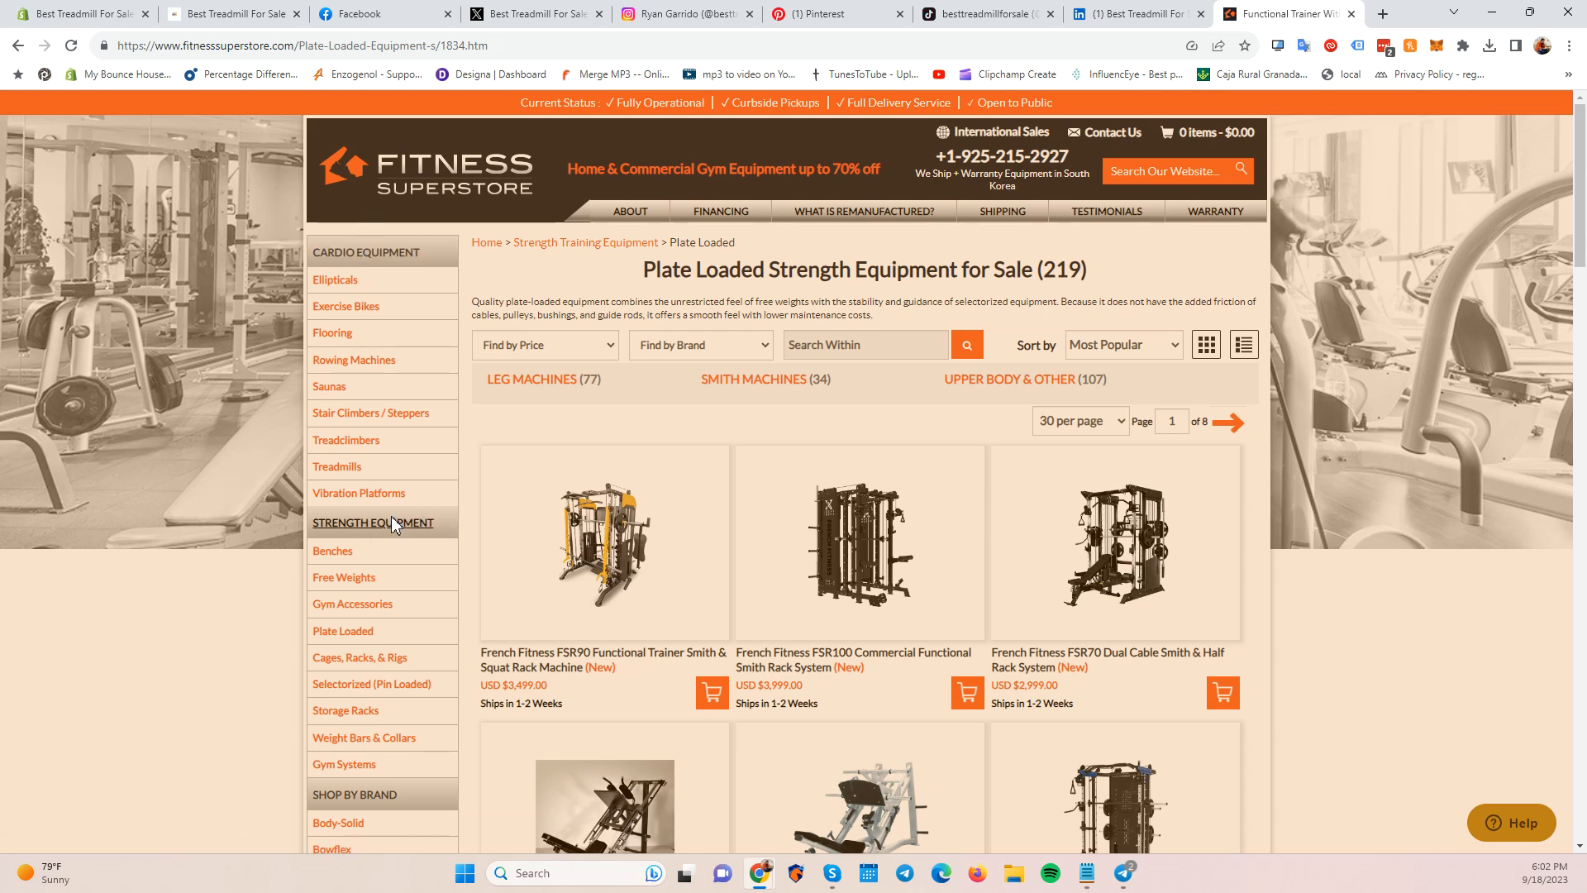
pyautogui.scroll(-4, 390, 516)
pyautogui.scroll(4, 355, 465)
pyautogui.scroll(-4, 364, 468)
pyautogui.moveTo(400, 462); pyautogui.dragTo(314, 466)
pyautogui.click(399, 467)
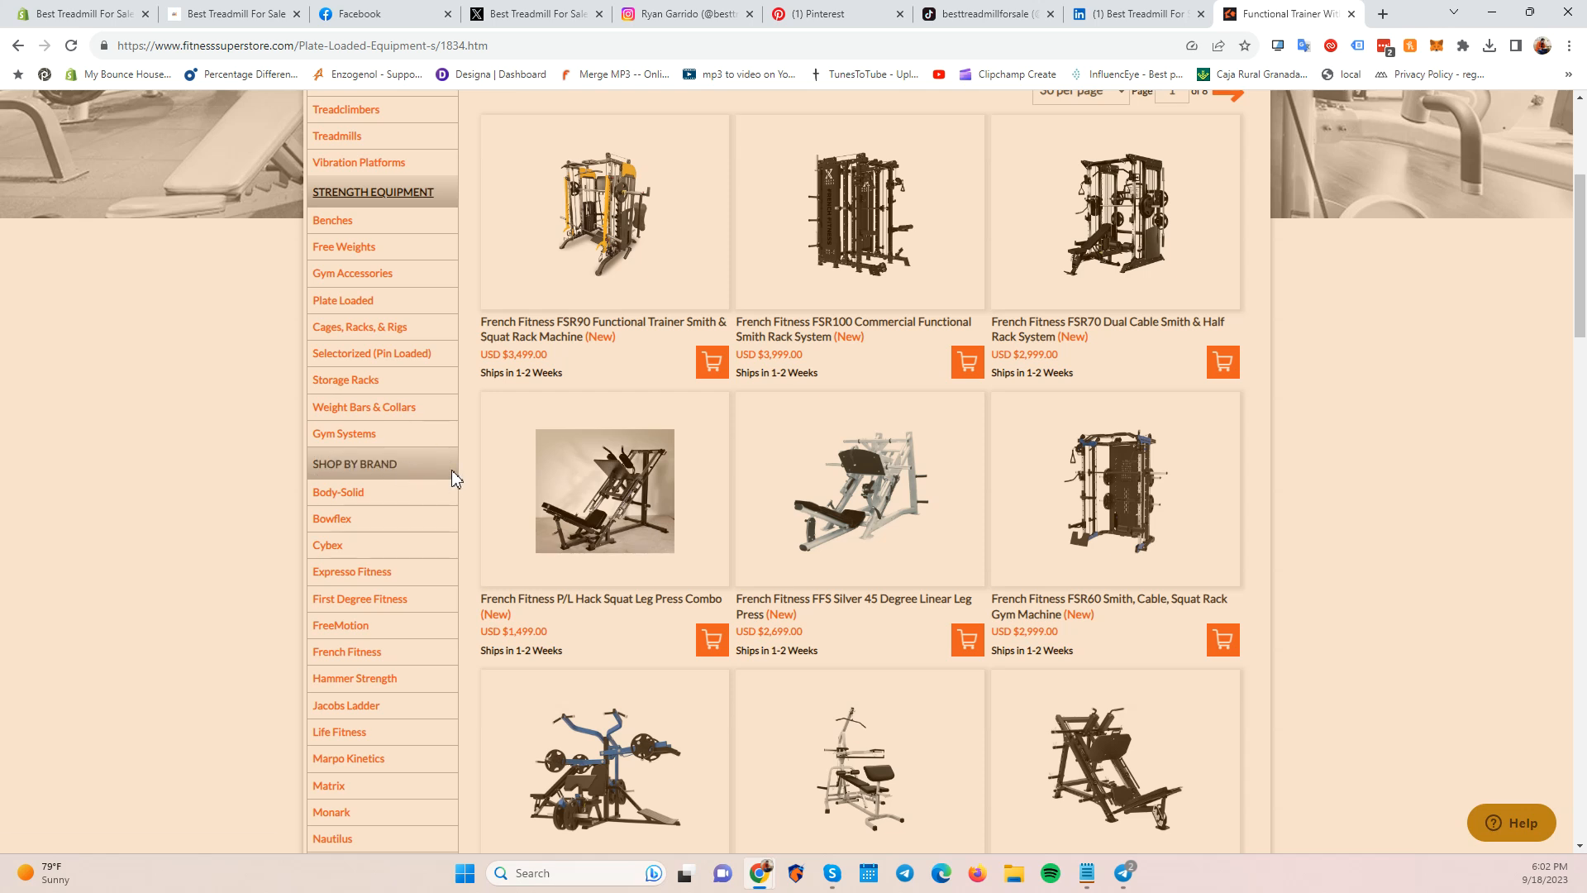
pyautogui.scroll(4, 377, 456)
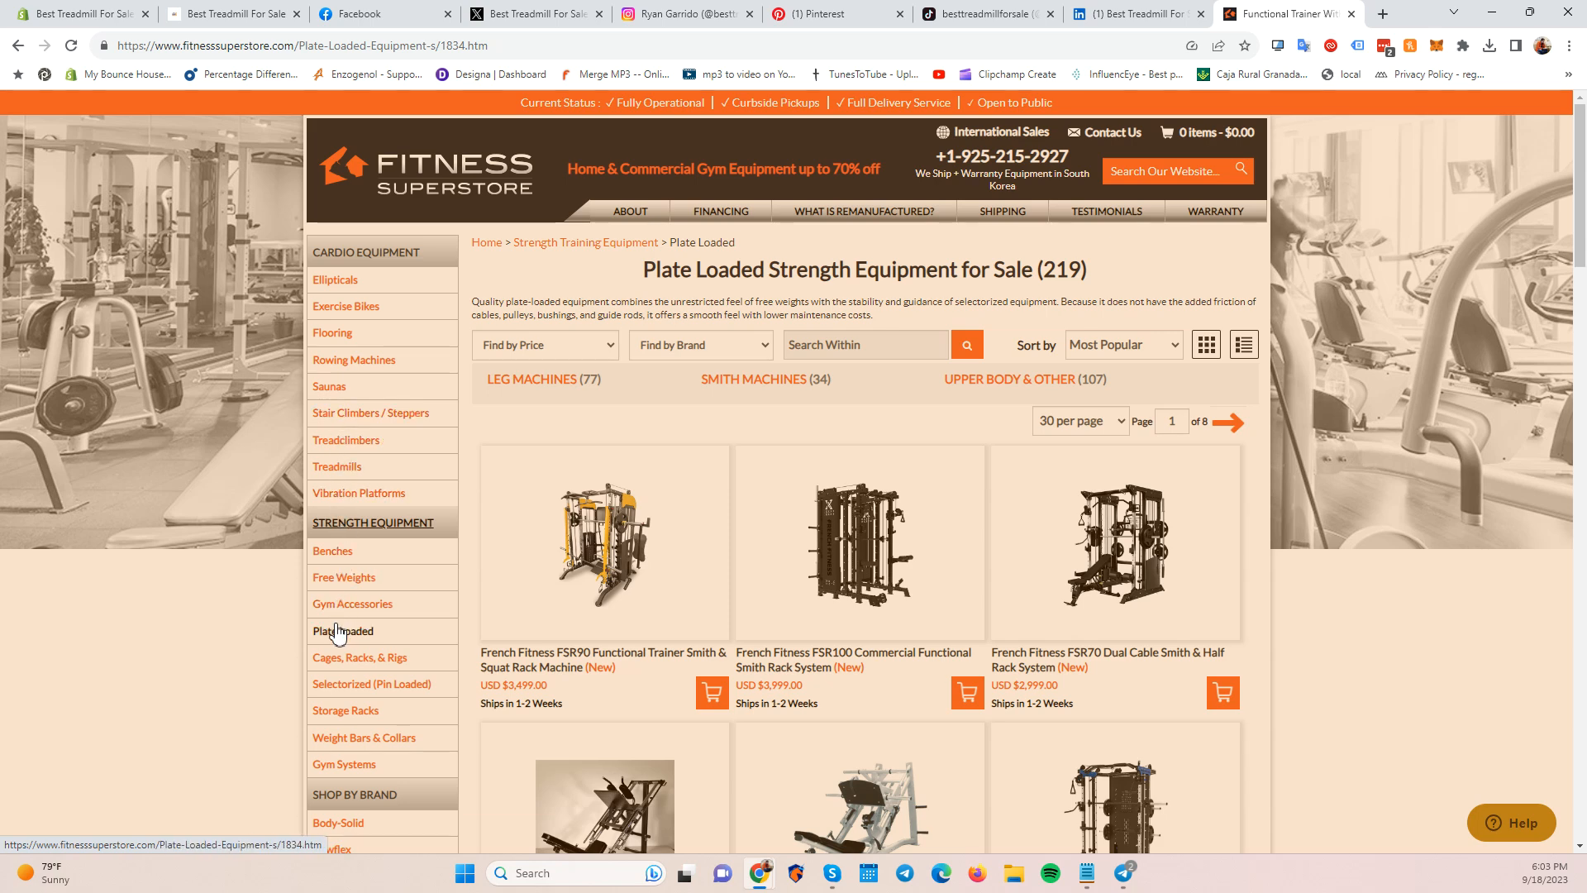
pyautogui.scroll(-3, 334, 698)
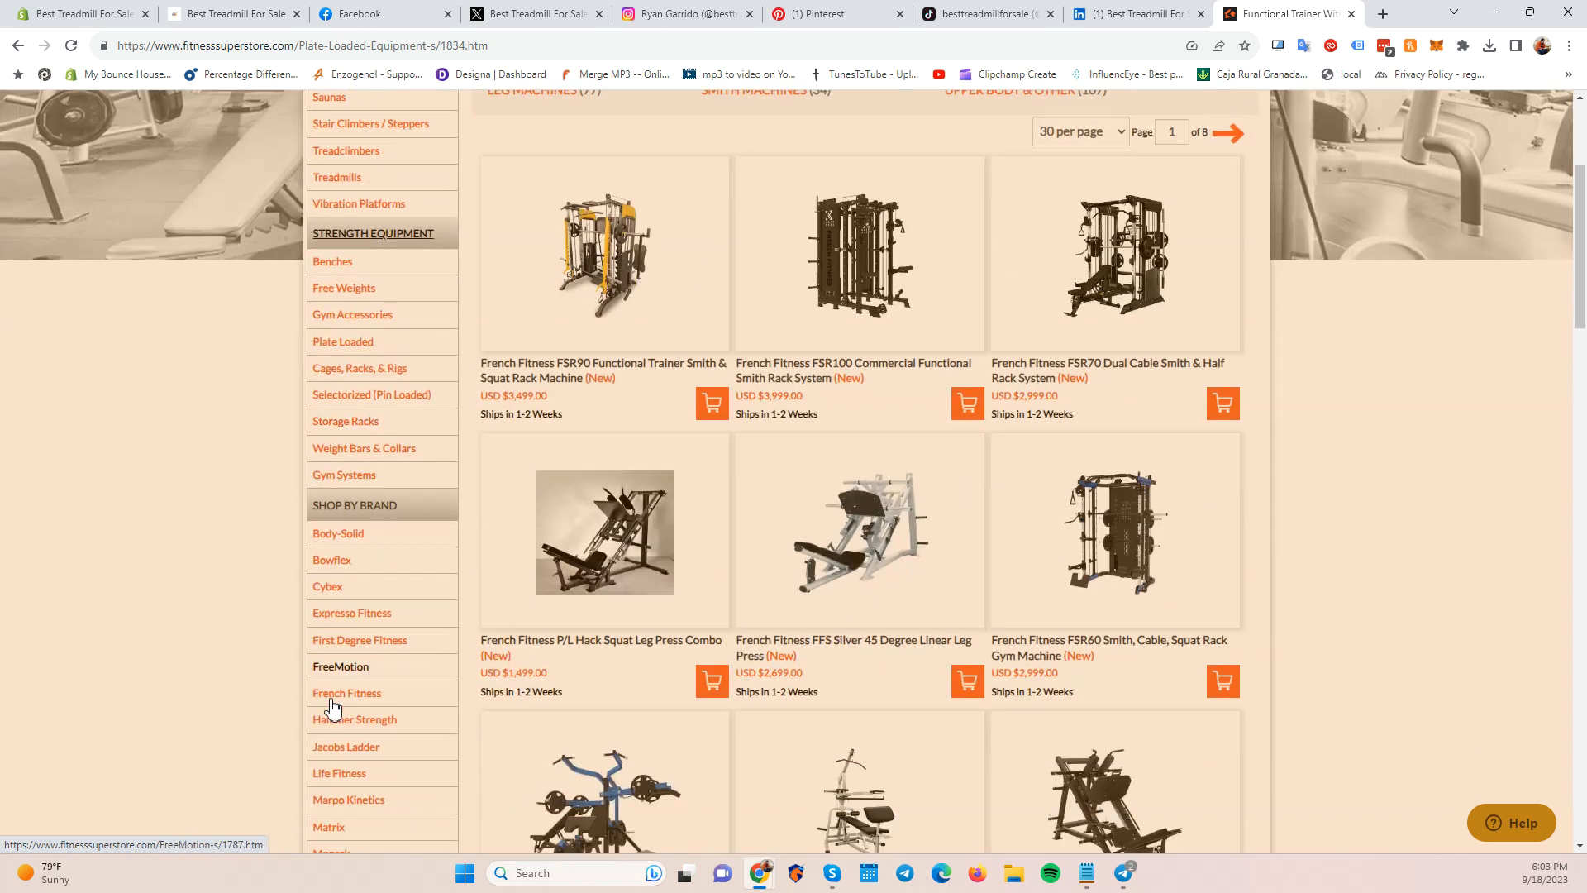
pyautogui.scroll(3, 333, 707)
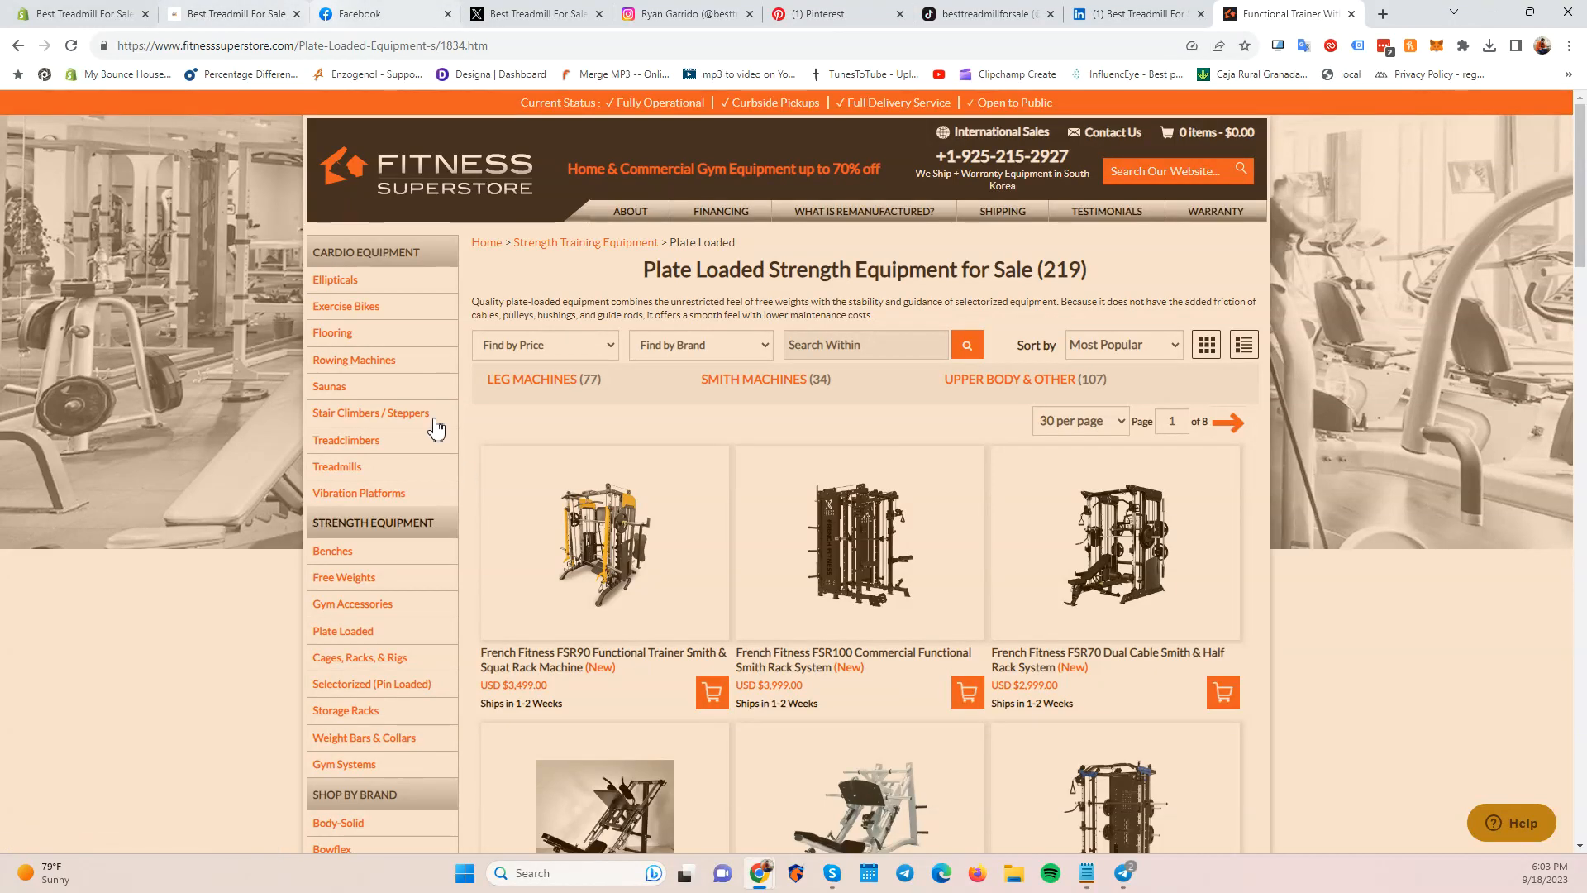
# Open the Cardio Equipment note in Notepad and compare its cardio categories with those listed on the Fitness Superstore site.
pyautogui.hotkey('alt', 'Tab')
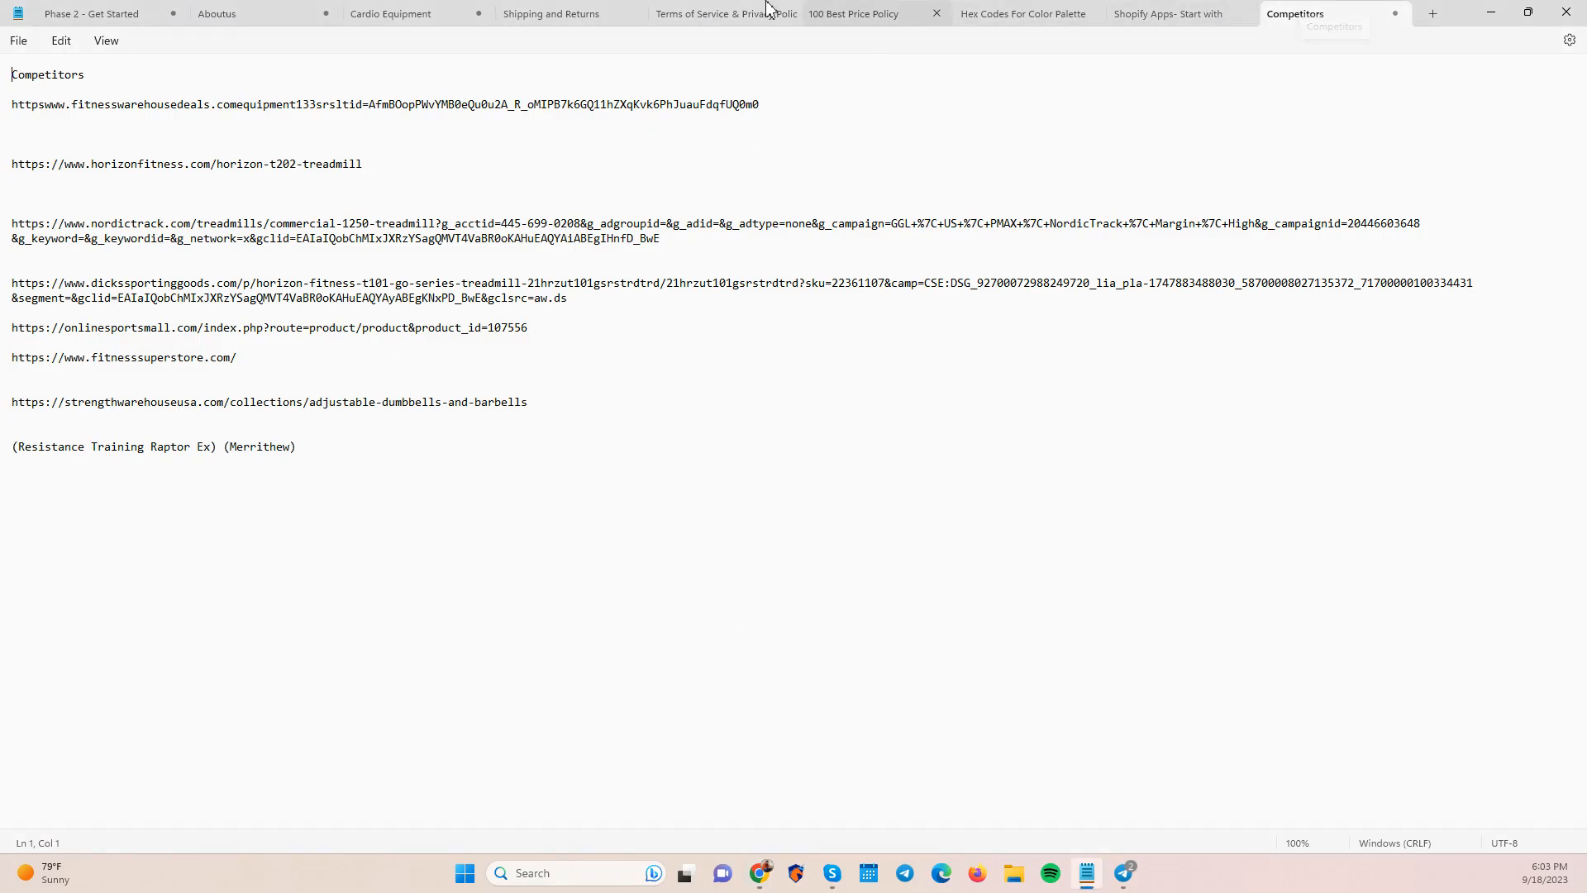
pyautogui.click(400, 10)
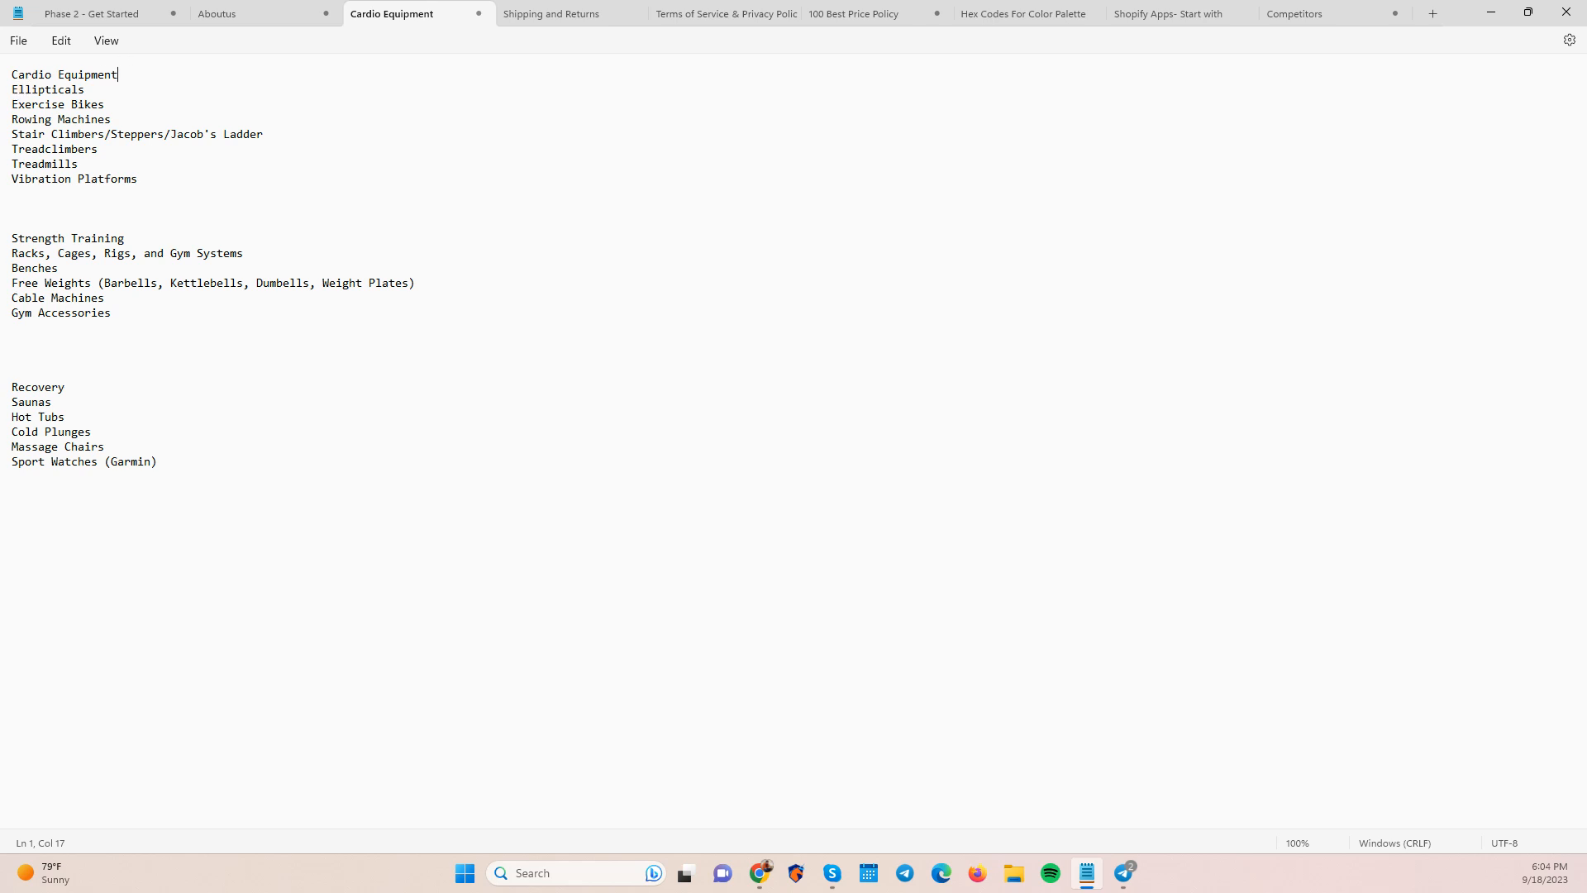
pyautogui.moveTo(14, 76); pyautogui.dragTo(118, 75)
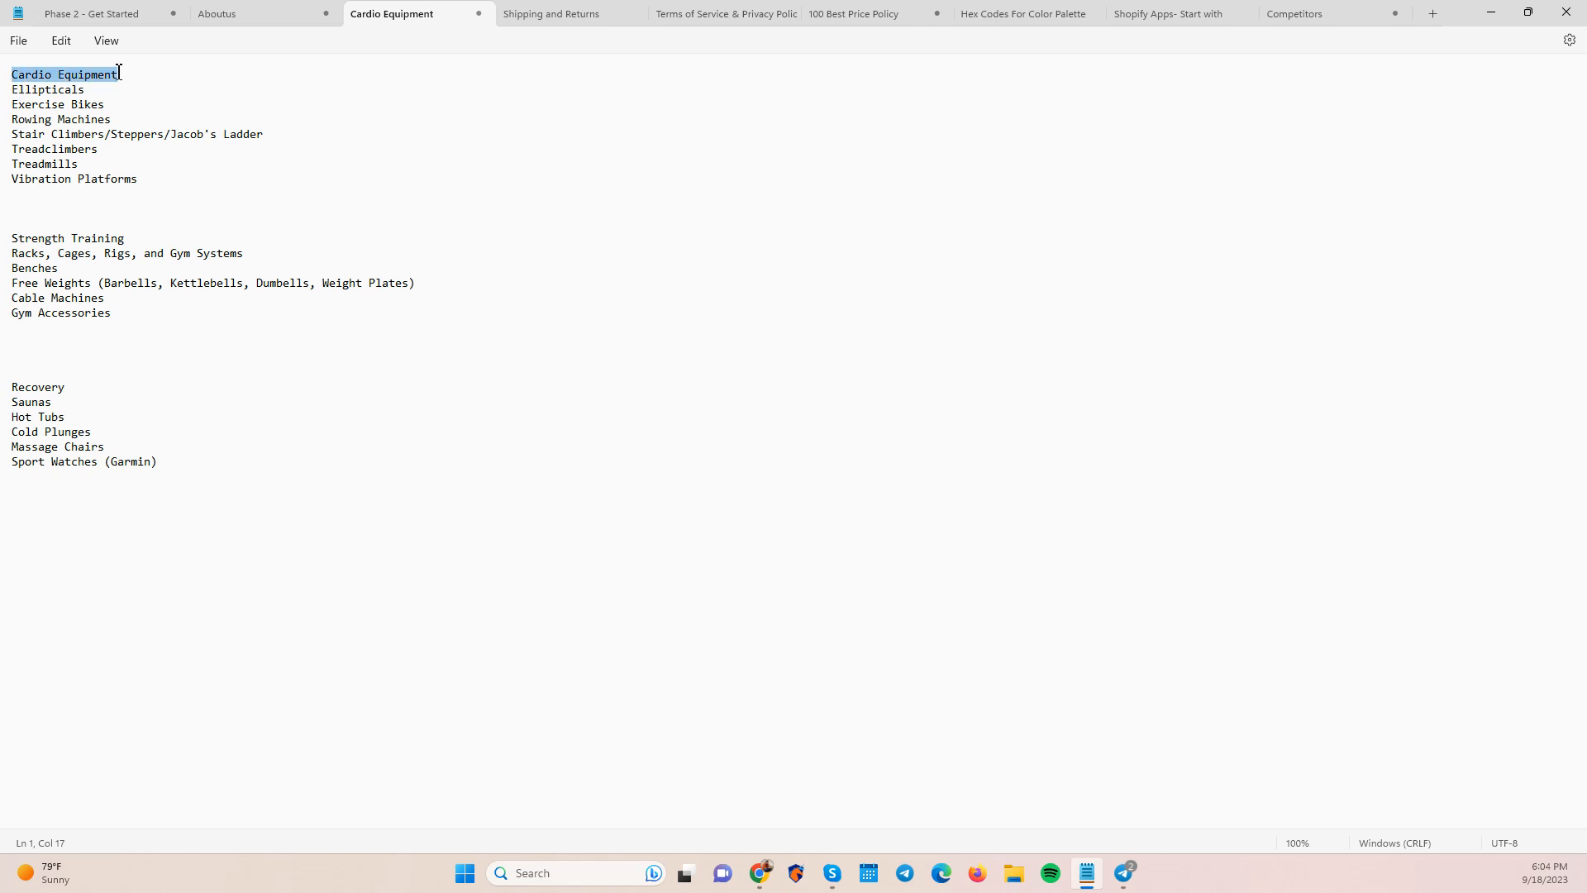
pyautogui.click(66, 89)
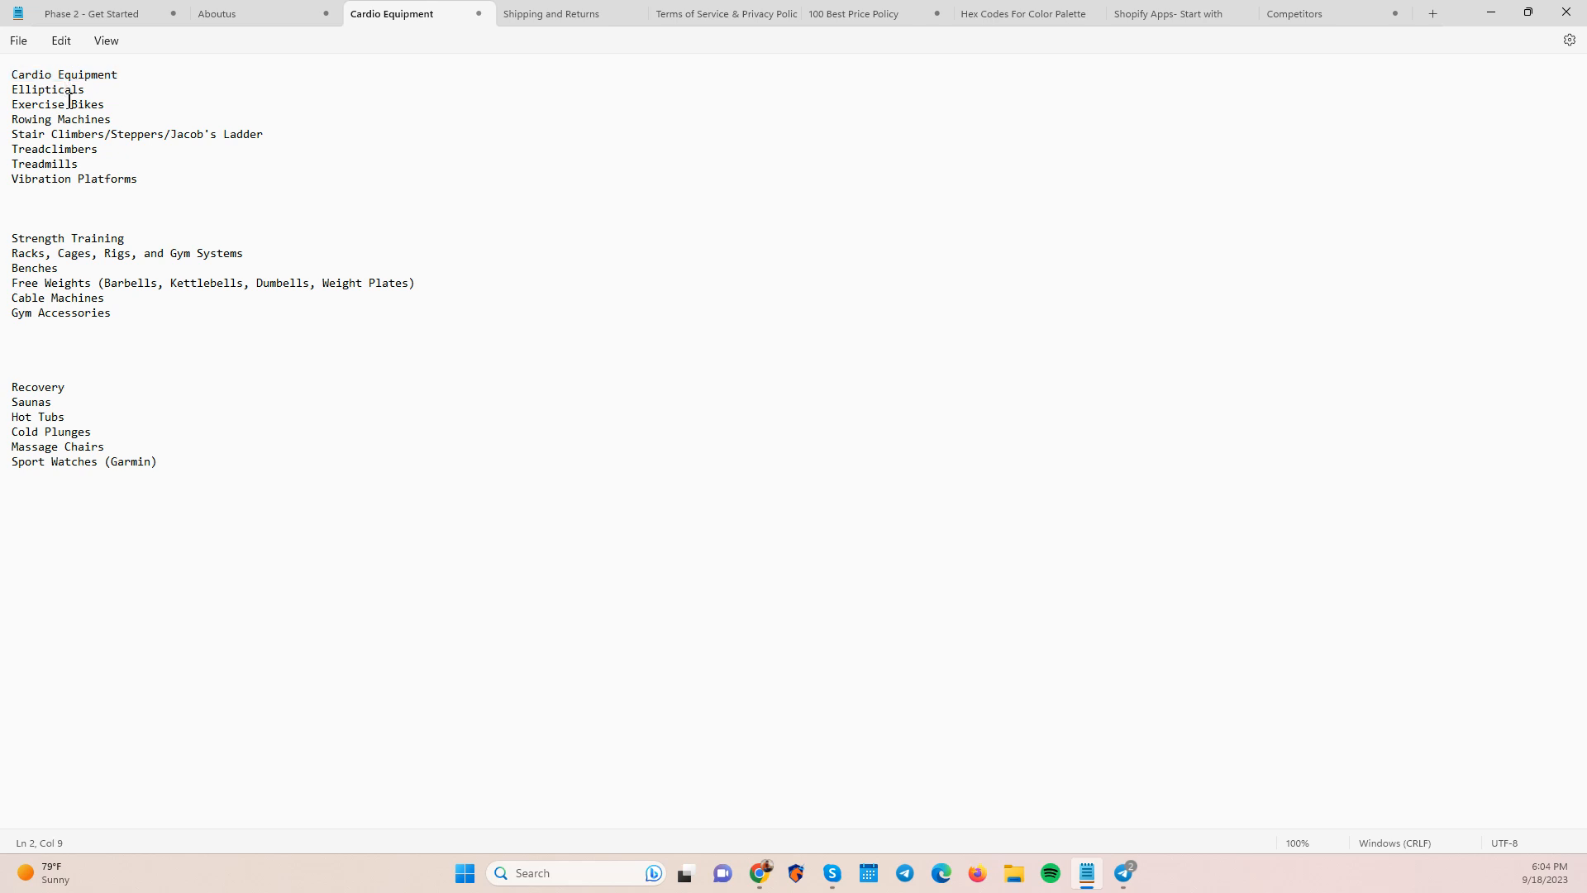
pyautogui.click(74, 121)
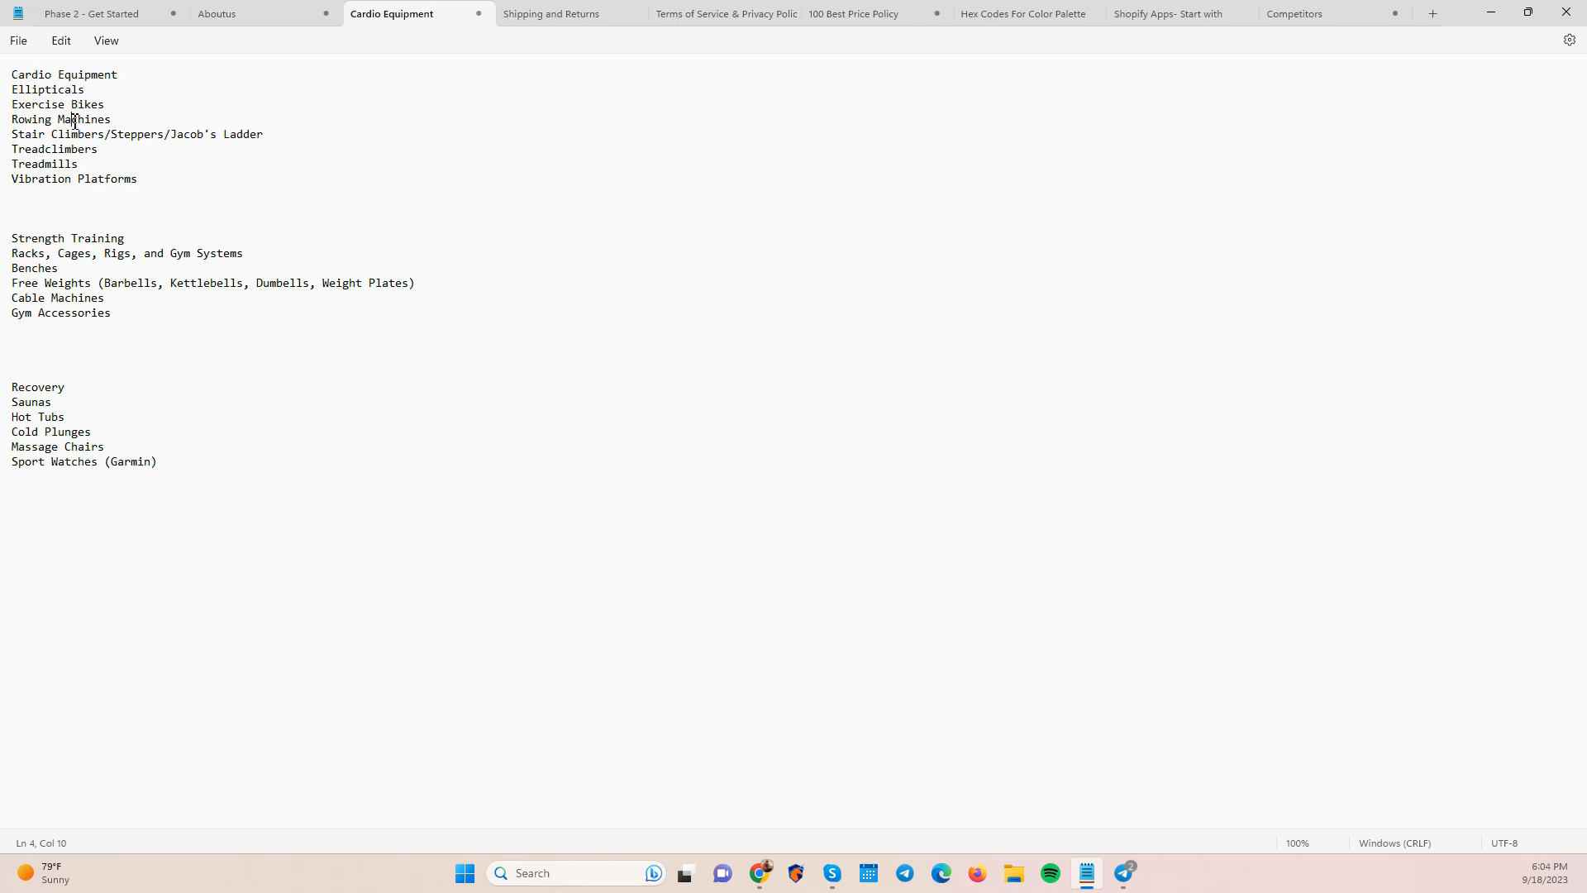
pyautogui.click(55, 167)
pyautogui.hotkey('alt', 'Tab')
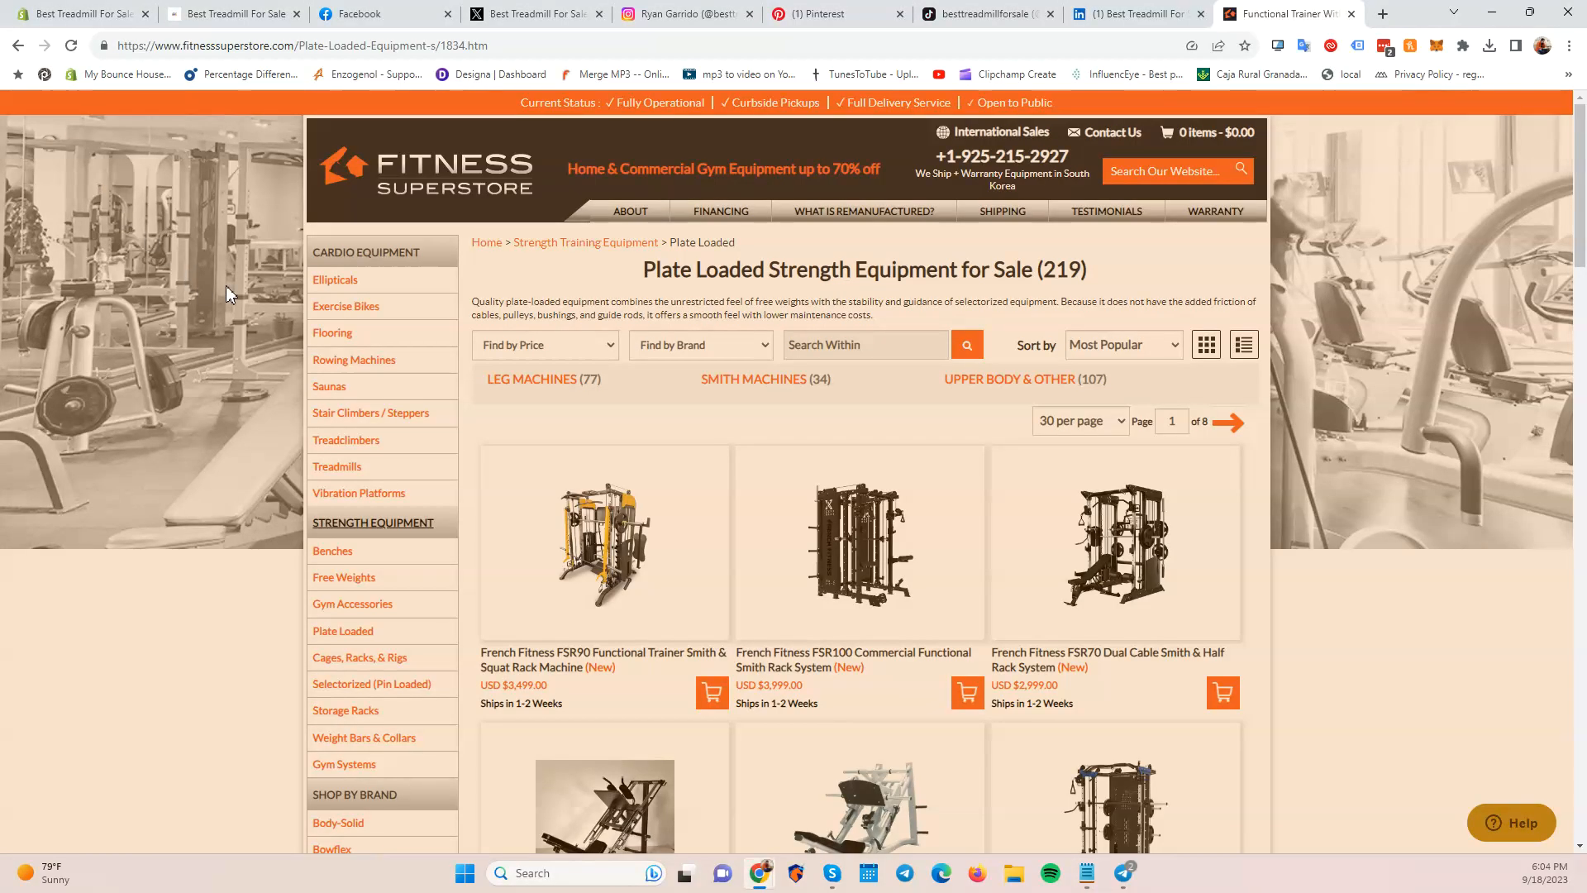
pyautogui.hotkey('alt', 'Tab')
pyautogui.hotkey('alt', 'Tab')
# Compare the live storefront's category menus with the Cardio Equipment, Strength Training and Recovery lists in the Notepad note, including Sport Watches (Garmin).
pyautogui.click(220, 12)
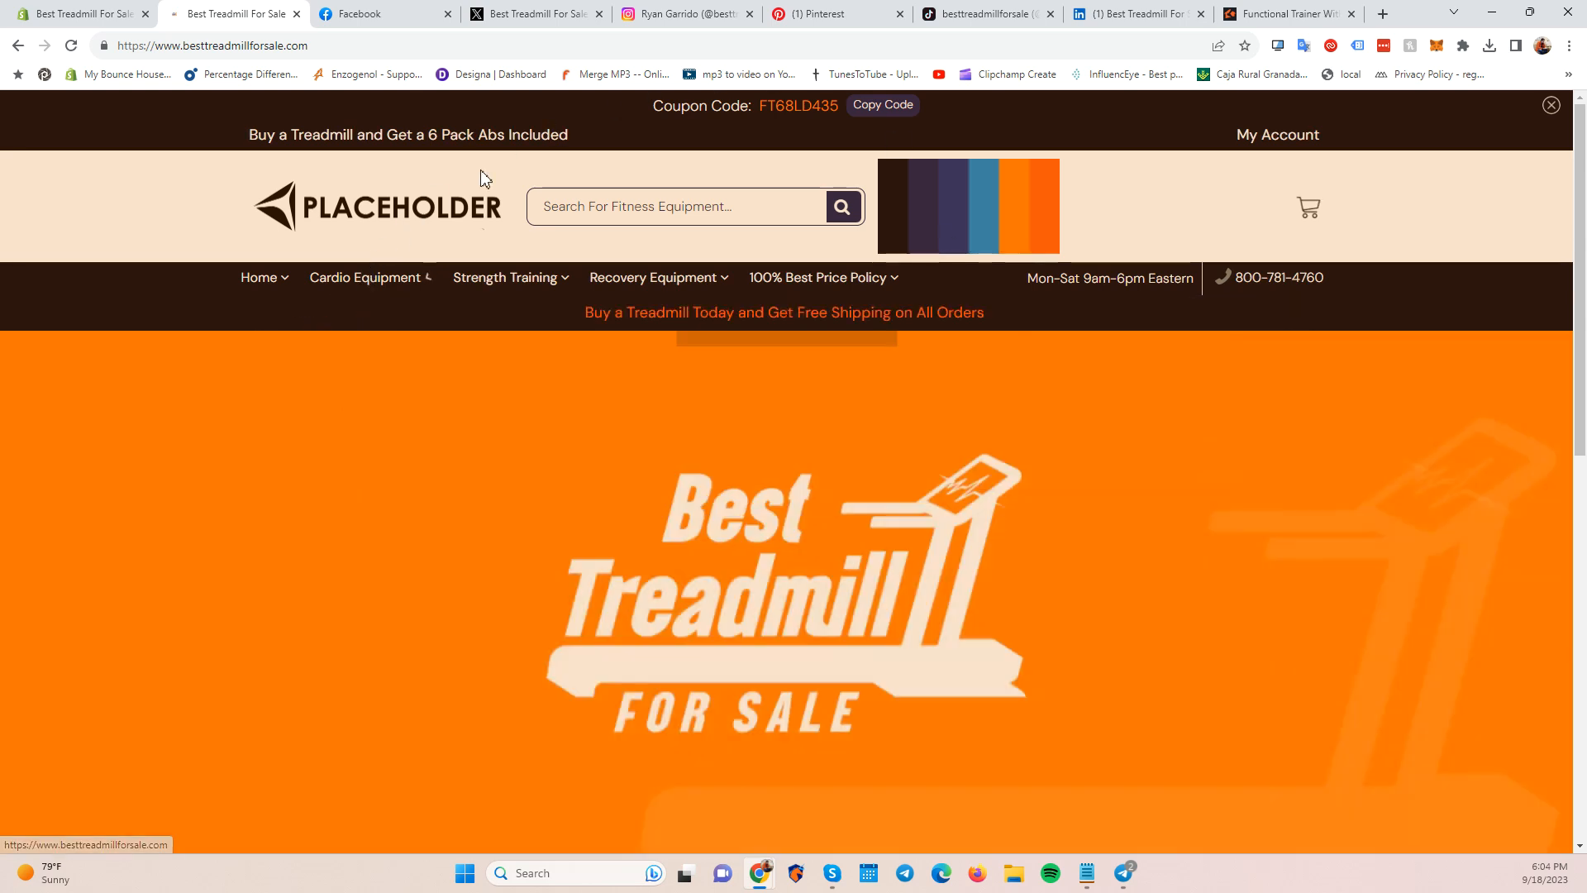
pyautogui.moveTo(650, 285)
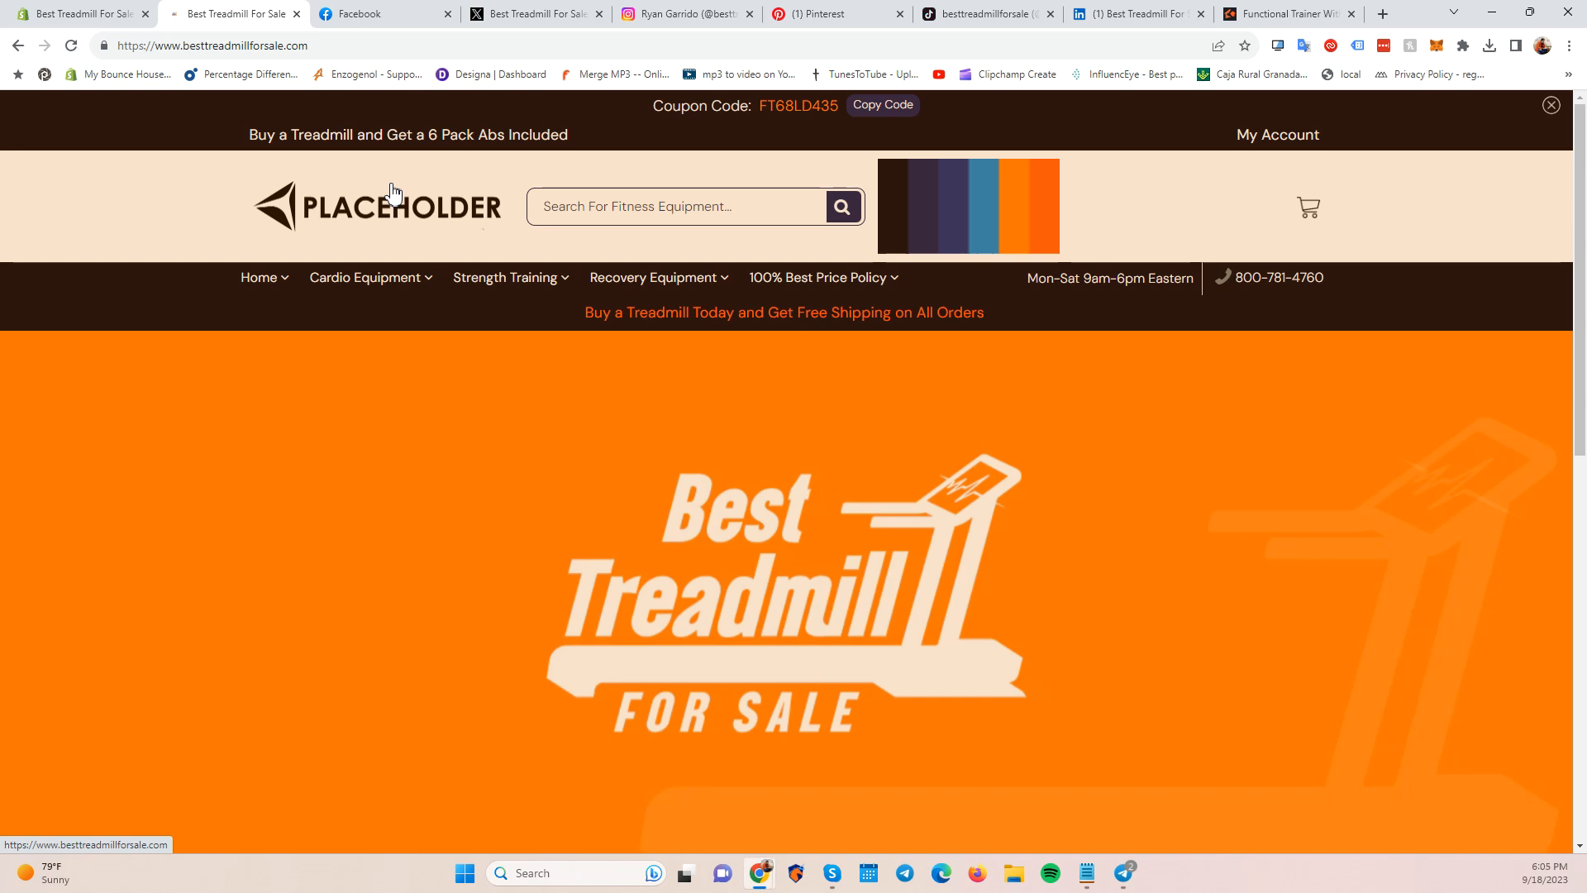
pyautogui.hotkey('alt', 'Tab')
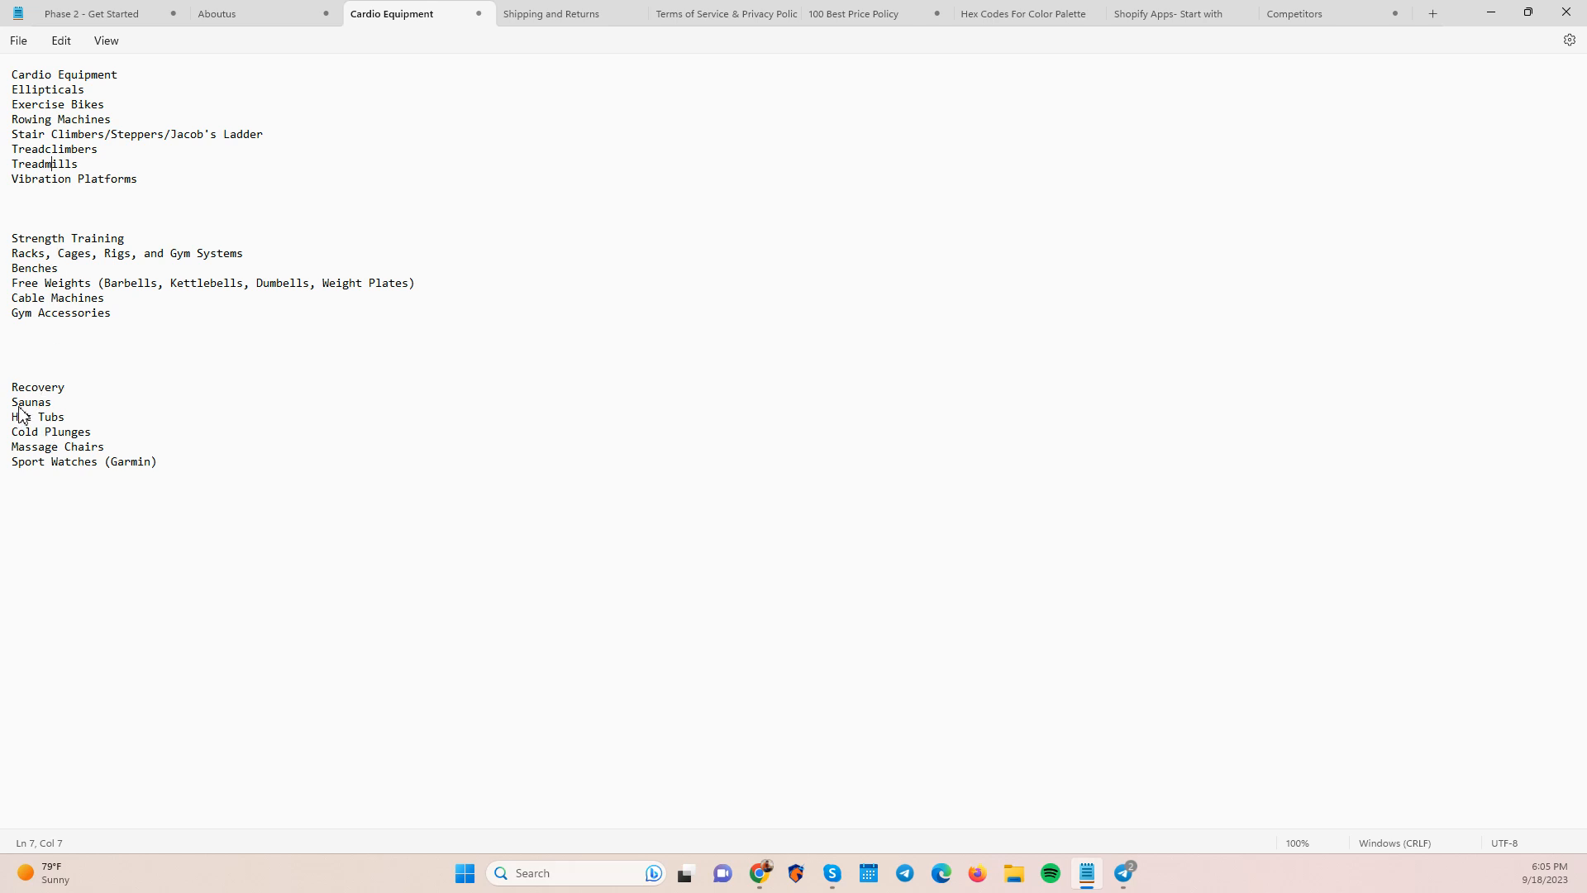
pyautogui.click(75, 462)
pyautogui.moveTo(101, 463); pyautogui.dragTo(10, 461)
pyautogui.click(126, 485)
pyautogui.click(89, 431)
pyautogui.click(21, 74)
pyautogui.click(46, 238)
# Review the Product Collections entry in the Phase 2 checklist alongside the category lists in the Cardio Equipment note.
pyautogui.hotkey('alt', 'Tab')
pyautogui.hotkey('alt', 'Tab')
pyautogui.moveTo(1086, 872)
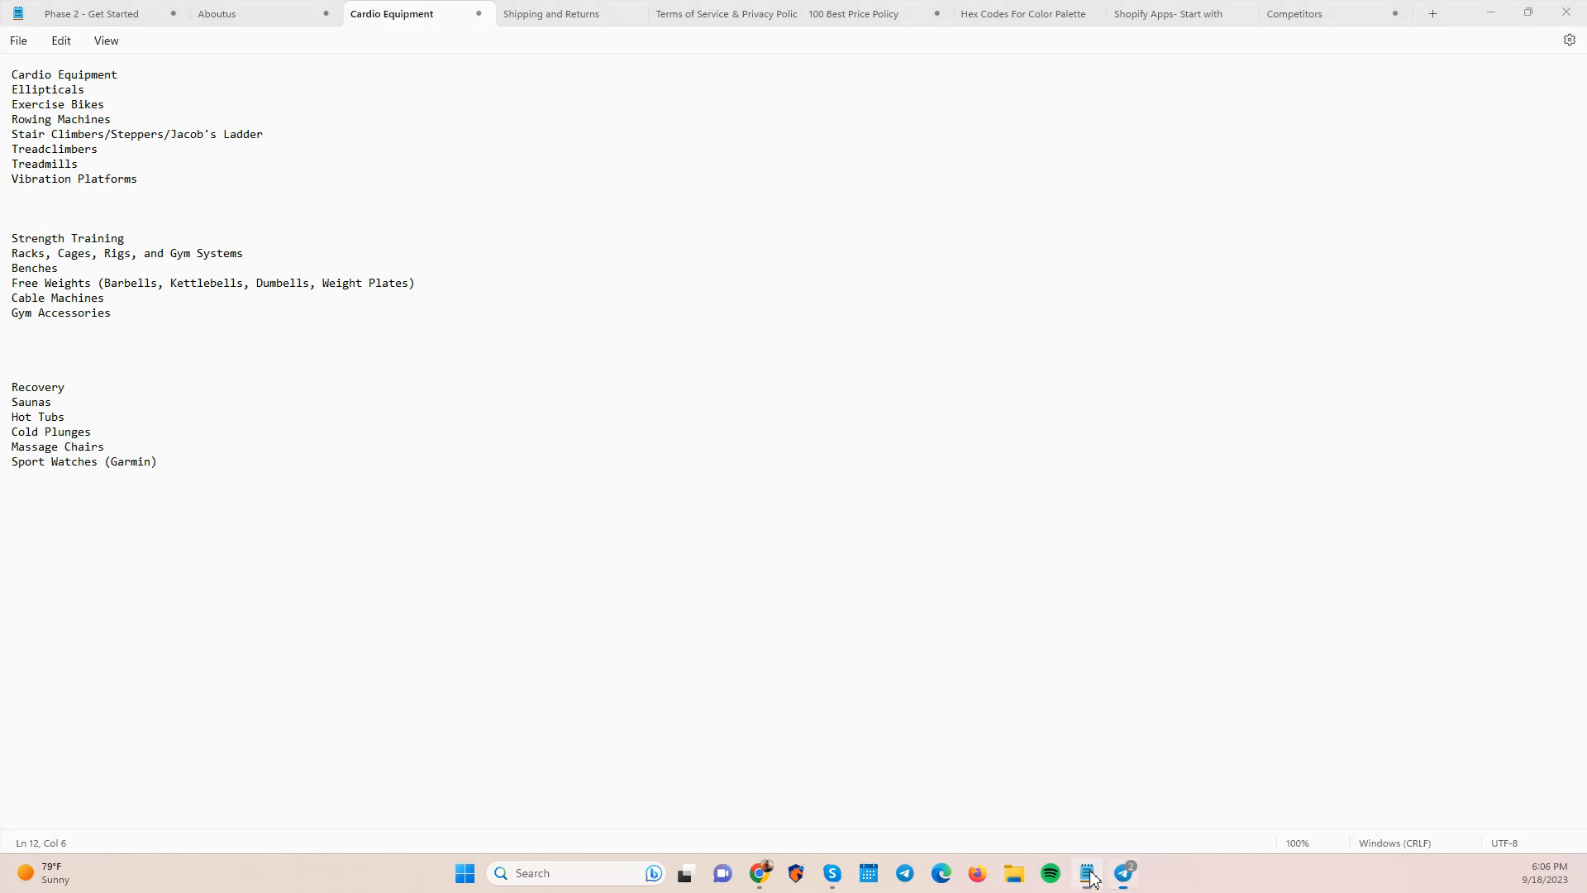
pyautogui.click(1087, 872)
pyautogui.click(1089, 875)
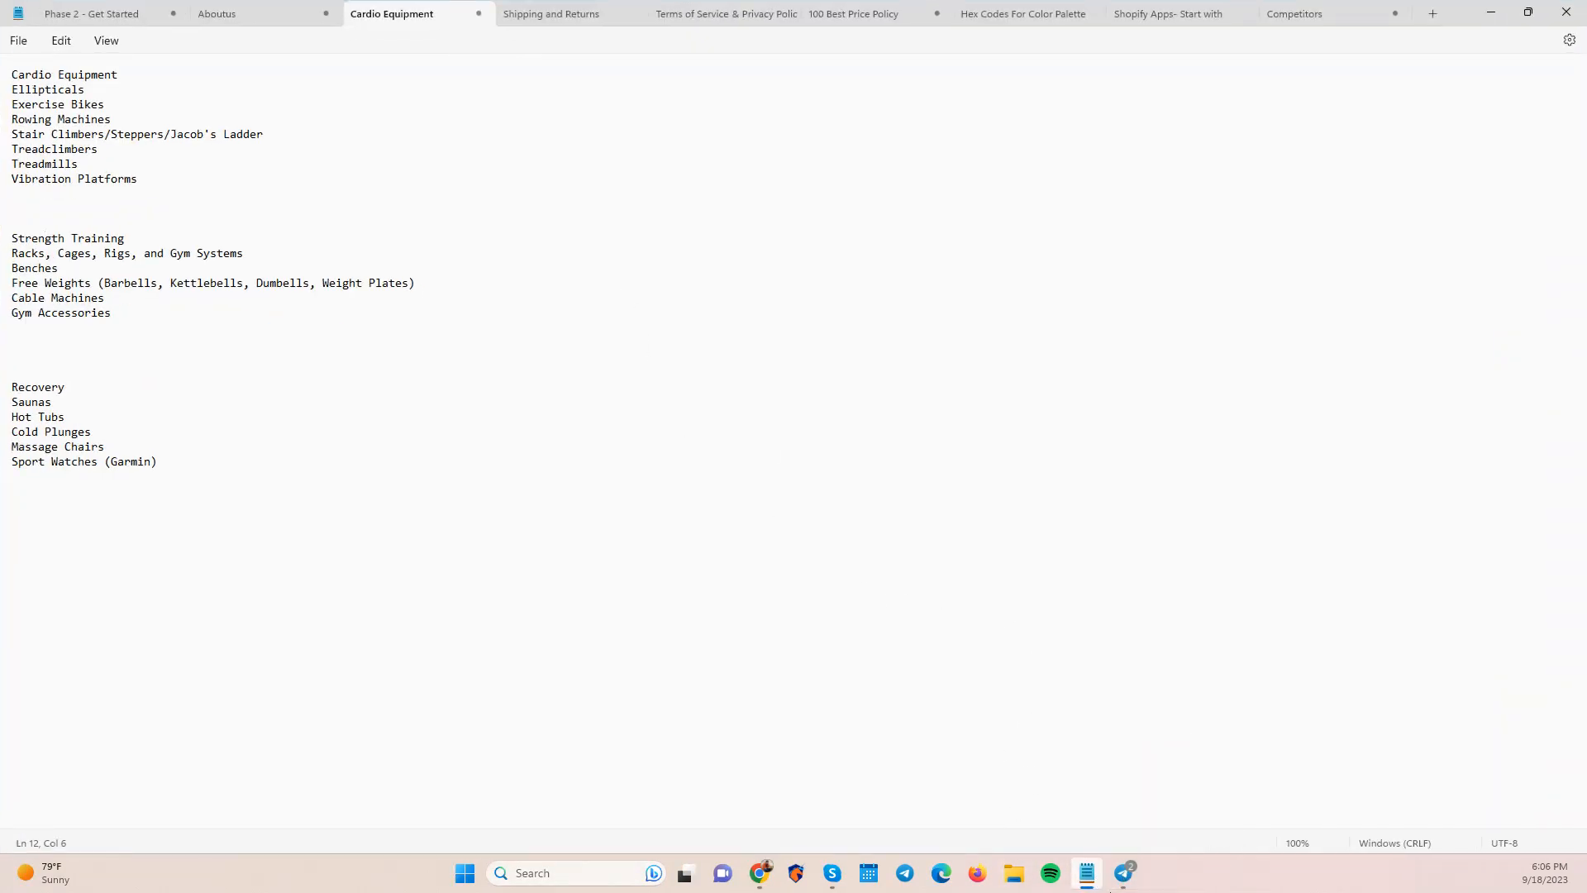
pyautogui.click(158, 13)
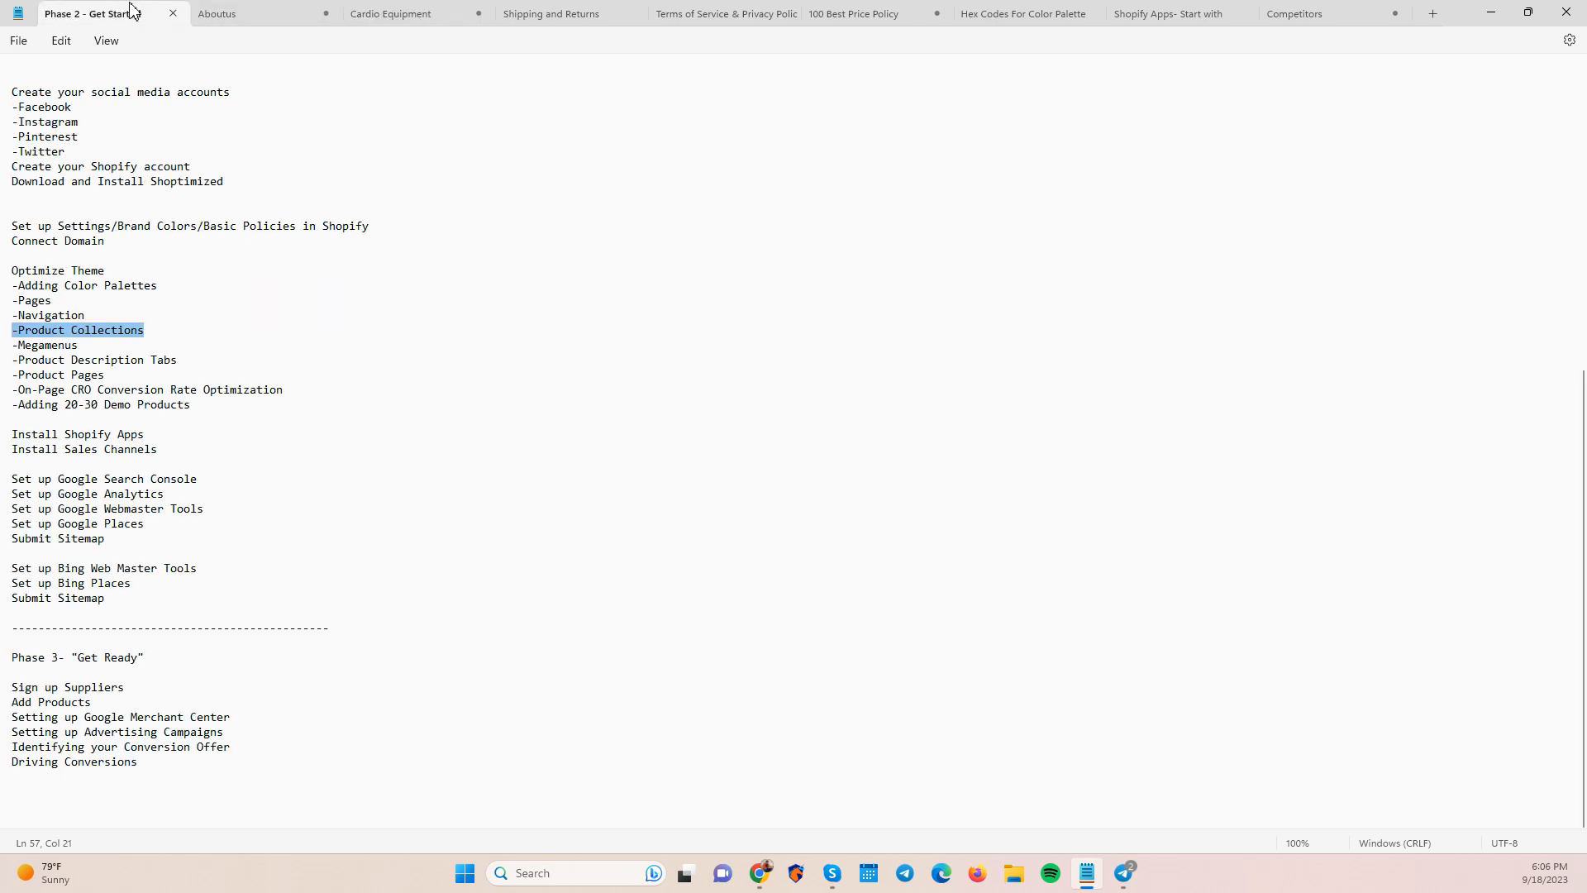
pyautogui.click(86, 331)
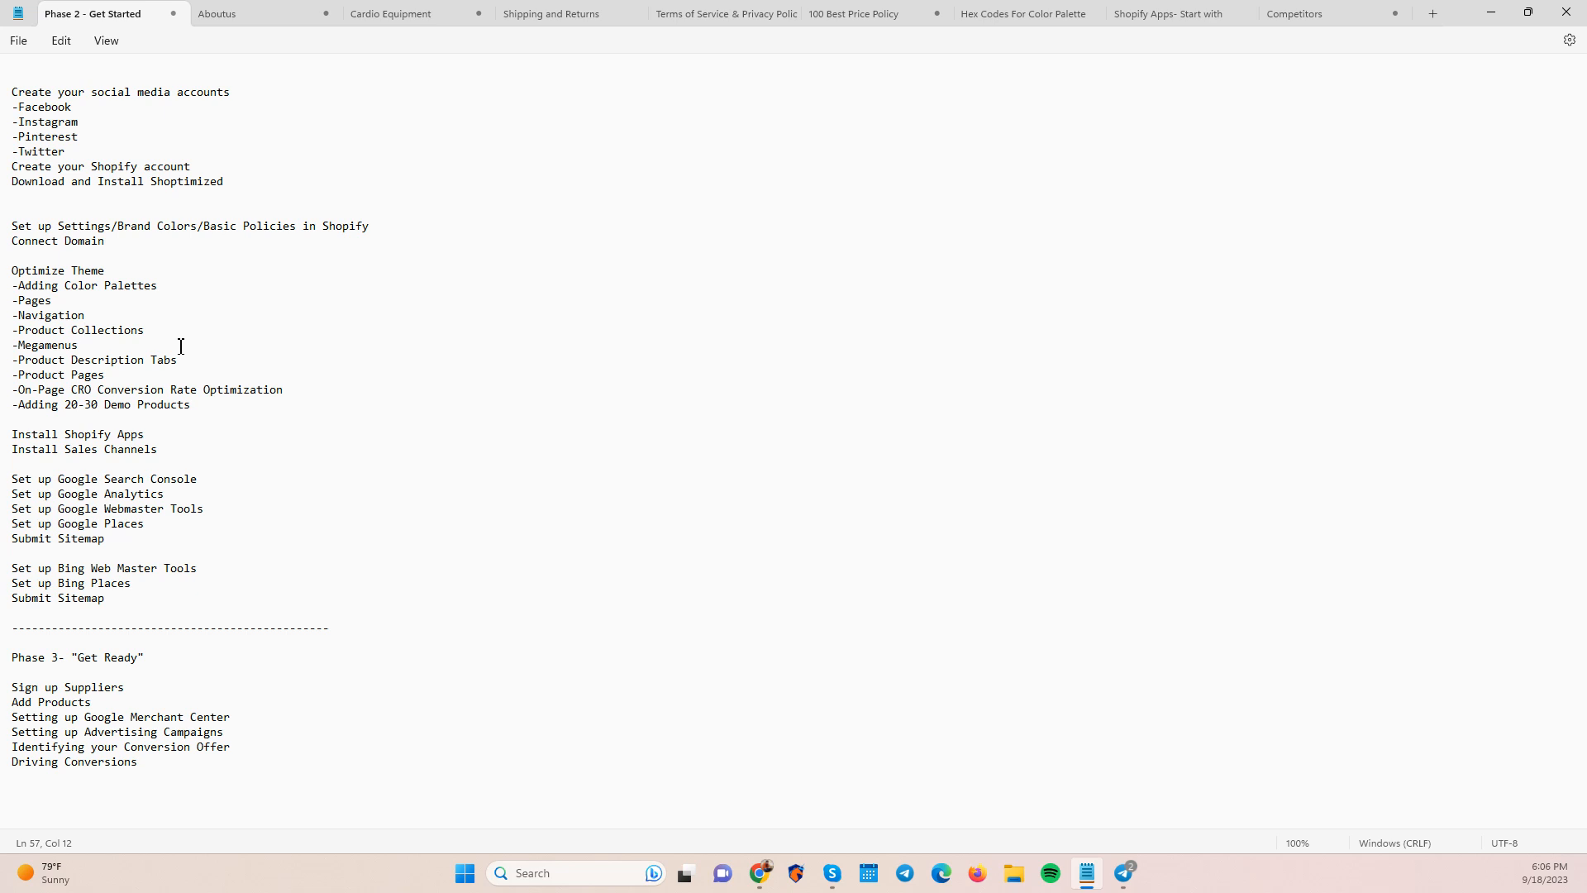
pyautogui.click(237, 12)
pyautogui.click(397, 12)
pyautogui.click(46, 237)
pyautogui.click(48, 13)
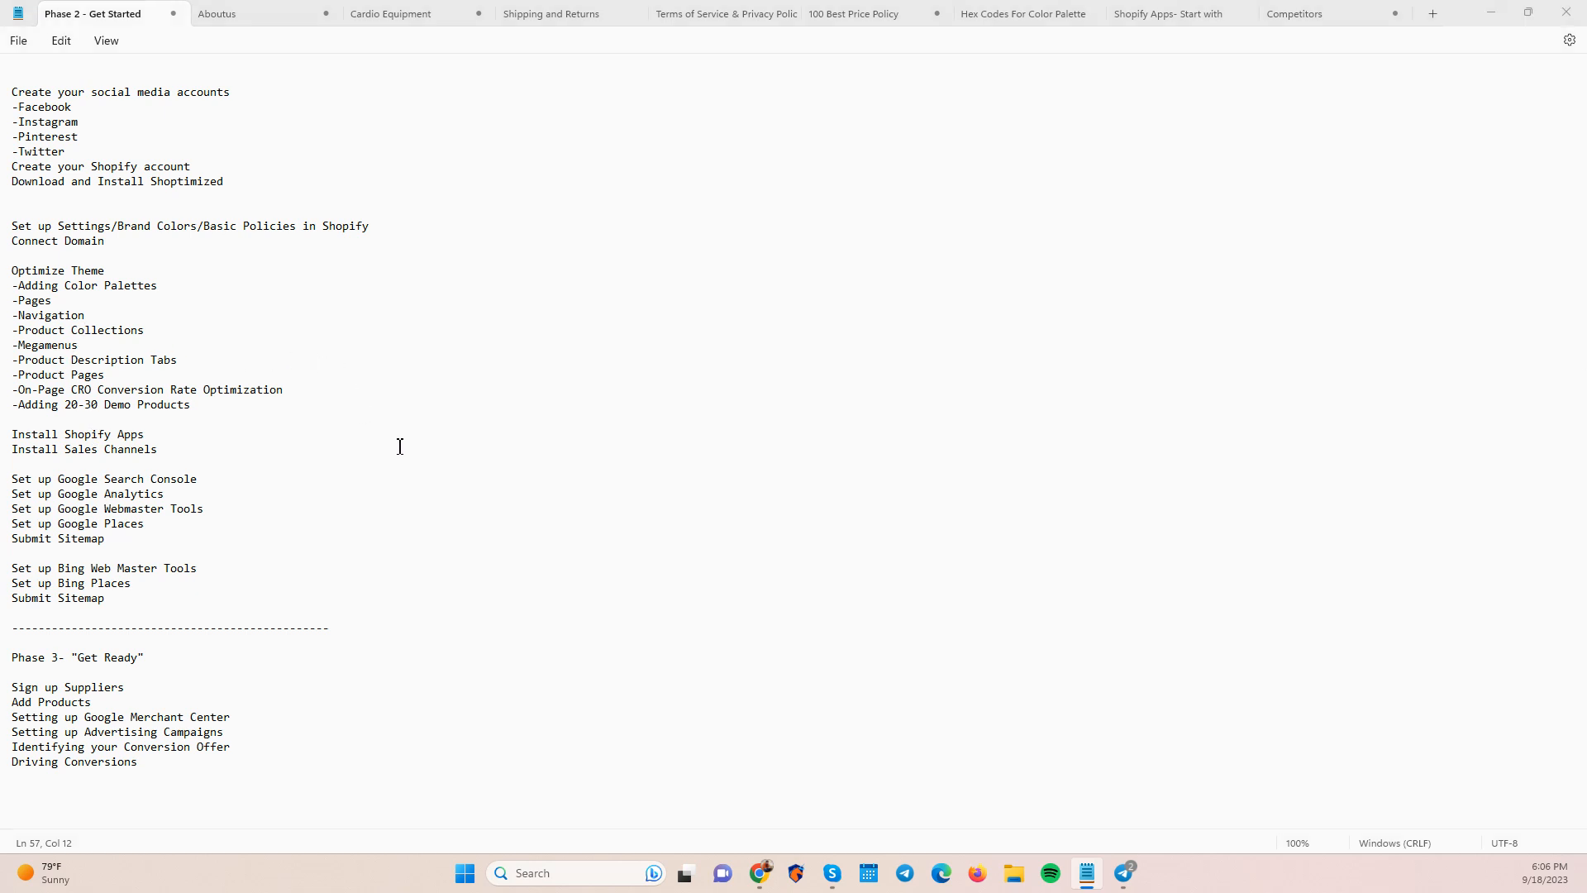
# Switch to the Shopify admin, view the Exercise Bikes collection's details and return to the Collections list.
pyautogui.hotkey('alt', 'Tab')
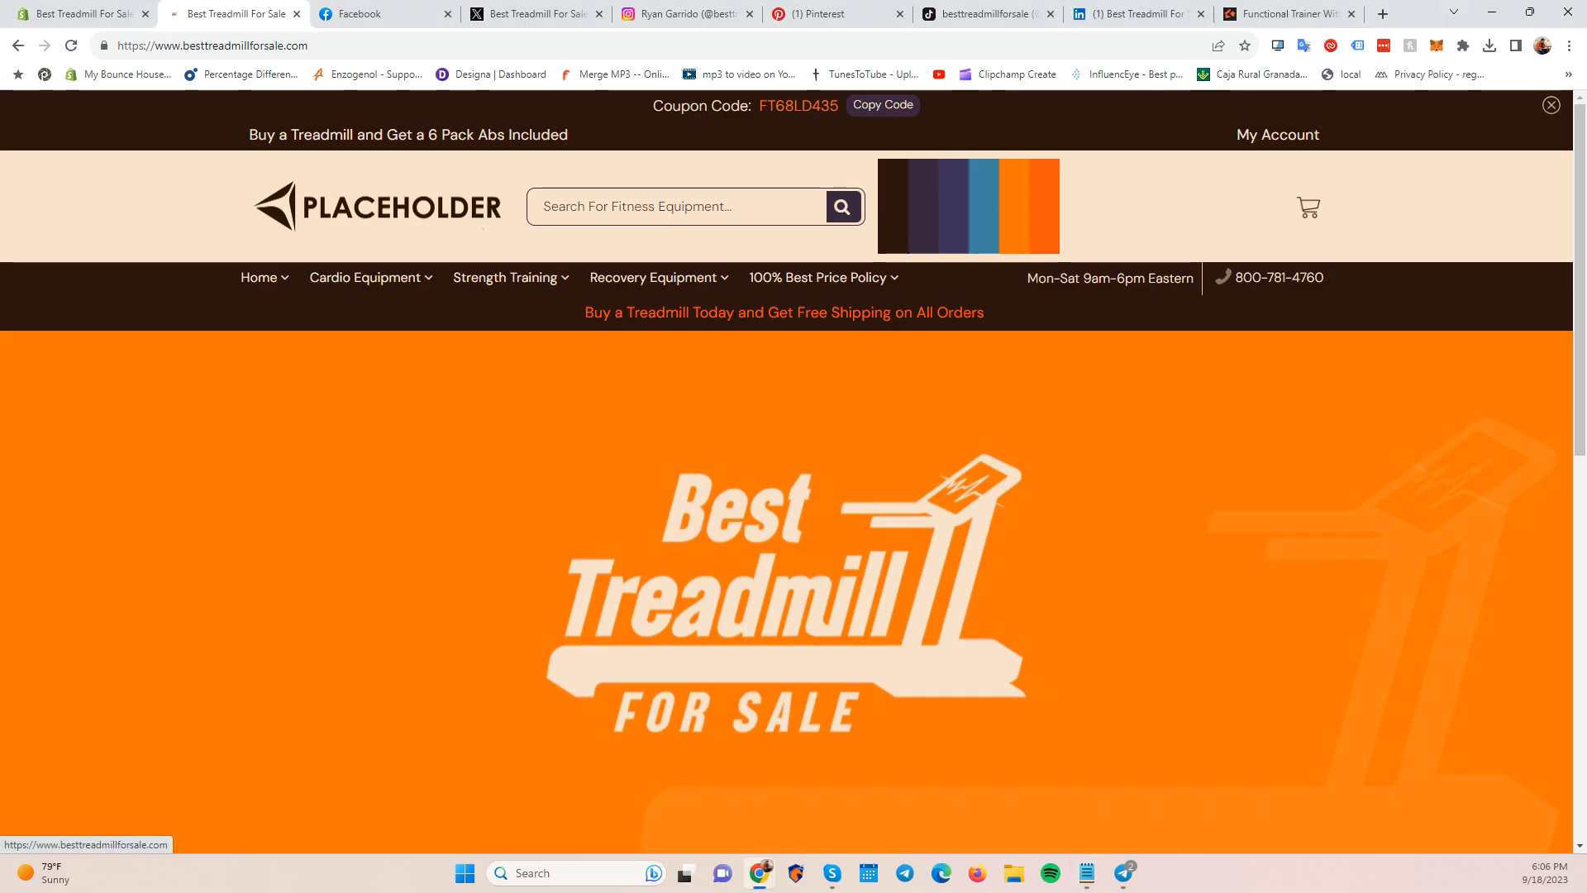
pyautogui.click(60, 8)
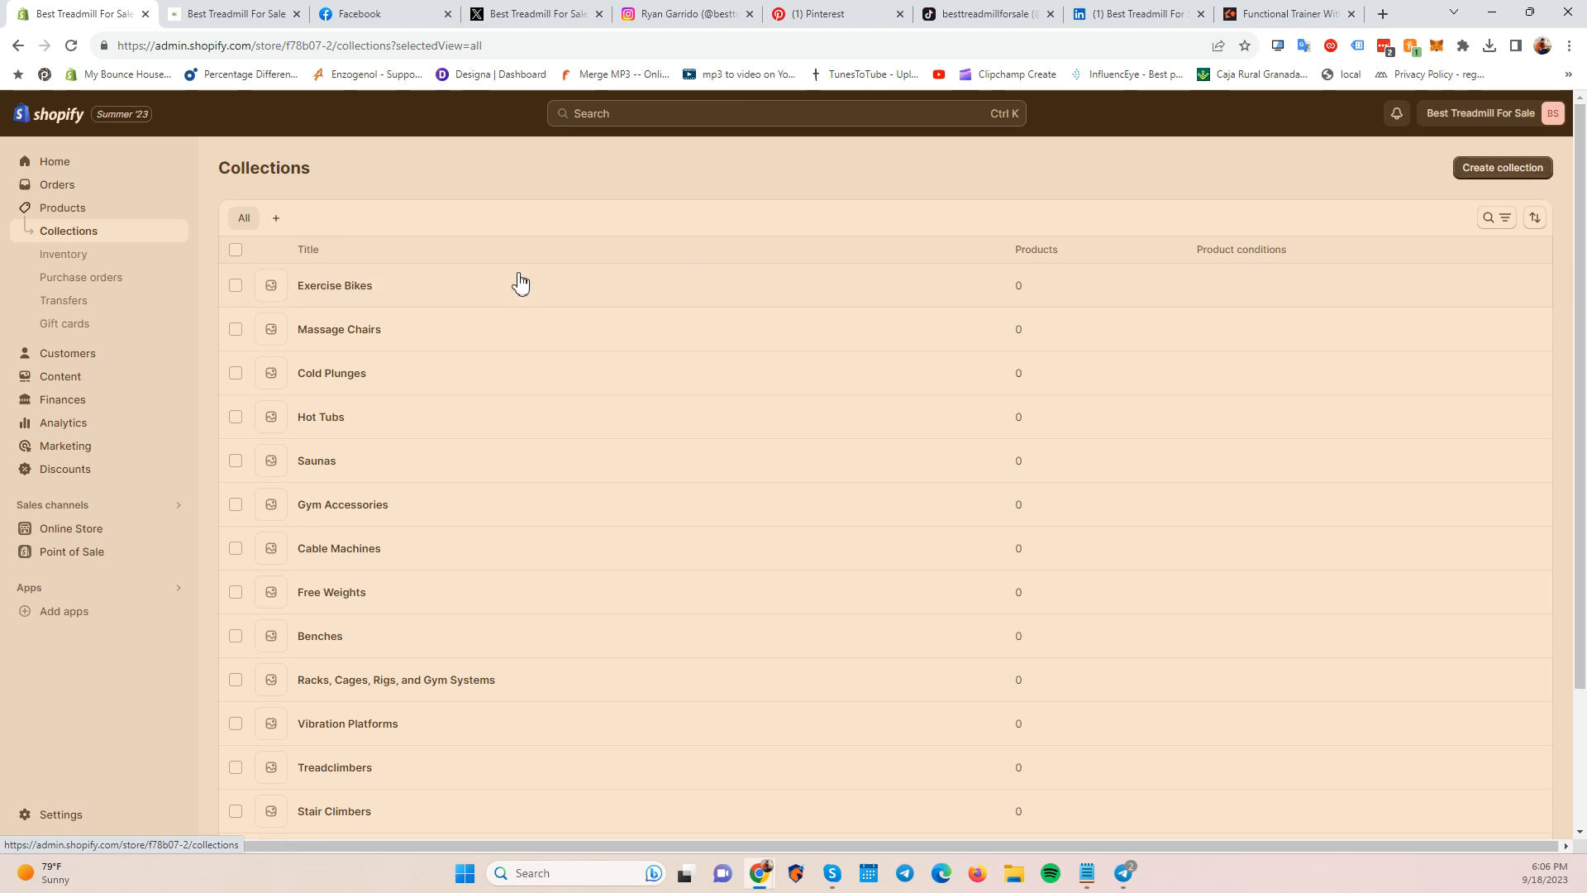
pyautogui.click(339, 282)
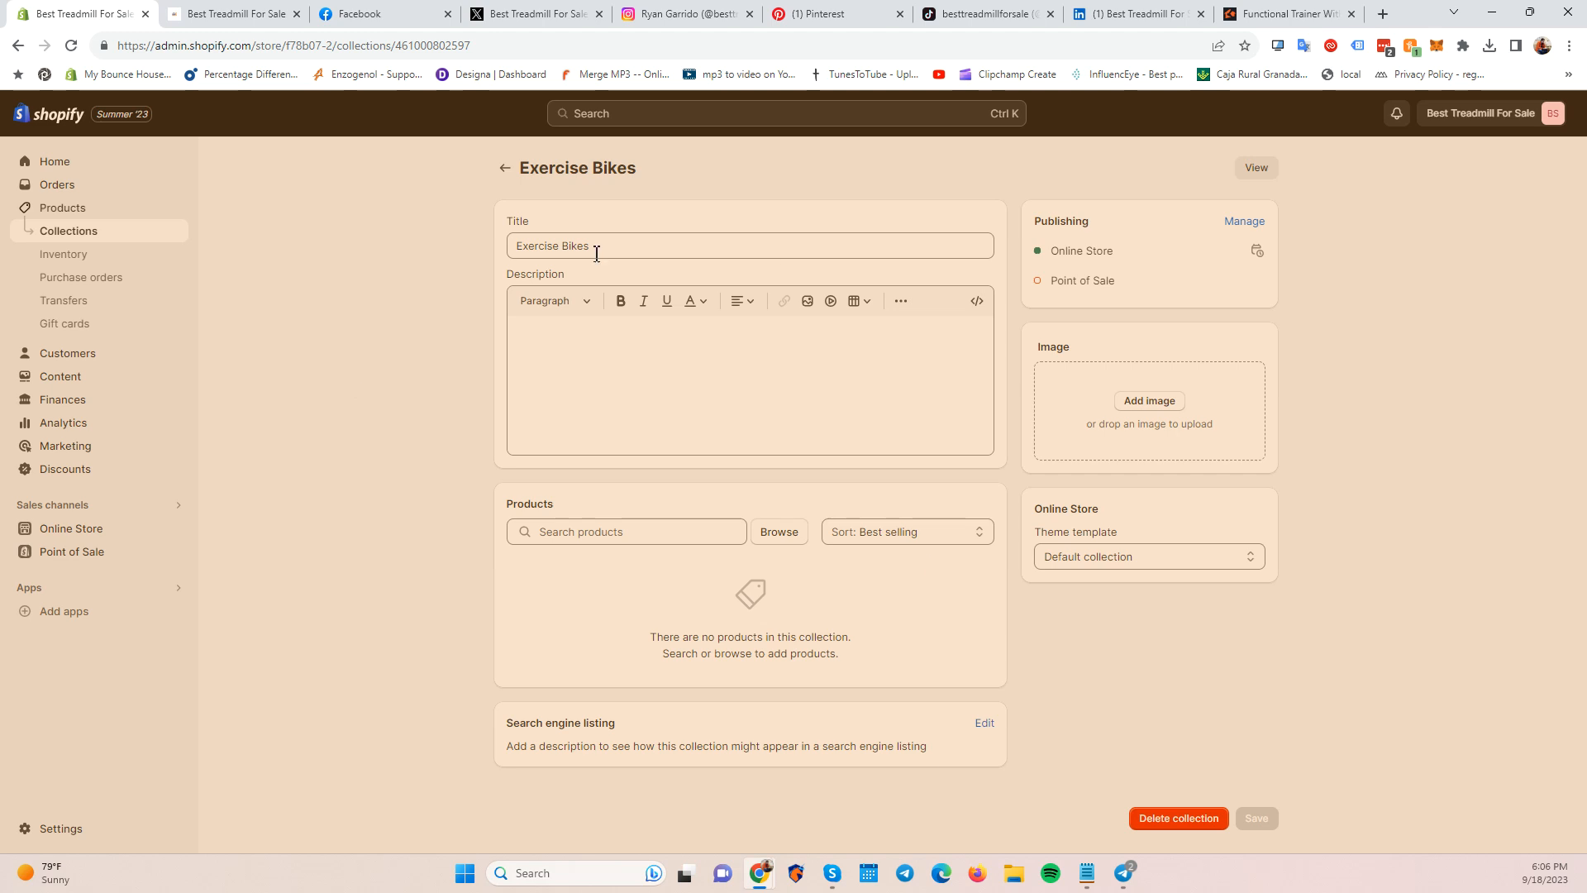
pyautogui.click(503, 167)
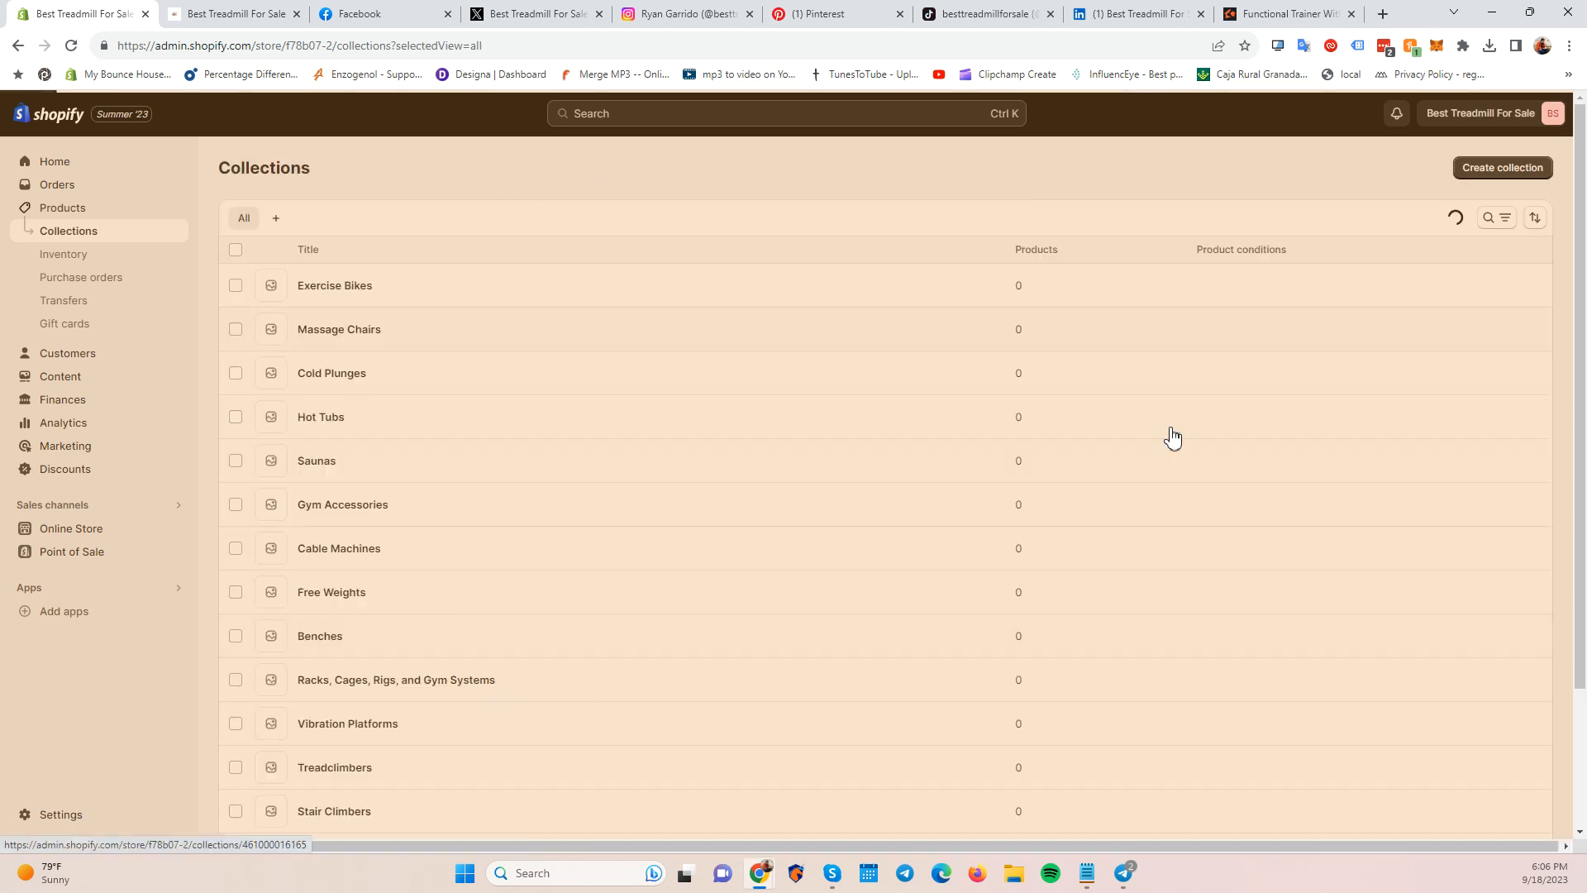
# Start creating a new product collection and enter the title "Percussion Massager".
pyautogui.click(1491, 169)
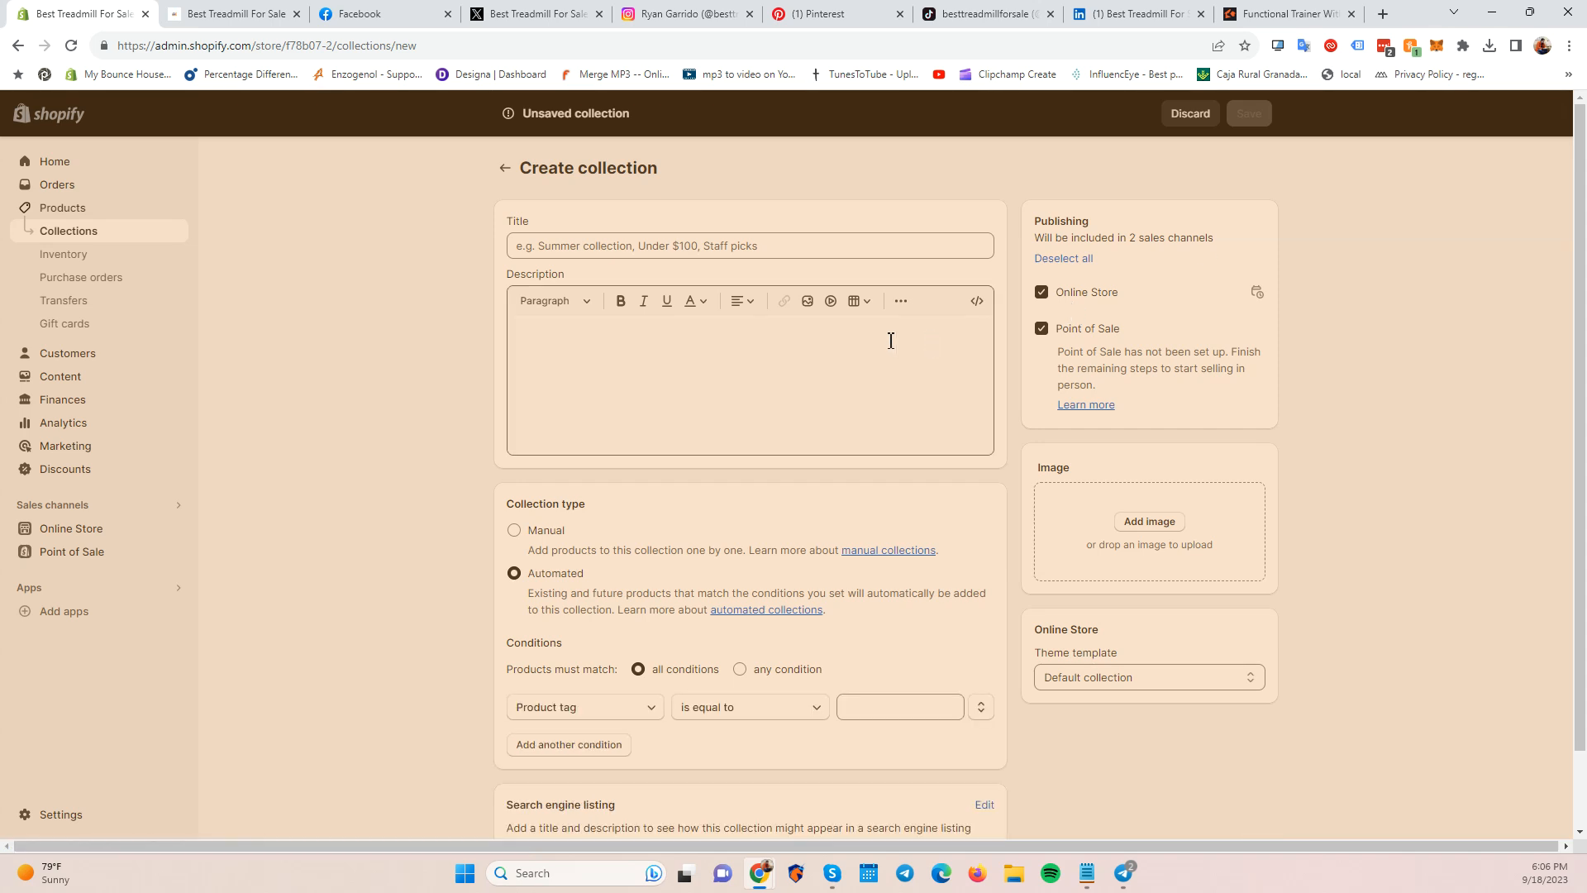
pyautogui.click(854, 237)
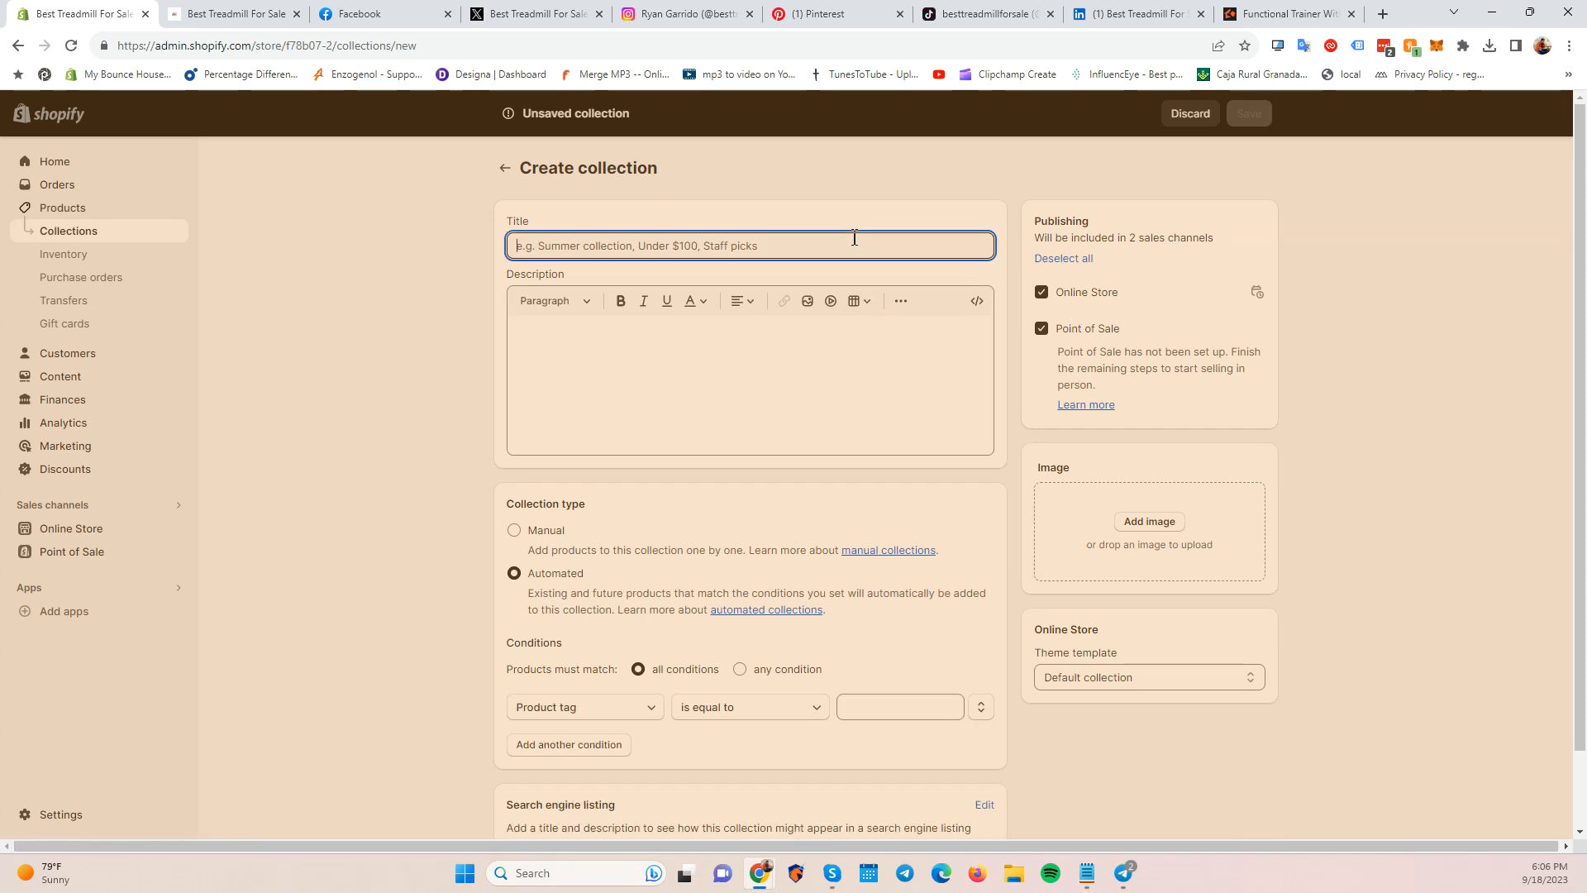
pyautogui.write('Percussion')
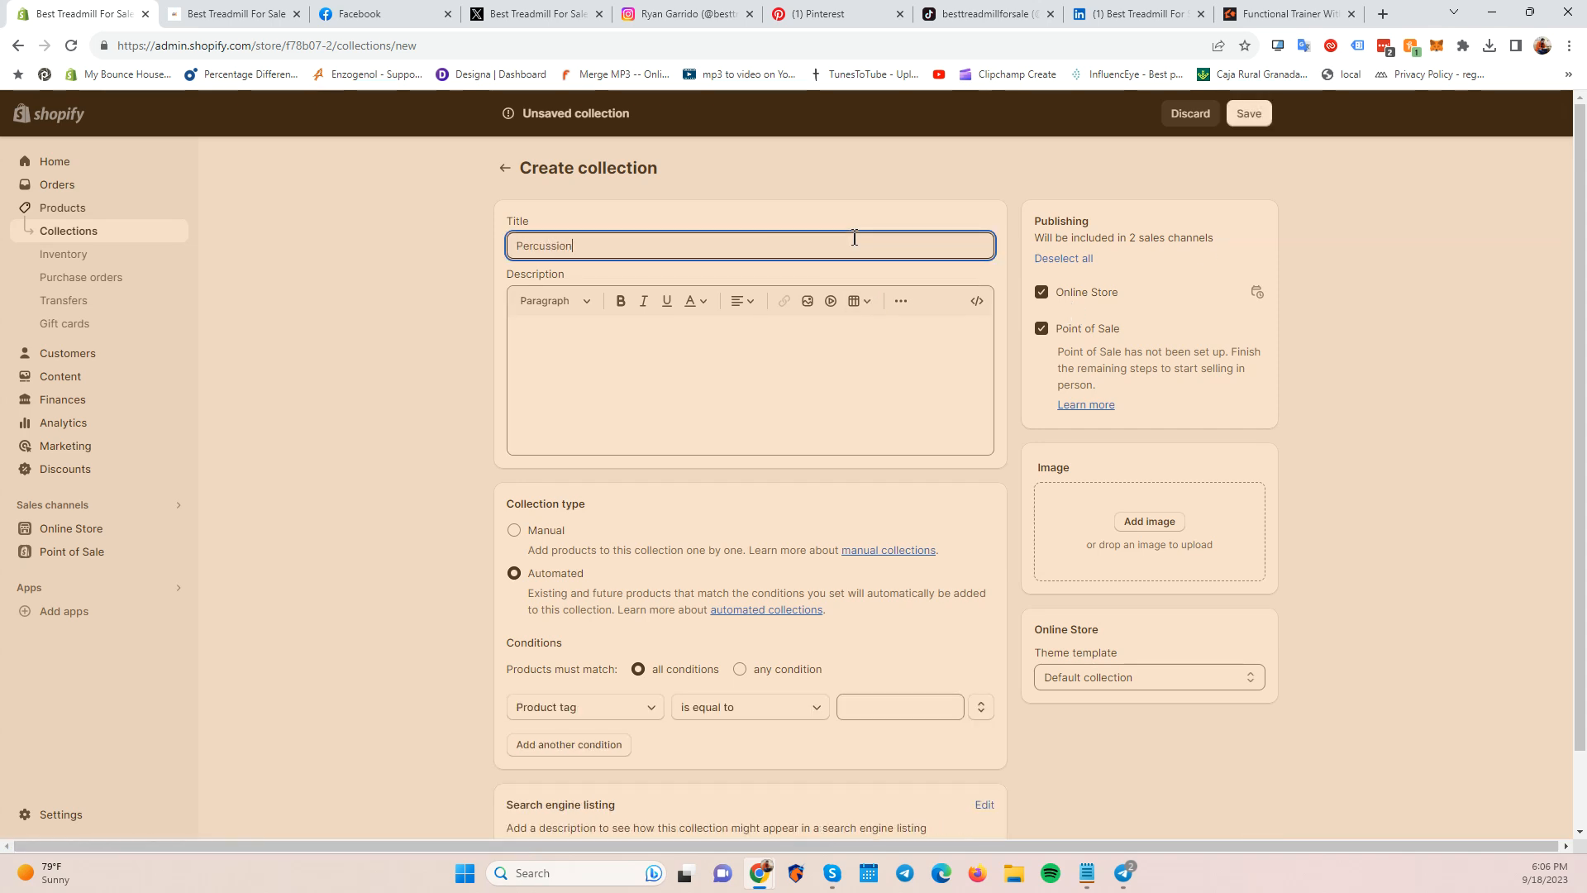
pyautogui.write(' Massager')
# Shorten the new collection's title to "Massager" by removing the word "Percussion".
pyautogui.click(579, 245)
pyautogui.moveTo(578, 245); pyautogui.dragTo(422, 222)
pyautogui.press('BackSpace')
pyautogui.click(409, 237)
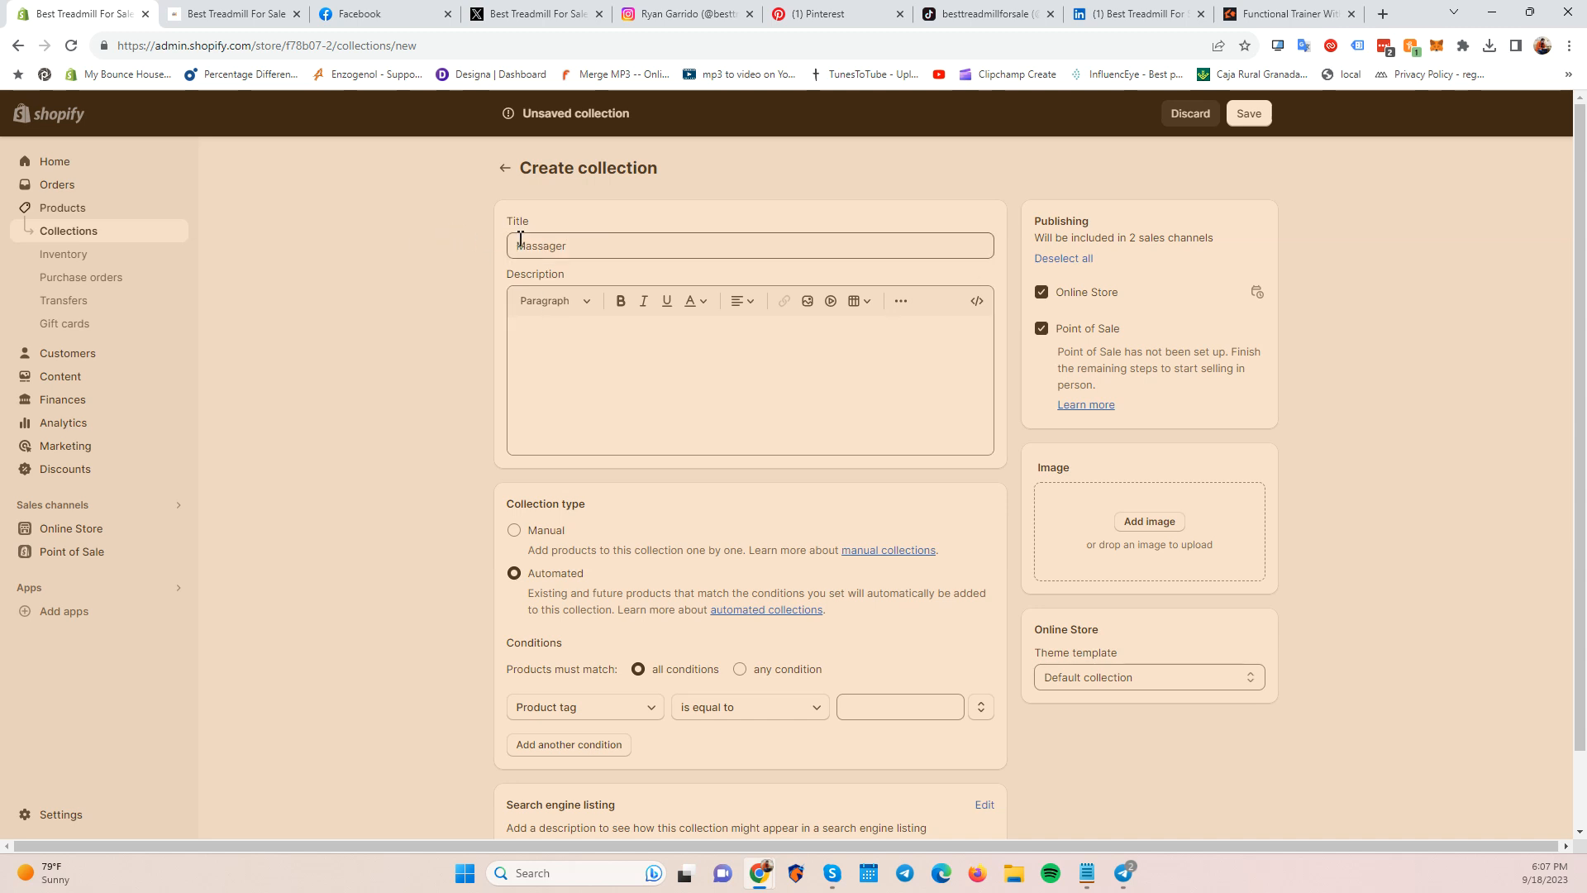
pyautogui.click(514, 246)
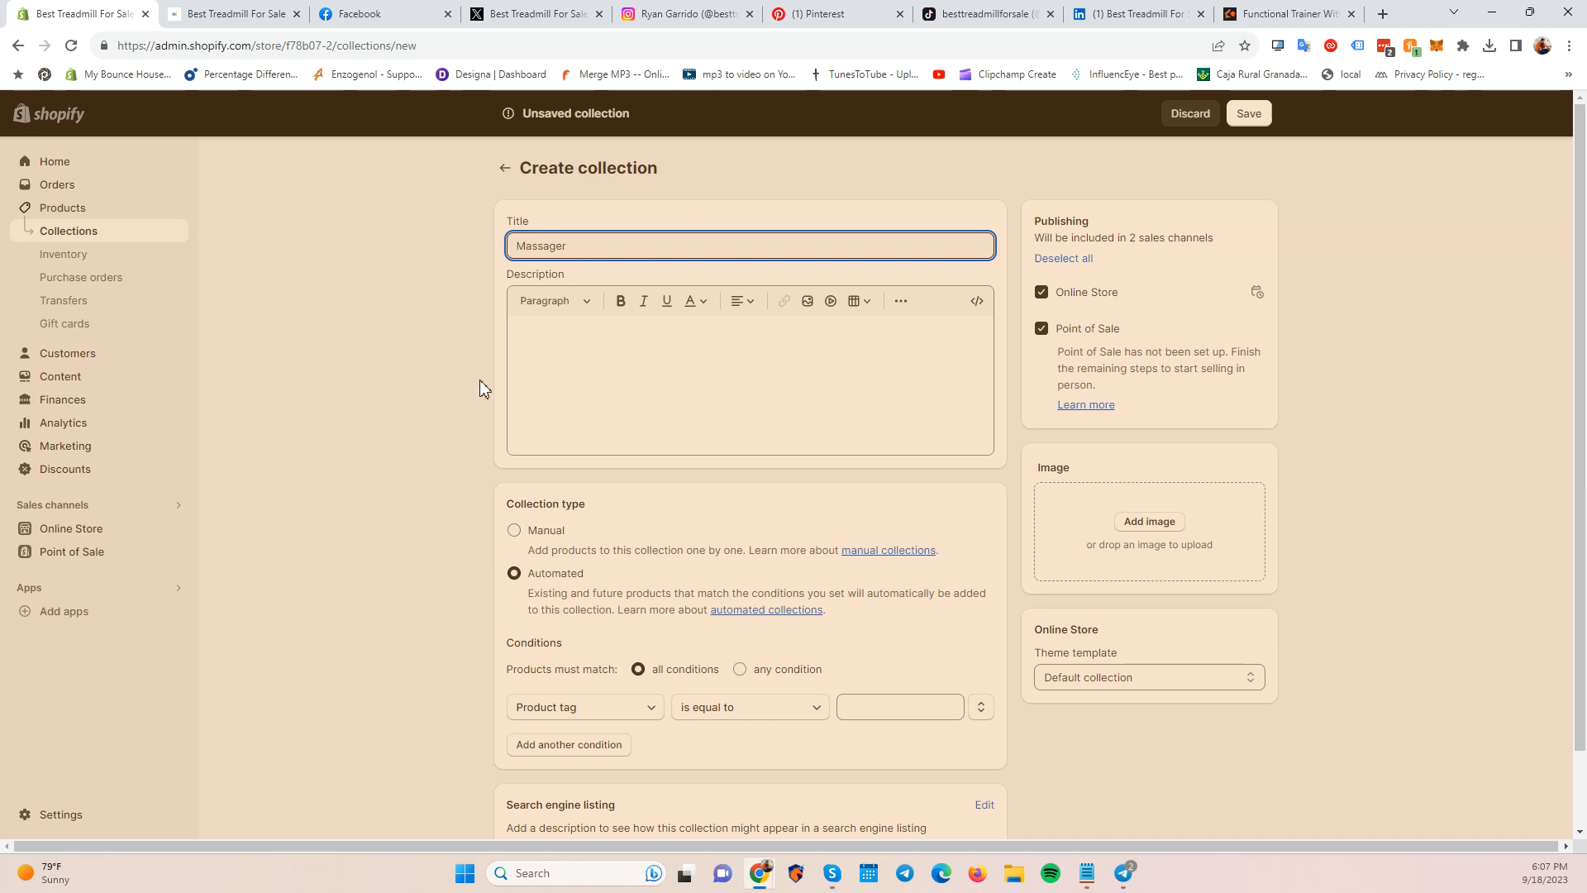
# Switch to Notepad and copy the "Exercise Bikes" line from the Cardio Equipment note.
pyautogui.moveTo(577, 245); pyautogui.dragTo(489, 247)
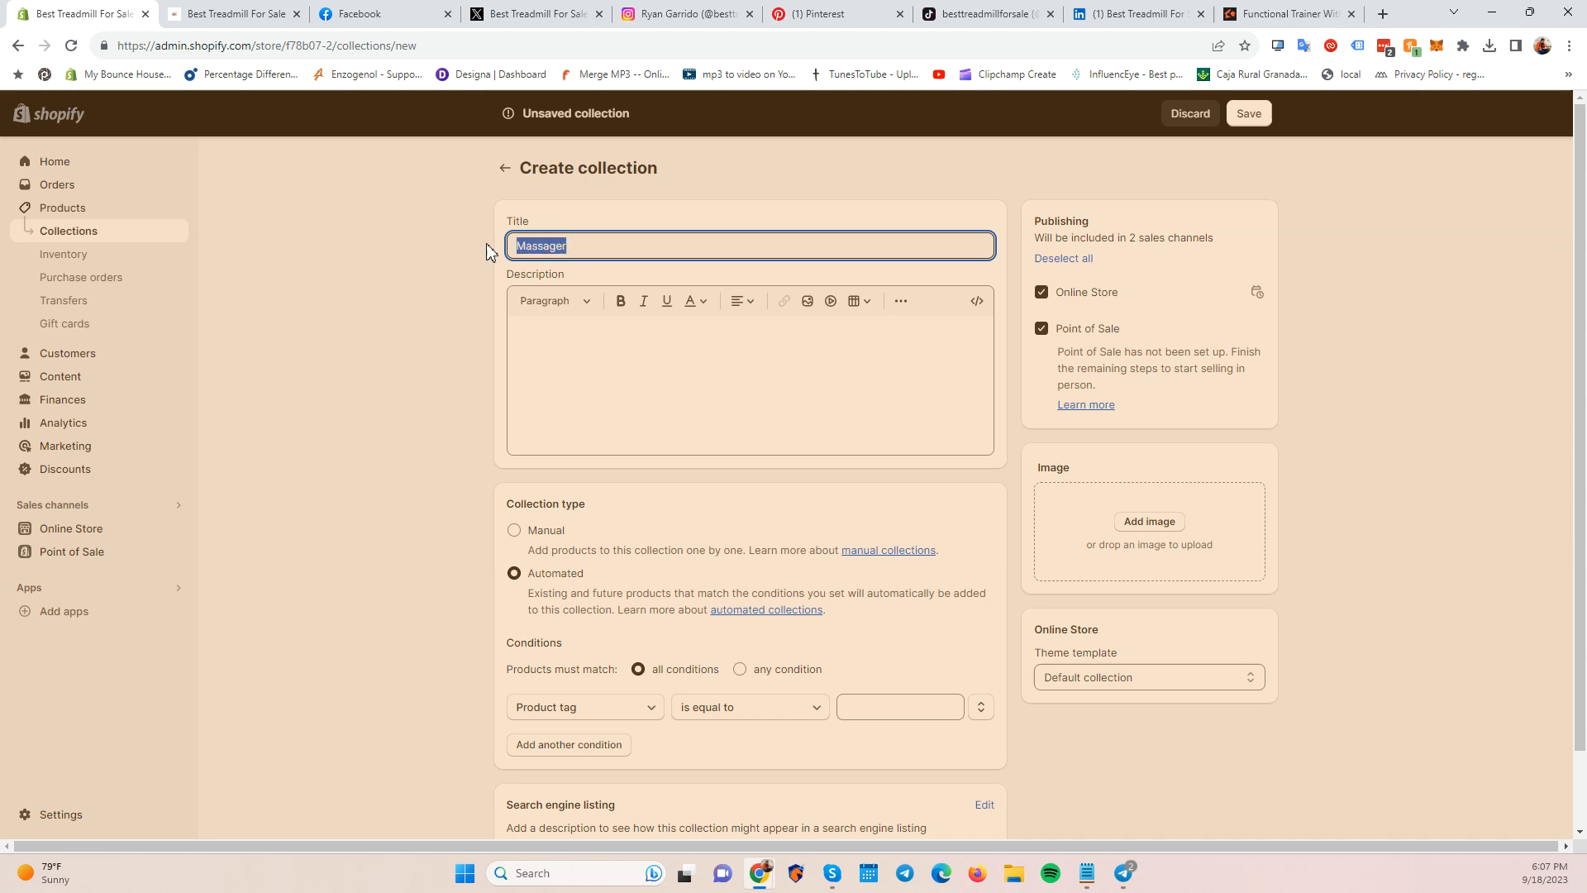
pyautogui.click(572, 242)
pyautogui.hotkey('alt', 'Tab')
pyautogui.click(248, 14)
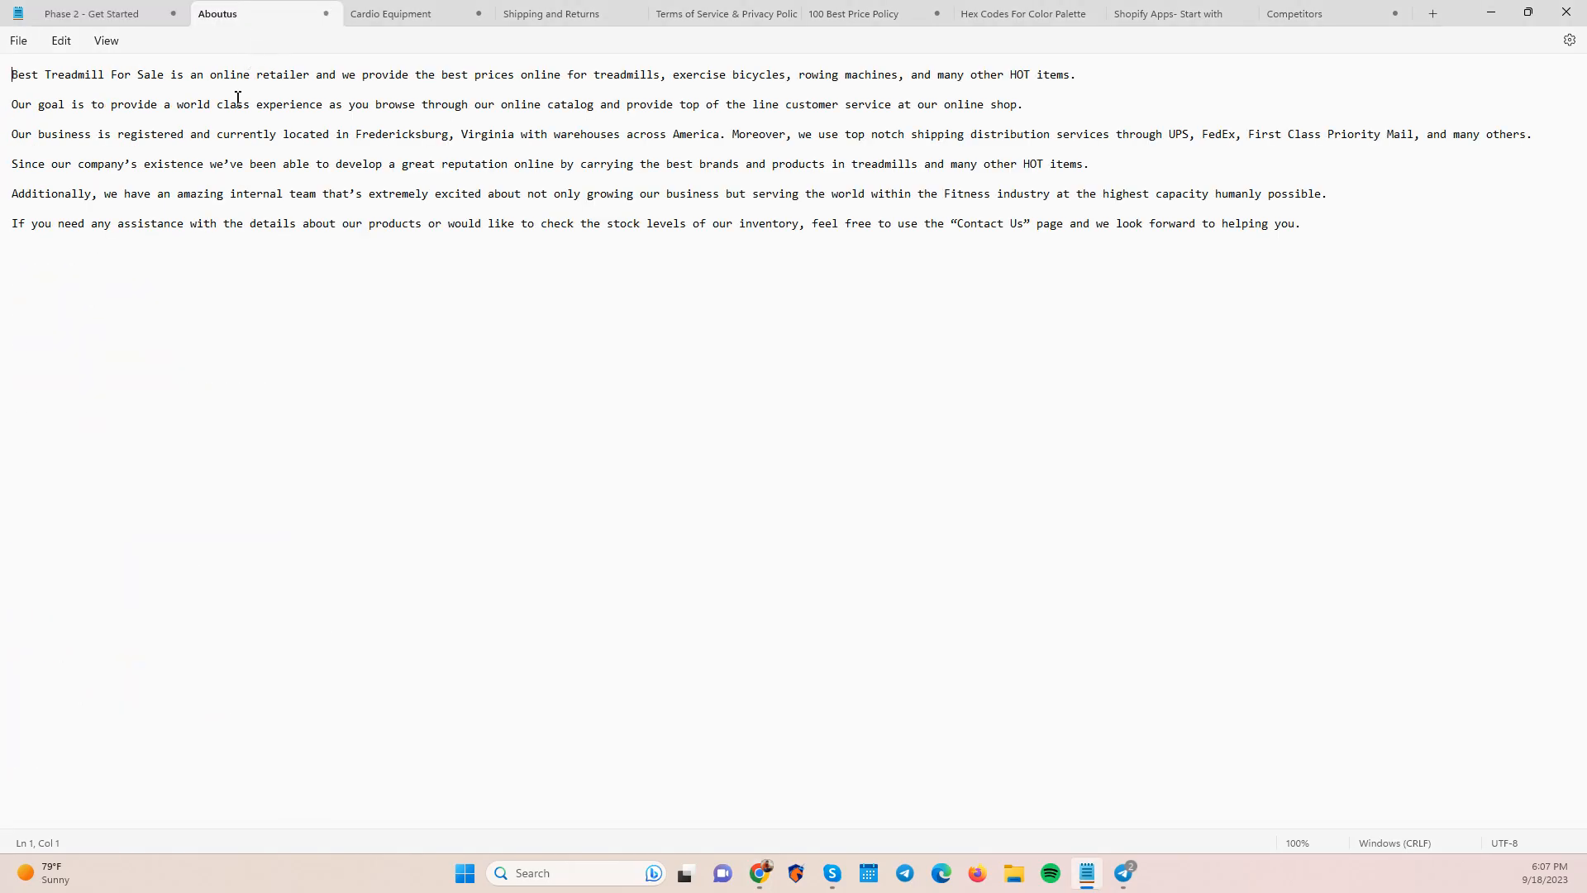
pyautogui.click(414, 13)
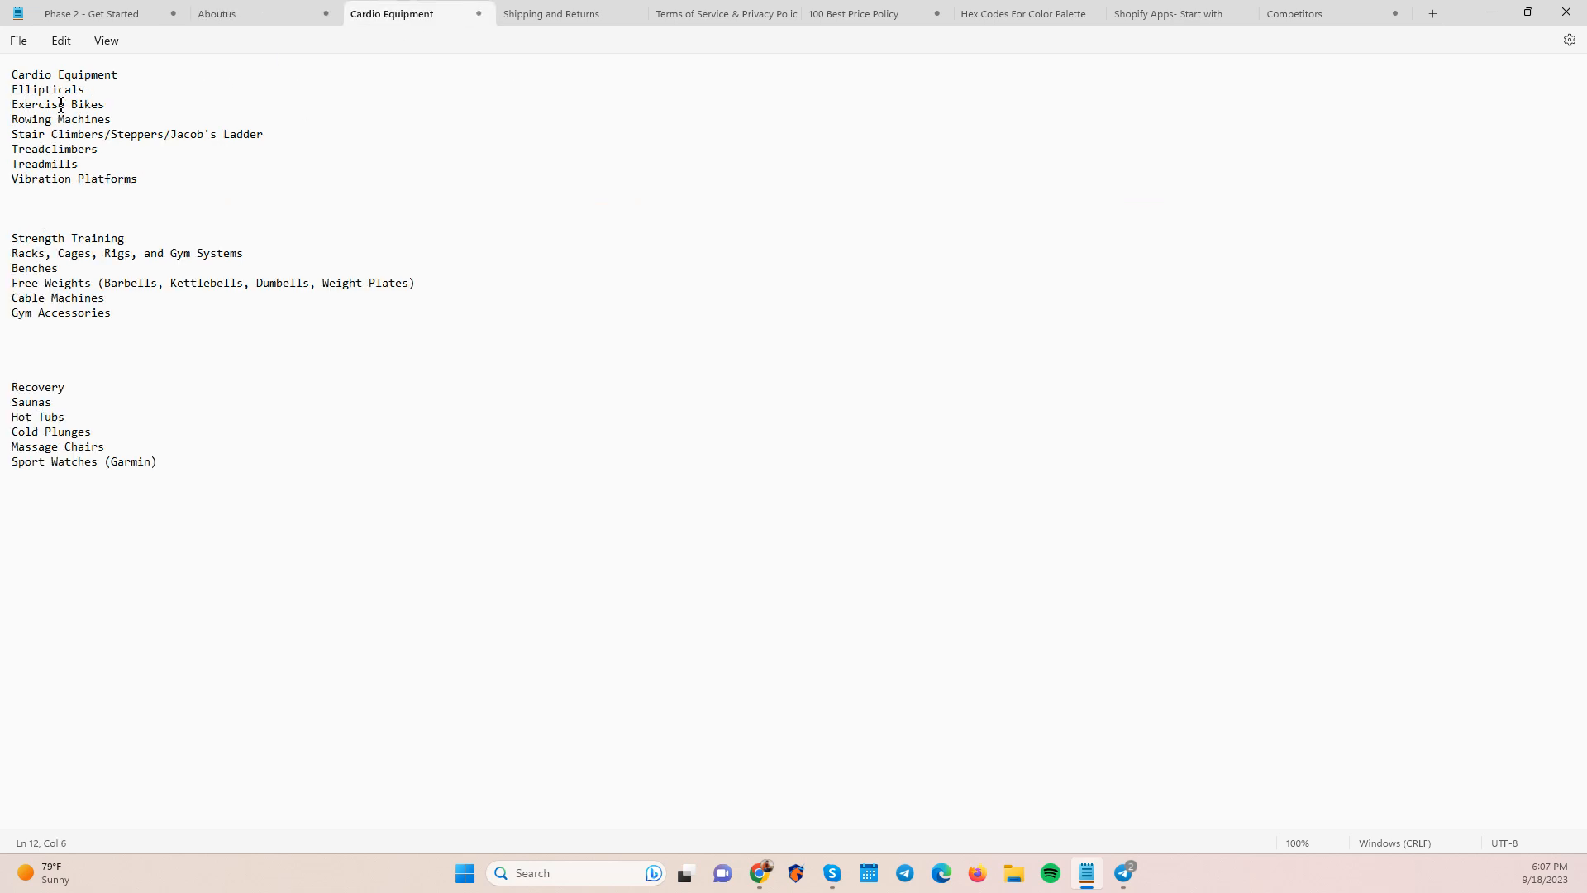
pyautogui.tripleClick(91, 104)
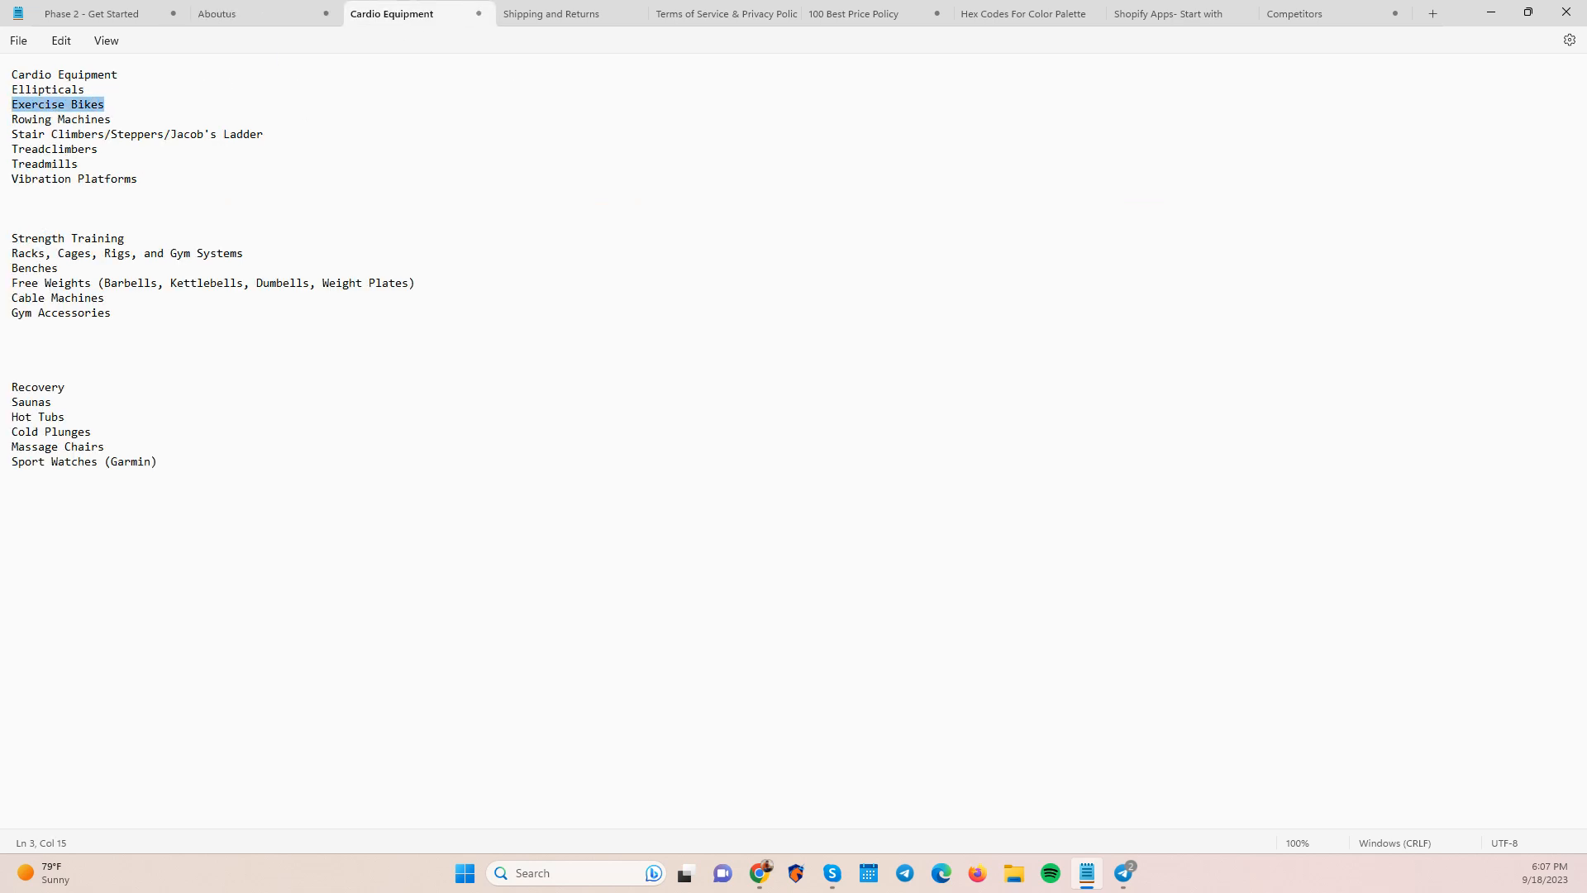
pyautogui.rightClick(56, 110)
pyautogui.click(82, 180)
# Back in Shopify, replace the new collection's title with "Exercise Bikes", set its type to Manual and save it.
pyautogui.hotkey('alt', 'Tab')
pyautogui.hotkey('ctrl', 'a')
pyautogui.hotkey('ctrl', 'v')
pyautogui.click(457, 374)
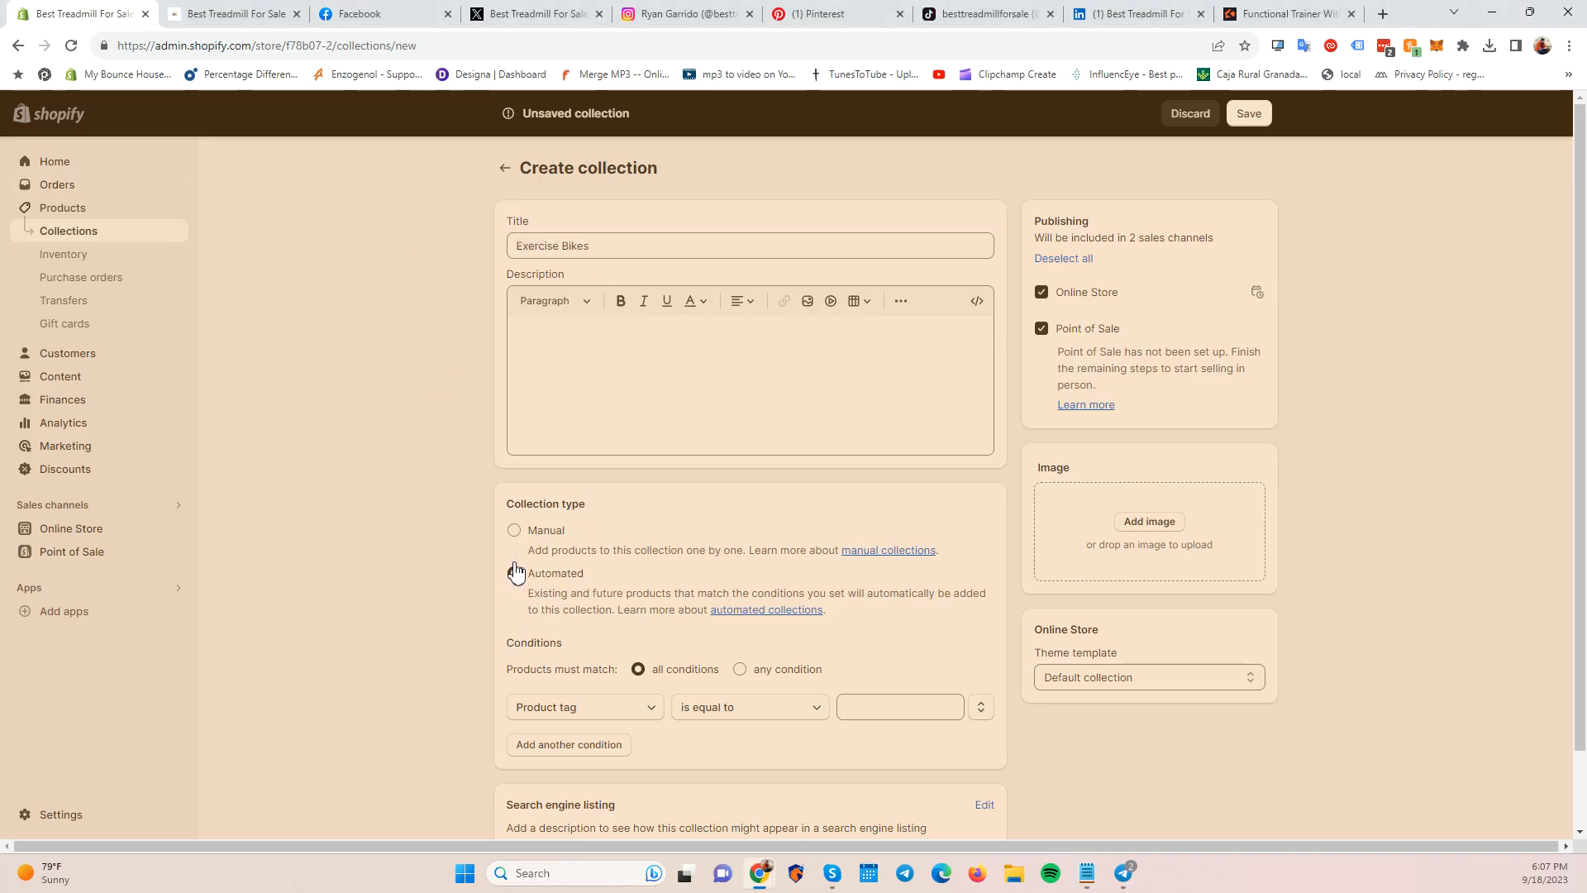
pyautogui.click(513, 530)
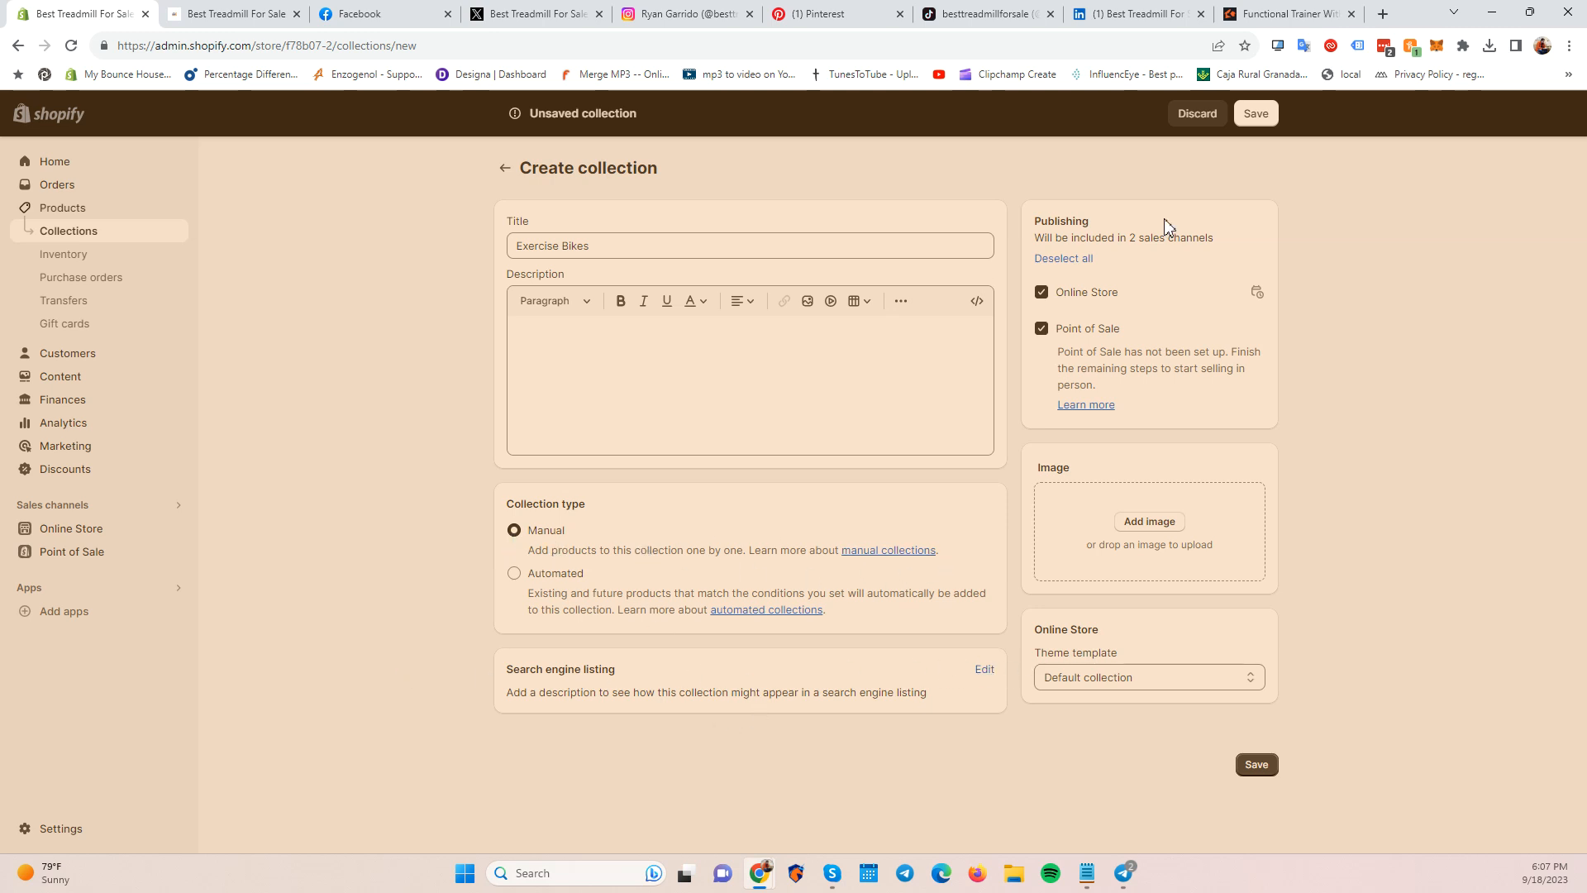
pyautogui.click(1258, 763)
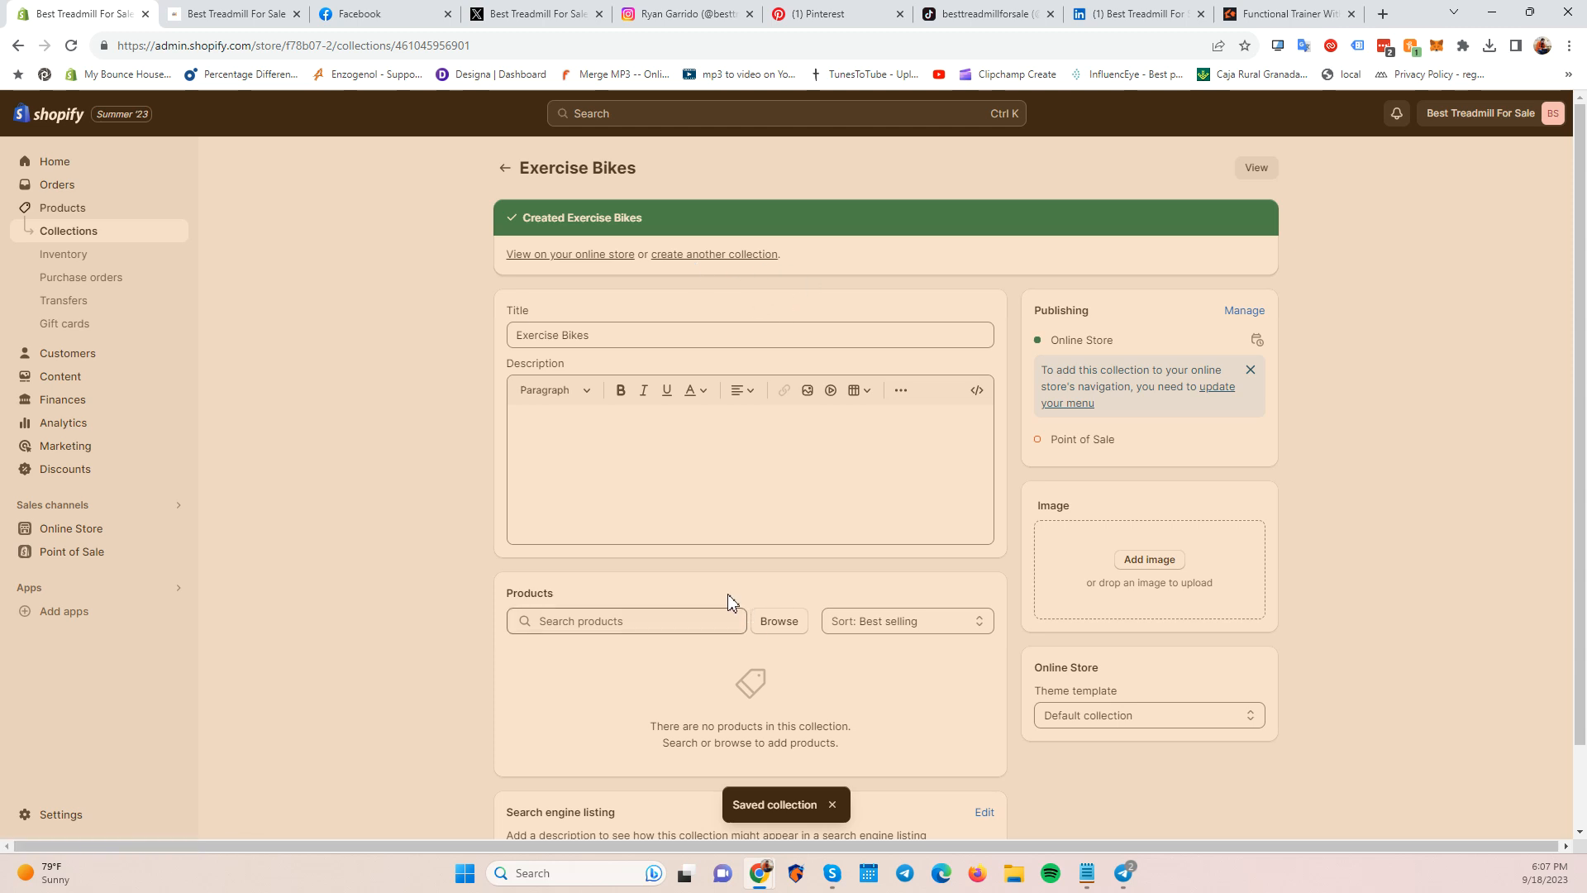
# Return to the Collections list and delete the older duplicate Exercise Bikes collection, second in the list.
pyautogui.click(504, 167)
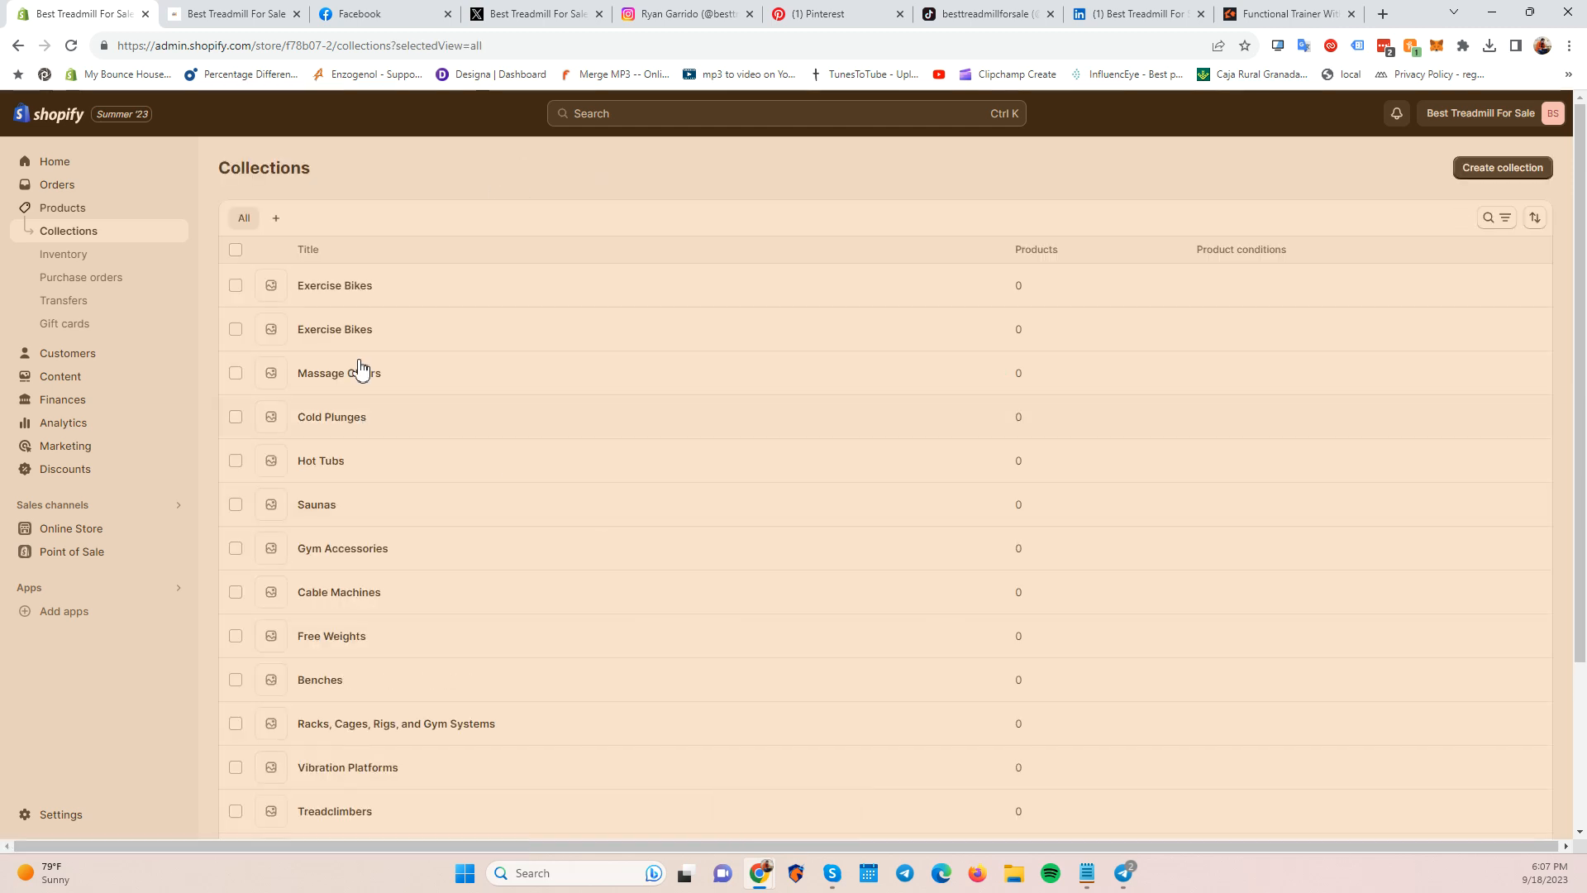
pyautogui.click(235, 330)
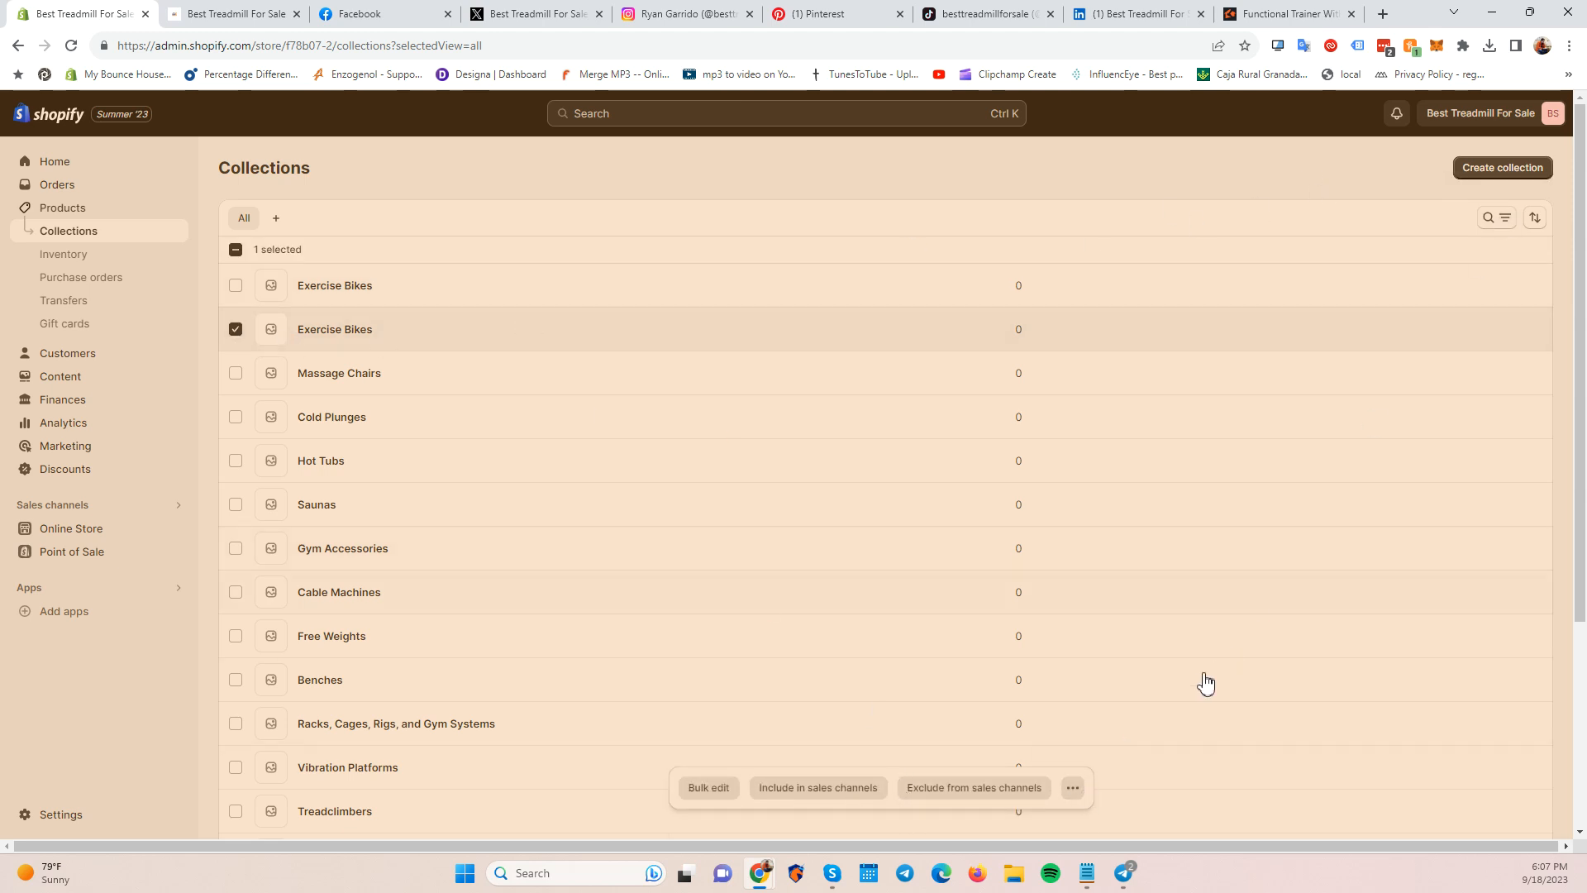
pyautogui.click(1073, 786)
pyautogui.click(1043, 762)
pyautogui.click(1005, 508)
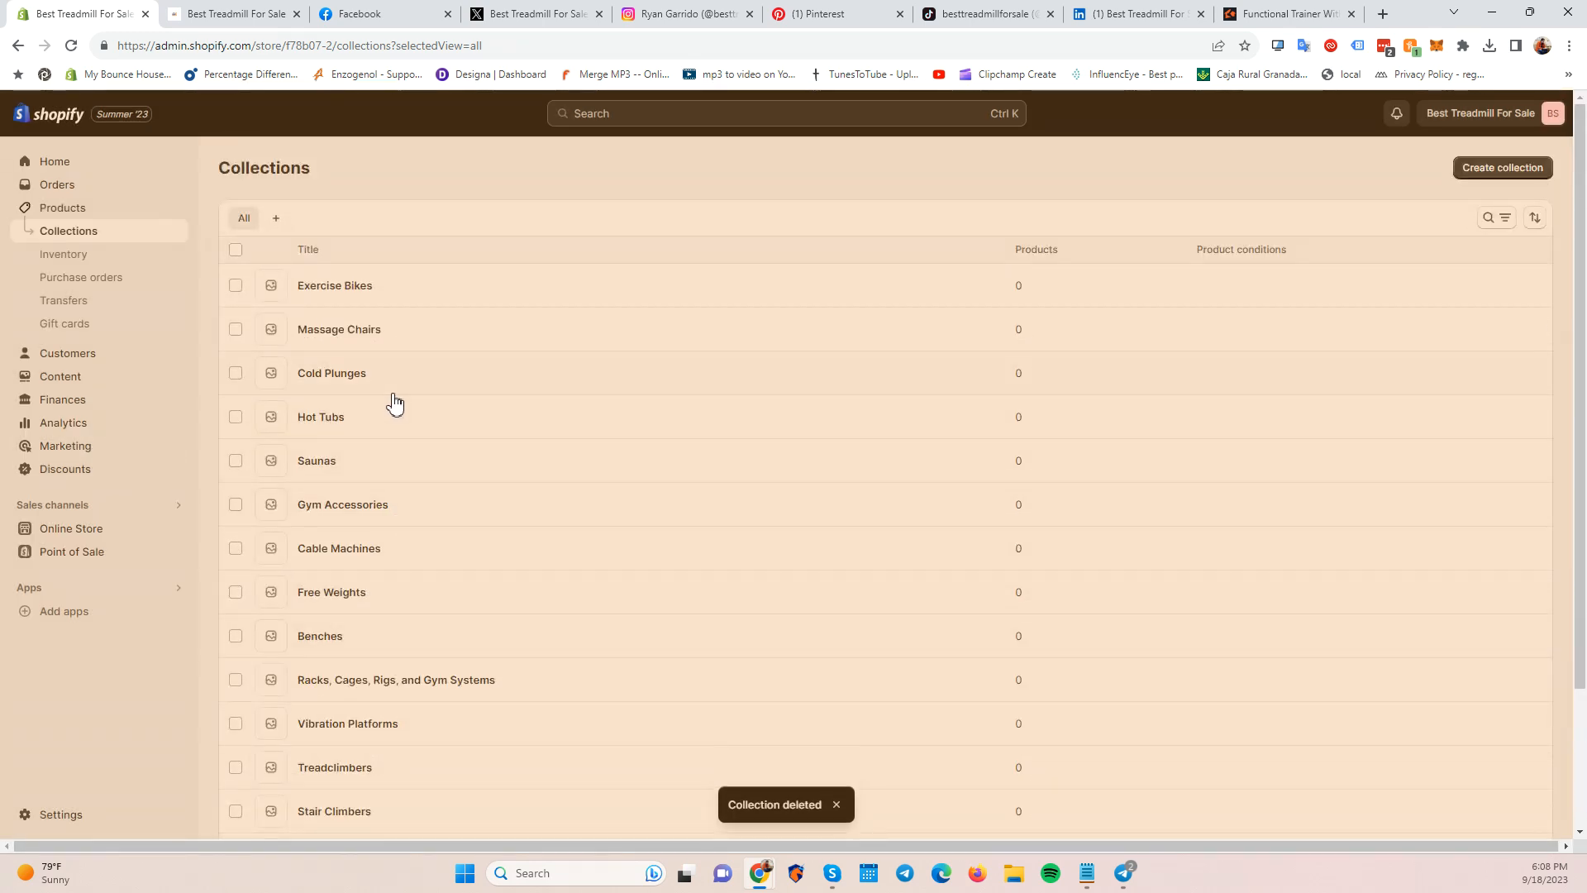
pyautogui.scroll(-3, 387, 400)
pyautogui.scroll(2, 324, 749)
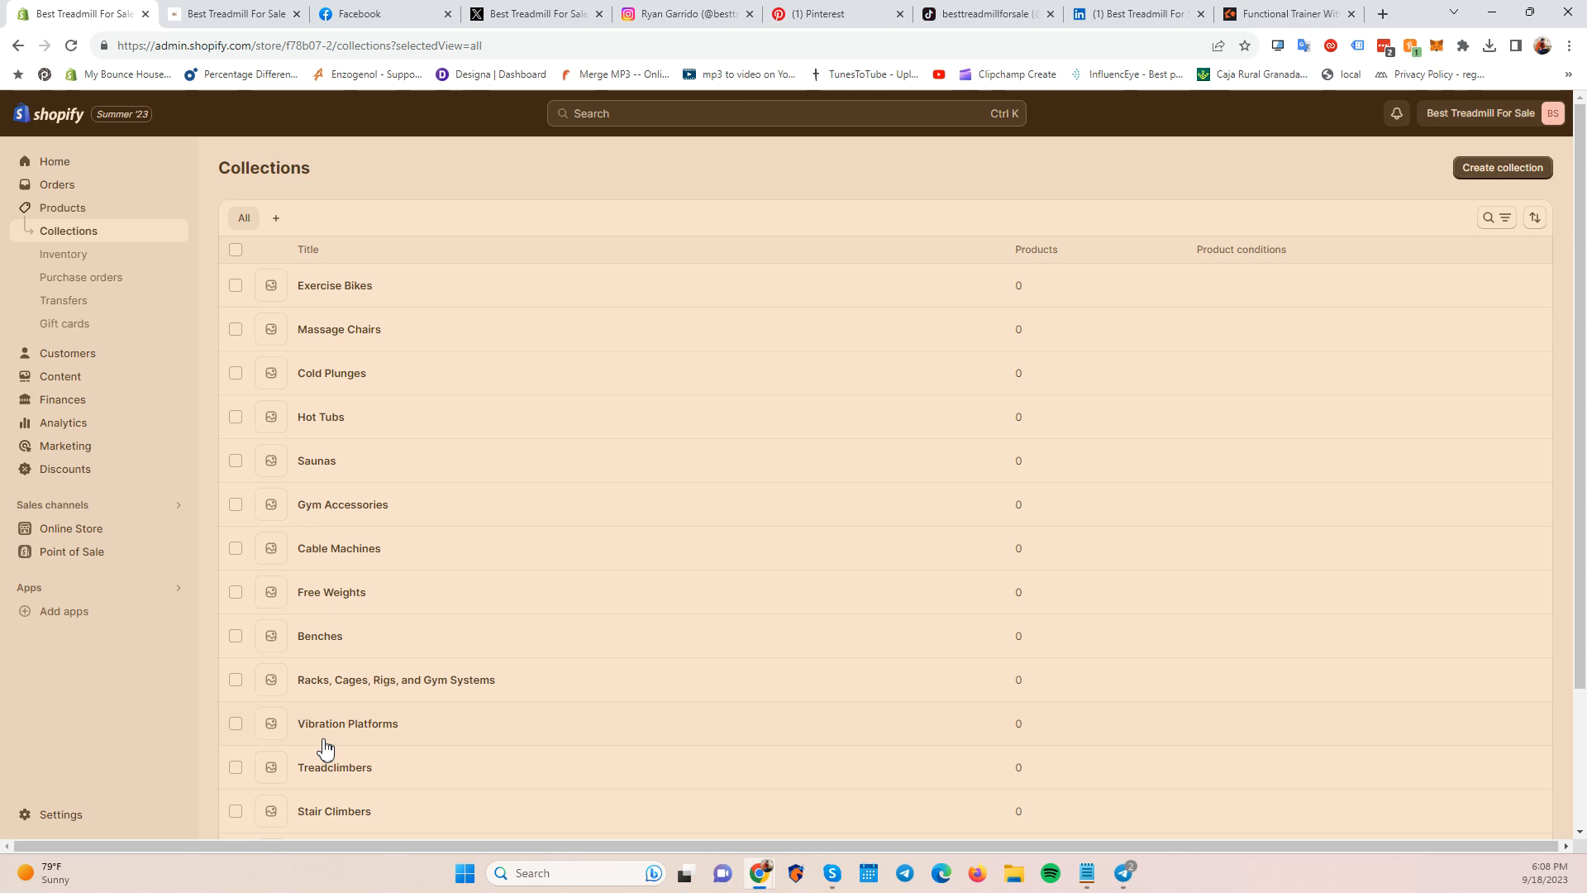
# Review the "Adding 20-30 Demo Products" and "Sign up Suppliers" entries in the Notepad setup checklist.
pyautogui.hotkey('alt', 'Tab')
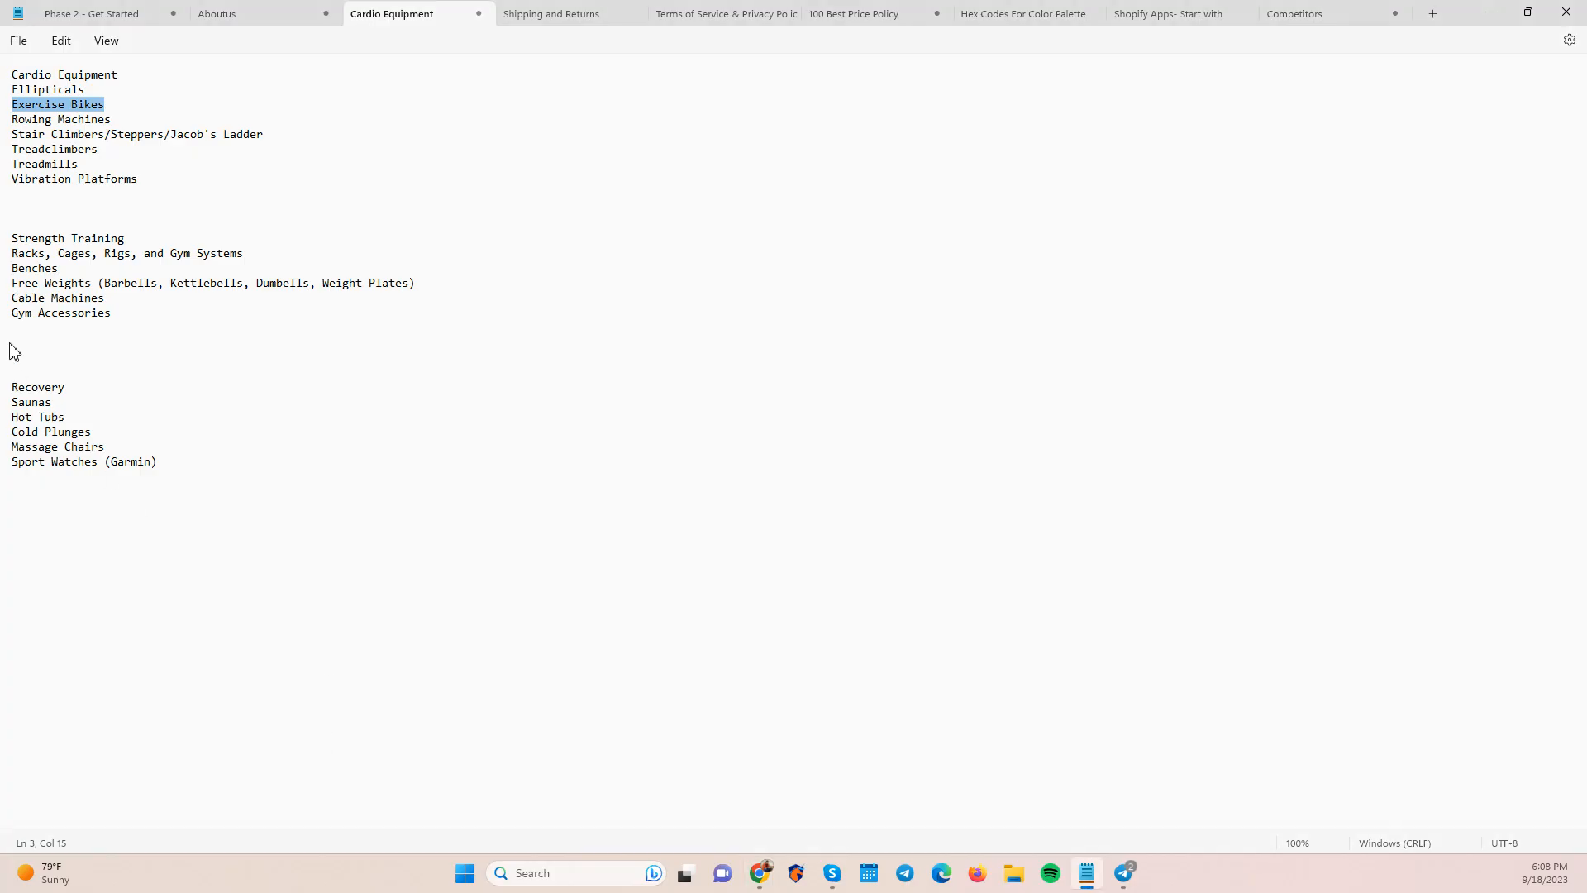
pyautogui.click(60, 11)
pyautogui.moveTo(191, 404); pyautogui.dragTo(12, 407)
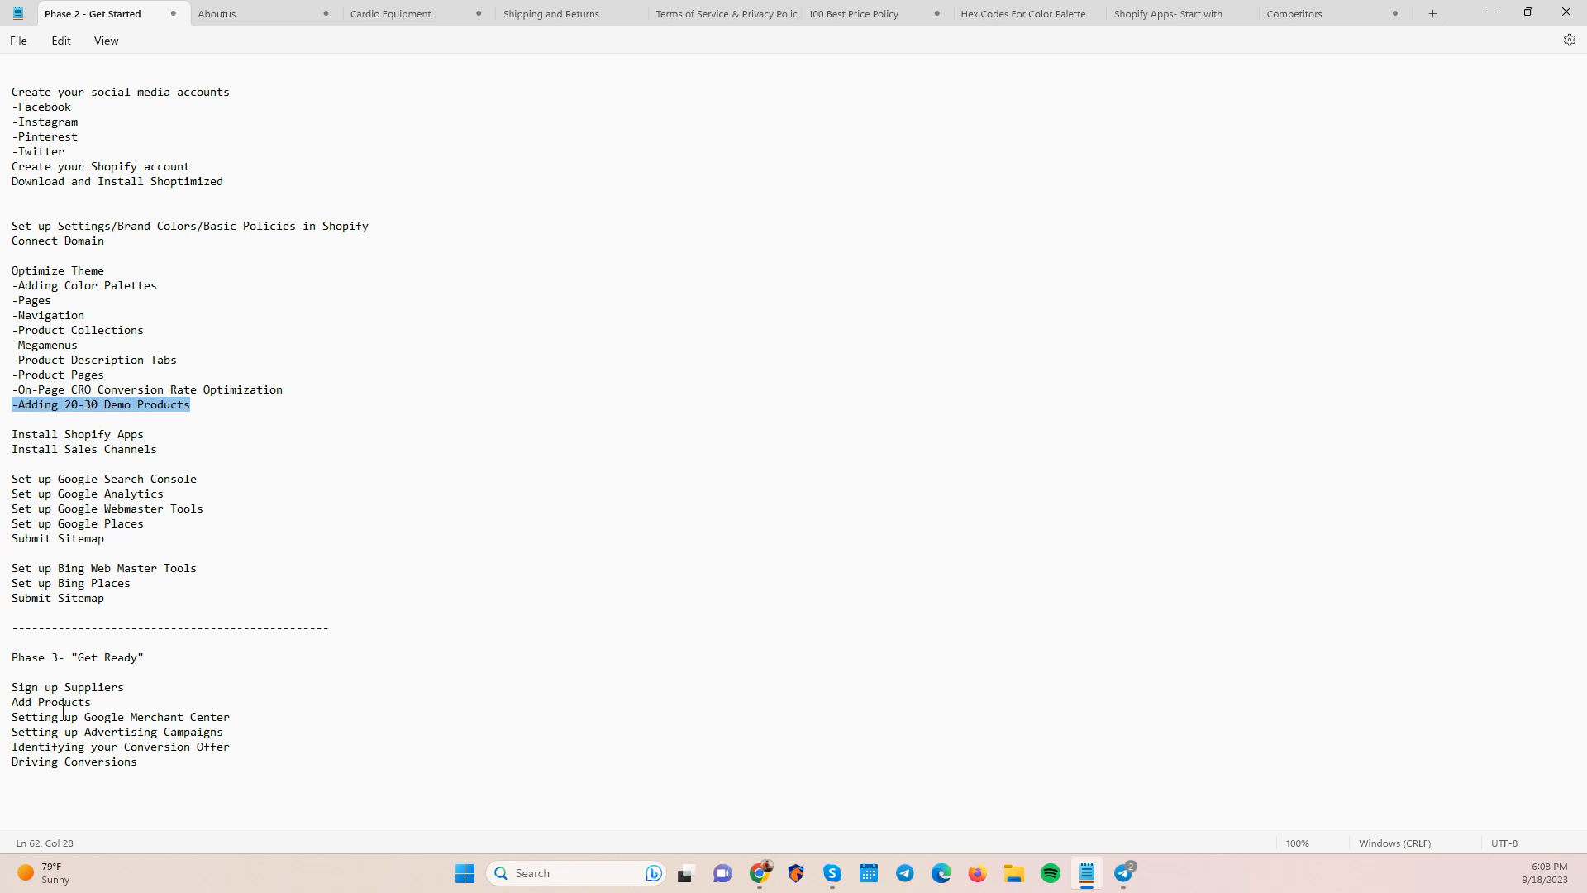
pyautogui.tripleClick(41, 688)
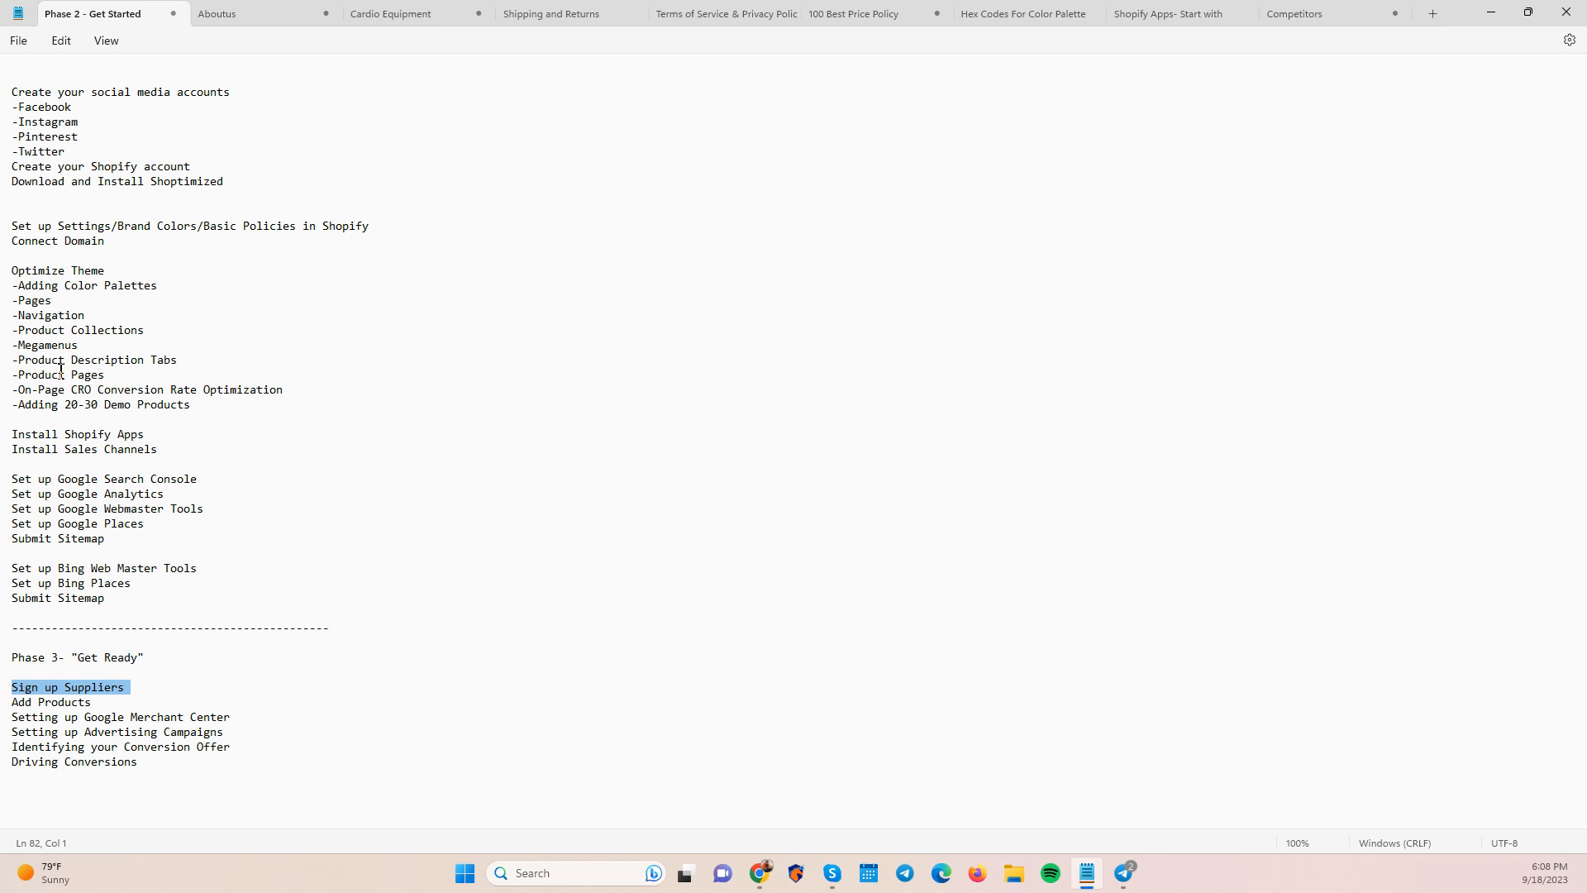
pyautogui.hotkey('alt', 'Tab')
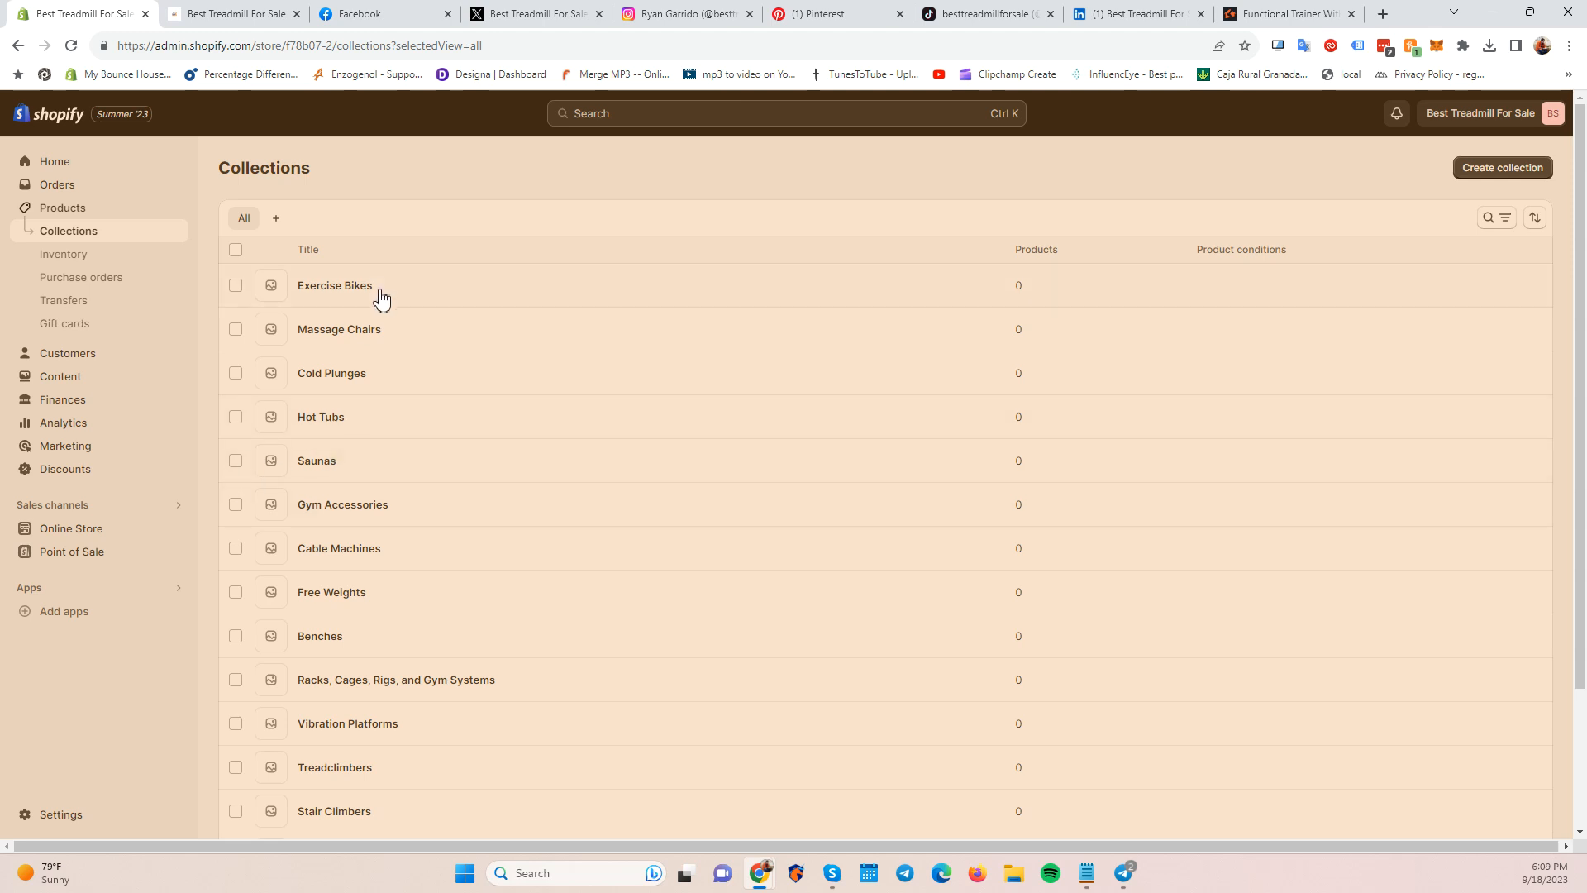
# Check the Cardio Equipment, Strength Training and Recovery Equipment dropdown menus on the live storefront.
pyautogui.click(252, 12)
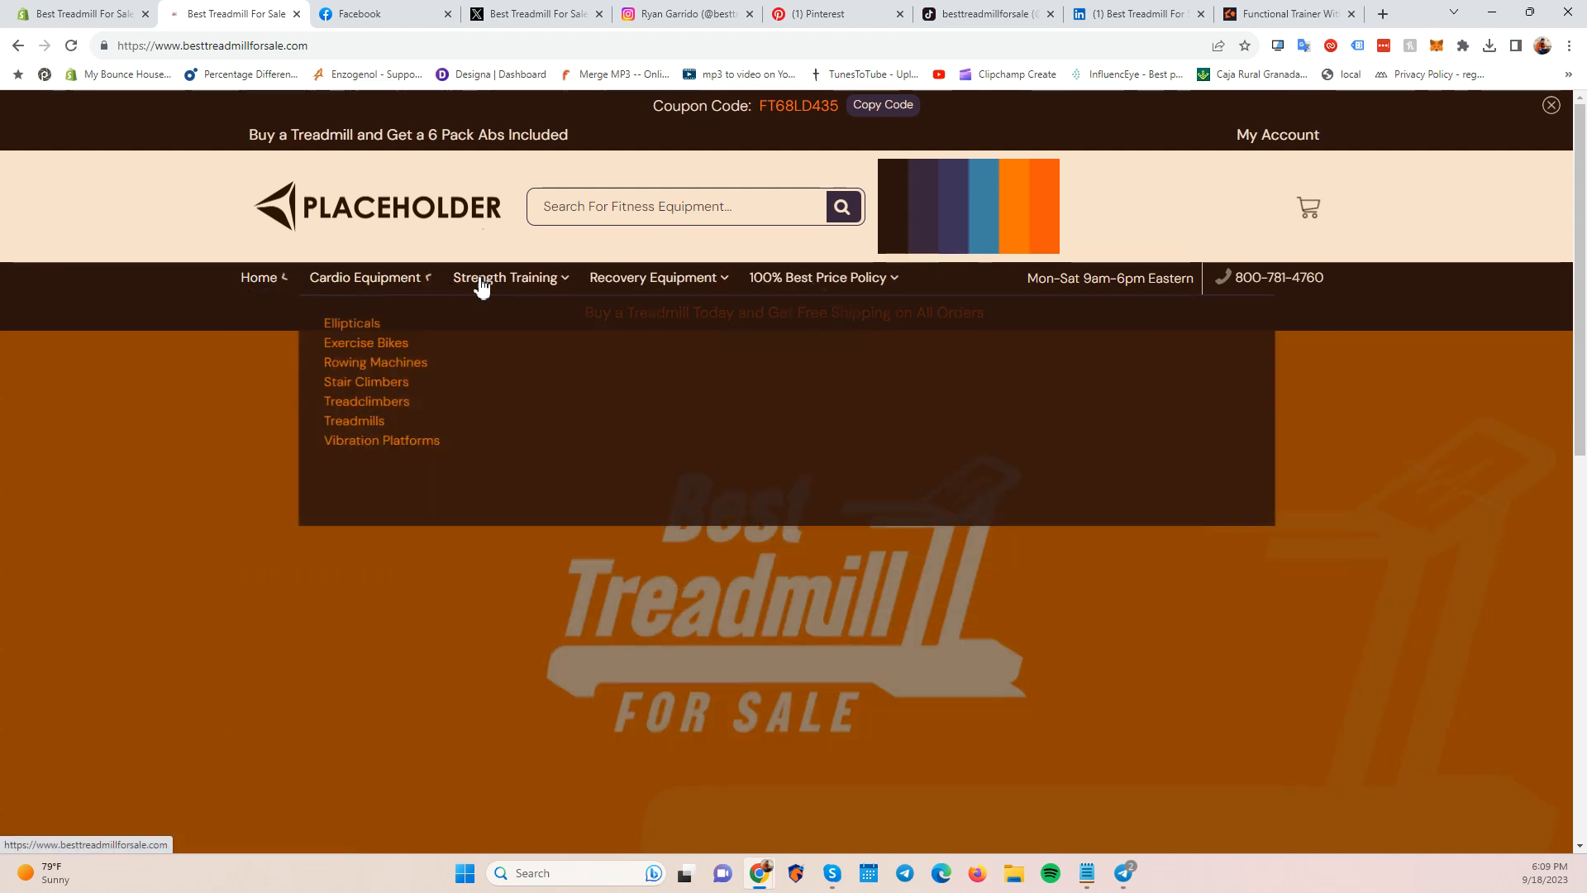
pyautogui.moveTo(682, 289)
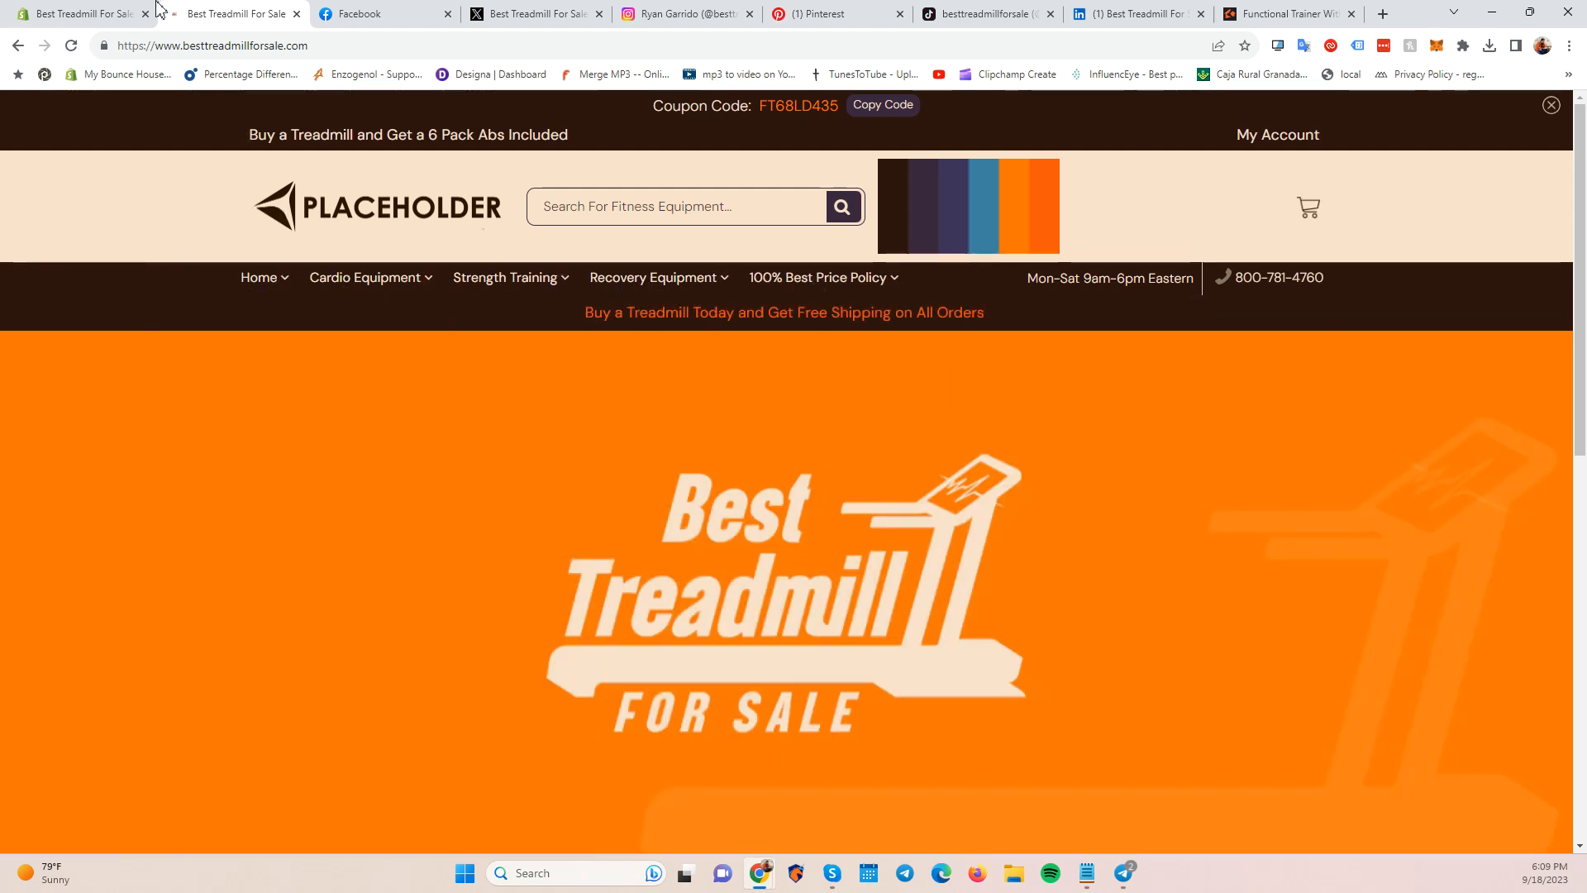
pyautogui.click(156, 4)
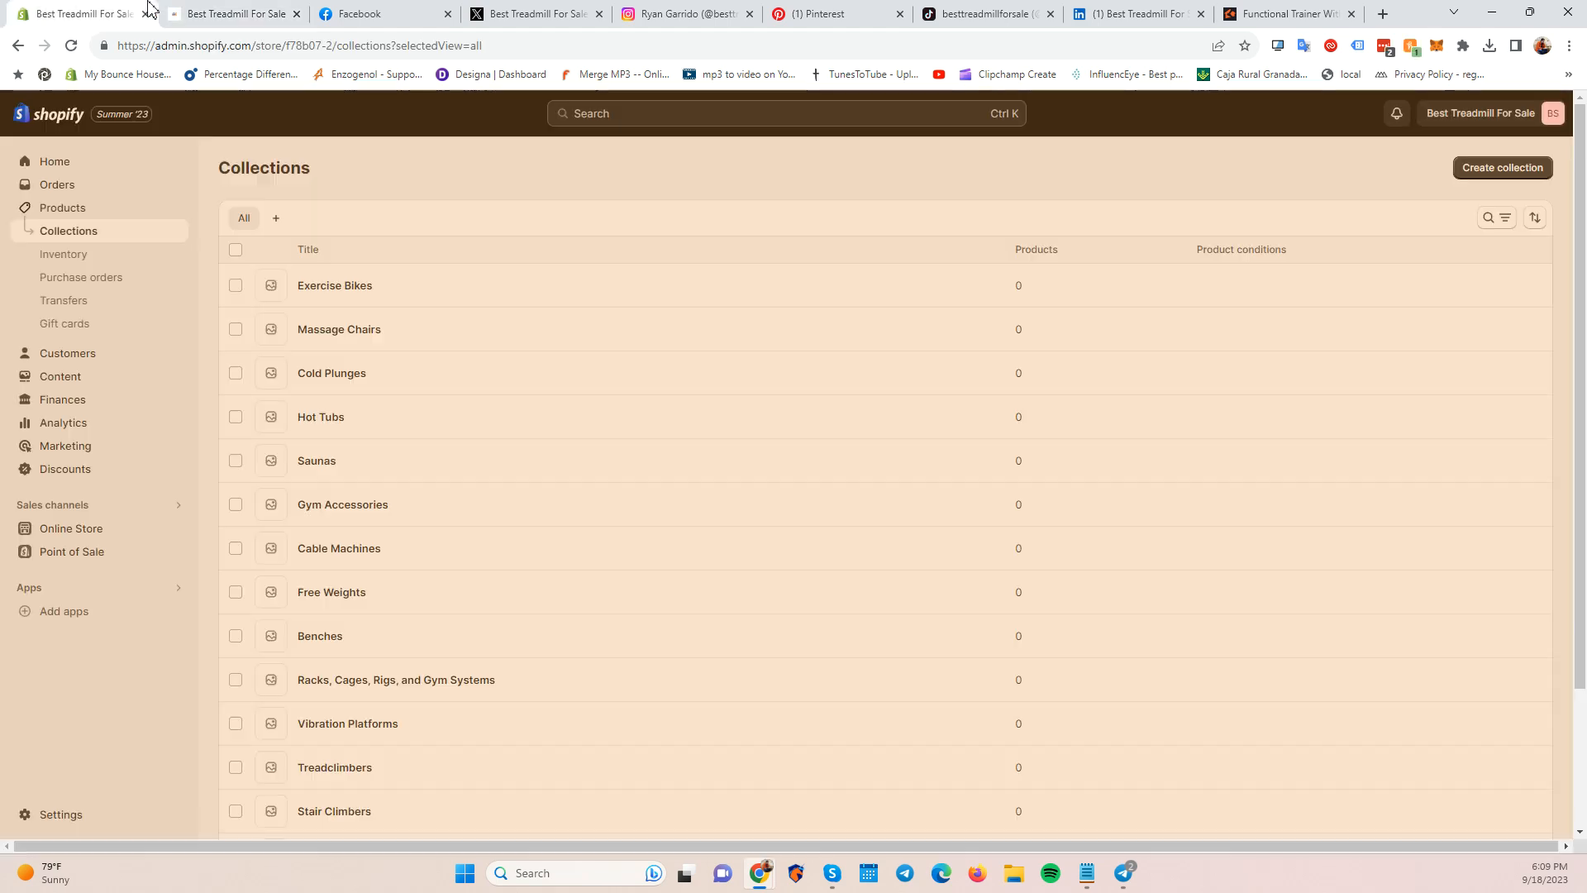
# Open the Online Store's Themes page in the Shopify admin.
pyautogui.click(100, 510)
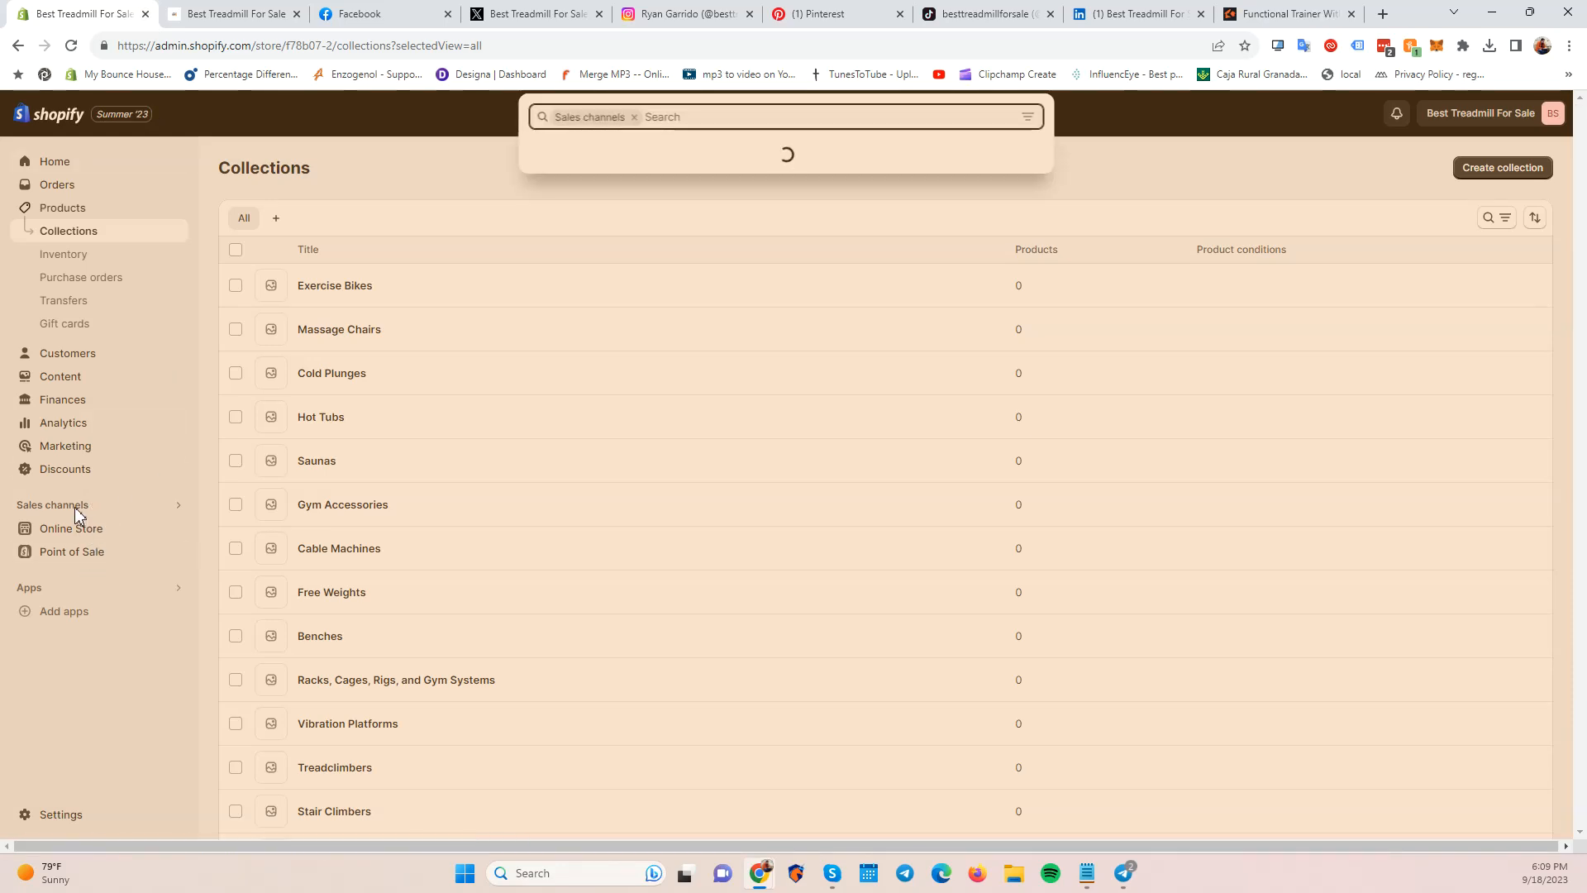
pyautogui.click(69, 529)
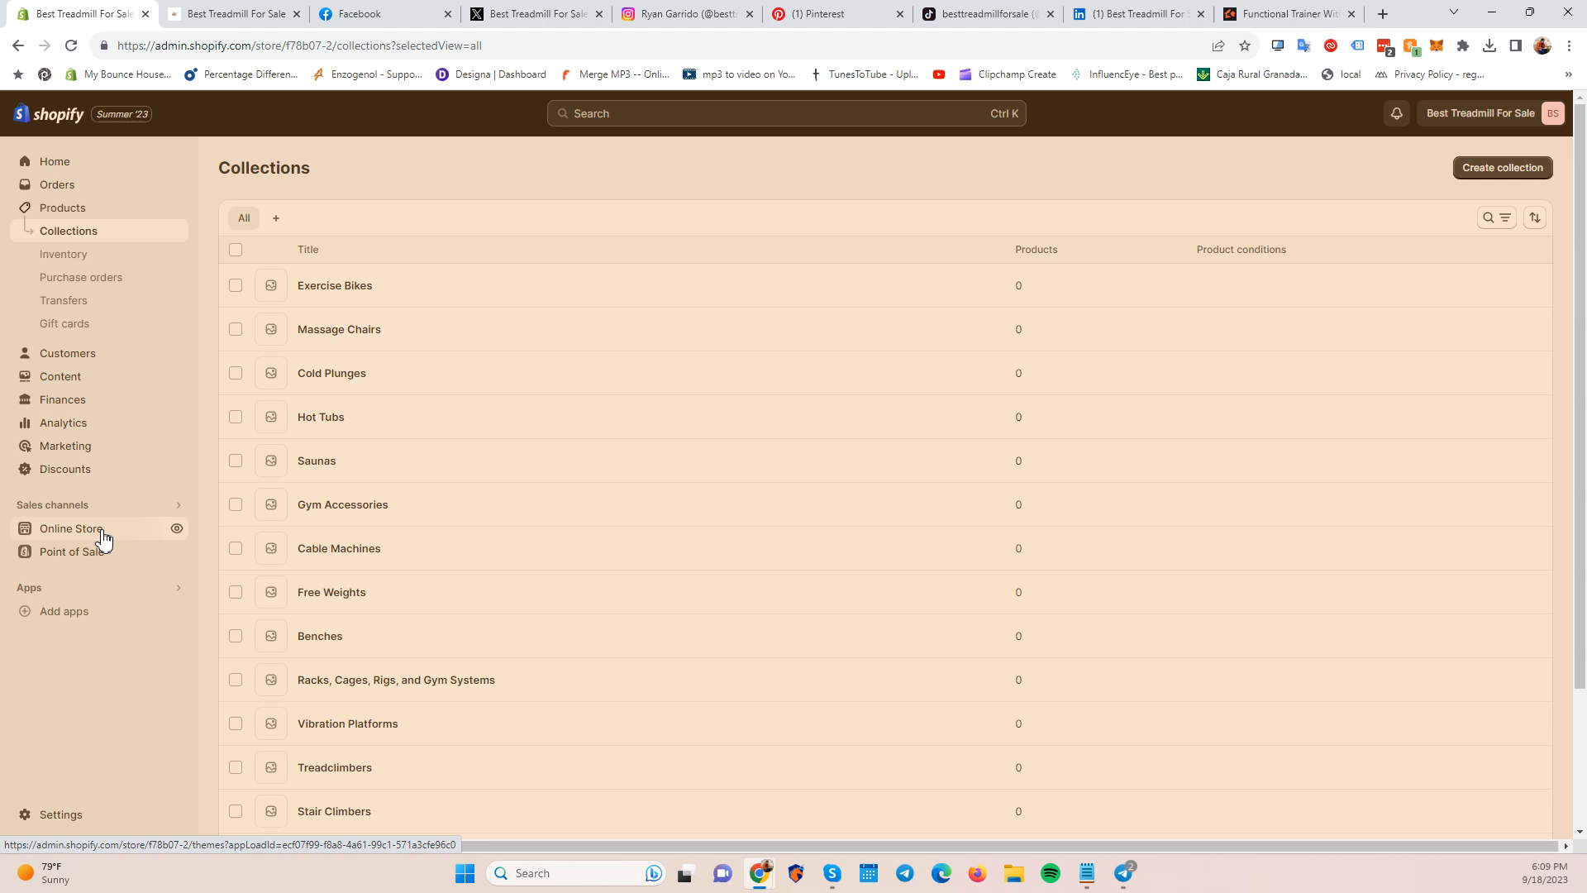
pyautogui.click(102, 534)
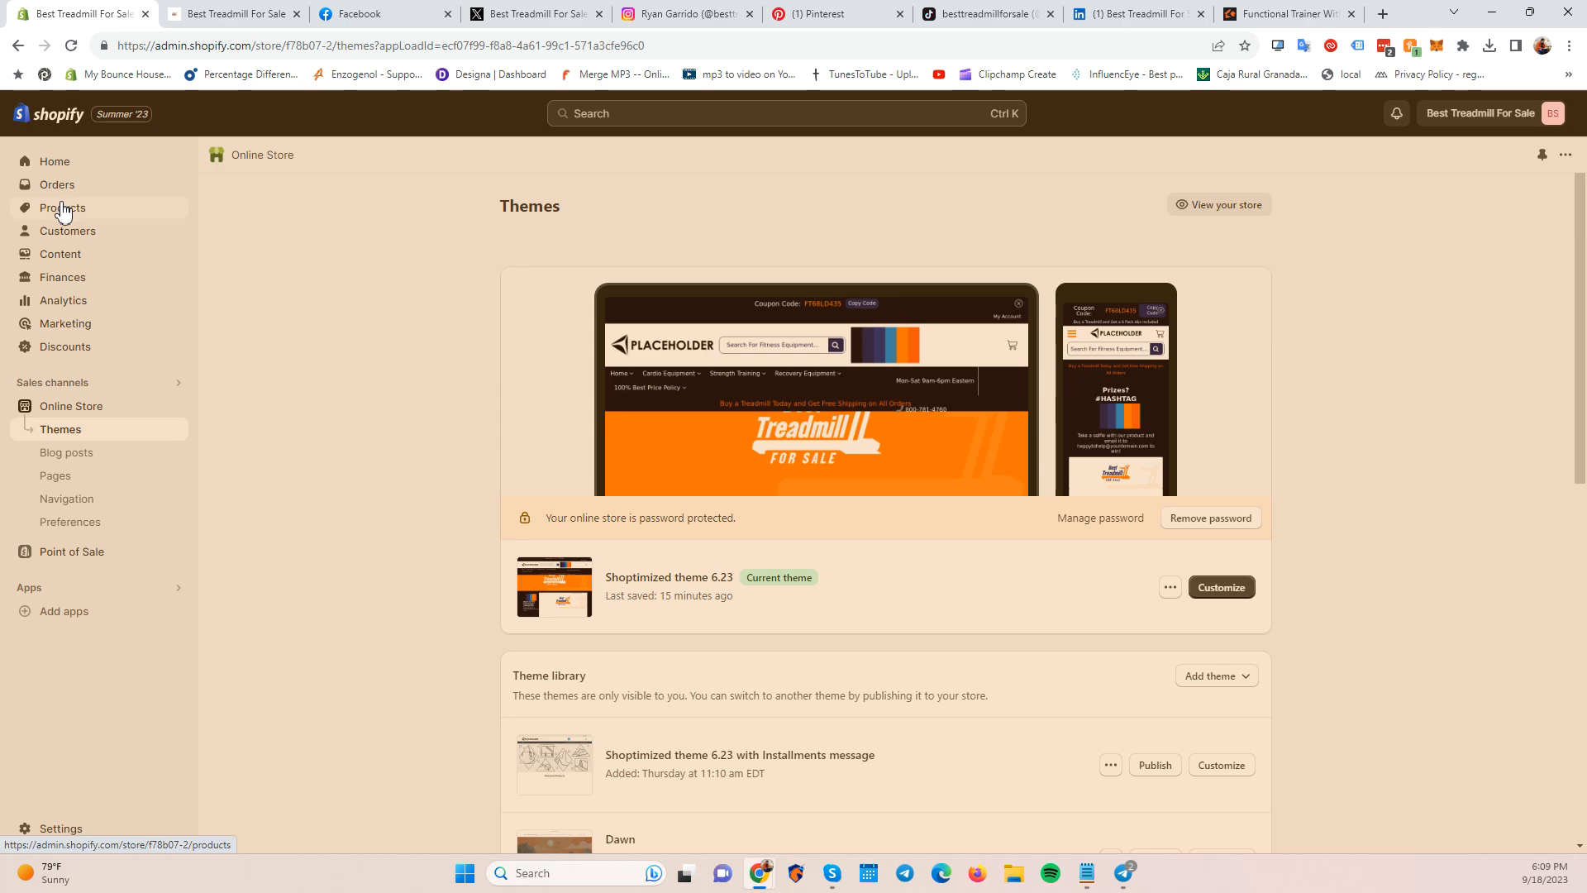
# Switch to Notepad and review the Megamenus entry under Optimize Theme in the Phase 2 checklist.
pyautogui.click(1087, 869)
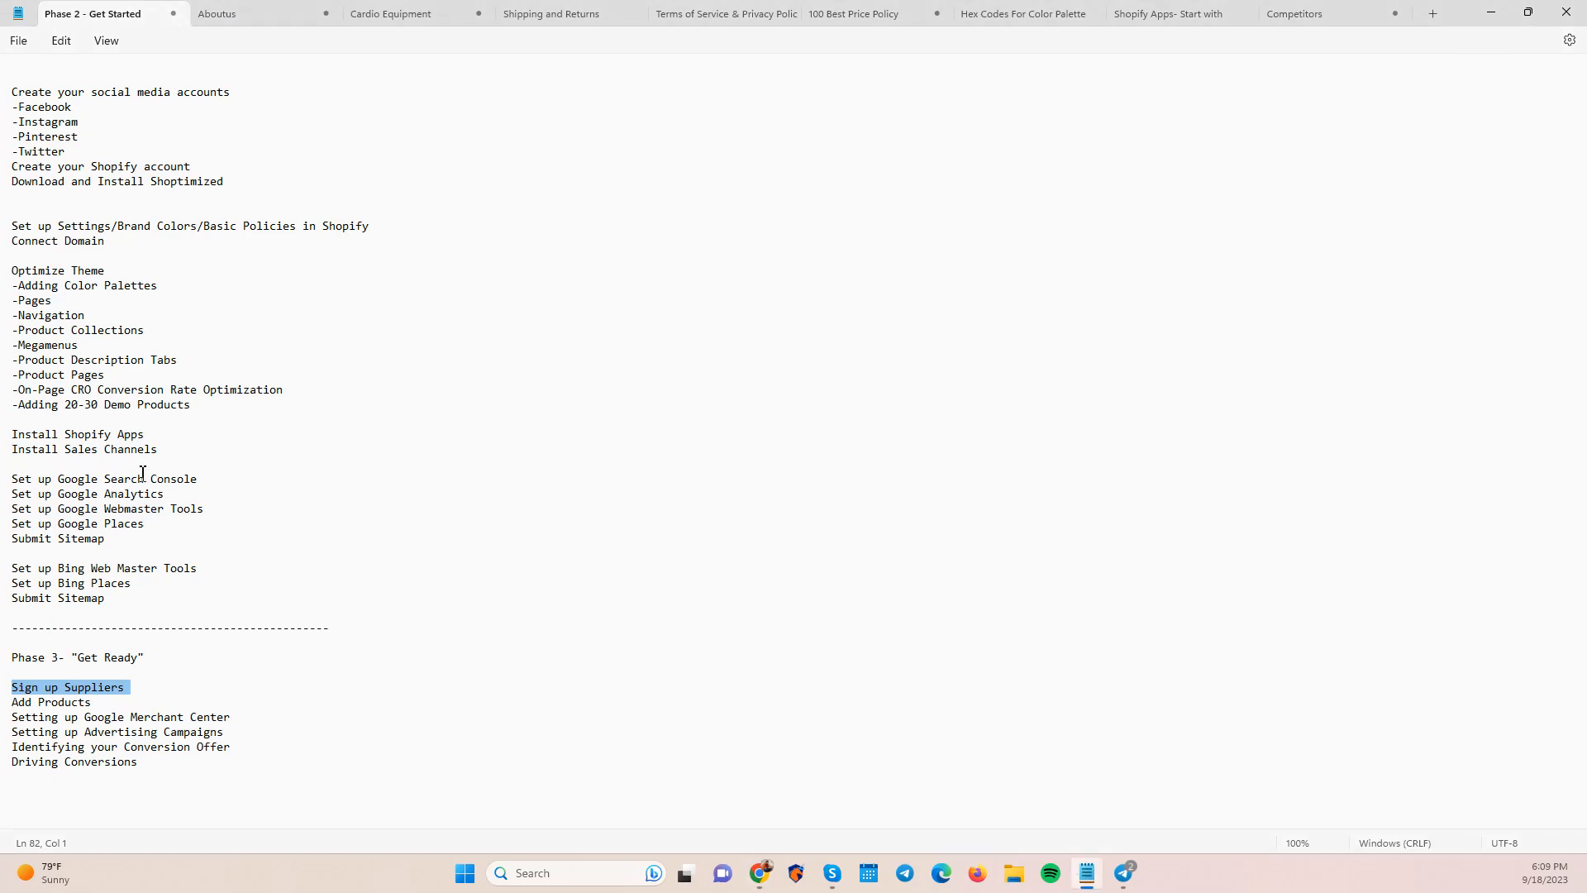
pyautogui.moveTo(81, 347); pyautogui.dragTo(19, 347)
pyautogui.click(97, 304)
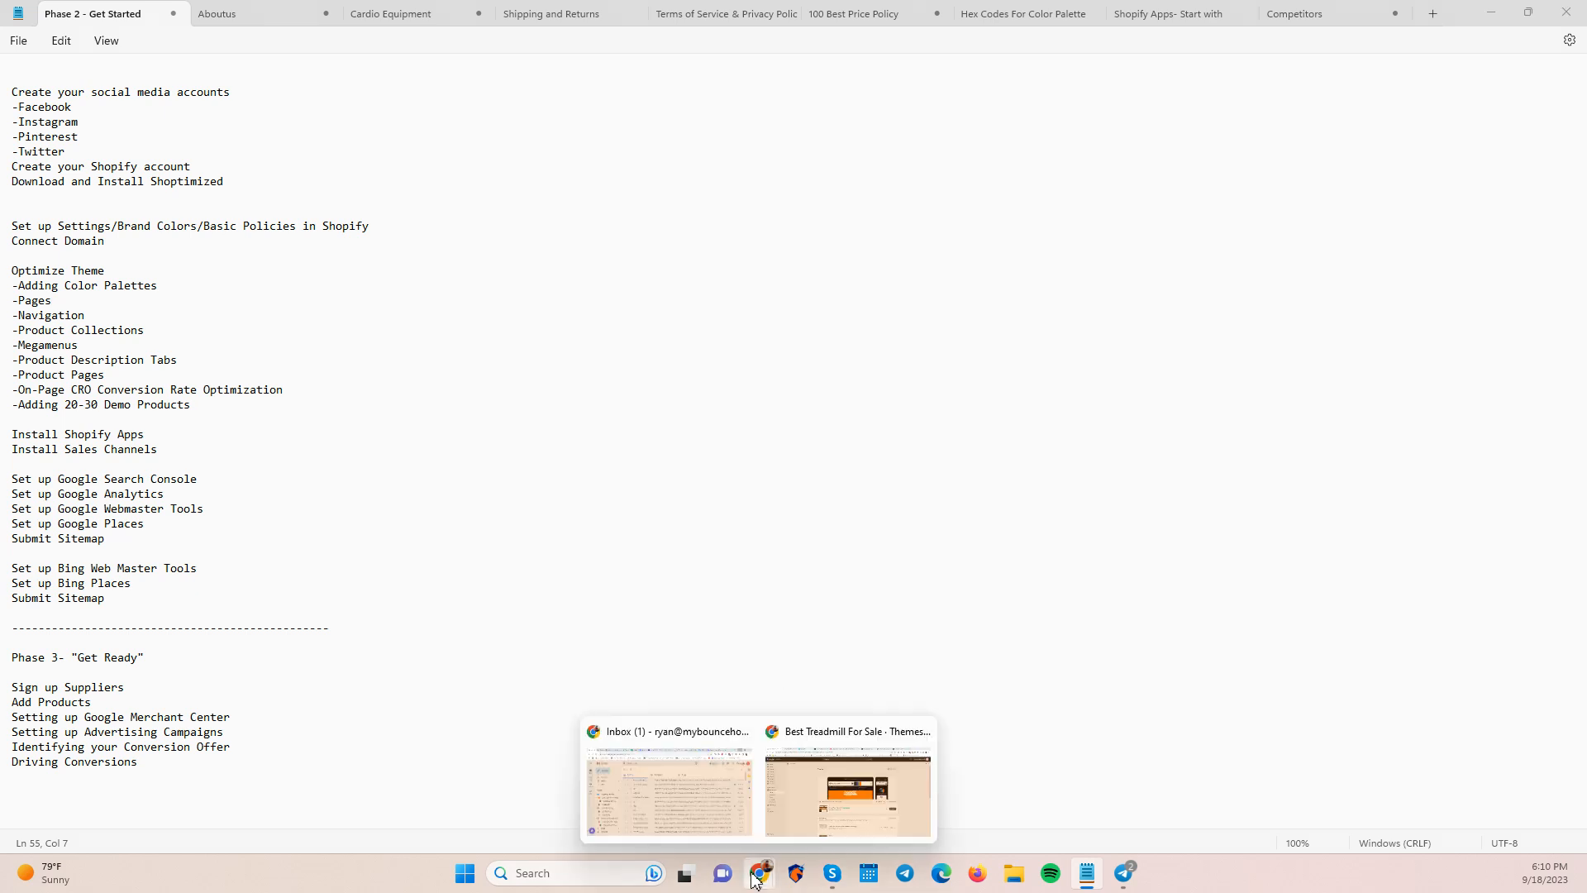
pyautogui.click(1218, 570)
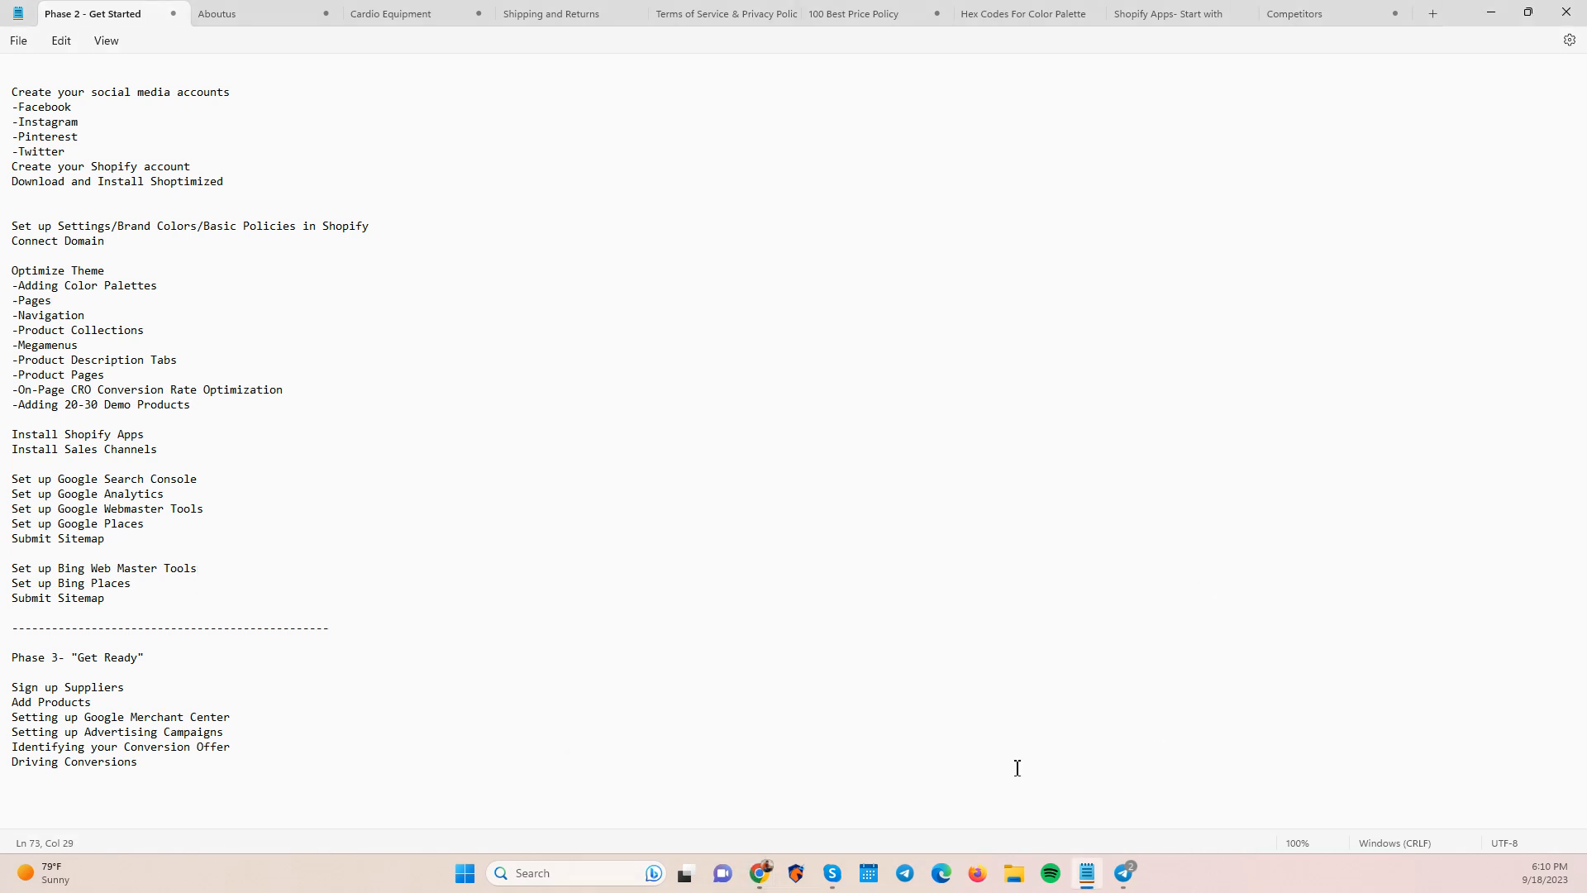
# Switch to Shopify, open the current Shoptimized theme 6.23 for customization and show its Menu section's blocks and settings.
pyautogui.hotkey('alt', 'Tab')
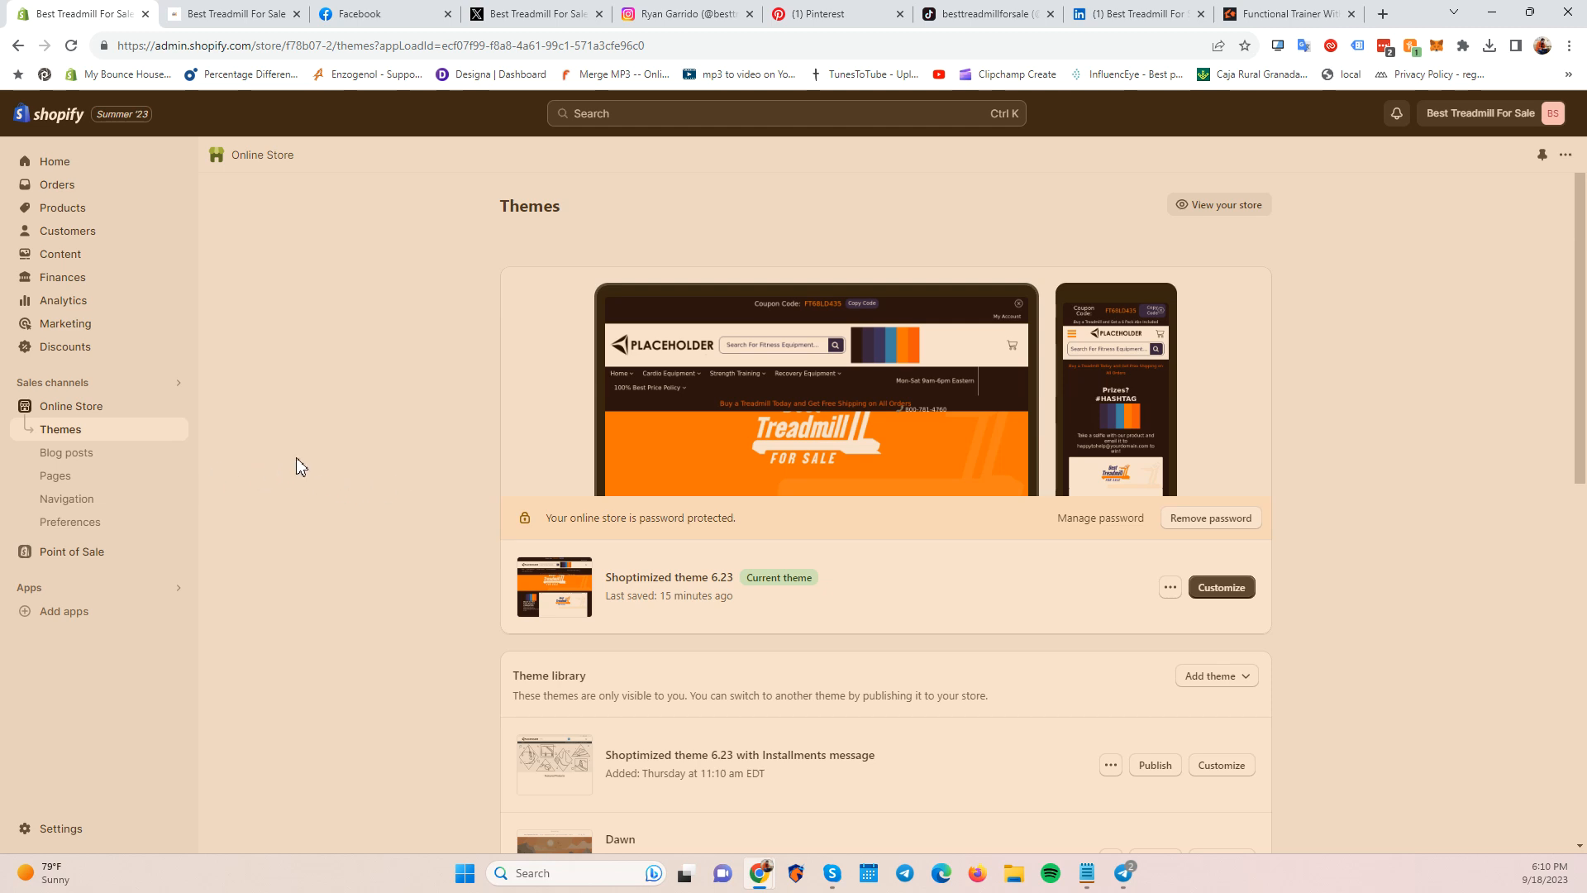
pyautogui.click(1222, 587)
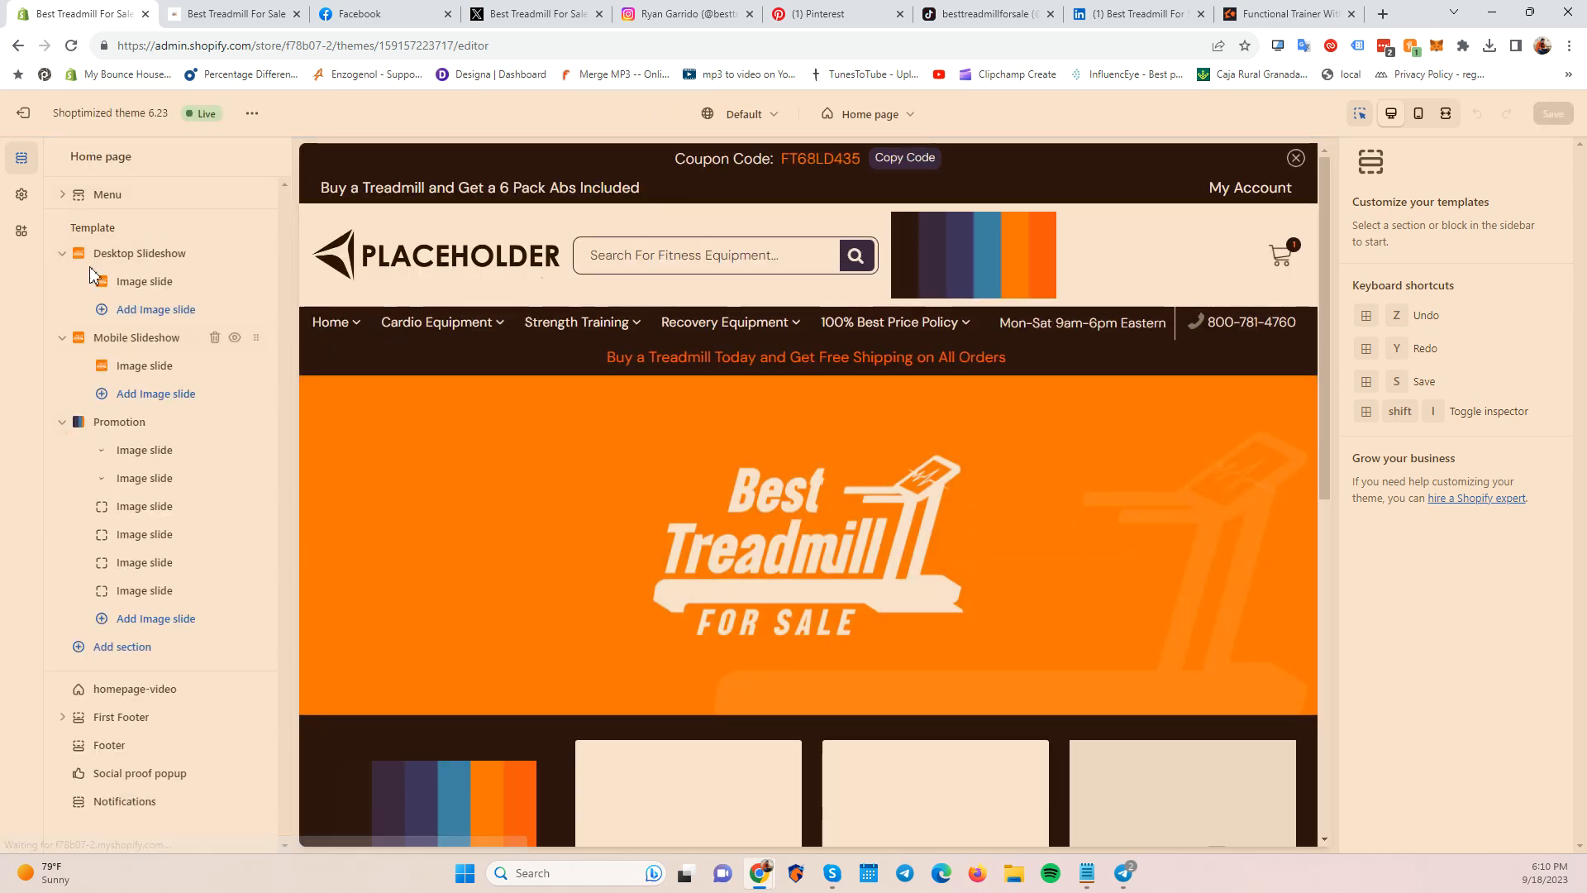
pyautogui.click(22, 194)
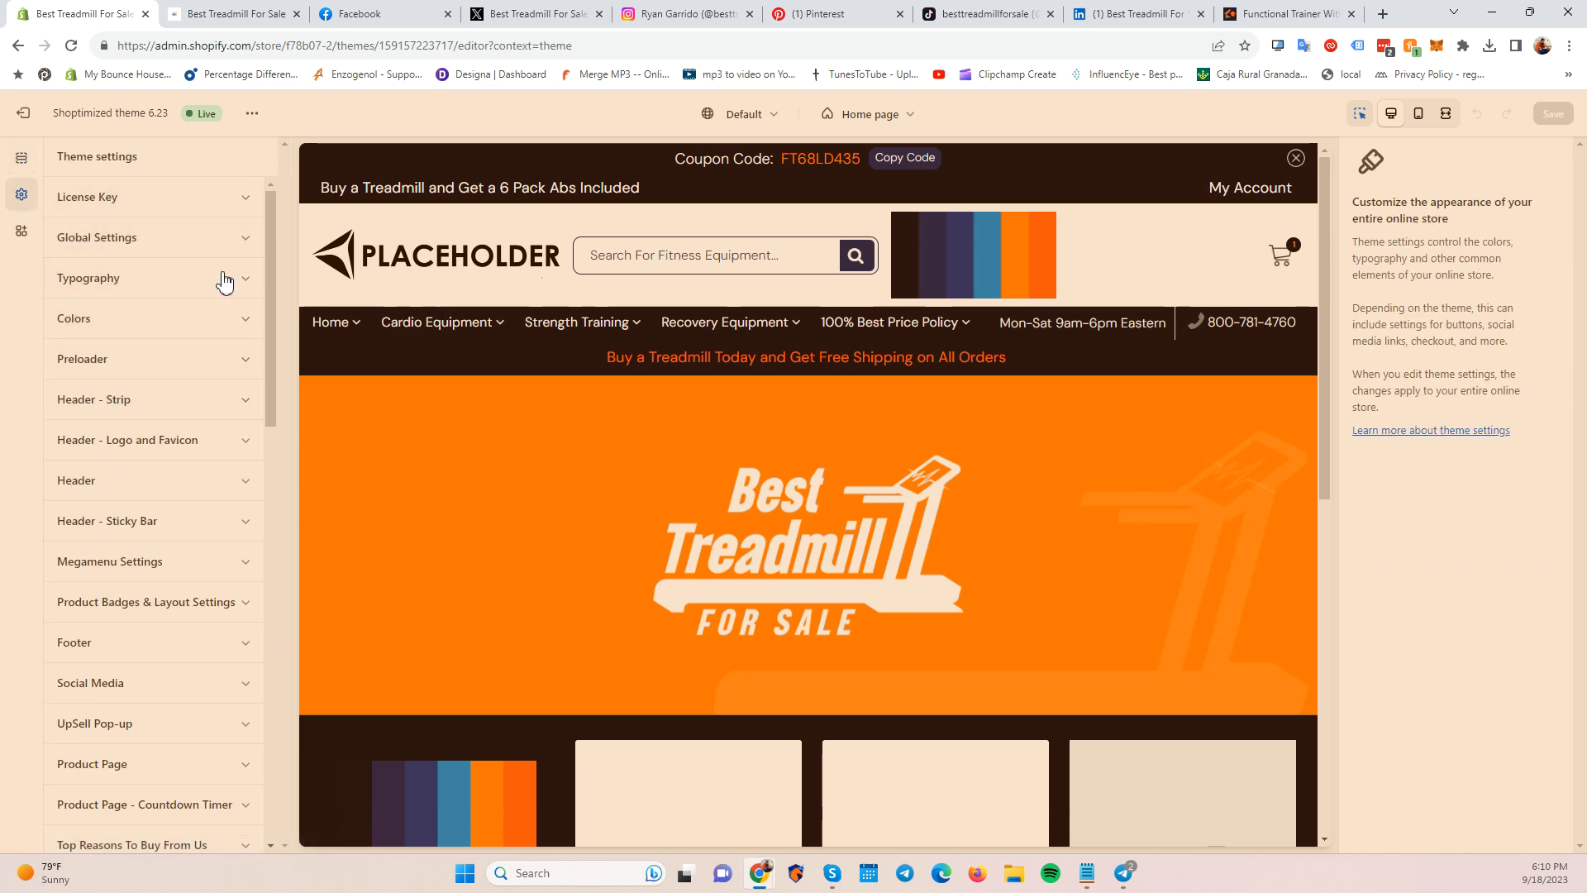
pyautogui.click(22, 157)
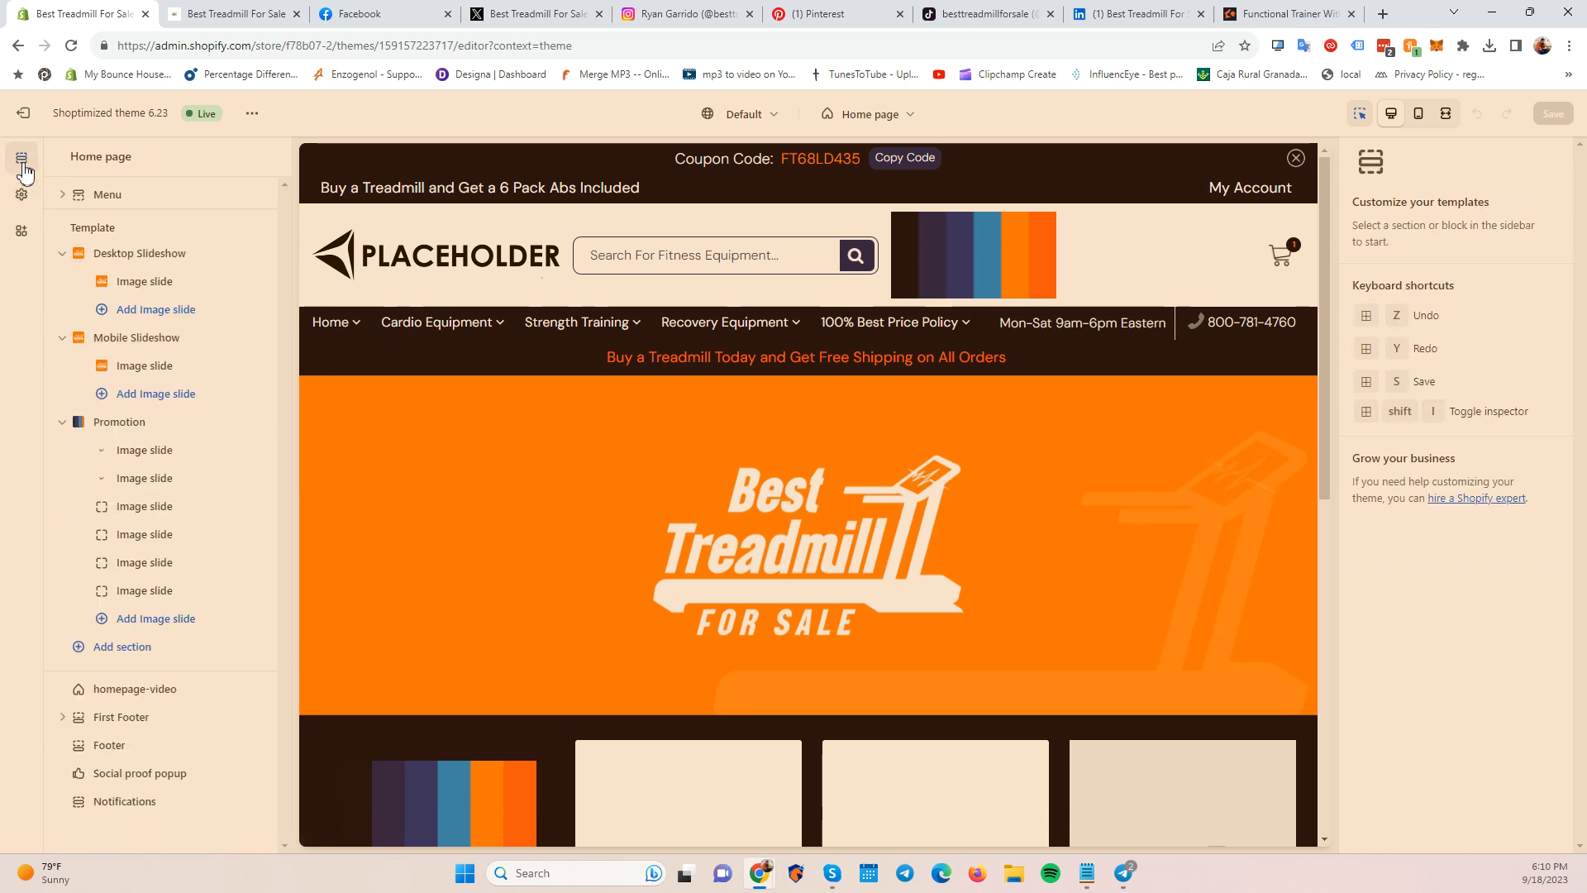
pyautogui.click(63, 197)
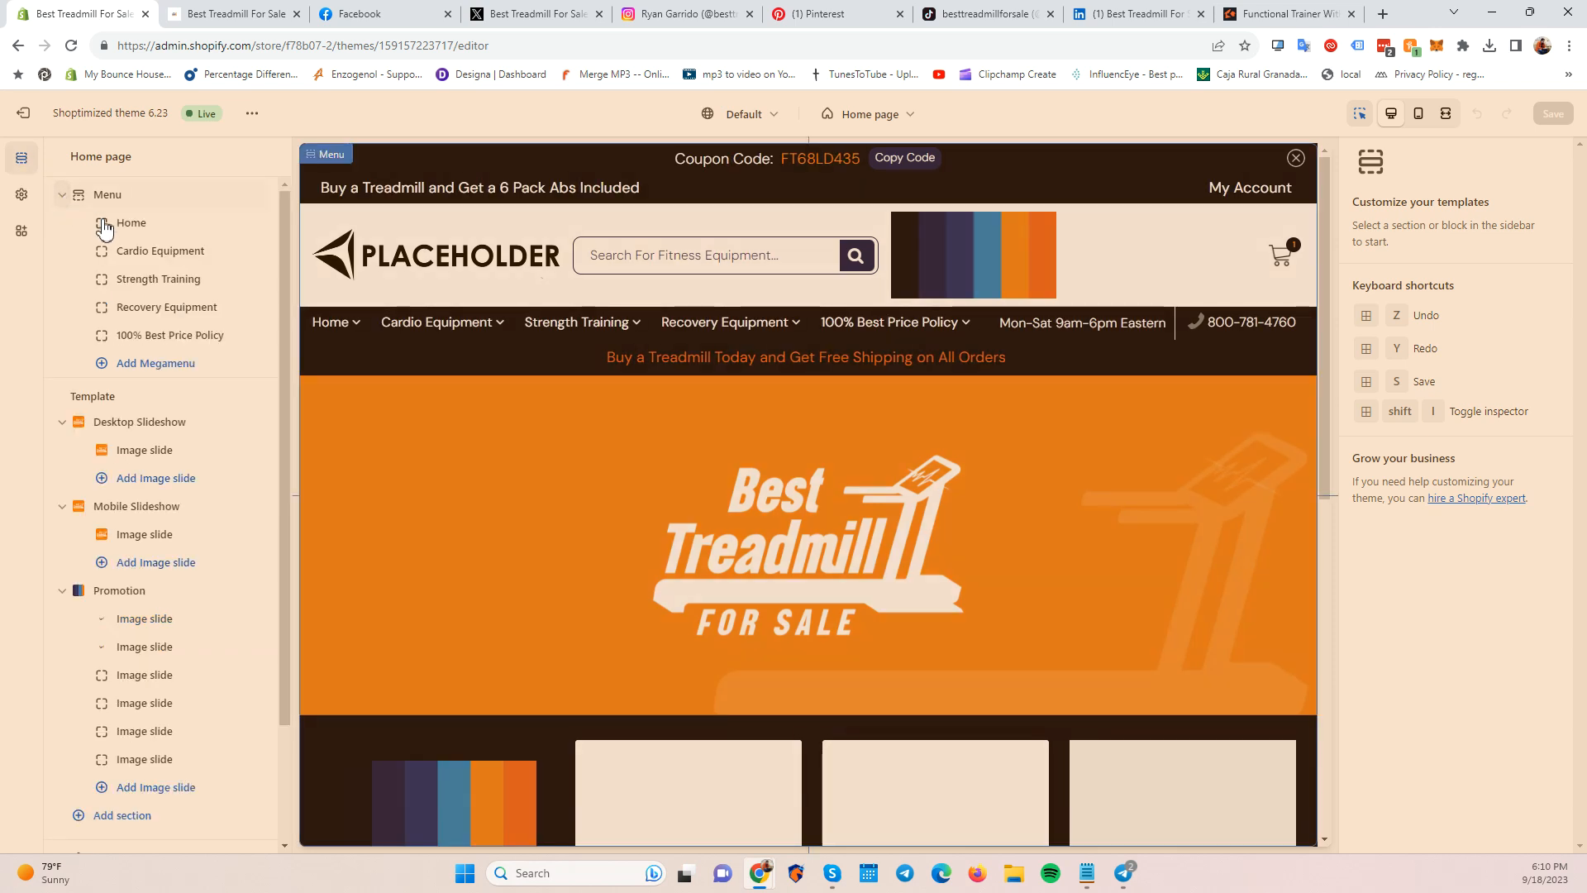
pyautogui.click(115, 206)
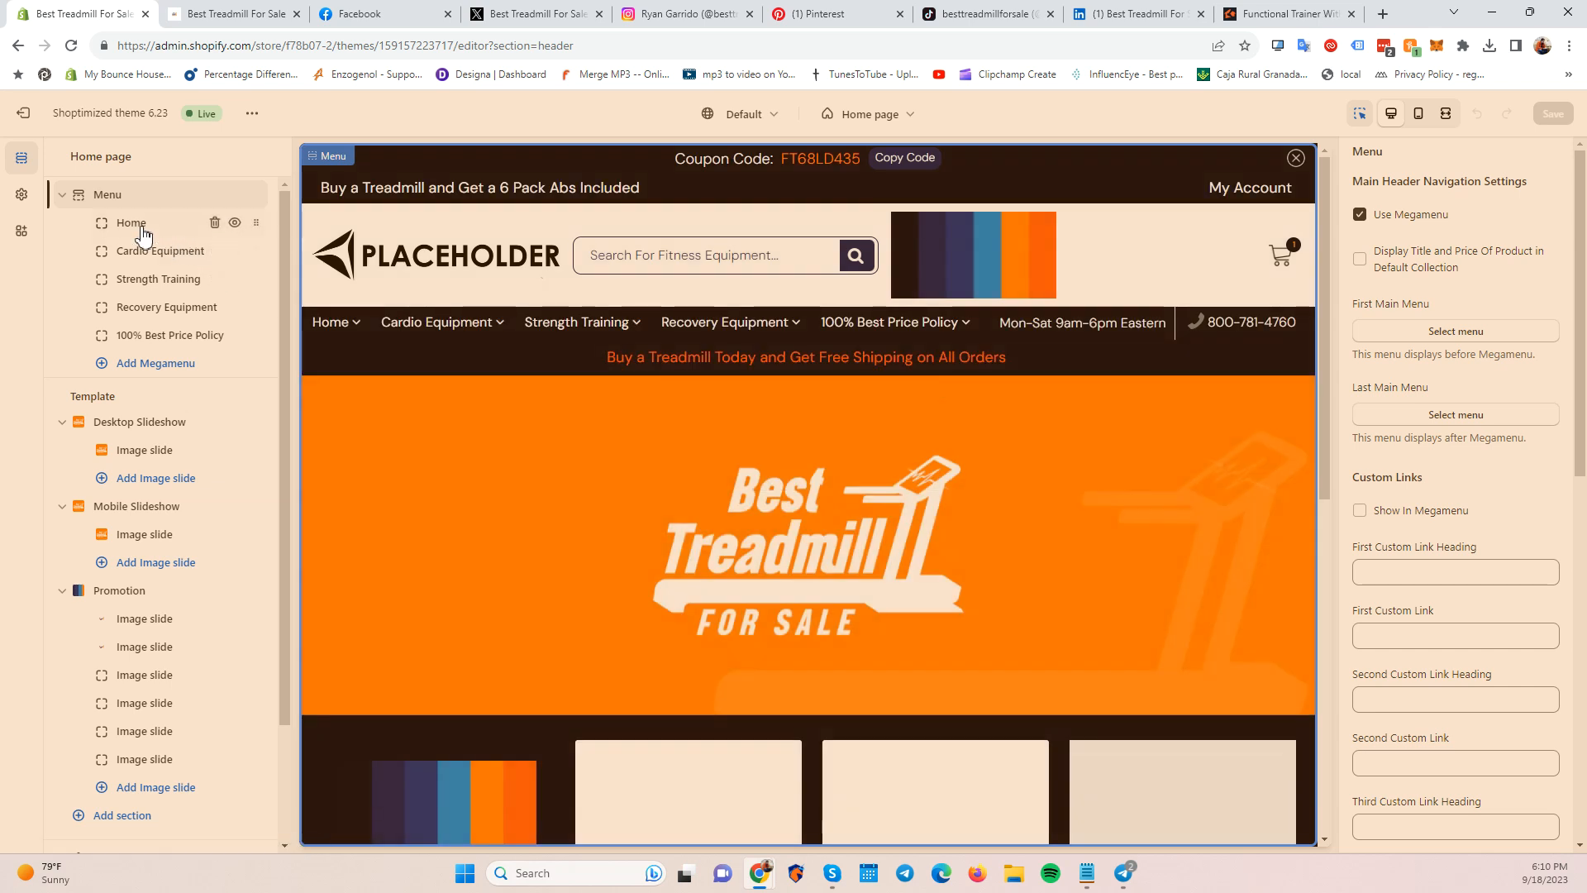
# Open the Home megamenu block and examine its display, font, navigation and default collection settings alongside the previewed dropdown menus.
pyautogui.click(133, 224)
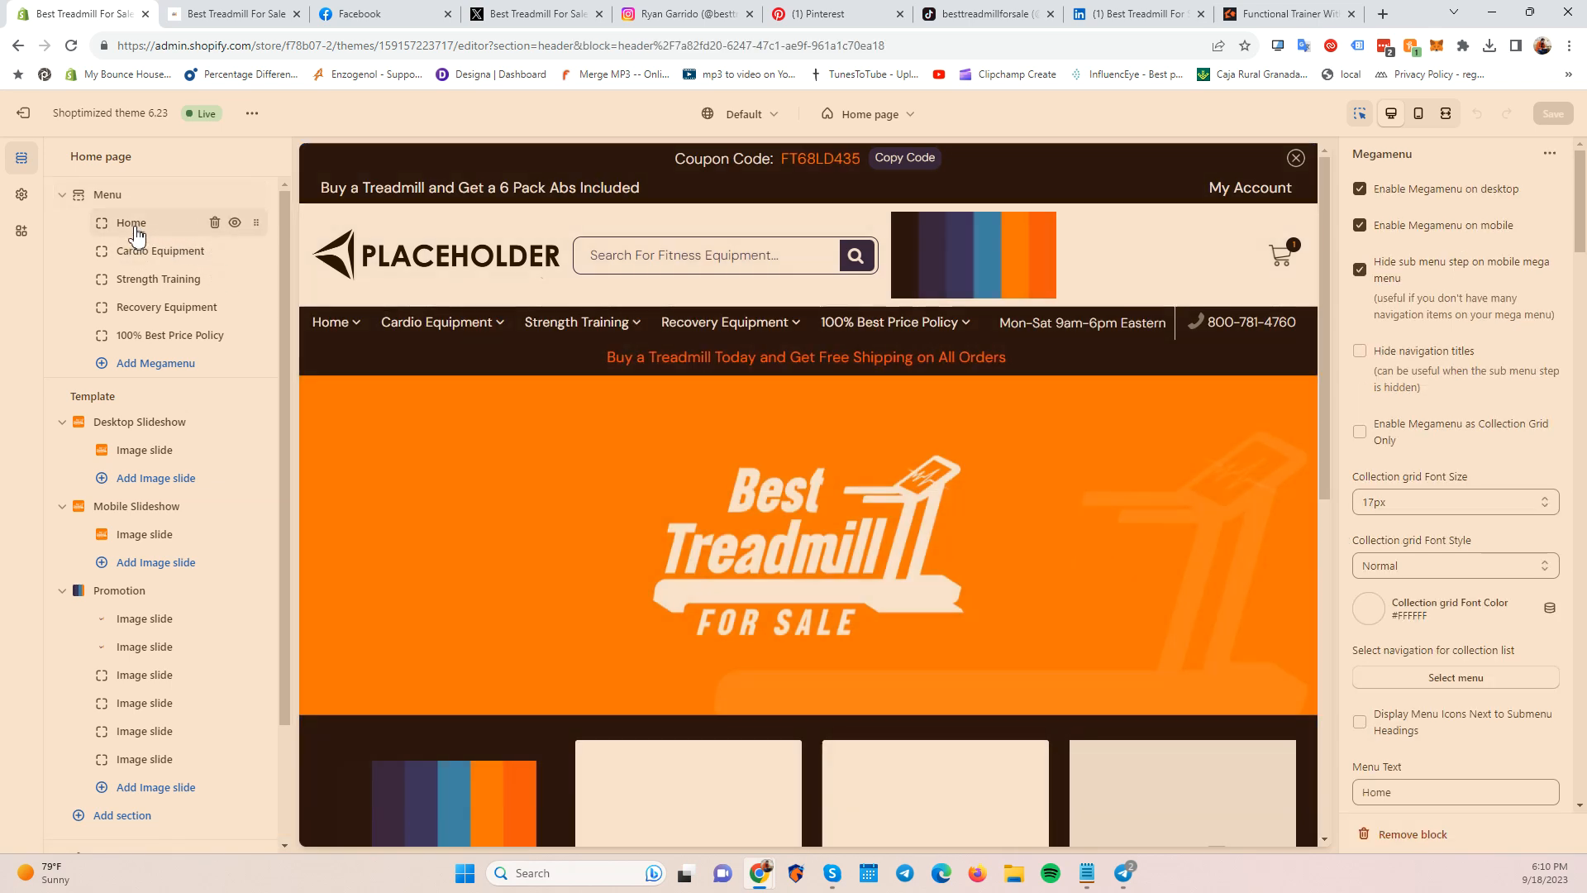
pyautogui.moveTo(354, 344)
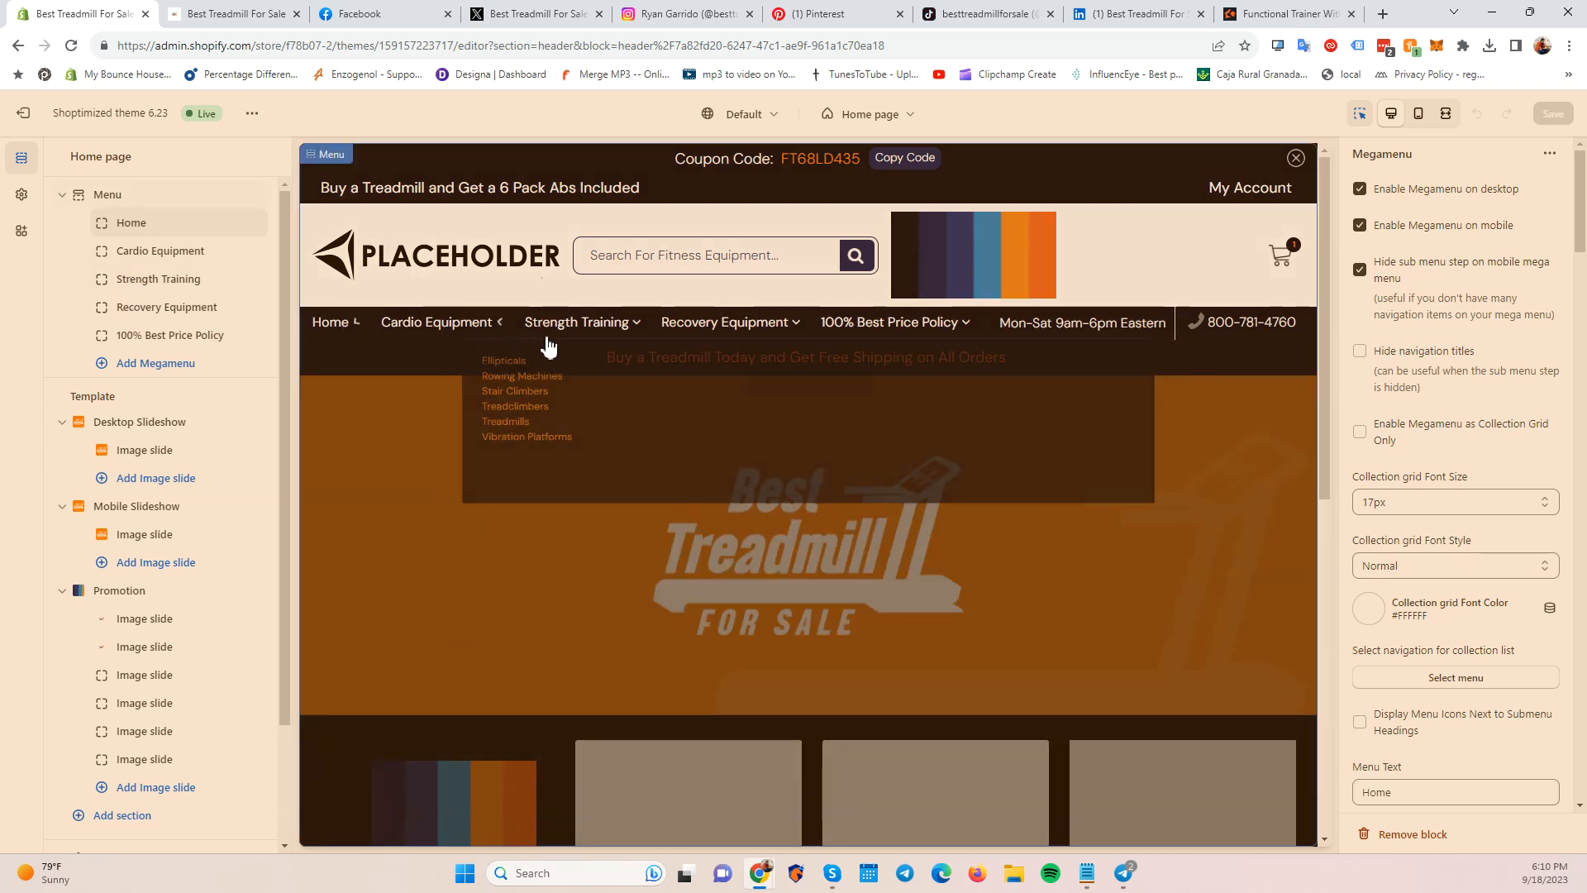
pyautogui.moveTo(595, 326)
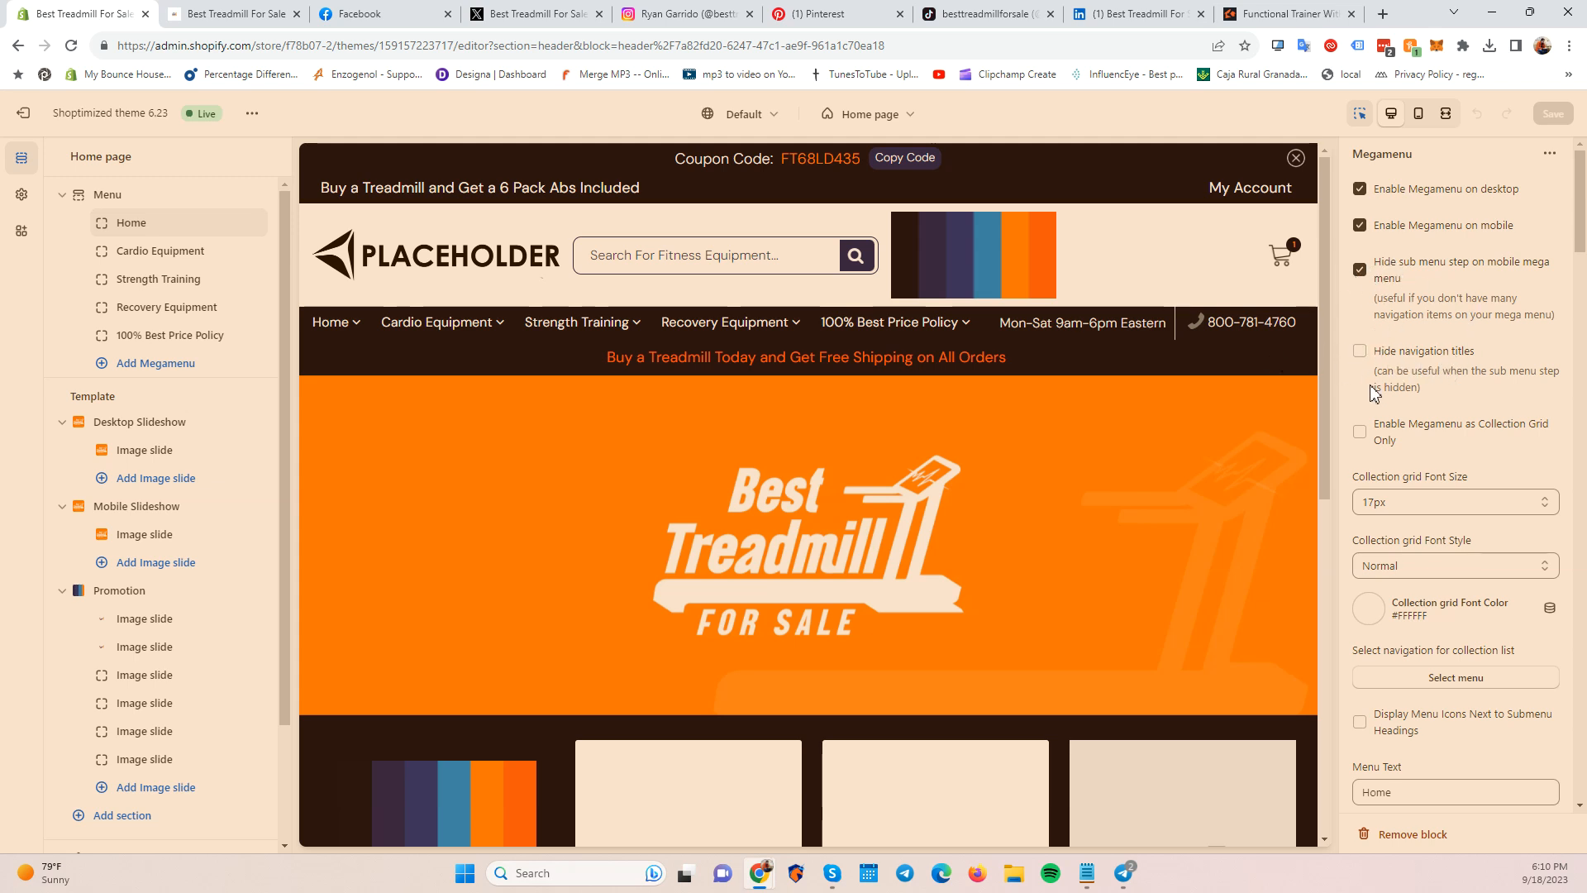
pyautogui.scroll(-4, 1376, 405)
pyautogui.scroll(4, 1376, 405)
pyautogui.scroll(-4, 1400, 294)
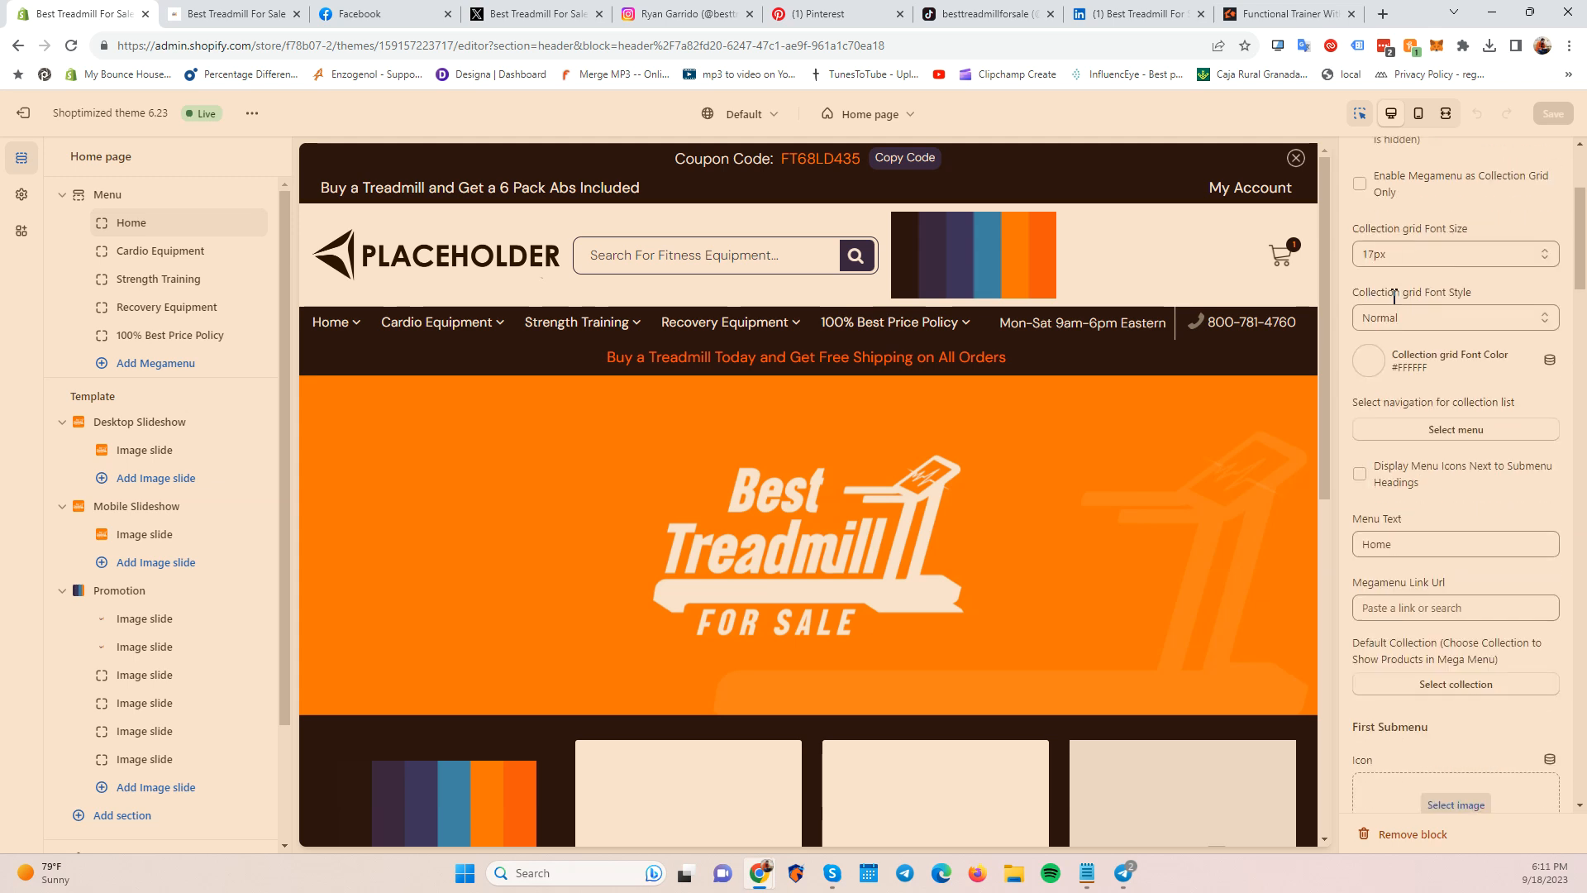
pyautogui.scroll(4, 1397, 295)
pyautogui.scroll(-2, 1433, 401)
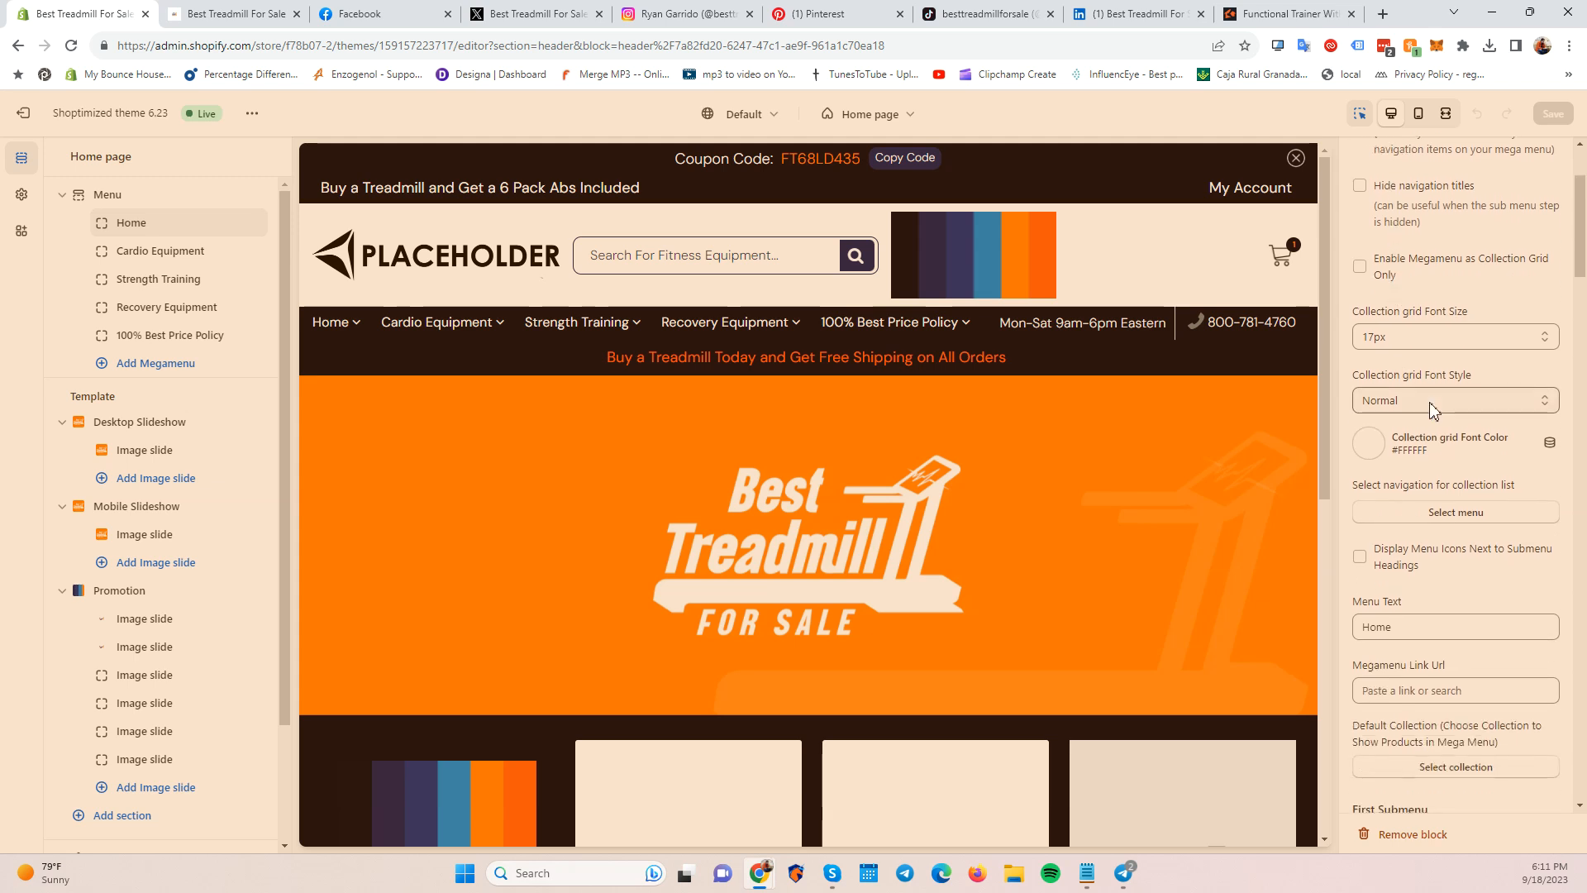
# Examine the Home megamenu's menu text, link, default collection and submenu settings from the First through the Sixth Submenu.
pyautogui.scroll(-2, 1438, 428)
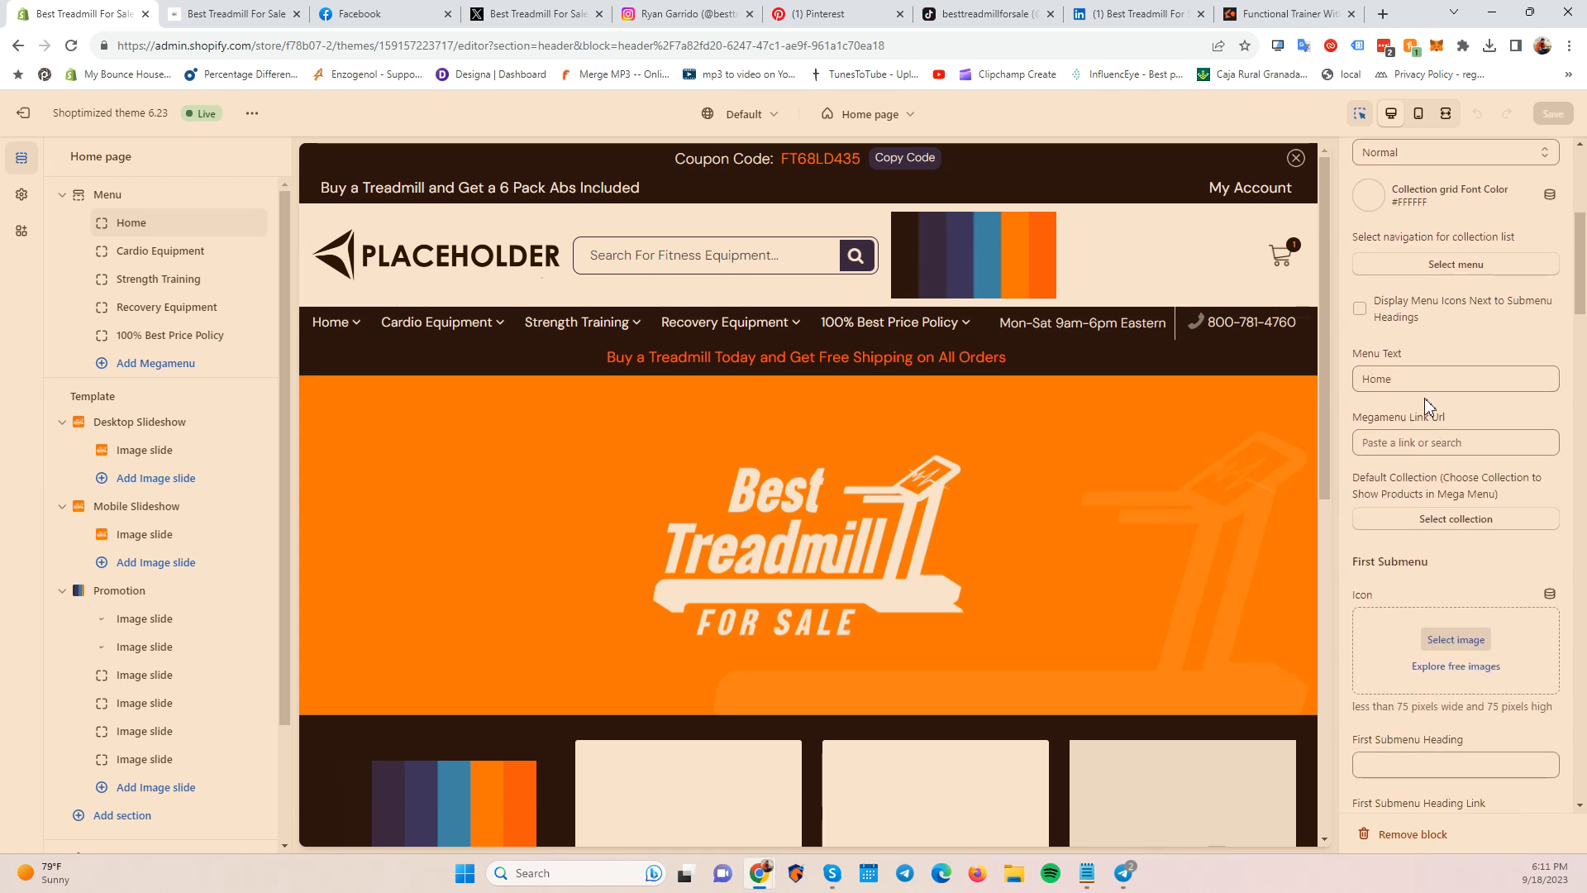
pyautogui.scroll(-2, 1426, 446)
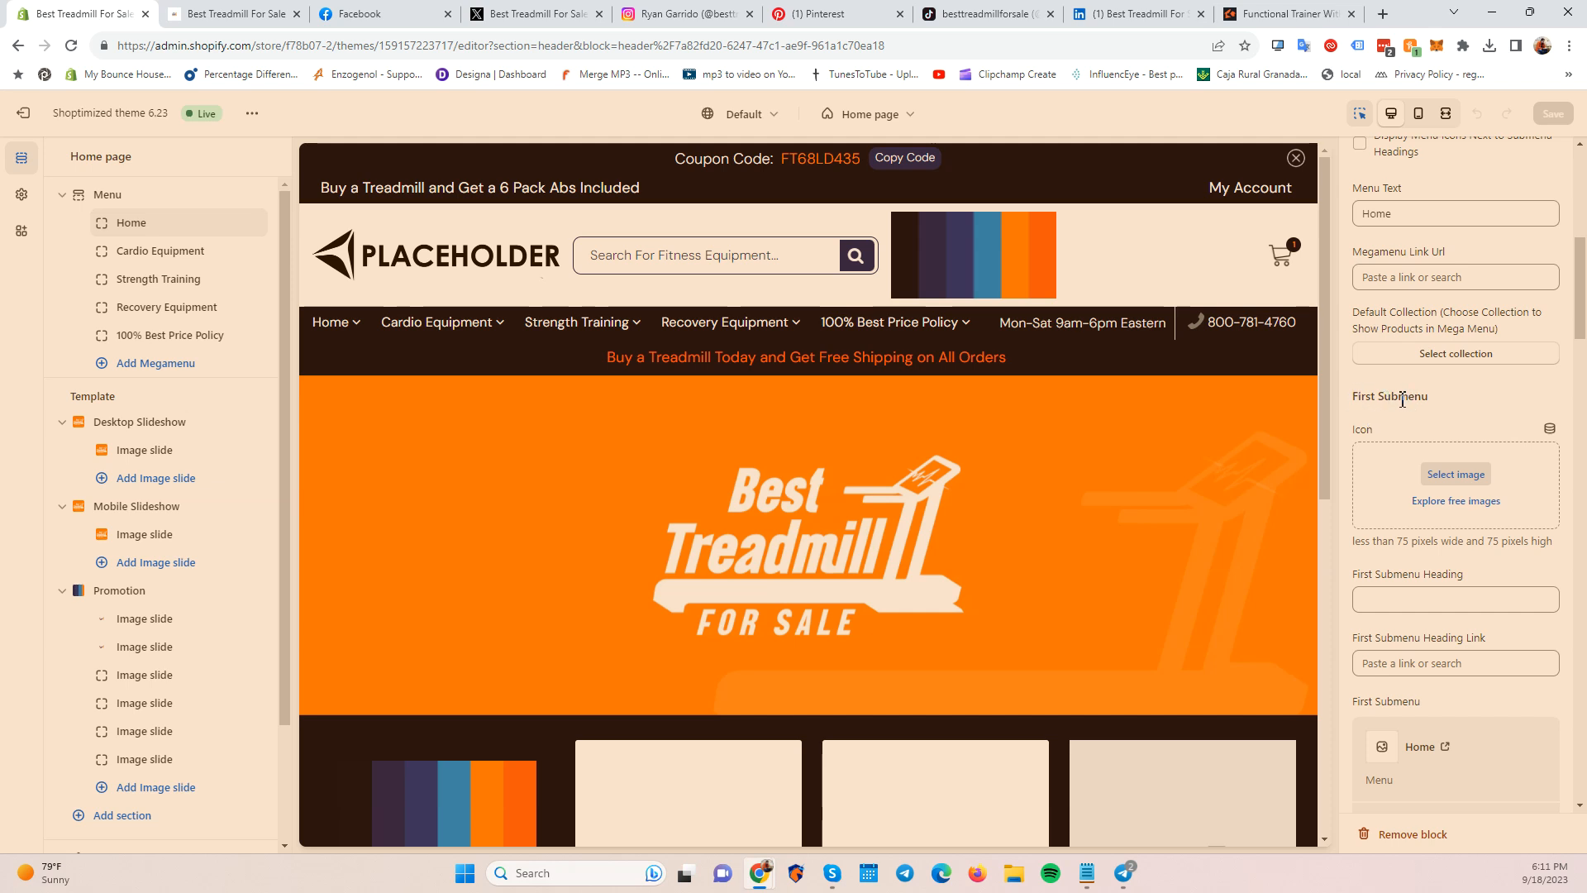
pyautogui.scroll(-3, 1413, 400)
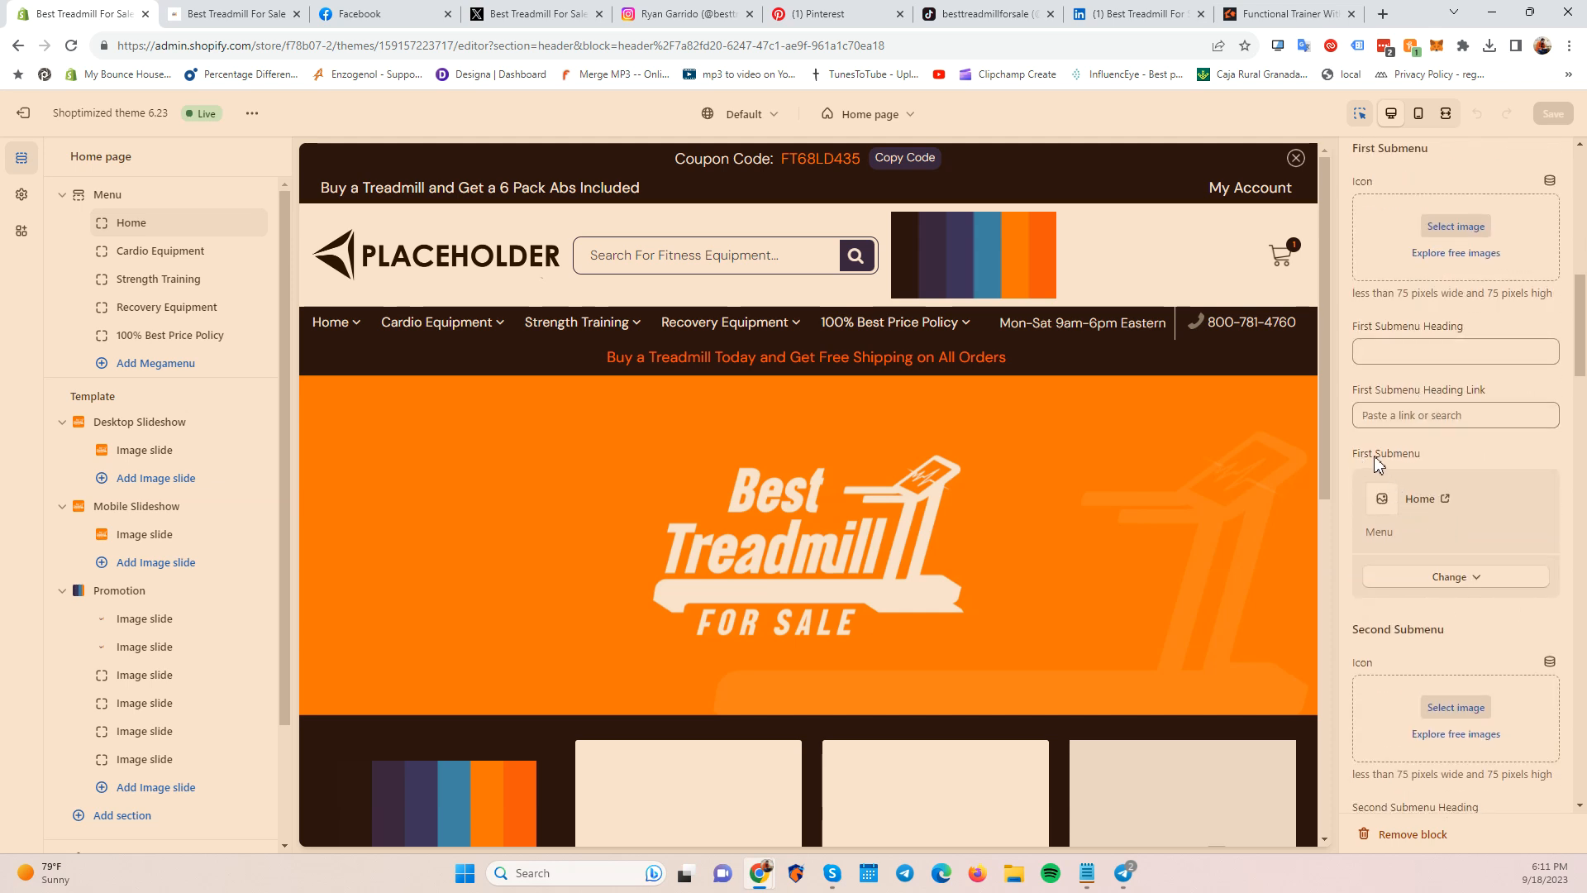
pyautogui.moveTo(1426, 460); pyautogui.dragTo(1390, 455)
pyautogui.scroll(-14, 1405, 604)
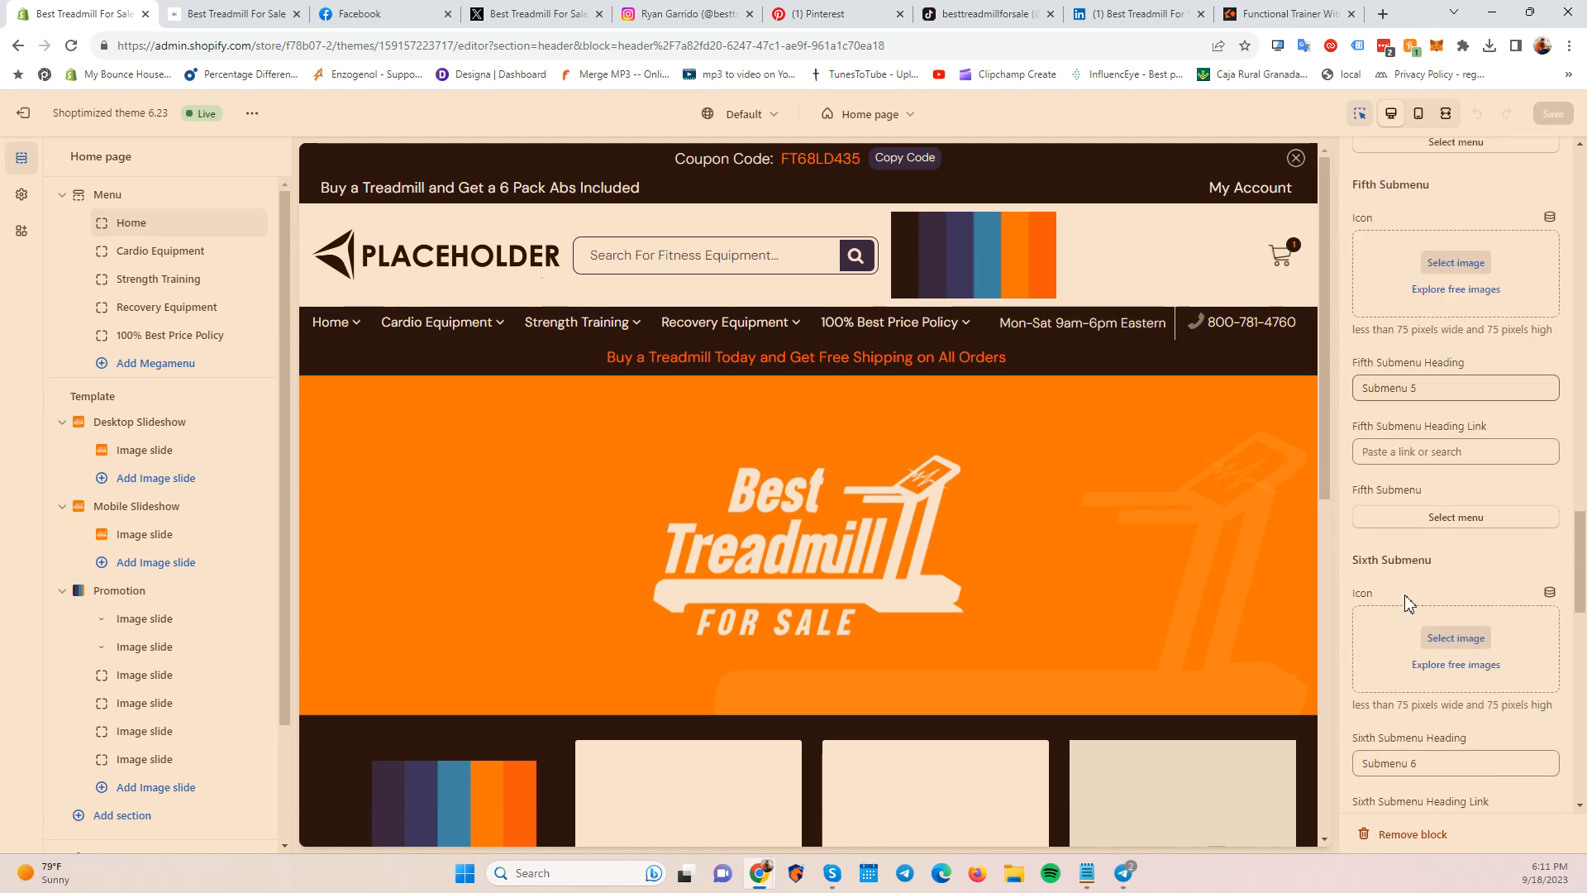
pyautogui.scroll(14, 1405, 594)
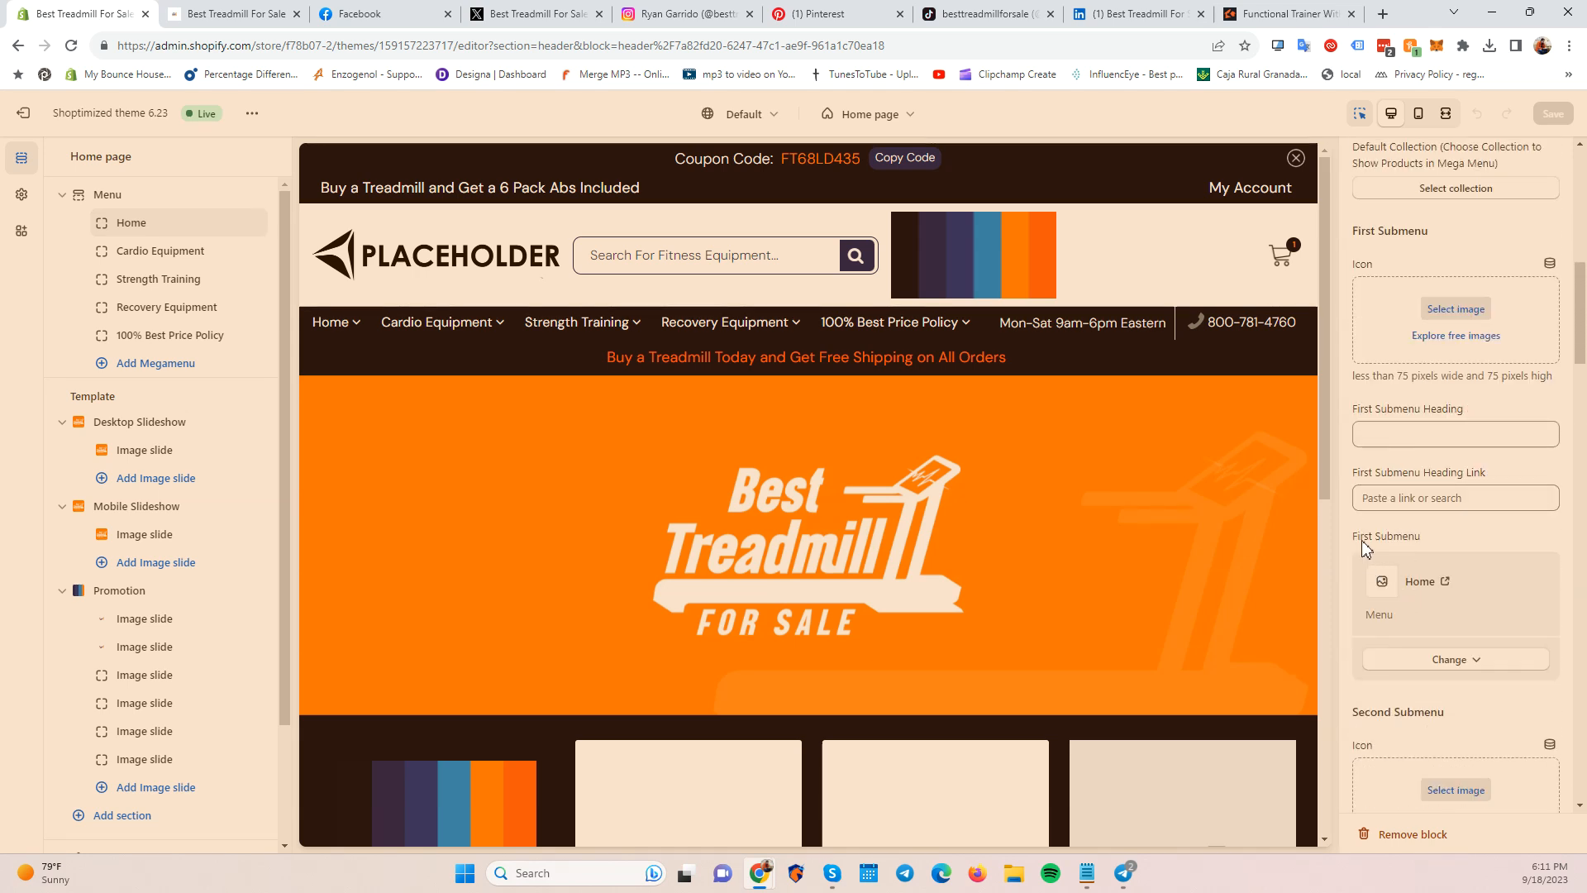
# Remove the menu assigned to the Home megamenu's First Submenu and assign the Home menu there again.
pyautogui.click(1435, 659)
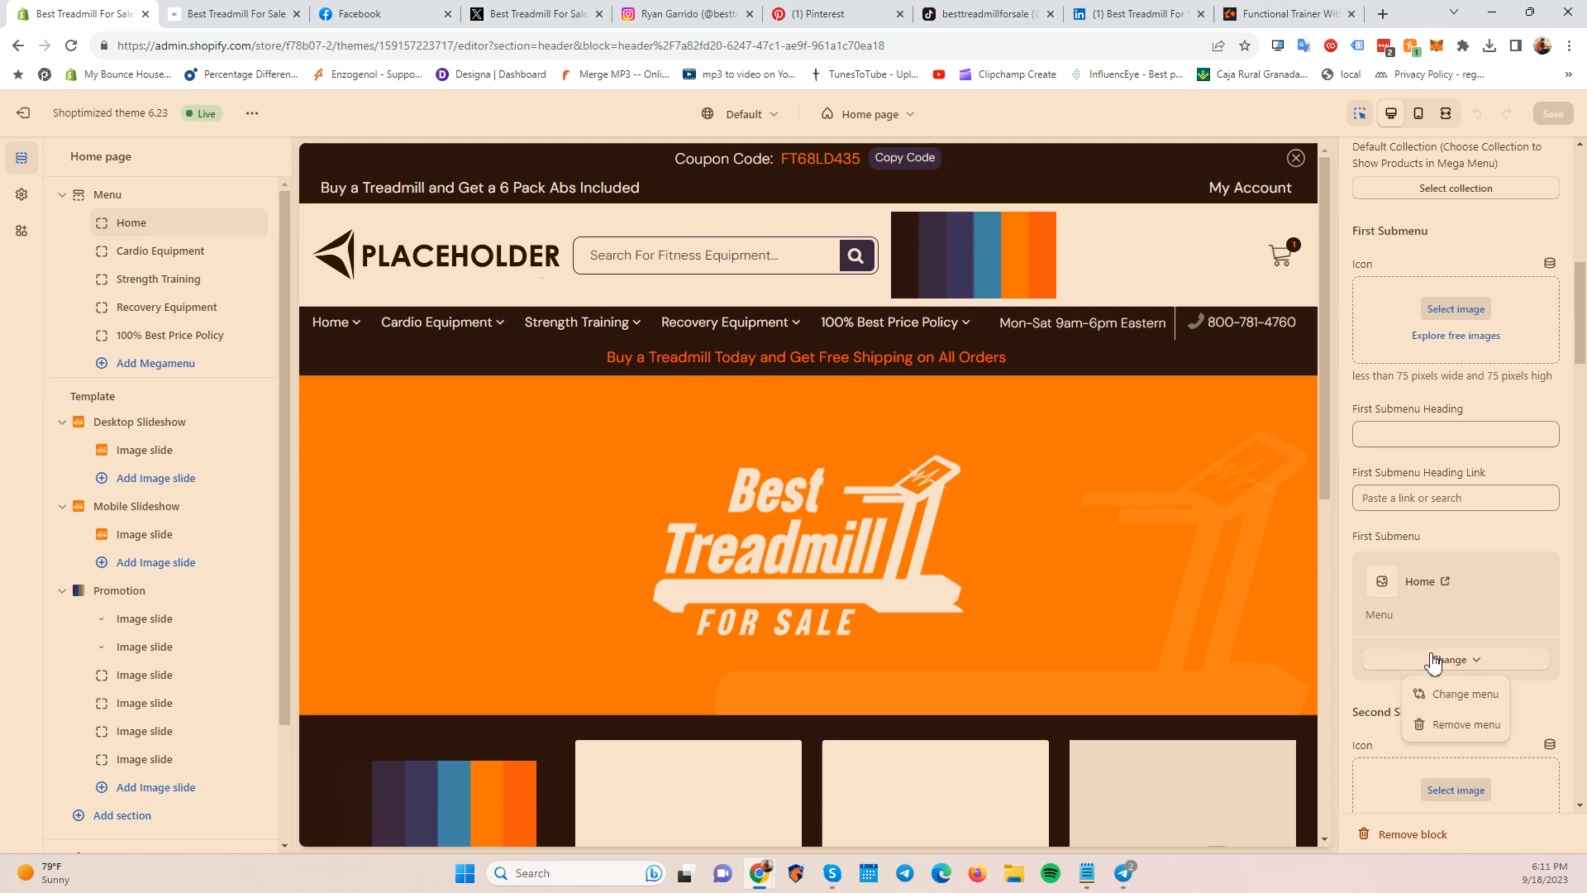
pyautogui.click(1464, 727)
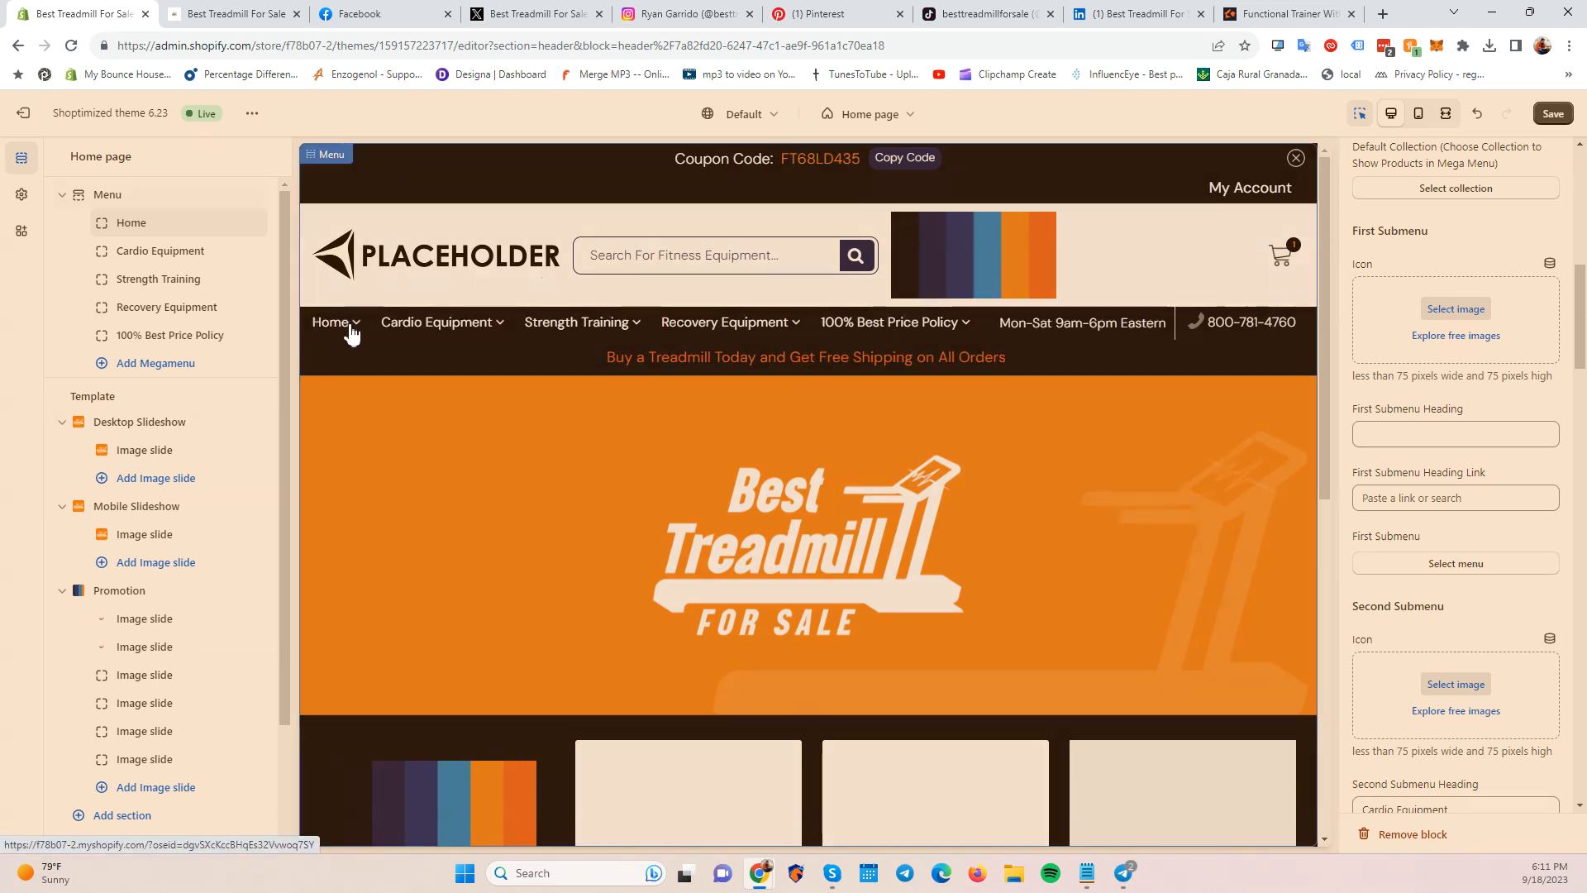
pyautogui.click(1431, 562)
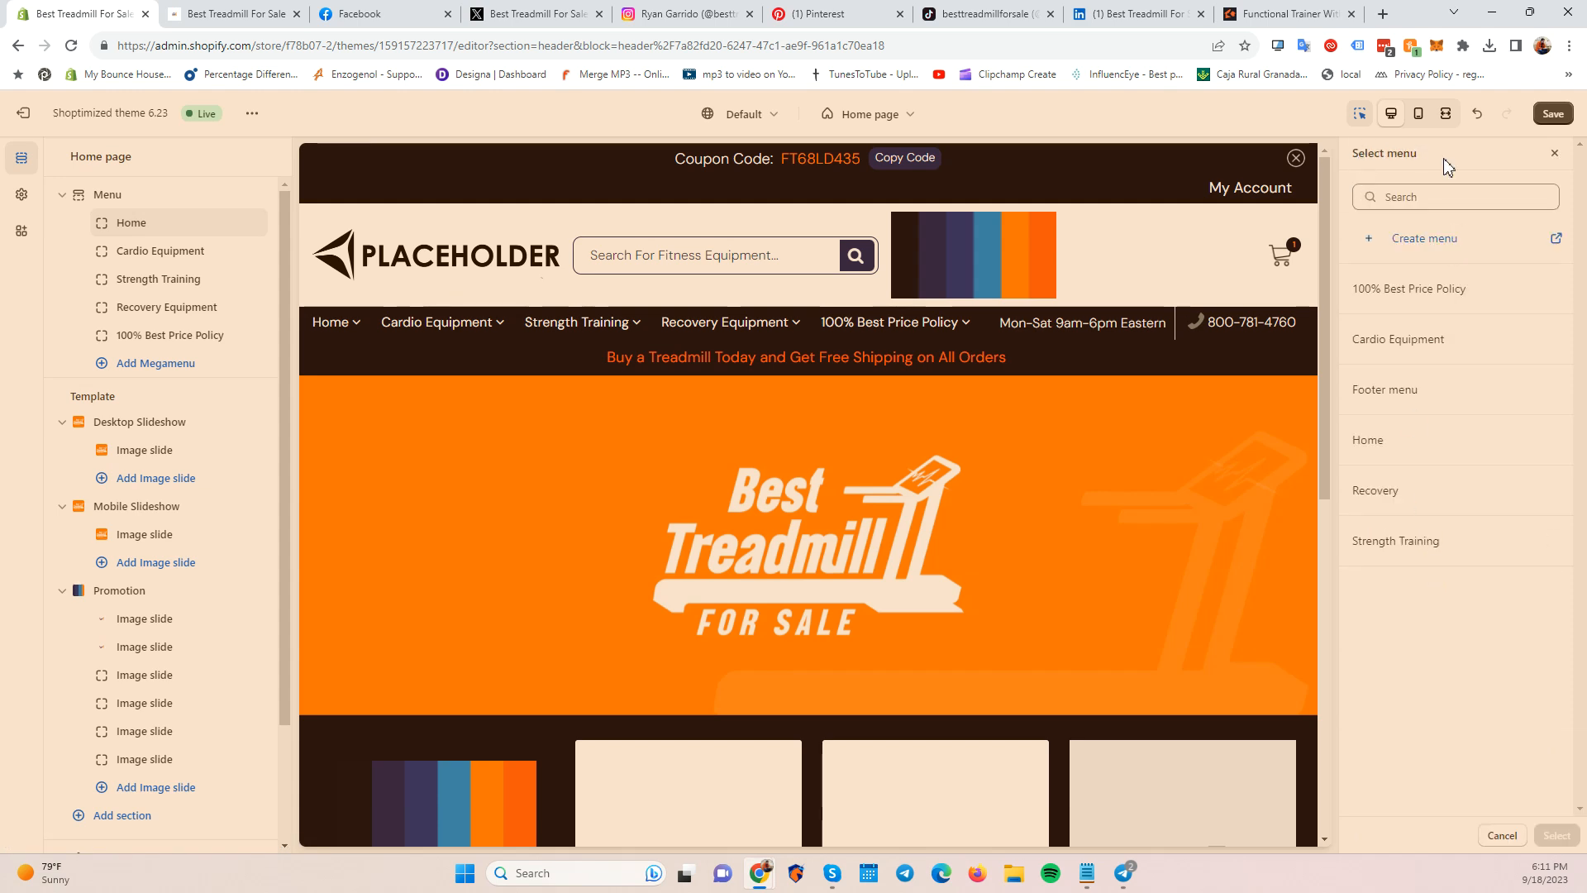
pyautogui.click(1382, 449)
pyautogui.click(1553, 835)
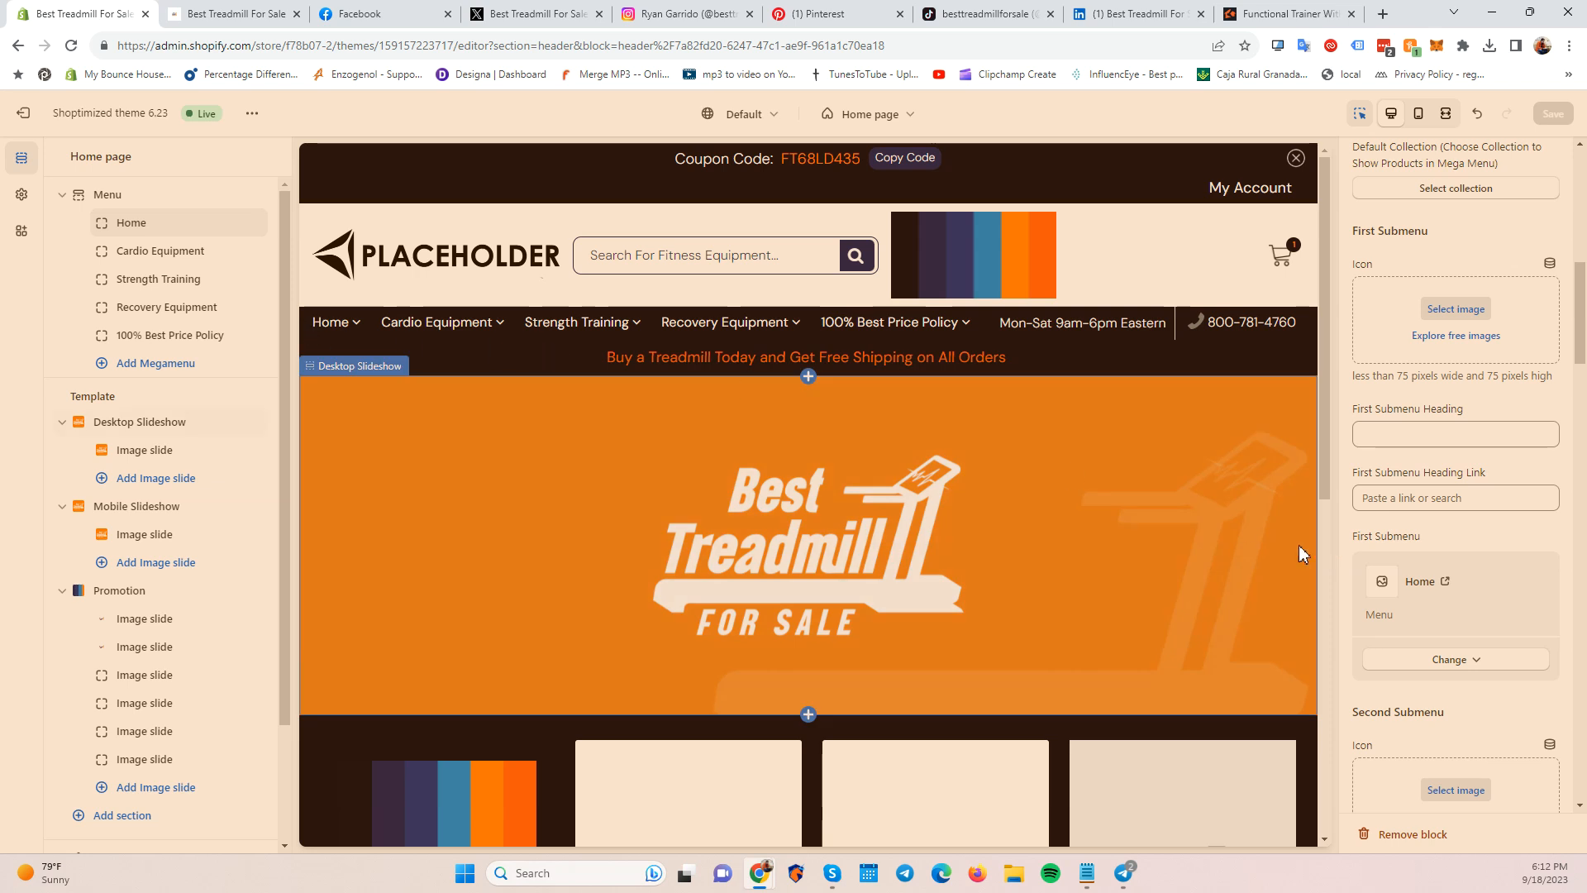
# Review the Home megamenu's remaining submenu headings and menu assignments, from the Second Submenu down to the Eighth.
pyautogui.scroll(-7, 1463, 638)
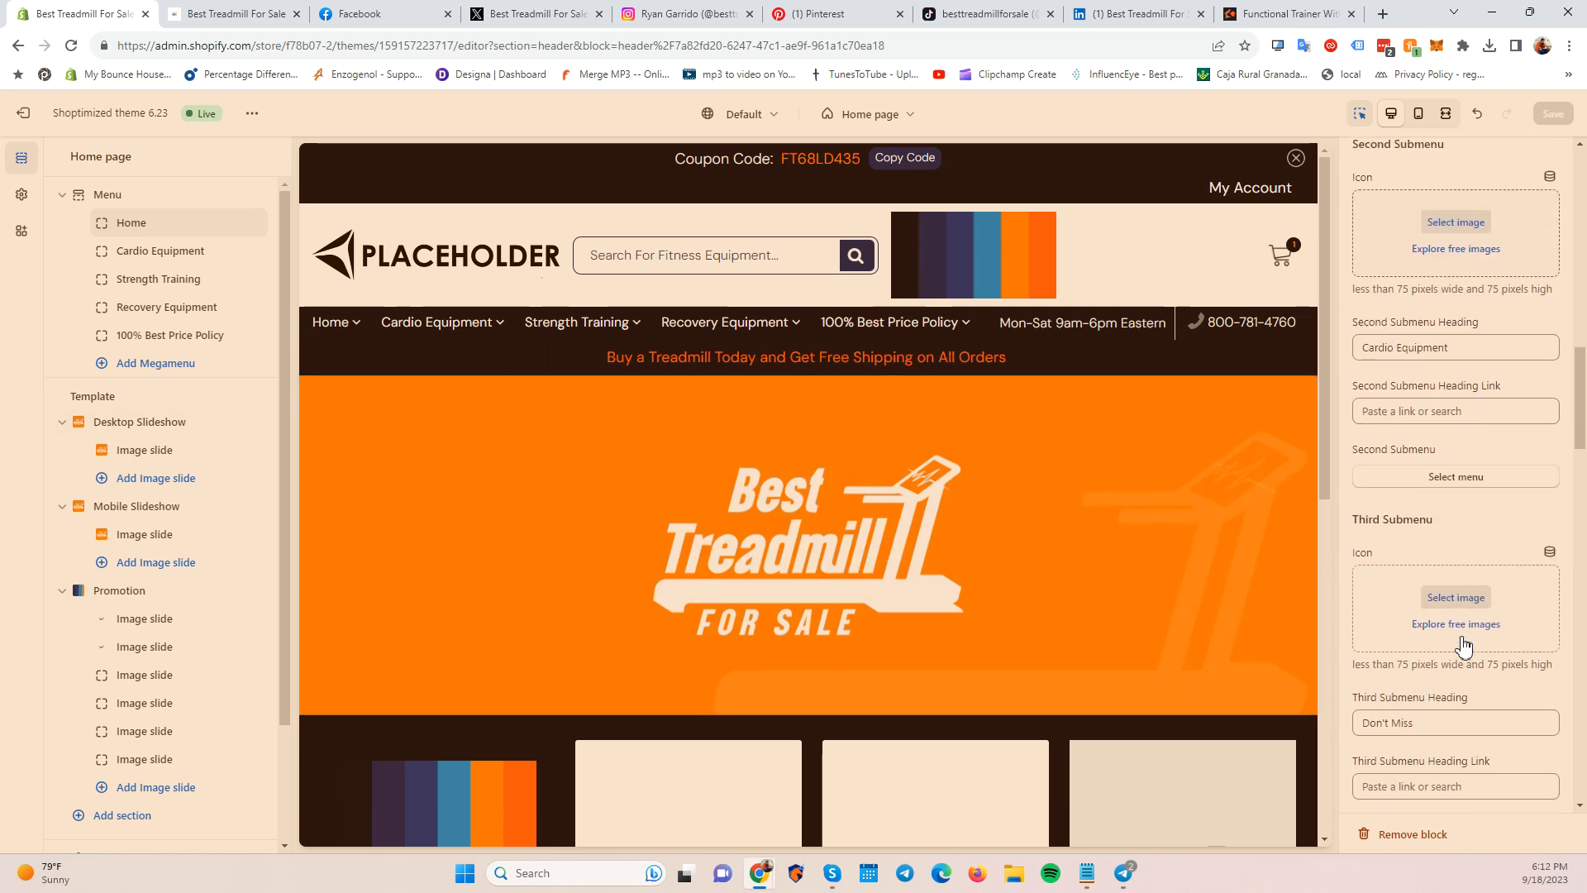
pyautogui.scroll(2, 1461, 646)
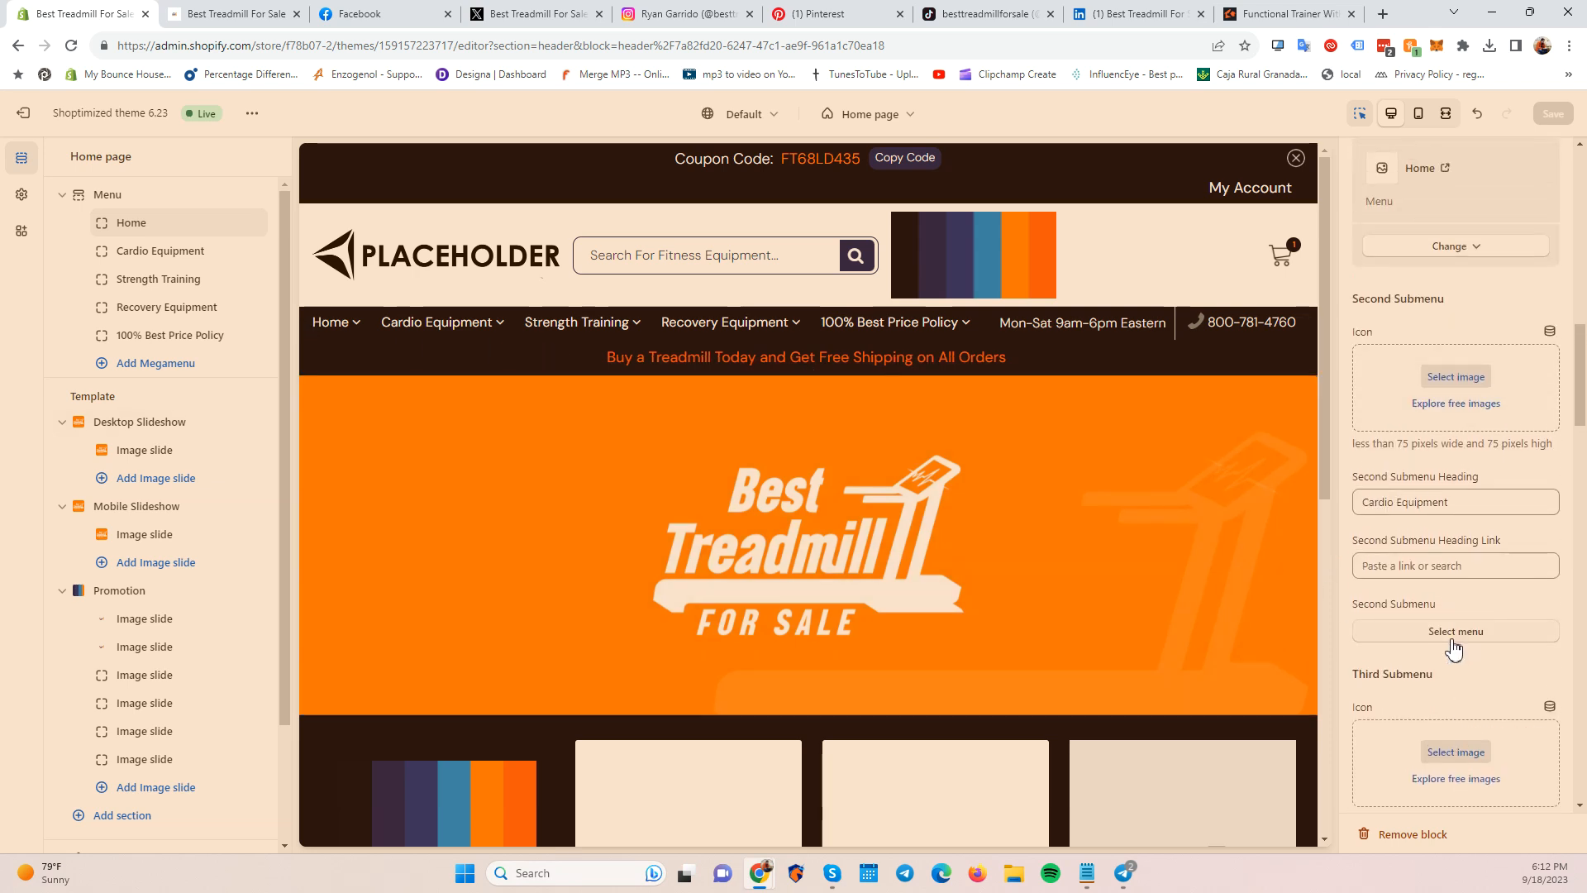
pyautogui.scroll(-5, 1403, 471)
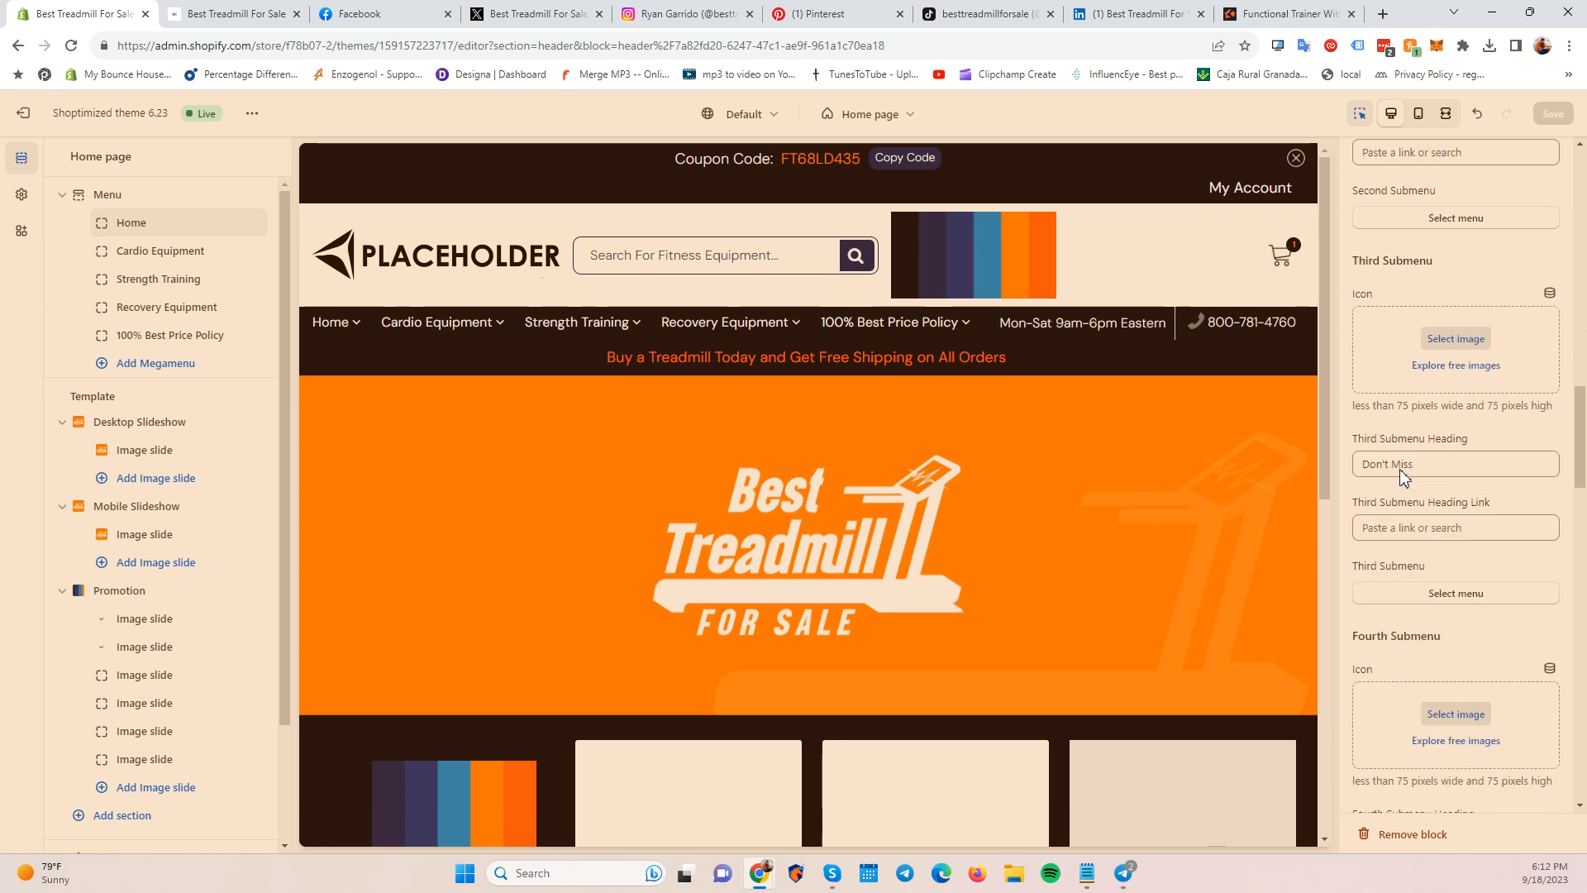
pyautogui.scroll(-20, 1405, 480)
pyautogui.scroll(20, 1418, 492)
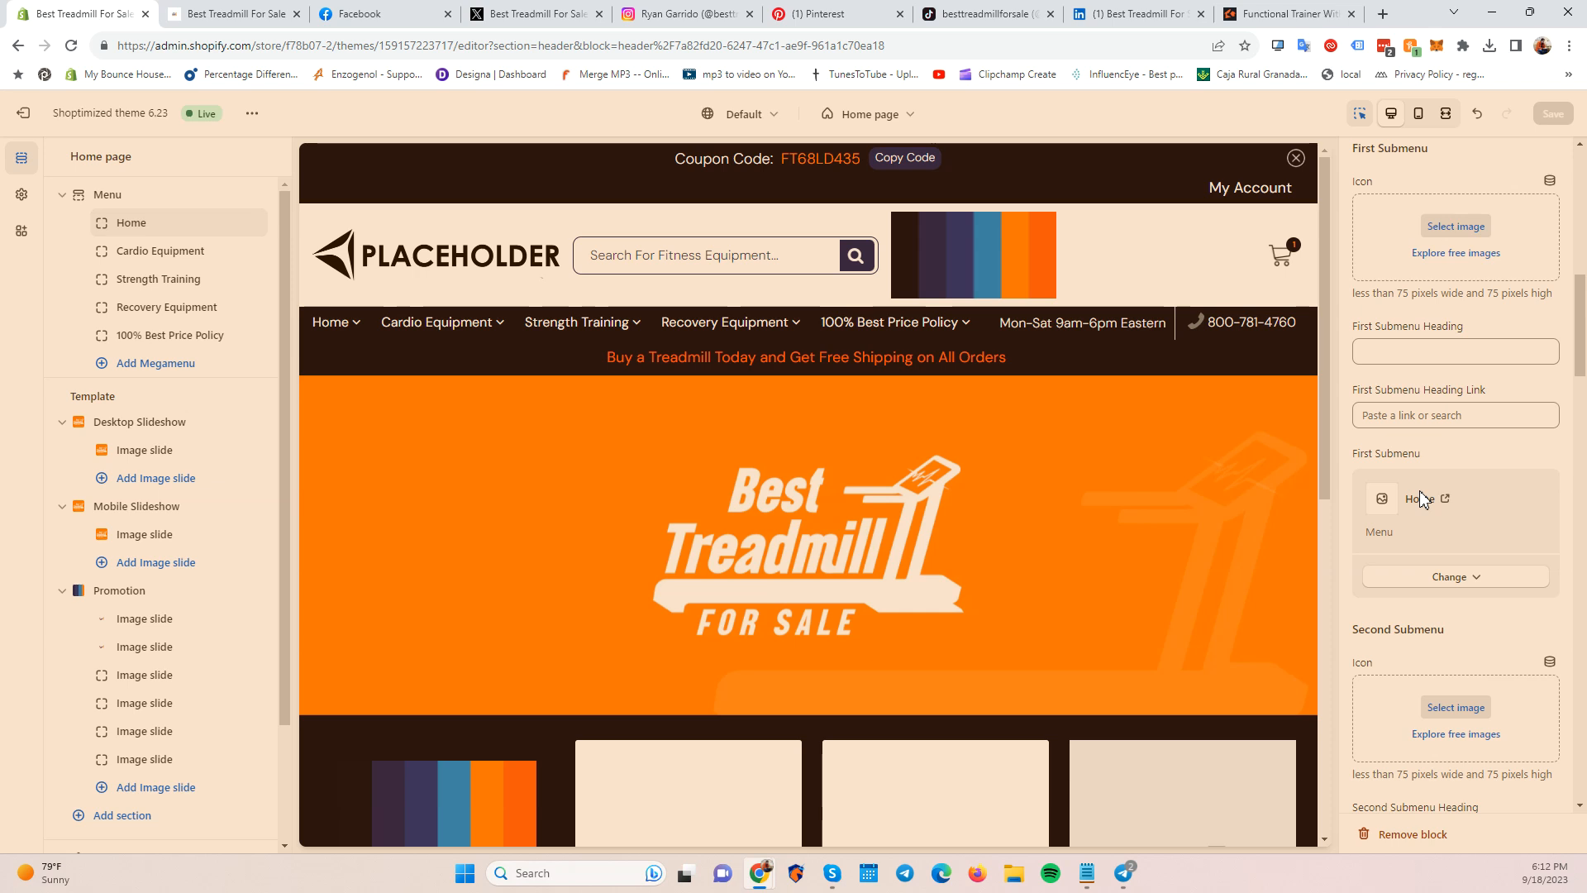
pyautogui.scroll(6, 1419, 489)
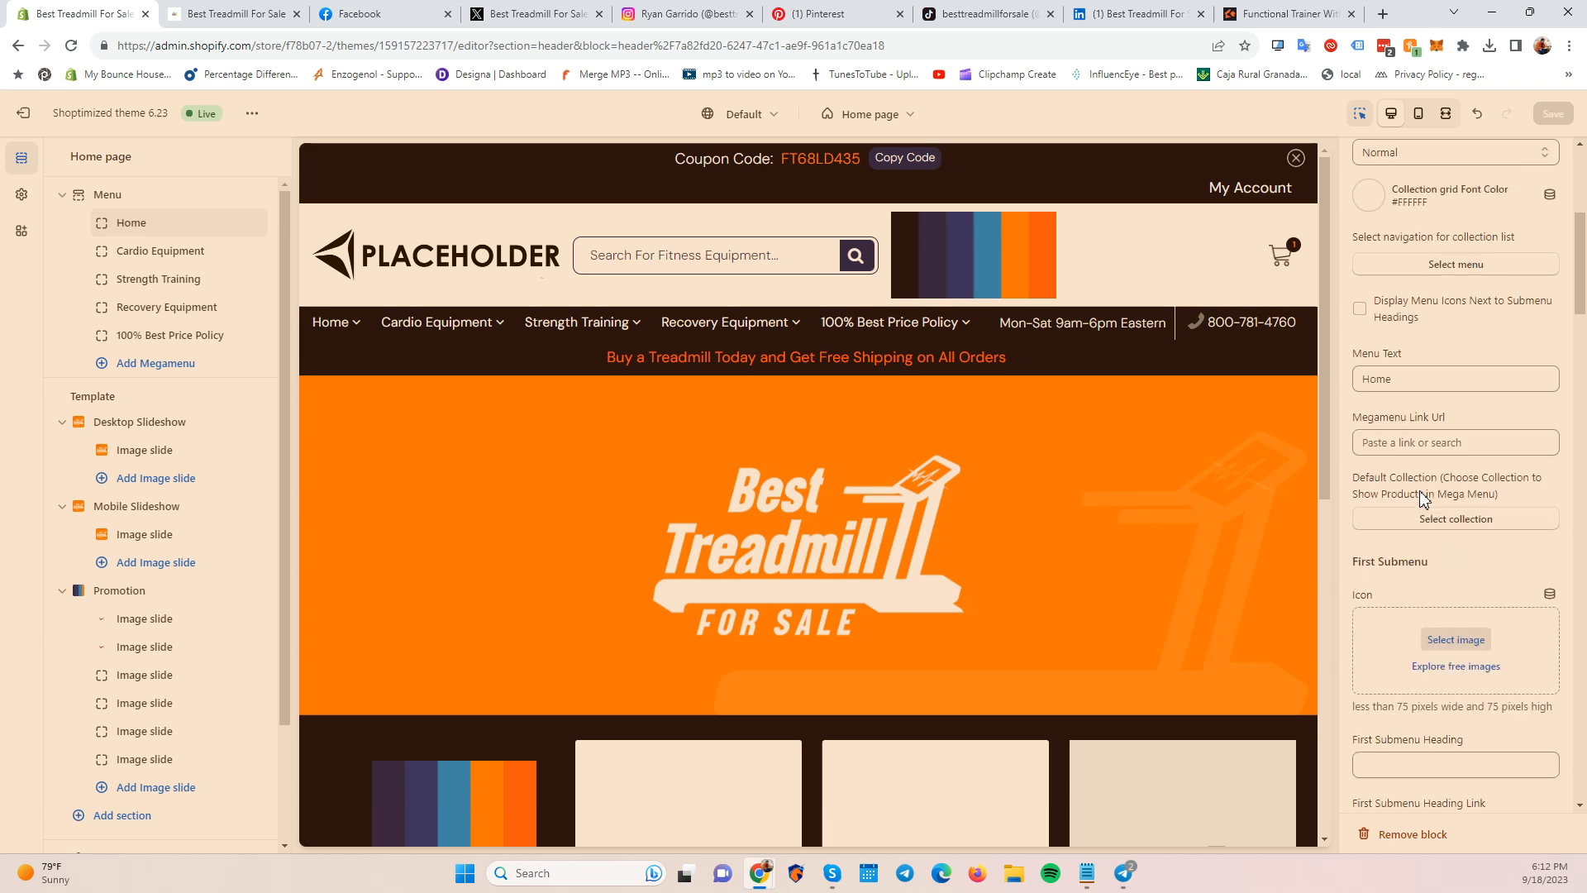
pyautogui.scroll(-4, 1419, 489)
pyautogui.scroll(-20, 1420, 489)
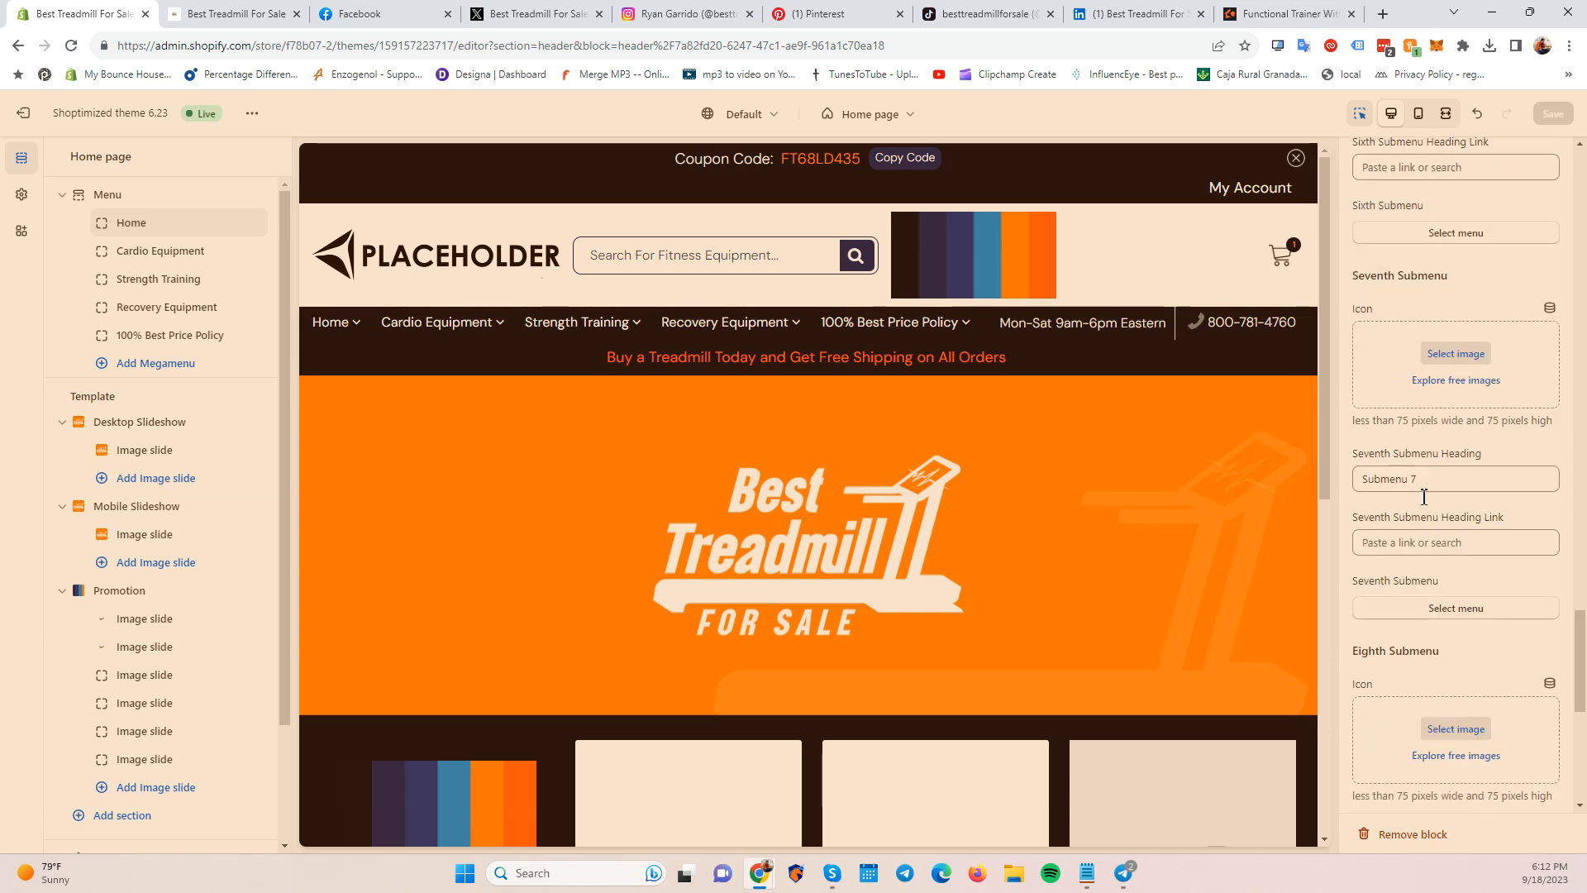
pyautogui.scroll(20, 1362, 550)
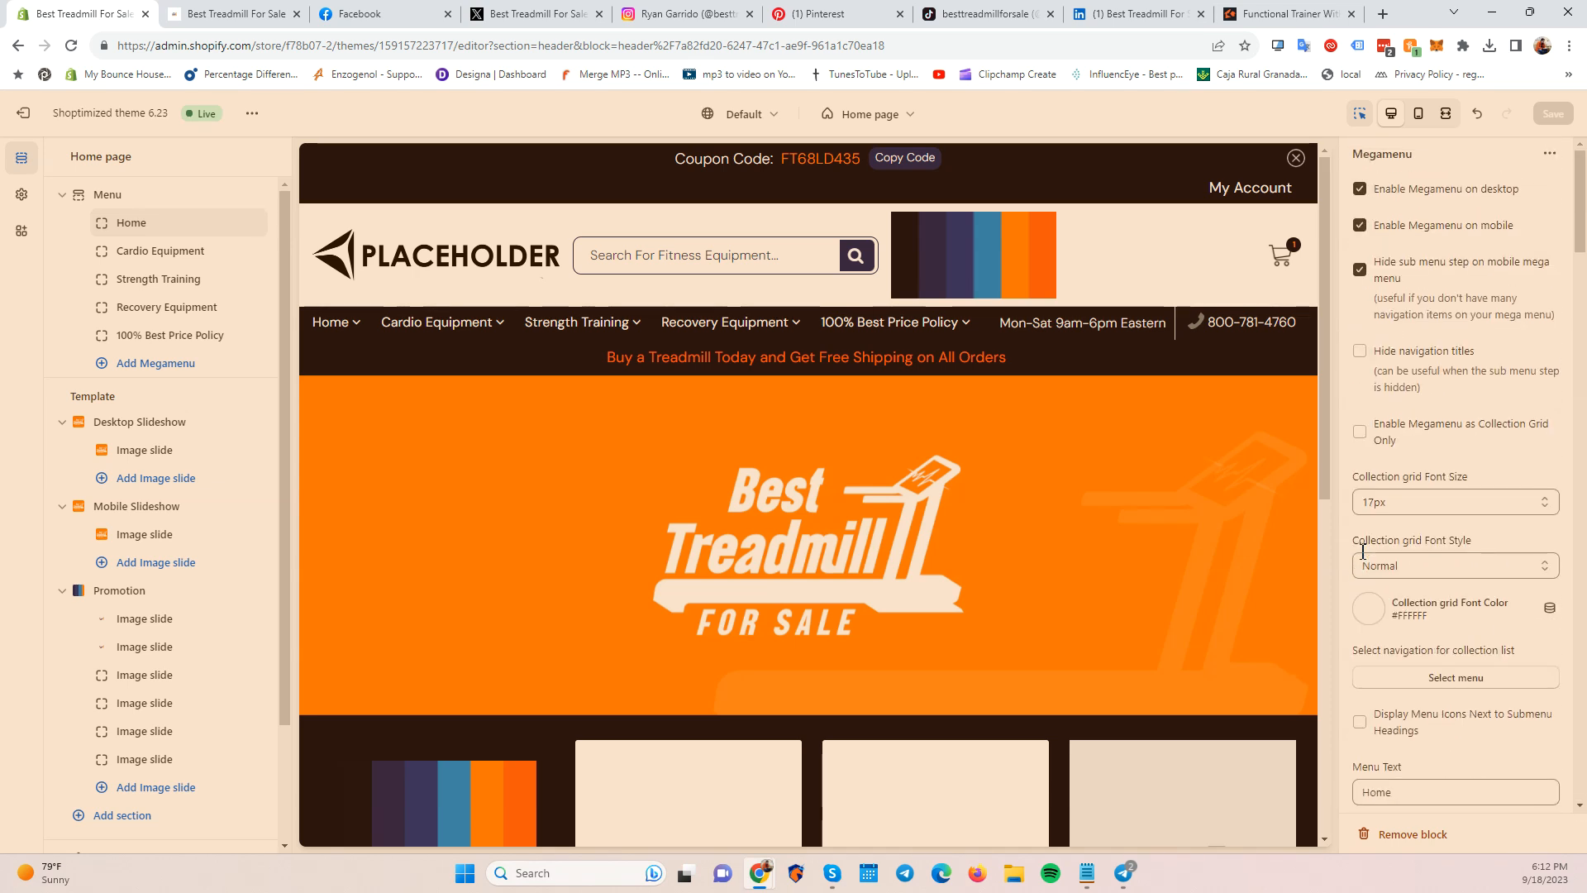
# Open the Cardio Equipment megamenu block and examine its Menu Text and the menu assigned to its First Submenu.
pyautogui.click(149, 252)
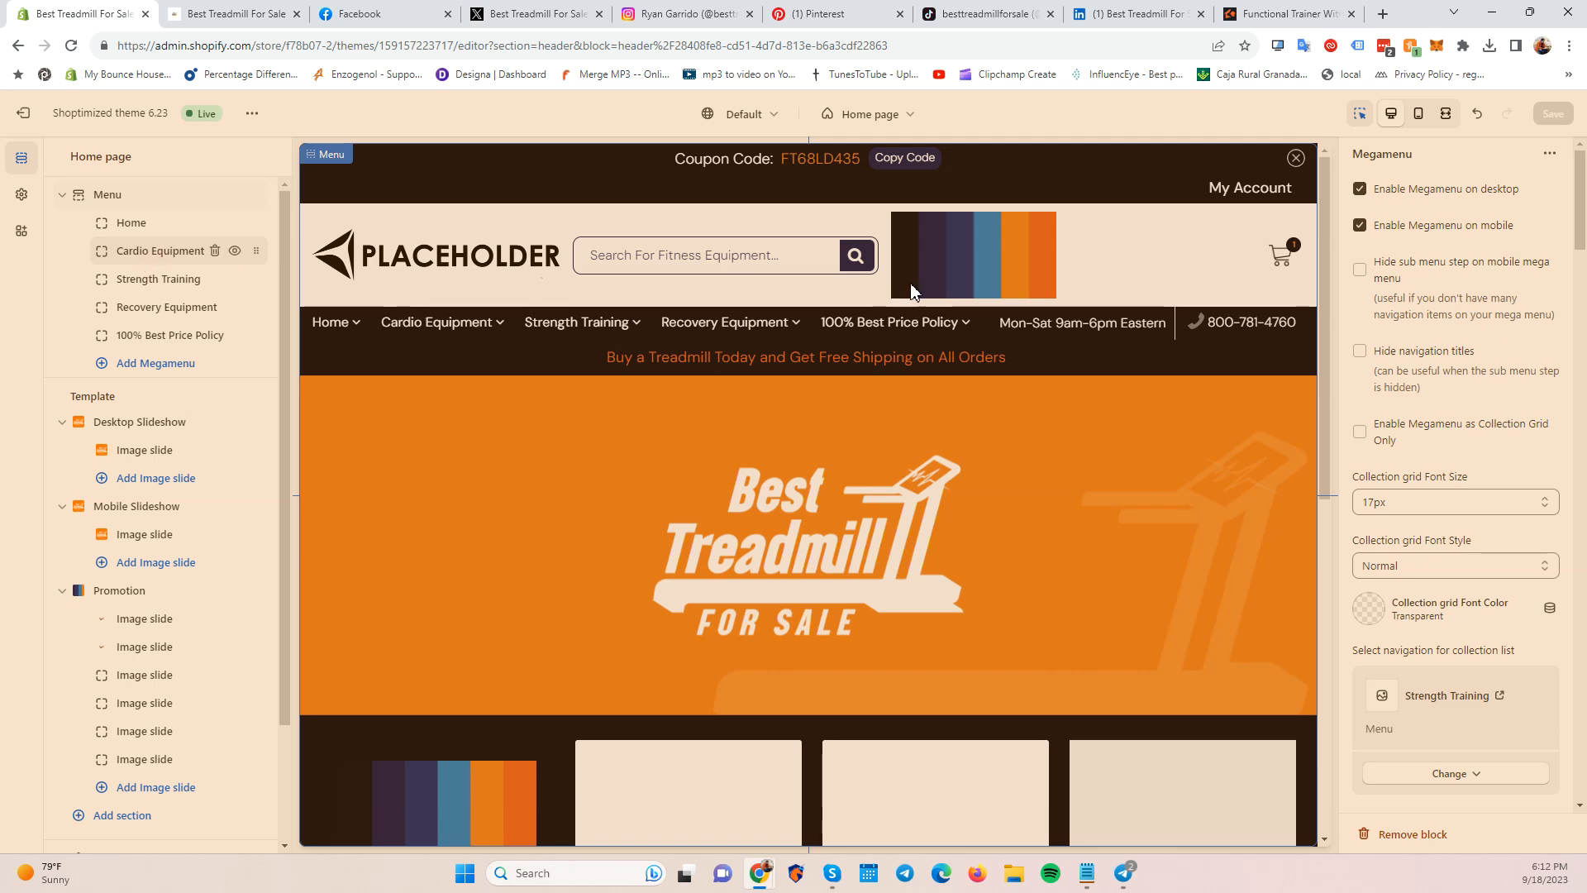
pyautogui.scroll(-6, 1385, 432)
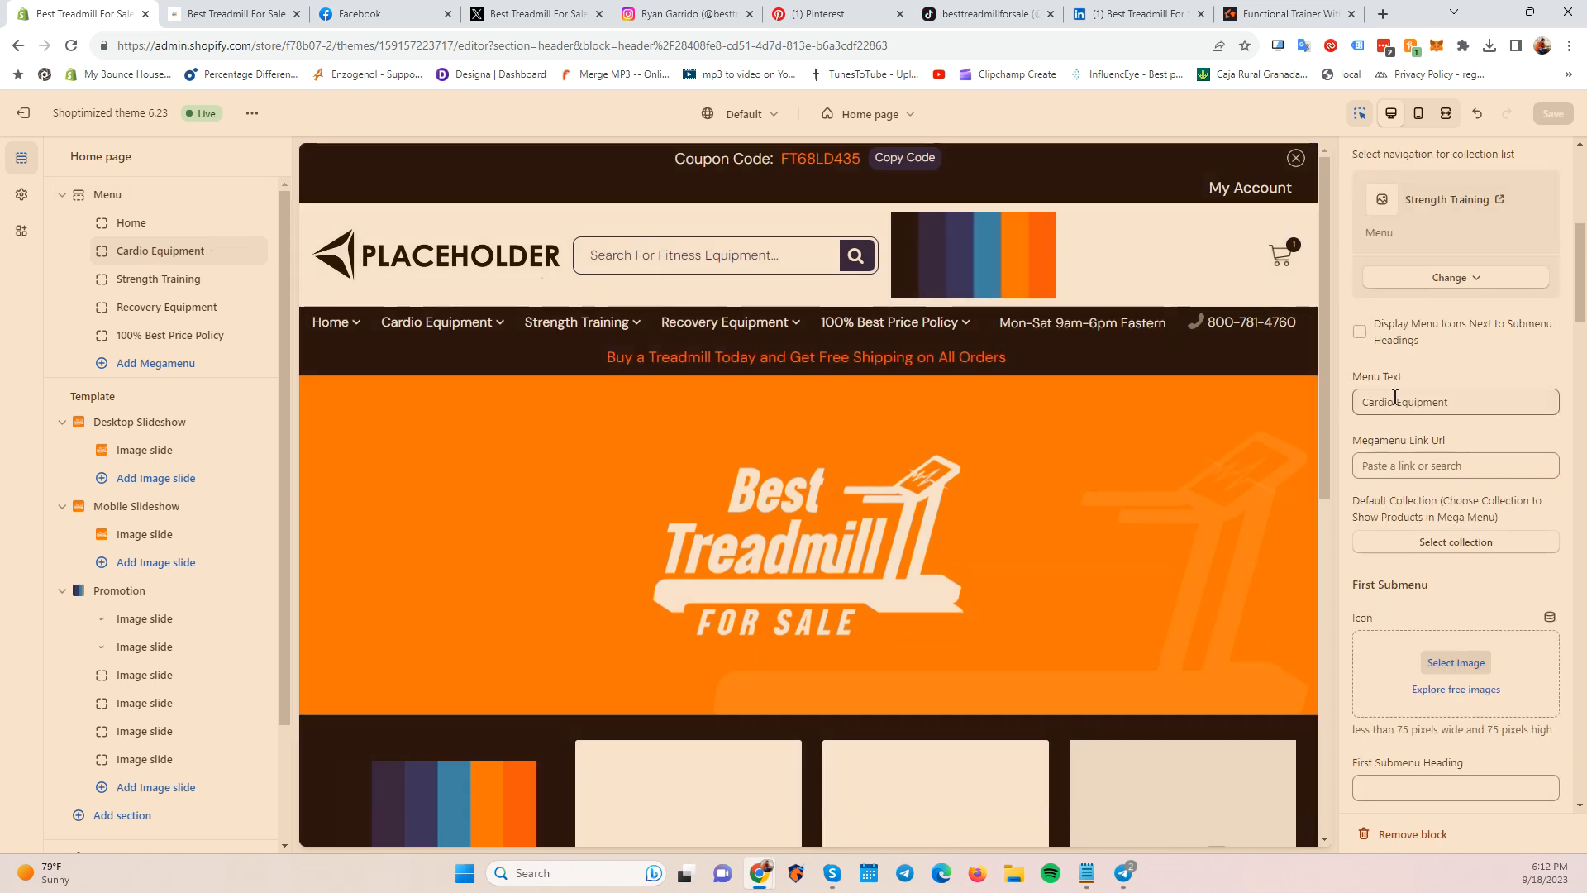
pyautogui.scroll(-4, 1458, 512)
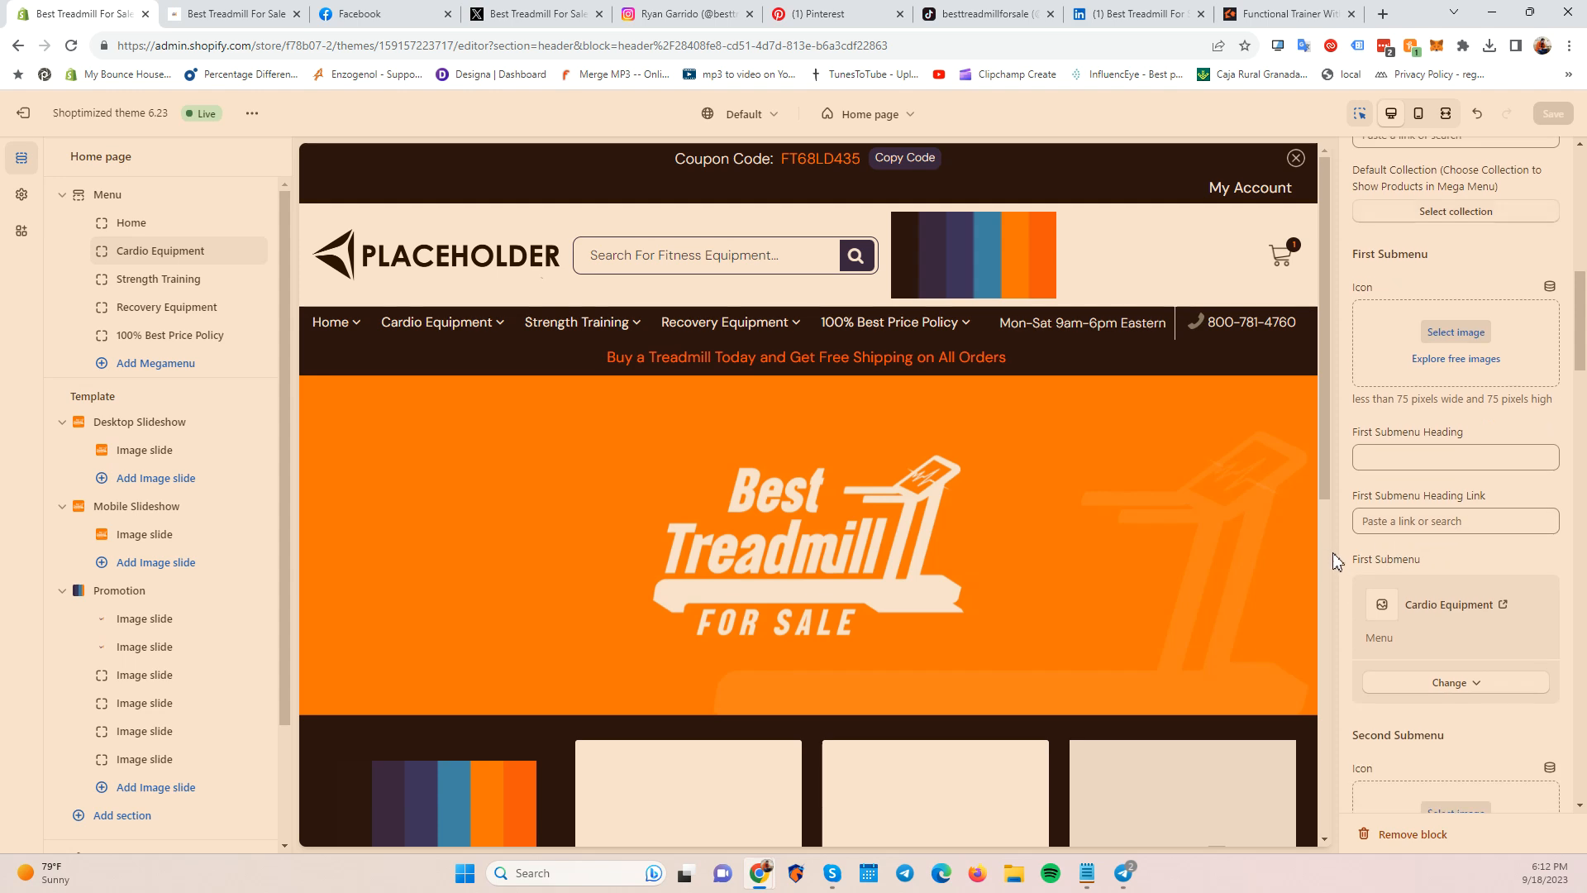
pyautogui.moveTo(1351, 562); pyautogui.dragTo(1423, 563)
pyautogui.scroll(3, 1378, 558)
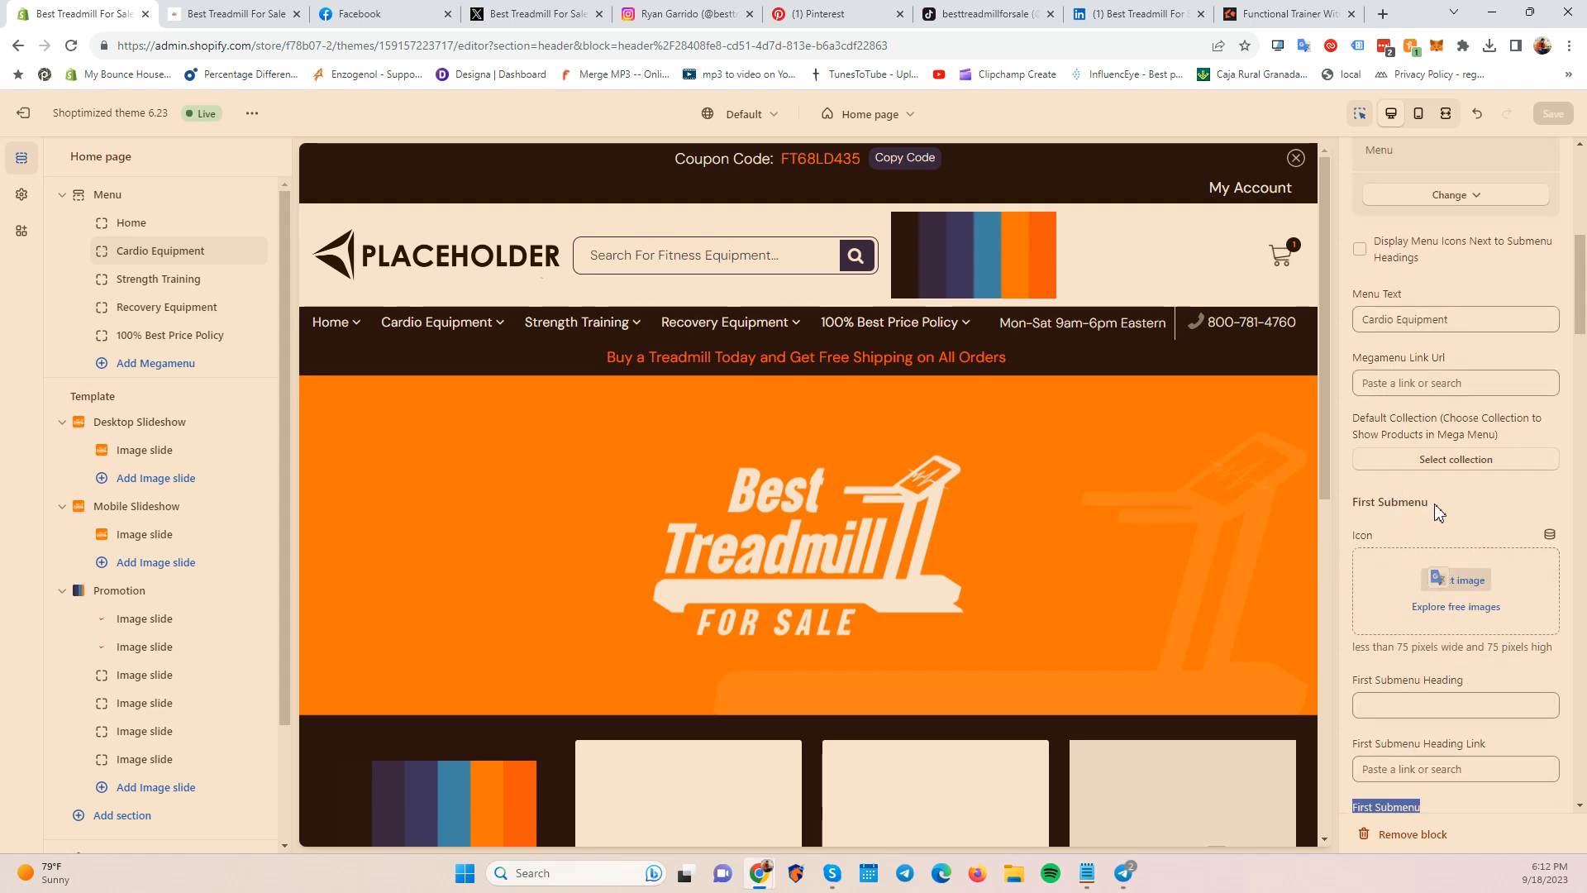
pyautogui.scroll(3, 1381, 506)
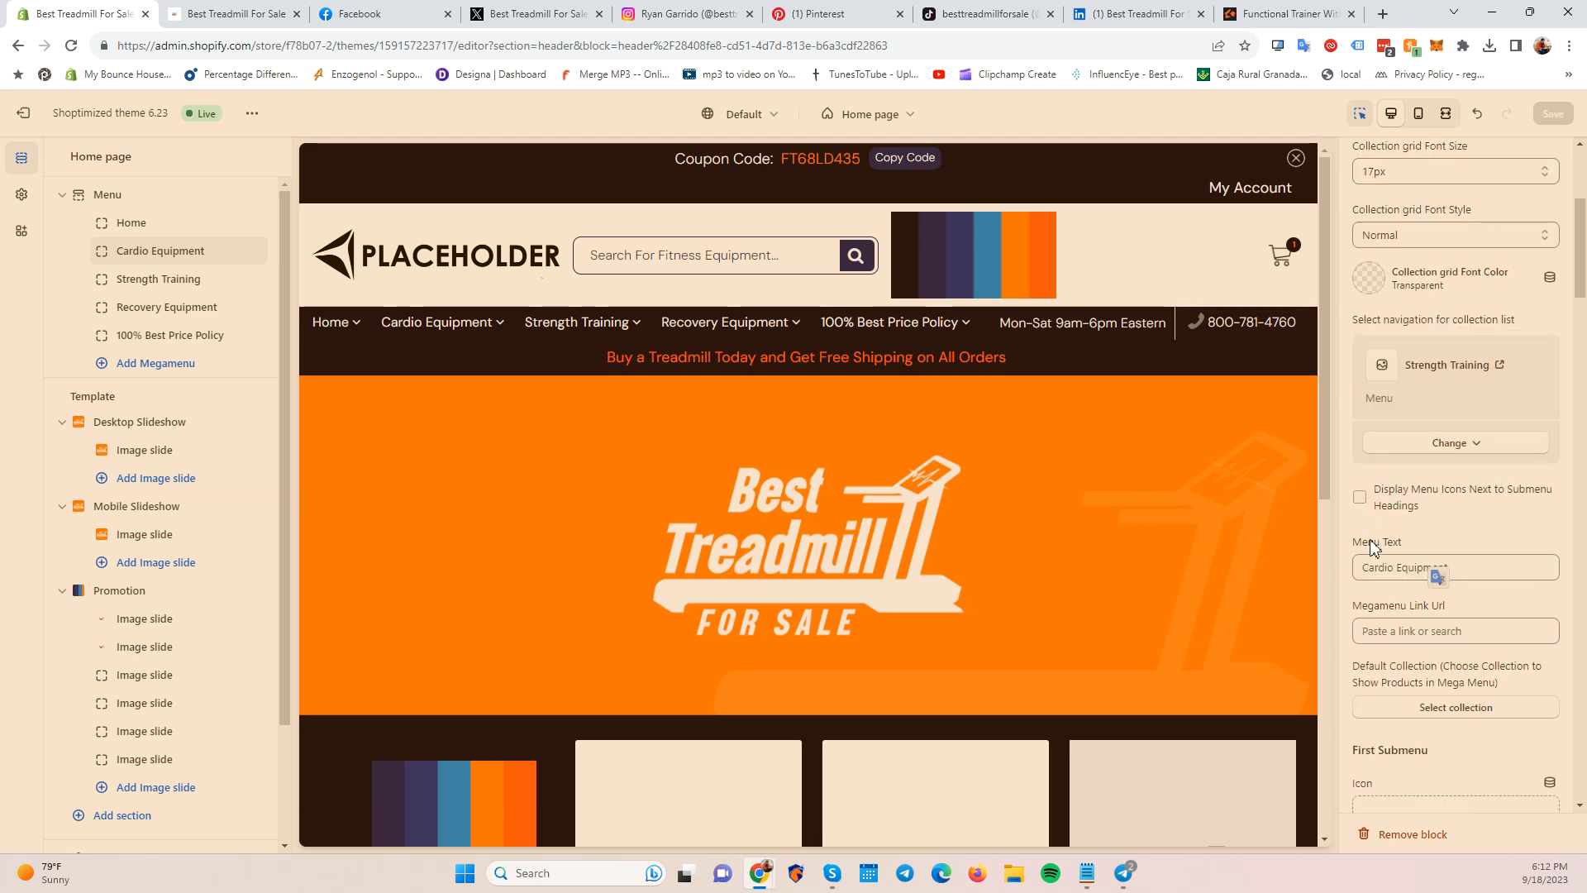
pyautogui.click(1437, 562)
pyautogui.click(1459, 563)
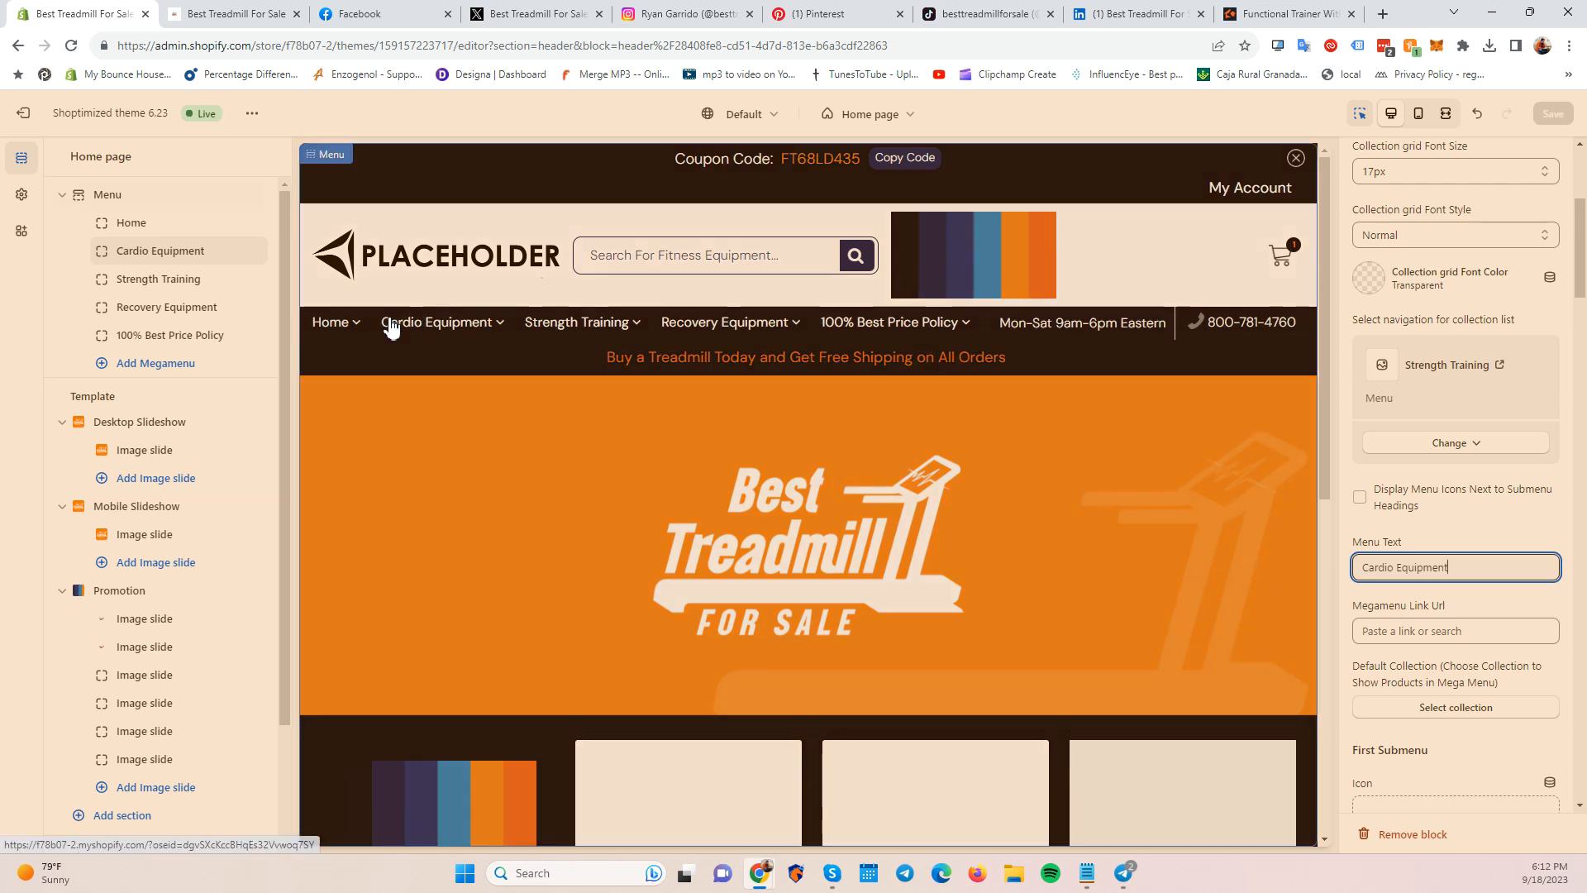
pyautogui.moveTo(1460, 567); pyautogui.dragTo(1337, 572)
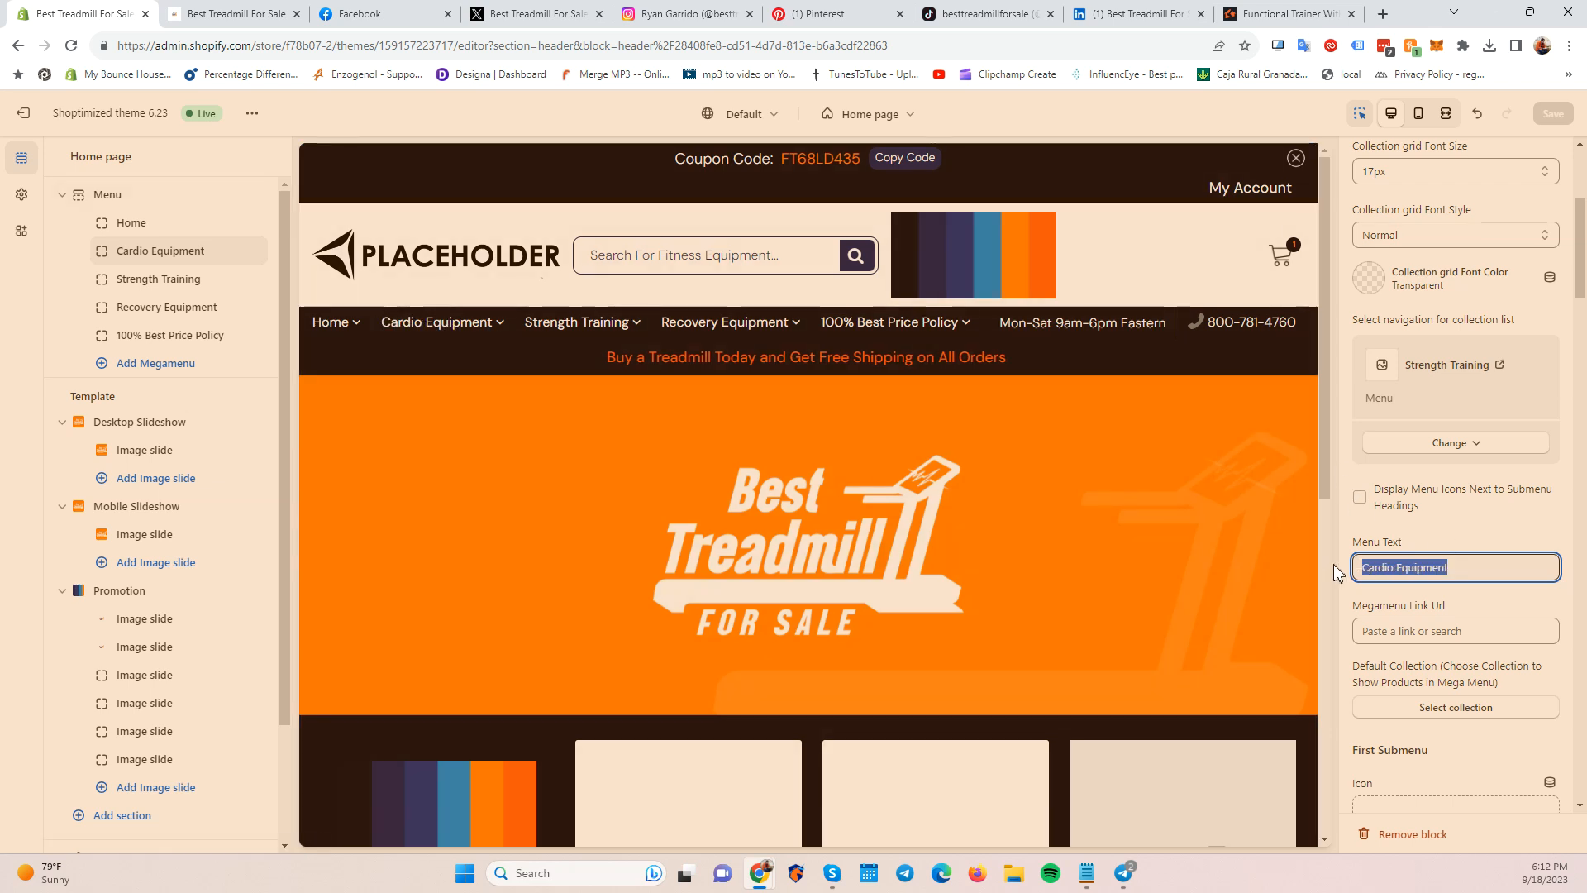
pyautogui.scroll(4, 1412, 533)
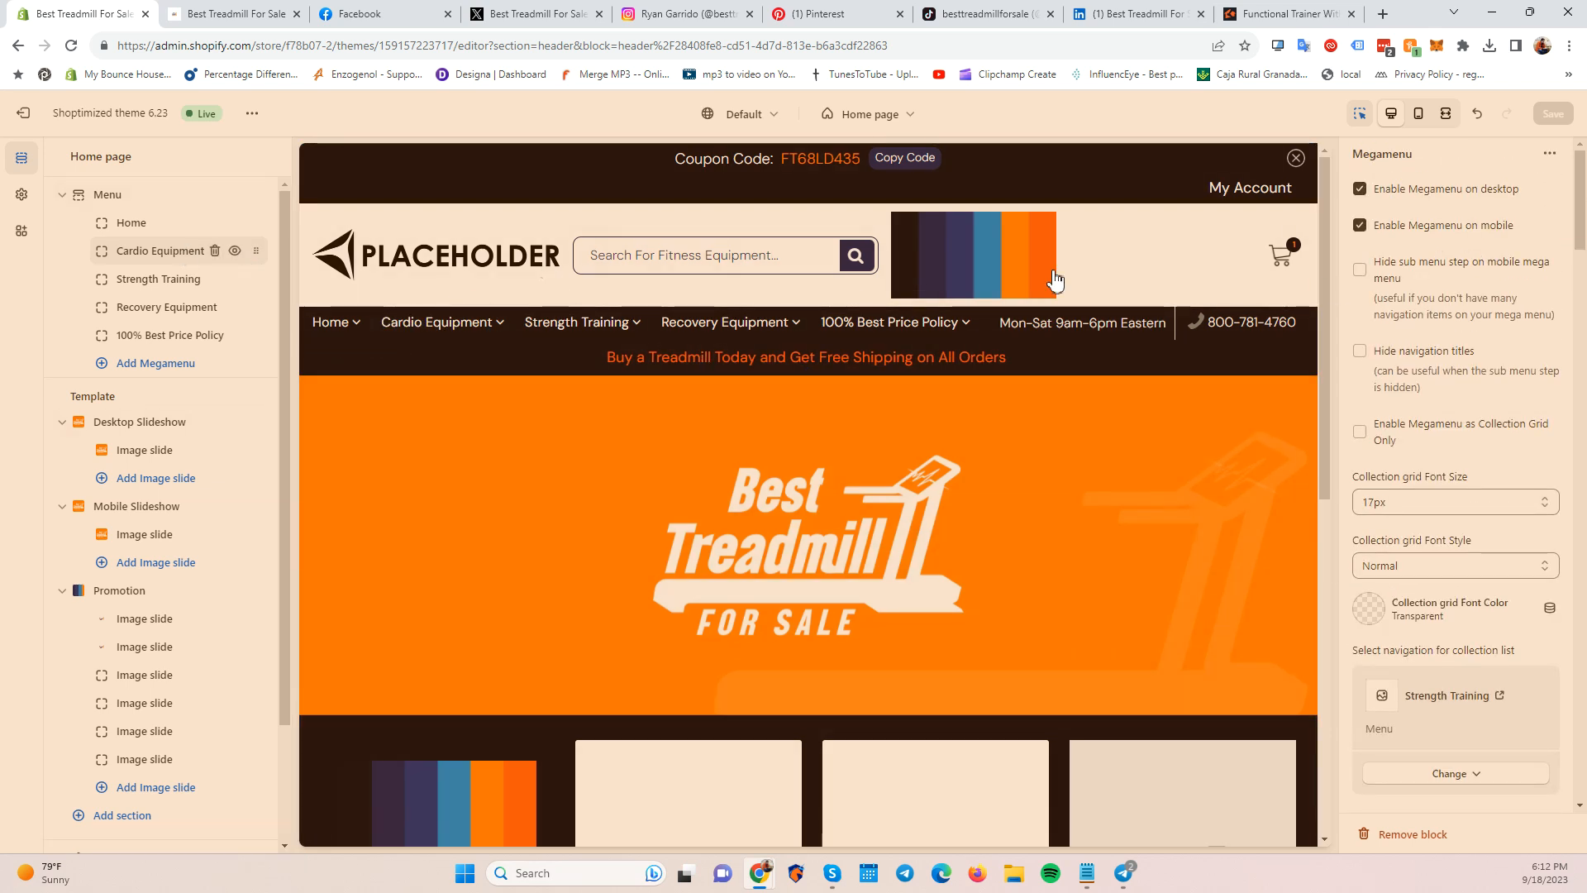
# Compare the Menu Text and First Submenu assignment of the Home megamenu block with those of the Cardio Equipment block.
pyautogui.click(142, 221)
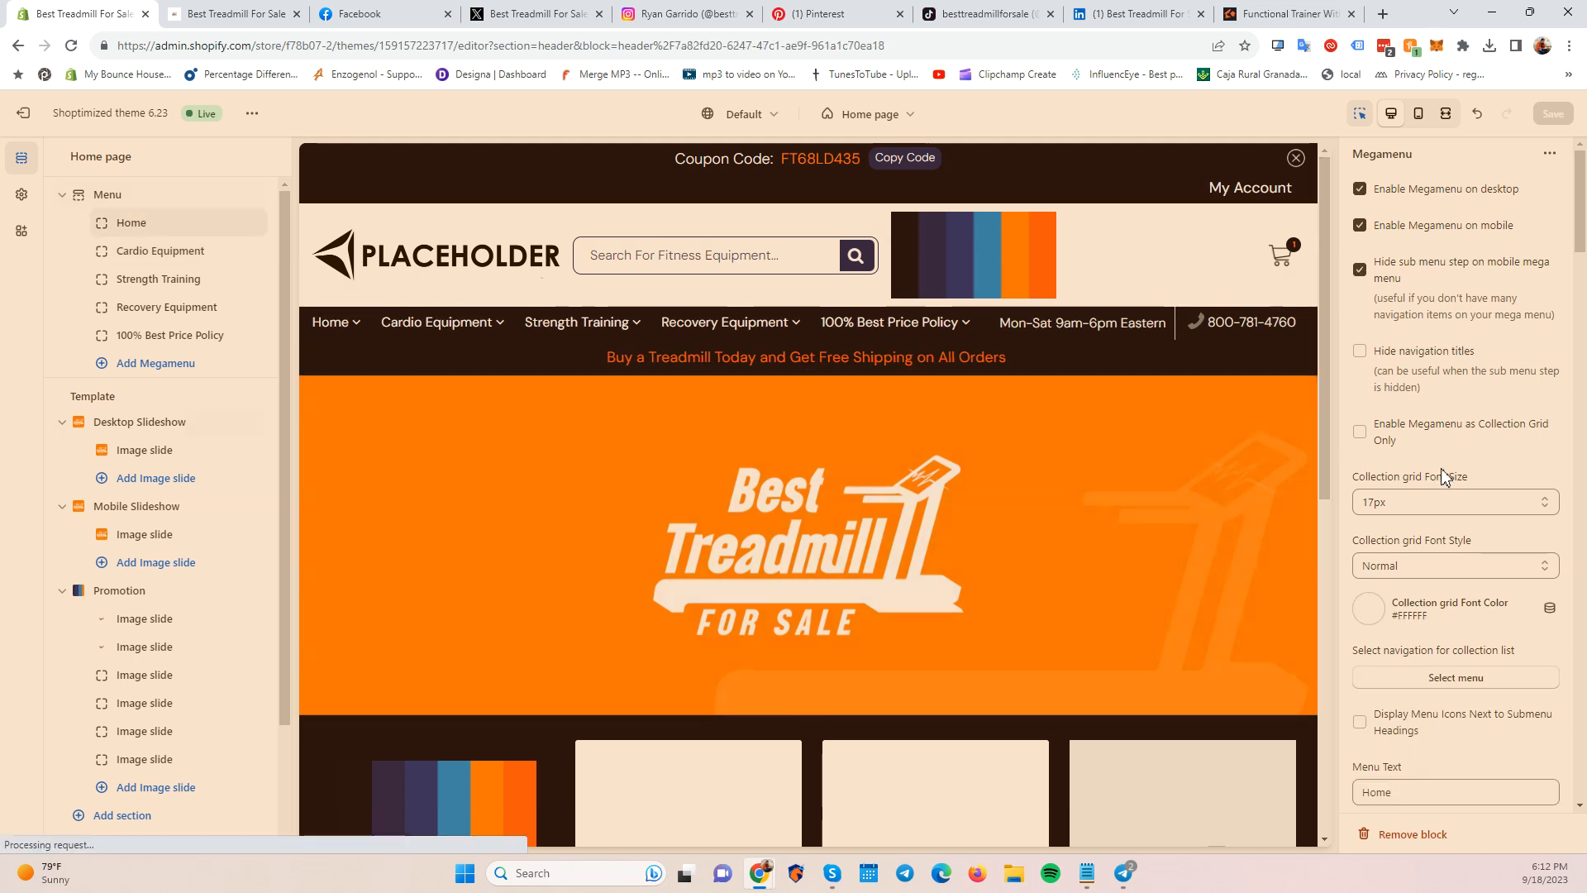
pyautogui.scroll(-3, 1447, 469)
pyautogui.doubleClick(1365, 545)
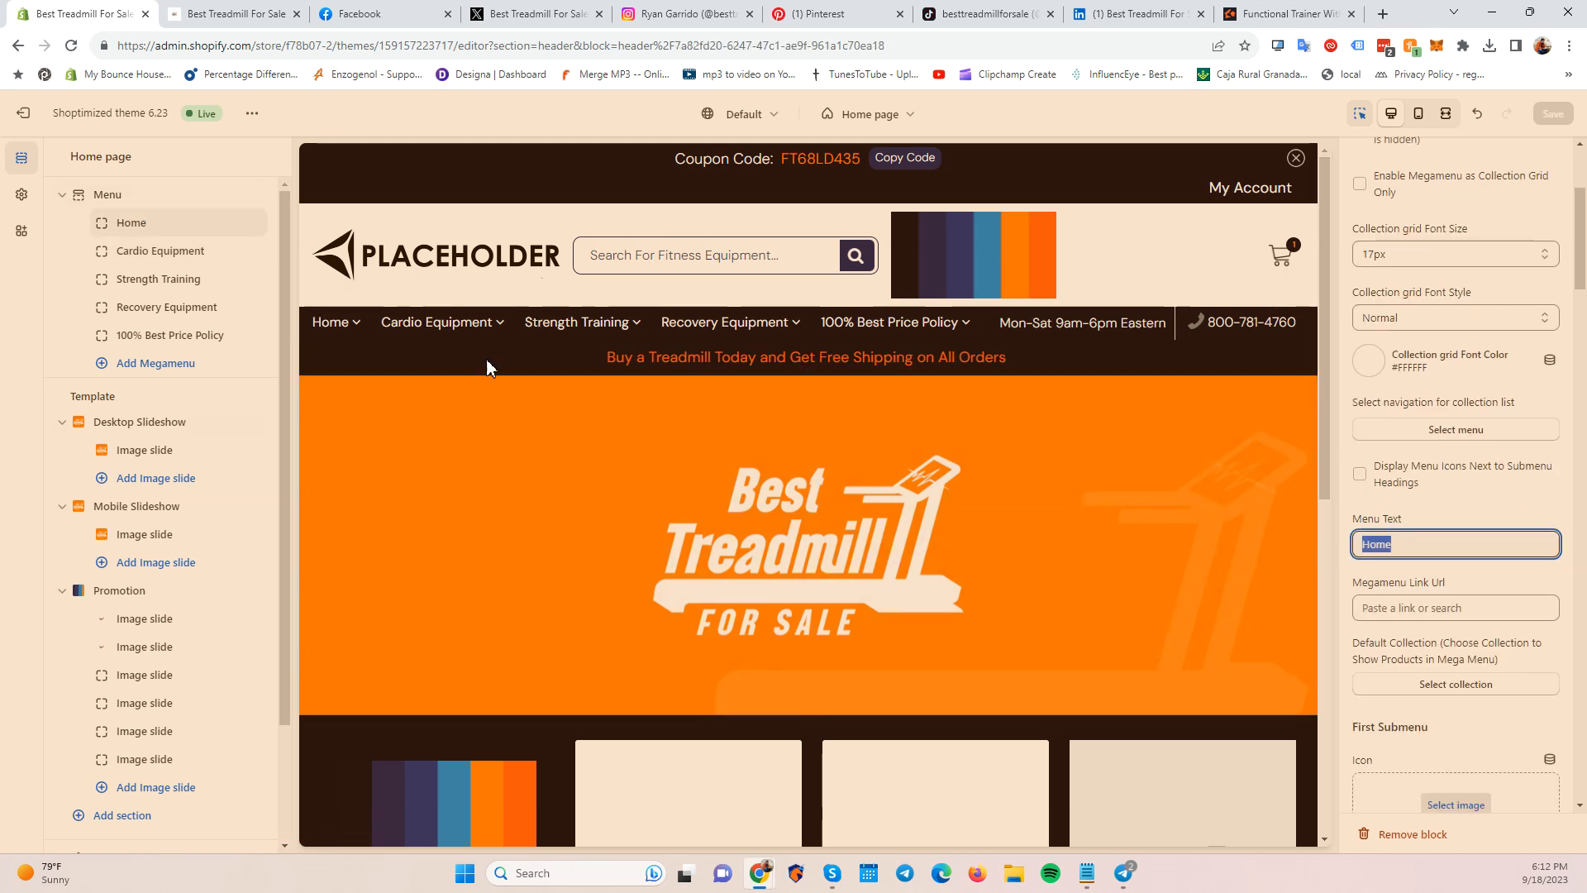
pyautogui.scroll(-3, 1454, 610)
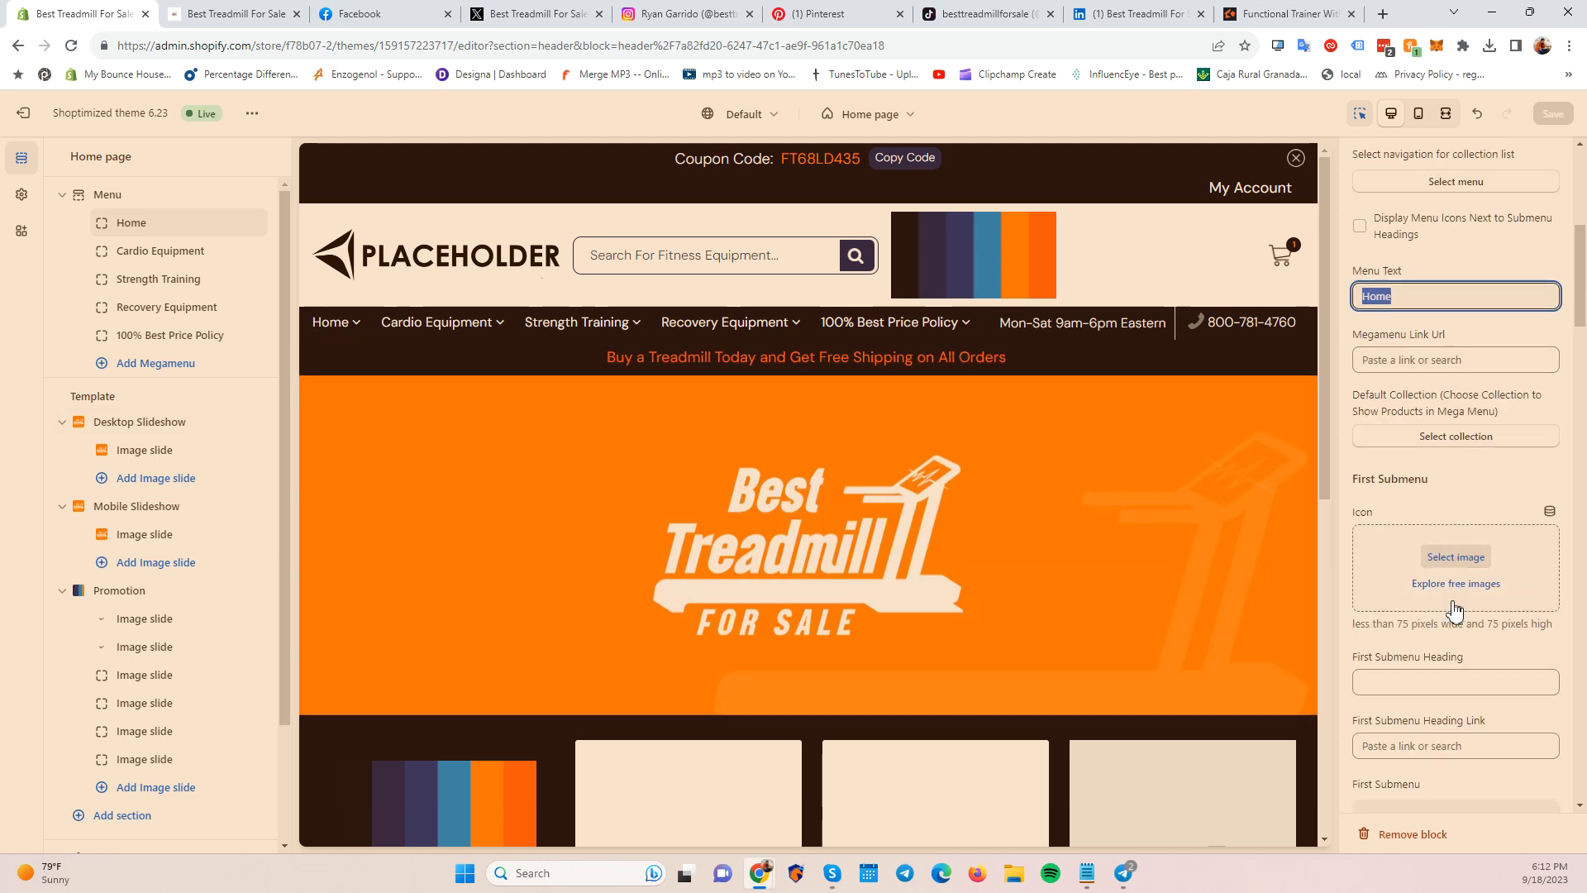
pyautogui.scroll(-3, 1438, 620)
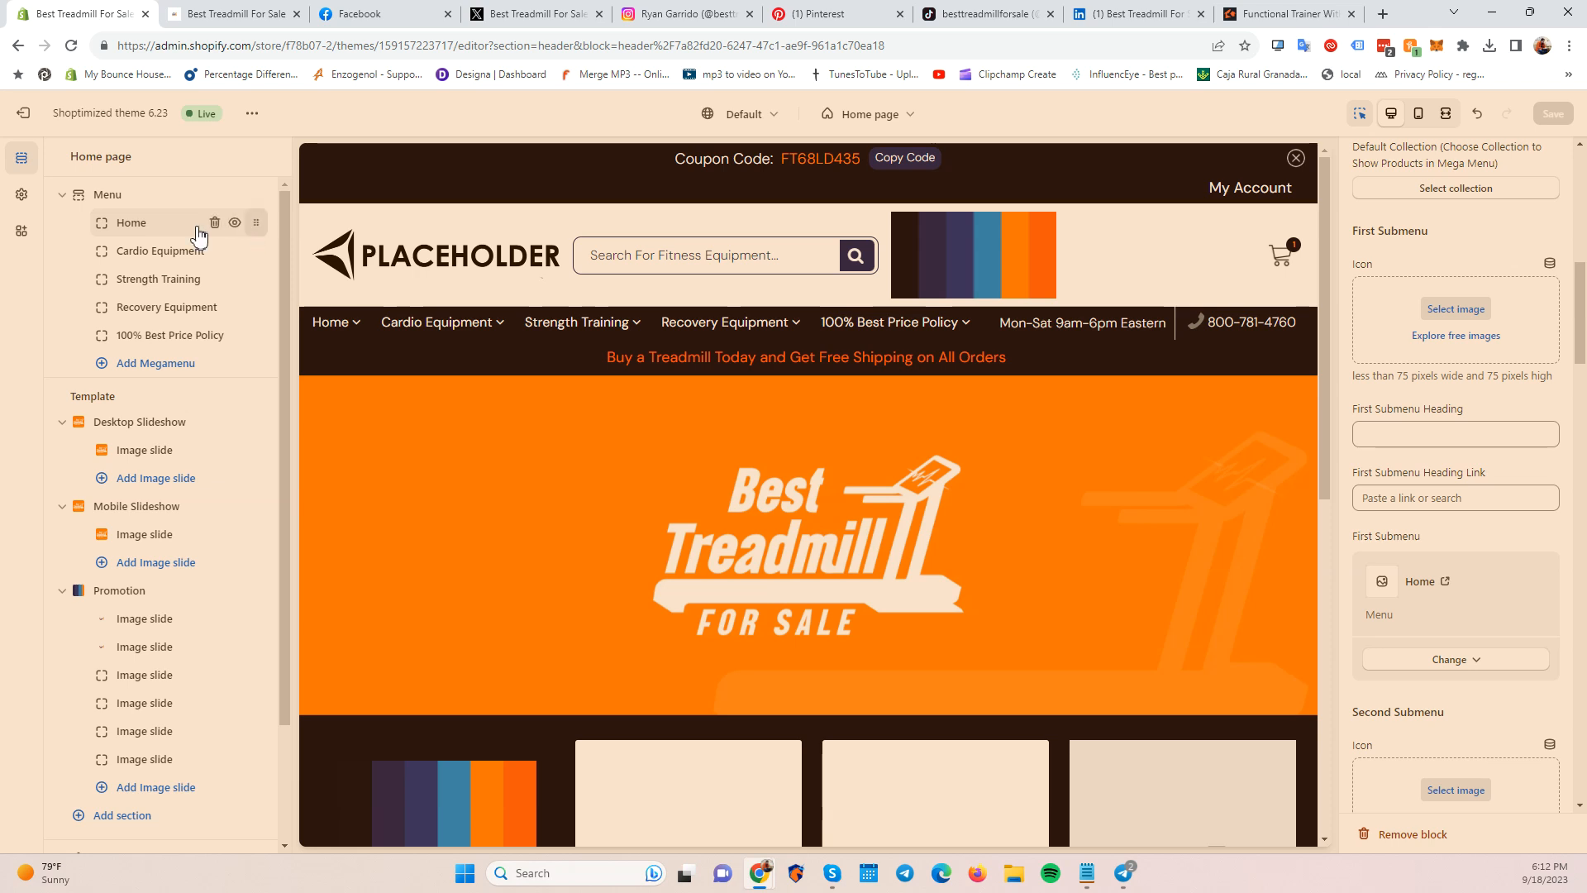
pyautogui.click(148, 250)
pyautogui.scroll(2, 1421, 545)
pyautogui.scroll(3, 1421, 545)
pyautogui.moveTo(1470, 401); pyautogui.dragTo(1349, 405)
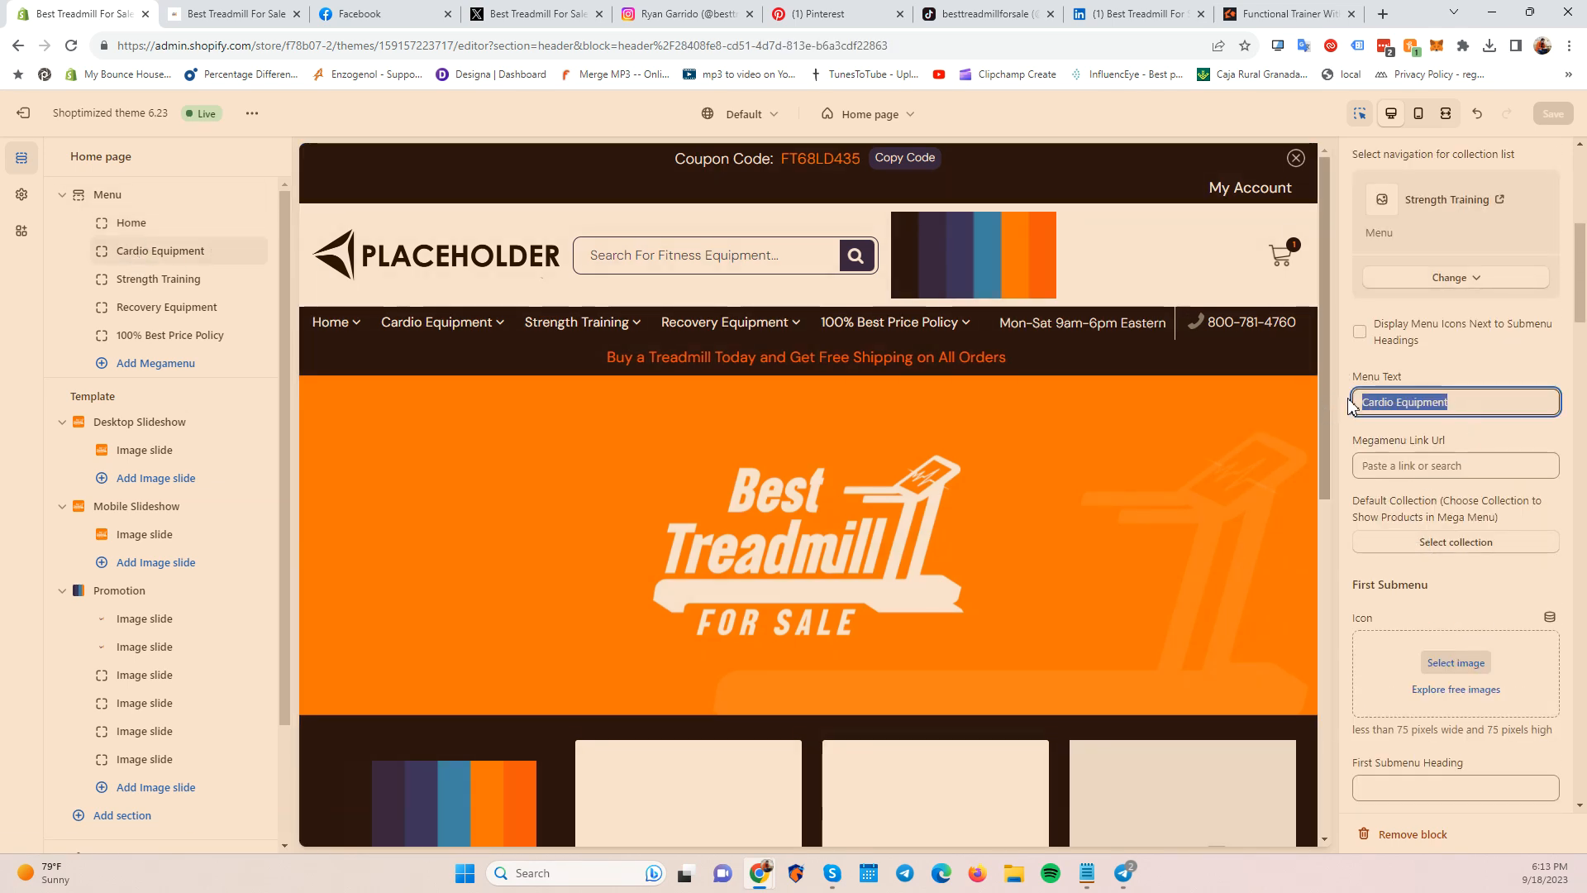
pyautogui.scroll(-5, 1410, 626)
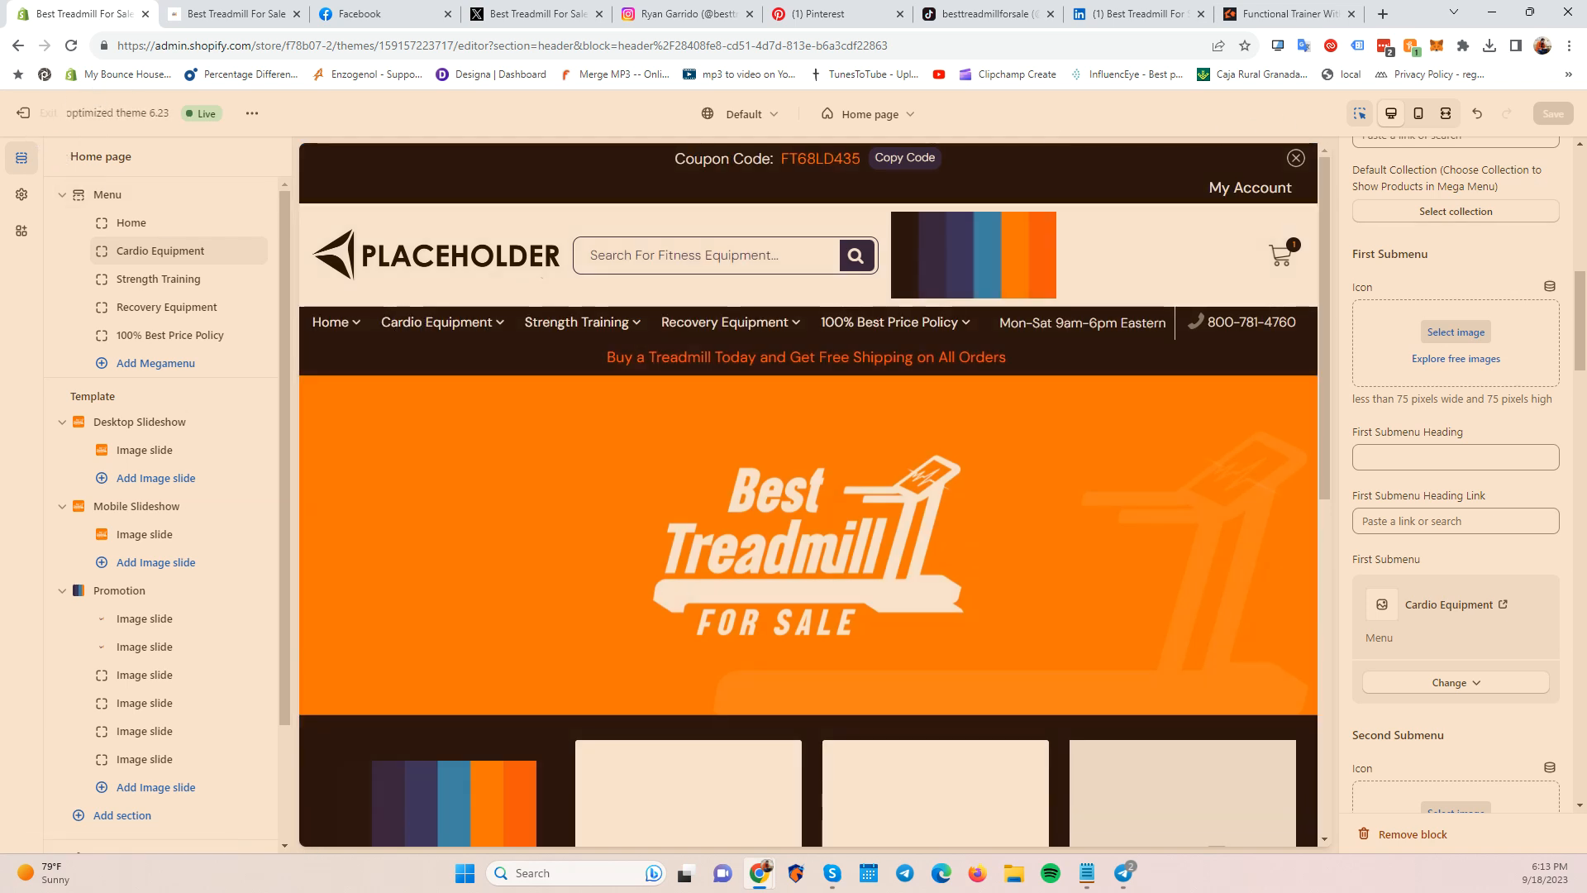
# Leave the theme editor, open the store's Navigation page and review the items of the Cardio Equipment menu.
pyautogui.click(23, 113)
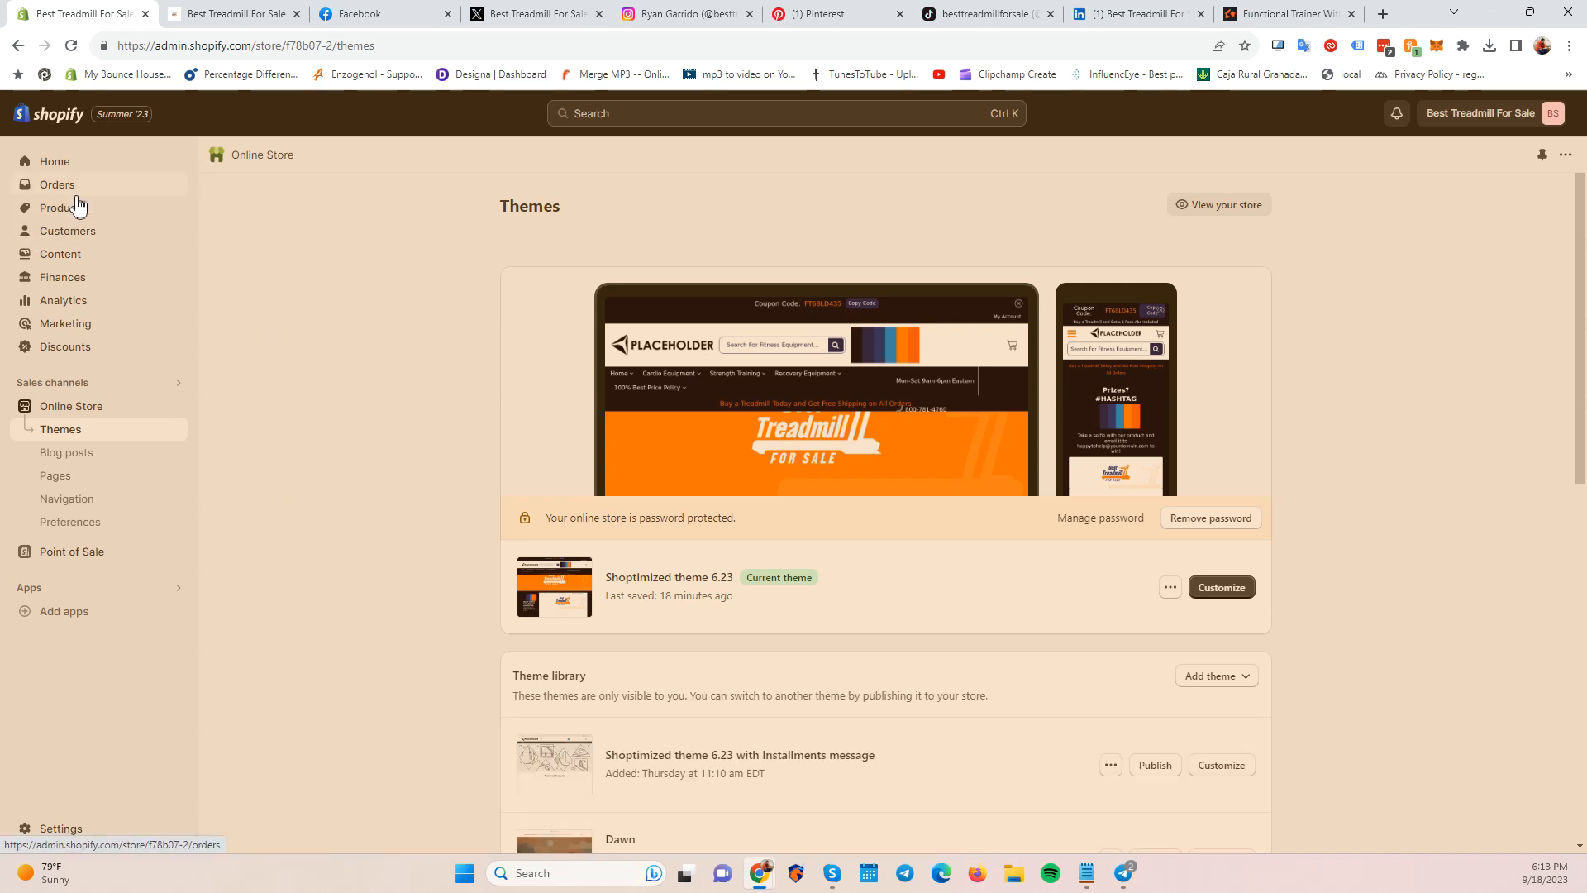
pyautogui.click(116, 511)
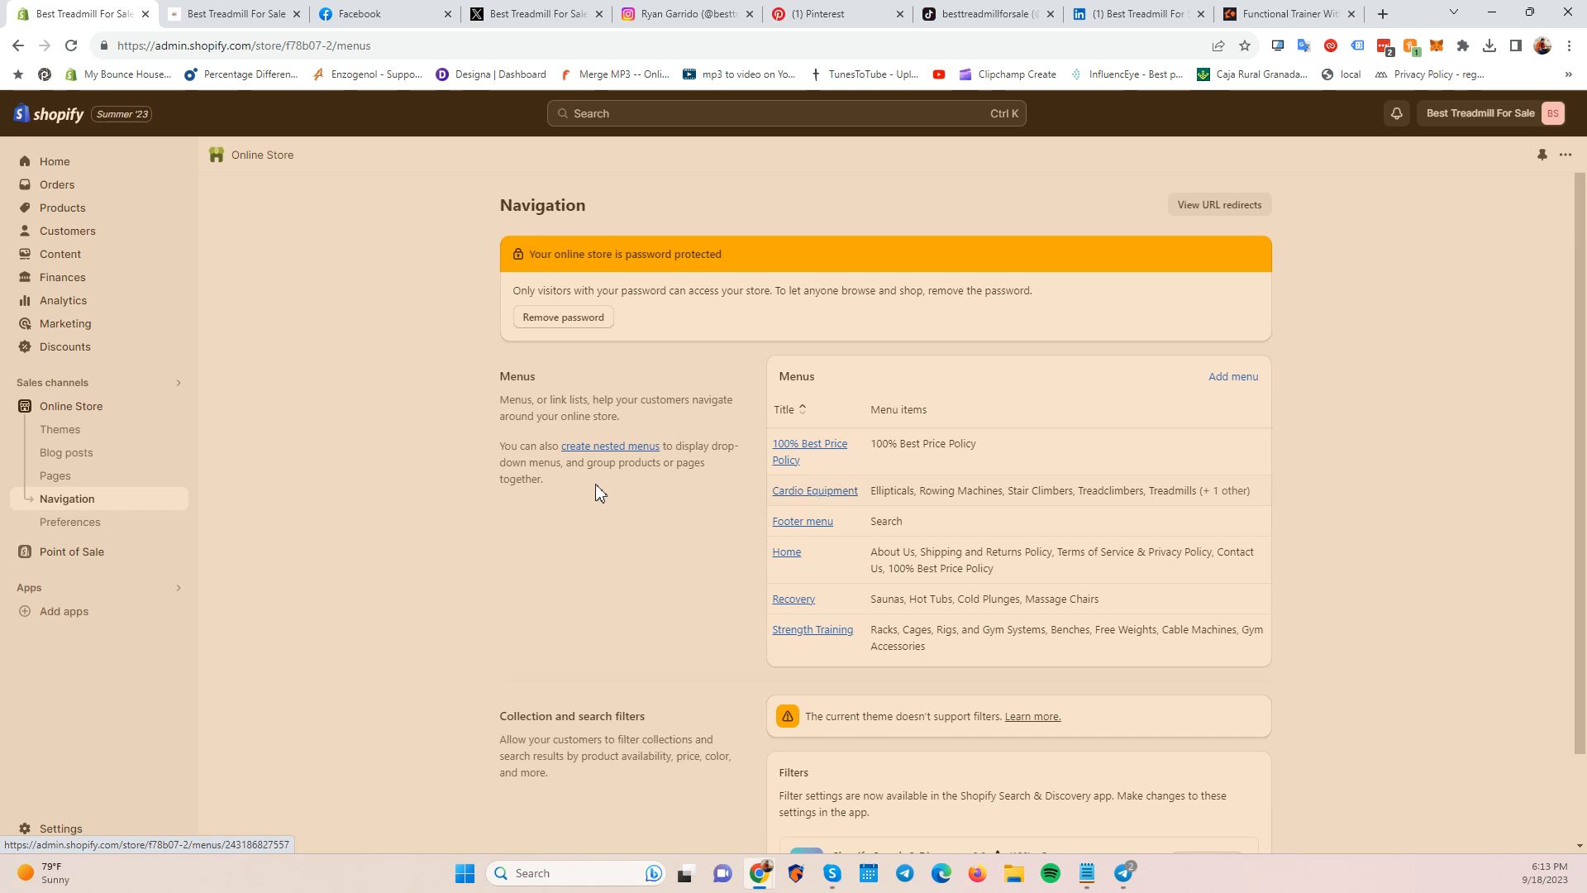
pyautogui.click(829, 499)
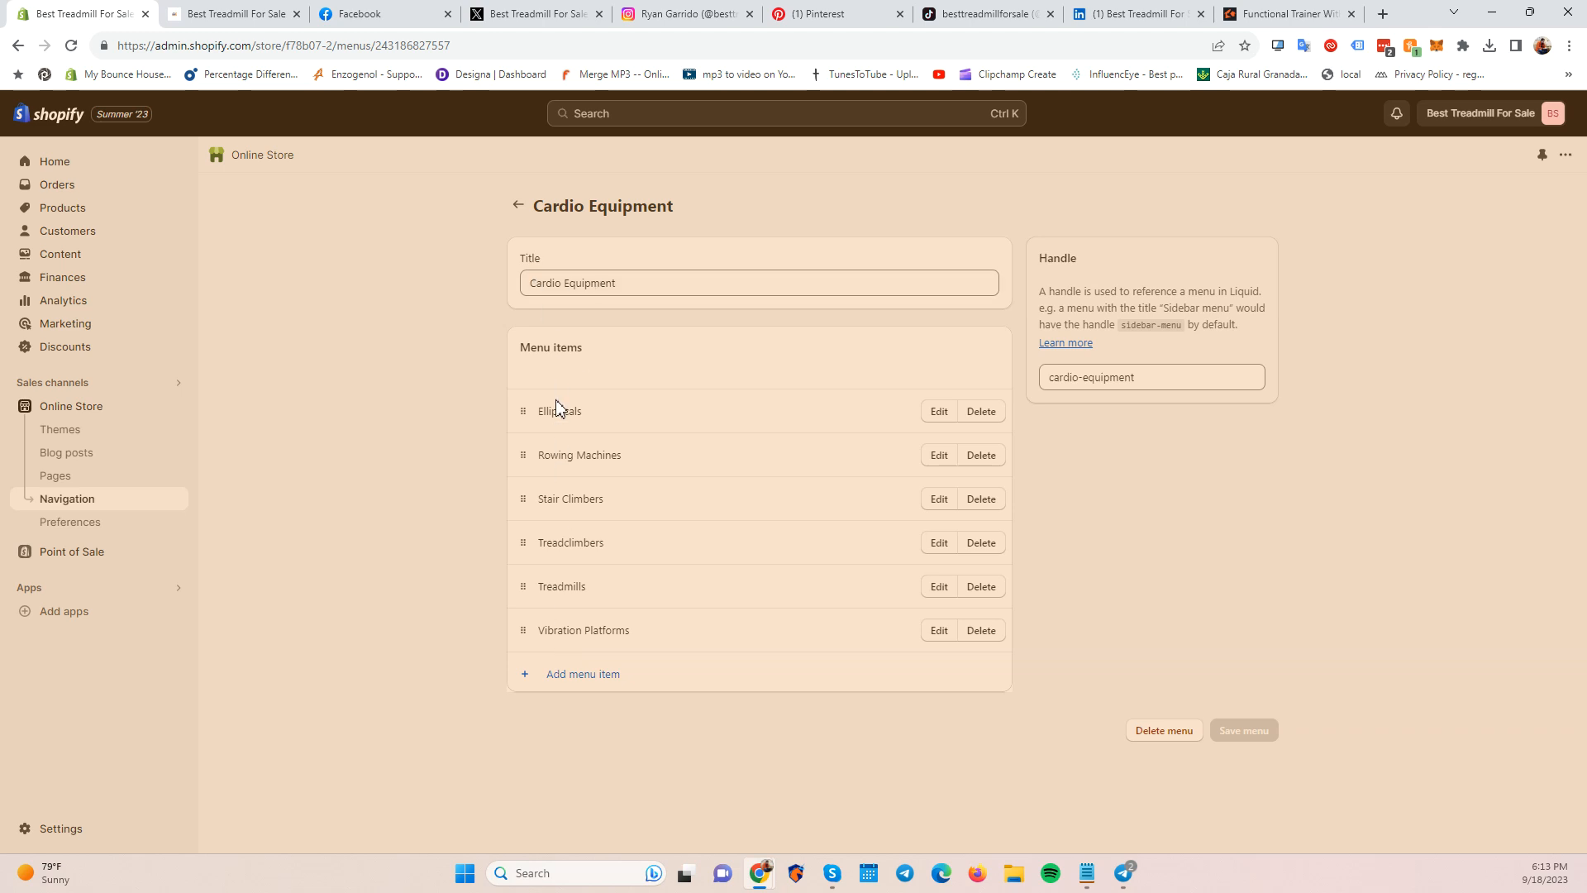
pyautogui.click(519, 206)
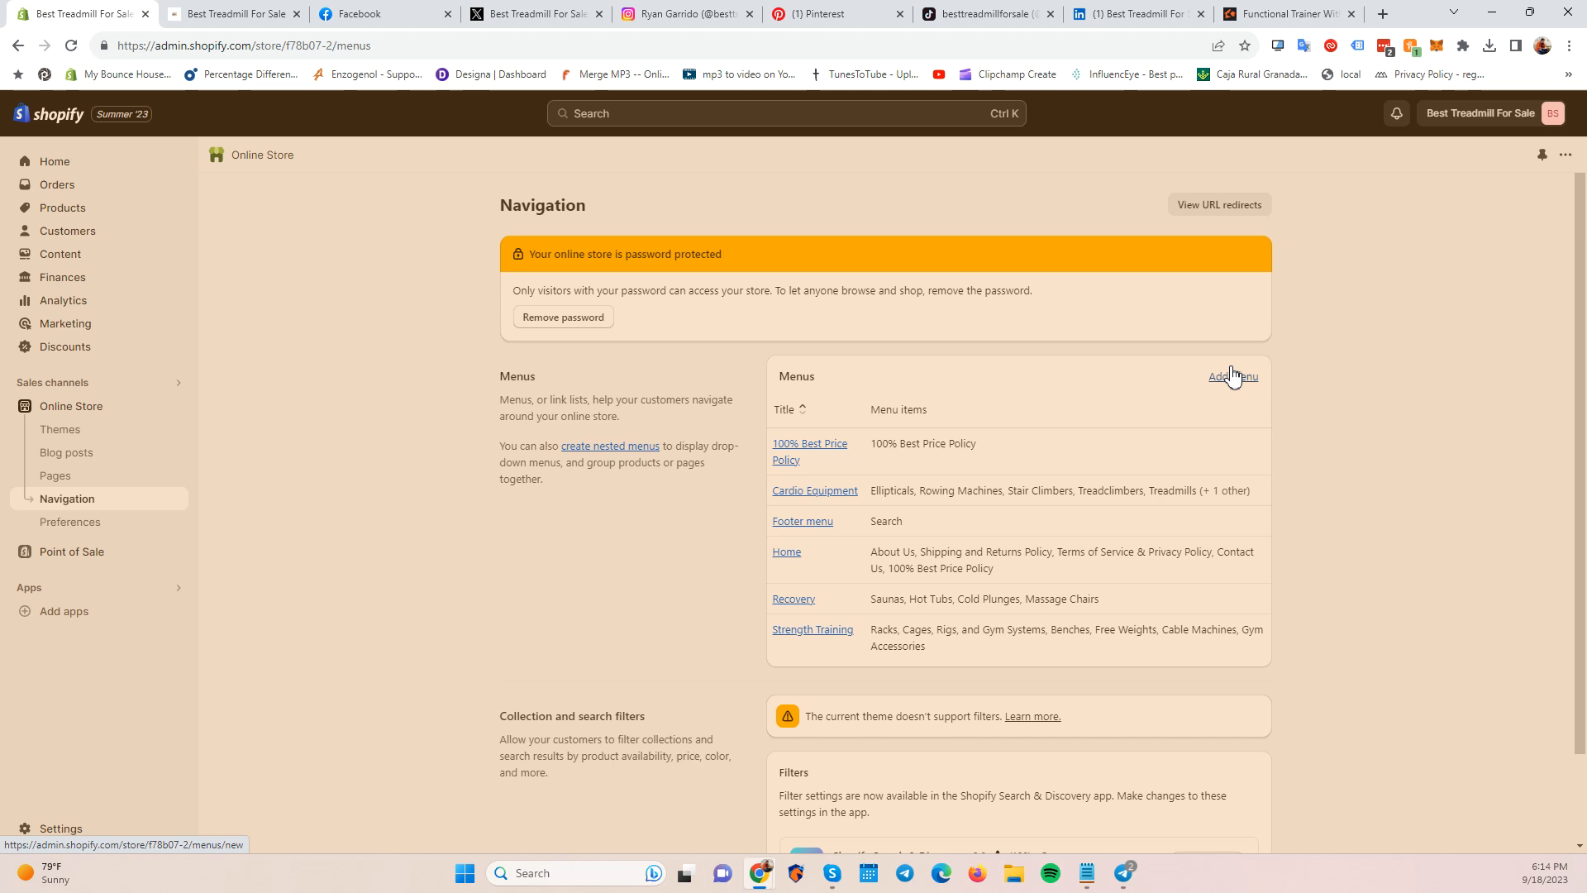
# Start a new navigation menu titled "Cardio Equipment".
pyautogui.click(1233, 376)
pyautogui.click(691, 285)
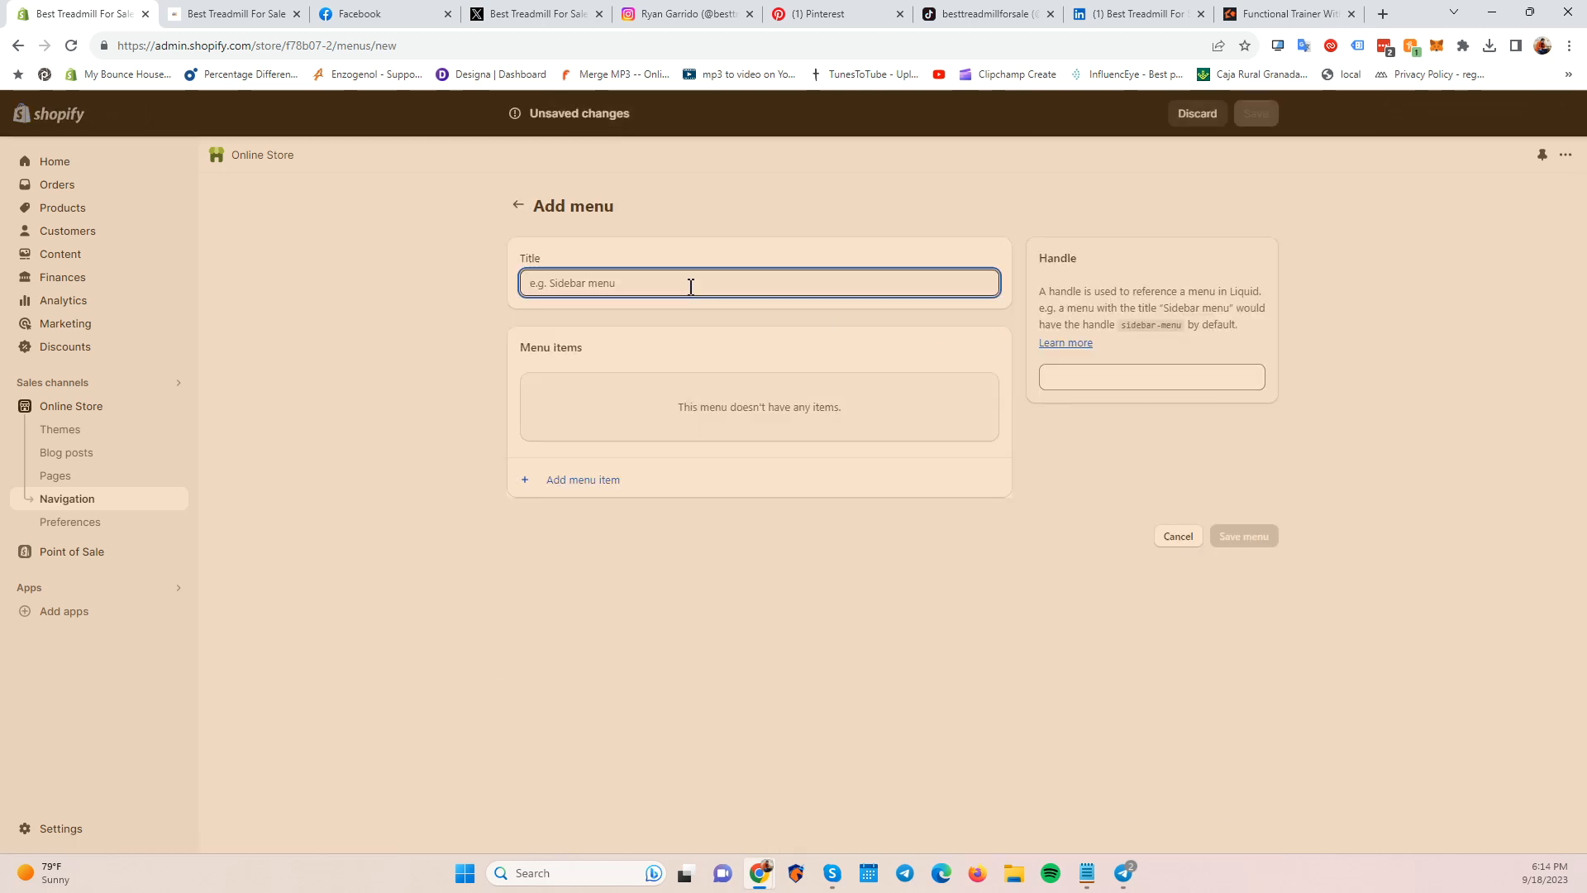
pyautogui.write('Cardio Equipment')
pyautogui.press('Tab')
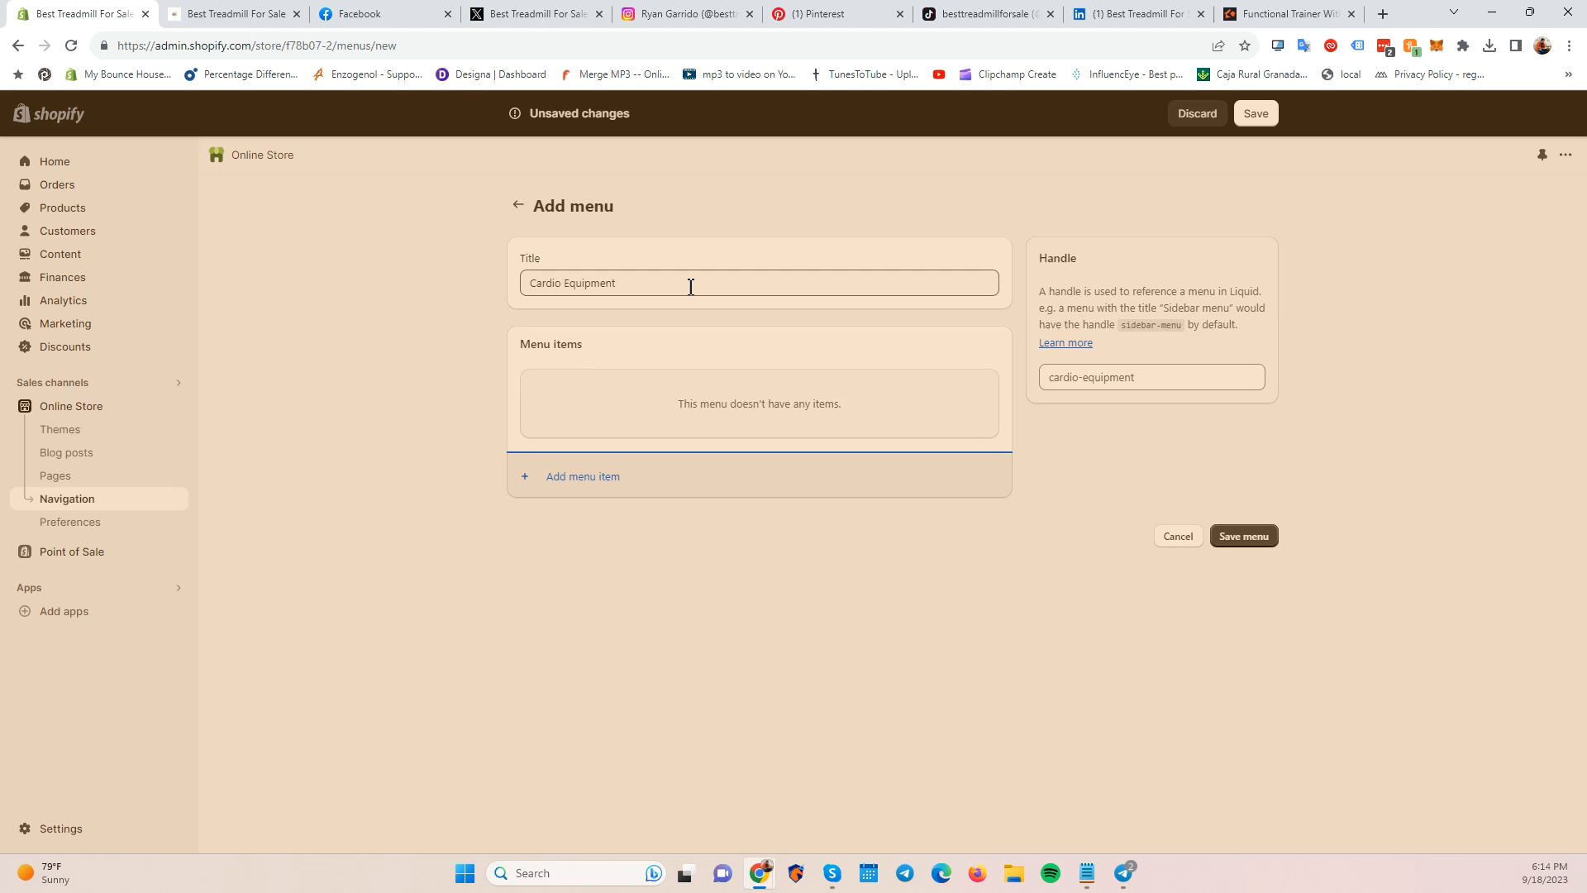
# Begin a menu item named "Cardio Equipment" and link it to the Ellipticals collection.
pyautogui.click(601, 476)
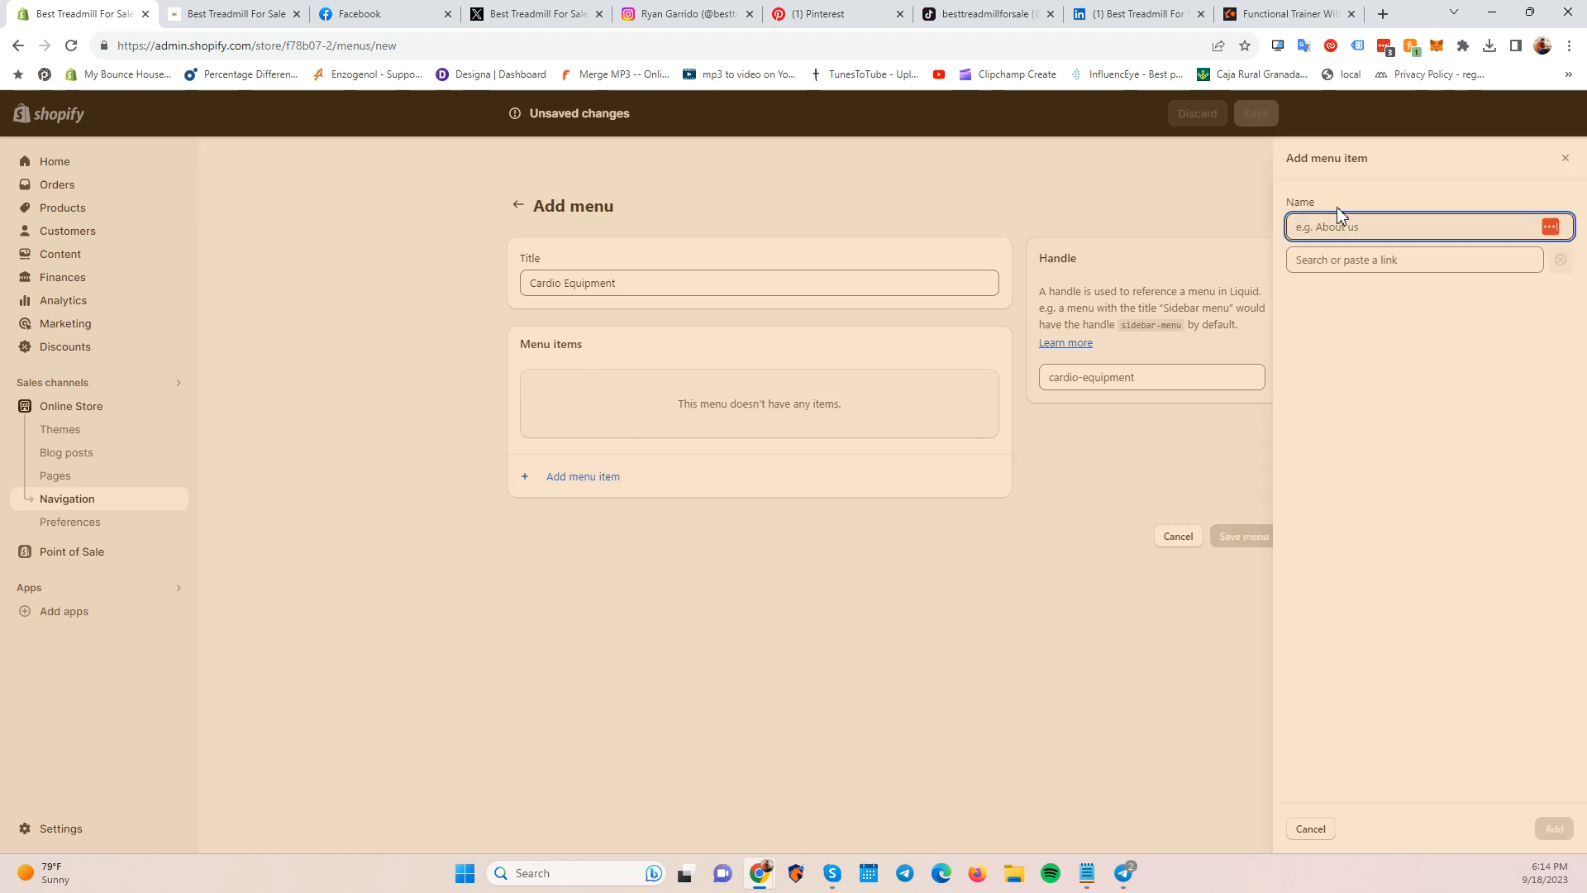
pyautogui.click(1341, 224)
pyautogui.write('Car')
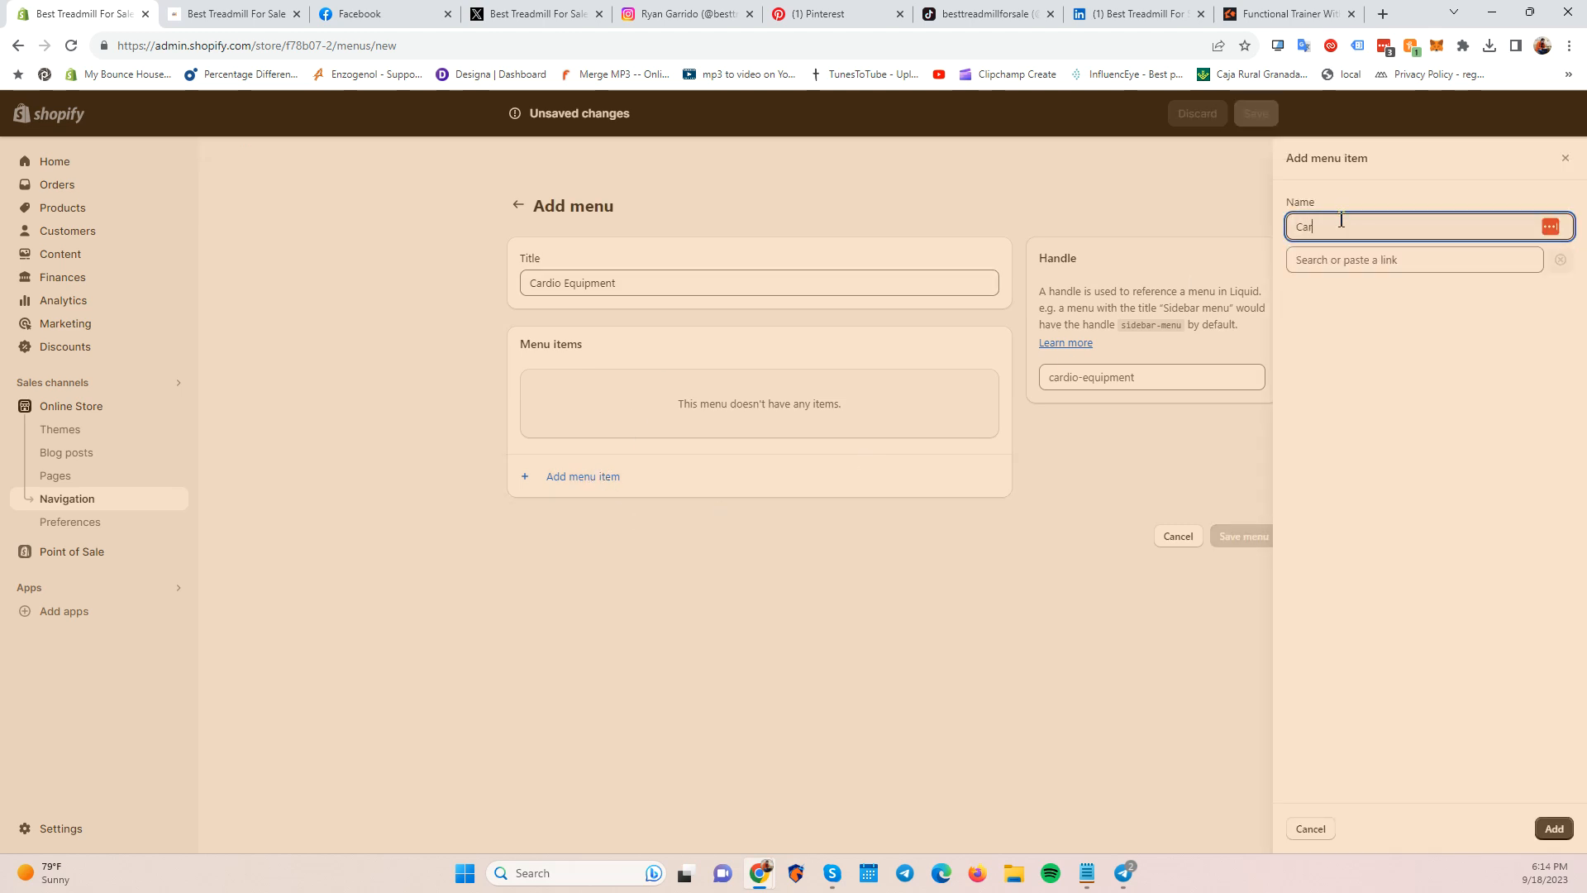
pyautogui.write('dio Equipment')
pyautogui.press('Tab')
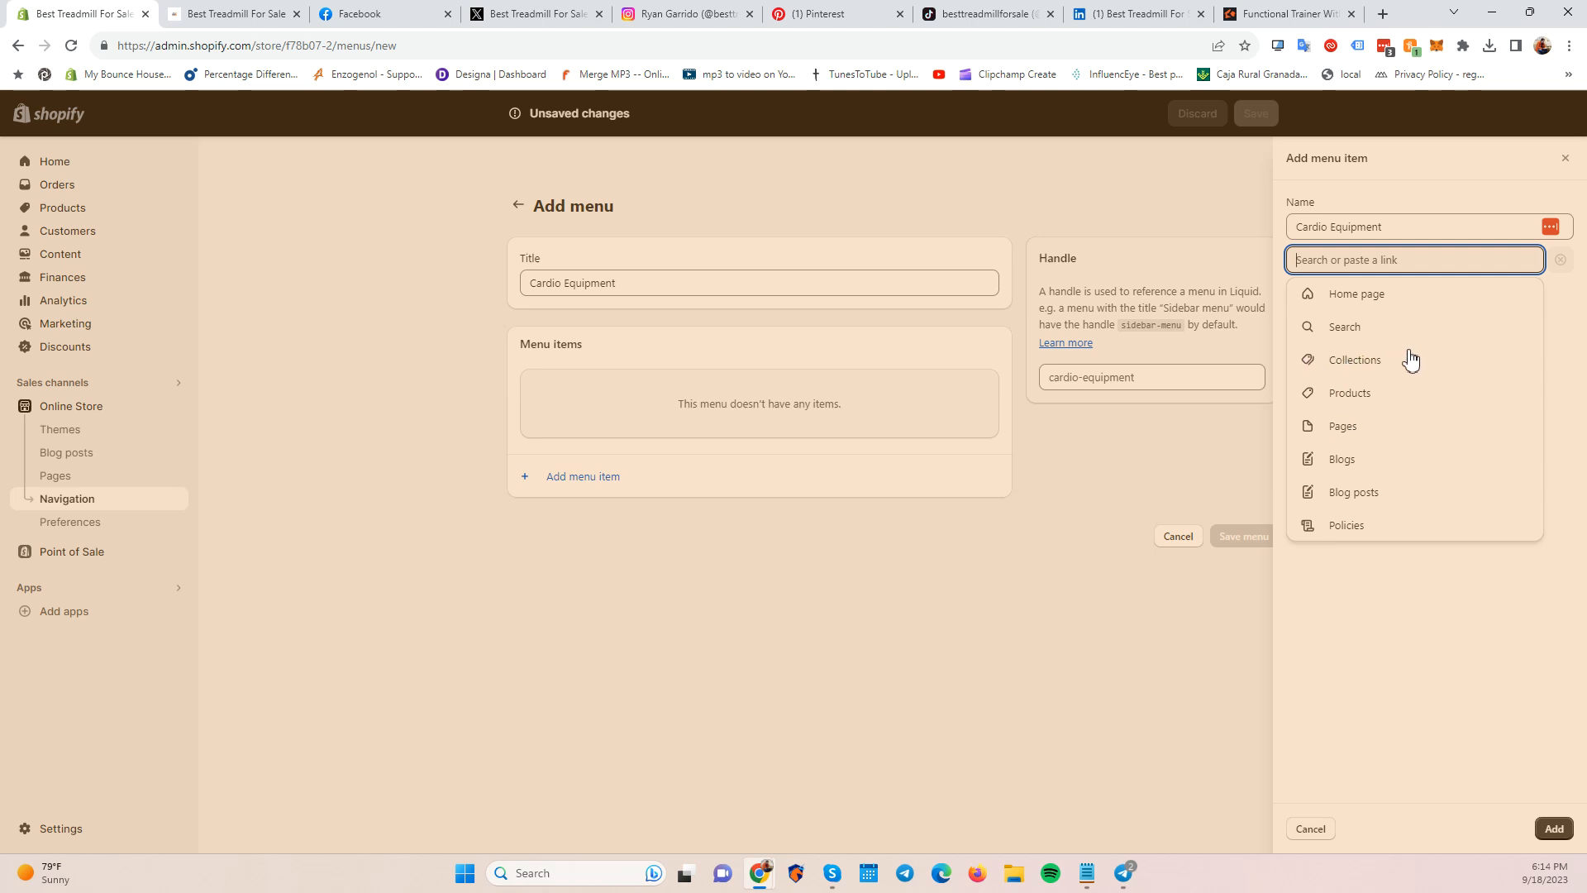
pyautogui.click(1334, 362)
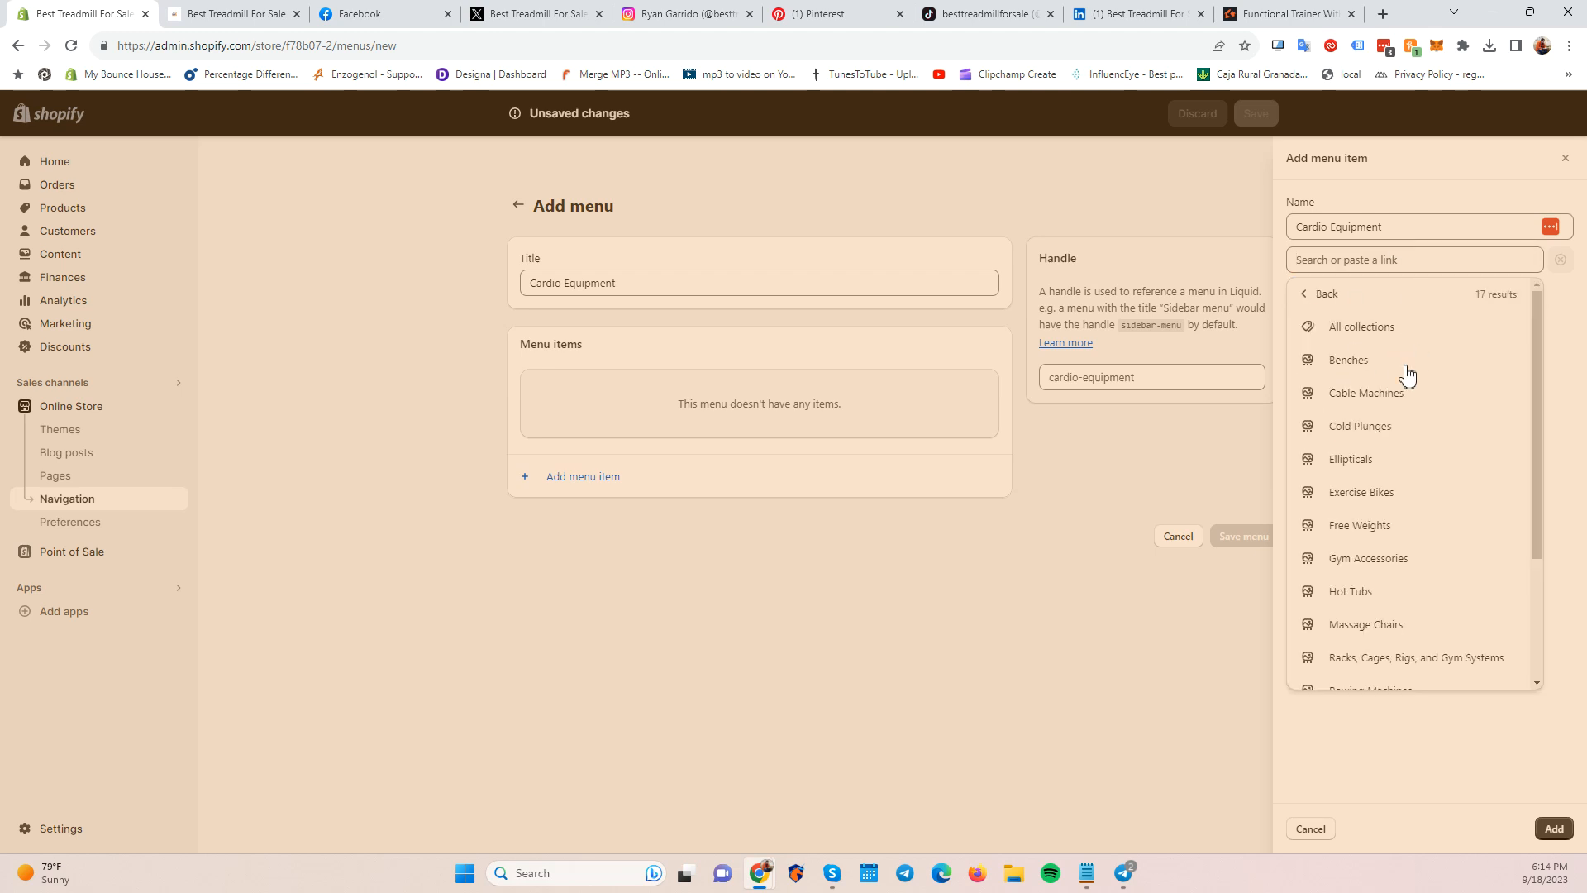
pyautogui.scroll(-3, 1380, 413)
pyautogui.scroll(3, 1349, 602)
pyautogui.click(1345, 460)
pyautogui.click(1346, 315)
# Rename the new menu item "Ellipticals", set its collection tag filter to "Ellipticals" and add it to the menu.
pyautogui.click(1389, 236)
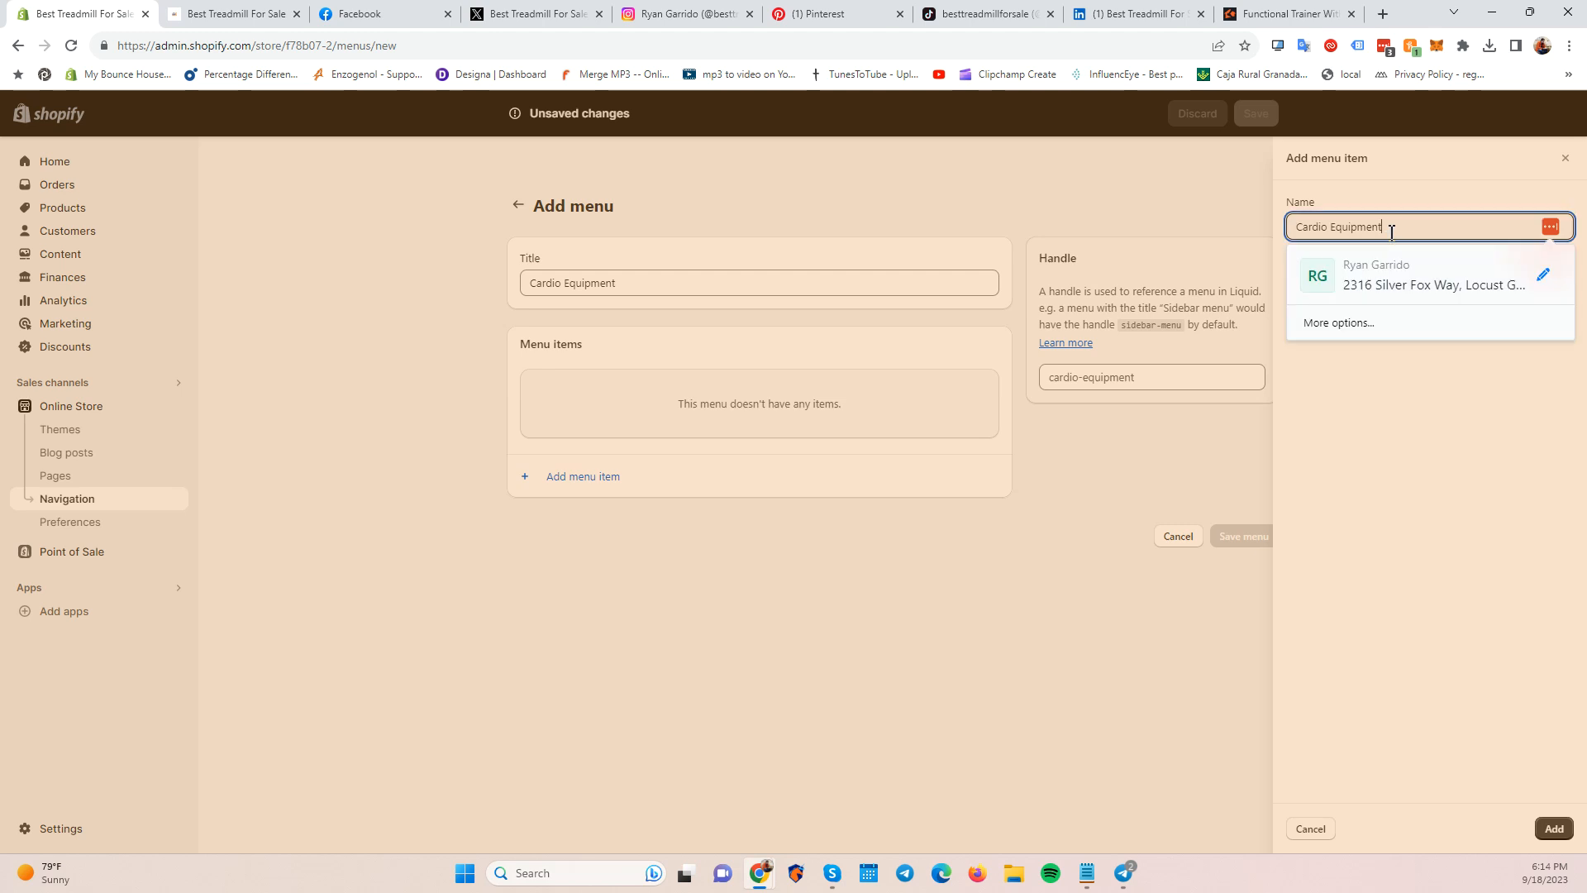
pyautogui.click(1402, 219)
pyautogui.click(1406, 224)
pyautogui.click(1406, 198)
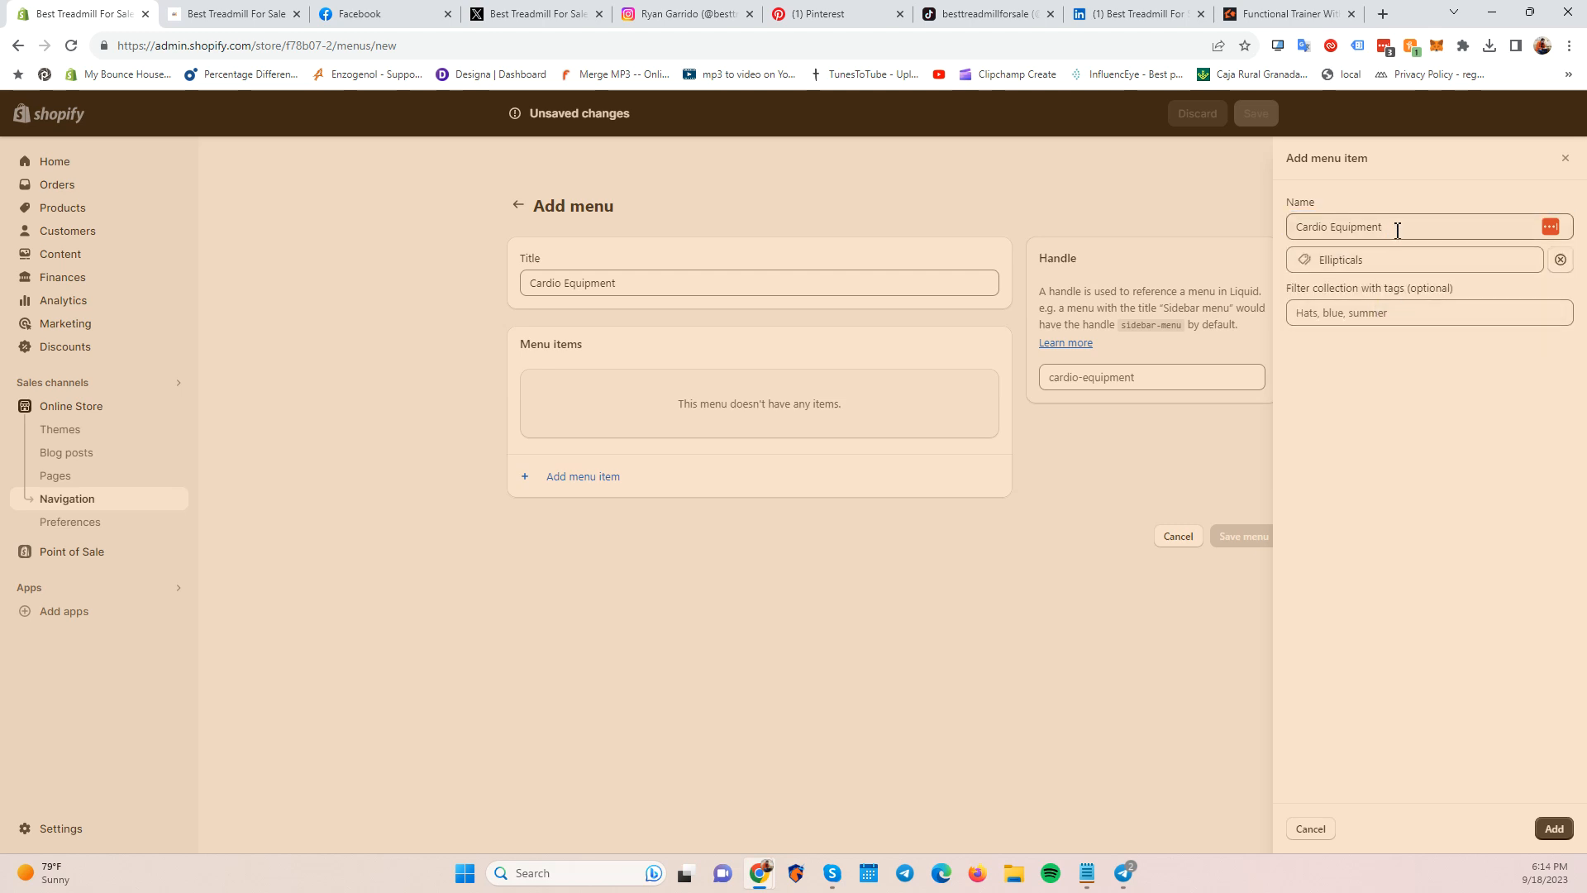
pyautogui.moveTo(1399, 227); pyautogui.dragTo(1300, 231)
pyautogui.write('Ele')
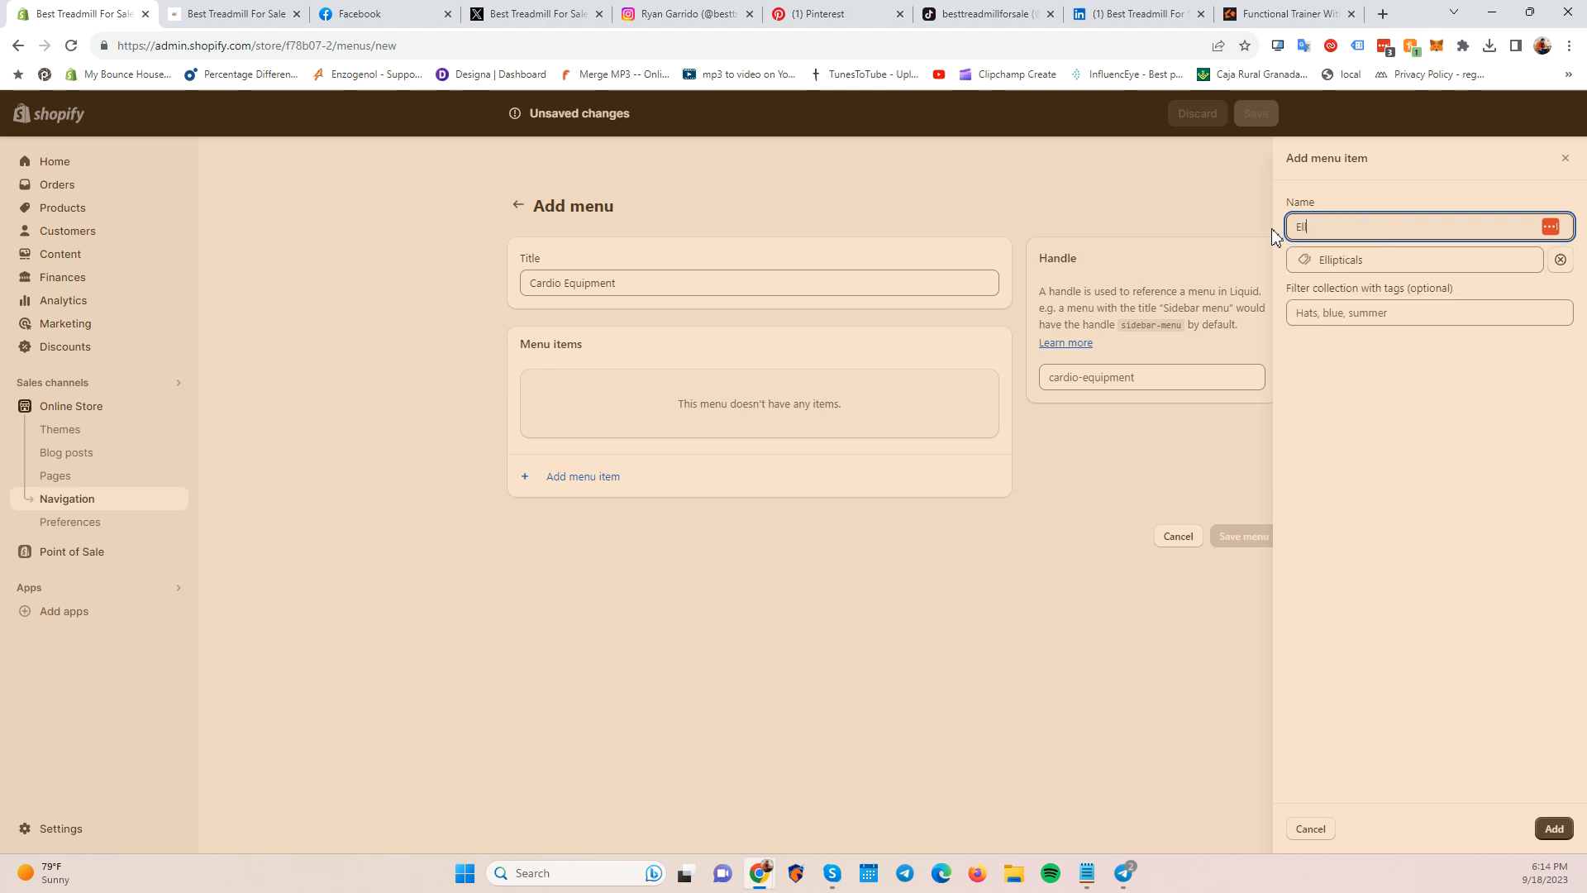
pyautogui.write('ipticals')
pyautogui.hotkey('ctrl', 'a')
pyautogui.hotkey('ctrl', 'c')
pyautogui.click(1341, 311)
pyautogui.hotkey('ctrl', 'v')
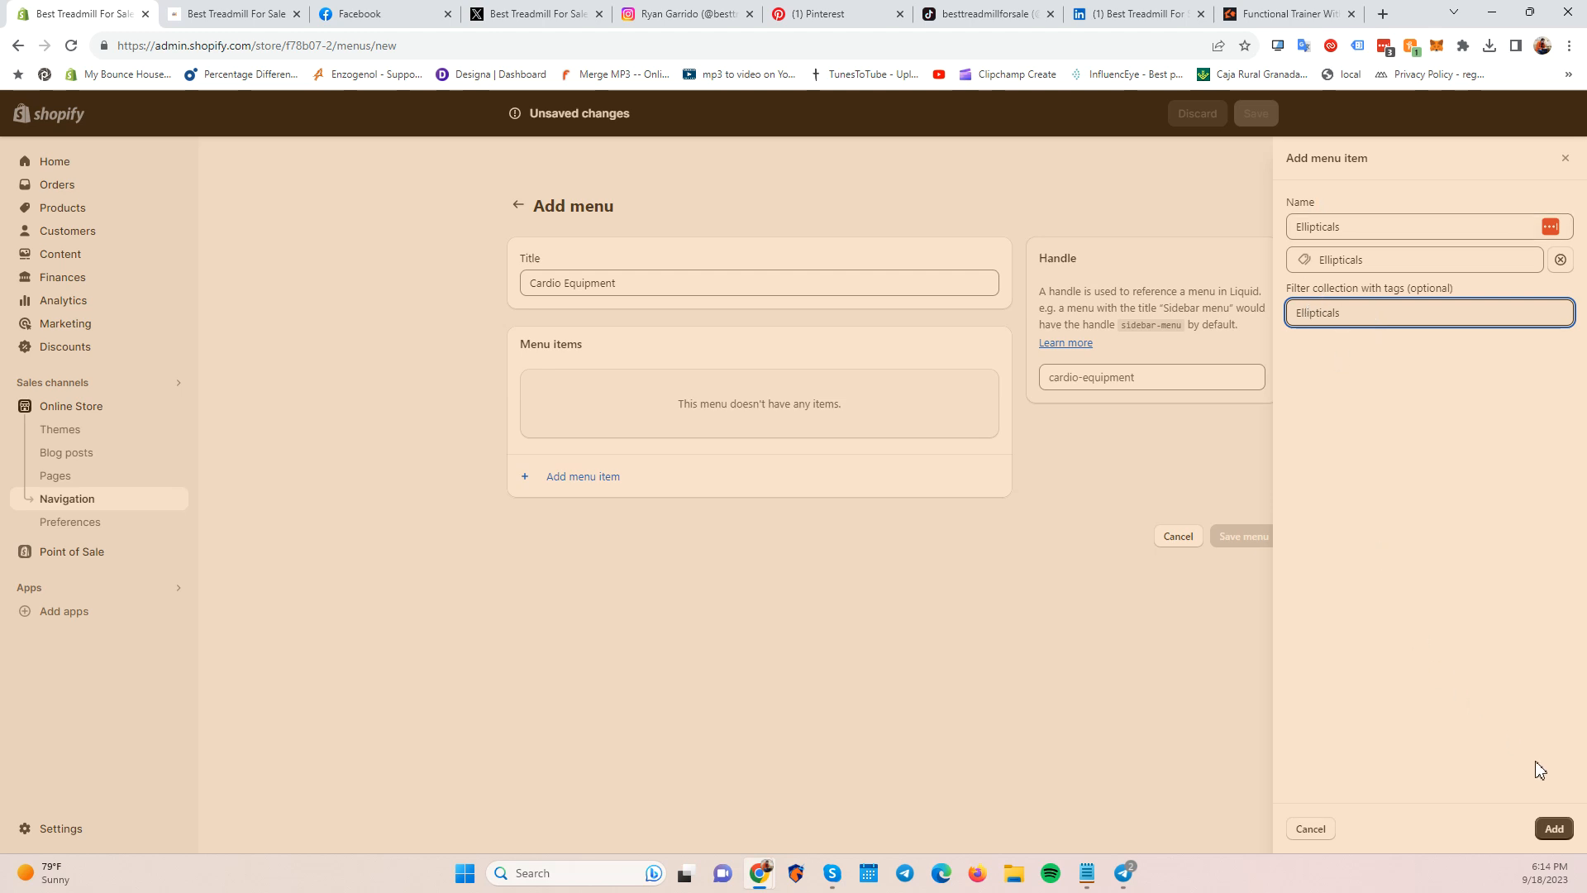
pyautogui.click(1553, 827)
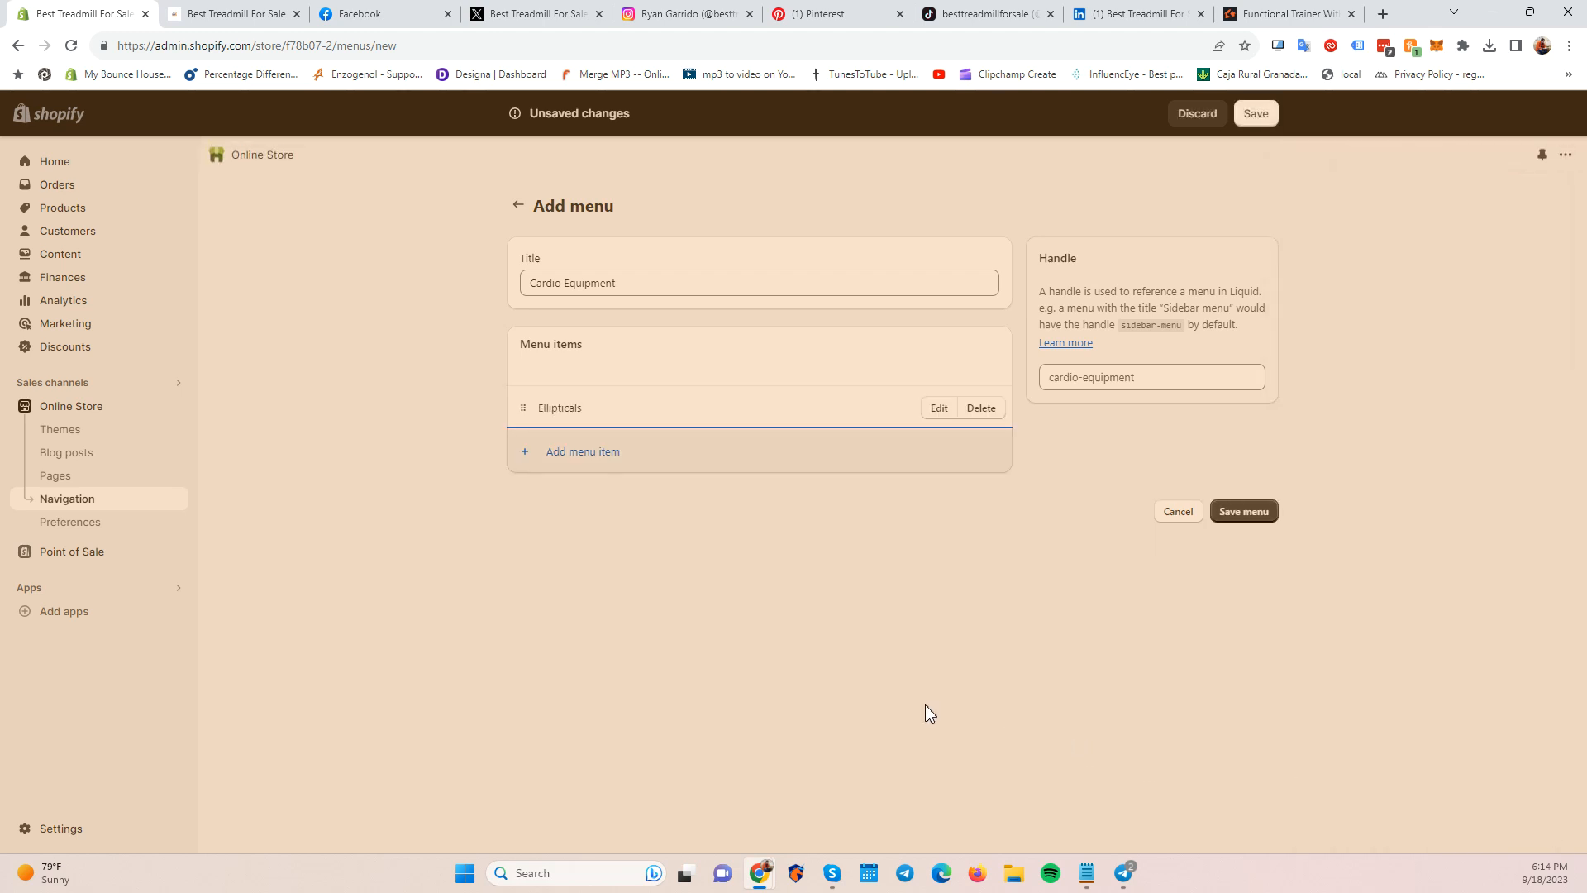
# Begin a second menu item named "Treadmills" and search for "Treadmills" as its link.
pyautogui.click(573, 452)
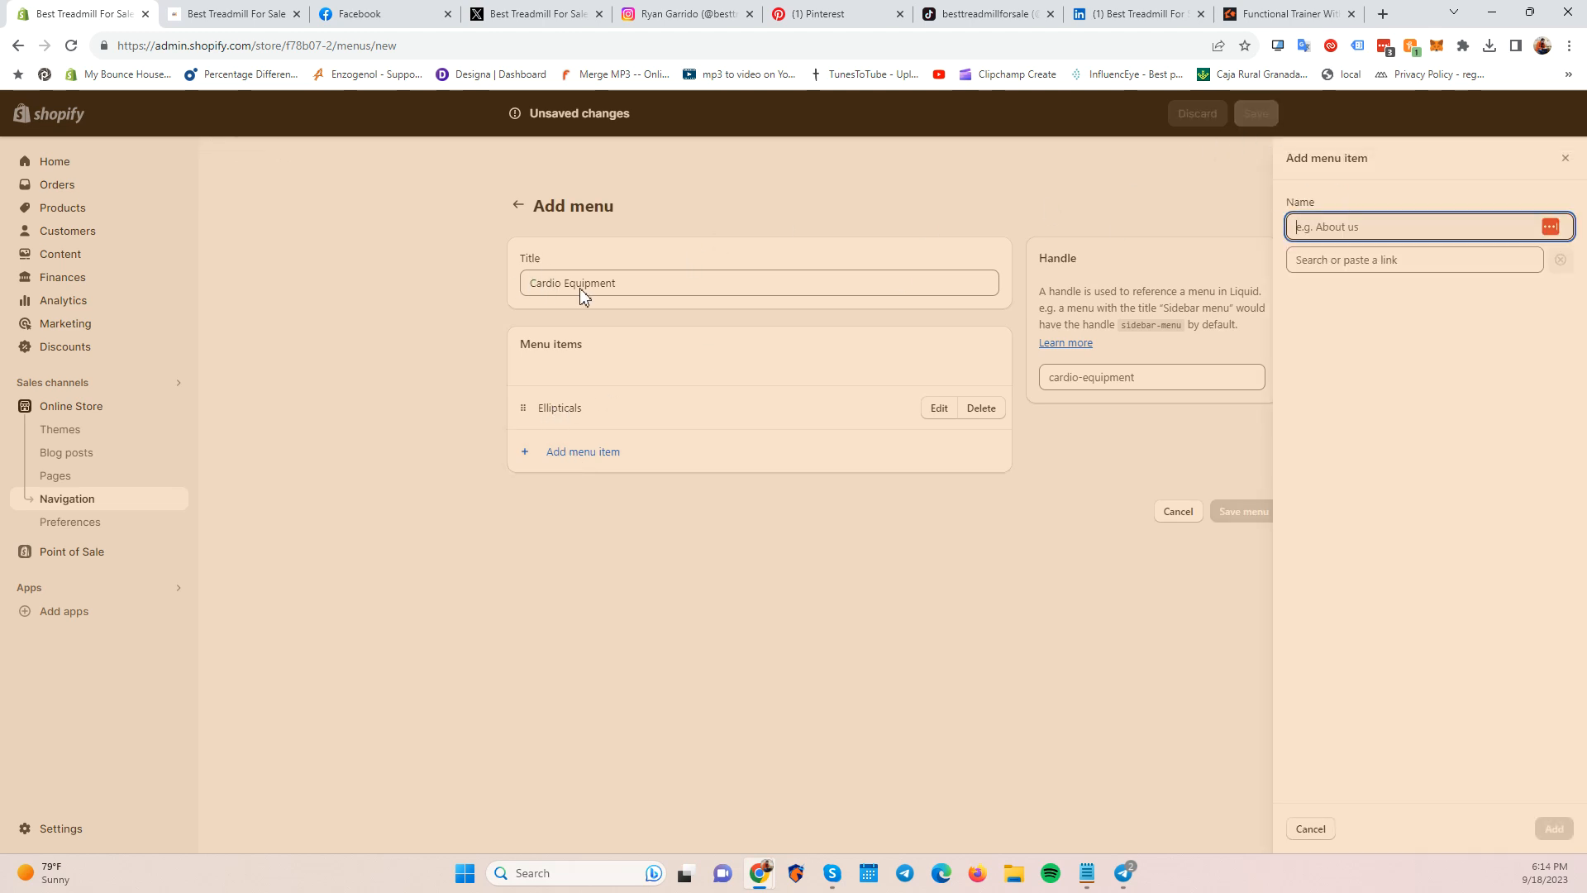
pyautogui.click(1350, 226)
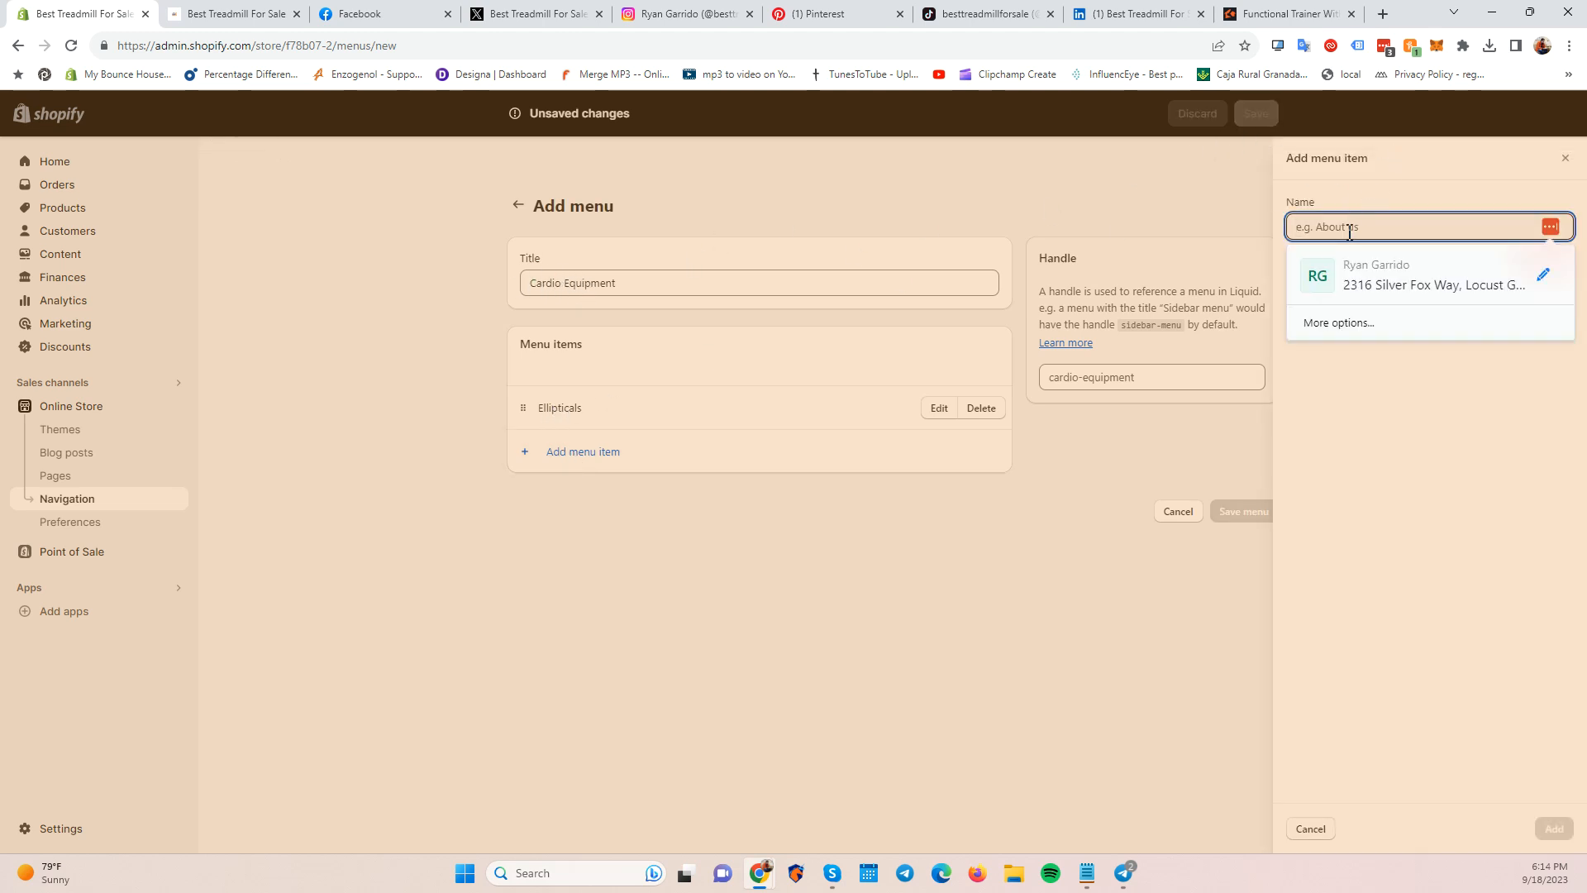
pyautogui.click(1363, 171)
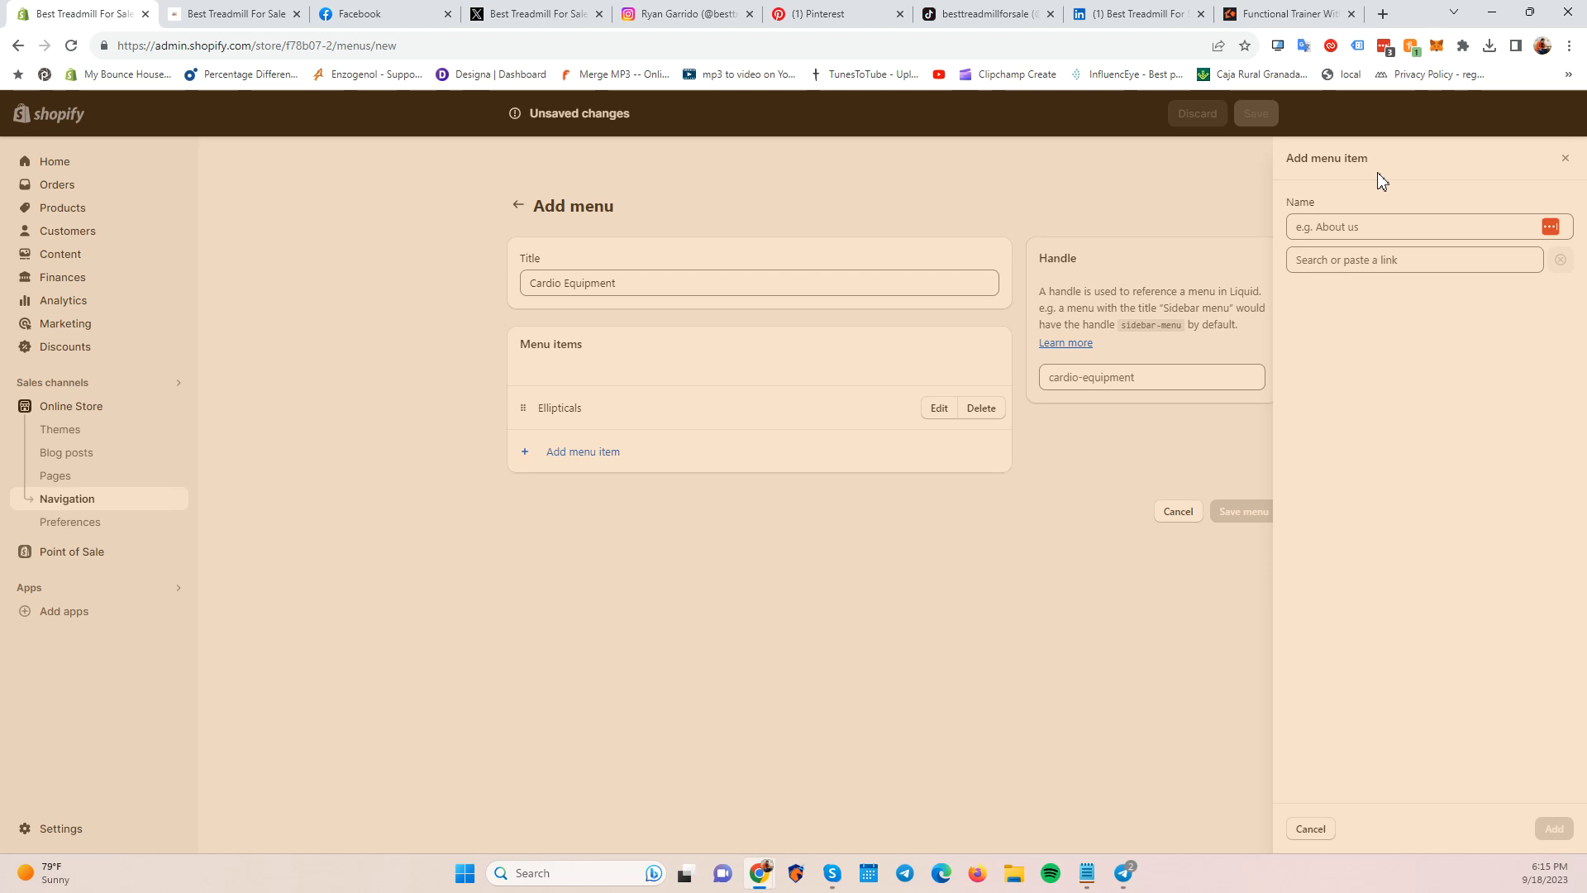
pyautogui.click(1326, 225)
pyautogui.write('Treadmills')
pyautogui.doubleClick(1331, 225)
pyautogui.hotkey('ctrl', 'c')
pyautogui.click(1341, 258)
pyautogui.hotkey('ctrl', 'v')
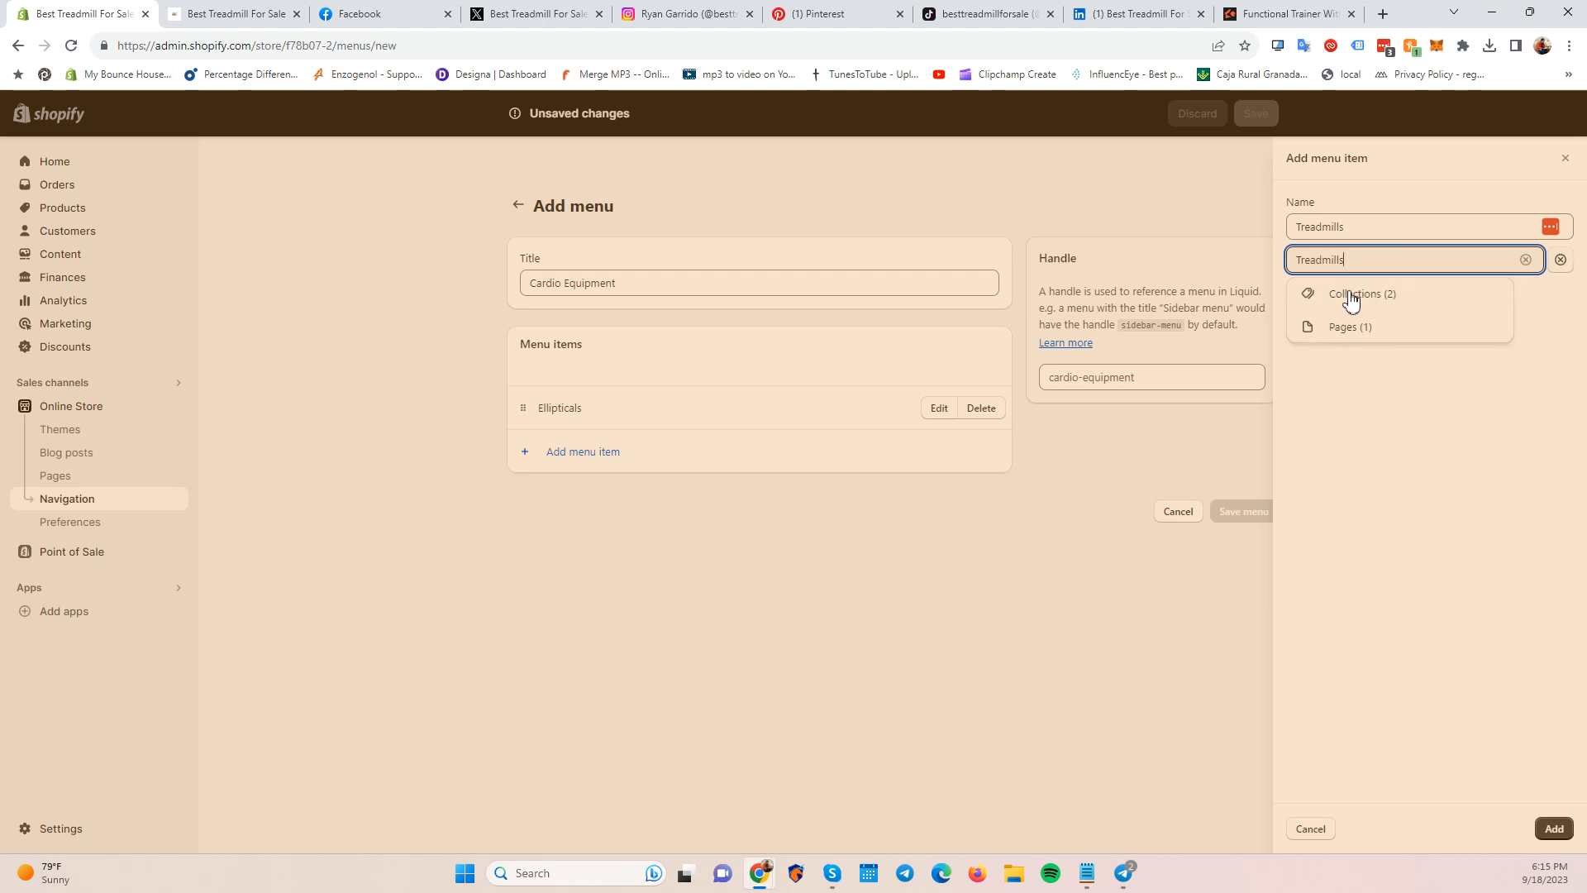
# Link the second item to the Treadmills collection, filter it by the tag "Treadmills" and add it to the menu.
pyautogui.click(1526, 259)
pyautogui.click(1481, 259)
pyautogui.click(1393, 356)
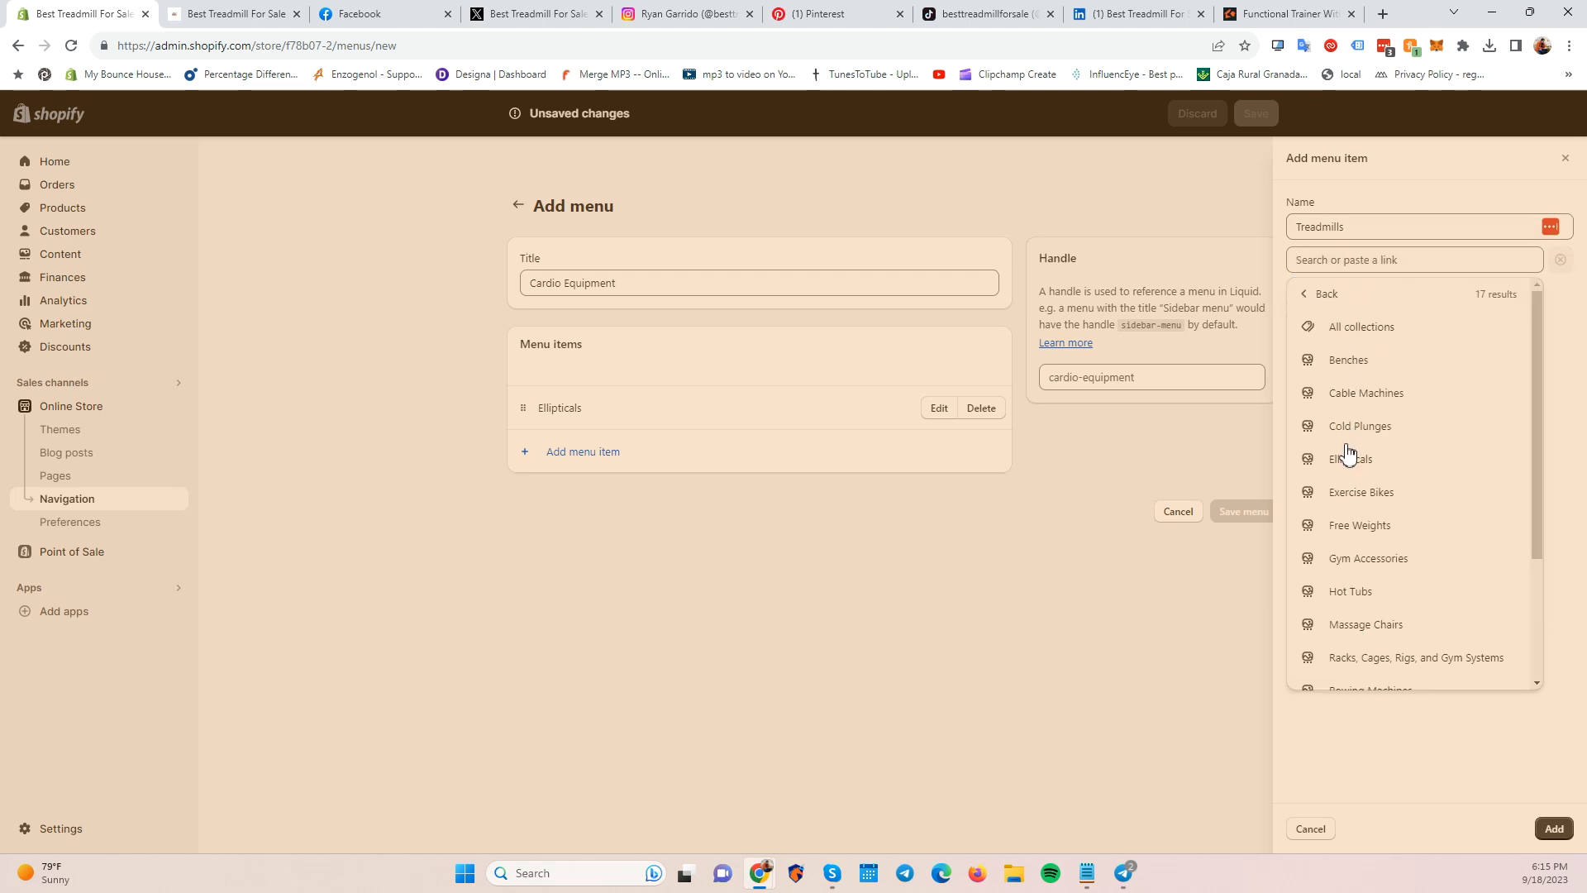
pyautogui.scroll(-2, 1341, 636)
pyautogui.click(1347, 642)
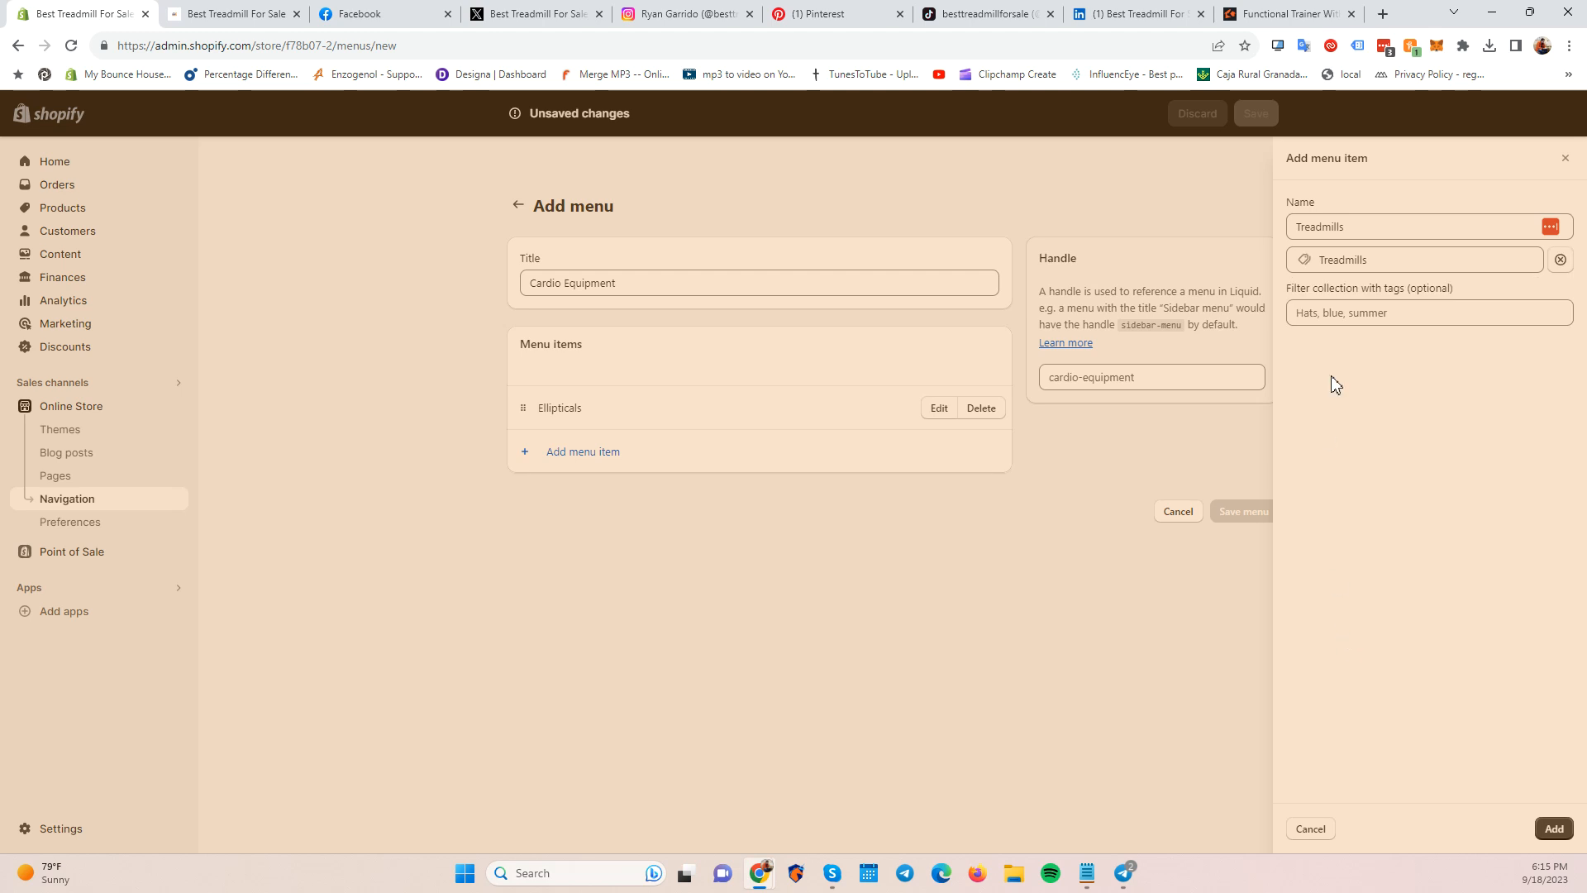
pyautogui.hotkey('ctrl', 'v')
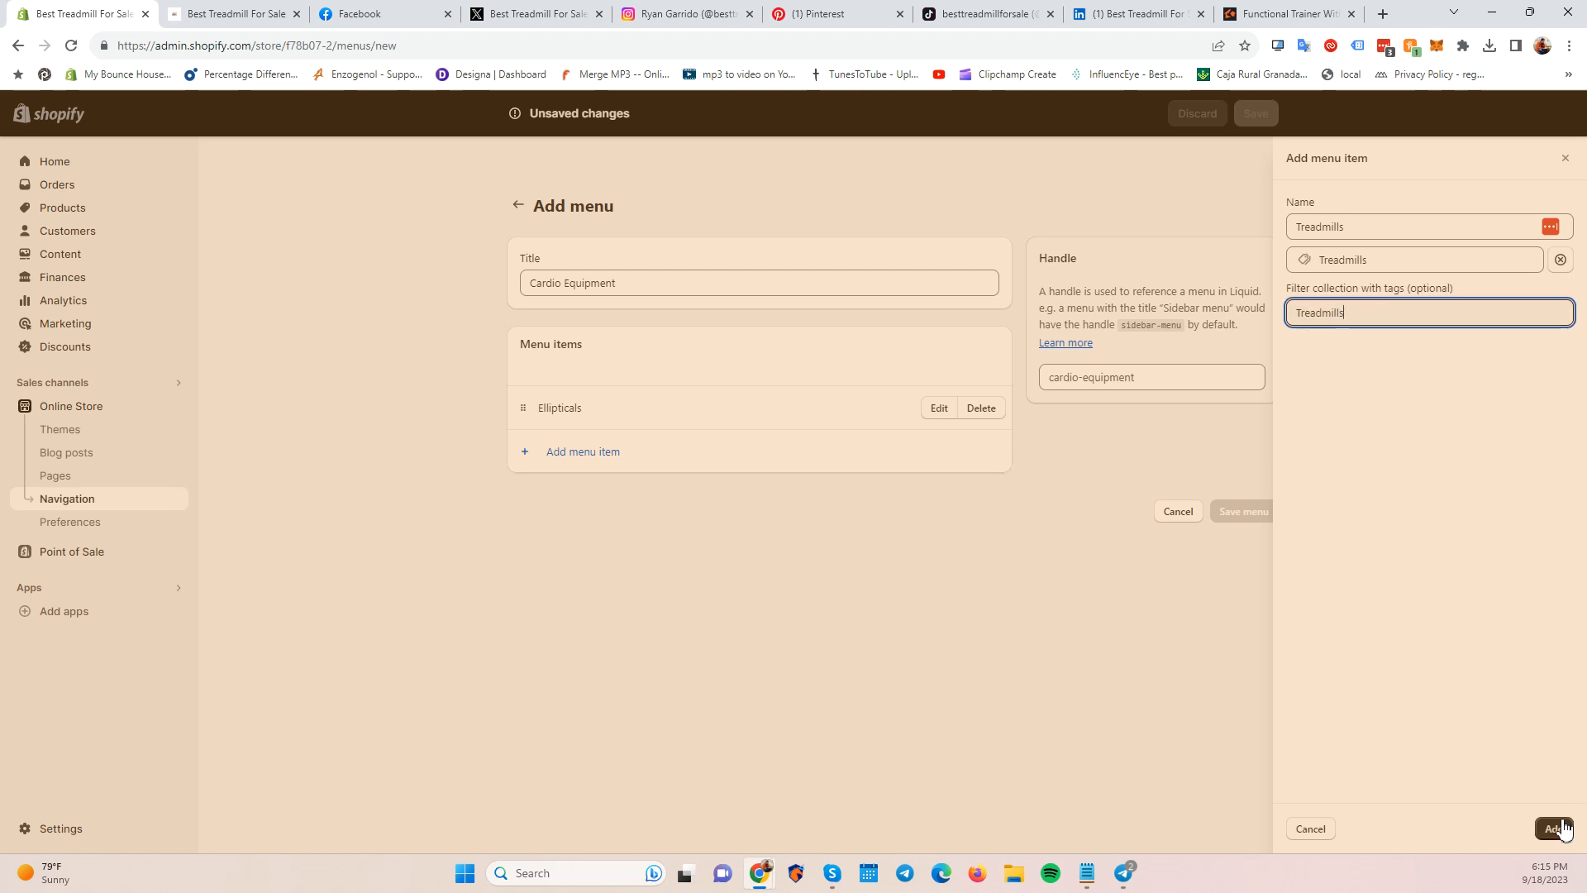
pyautogui.click(1554, 828)
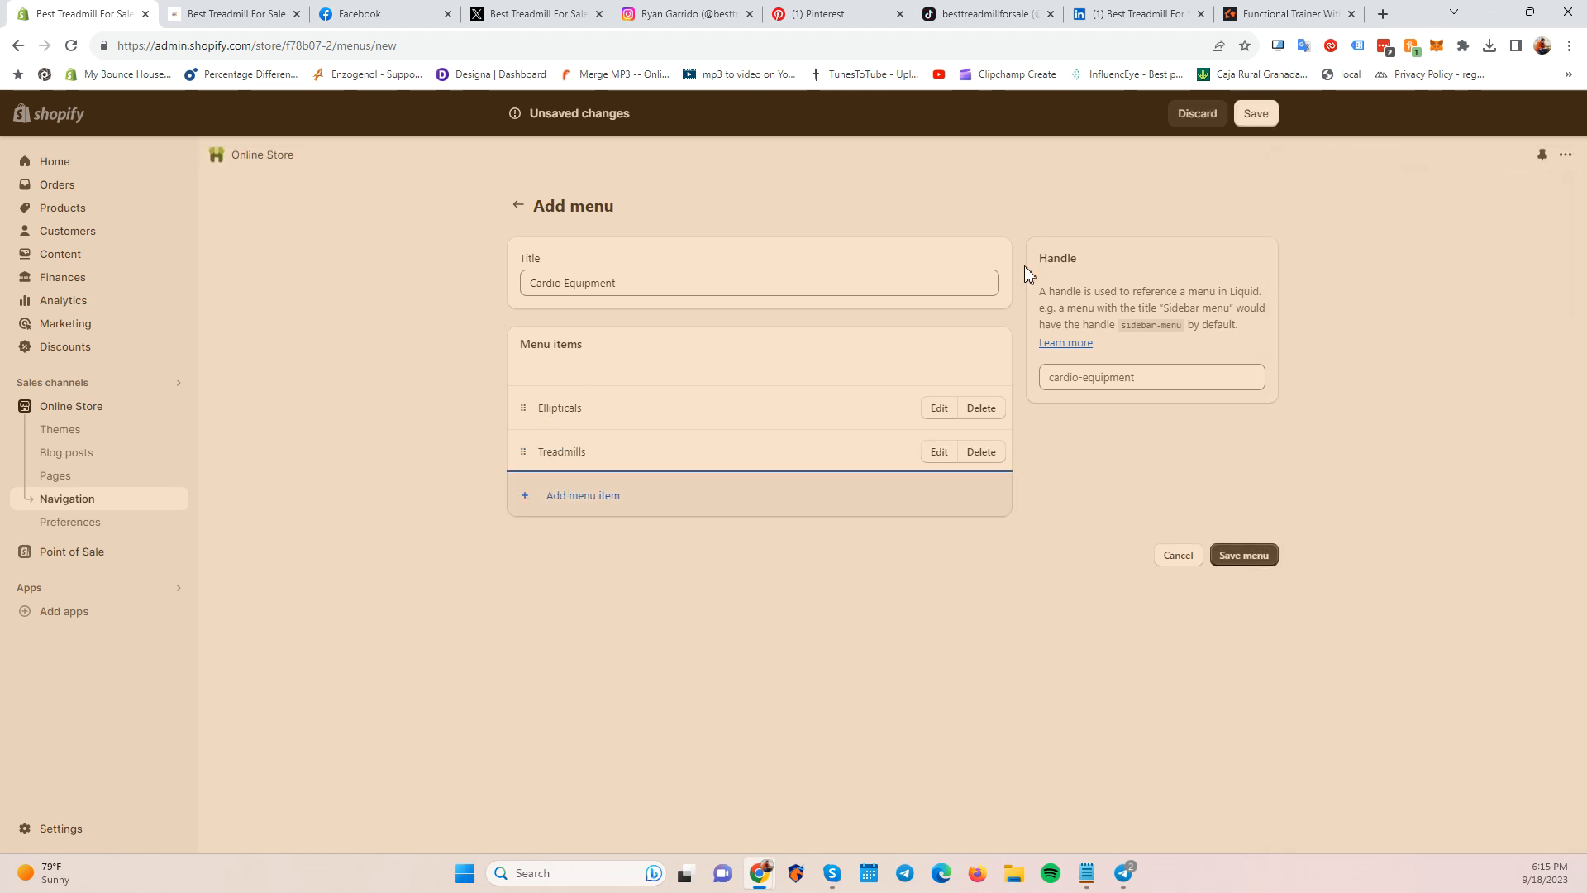
# Discard the unsaved new menu and review the title and items of the existing Cardio Equipment menu.
pyautogui.click(1178, 555)
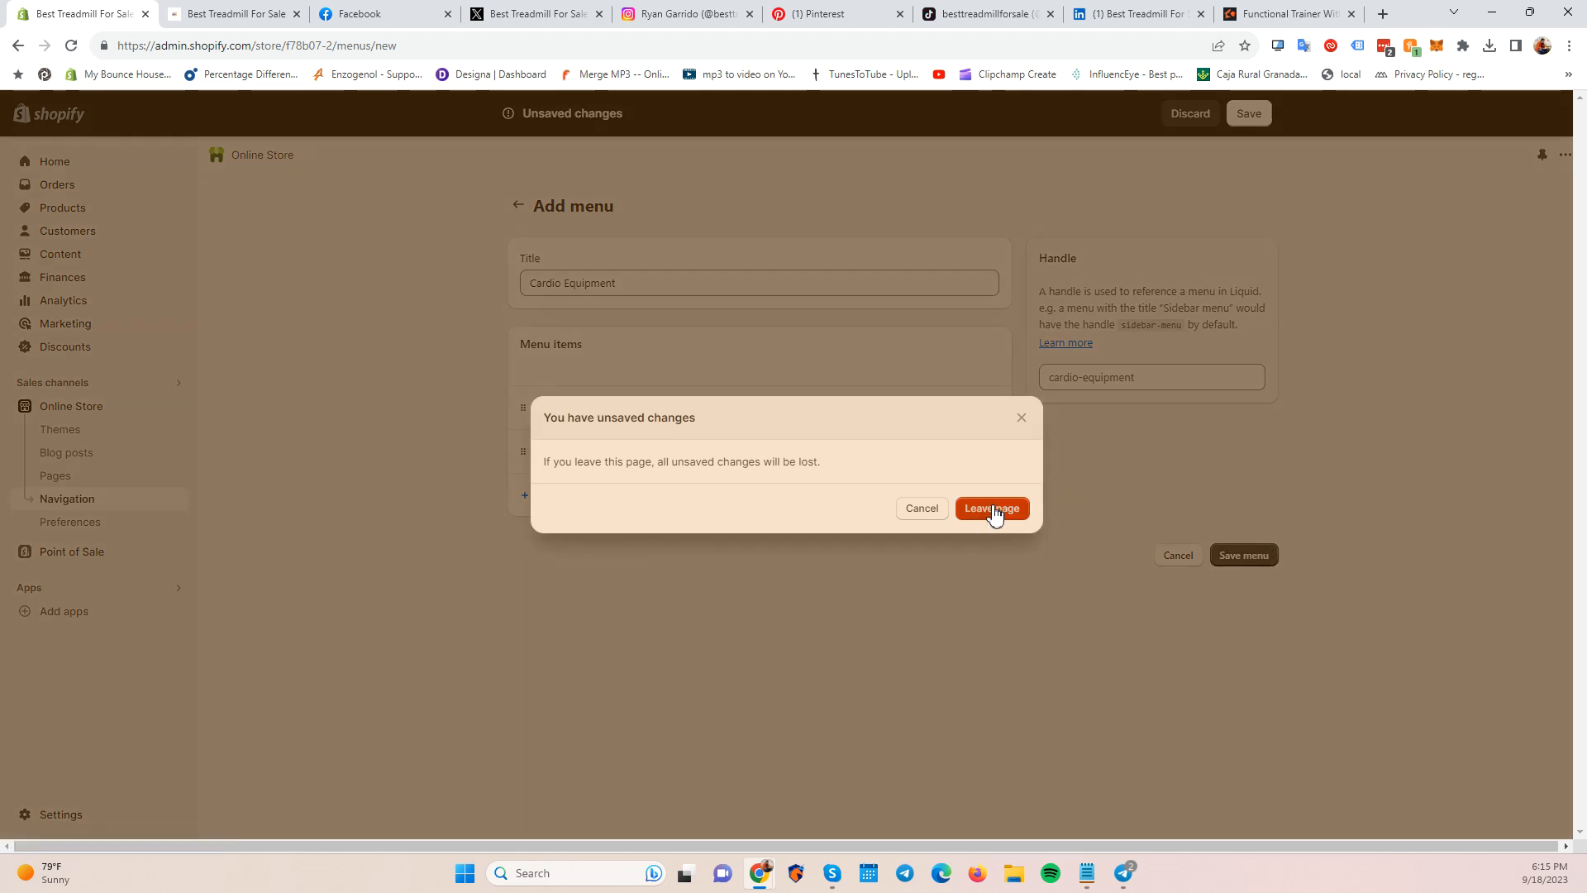
pyautogui.click(995, 511)
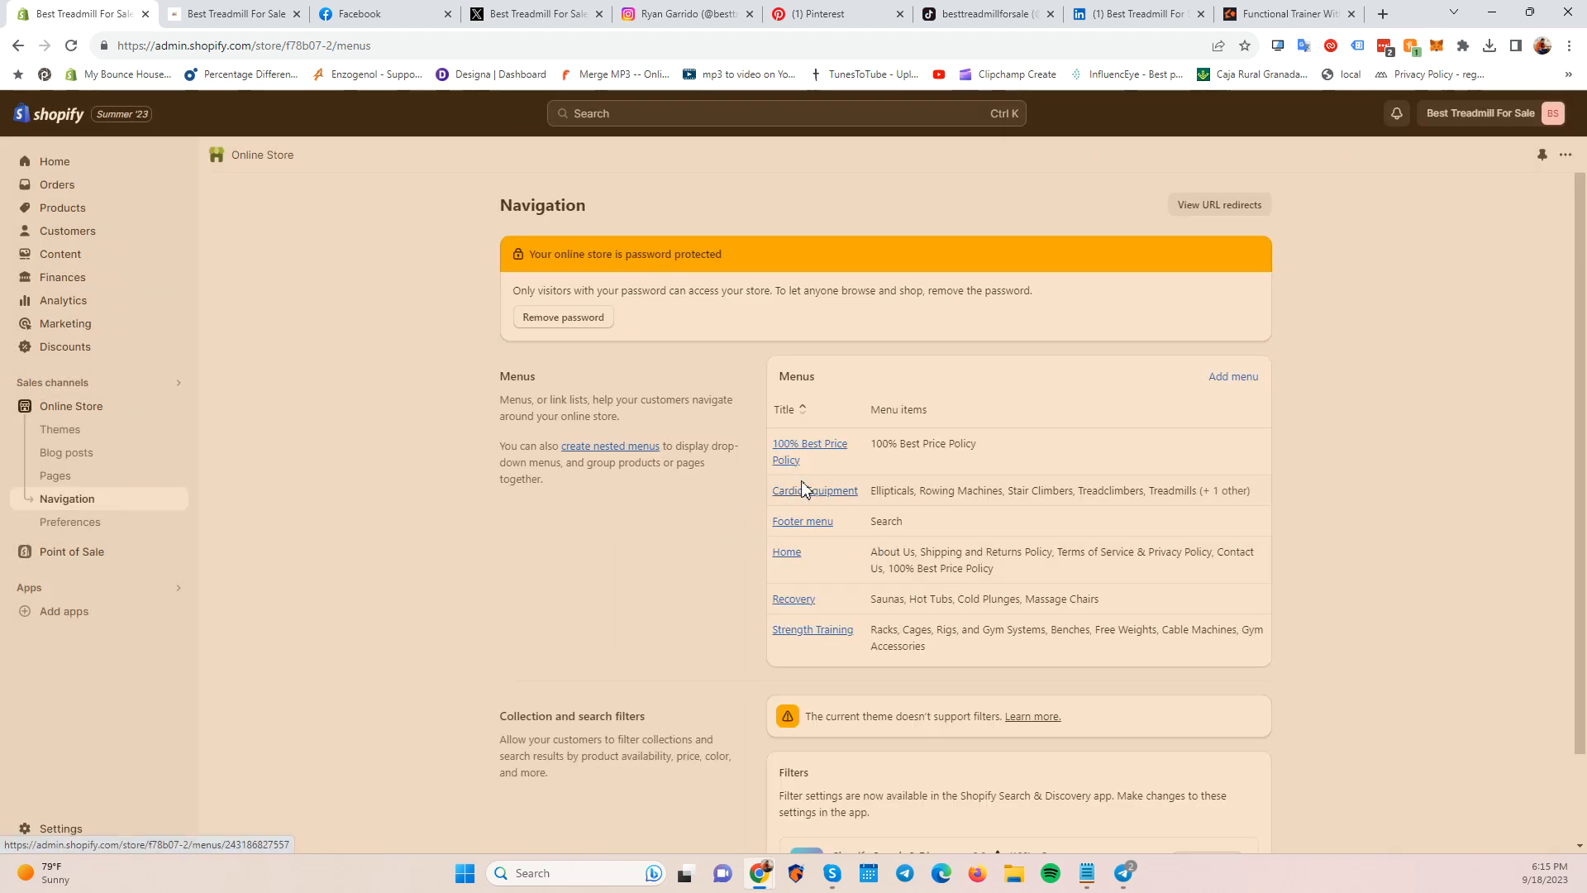
pyautogui.click(803, 490)
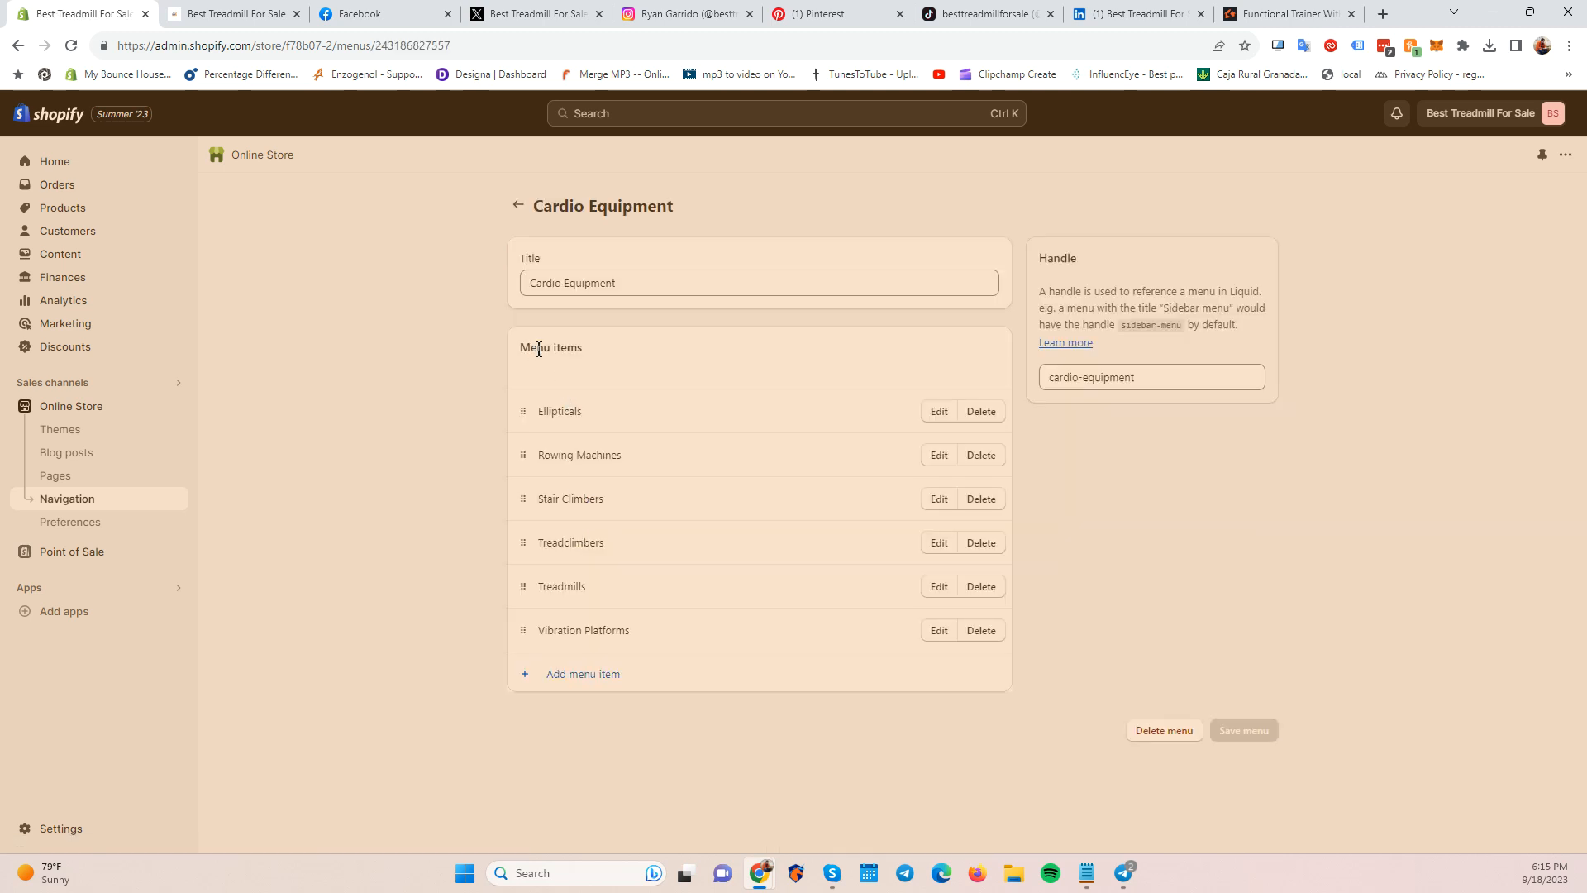
pyautogui.moveTo(526, 283); pyautogui.dragTo(664, 289)
pyautogui.click(664, 288)
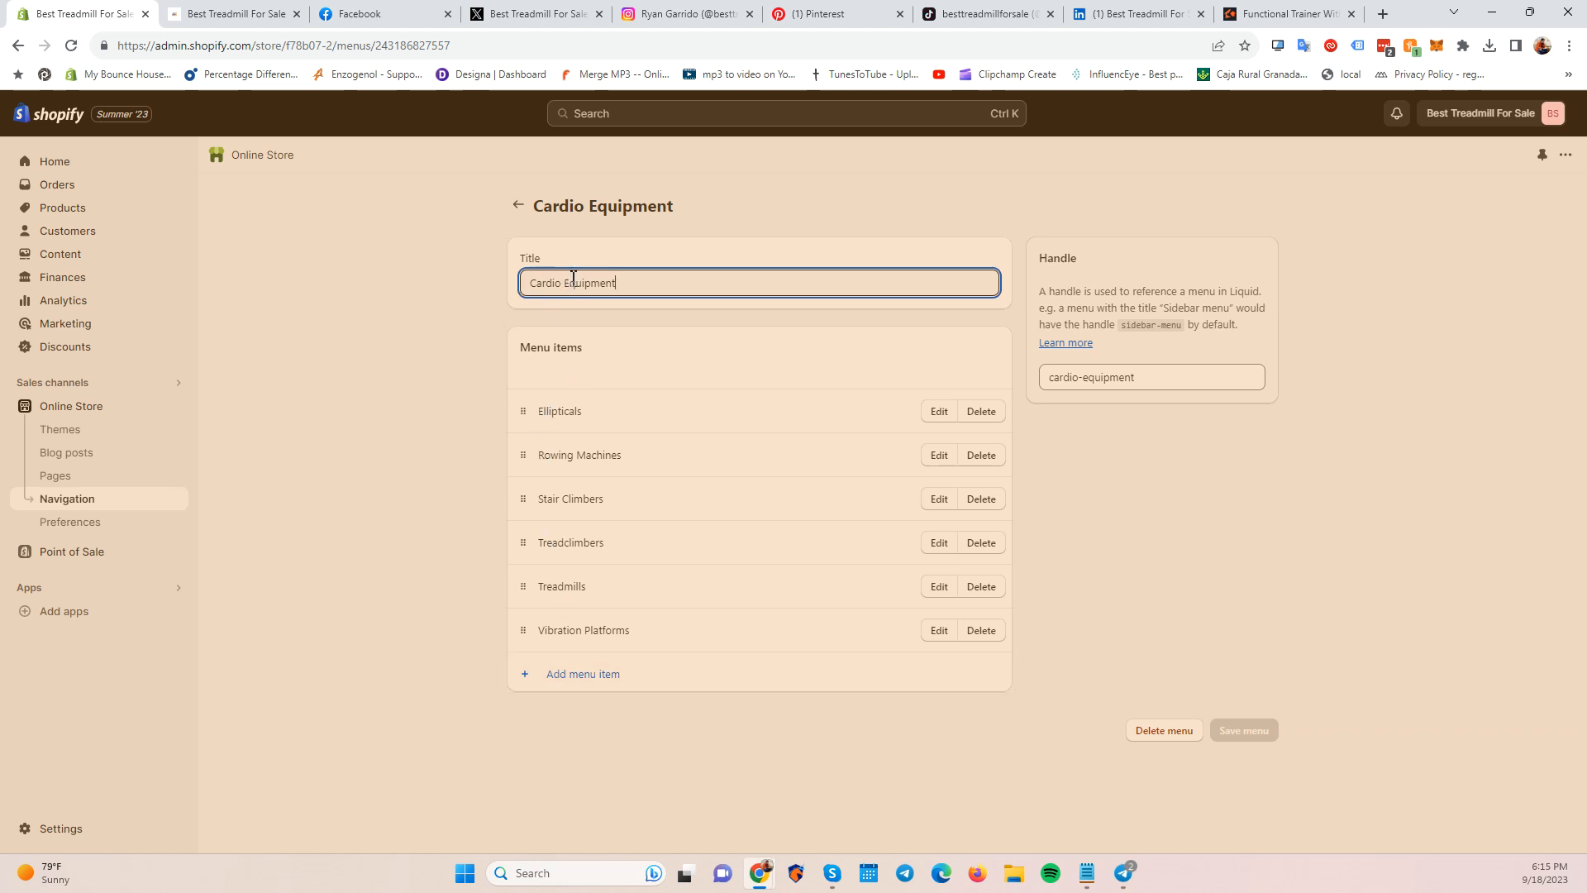
pyautogui.click(513, 210)
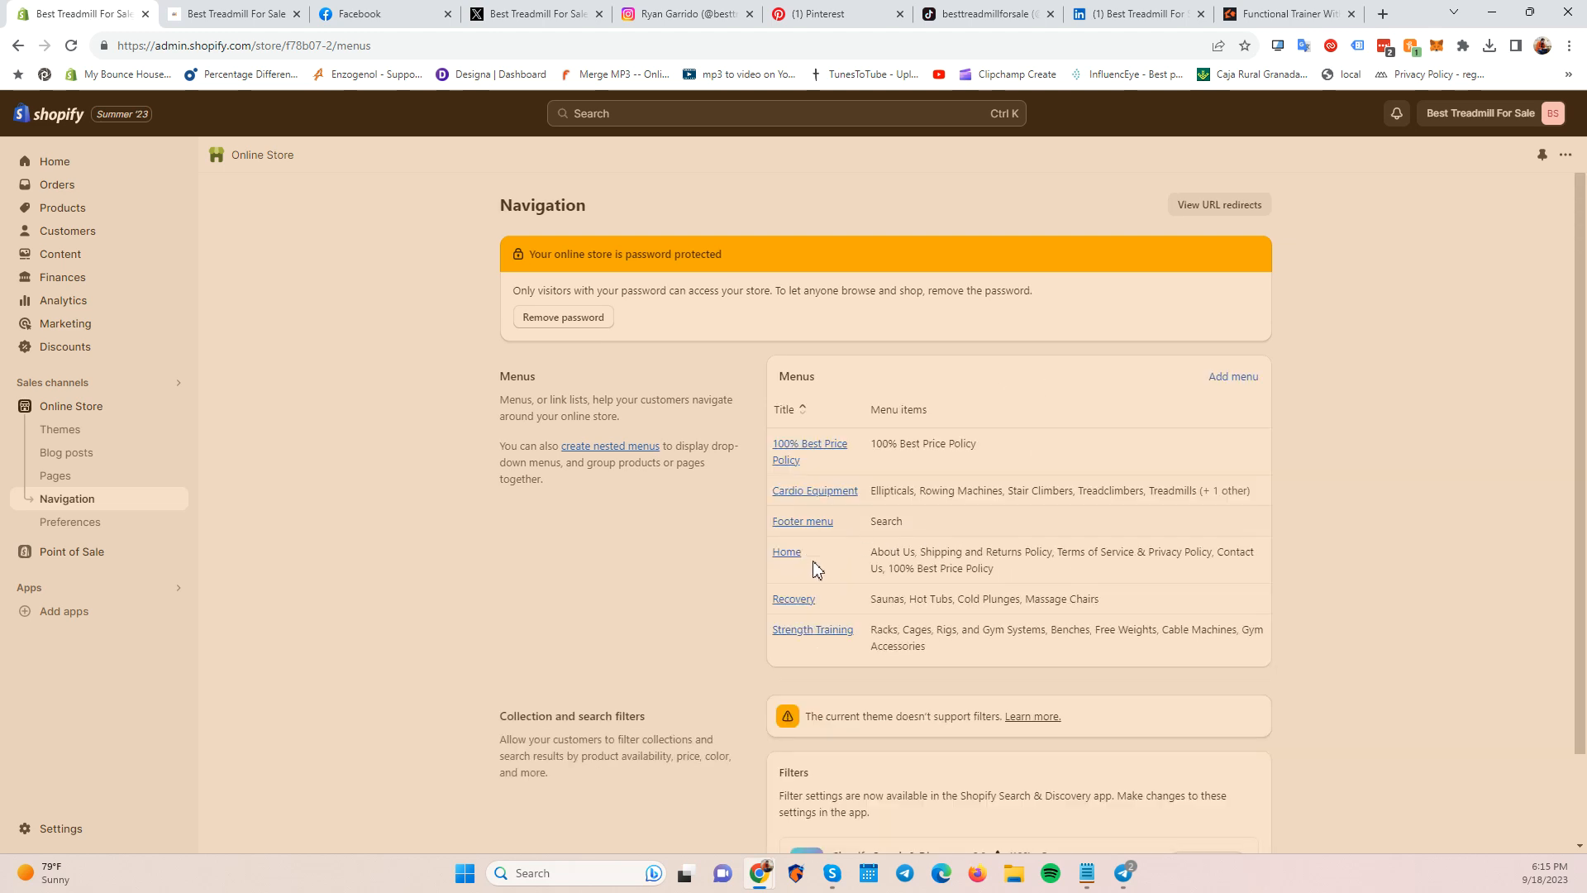
# Open the Recovery menu and compare the navigation menus with the Strength Training, Cardio Equipment and Recovery Equipment dropdowns on the live storefront.
pyautogui.click(792, 601)
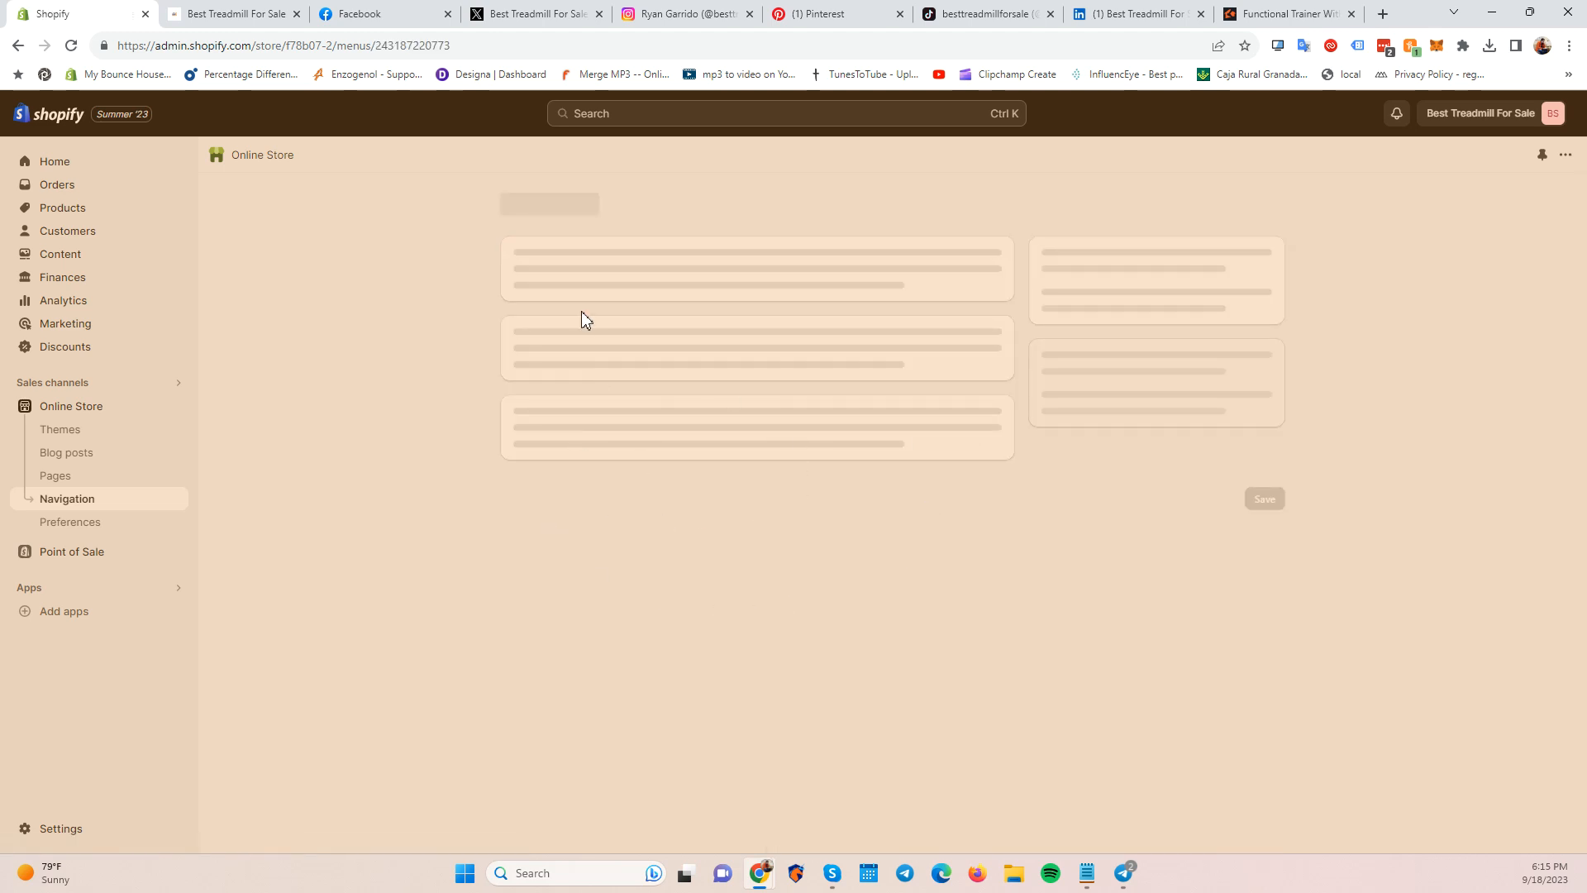
pyautogui.click(244, 14)
pyautogui.moveTo(514, 281)
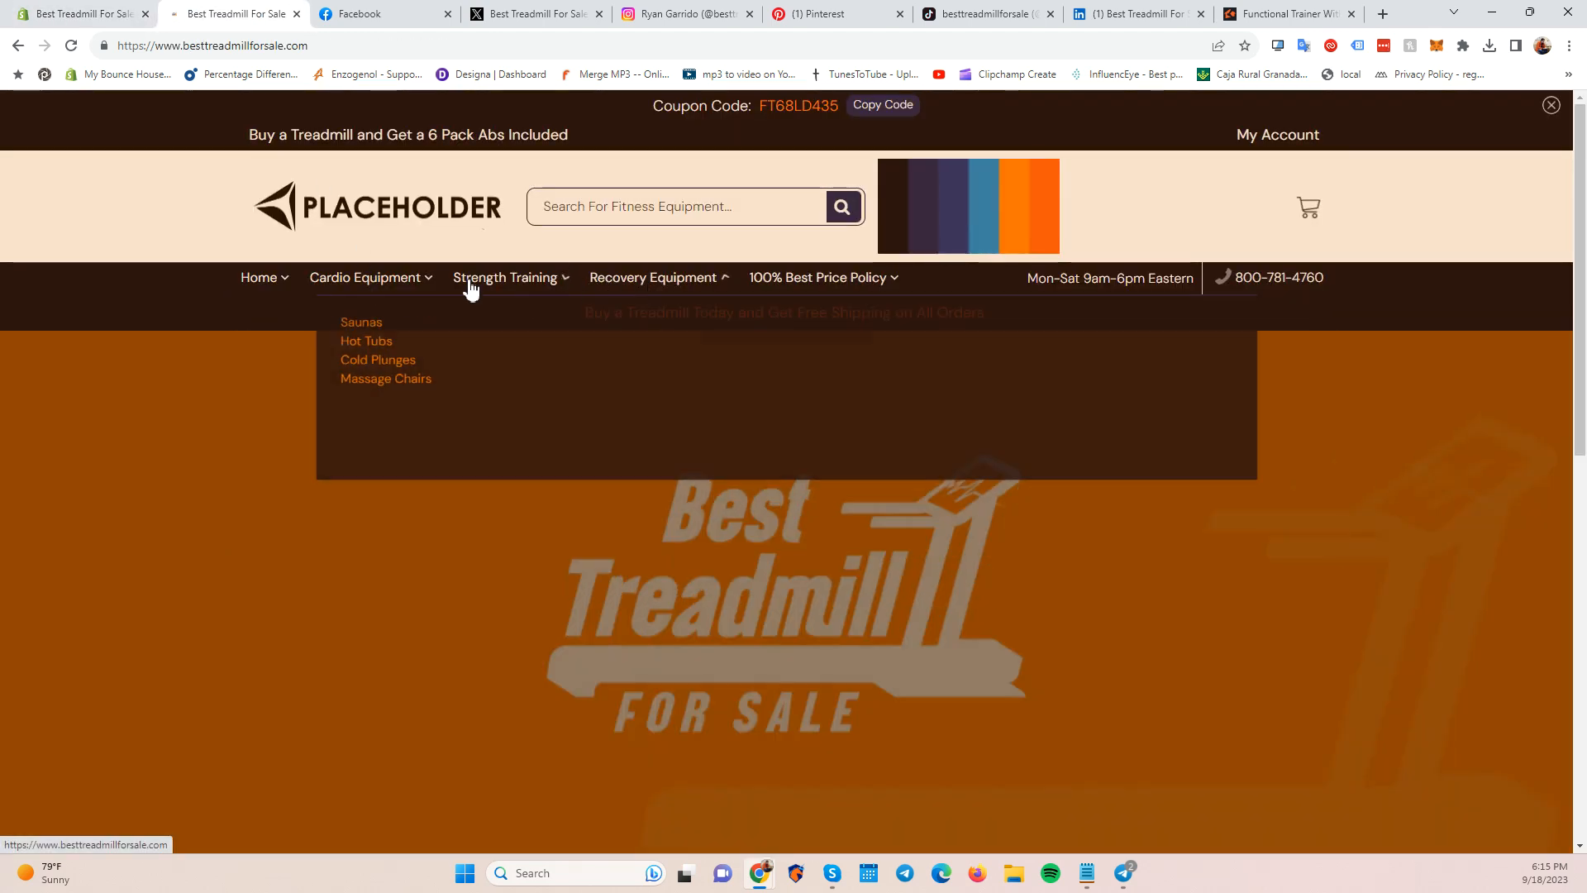
pyautogui.moveTo(405, 286)
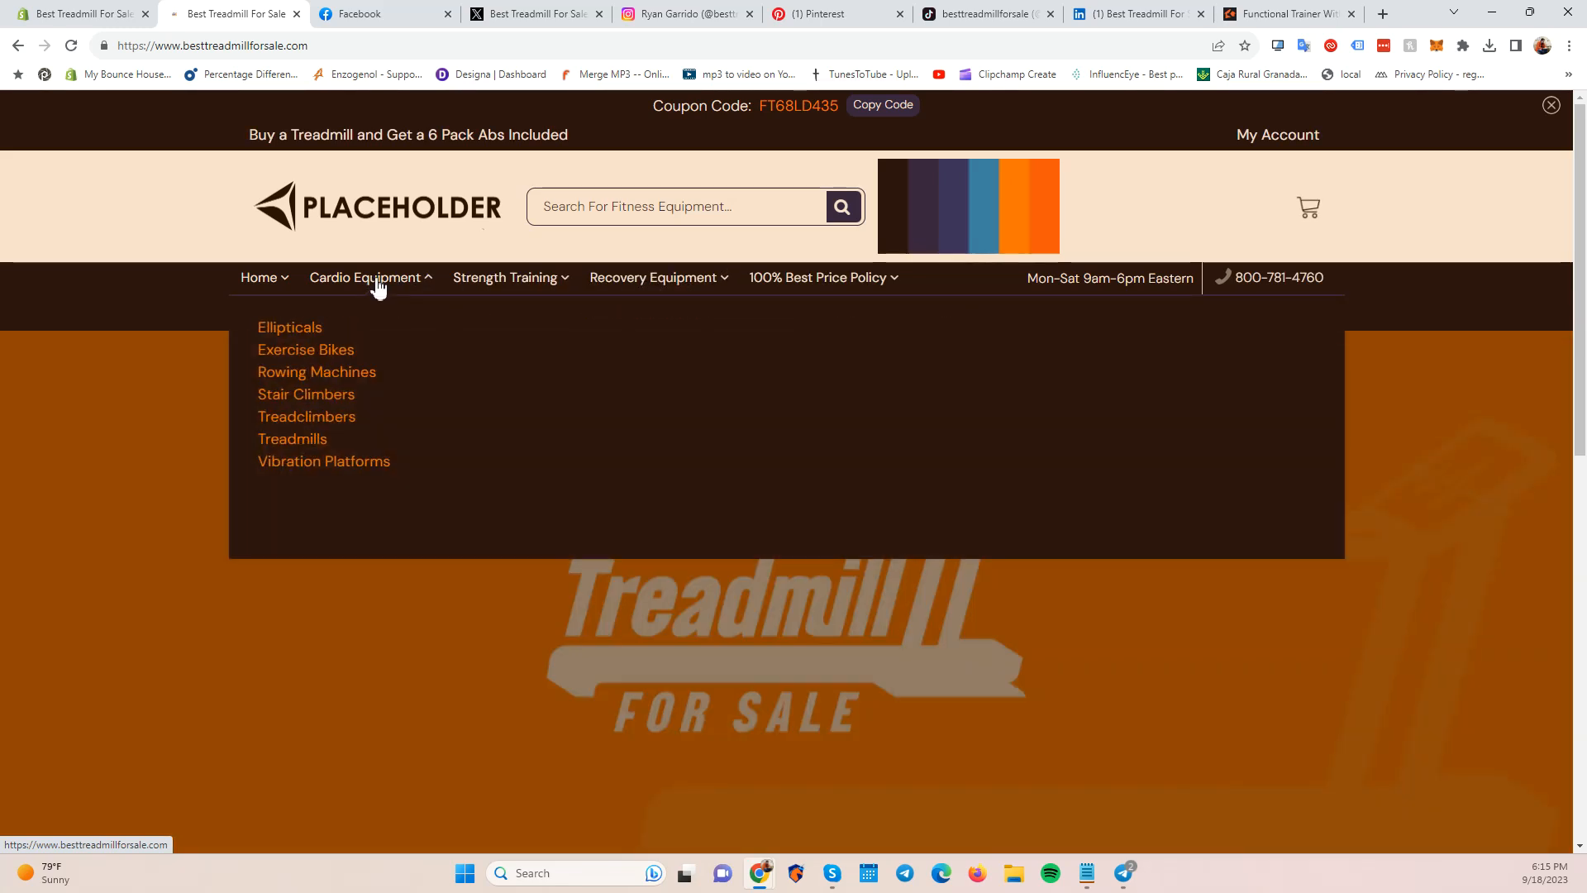
pyautogui.moveTo(648, 293)
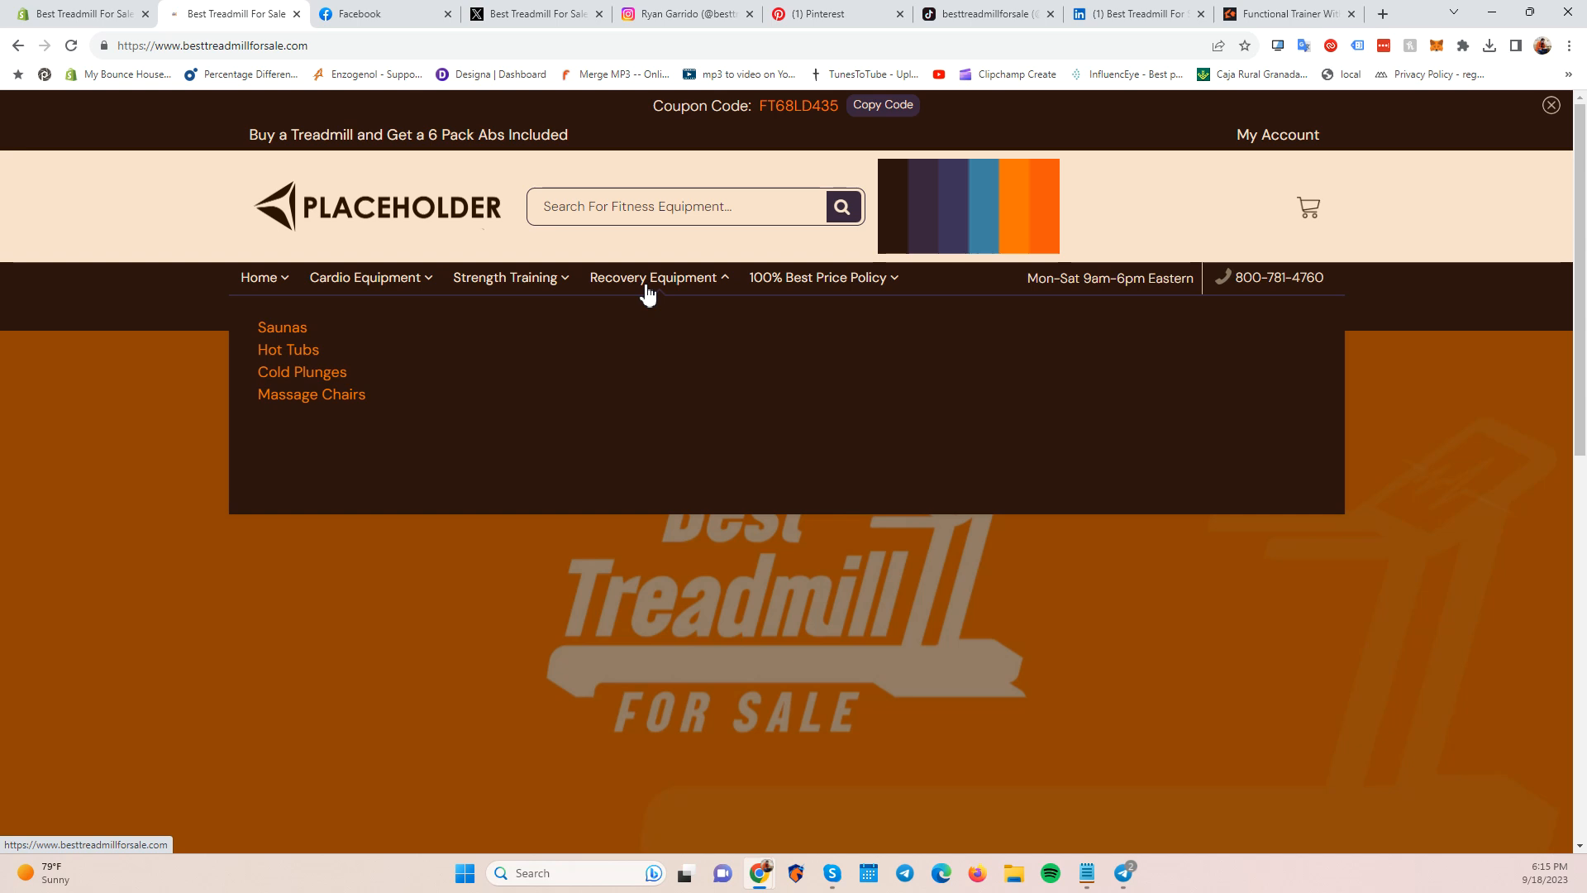
pyautogui.hotkey('ctrl', 'shift', 'Tab')
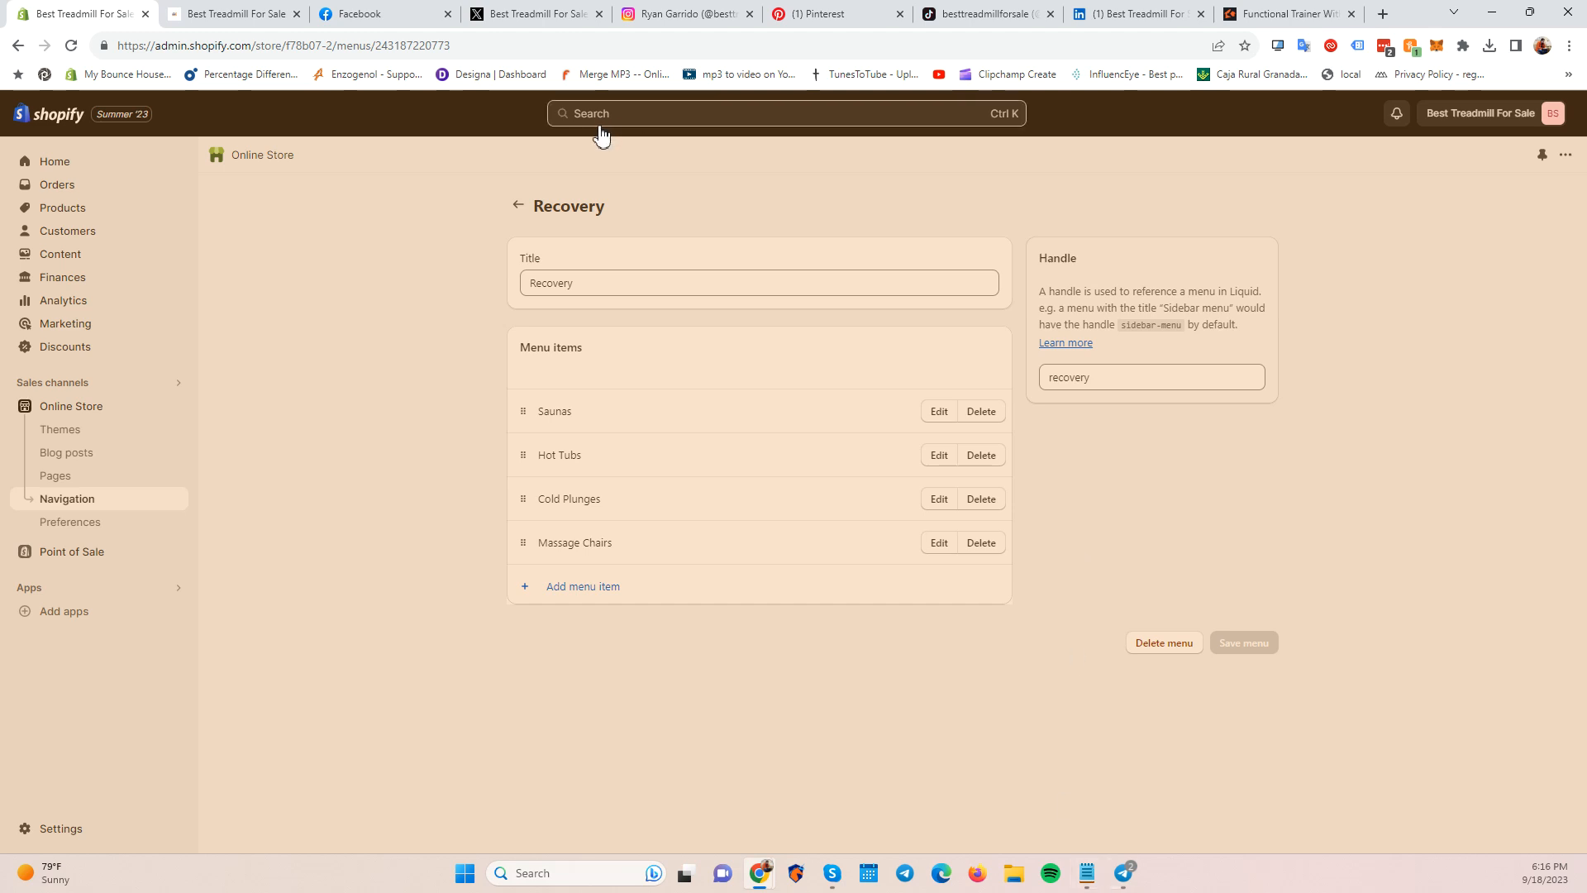
pyautogui.click(518, 205)
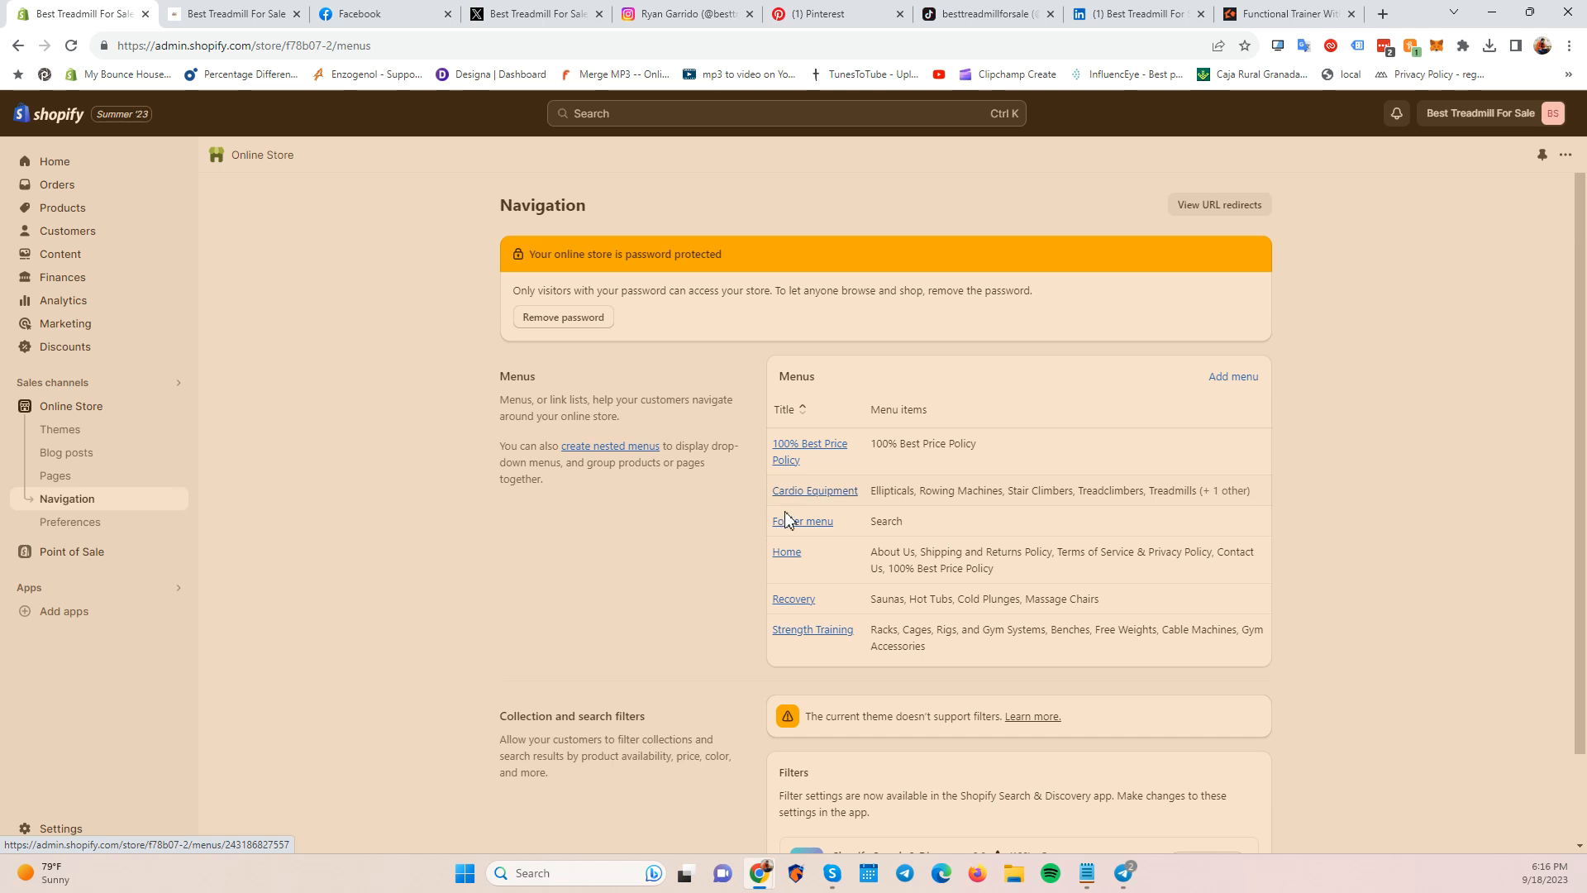
# Switch to Notepad to review the Cardio Equipment category list and the Phase 2 checklist, and return to the Shopify admin.
pyautogui.click(1086, 872)
pyautogui.click(397, 13)
pyautogui.click(277, 8)
pyautogui.click(450, 14)
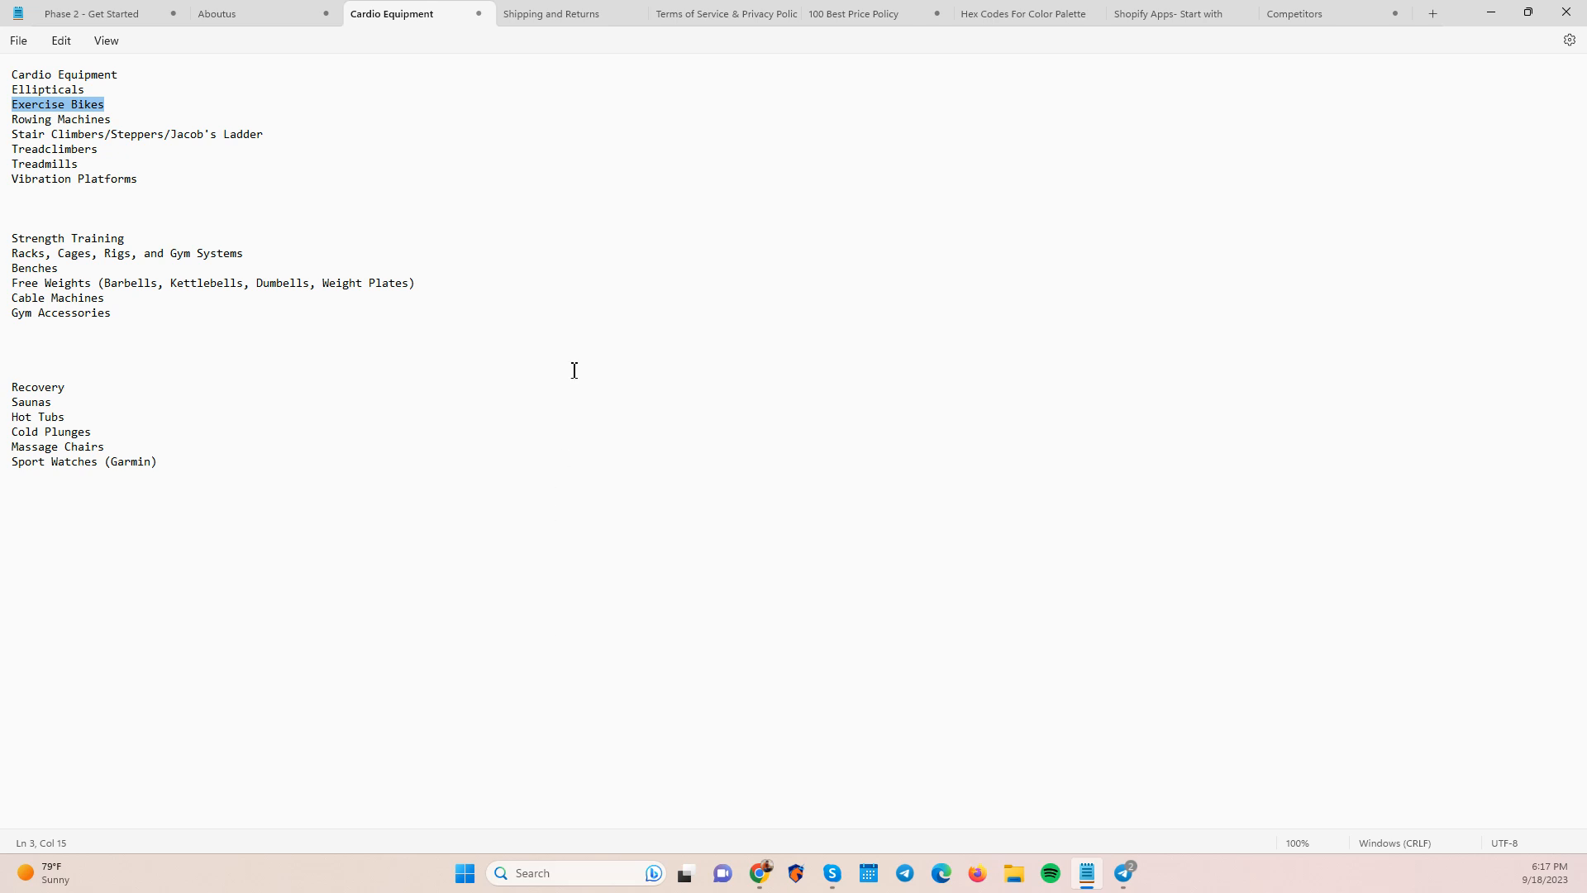
pyautogui.click(103, 13)
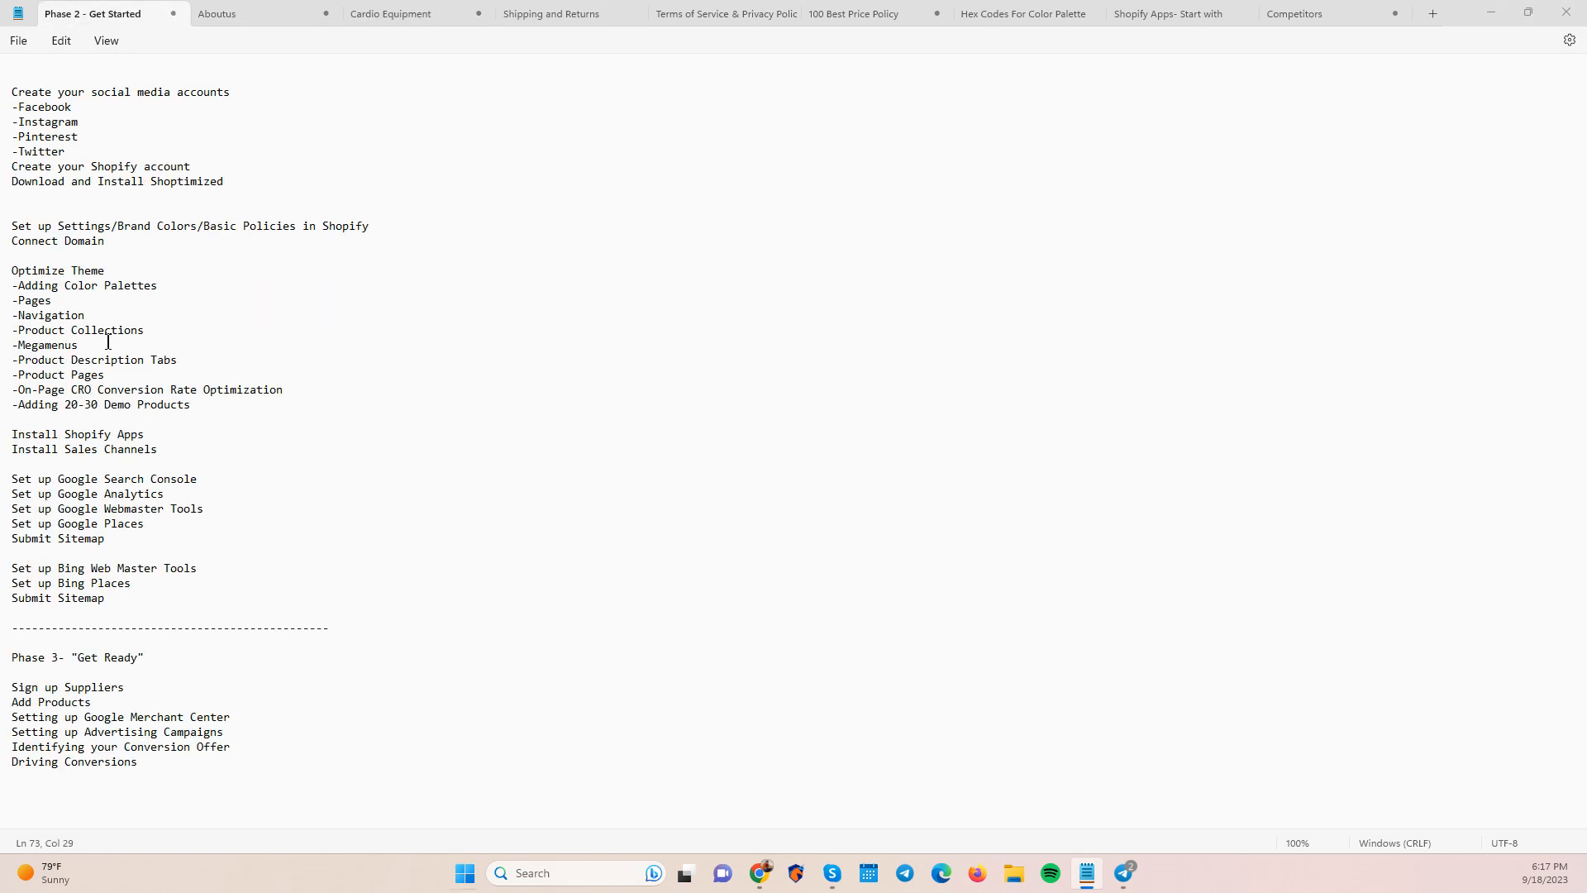
pyautogui.hotkey('alt', 'Tab')
pyautogui.hotkey('alt', 'Tab')
pyautogui.hotkey('alt', 'Tab')
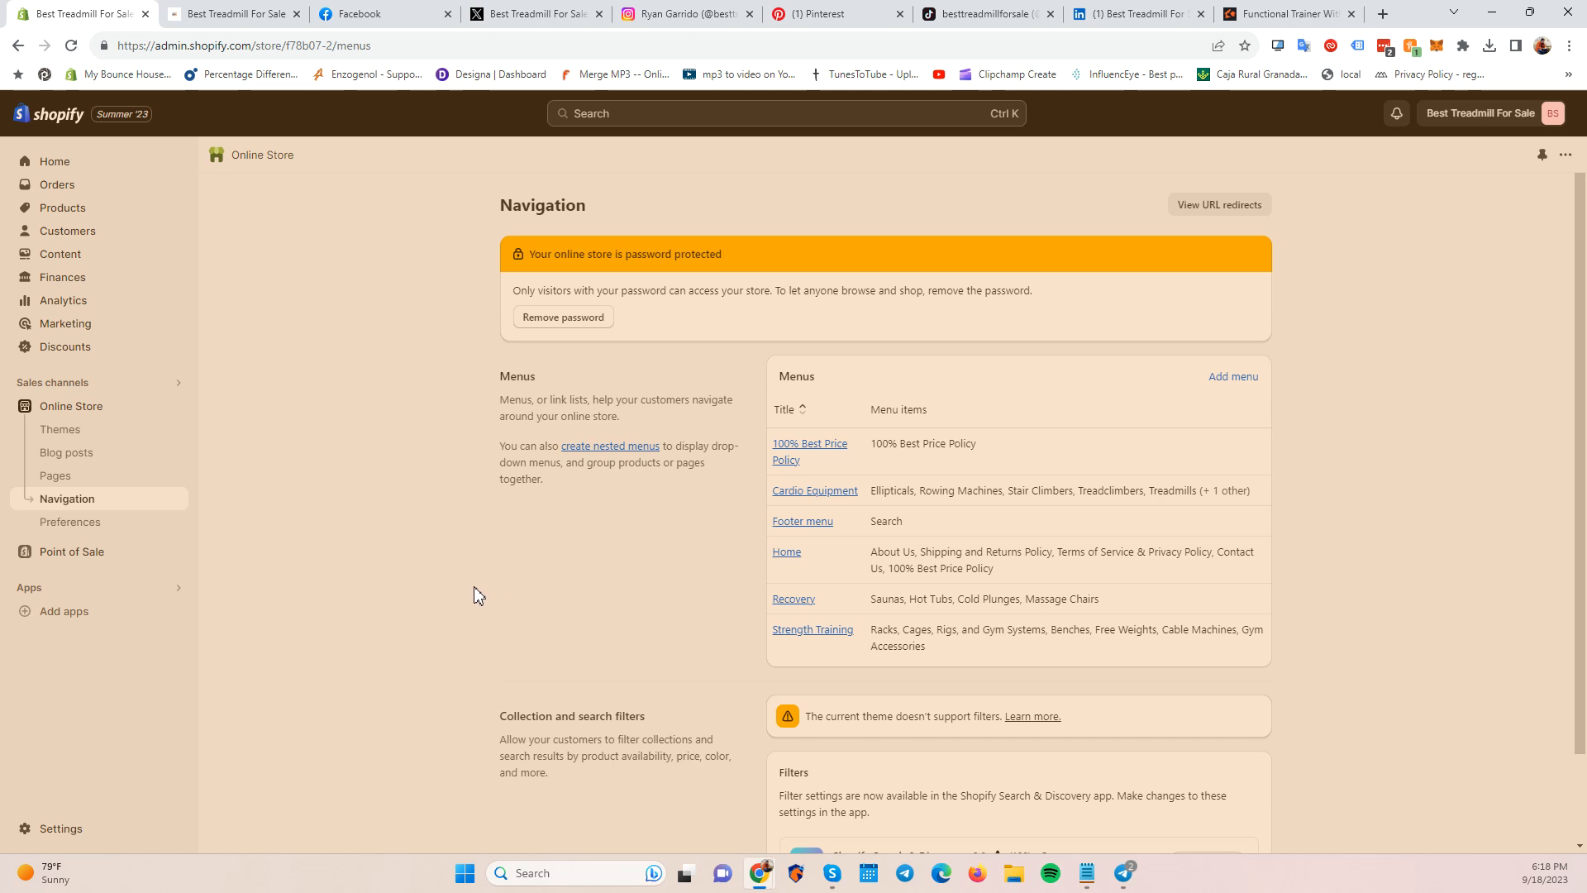
# Open the live Shoptimized theme in the theme editor and expand the Menu section to list its megamenu blocks.
pyautogui.click(74, 423)
pyautogui.click(1239, 593)
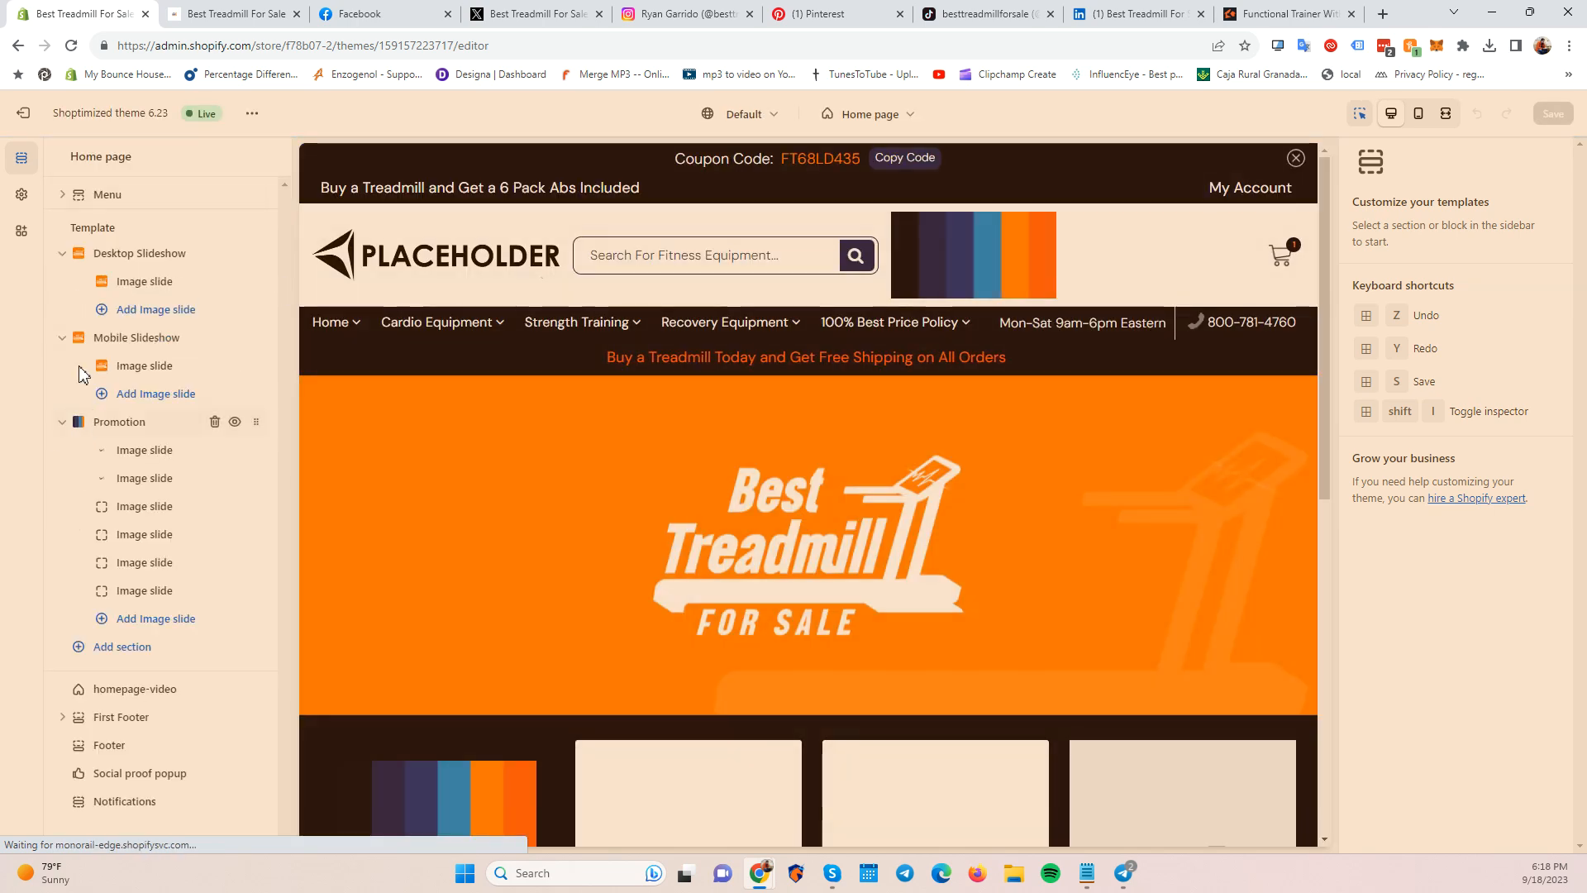
pyautogui.click(62, 194)
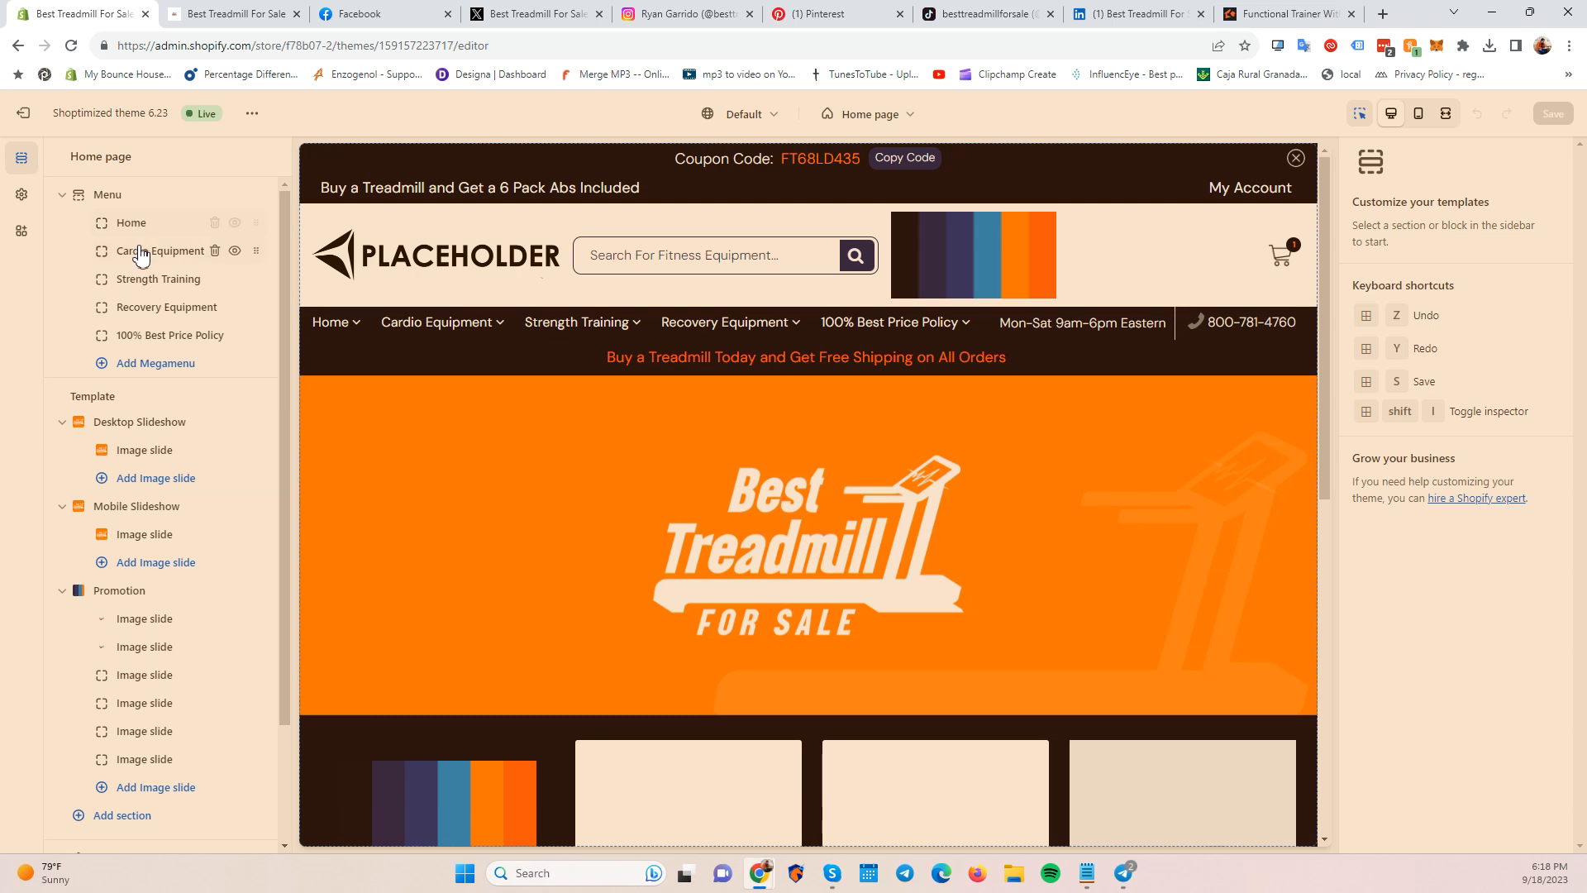
# Open the Cardio Equipment megamenu block and review its settings from the collection list navigation and menu text to the First Submenu.
pyautogui.click(140, 254)
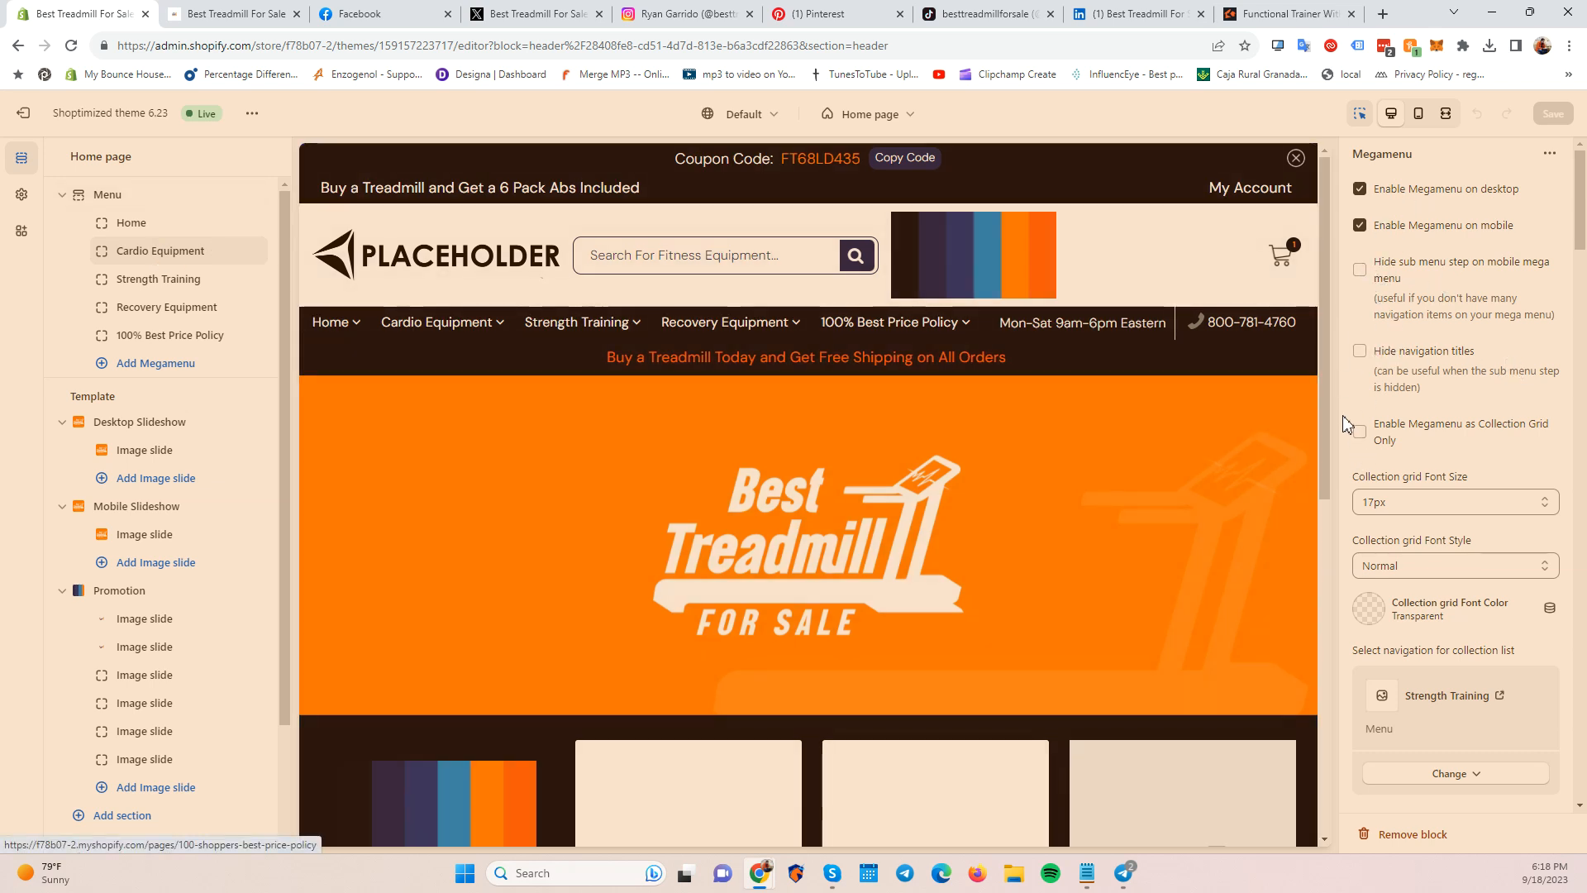
pyautogui.scroll(-3, 1383, 449)
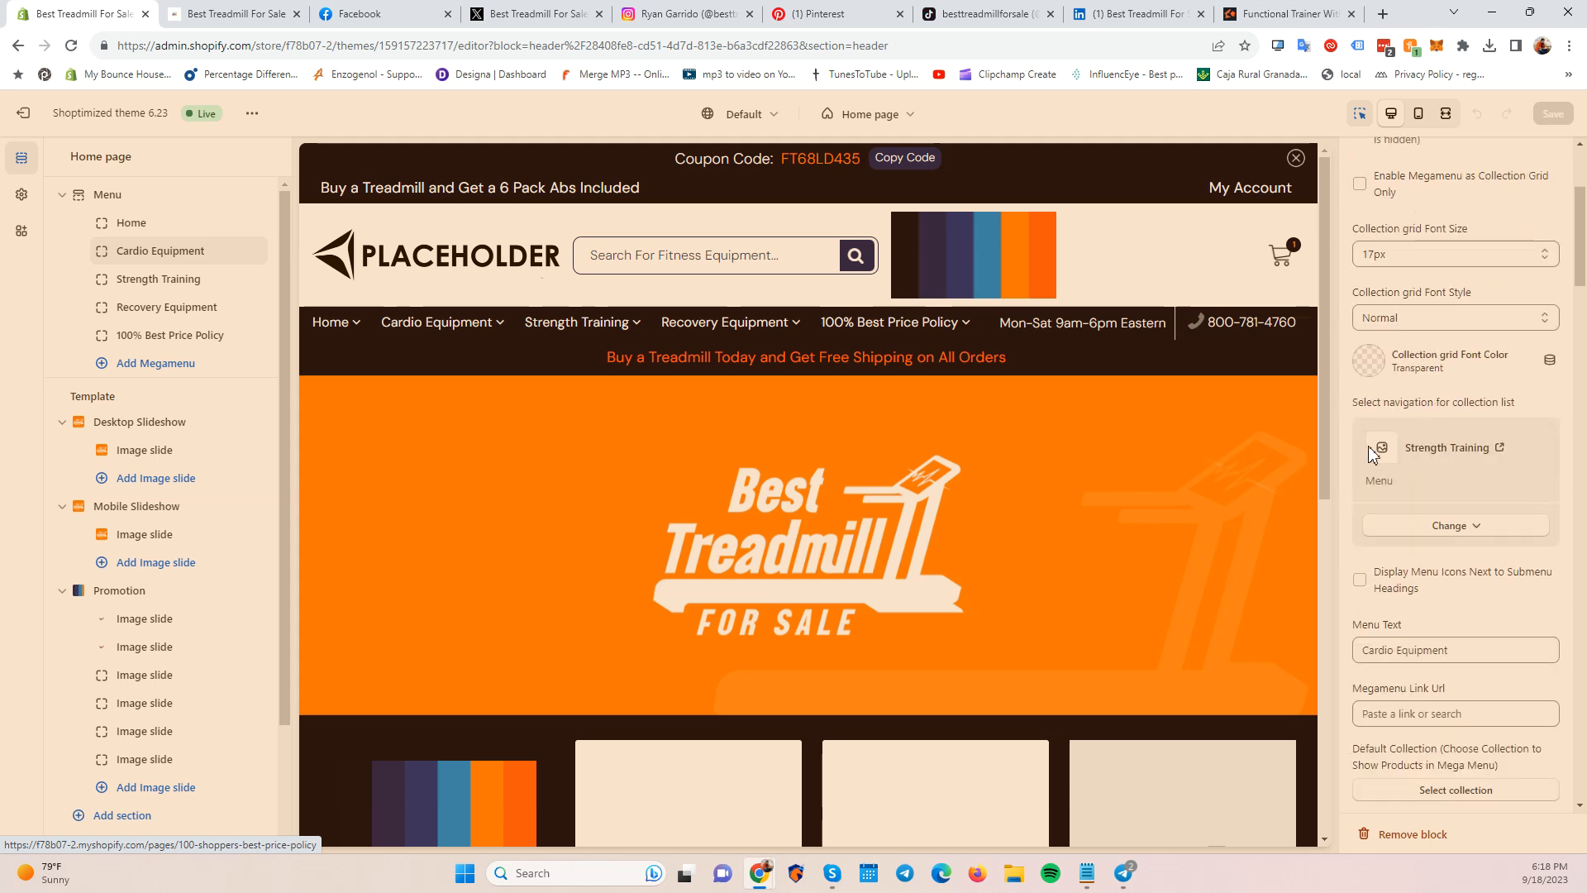
pyautogui.scroll(-3, 1428, 407)
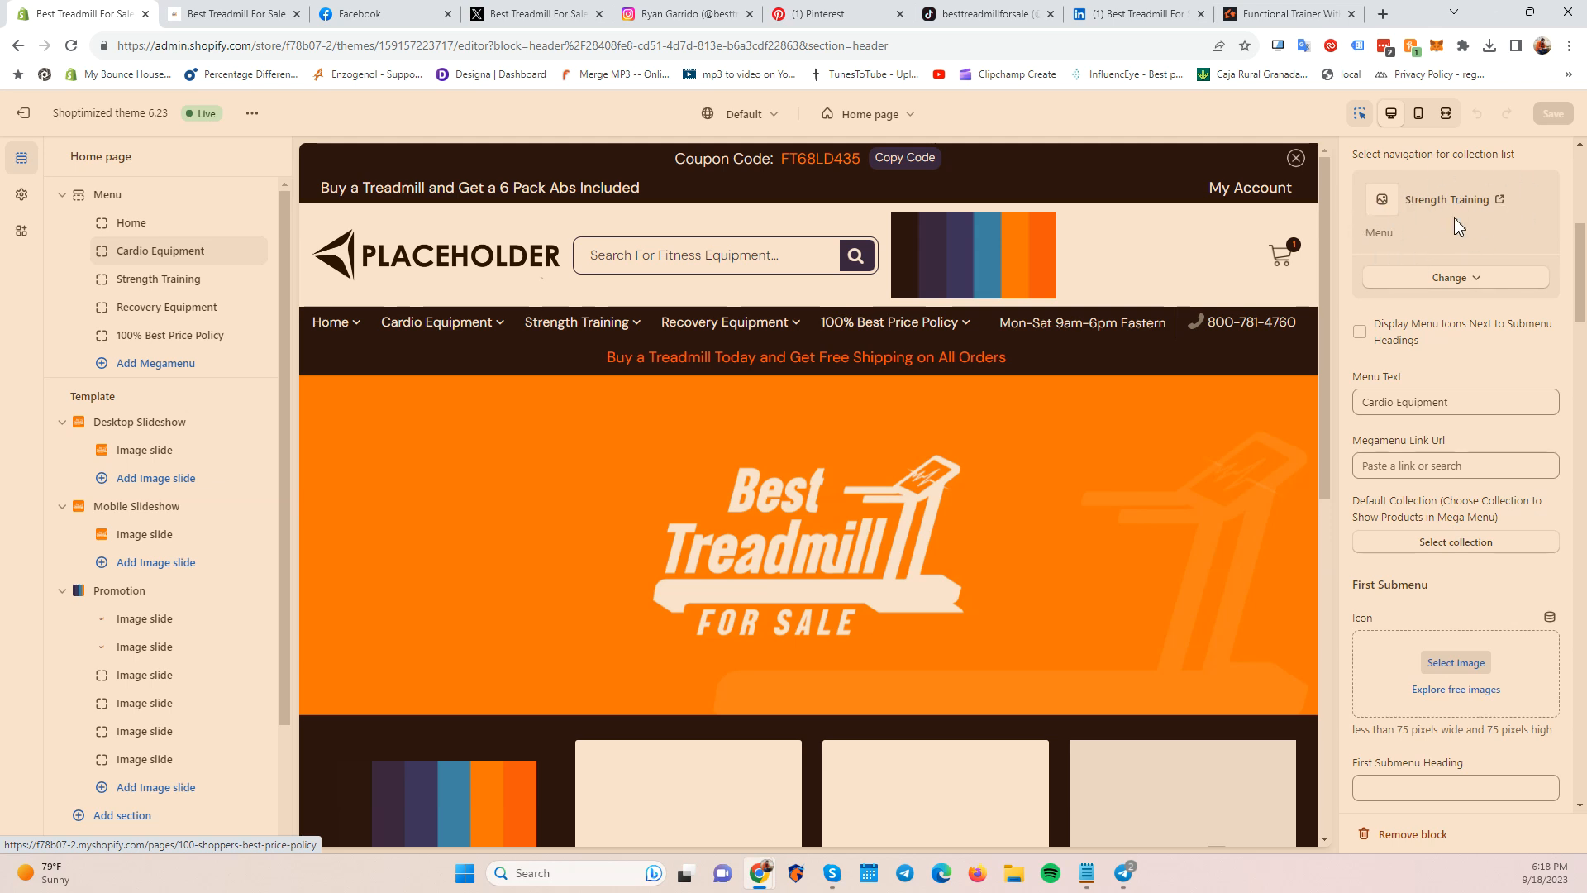
pyautogui.scroll(-1, 1467, 376)
pyautogui.click(1451, 321)
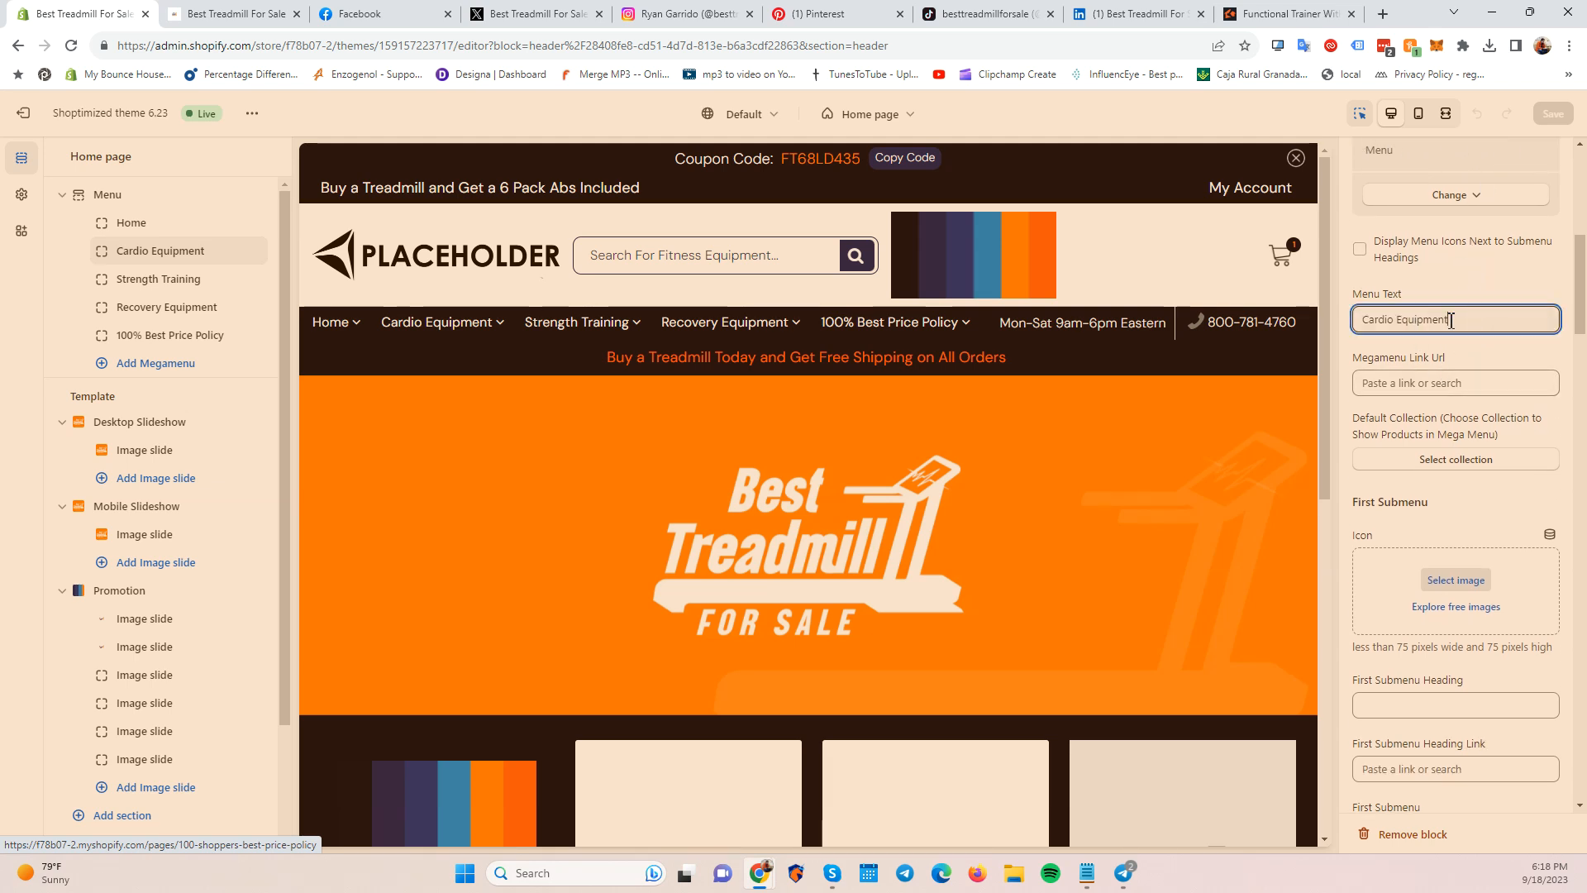
pyautogui.moveTo(1451, 320); pyautogui.dragTo(1358, 320)
pyautogui.scroll(-3, 1428, 347)
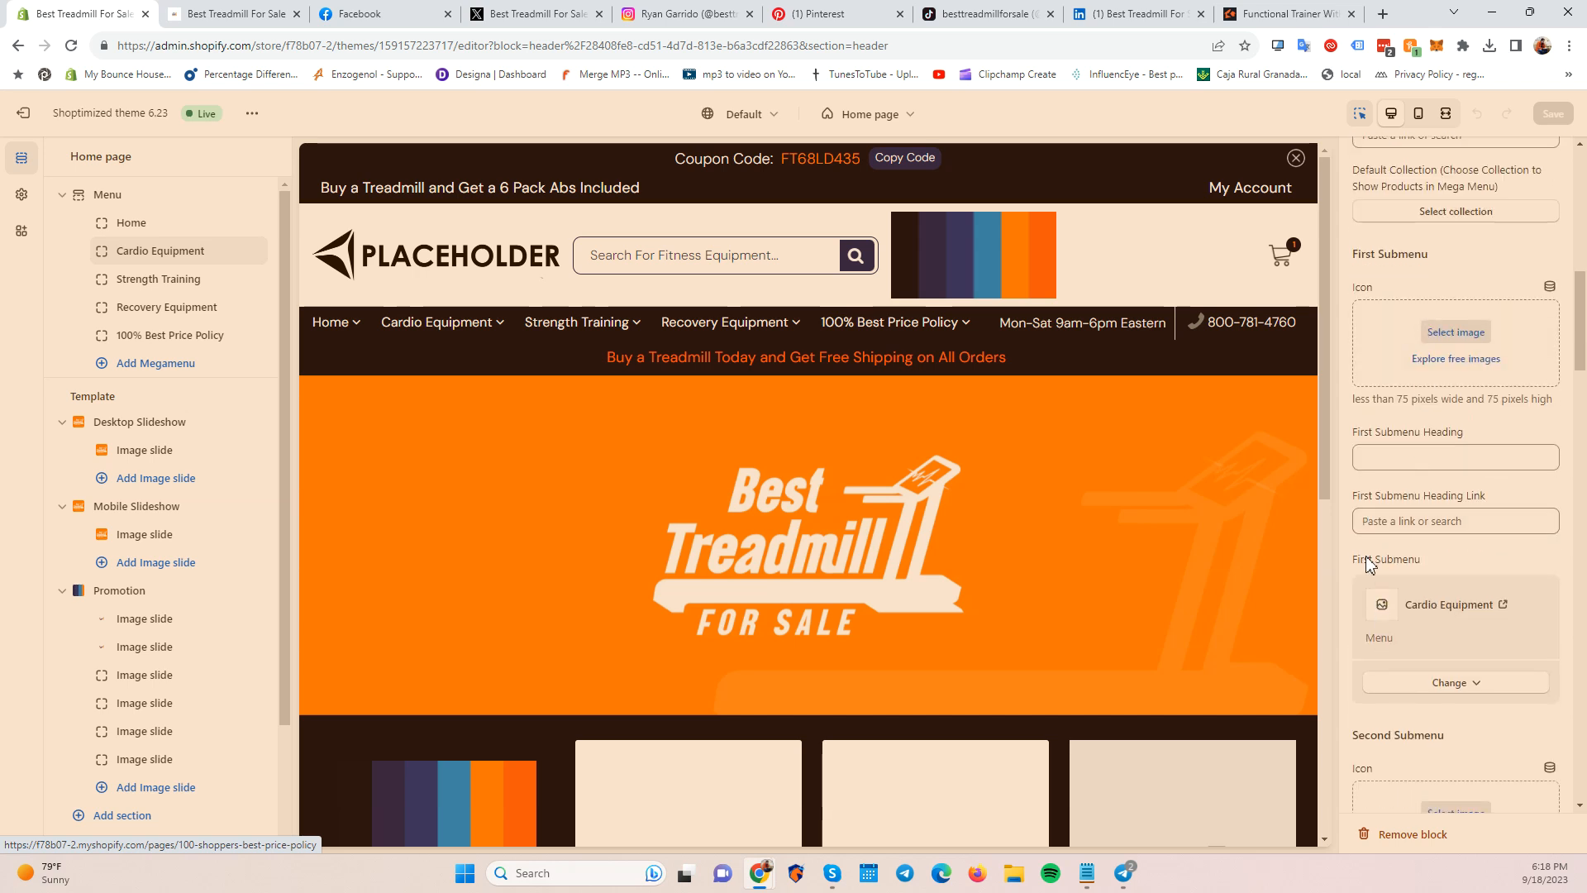
pyautogui.moveTo(1416, 559); pyautogui.dragTo(1421, 561)
# Remove the menu assigned to the Cardio Equipment block's First Submenu and select the Cardio Equipment menu for it again.
pyautogui.click(1445, 684)
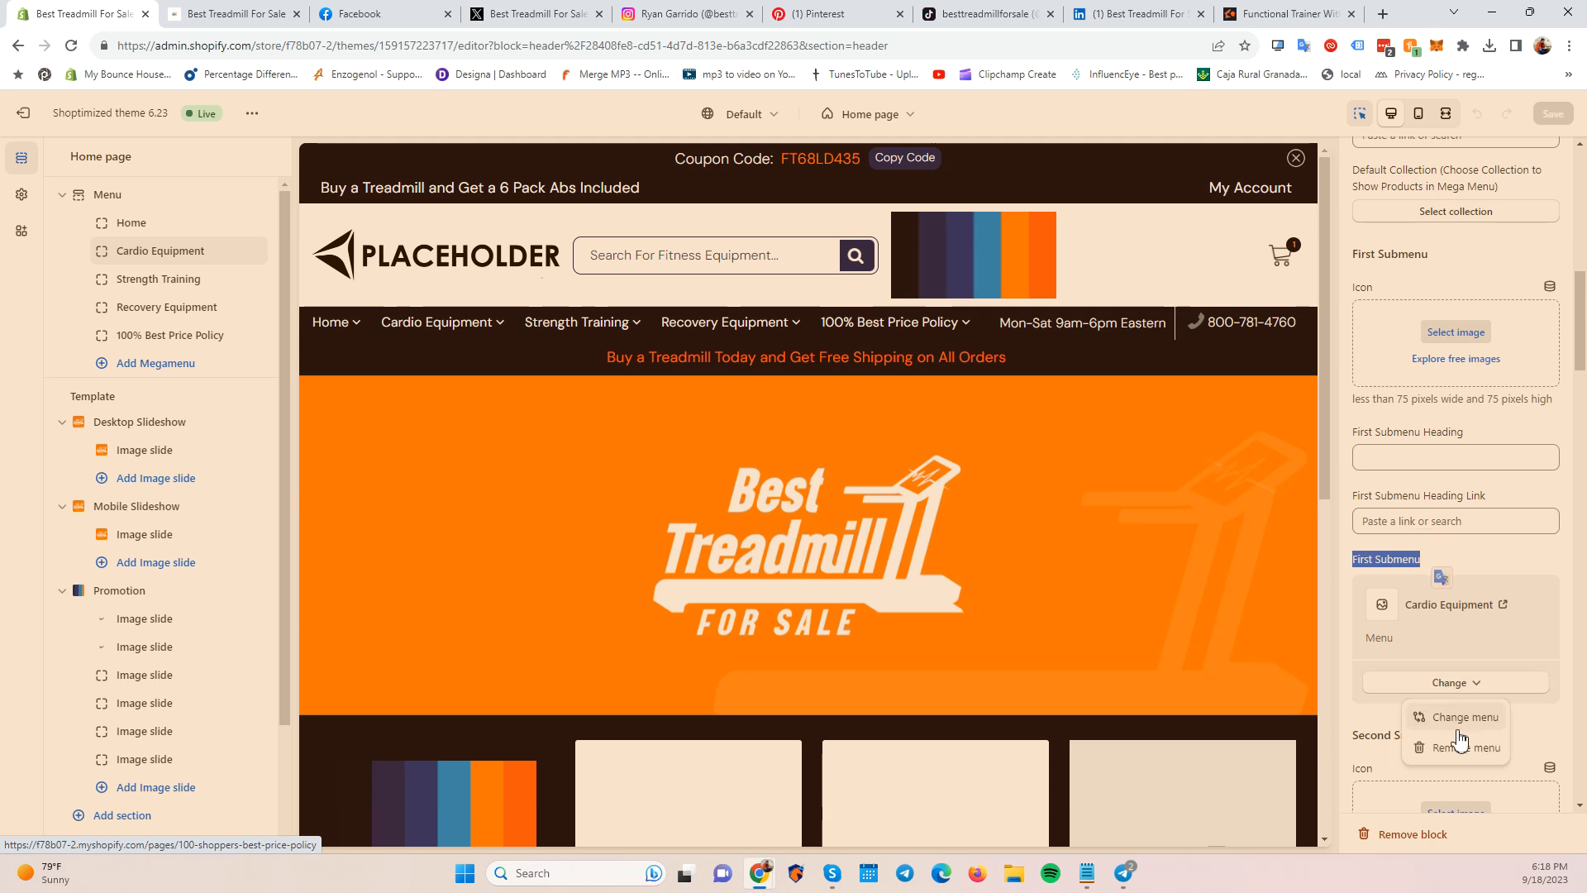
pyautogui.click(1455, 752)
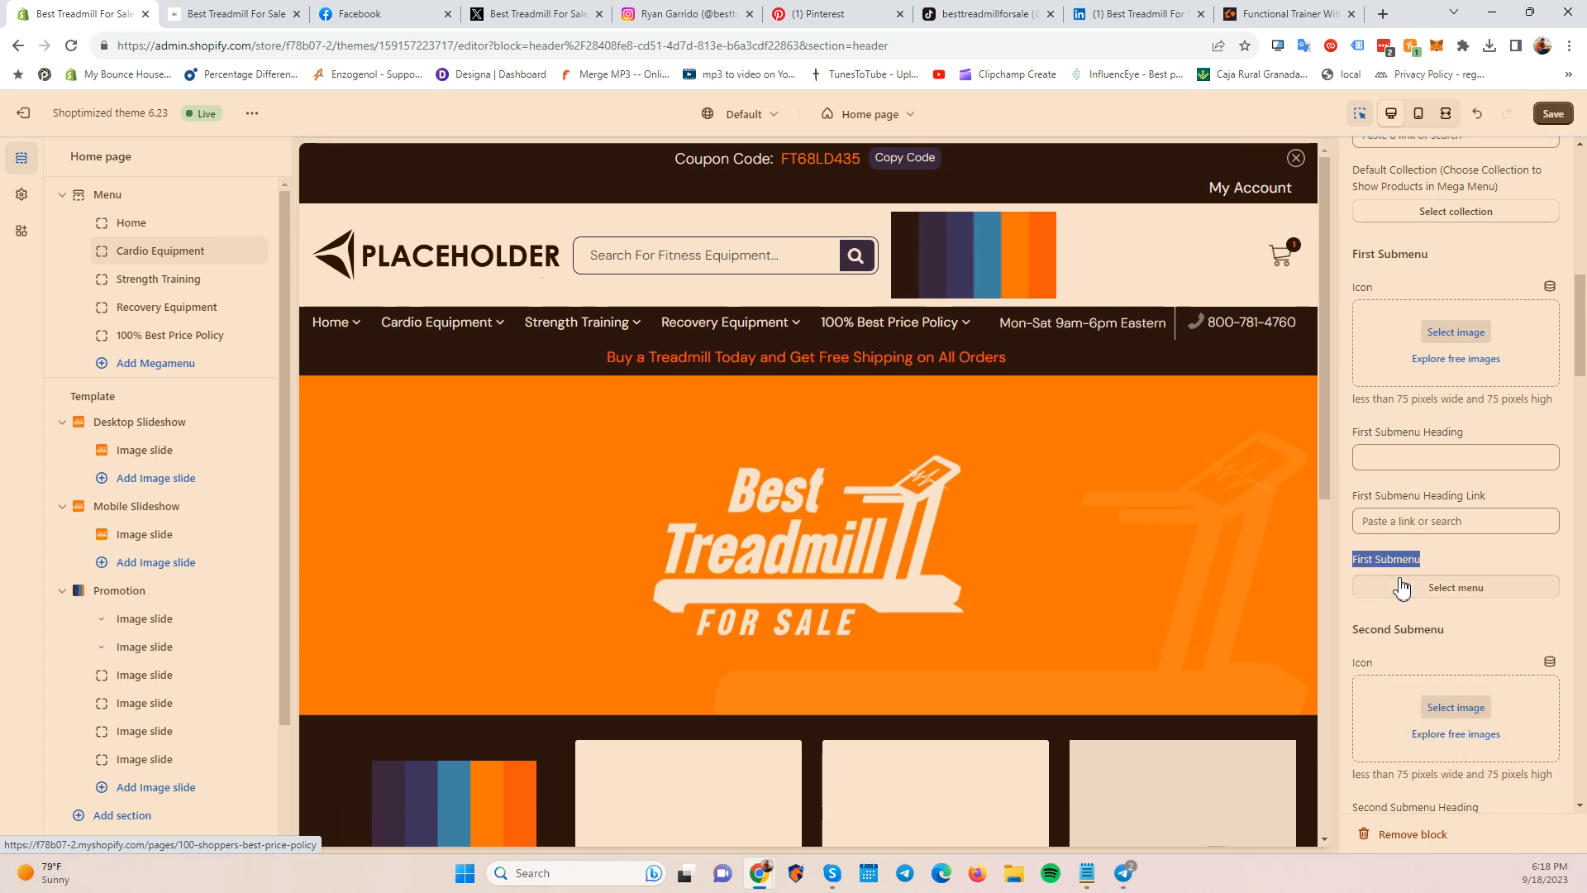
pyautogui.click(1454, 586)
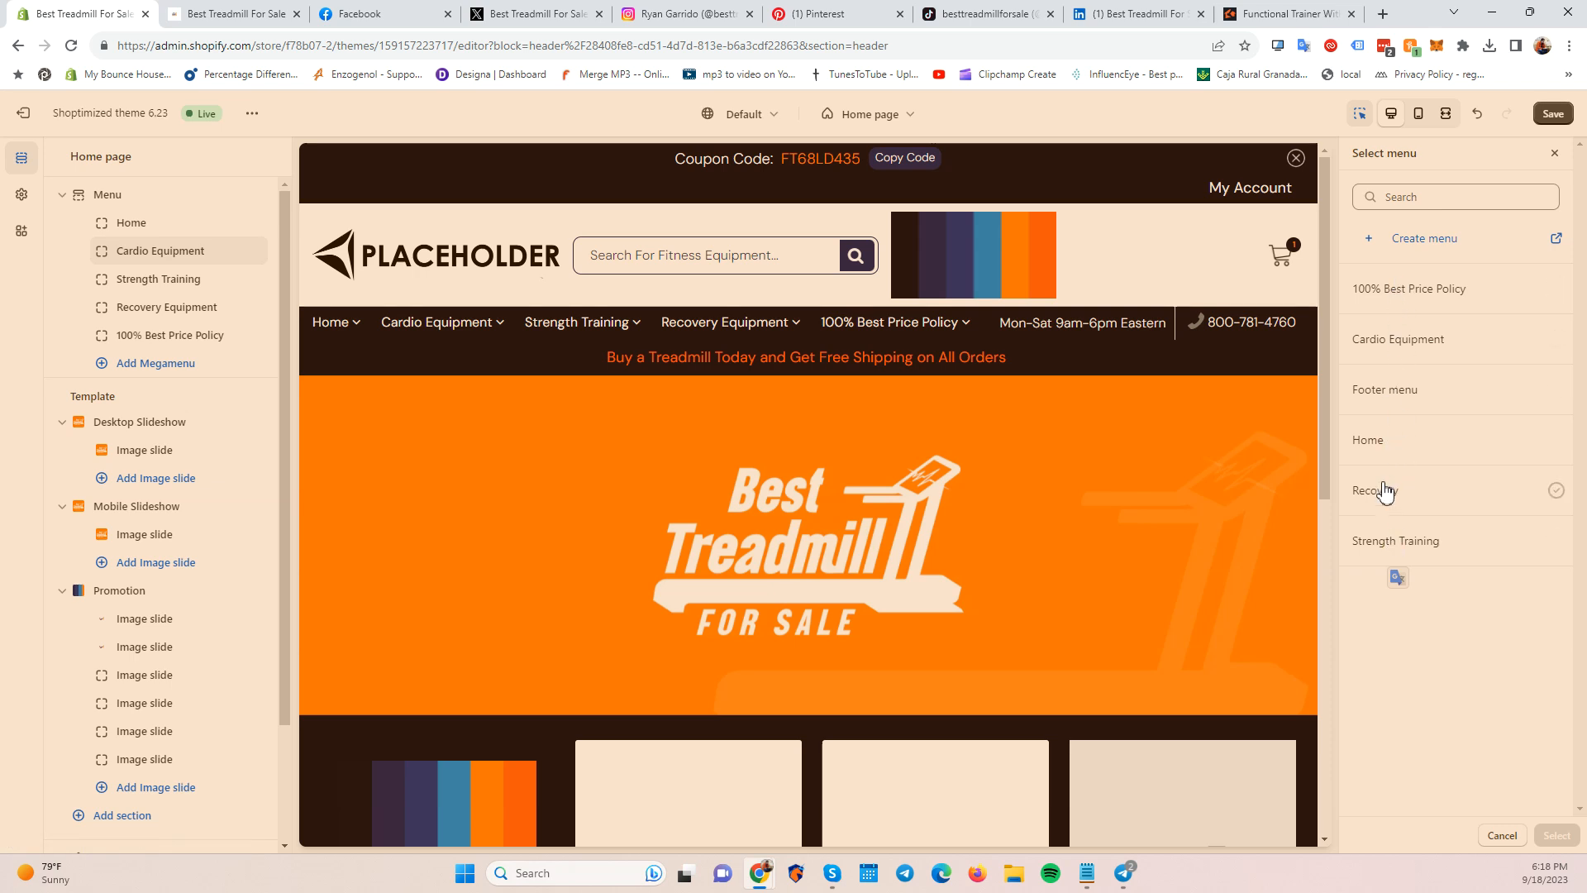
pyautogui.click(1392, 339)
pyautogui.click(1557, 832)
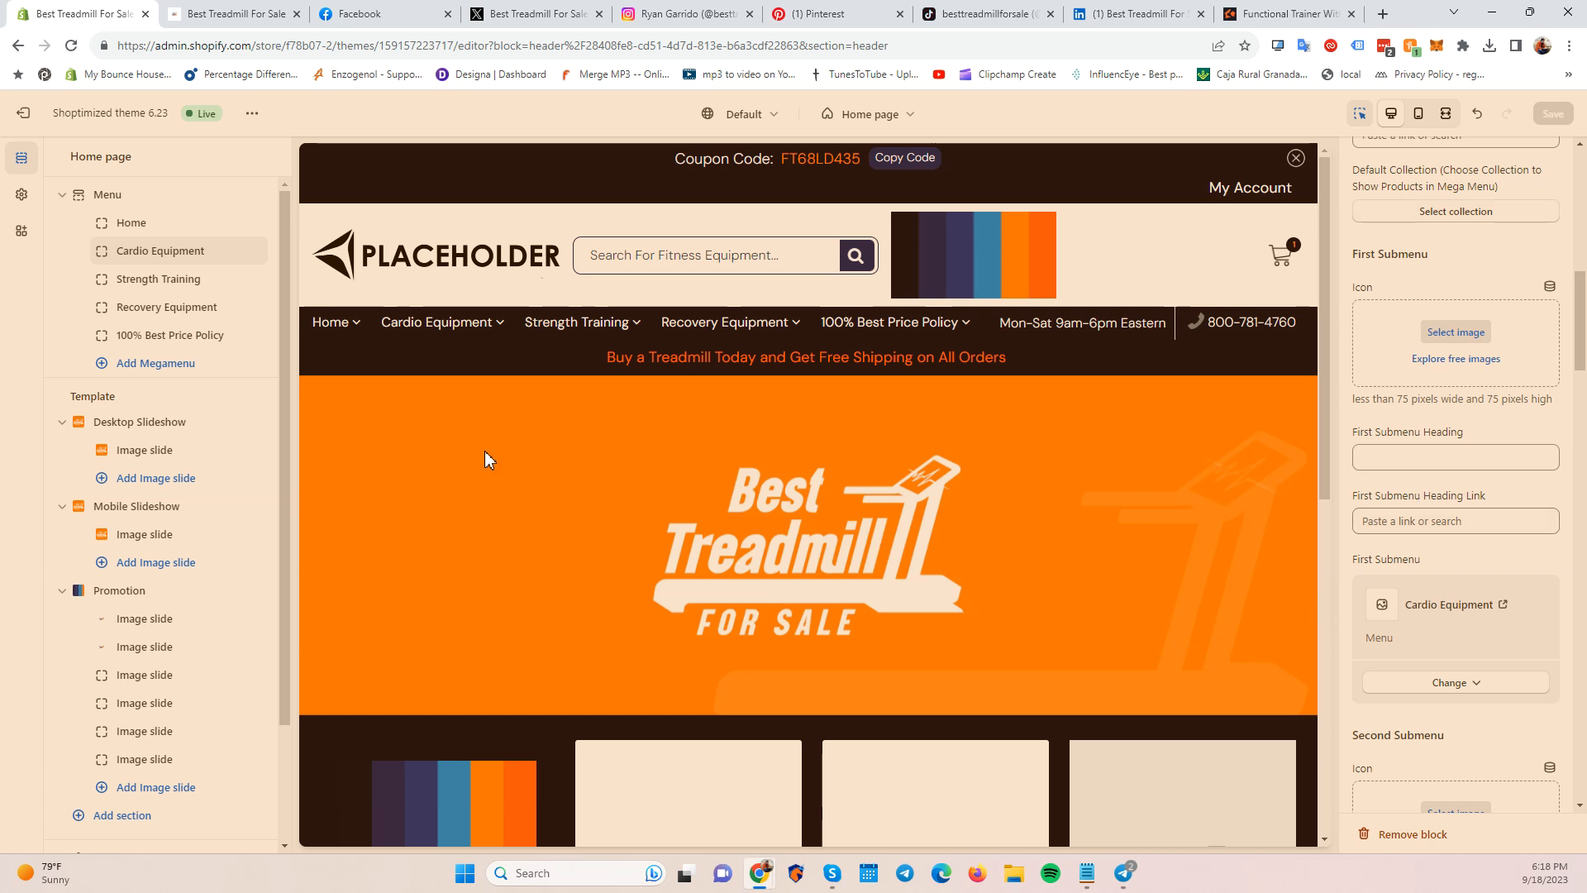
# Review the First Submenu assignments in the Strength Training, Recovery Equipment and 100% Best Price Policy megamenu blocks.
pyautogui.click(147, 278)
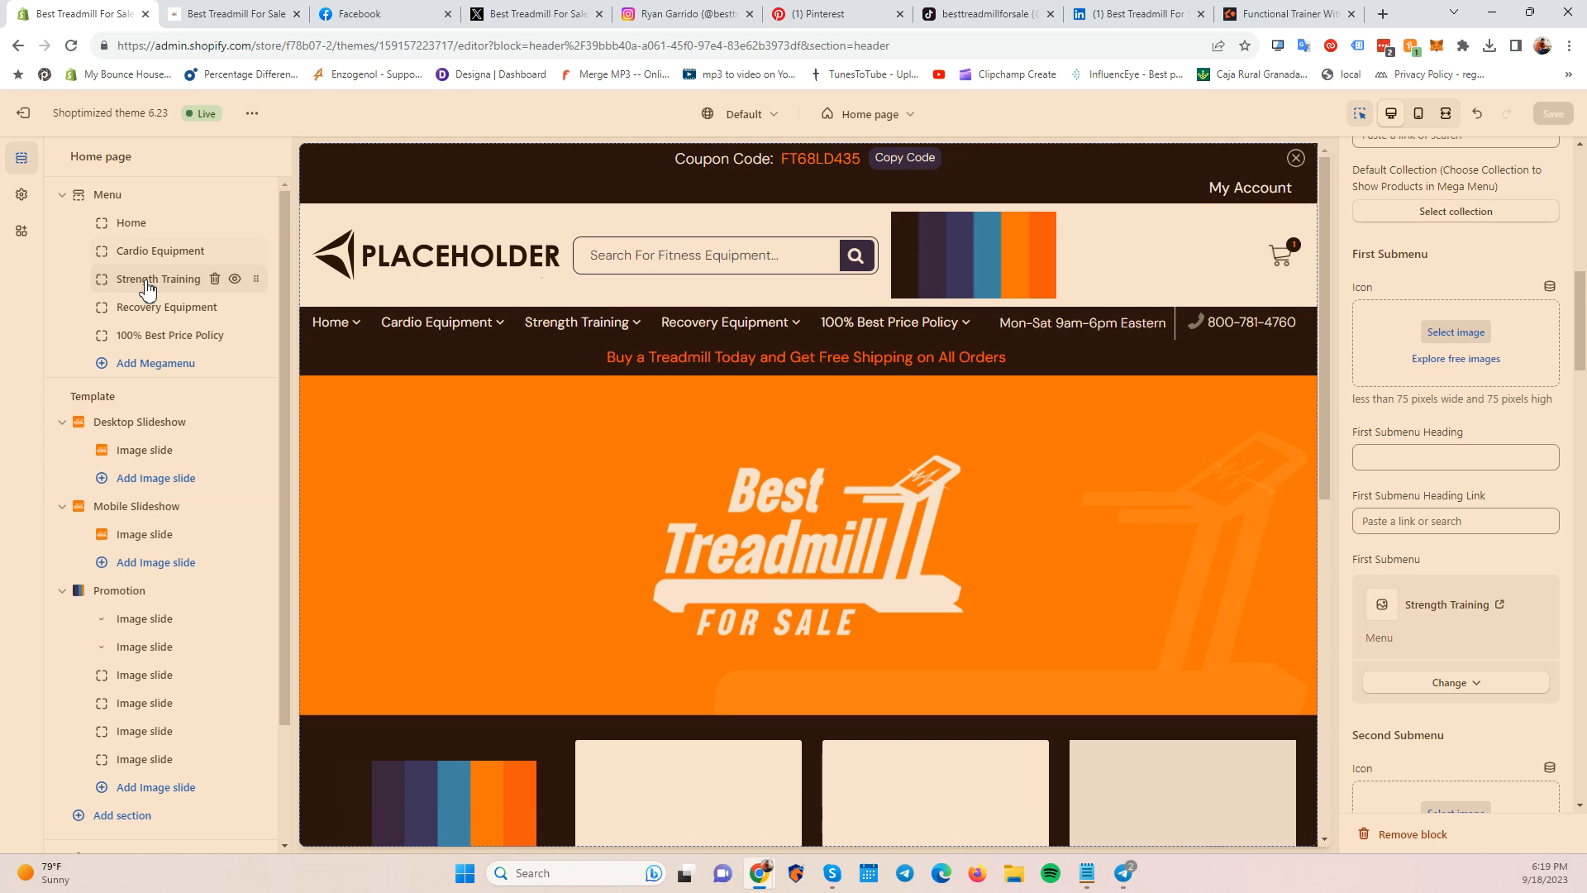
pyautogui.scroll(5, 1401, 423)
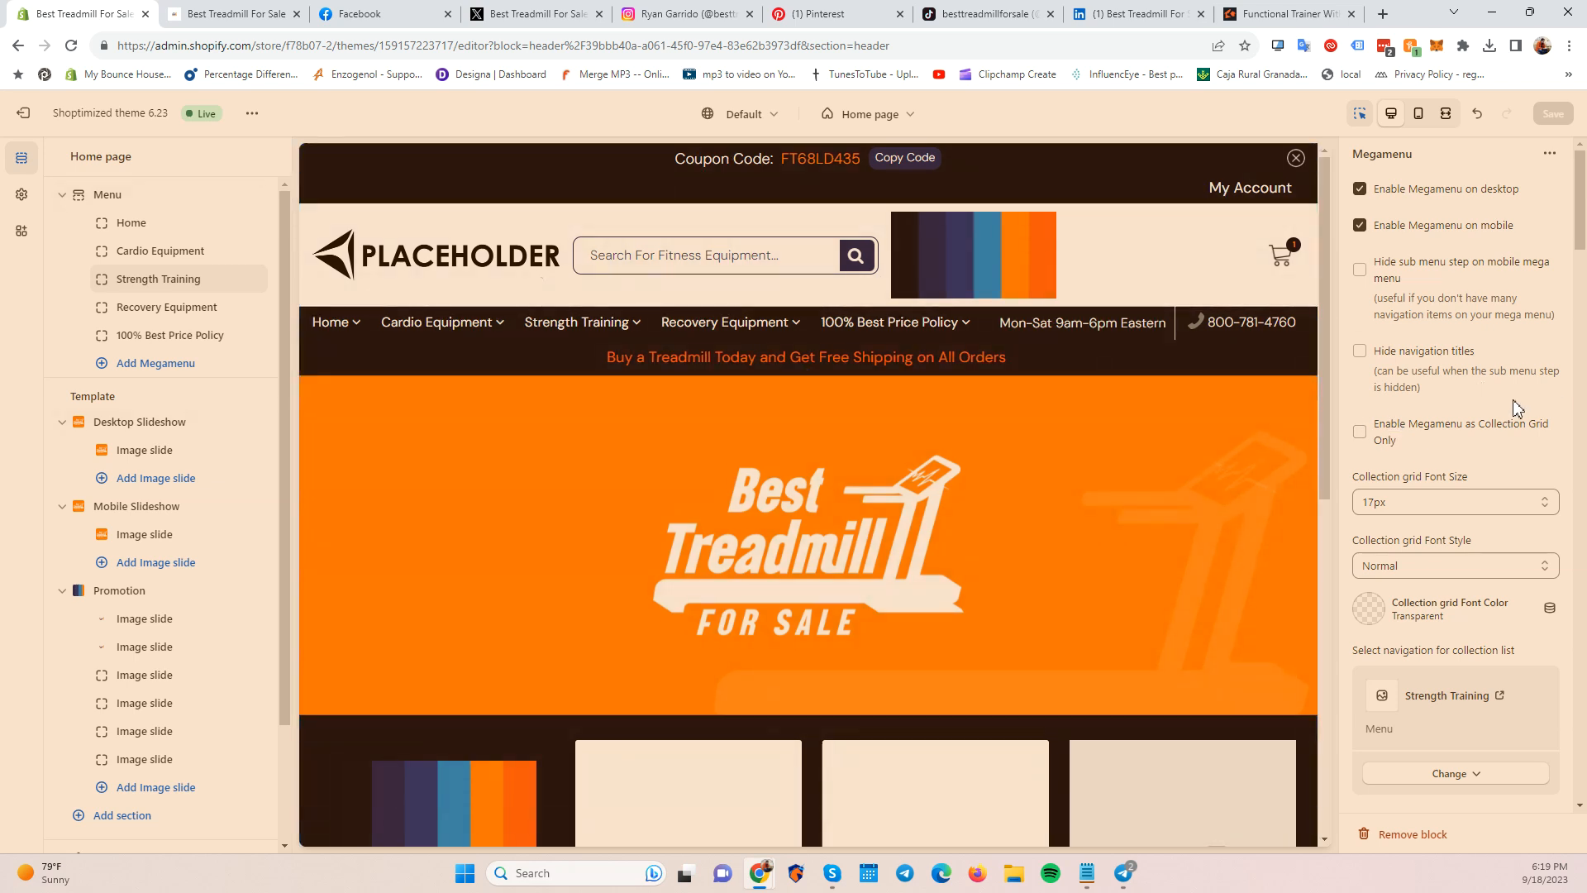
pyautogui.scroll(-10, 1517, 408)
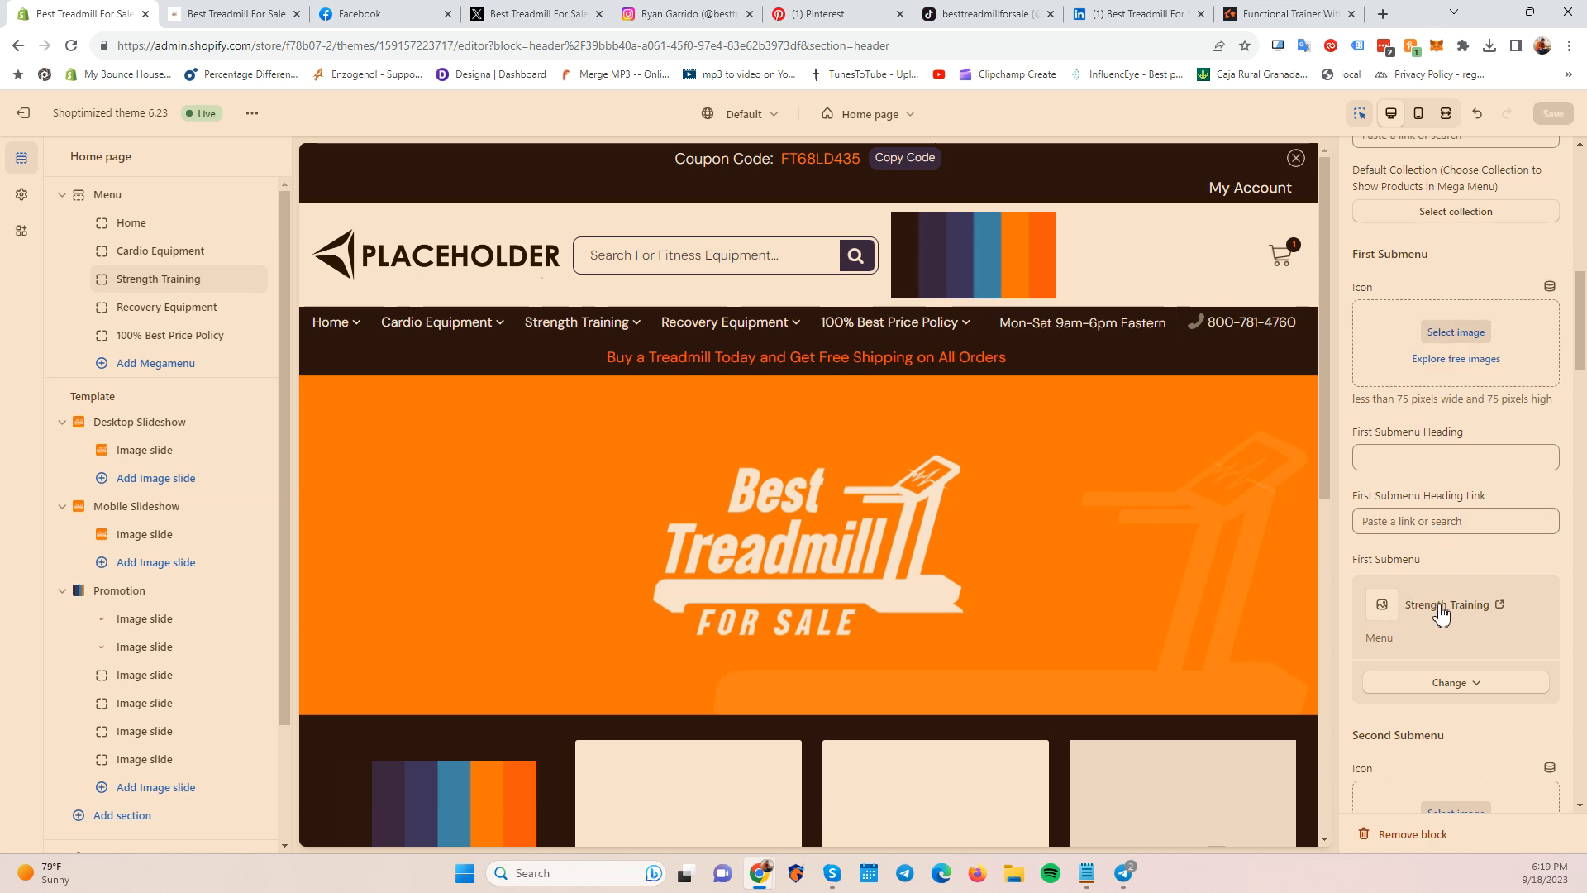
pyautogui.click(124, 307)
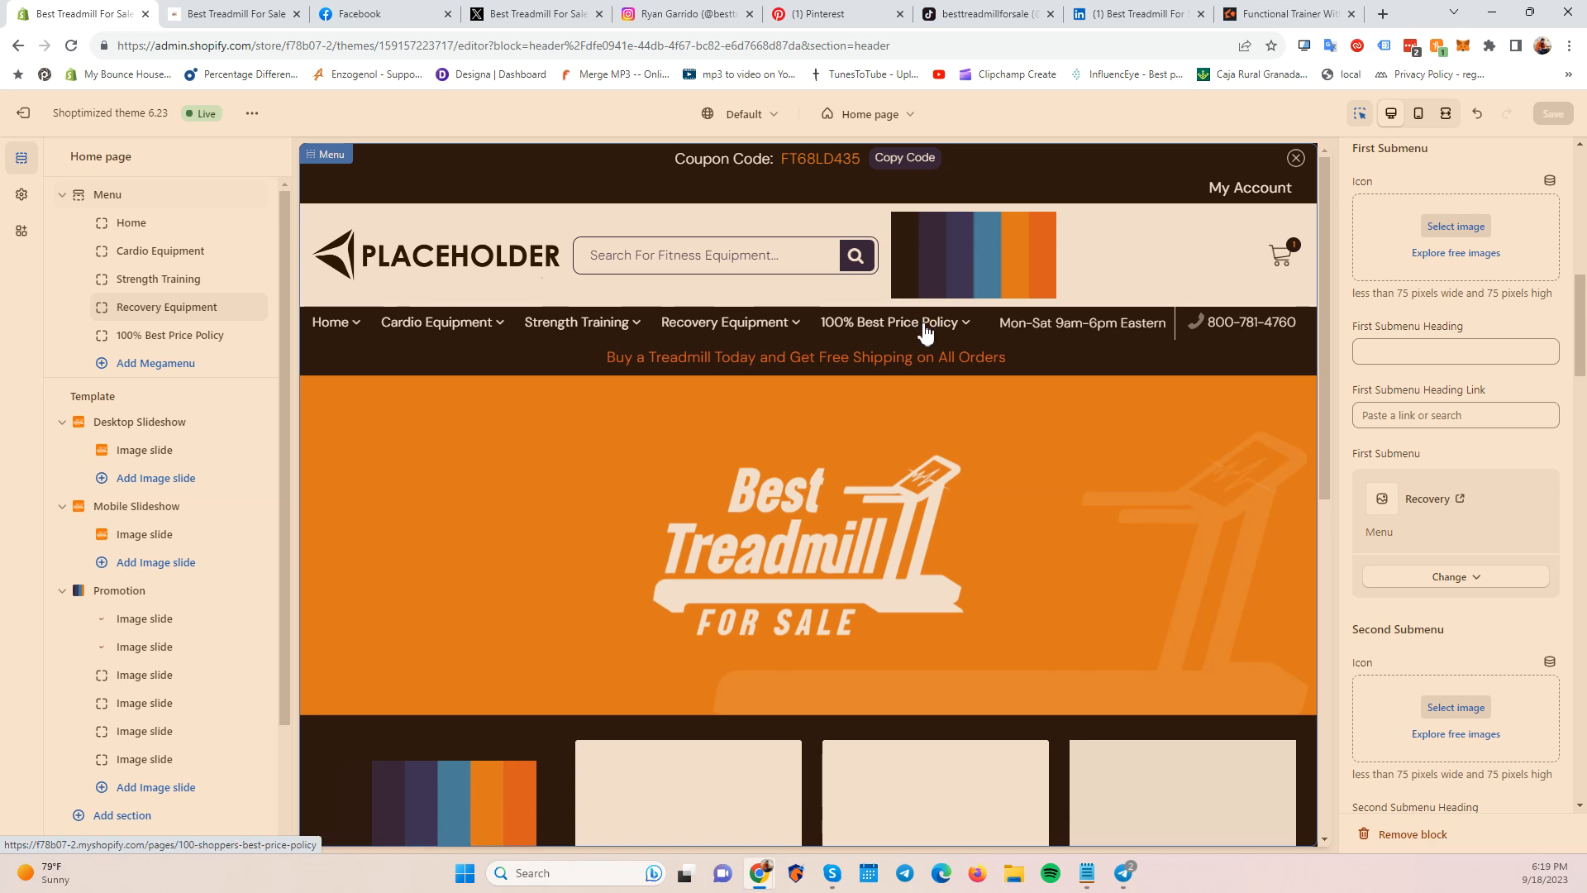
pyautogui.click(143, 338)
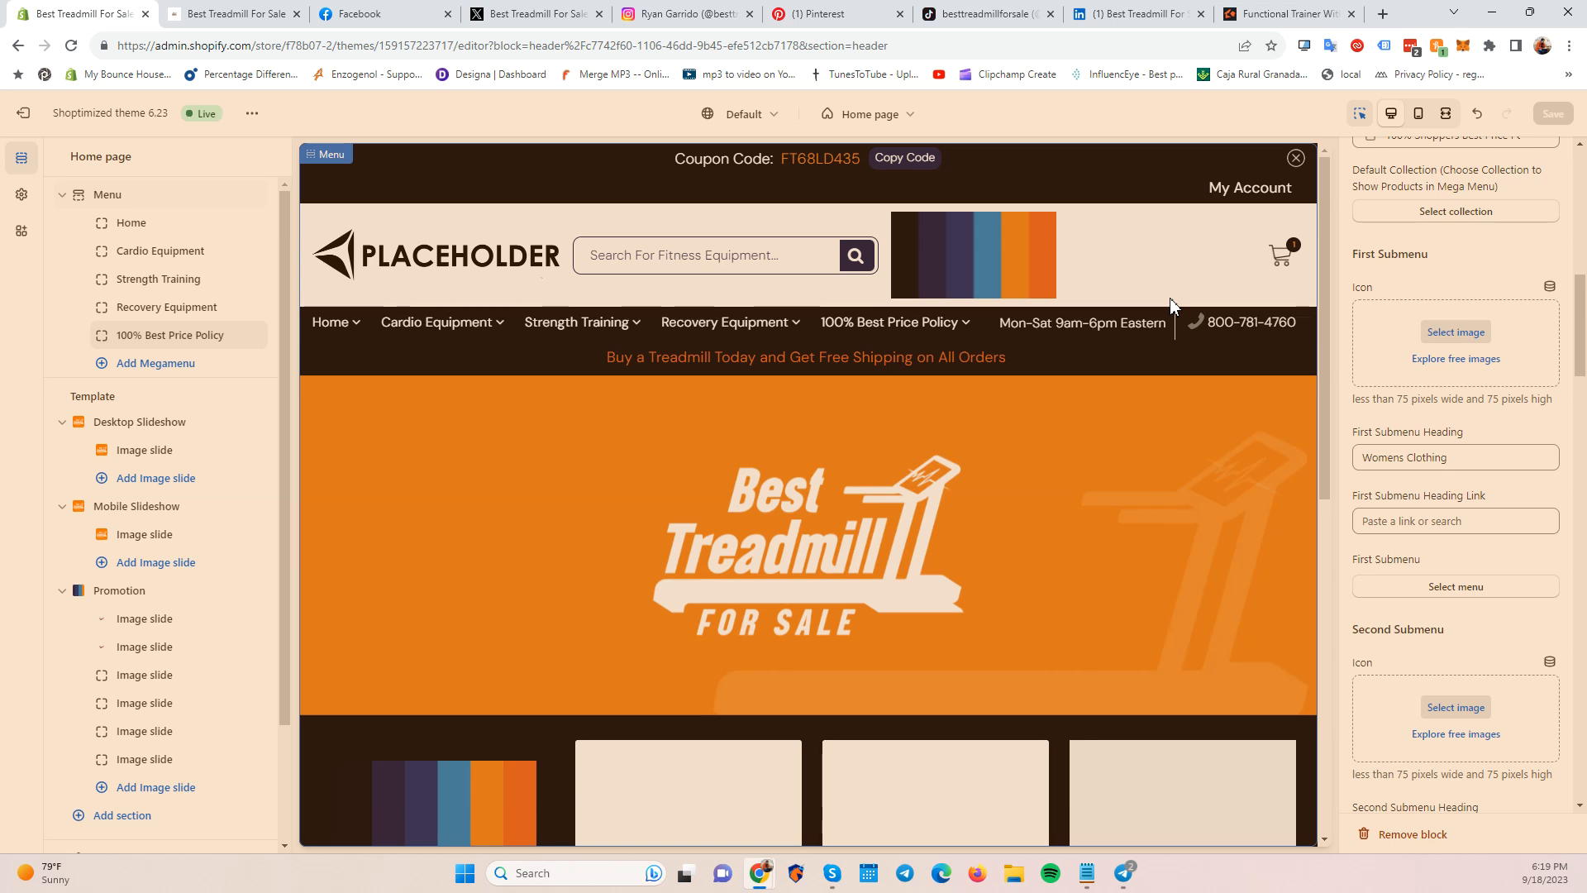
# Check the Home and Cardio Equipment dropdowns on the live storefront and open the Ellipticals and Stair Climbers collection pages.
pyautogui.click(235, 13)
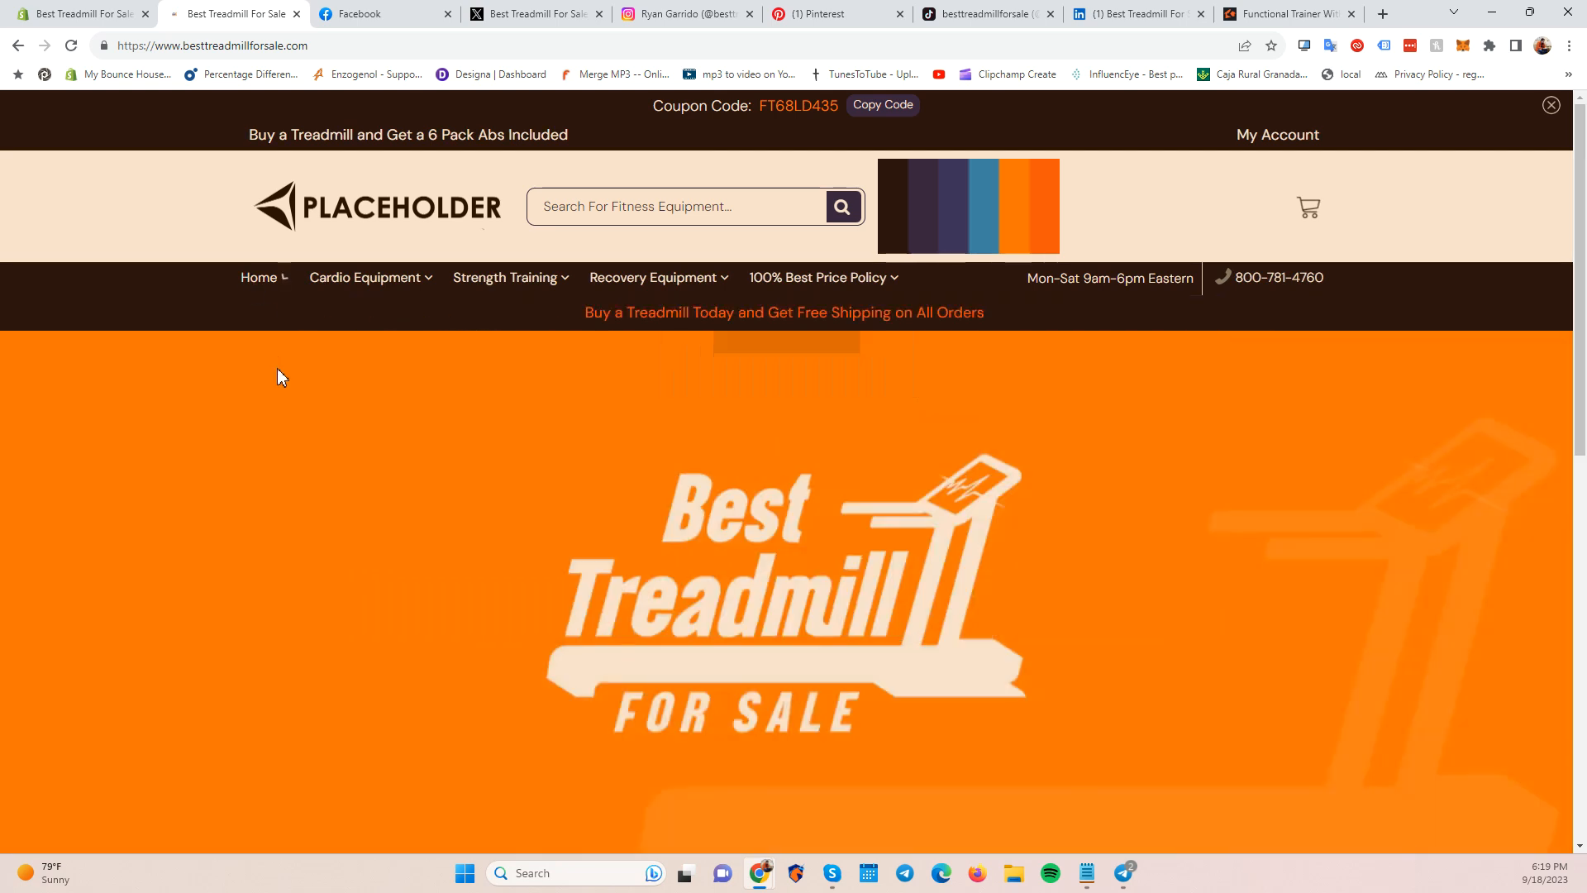
pyautogui.click(259, 281)
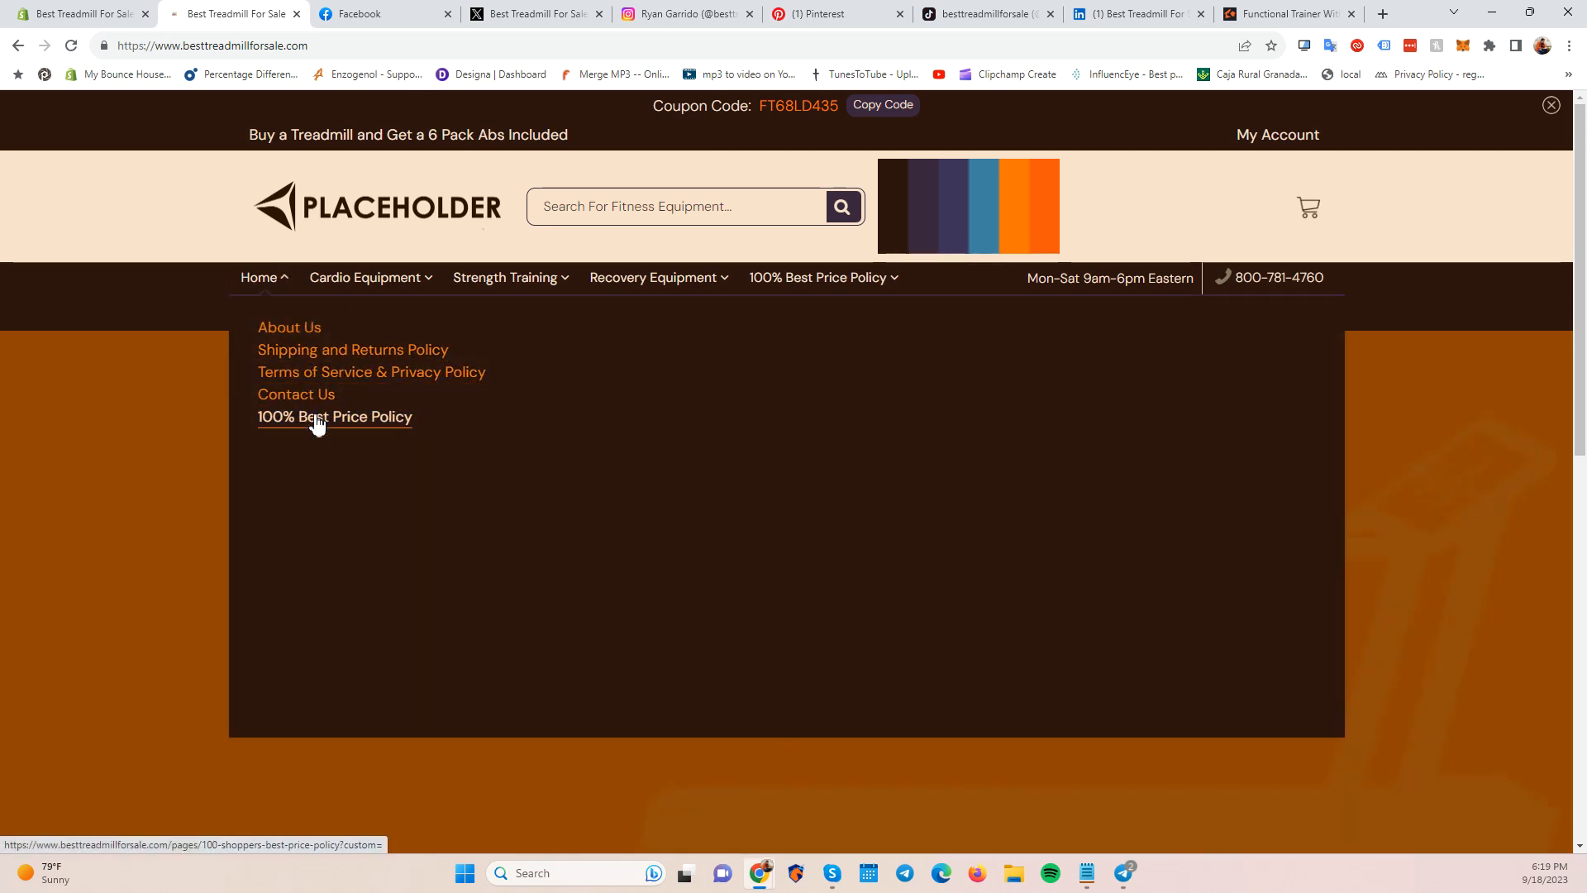
pyautogui.click(259, 281)
pyautogui.click(258, 281)
pyautogui.click(376, 279)
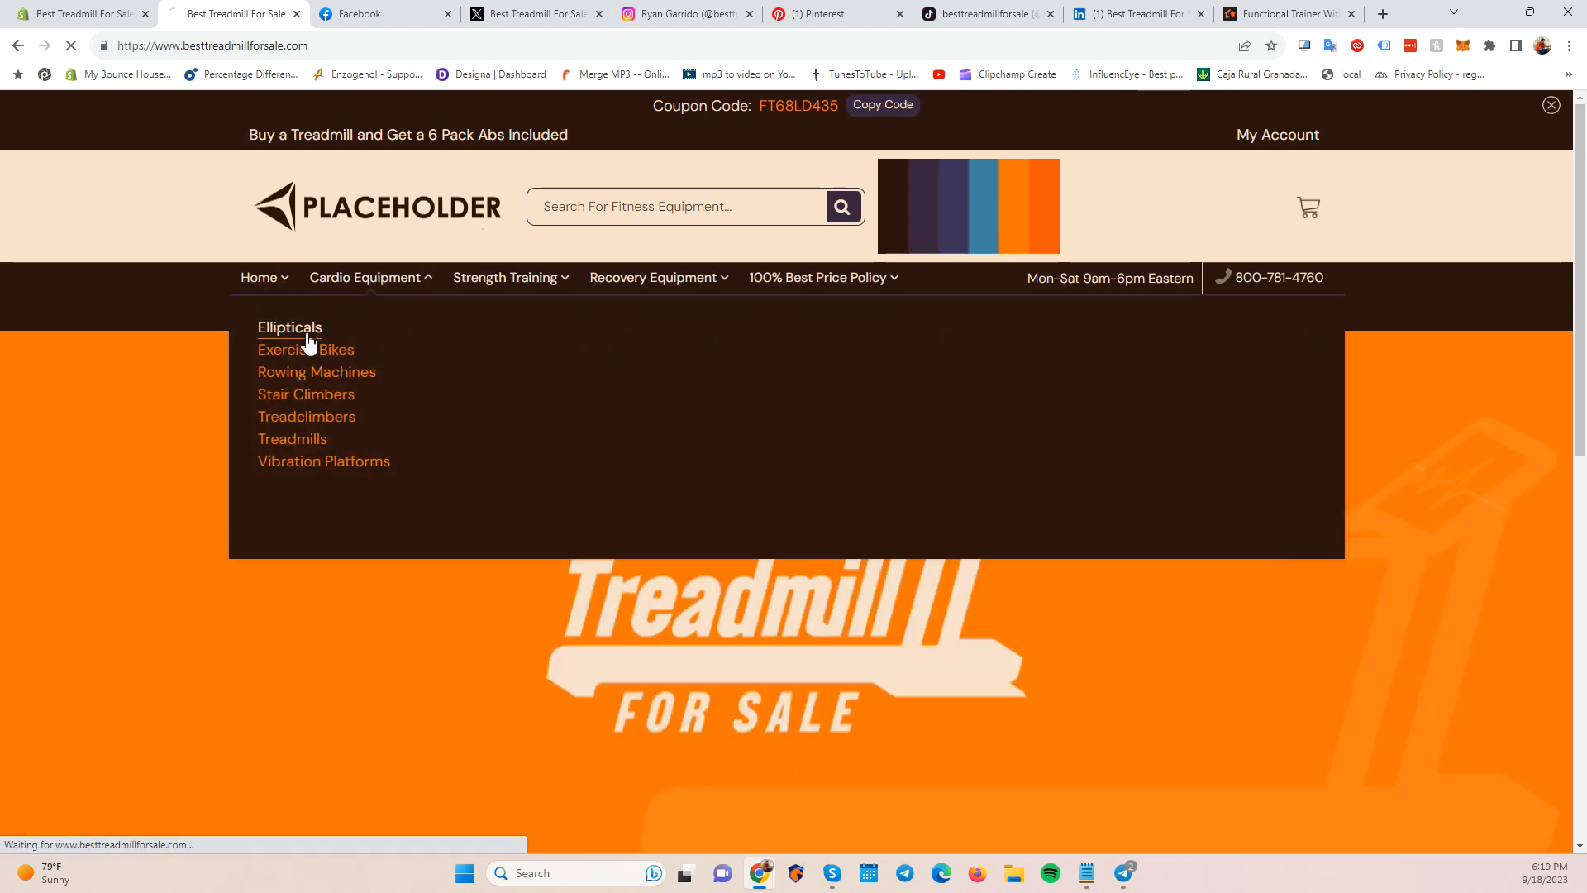
pyautogui.click(311, 462)
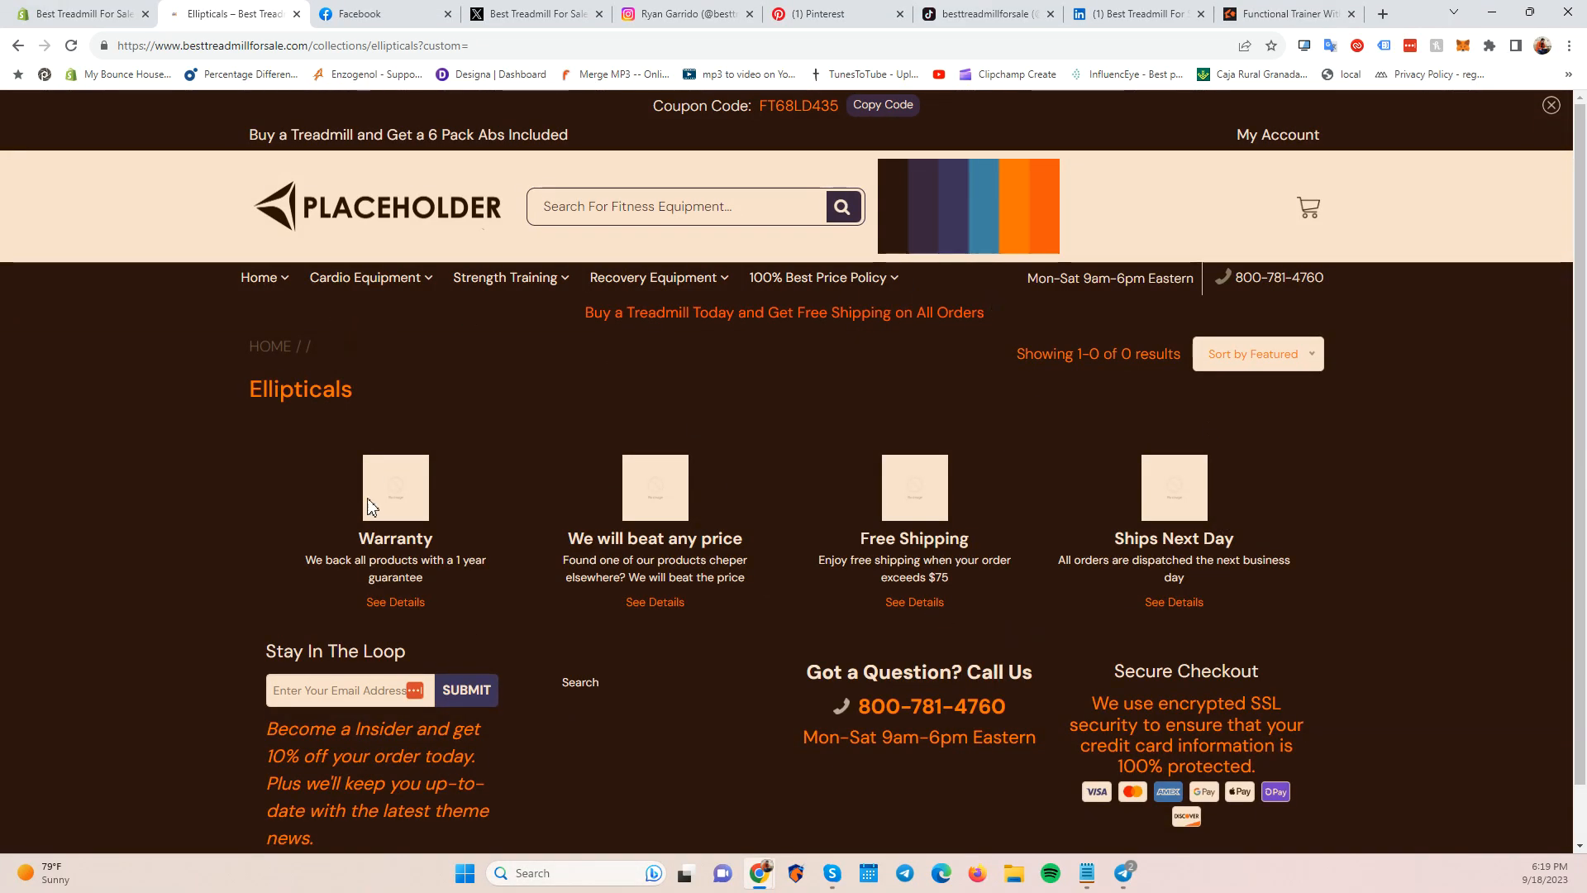
pyautogui.moveTo(357, 287)
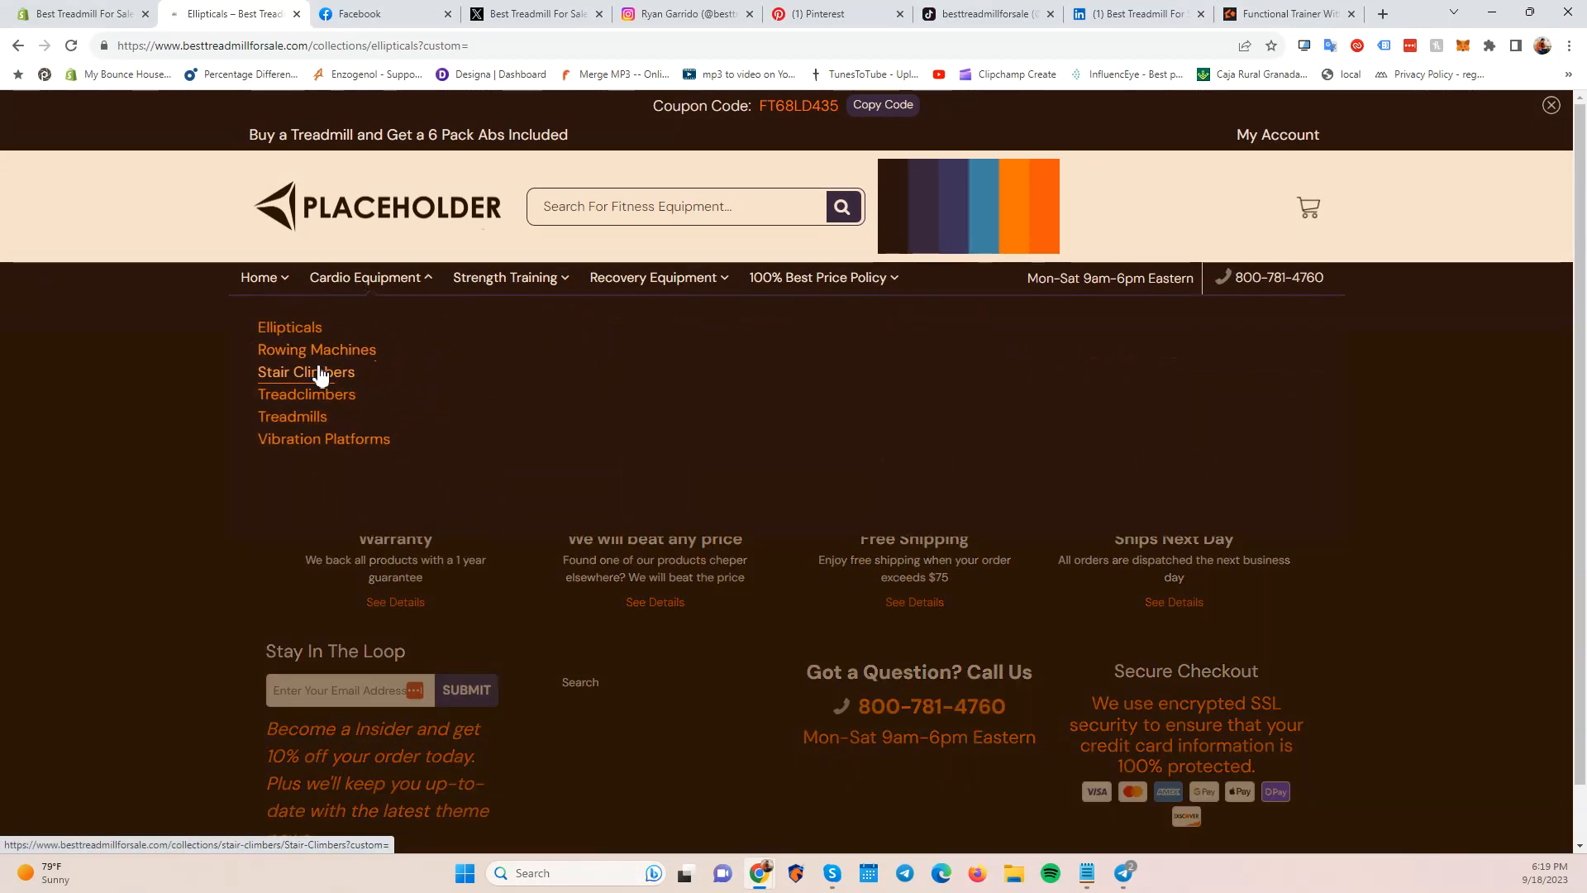
pyautogui.click(321, 371)
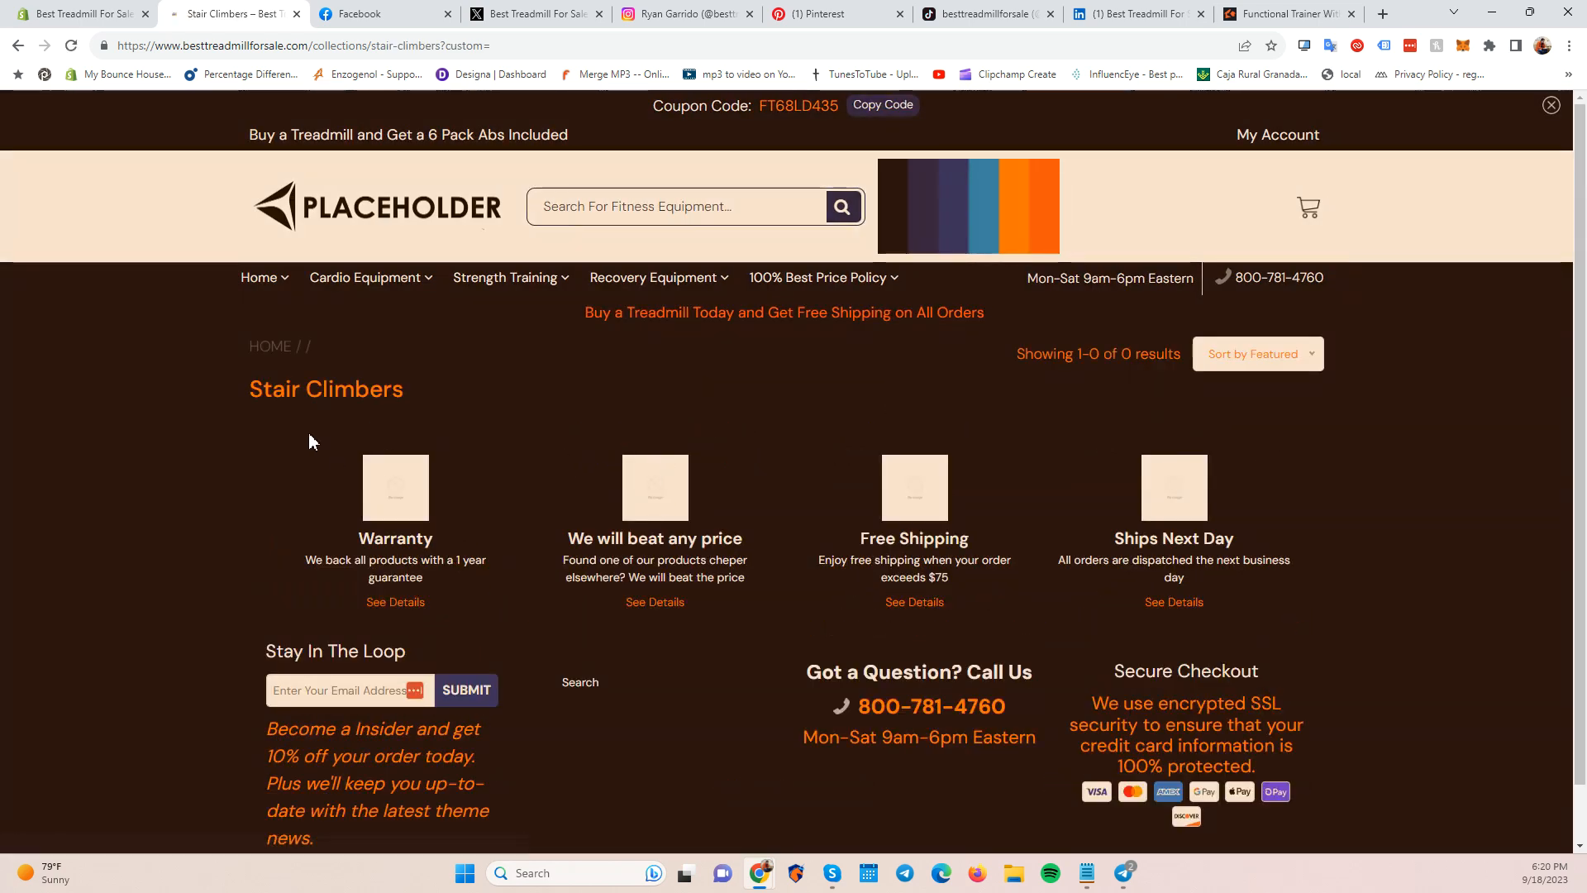
# Inspect the Strength Training, Recovery Equipment and 100% Best Price Policy entries in the storefront's navigation bar.
pyautogui.moveTo(502, 281)
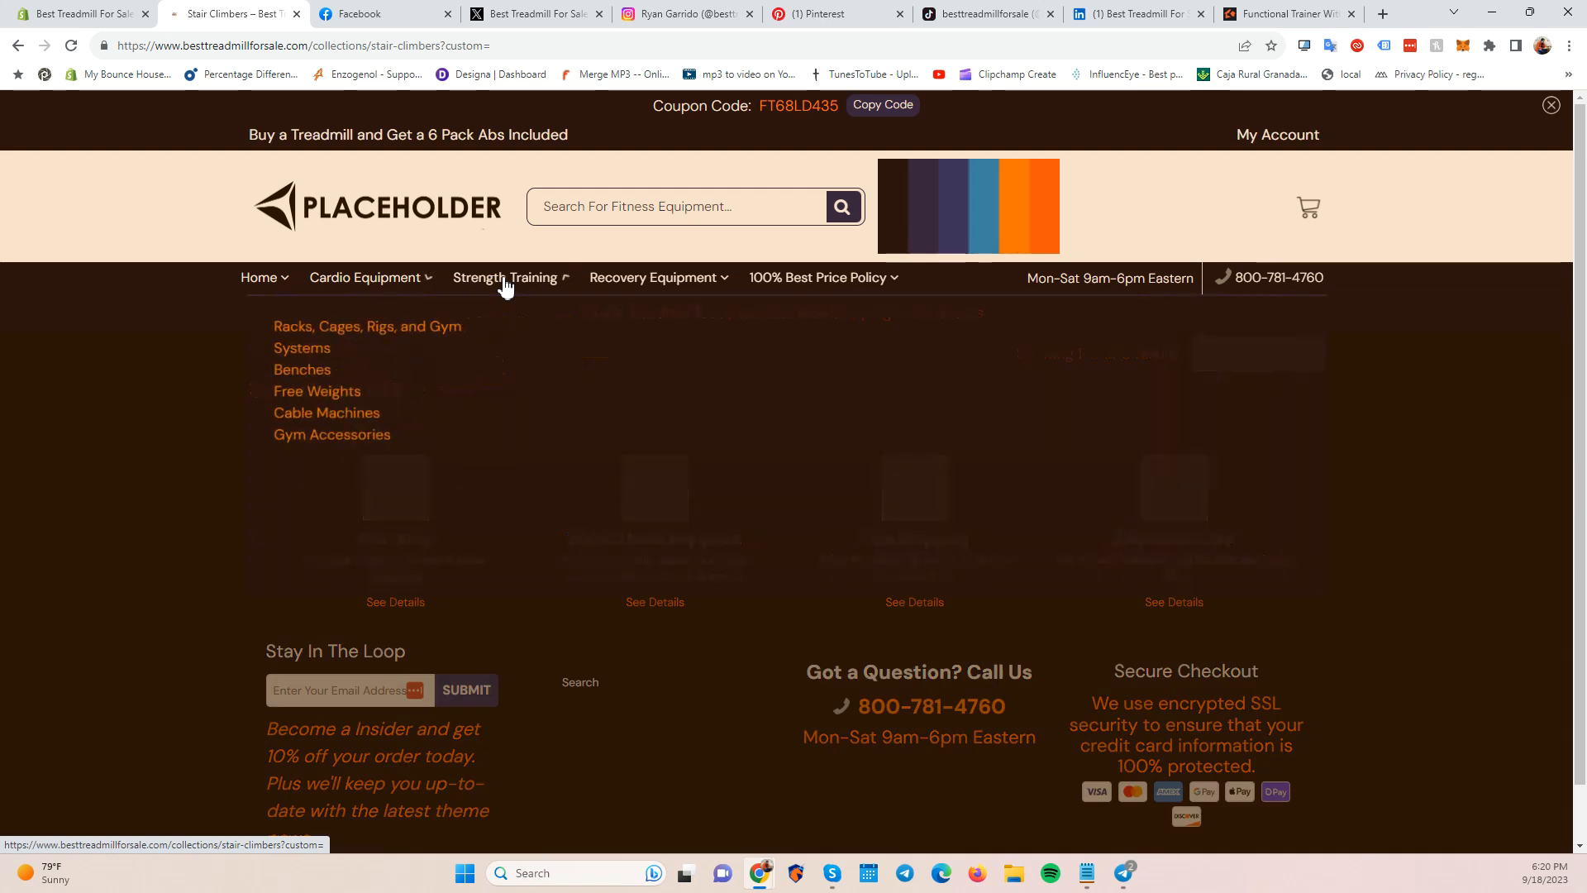
pyautogui.moveTo(603, 296)
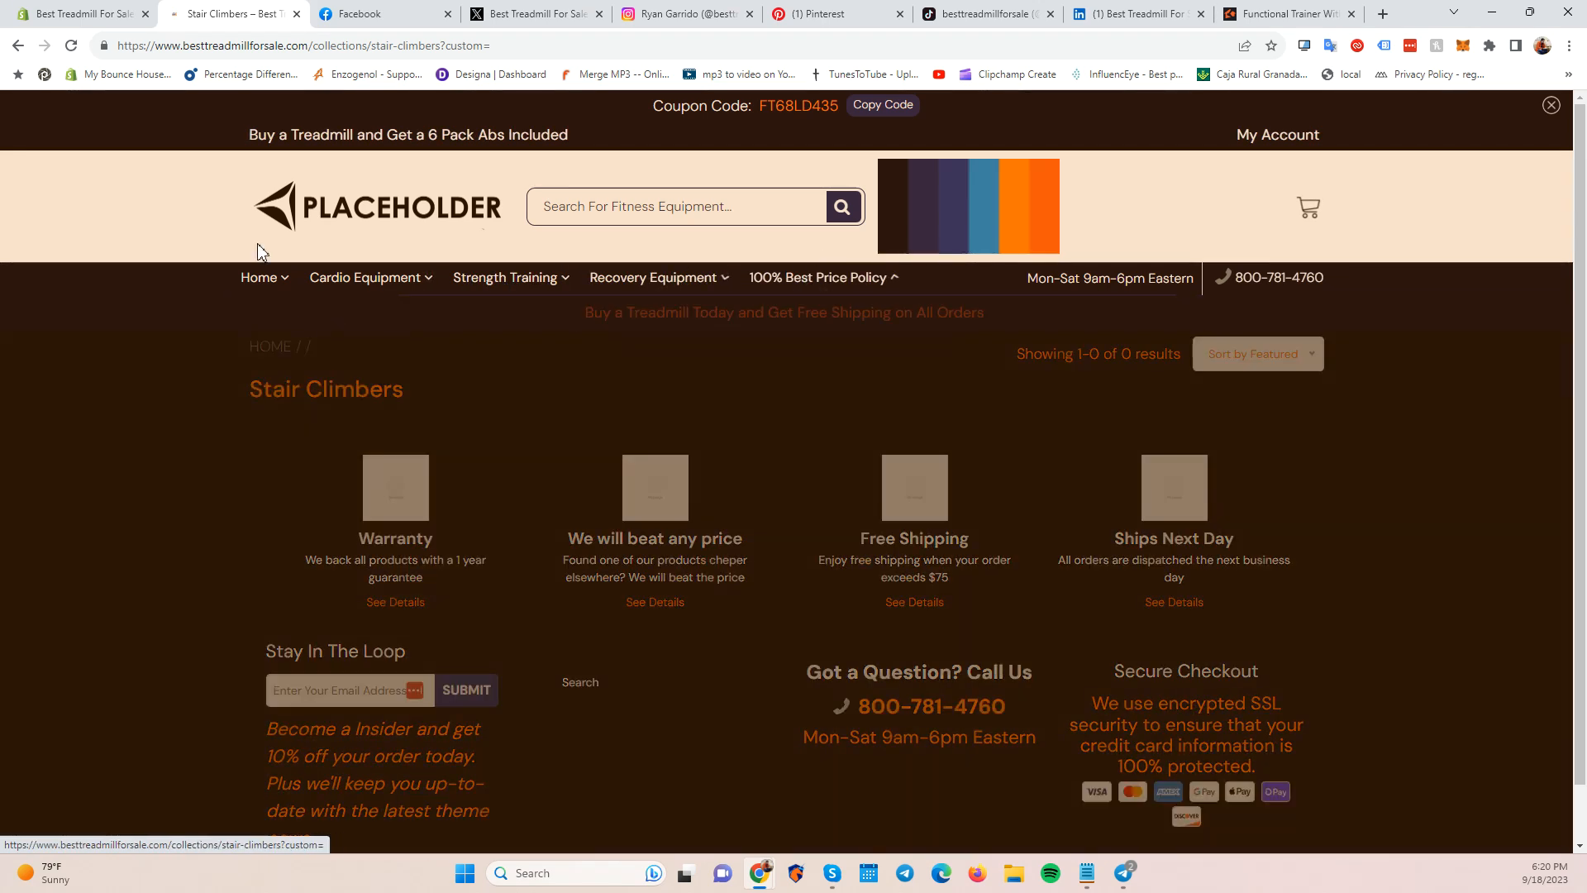
pyautogui.moveTo(258, 279)
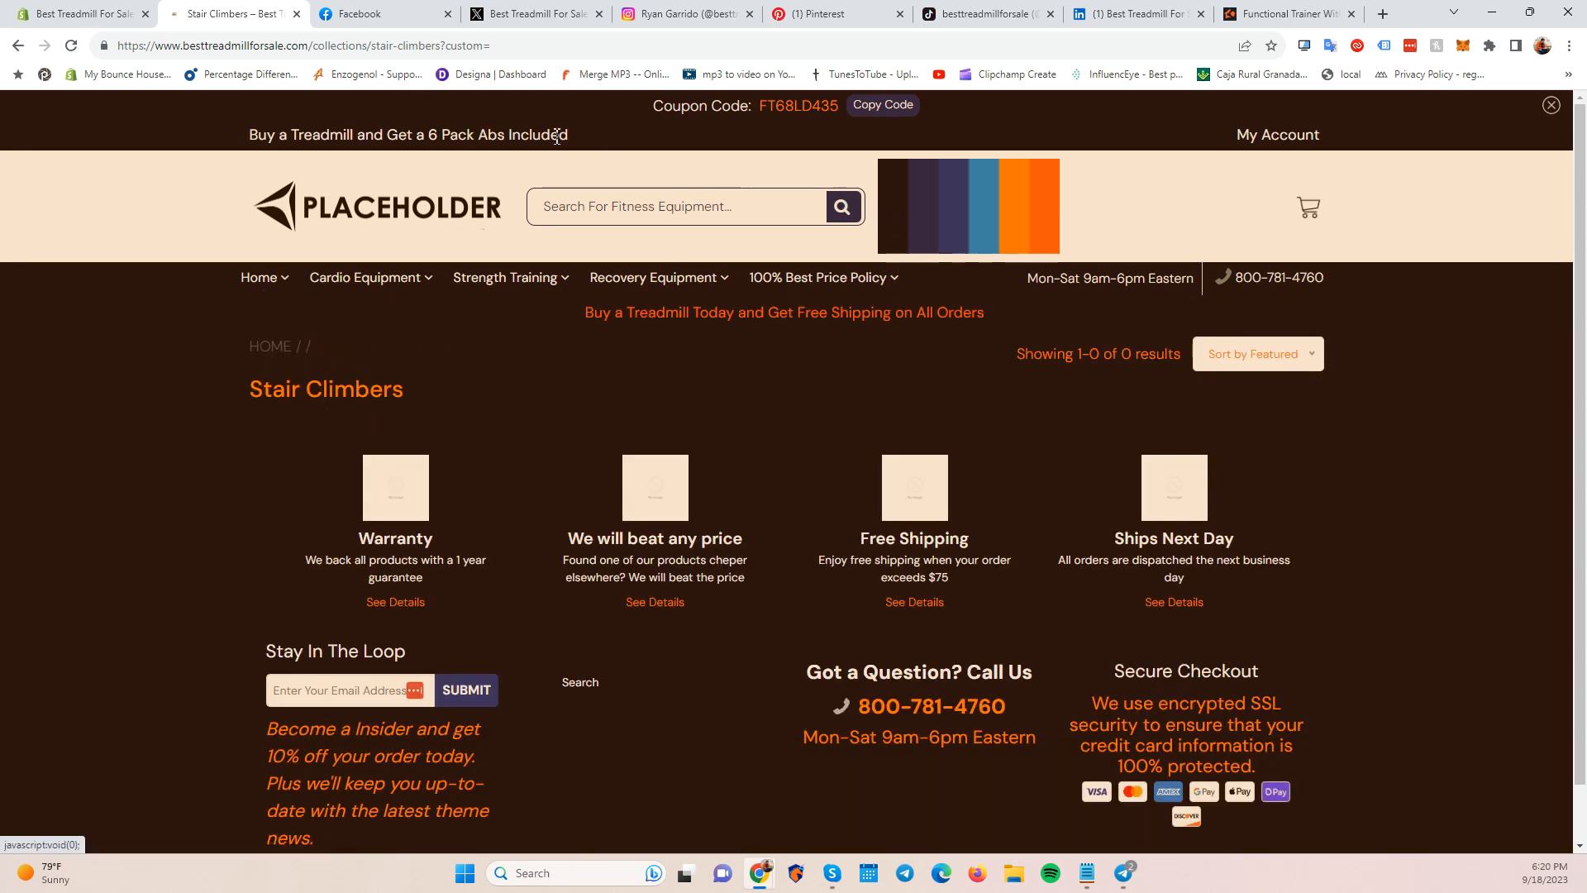
pyautogui.moveTo(701, 280)
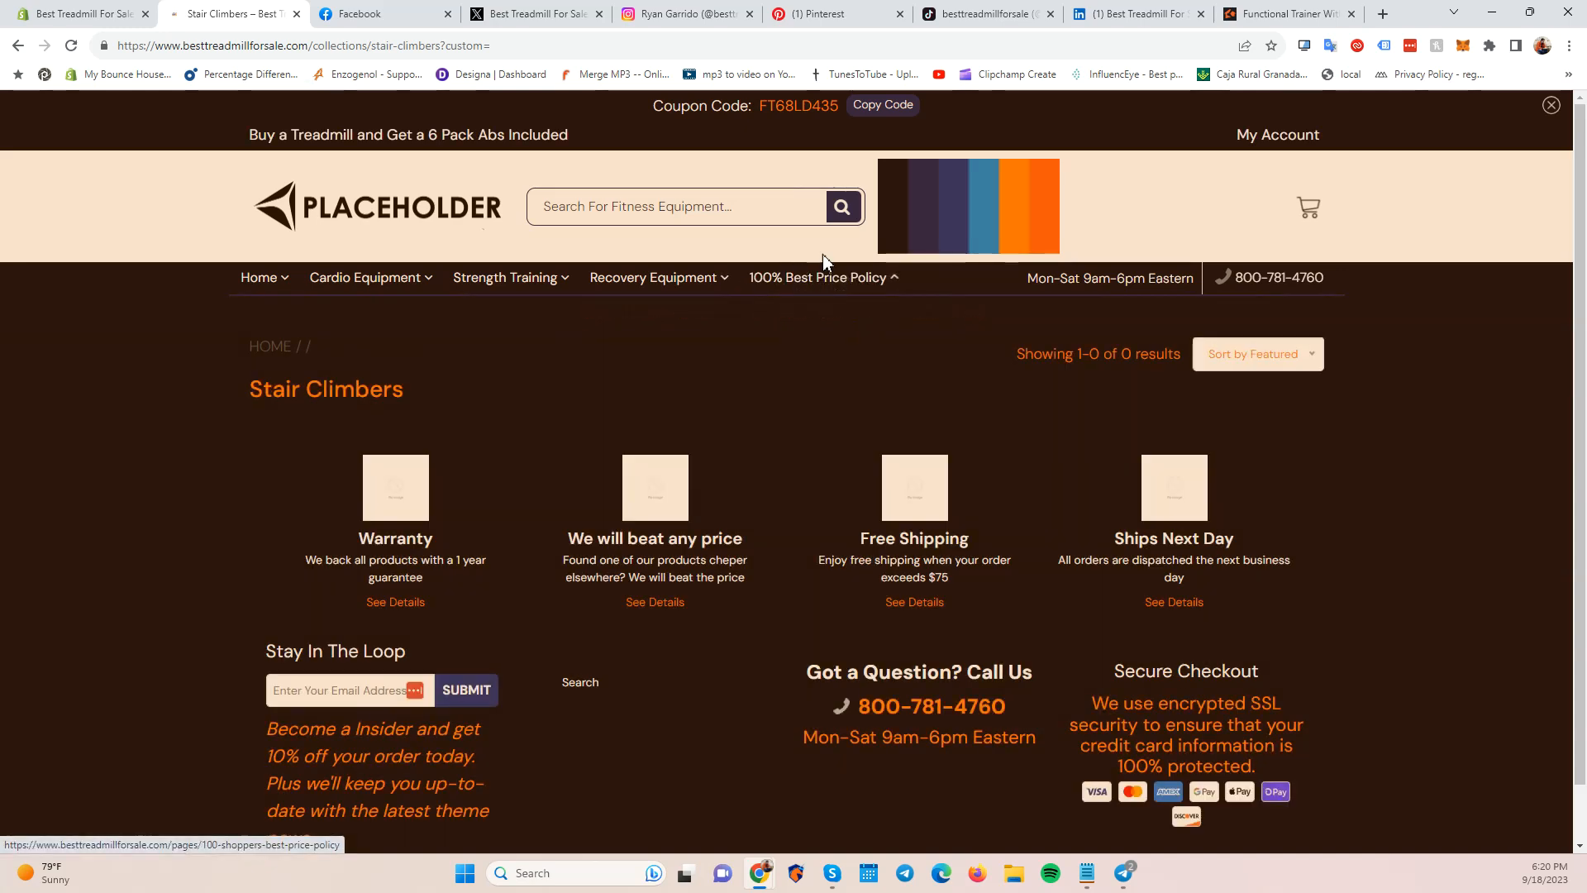
pyautogui.moveTo(782, 281)
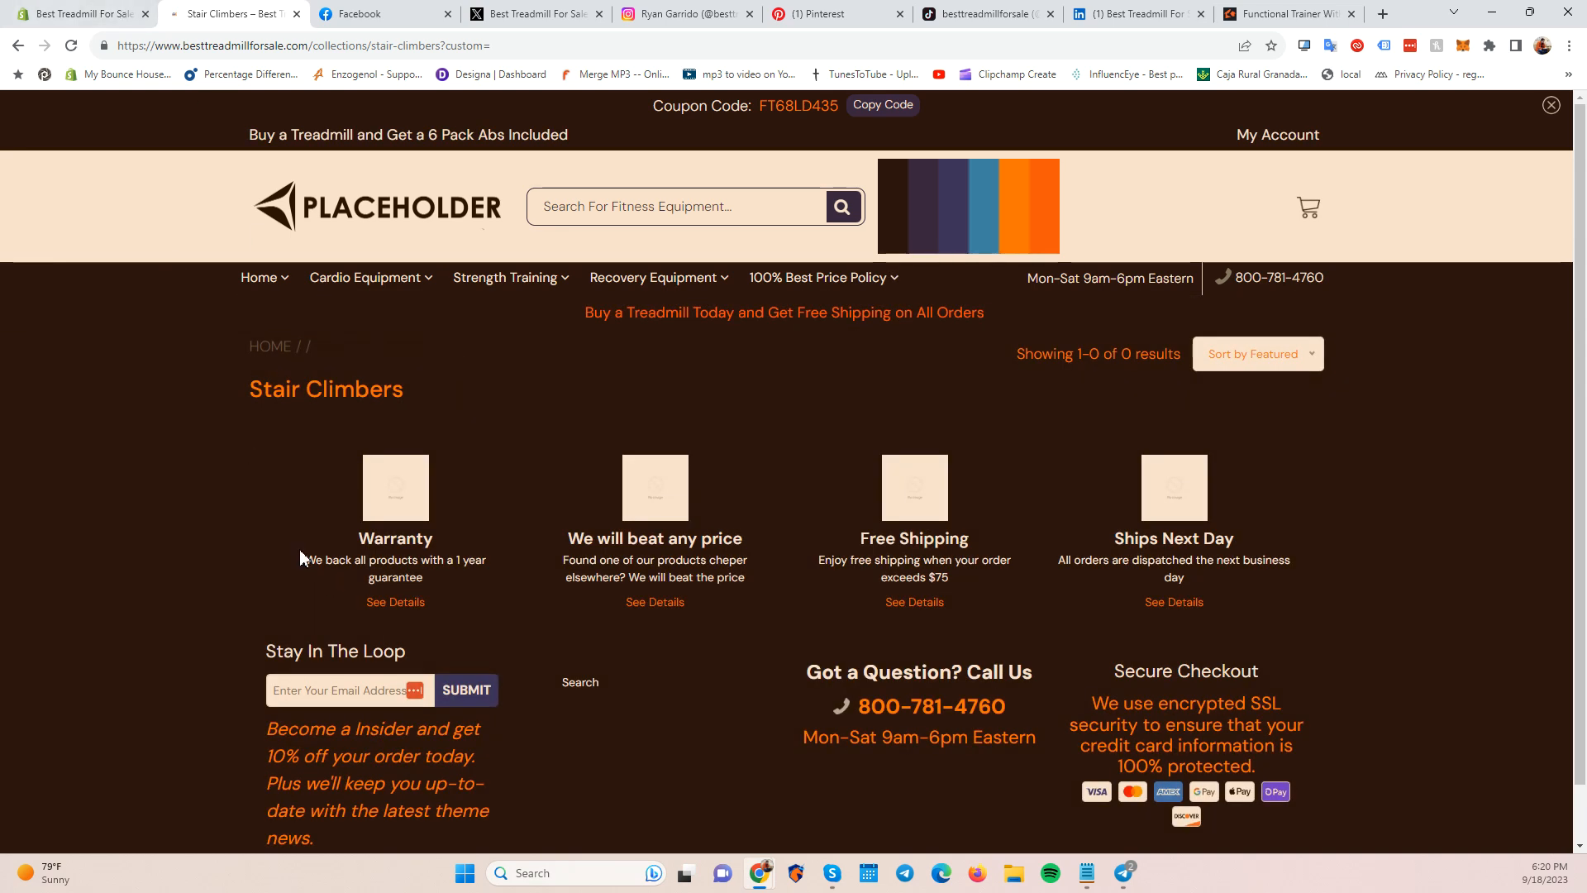
pyautogui.scroll(-1, 300, 549)
pyautogui.scroll(1, 301, 566)
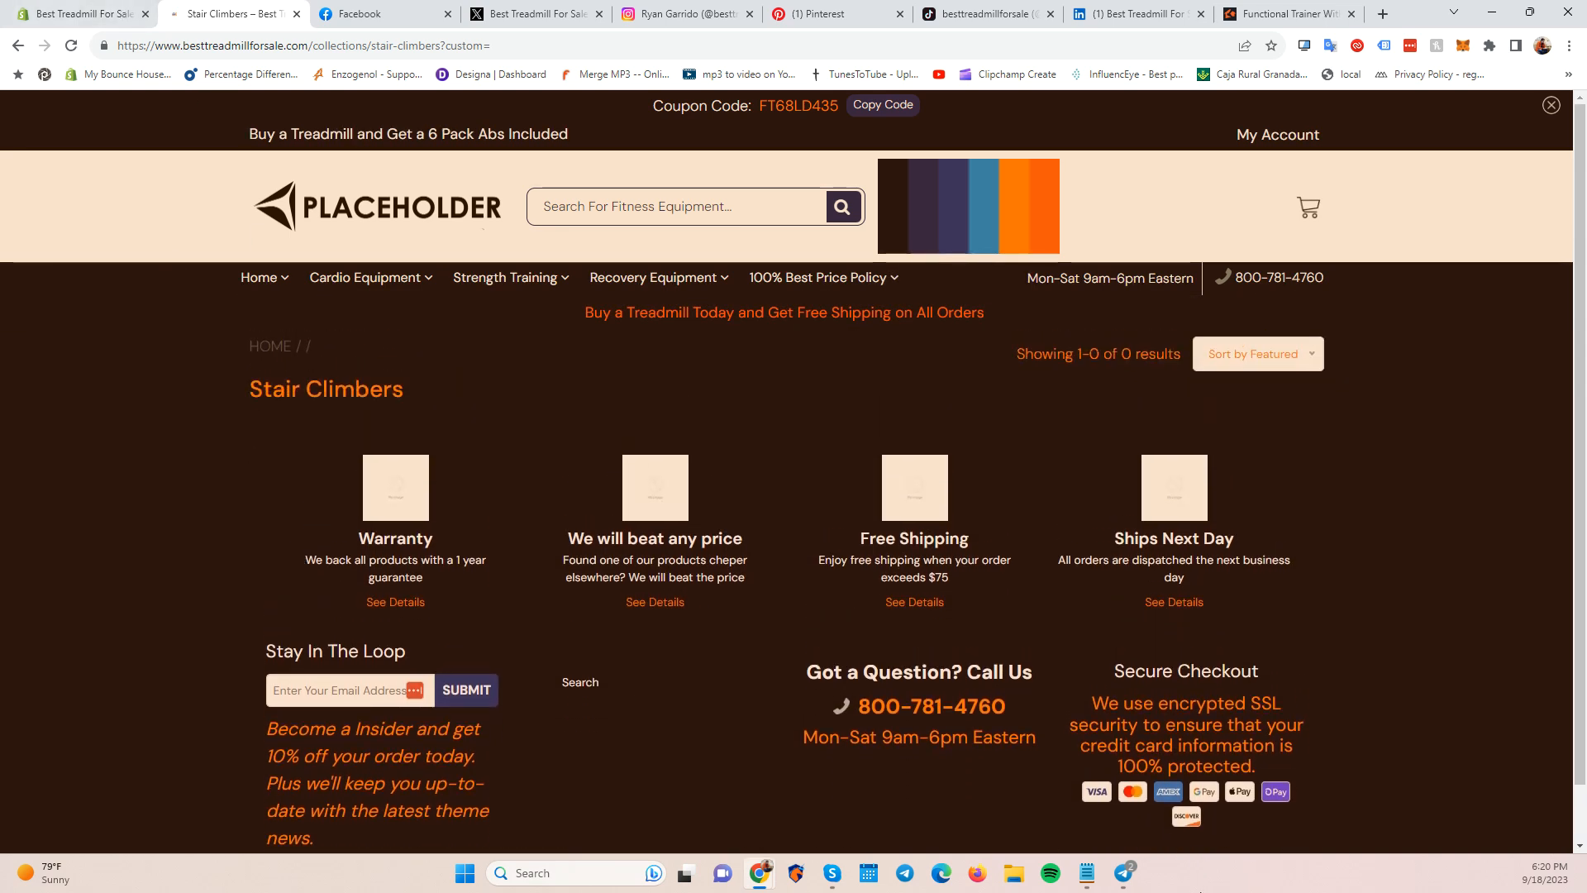
# Switch to Notepad to review the Megamenus, Product Description Tabs and Product Pages items in the Optimize Theme checklist, and return to the browser.
pyautogui.click(1087, 872)
pyautogui.moveTo(90, 346); pyautogui.dragTo(20, 346)
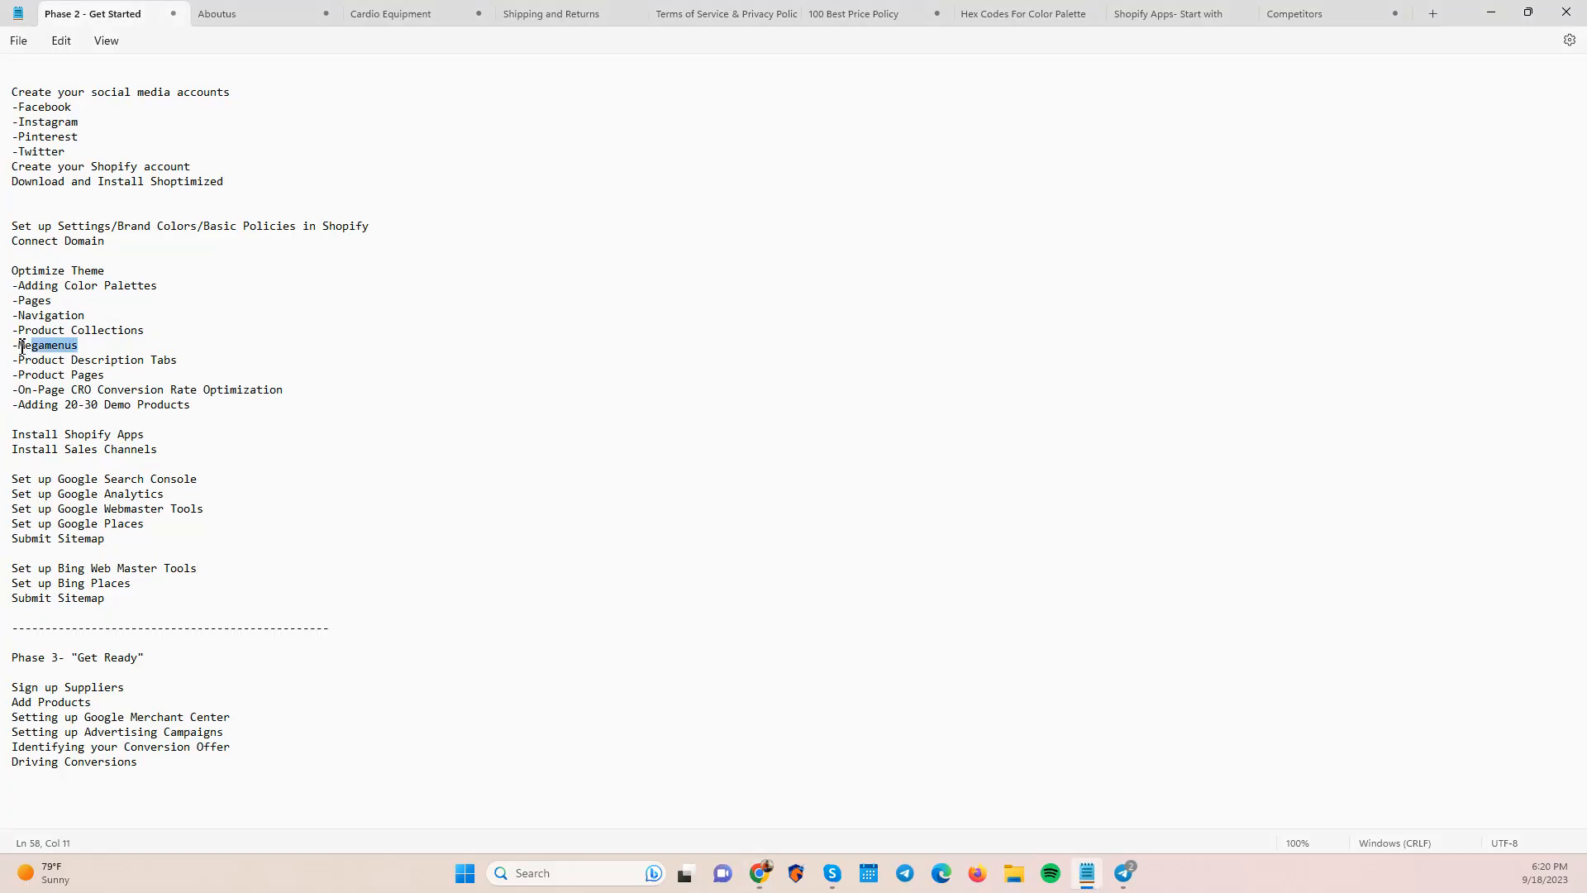
pyautogui.click(214, 363)
pyautogui.moveTo(115, 365); pyautogui.dragTo(10, 371)
pyautogui.moveTo(126, 367); pyautogui.dragTo(12, 364)
pyautogui.moveTo(110, 378); pyautogui.dragTo(12, 362)
pyautogui.click(381, 360)
pyautogui.hotkey('alt', 'Tab')
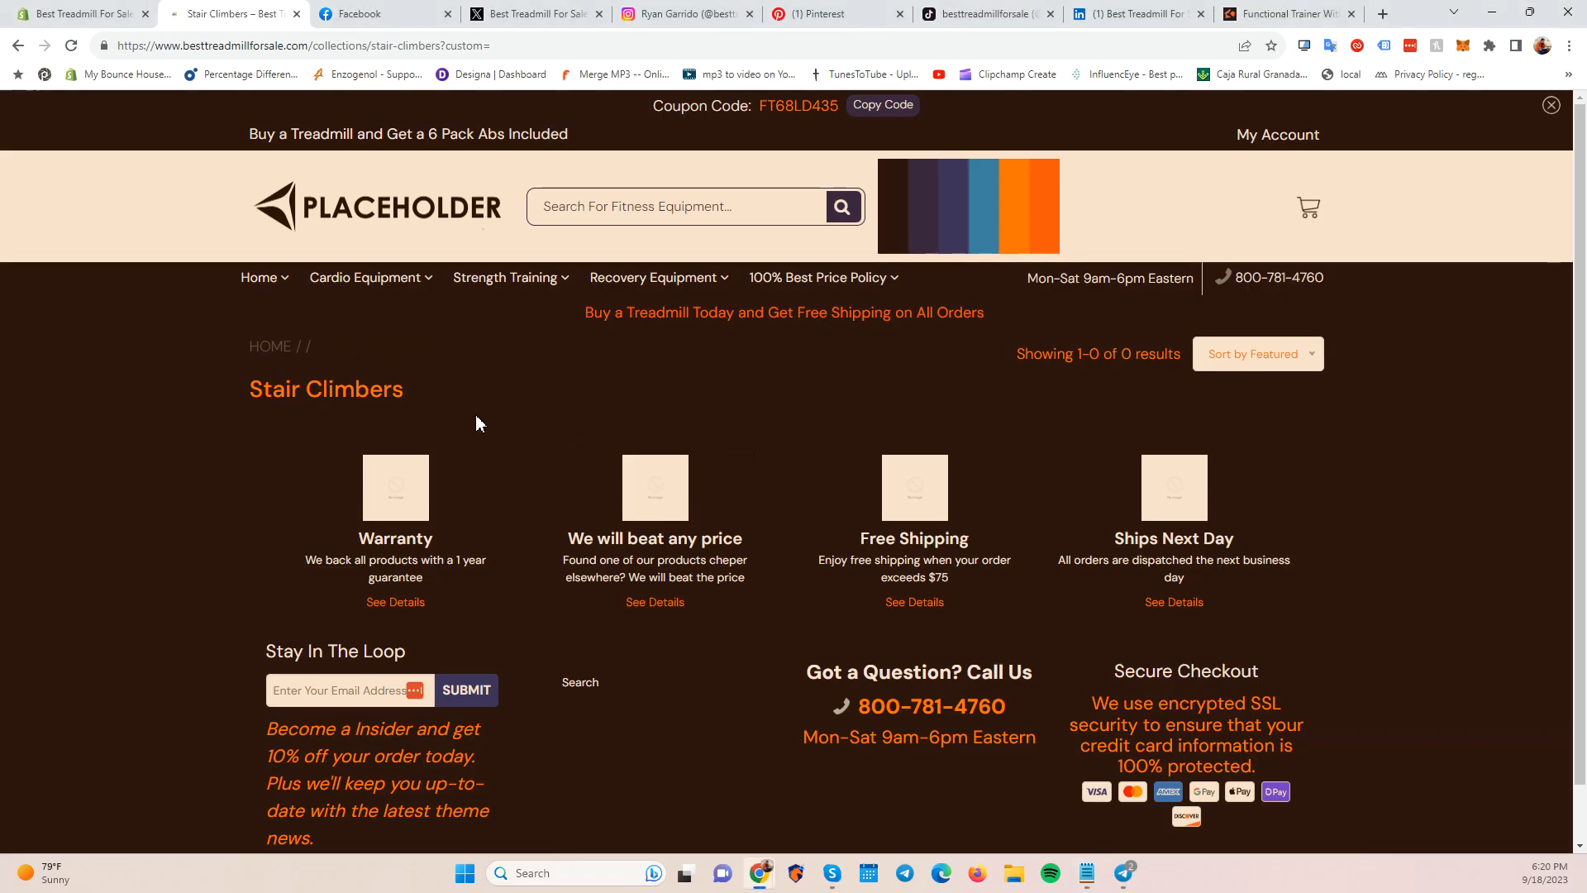
# Return to the Shopify theme editor and expand the Product Page category in the theme settings.
pyautogui.click(62, 14)
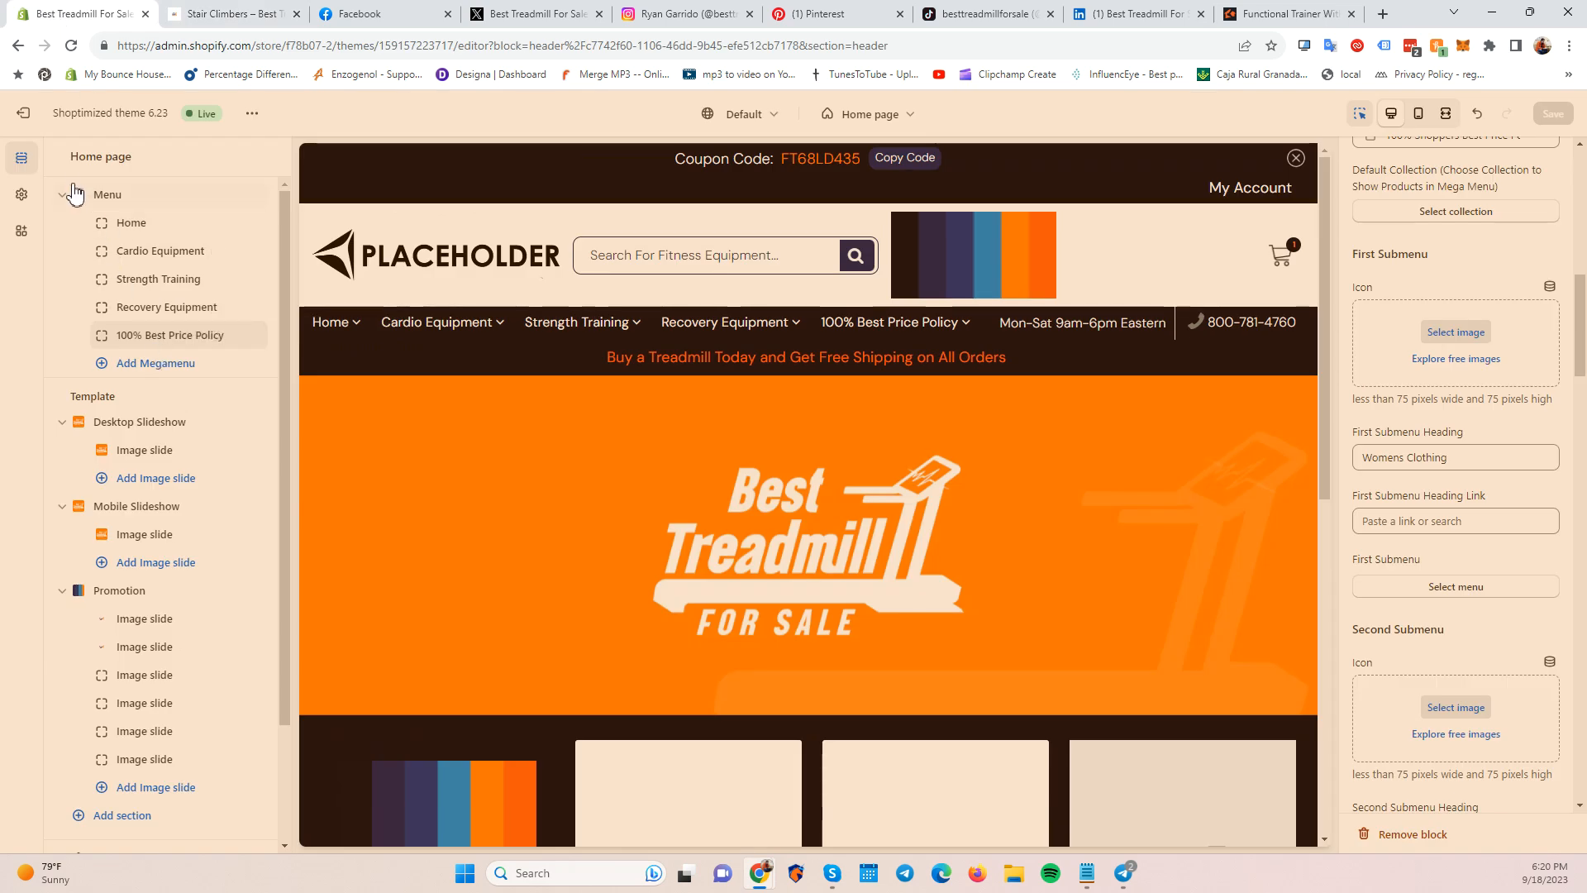
pyautogui.click(33, 197)
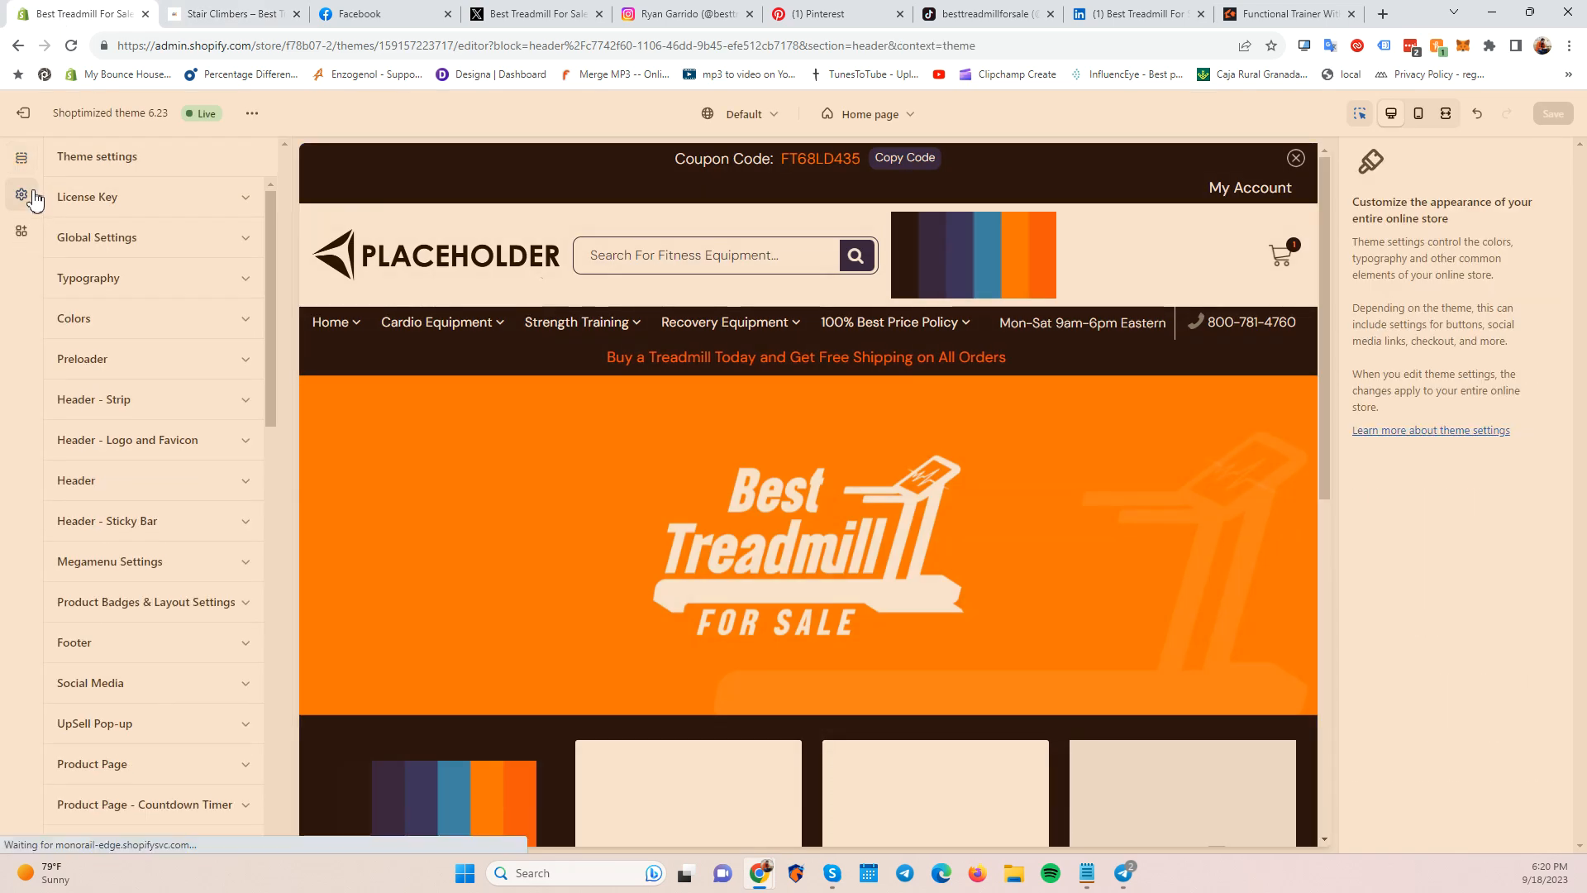
pyautogui.scroll(-2, 195, 673)
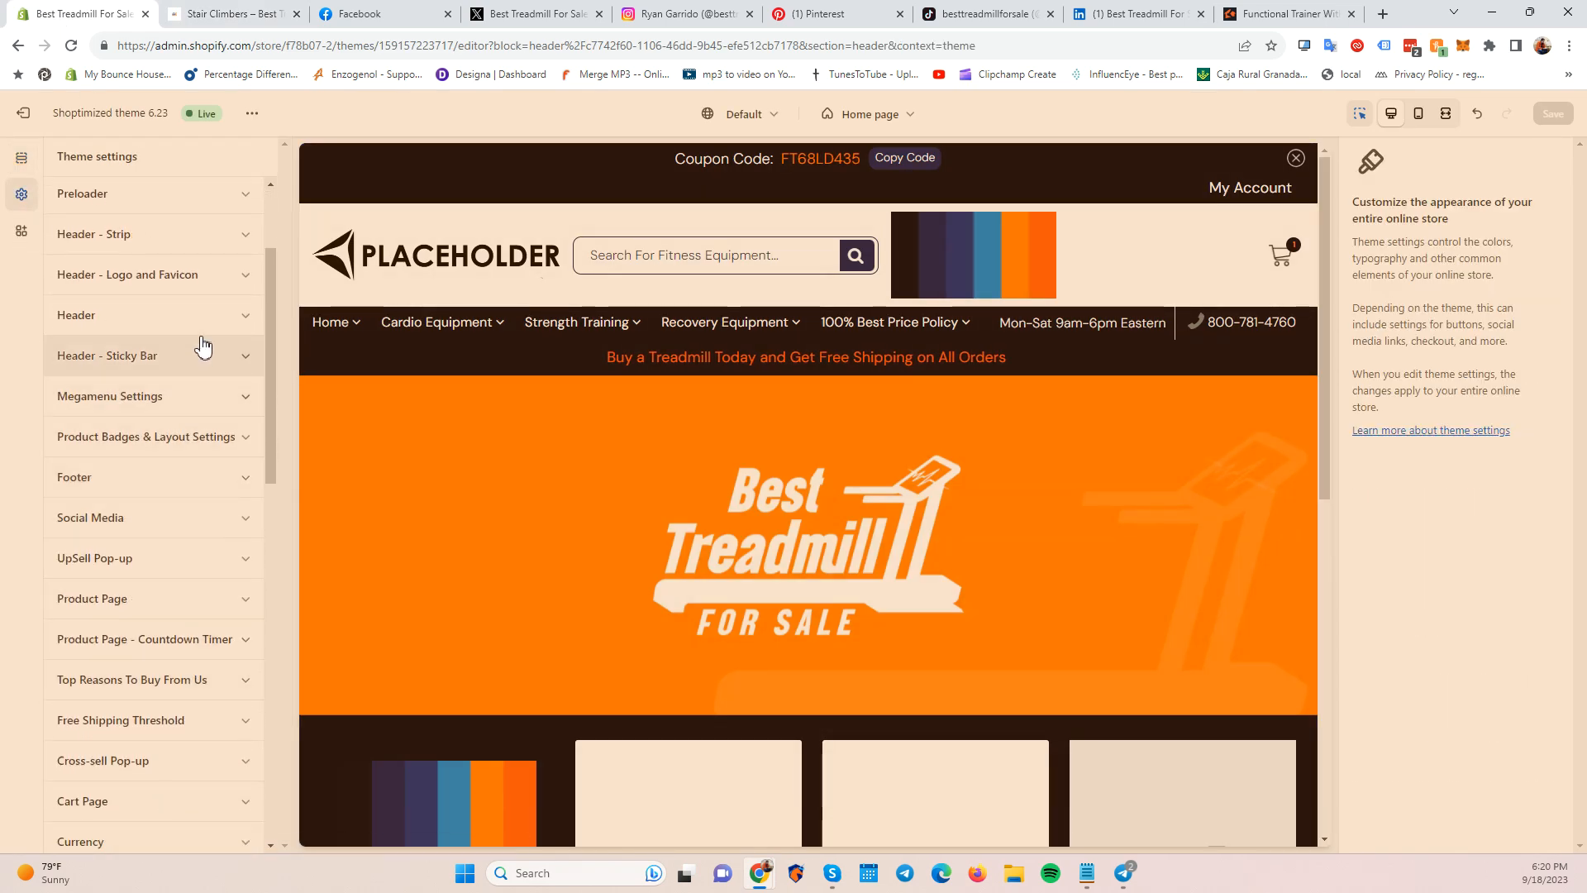
pyautogui.click(149, 610)
pyautogui.scroll(-4, 165, 607)
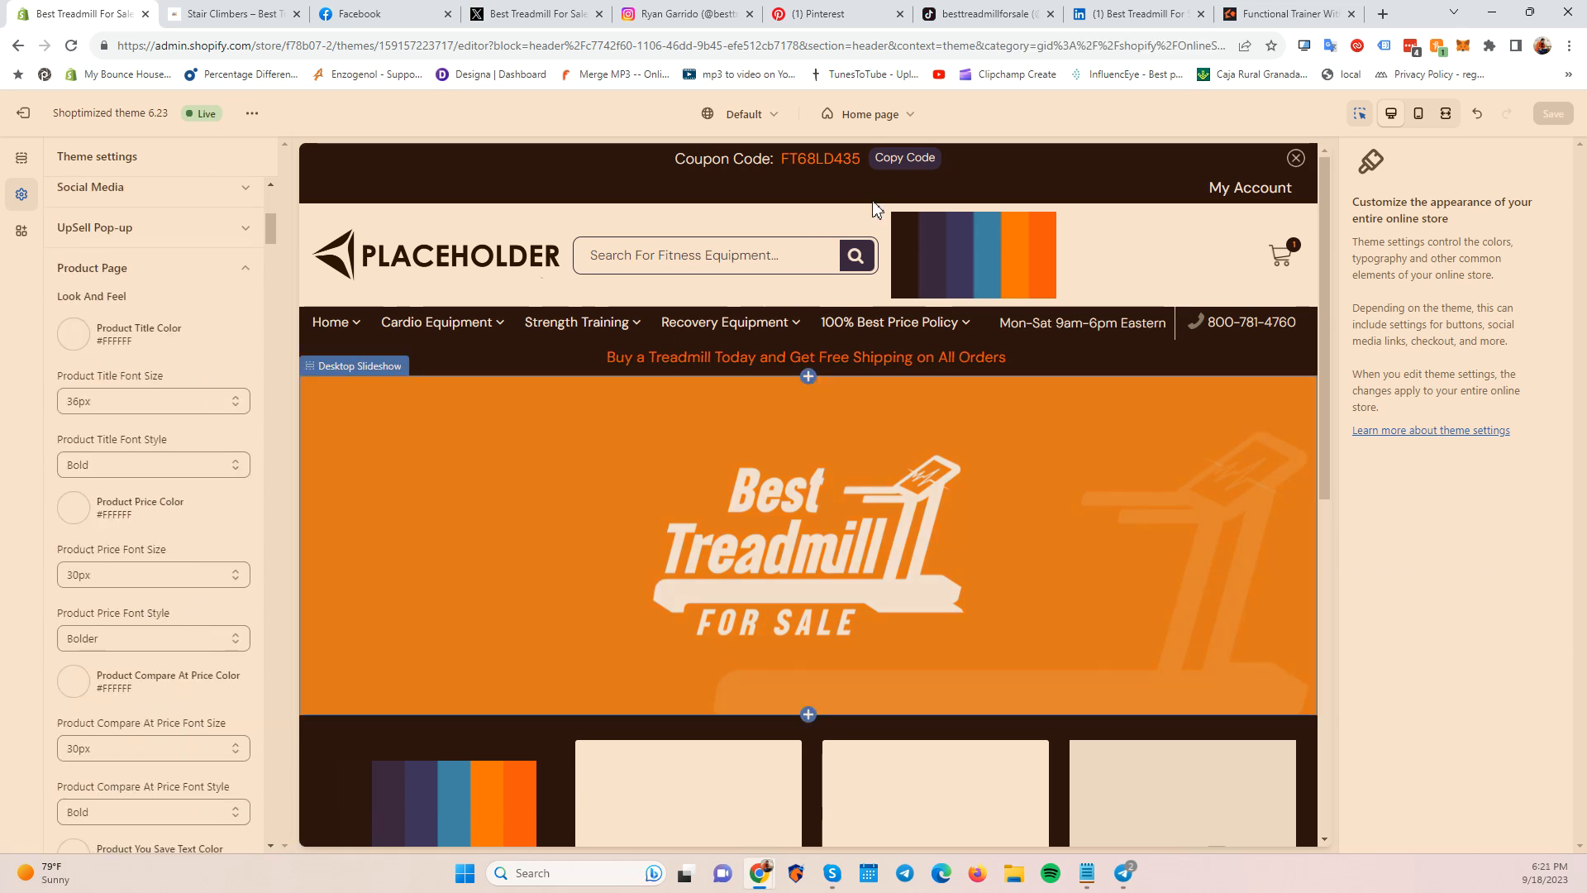
# Switch the theme editor preview from the home page to the Default product template.
pyautogui.click(888, 116)
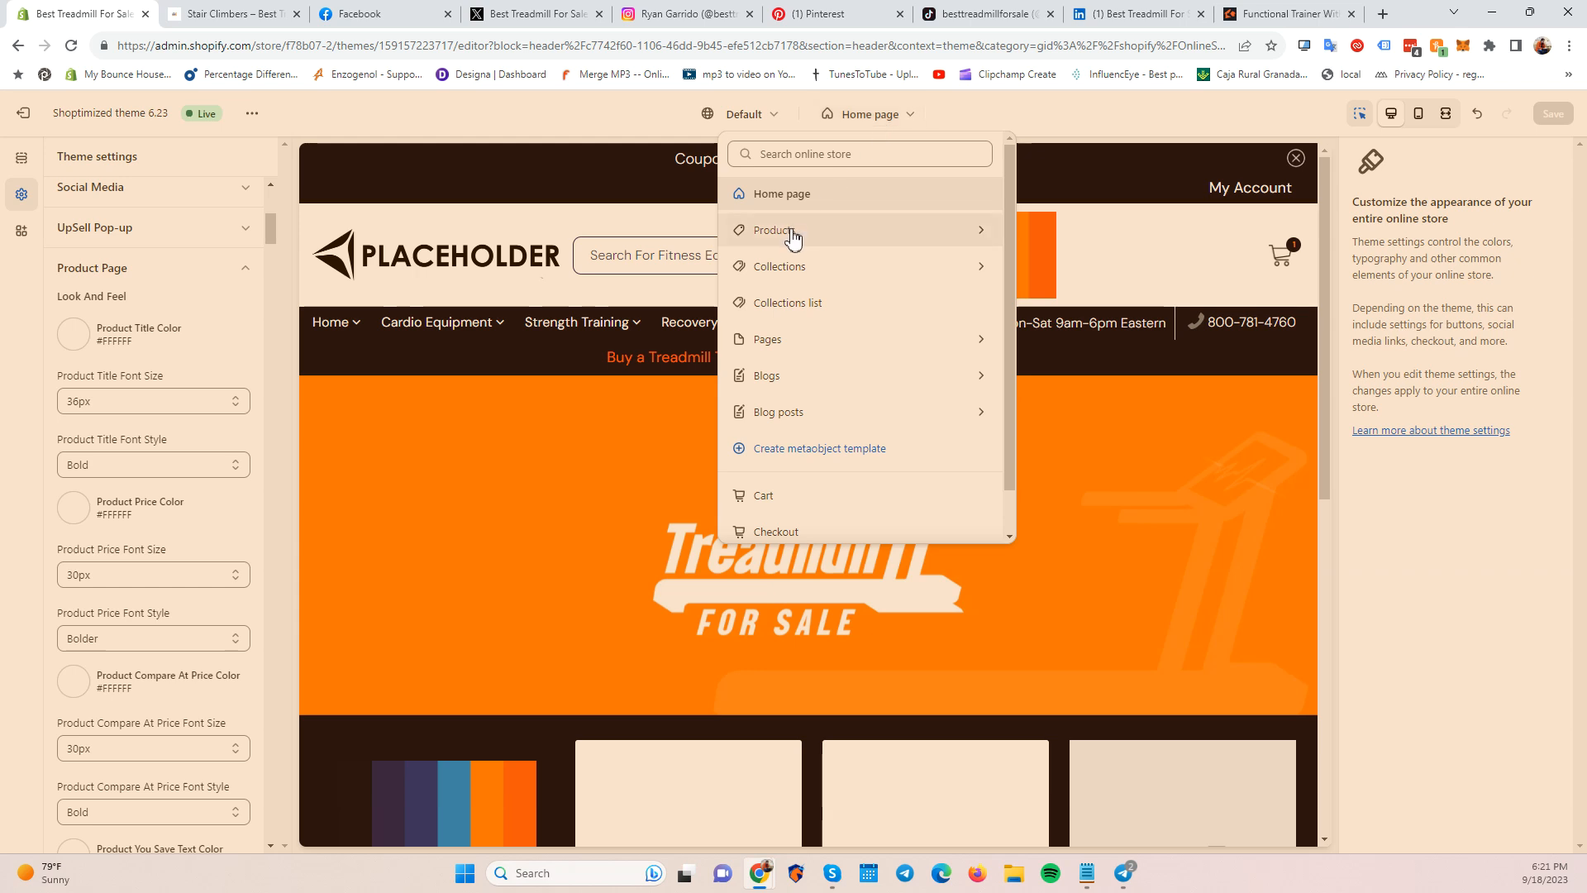
pyautogui.click(749, 230)
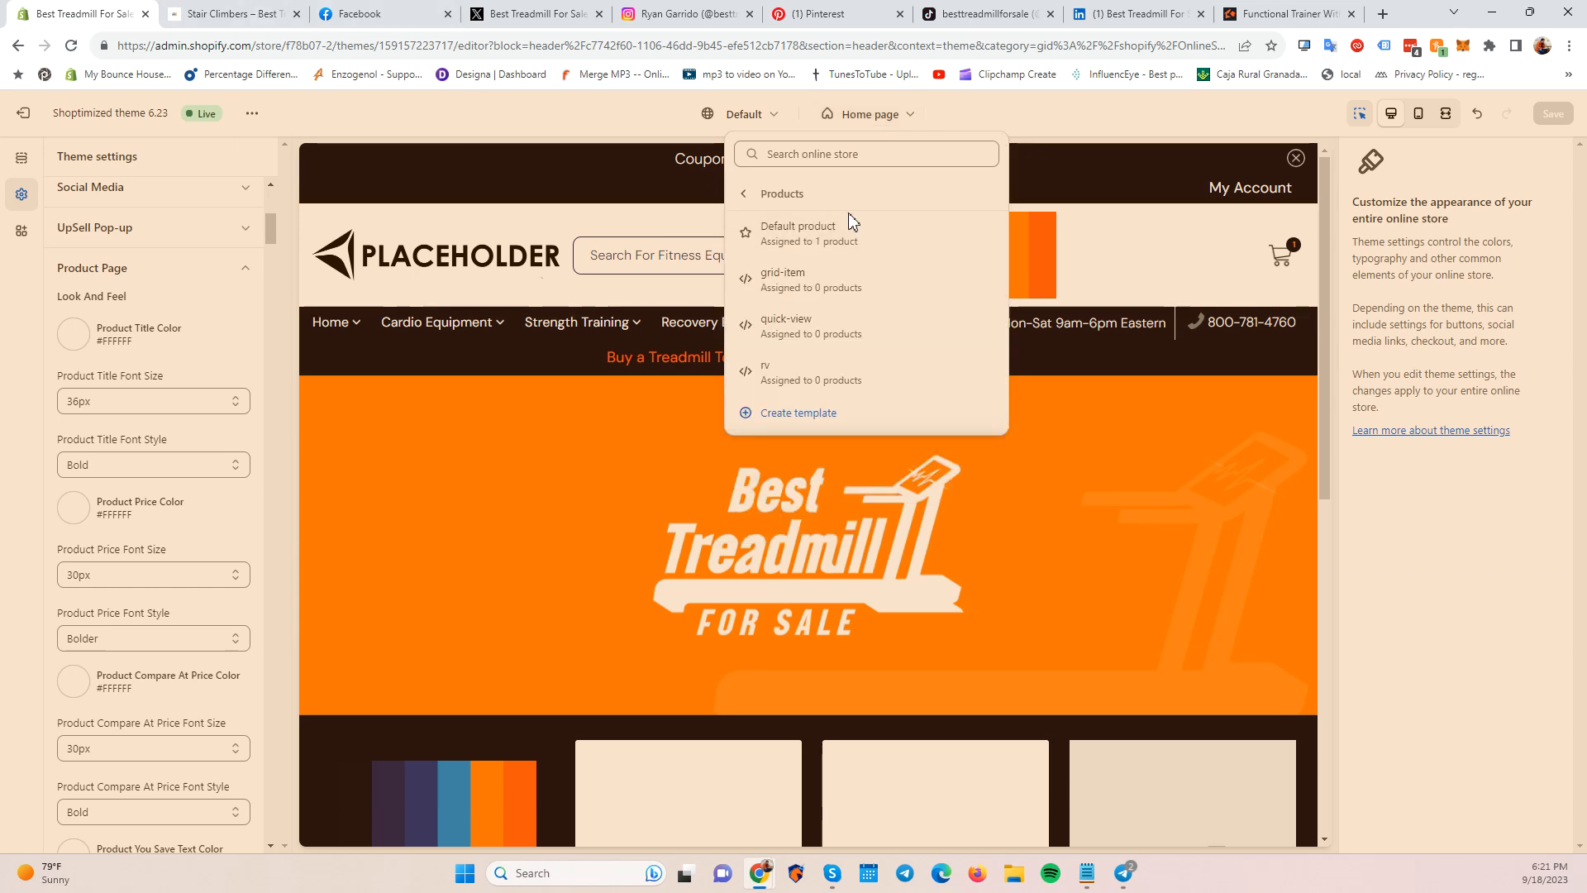
pyautogui.click(868, 238)
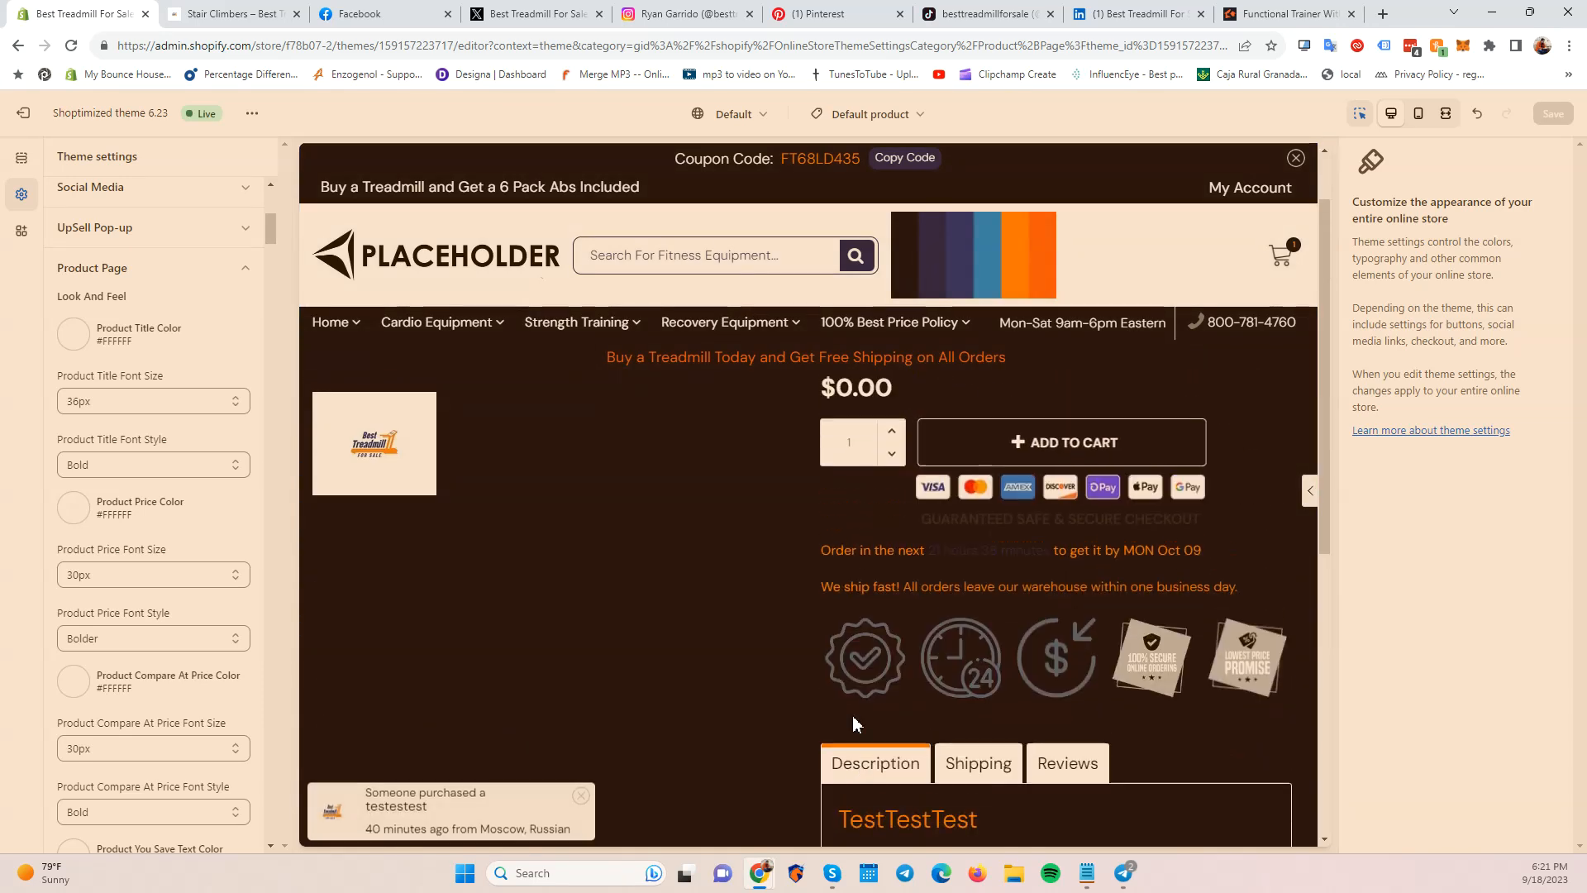
# Leave the theme editor and open the testestest product from the store's Products list.
pyautogui.scroll(-5, 866, 668)
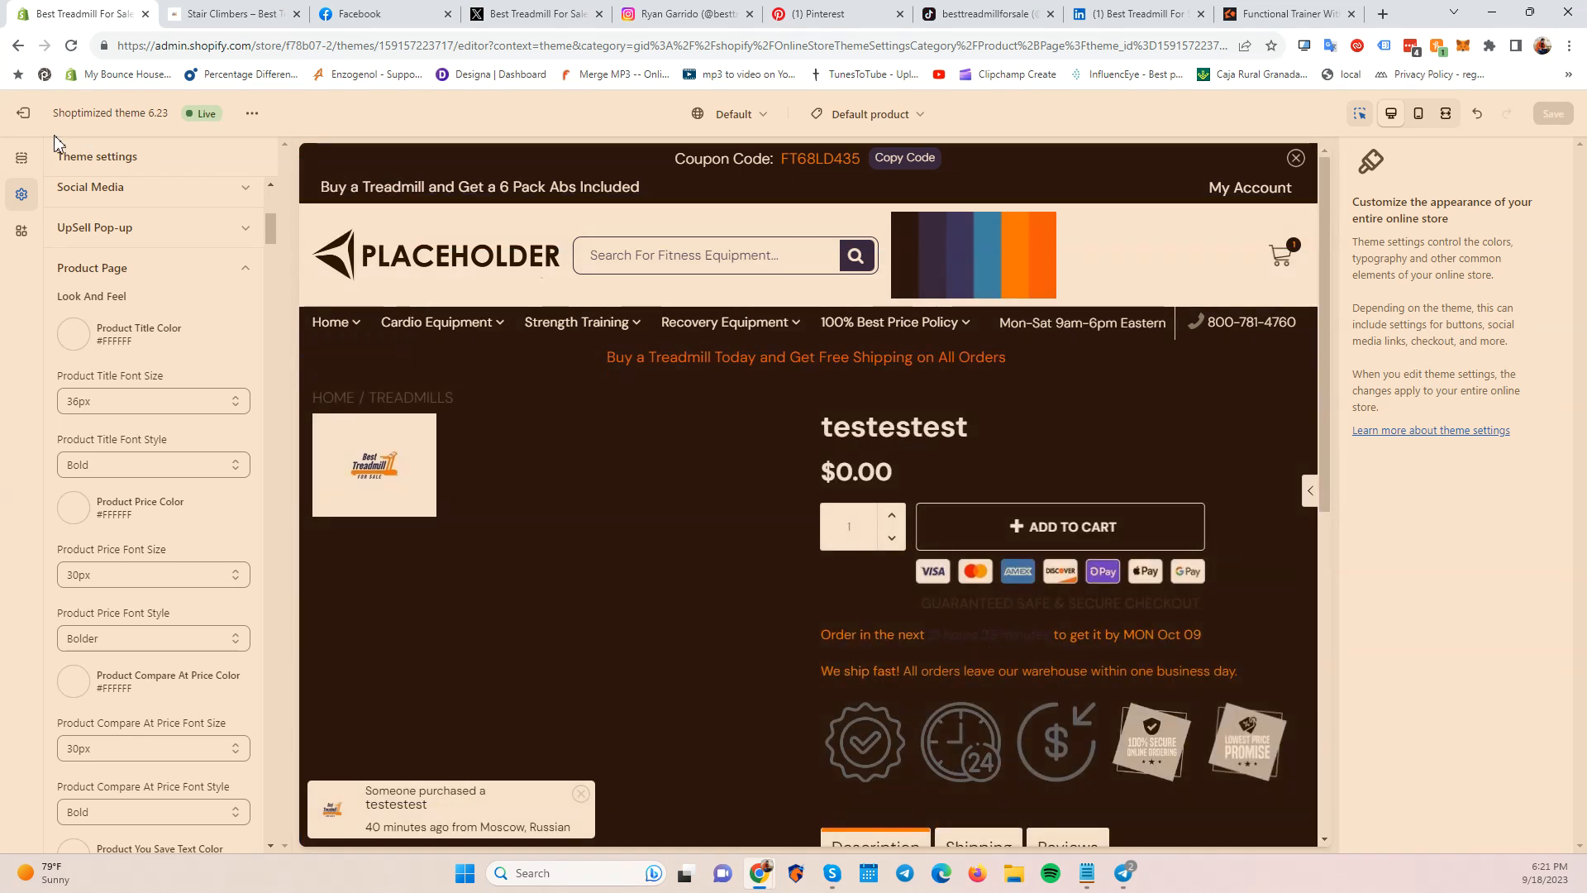
pyautogui.click(25, 116)
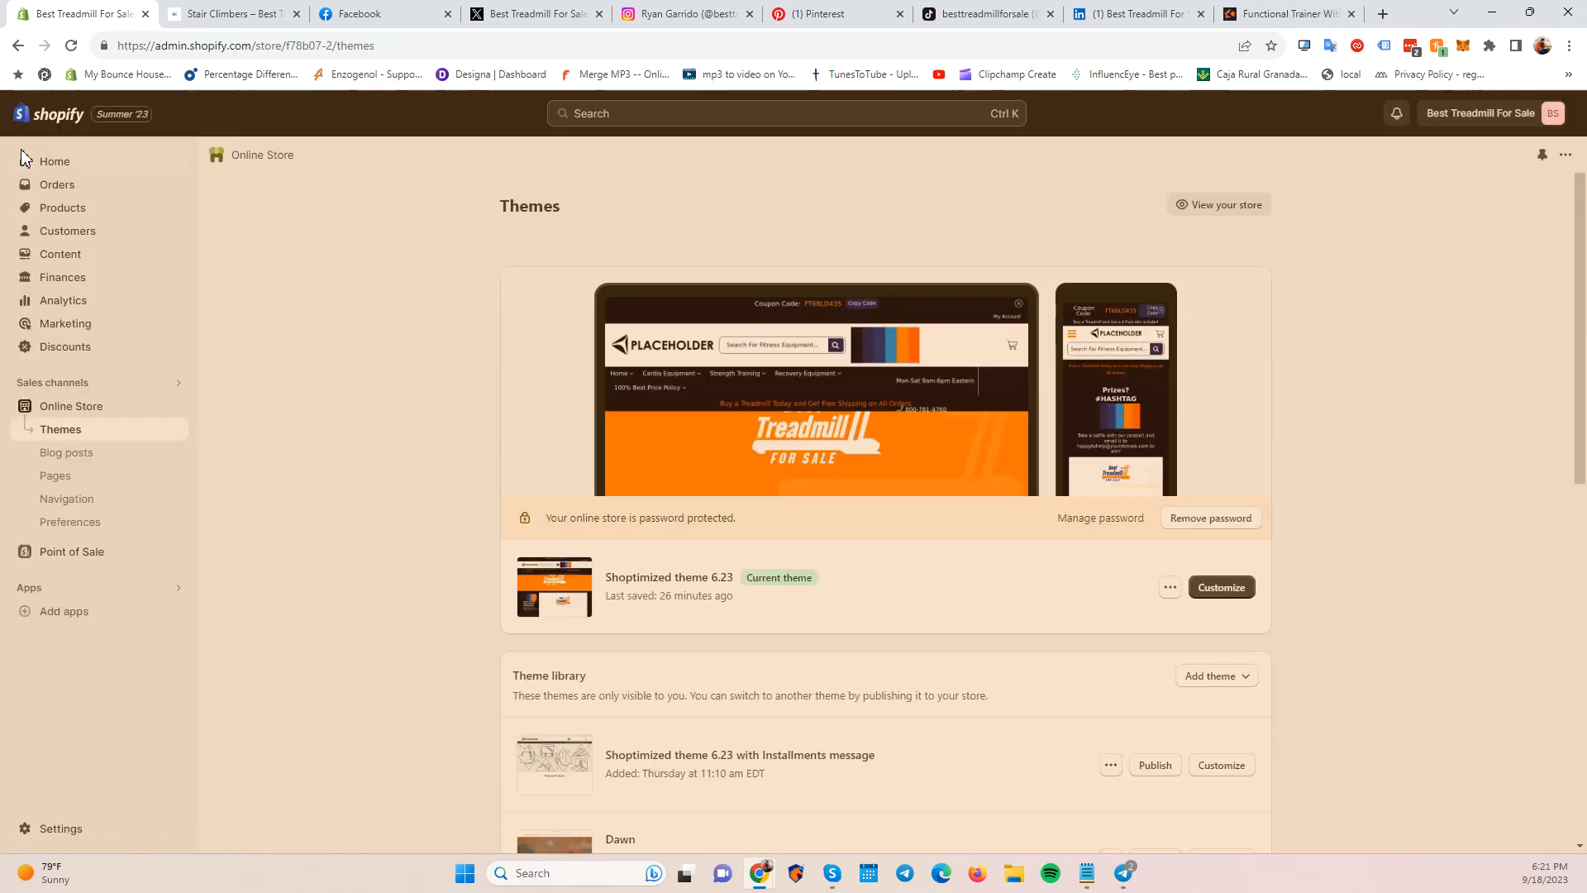
pyautogui.click(57, 187)
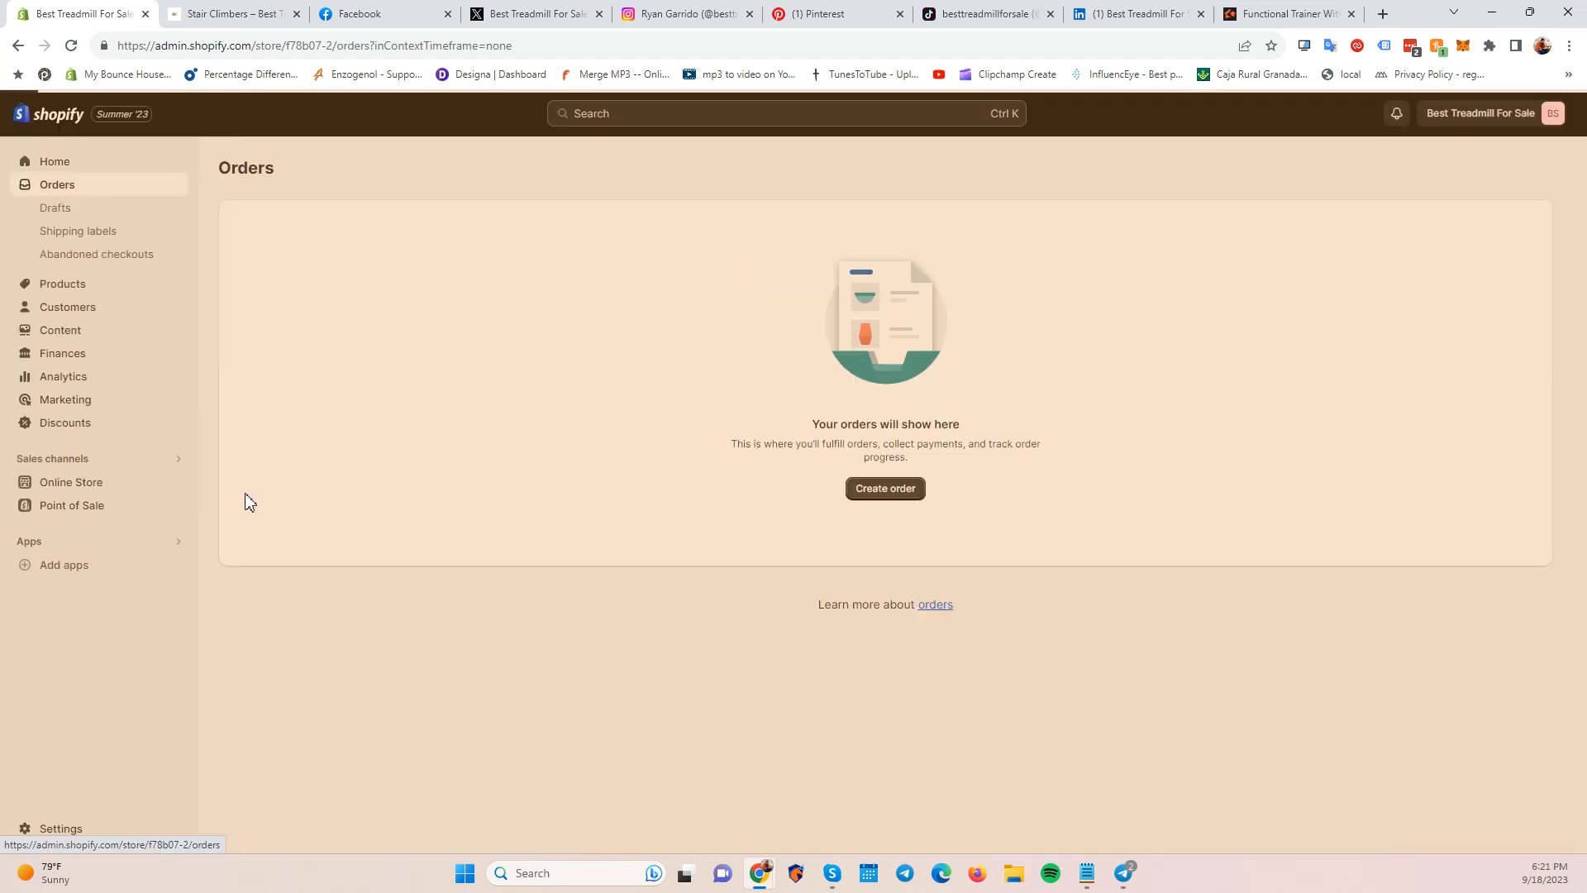
pyautogui.click(94, 287)
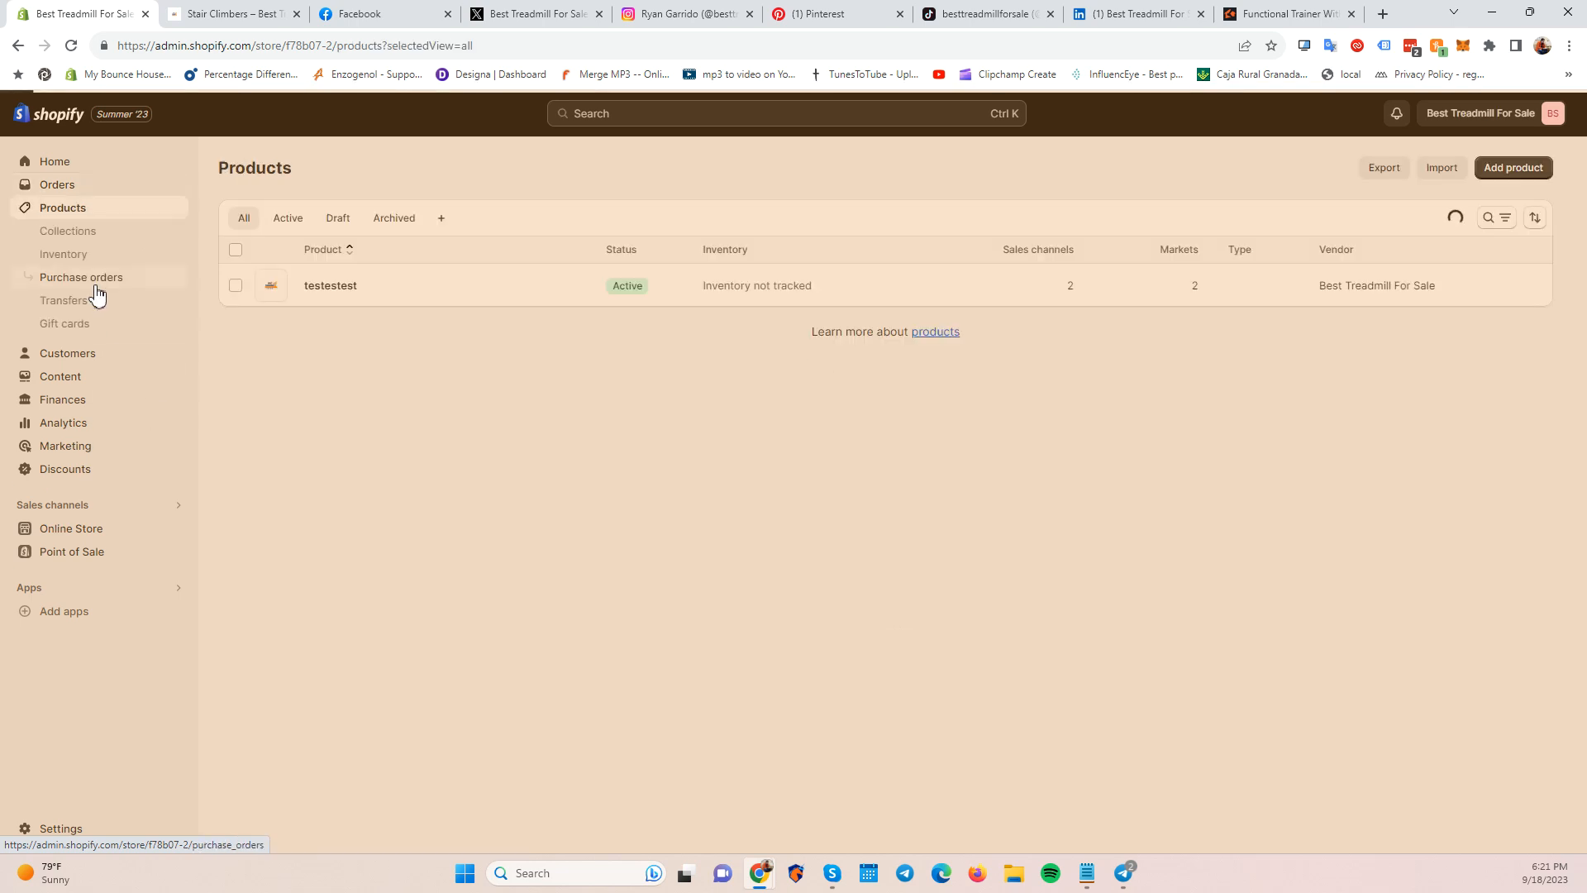
pyautogui.click(330, 287)
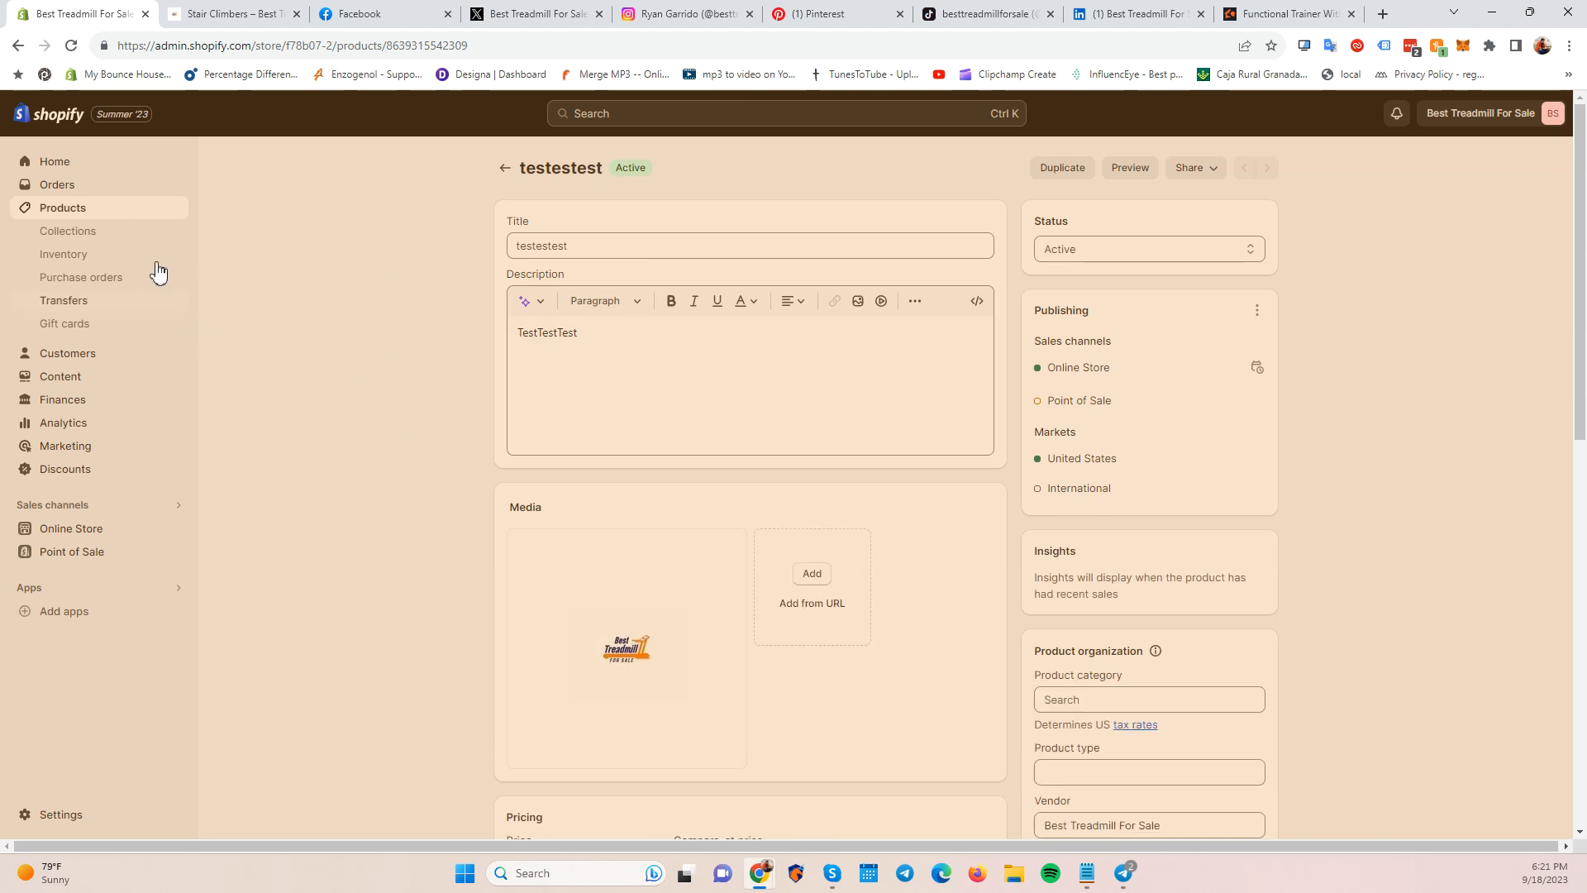
pyautogui.click(510, 170)
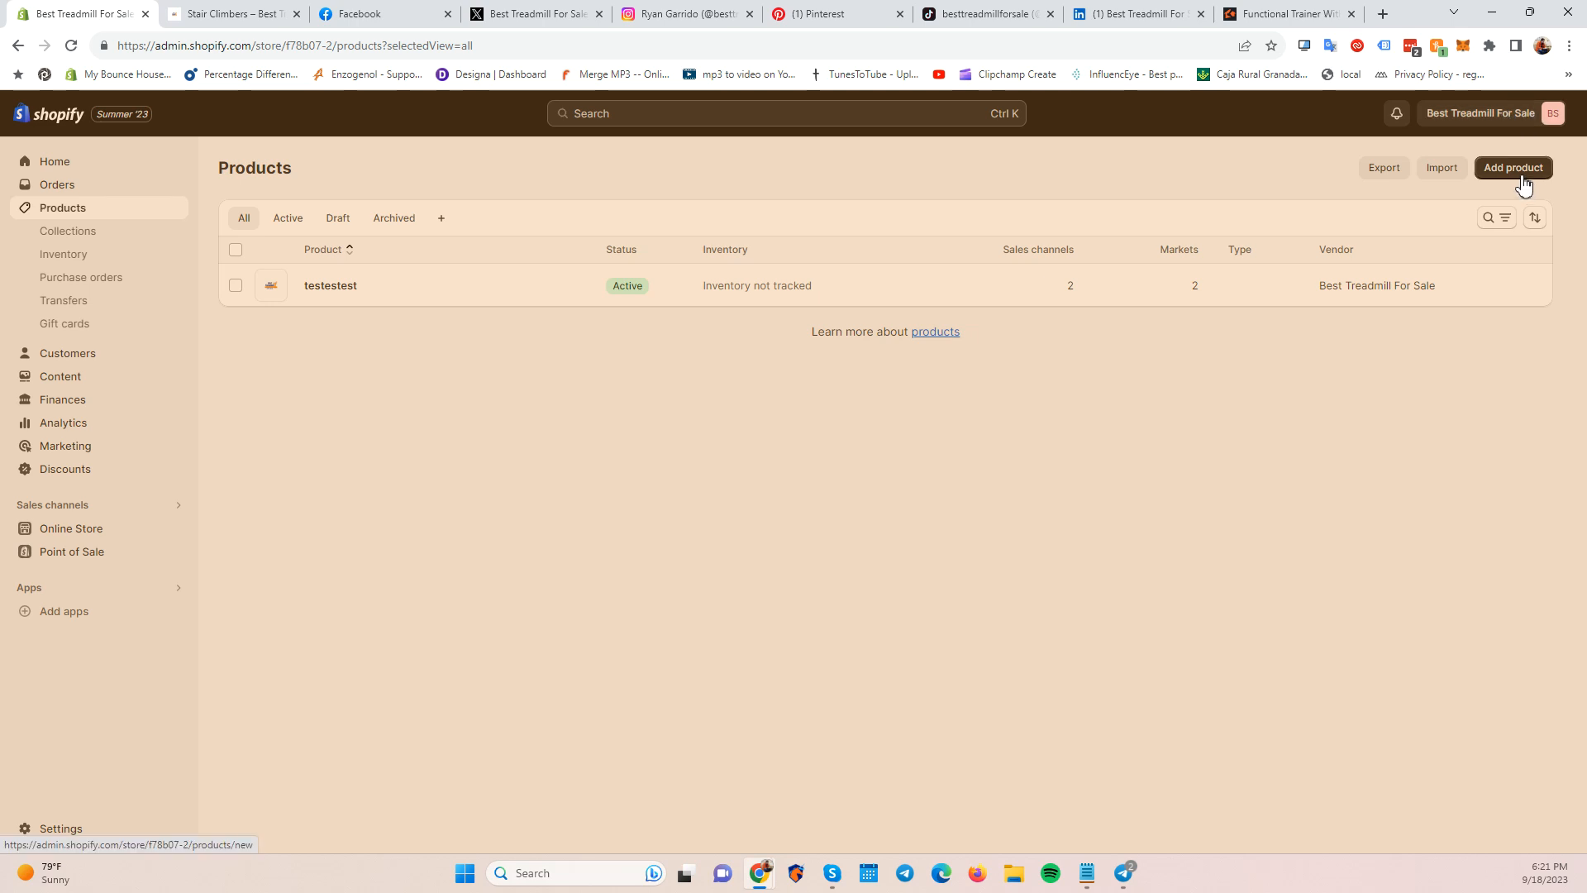
pyautogui.click(333, 291)
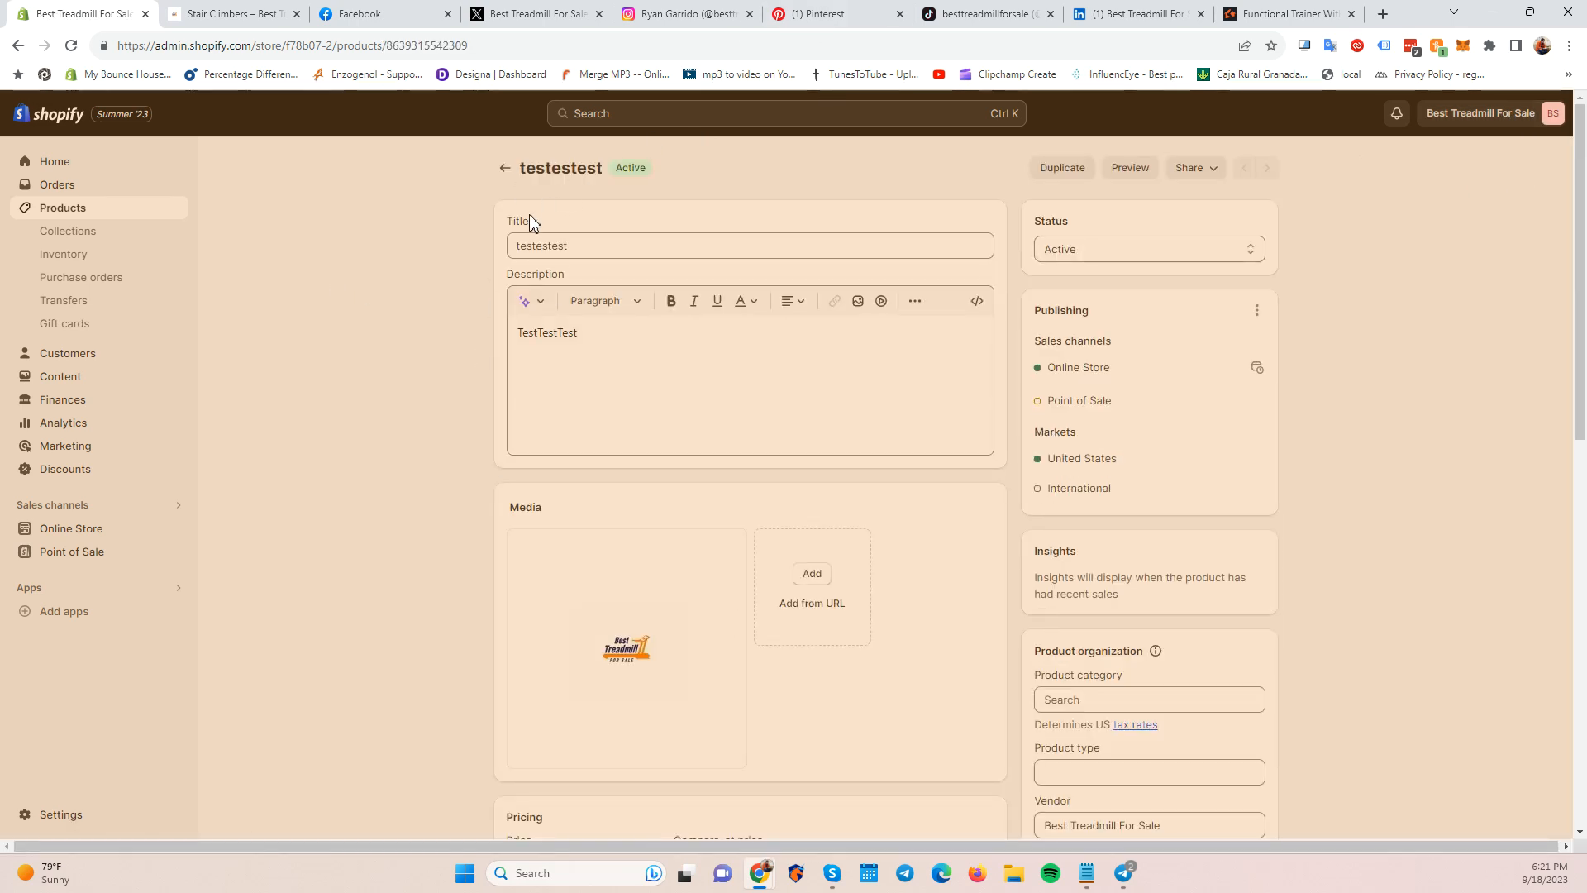
# Examine the testestest product's title, description, media, pricing, inventory and shipping fields.
pyautogui.click(621, 340)
pyautogui.click(602, 248)
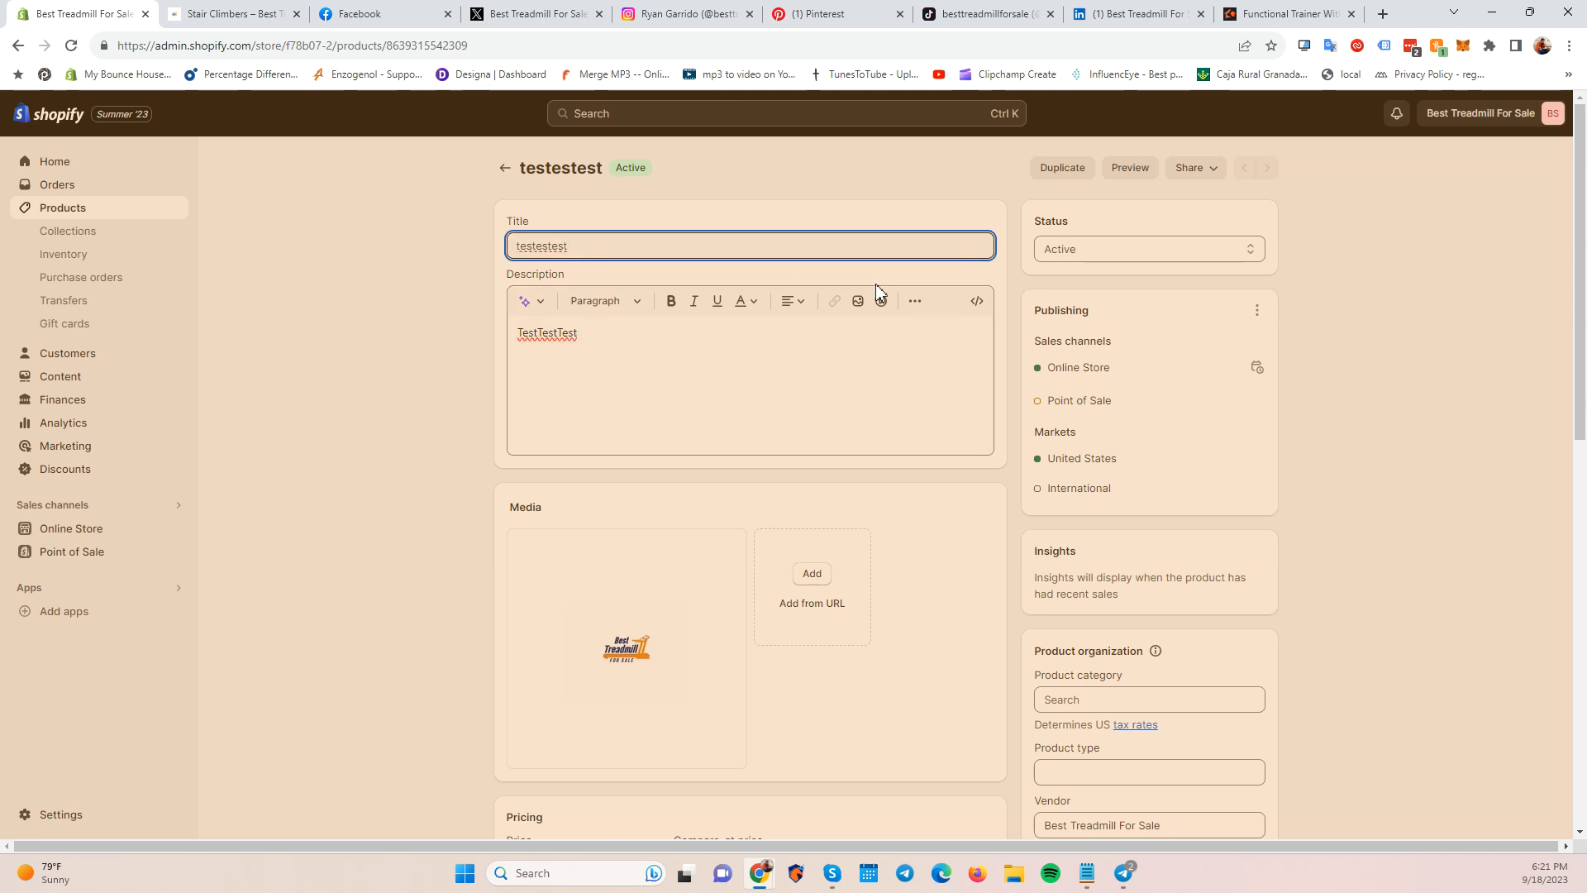
pyautogui.scroll(-7, 1142, 369)
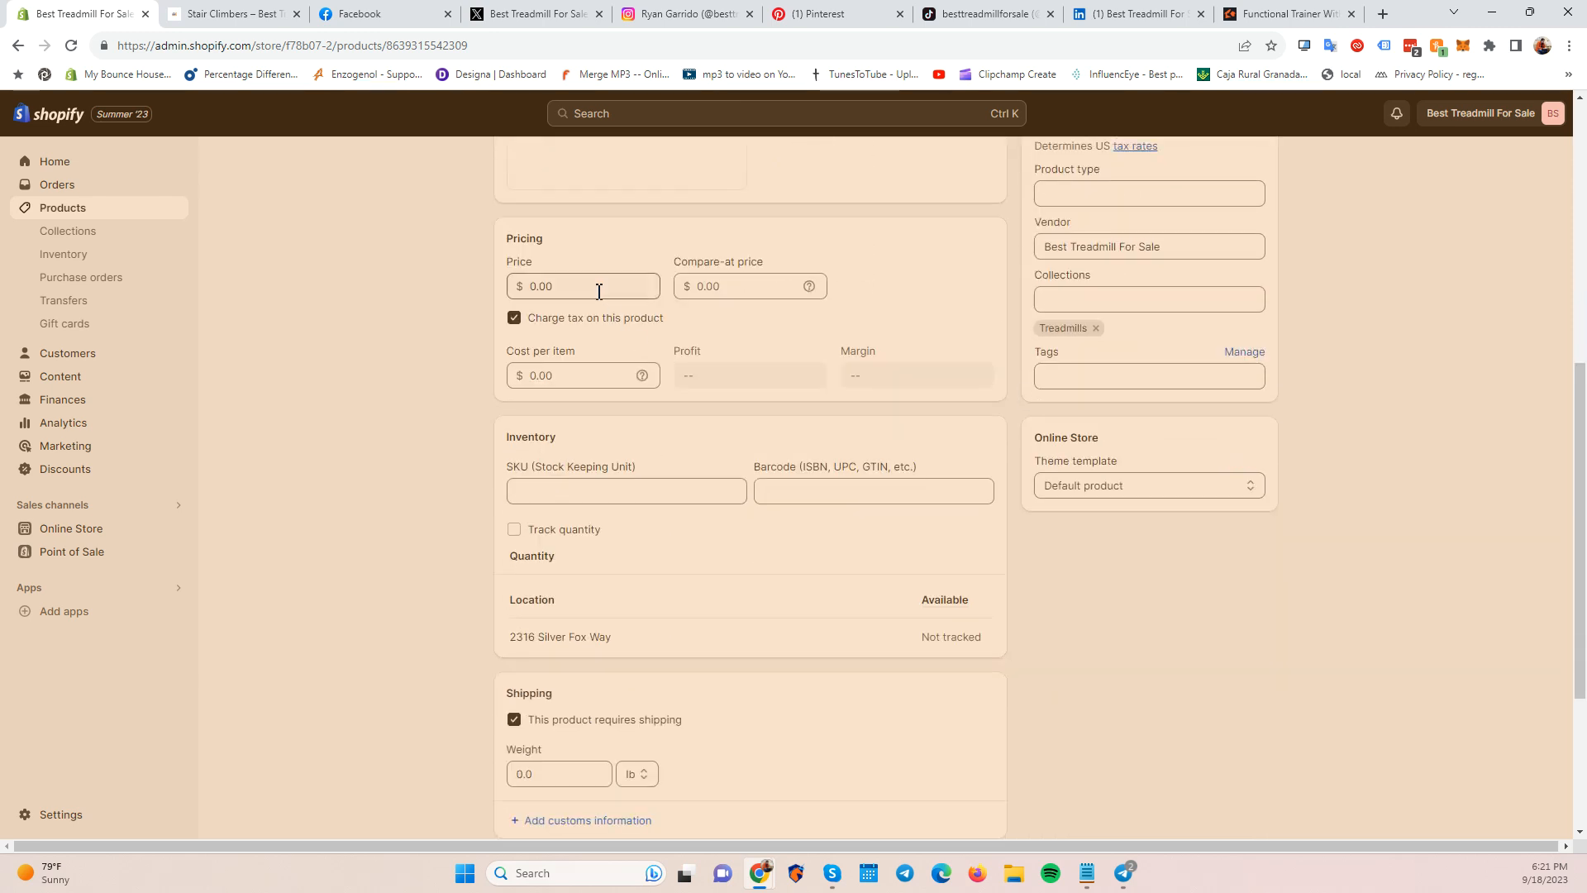
pyautogui.scroll(-3, 744, 455)
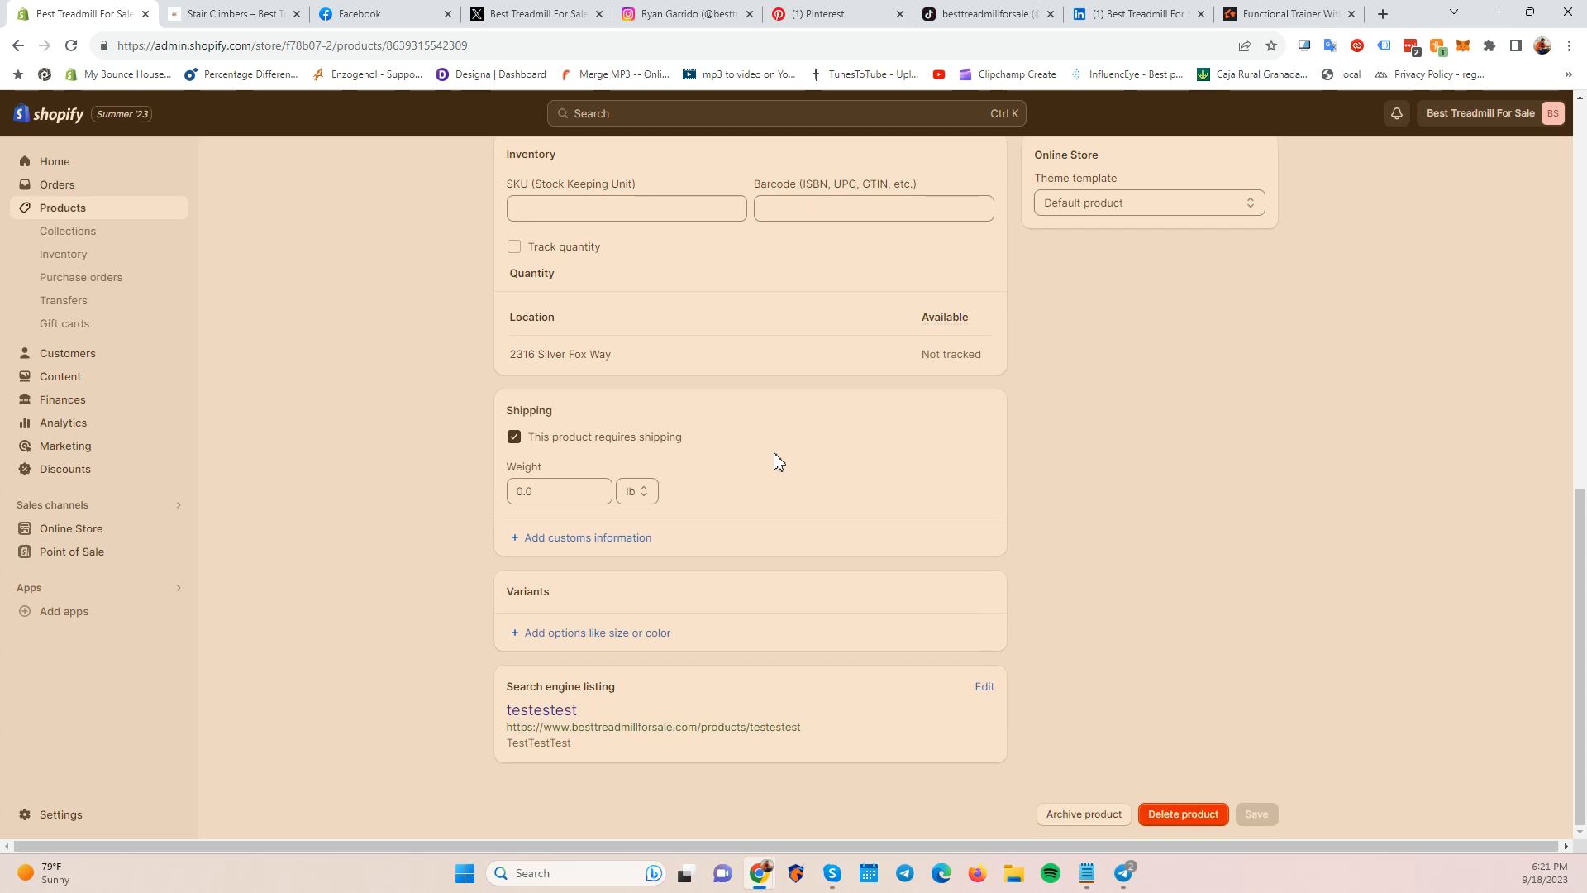
pyautogui.scroll(10, 1132, 747)
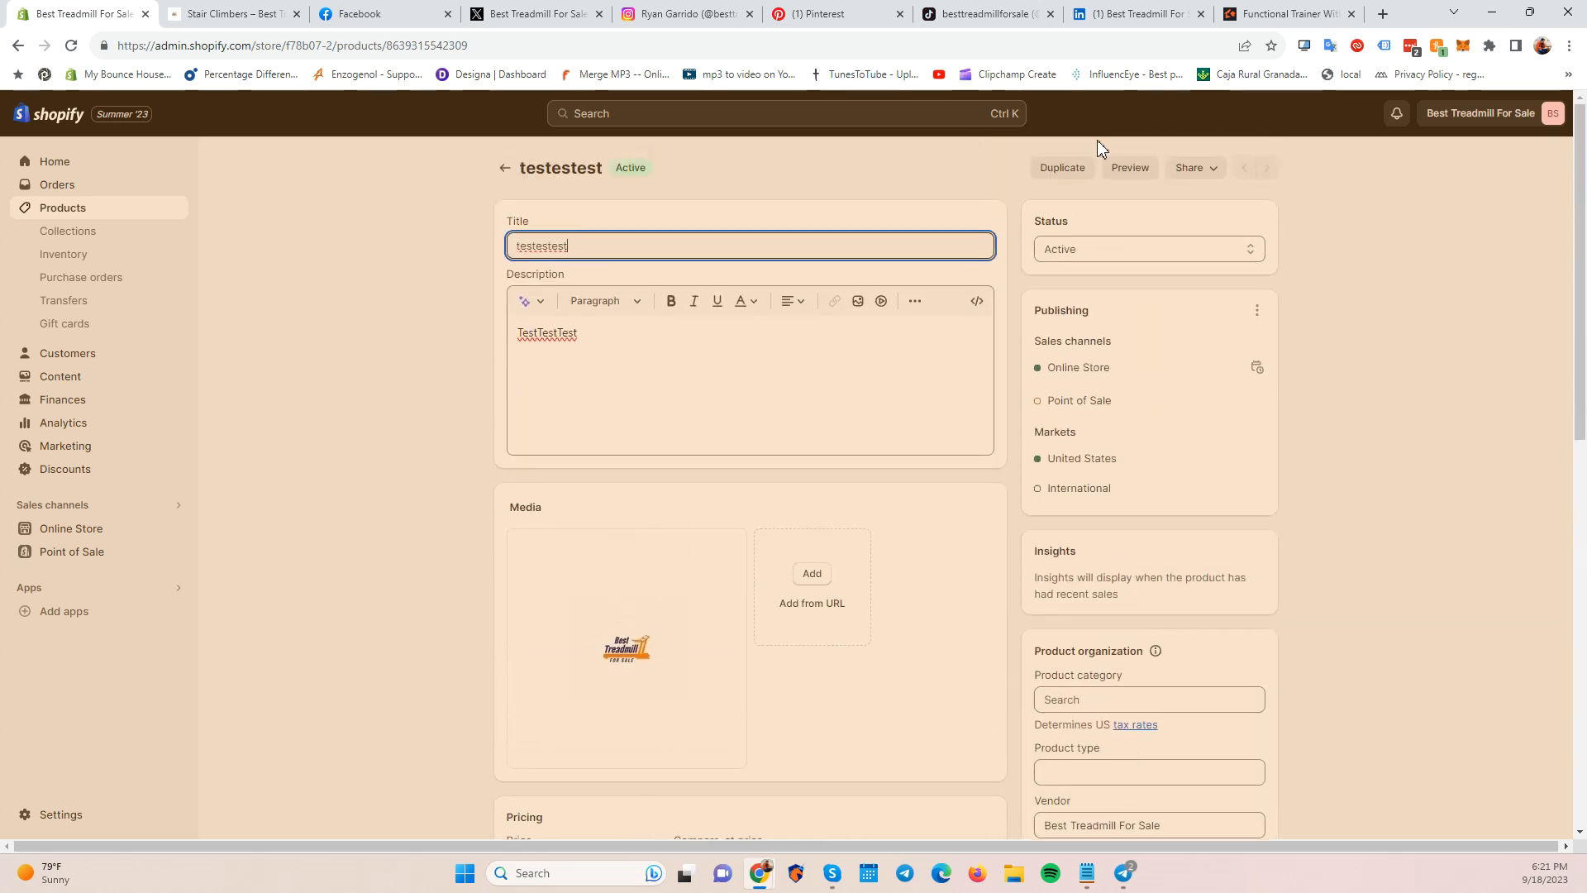
pyautogui.scroll(-7, 702, 548)
pyautogui.scroll(-3, 744, 634)
pyautogui.scroll(10, 747, 637)
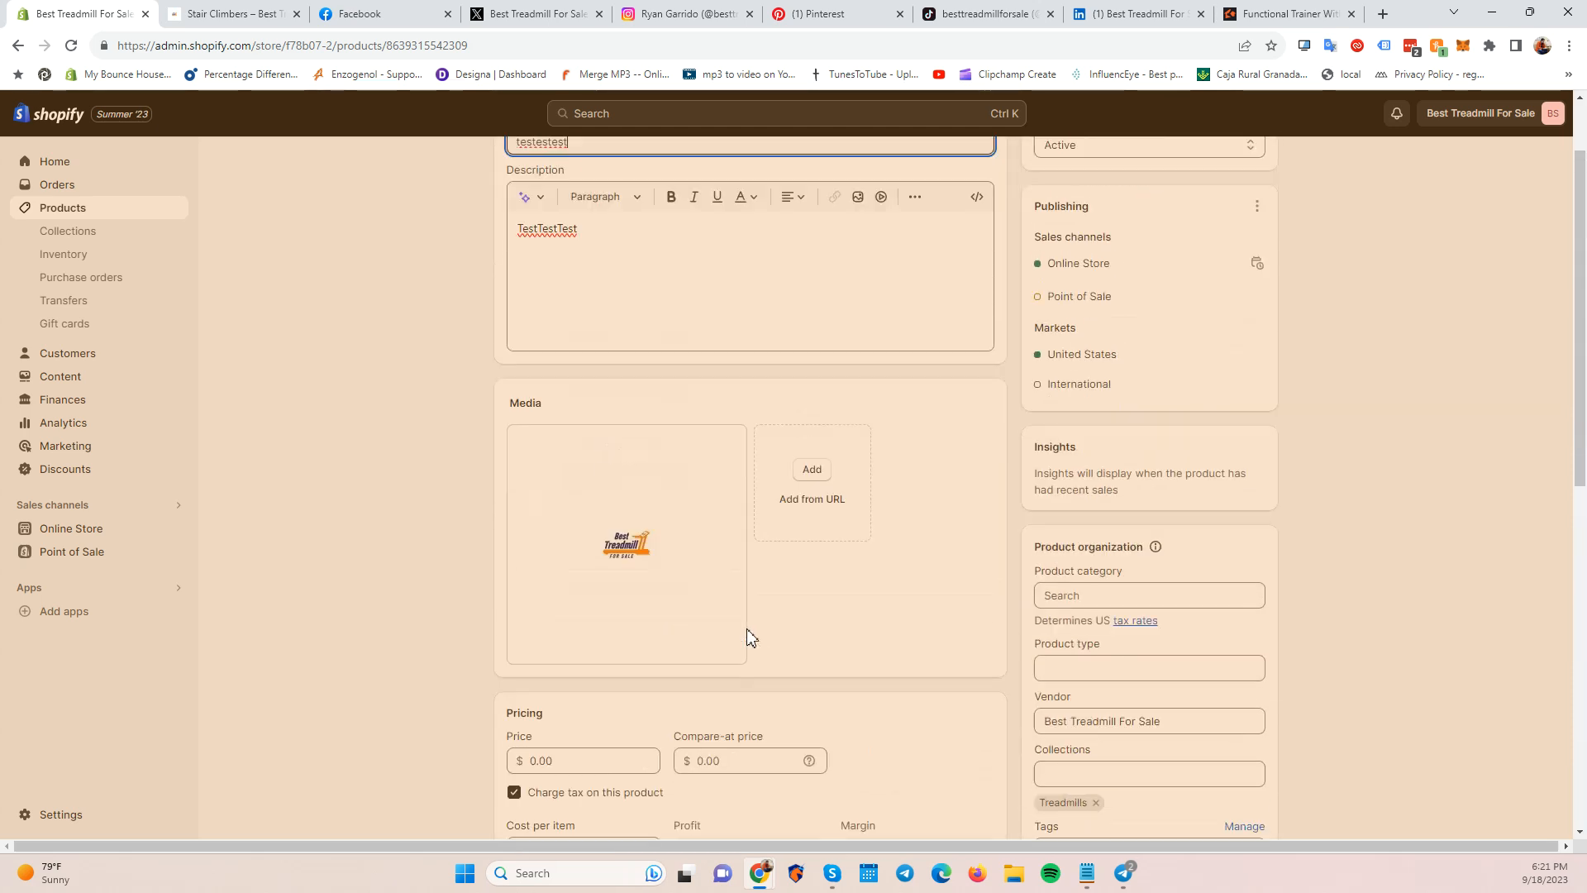
# Start a new product with the title "Example Product" and the description "Example Product 2".
pyautogui.click(503, 168)
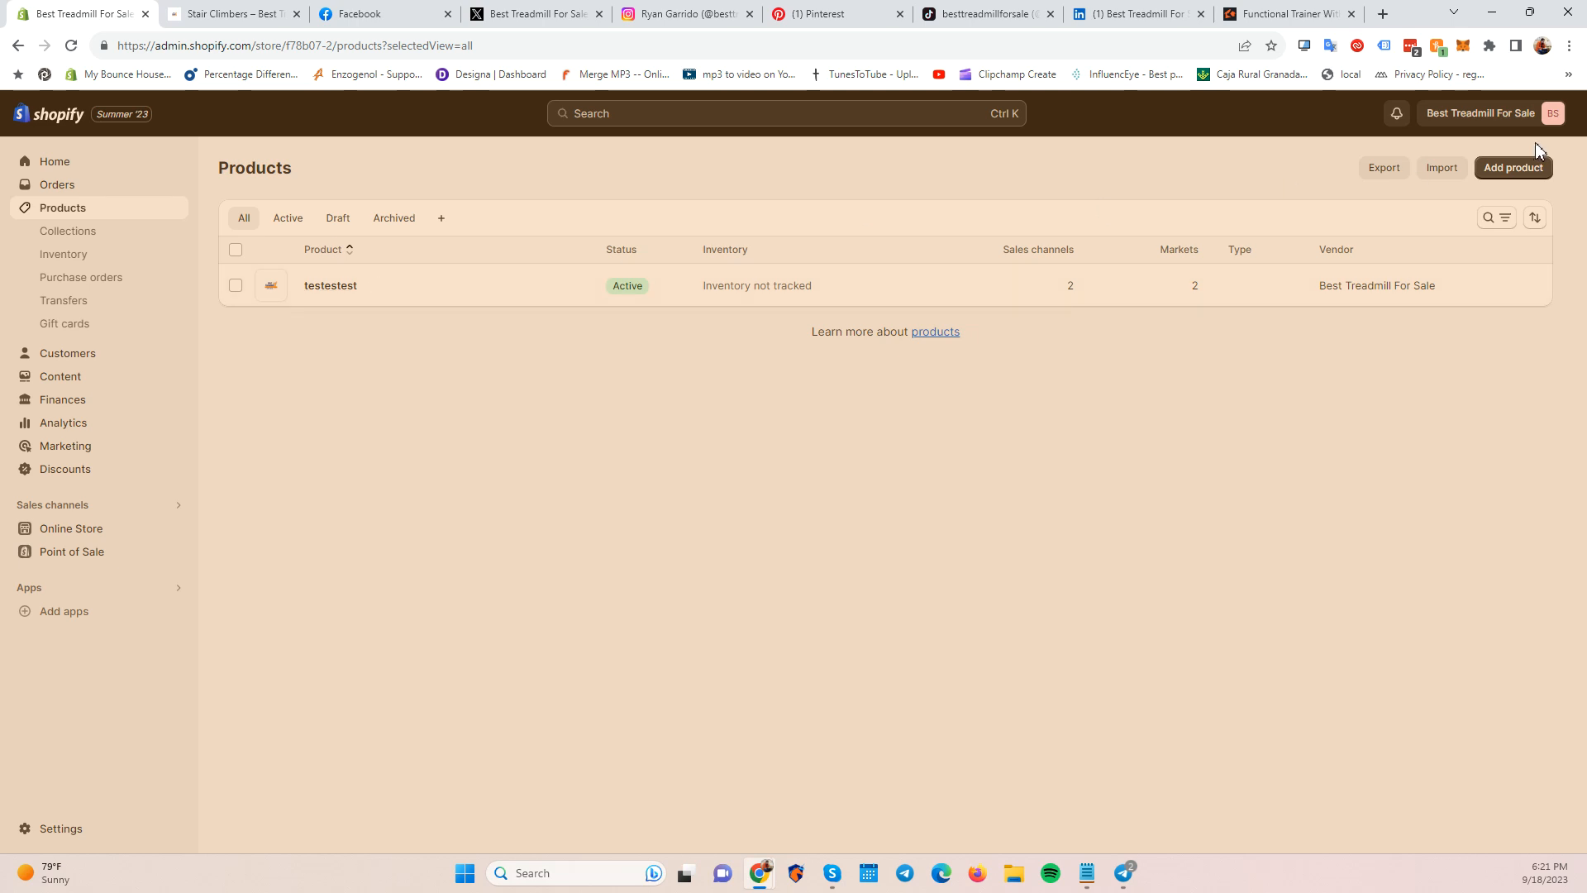
pyautogui.click(1528, 167)
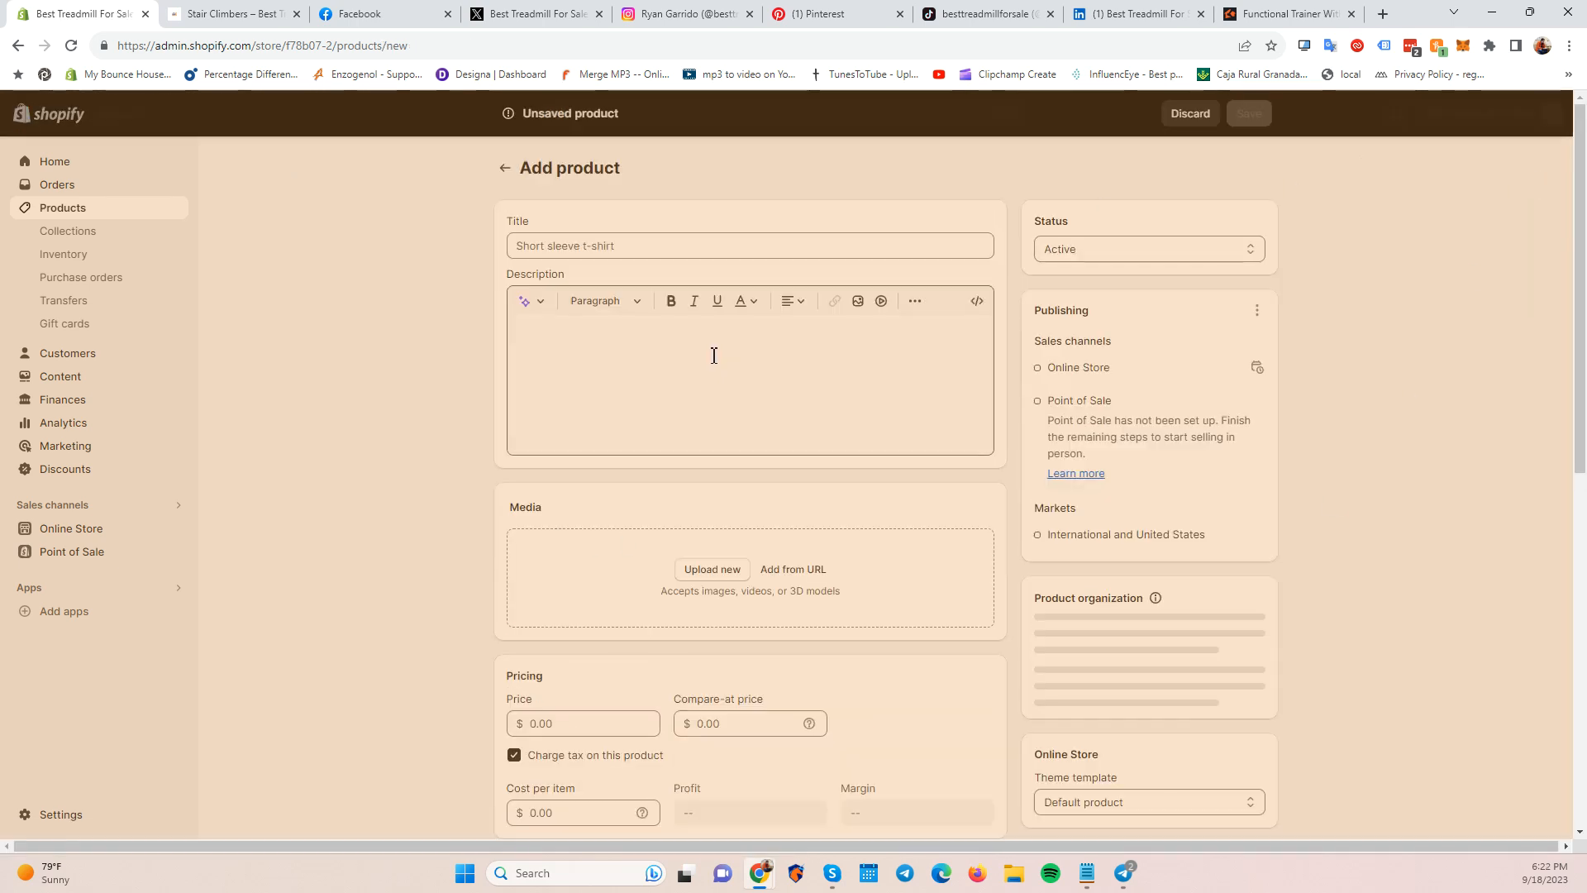
pyautogui.click(600, 246)
pyautogui.write('Ex')
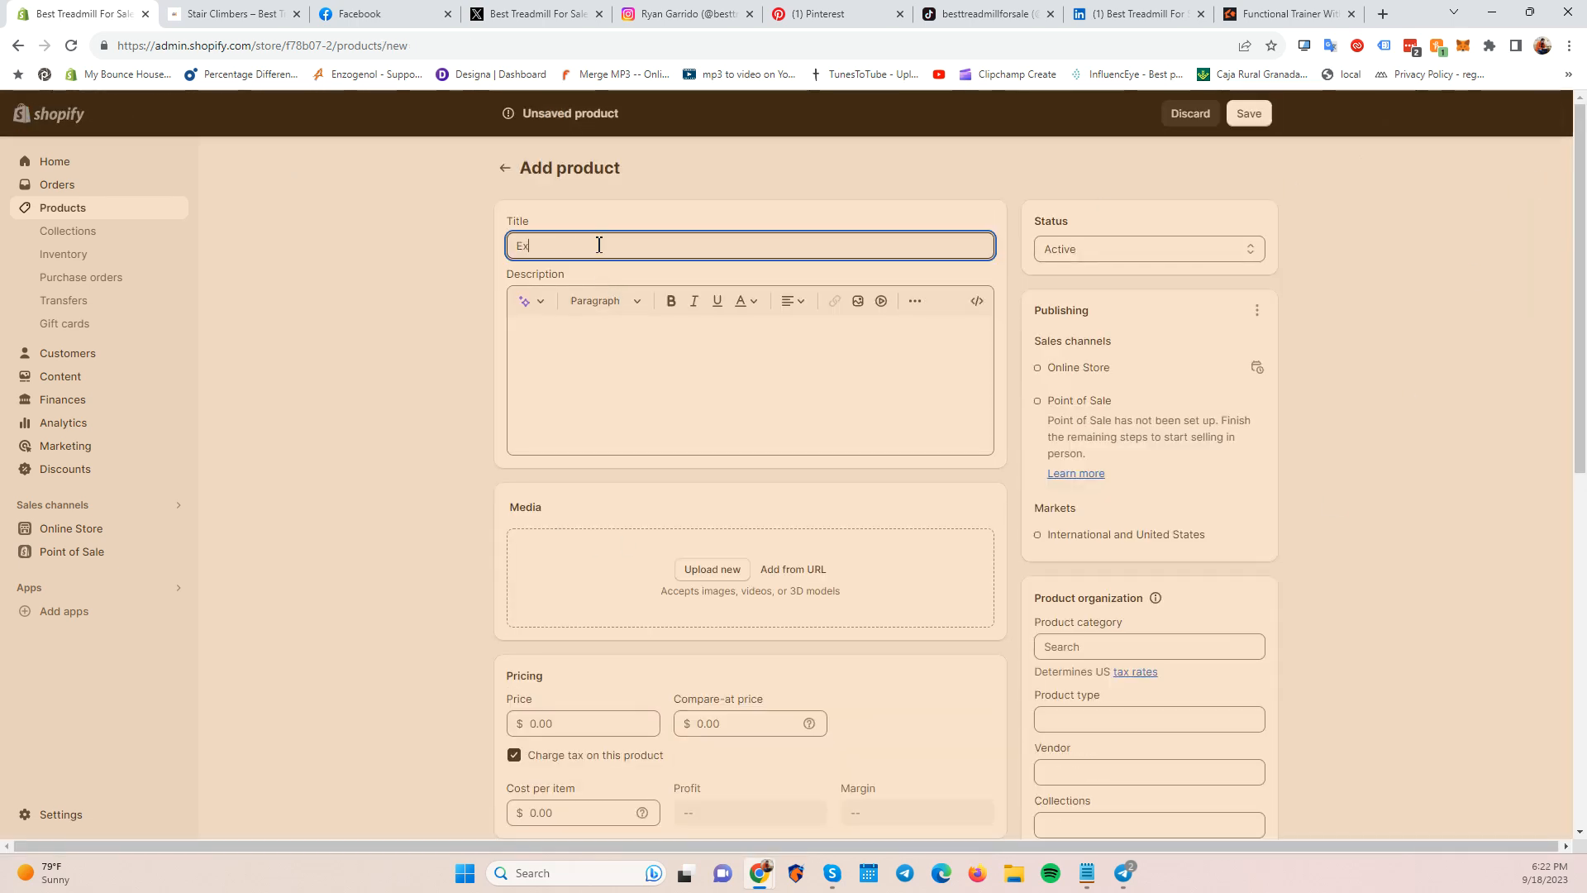
pyautogui.write('ample Product')
pyautogui.press('Tab')
pyautogui.press('Tab')
pyautogui.click(606, 371)
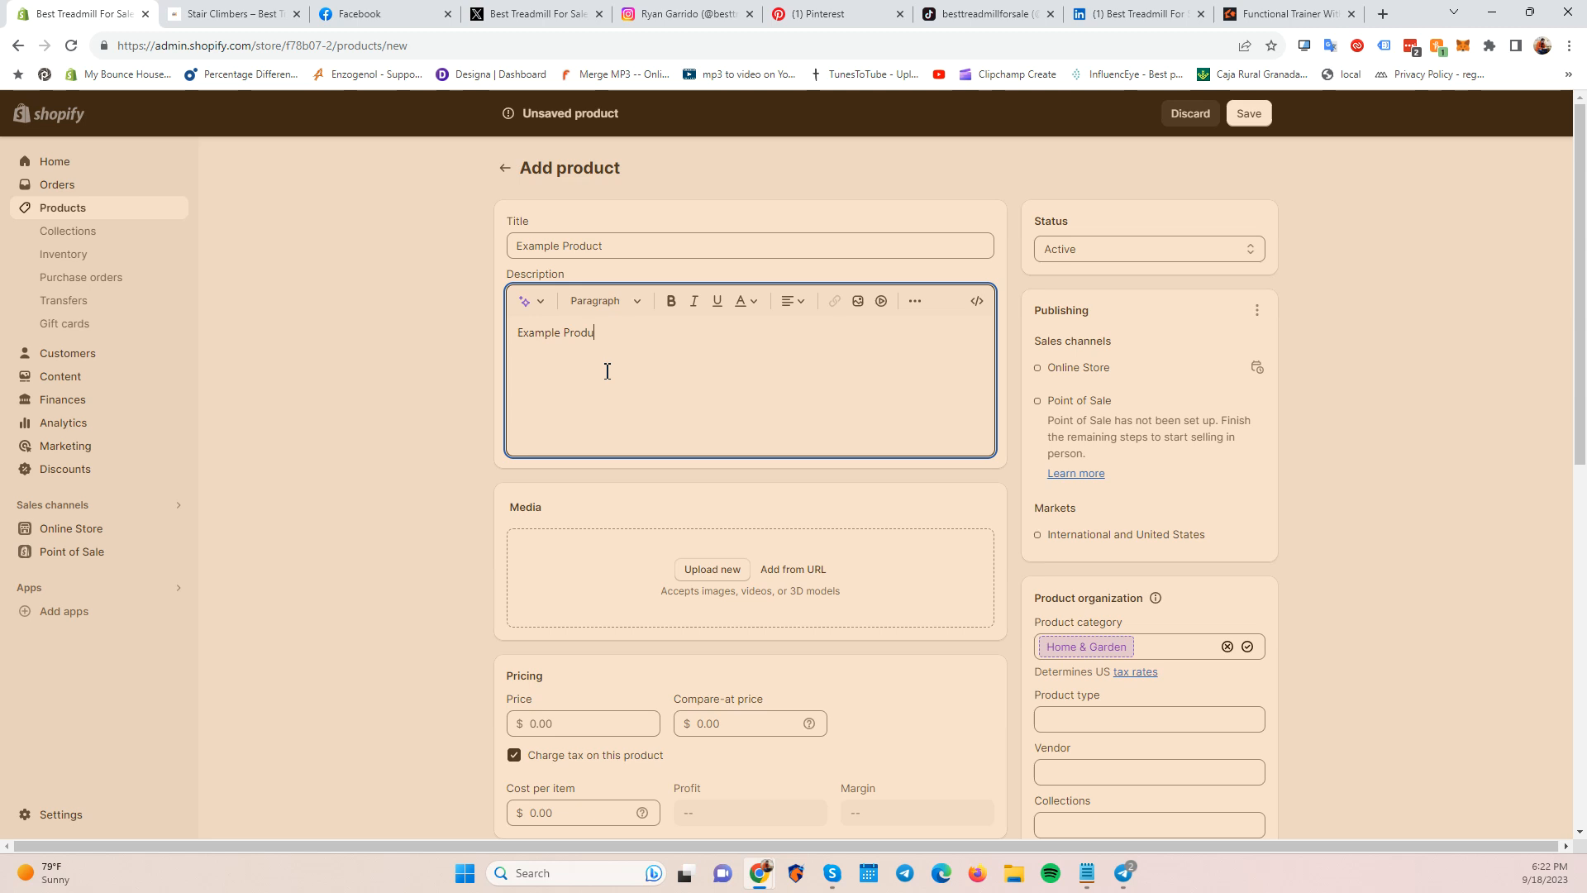
pyautogui.press('Tab')
# Set the new product's price to 900 and its compare-at price to 1,800.
pyautogui.scroll(-3, 669, 427)
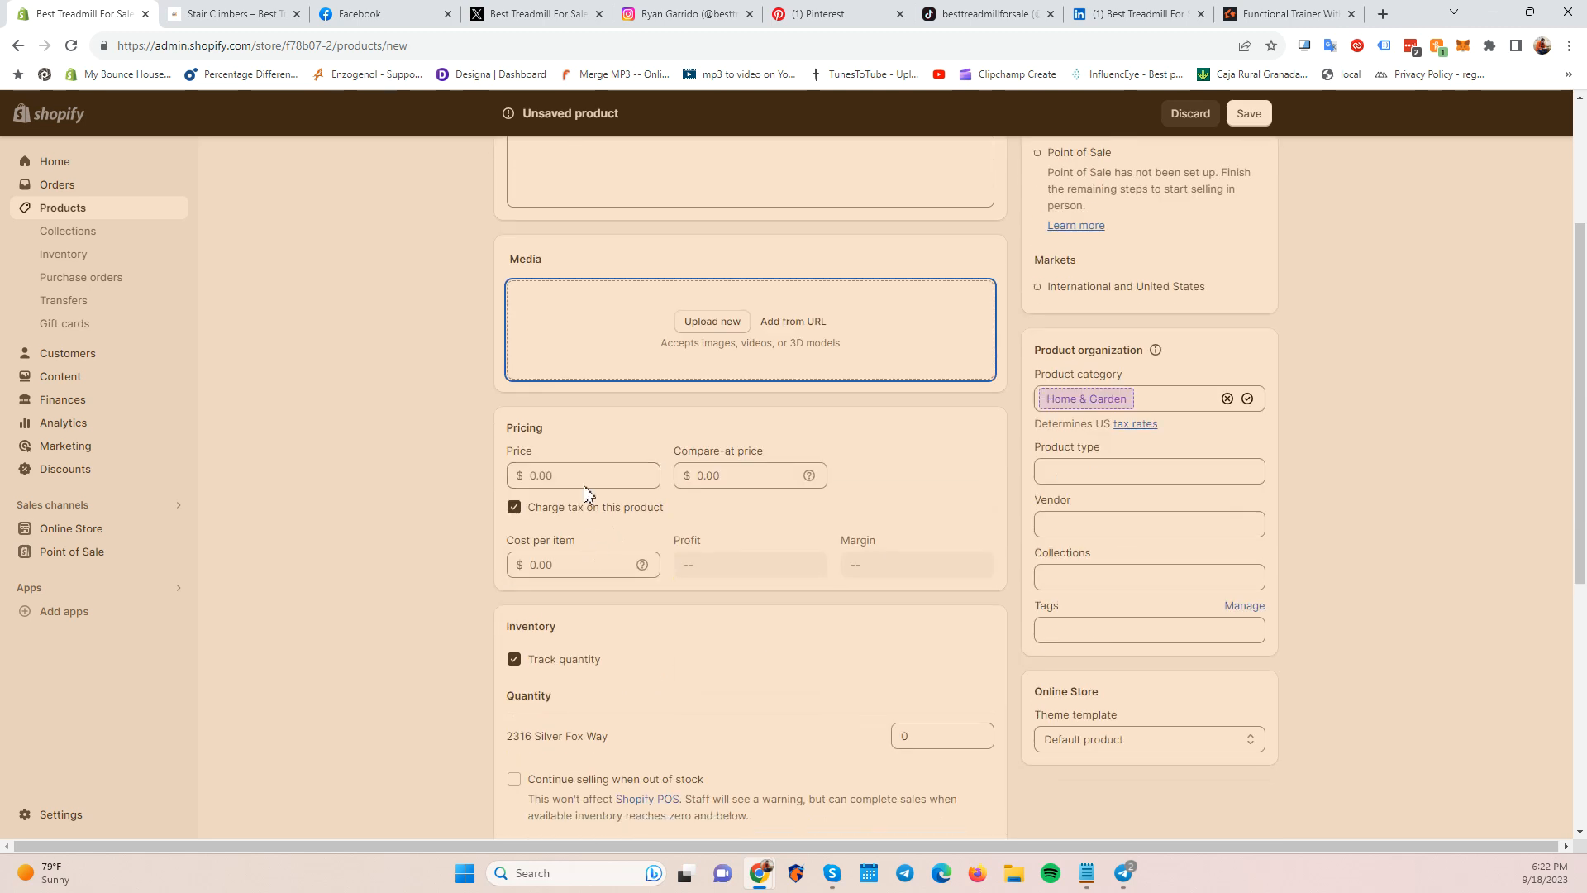
pyautogui.click(583, 482)
pyautogui.write('900')
pyautogui.press('Tab')
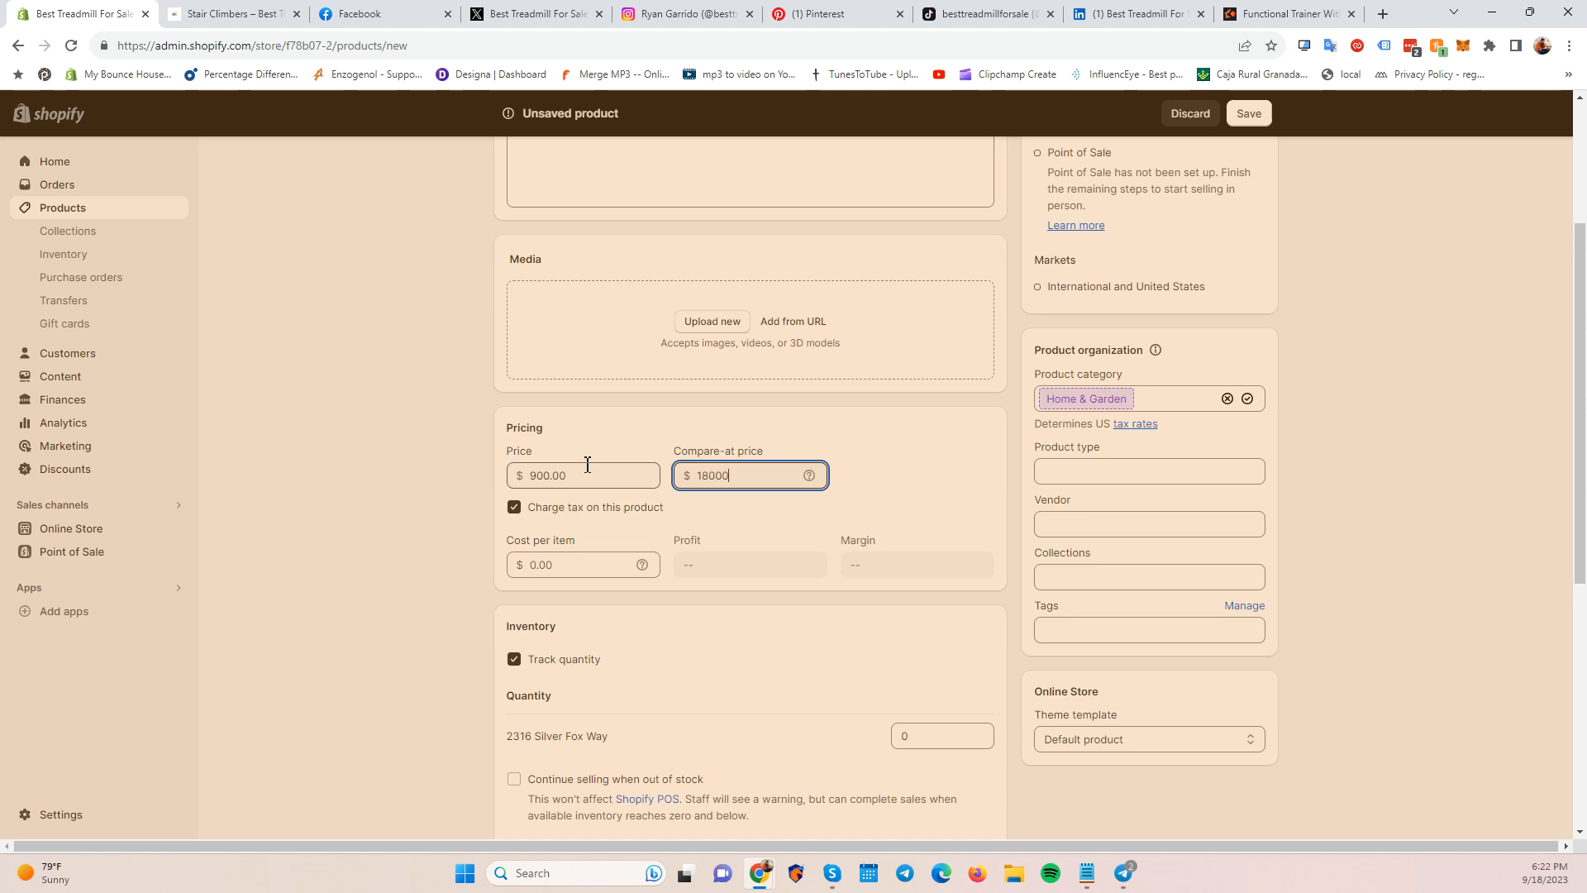
pyautogui.click(481, 510)
pyautogui.click(758, 485)
pyautogui.click(290, 409)
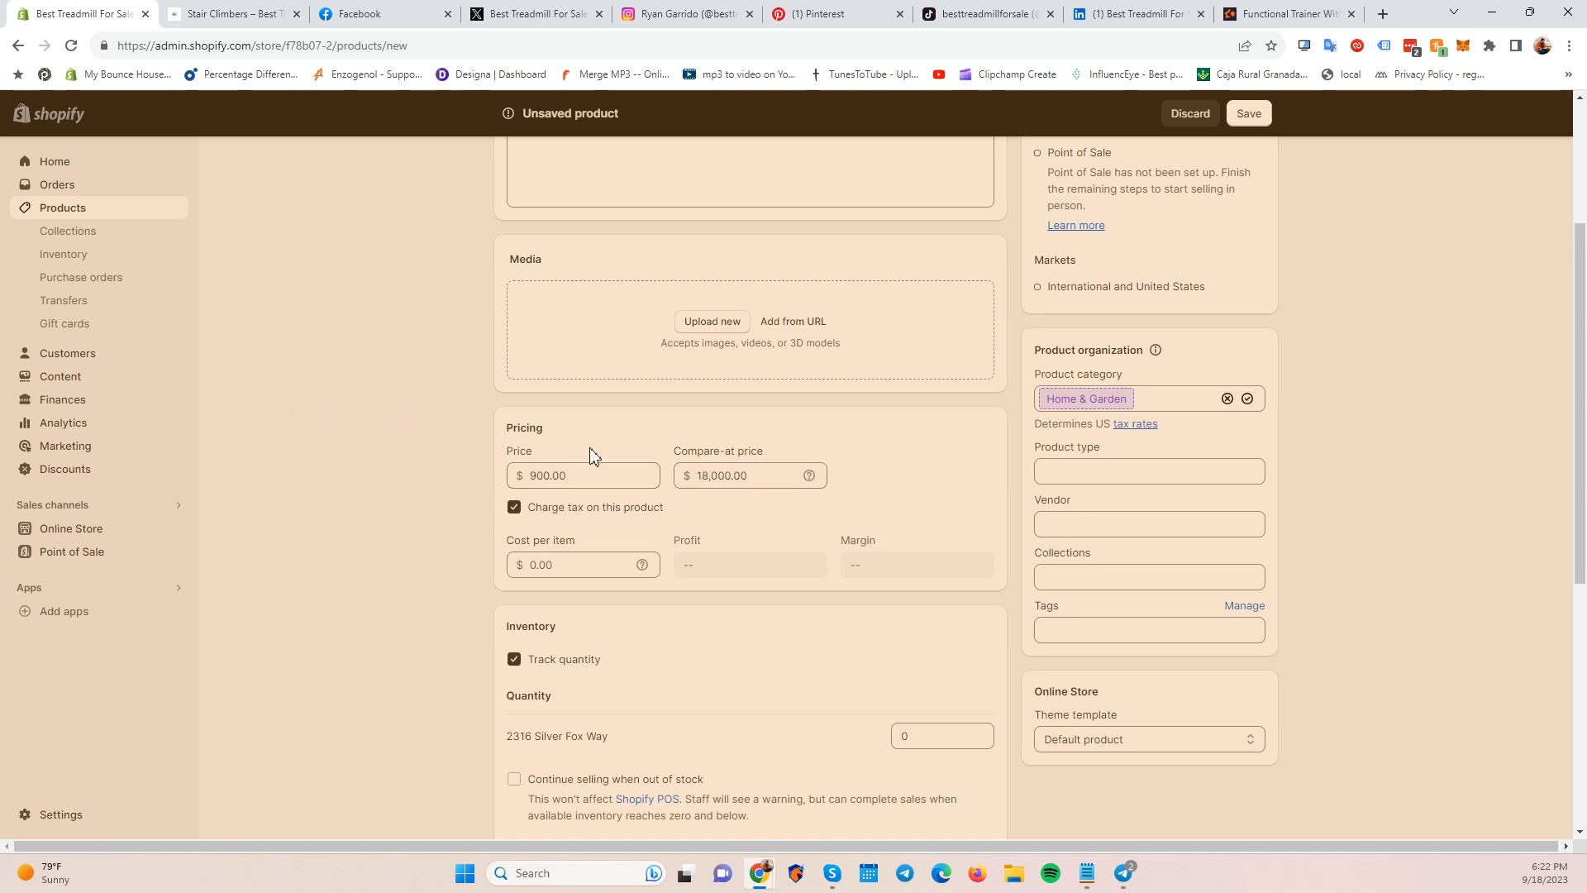
pyautogui.click(766, 473)
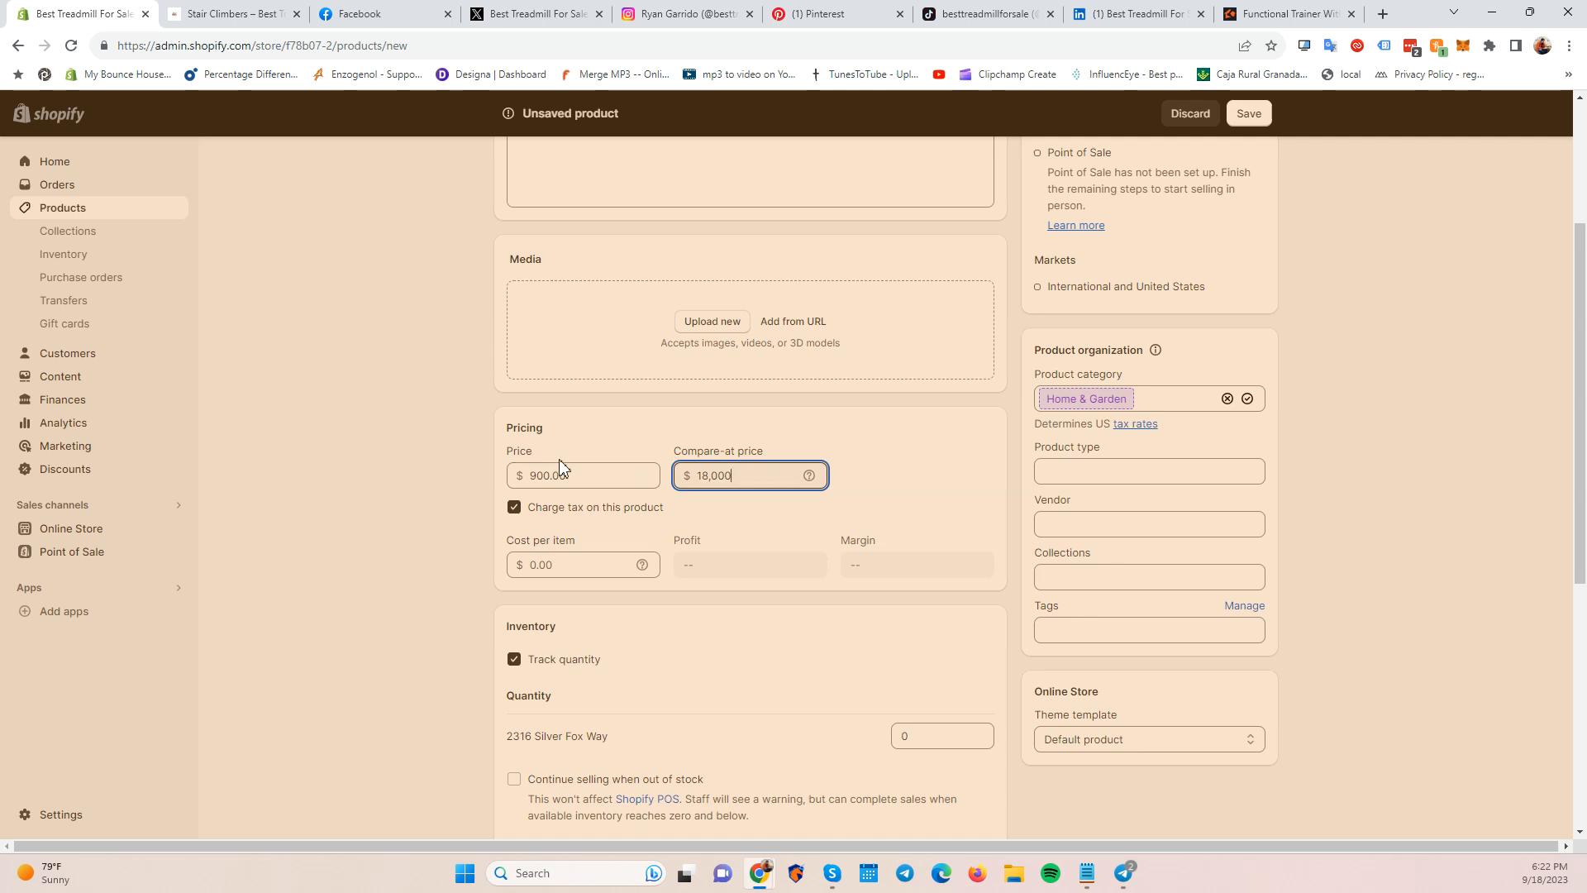
pyautogui.click(461, 460)
# Turn off quantity tracking for Example Product and save the product.
pyautogui.scroll(-5, 463, 463)
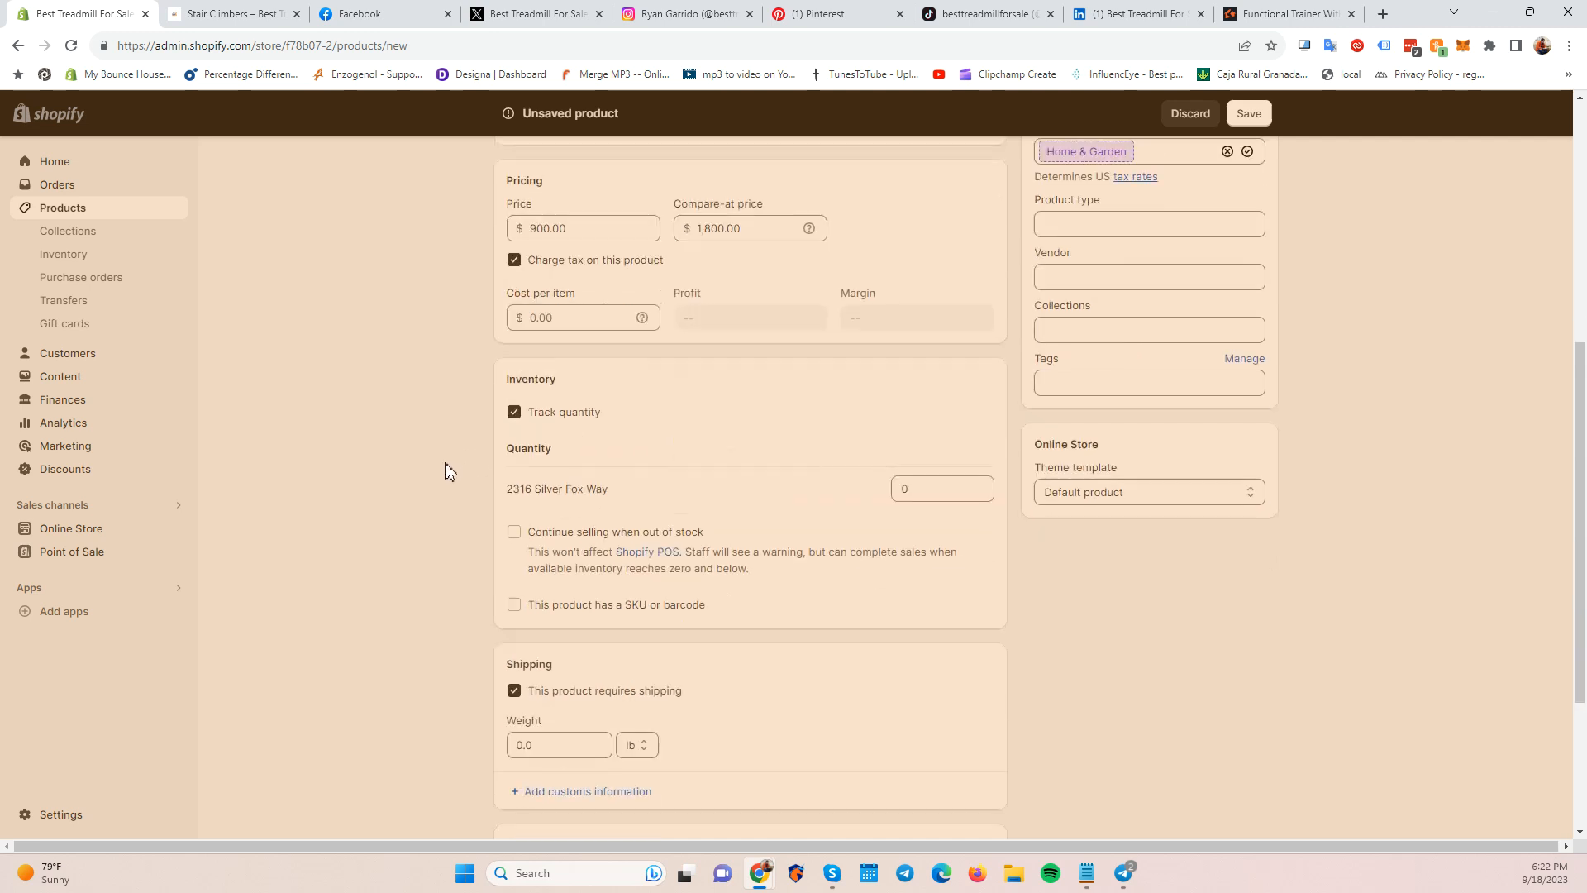
pyautogui.click(530, 259)
pyautogui.scroll(8, 743, 537)
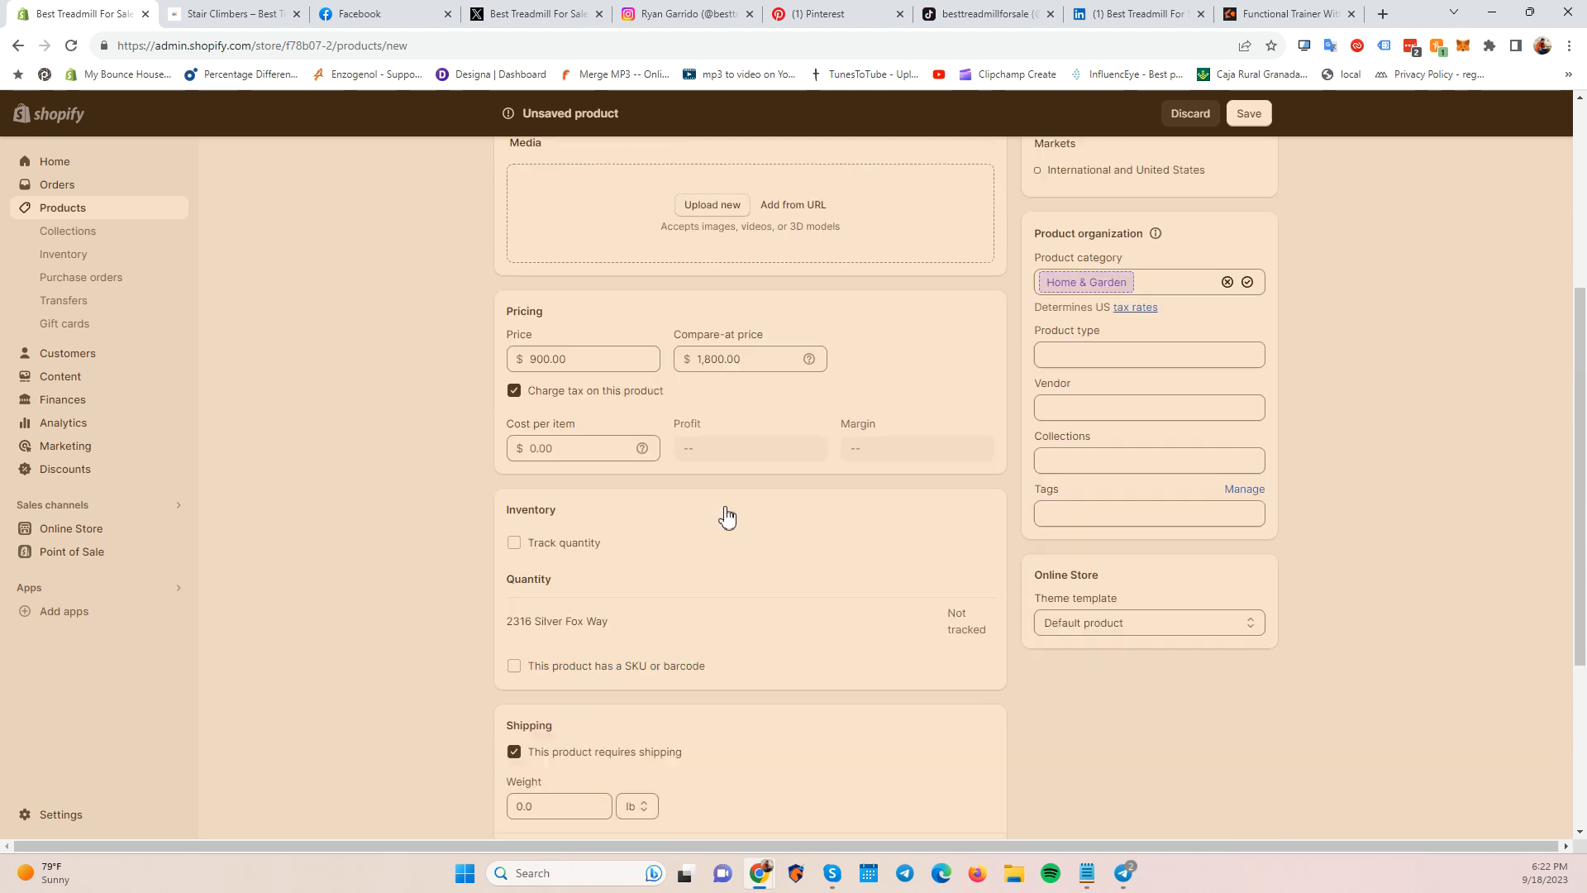
pyautogui.click(1248, 113)
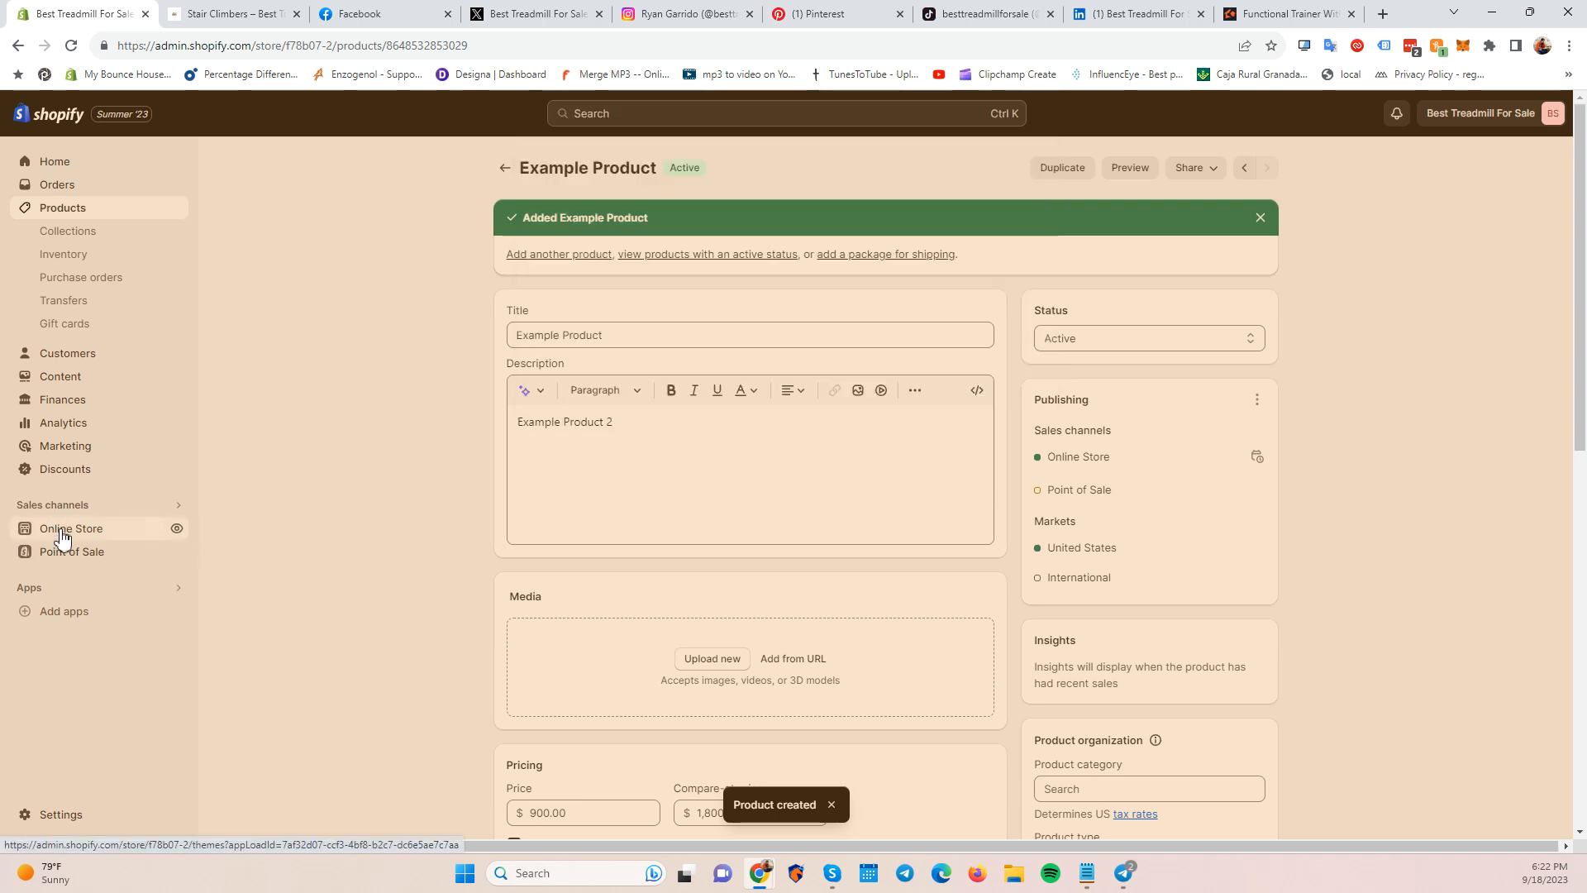
# Customize the current Shoptimized theme 6.23 and switch the preview to the Default product template.
pyautogui.click(55, 529)
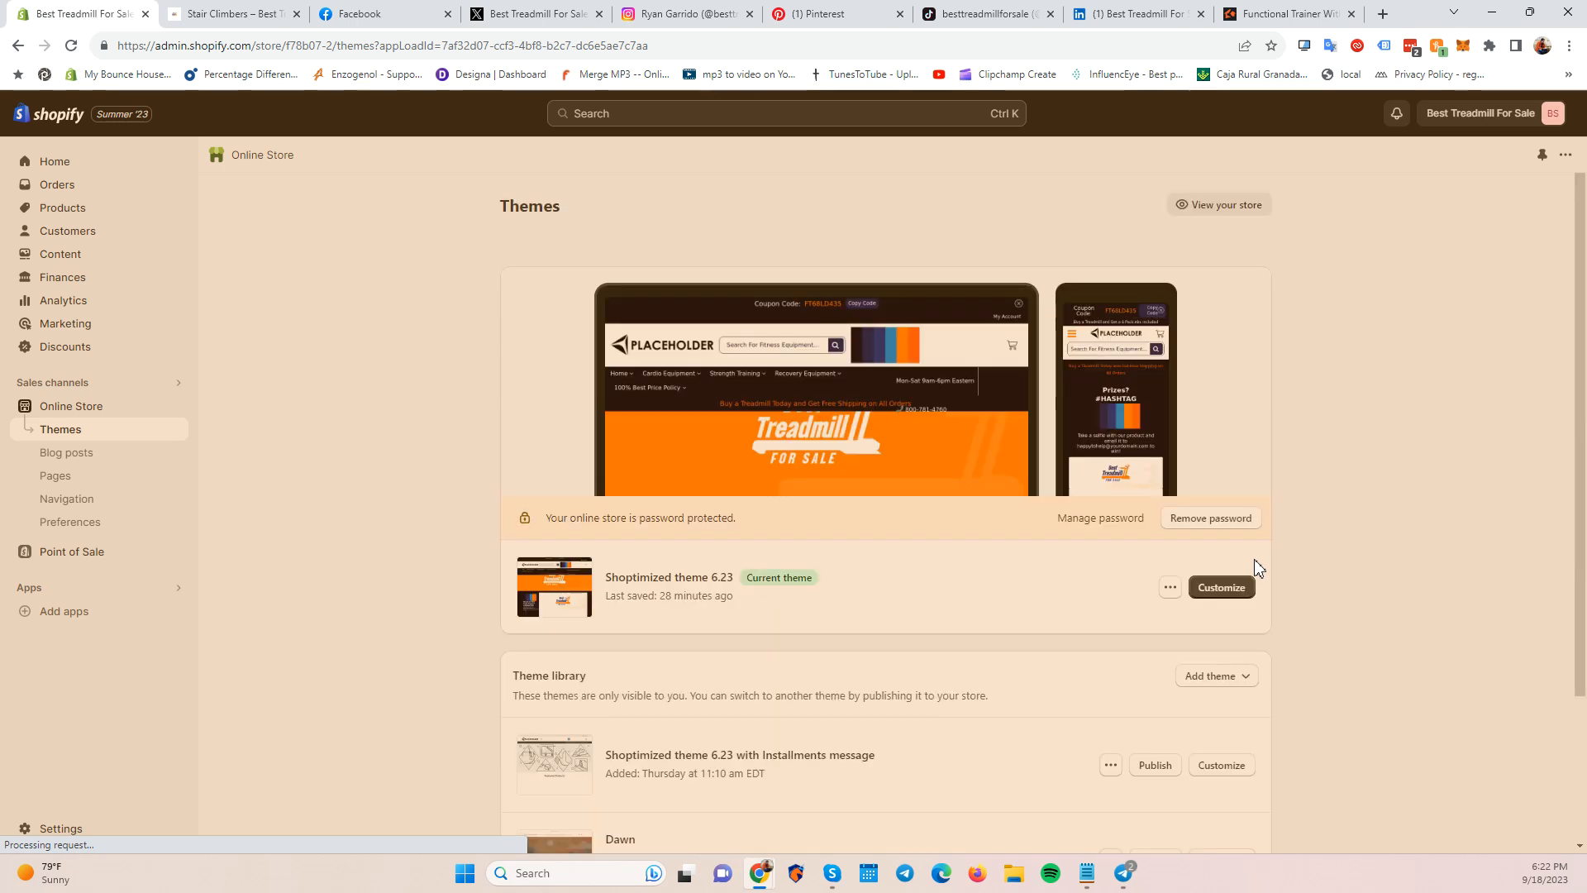
pyautogui.click(1232, 592)
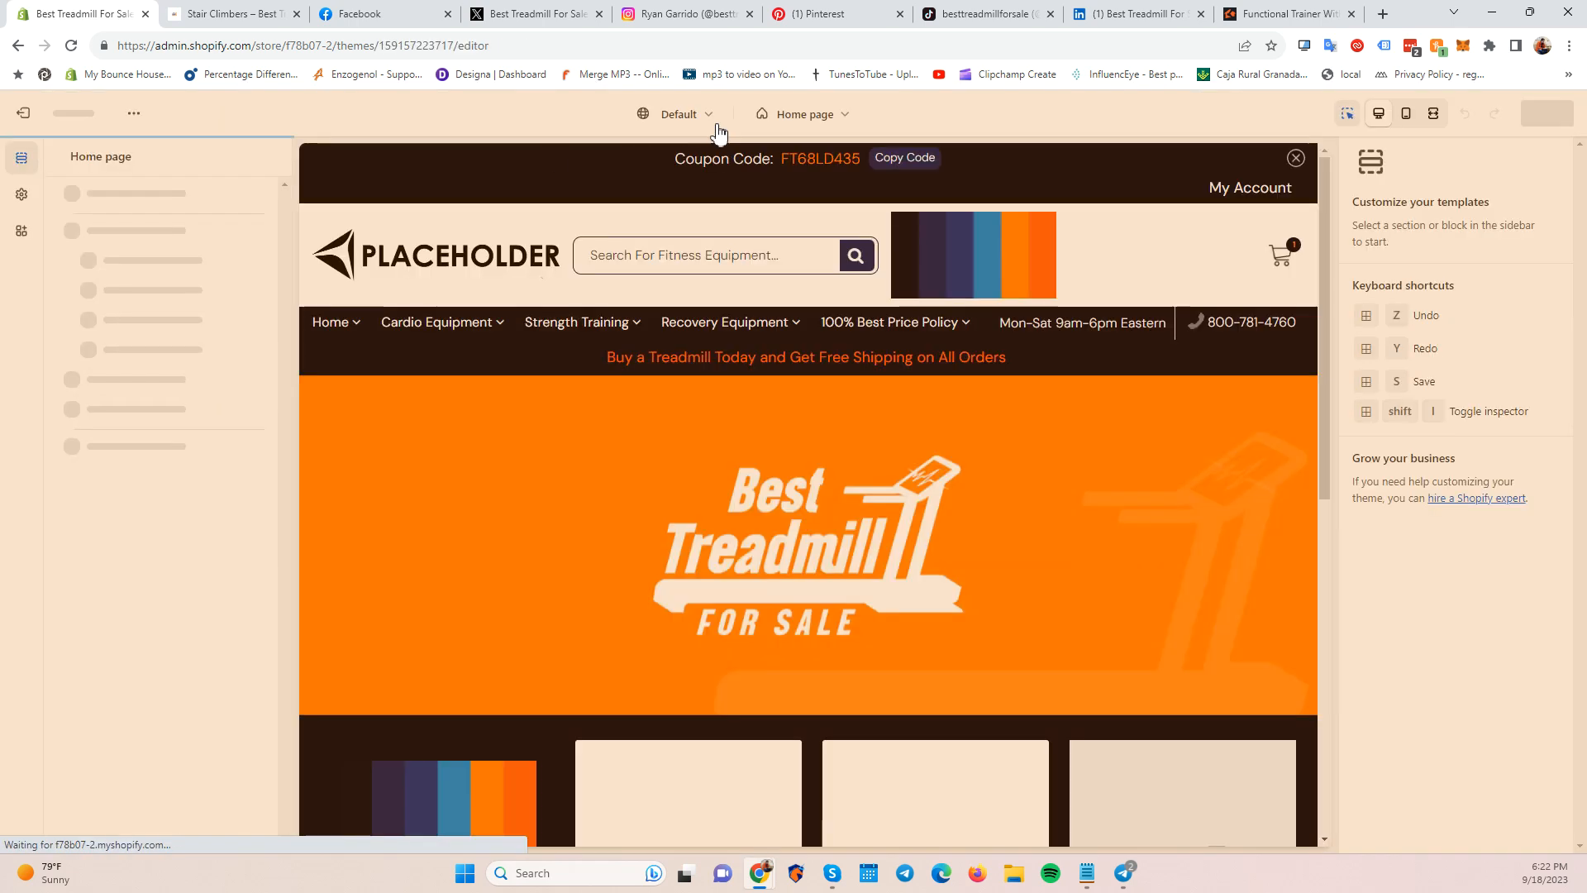
pyautogui.click(826, 116)
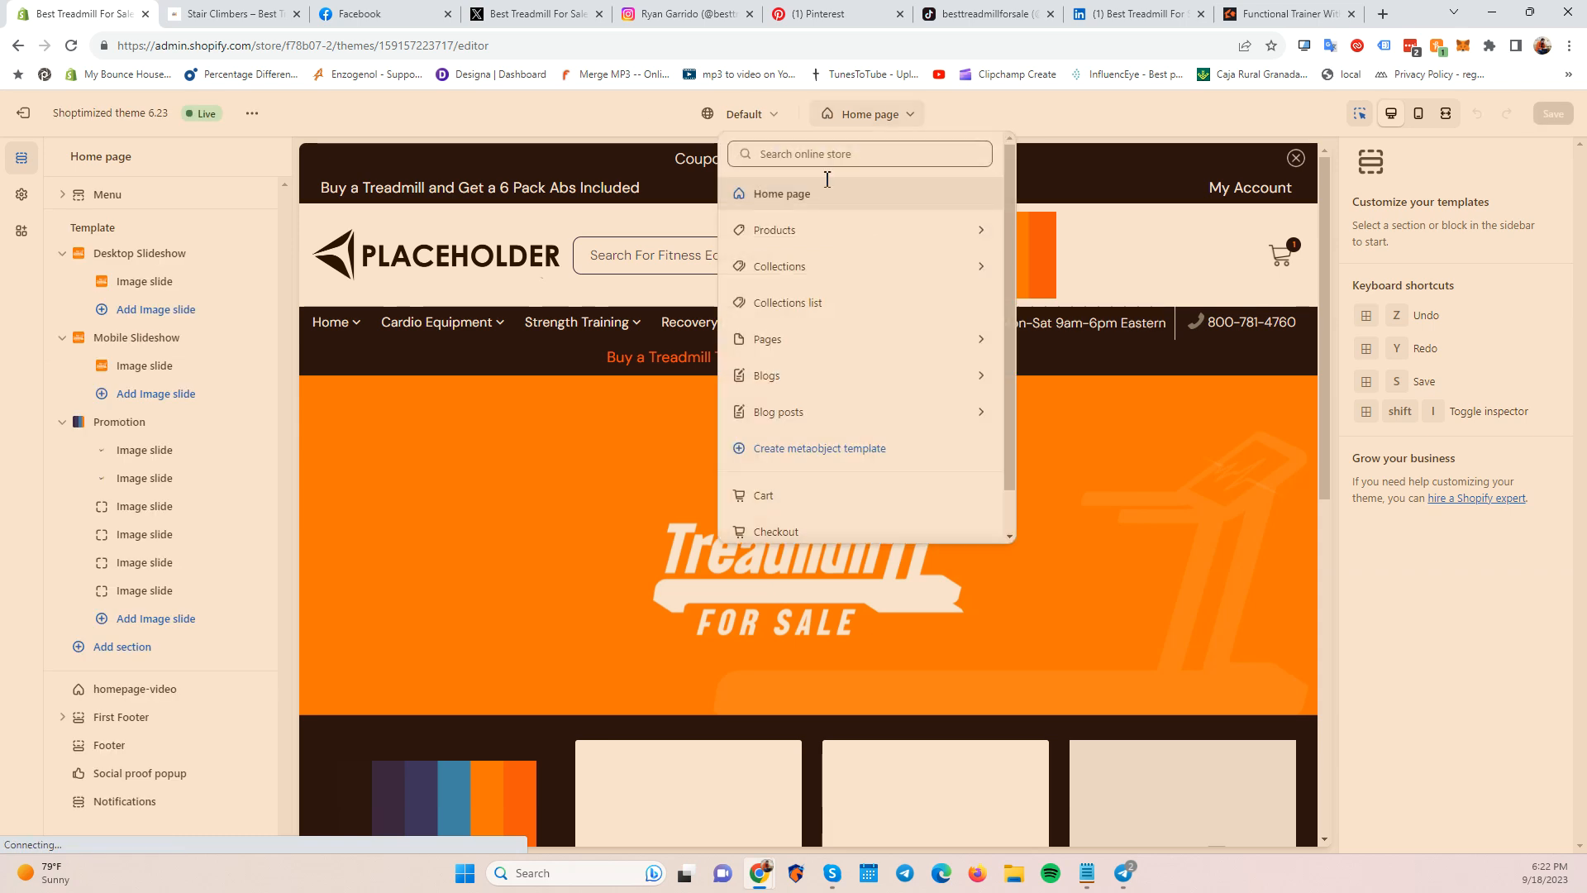
pyautogui.click(994, 236)
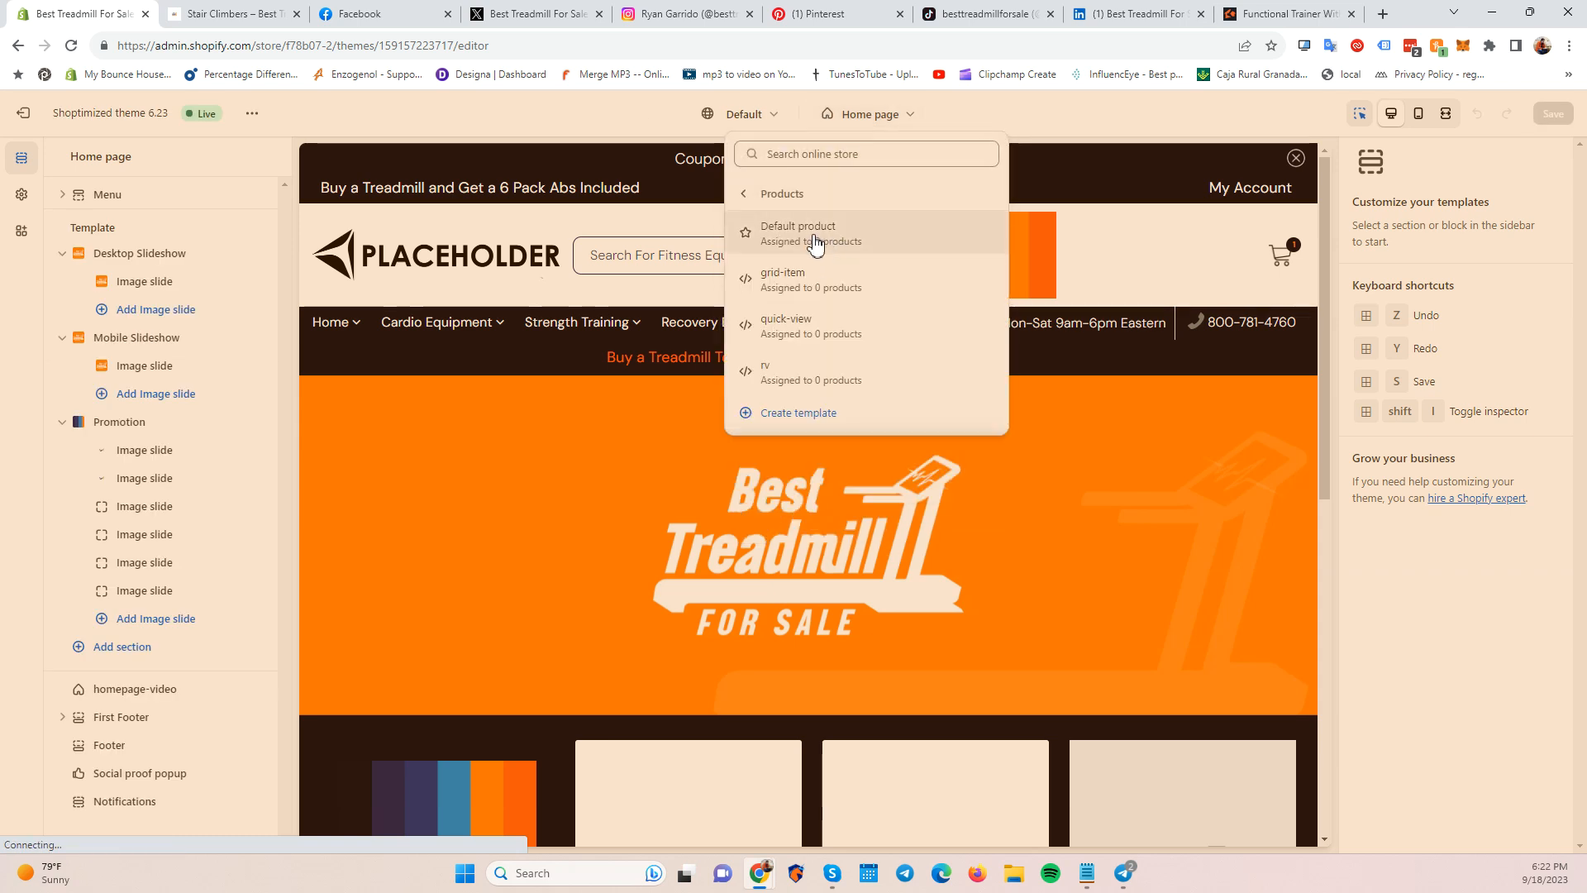
pyautogui.click(815, 236)
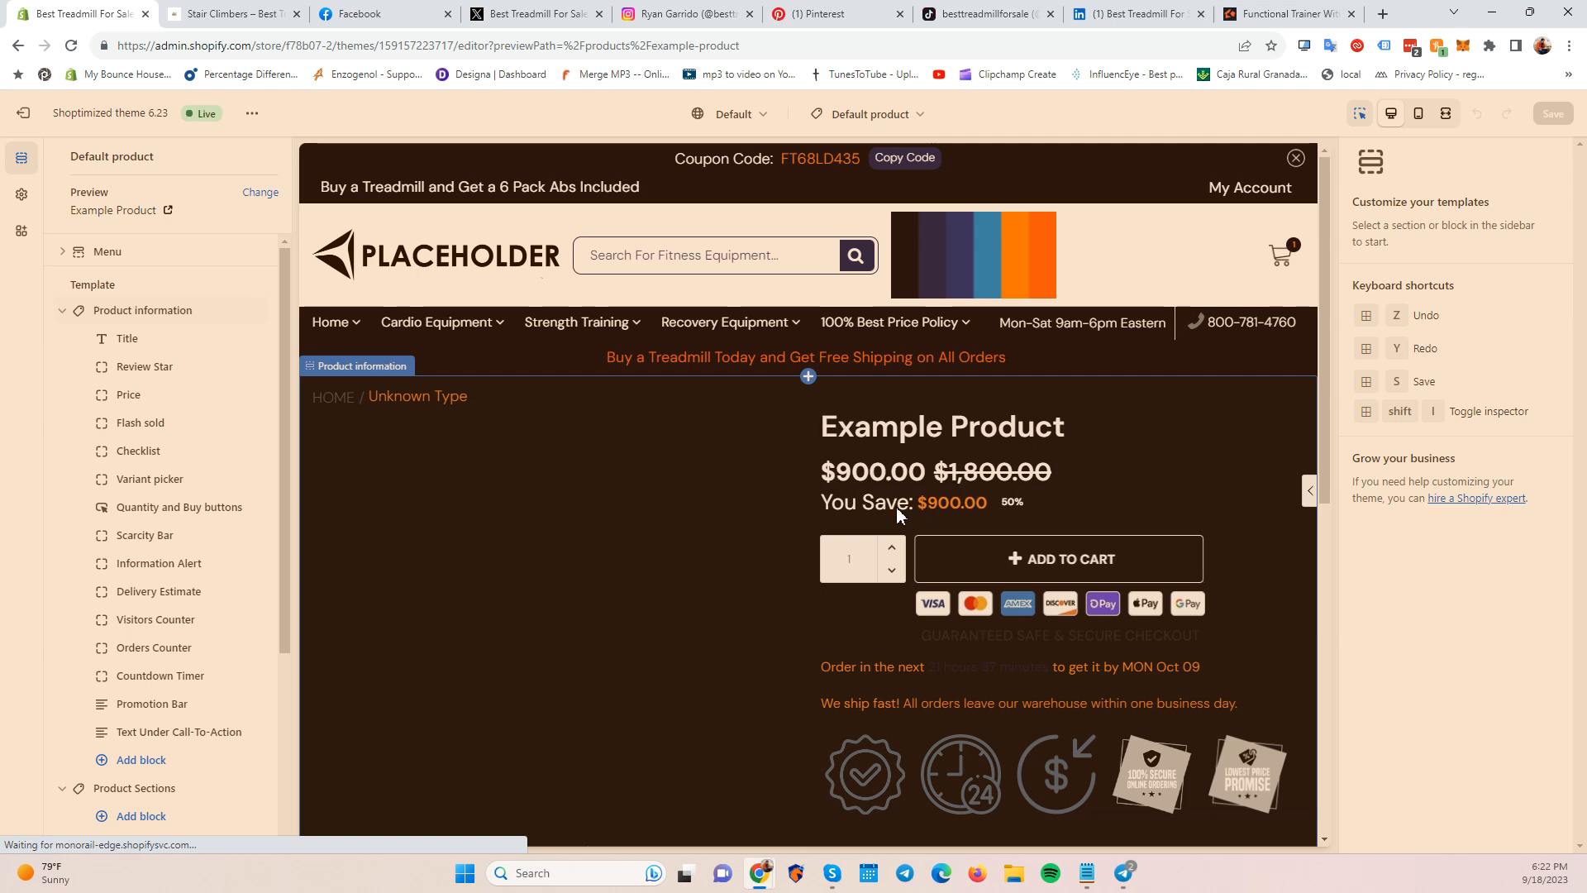
# Review the Example Product page preview down to the footer, and check the Optimize Theme items in the Notepad checklist before returning to the browser.
pyautogui.scroll(-5, 963, 558)
pyautogui.scroll(-3, 962, 576)
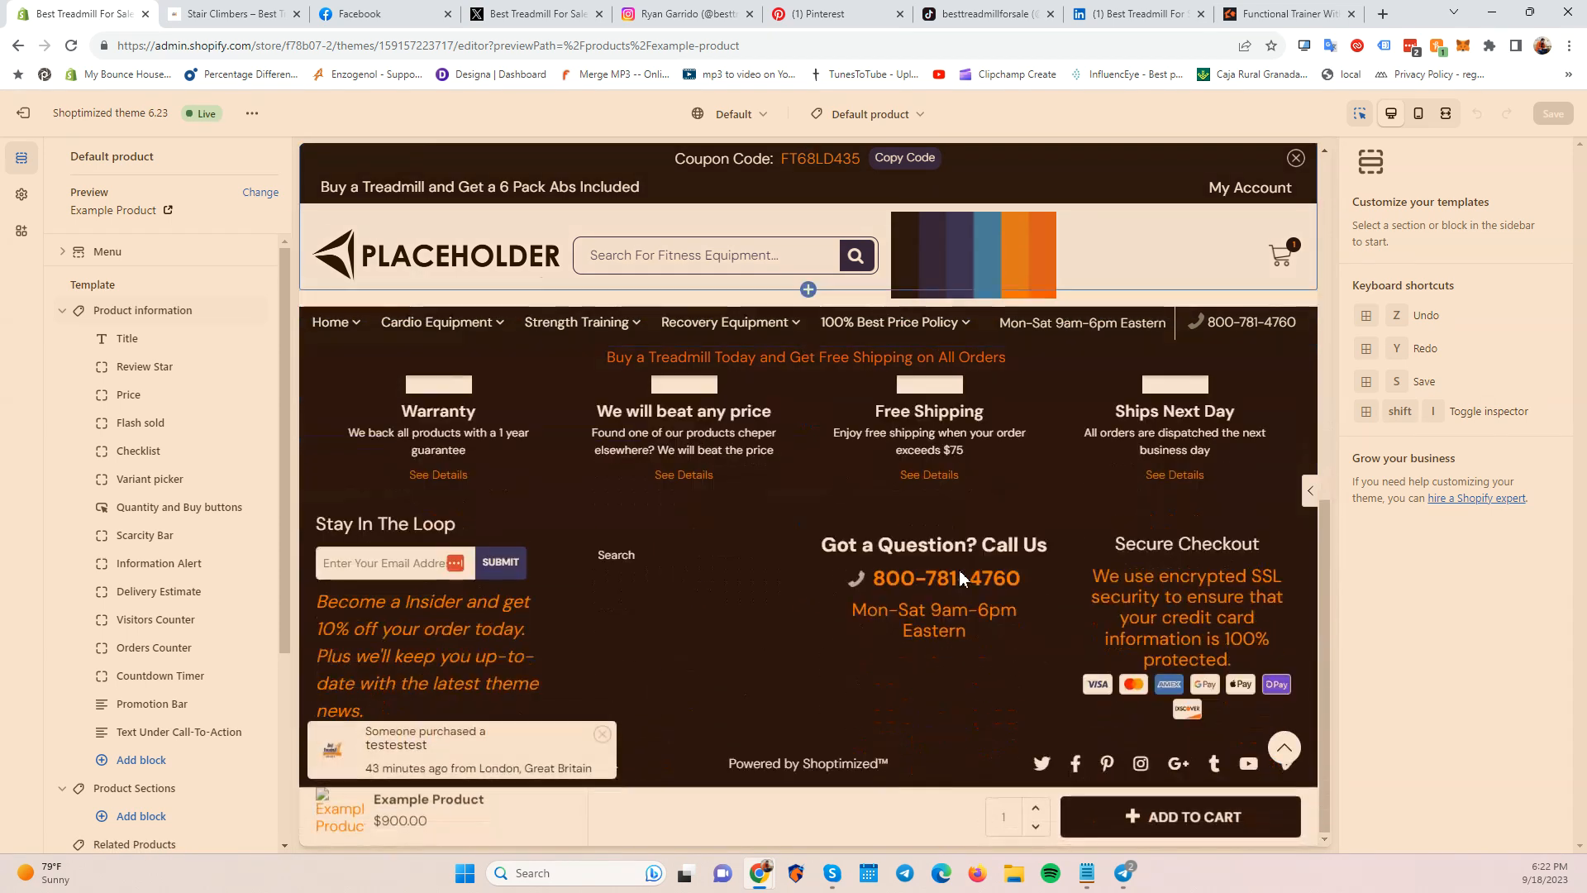
pyautogui.scroll(7, 959, 678)
pyautogui.scroll(-7, 959, 678)
pyautogui.scroll(6, 959, 677)
pyautogui.scroll(3, 959, 676)
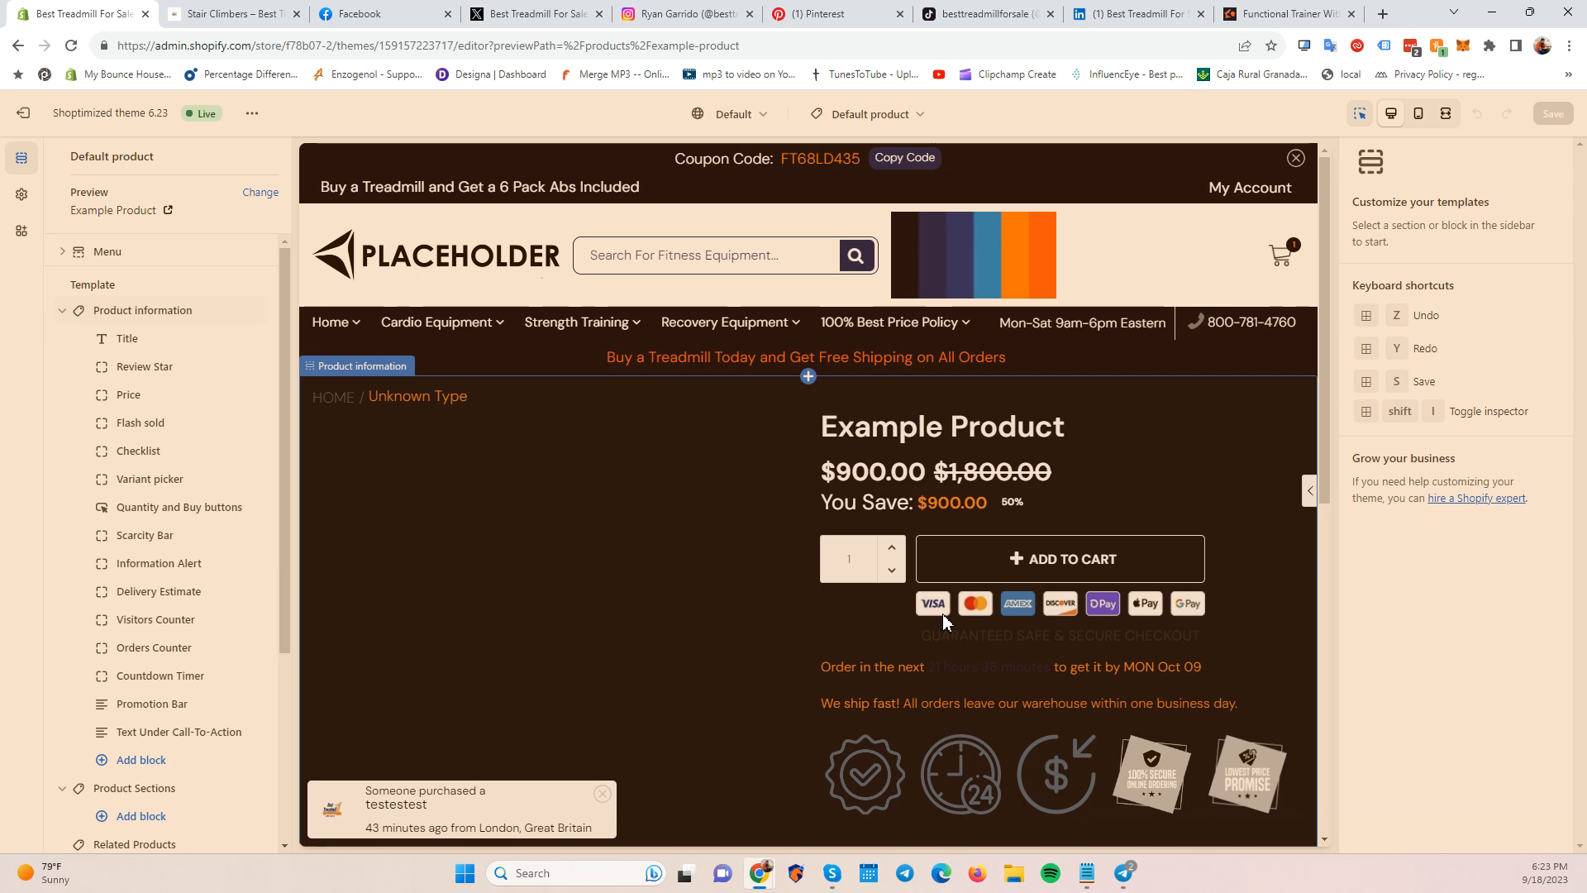
pyautogui.click(1083, 874)
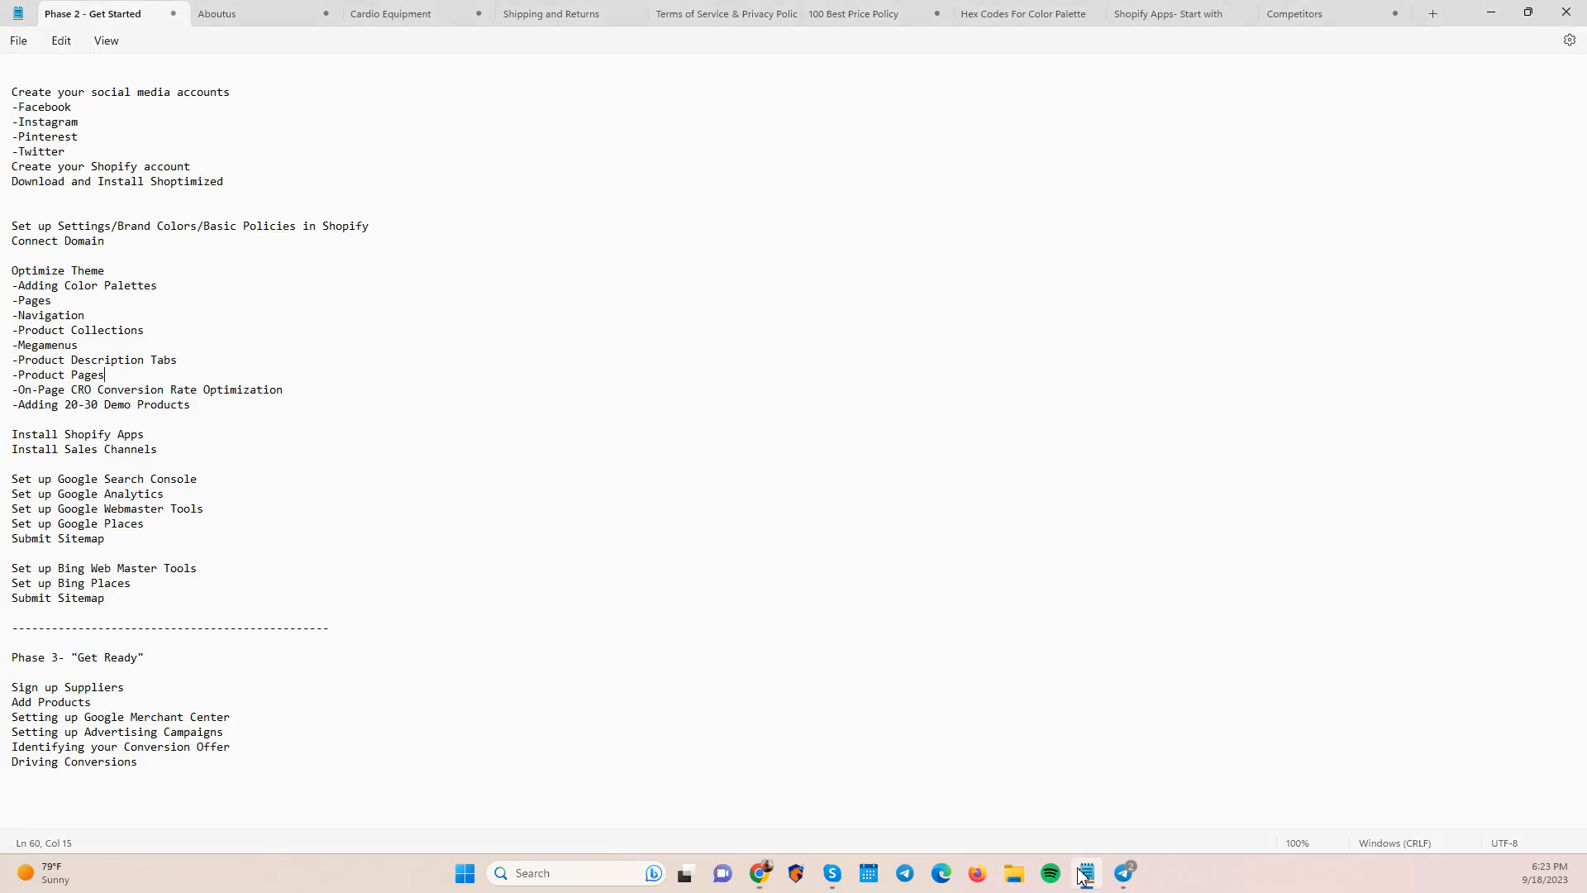
pyautogui.click(1081, 874)
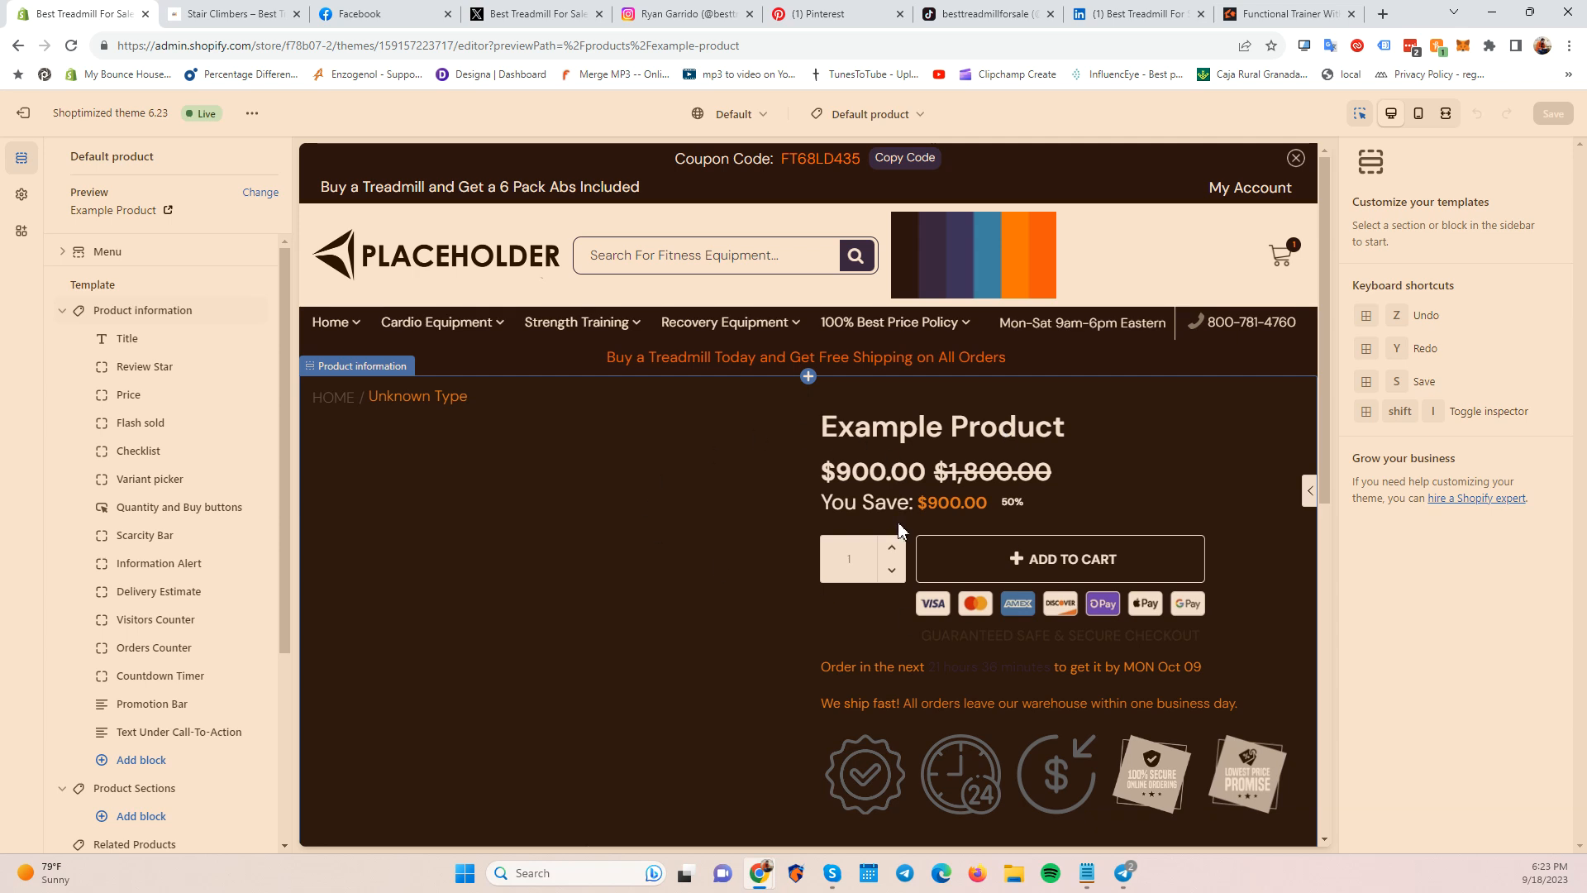
# Open the Product information section's description tab settings from the preview and look over the product page down to the footer.
pyautogui.scroll(-3, 899, 529)
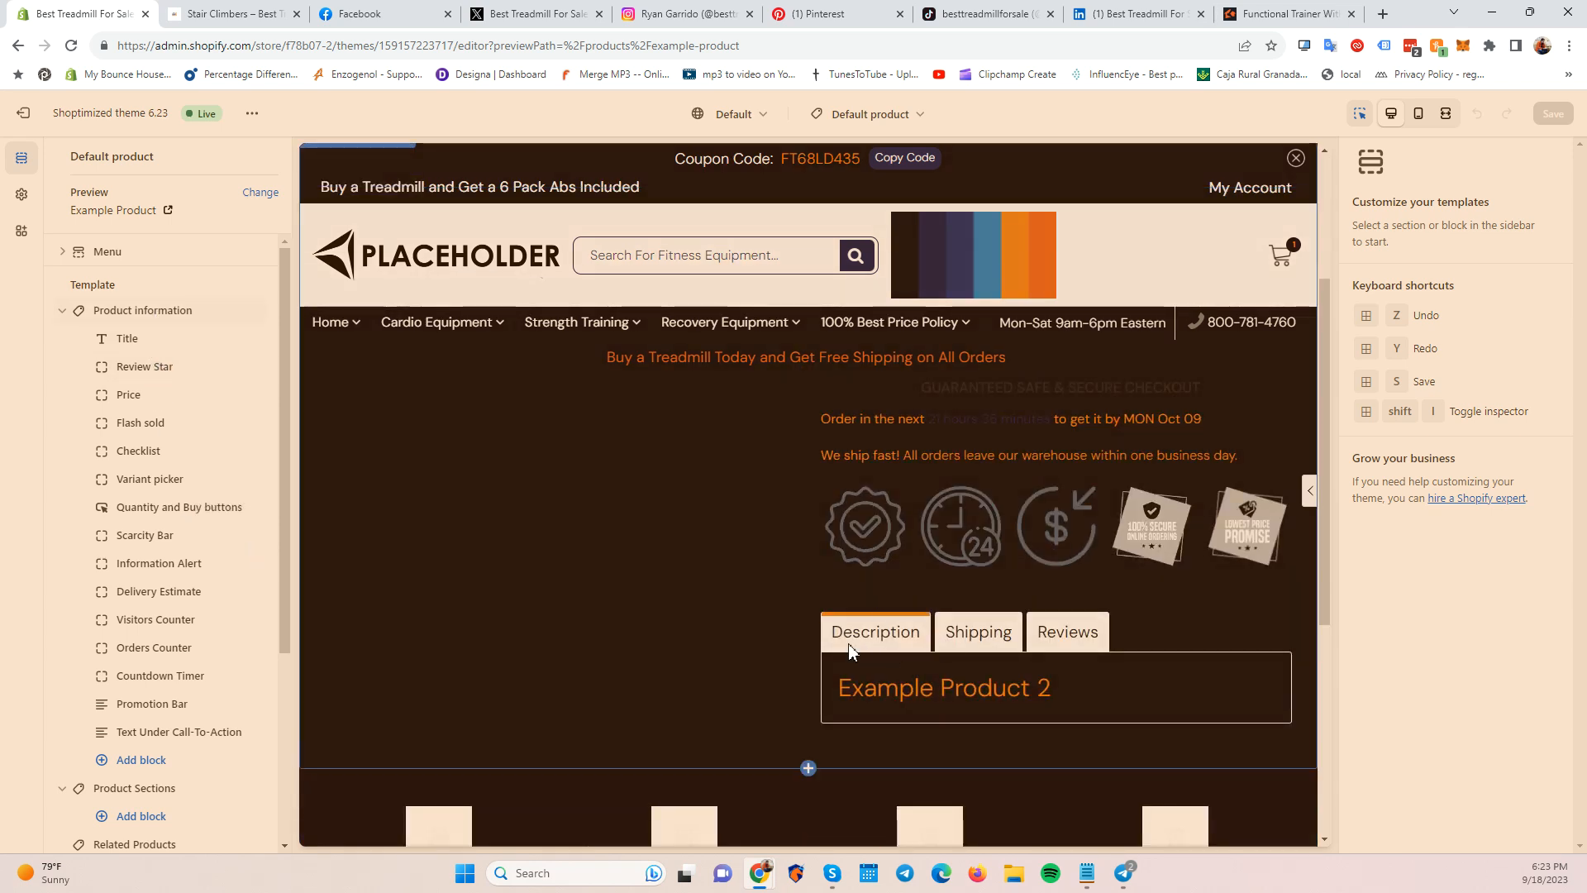
pyautogui.click(995, 649)
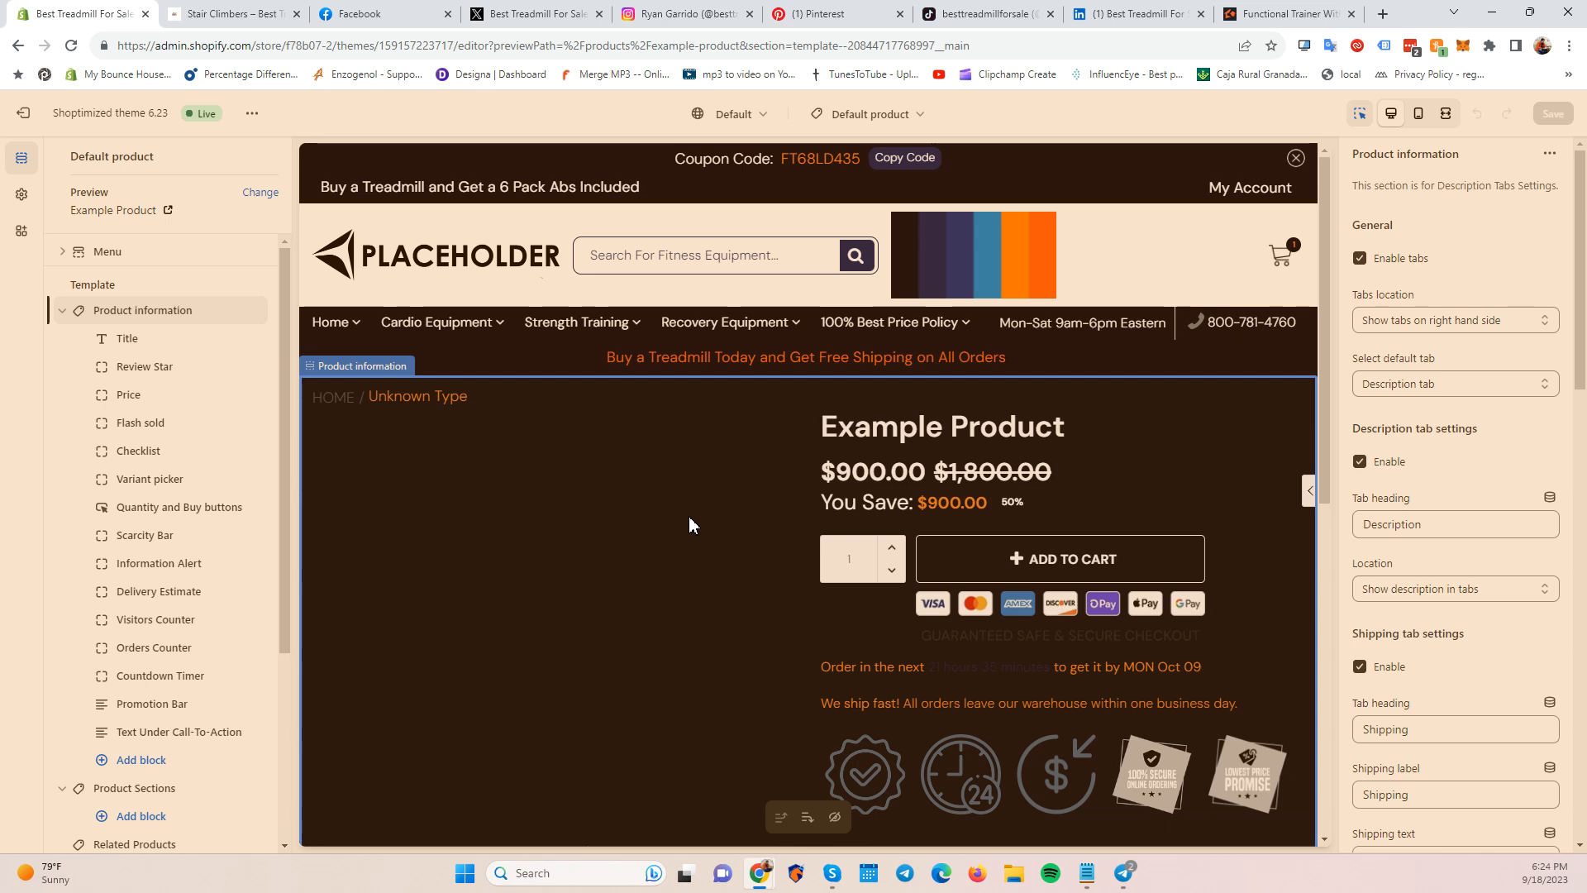
pyautogui.scroll(-6, 692, 525)
pyautogui.scroll(-3, 688, 516)
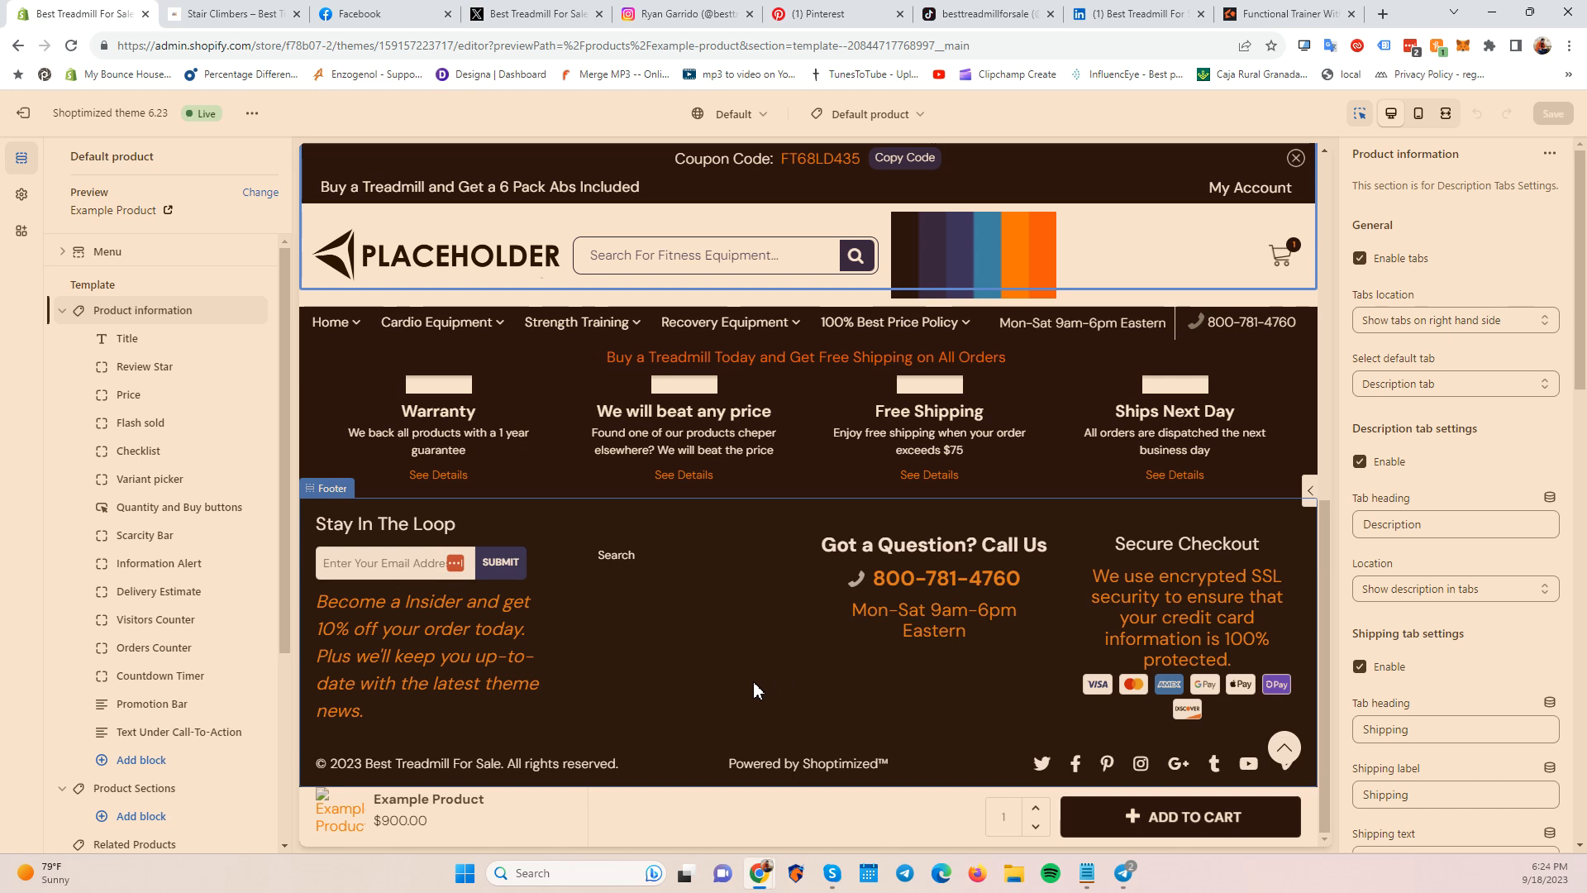
# Inspect the Review Star, Price, Flash sold, Checklist, Scarcity Bar and Delivery Estimate blocks of Product information and compare them with the product page preview.
pyautogui.scroll(10, 648, 656)
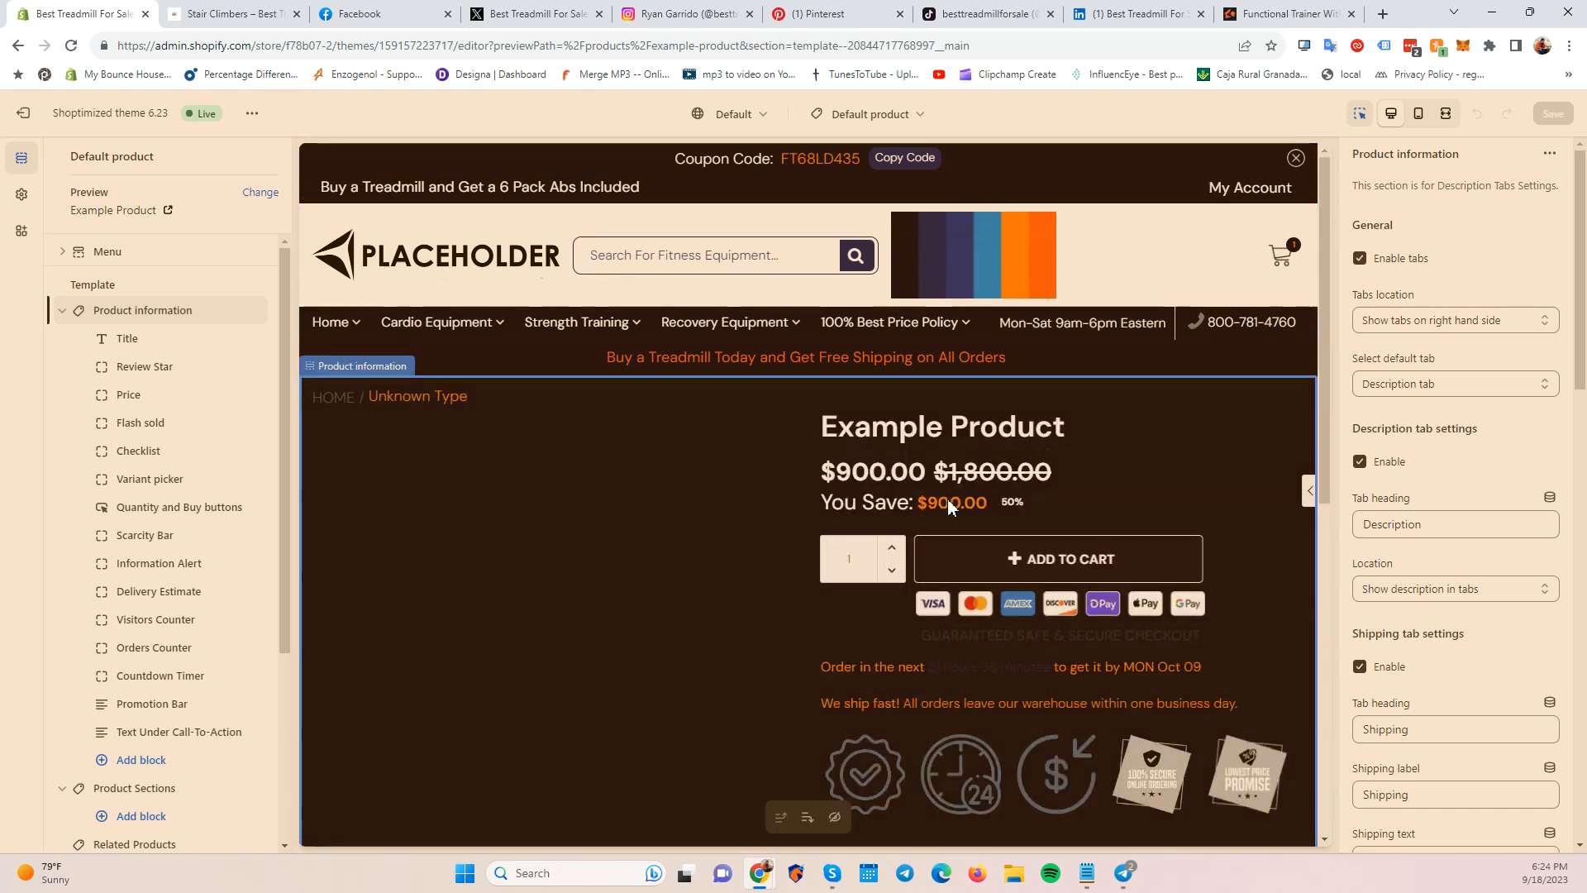
pyautogui.click(121, 373)
pyautogui.click(124, 396)
pyautogui.click(126, 423)
pyautogui.click(125, 453)
pyautogui.click(137, 535)
pyautogui.click(136, 591)
pyautogui.scroll(-3, 146, 541)
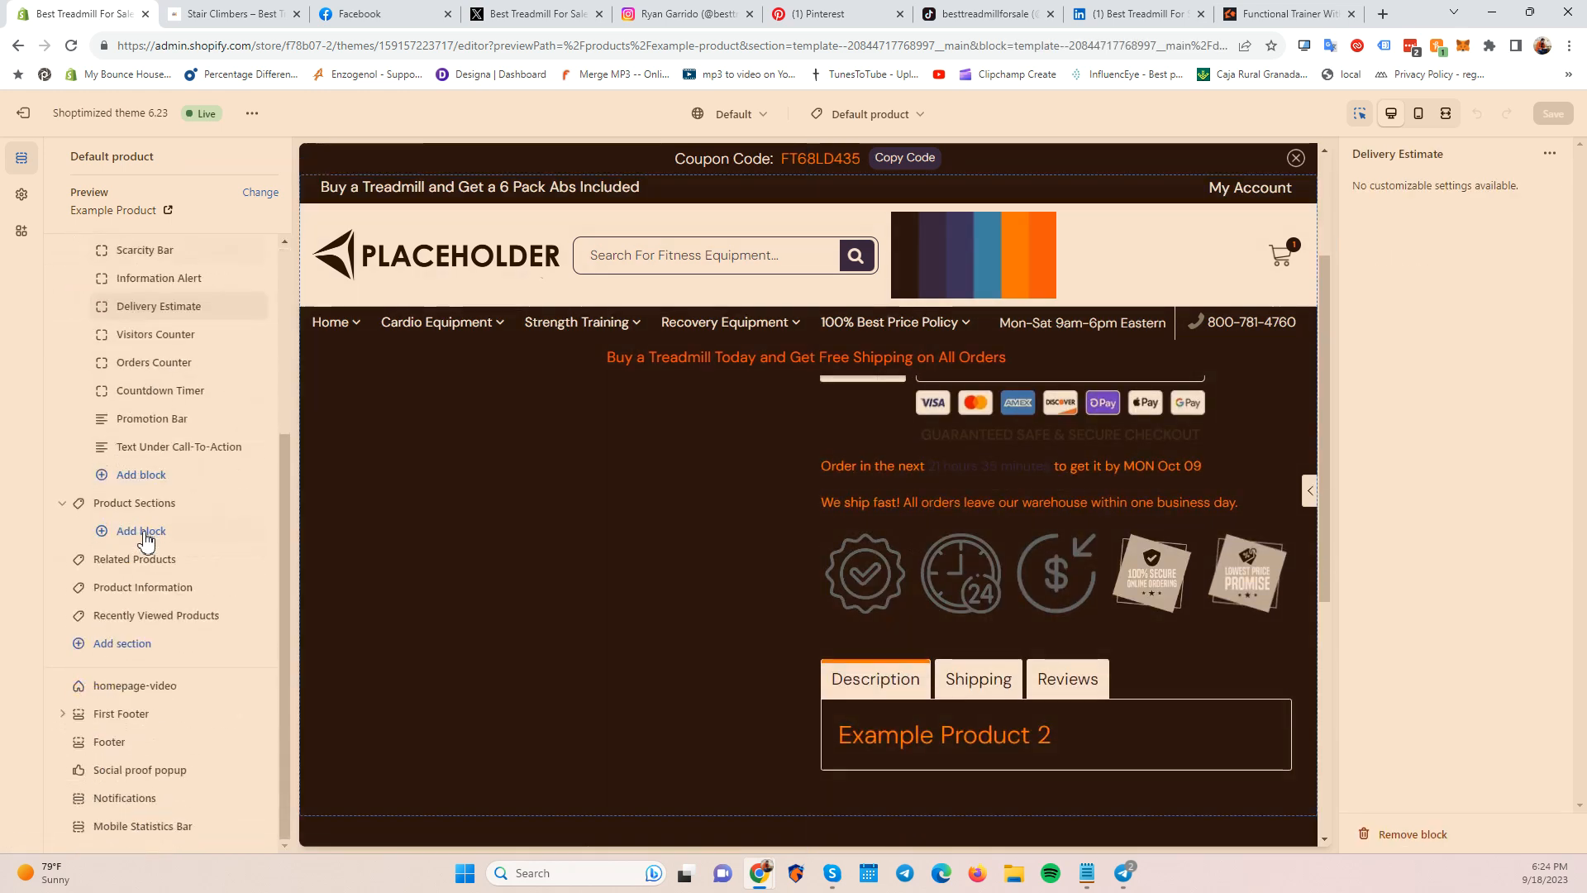
pyautogui.scroll(2, 656, 777)
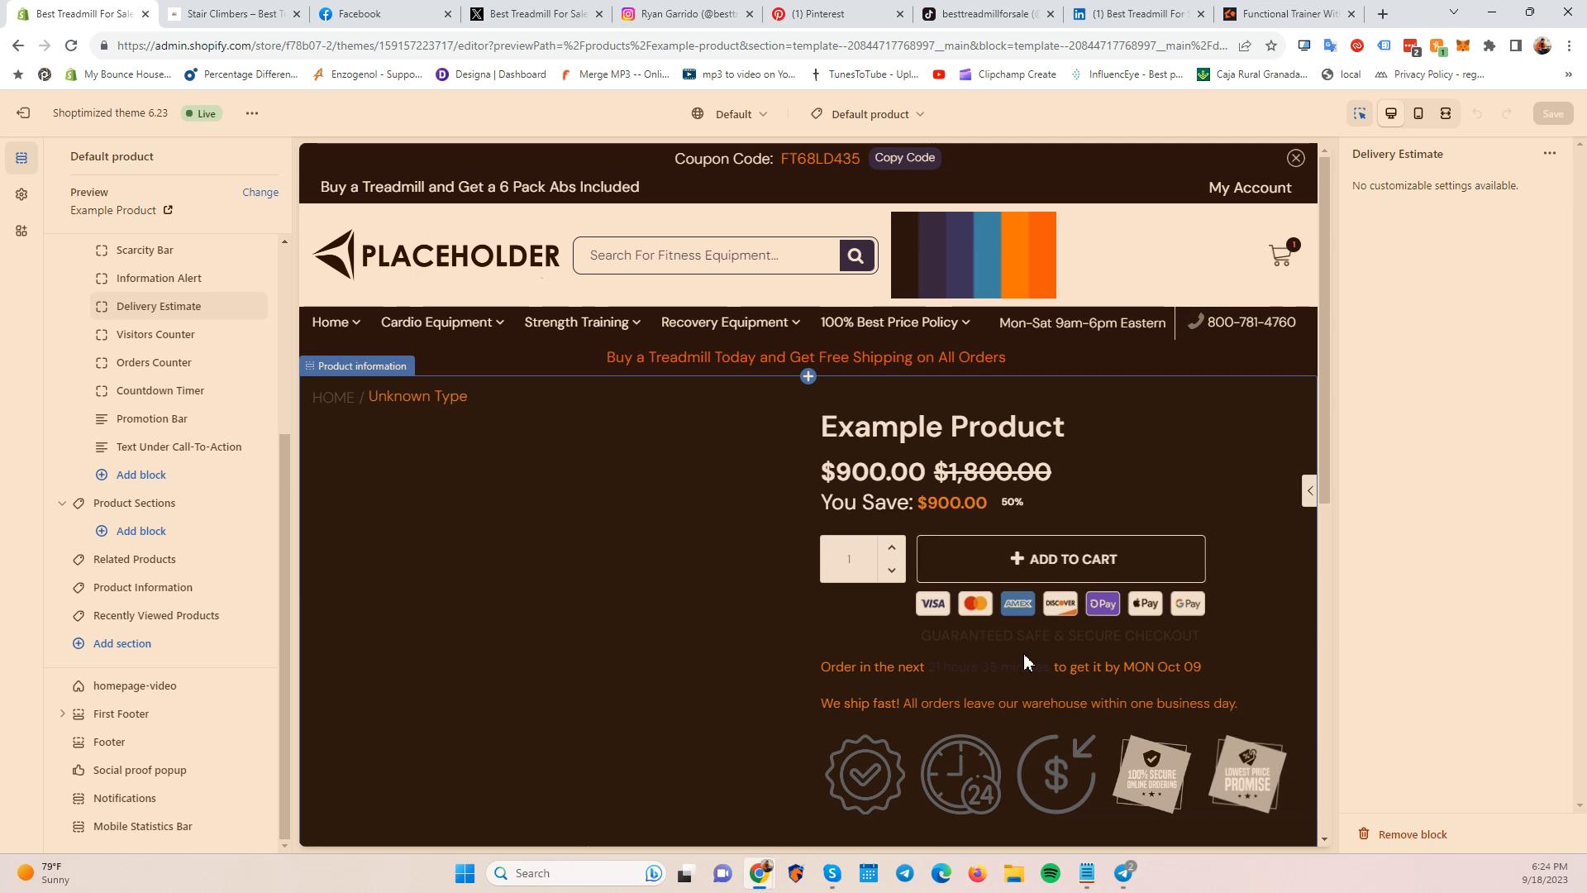
pyautogui.scroll(-10, 728, 638)
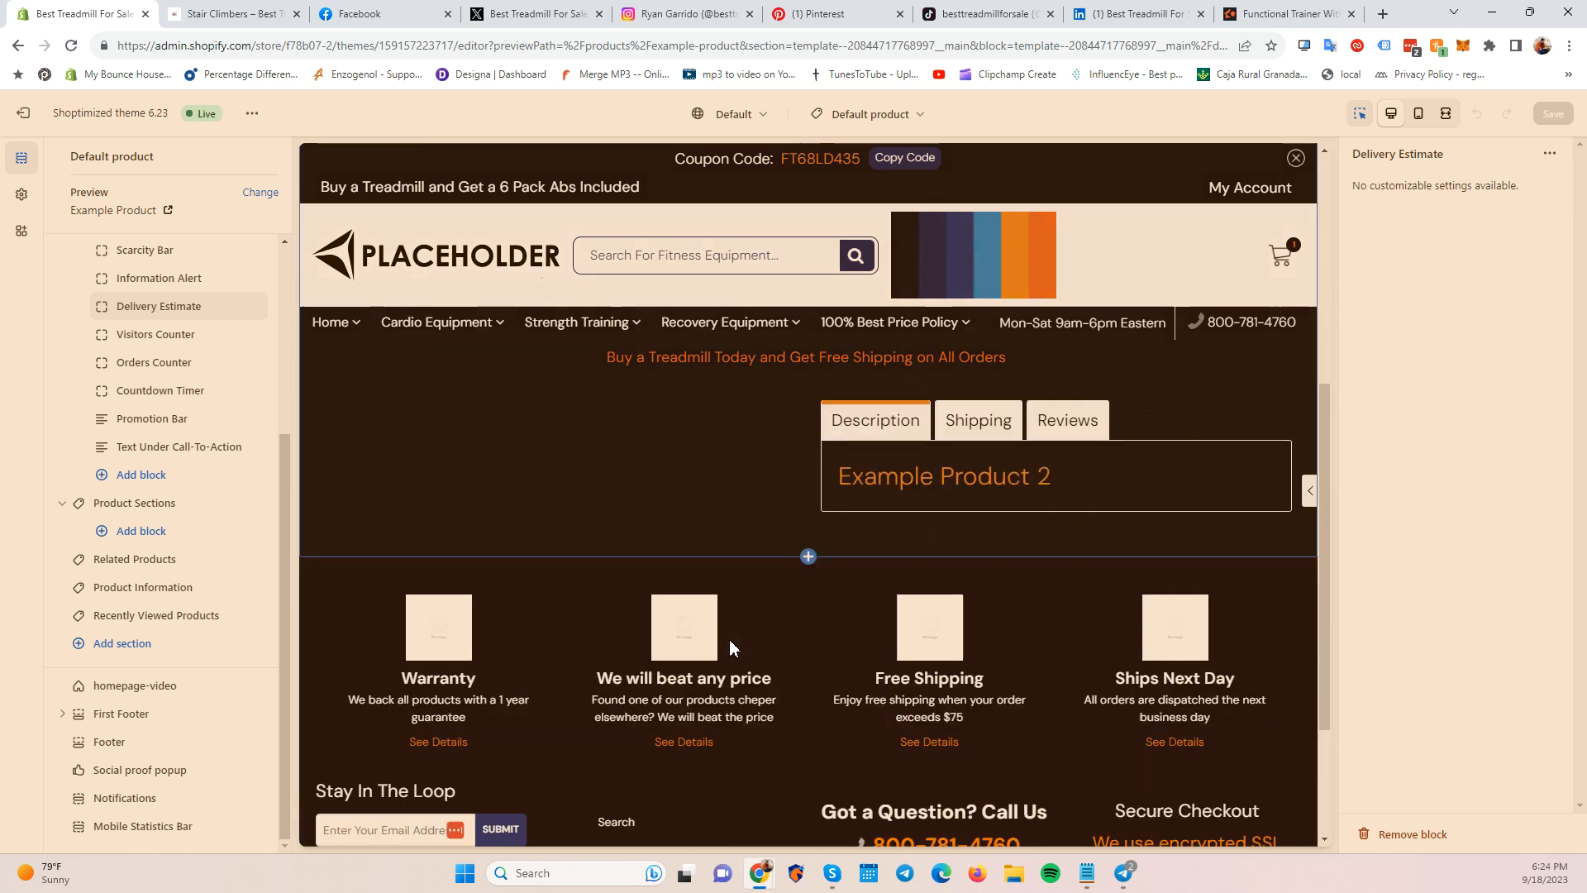
pyautogui.scroll(10, 886, 587)
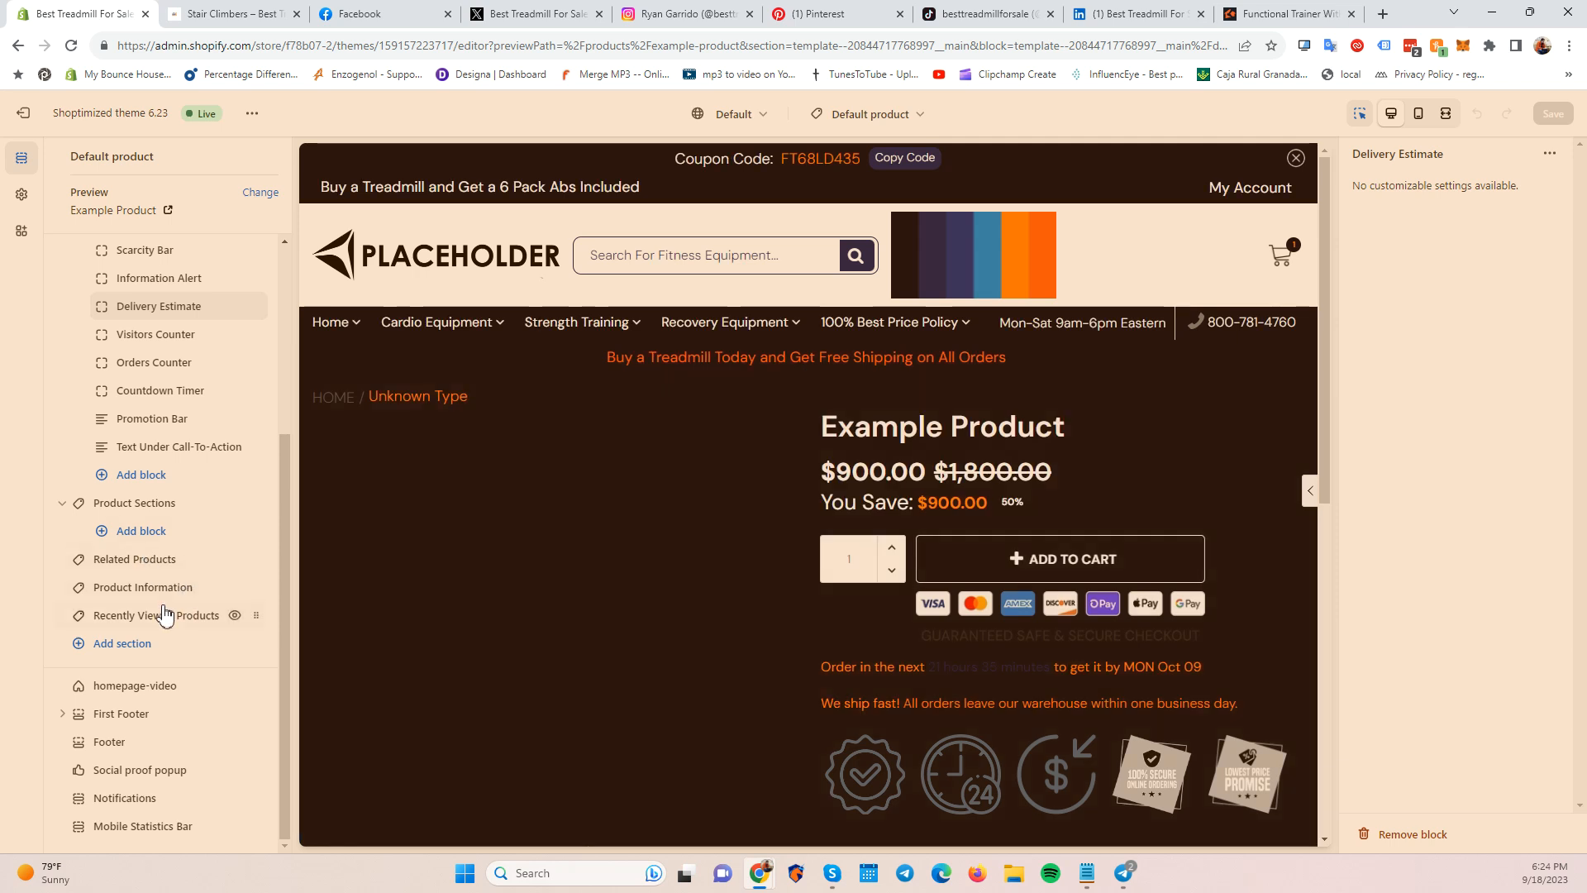
pyautogui.scroll(4, 164, 615)
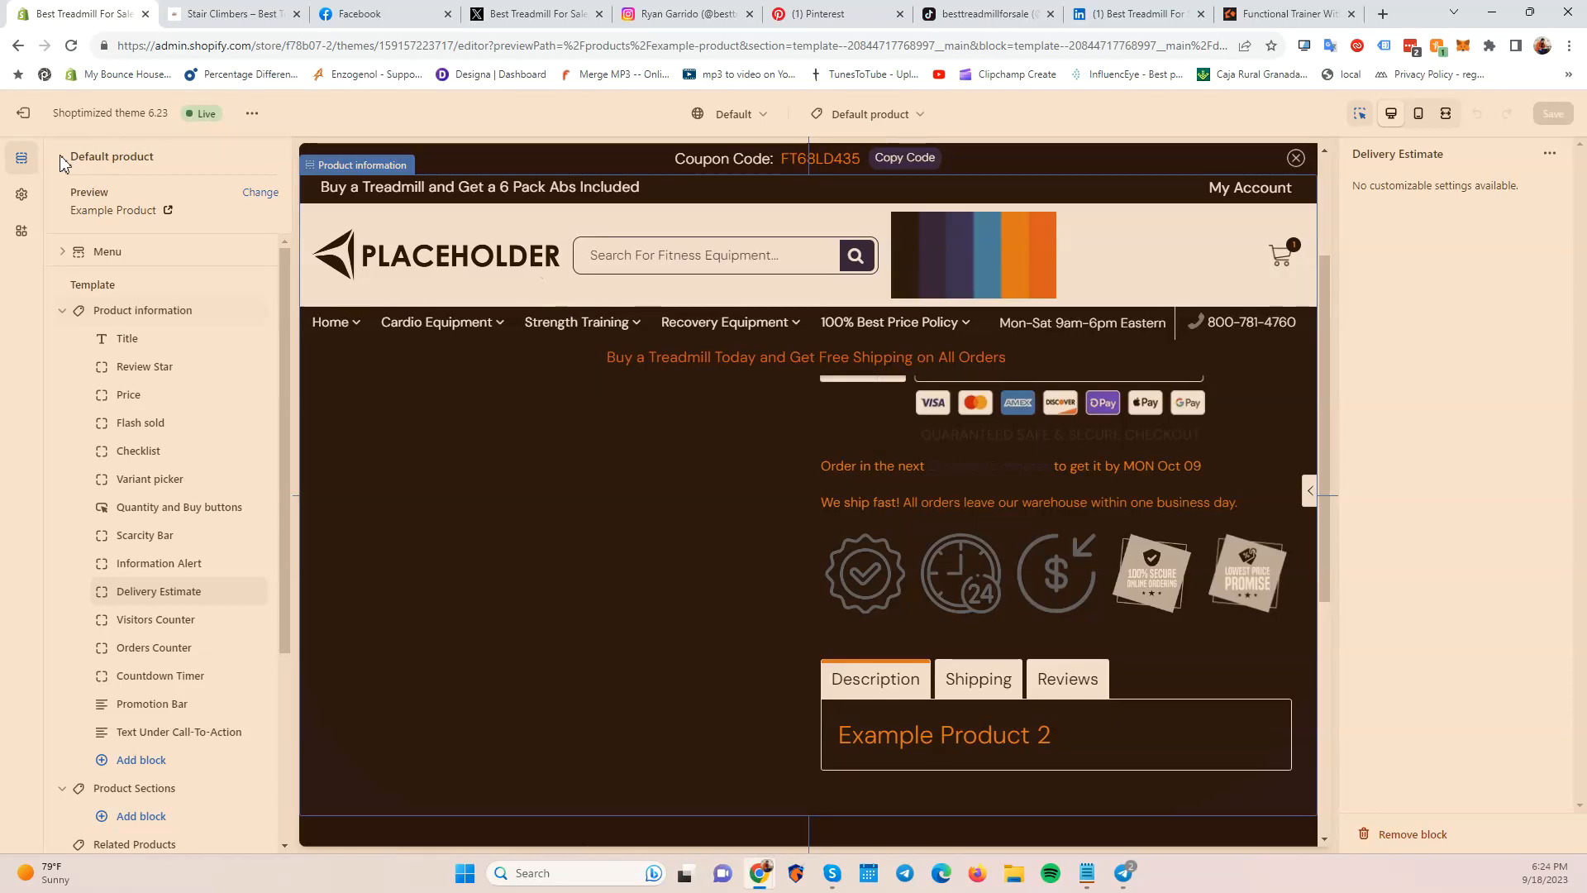
# Open the Product Page group in the theme settings and review its price, product tabs and scarcity bar options.
pyautogui.click(21, 194)
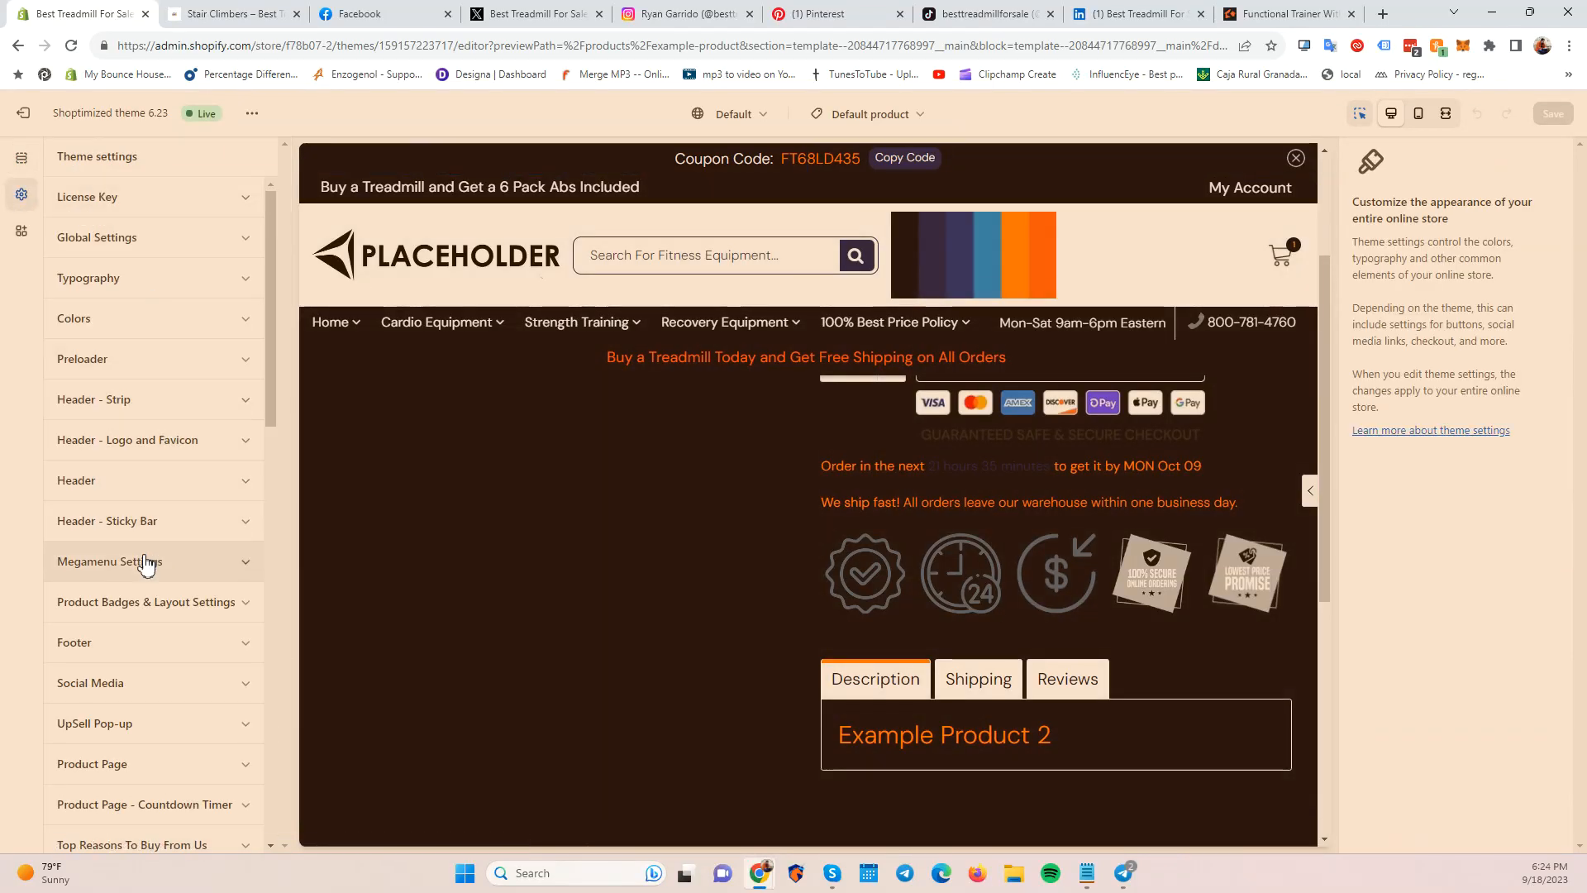
pyautogui.scroll(-2, 157, 603)
pyautogui.click(164, 607)
pyautogui.scroll(-6, 106, 347)
pyautogui.scroll(-5, 106, 347)
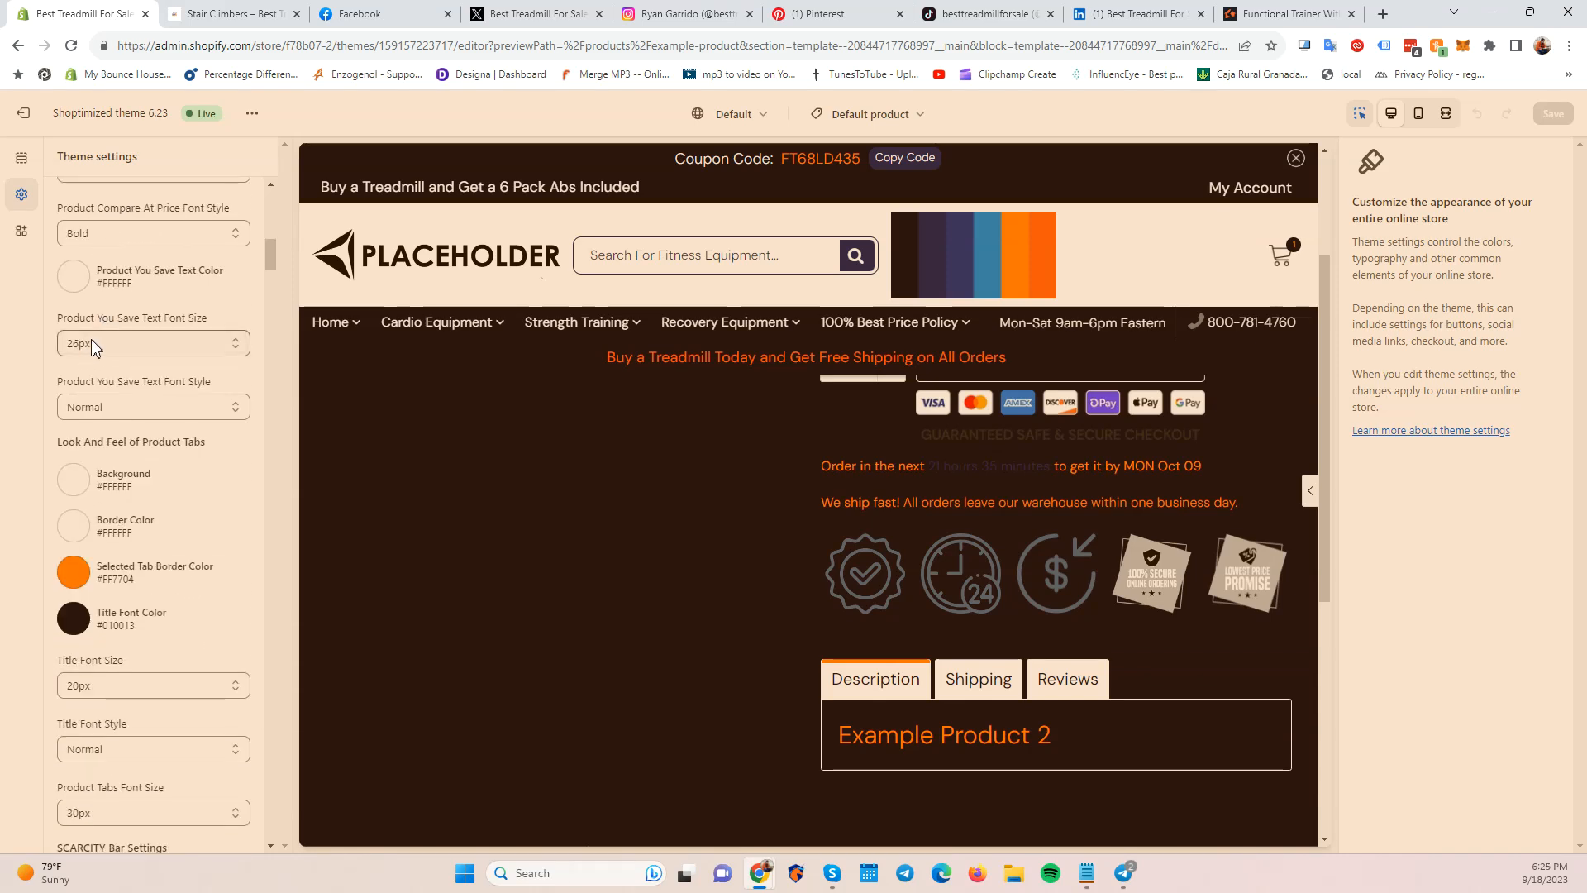
pyautogui.scroll(-6, 91, 355)
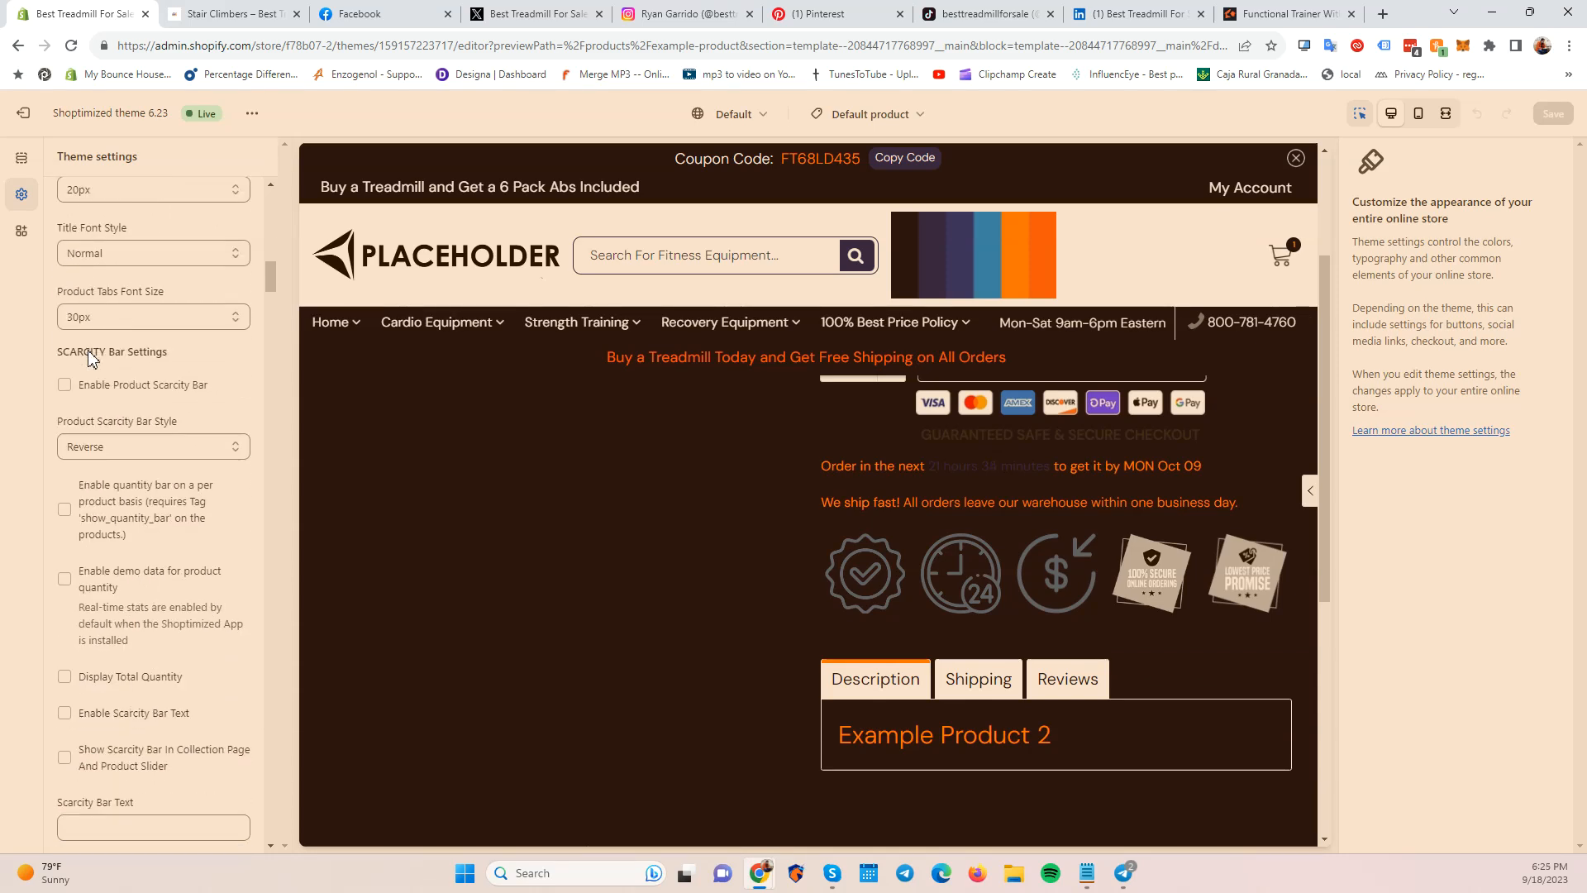
pyautogui.scroll(-2, 91, 356)
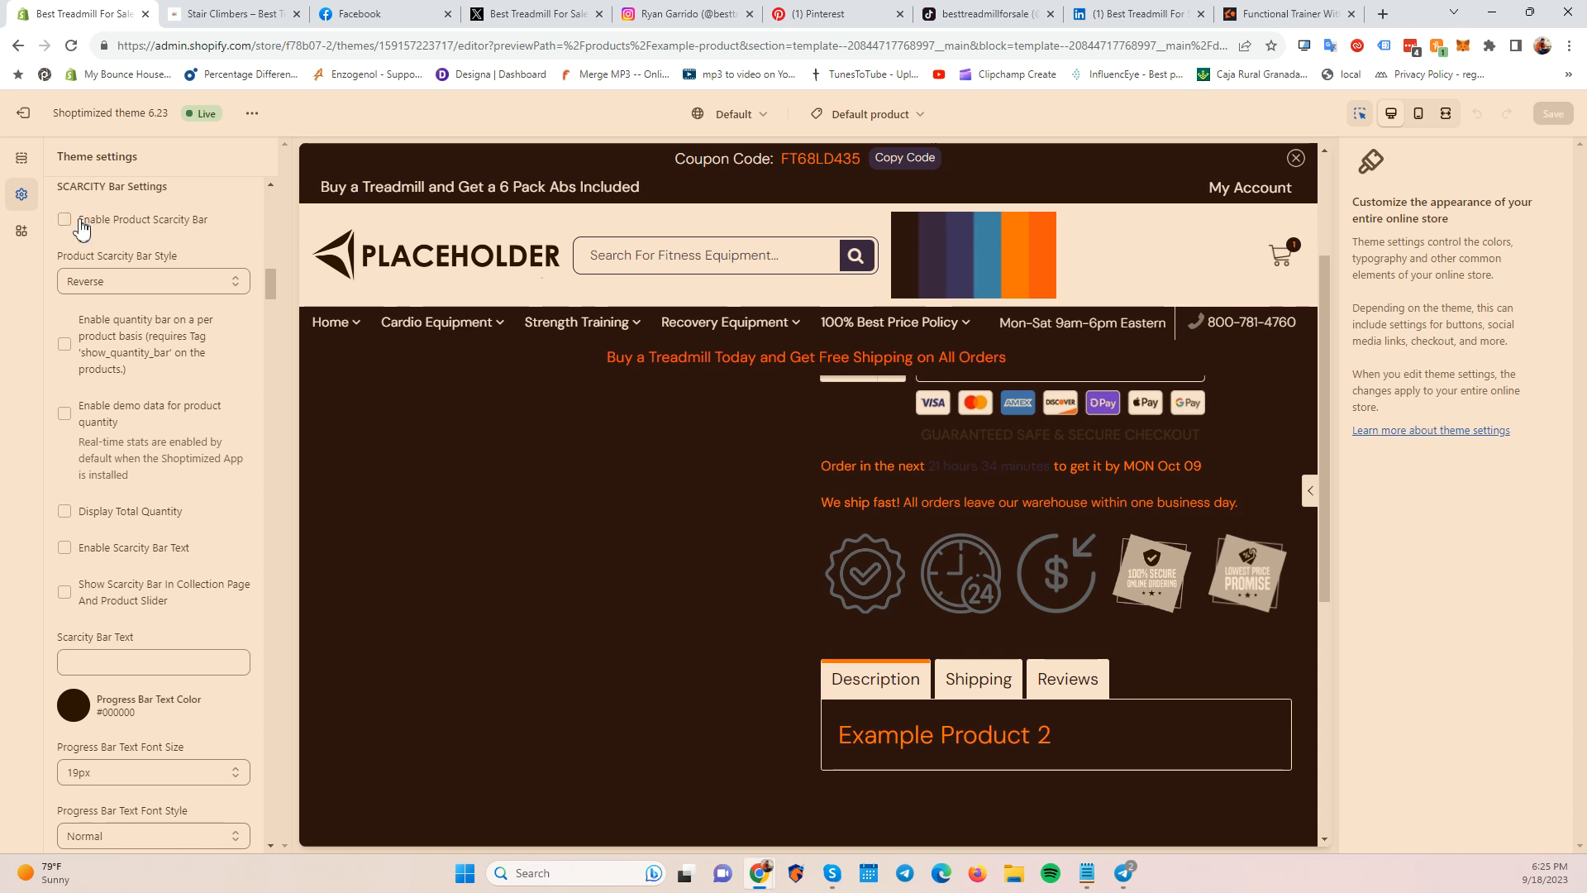
# Look through the remaining Product Page theme settings, including thumbnails, sticky ATC bar, general settings and orders counter.
pyautogui.scroll(-10, 89, 382)
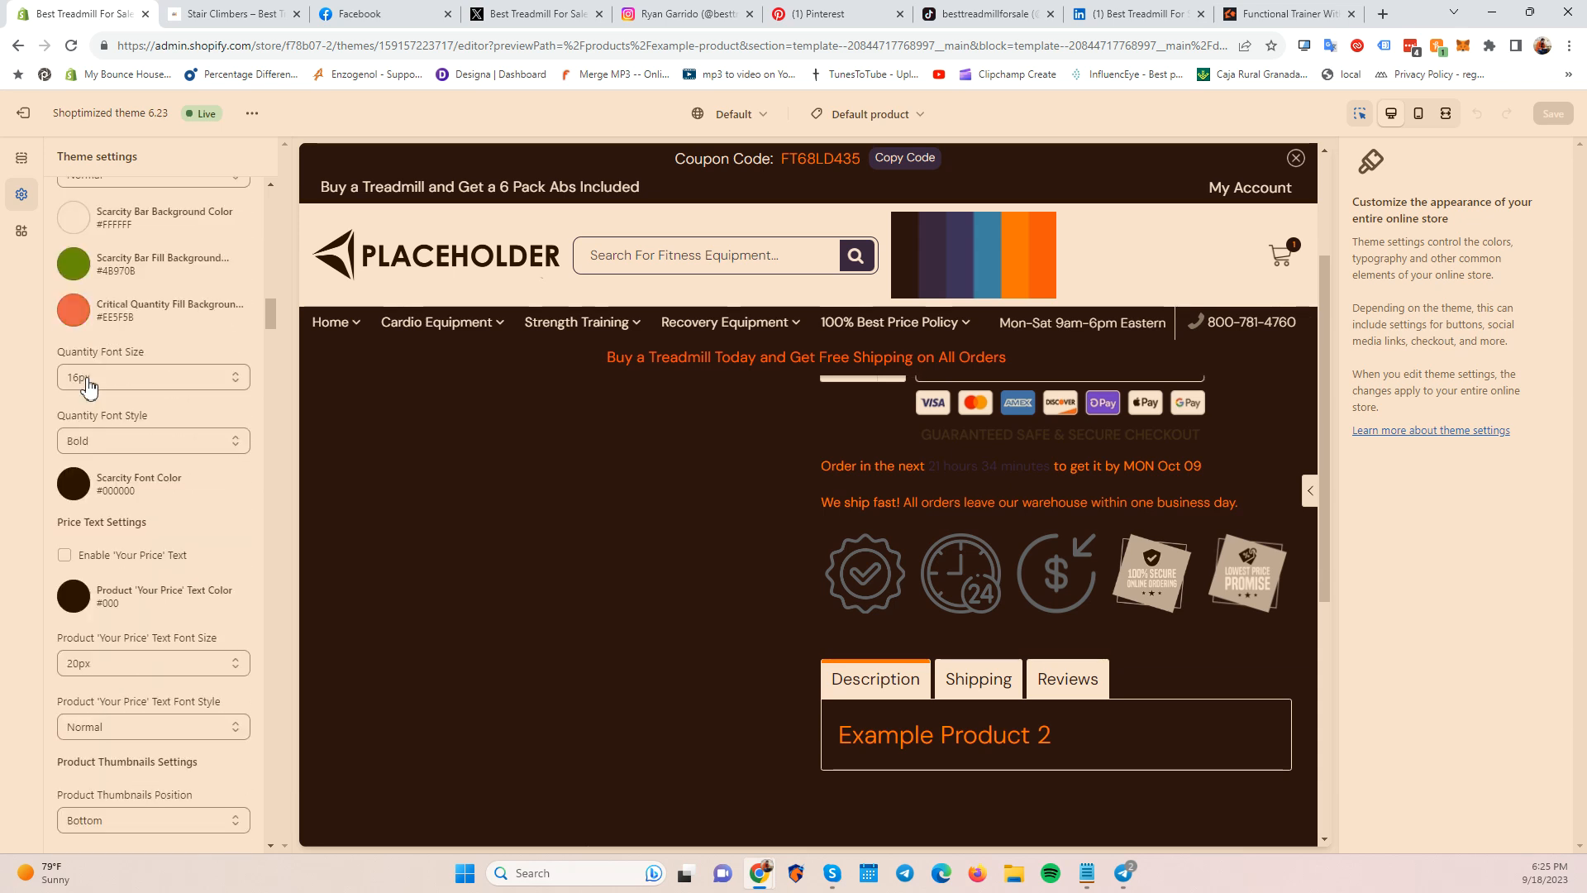
pyautogui.scroll(-8, 89, 382)
pyautogui.scroll(-15, 89, 387)
pyautogui.scroll(-15, 113, 547)
pyautogui.scroll(-12, 113, 559)
pyautogui.scroll(5, 110, 551)
pyautogui.scroll(15, 132, 553)
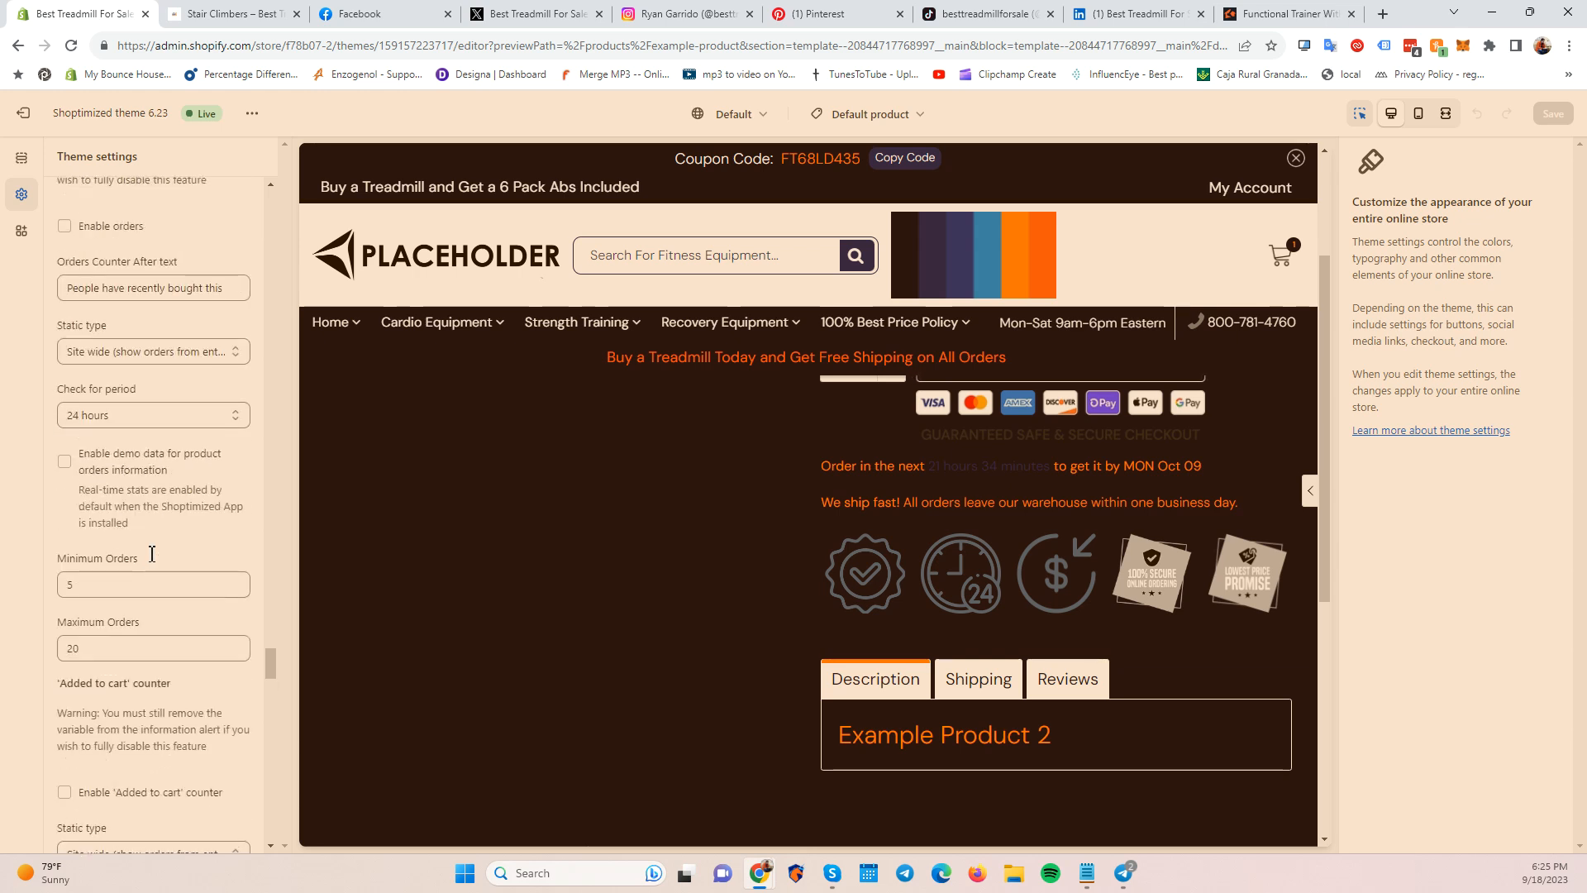
pyautogui.scroll(15, 151, 552)
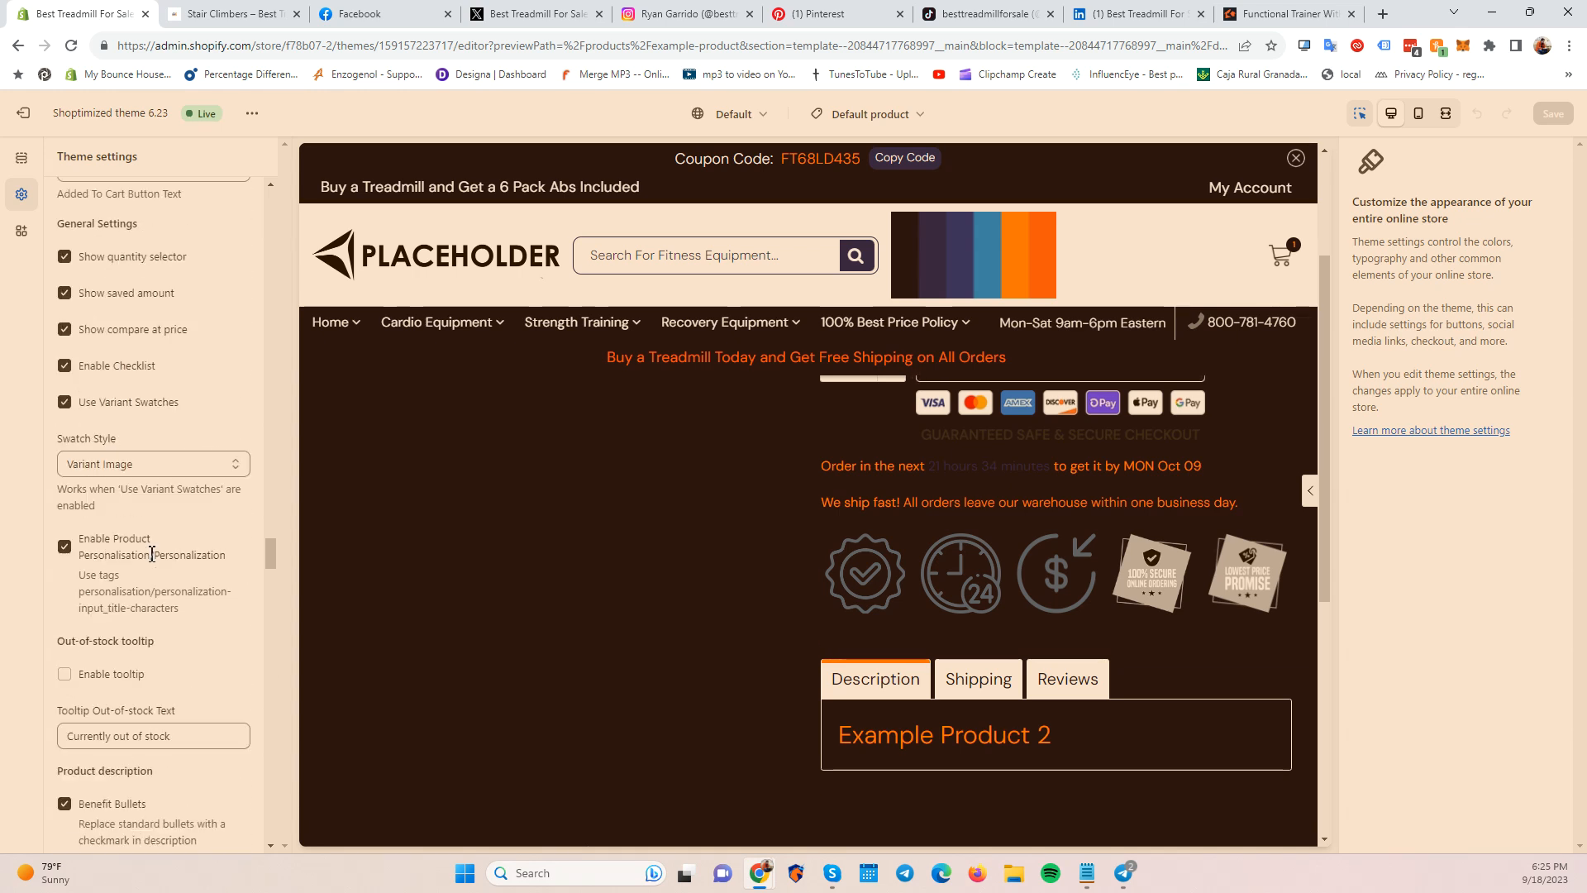
pyautogui.scroll(10, 151, 553)
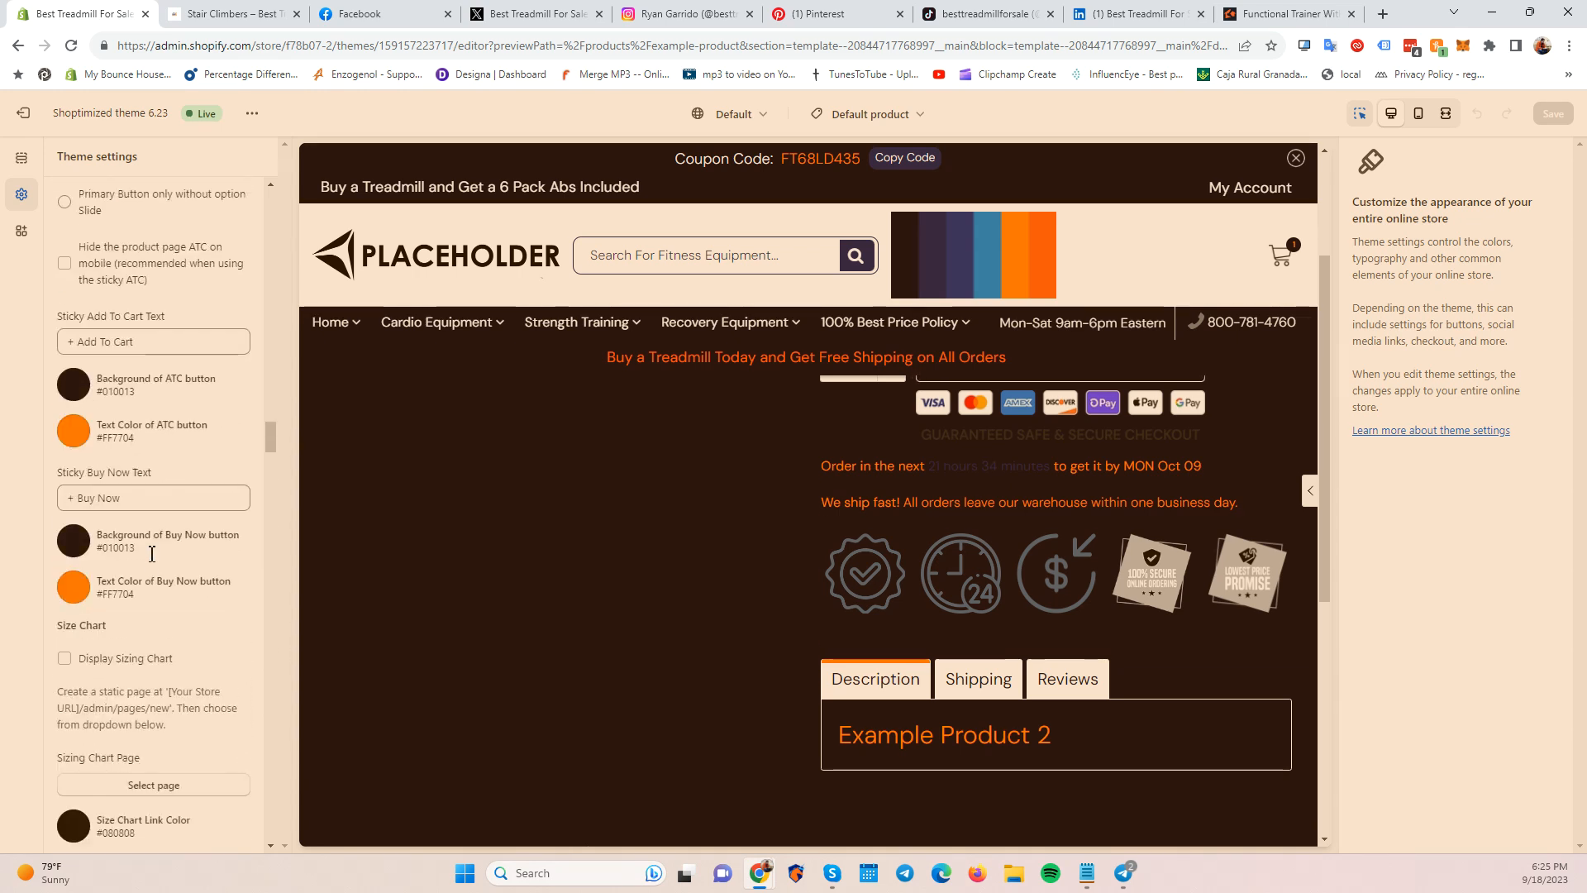
pyautogui.scroll(3, 428, 539)
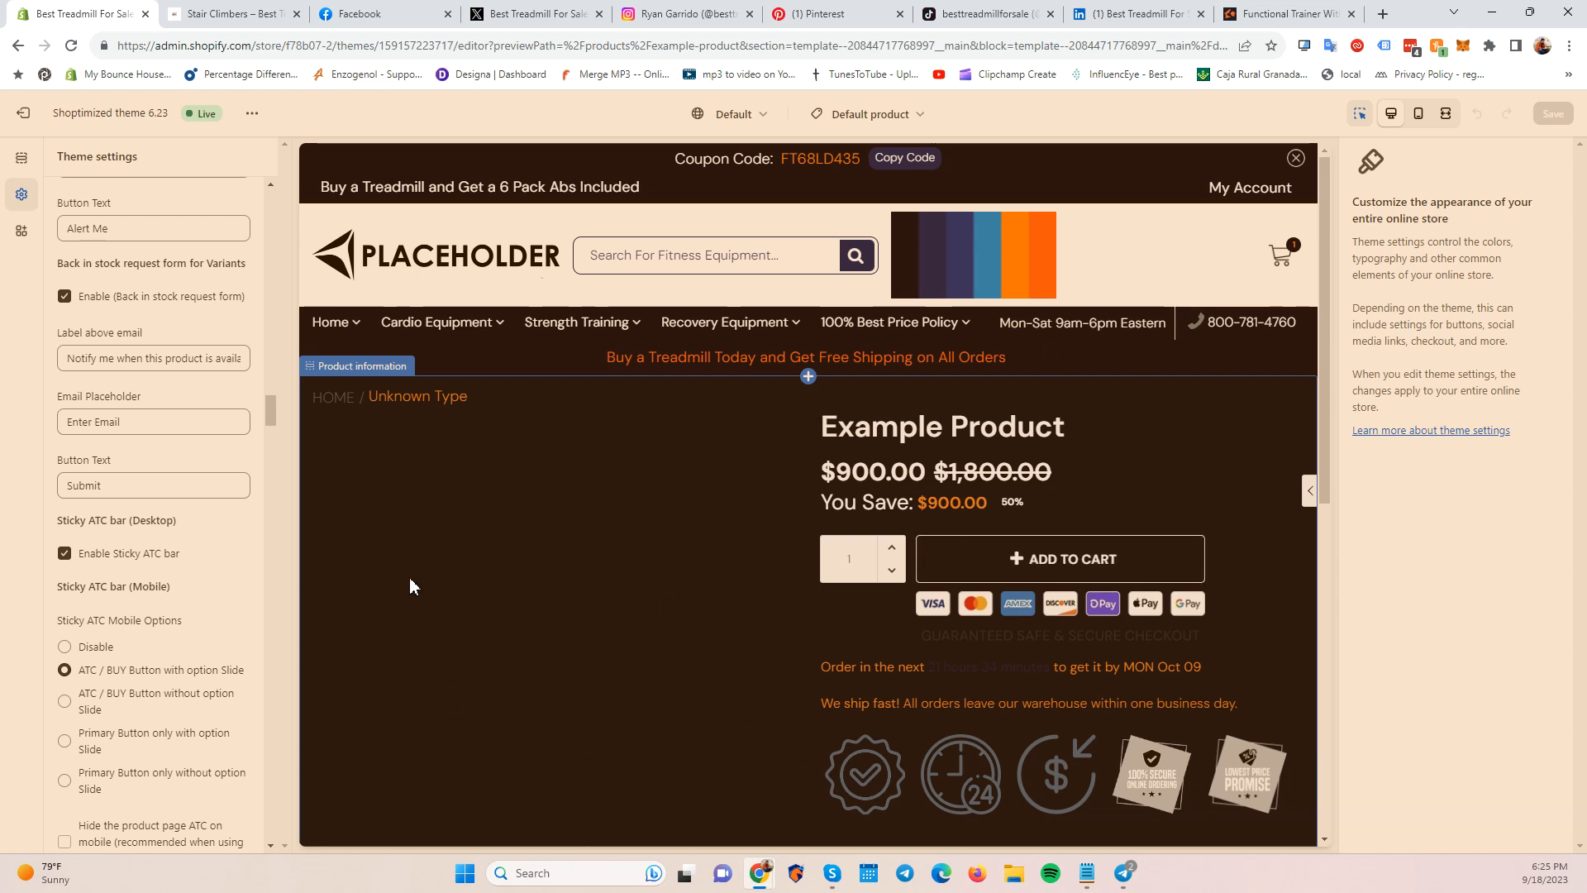
# Check the Notepad checklist, return to the theme editor, and review the description tabs preview alongside the size chart, checkout icon and zoom settings.
pyautogui.click(1085, 876)
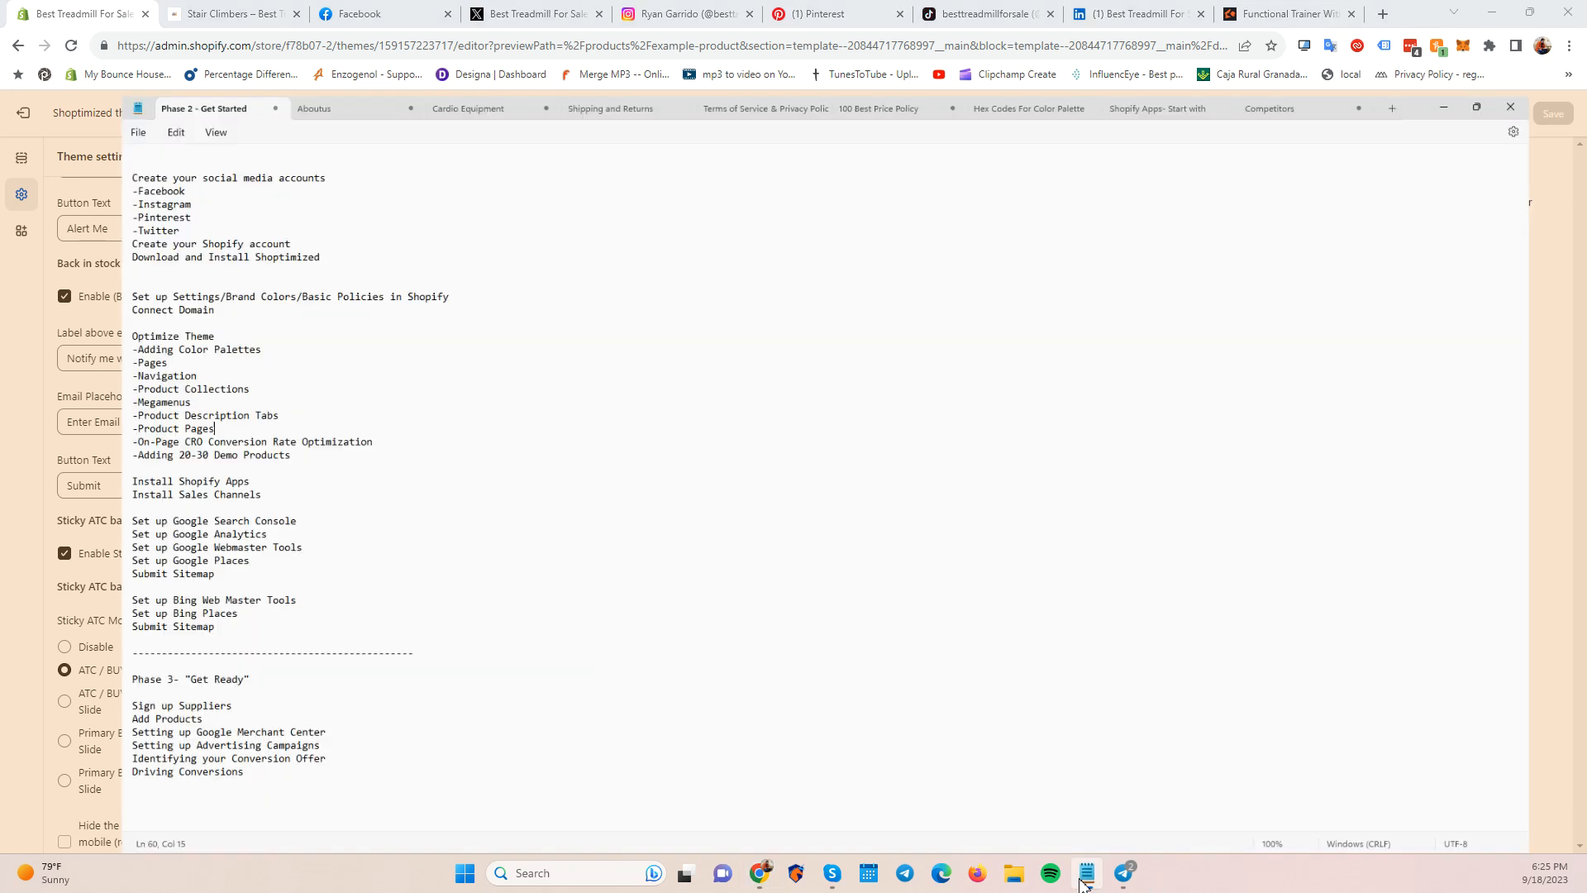
pyautogui.click(1085, 876)
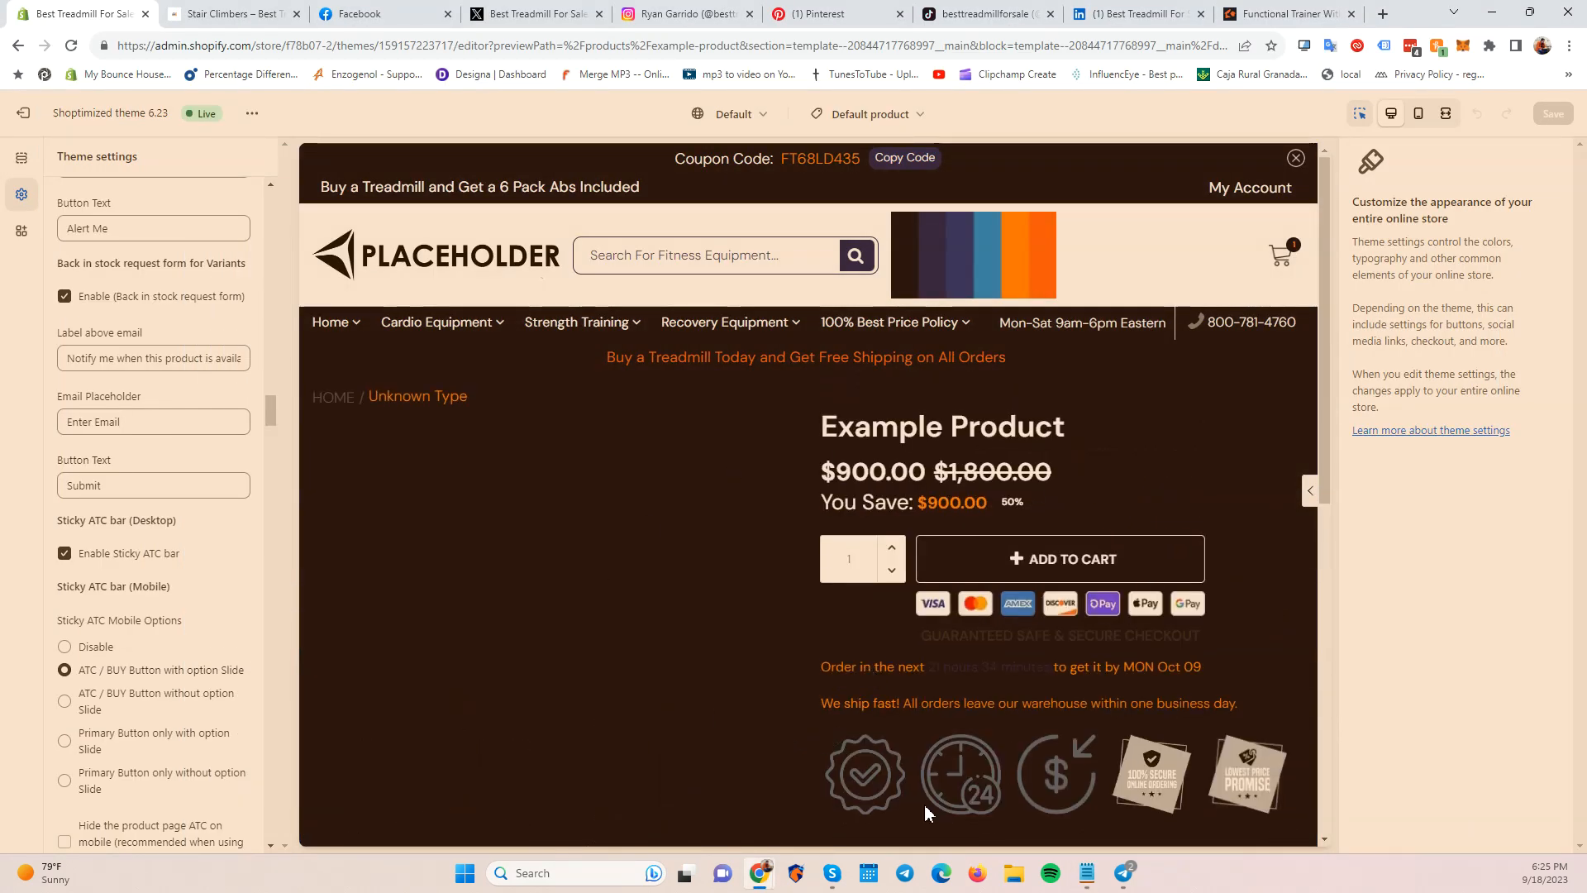
pyautogui.scroll(-5, 1118, 662)
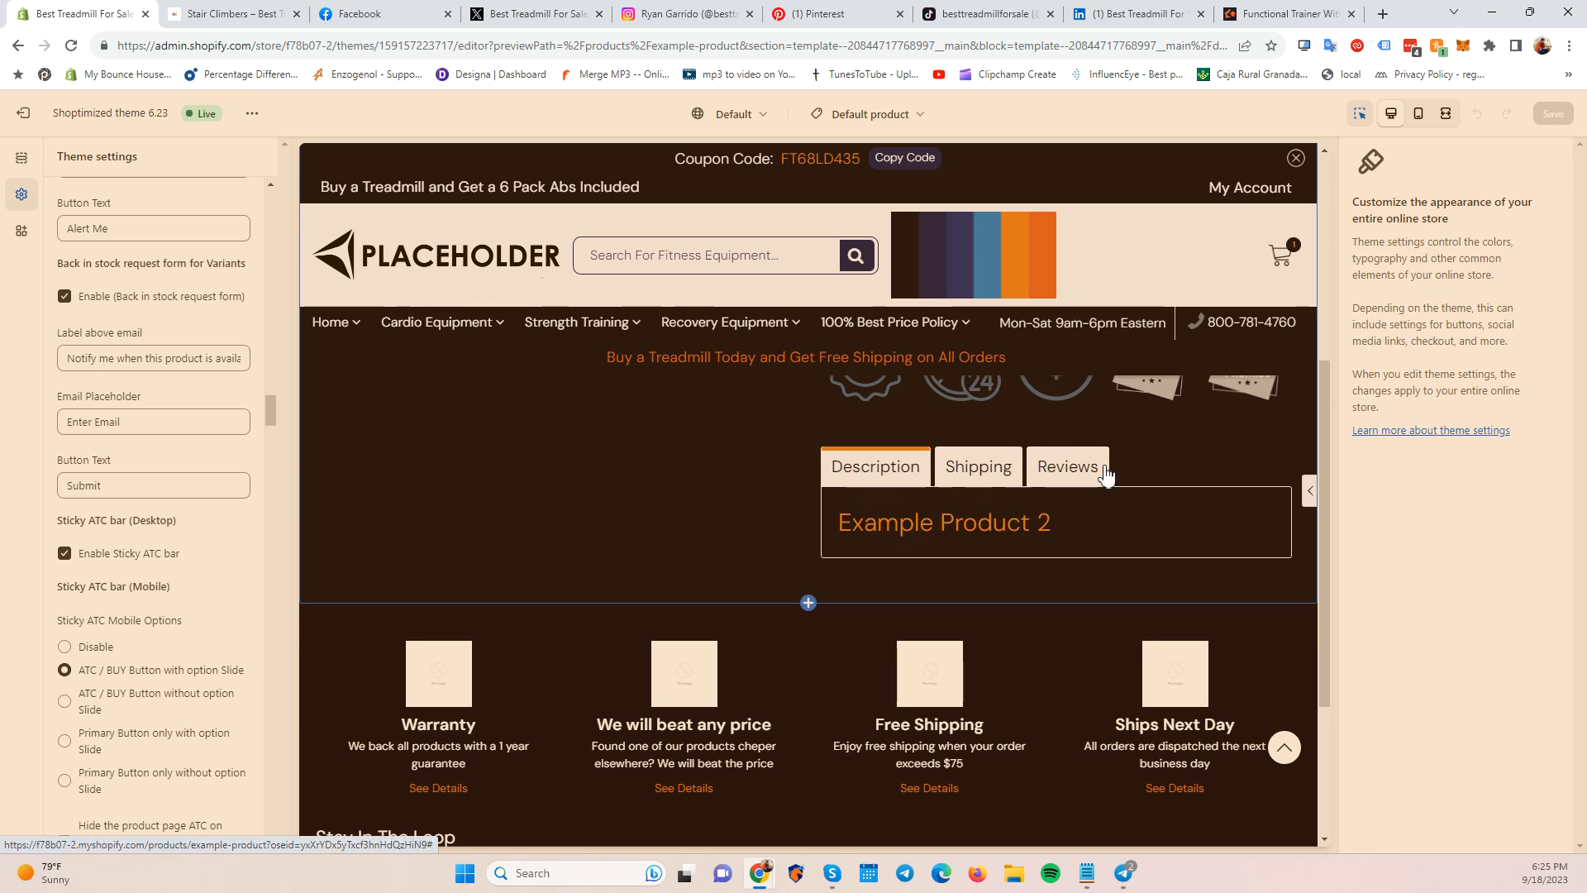
pyautogui.scroll(-12, 153, 633)
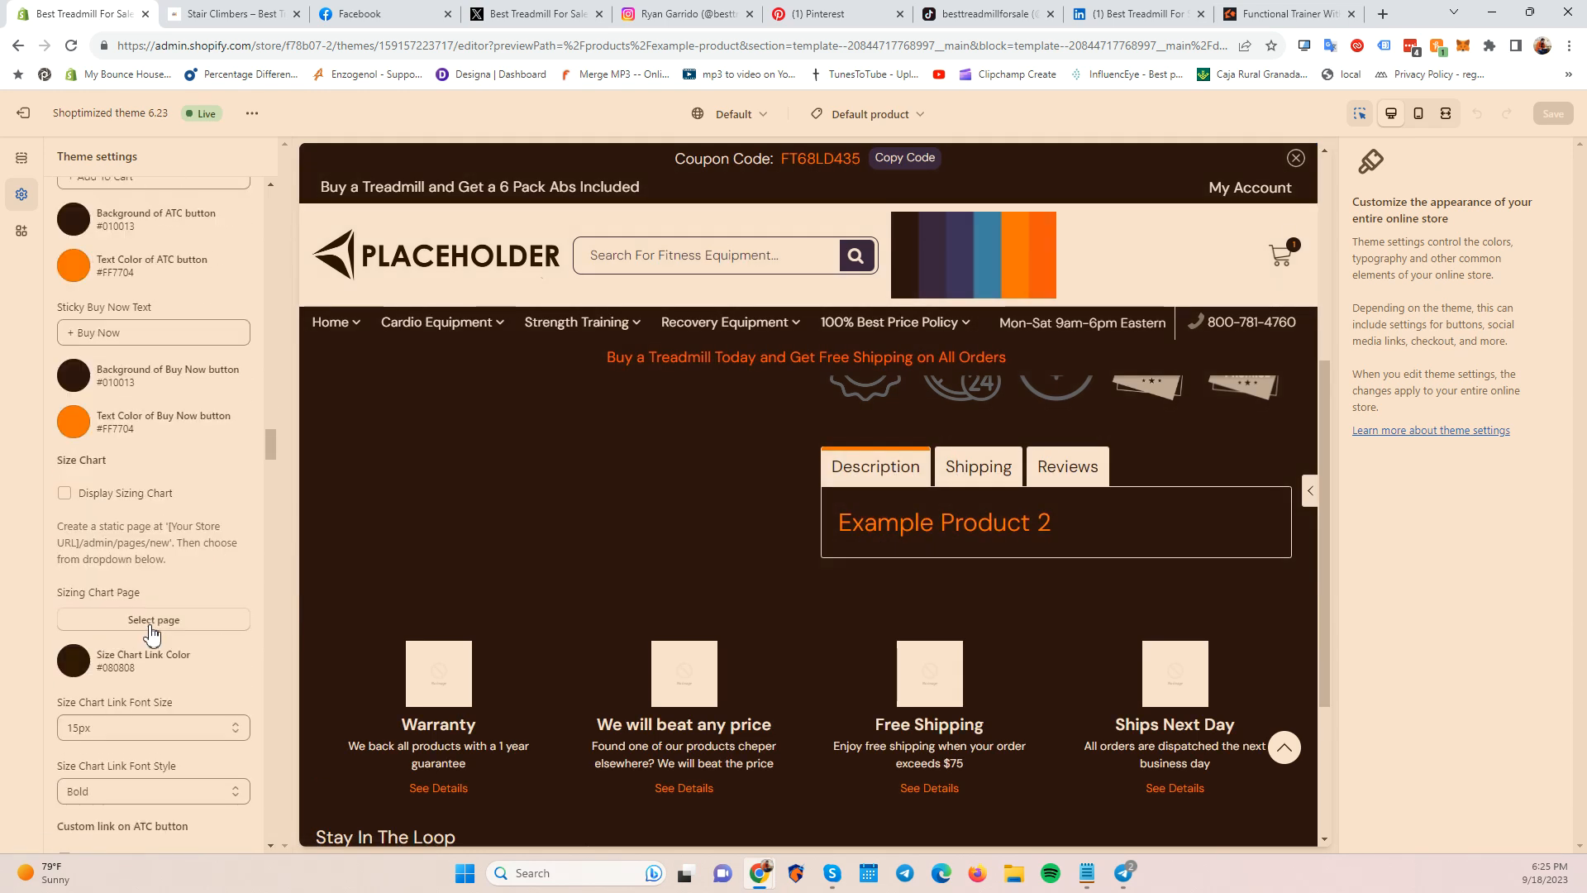
pyautogui.scroll(-7, 152, 634)
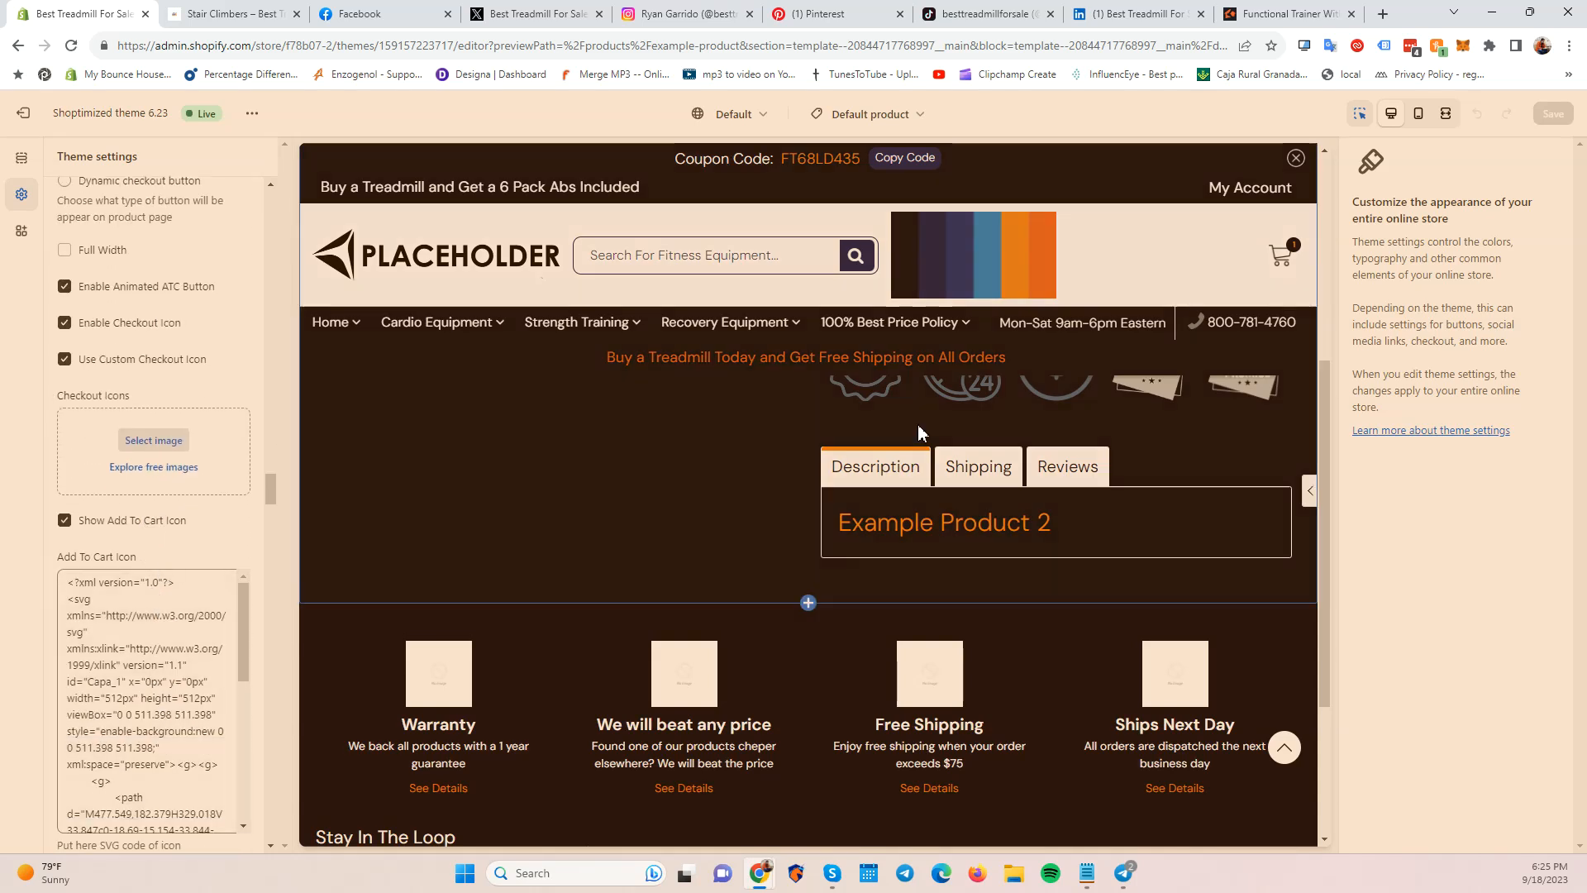
pyautogui.scroll(20, 91, 502)
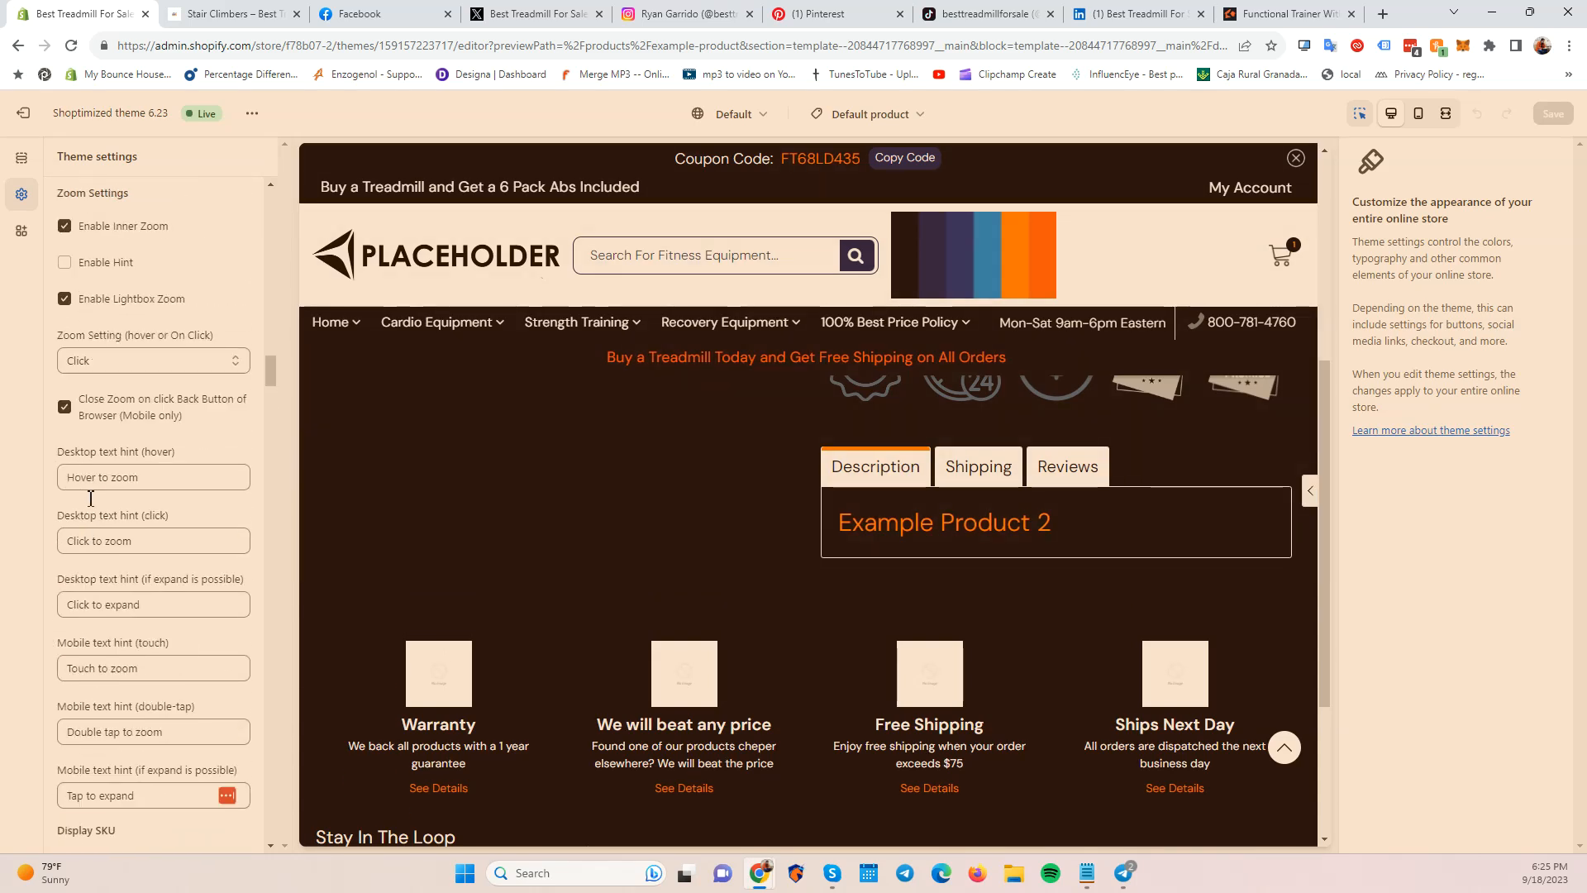
pyautogui.scroll(15, 91, 498)
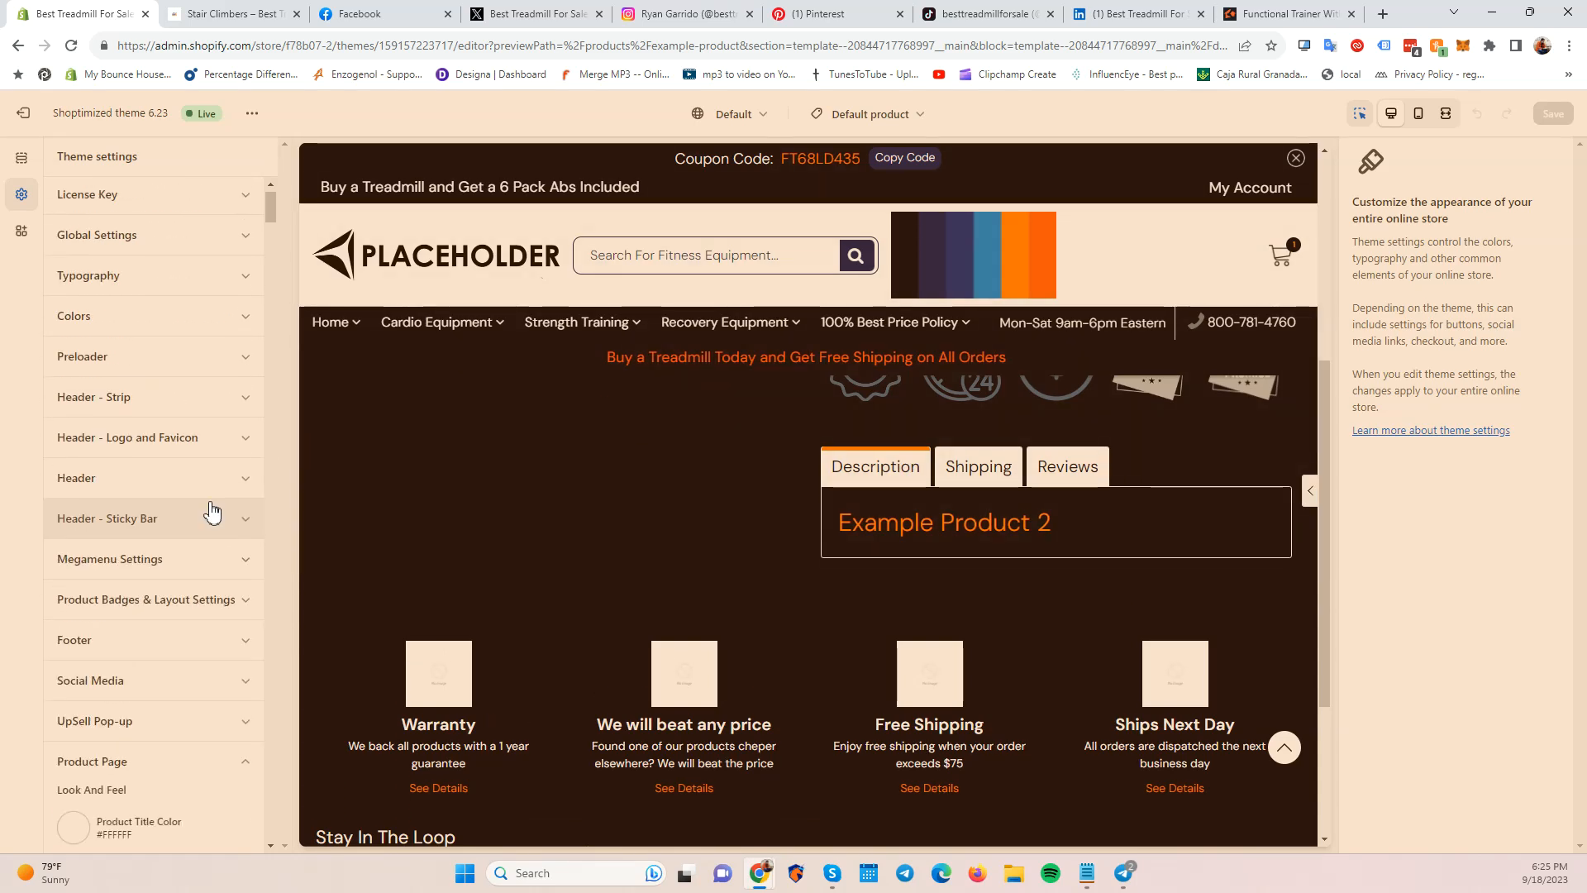
# Consult the Optimize Theme items in Notepad and look over the Example Product preview down to the footer area.
pyautogui.click(1090, 873)
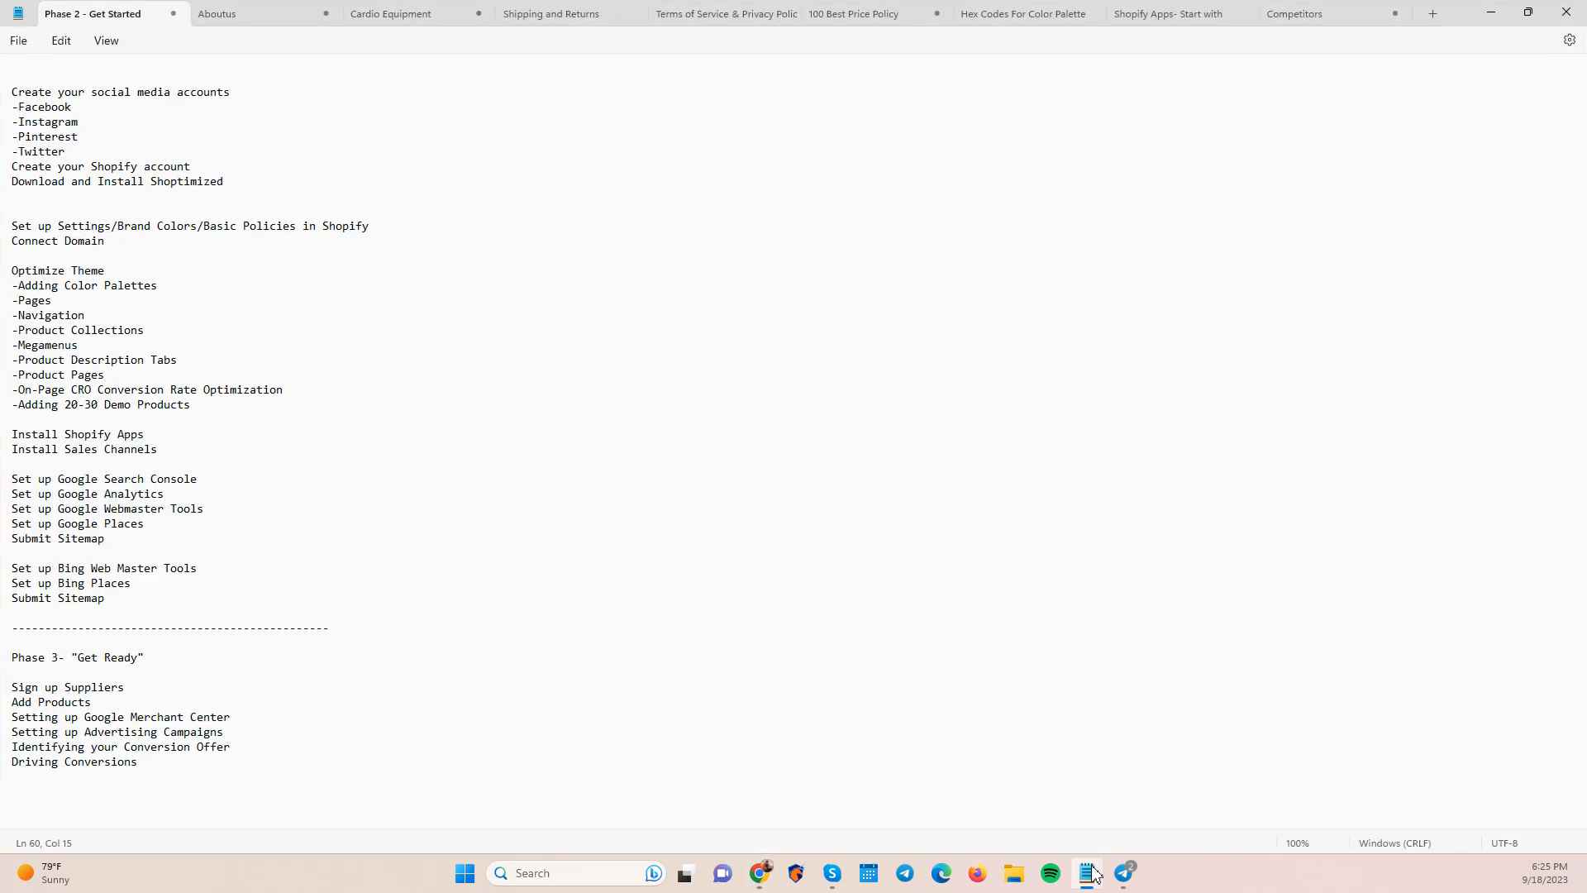
pyautogui.click(1089, 873)
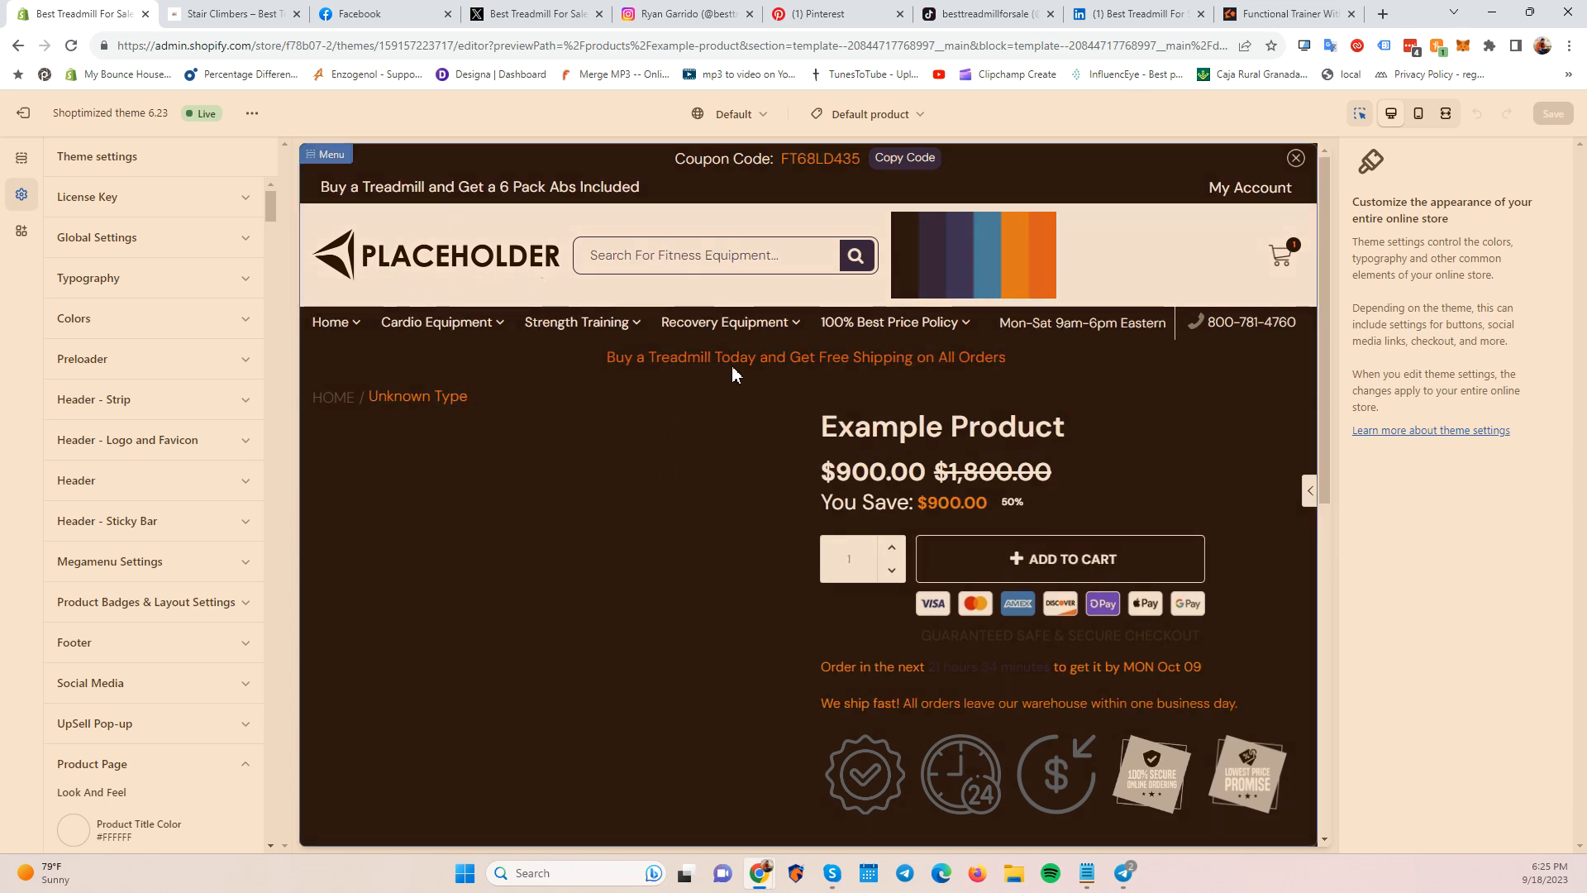
pyautogui.scroll(-10, 832, 696)
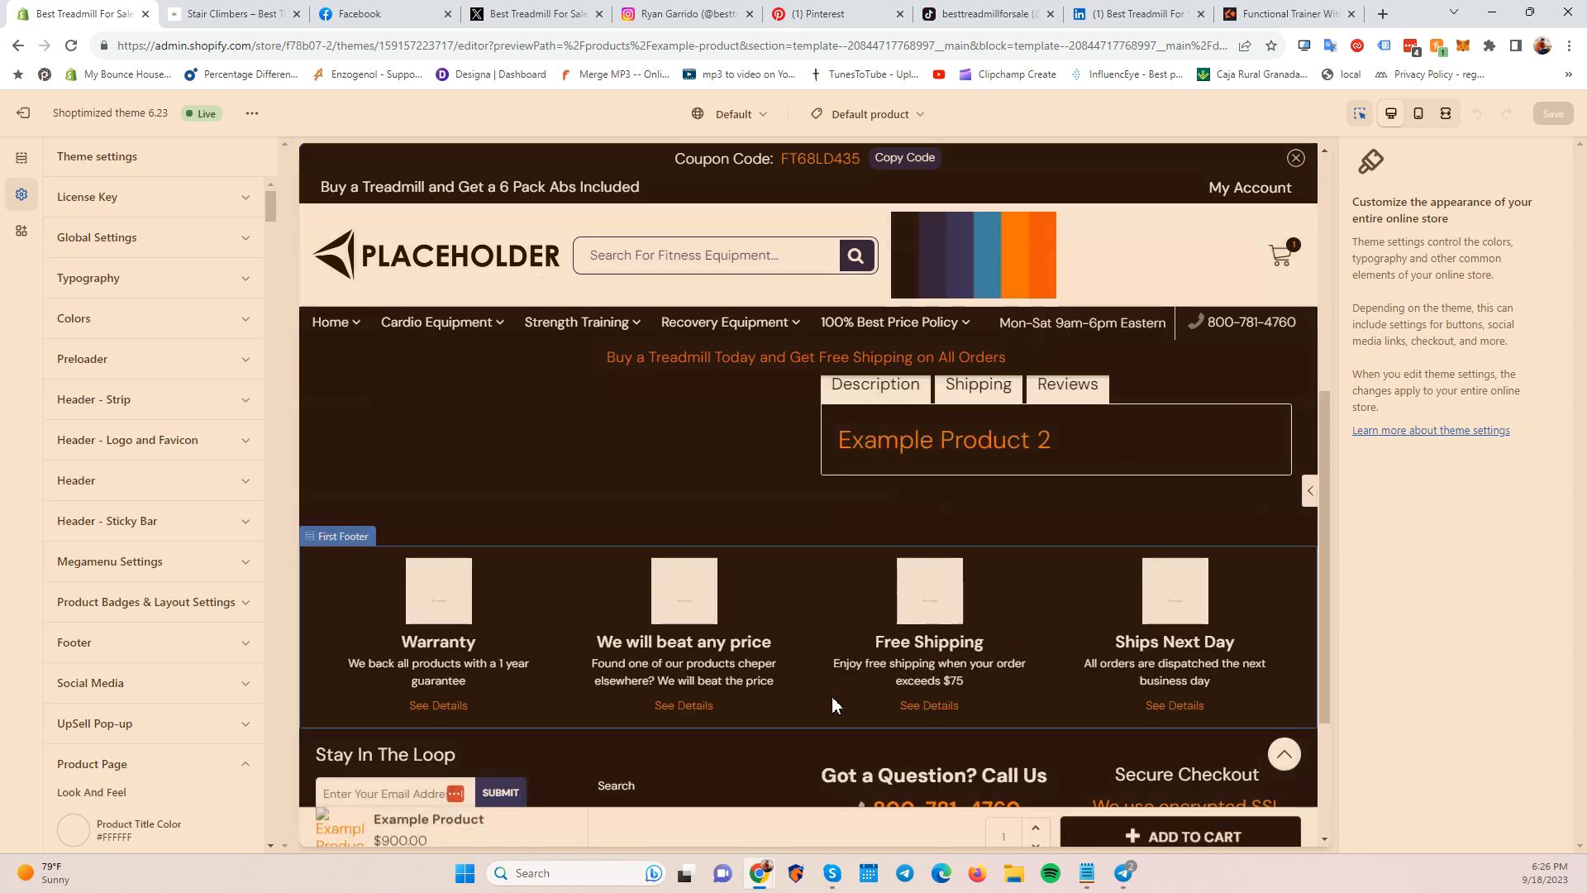
pyautogui.scroll(10, 860, 612)
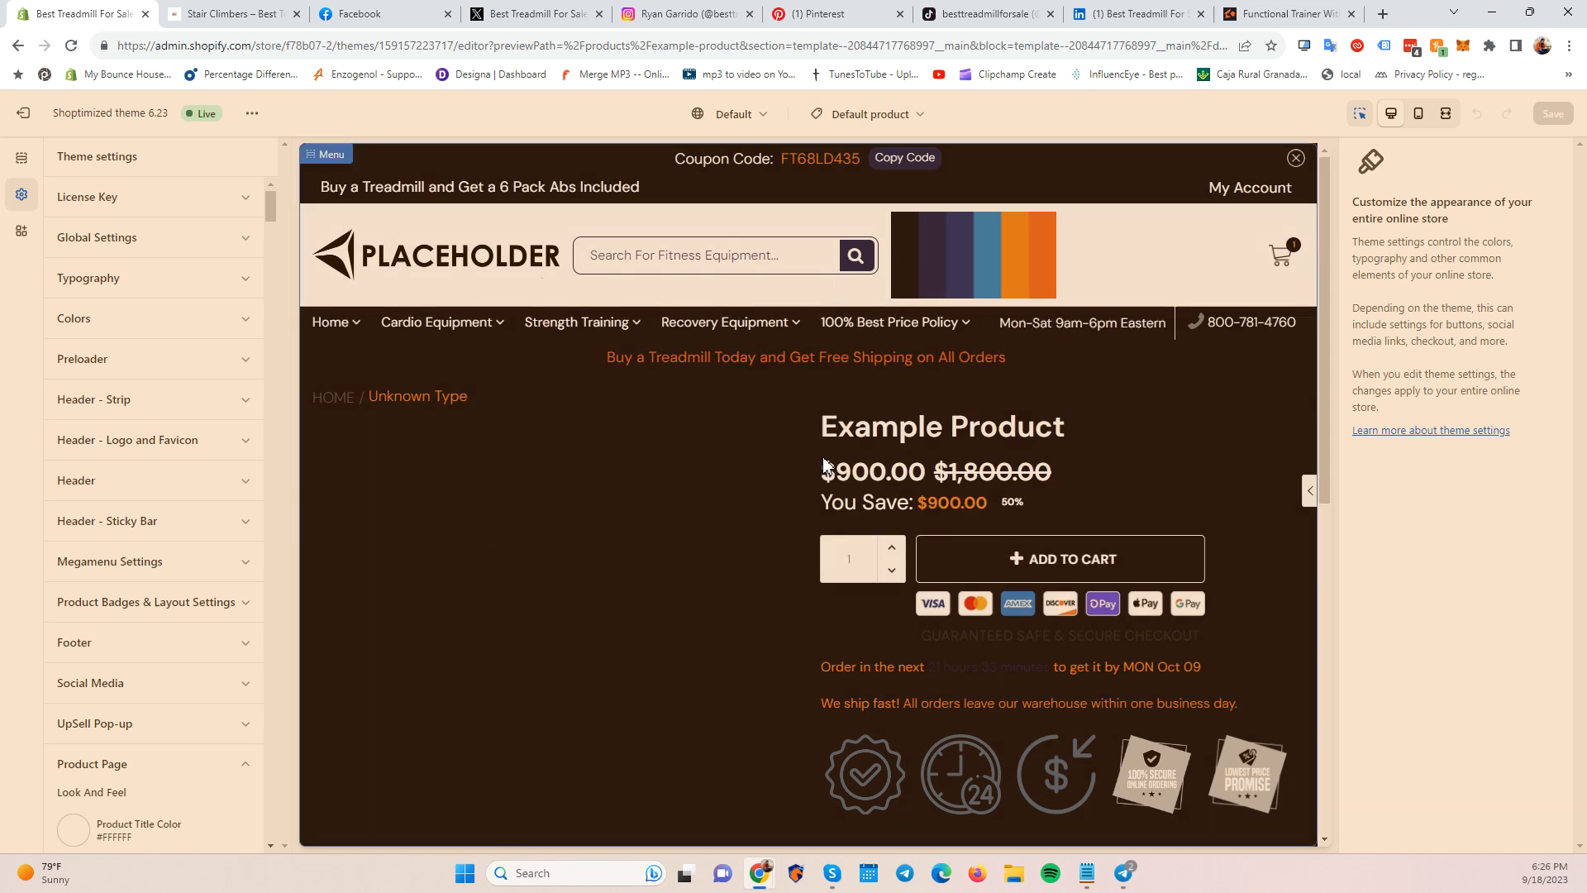
# Highlight "-Adding 20-30 Demo Products" in the Notepad checklist, and open the Product information section's settings back in the theme editor.
pyautogui.click(1086, 876)
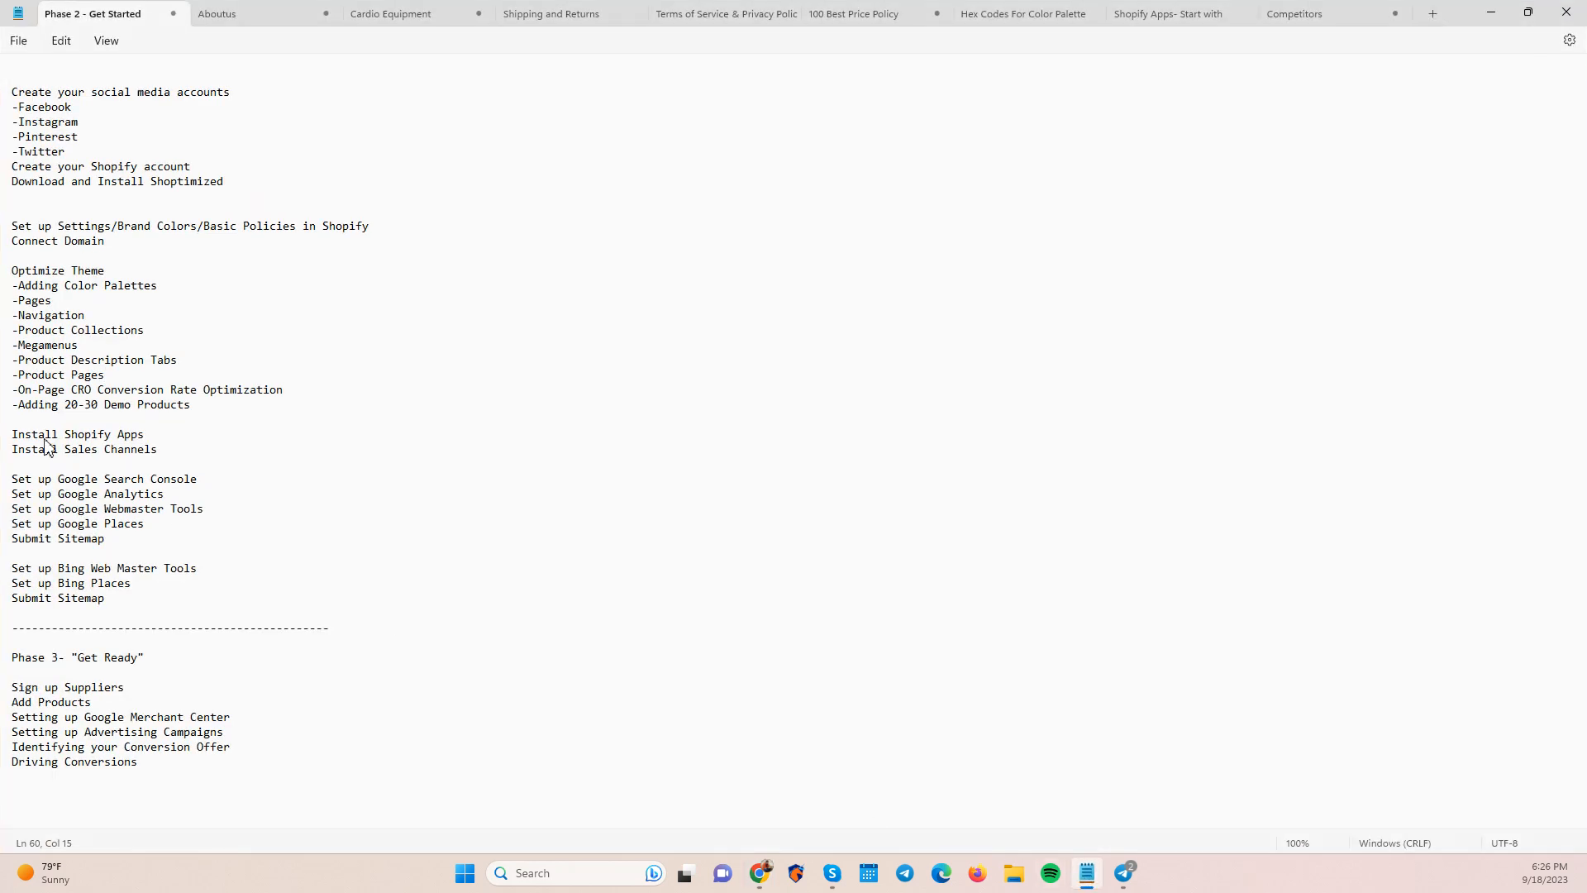
pyautogui.moveTo(197, 408); pyautogui.dragTo(2, 410)
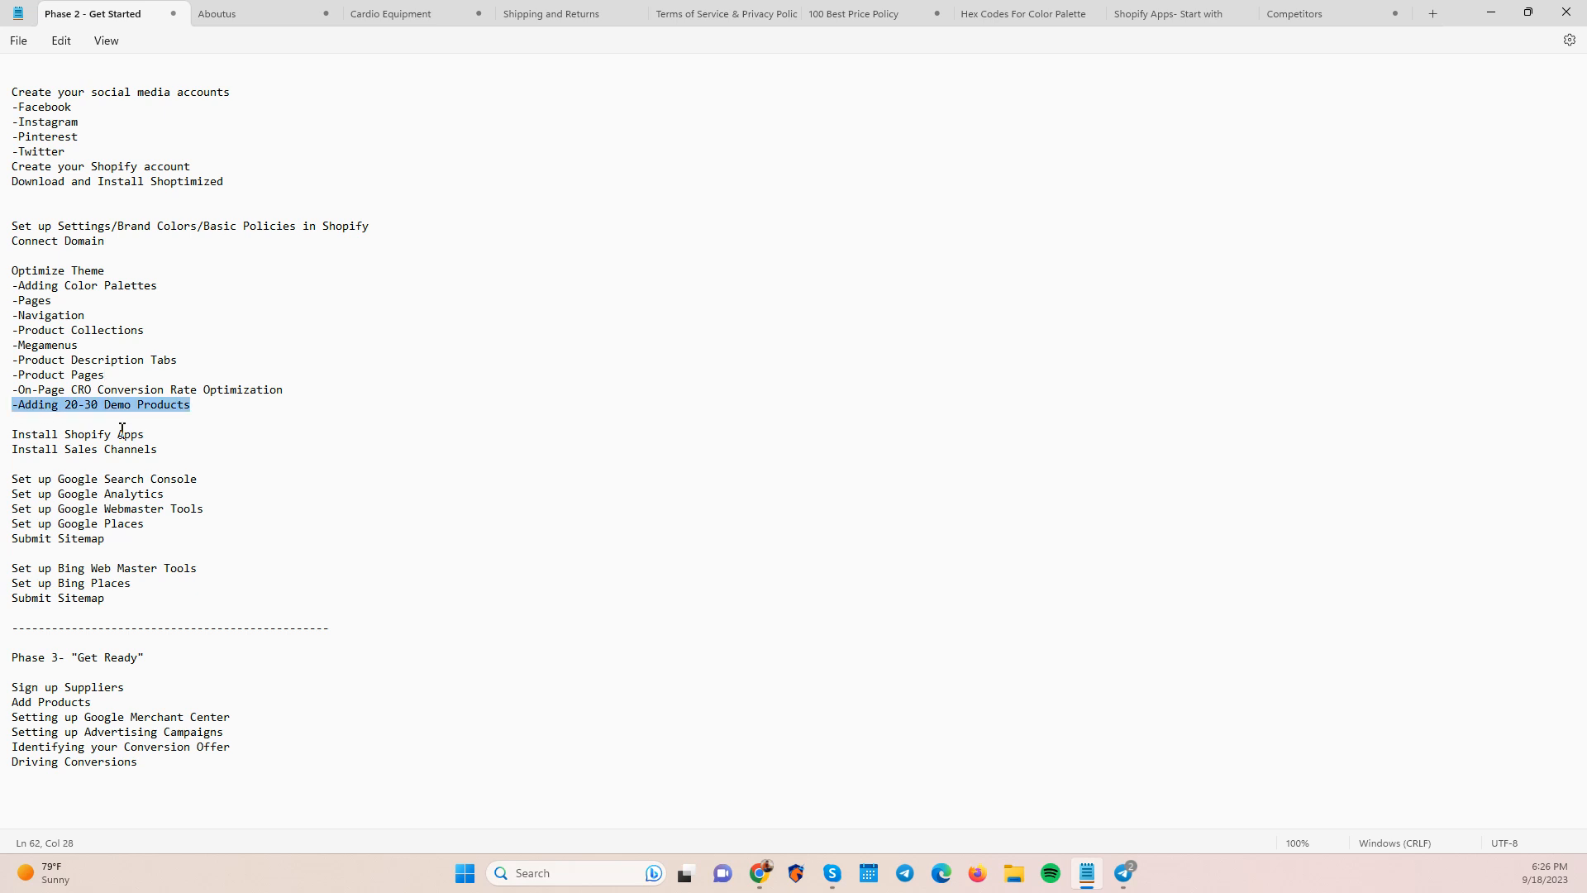
pyautogui.click(1492, 11)
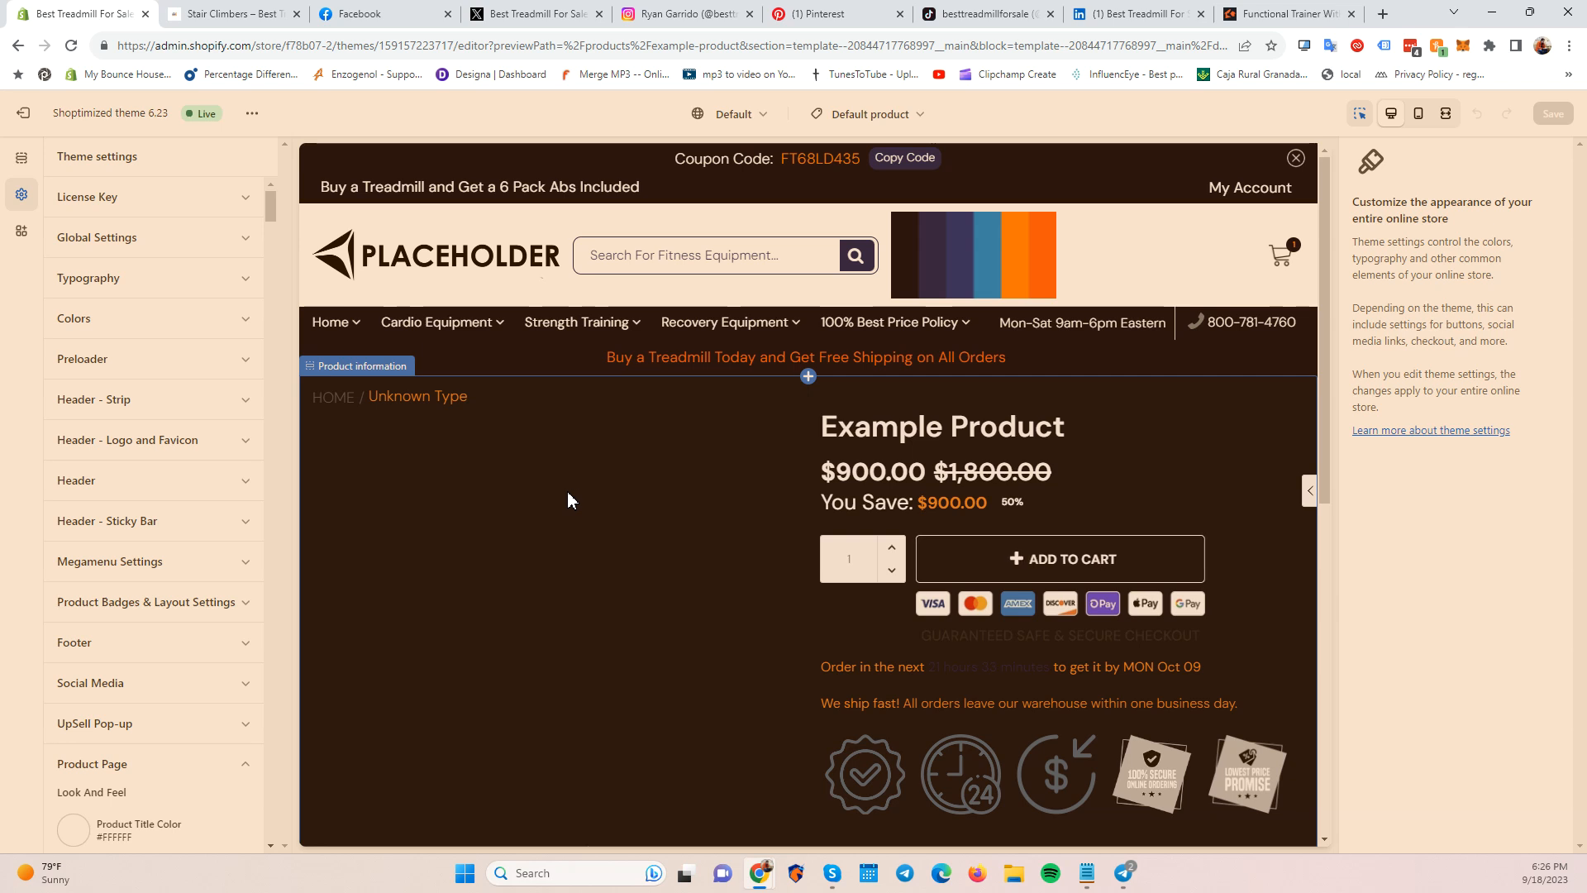
pyautogui.click(567, 491)
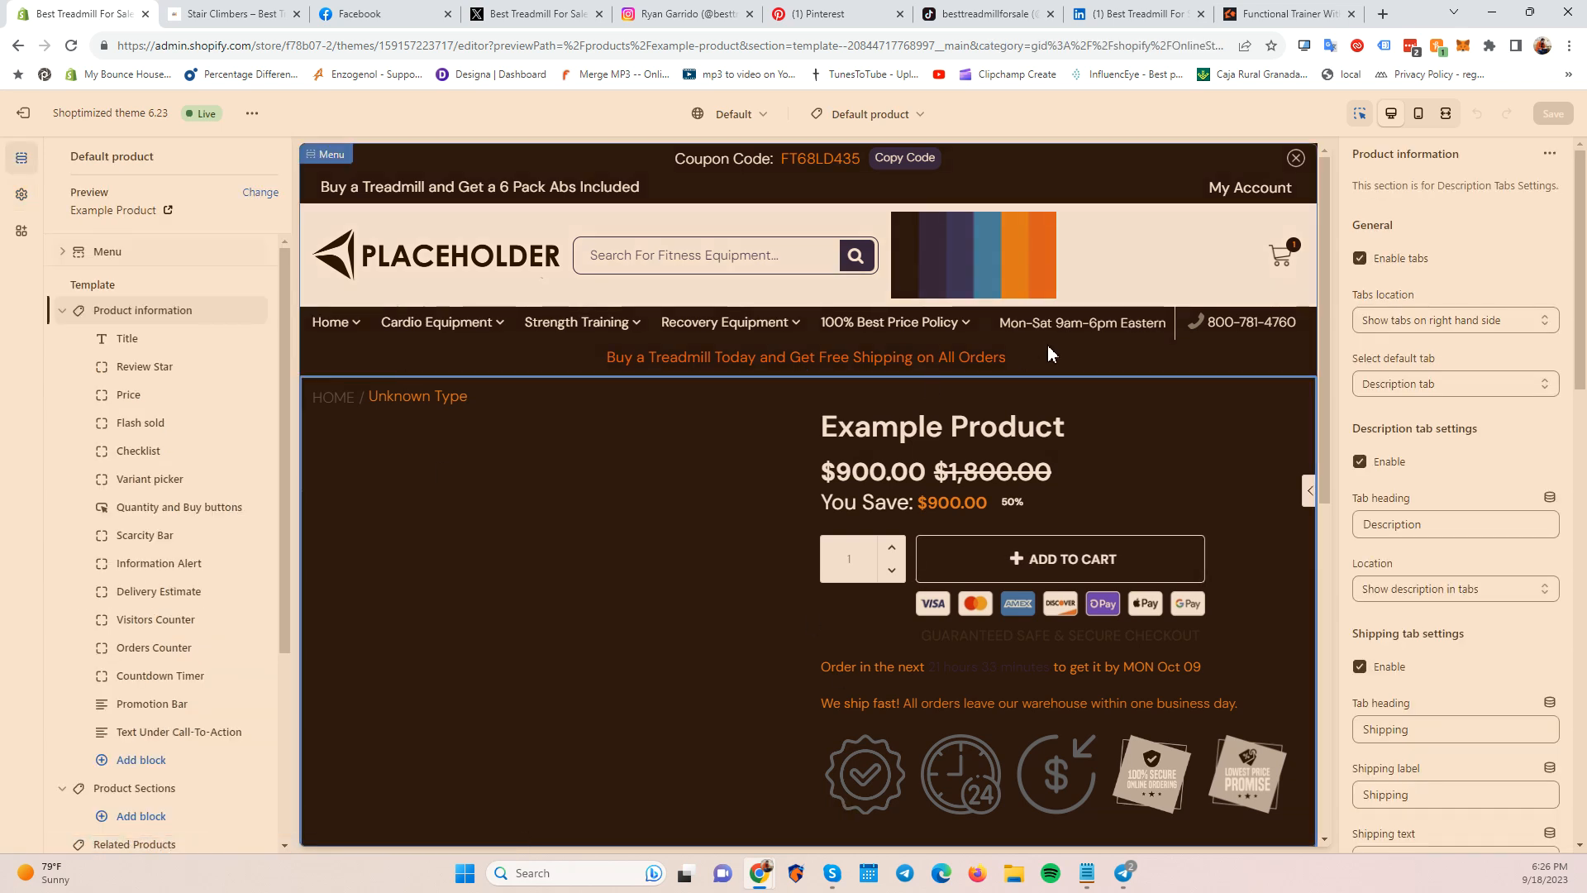